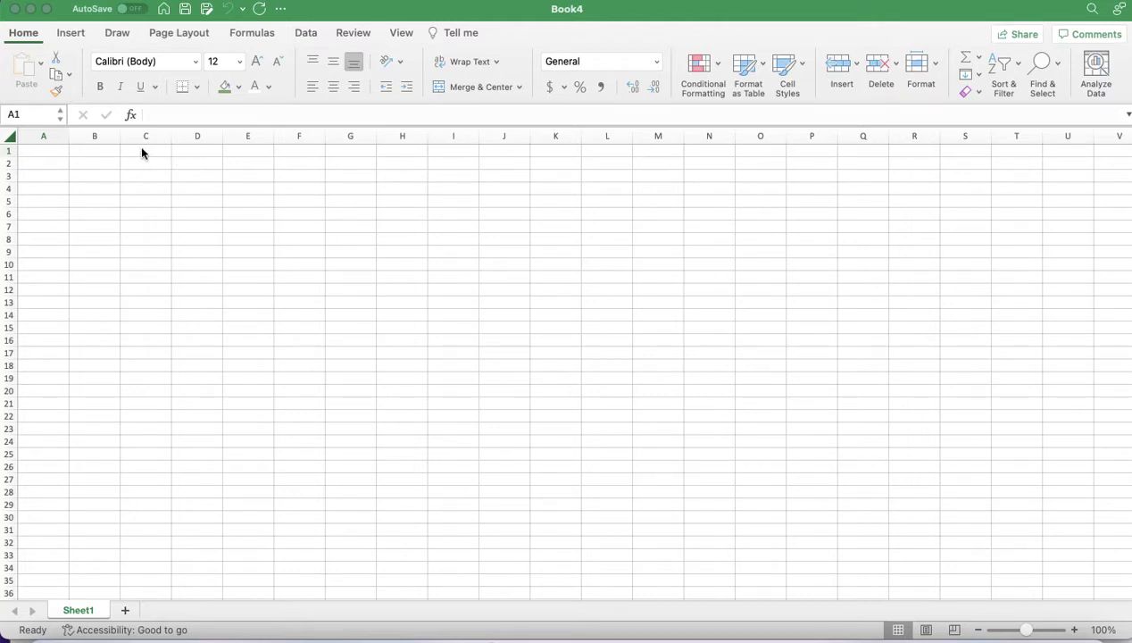
Enter the title "Service and Income Table Spreadsheet" in cell D1
left_click(186, 157)
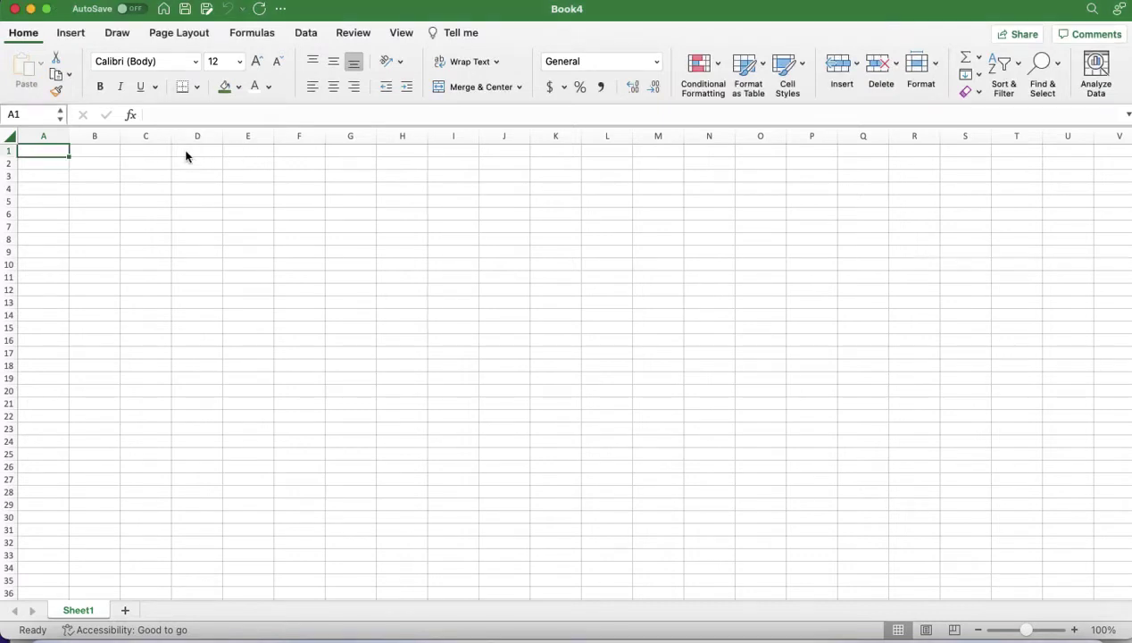
left_click(186, 151)
type("Serv")
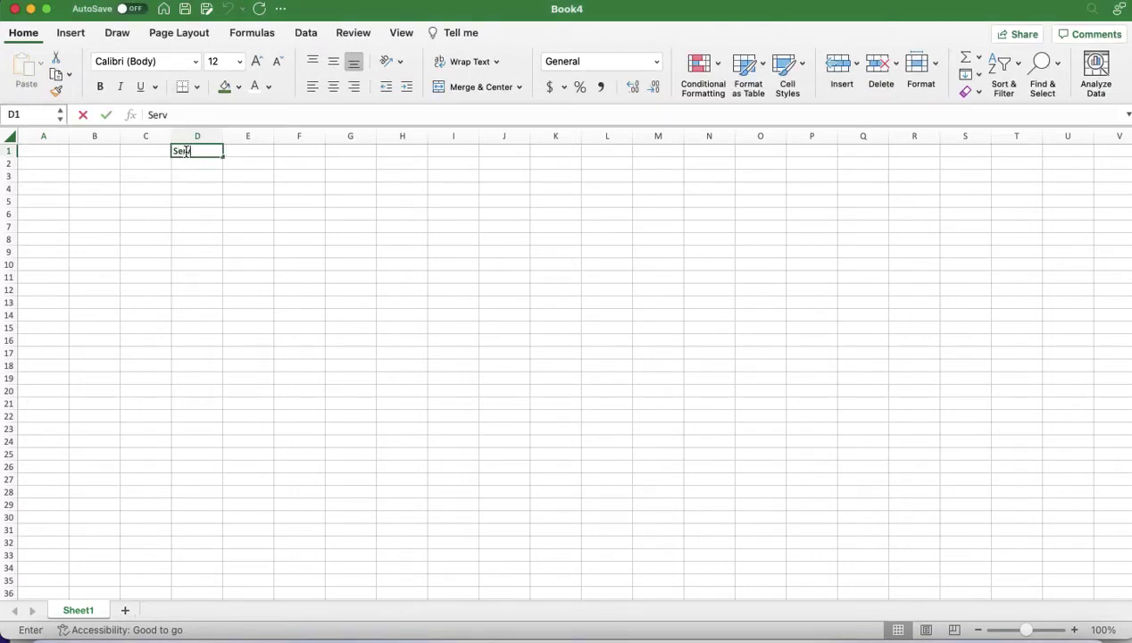
type("ice and Income ")
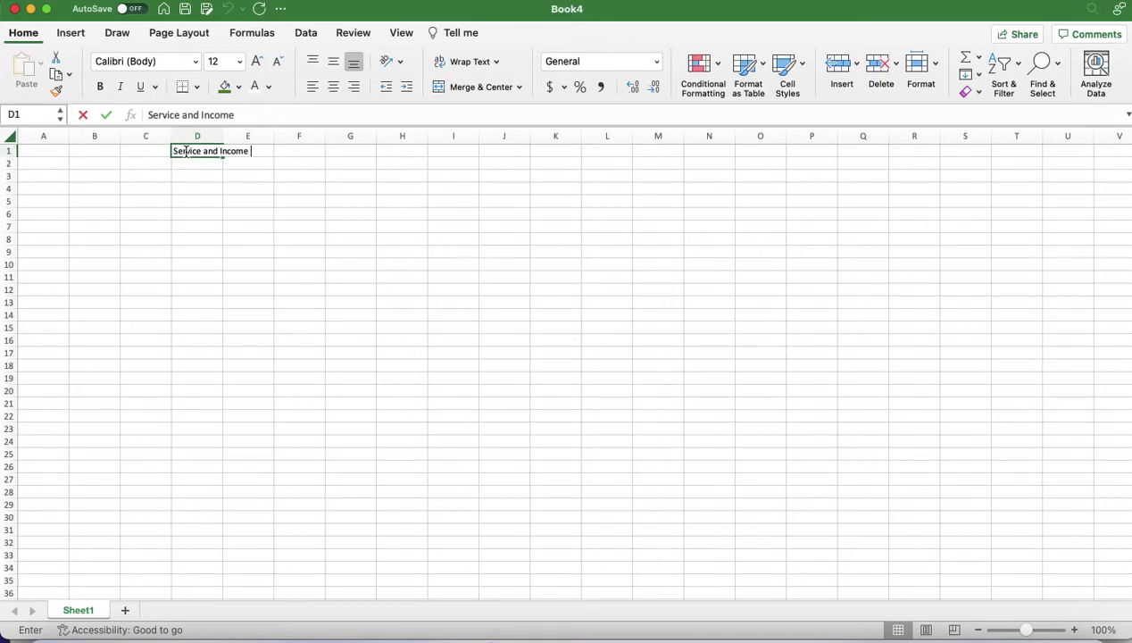
type("Table Sp")
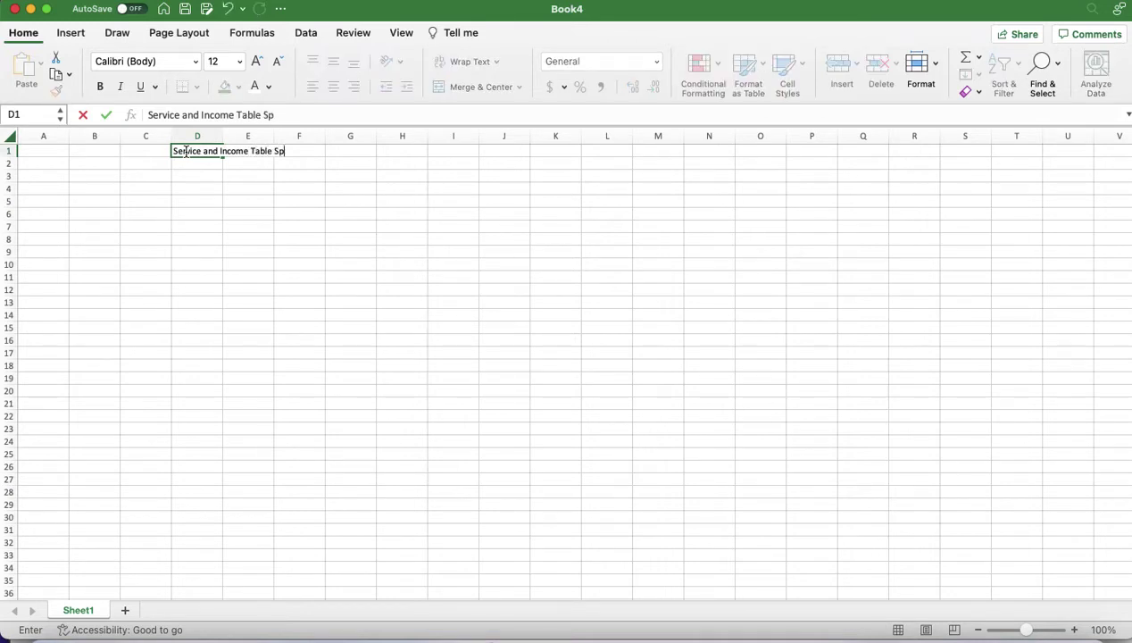
type("readsheet")
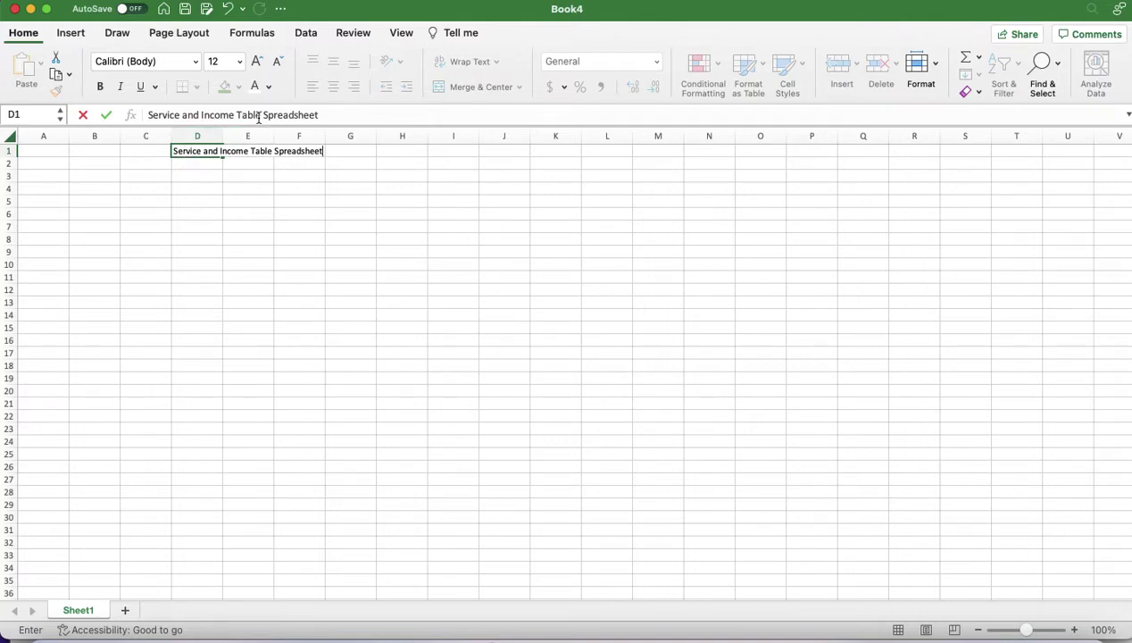
key("Return")
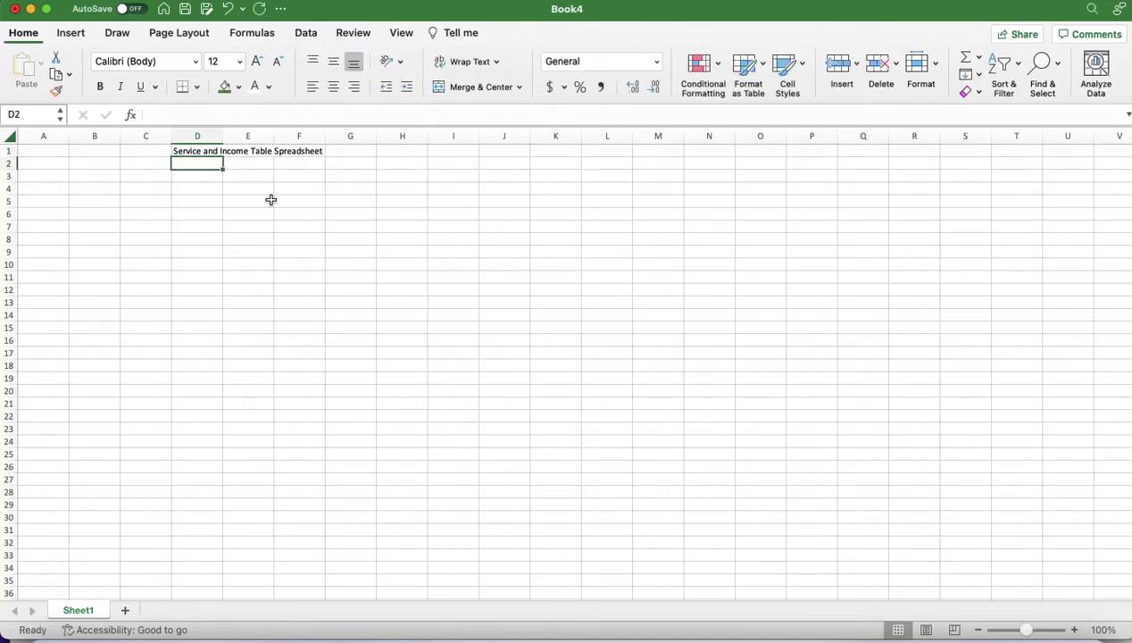
Enter the heading "Service Costs" in cell C3 and widen column C slightly to fit it
scroll(271, 199, "up", 3)
scroll(271, 199, "up", 5)
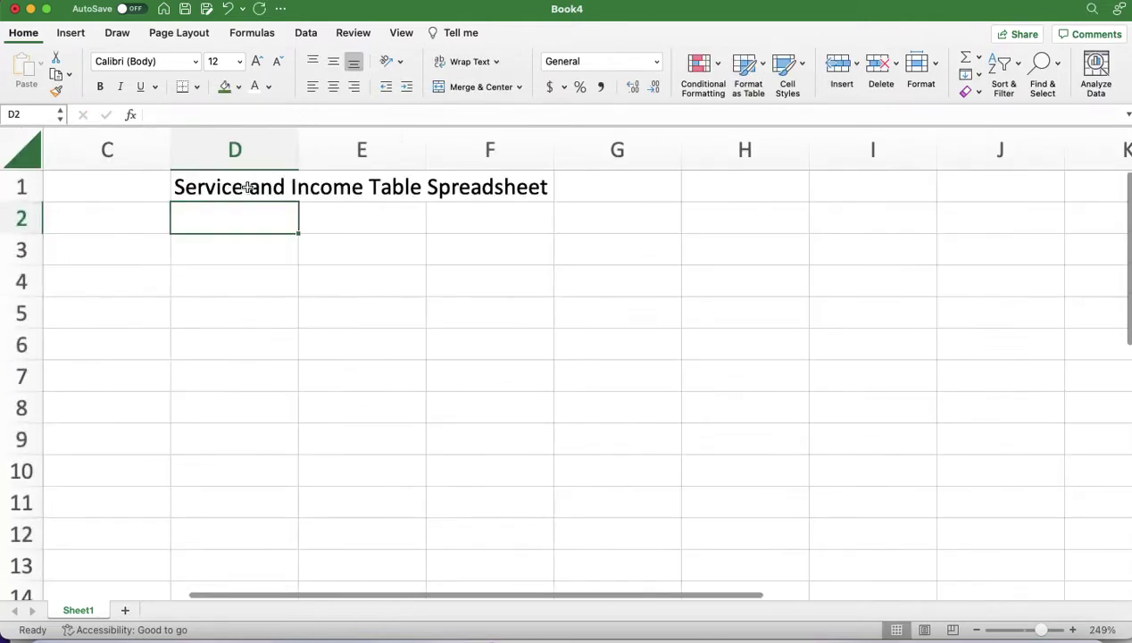
left_click(209, 191)
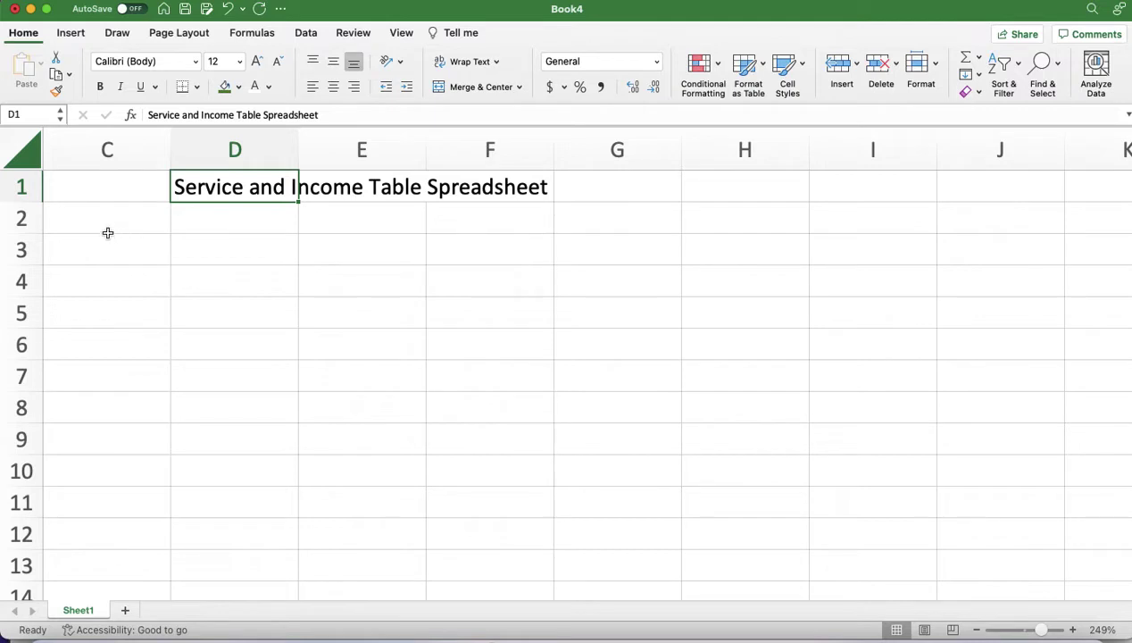
left_click(87, 258)
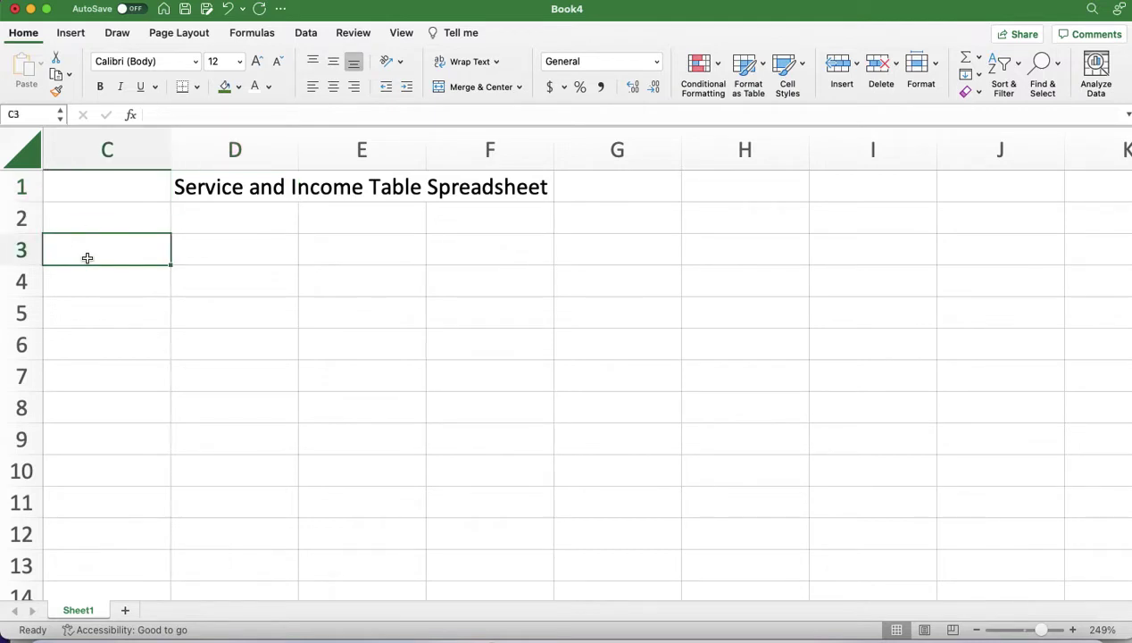
type("Service C")
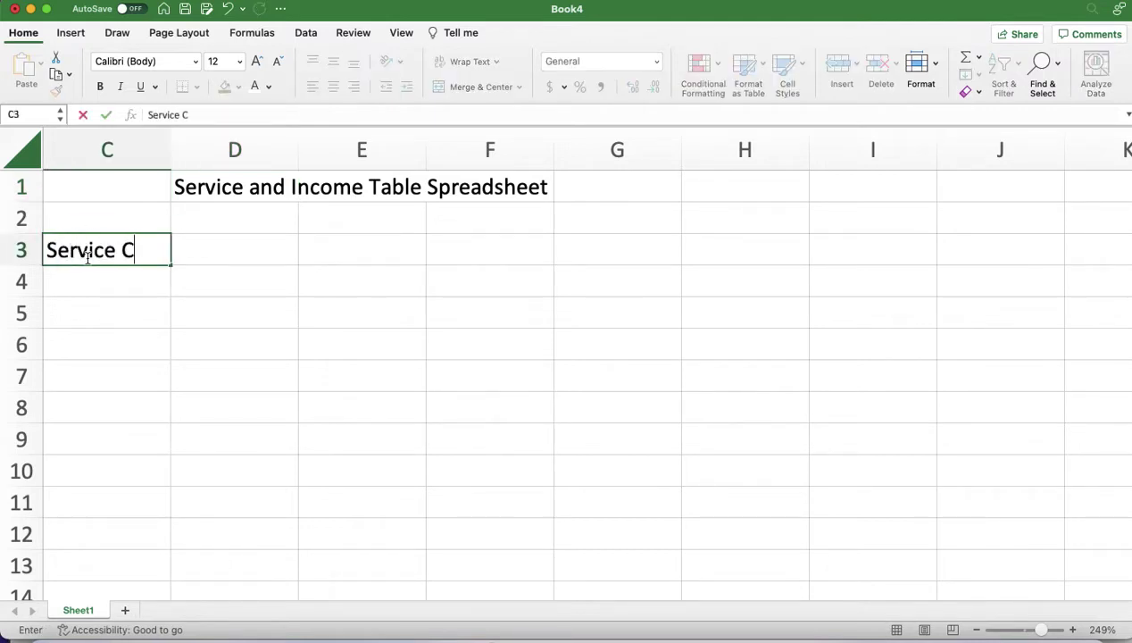
type("osts")
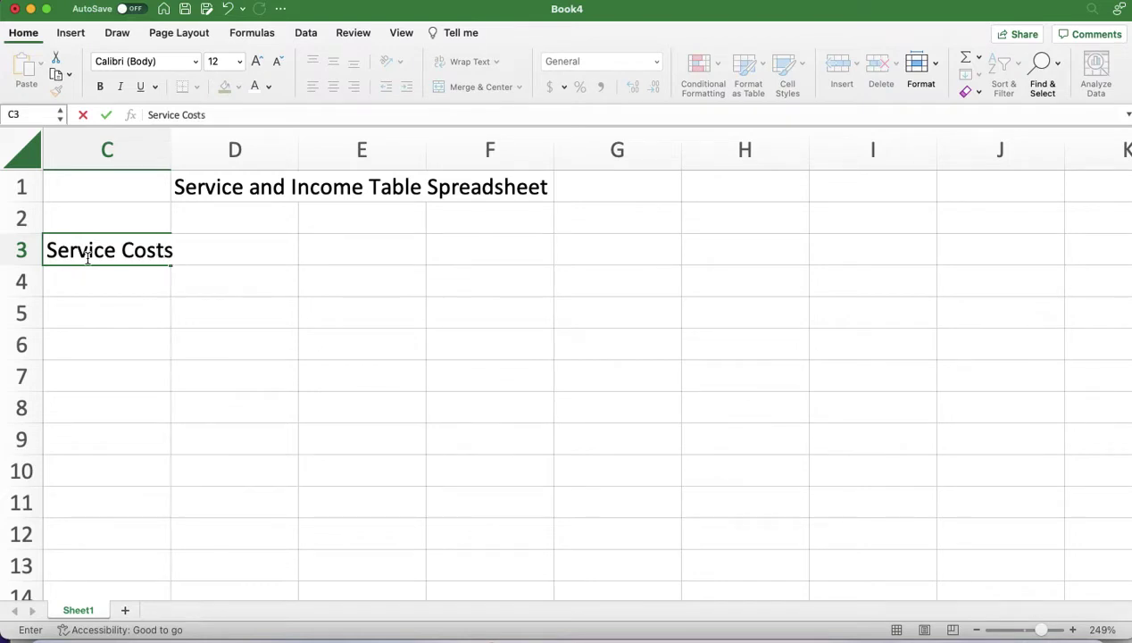
key("Return")
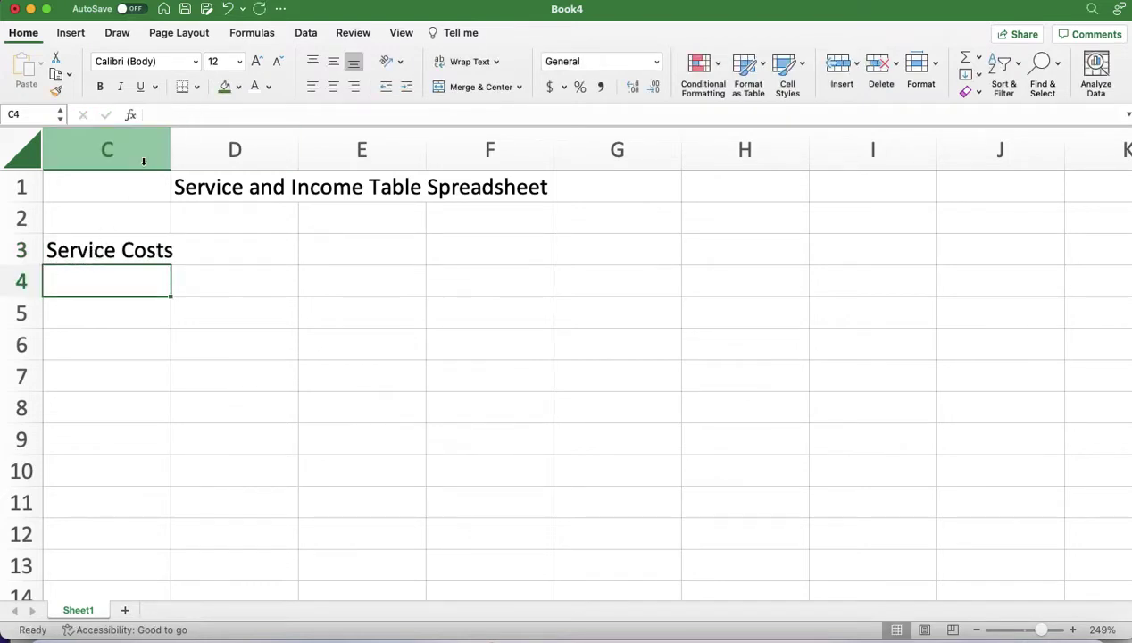
left_click_drag(170, 144, 192, 145)
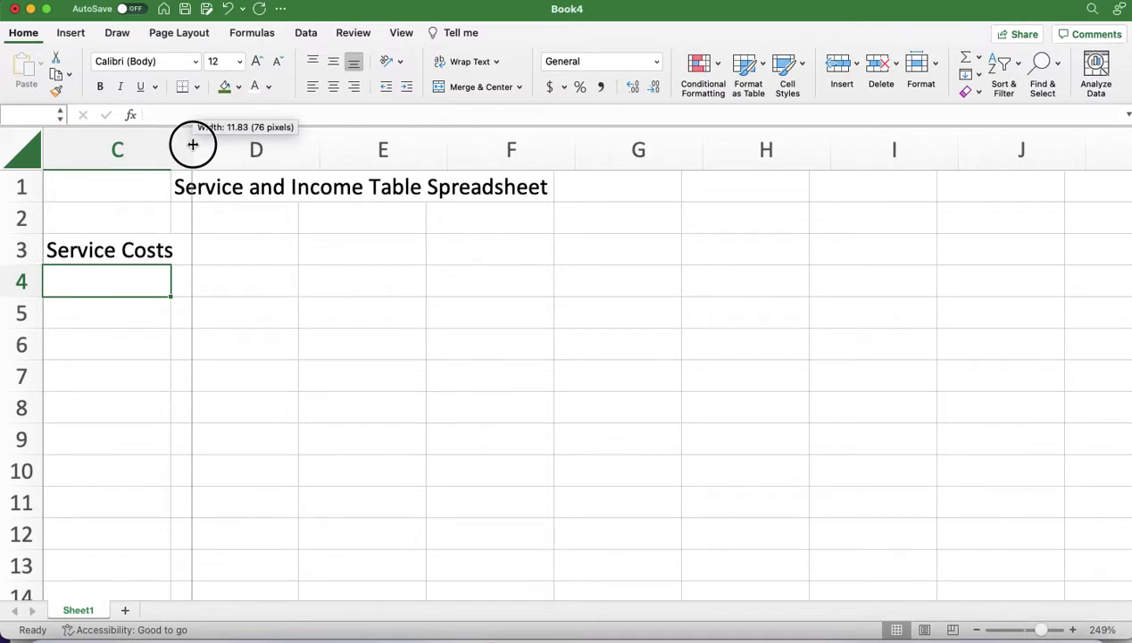
left_click_drag(192, 145, 176, 143)
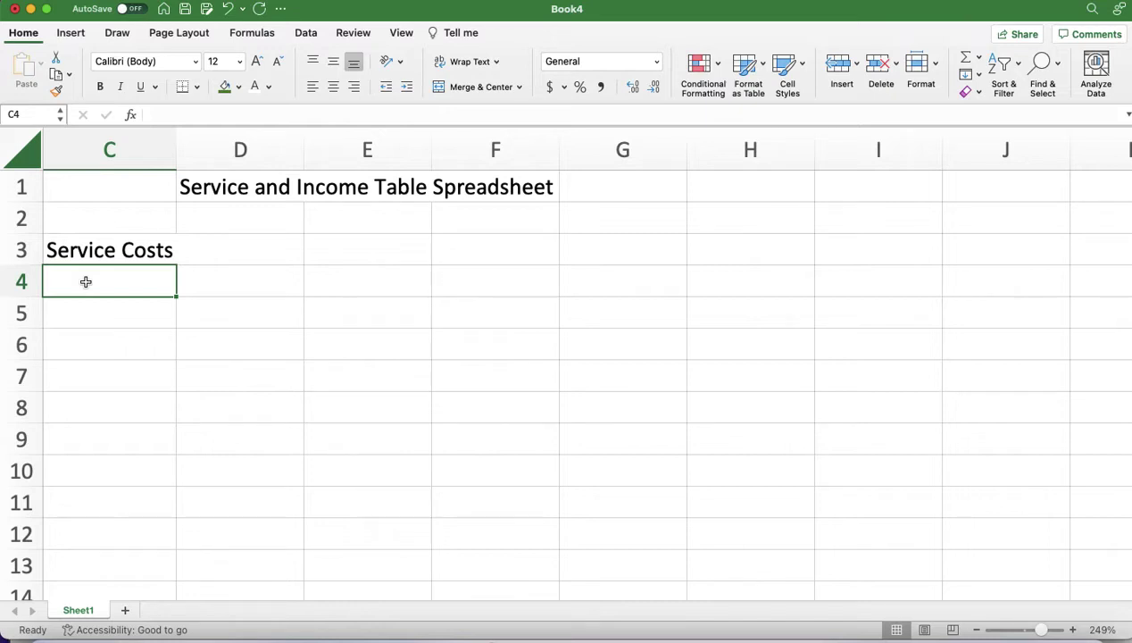
Enter the label "Domain Name Registration" in cell C4 below the Service Costs heading
type("Do")
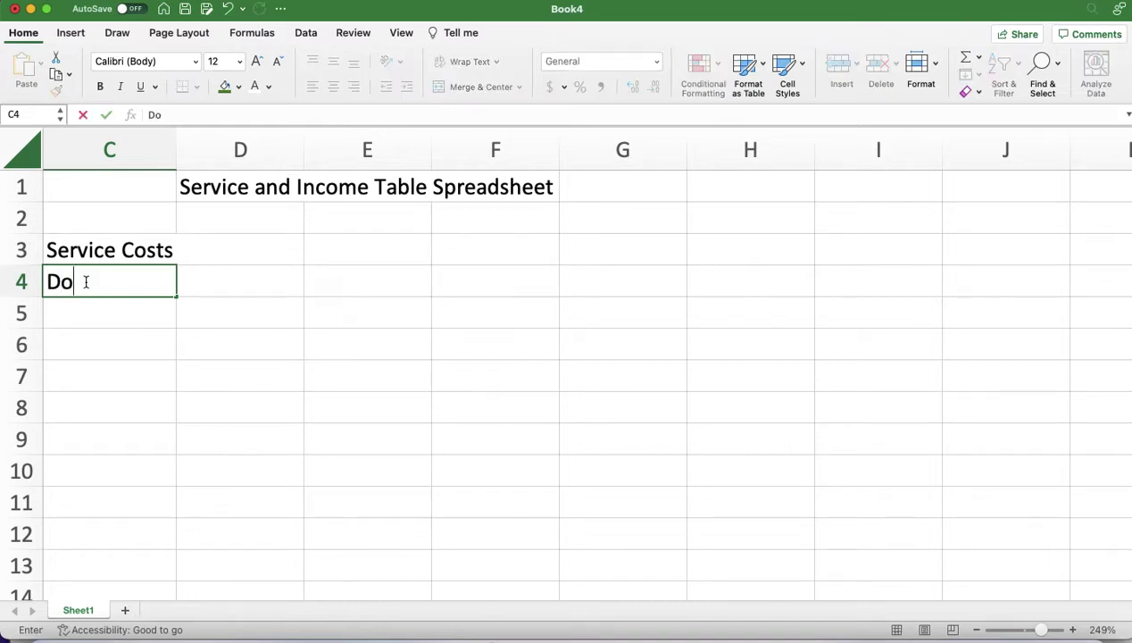
type("main NAme R")
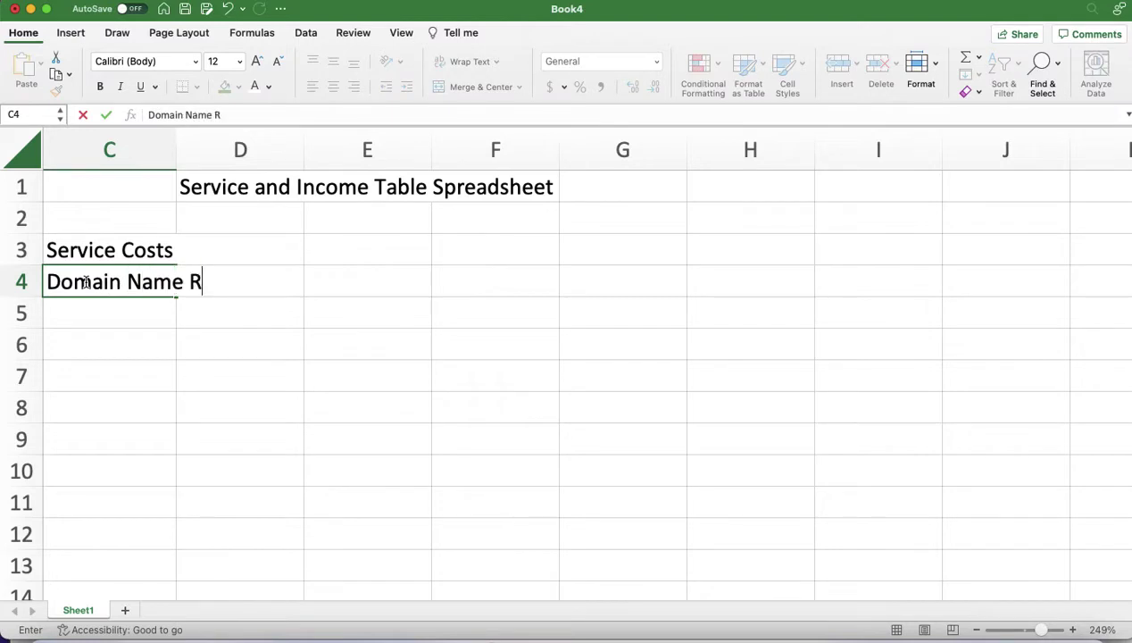
type("egistration")
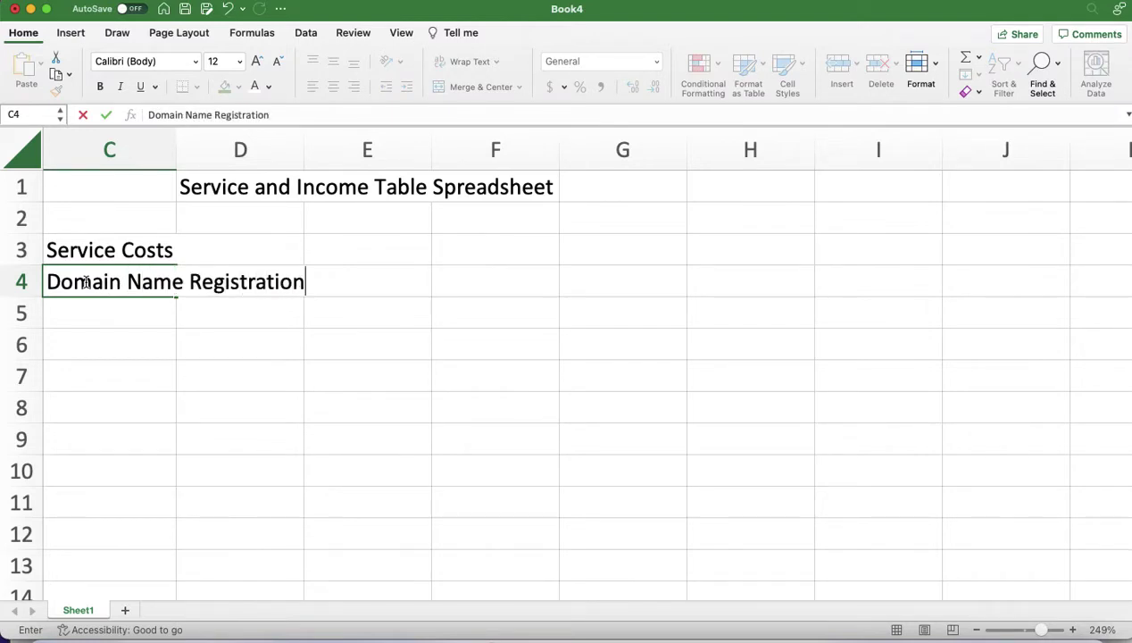
key("Tab")
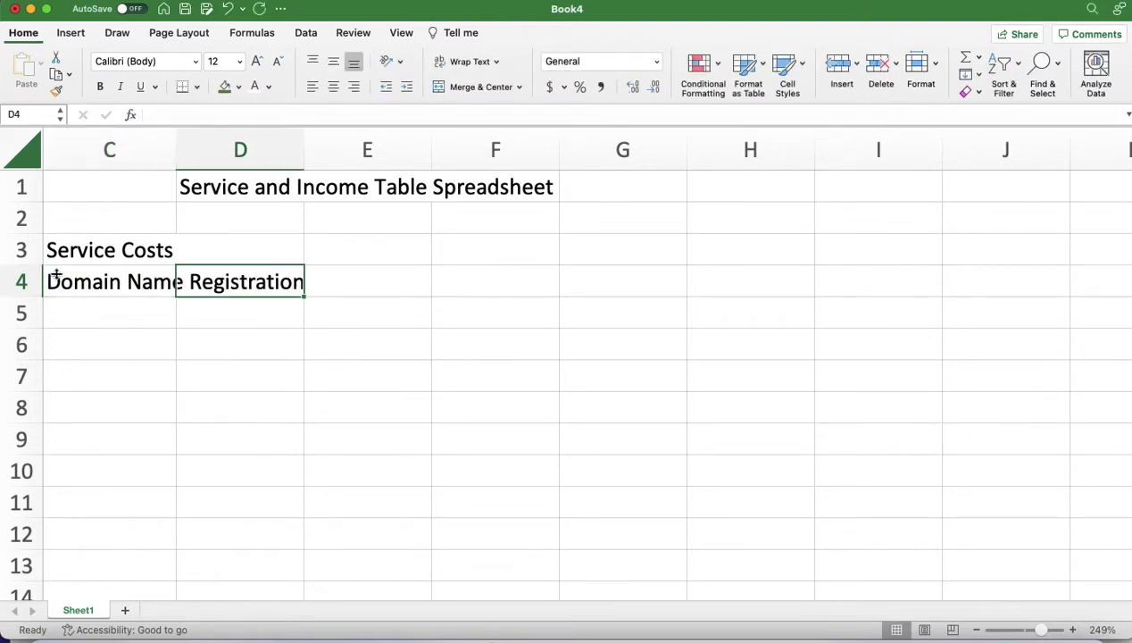
left_click(131, 306)
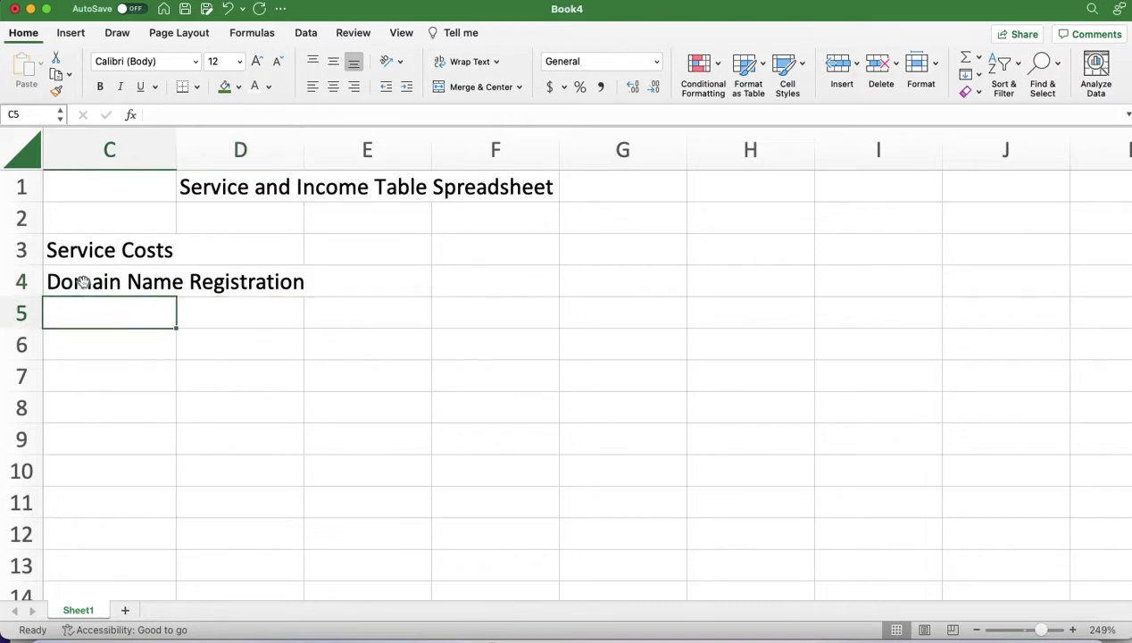
Merge and center the Domain Name Registration label across C4:D4 and reduce its font size to 11
left_click_drag(86, 280, 269, 290)
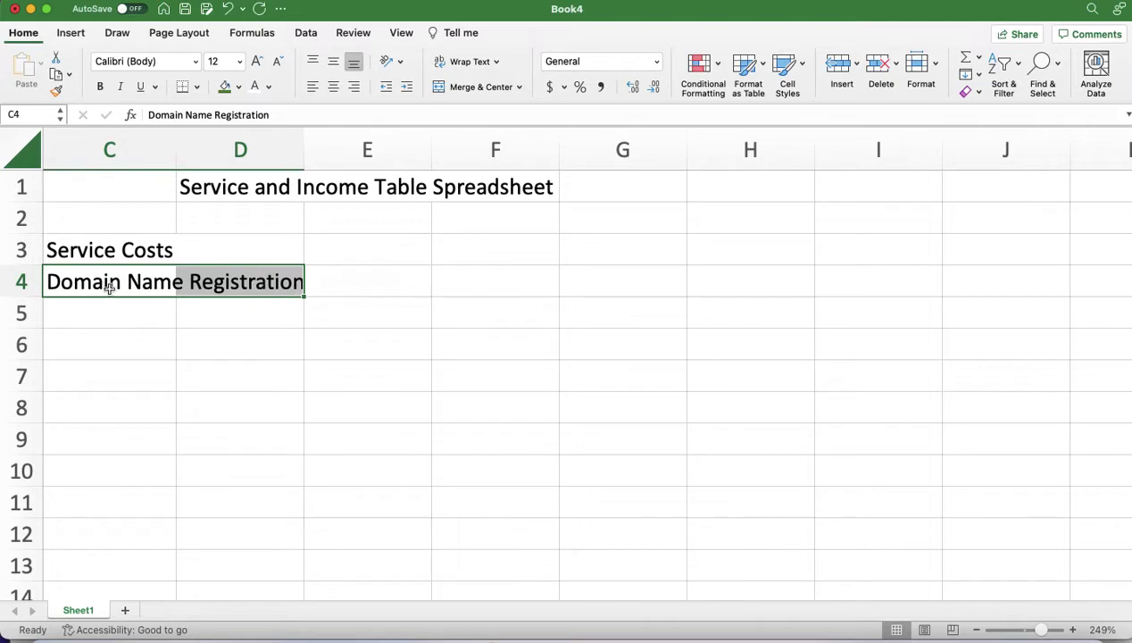
left_click(476, 89)
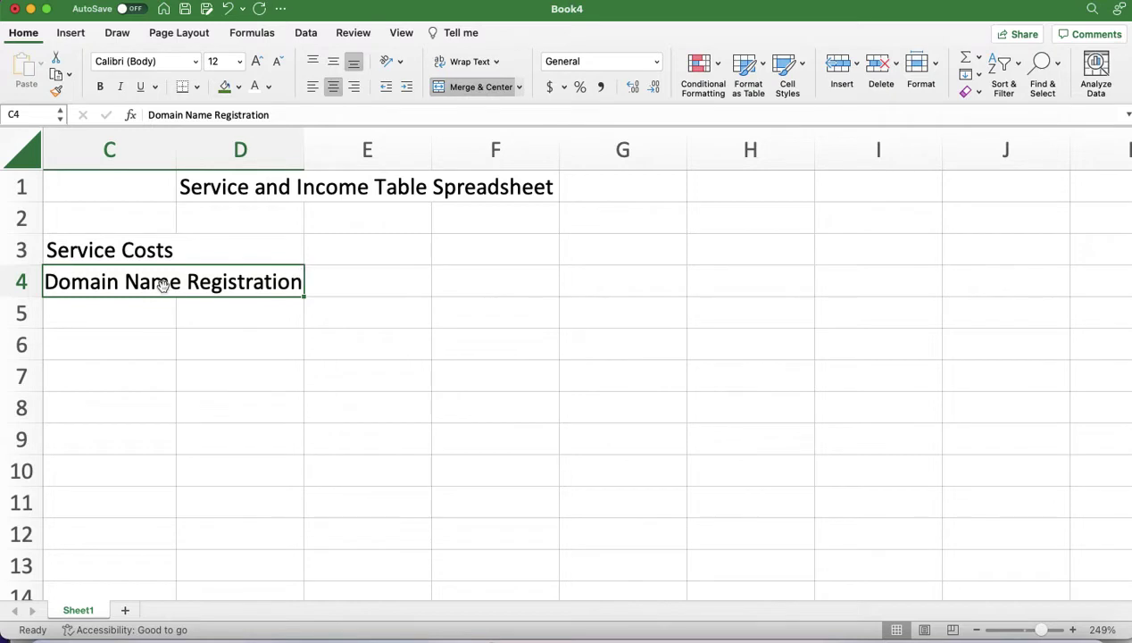
left_click(277, 64)
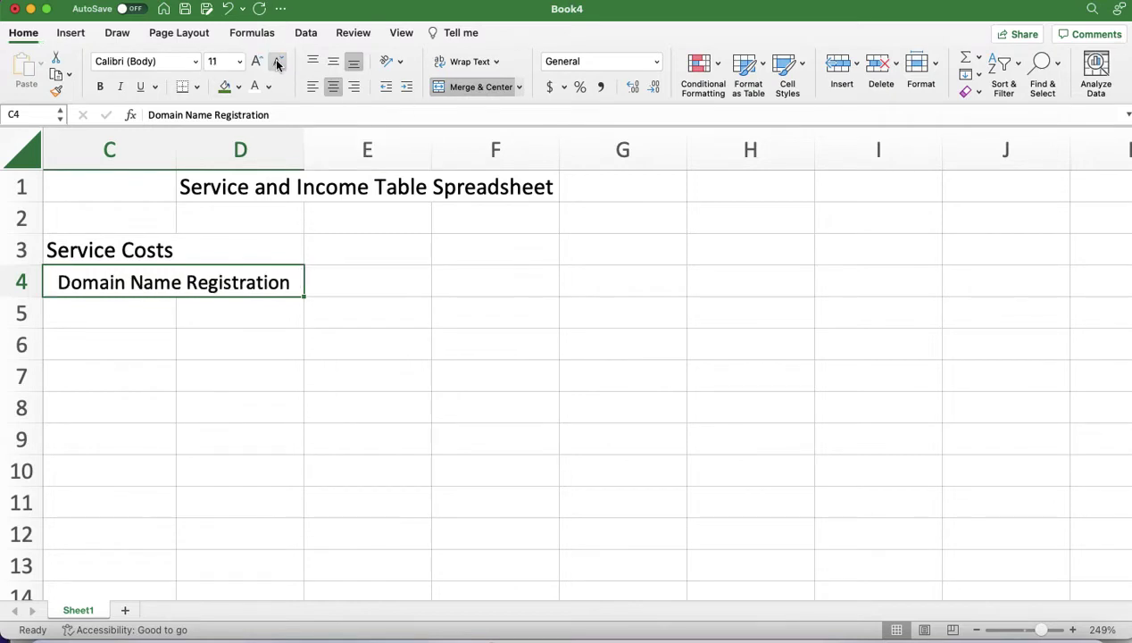
Enter 19 in cell E4 as the domain name registration cost
left_click(351, 285)
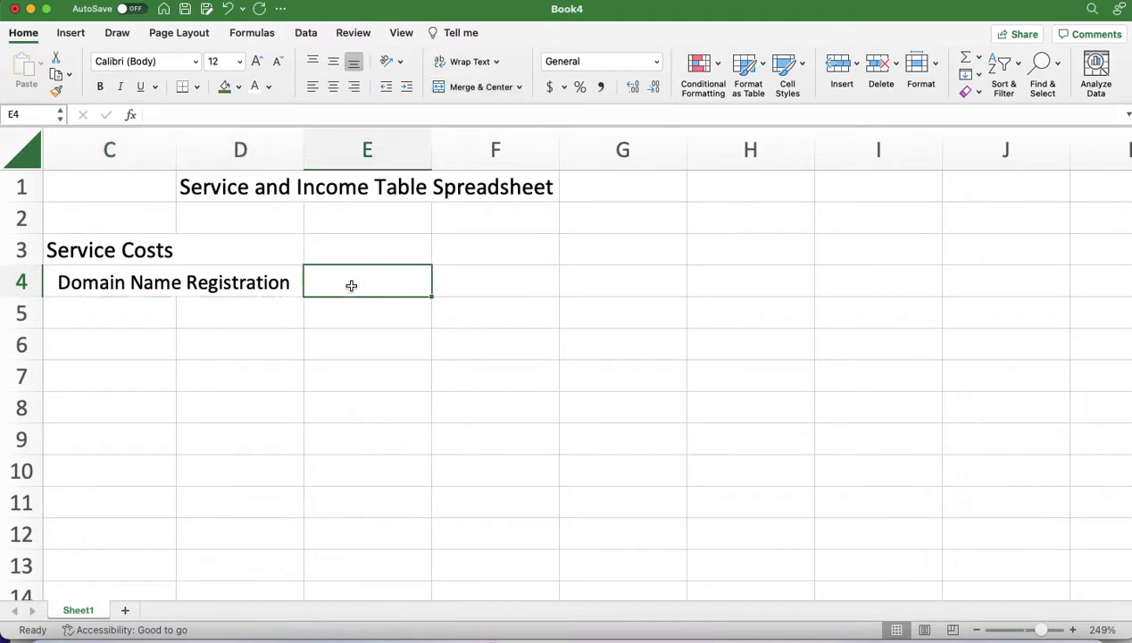
type("19")
key("Return")
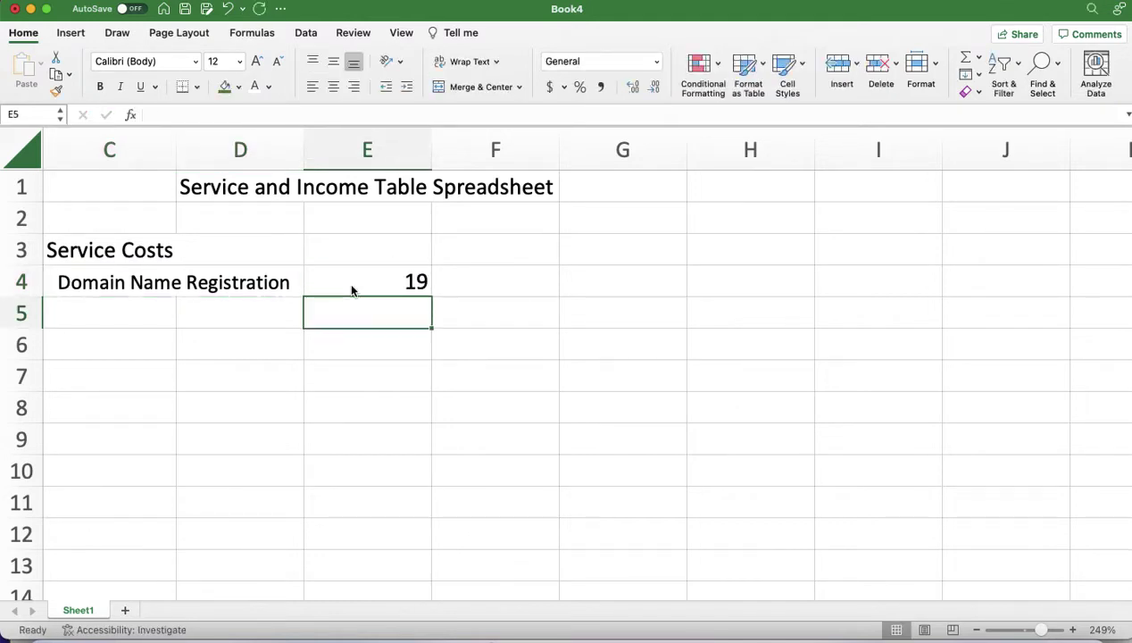
Enter the label "Annual Web Hosting" in cell C5 below the domain registration row
left_click(120, 308)
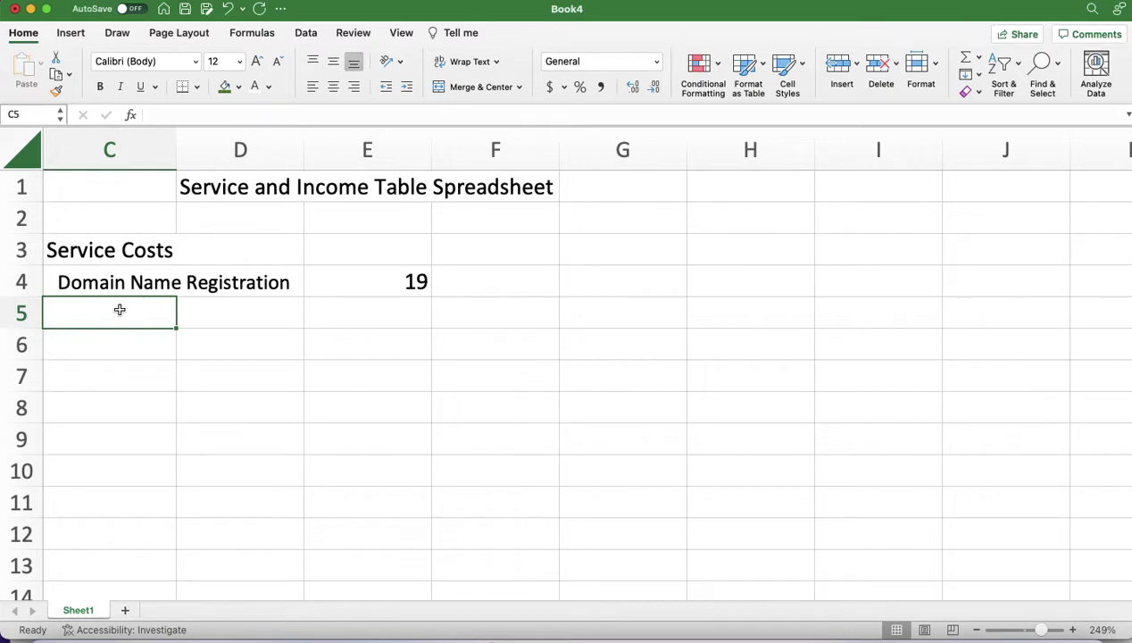
type("Web")
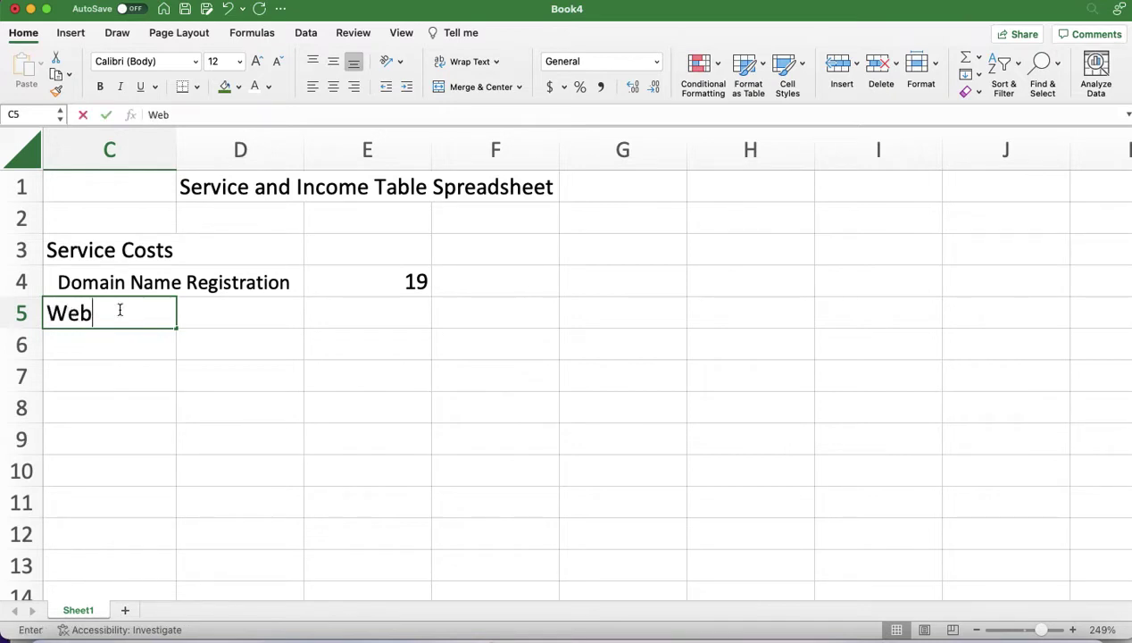
type(" Hosting")
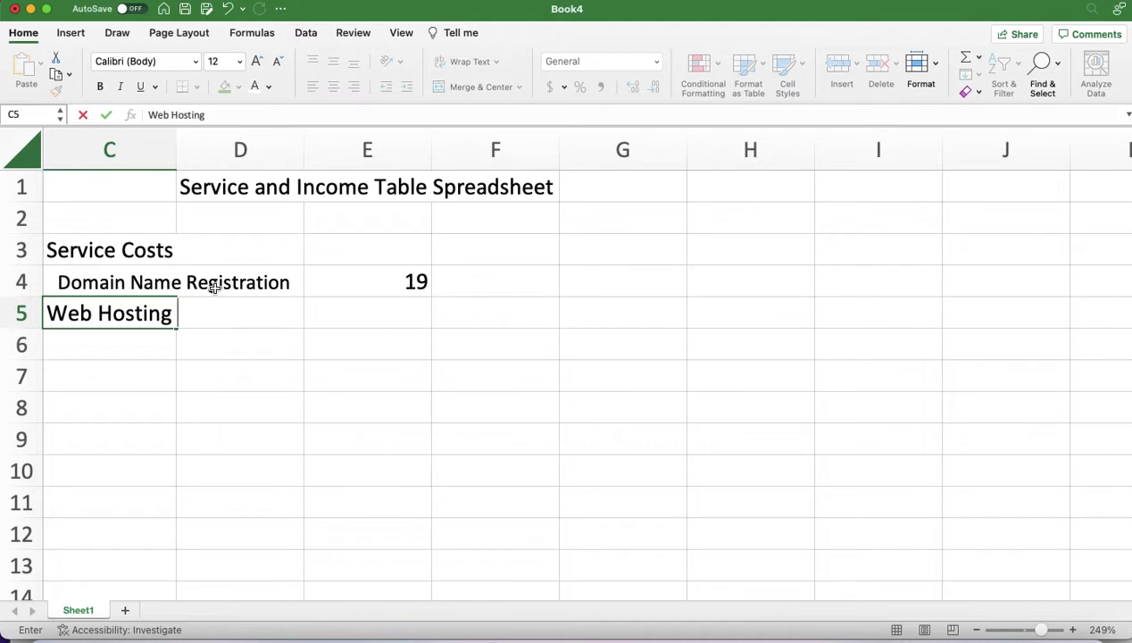
left_click(49, 313)
type("Annual")
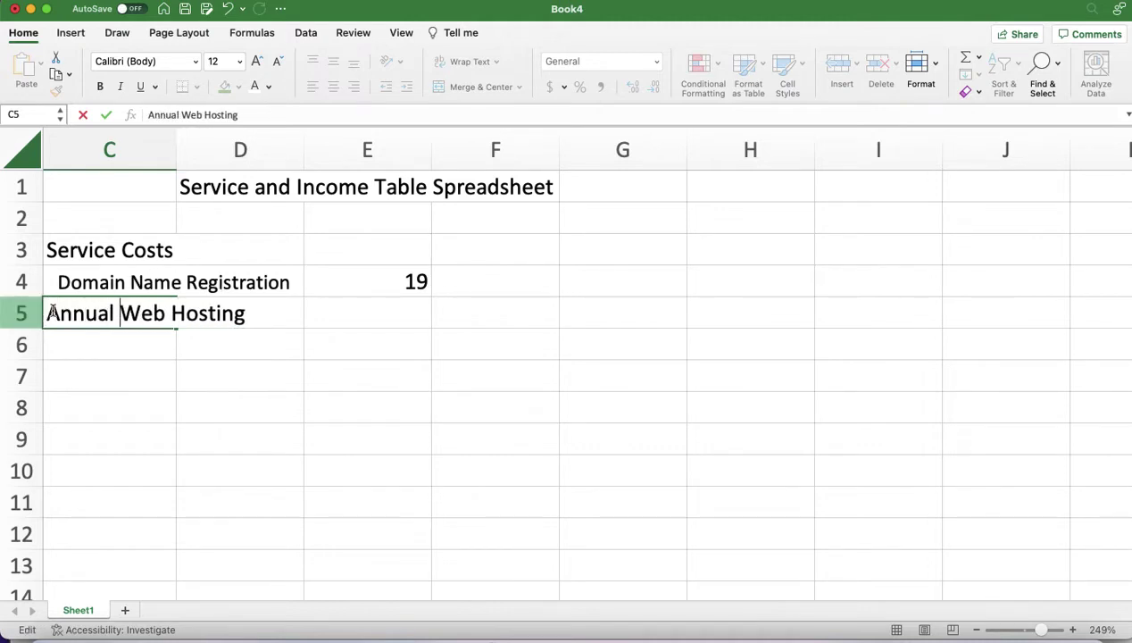
left_click(236, 342)
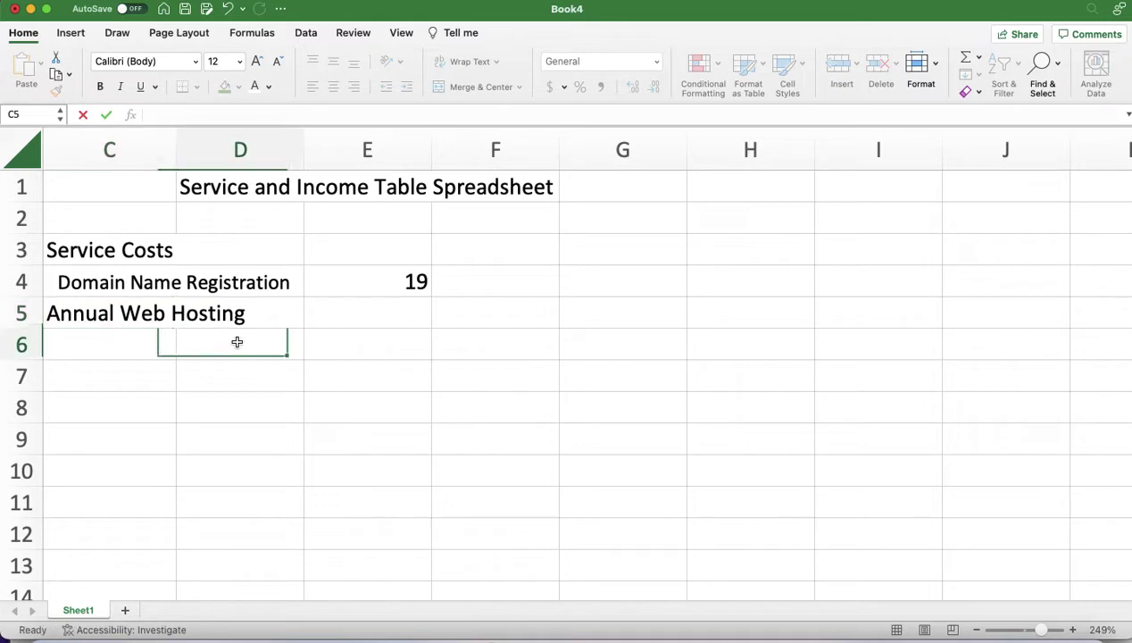
left_click(93, 312)
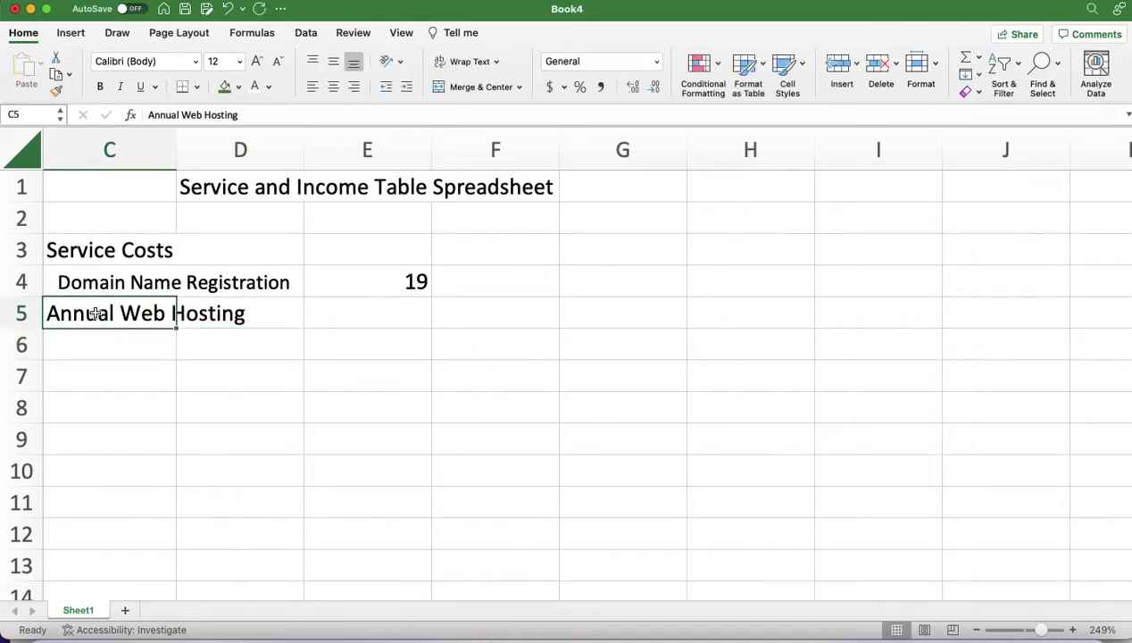
left_click_drag(93, 312, 228, 309)
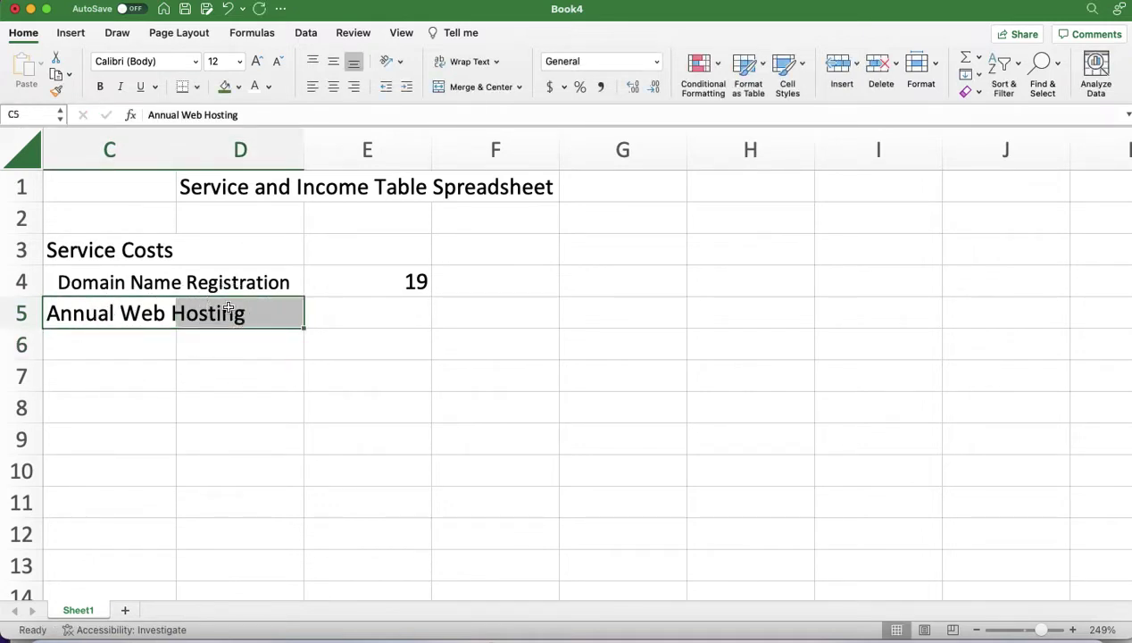
left_click_drag(136, 310, 344, 313)
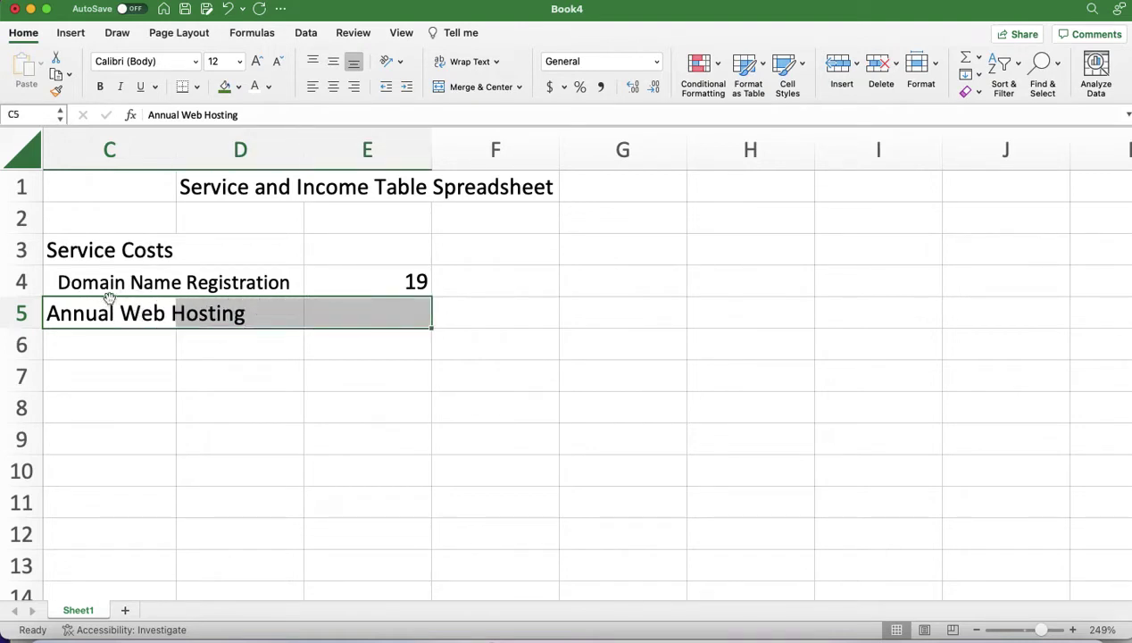
Fill the merged Domain Name Registration cell with a dark blue theme color
left_click(67, 283)
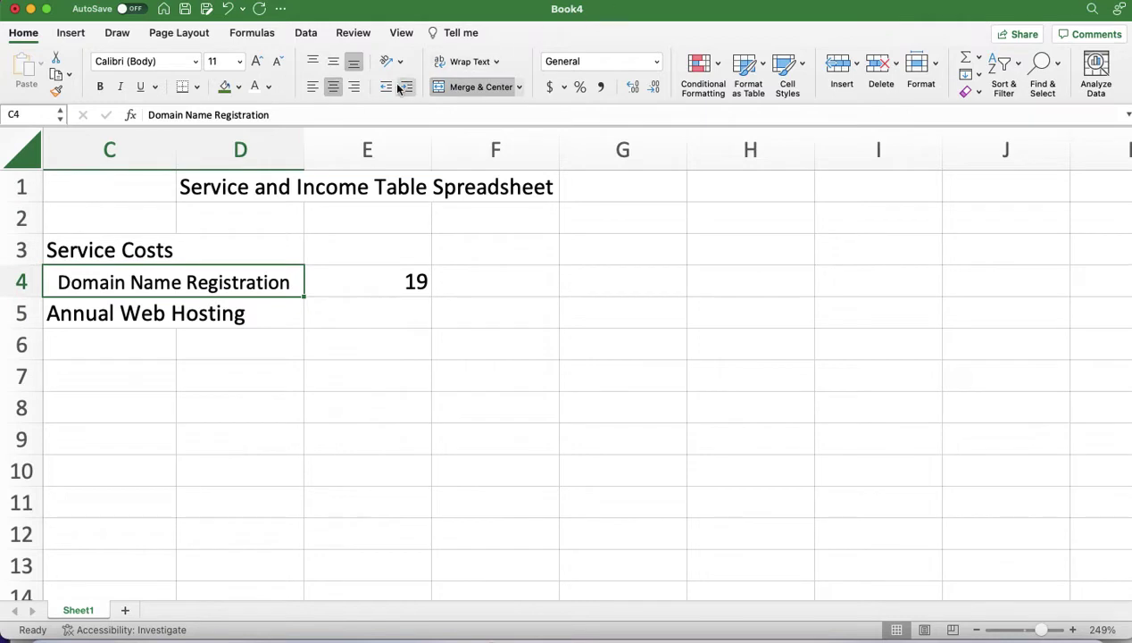
left_click(239, 87)
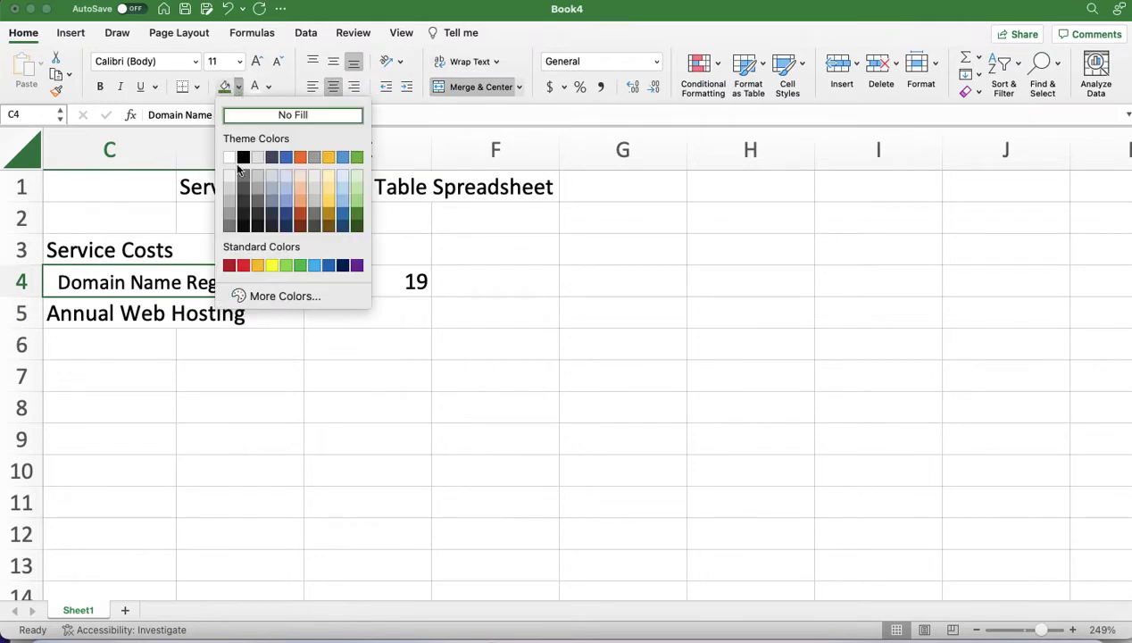
left_click(286, 222)
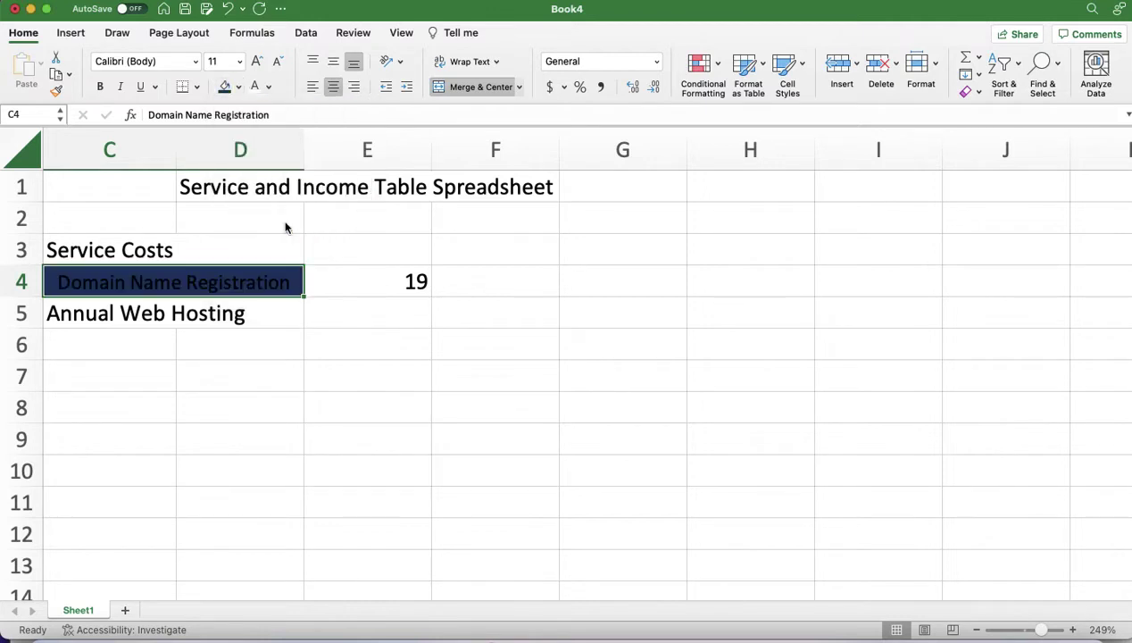
Change the font color of the Domain Name Registration label to white
left_click(269, 87)
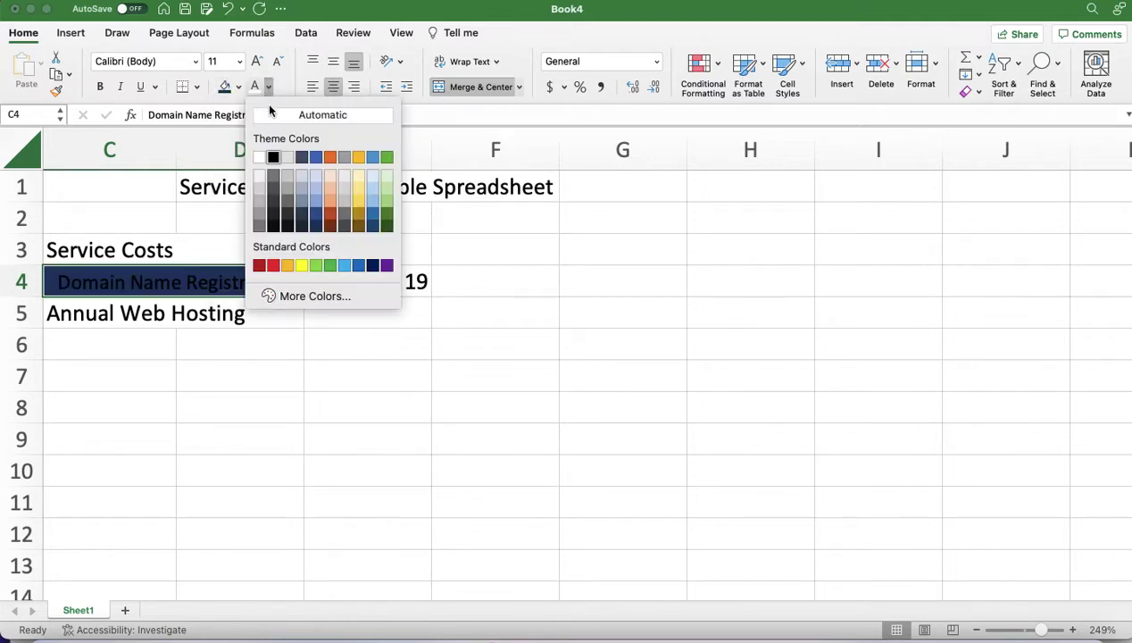
left_click(260, 158)
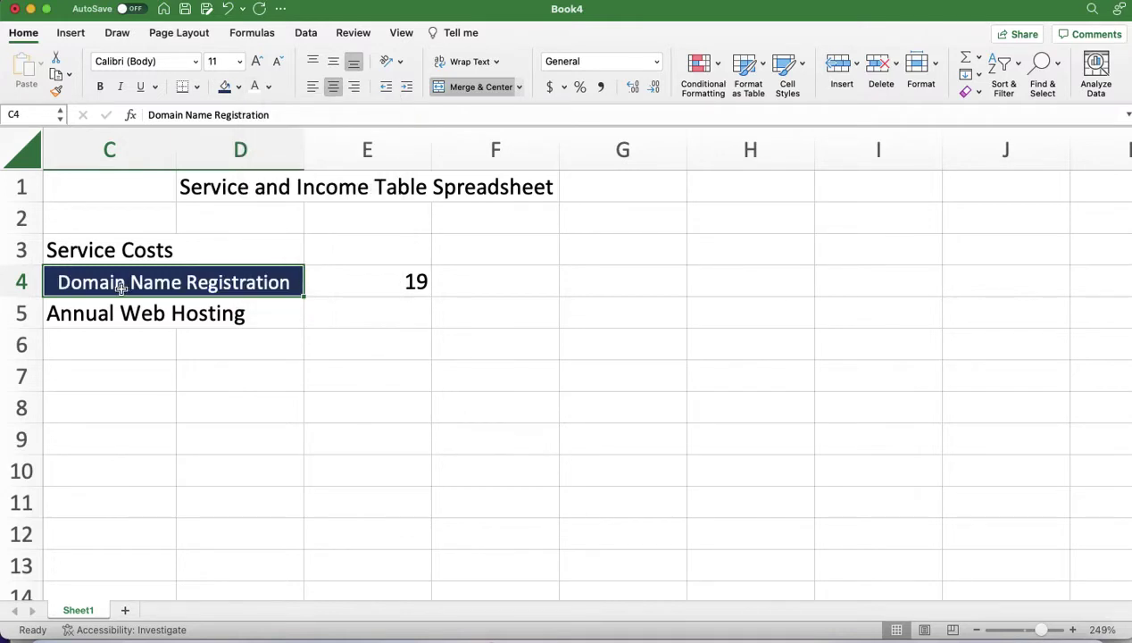
left_click(376, 278)
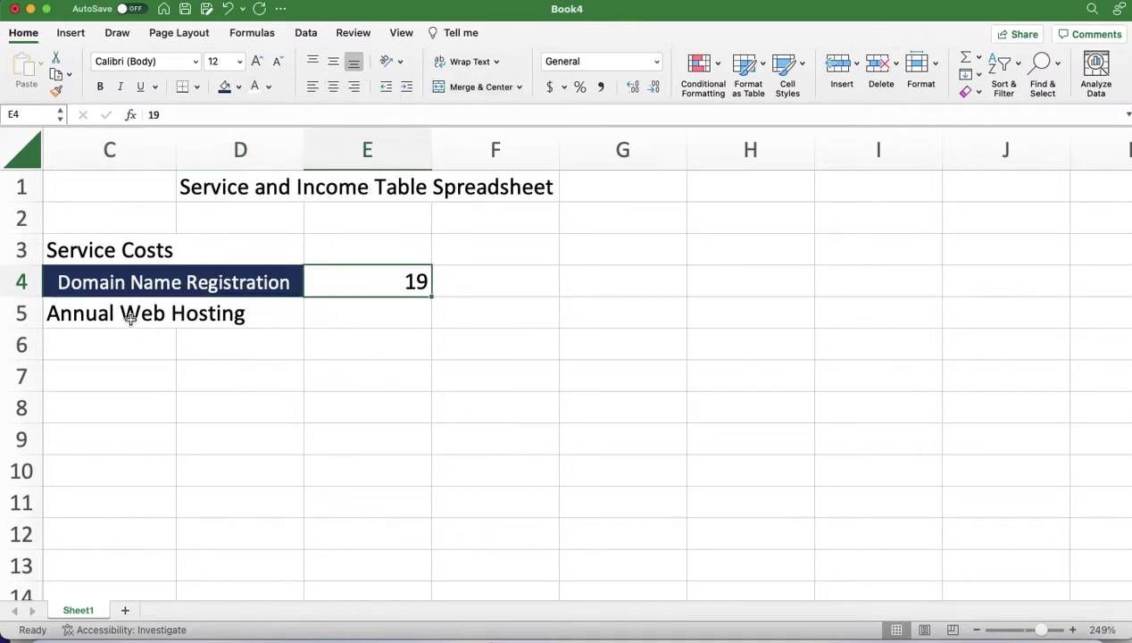
Format cells C5:E5 of the Annual Web Hosting row with the dark blue fill and white font
left_click_drag(130, 319, 383, 317)
left_click(225, 87)
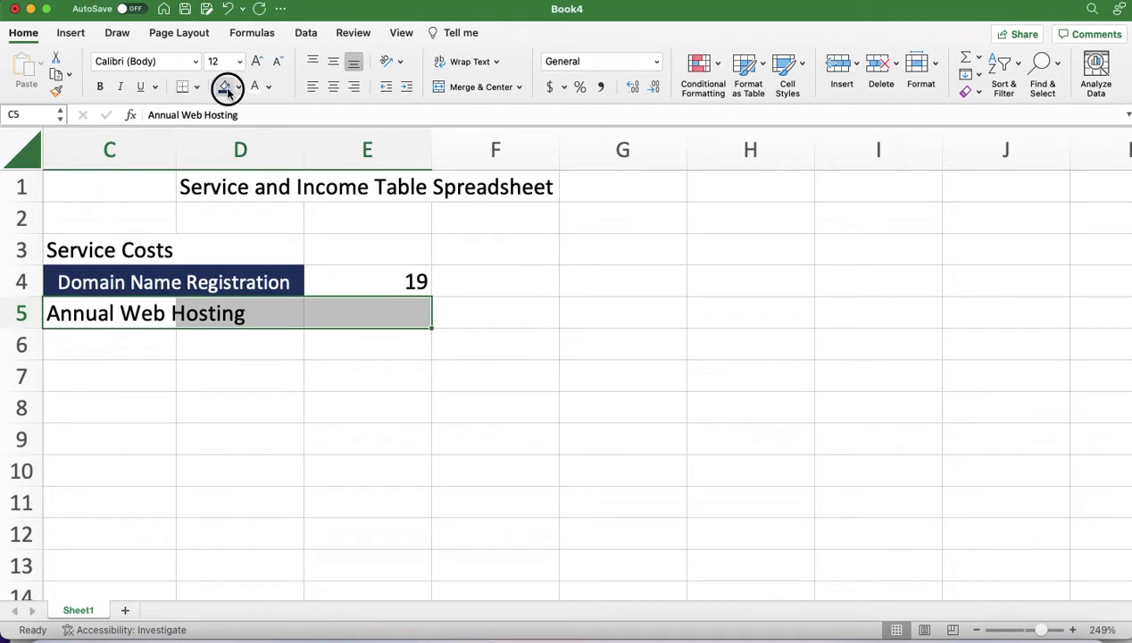
left_click(255, 87)
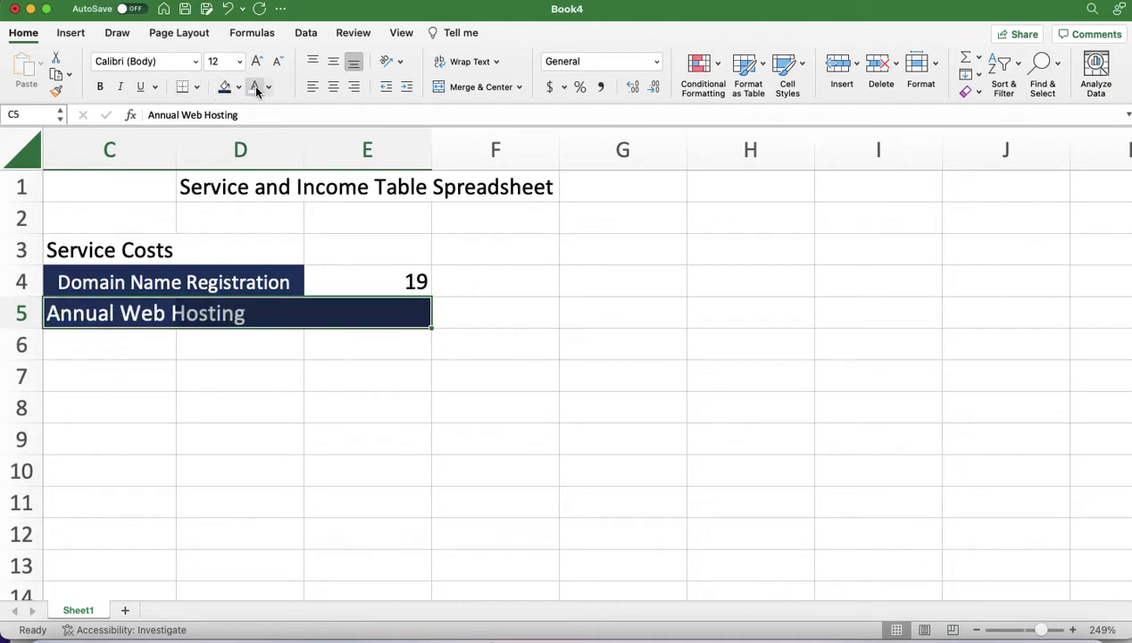
left_click(270, 365)
Merge cells C5:E5 and left-align the Annual Web Hosting label
left_click_drag(105, 322, 382, 324)
left_click(470, 90)
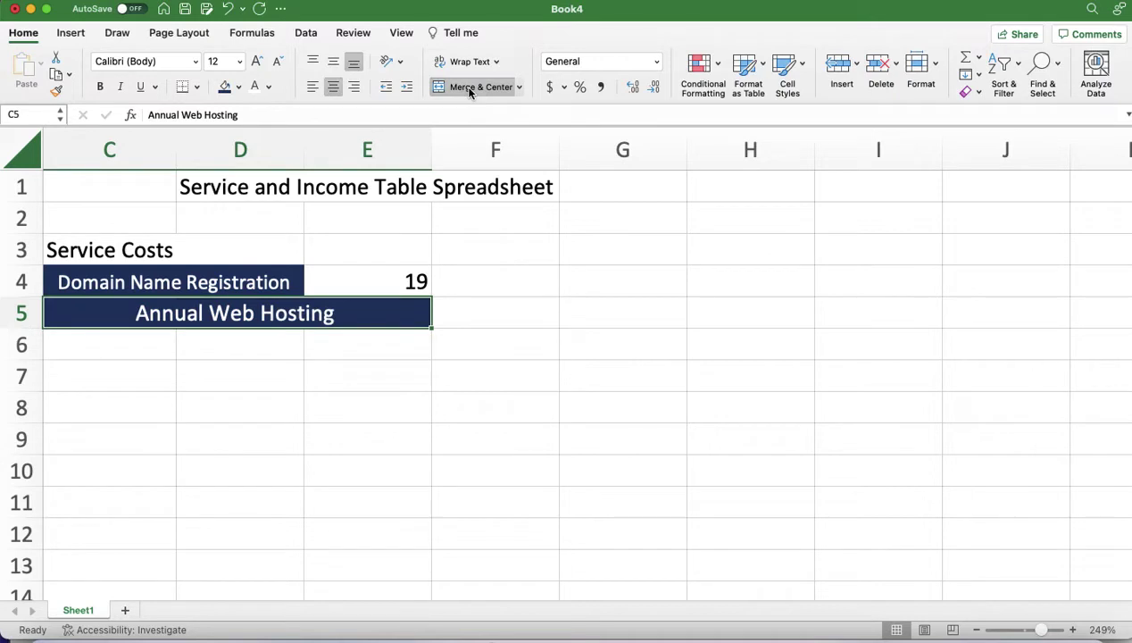
left_click(312, 87)
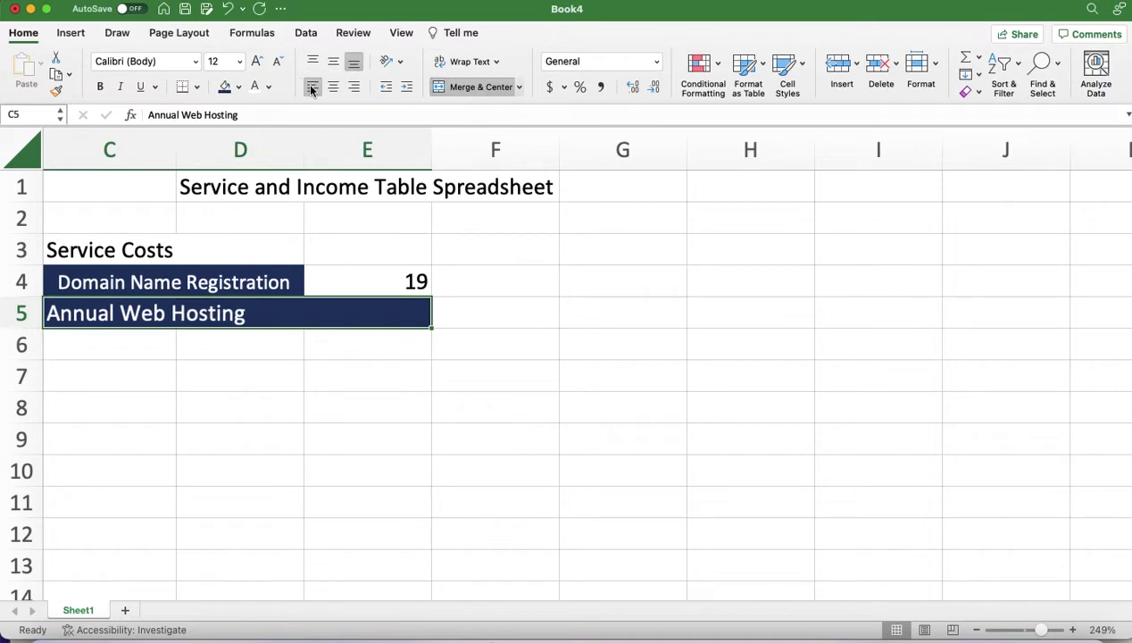
Enter the label "Basic Plan" in cell C6 below the Annual Web Hosting row
left_click(127, 344)
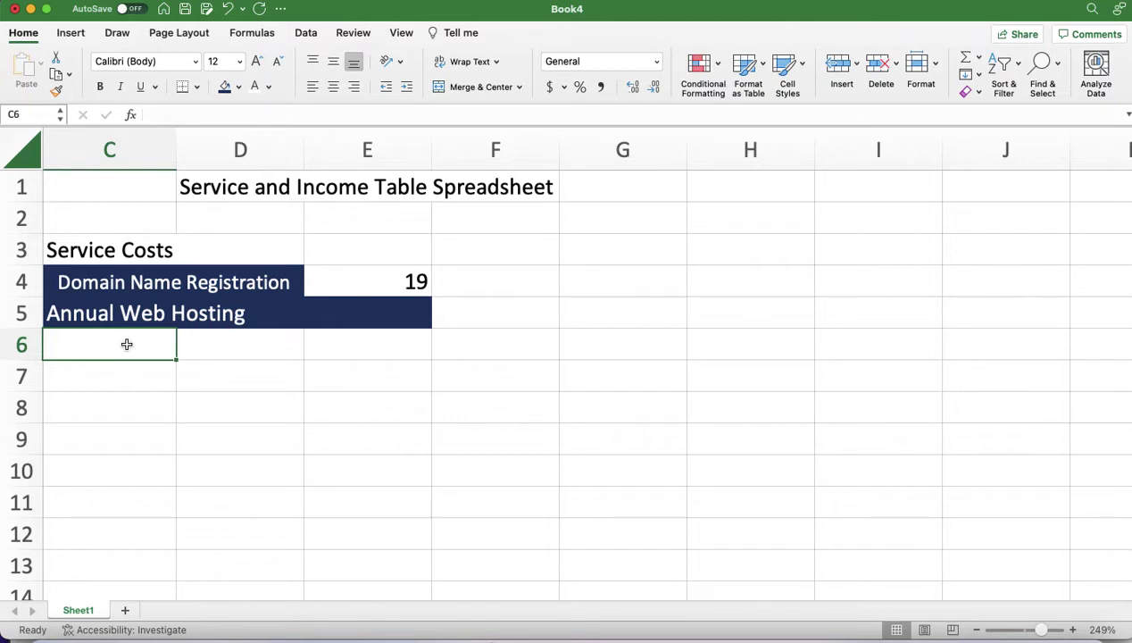
type("Basic Plan")
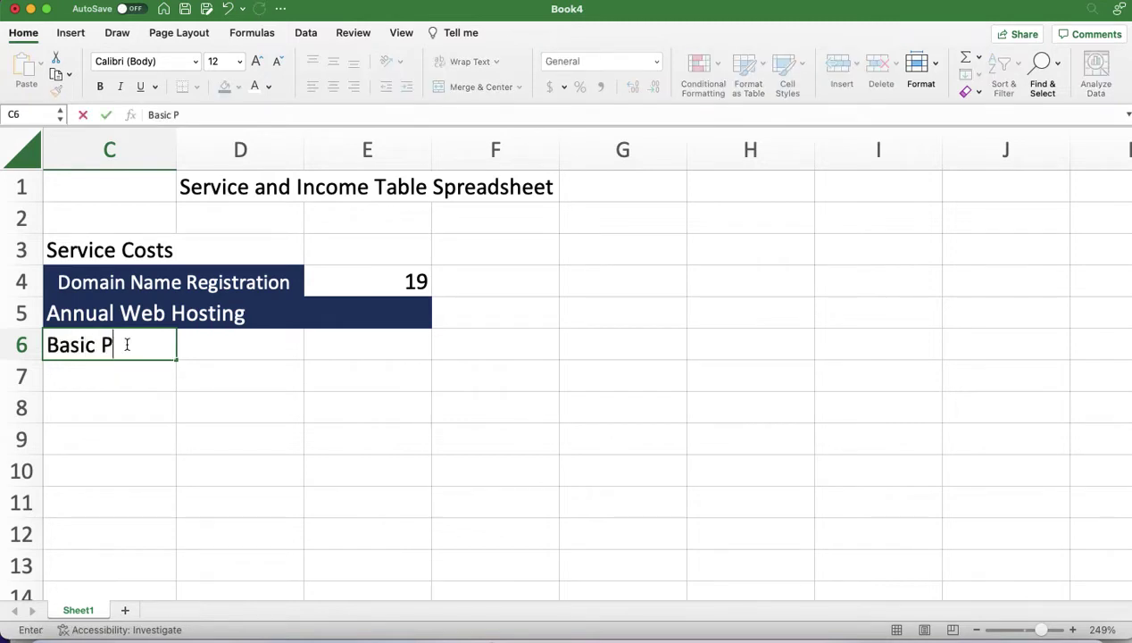
key("Tab")
key("Tab")
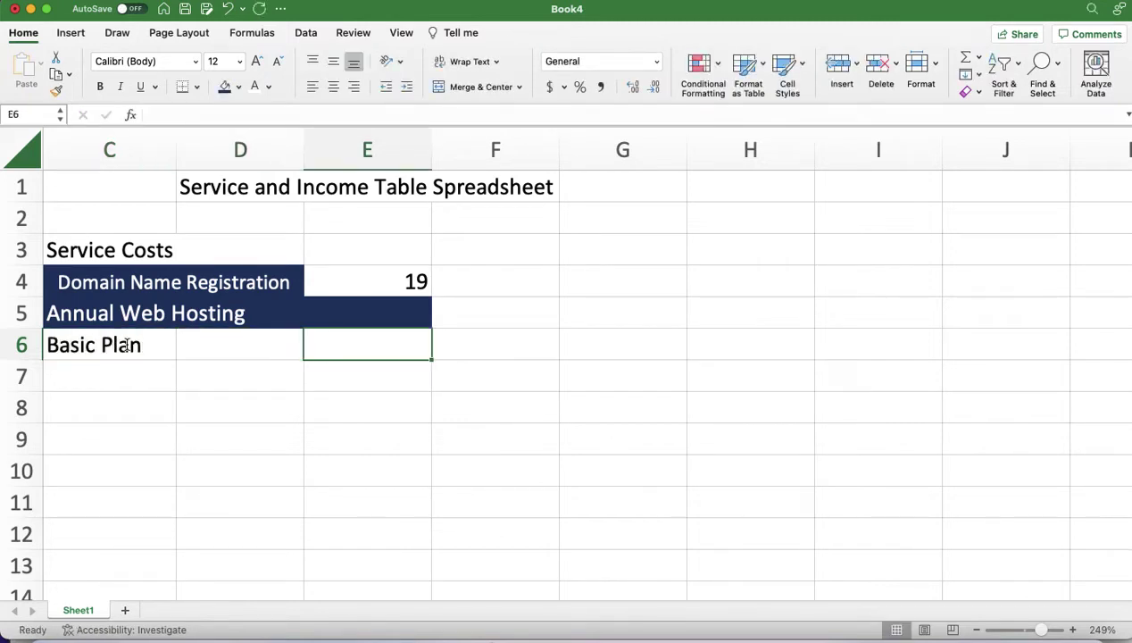
Merge cells C6:D6 and right-align the Basic Plan label
left_click_drag(97, 345, 287, 346)
left_click(480, 86)
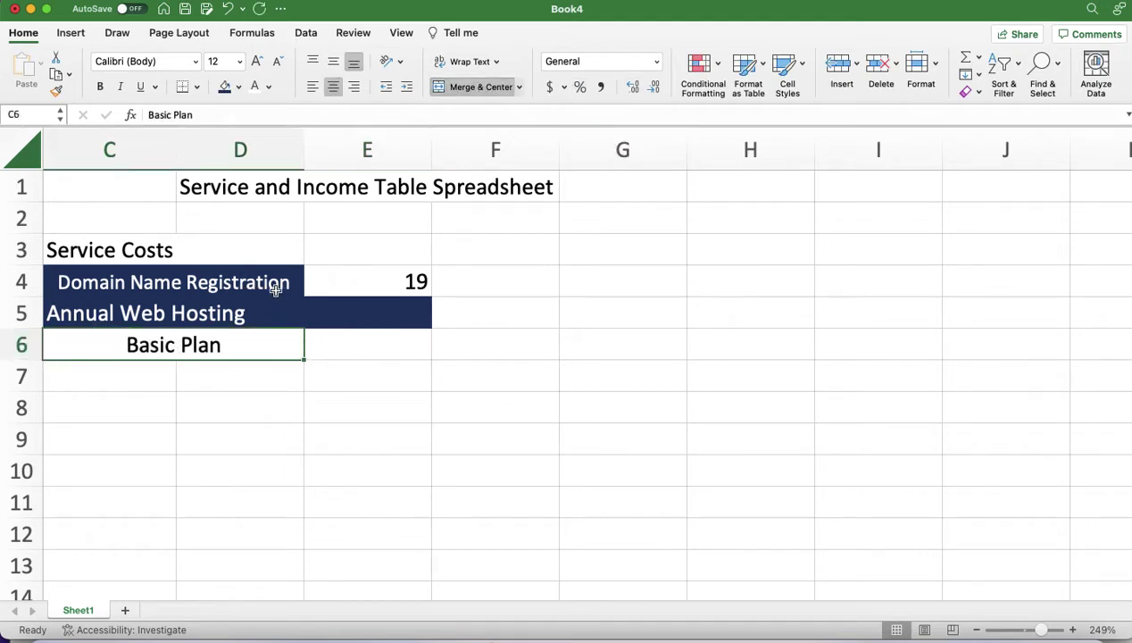
left_click(354, 87)
Enter 45 in cell E6 as the Basic Plan cost
left_click(361, 344)
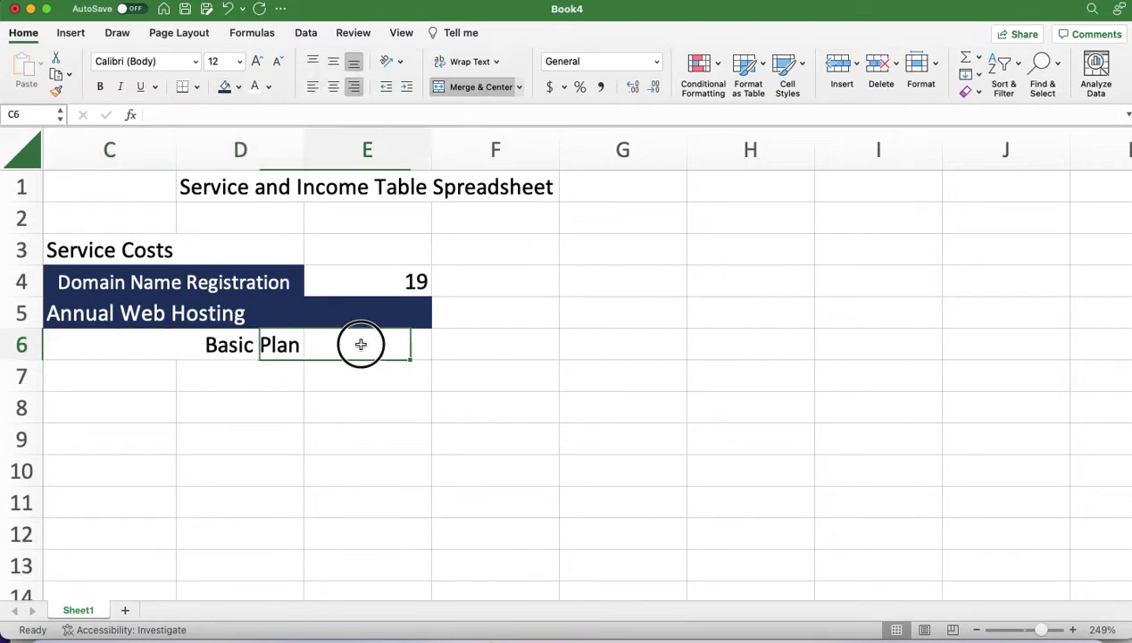
type("45")
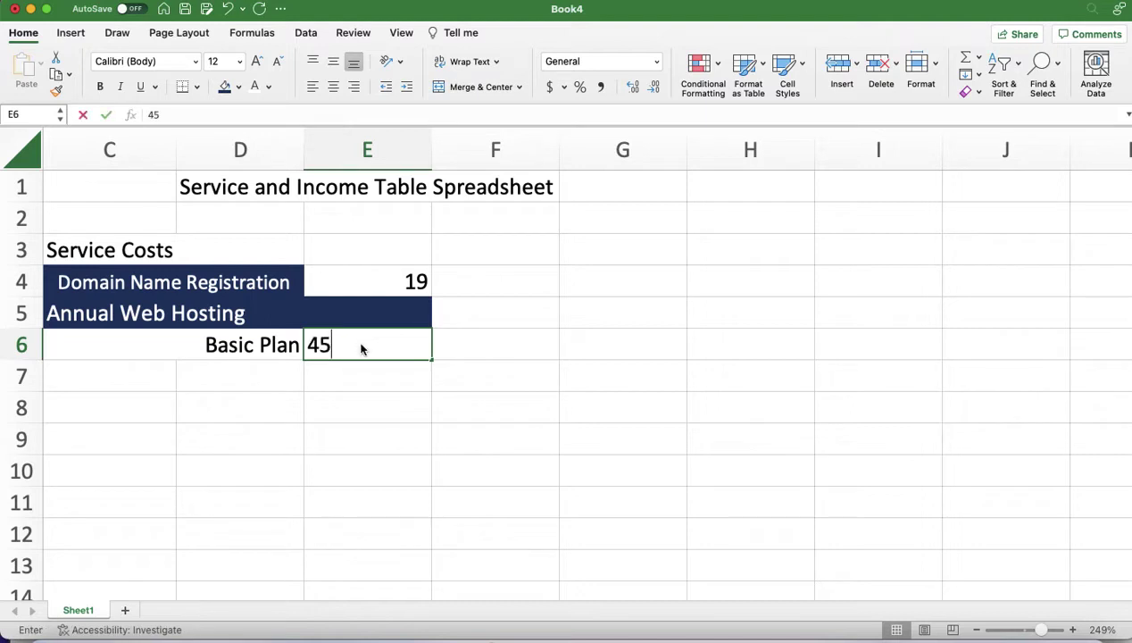
key("Return")
Merge and center cells C7:D7 and copy that format to C8:D8
left_click_drag(152, 372, 210, 372)
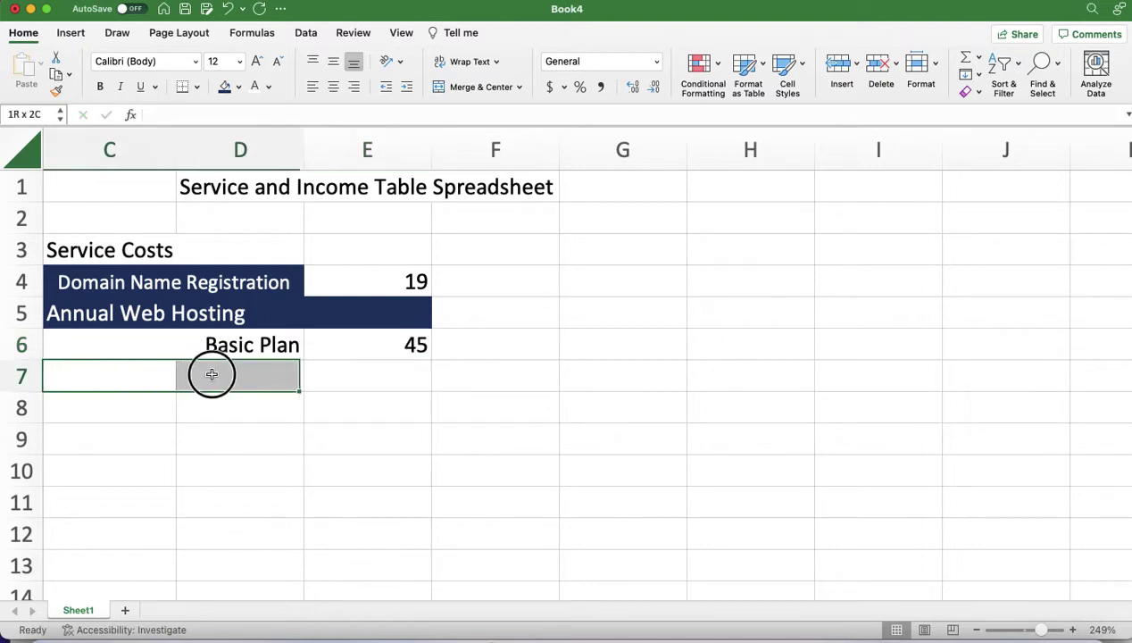
left_click(463, 88)
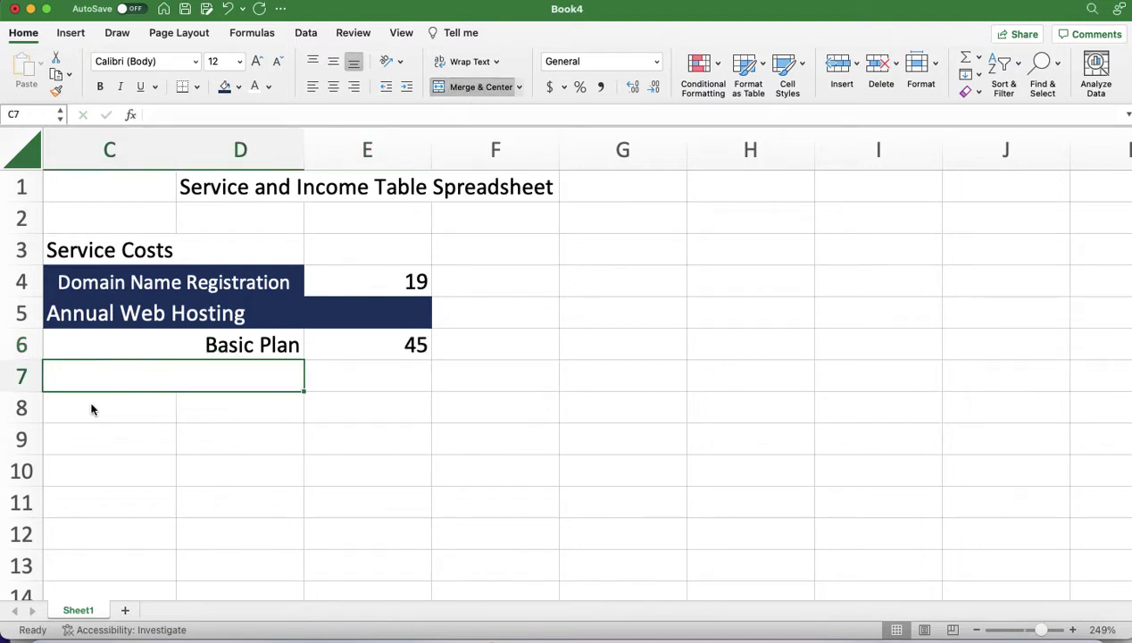
left_click(57, 92)
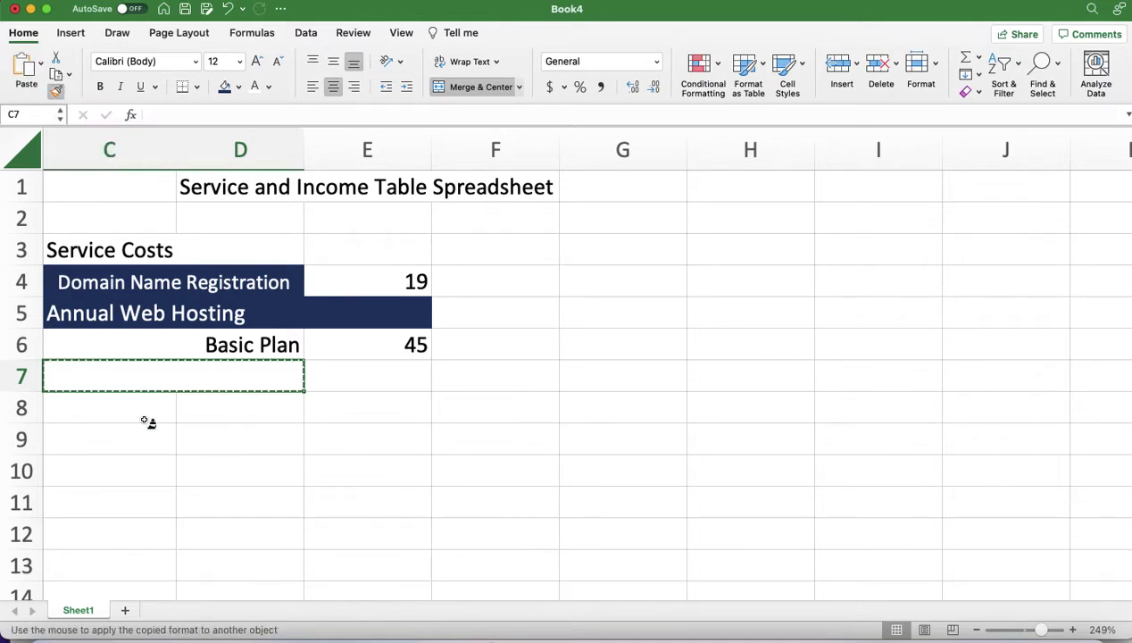
left_click_drag(106, 413, 225, 416)
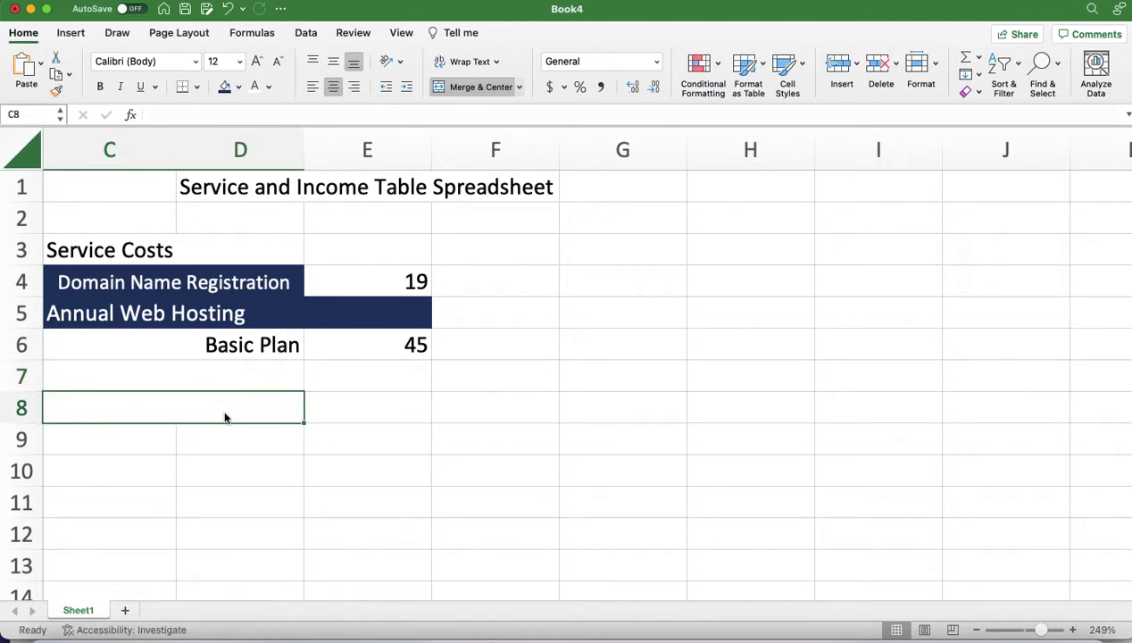
Enter "Standard Plan" in merged cell C7 and its cost of 75 in cell E7
left_click(241, 367)
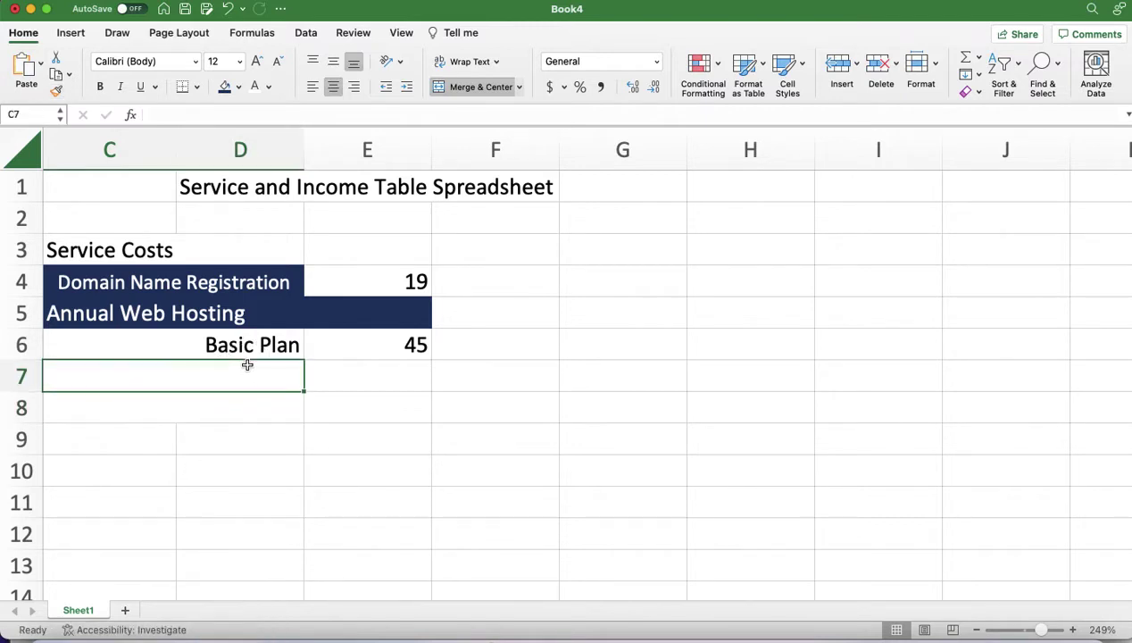
type("S")
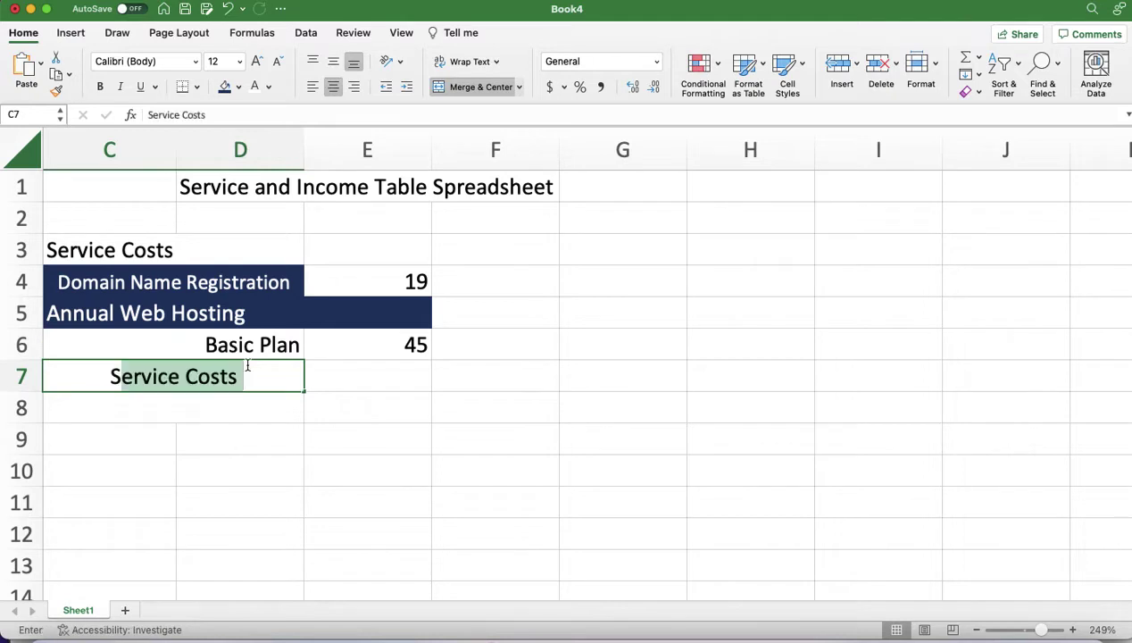
type("tandard Pla")
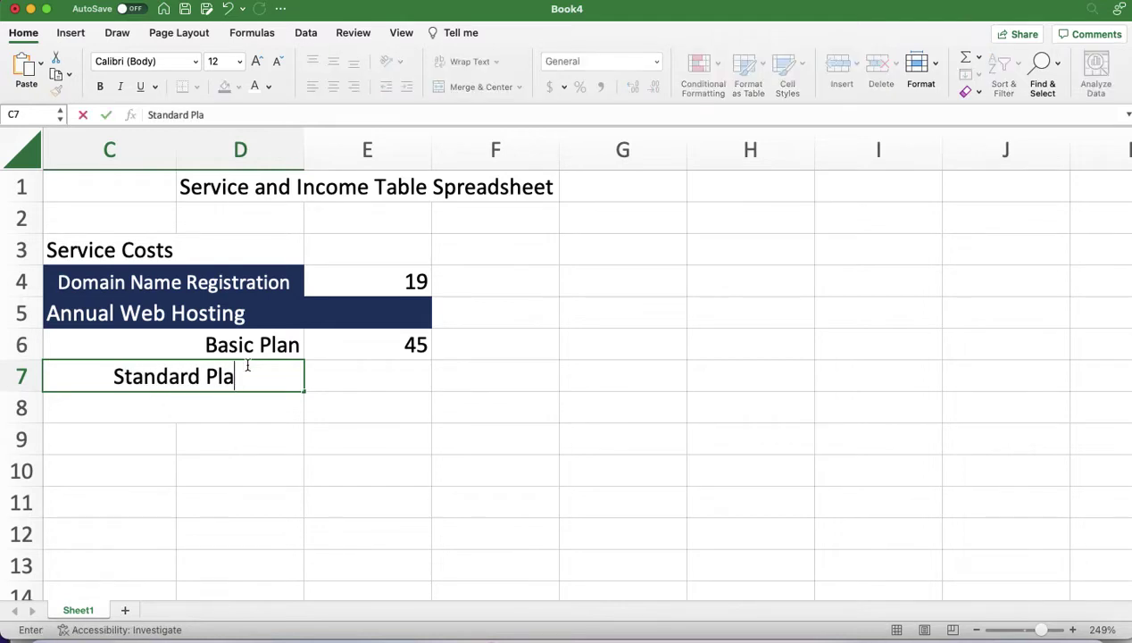
type("n")
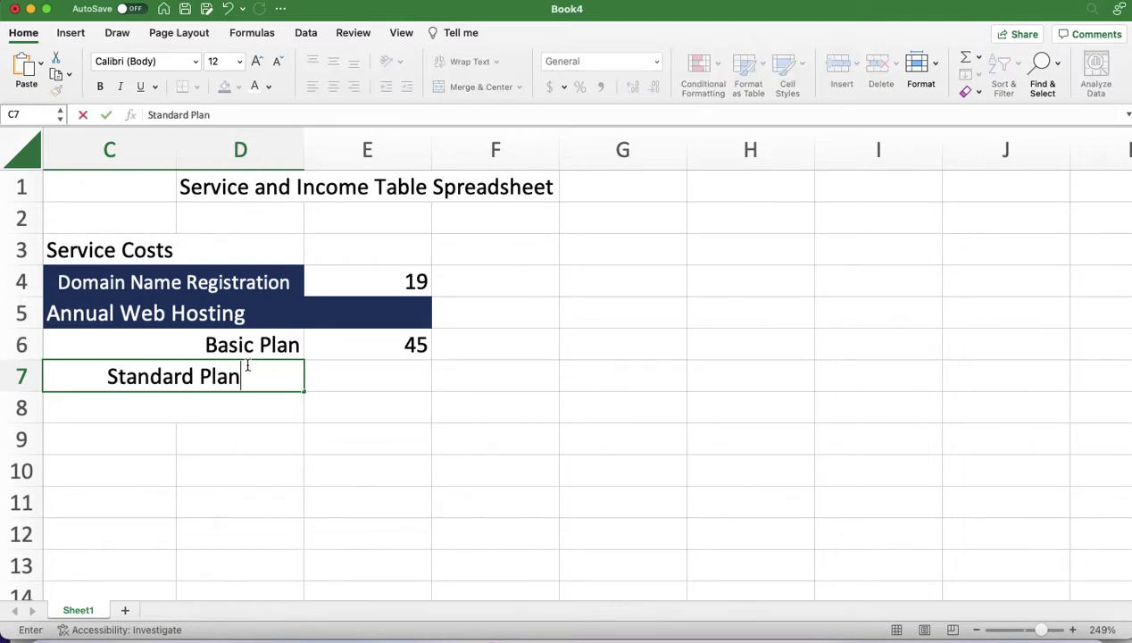
left_click(369, 374)
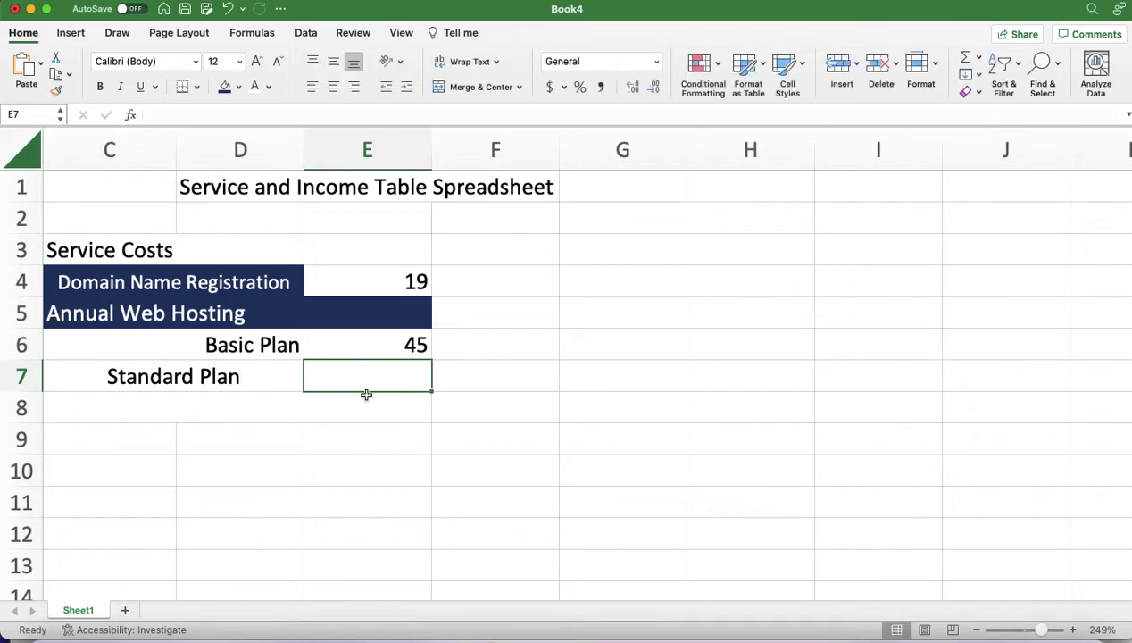
type("75")
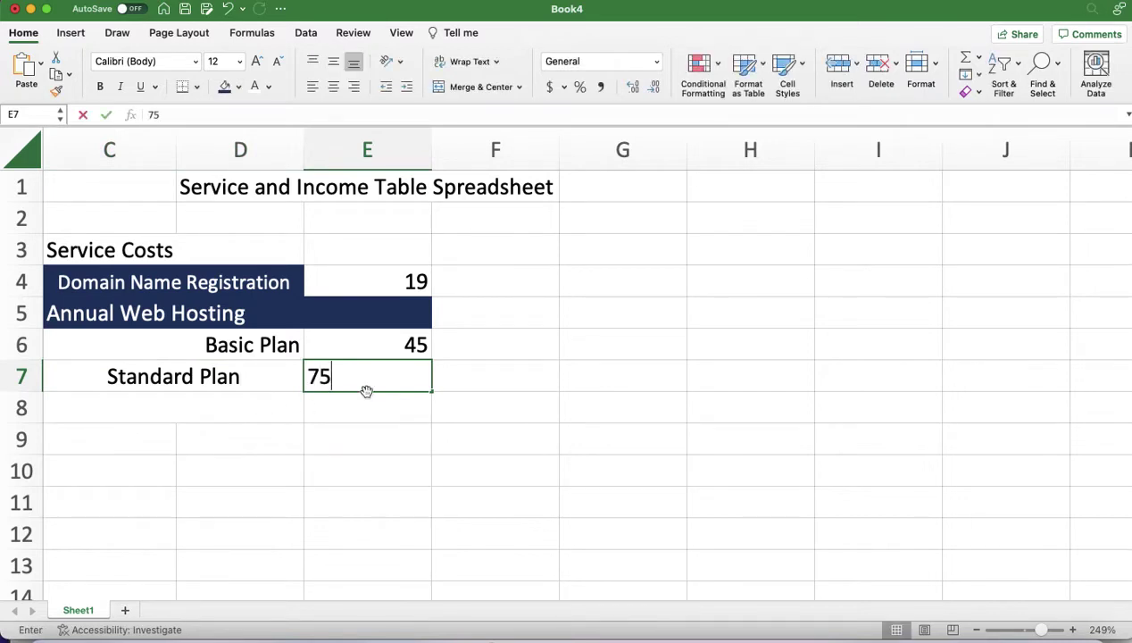
key("Return")
Enter "Turbo Plan" in merged cell C8 and its cost of 125 in cell E8
left_click(198, 409)
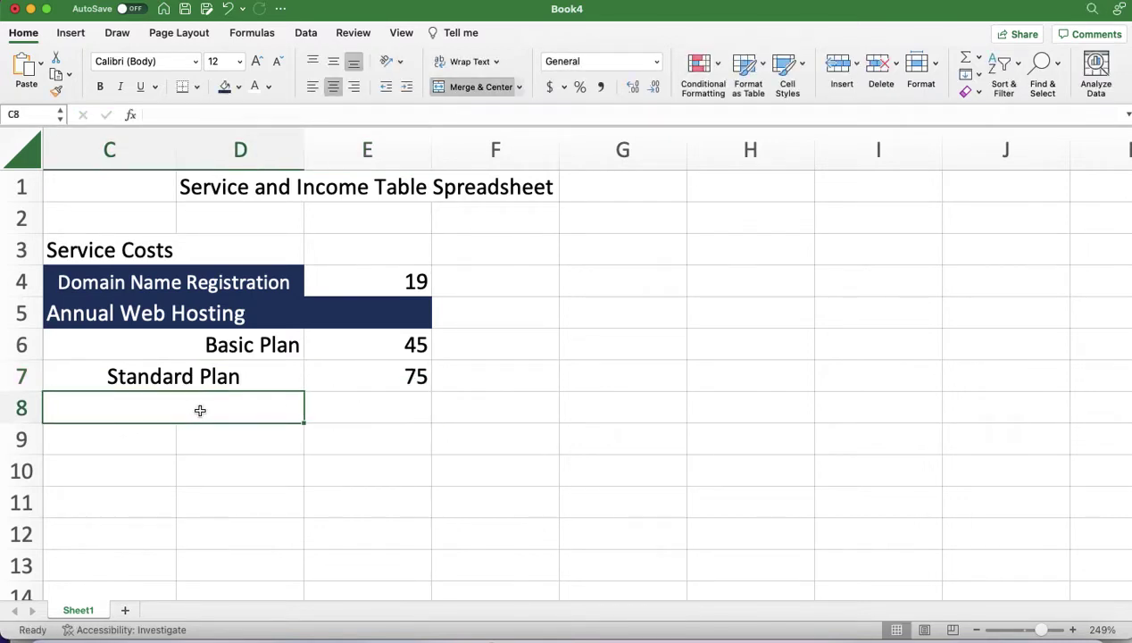
type("Turbo Plan")
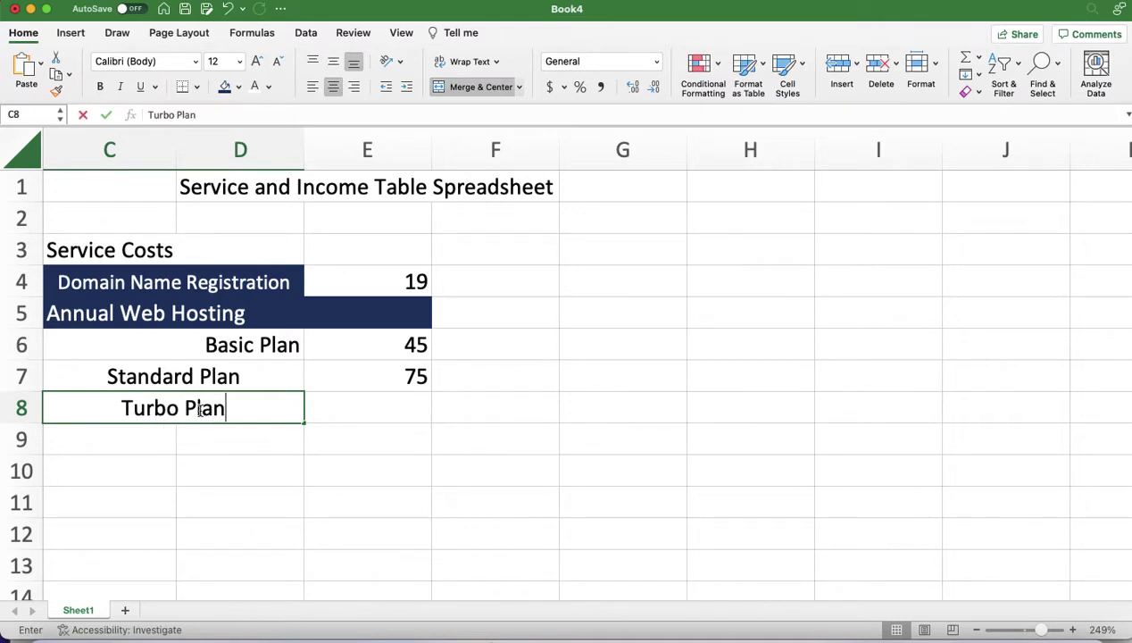
key("Tab")
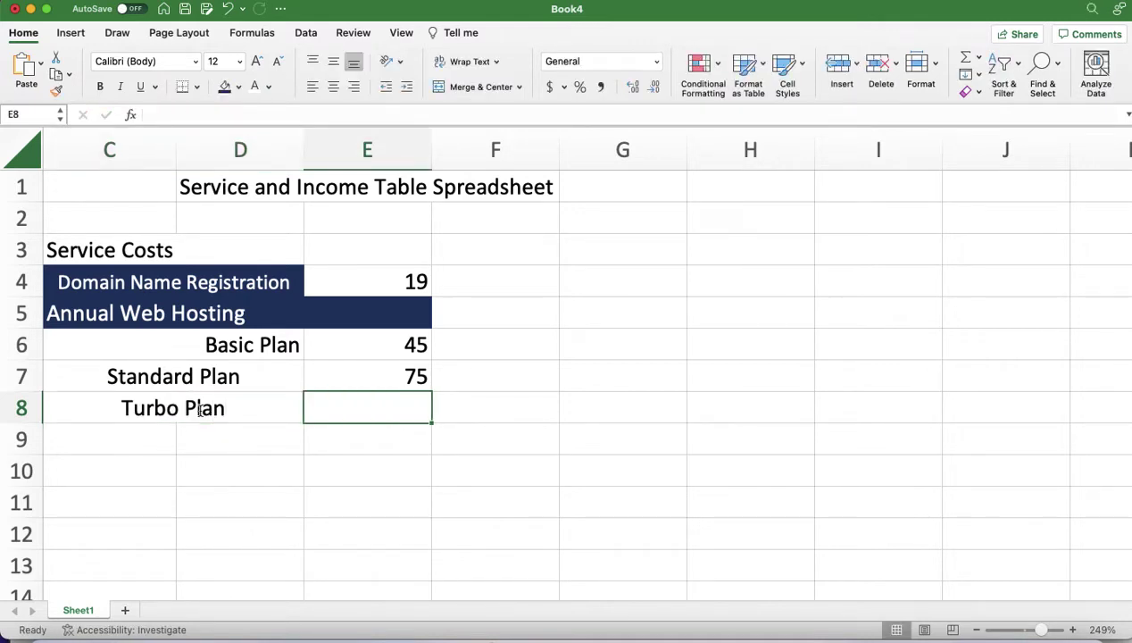
type("125")
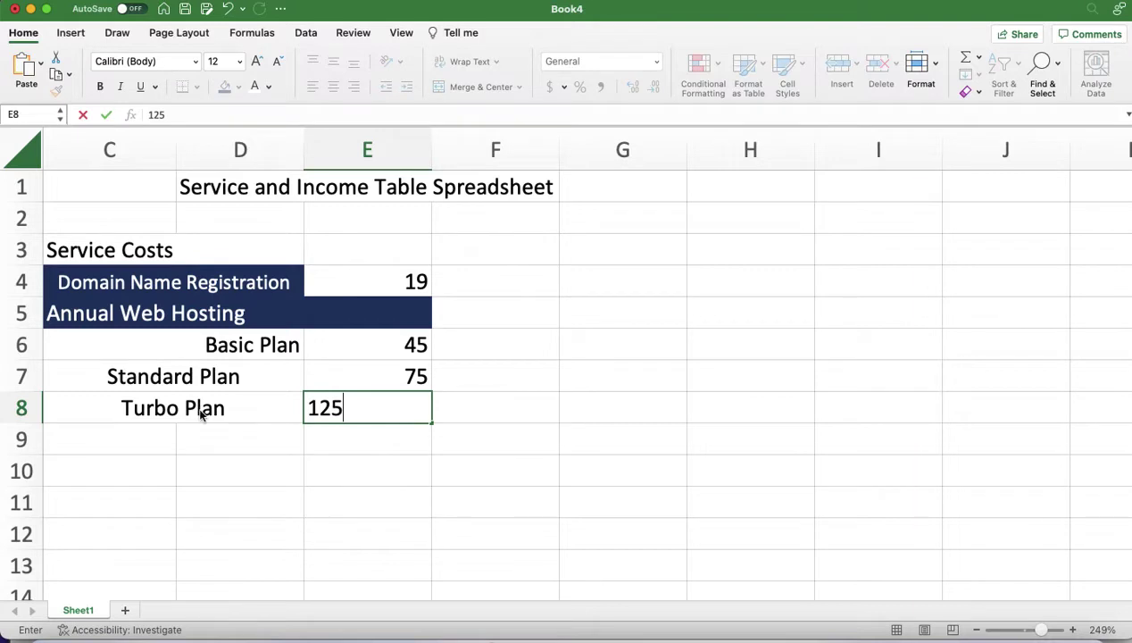
key("Return")
Right-align the Standard Plan and Turbo Plan labels in rows 7 and 8
left_click_drag(208, 370, 249, 408)
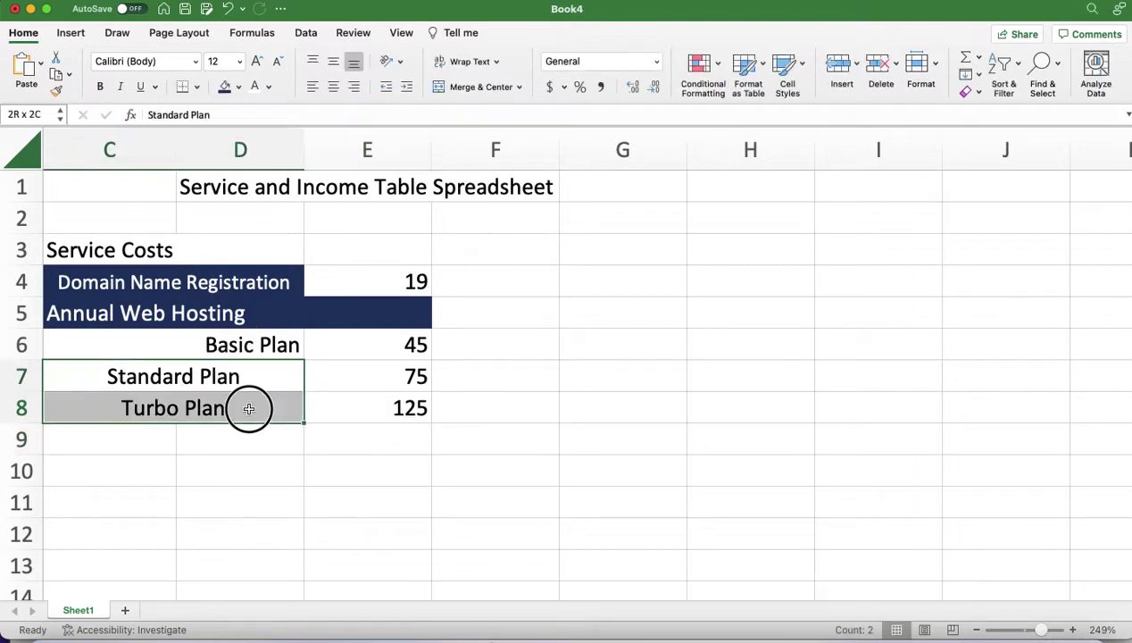
left_click(353, 86)
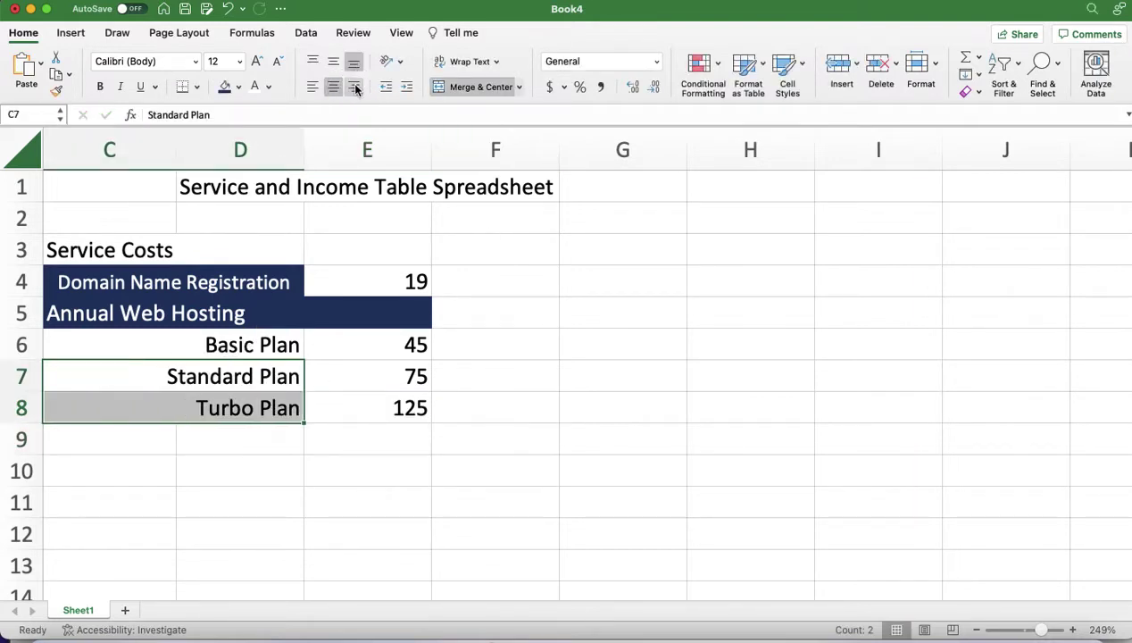
left_click(113, 450)
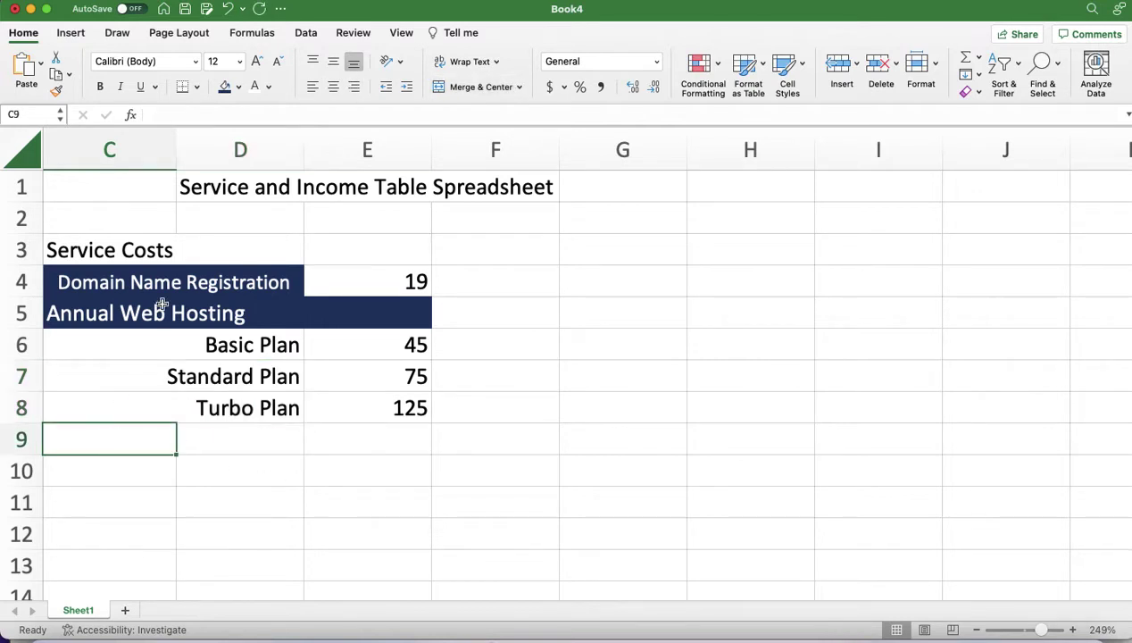
left_click(85, 284)
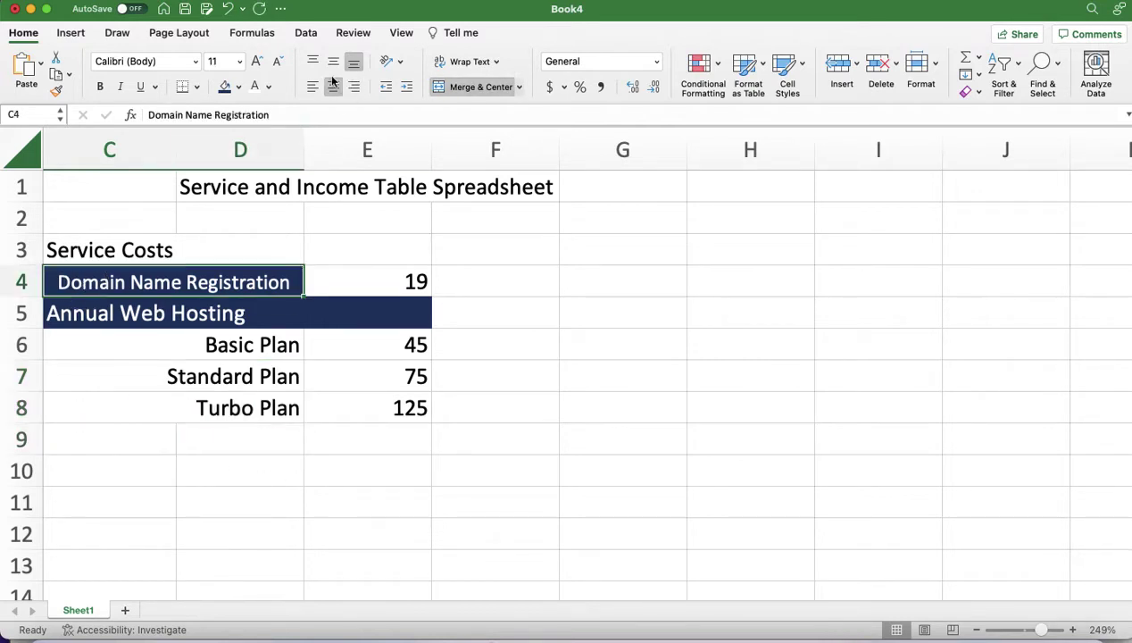
left_click(256, 61)
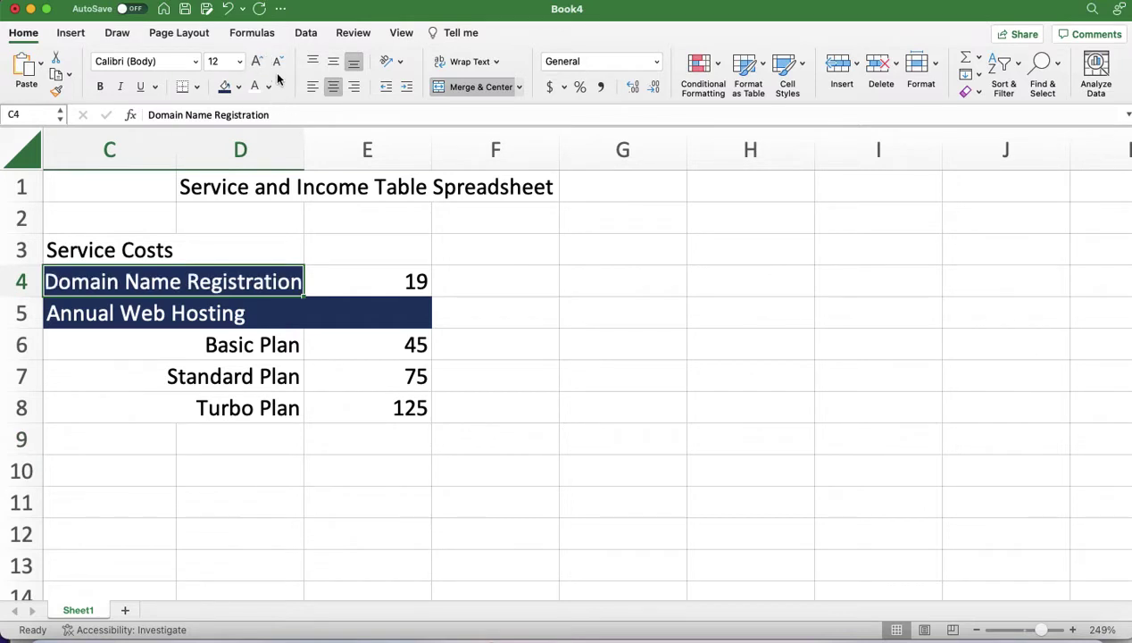
left_click(276, 60)
Reduce the font size of the Annual Web Hosting label to 11
left_click(110, 316)
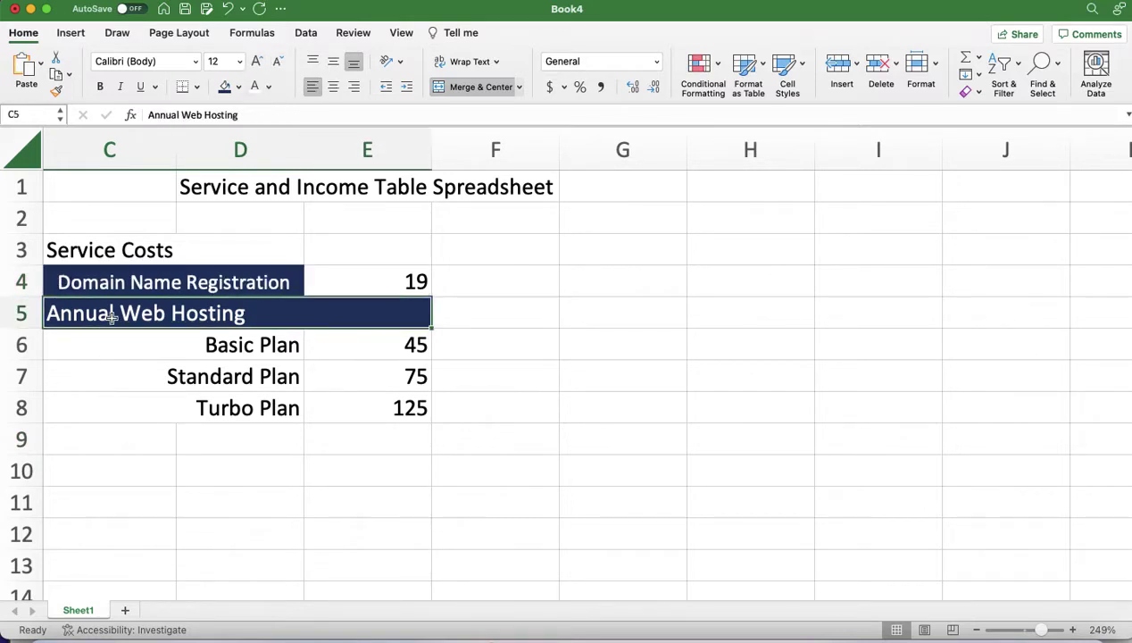
left_click(277, 61)
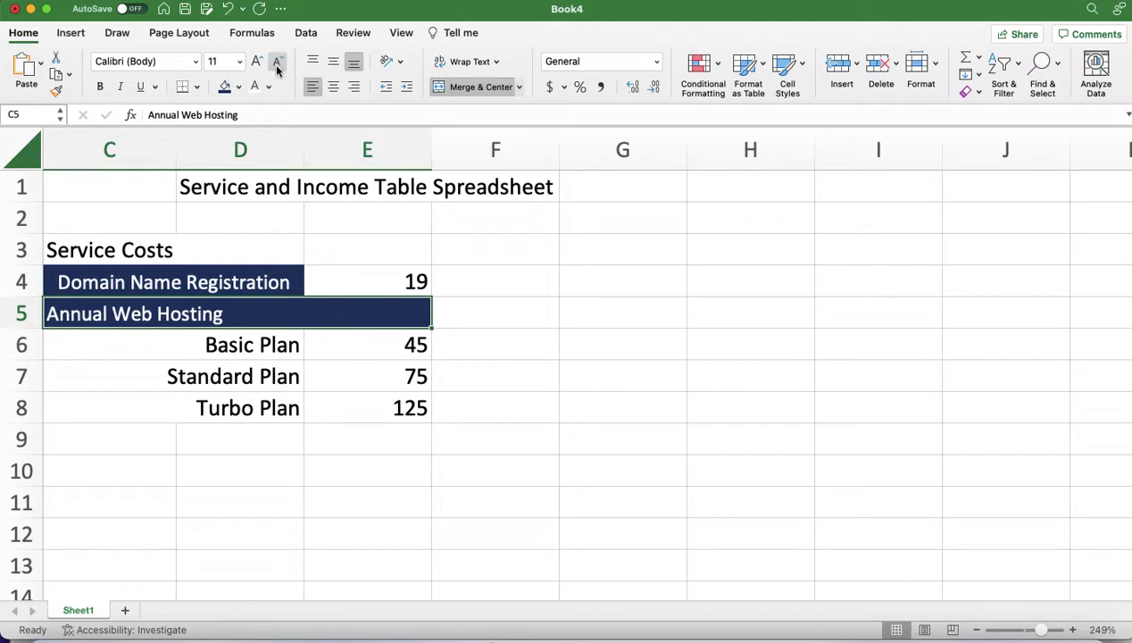
Align the Domain Name Registration label vertically to the top of its merged cell
left_click(144, 274)
left_click(314, 60)
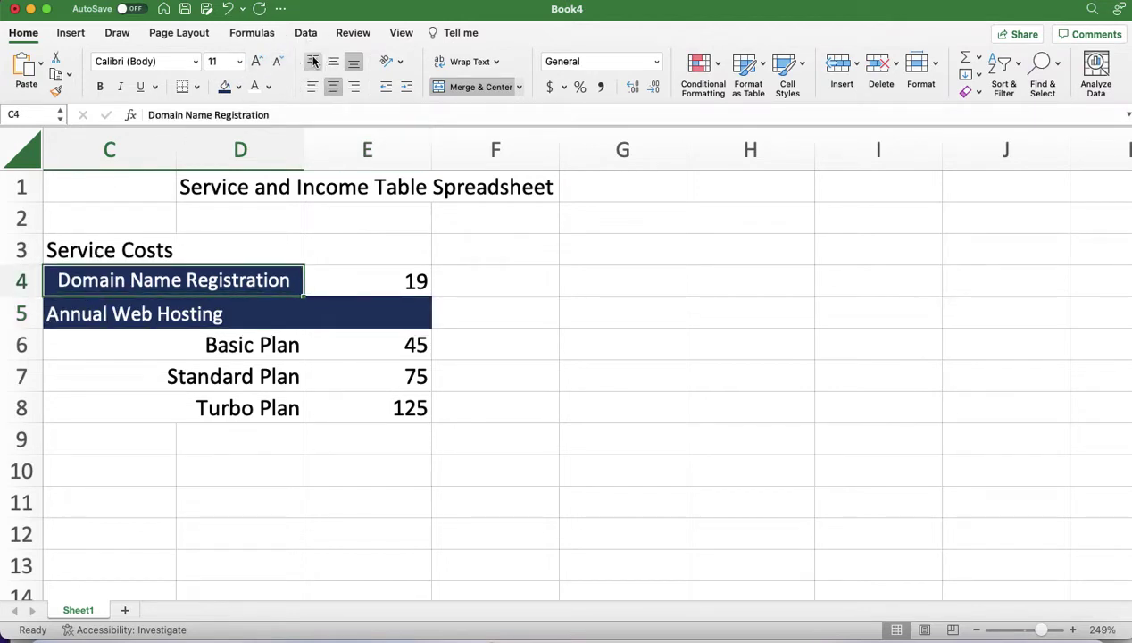
Left-align the Domain Name Registration label in its merged cell
left_click(312, 87)
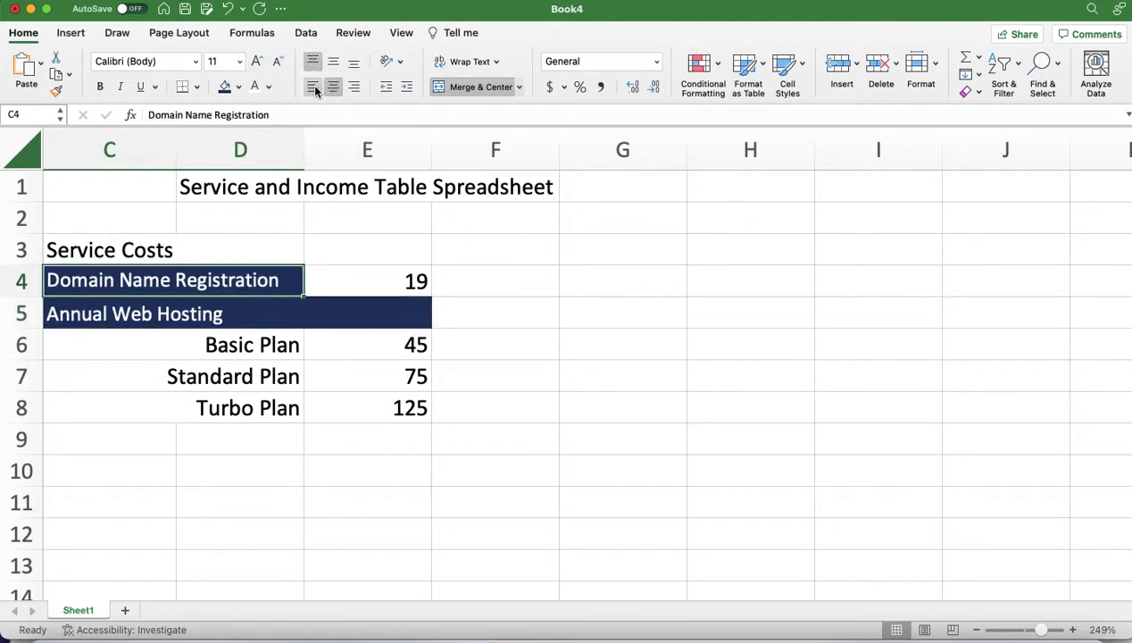
Enter the label "Cloud Backup" in cell C9
left_click(116, 443)
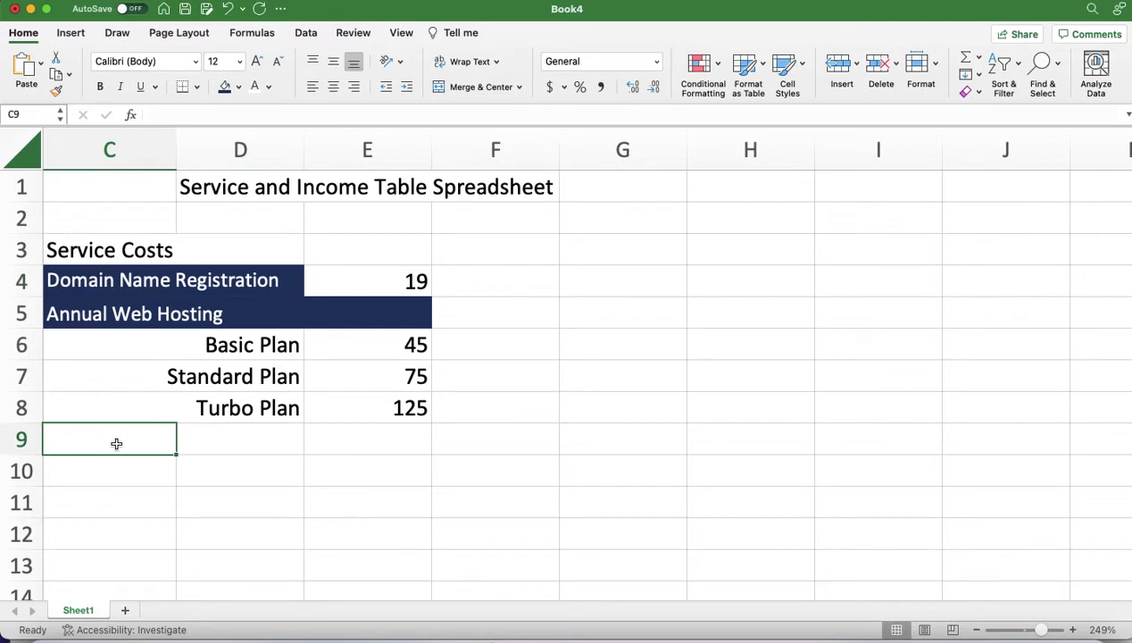
type("Cl")
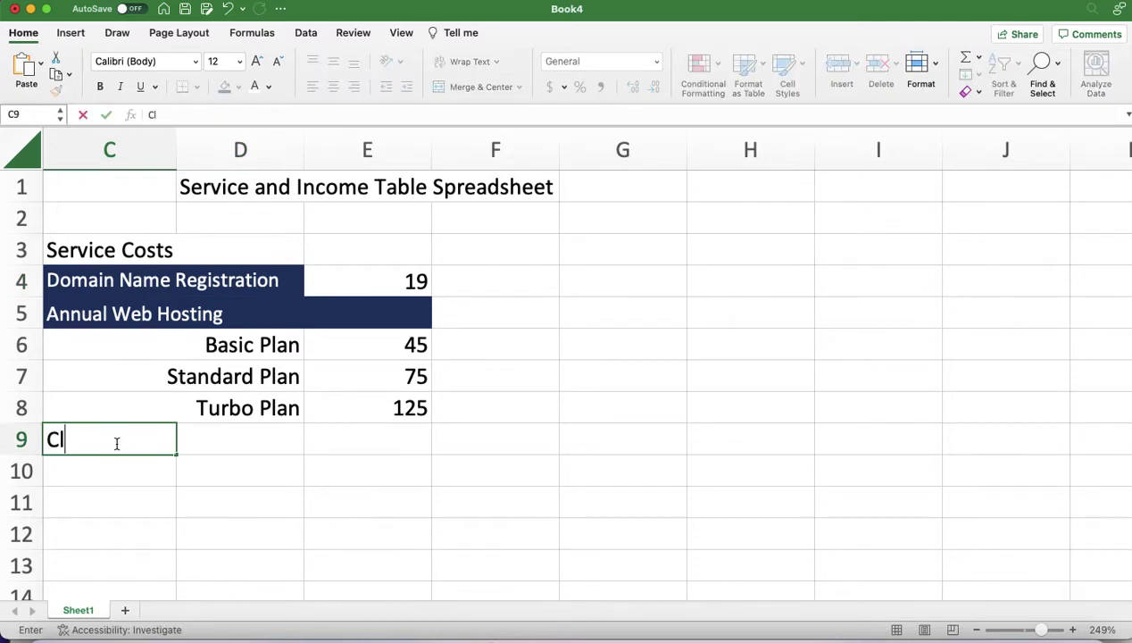
type("oud Backup")
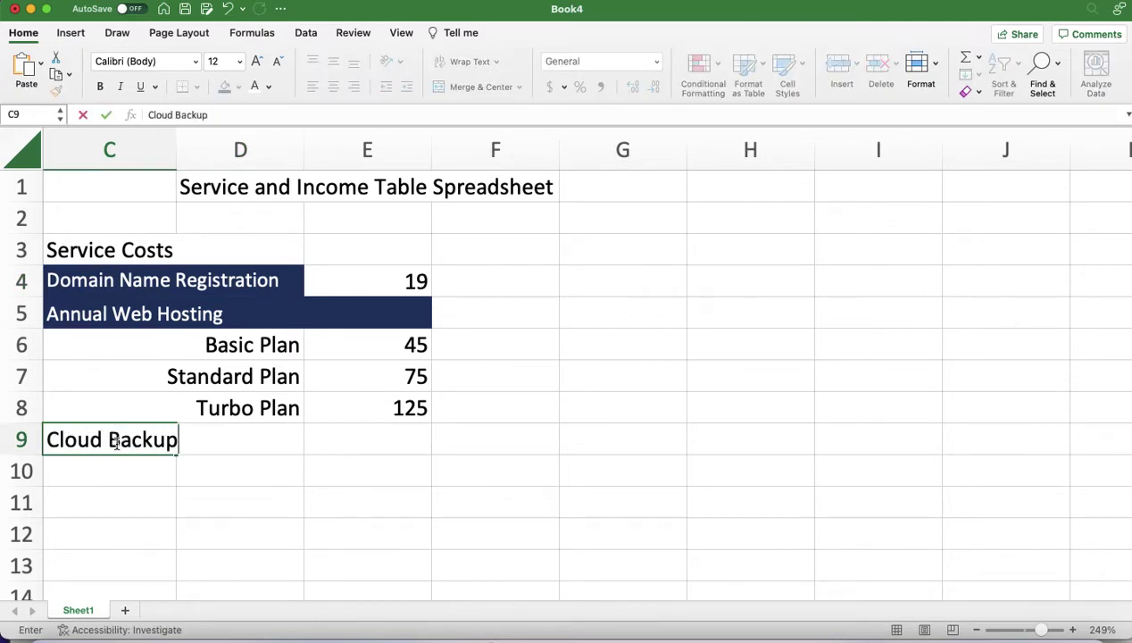
key("Return")
Merge C9:D9 and format the Cloud Backup label left-aligned with a dark blue fill and white text
left_click_drag(88, 439, 207, 439)
left_click(480, 86)
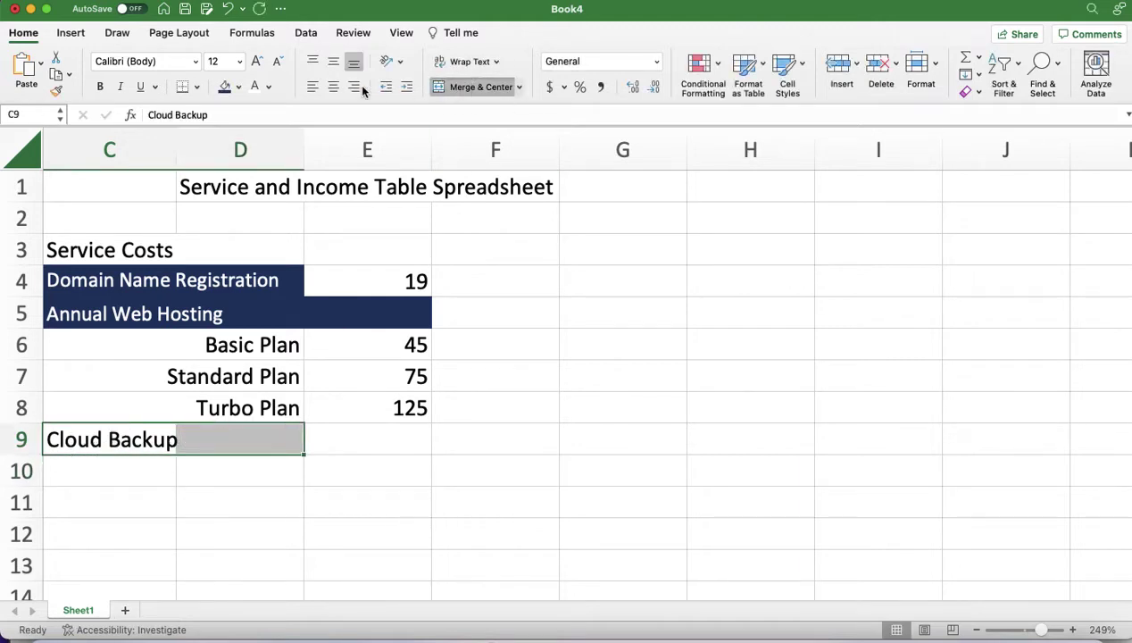
left_click(313, 86)
left_click(224, 86)
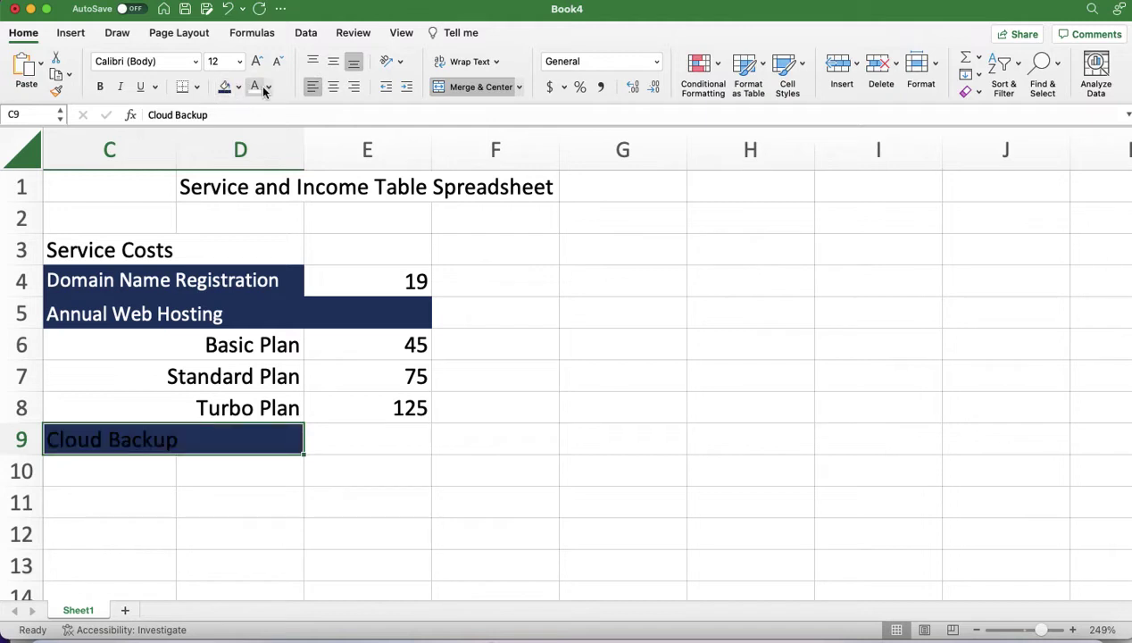
left_click(255, 87)
Extend the merged Cloud Backup cell across column E and left-align its label
left_click(398, 443)
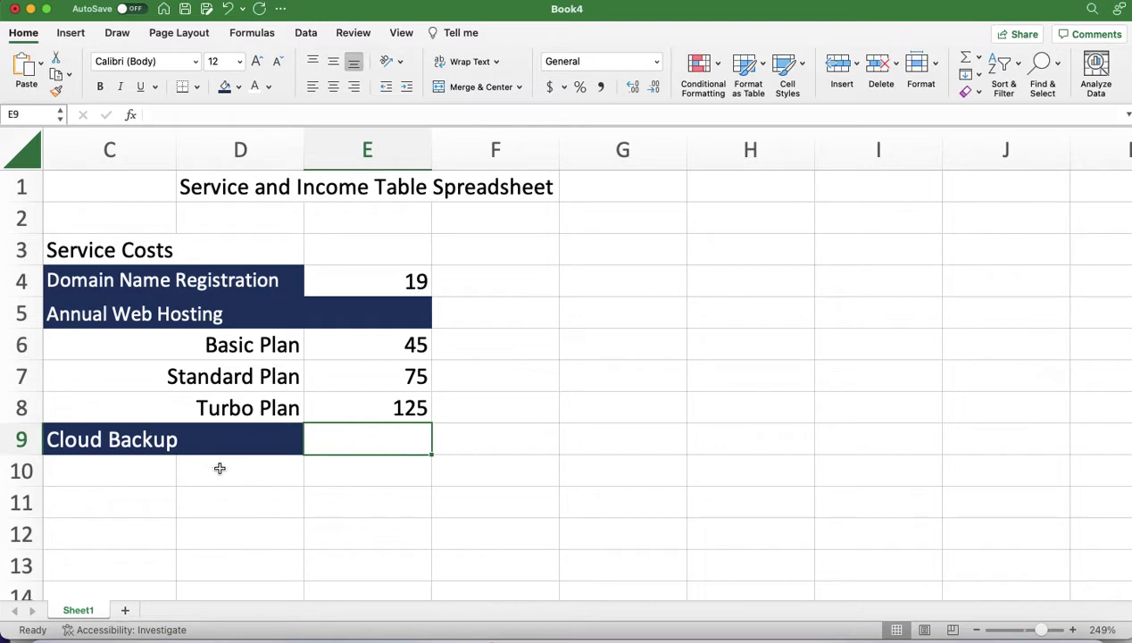
left_click(120, 440)
left_click_drag(121, 440, 353, 439)
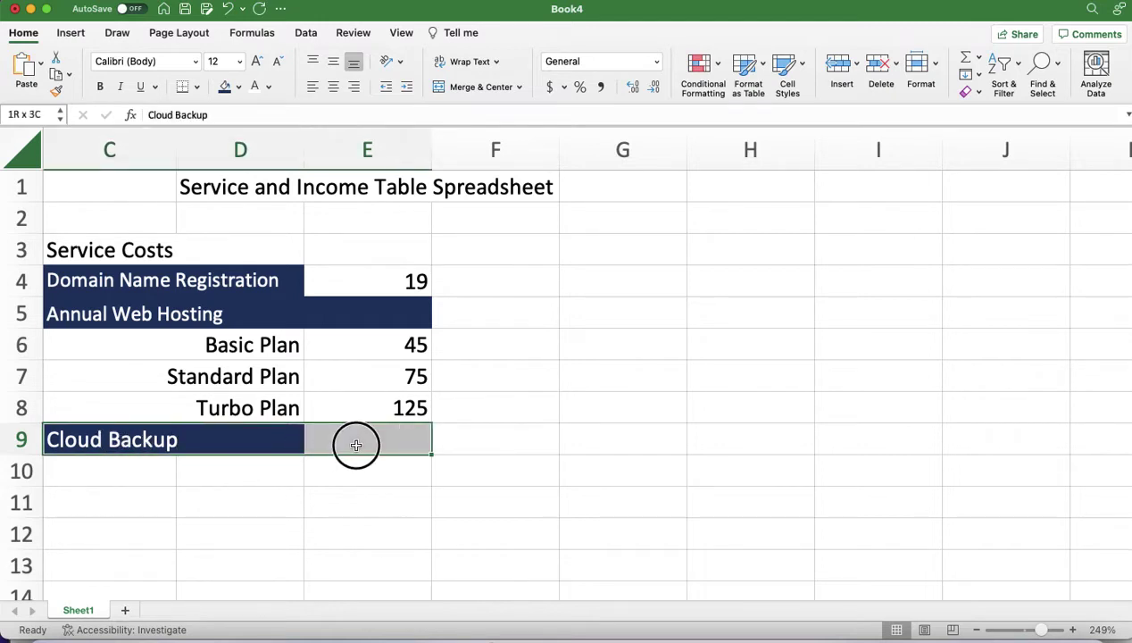
left_click(471, 87)
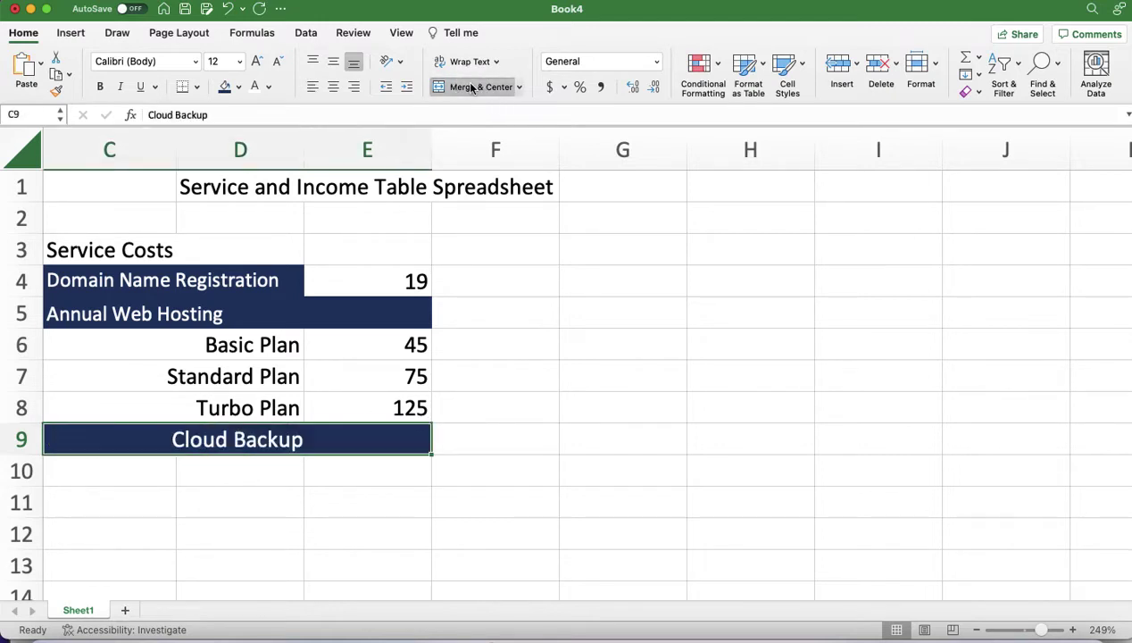
left_click(312, 87)
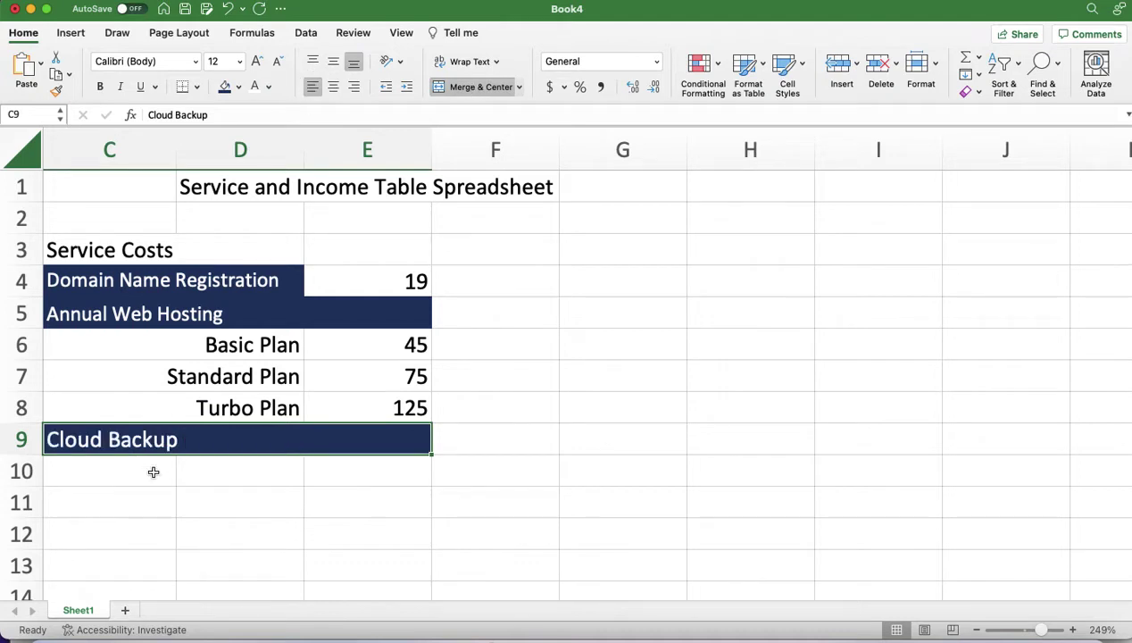
Enter "Basic Storage of 30GB" in cell C10 and its cost of 25 in cell E10
left_click(147, 470)
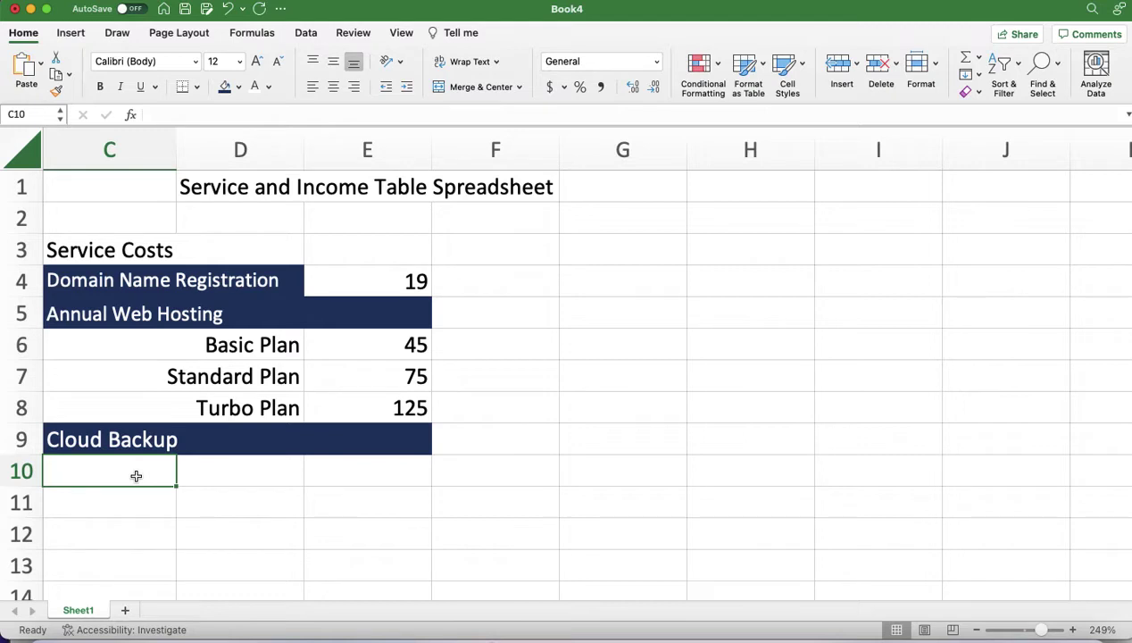
type("Basic ")
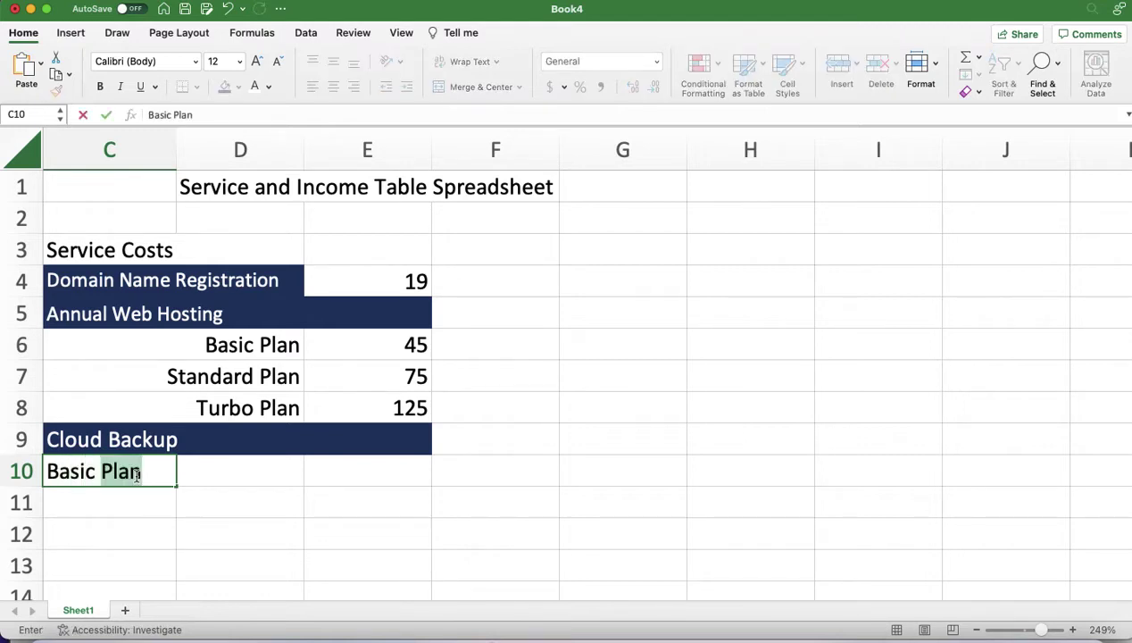
type("Storage of")
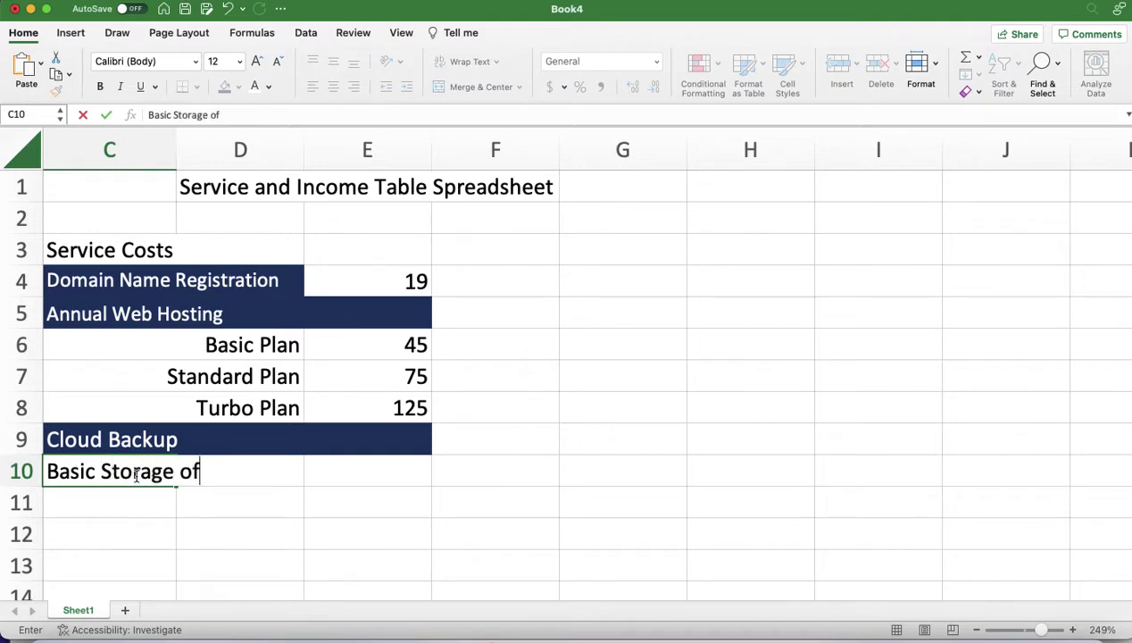
type(" 30GB")
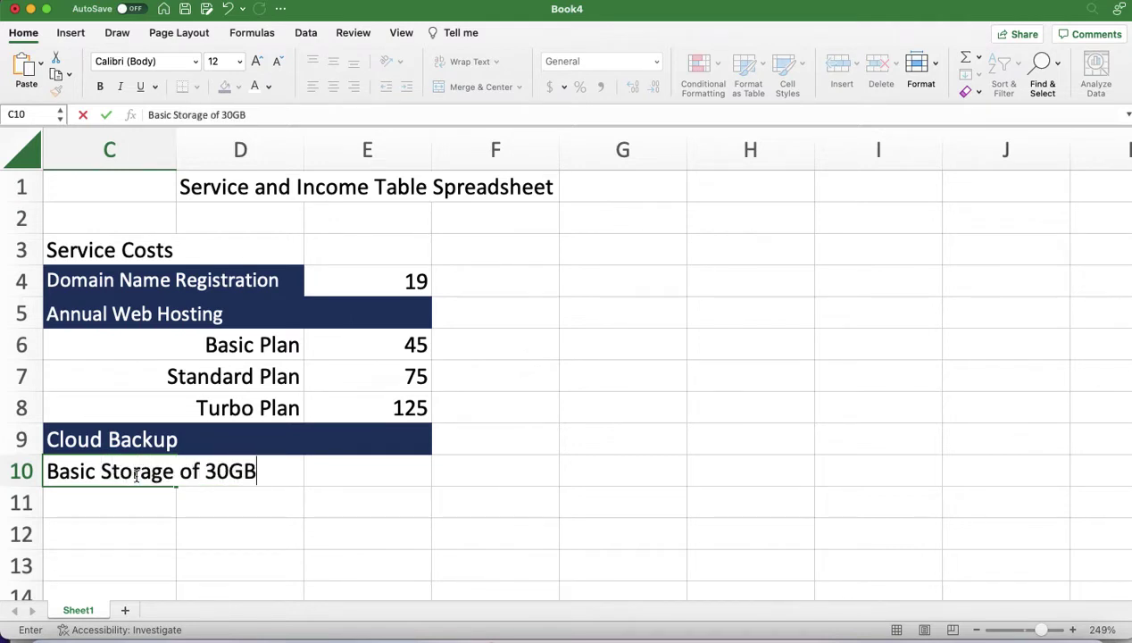
key("Tab")
key("Tab")
type("25")
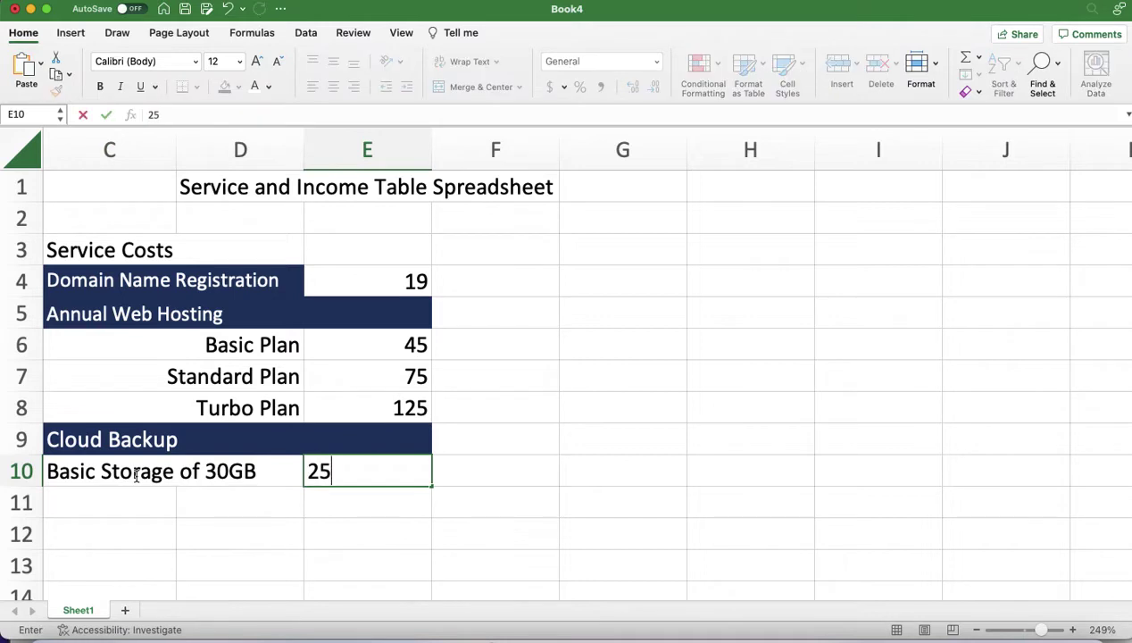
key("Return")
Merge cells C10:D10 and right-align the Basic Storage of 30GB label
left_click_drag(105, 471, 230, 471)
left_click(480, 87)
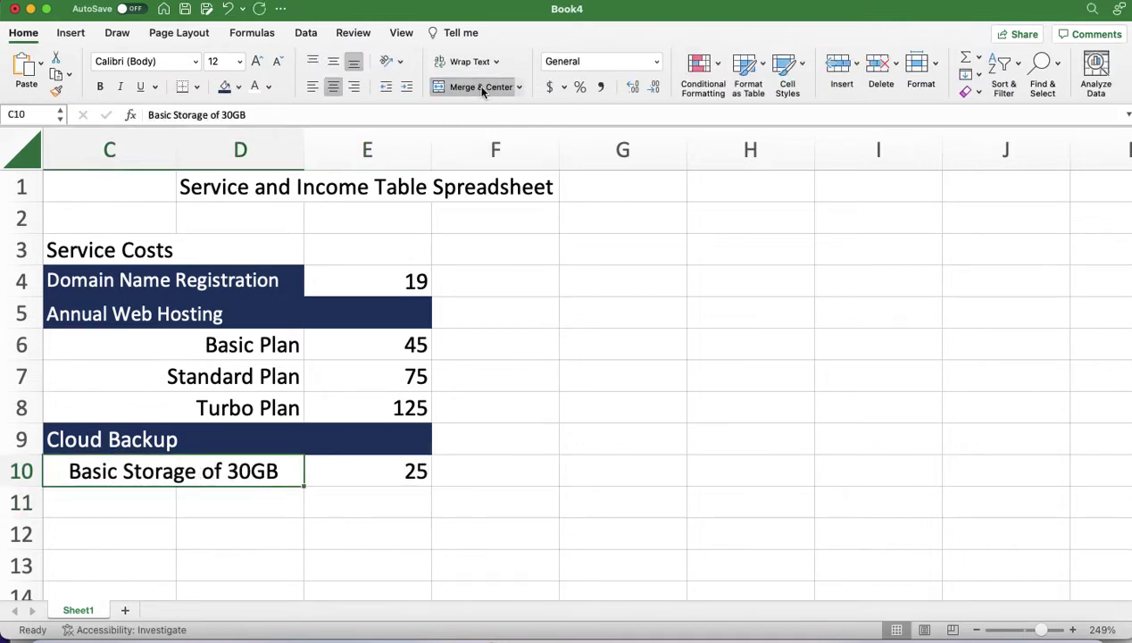
left_click(353, 88)
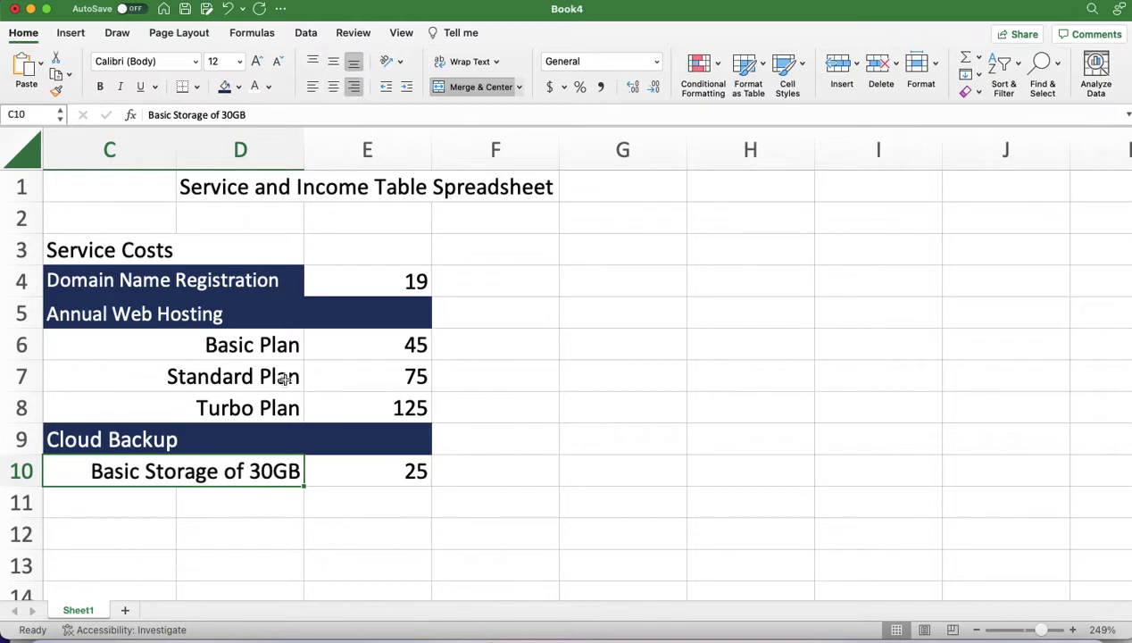
Enter "Extra Cost per GB" in cell C11 and its cost of 0.5 in cell E11
left_click(158, 508)
type("E")
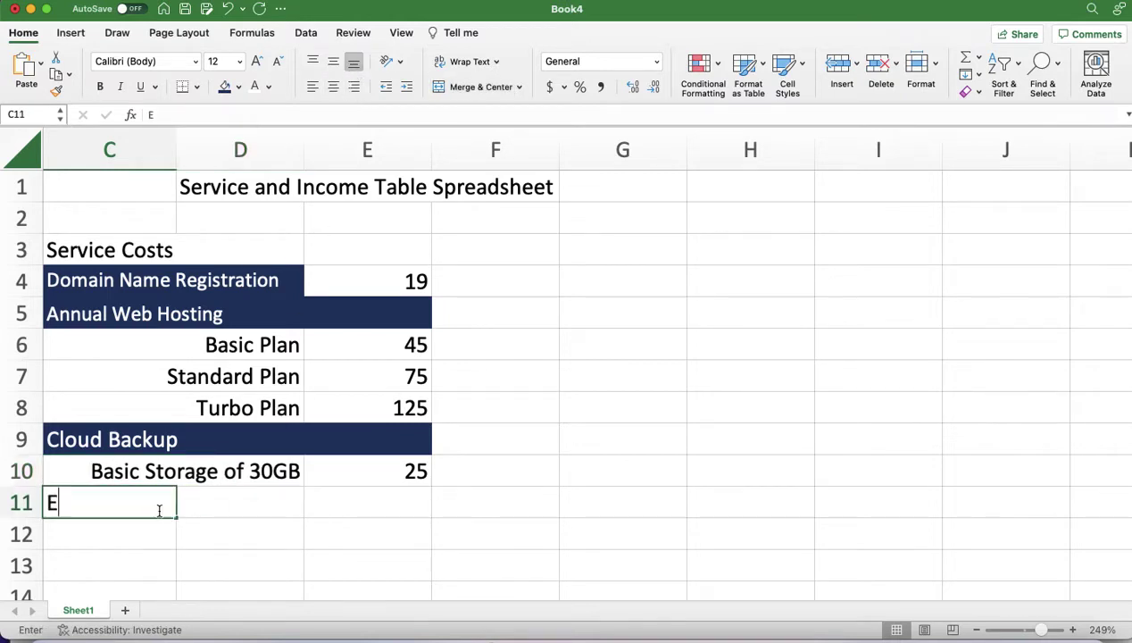
type("xtra Co")
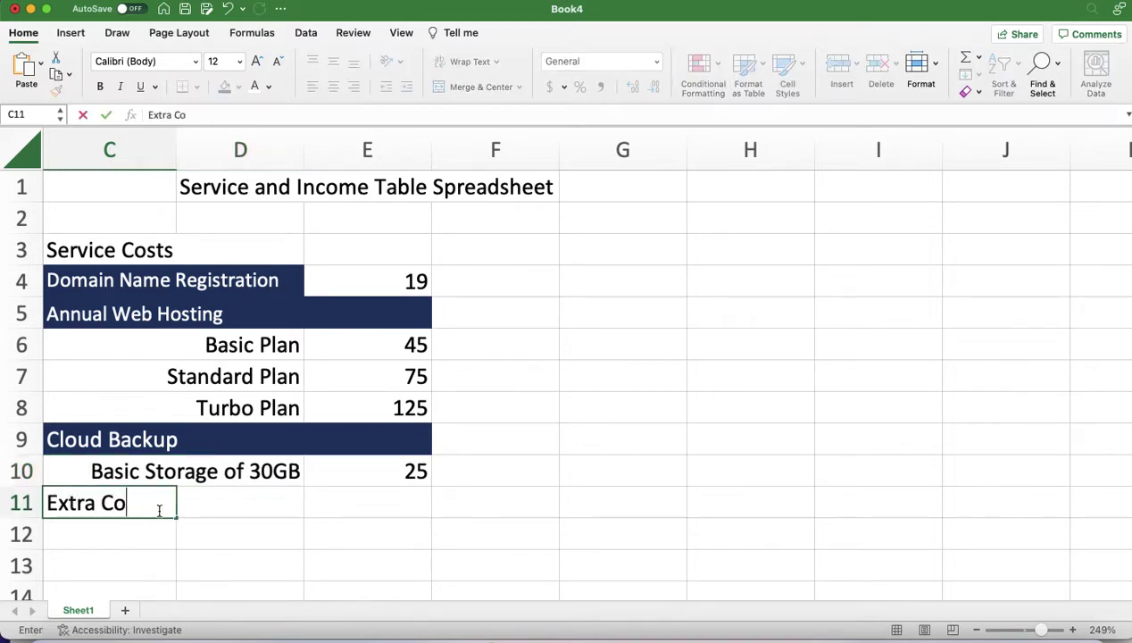
type("st per GB")
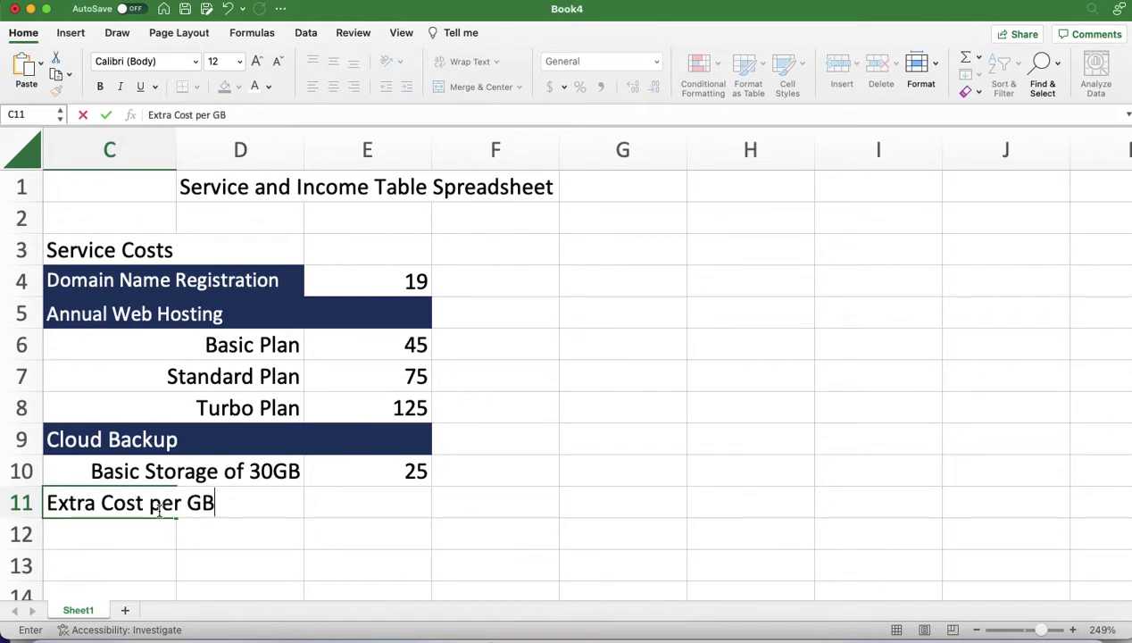
key("Tab")
left_click(409, 513)
type("0")
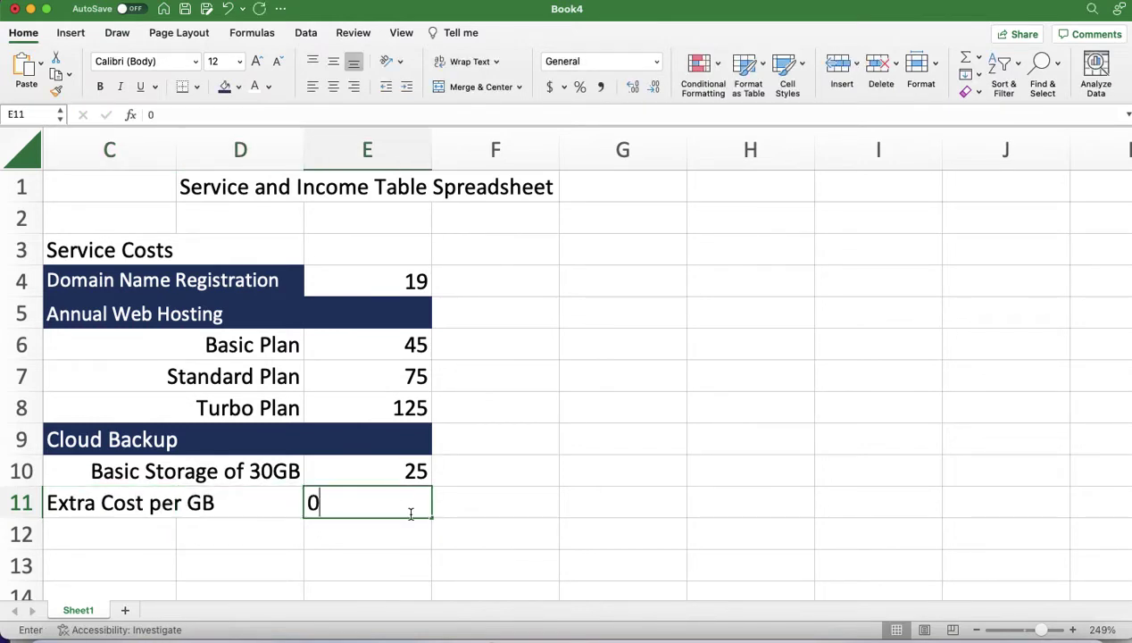
type(".5")
key("Return")
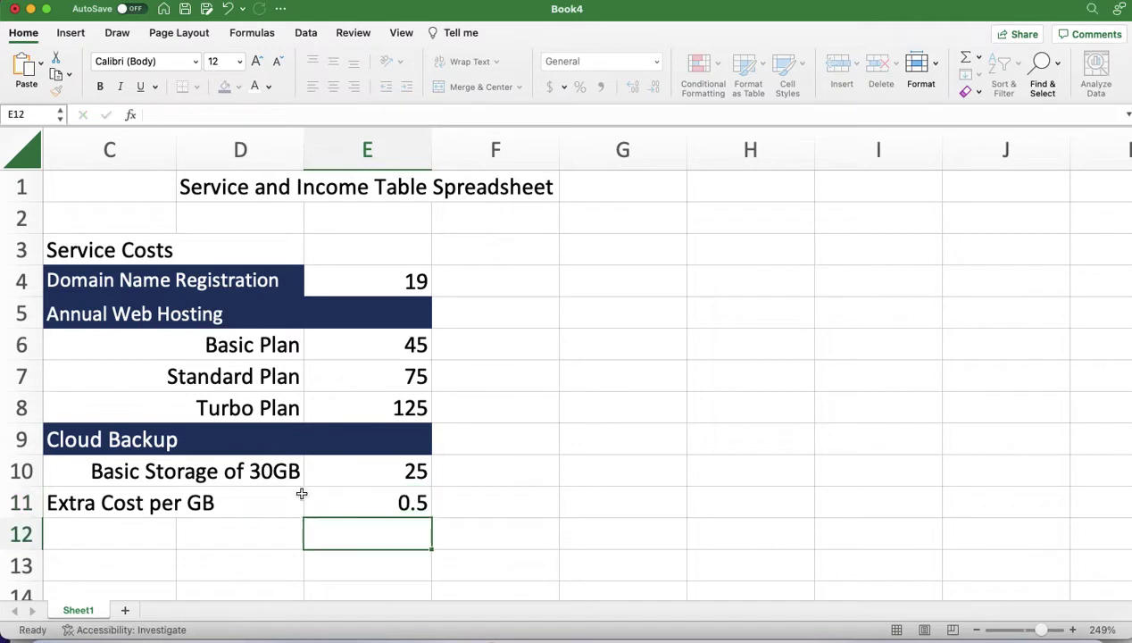
Merge cells C11:D11 and right-align the Extra Cost per GB label
left_click_drag(130, 498, 257, 499)
left_click(481, 87)
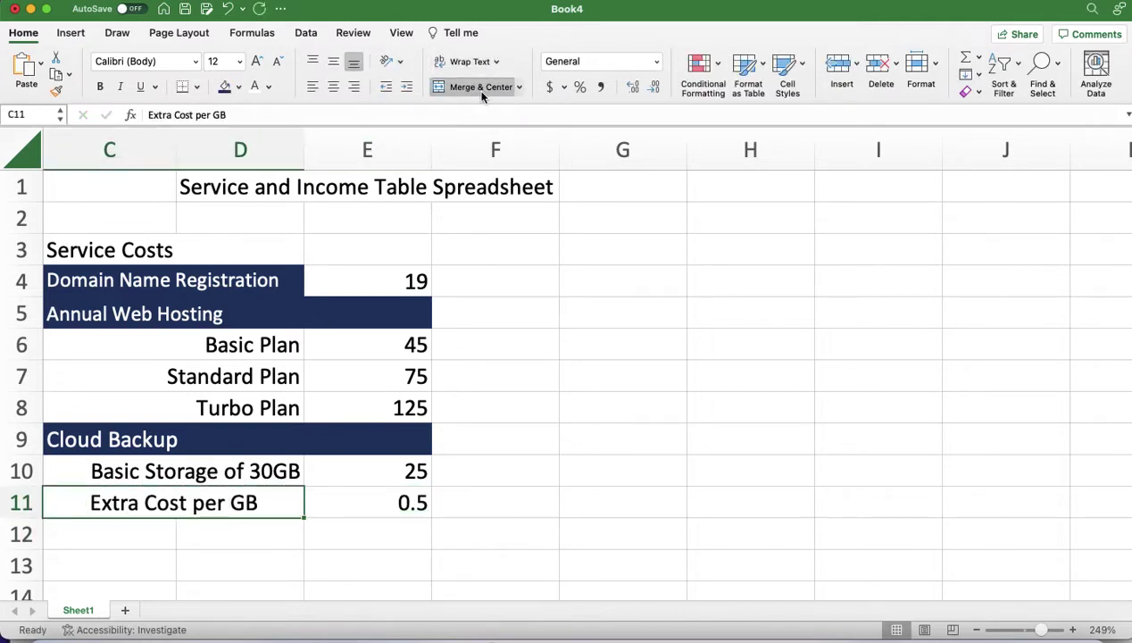
left_click(354, 86)
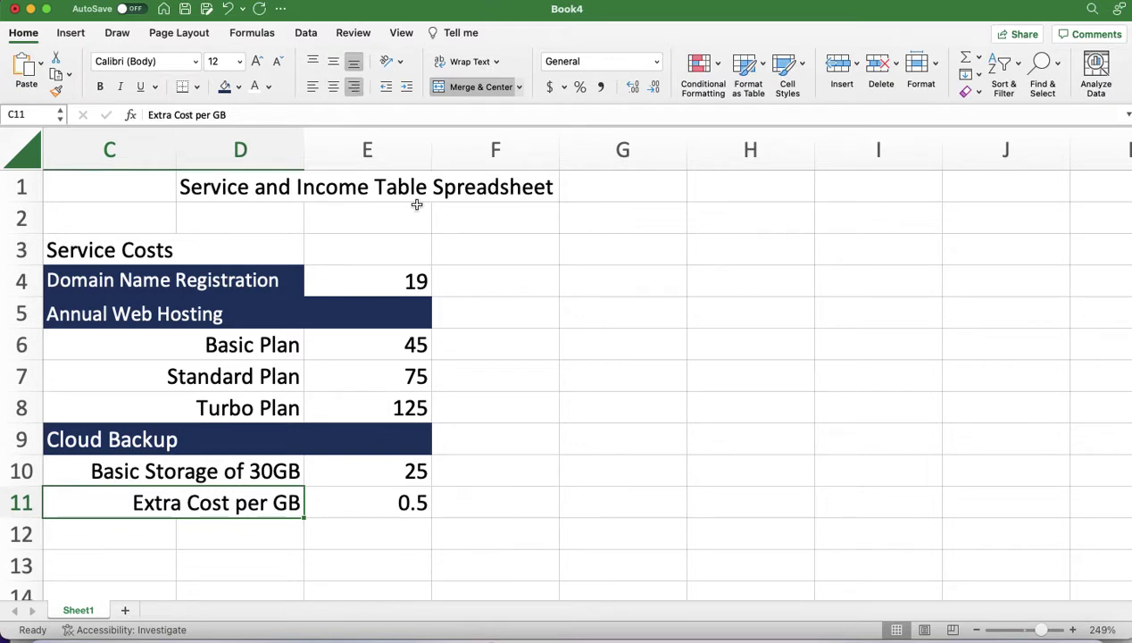
Apply the Currency number format to the costs in E4, E6:E8 and E10:E11
left_click(410, 281)
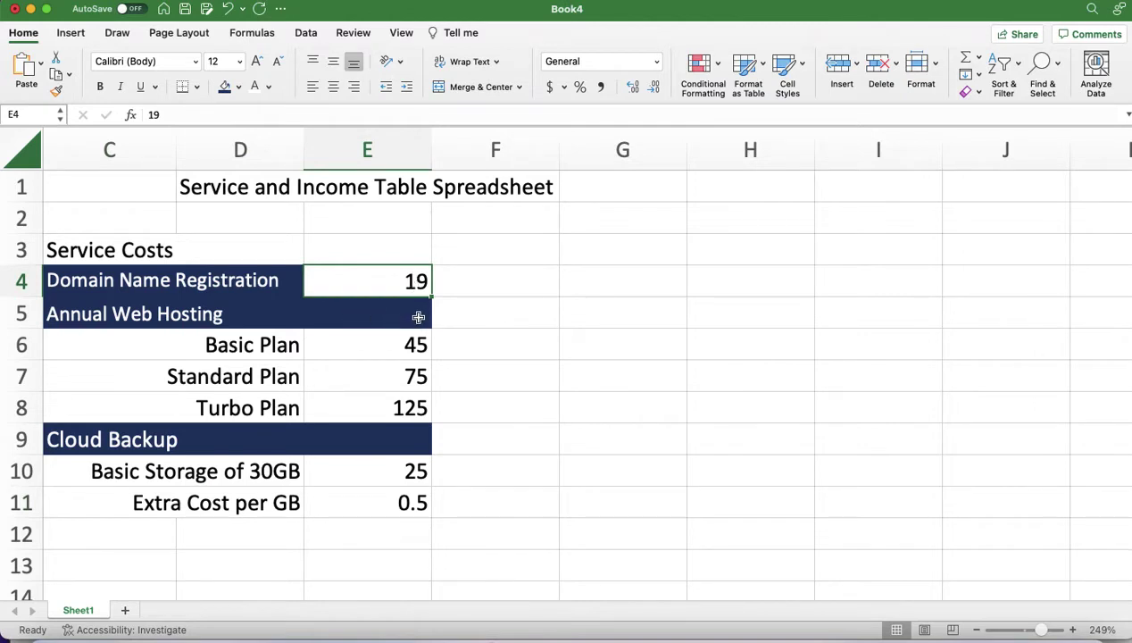
left_click(404, 346, "shift")
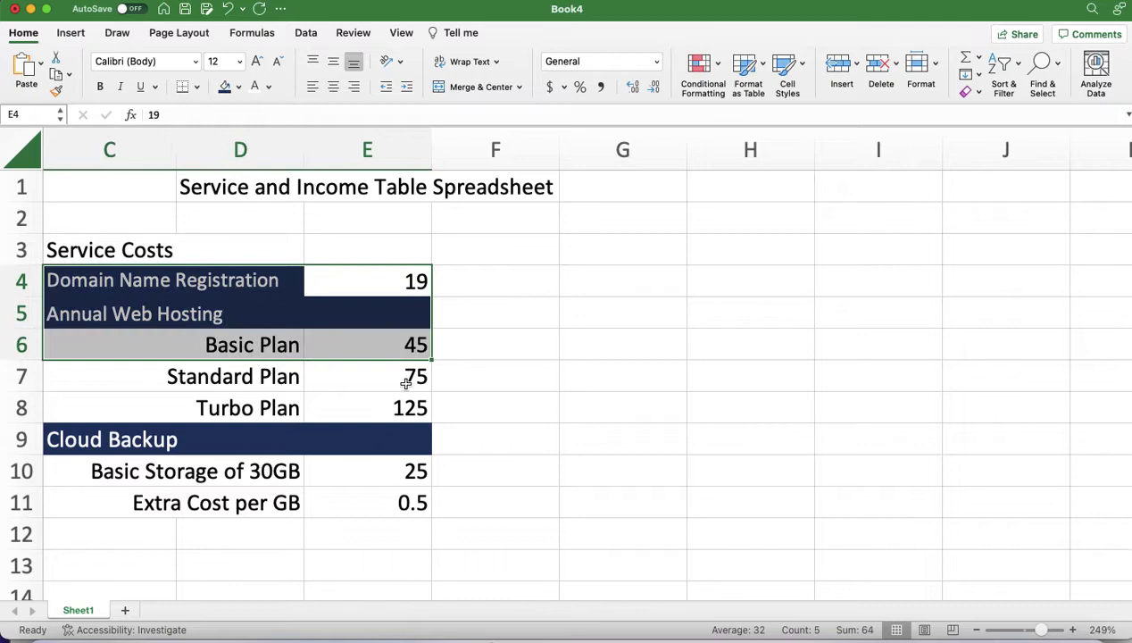
left_click(409, 279)
left_click(400, 348, "super")
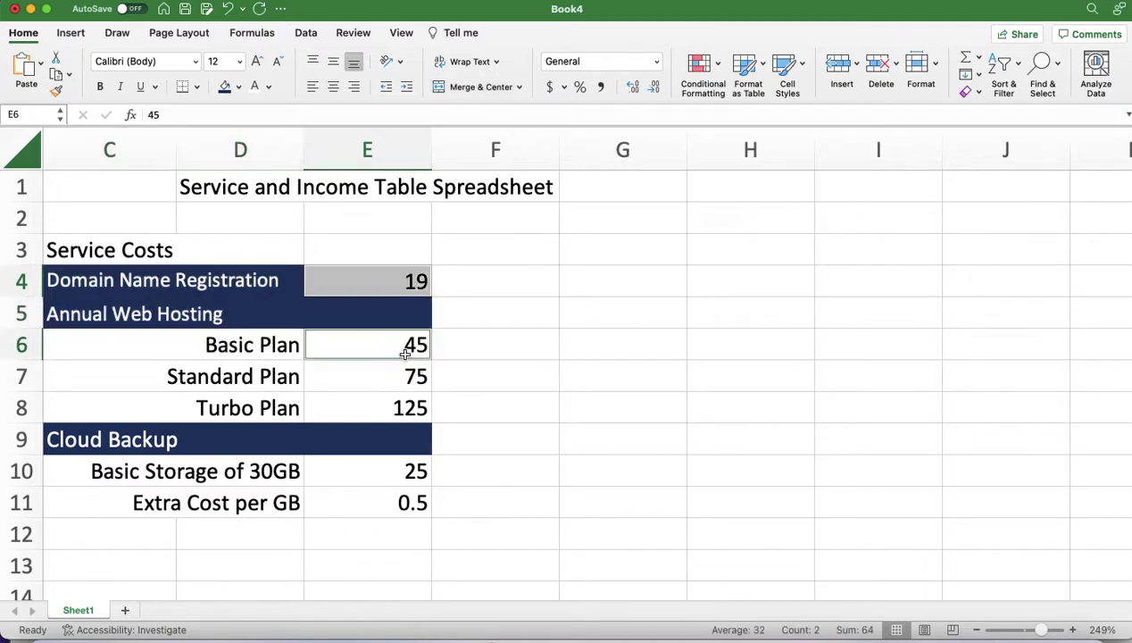
left_click(402, 370, "super")
left_click(407, 407, "super")
left_click(402, 468, "super")
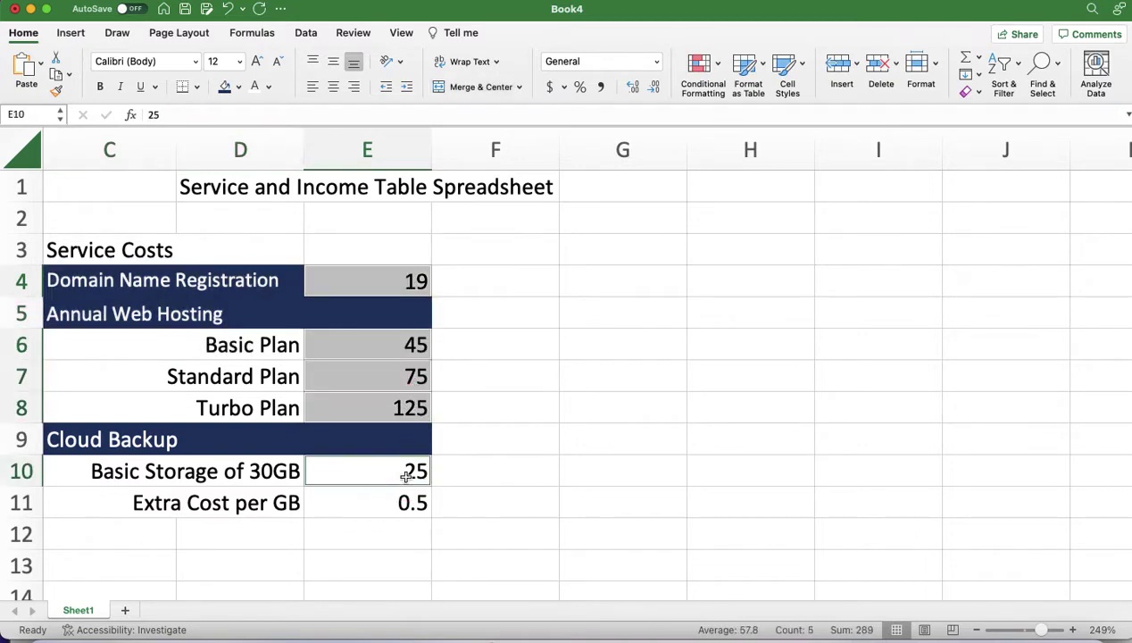
left_click(406, 502, "super")
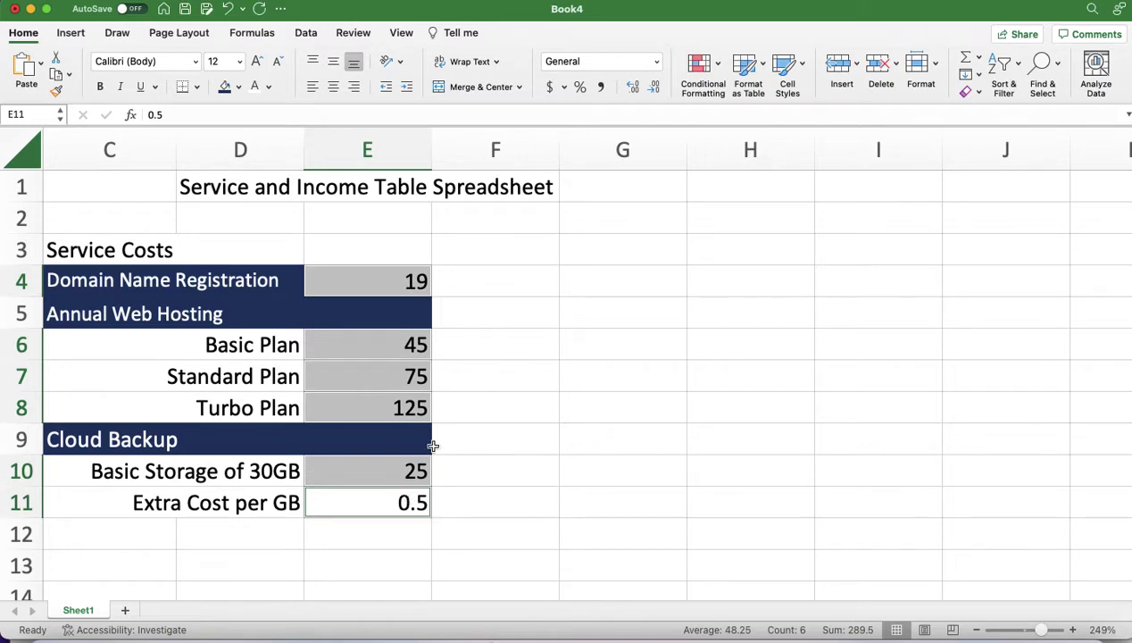
left_click(656, 62)
left_click(625, 145)
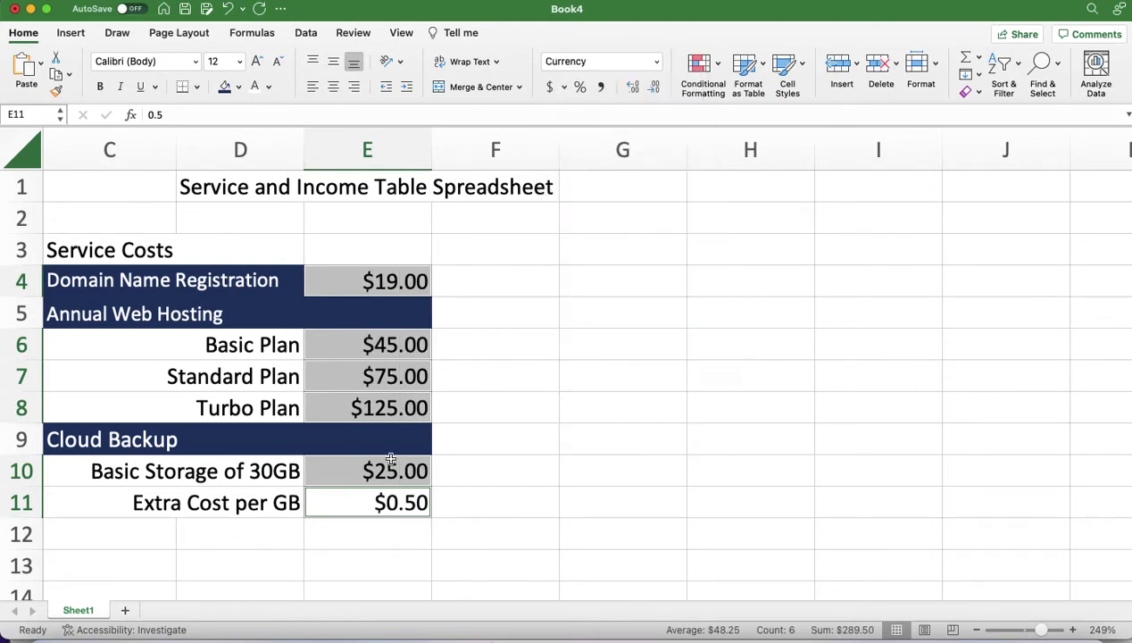
Try four and zero decimal places on the selected costs, and return them to two decimal places
left_click(632, 89)
left_click(632, 88)
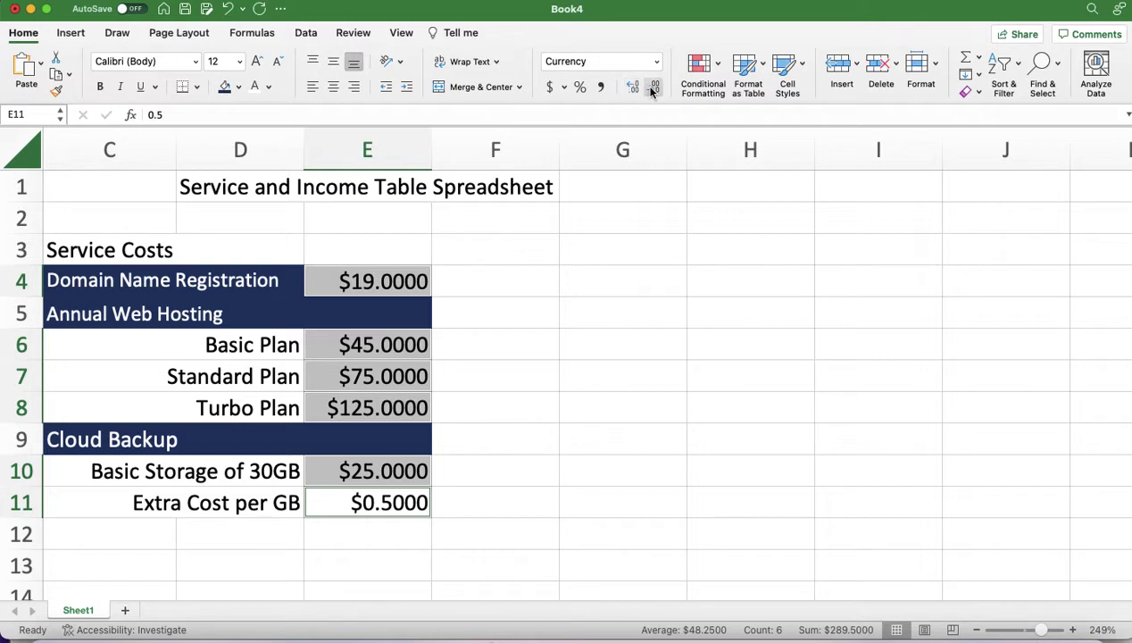
left_click(653, 88)
left_click(652, 88)
left_click(653, 88)
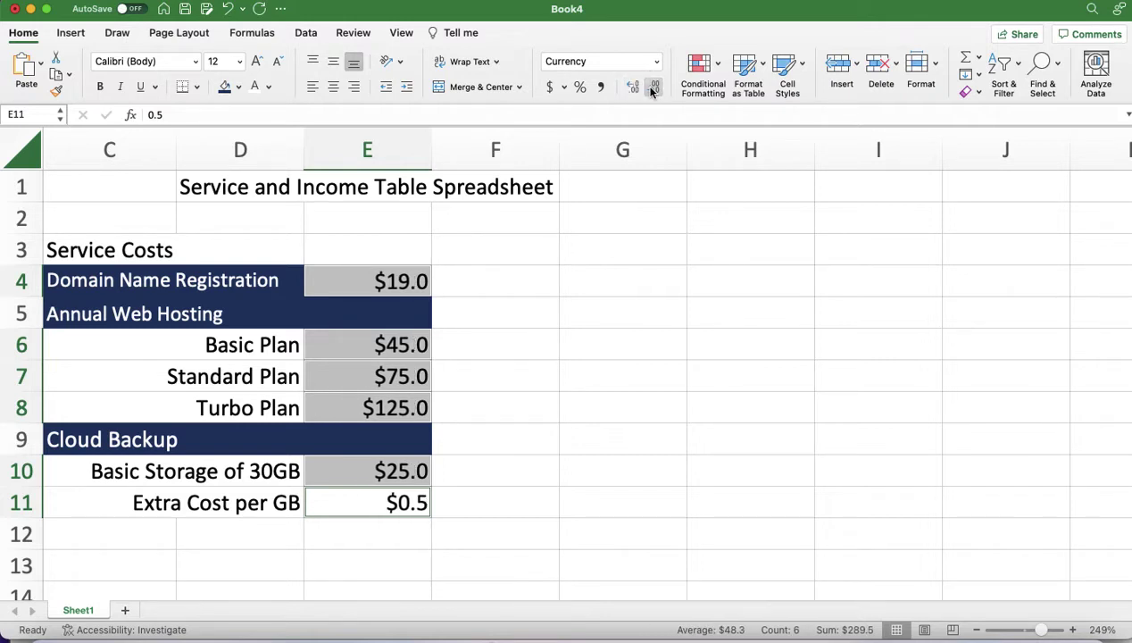
left_click(652, 88)
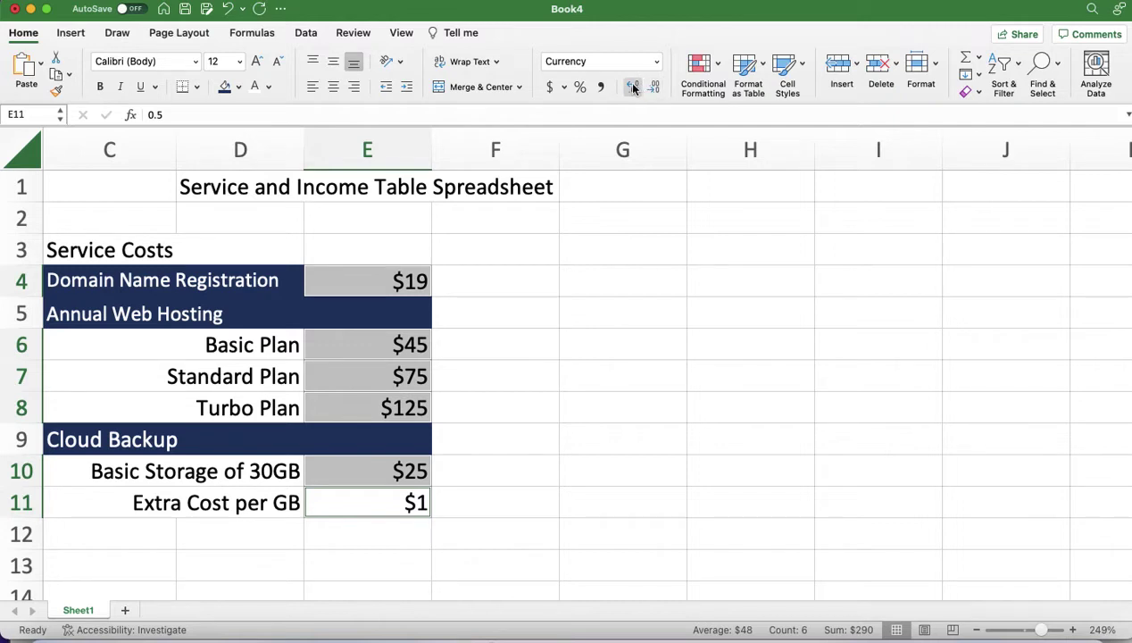
left_click(633, 87)
left_click(633, 86)
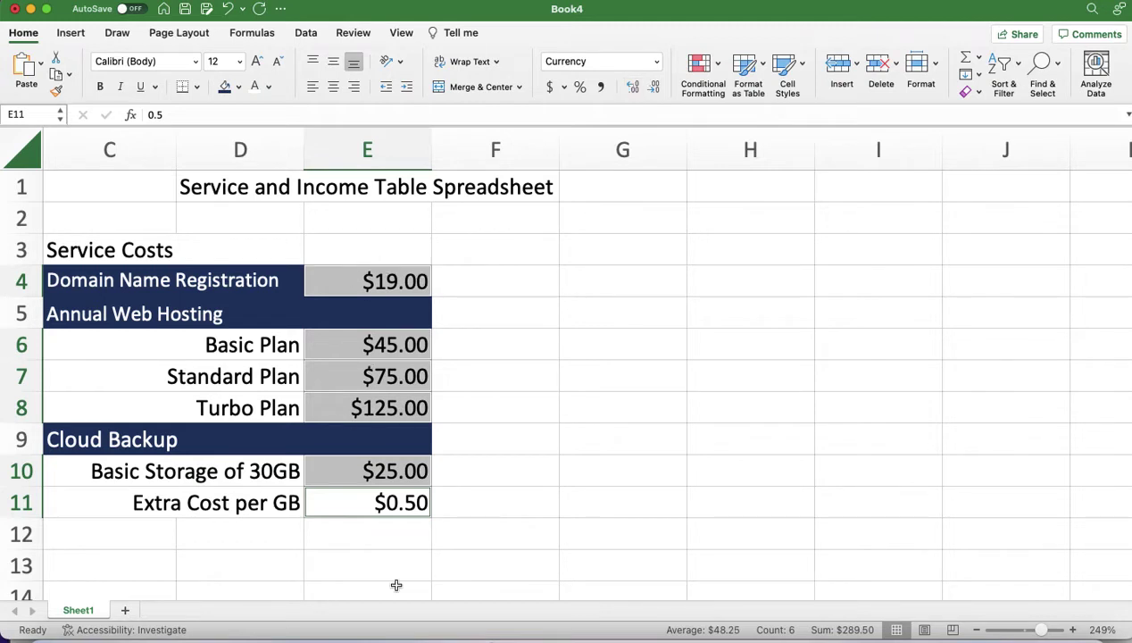
Enter the label "Corporate Training" in cell C12
left_click(88, 535)
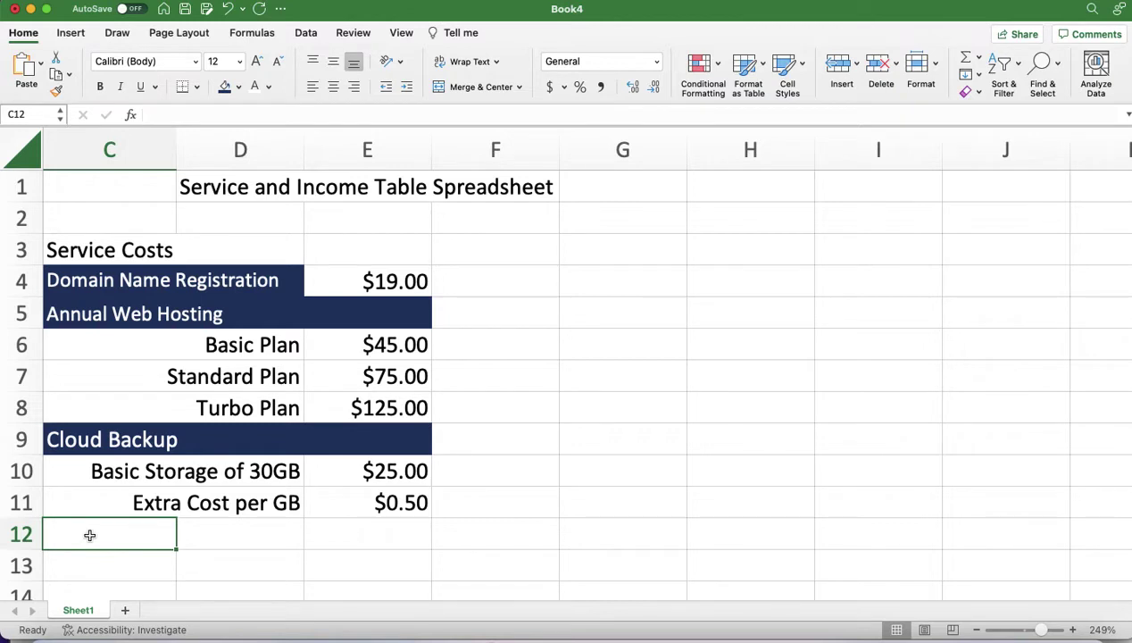
left_click_drag(89, 534, 202, 528)
type("Corp")
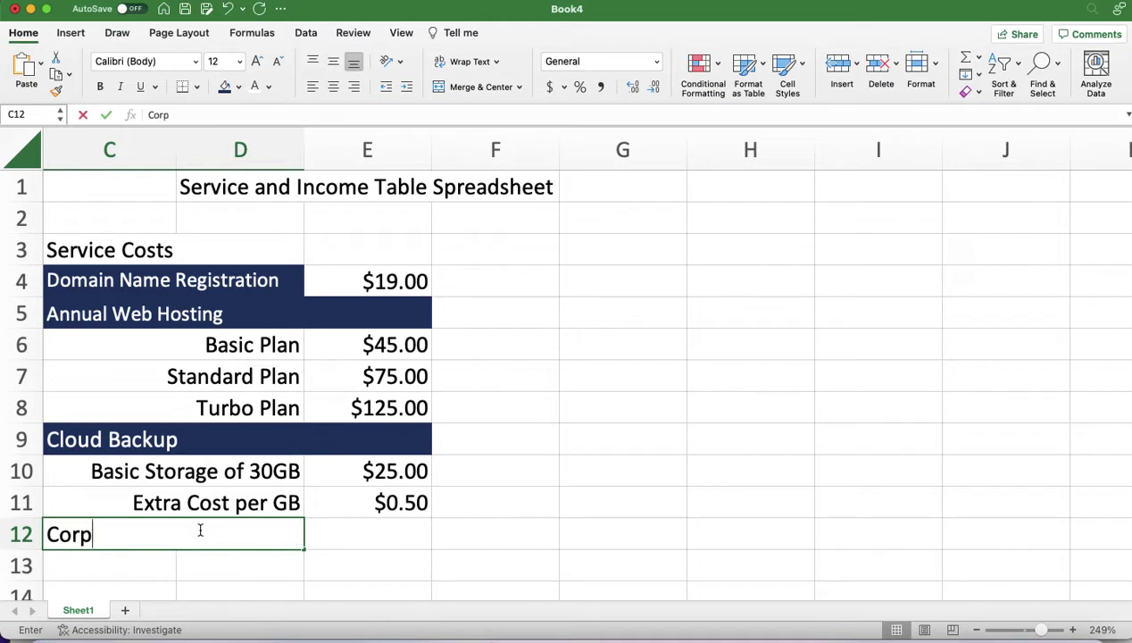
type("orate Training")
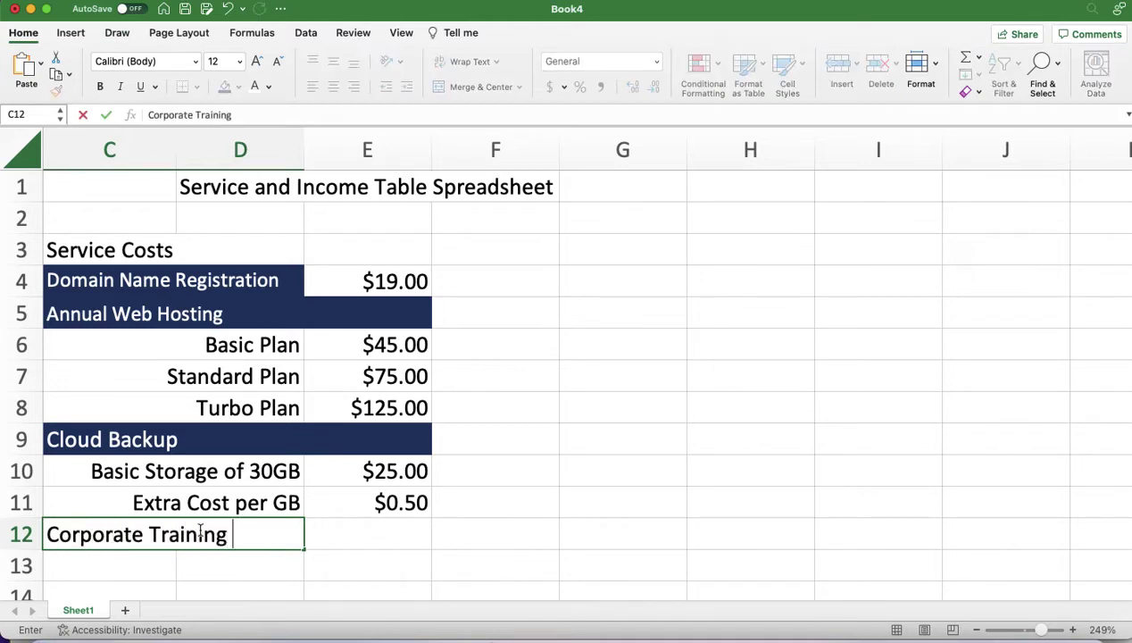
key("Return")
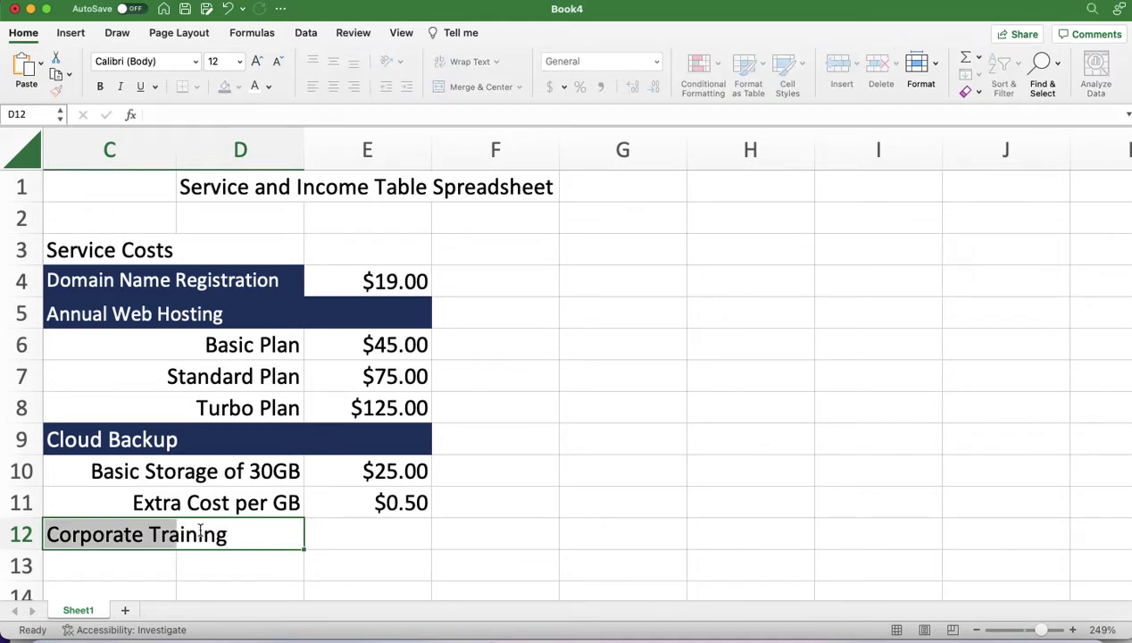
Give cells C12:D12 the dark blue fill, white font colour and left alignment
left_click(316, 569)
left_click_drag(91, 523, 227, 533)
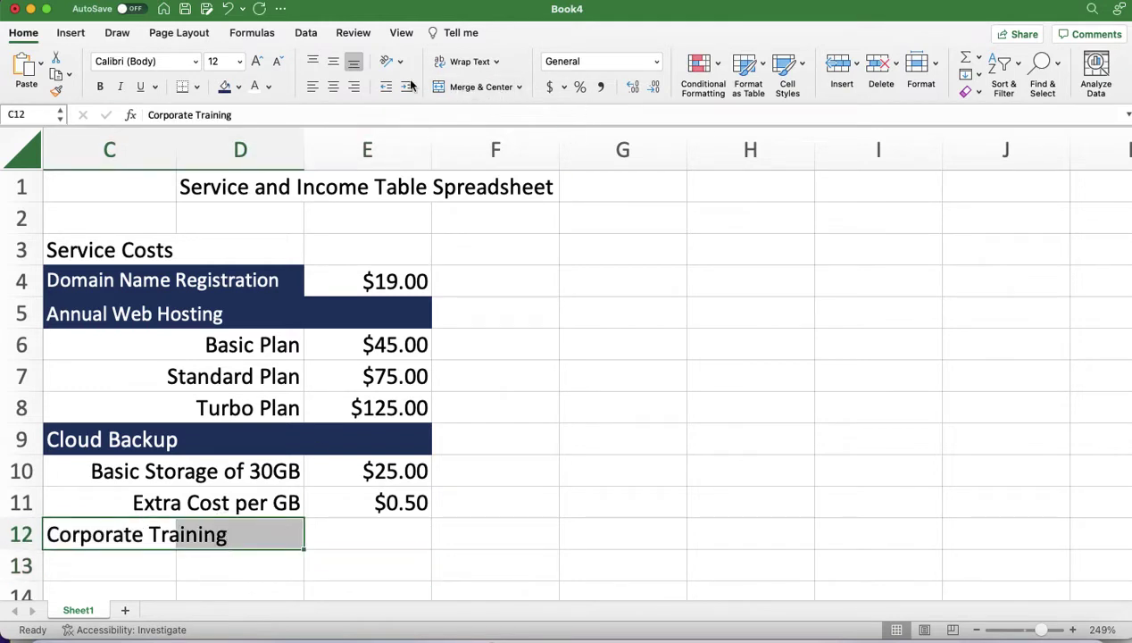
left_click(225, 87)
left_click(255, 87)
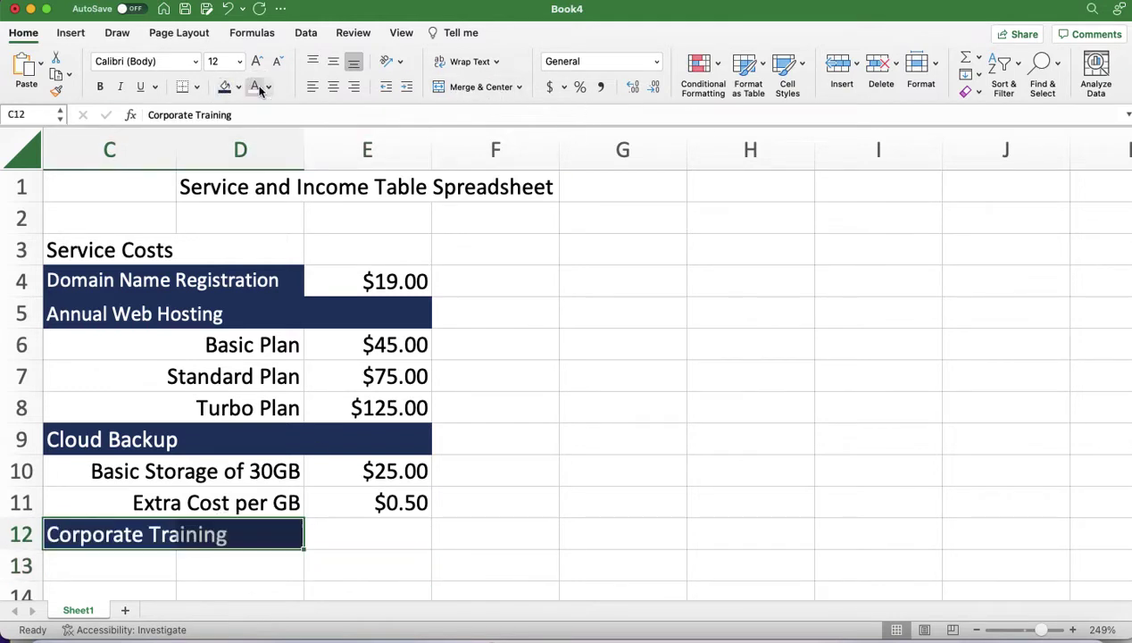
left_click(312, 87)
Enter 500000 as the Corporate Training cost in cell E12
left_click(392, 530)
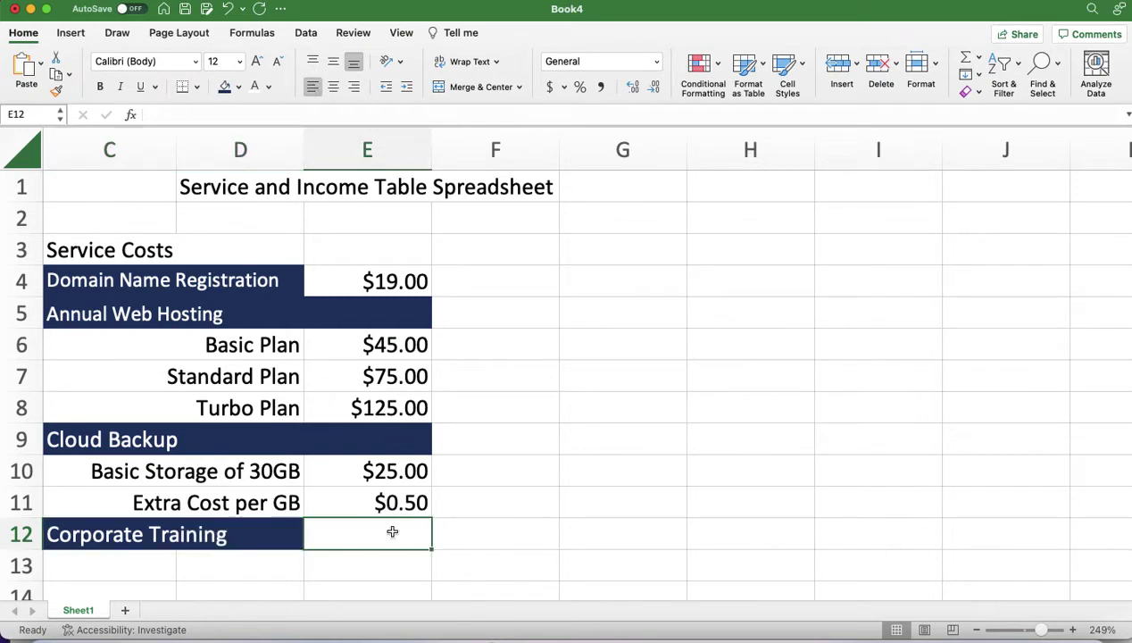
type("500,000")
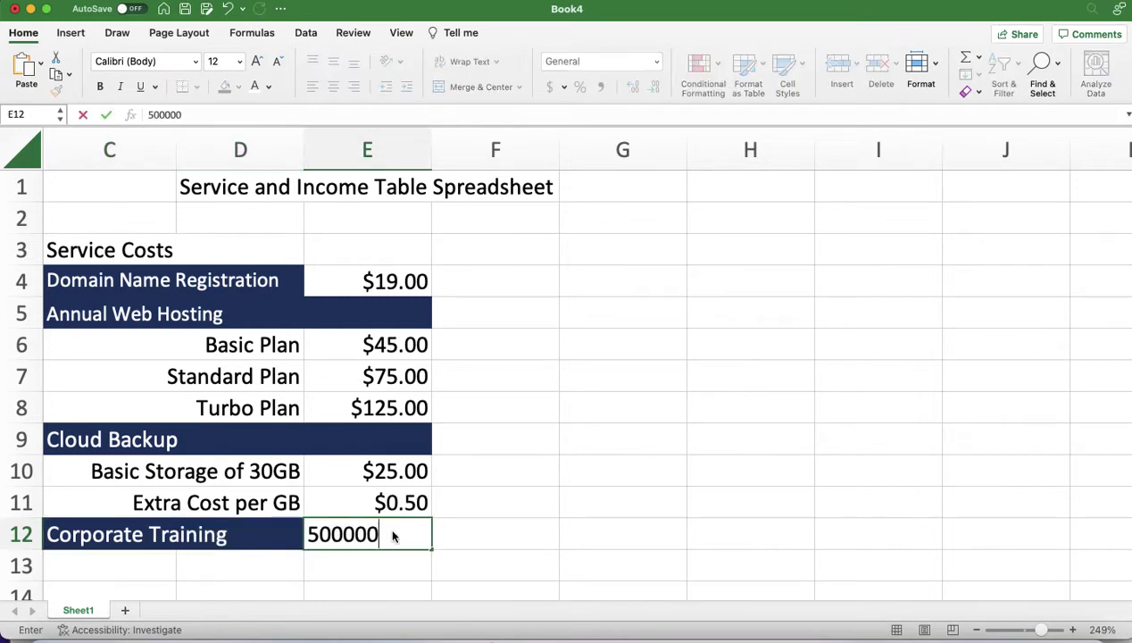
key("Return")
Try the Currency format with the NGN symbol on cell E12, and switch the cell to the comma number style
left_click(383, 534)
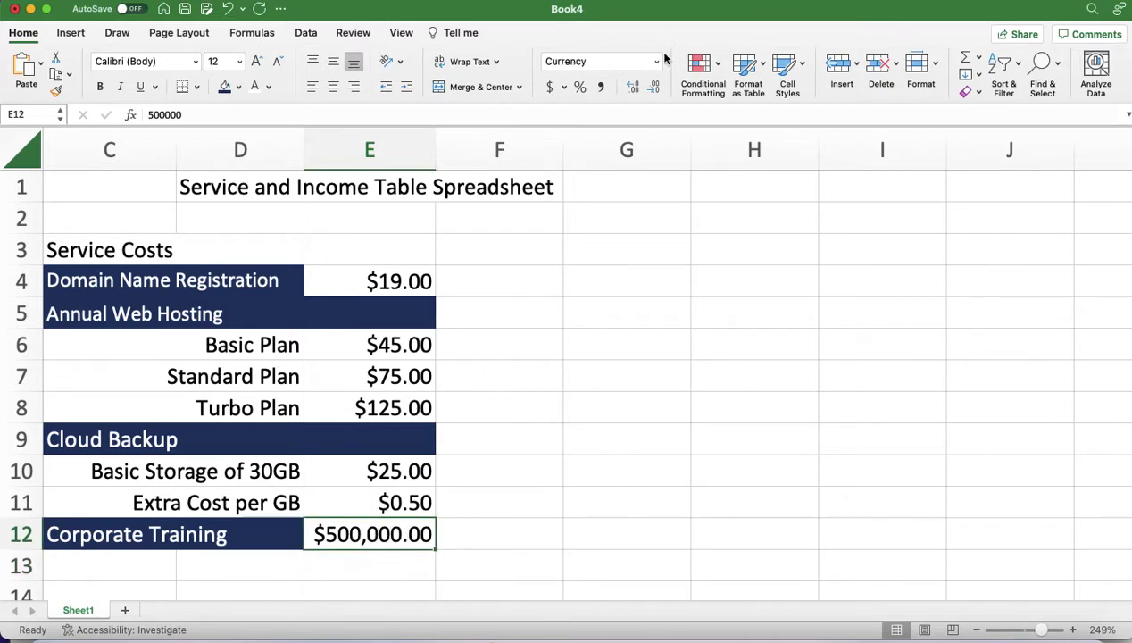
left_click(658, 61)
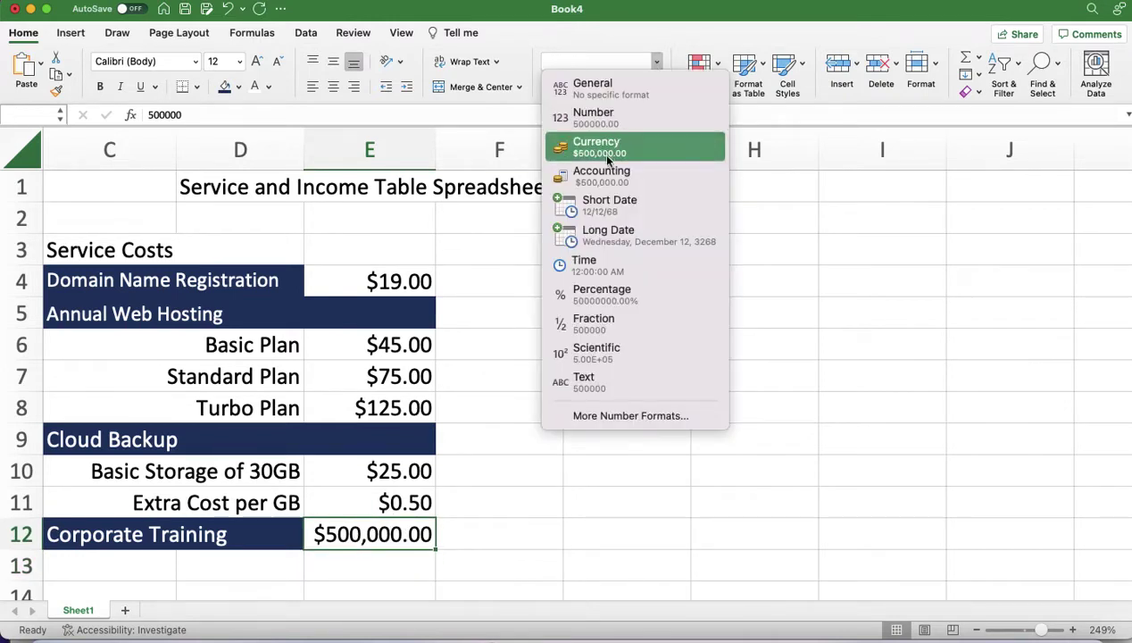
left_click(624, 417)
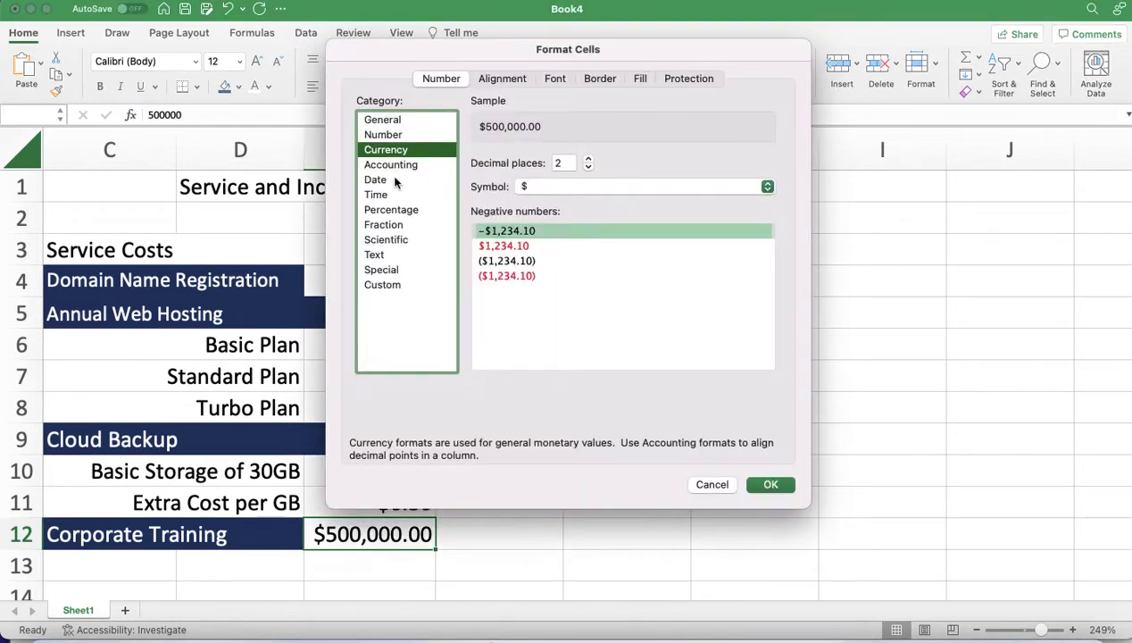
left_click(565, 185)
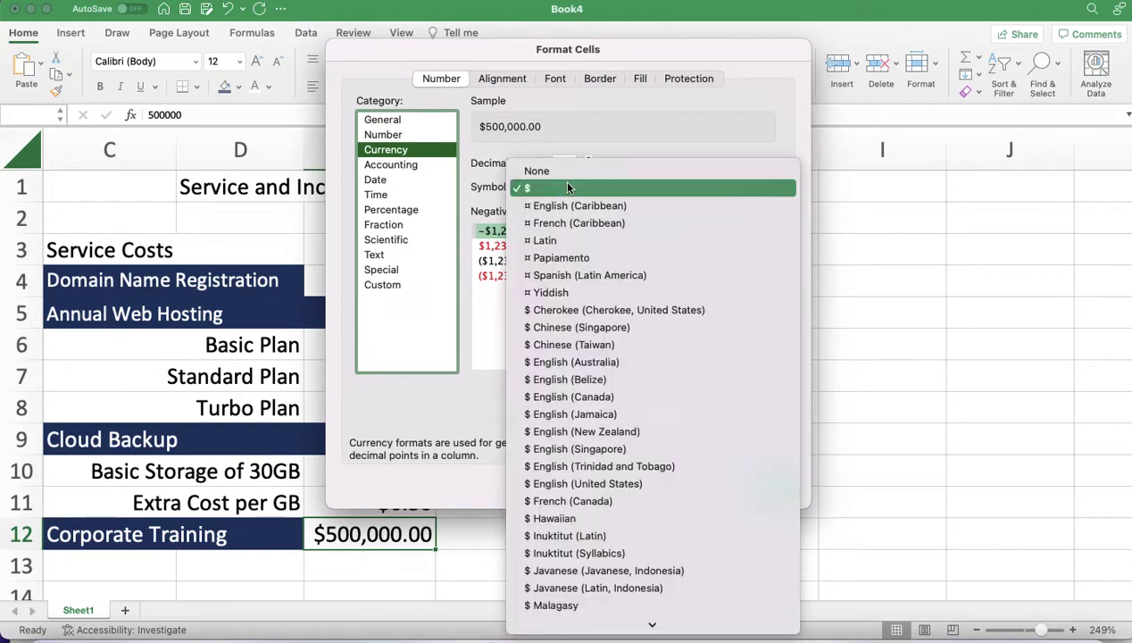
scroll(592, 473, "down", 15)
scroll(596, 482, "down", 20)
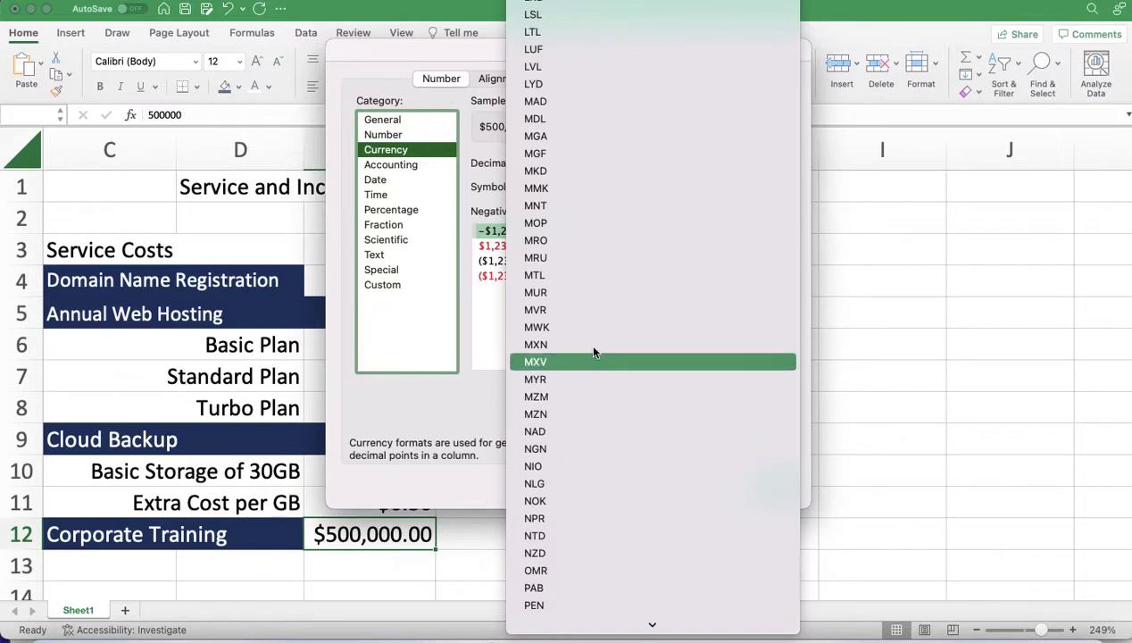
left_click(585, 451)
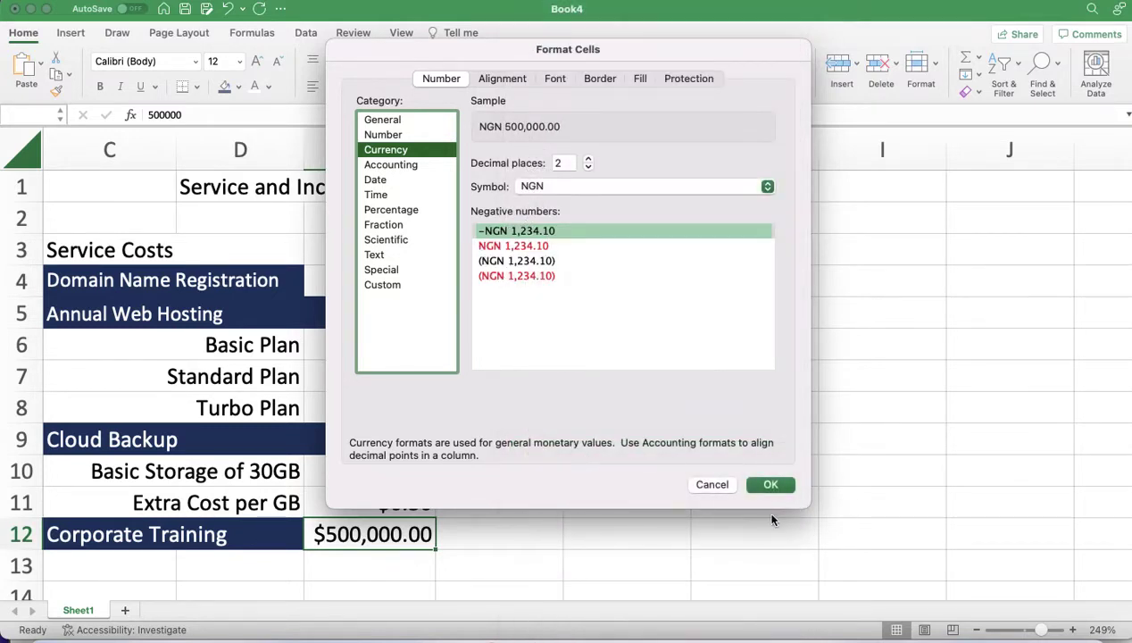
left_click(771, 486)
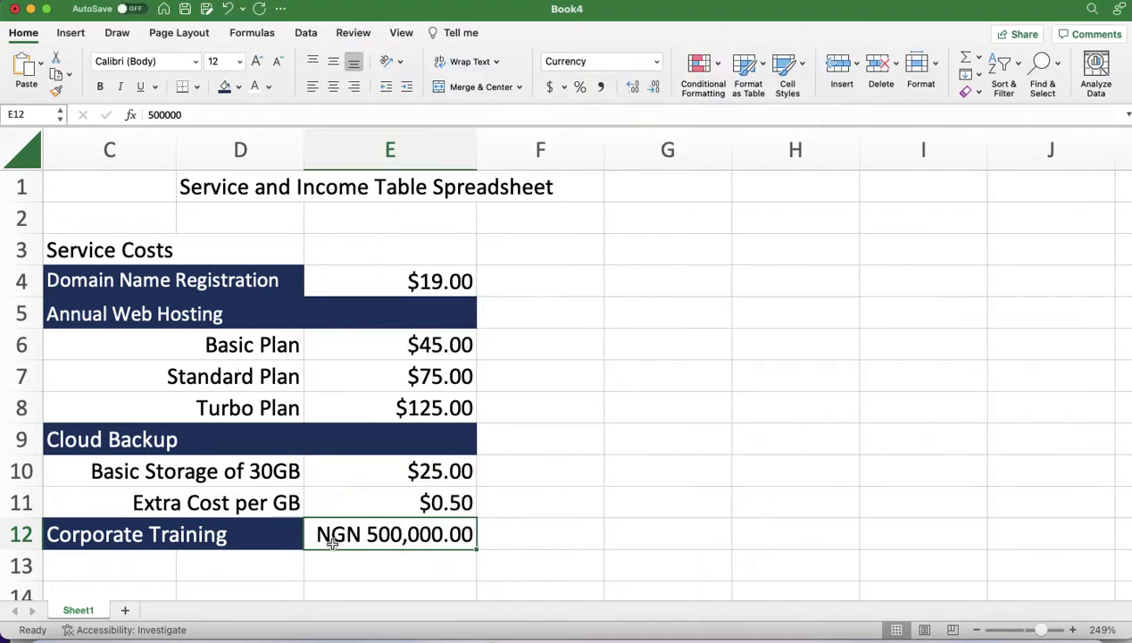
left_click(600, 87)
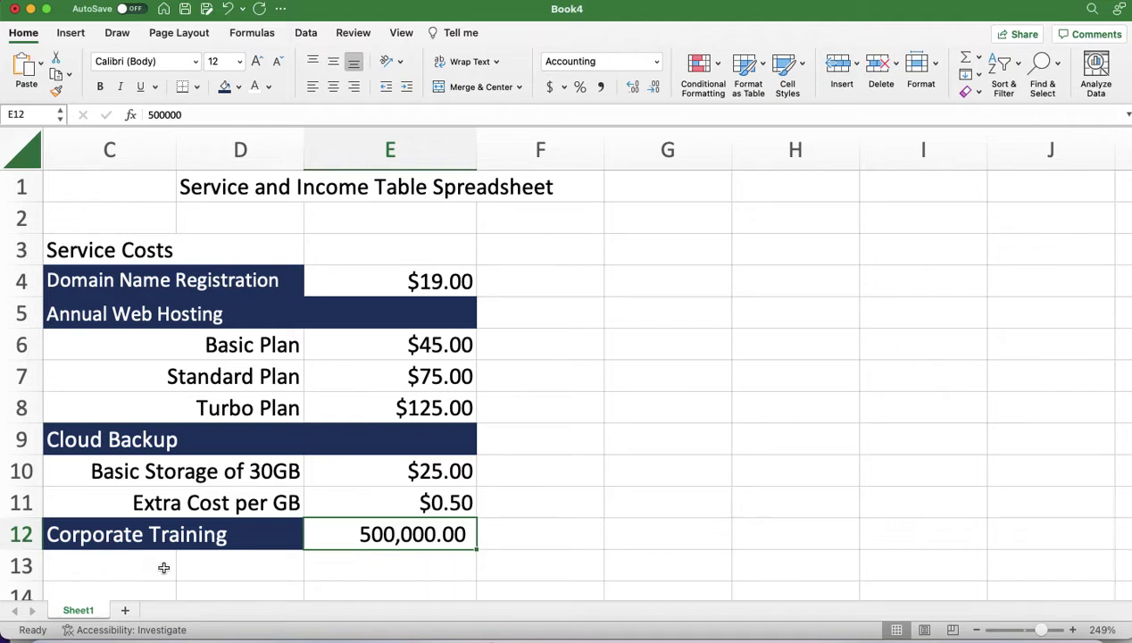
left_click(546, 537)
type("If")
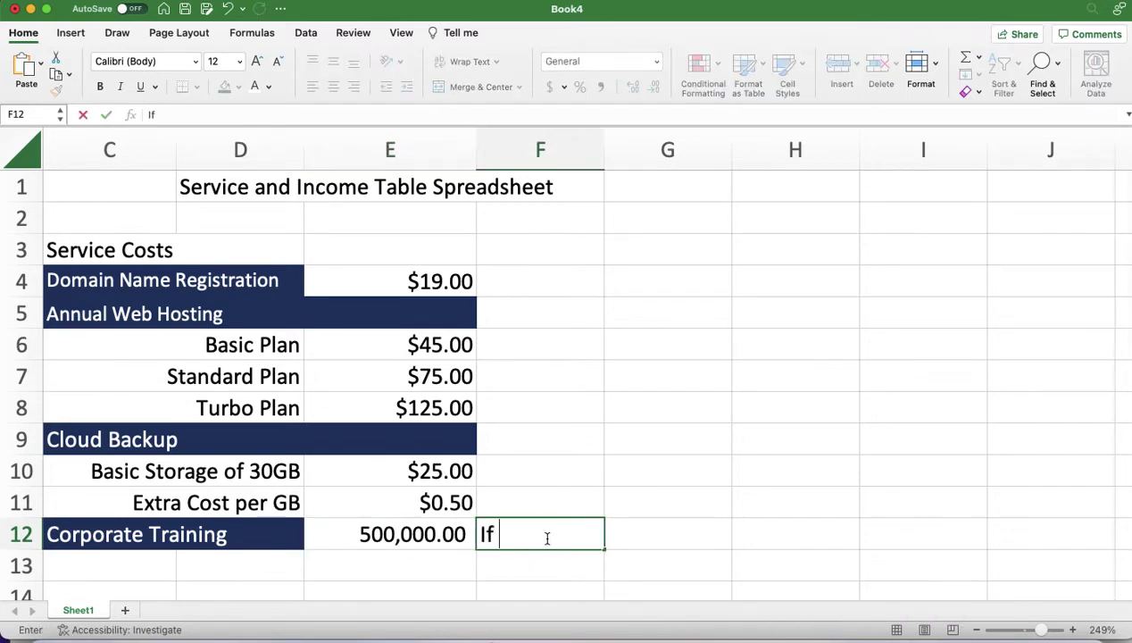
type(" number of staf")
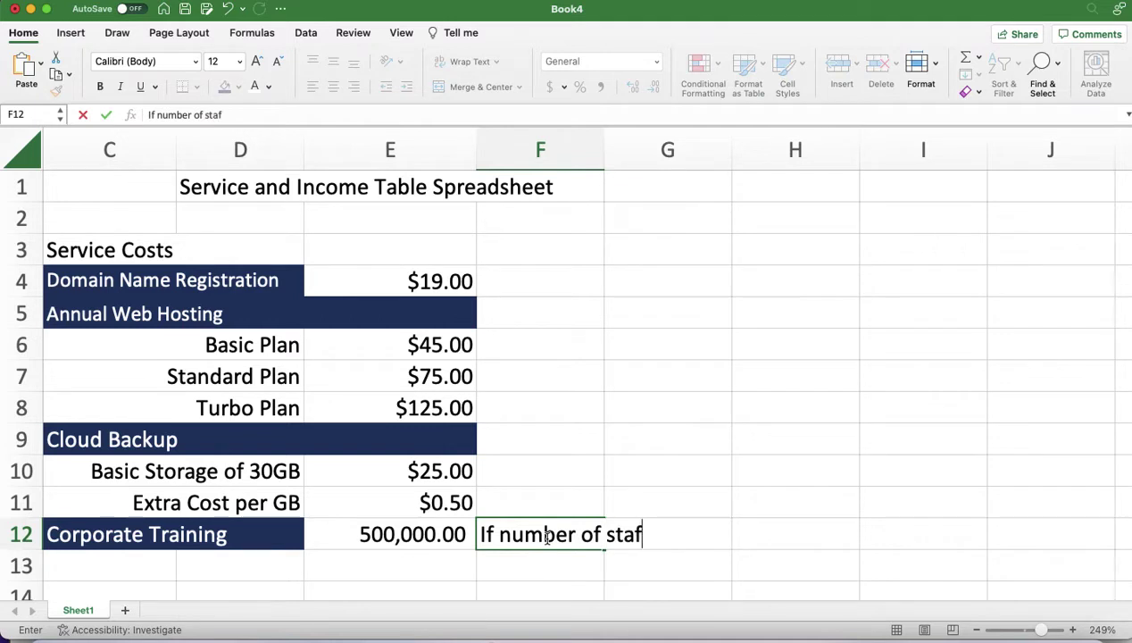
type("f")
type("exceeds")
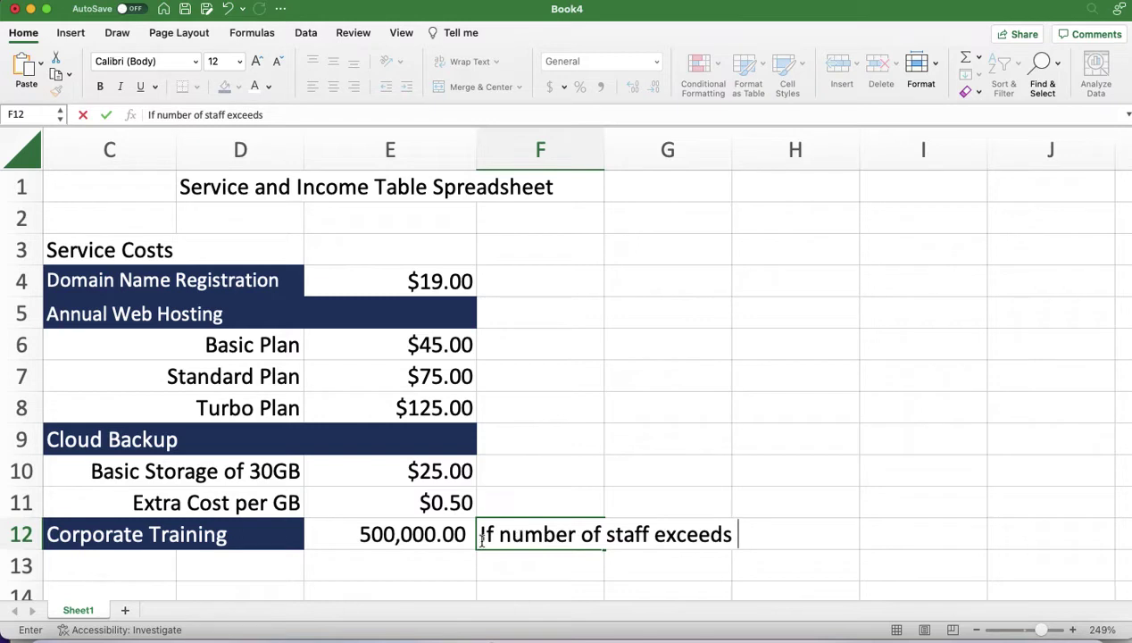
Replace the text being entered in cell F12 with "5% Discount"
left_click_drag(480, 537, 766, 535)
type("5%")
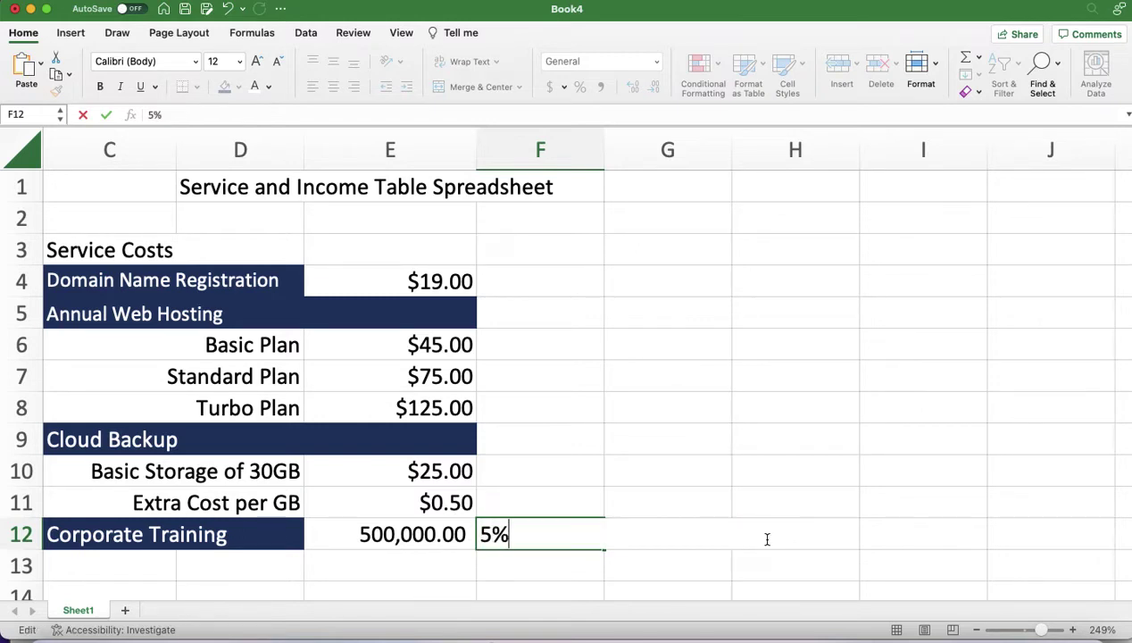
type(" Discount")
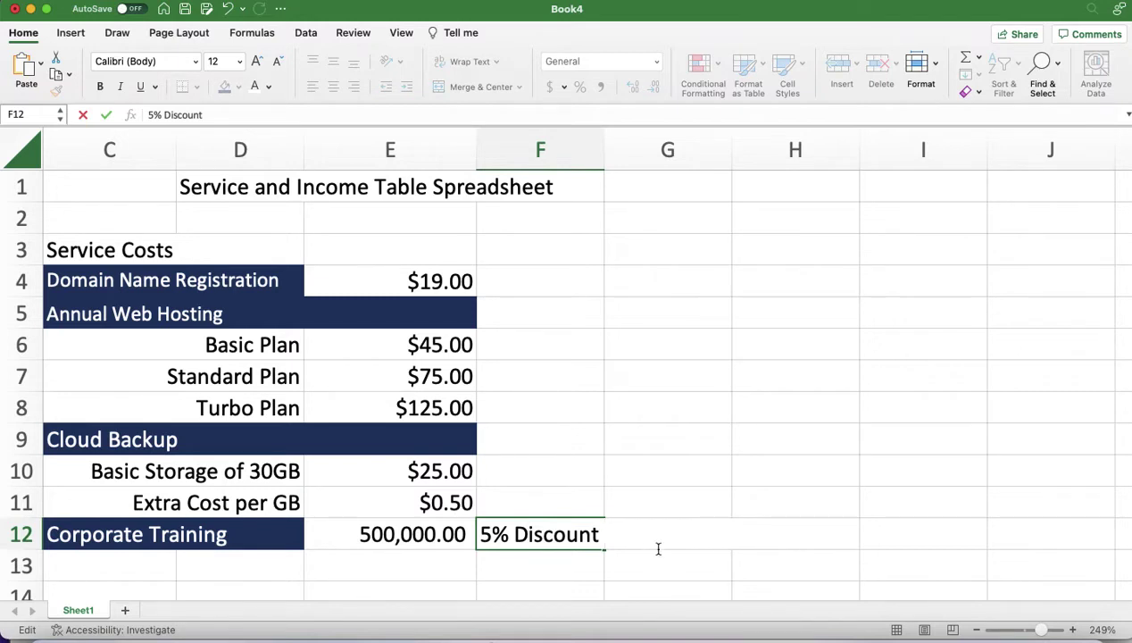
Change the Corporate Training cost in cell E12 to 25000
left_click(416, 535)
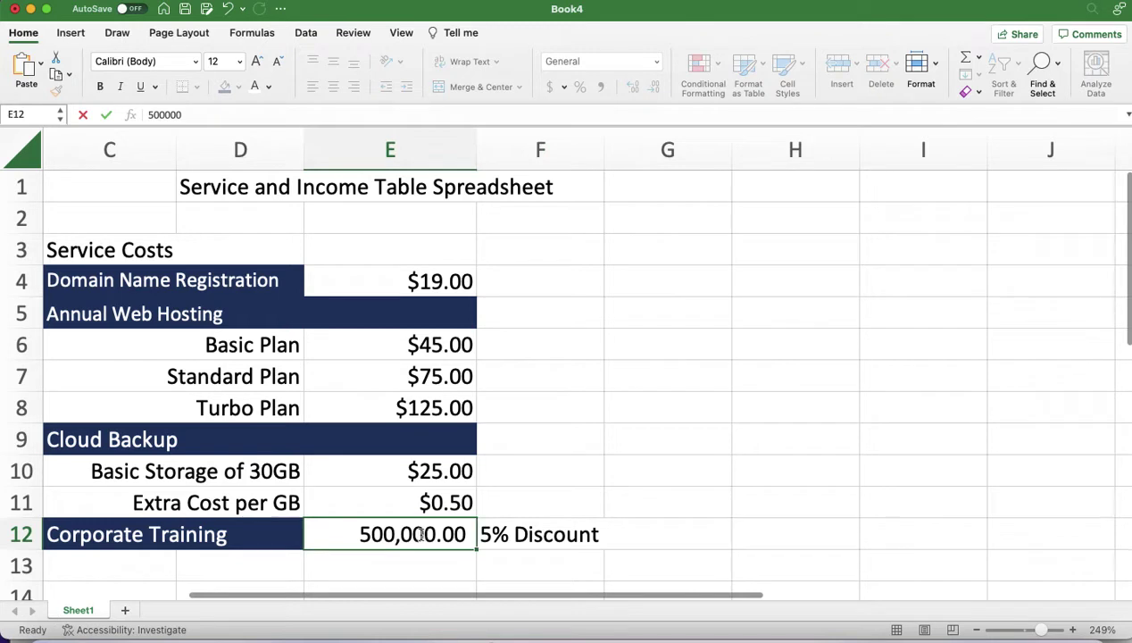
type("25000")
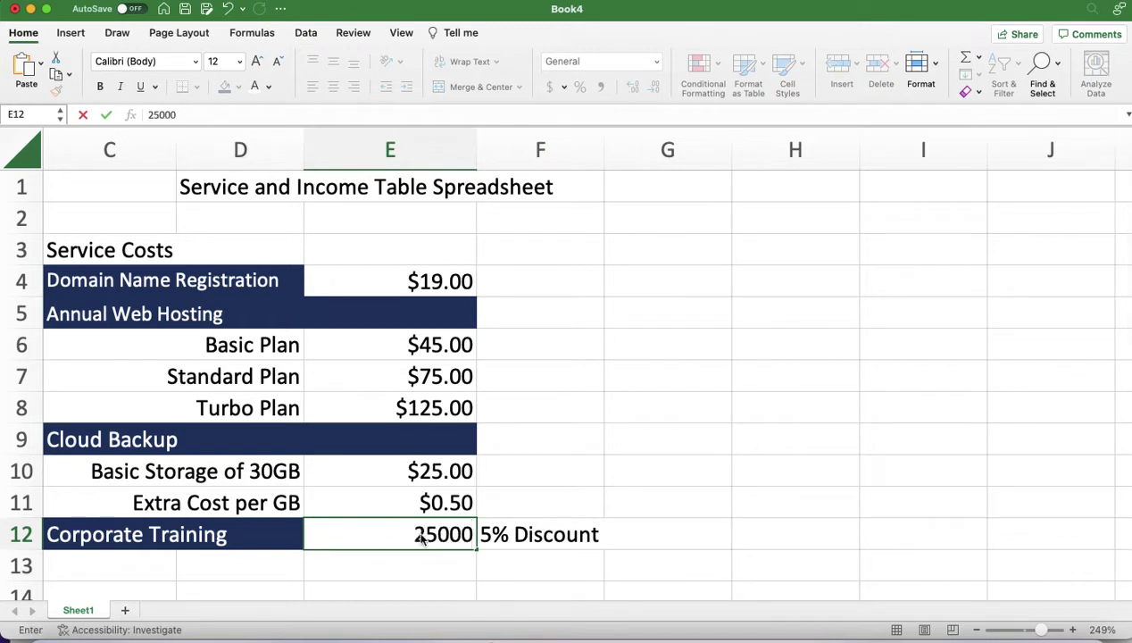
key("Return")
Extend the discount note in cell F12 to read "5% Discount if Staff number exceed 5)"
left_click(566, 534)
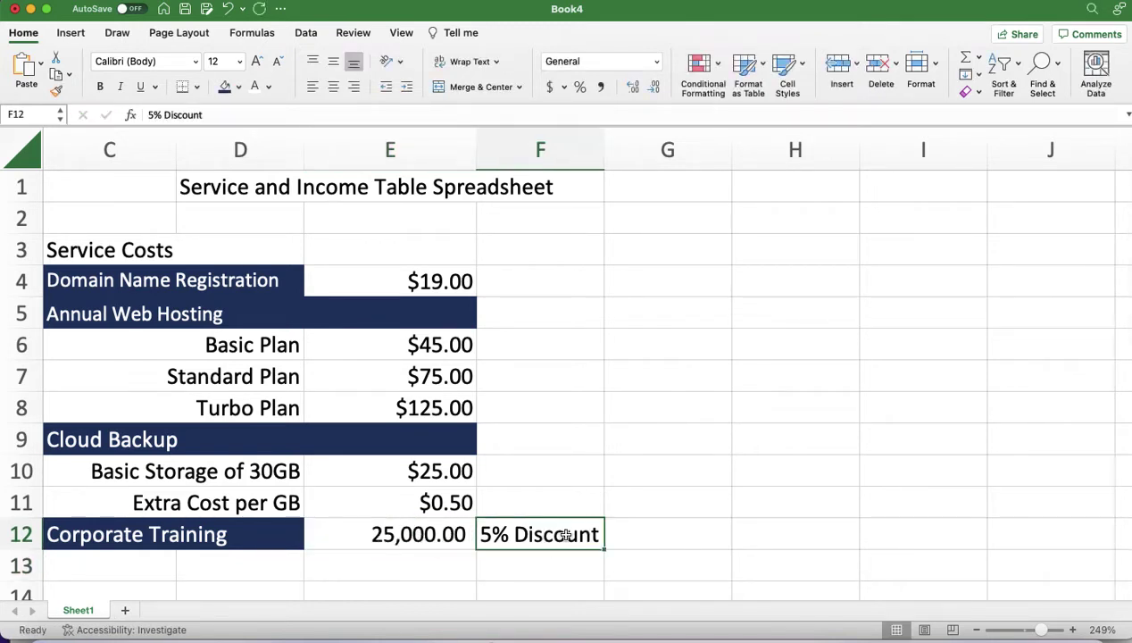
left_click(246, 111)
type("if Staf")
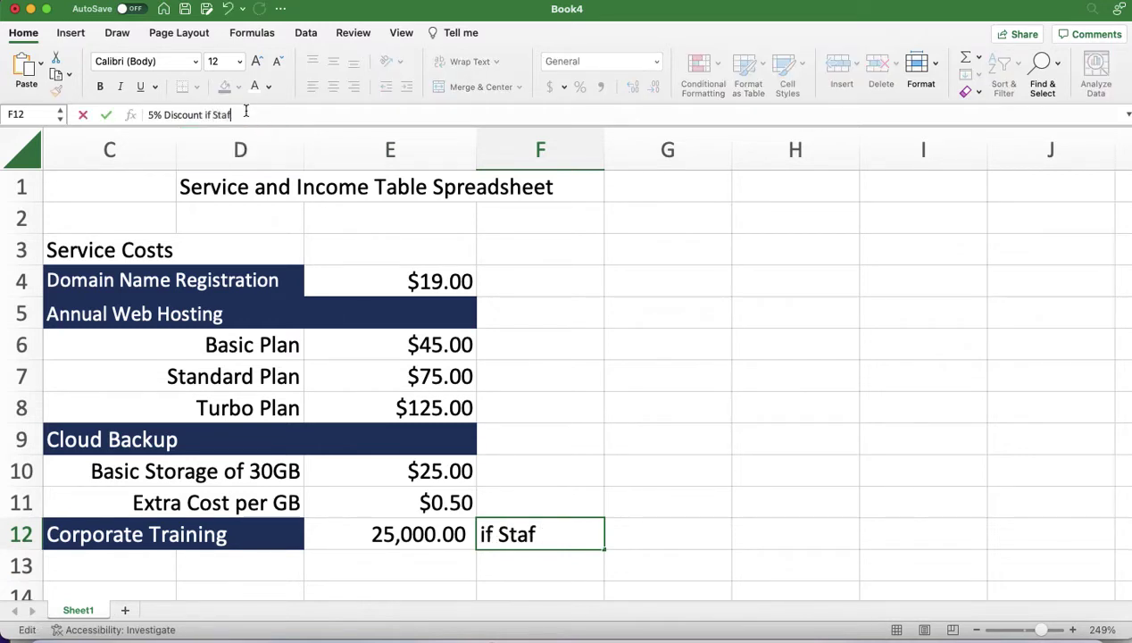
type("f numbe")
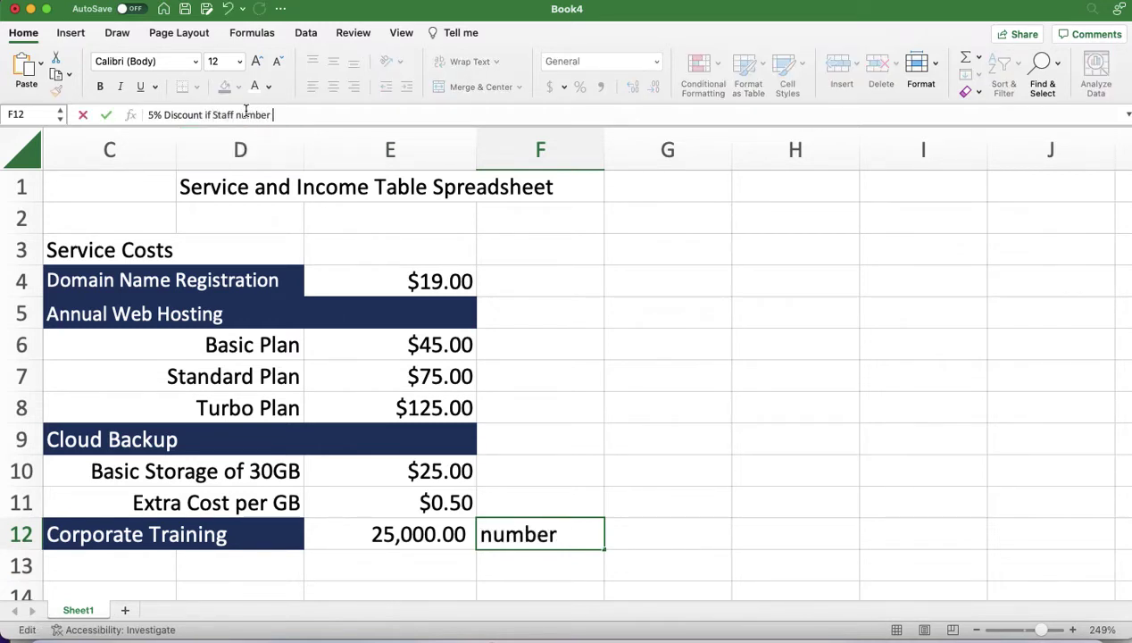
type("r exceed 5")
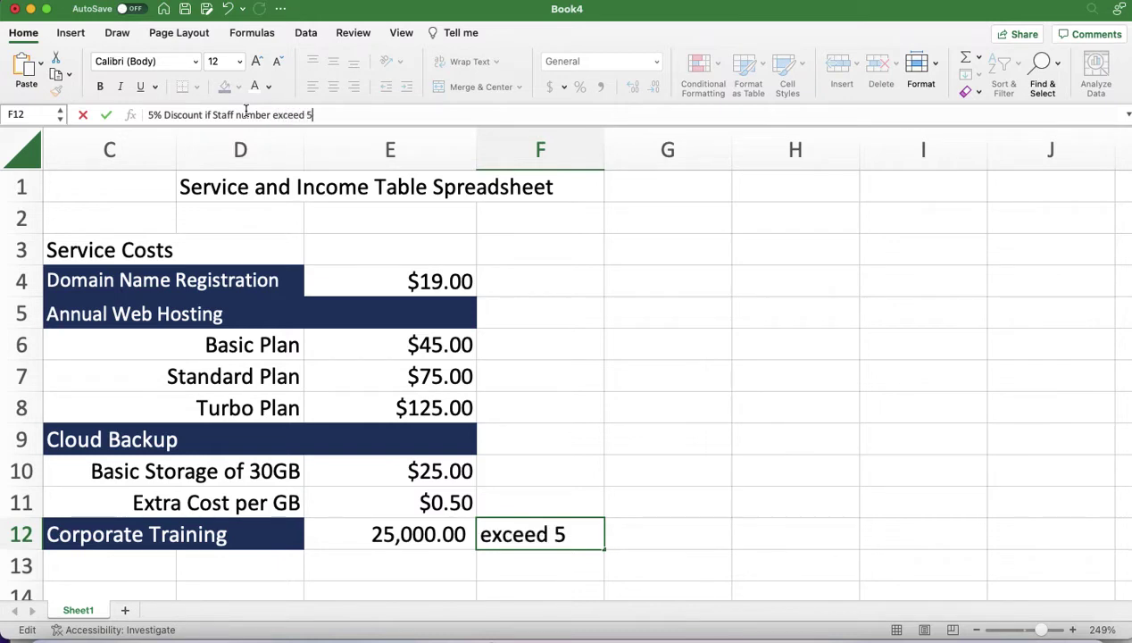
type(" user")
key("BackSpace")
key("BackSpace")
key("BackSpace")
key("Return")
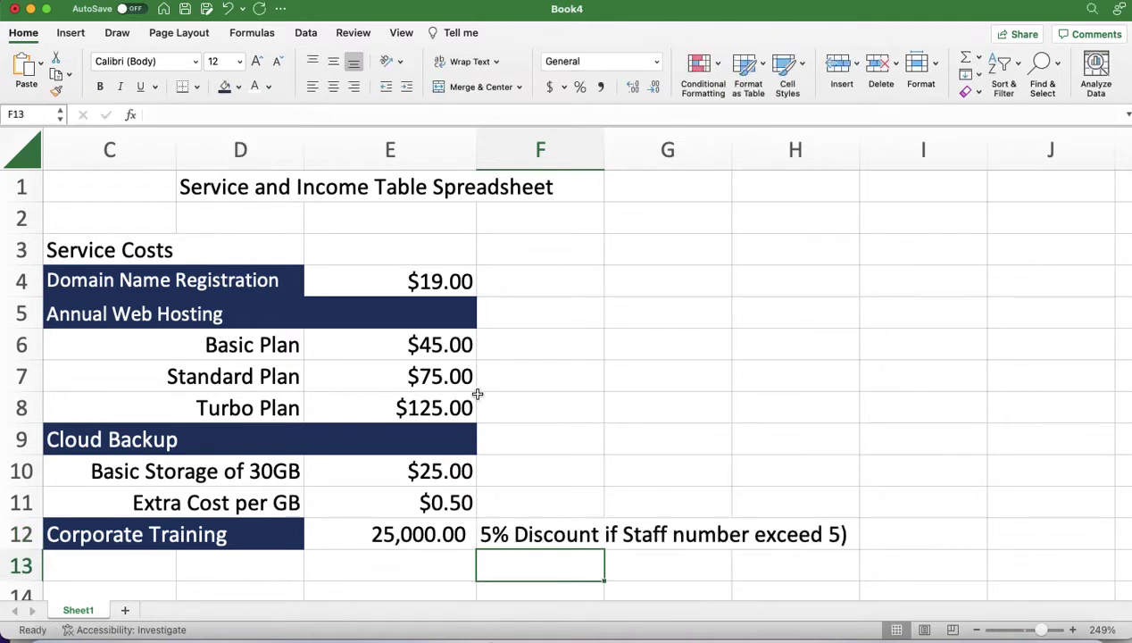
Add an opening parenthesis at the start of the discount note in cell F12
left_click(515, 533)
double_click(487, 533)
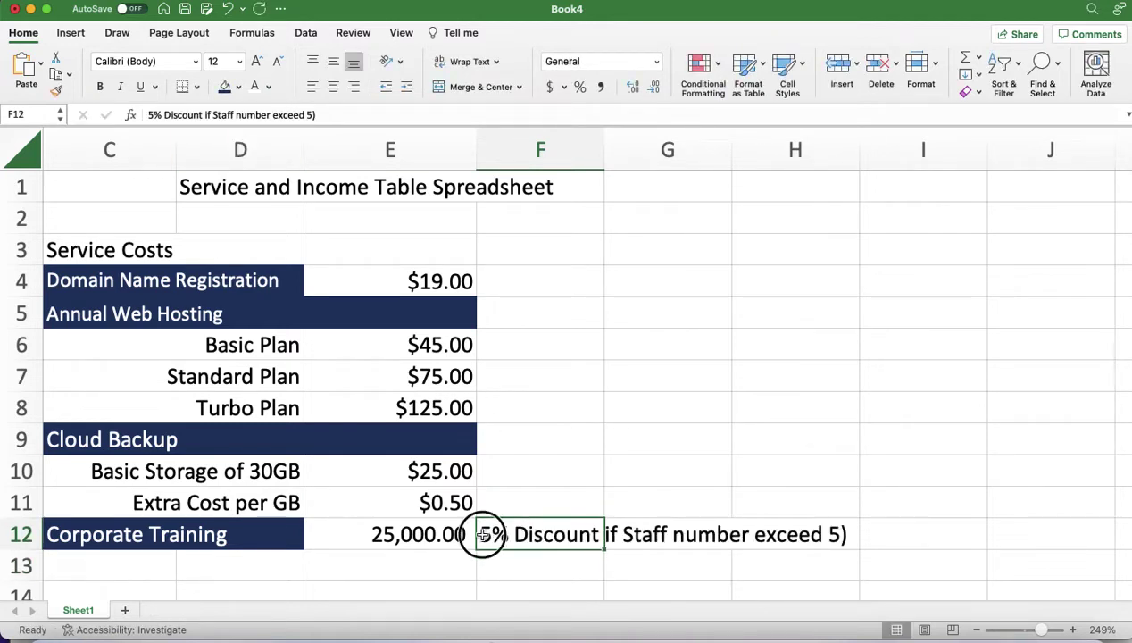
type("(")
left_click(681, 568)
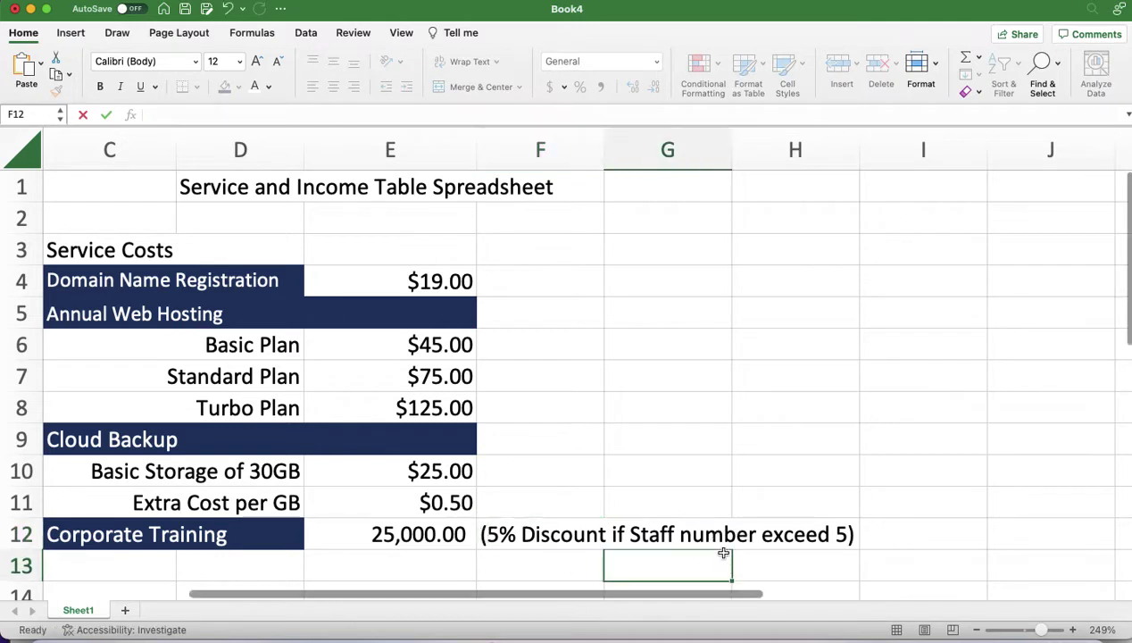
Merge cells F12:H12 and make the discount note italic, size 11 and left-aligned
left_click_drag(505, 538, 846, 542)
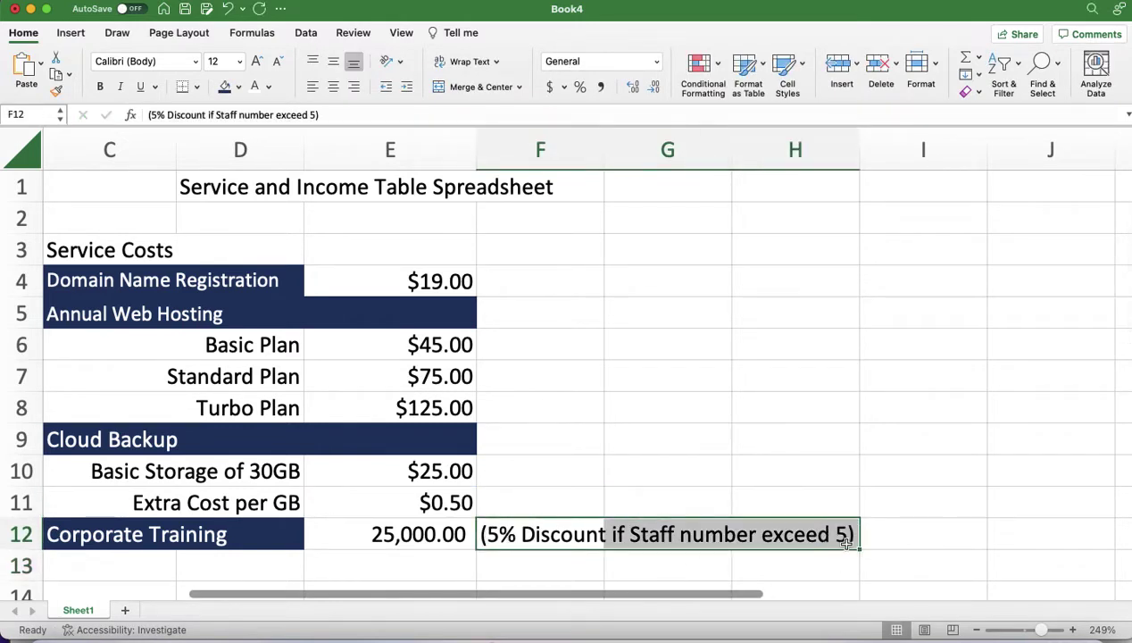
left_click(459, 86)
left_click(120, 87)
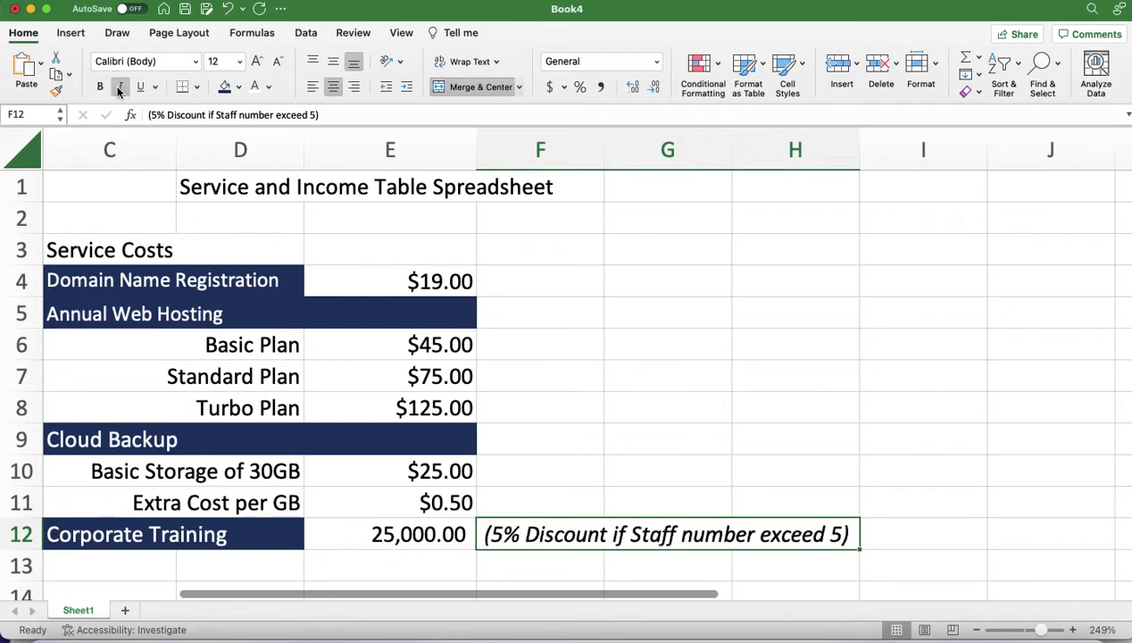
left_click(277, 61)
left_click(312, 88)
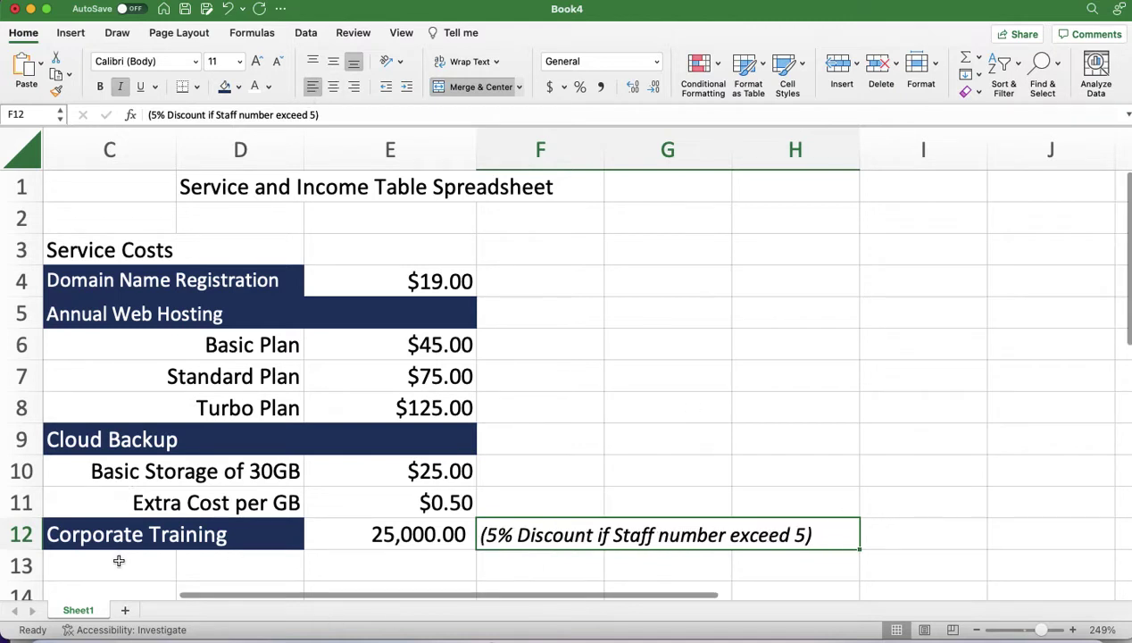
Enter the label "IT Suppot & Consultancy" in cell C13, below Corporate Training
left_click(118, 560)
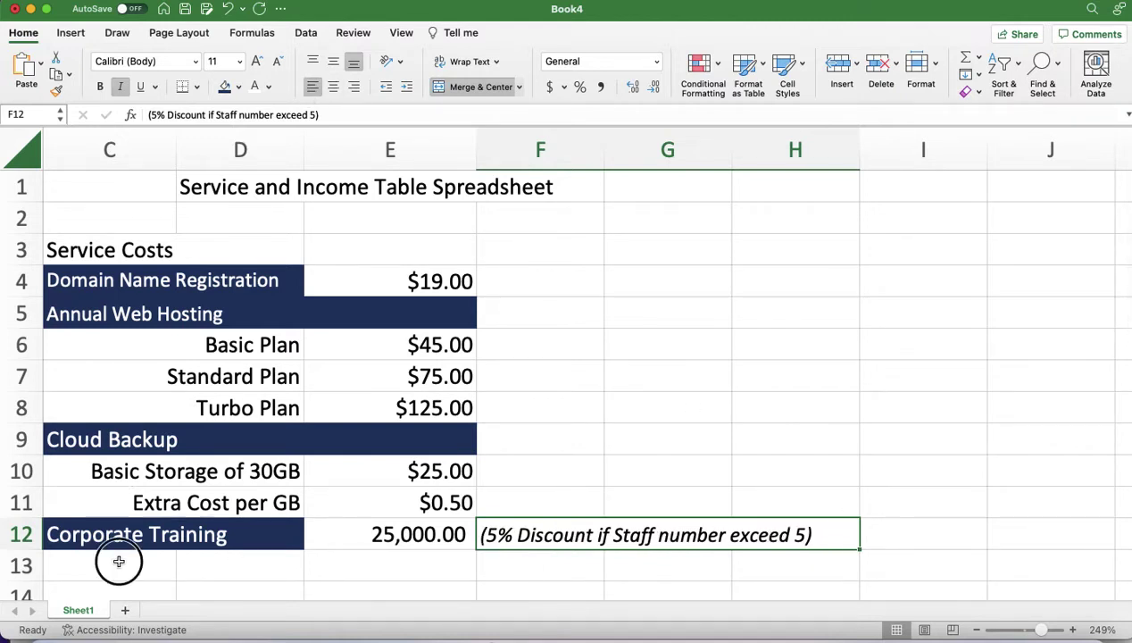
type("S")
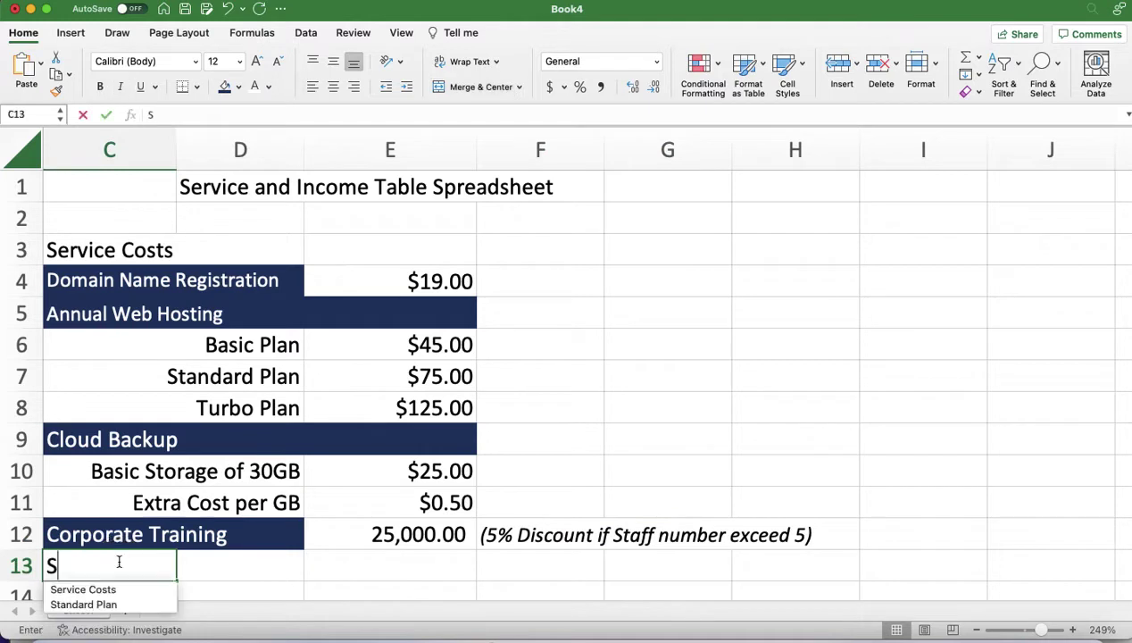
key("BackSpace")
type("IT ")
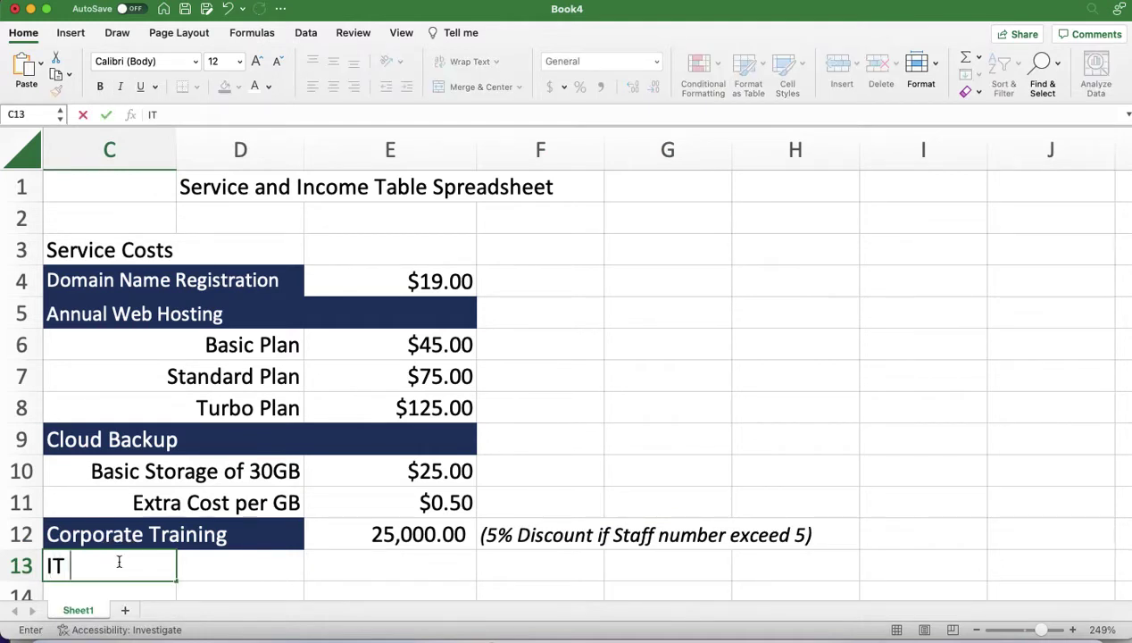
type("Suppot & Con")
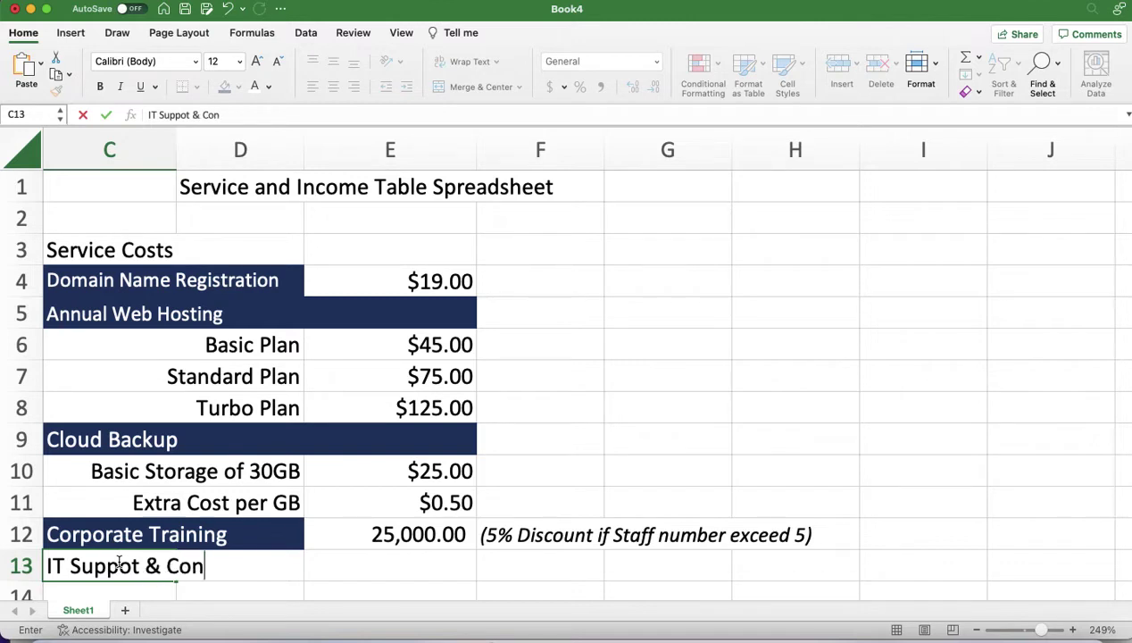
type("sultancy")
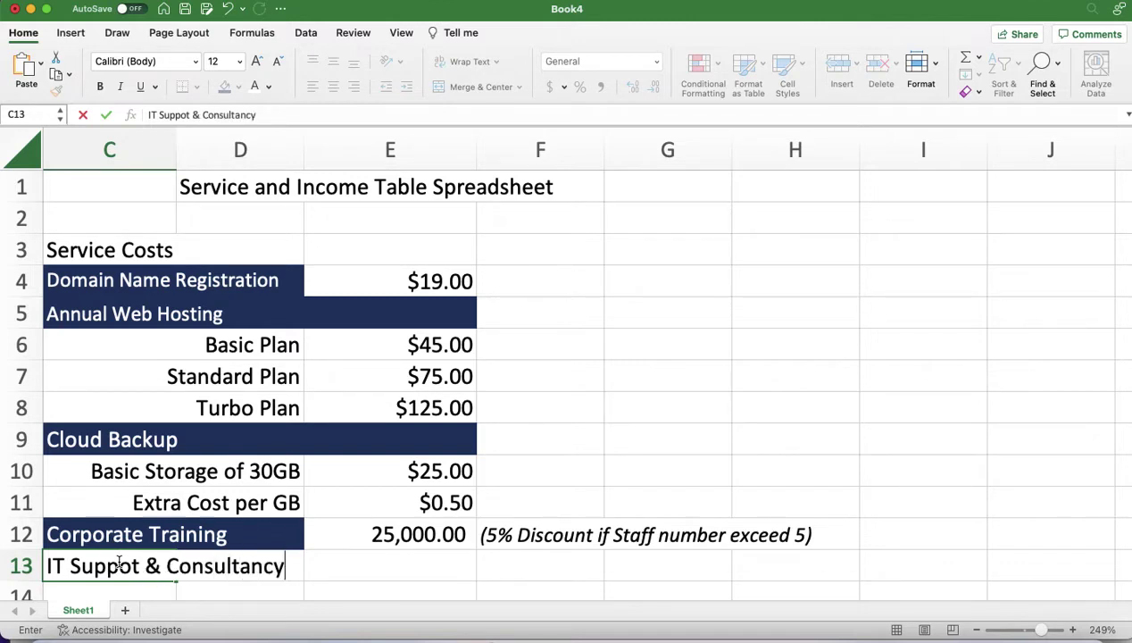
key("Return")
Merge cells C13:D13, left-align the label, and apply the dark blue fill with white text
left_click_drag(89, 533, 241, 534)
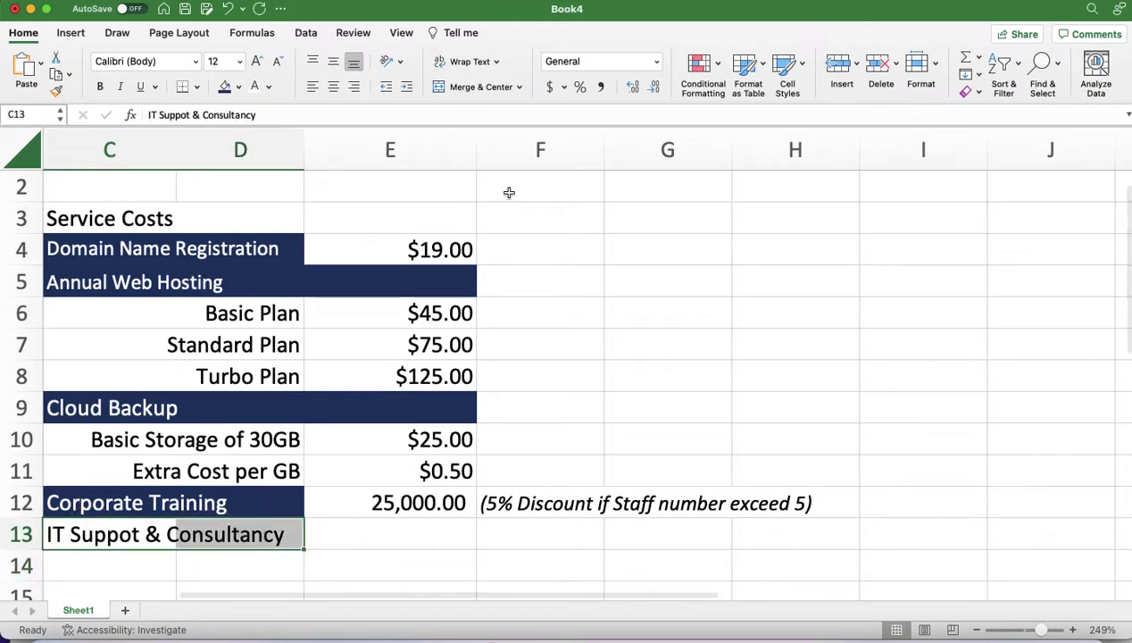
left_click(459, 92)
left_click(312, 86)
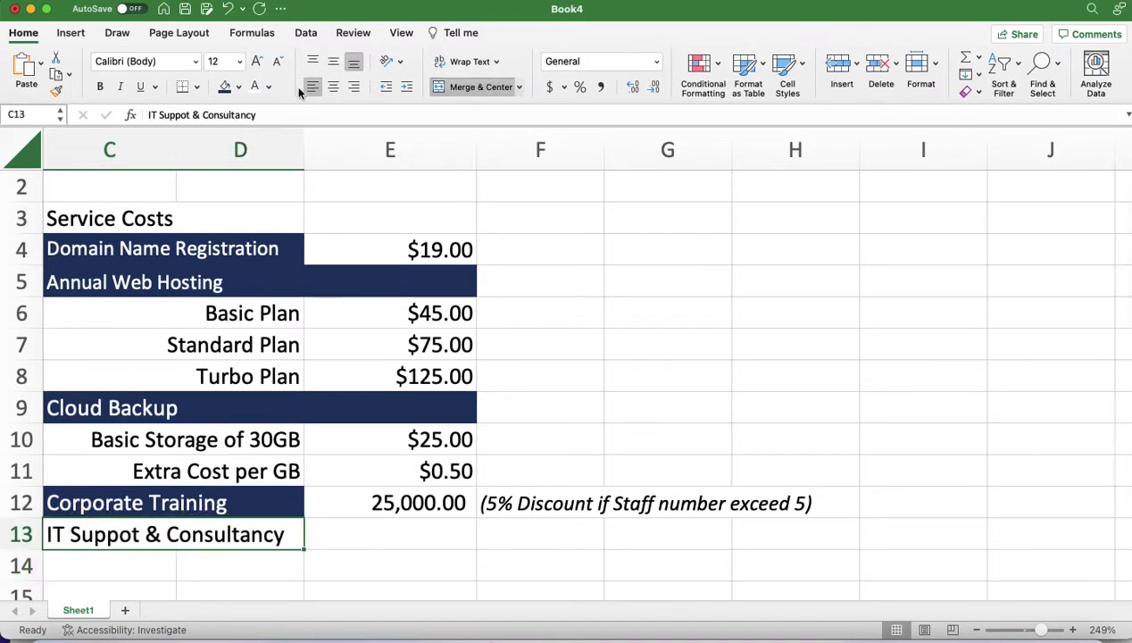
left_click(223, 86)
left_click(254, 85)
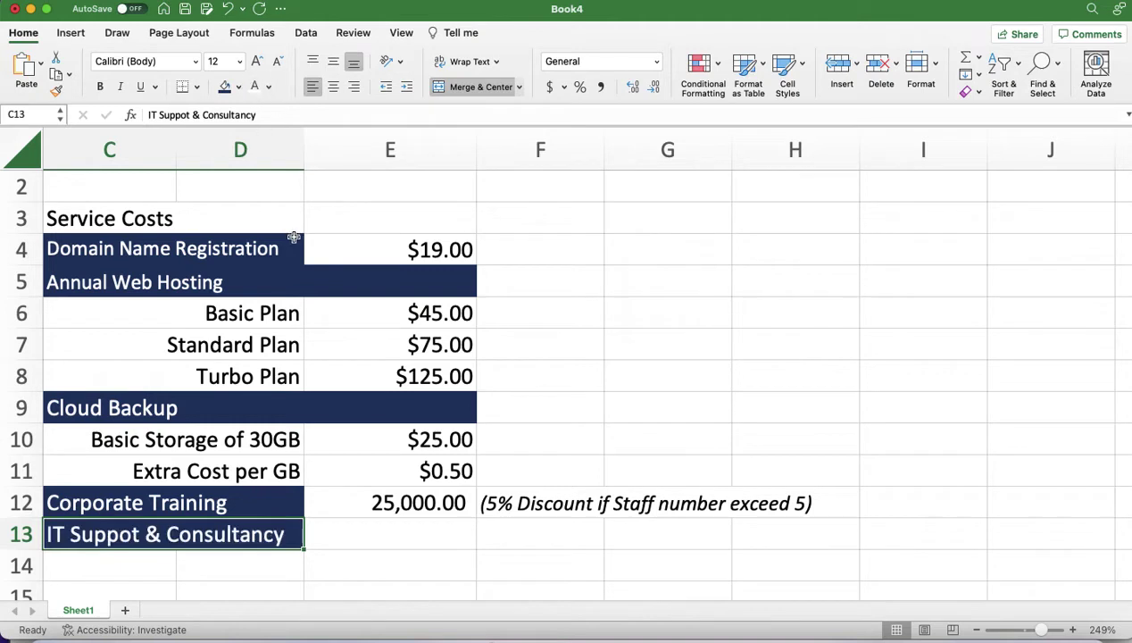
Enter 500000 as the IT support and consultancy cost in cell E13 and apply the comma number style
left_click(407, 526)
type("00")
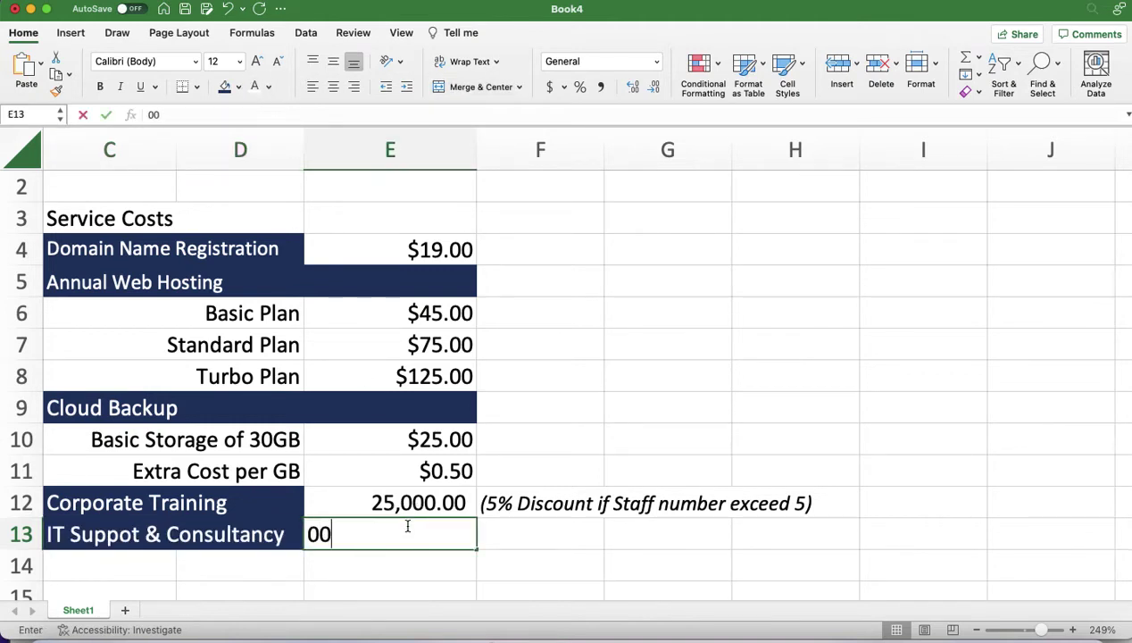
key("BackSpace")
key("BackSpace")
type("500000")
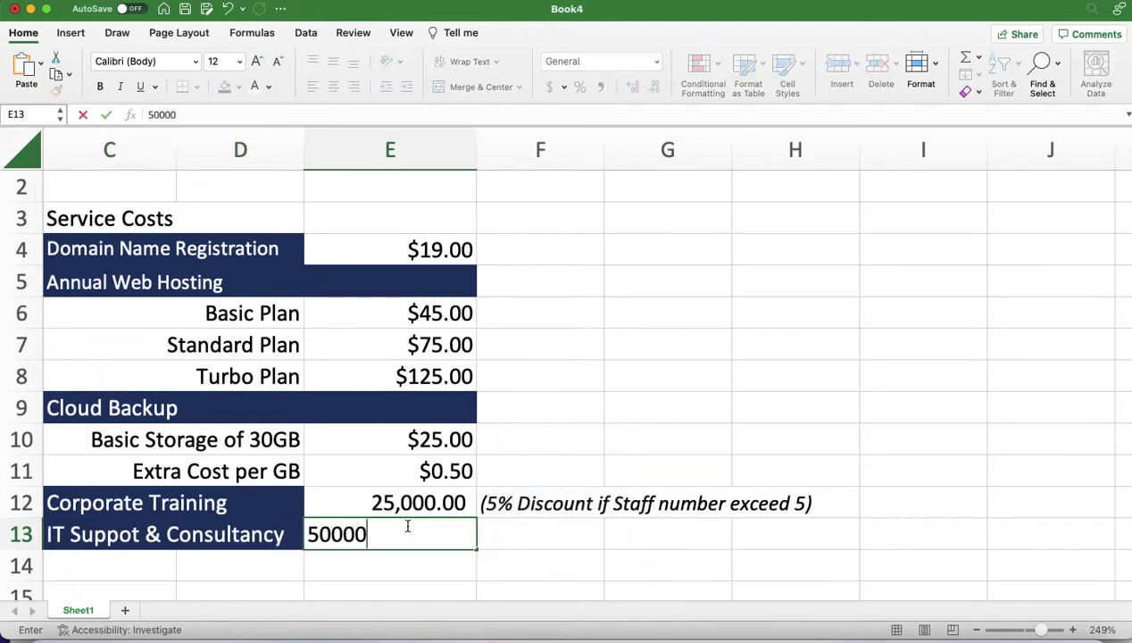
key("Return")
left_click(408, 532)
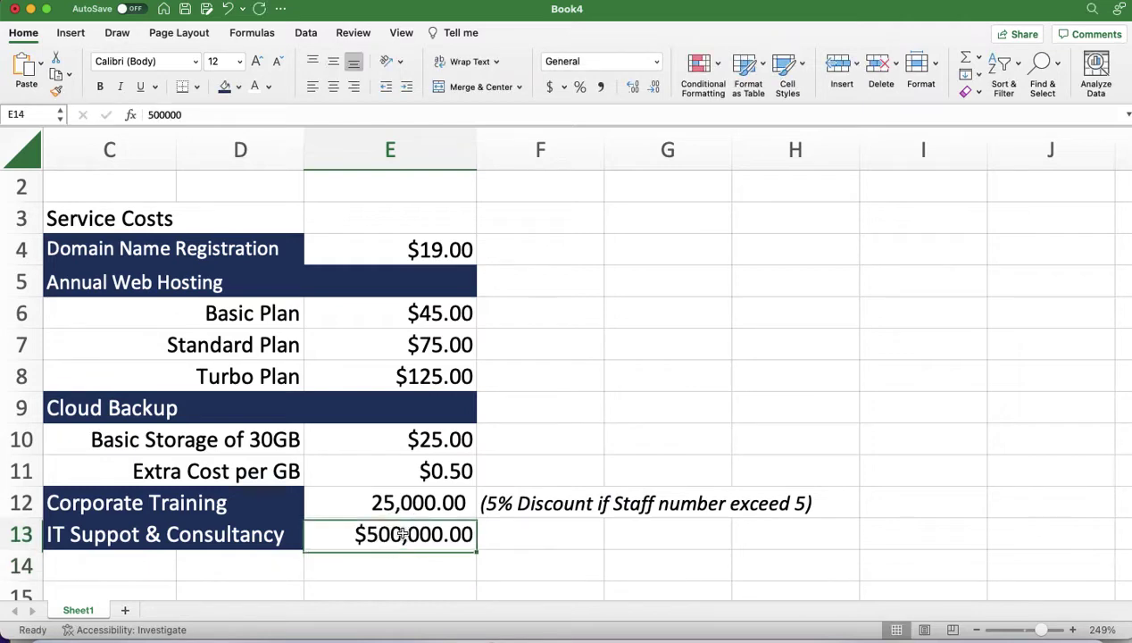
left_click(601, 88)
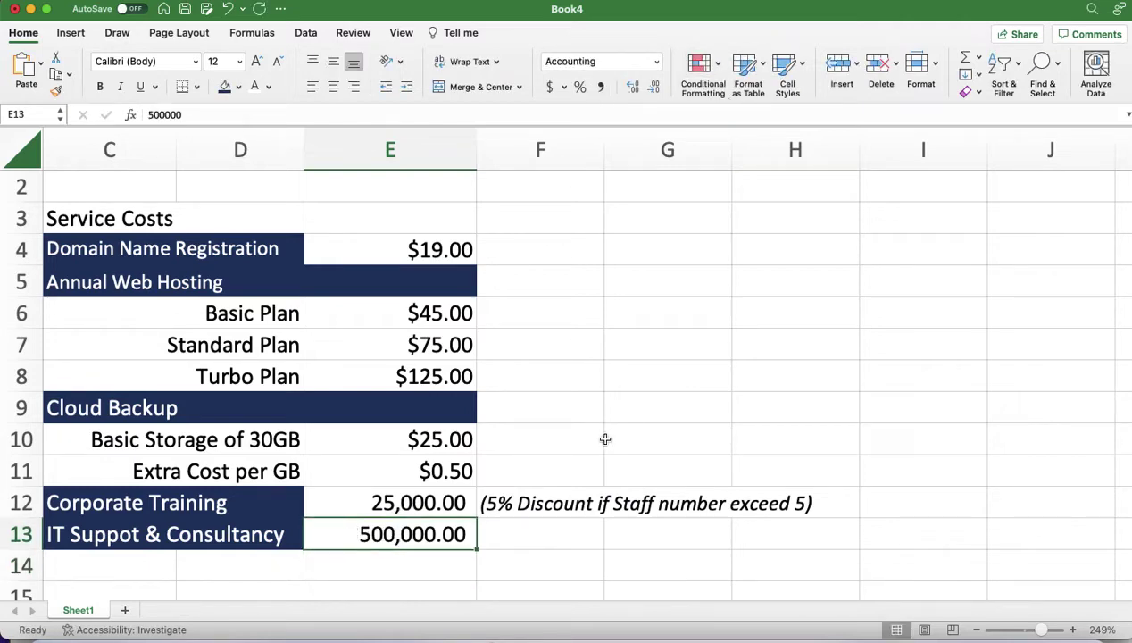
scroll(605, 440, "up", 1)
scroll(605, 440, "down", 2)
scroll(606, 440, "up", 2)
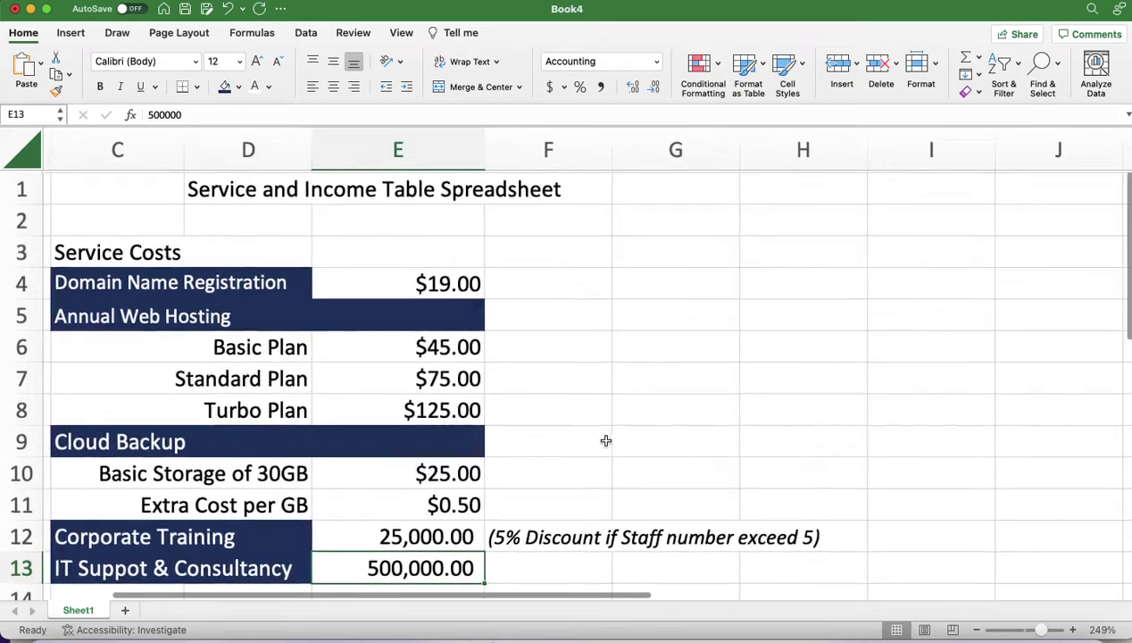
scroll(605, 440, "down", 2)
scroll(605, 440, "down", 1)
scroll(606, 442, "up", 3)
scroll(606, 442, "down", 1)
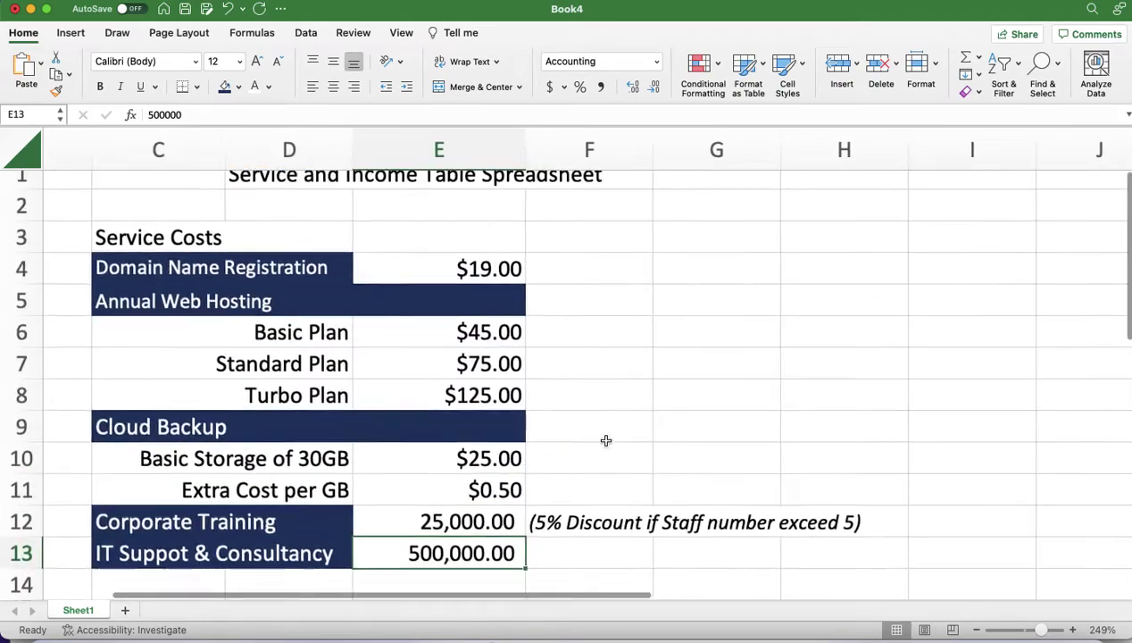
scroll(606, 442, "up", 1)
left_click_drag(234, 189, 578, 196)
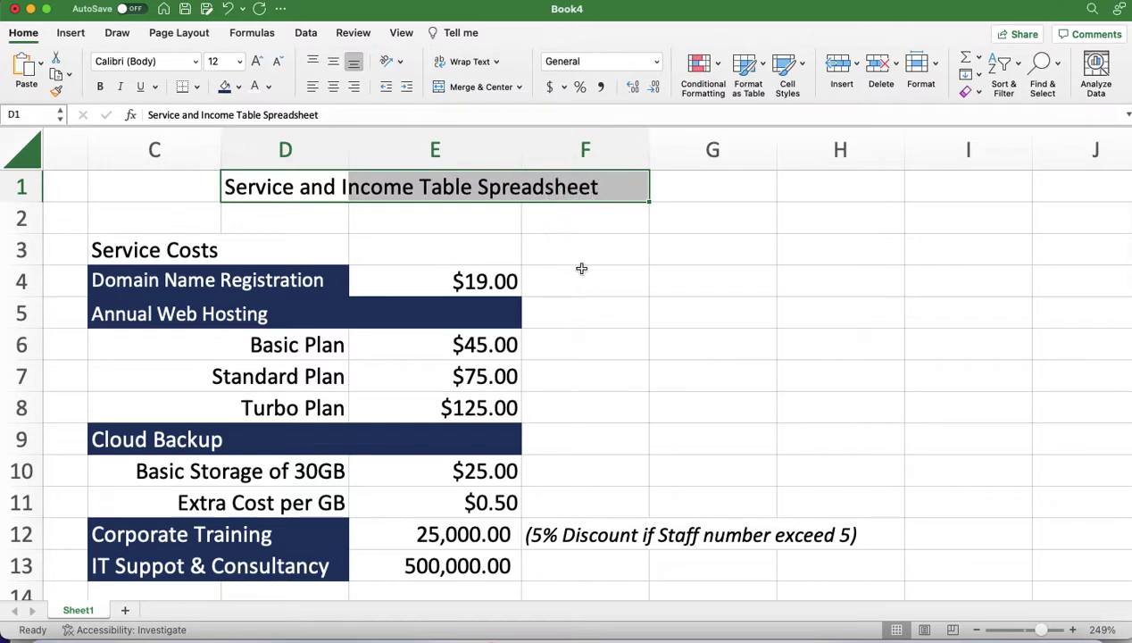
Delete the empty columns A and B so the service cost table starts in the first column
scroll(580, 270, "down", 5)
scroll(576, 276, "right", 5)
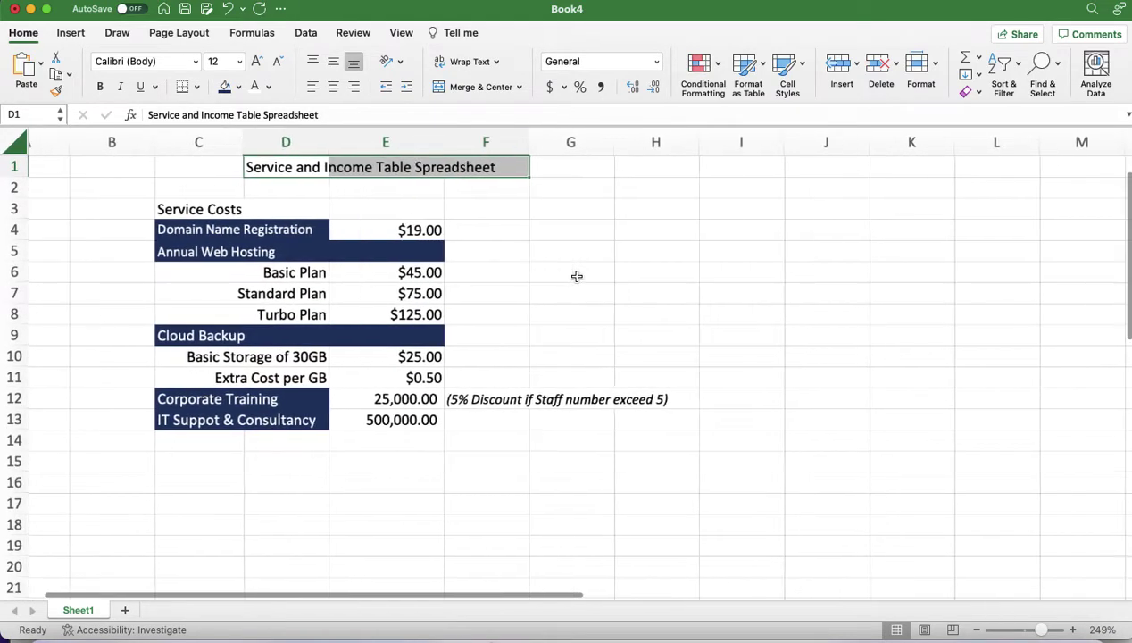
scroll(577, 275, "left", 5)
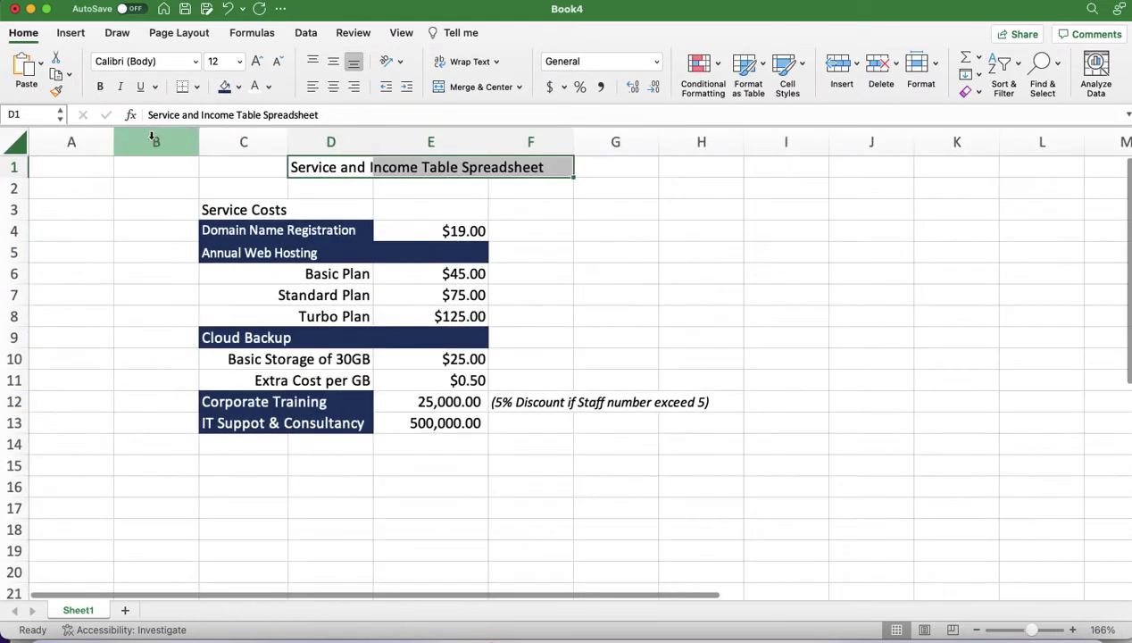
left_click(160, 144)
left_click_drag(161, 145, 64, 143)
right_click(64, 143)
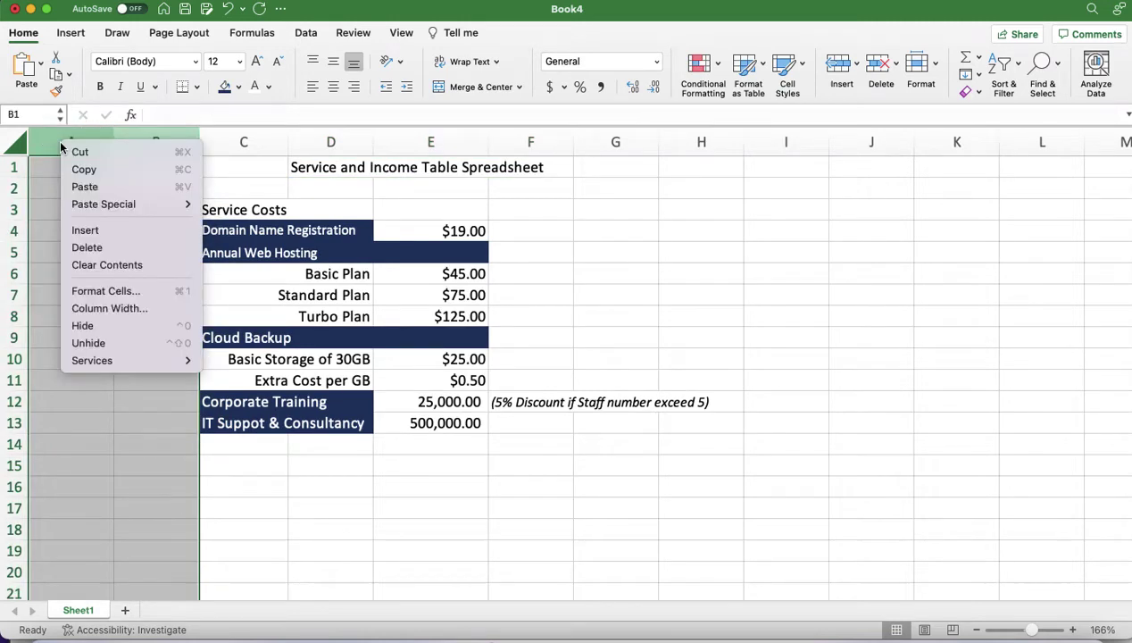
left_click(88, 247)
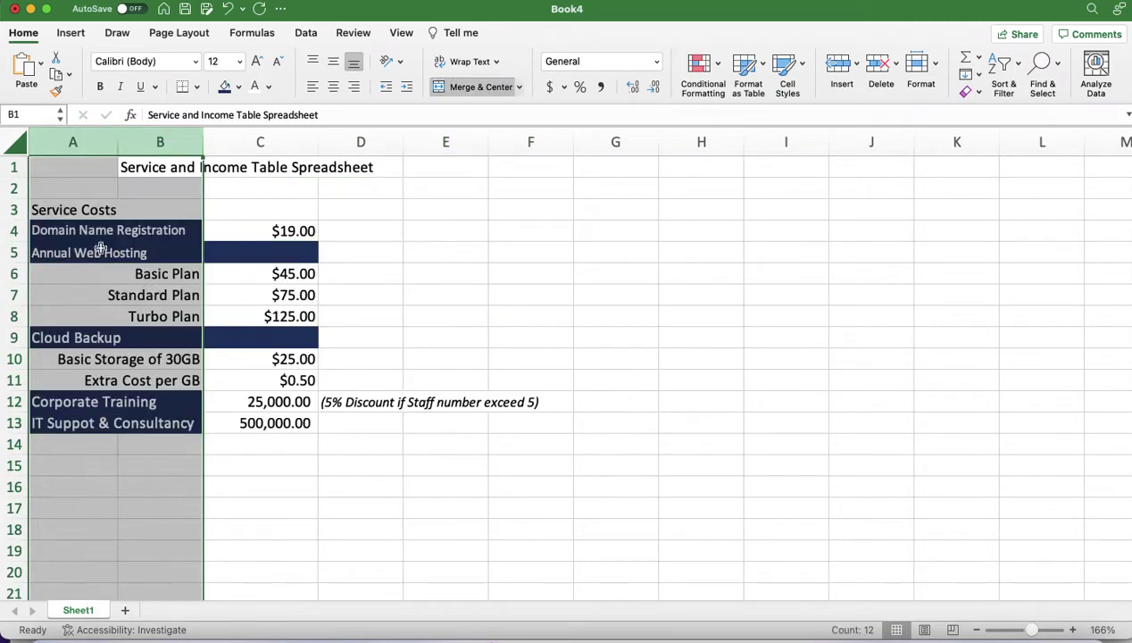
left_click(282, 416)
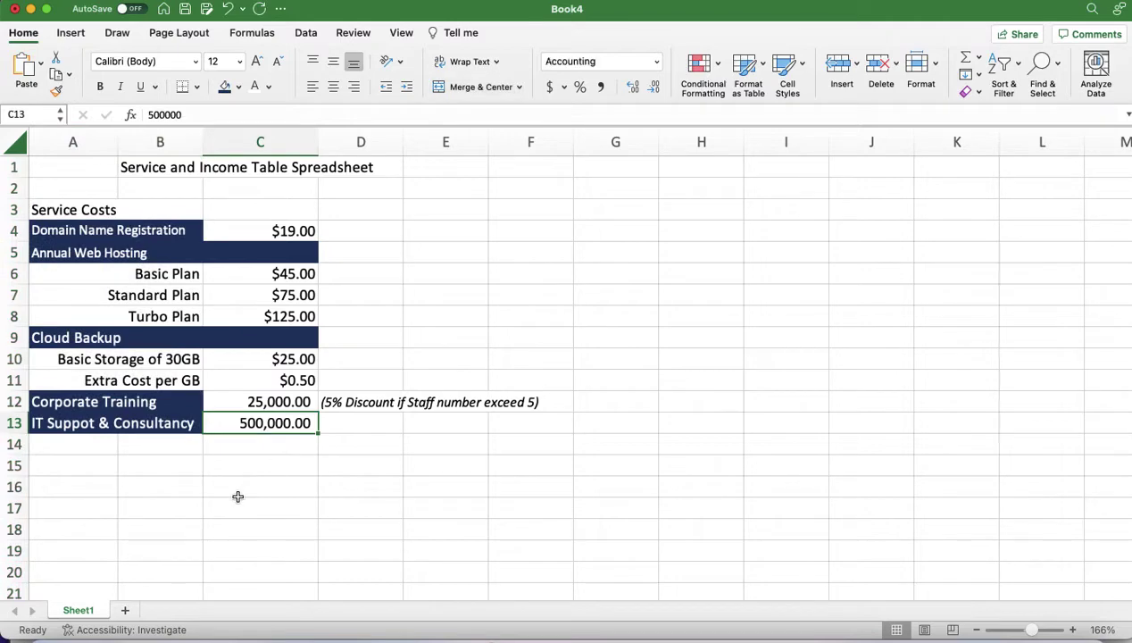
scroll(237, 496, "right", 1)
scroll(237, 496, "left", 1)
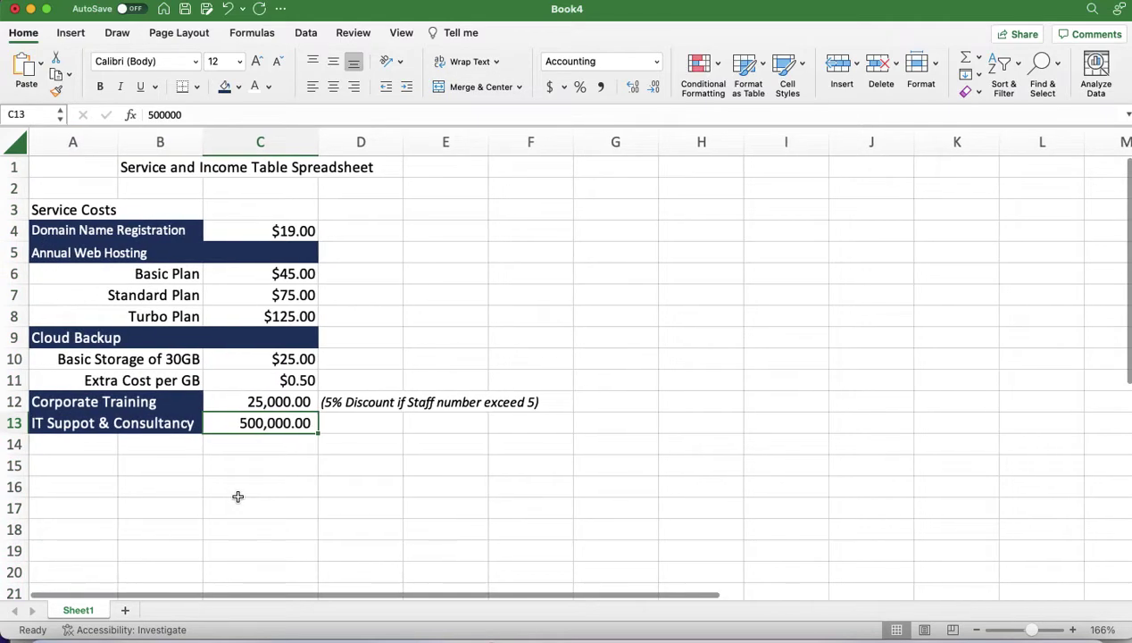
scroll(237, 496, "down", 3)
scroll(237, 496, "up", 3)
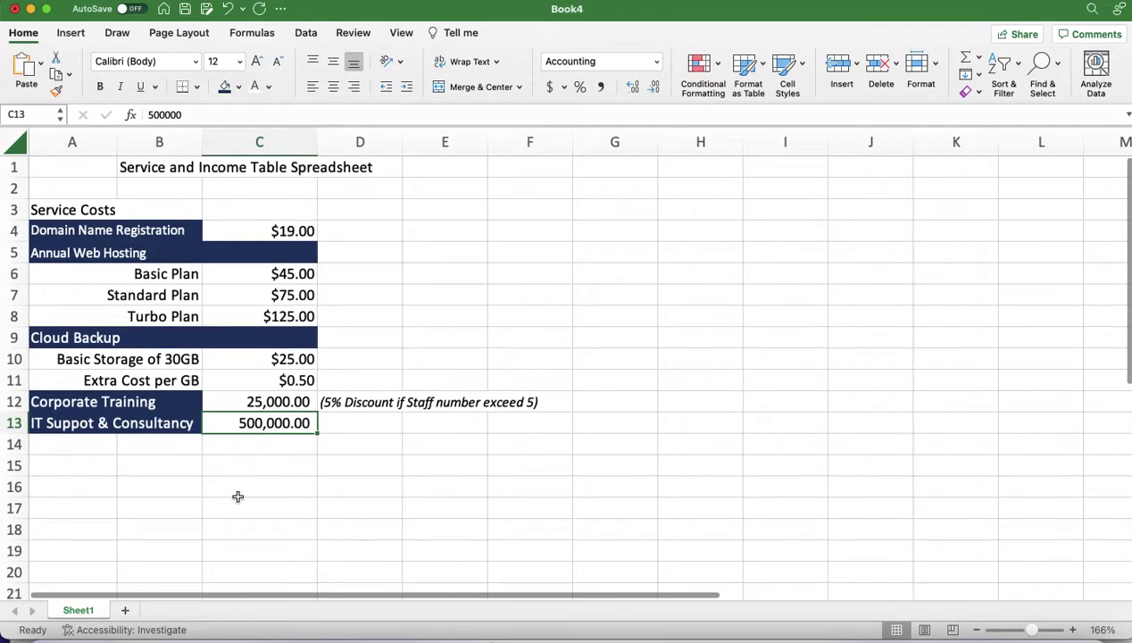
scroll(237, 496, "down", 5)
scroll(239, 494, "up", 5)
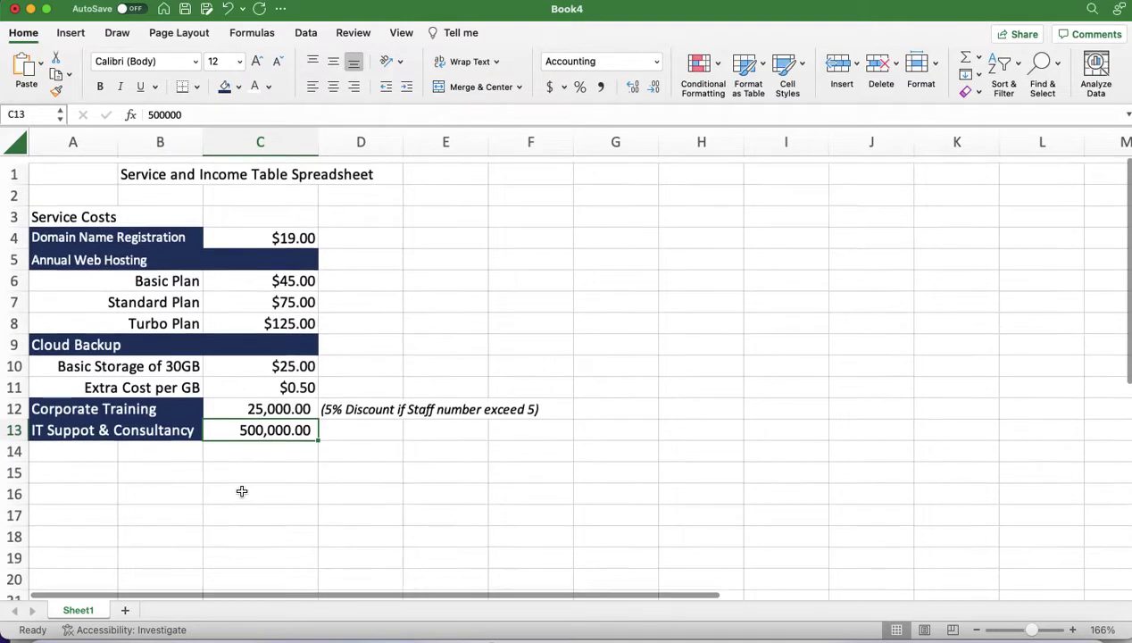
scroll(240, 491, "down", 1)
scroll(241, 490, "down", 4)
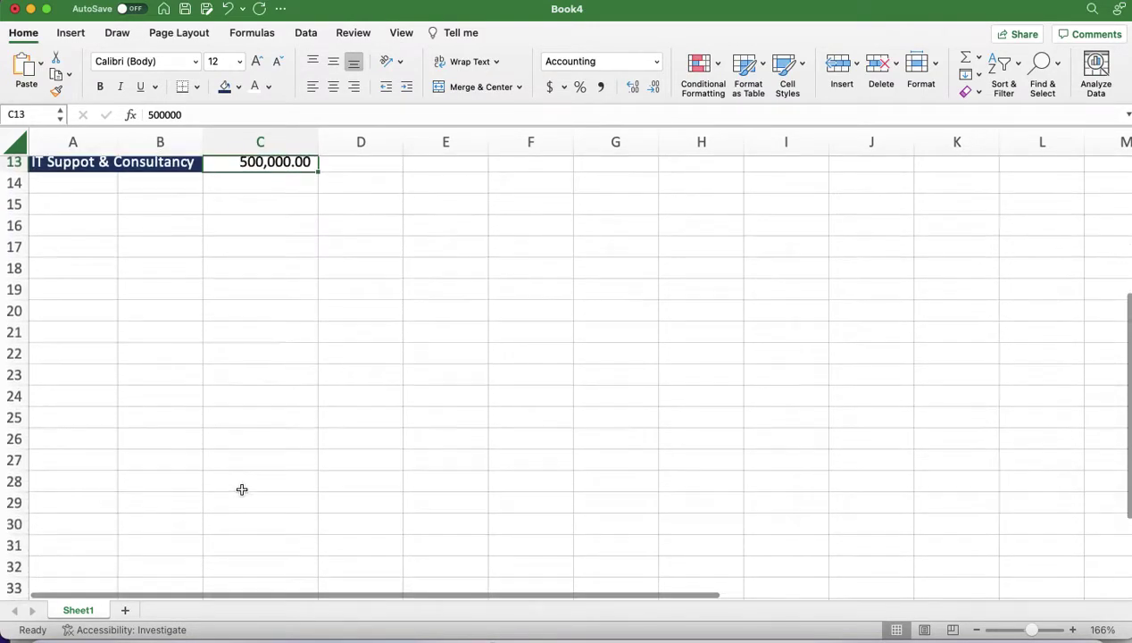
scroll(241, 489, "up", 4)
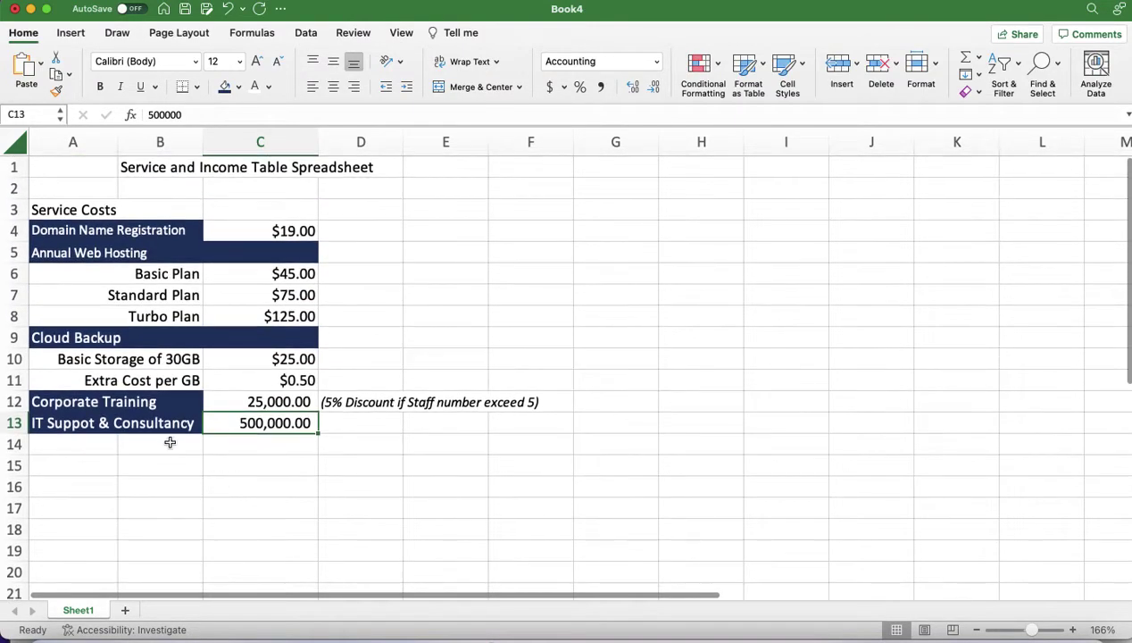
scroll(169, 442, "down", 1)
scroll(169, 442, "up", 1)
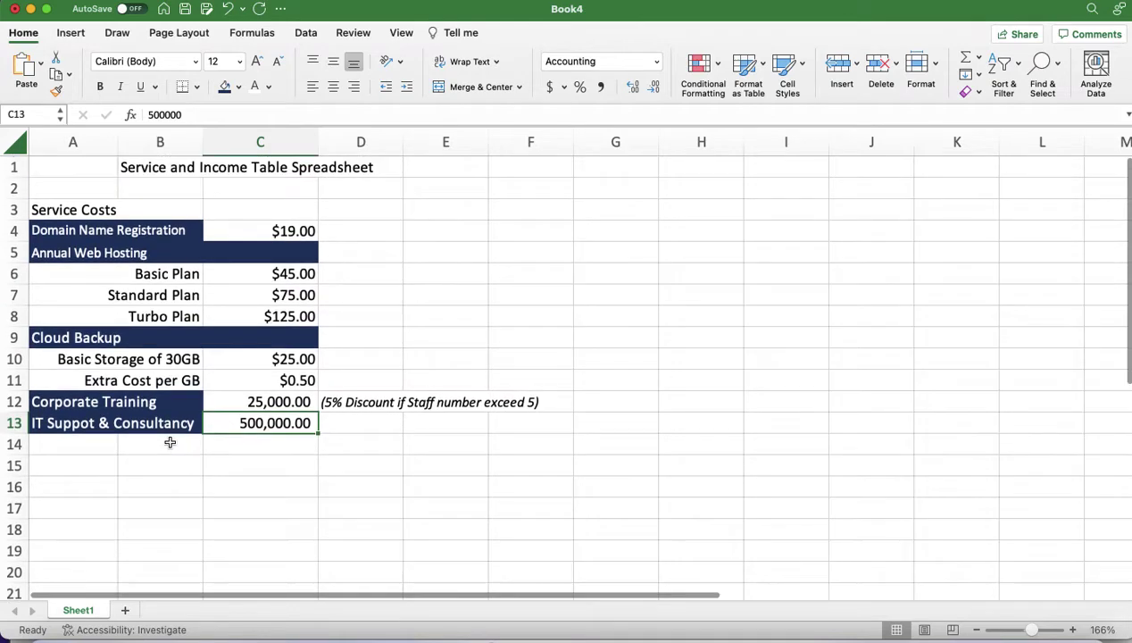
left_click(276, 447)
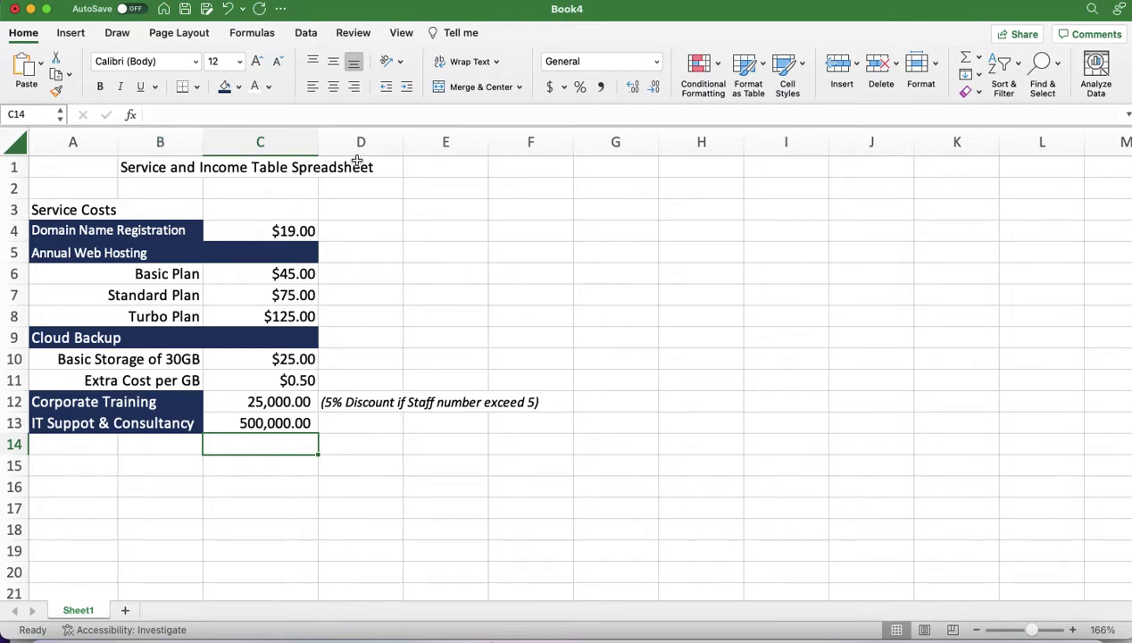
Enter the column headers "S/N" in cell A15 and "Company Name" in cell B15
left_click(66, 466)
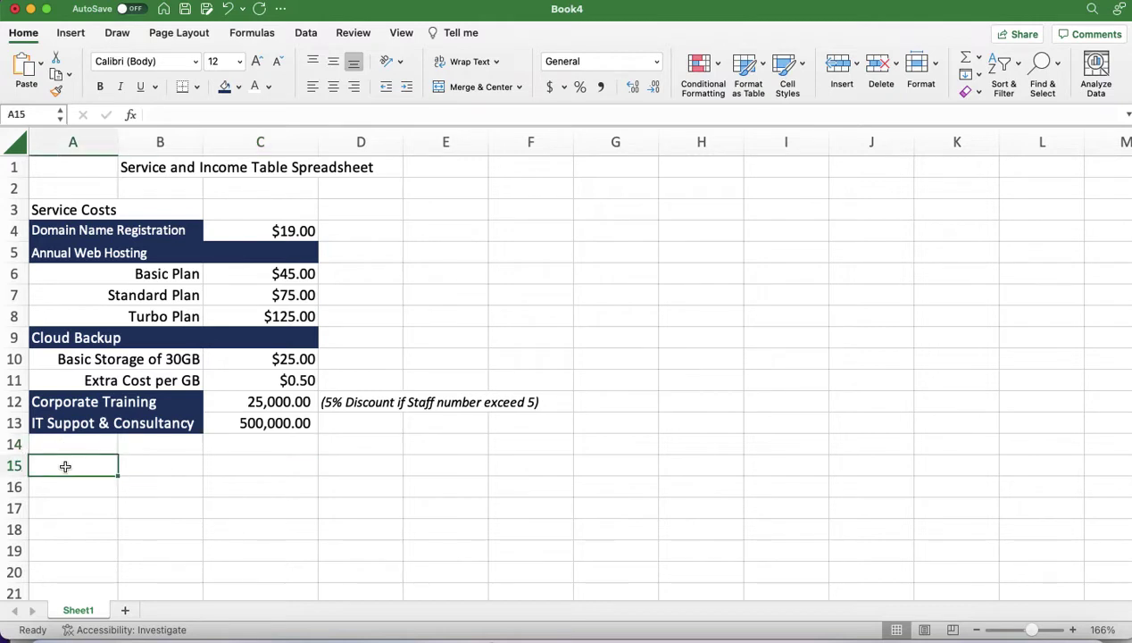
type("S/N")
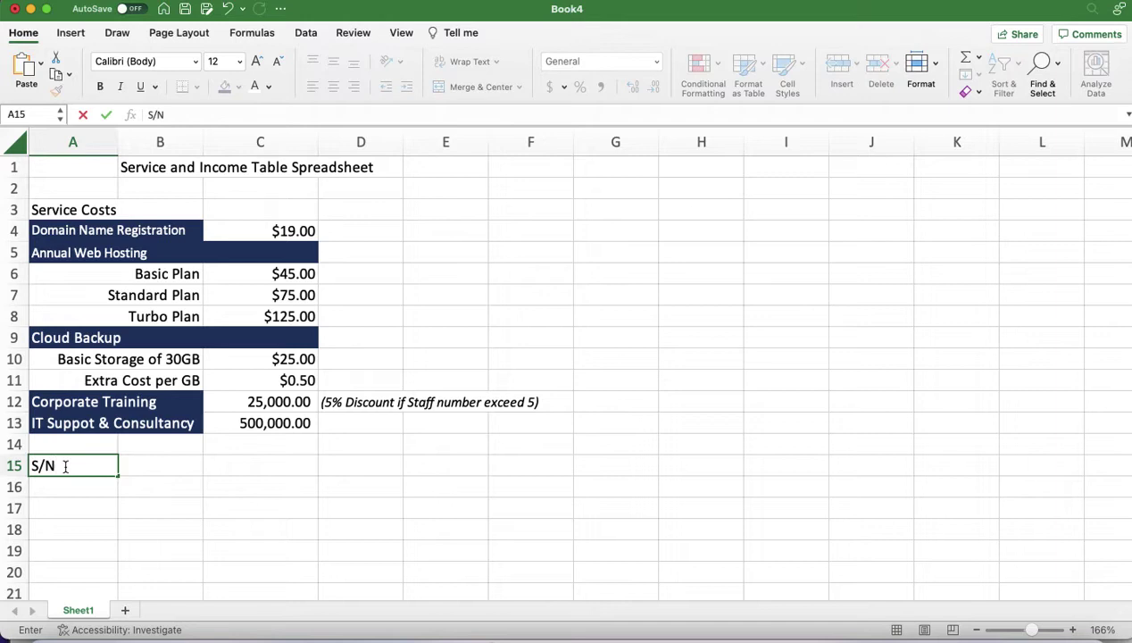
key("Tab")
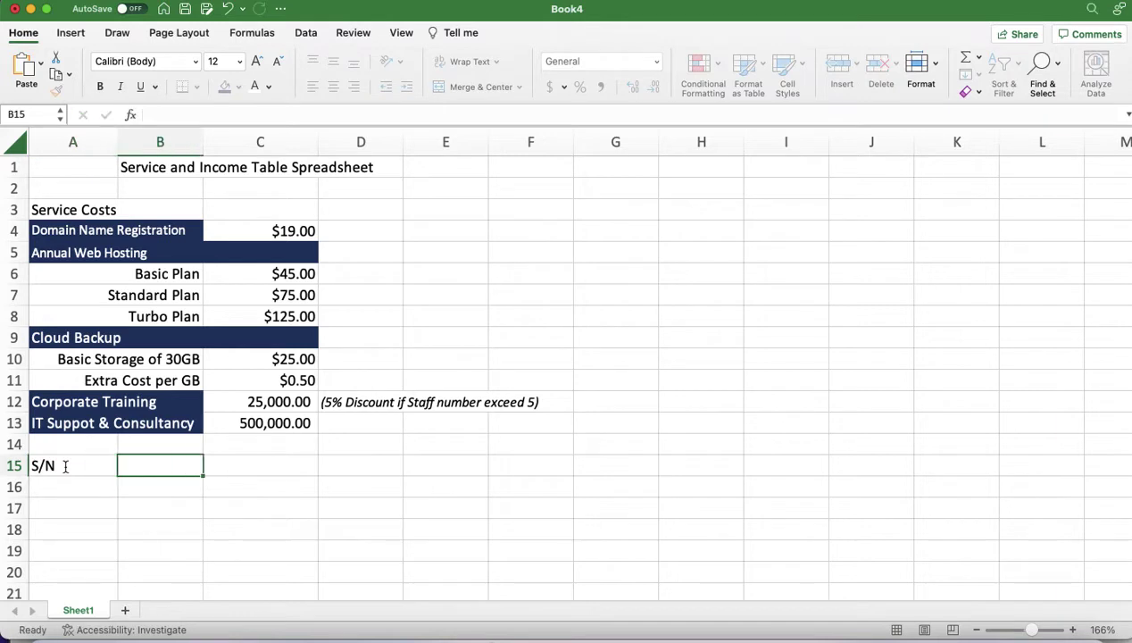
type("Compa ny Nam")
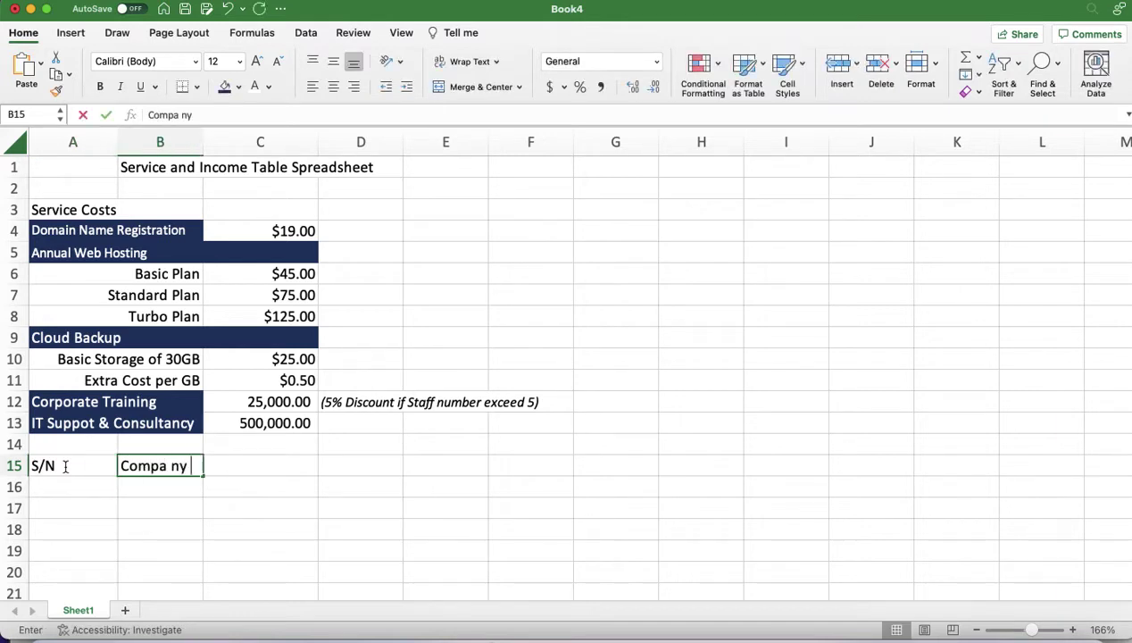
key("BackSpace")
key("BackSpace")
key("BackSpace")
key("BackSpace")
key("BackSpace")
key("BackSpace")
type("a")
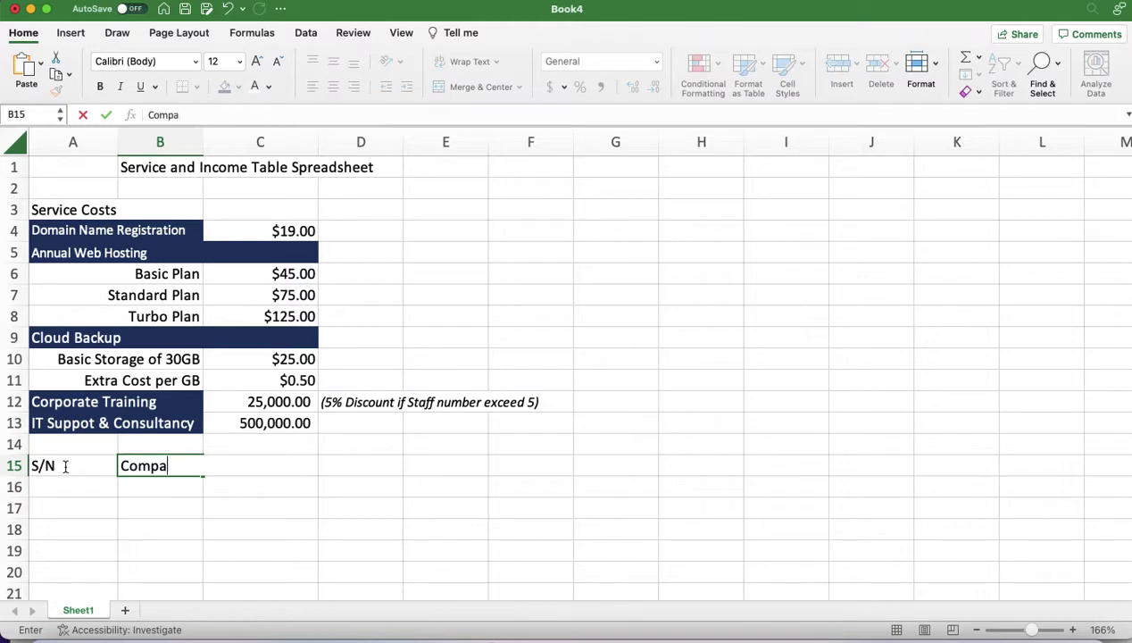
type("ny Name")
key("Tab")
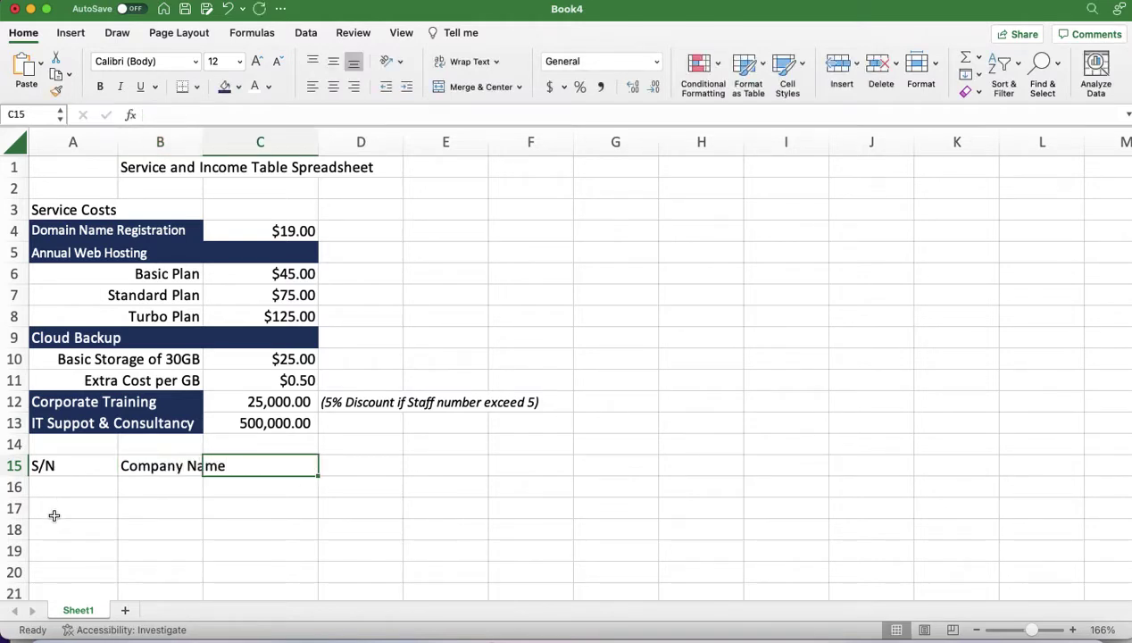
Insert a narrow blank column before column A and move the "S/N" header from B15 to A15
left_click(53, 465)
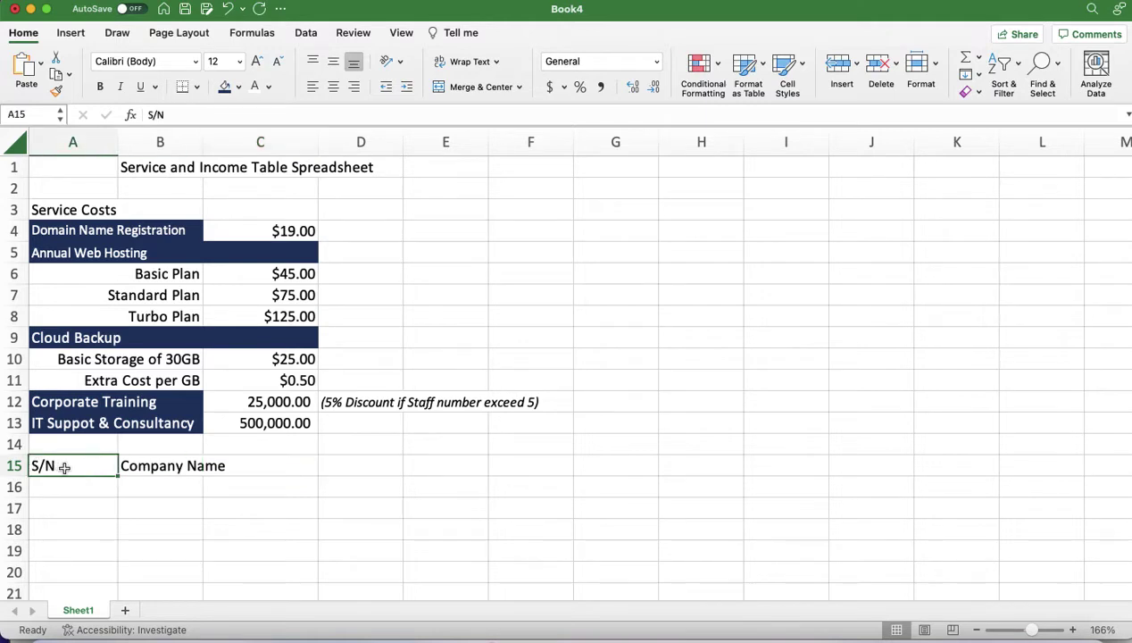
left_click(50, 139)
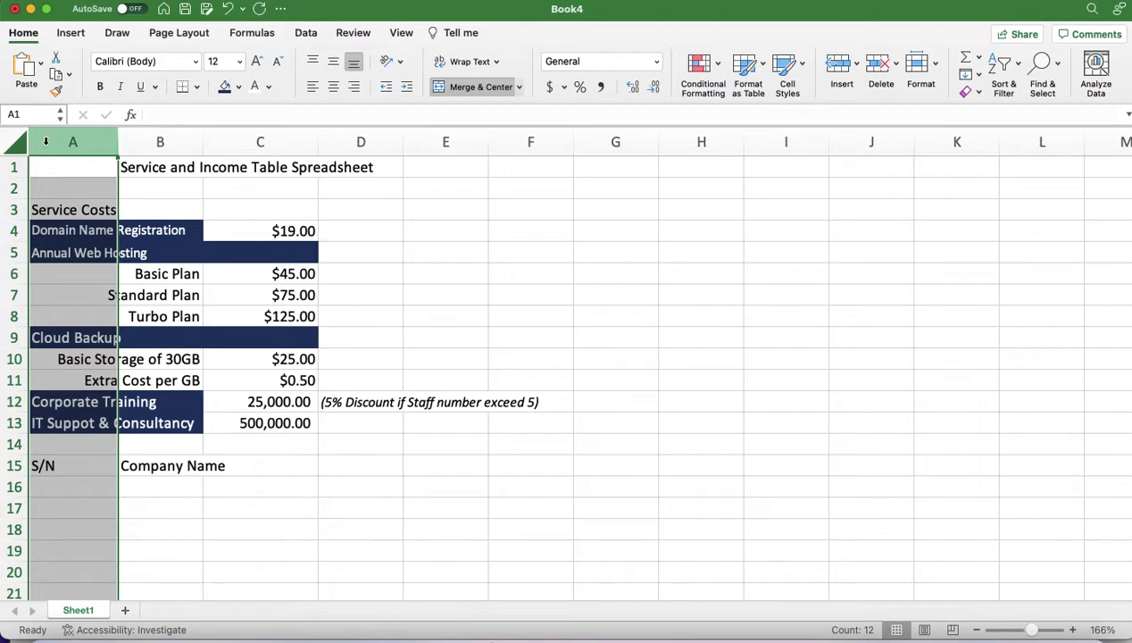
right_click(45, 141)
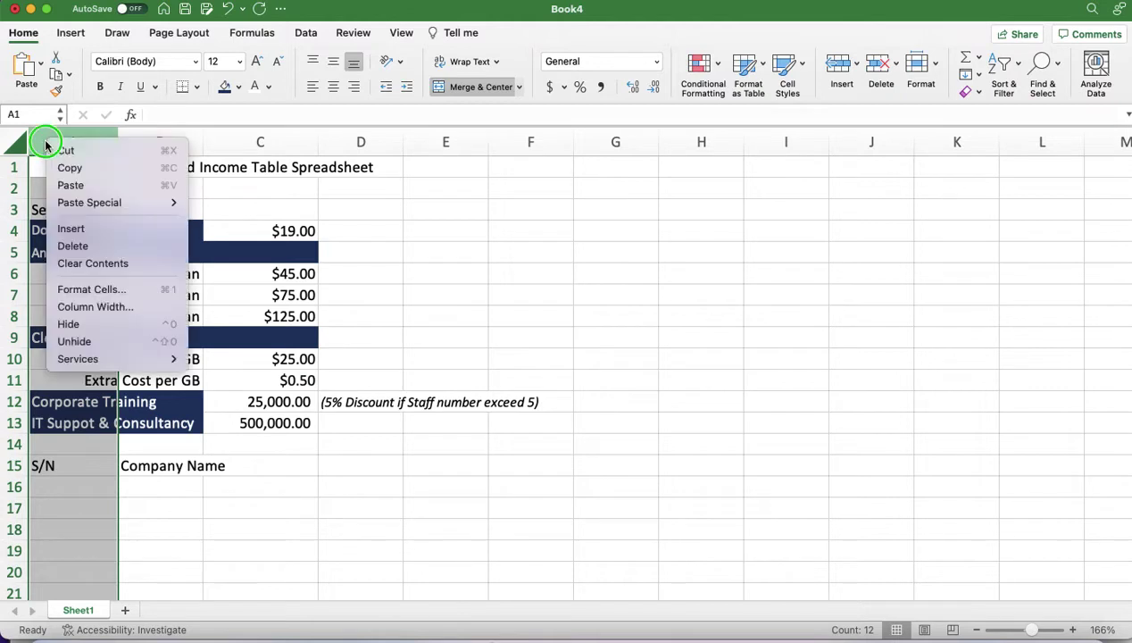
left_click(71, 230)
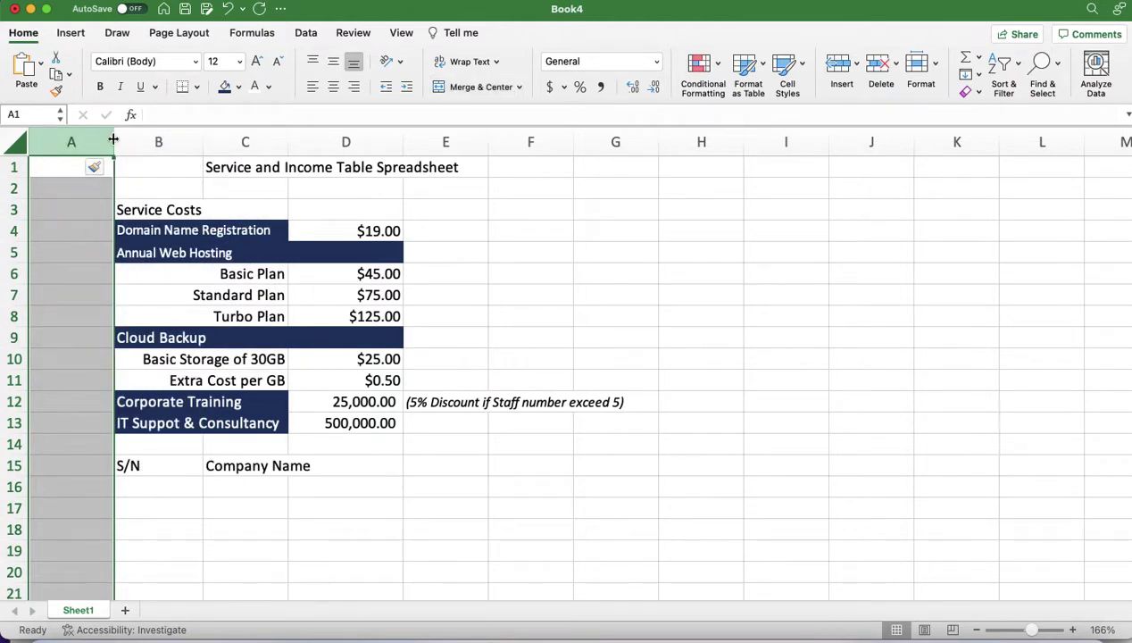
left_click_drag(113, 139, 62, 139)
left_click(75, 464)
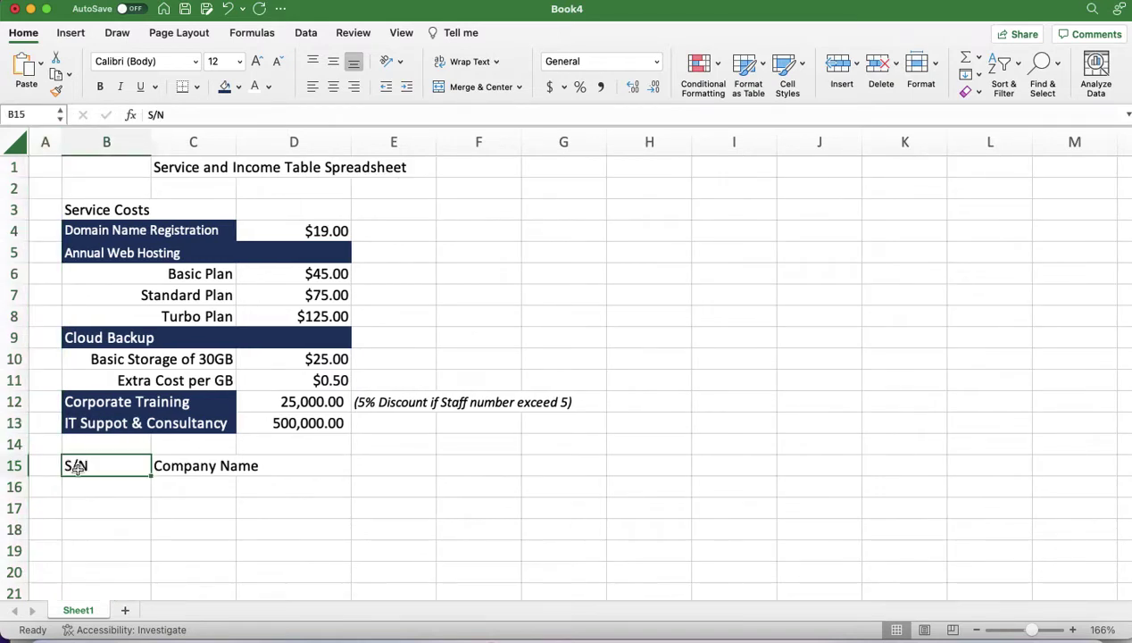
left_click_drag(61, 470, 52, 473)
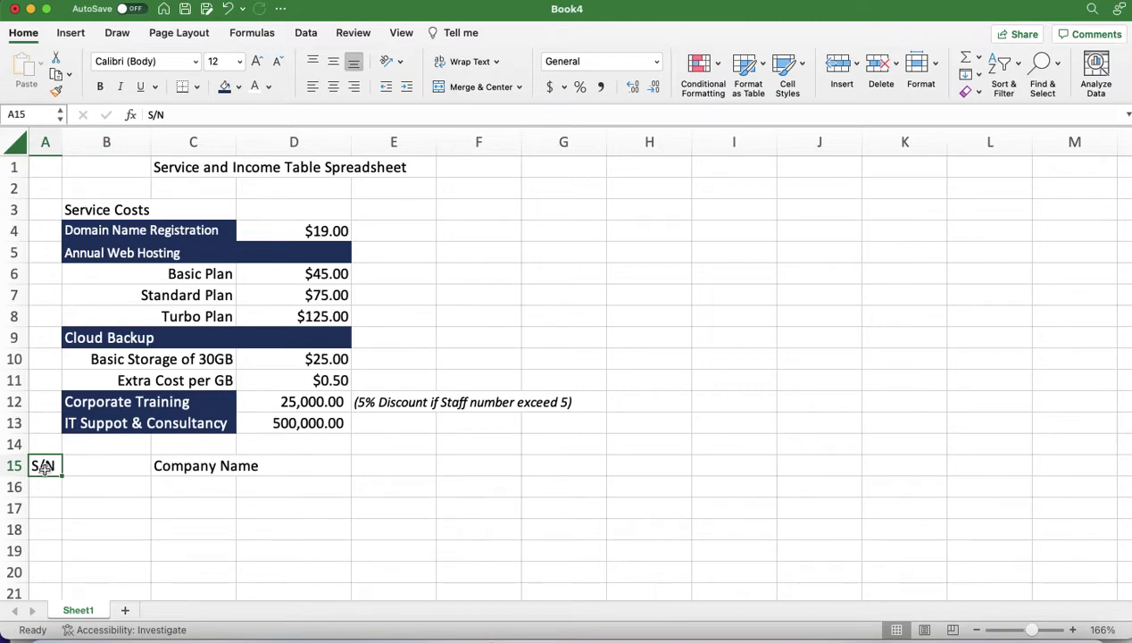
Merge cells A4:C4 and left-align the Domain Name Registration label
left_click(41, 231)
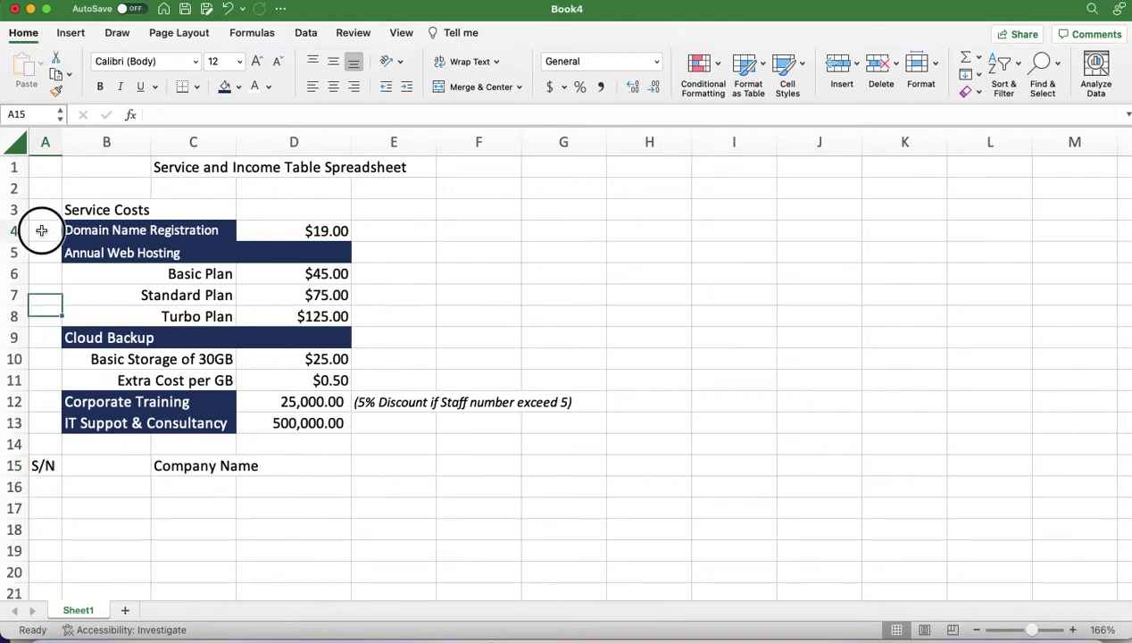
left_click_drag(41, 230, 205, 230)
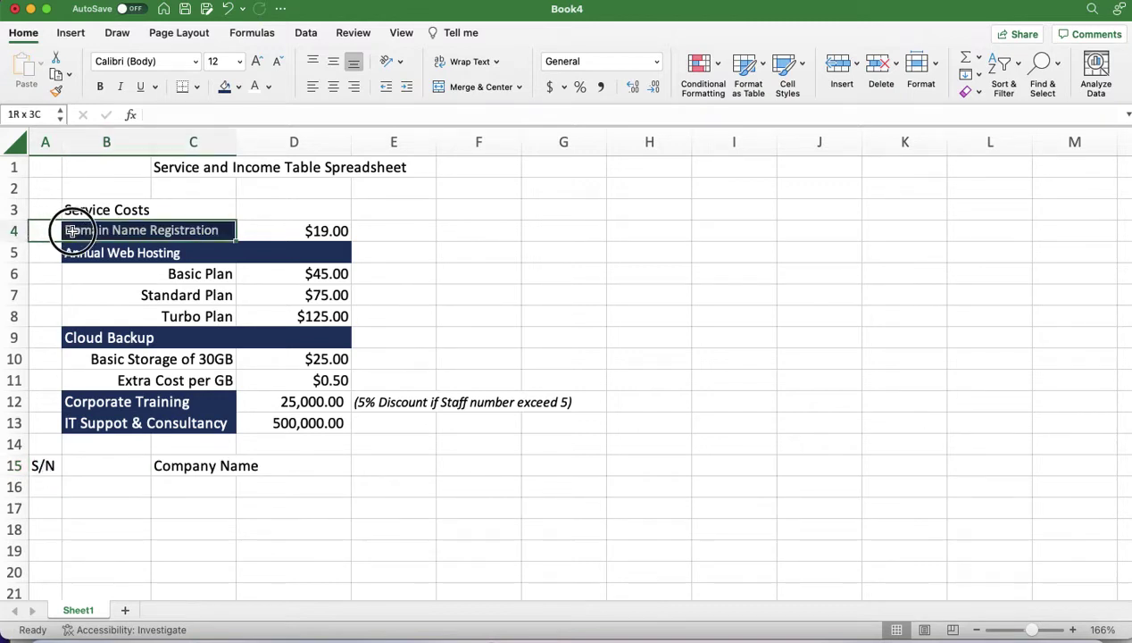
left_click(466, 86)
left_click(466, 87)
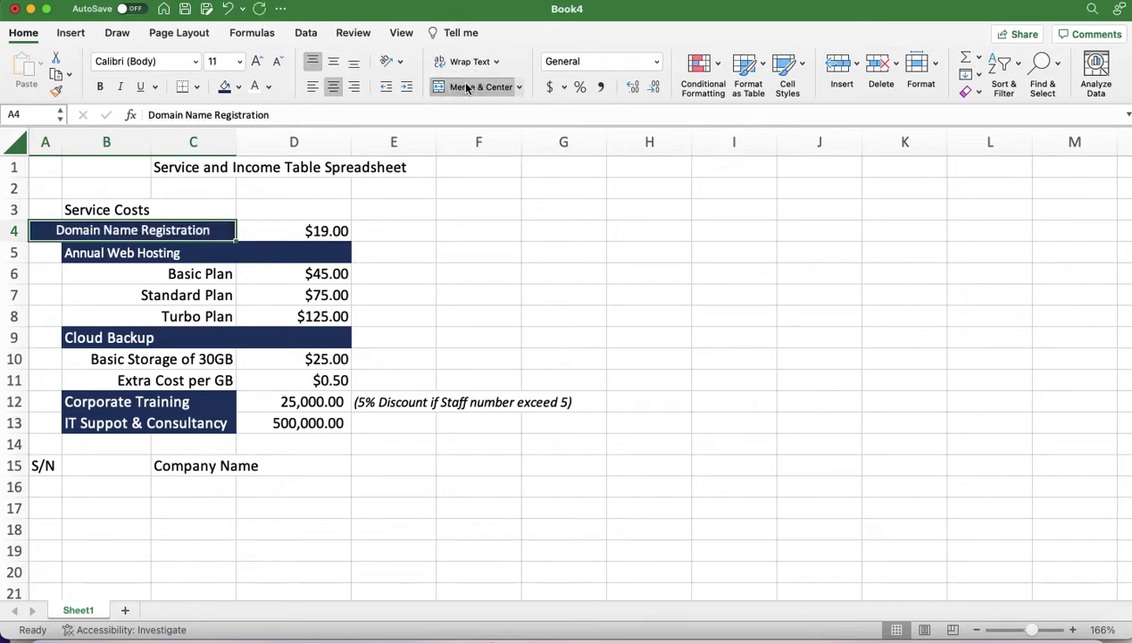
left_click(312, 87)
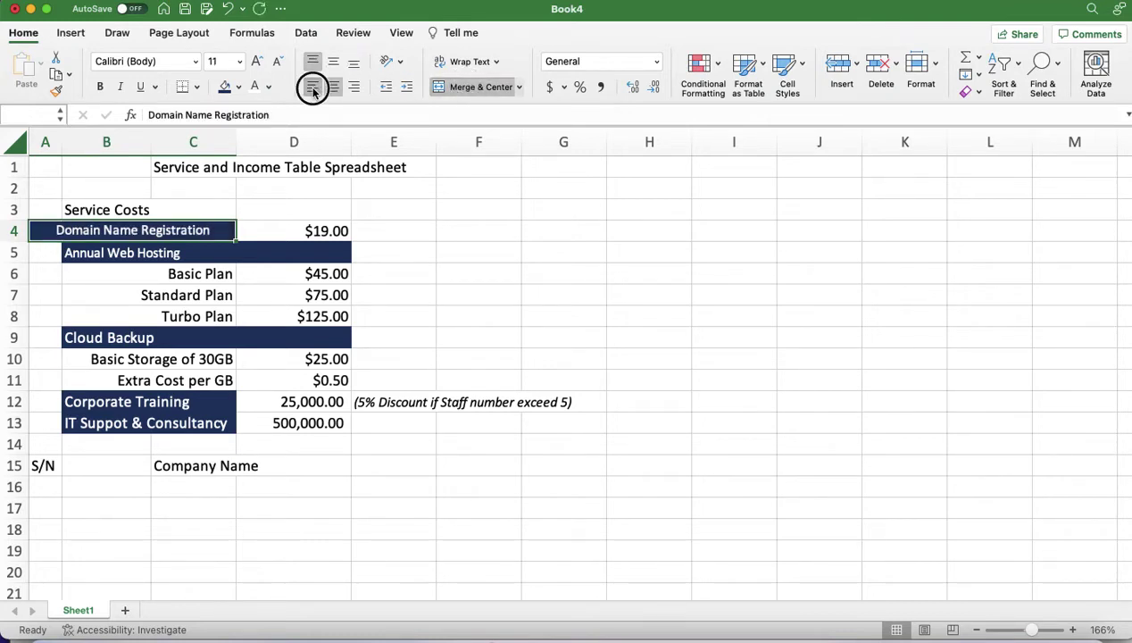
Merge A5:D5 for Annual Web Hosting and A9:D9 for Cloud Backup, left-aligning both labels
left_click_drag(40, 252, 81, 253)
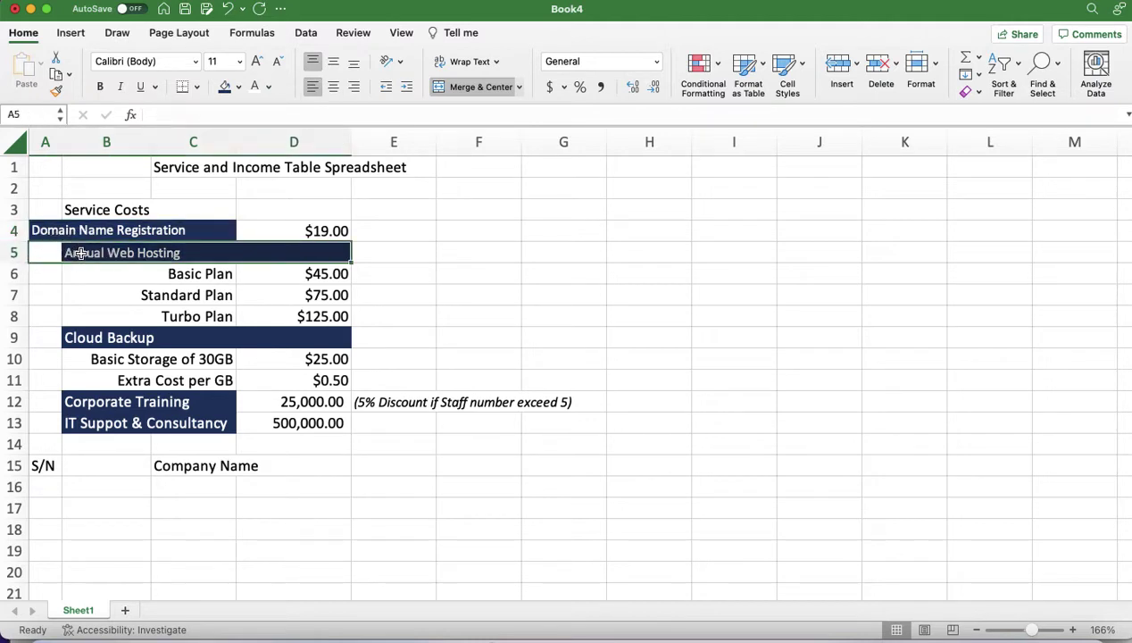
left_click(472, 87)
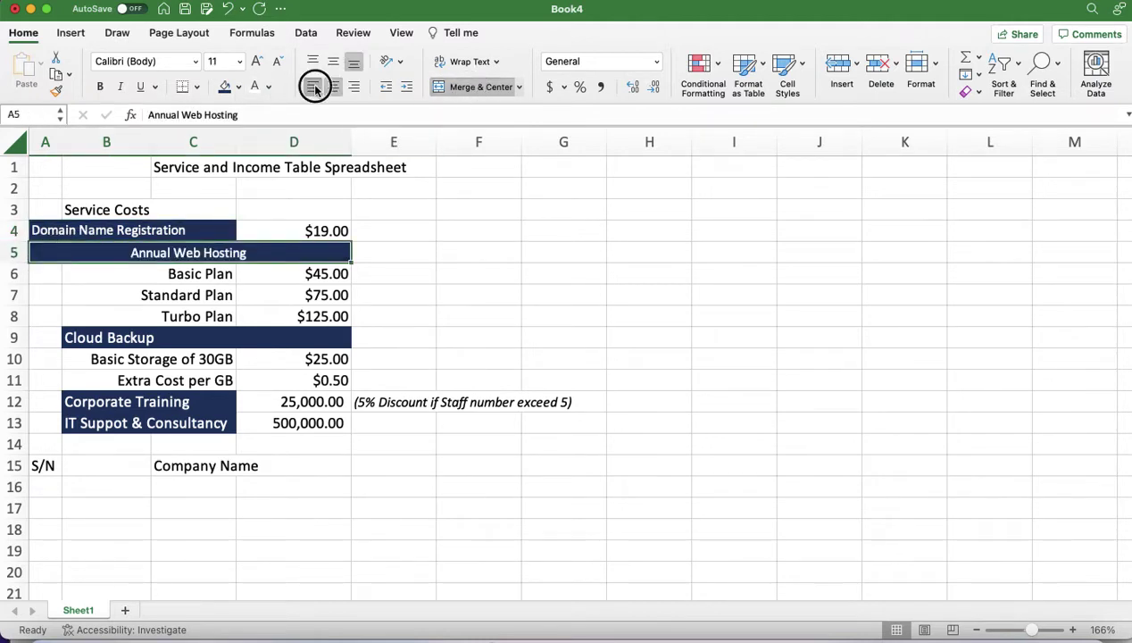
left_click(313, 87)
left_click_drag(43, 280, 134, 274)
left_click(45, 335)
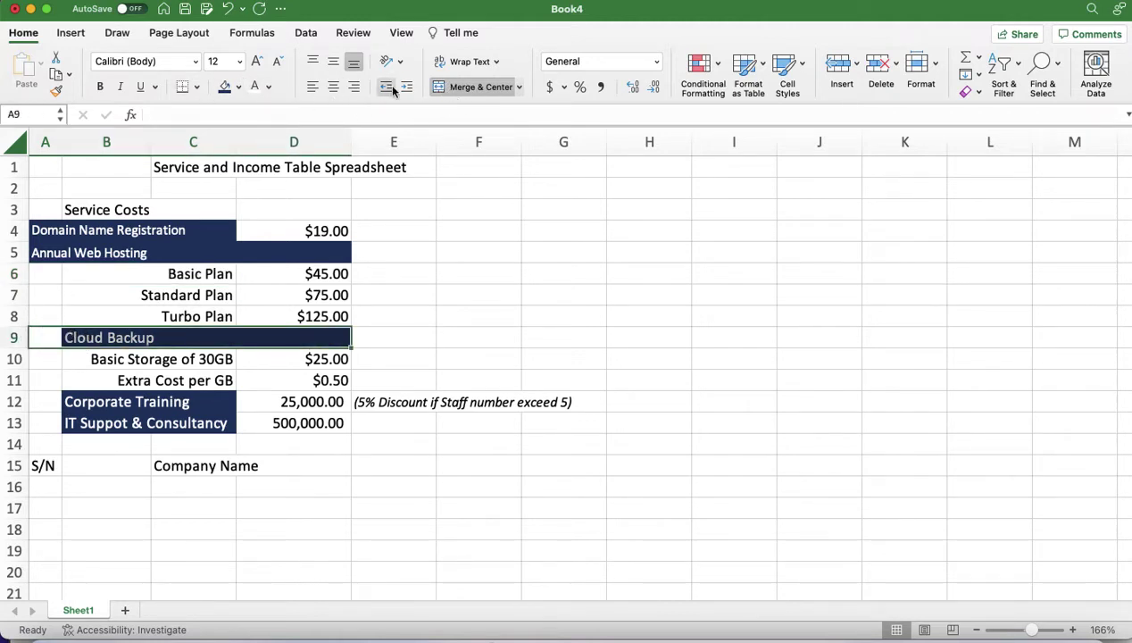
left_click(476, 87)
left_click(308, 90)
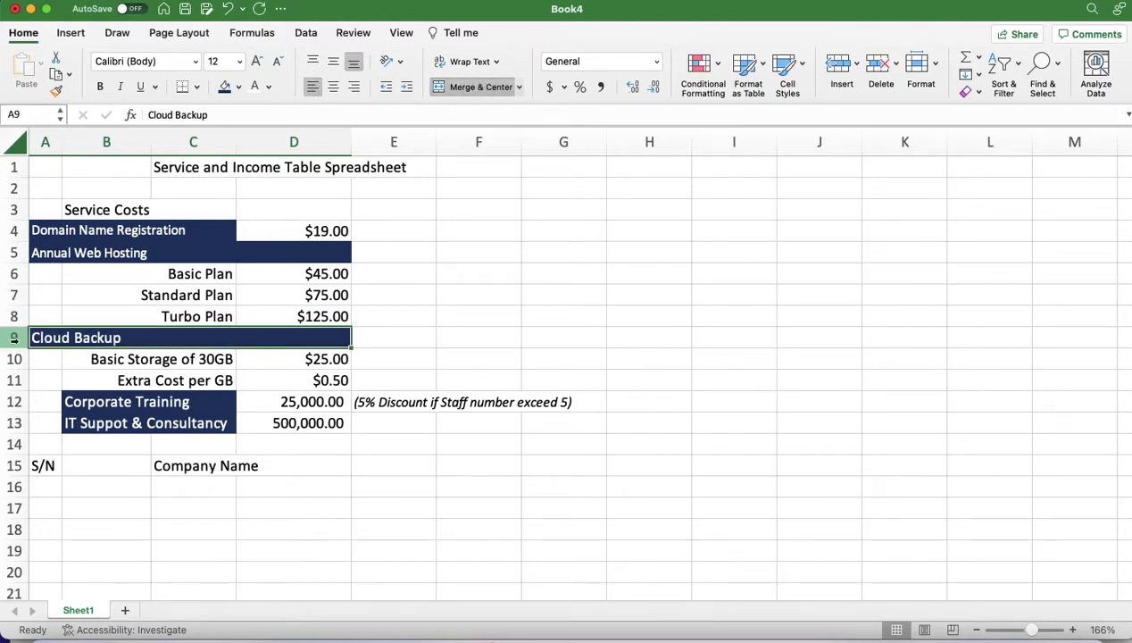
Merge A12:C12 for Corporate Training and A13:C13 for the IT consultancy label, left-aligning both
left_click(40, 402)
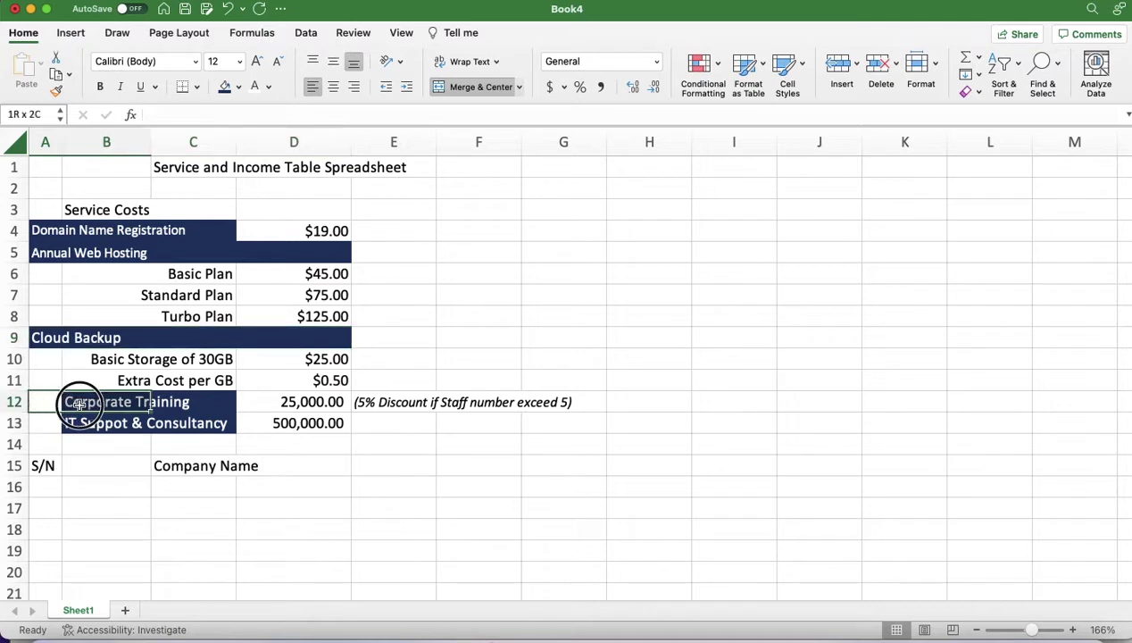
left_click_drag(46, 405, 180, 403)
left_click(454, 87)
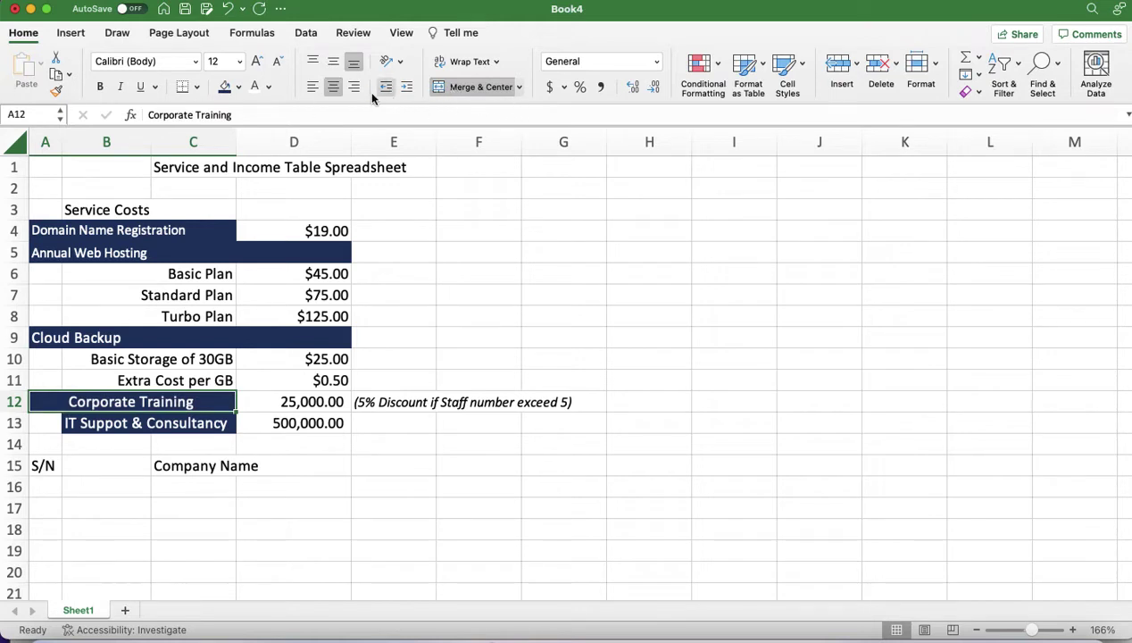
left_click(313, 86)
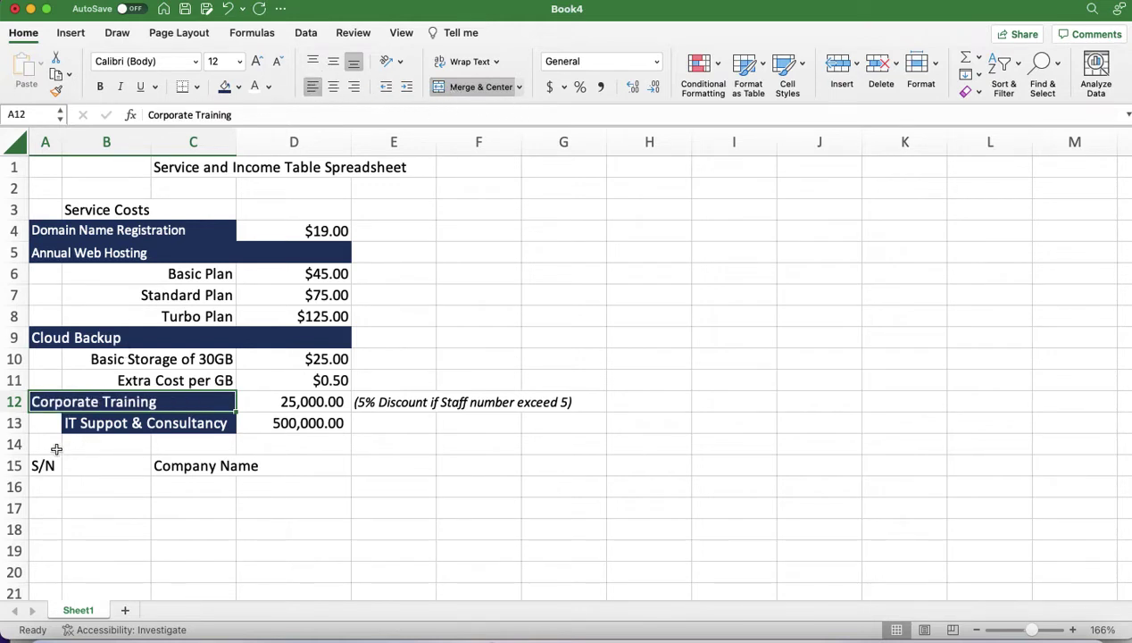
left_click_drag(40, 422, 101, 422)
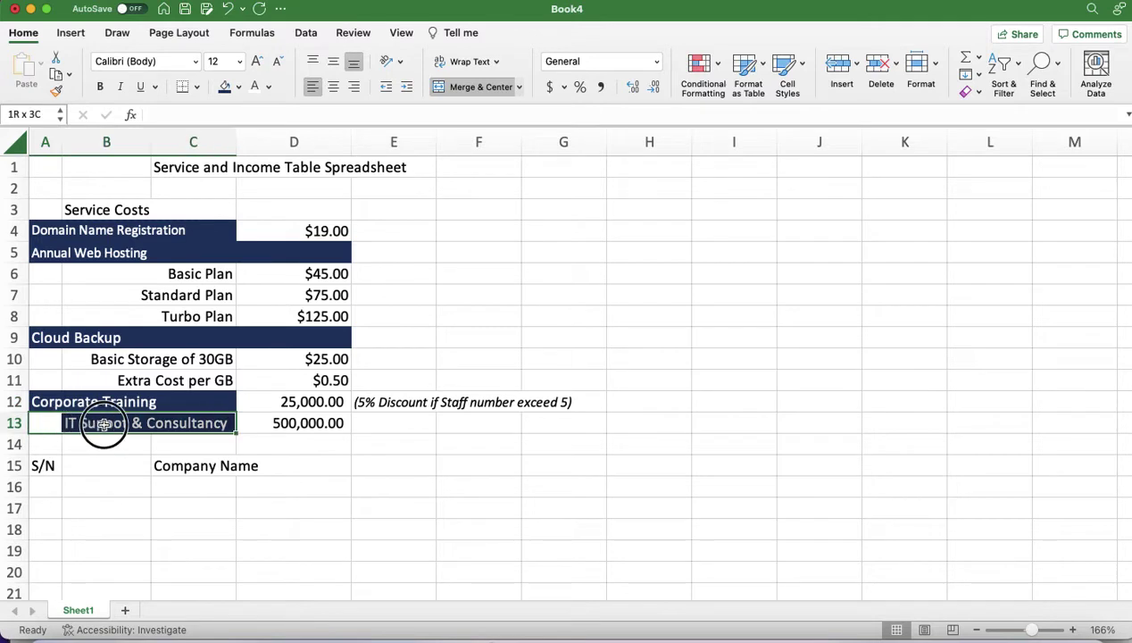
left_click(460, 87)
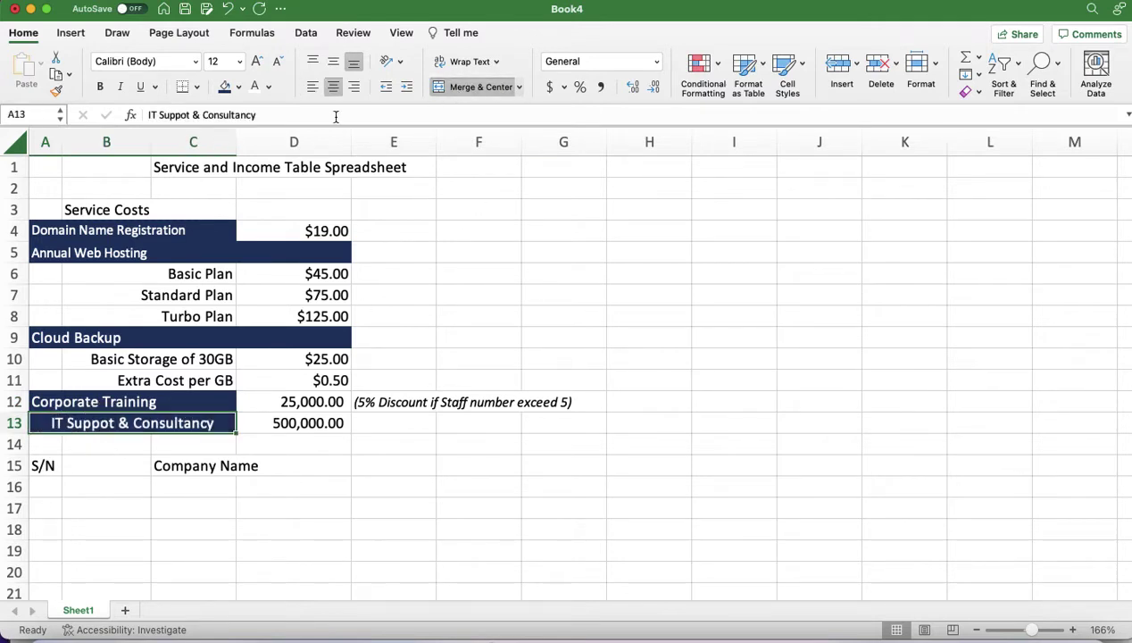
left_click(311, 86)
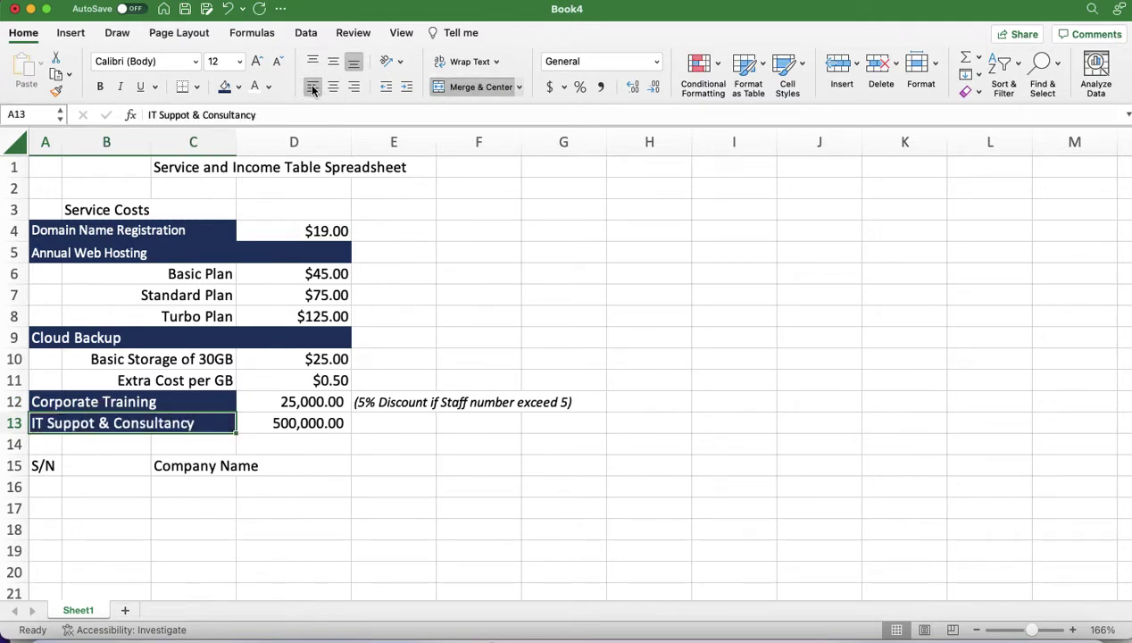
Move the "Company Name" header from C15 to B15 and widen column B to fit it
left_click(43, 465)
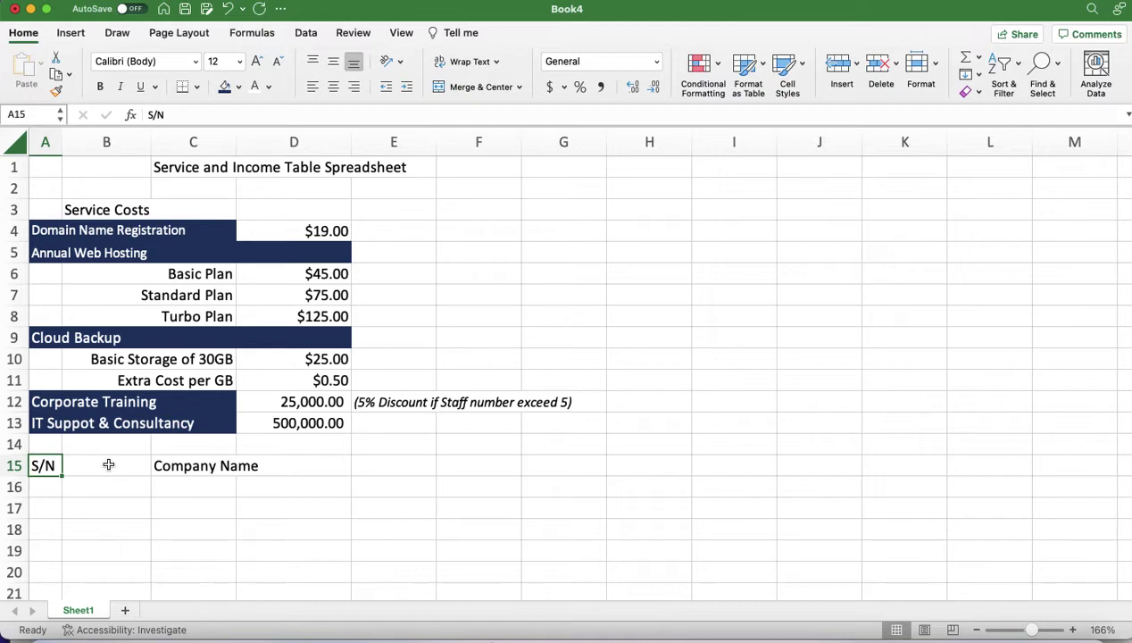
left_click(108, 464)
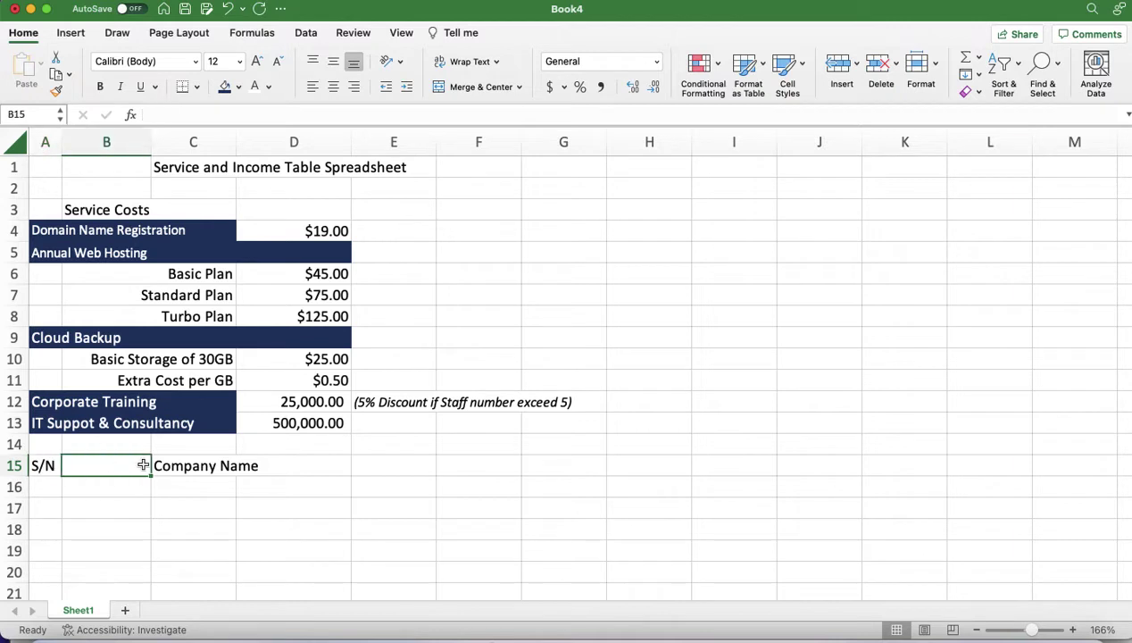
left_click(191, 471)
left_click_drag(193, 477, 98, 471)
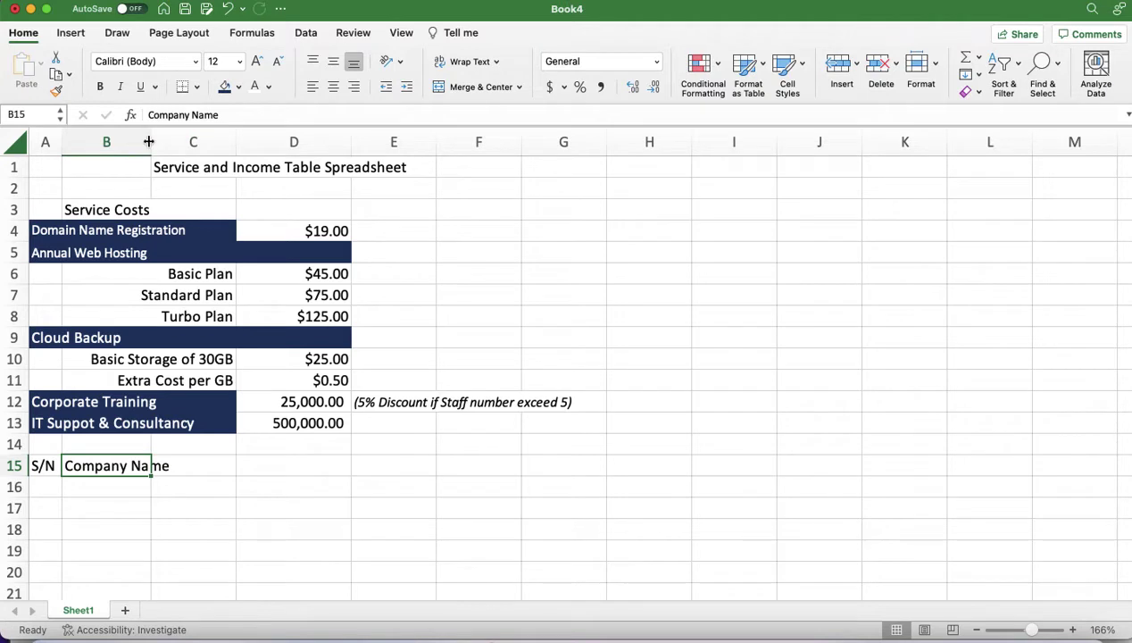
left_click_drag(151, 142, 194, 140)
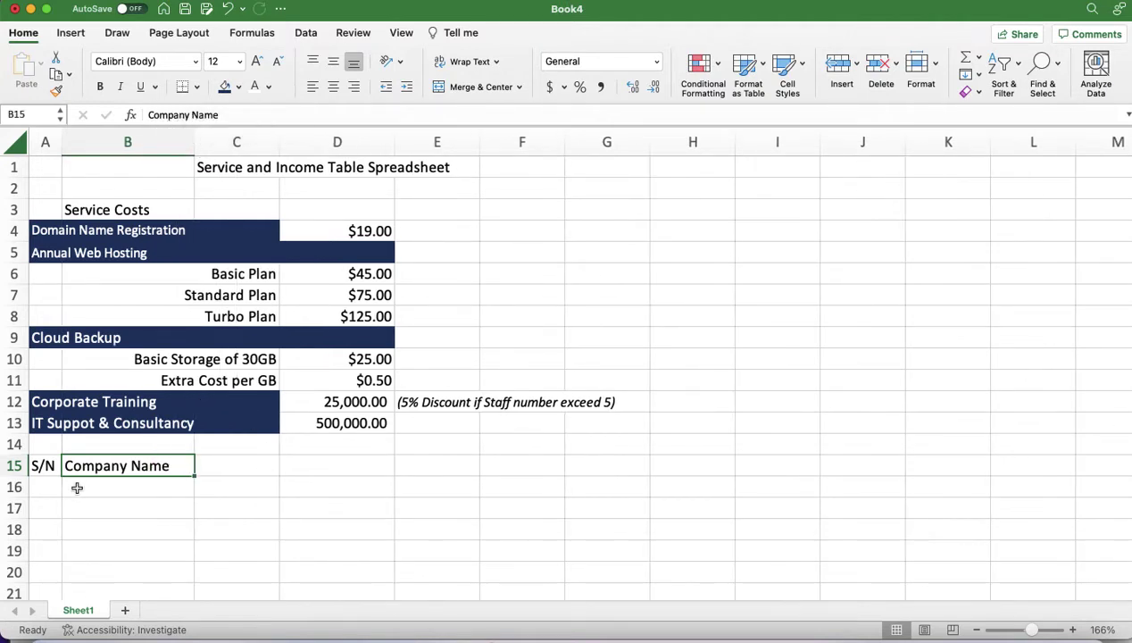
Enter 1 as the first serial number in cell A16 under the S/N header
scroll(77, 487, "down", 4)
left_click(39, 395)
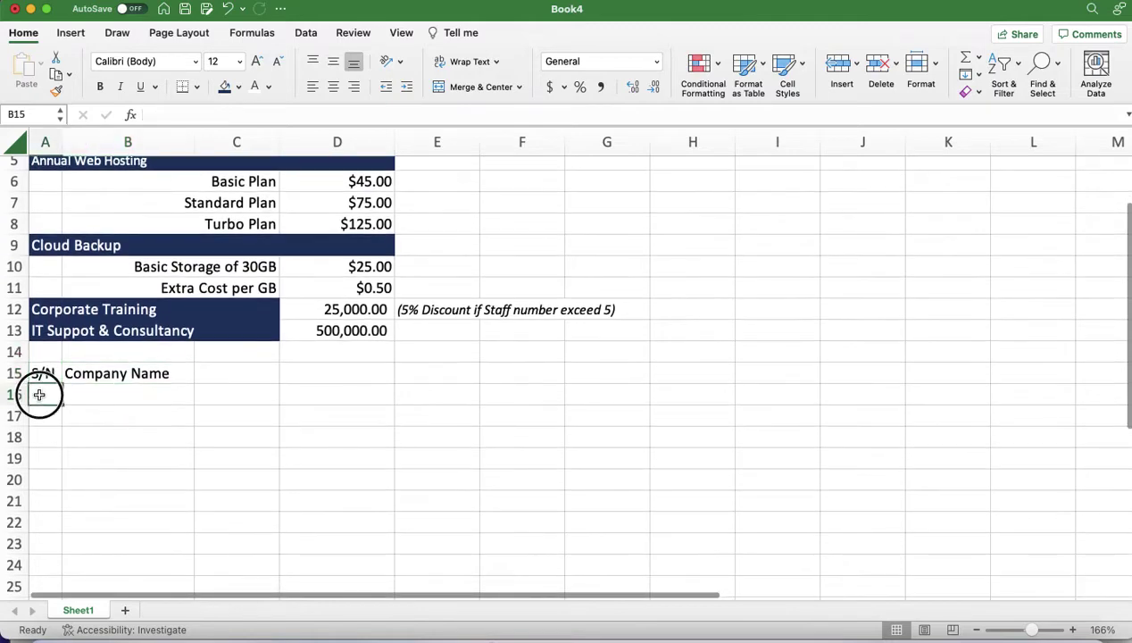
type("1")
key("Return")
Enter 2 in cell A17 and fill the number series down to 15 in cell A30
type("2")
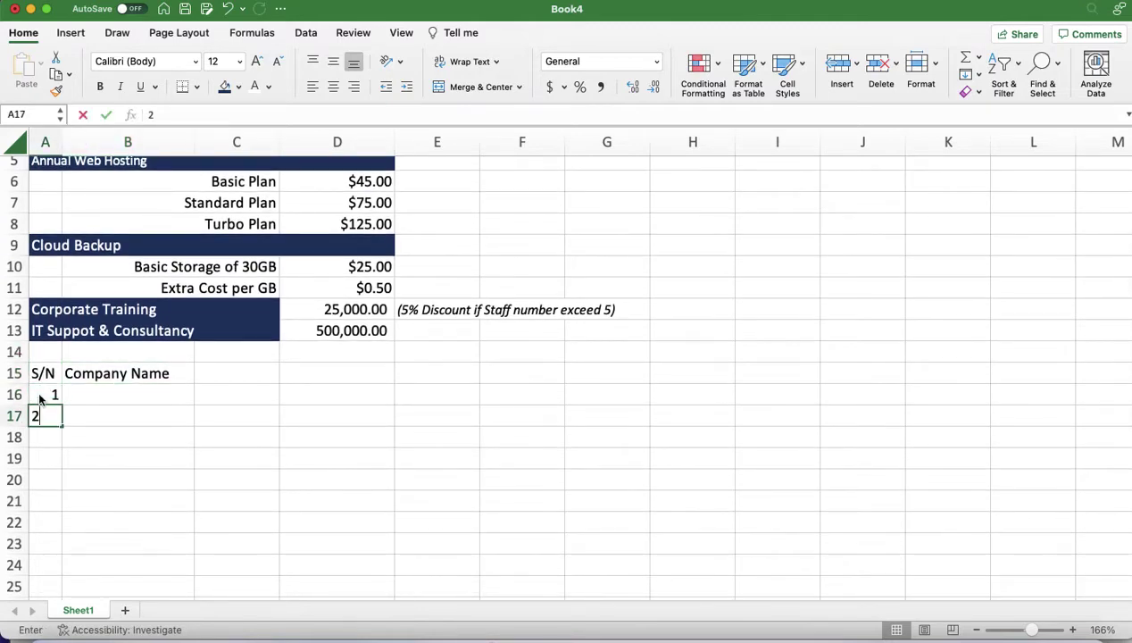
key("Return")
left_click_drag(51, 393, 51, 417)
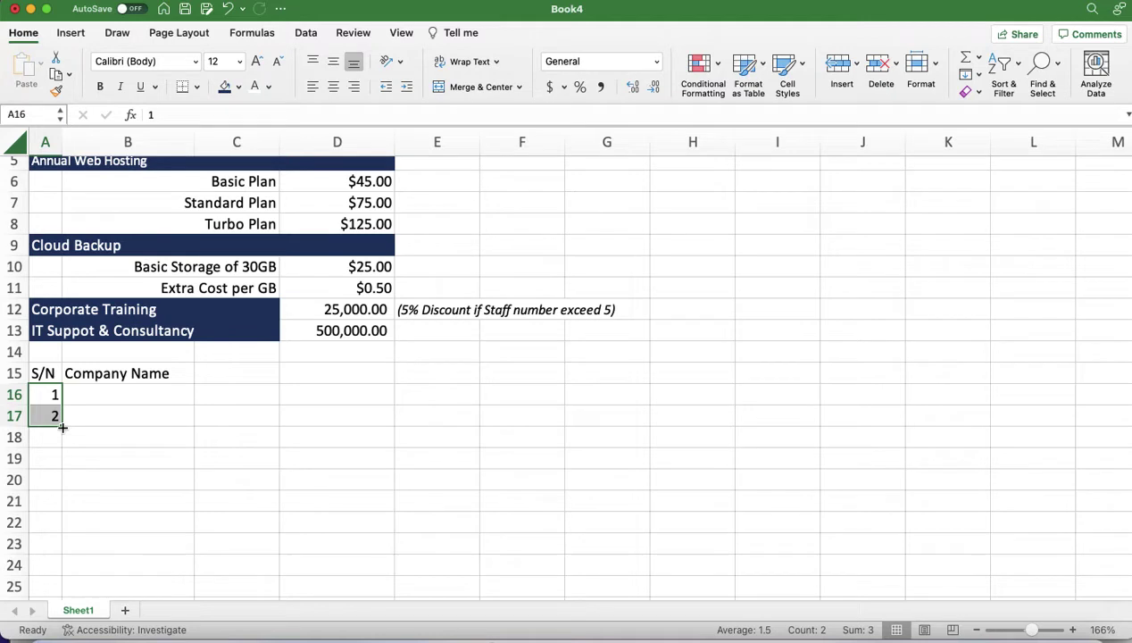
left_click_drag(63, 428, 53, 533)
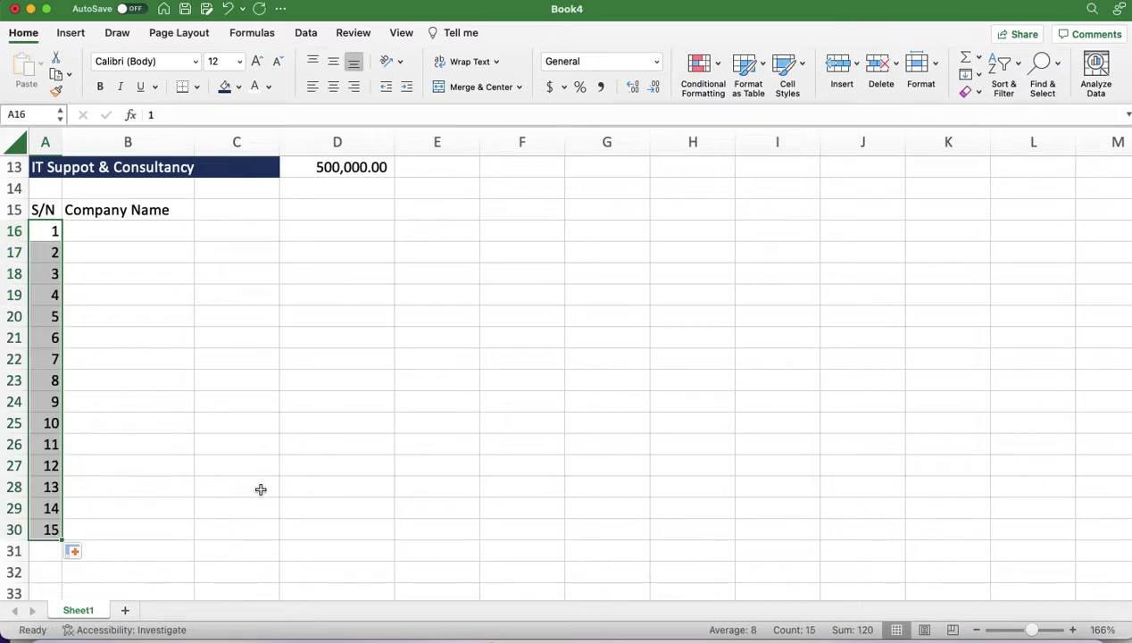
Clear the serial numbers in A17:A30, keeping only the first one in A16
left_click(49, 233)
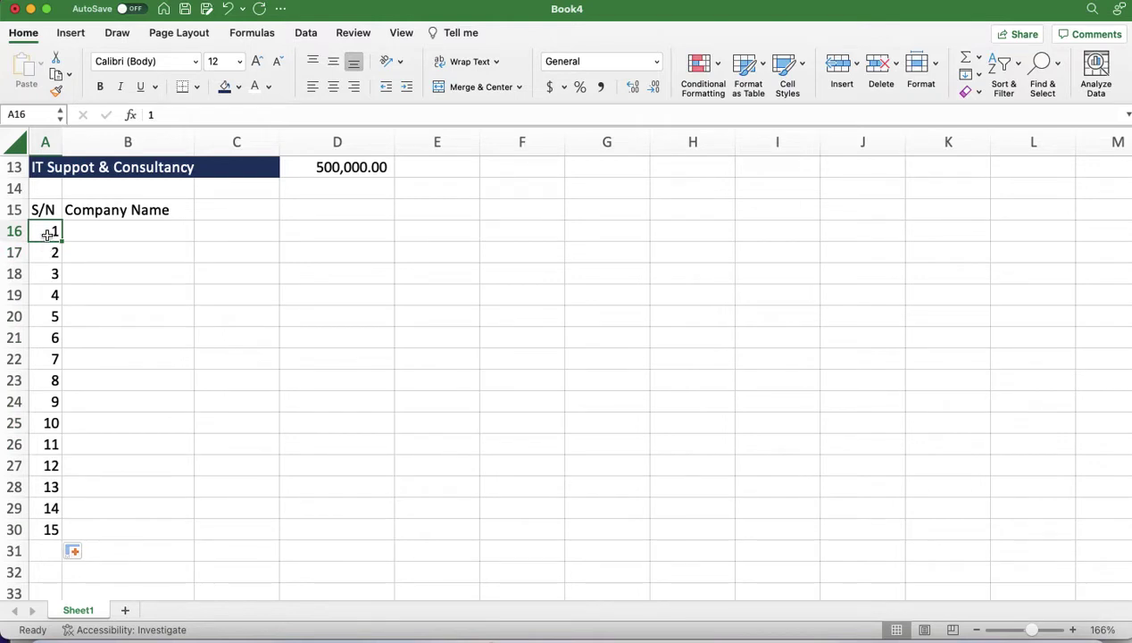
left_click(51, 252)
left_click_drag(50, 252, 13, 529)
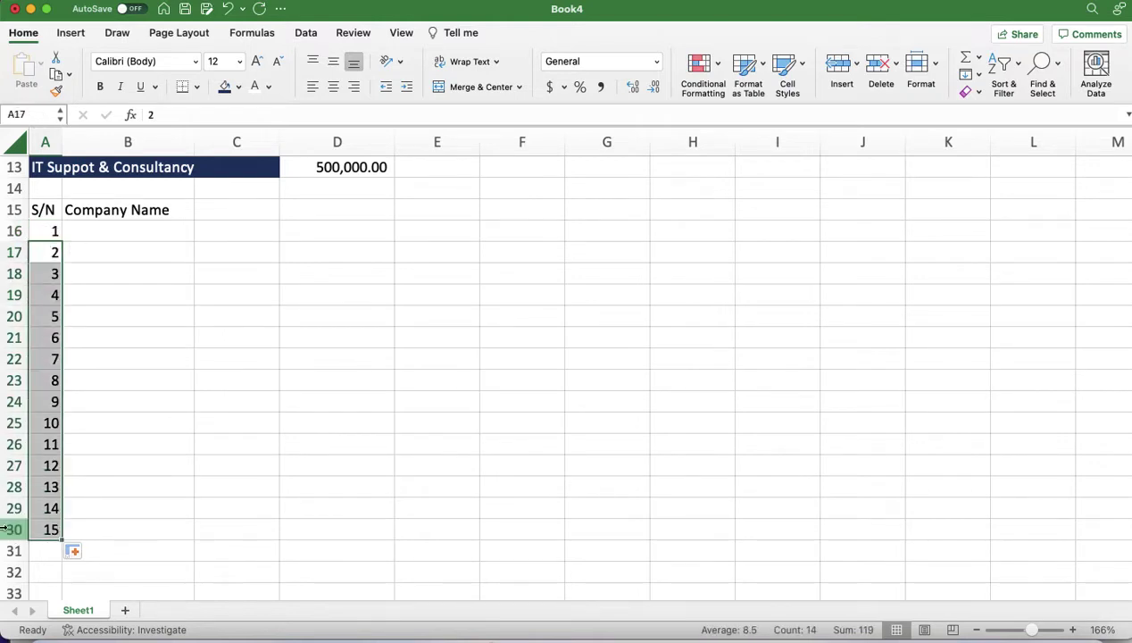
key("Delete")
Enter the formula =A16+1 in cell A17 to generate the second serial number
left_click(49, 251)
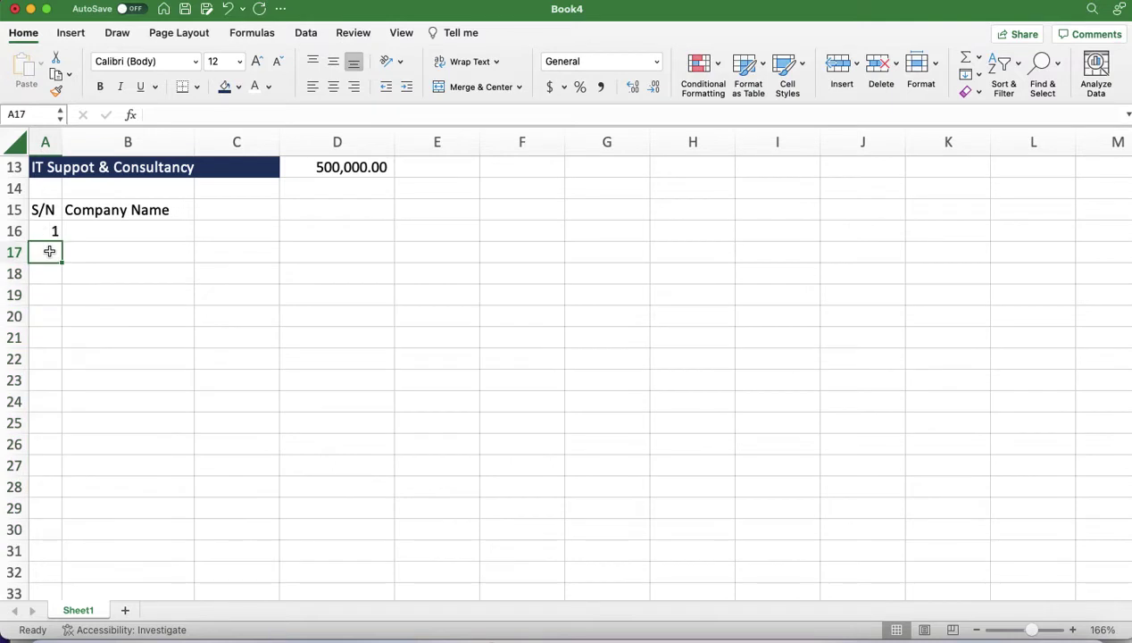
type("=")
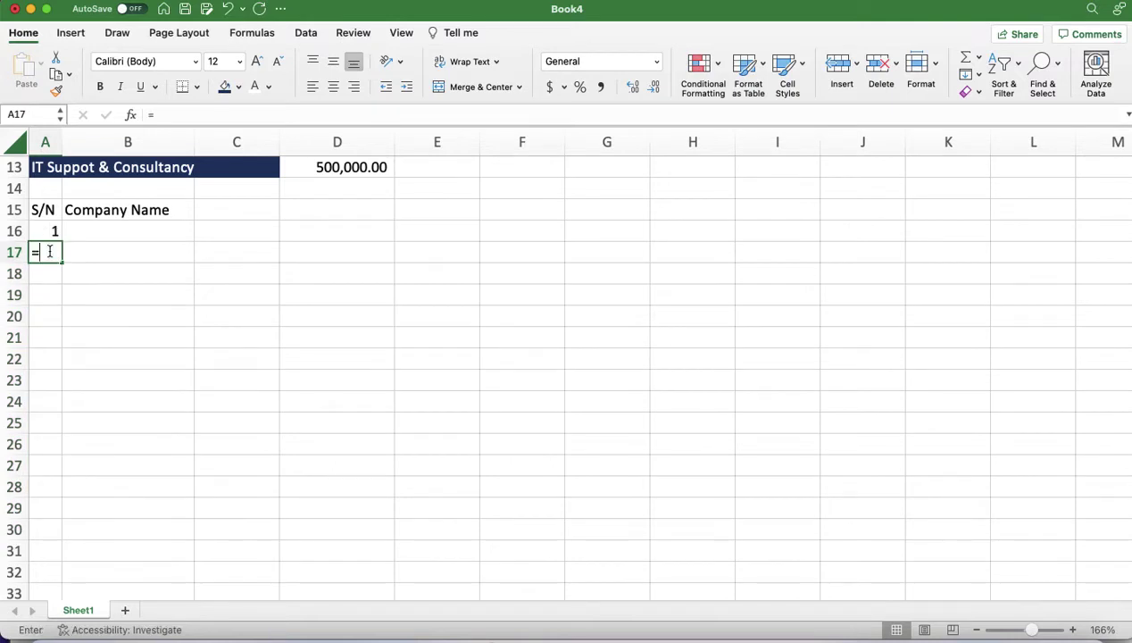
left_click(51, 230)
type("+1")
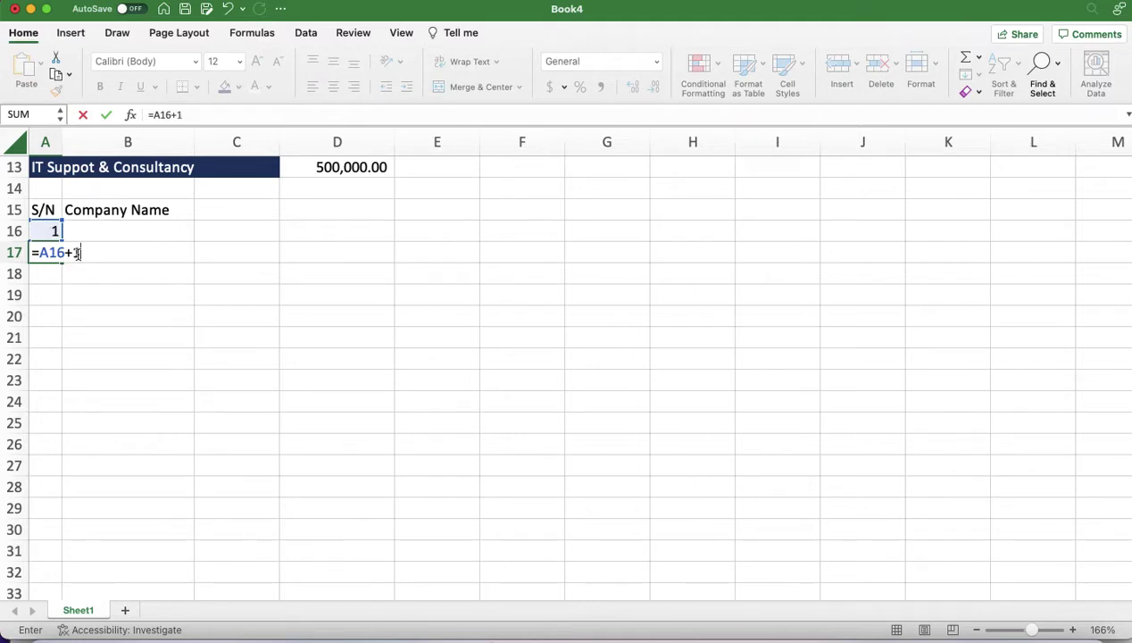
key("Return")
Copy the serial number formula from cell A17 and paste it down through cells A18:A32
left_click(55, 255)
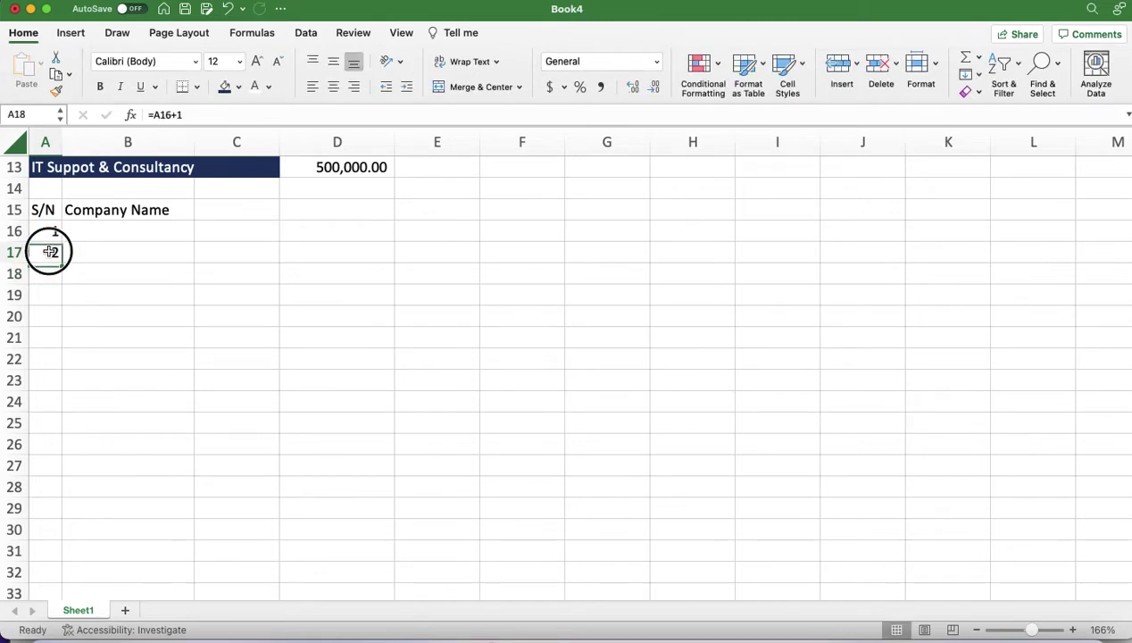
key("super+c")
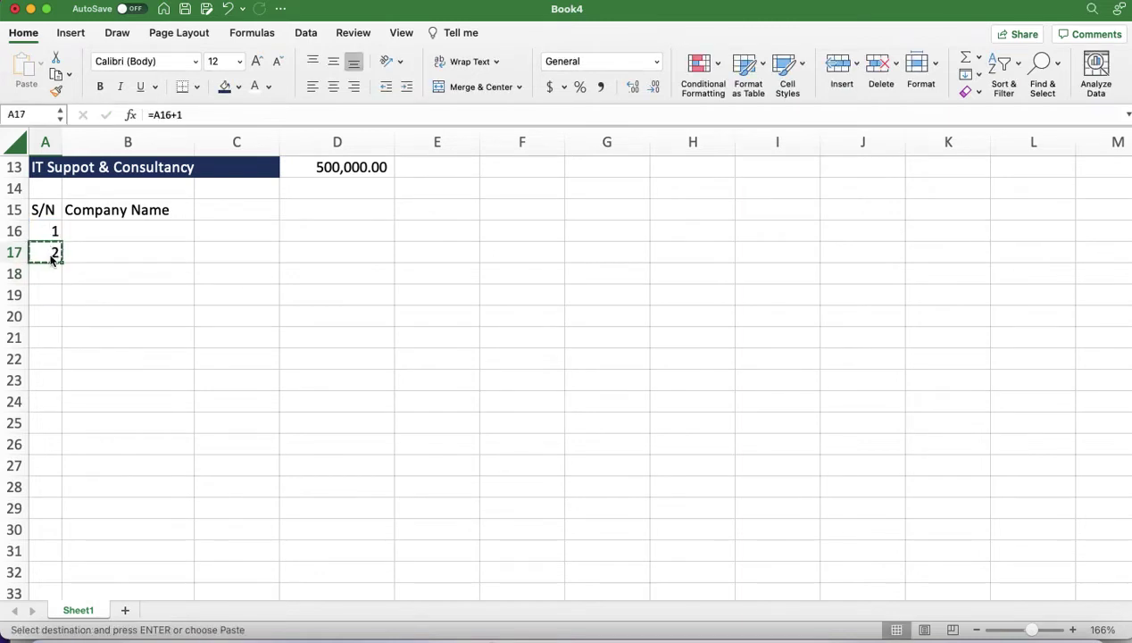
left_click_drag(52, 273, 27, 562)
key("super+v")
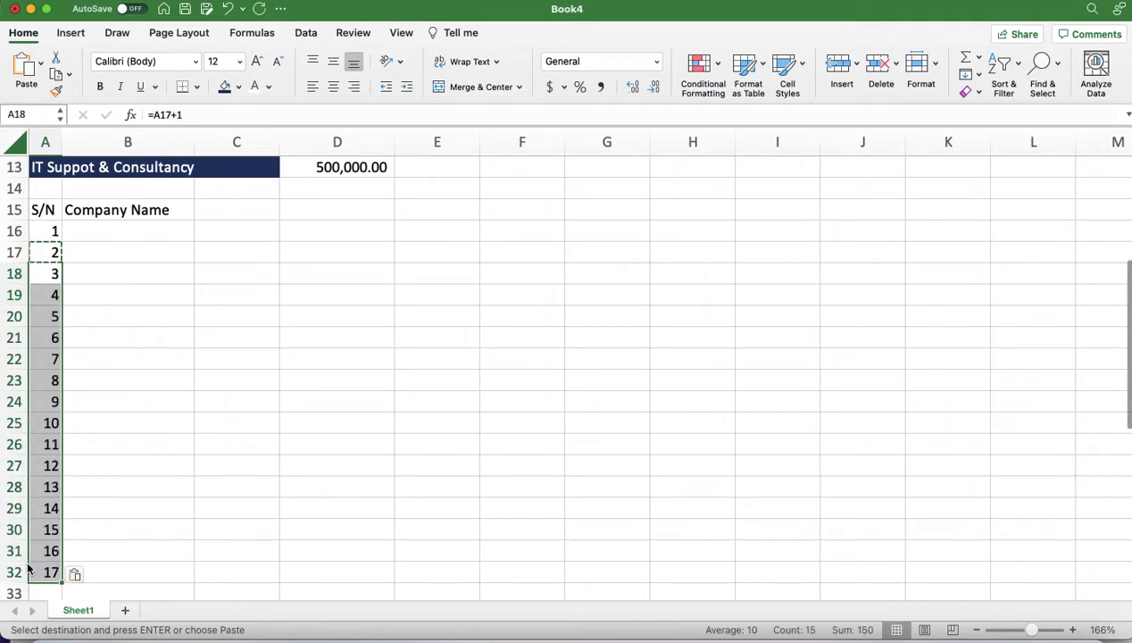
Clear the two surplus serial numbers in cells A31:A32, ending the series at 15
left_click(138, 547)
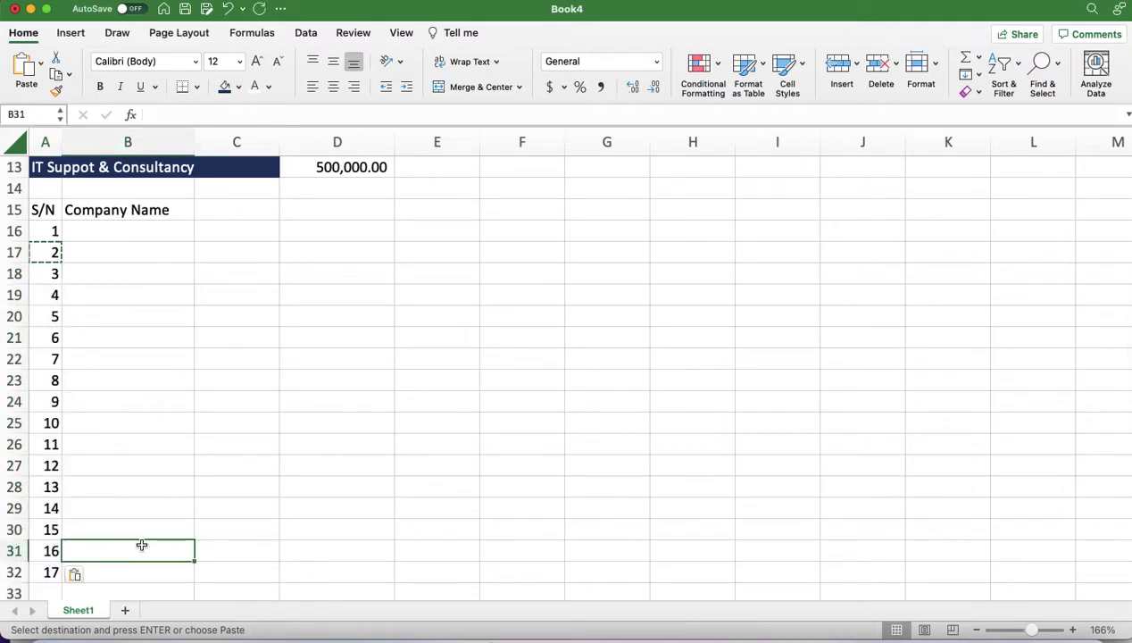
left_click(49, 551)
left_click_drag(49, 550, 49, 573)
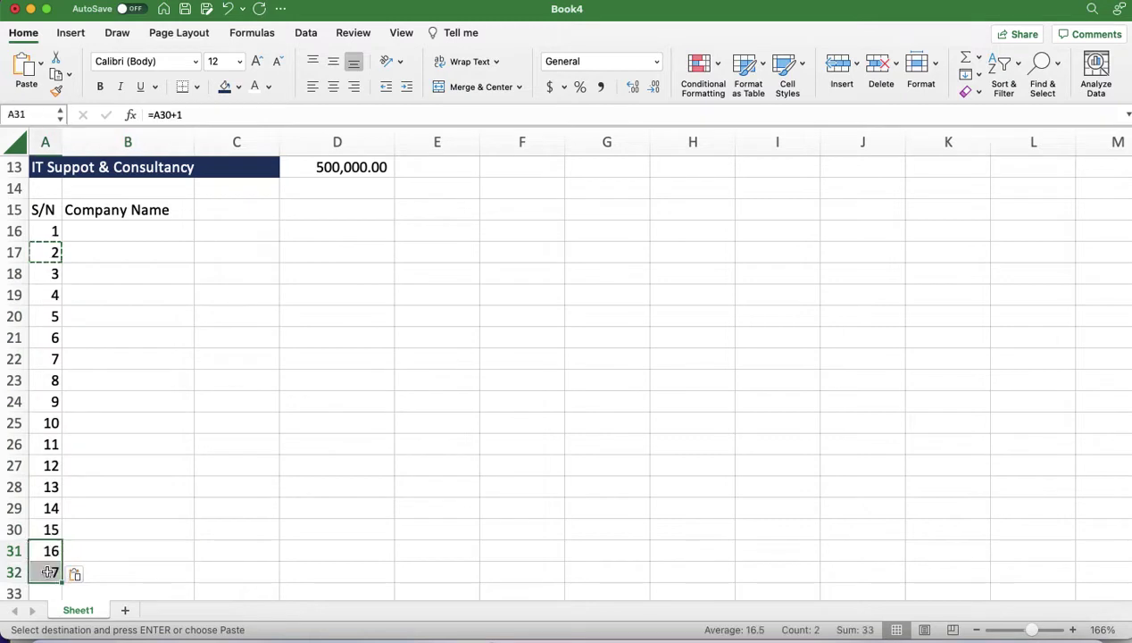
key("Delete")
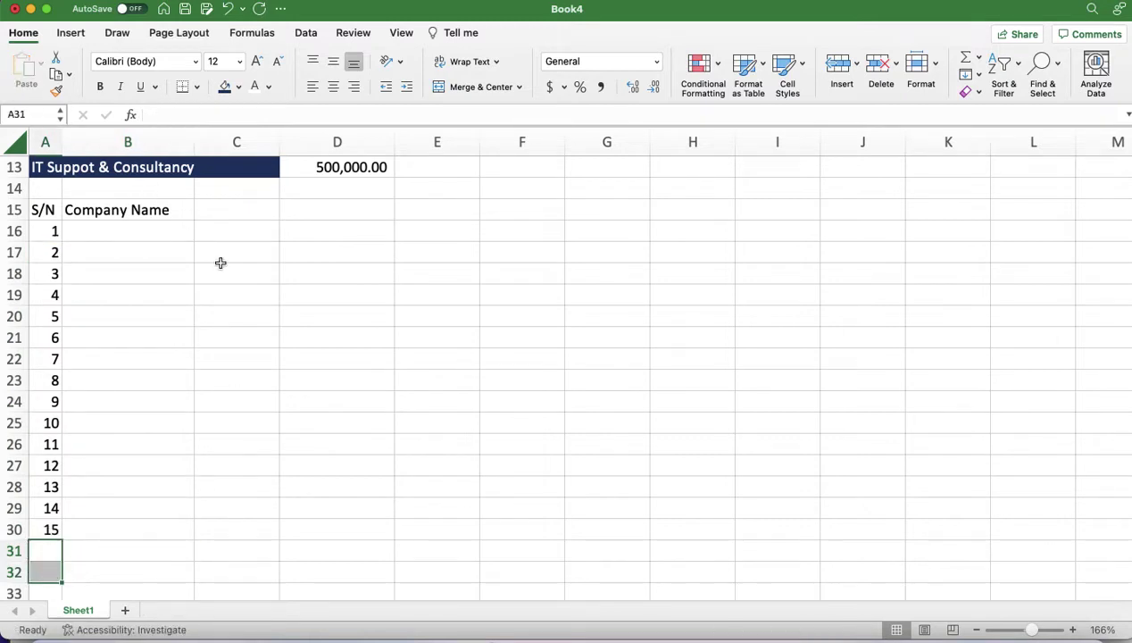
Enter the header DNR ($) in cell C15, next to the Company Name header
left_click(223, 213)
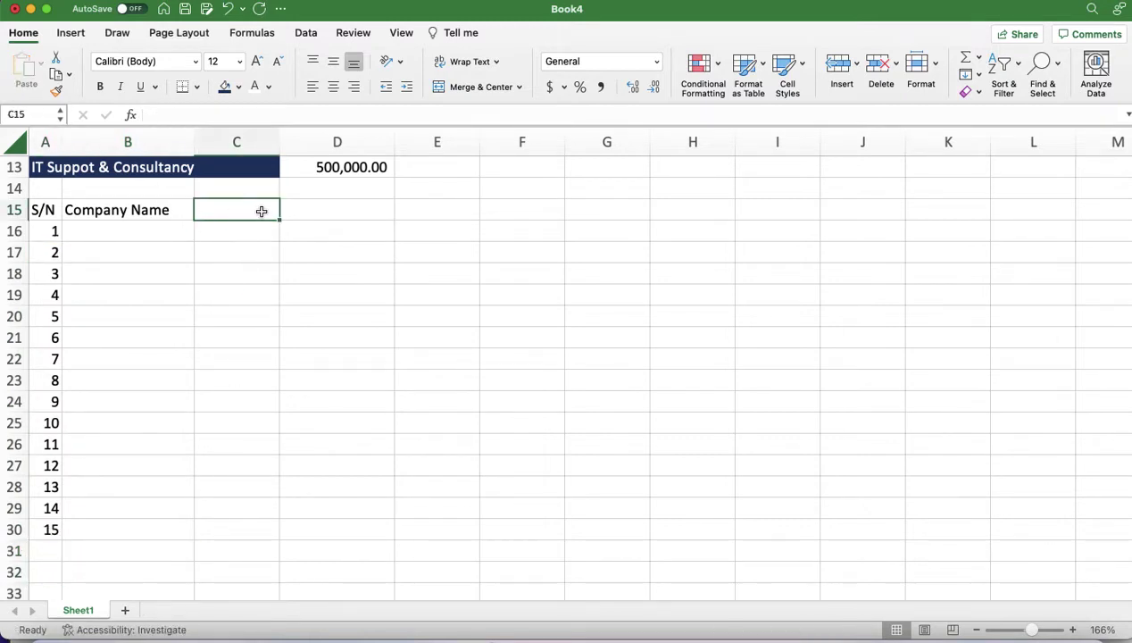
scroll(262, 211, "up", 6)
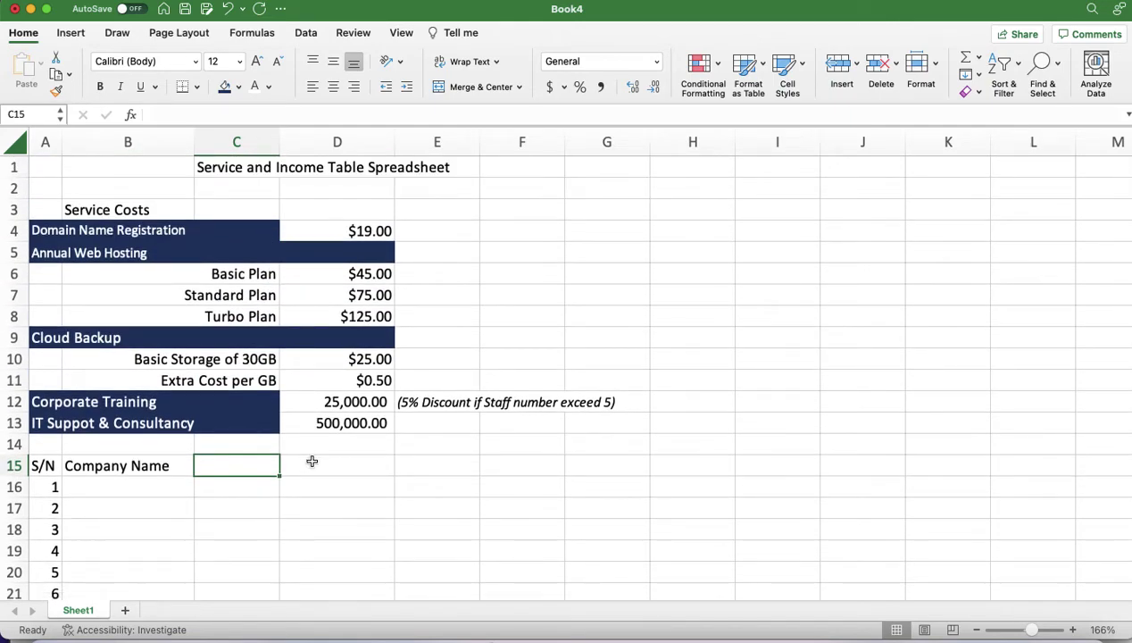
type("DNR")
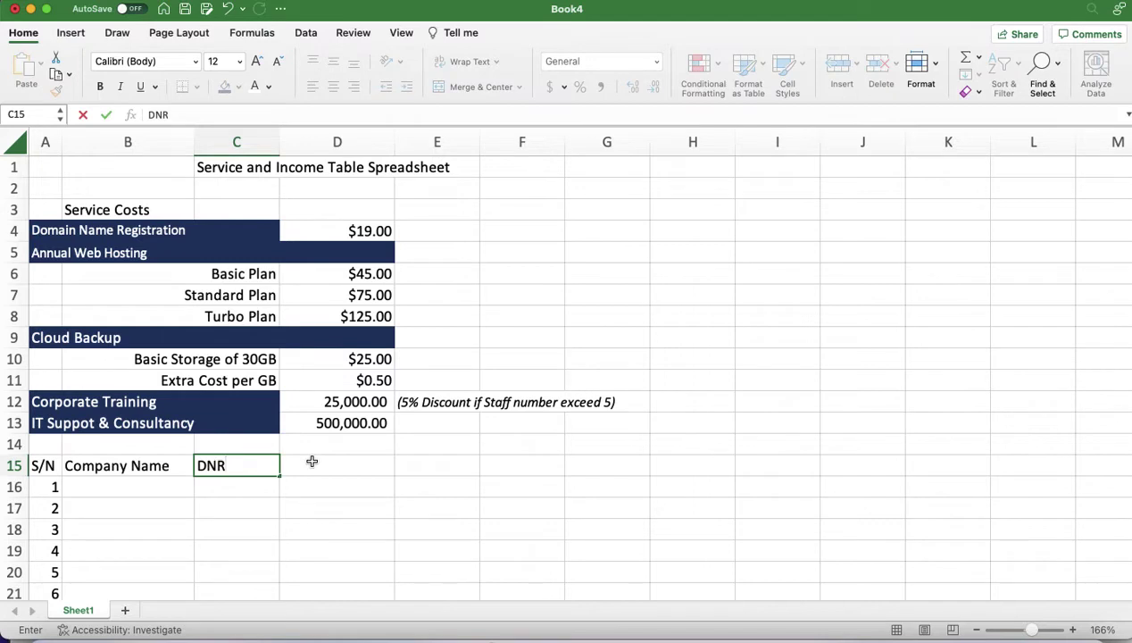
type(" ($)")
Try the header DNR (N) in cell D15 and clear it again
left_click(336, 465)
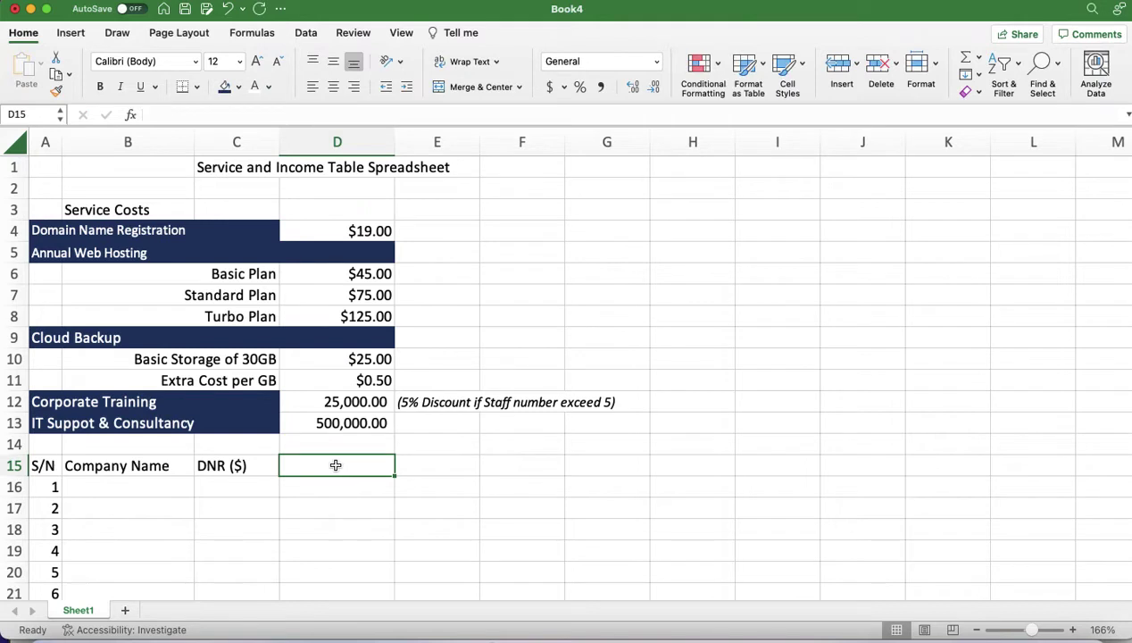
type("DNR (")
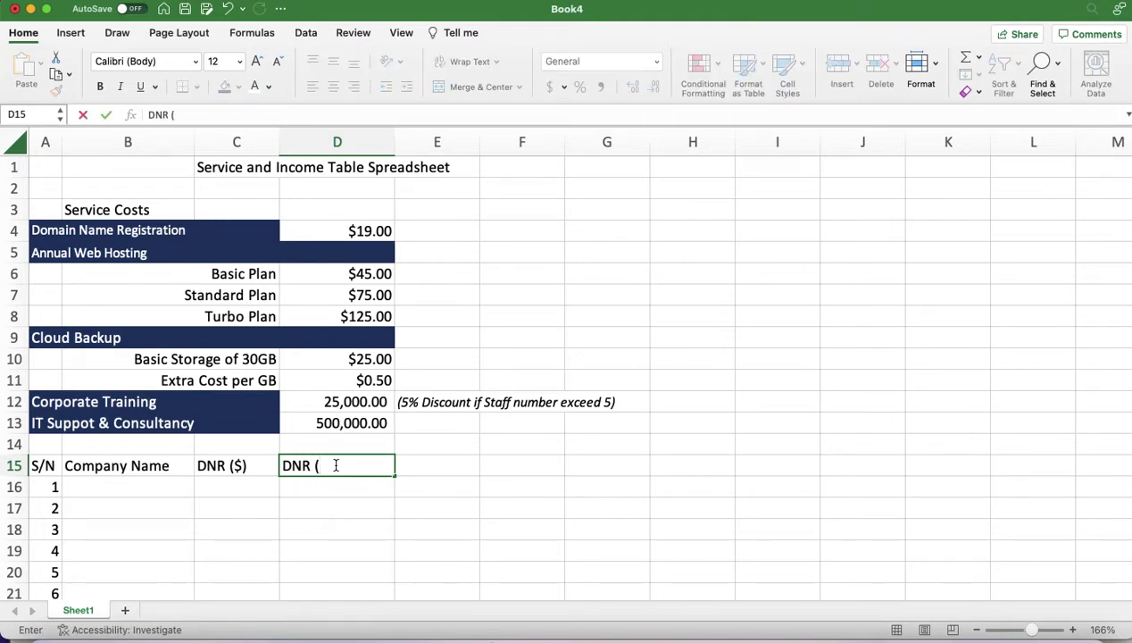
type("N")
left_click_drag(348, 465, 282, 465)
left_click(300, 493)
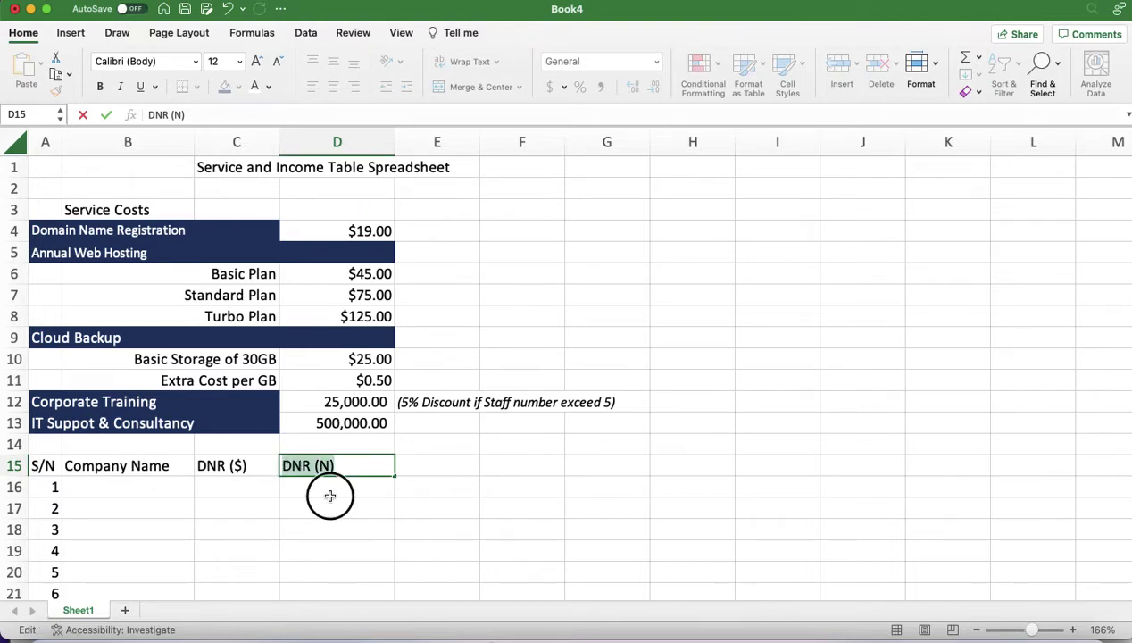
left_click(308, 465)
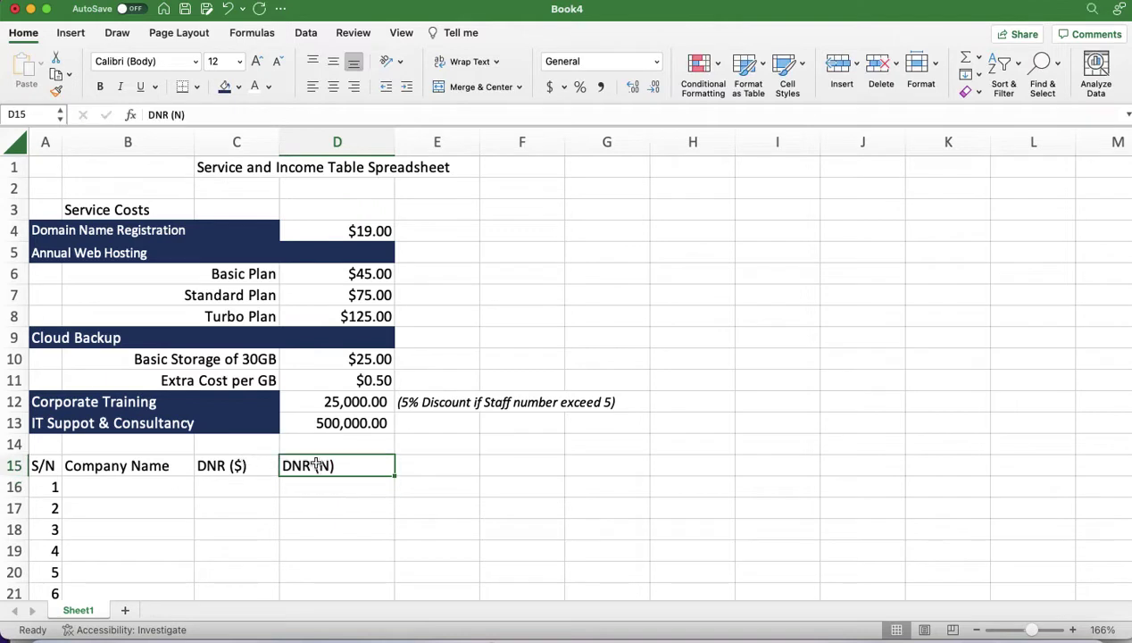
key("Delete")
Change the header in cell C15 to DNR (=N=)
double_click(236, 466)
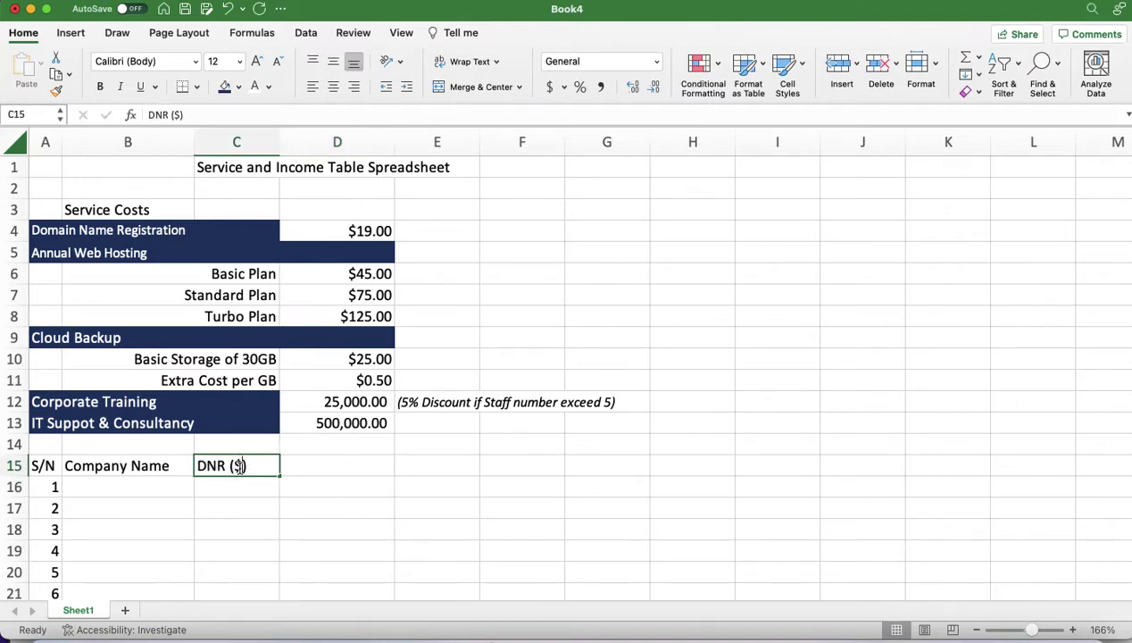
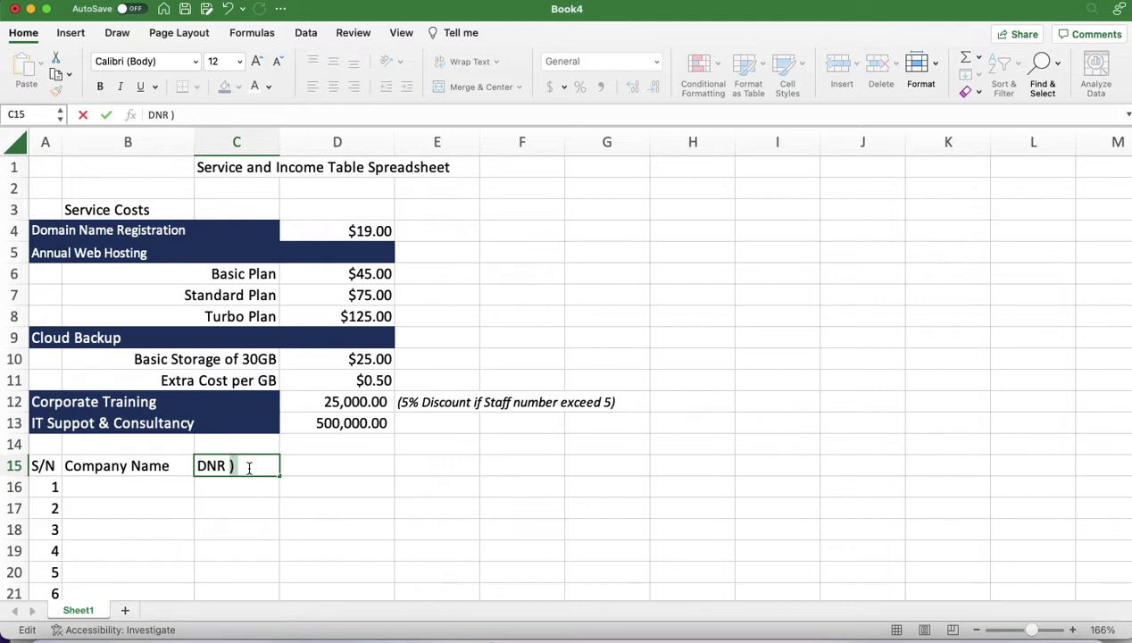
left_click(340, 466)
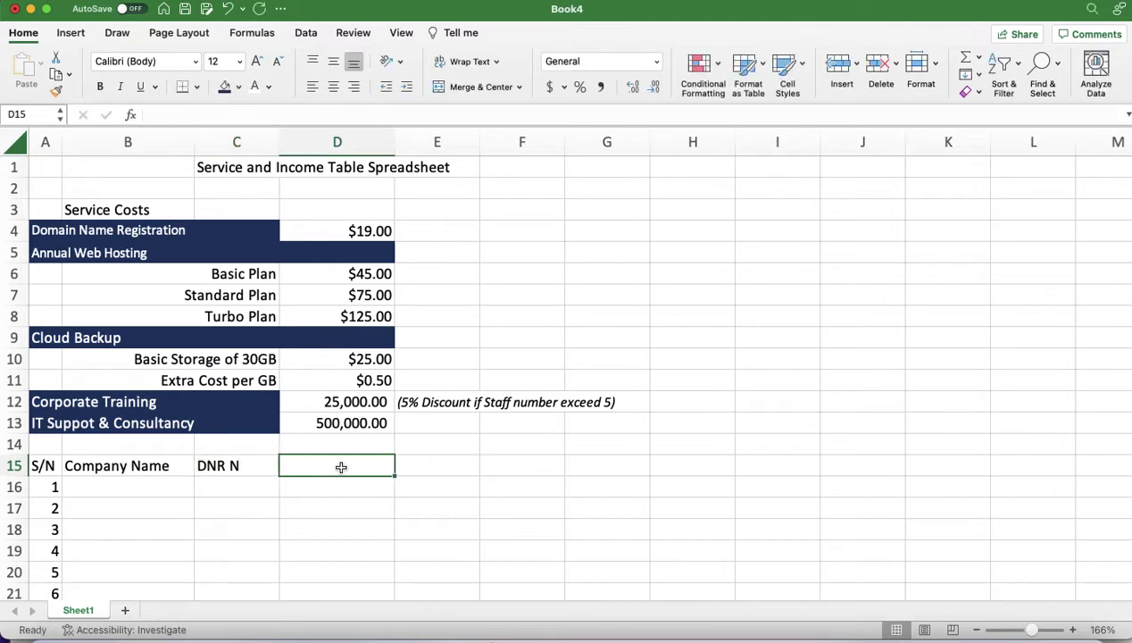
double_click(230, 466)
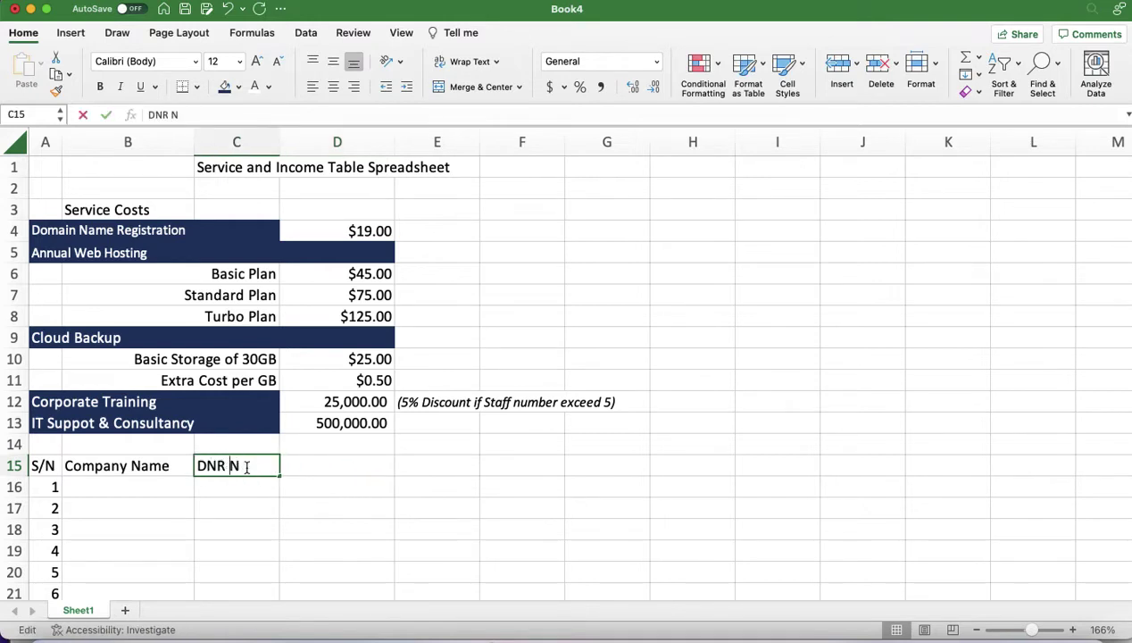
left_click(233, 466)
type("(")
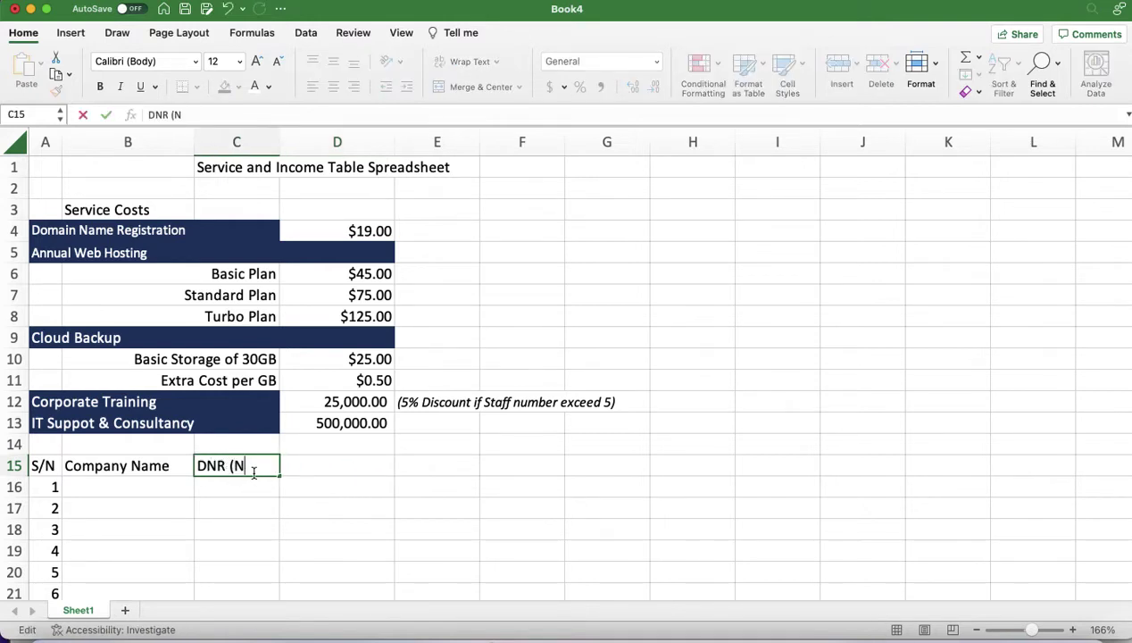
type("=N=")
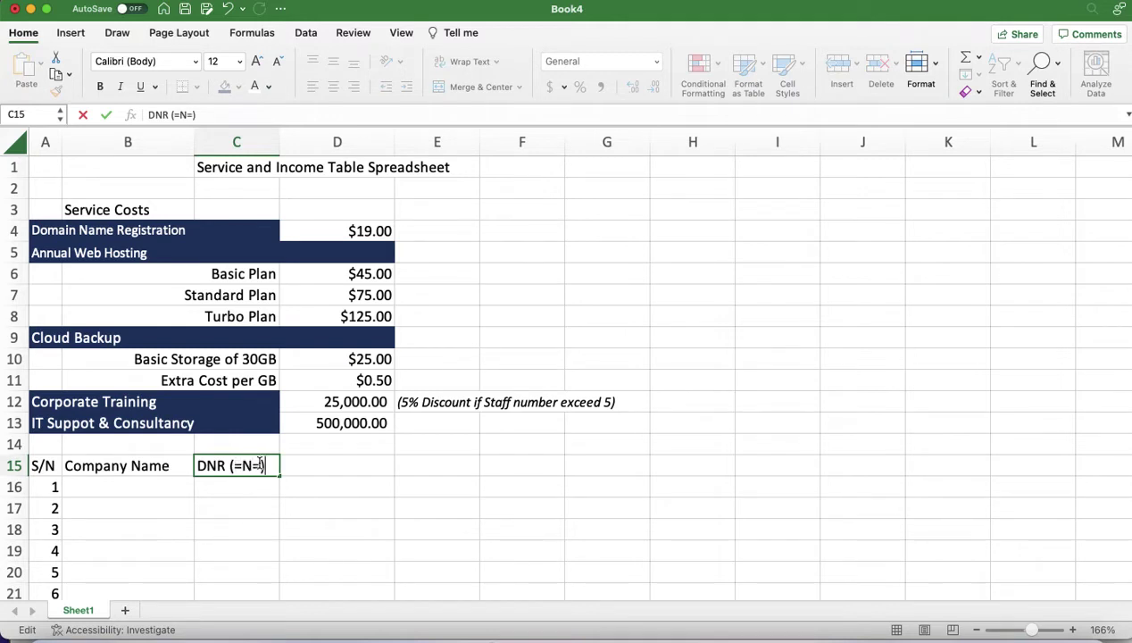
Enter the header Hosting Plan (=N=) in cell D15
left_click(346, 466)
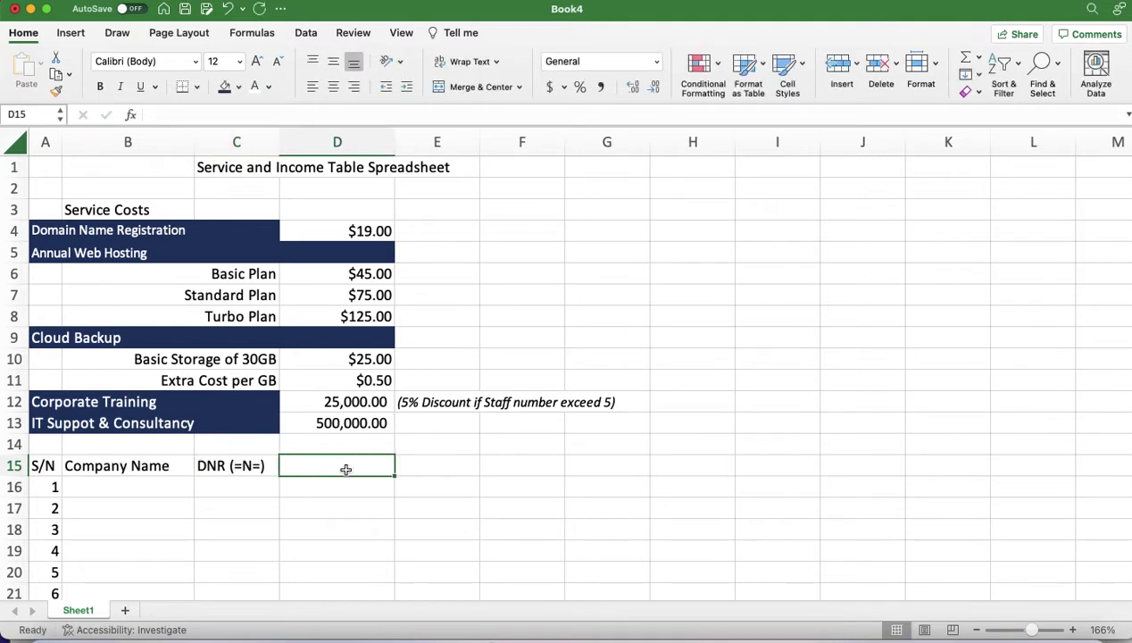
type("Ann")
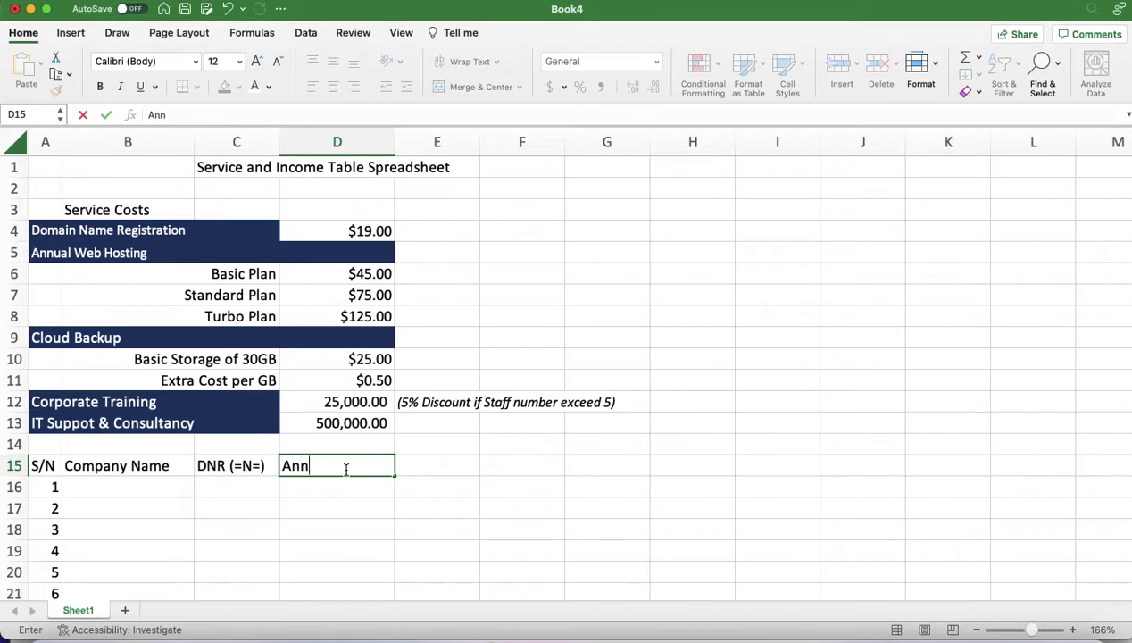
key("BackSpace")
key("BackSpace")
key("BackSpace")
type("Hopal")
key("BackSpace")
key("BackSpace")
key("BackSpace")
key("BackSpace")
type("osting Pl;a")
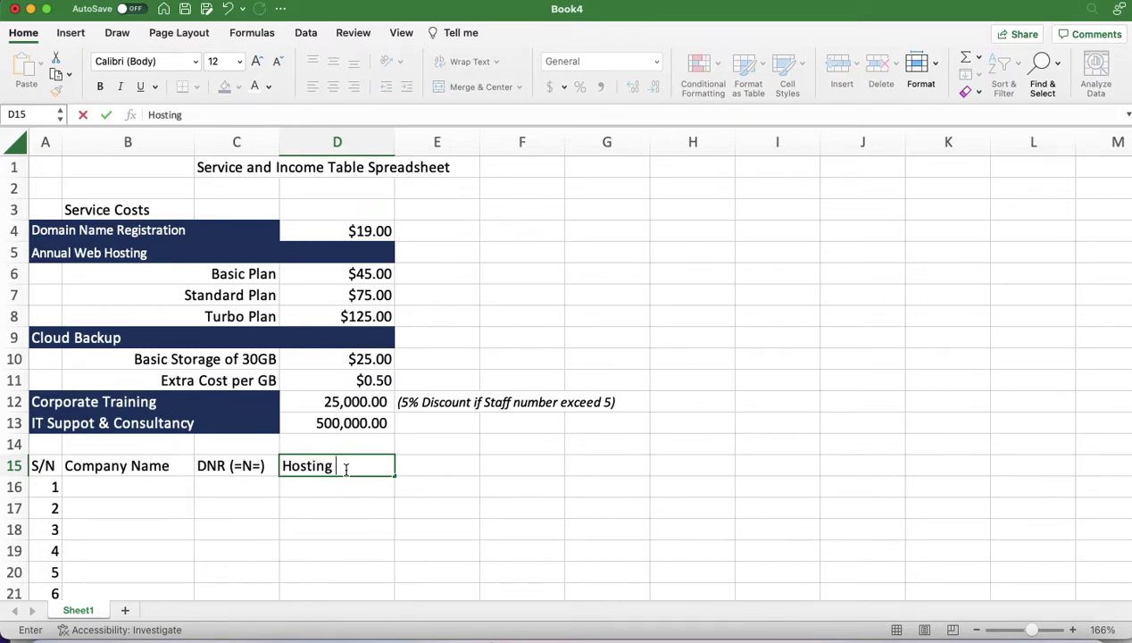
key("BackSpace")
key("BackSpace")
type("an")
left_click(377, 483)
double_click(376, 463)
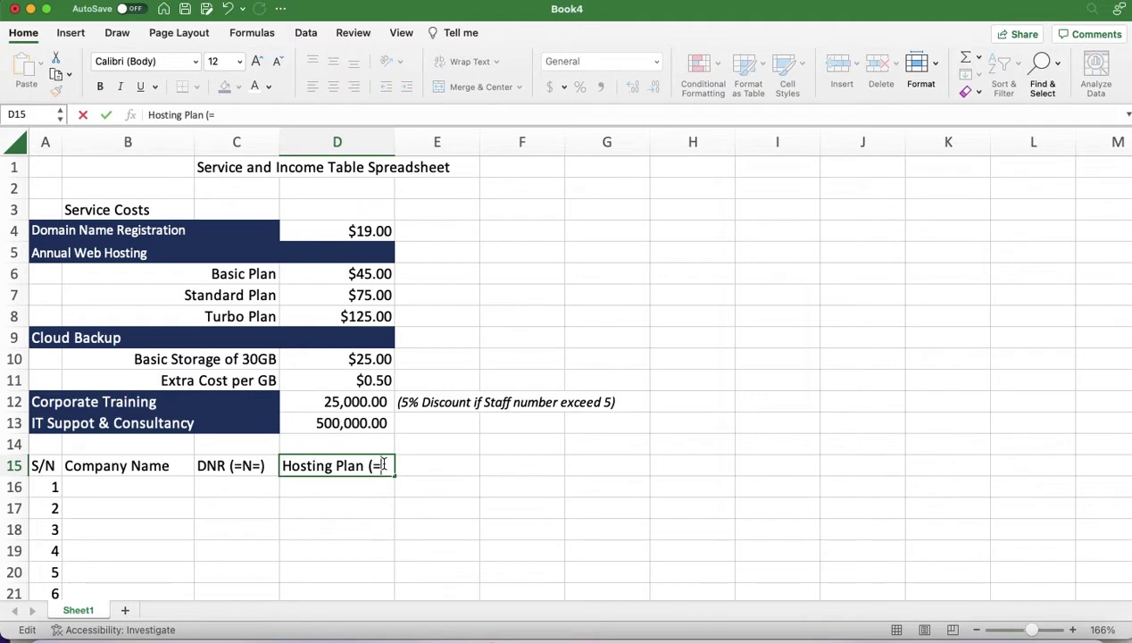
type("N")
type("+")
key("Return")
Widen column C to about 13.33 and widen column D to fit the Hosting Plan (=N=) header
left_click(334, 466)
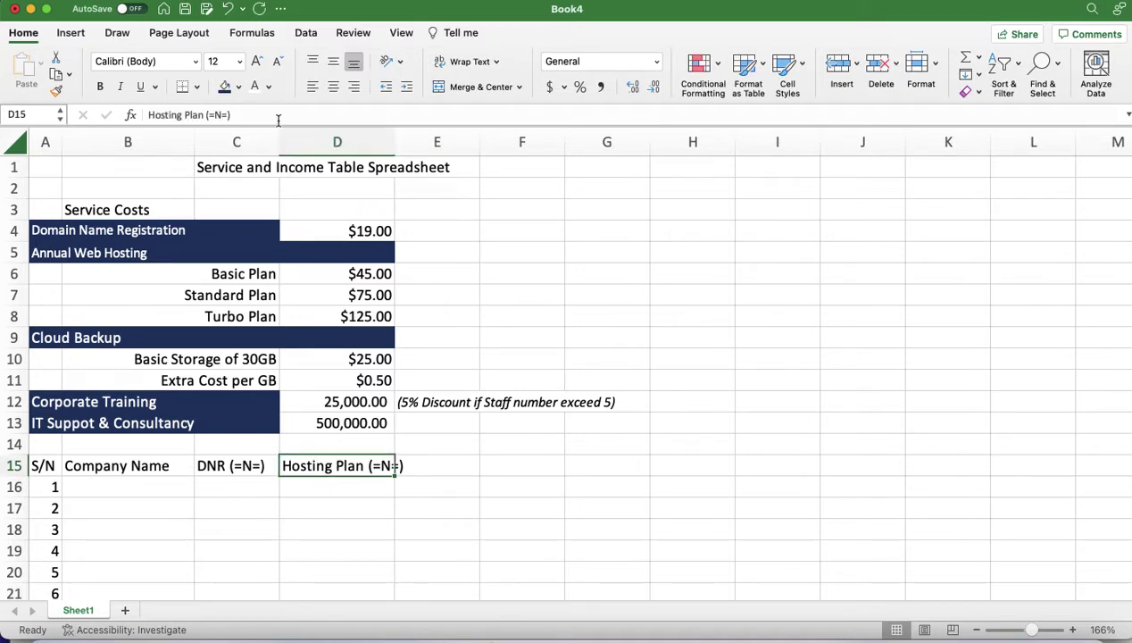
left_click_drag(277, 135, 304, 135)
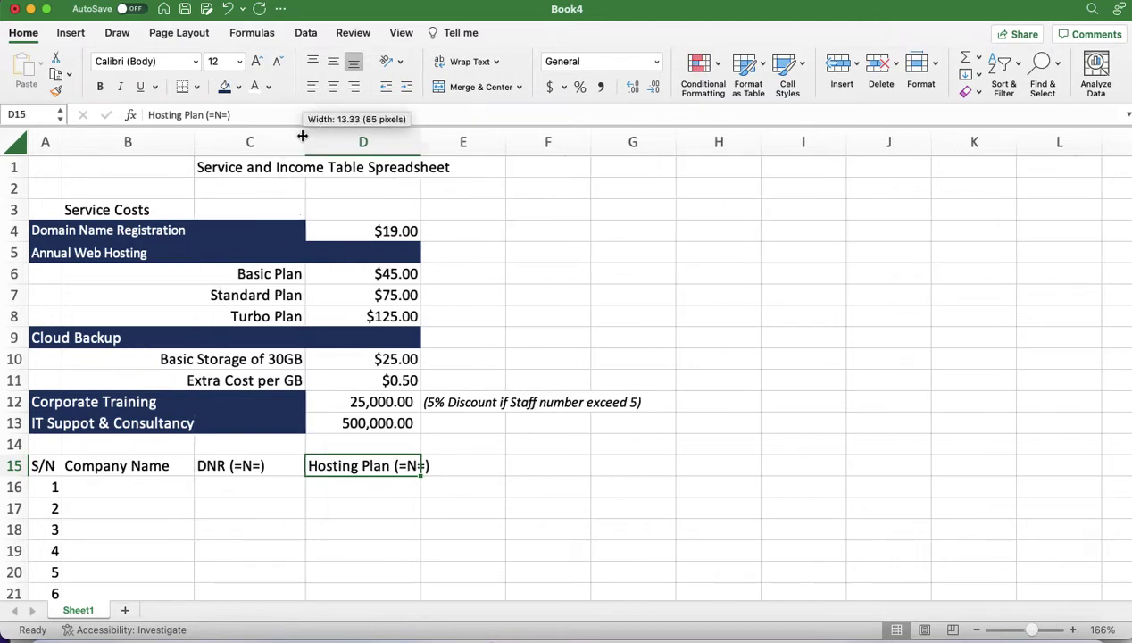
left_click_drag(422, 141, 430, 141)
Reduce the font size of the whole header row 15 to 10
left_click(15, 465)
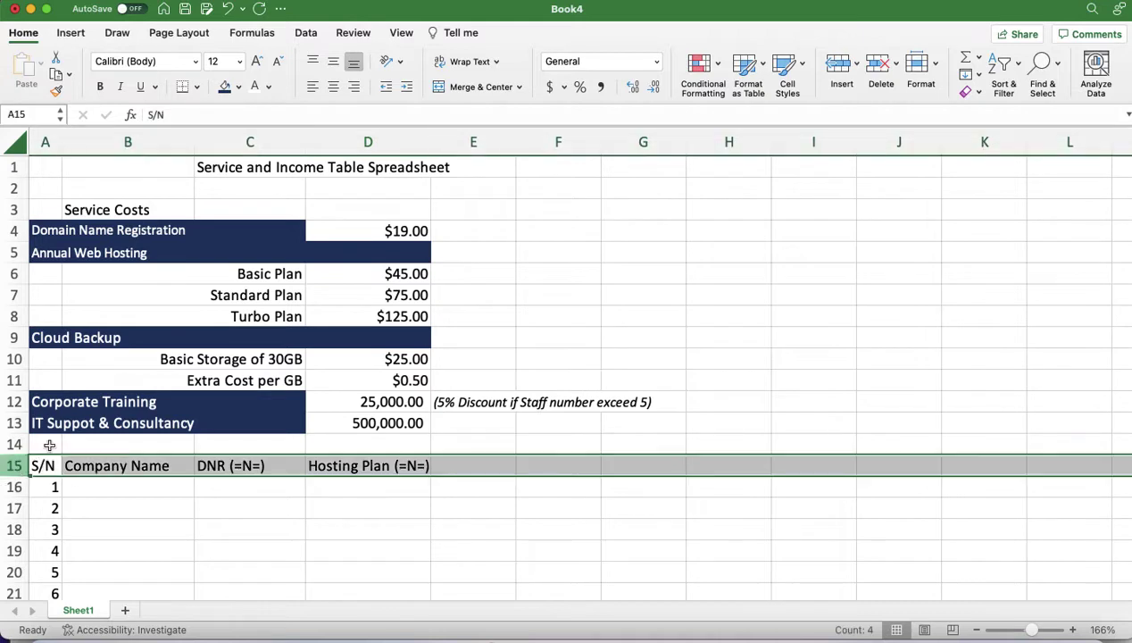
left_click(277, 61)
left_click(277, 61)
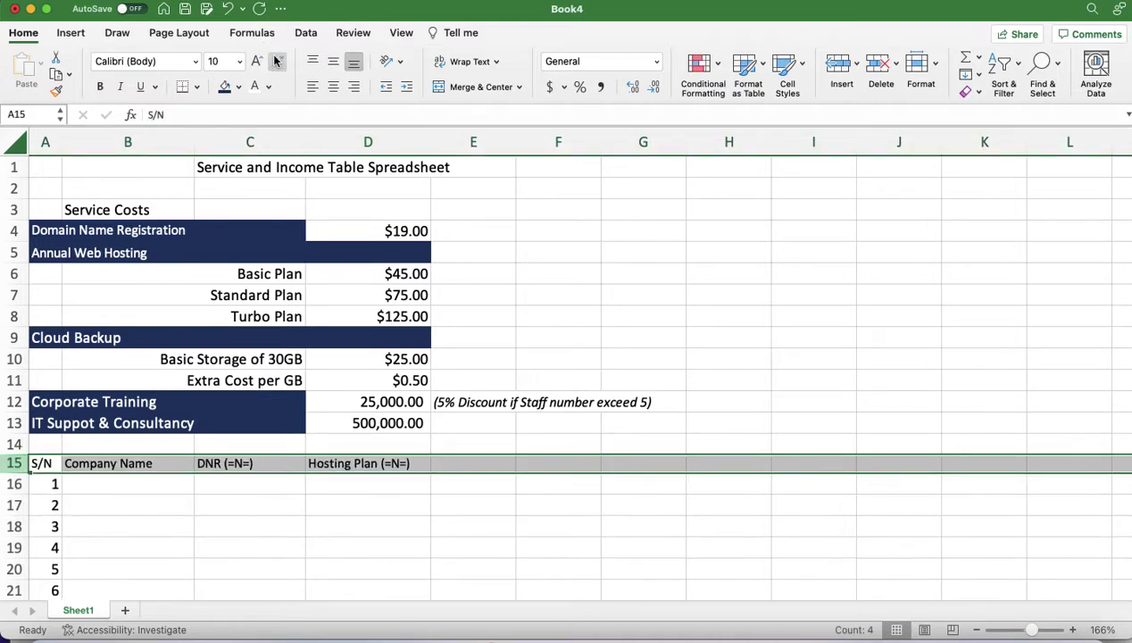
left_click(373, 482)
Enter the header Cloud Backup in cell E15
left_click(478, 471)
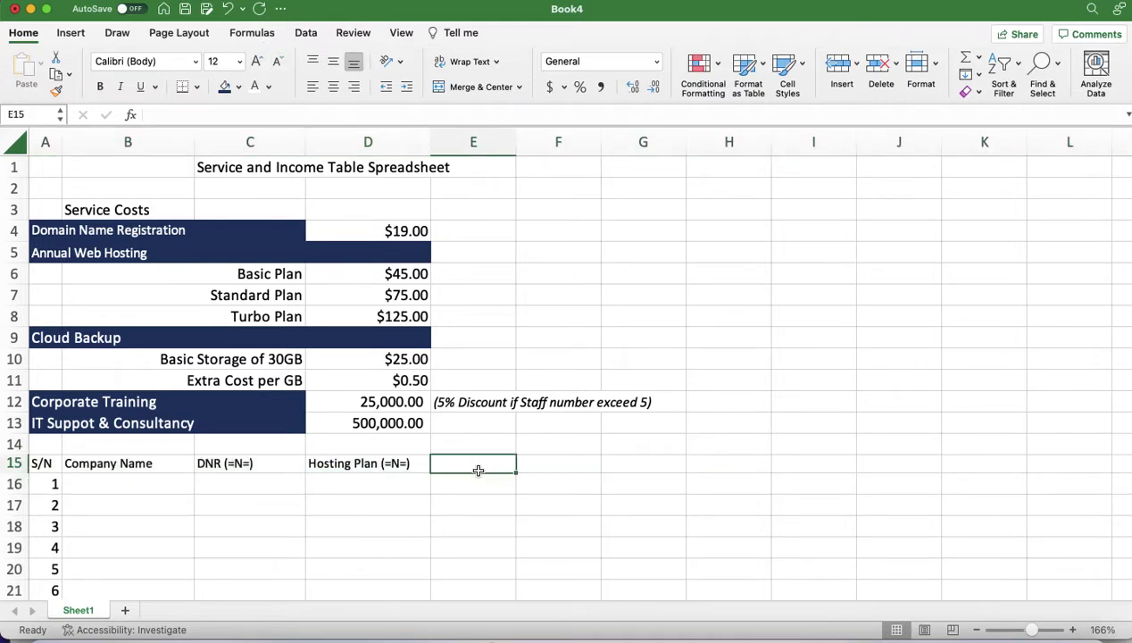
type("C")
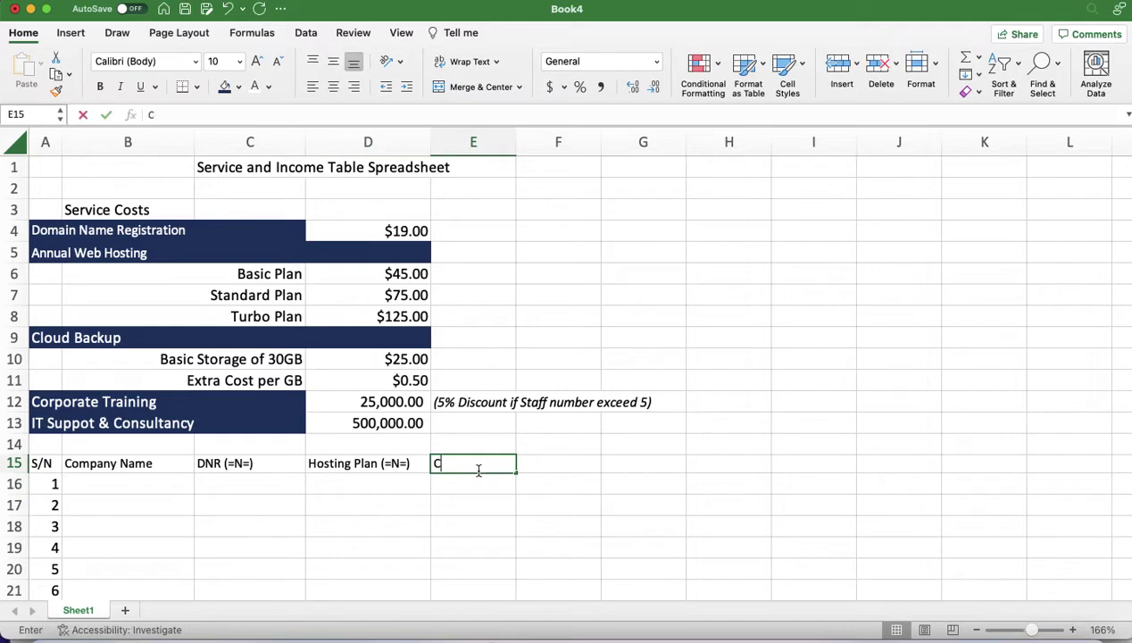
type("loud Bac")
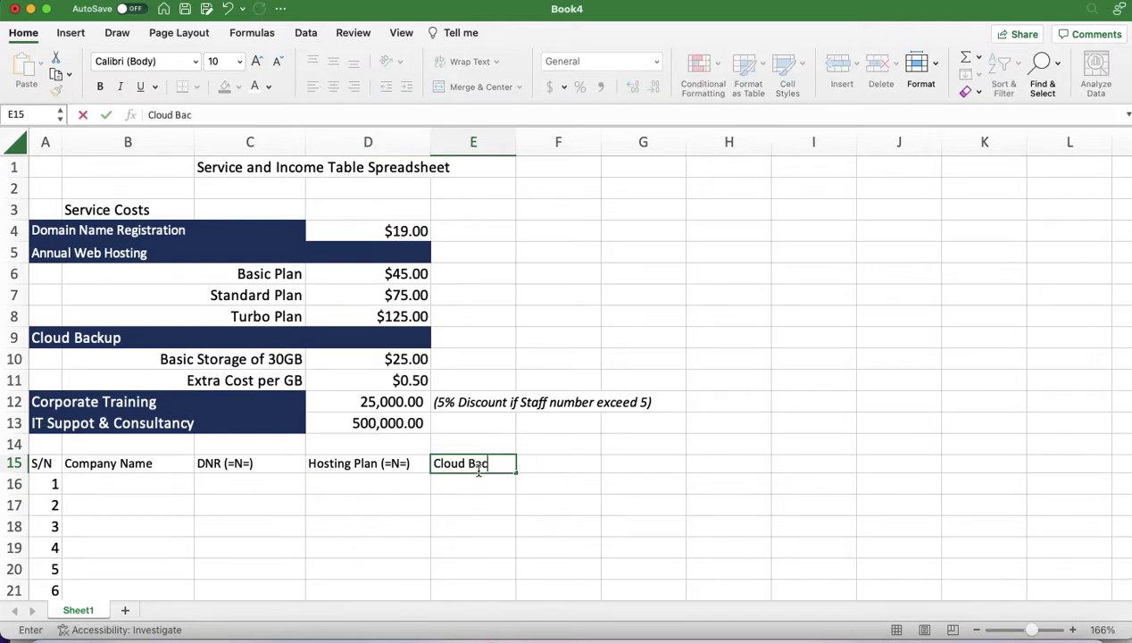
type("kupo")
left_click(486, 487)
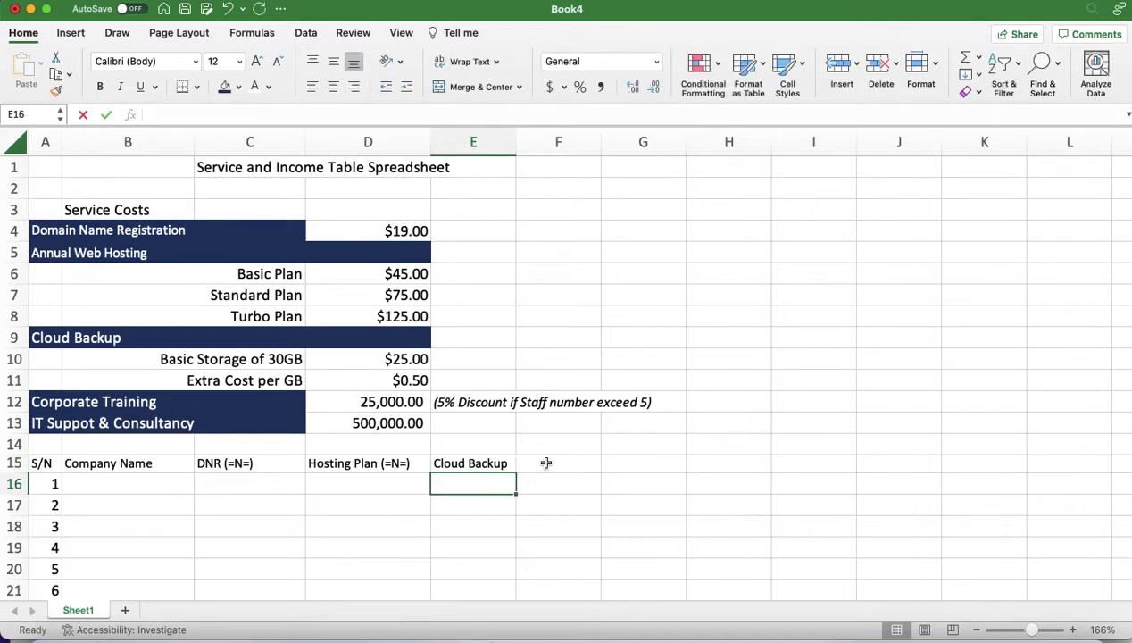
Extend the header in cell E15 to read Cloud Backup Usage
left_click(576, 459)
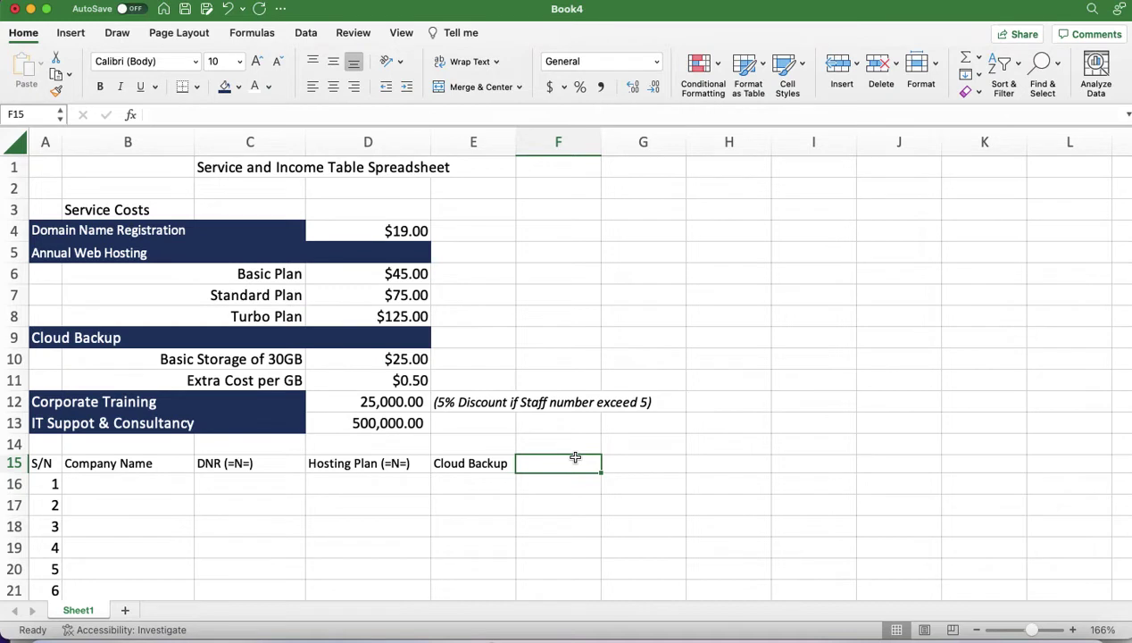
left_click(485, 463)
double_click(509, 462)
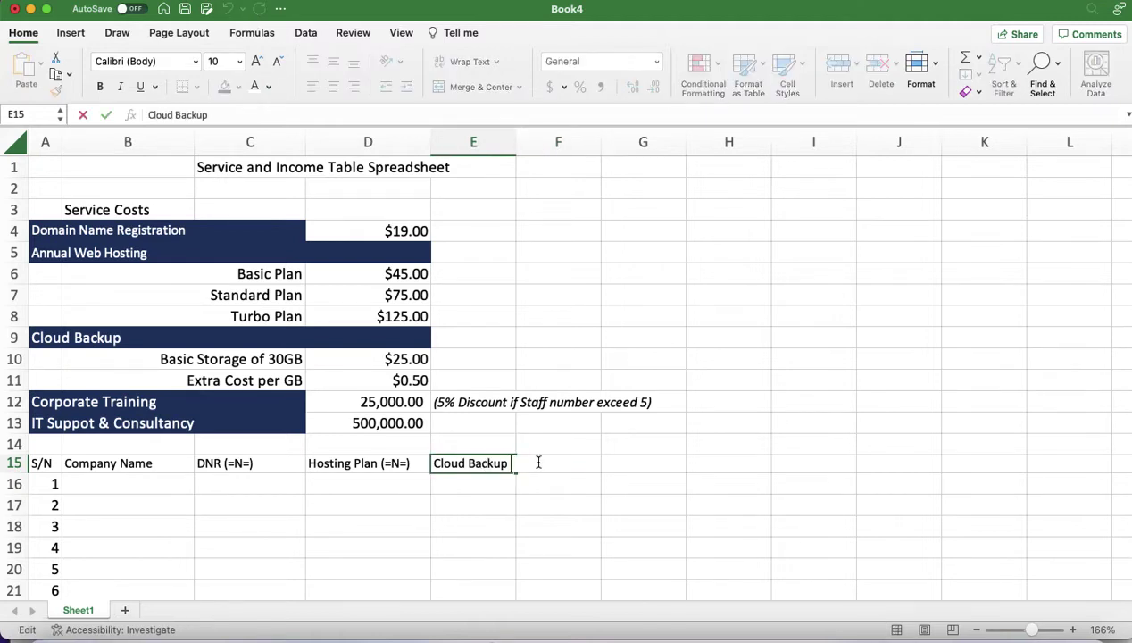
type("To")
key("BackSpace")
key("BackSpace")
key("BackSpace")
type("Usage")
left_click(480, 481)
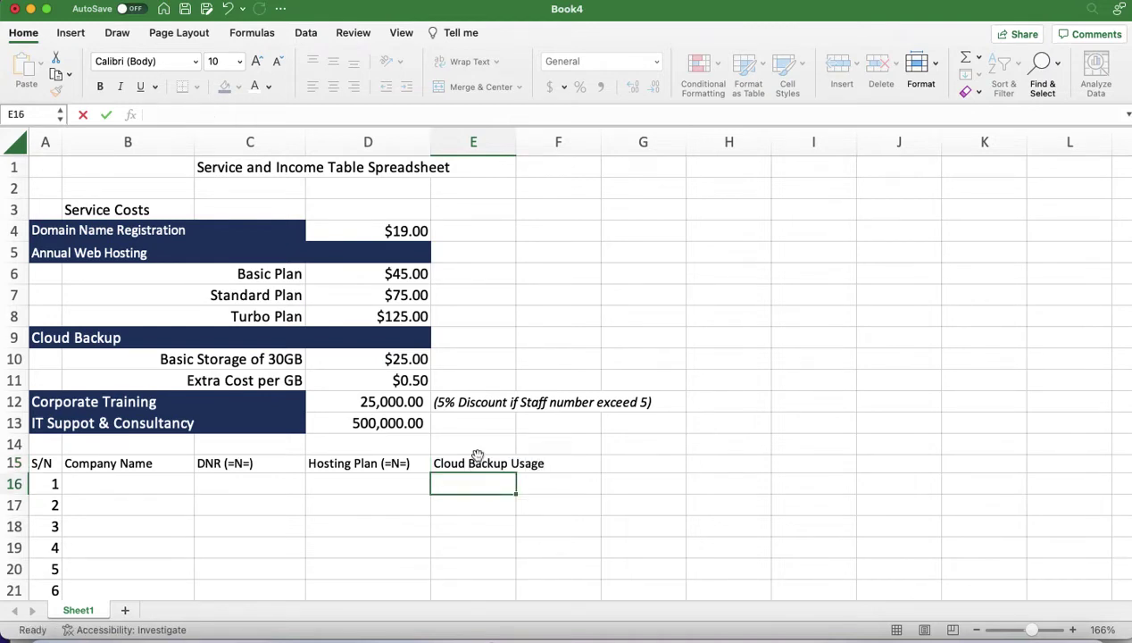
left_click(483, 465)
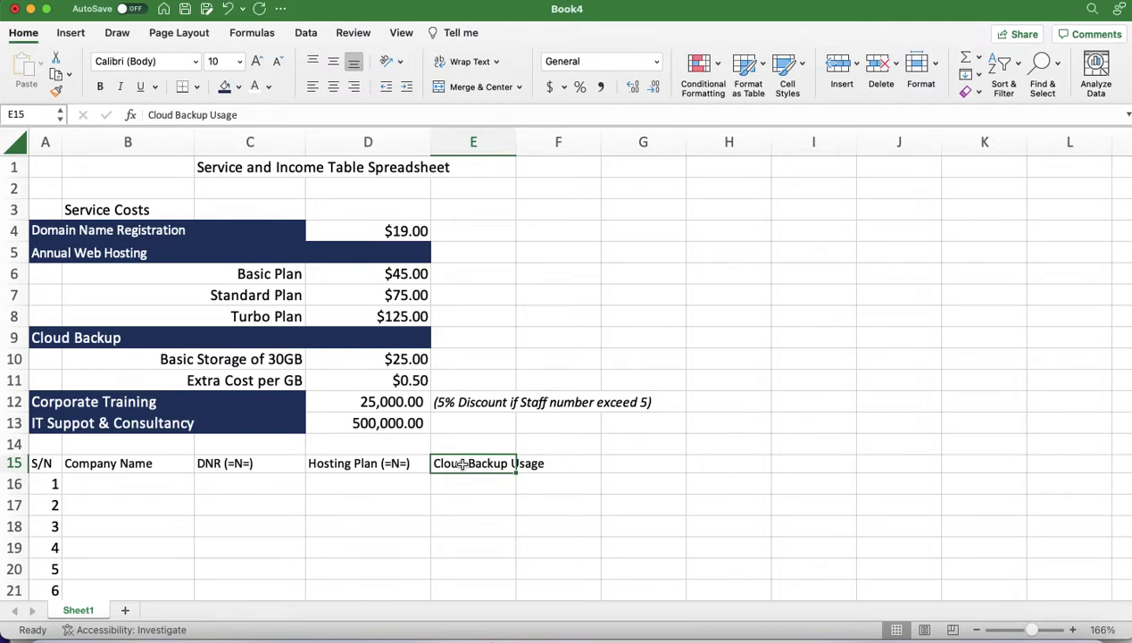
Narrow column E and wrap the text of the Cloud Backup Usage header in E15
left_click_drag(514, 145, 544, 131)
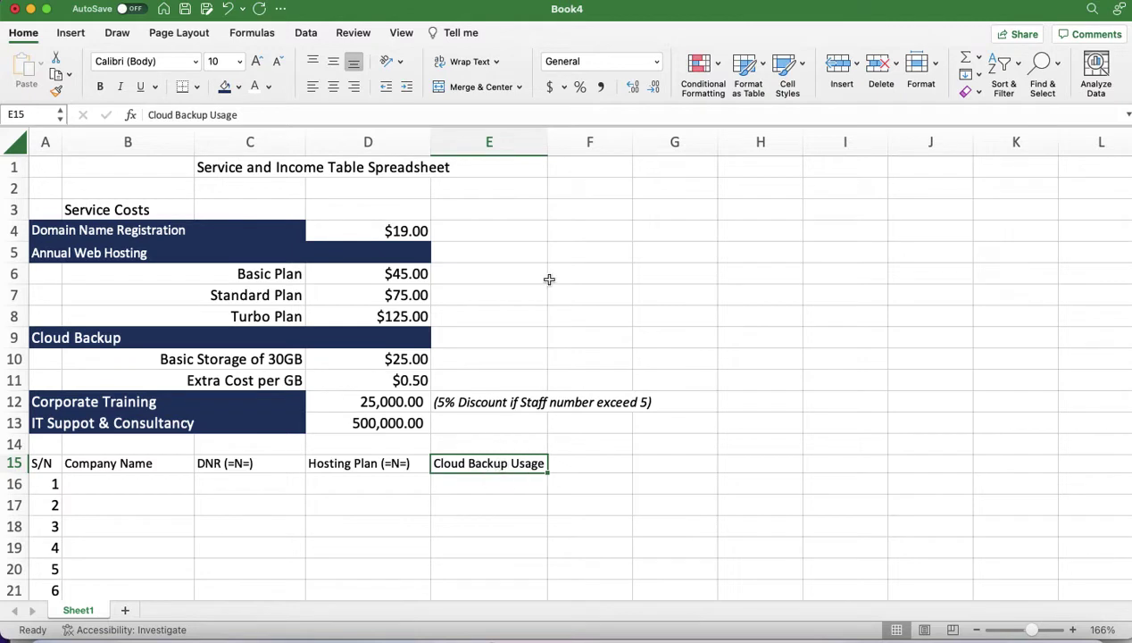
left_click_drag(546, 142, 502, 143)
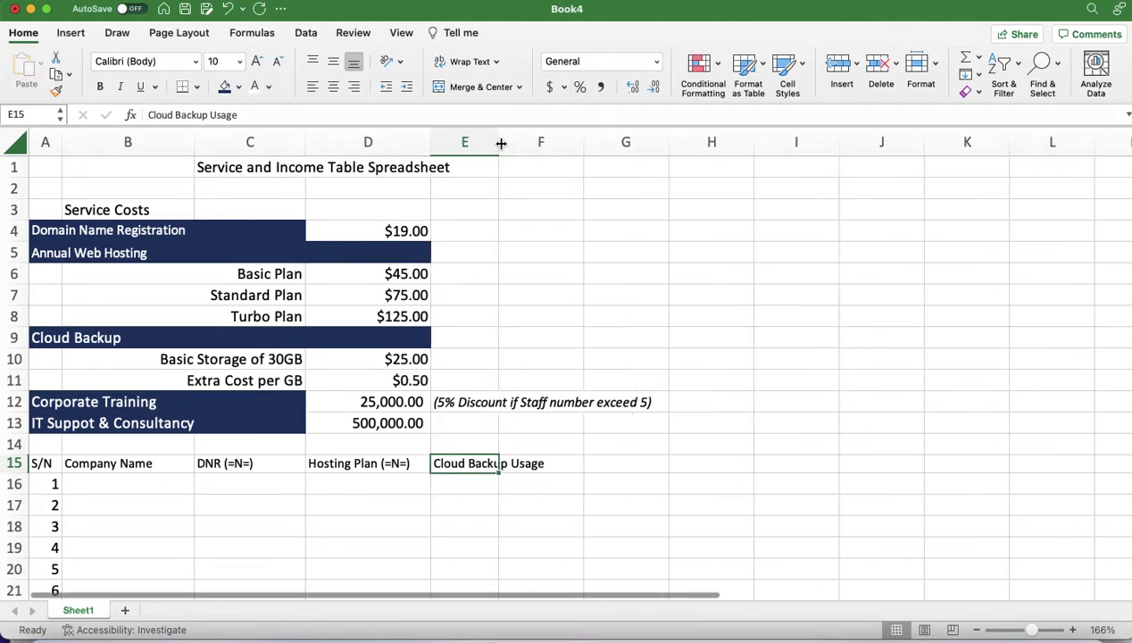
left_click(461, 62)
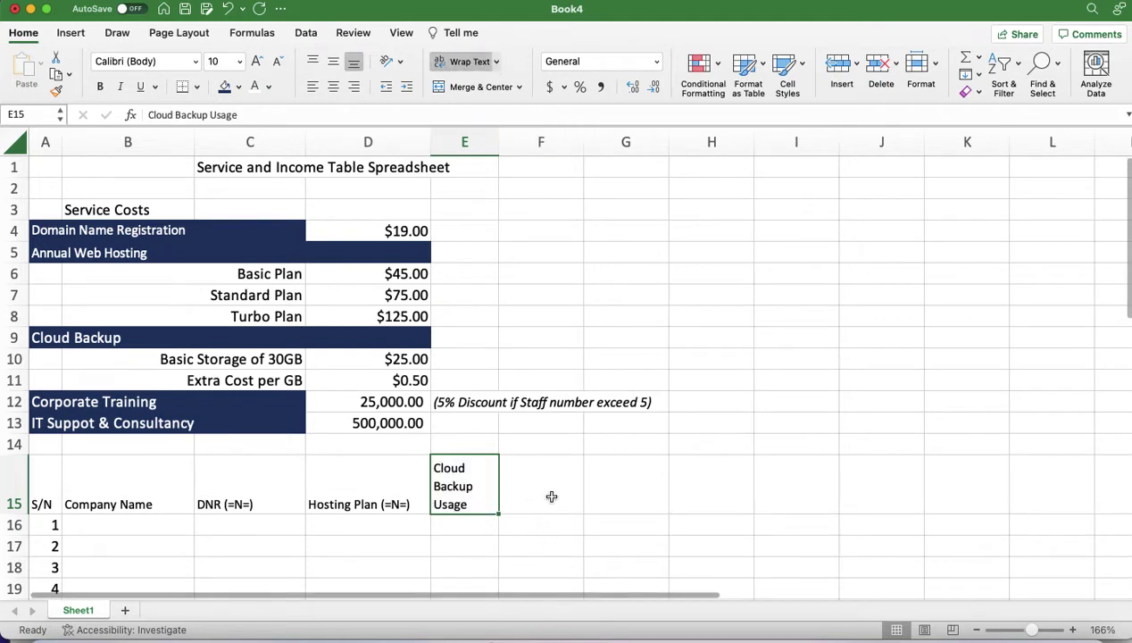
Center the whole header row 15 both vertically and horizontally
left_click(9, 472)
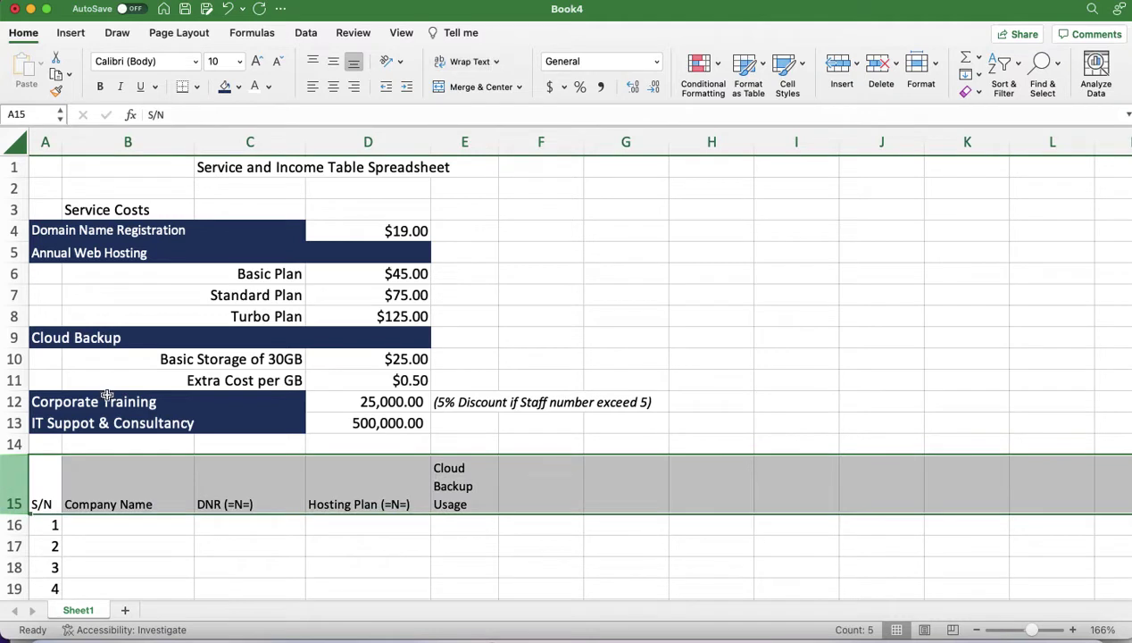
left_click(334, 64)
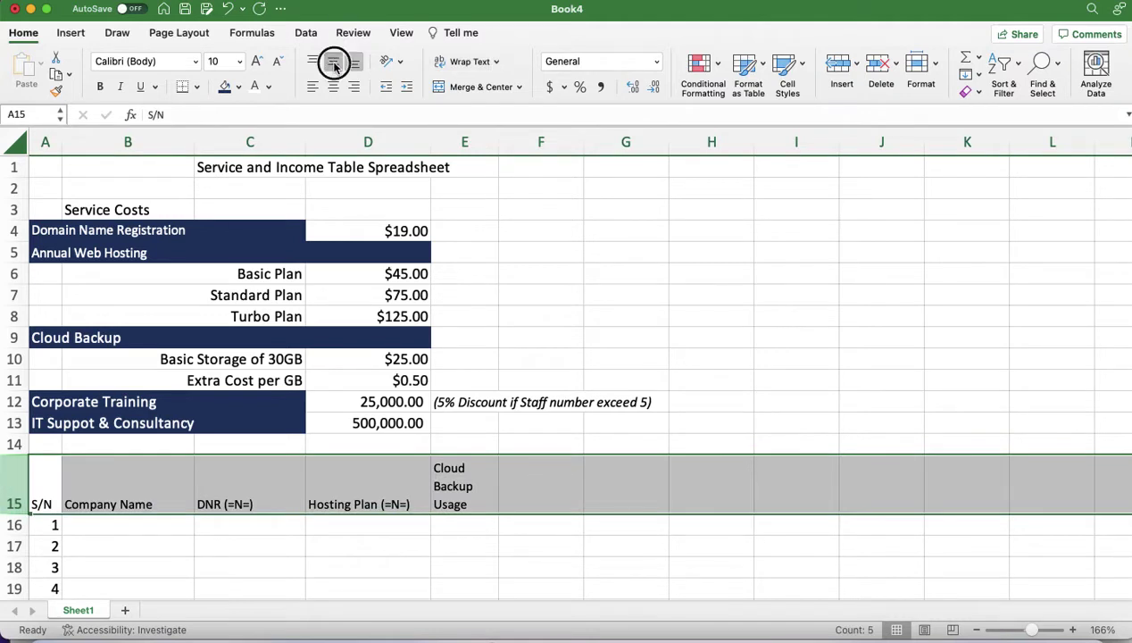
left_click(334, 91)
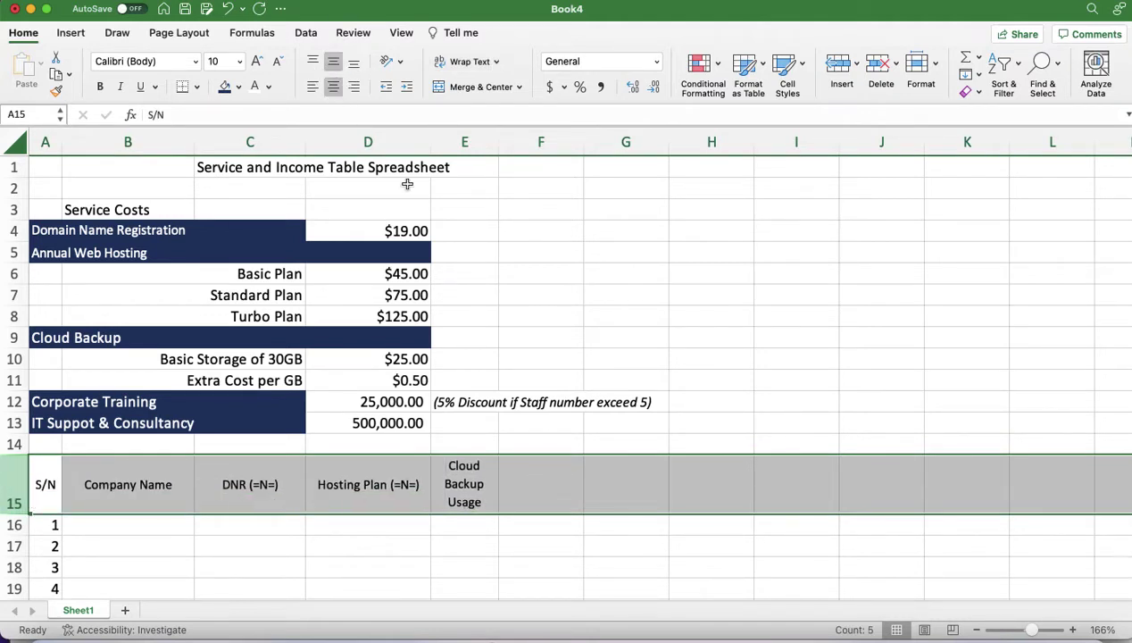
Enter the headers Basic Storage in cell F15 and Extra Storage in cell G15
left_click(547, 485)
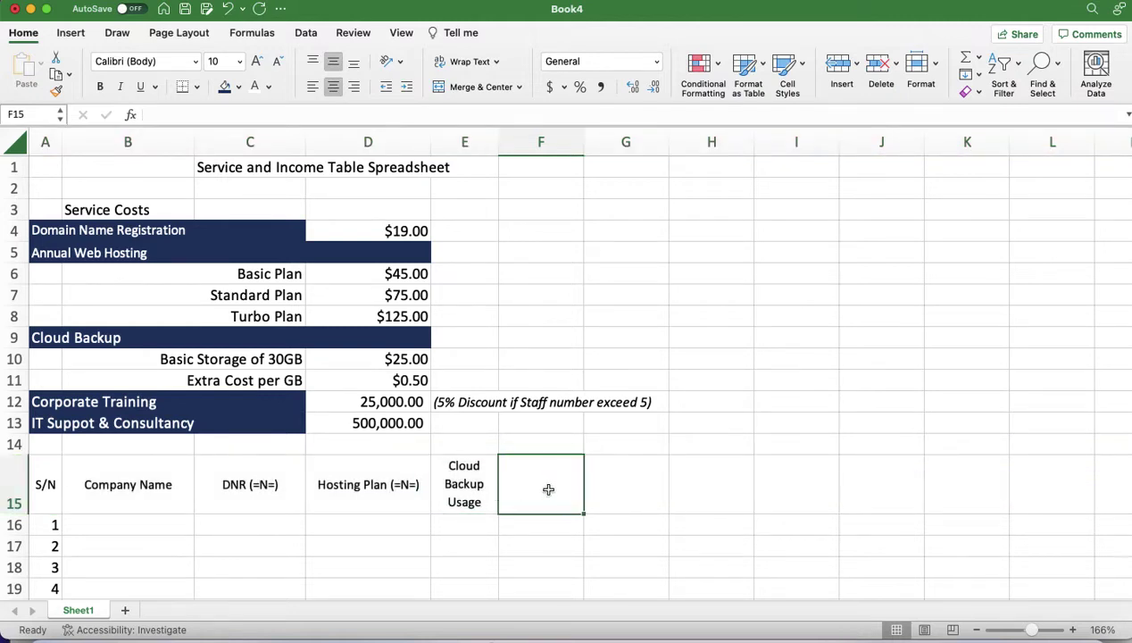
type("Basic")
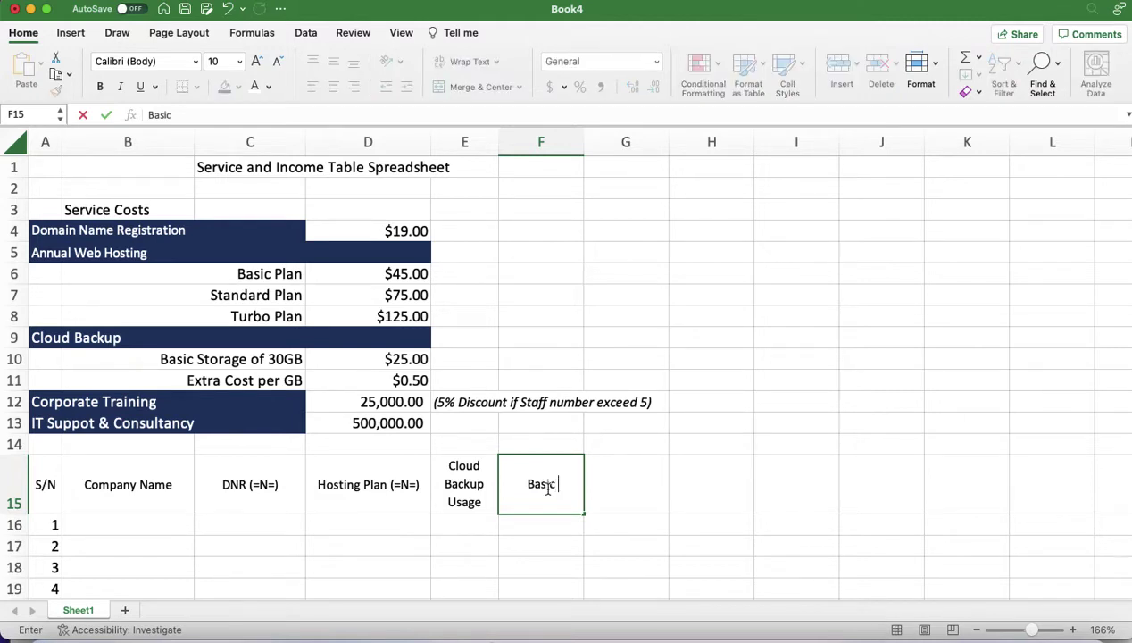
type(" Storage")
left_click(631, 487)
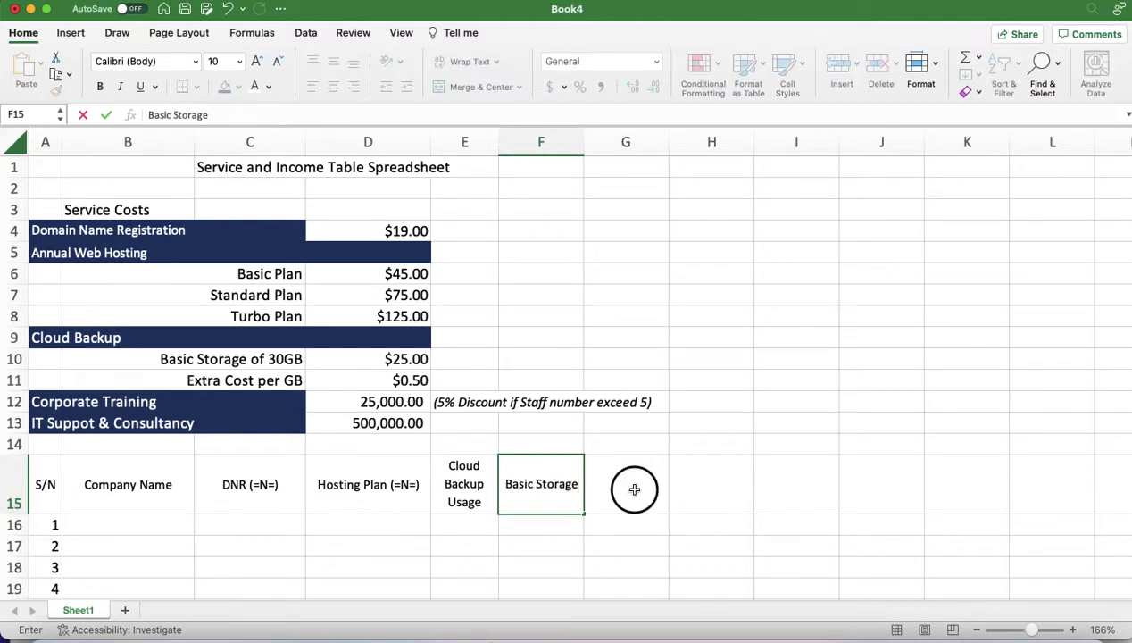
type("Extra ")
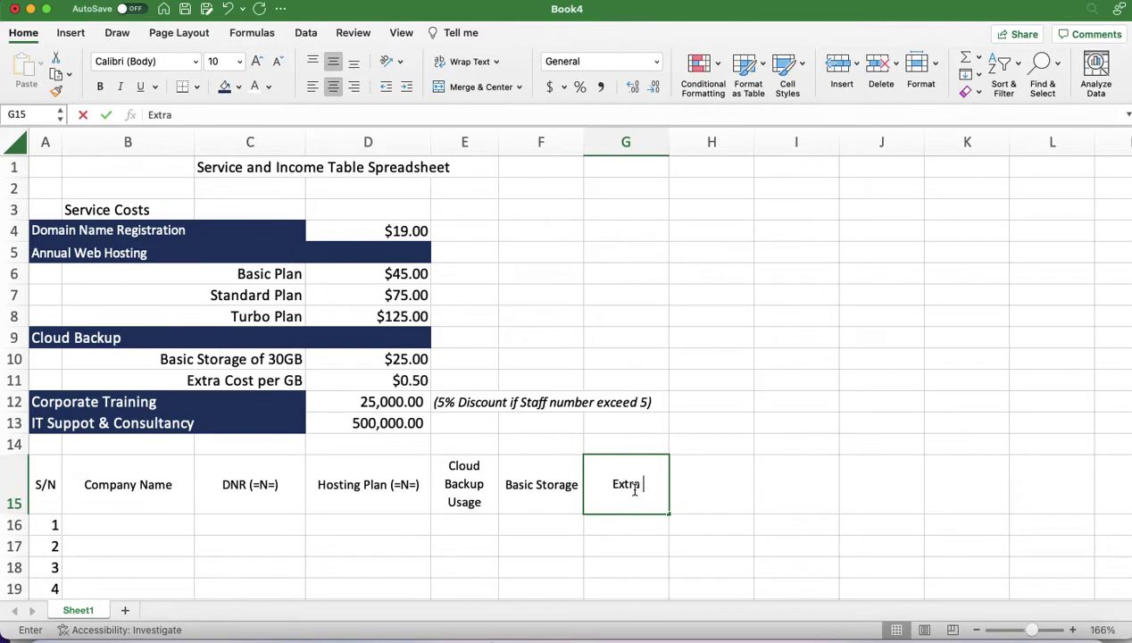
type("Storage")
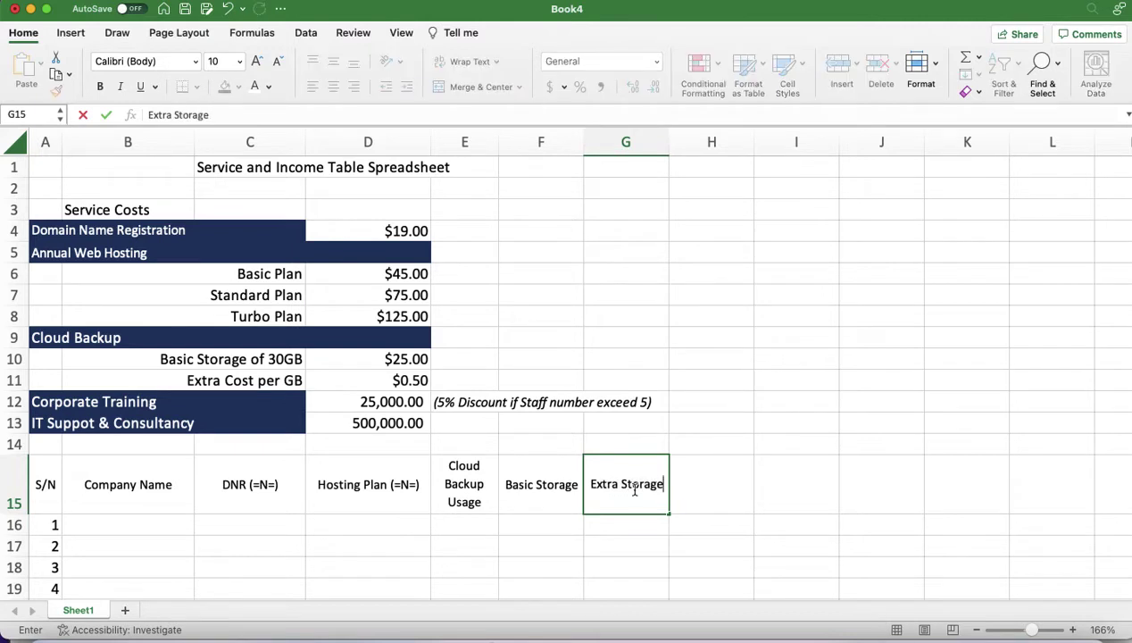
key("Return")
left_click(628, 487)
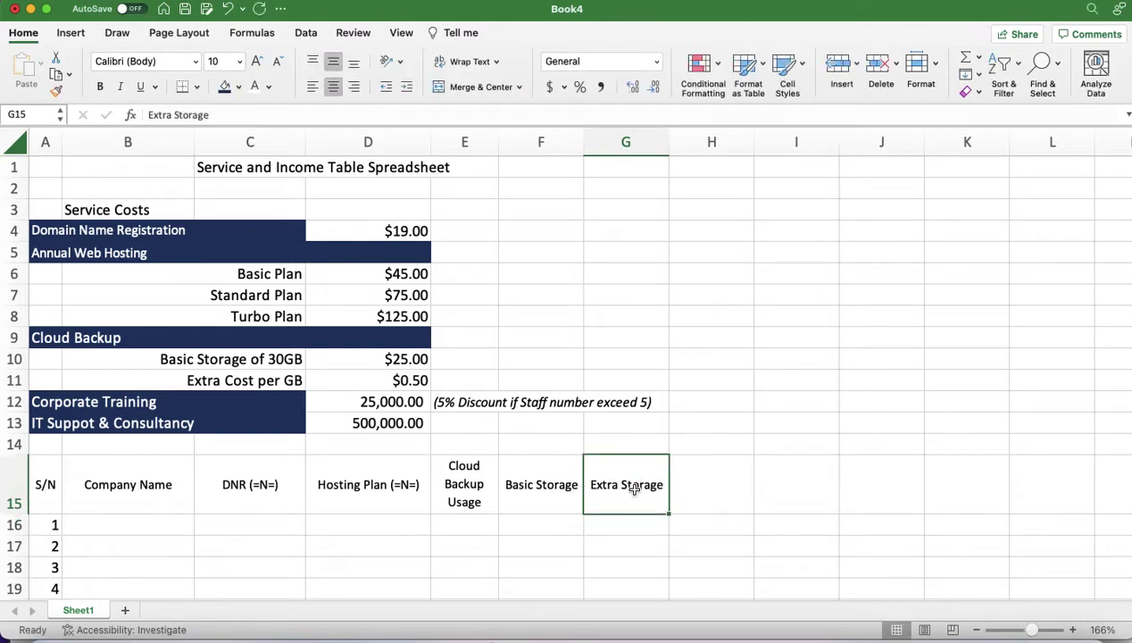
Wrap the text in columns F and G and narrow columns E to G to one equal width
left_click(546, 483)
left_click_drag(536, 141, 606, 141)
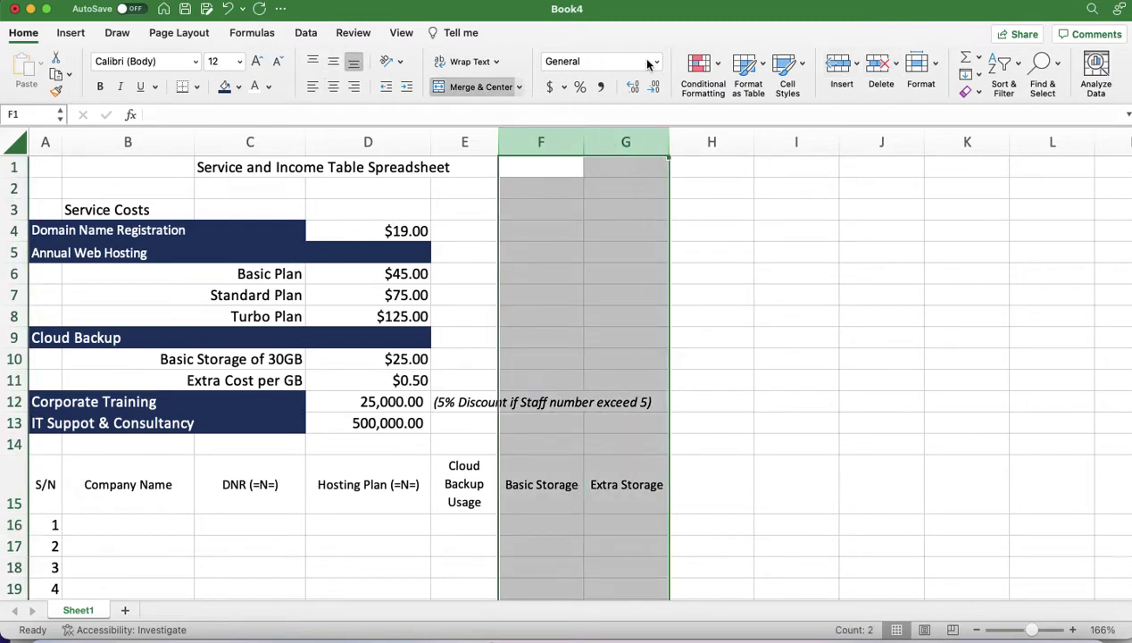
left_click_drag(669, 141, 630, 140)
left_click(467, 61)
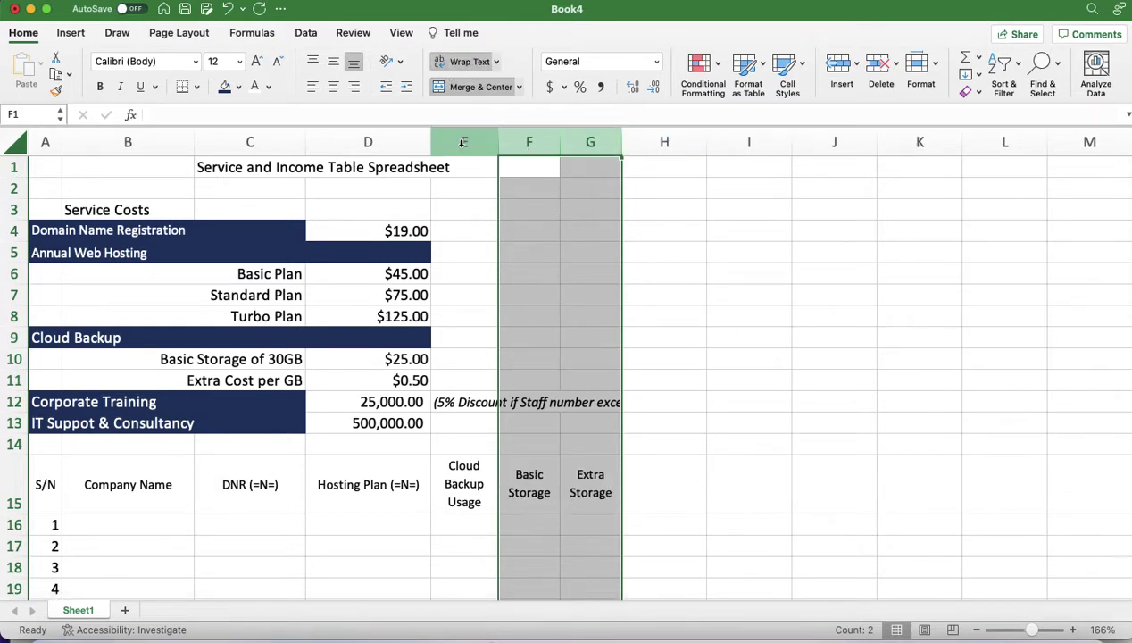
left_click_drag(463, 142, 615, 140)
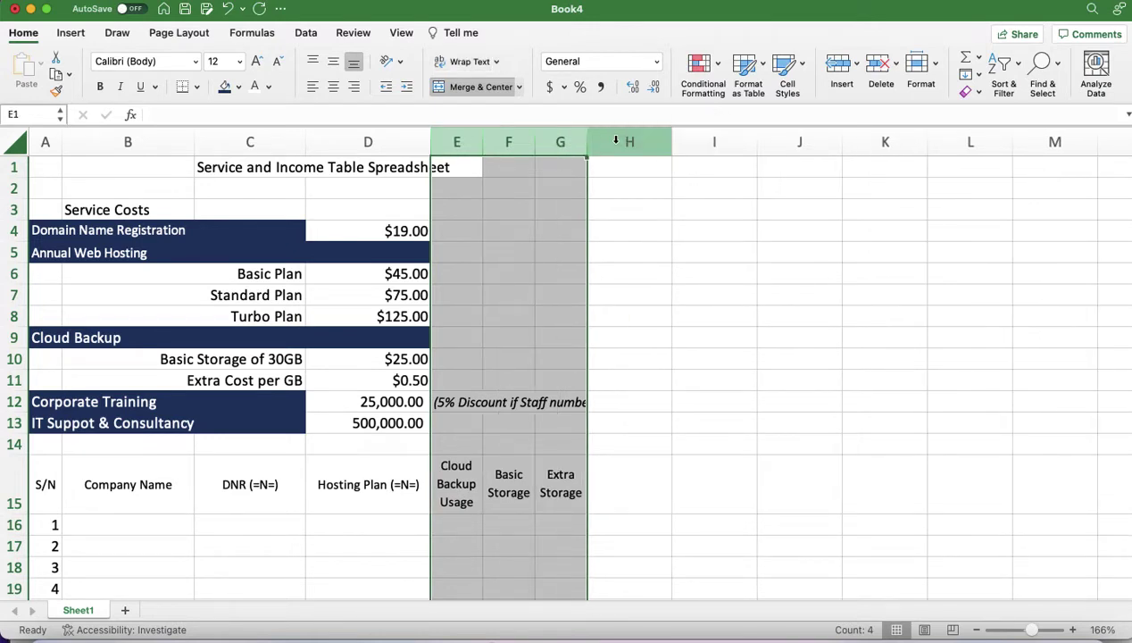
left_click(462, 526)
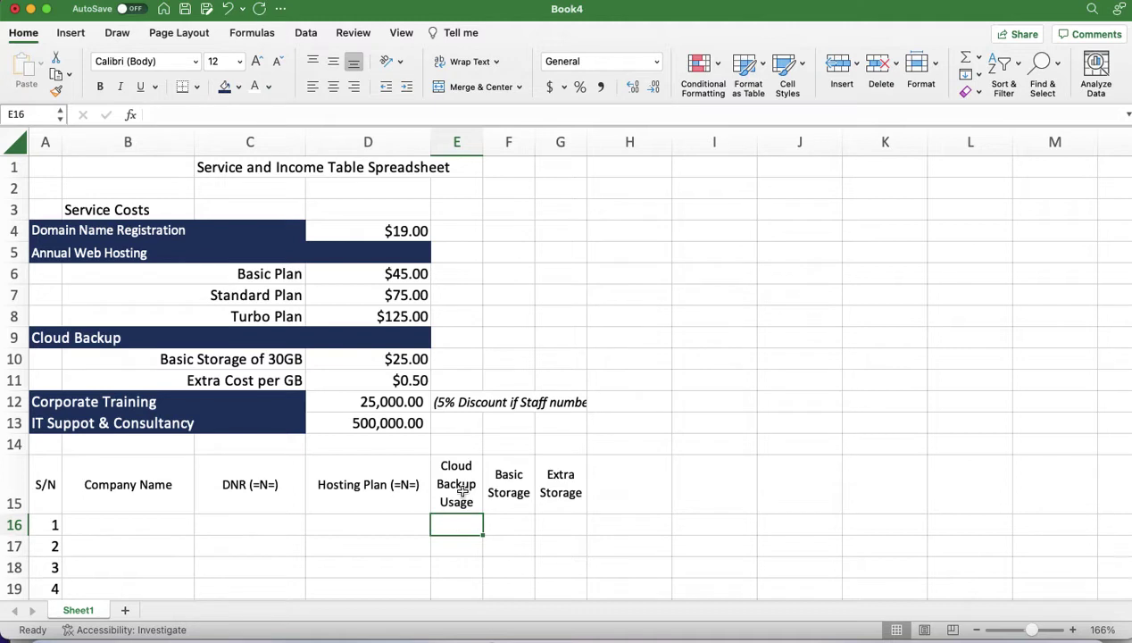
left_click(459, 487)
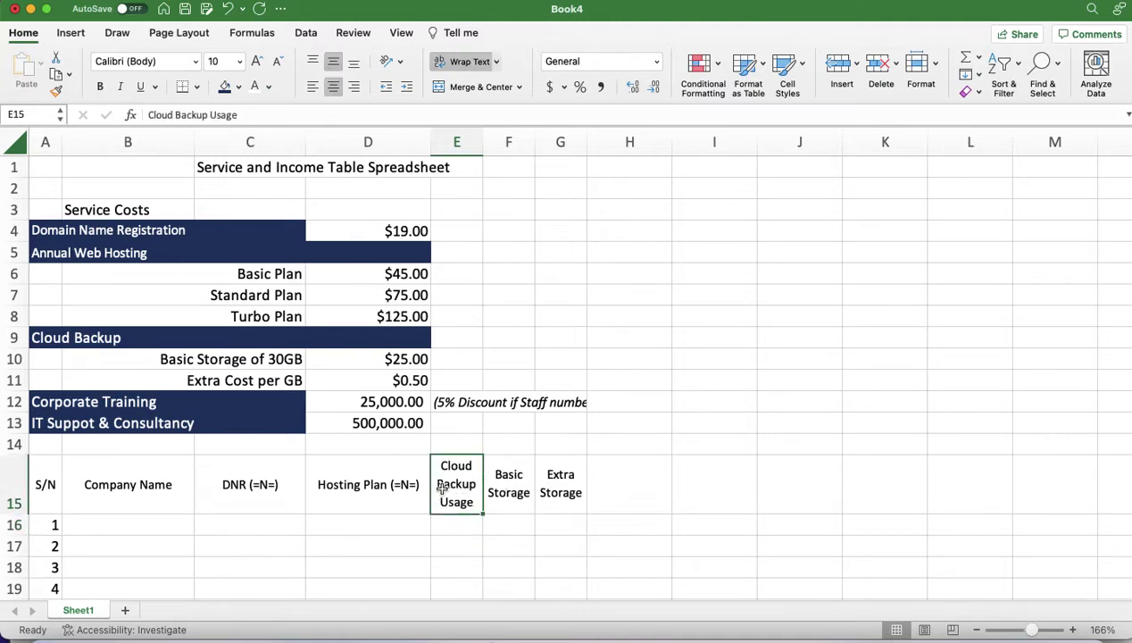
left_click(521, 497)
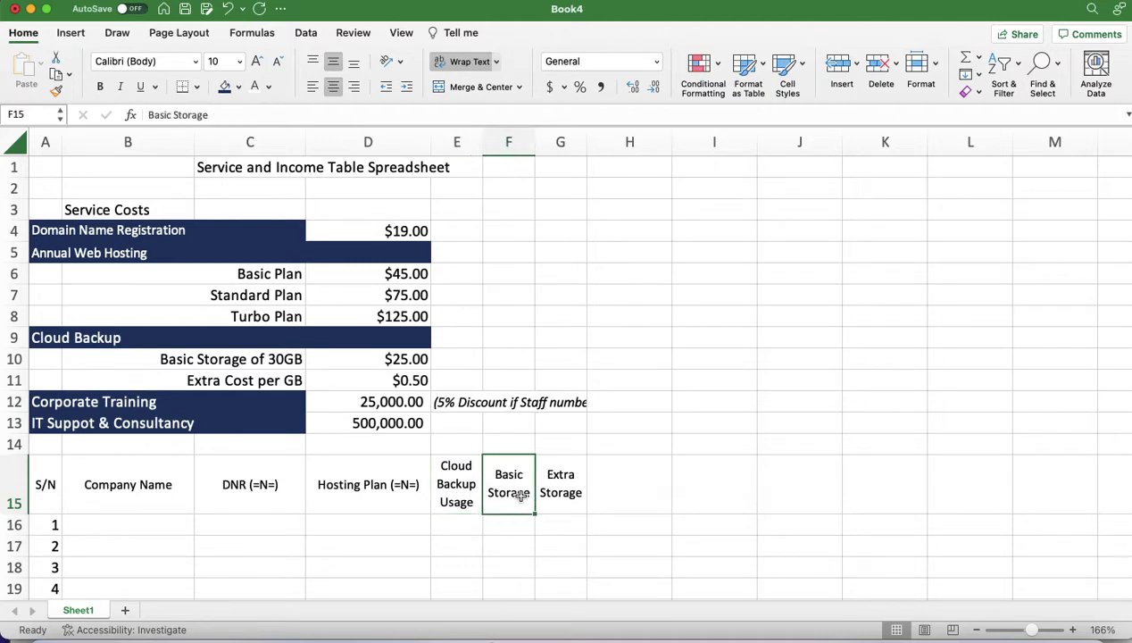
left_click(560, 492)
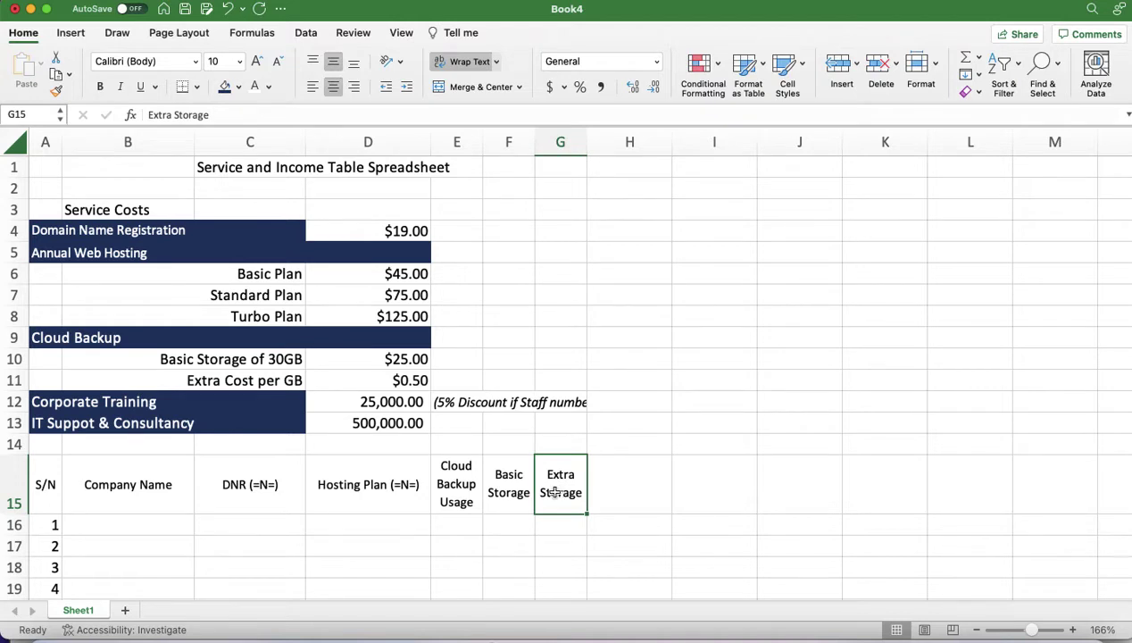
Insert a blank row below header row 15 and move the headers in E15:G15 down to E16:G16
left_click(7, 524)
right_click(11, 521)
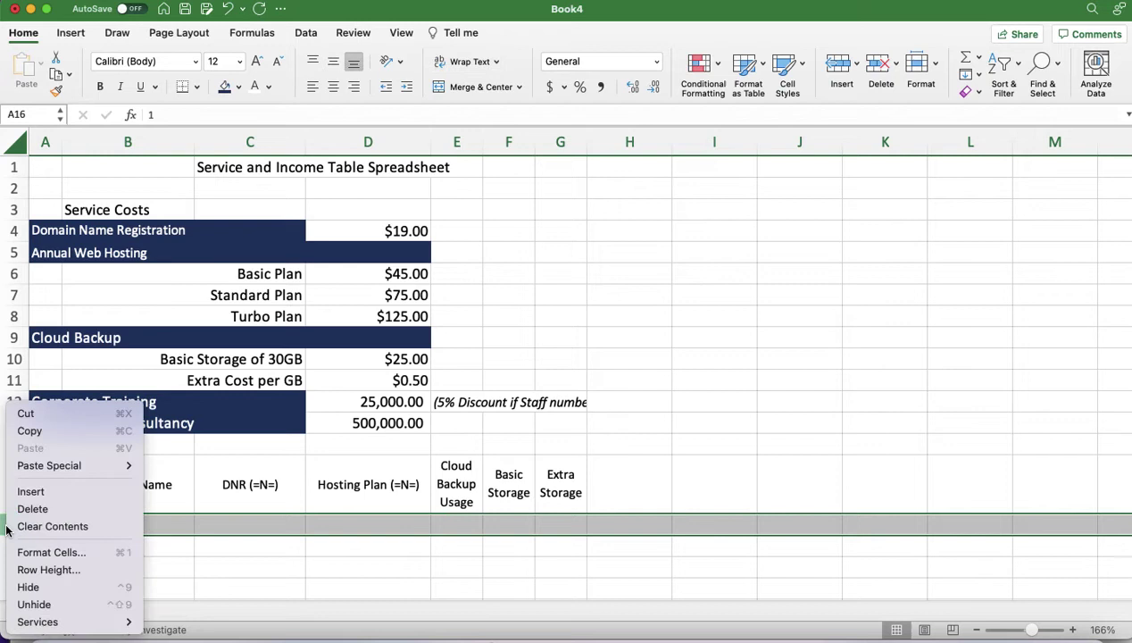
left_click(51, 490)
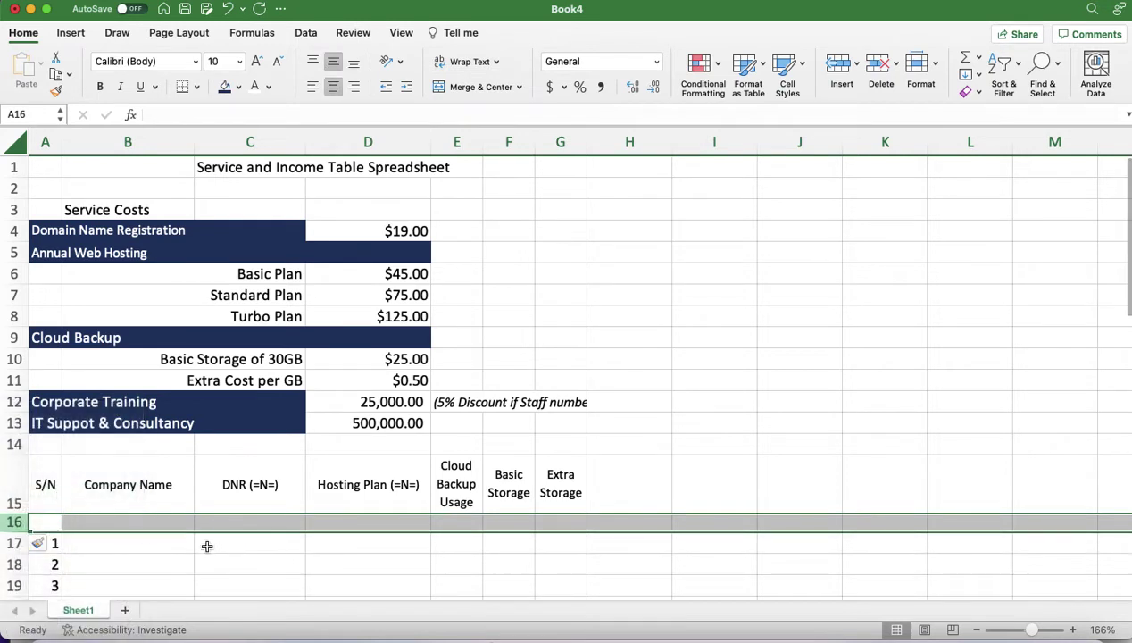
left_click(456, 483)
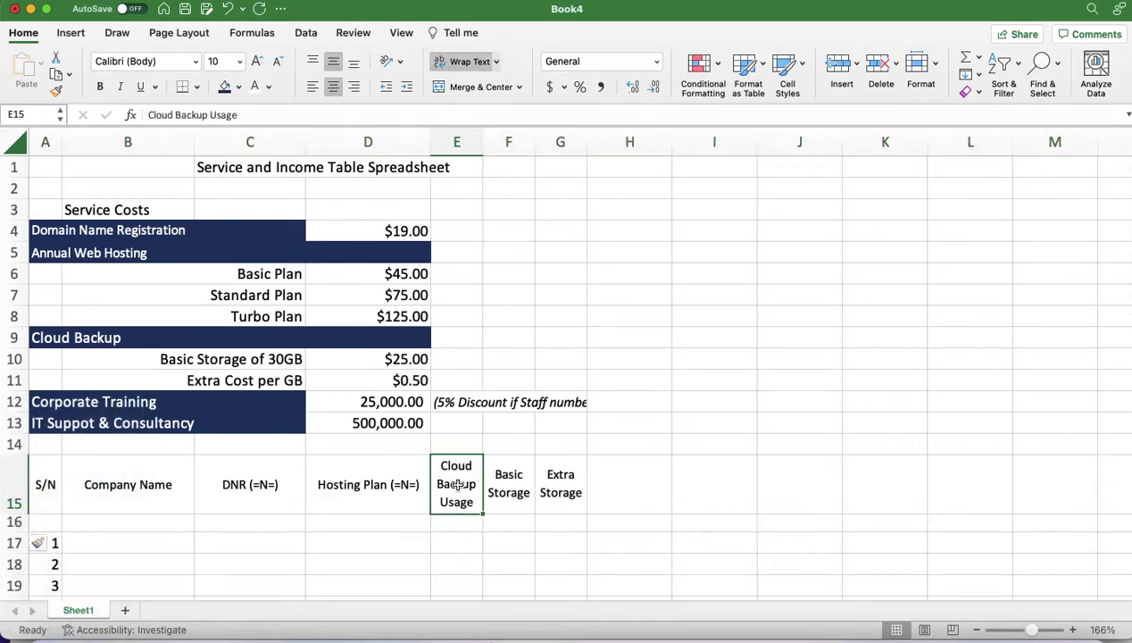
left_click_drag(456, 483, 573, 532)
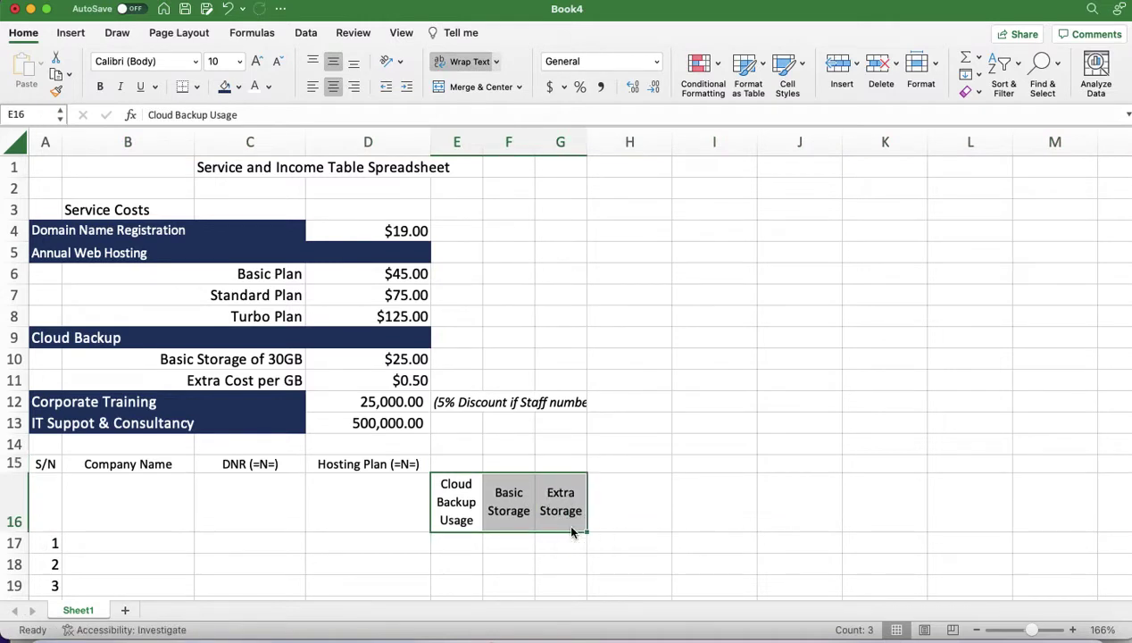
Enter the group header Cloud Backup in E15 and merge and center it across E15:G15
left_click(449, 463)
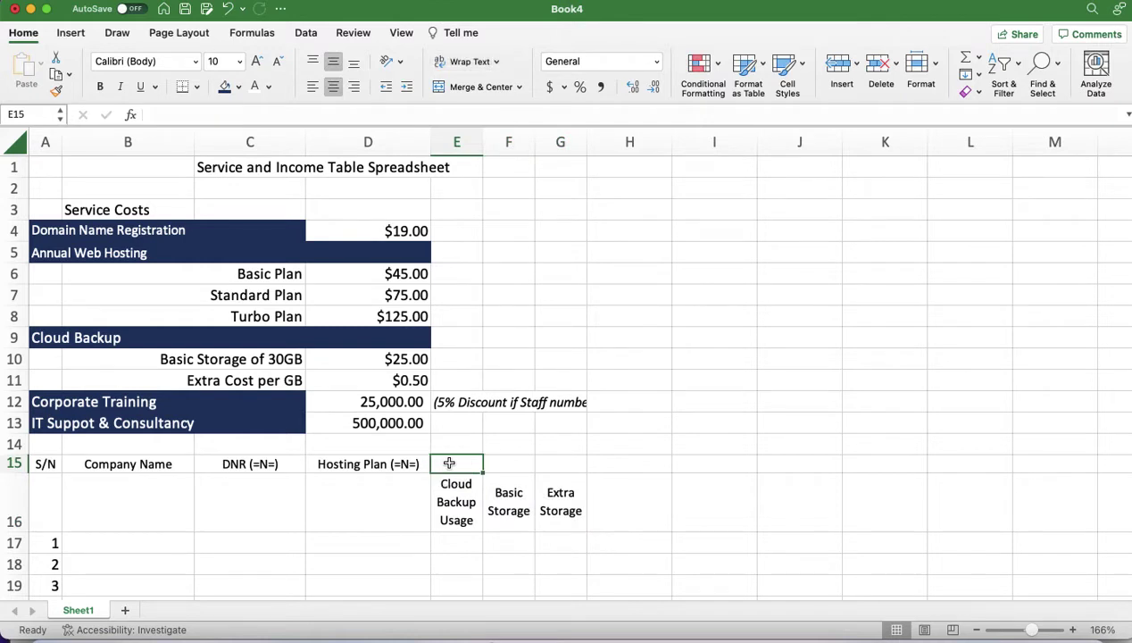
type("C")
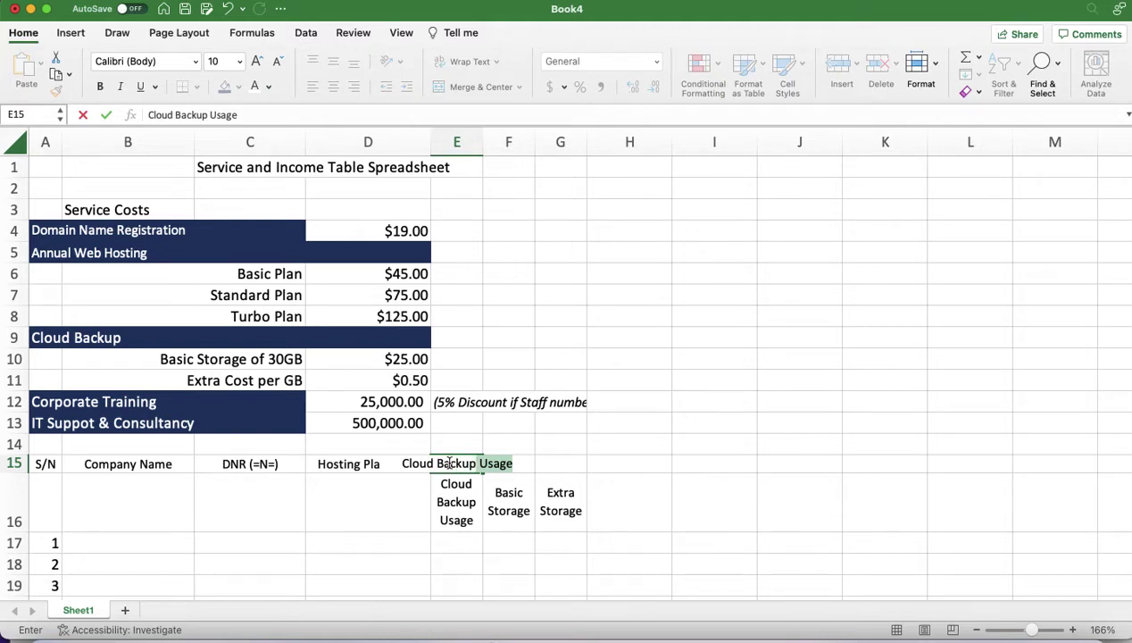
type("loud Backup")
key("BackSpace")
key("Return")
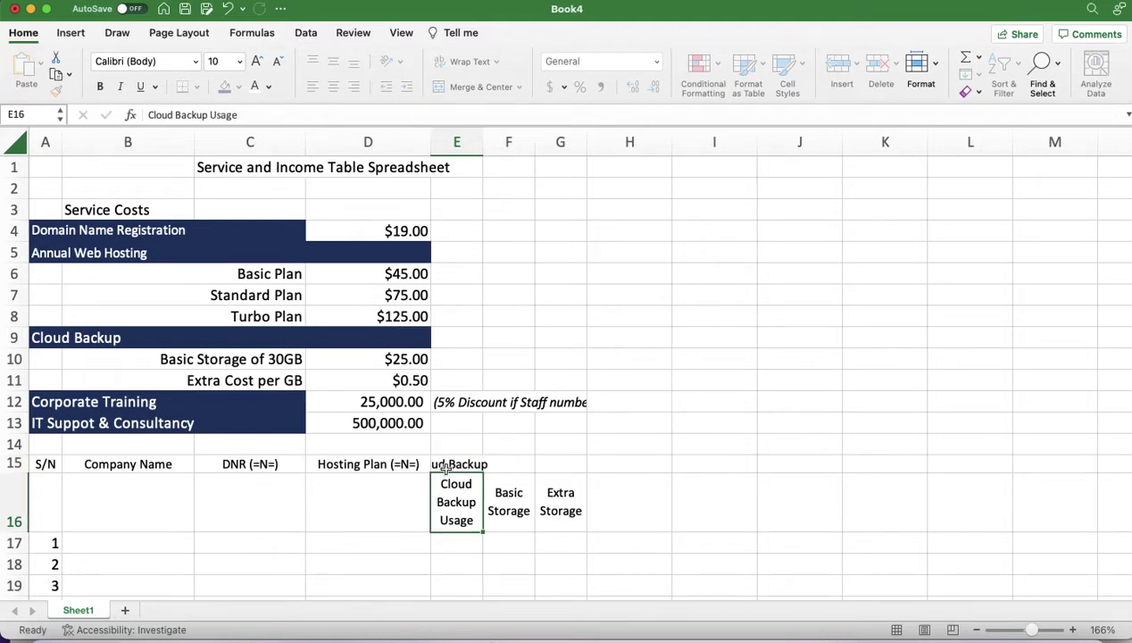
left_click_drag(451, 463, 555, 460)
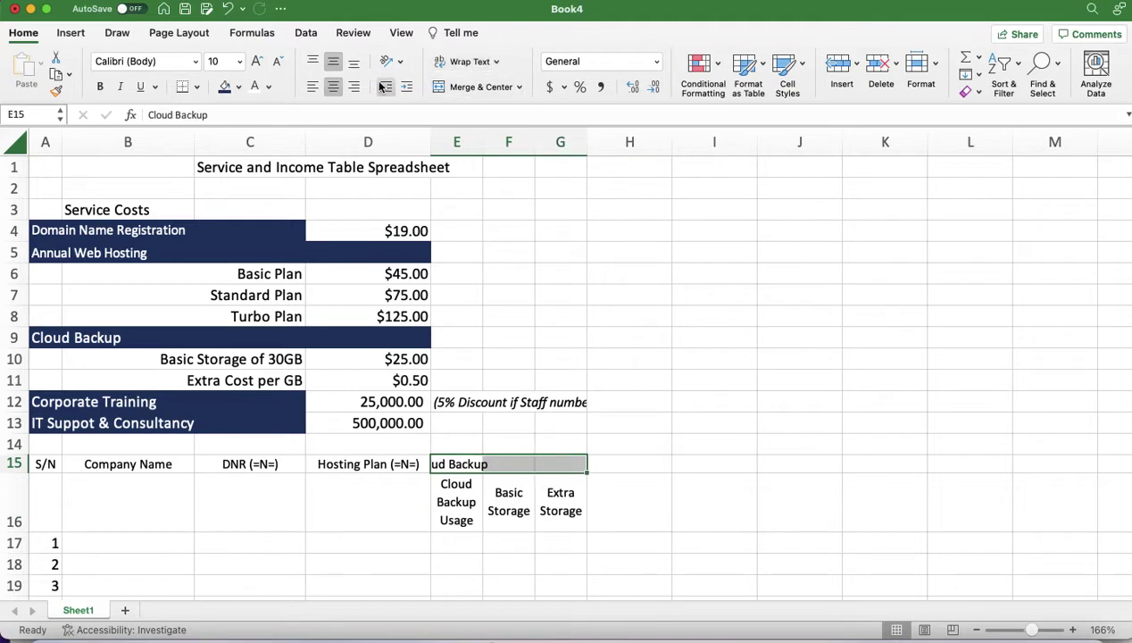
left_click(473, 88)
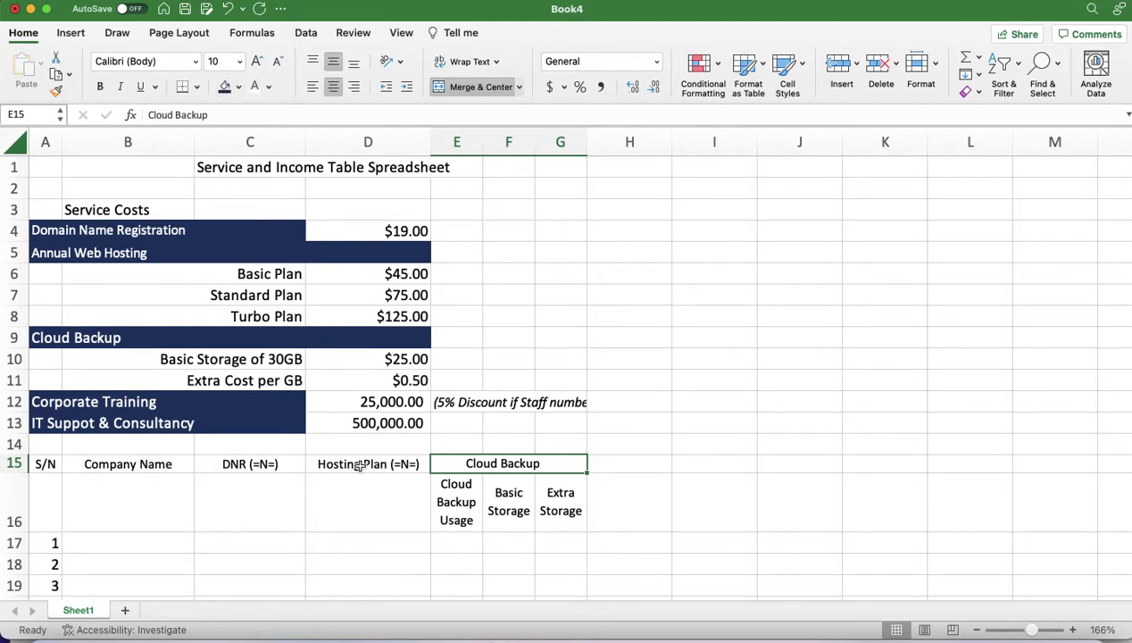
left_click(263, 463)
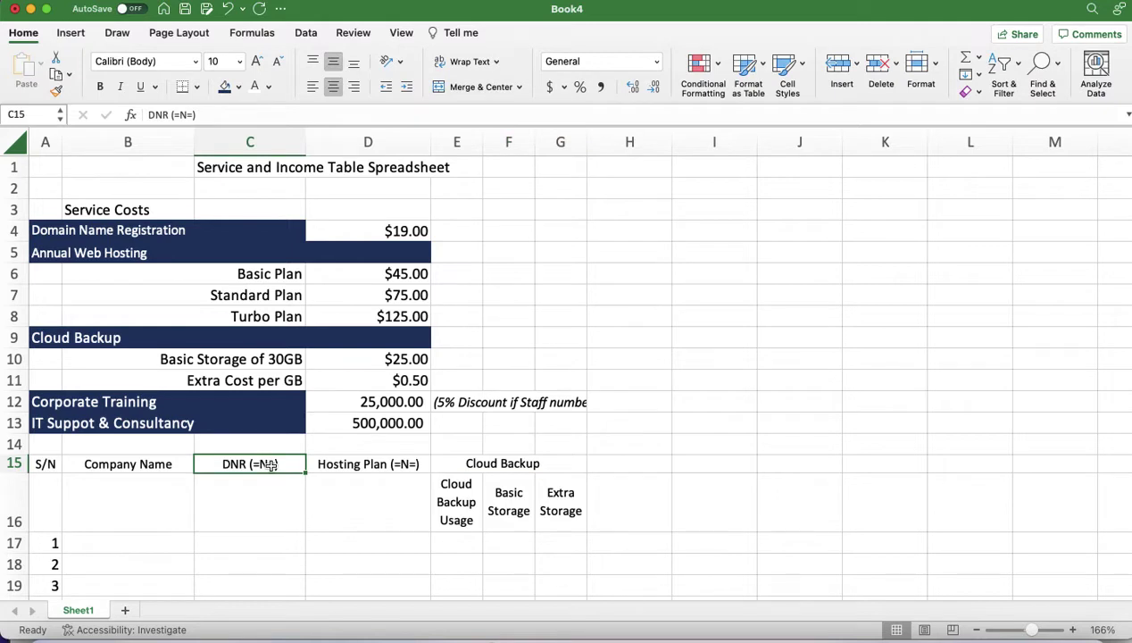
left_click(396, 464)
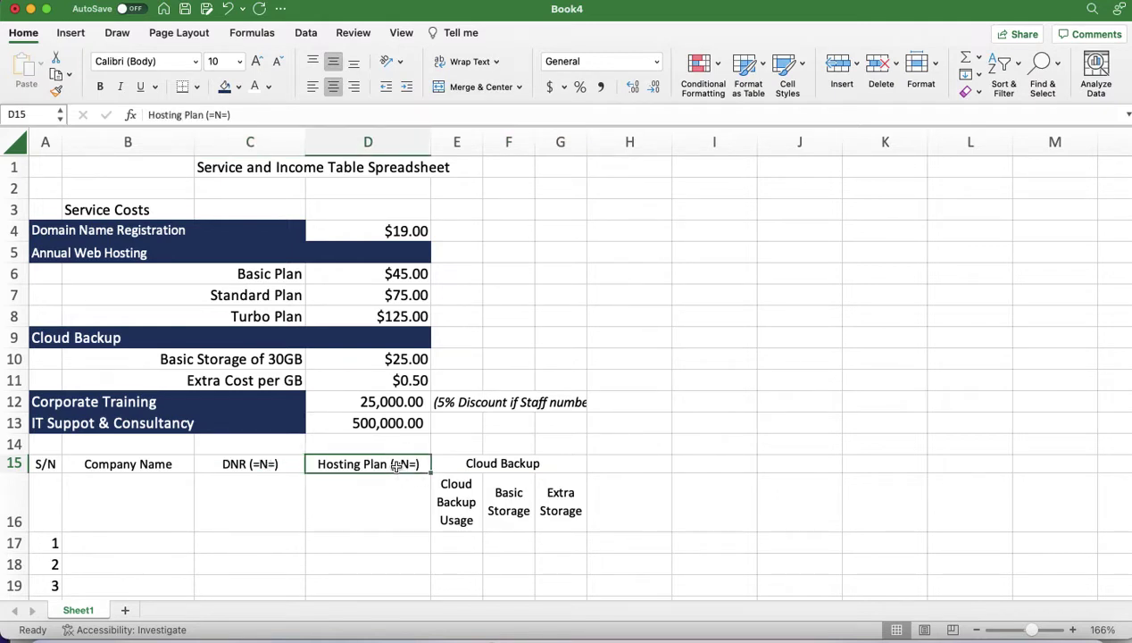
left_click(539, 463)
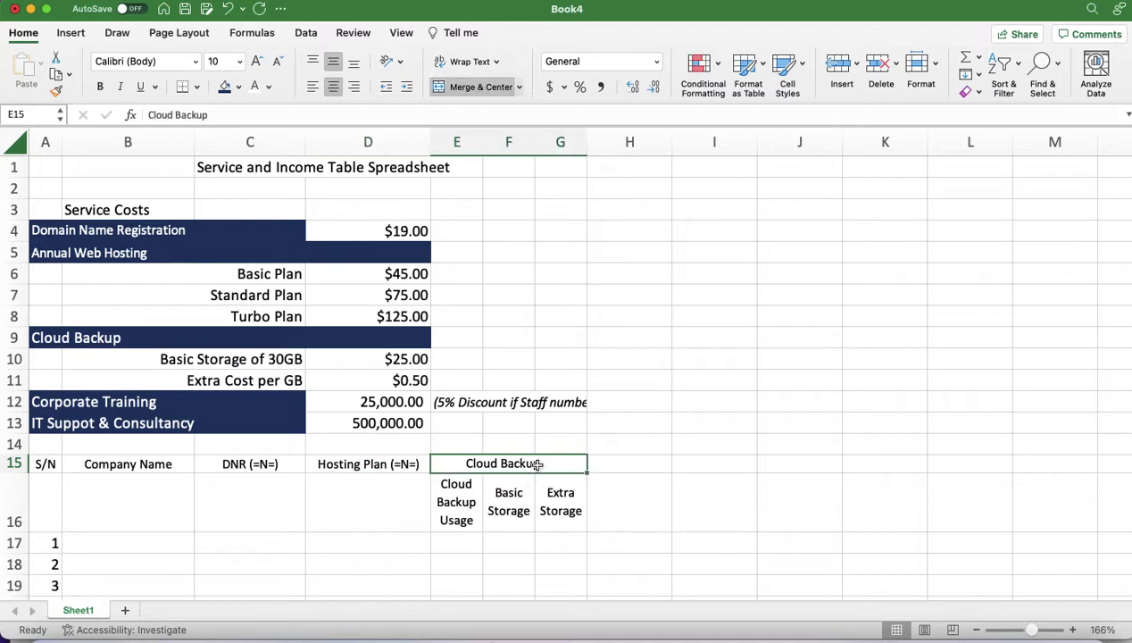
left_click(262, 464)
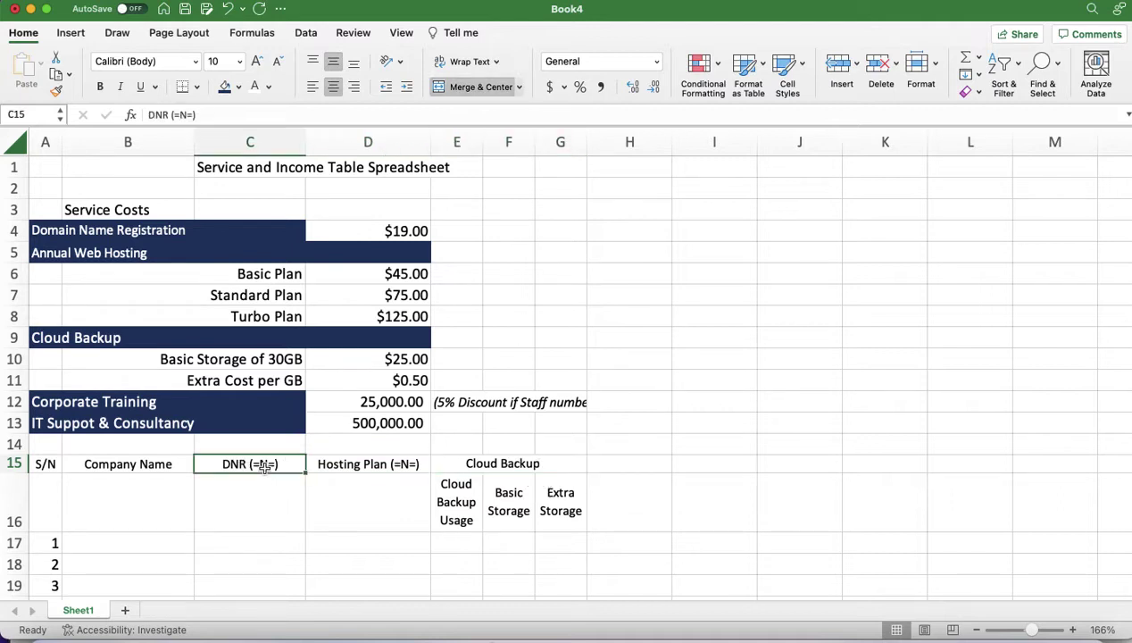
Merge and center the Company Name header over cells B15:B16
left_click(124, 464)
left_click_drag(124, 464, 131, 504)
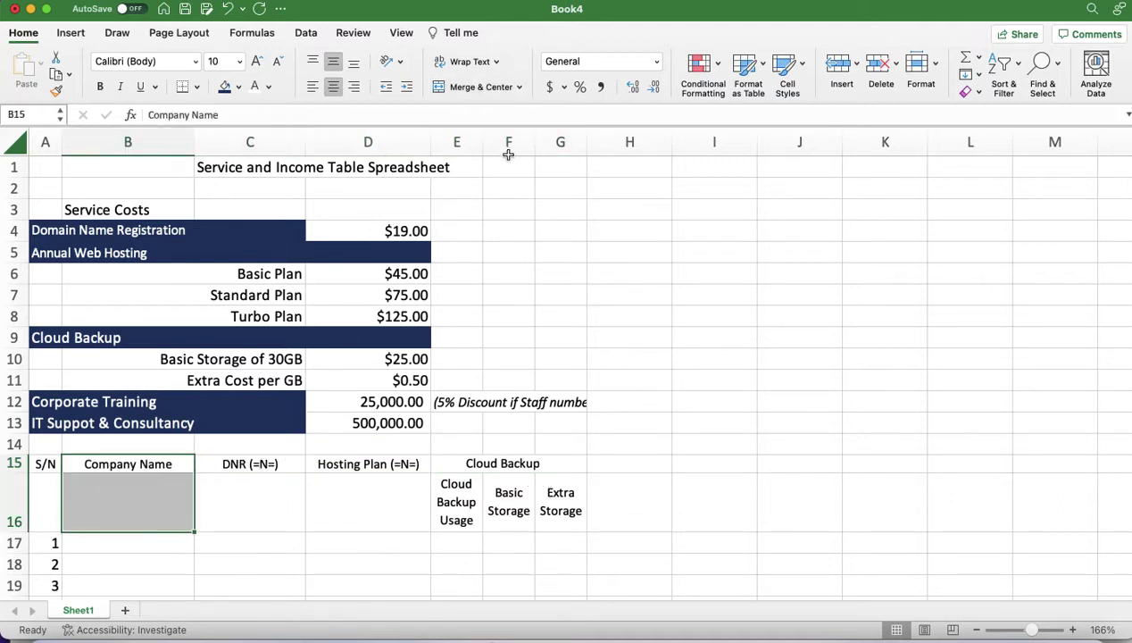
left_click(469, 87)
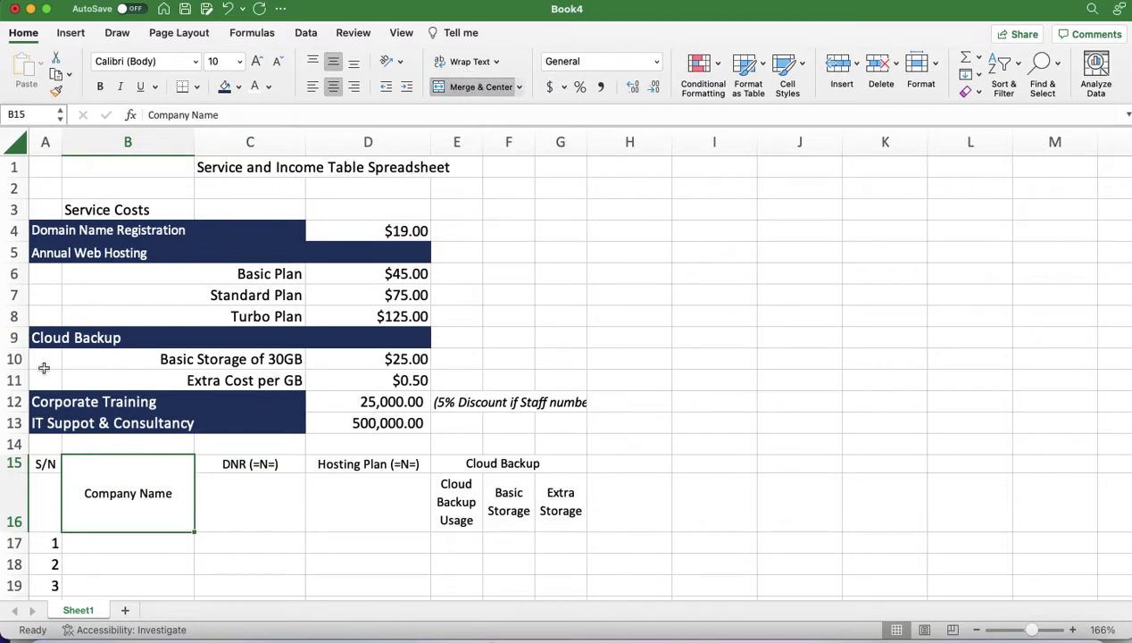
Merge and center the S/N, DNR (=N=) and Hosting Plan (=N=) headers individually across rows 15 and 16
left_click_drag(44, 464, 47, 506)
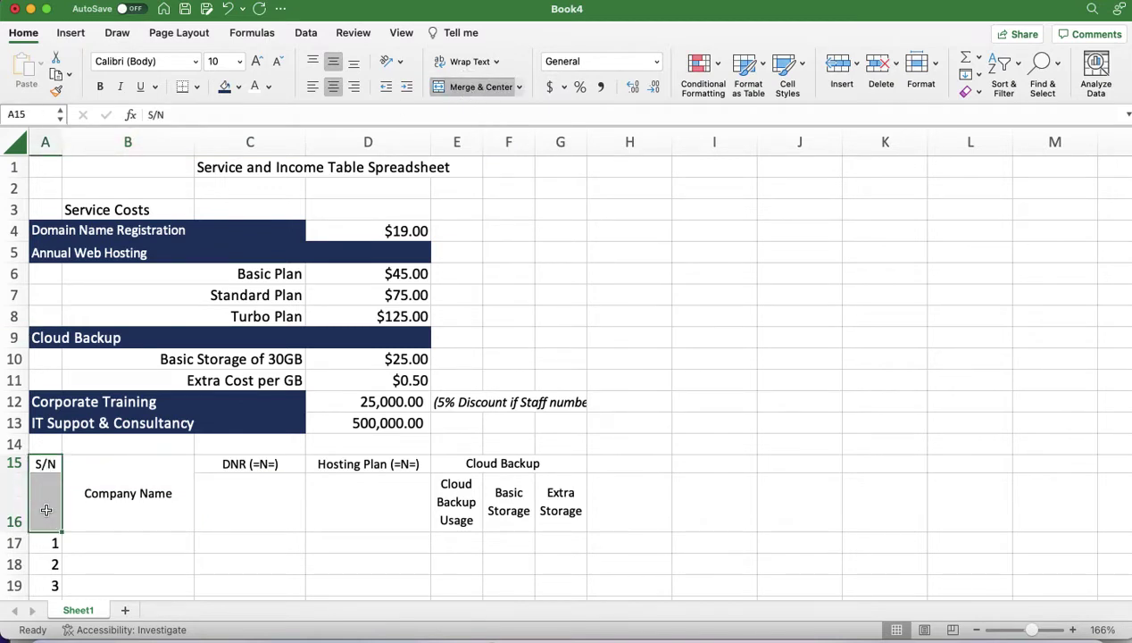
left_click(488, 90)
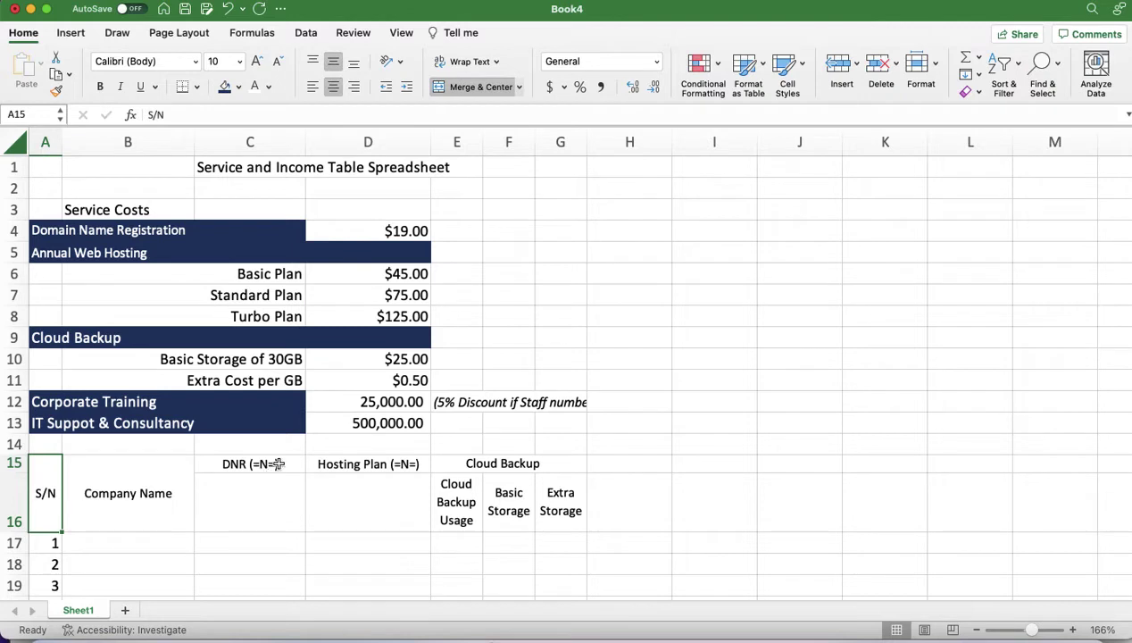
left_click_drag(278, 464, 279, 505)
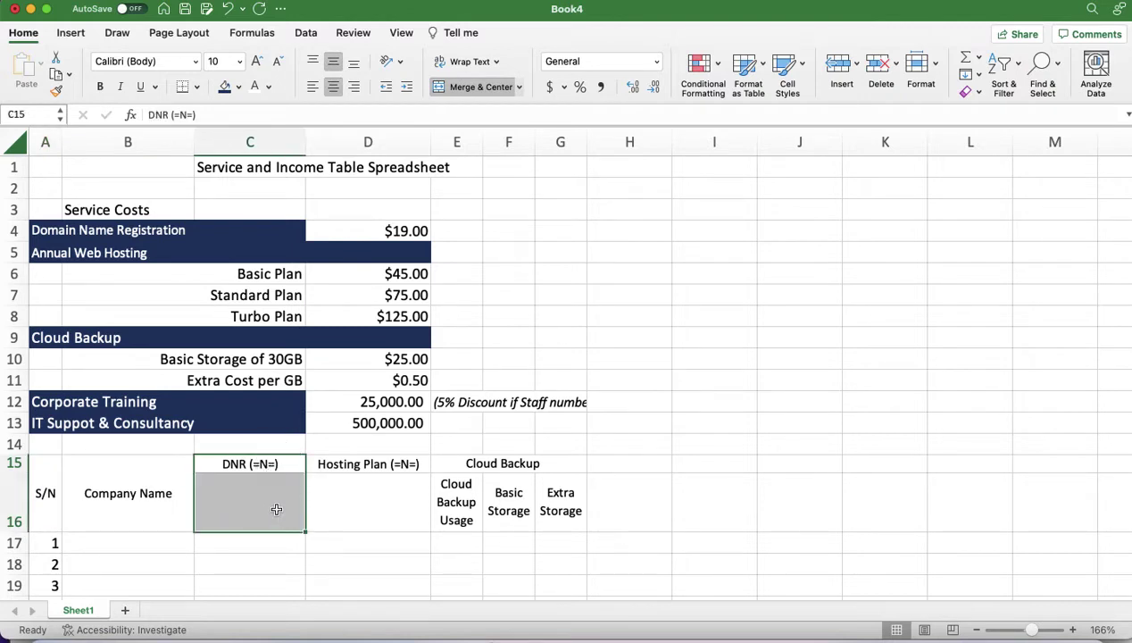
left_click(485, 89)
left_click_drag(370, 457, 374, 501)
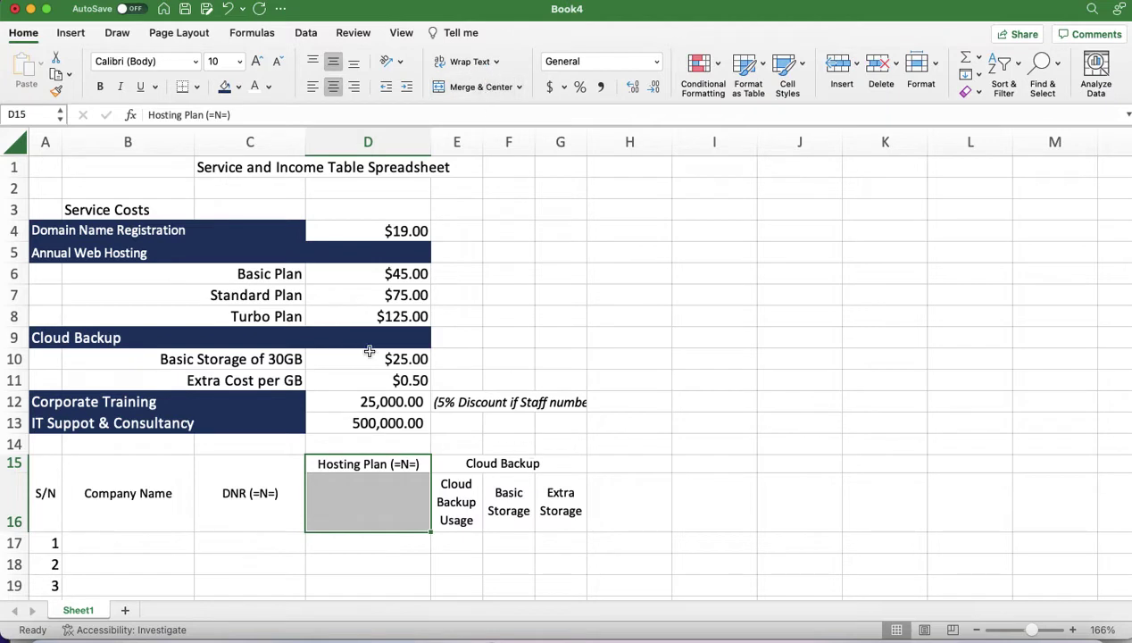
Fill the DNR (=N=) header cell with orange and the Hosting Plan (=N=) header cell with light gold
left_click(231, 494)
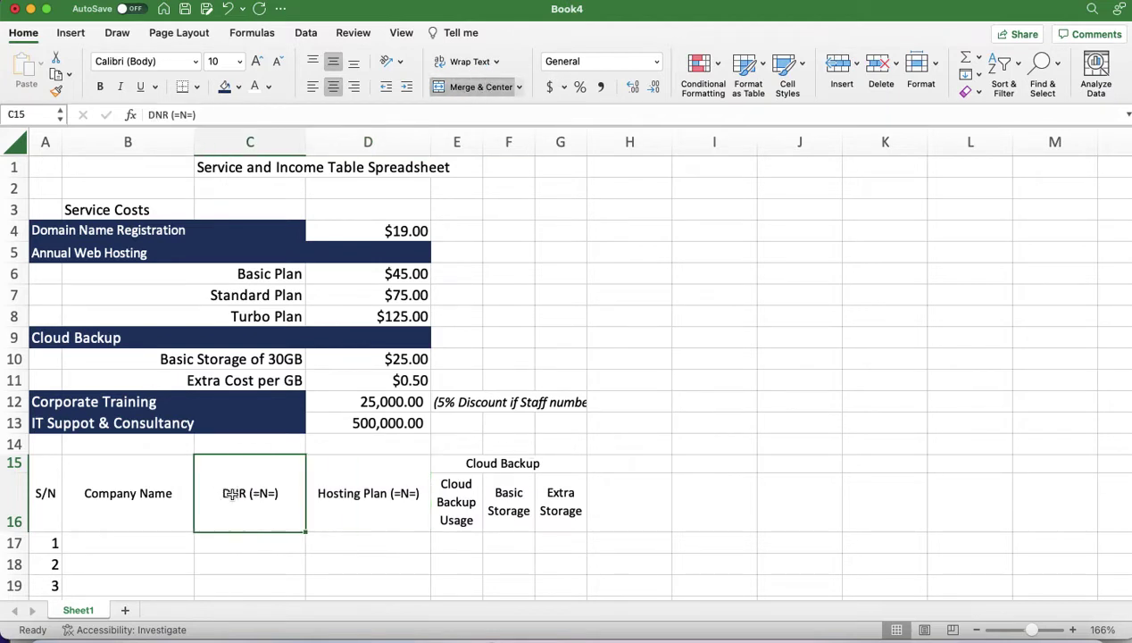
left_click(238, 89)
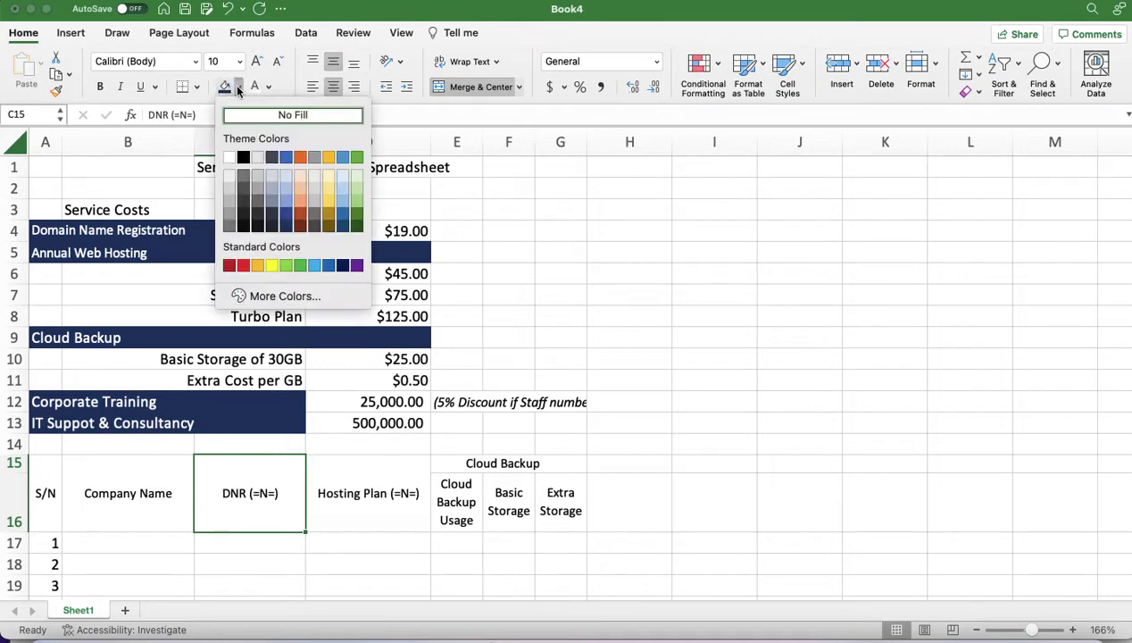
left_click(300, 159)
left_click(370, 494)
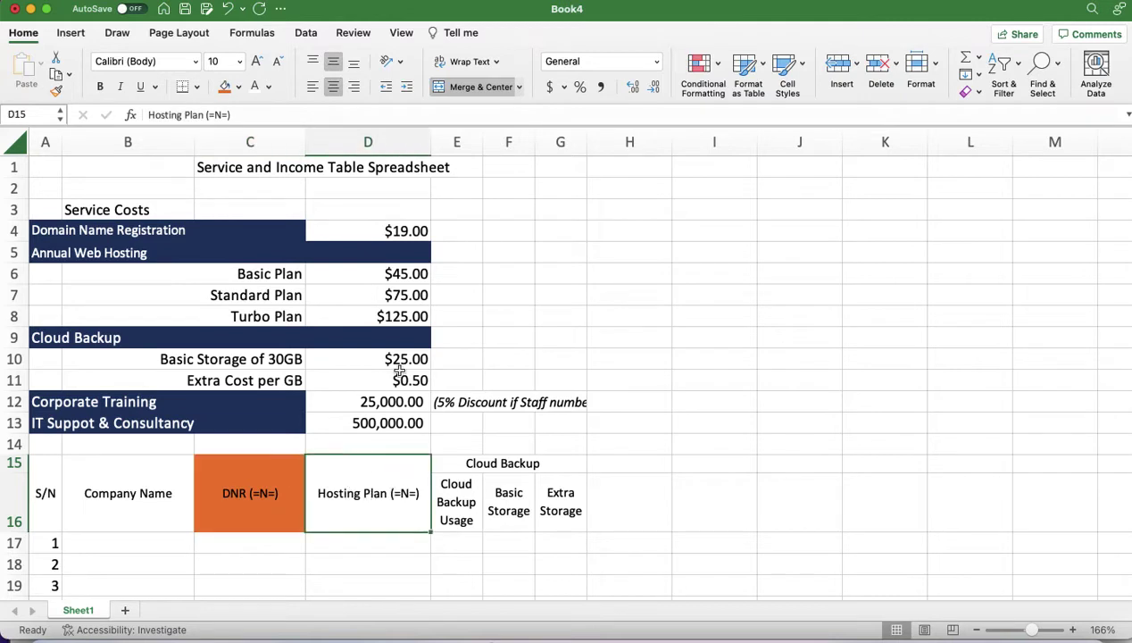
left_click(238, 87)
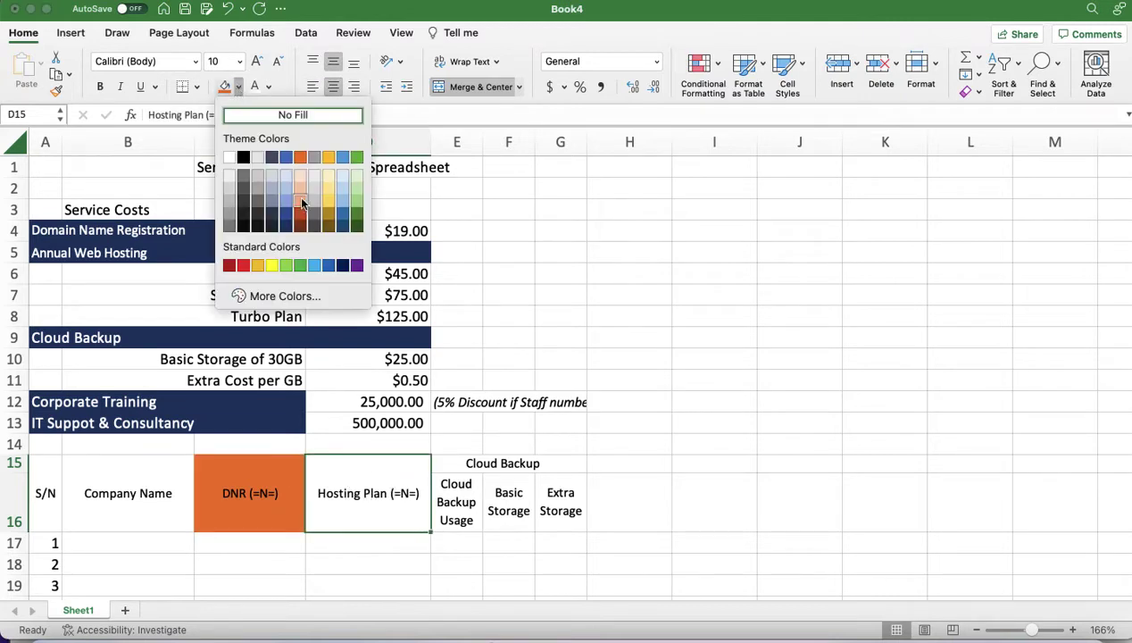
left_click(329, 203)
Fill the Cloud Backup group header and its three subheaders in E15:G16 with light green
left_click(463, 464)
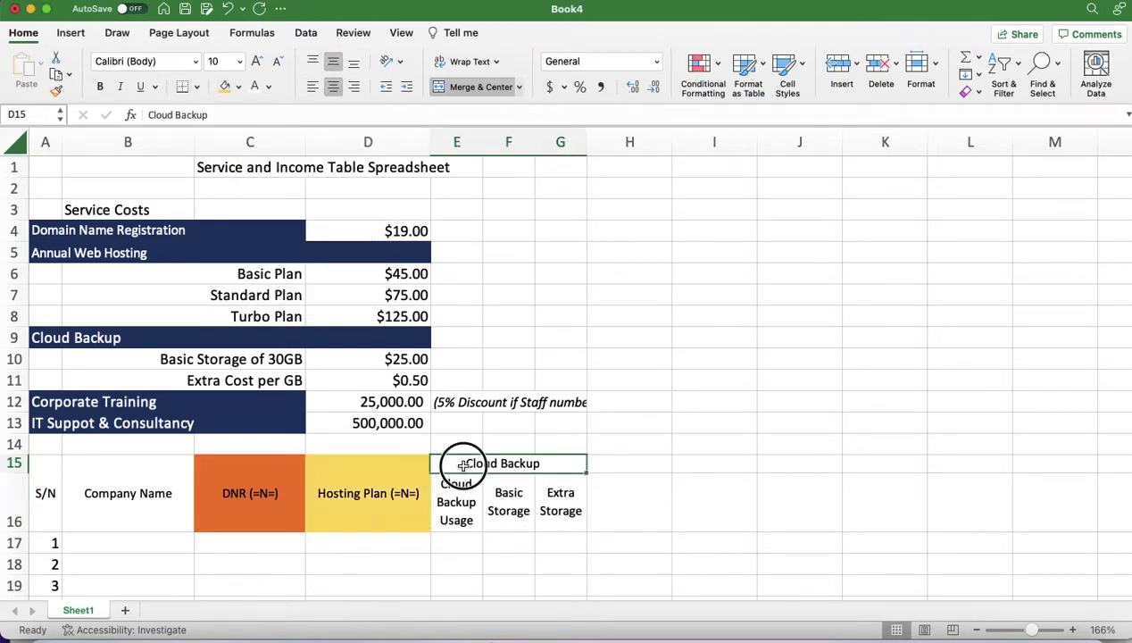
left_click_drag(463, 464, 517, 520)
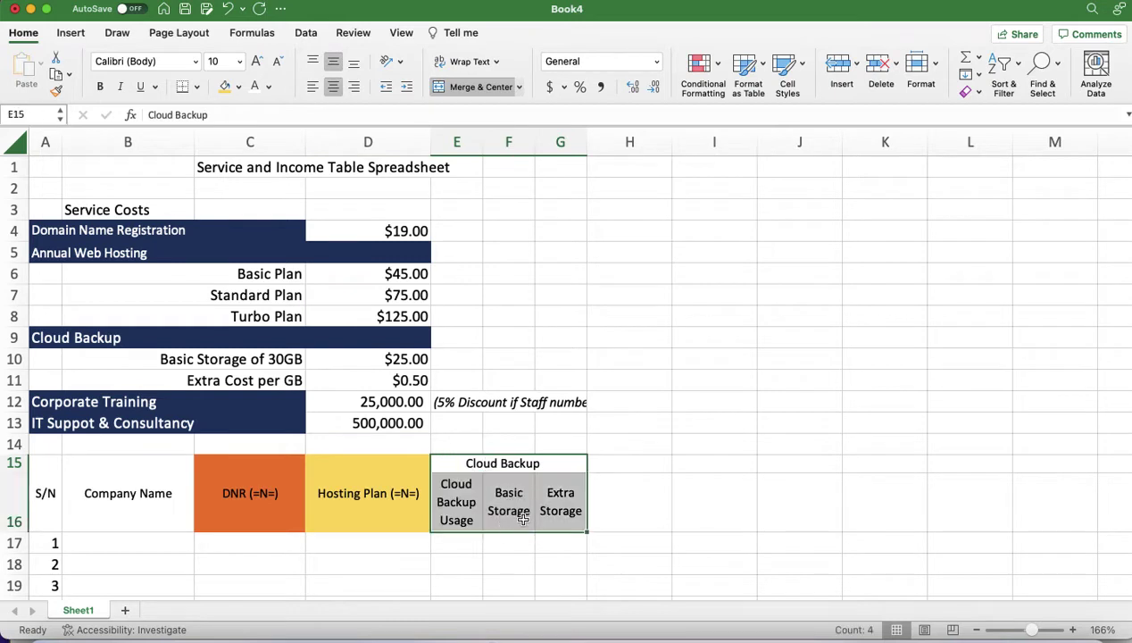
left_click(238, 87)
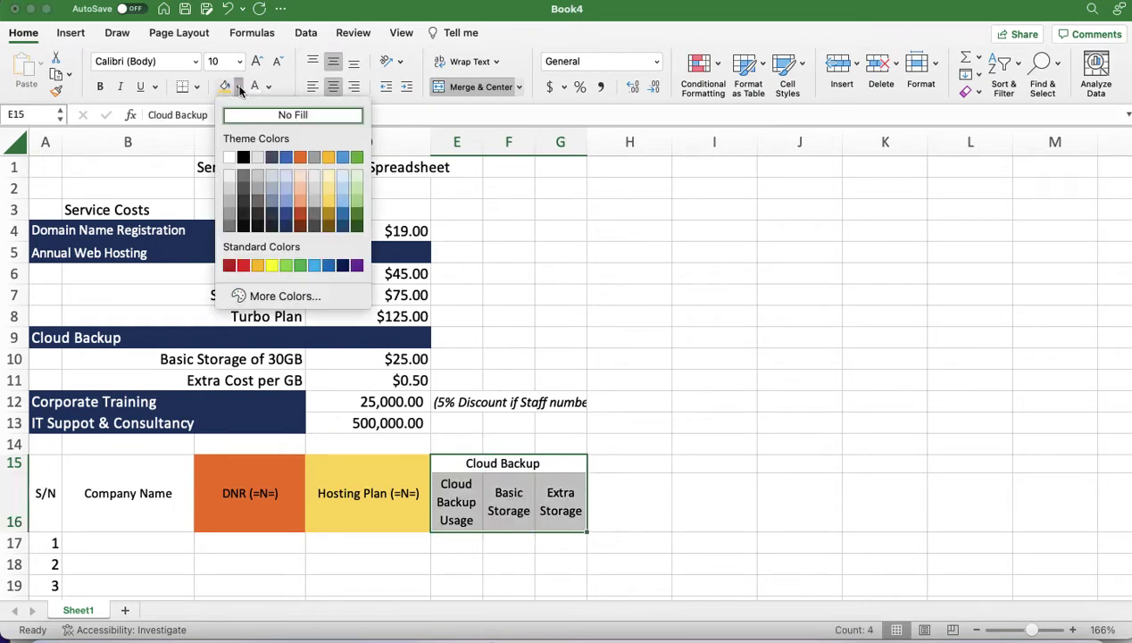
left_click(357, 202)
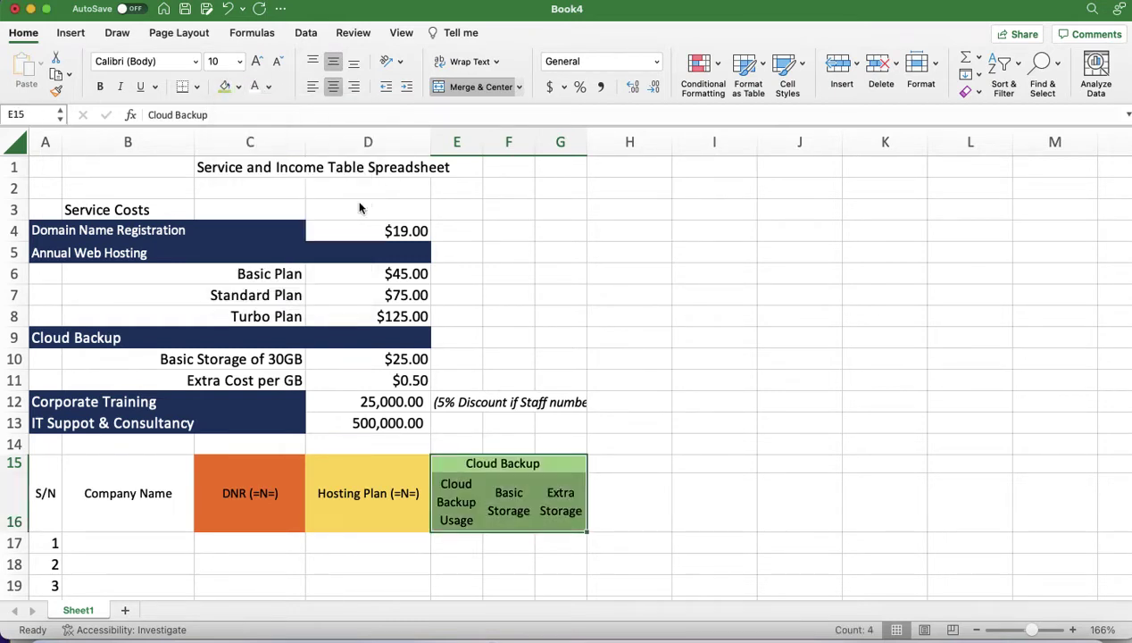
left_click(641, 500)
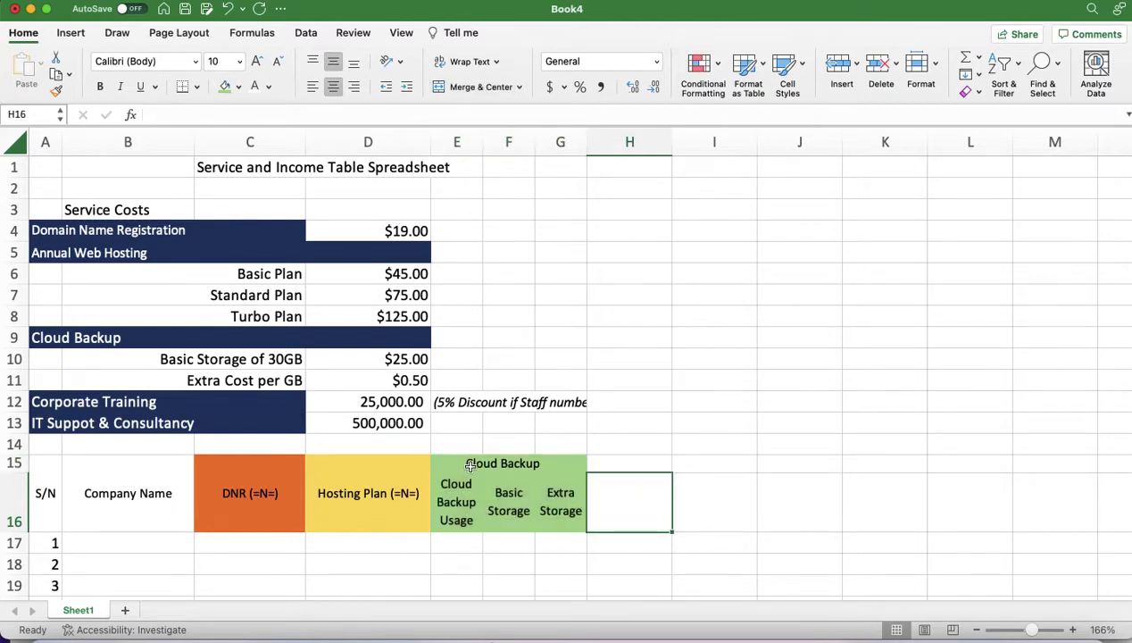
Apply all borders to the Cloud Backup header block E15:G16
left_click_drag(472, 462, 523, 511)
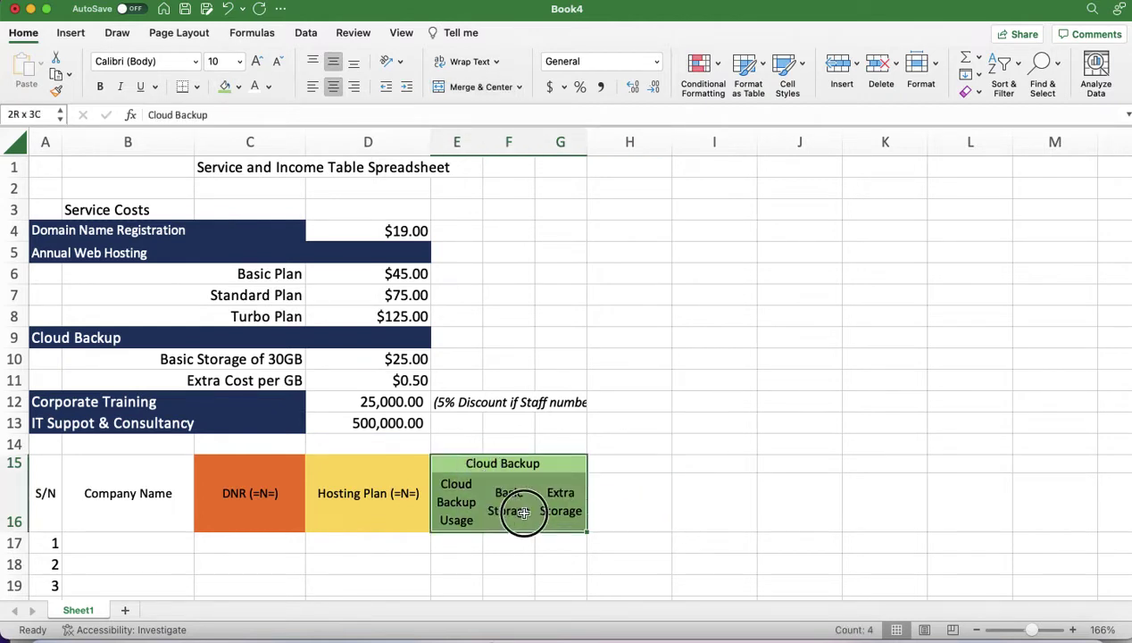
left_click(197, 86)
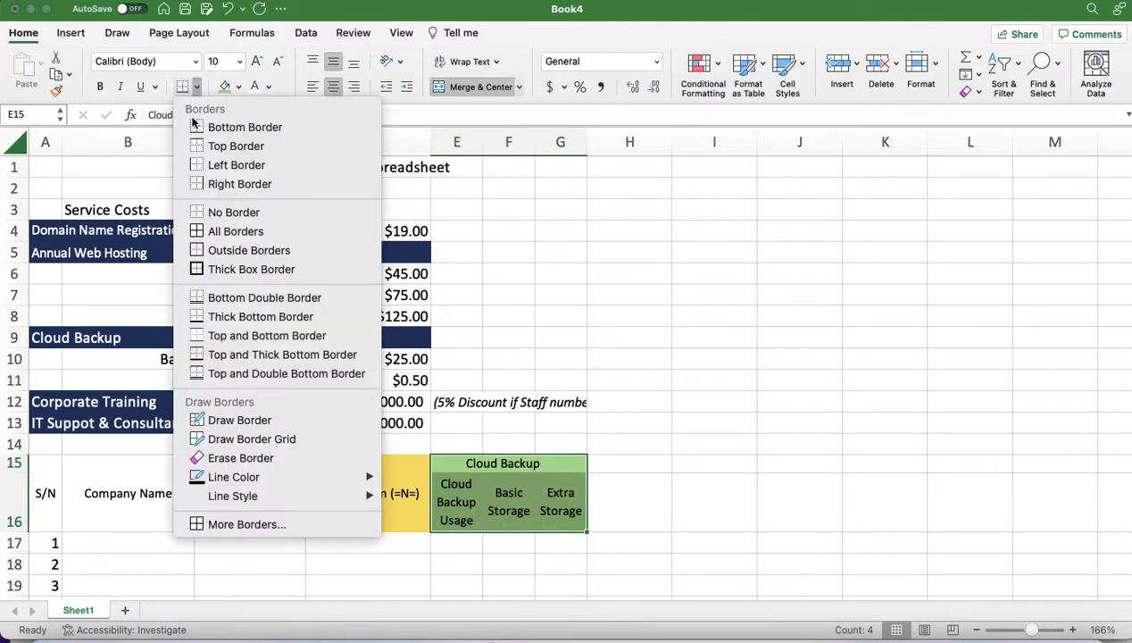
left_click(230, 232)
left_click(656, 502)
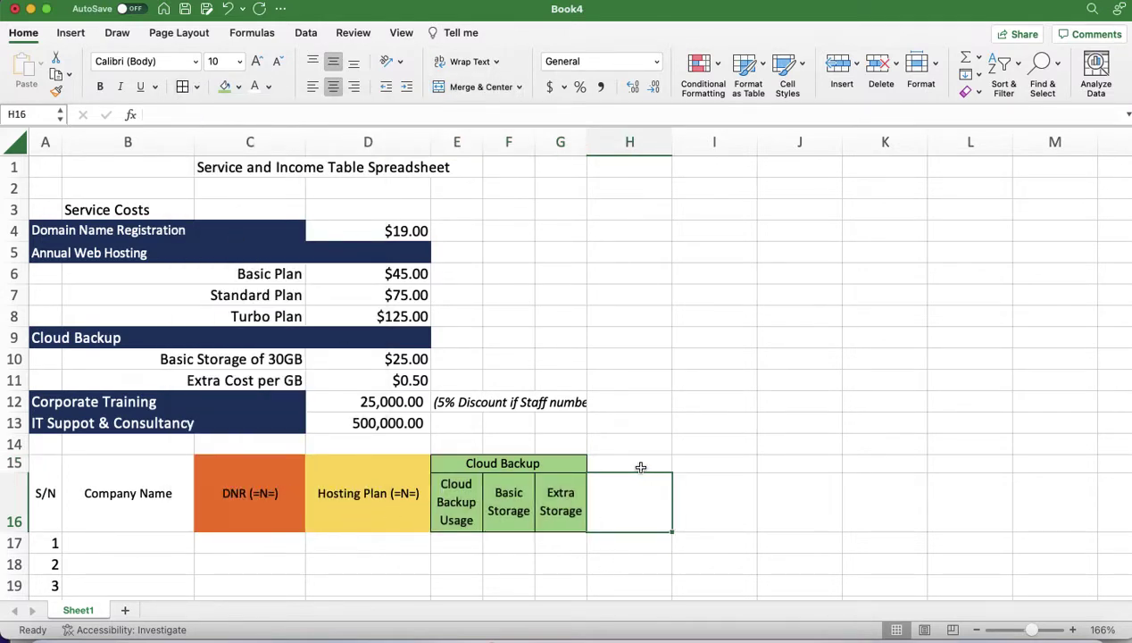
Merge and center cells H15:H16 and enter the header Corporate Training
left_click_drag(639, 464, 643, 521)
left_click(479, 87)
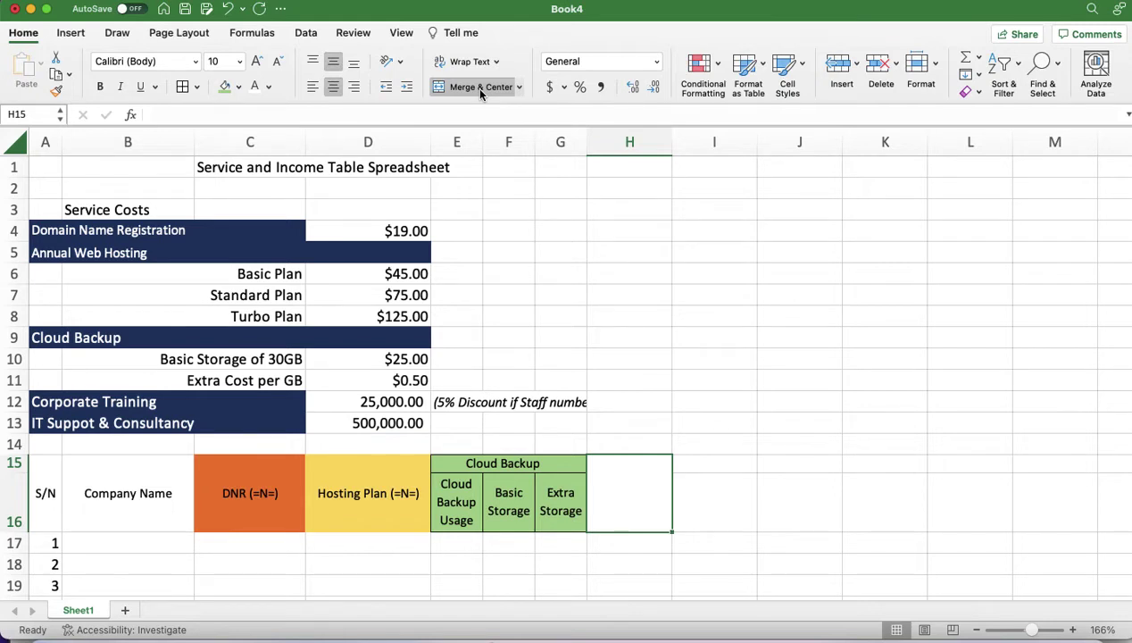
type("C")
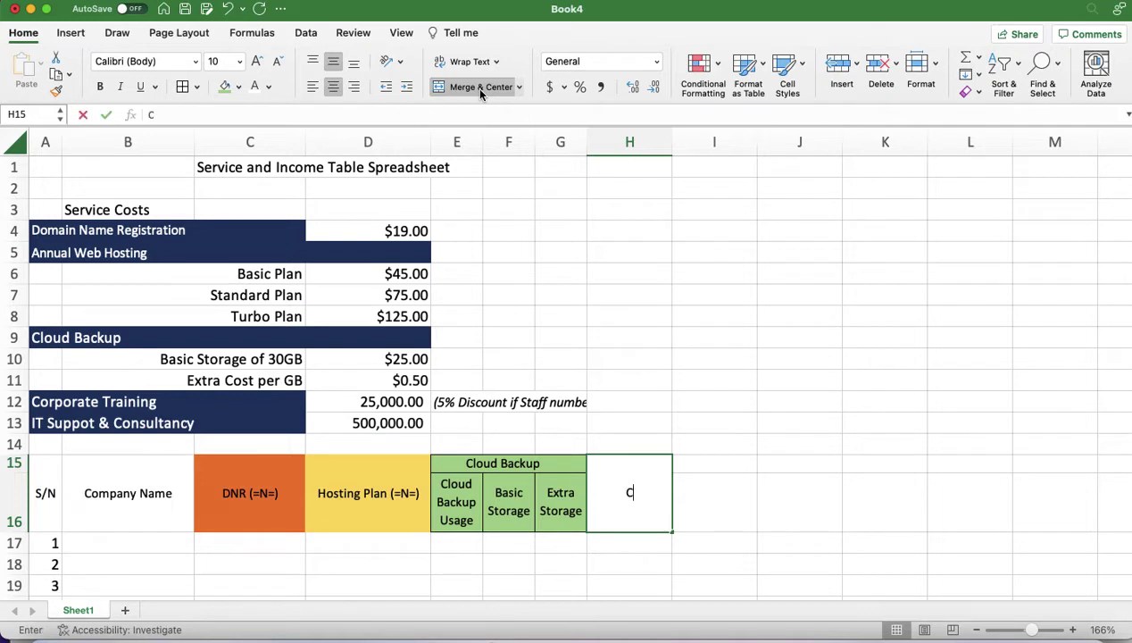
type("orporate Training")
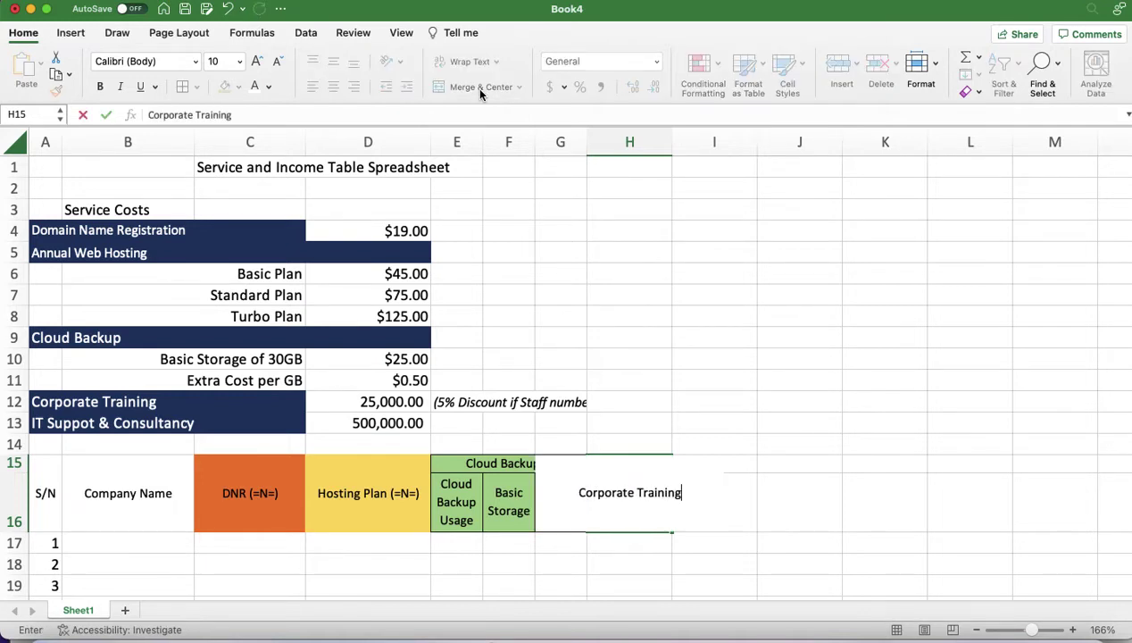
key("Tab")
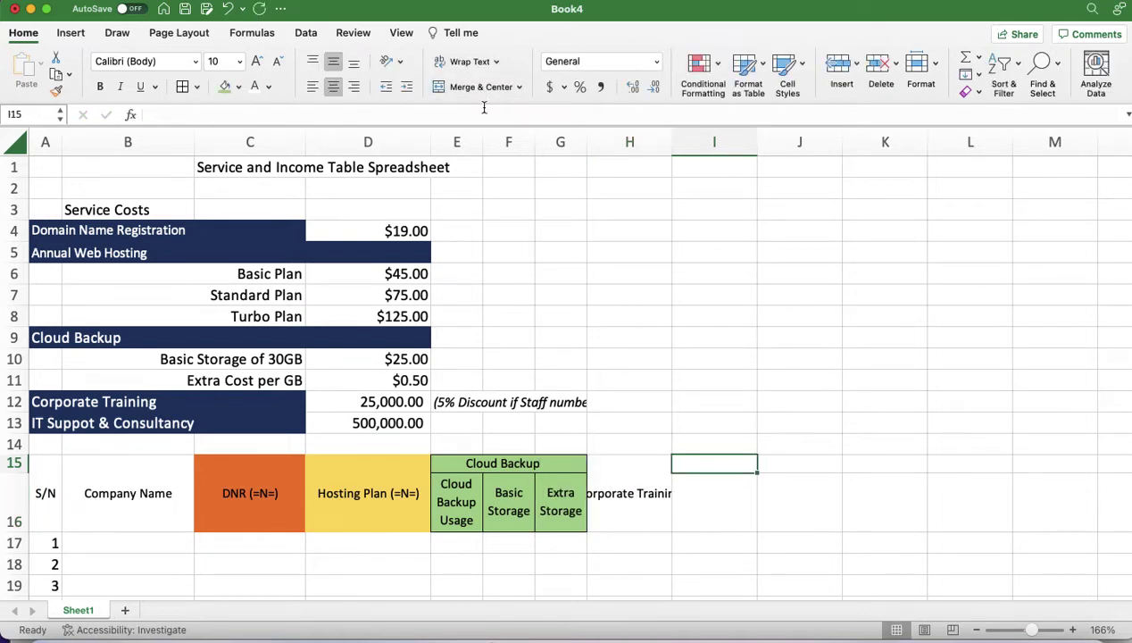
Widen column H to fit the full Corporate Training header
right_click(642, 494)
left_click(664, 156)
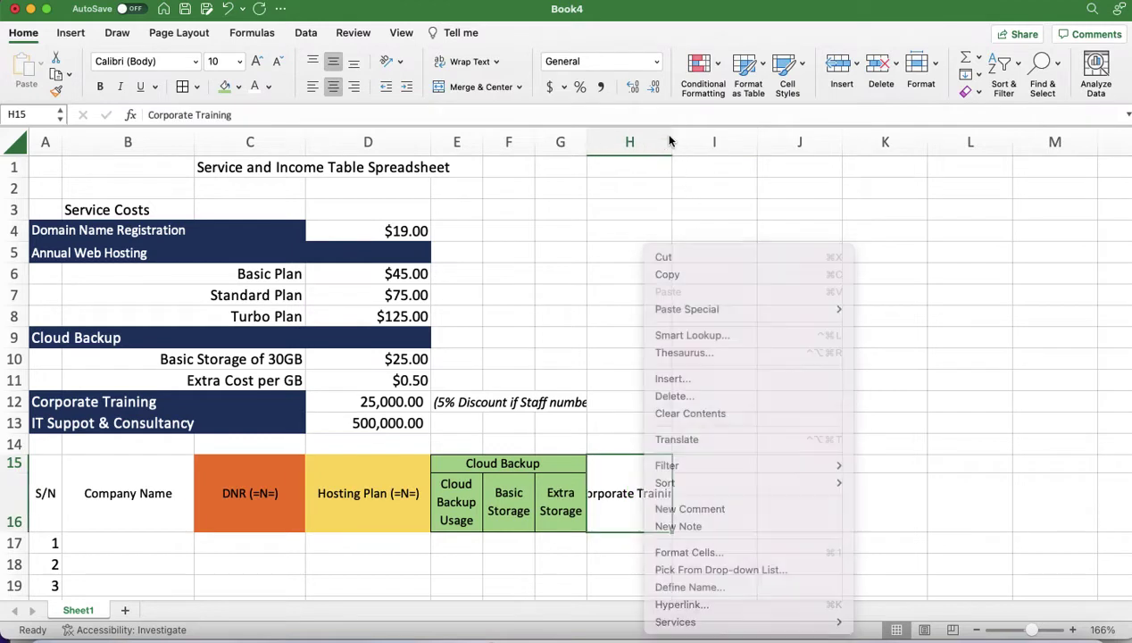
left_click_drag(672, 141, 707, 142)
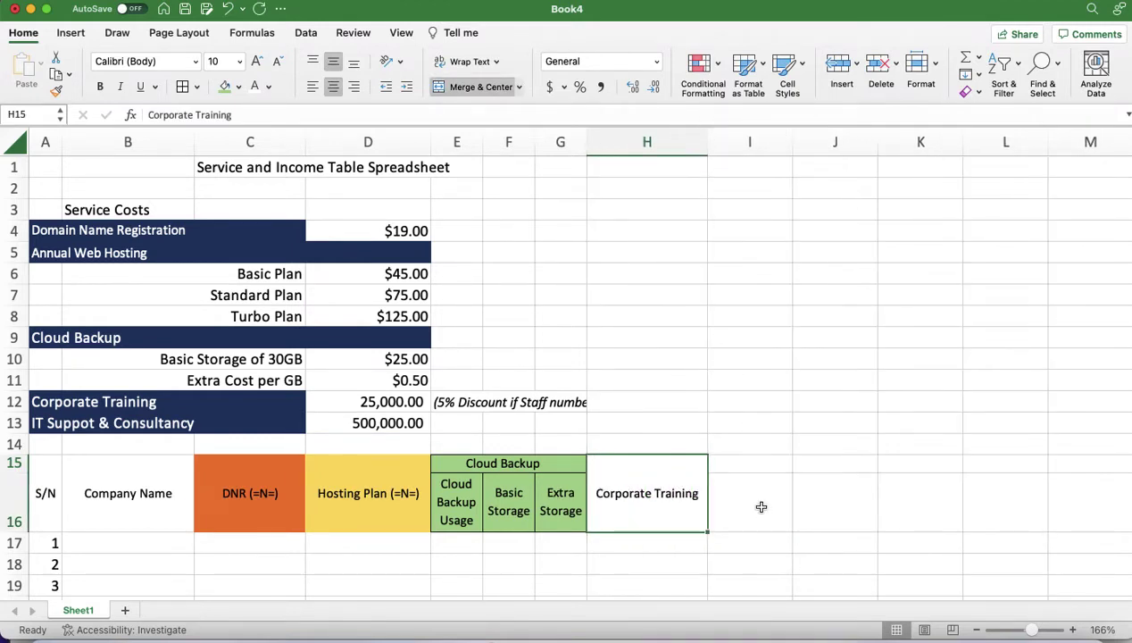
double_click(651, 493)
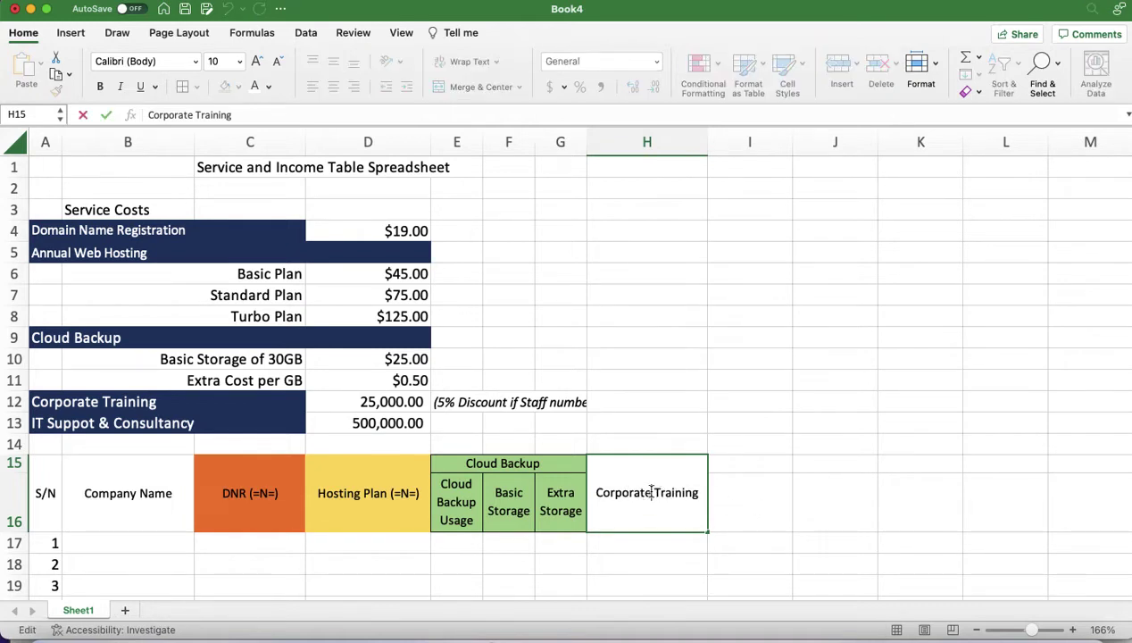
left_click(764, 529)
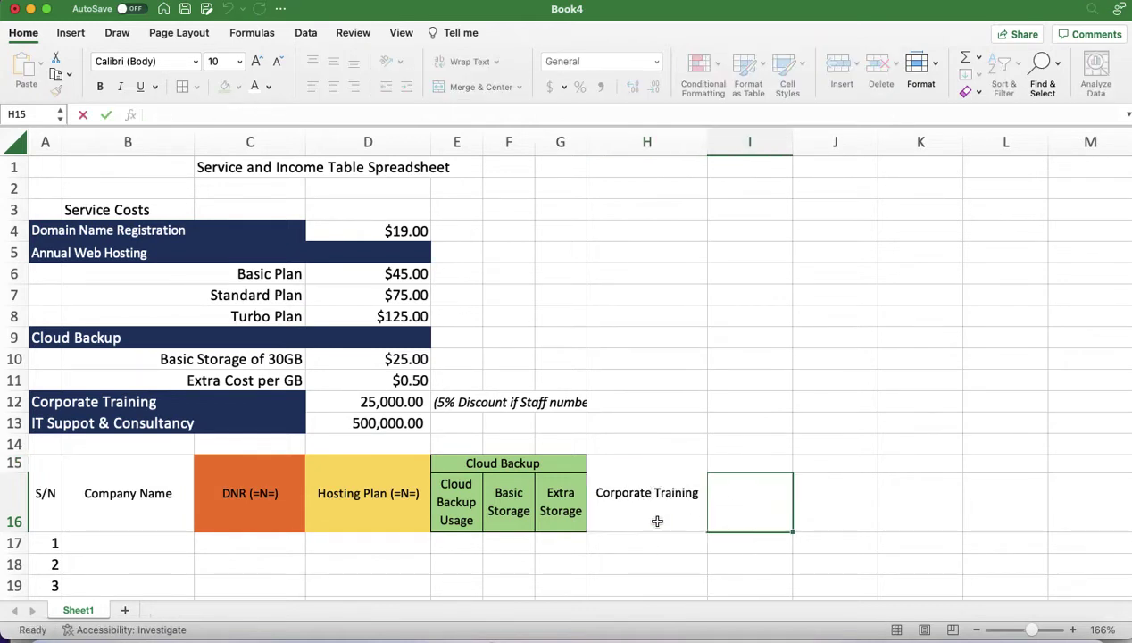
Unmerge H15:H16 and merge and center the Corporate Training header across H15:I15 instead
left_click(627, 500)
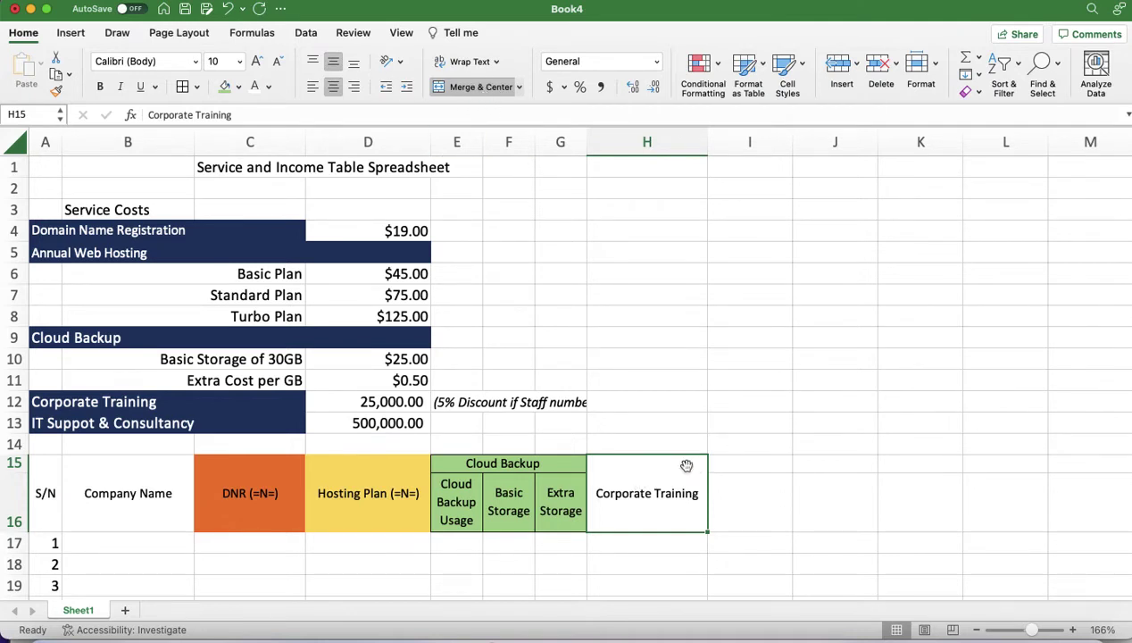
left_click(480, 85)
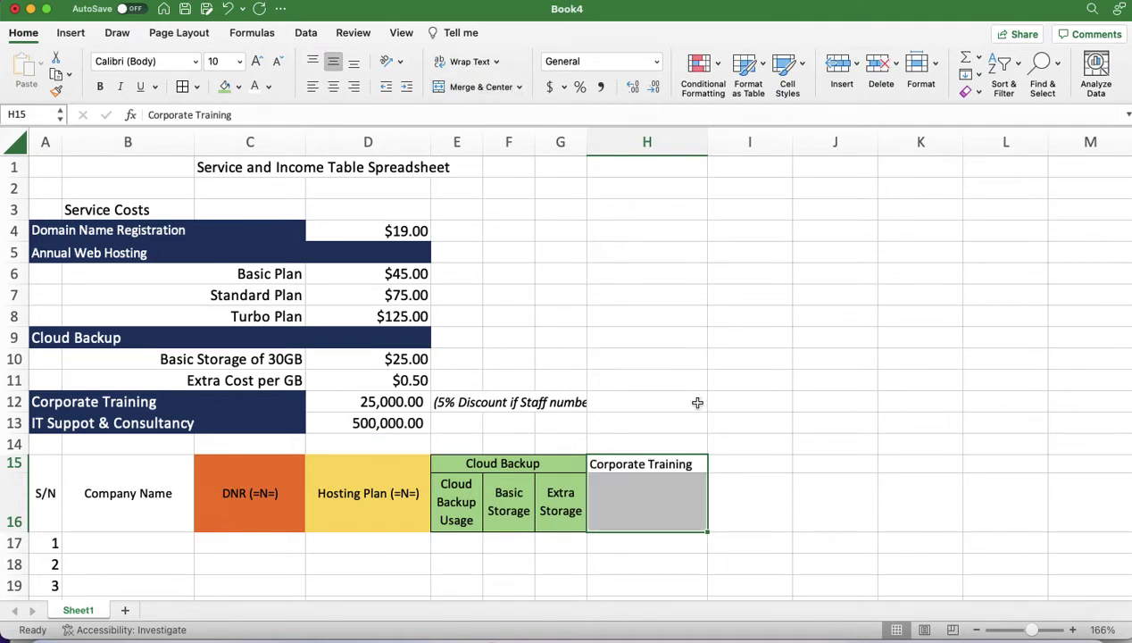
left_click(647, 498)
left_click_drag(644, 463, 732, 465)
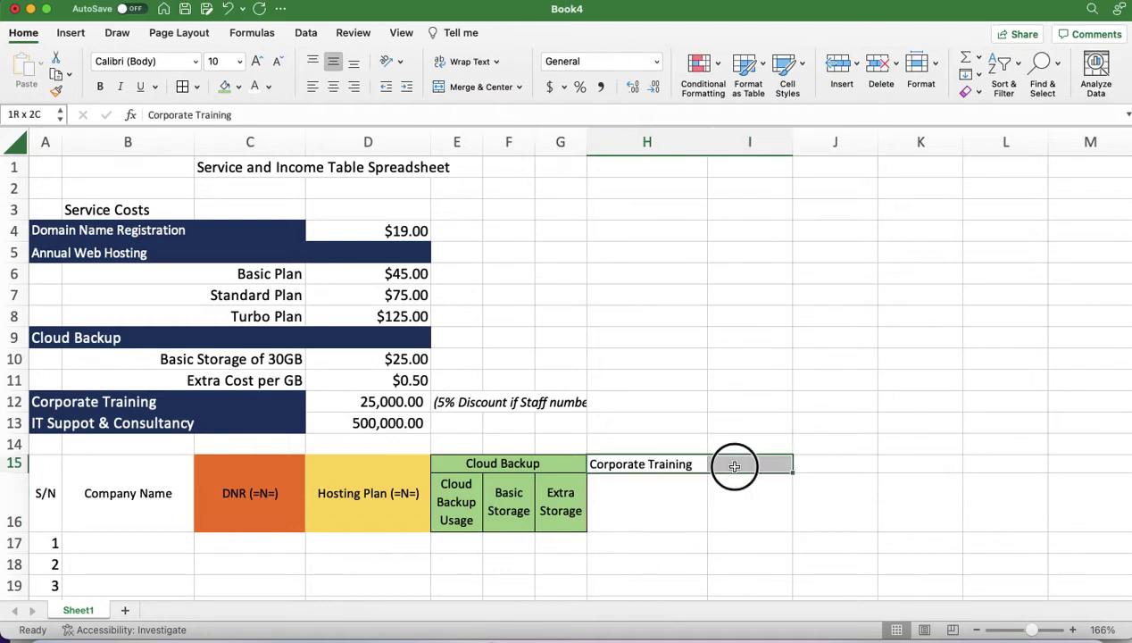
left_click(473, 87)
Enter the subheaders No Trained in H16 and Training Cost in I16
left_click(632, 506)
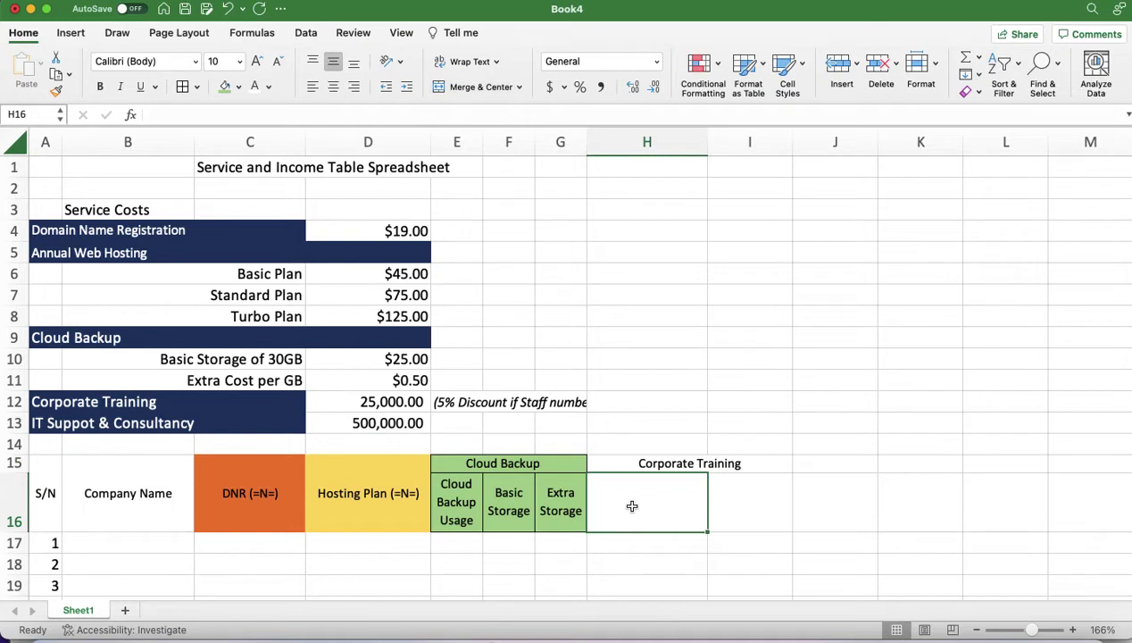
type("No T")
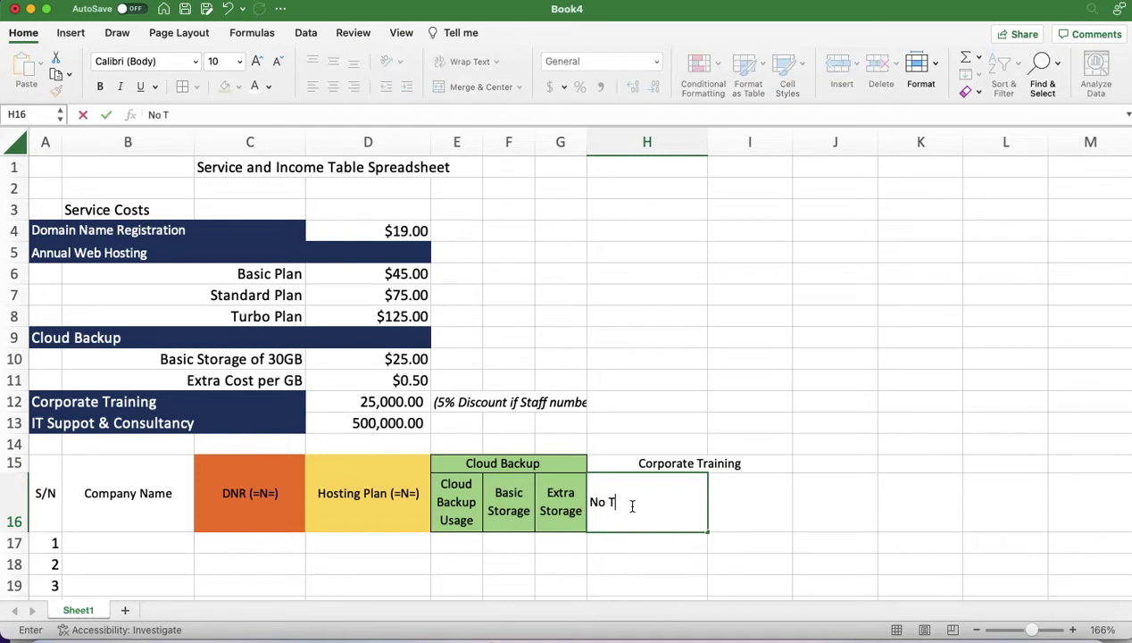
type("rained")
key("Tab")
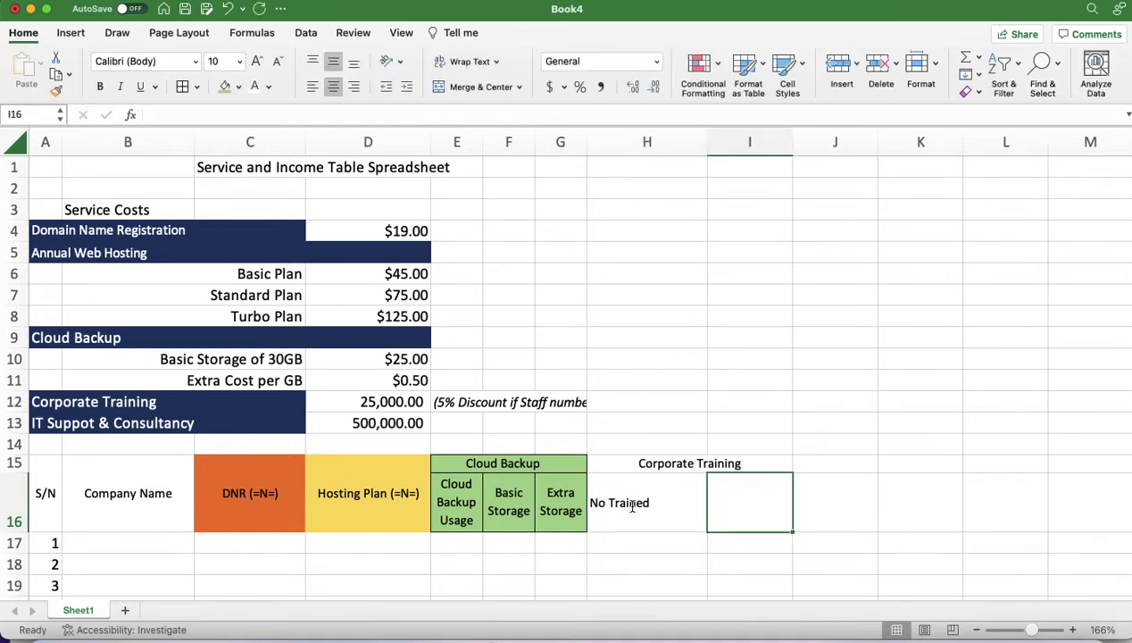
type("Train")
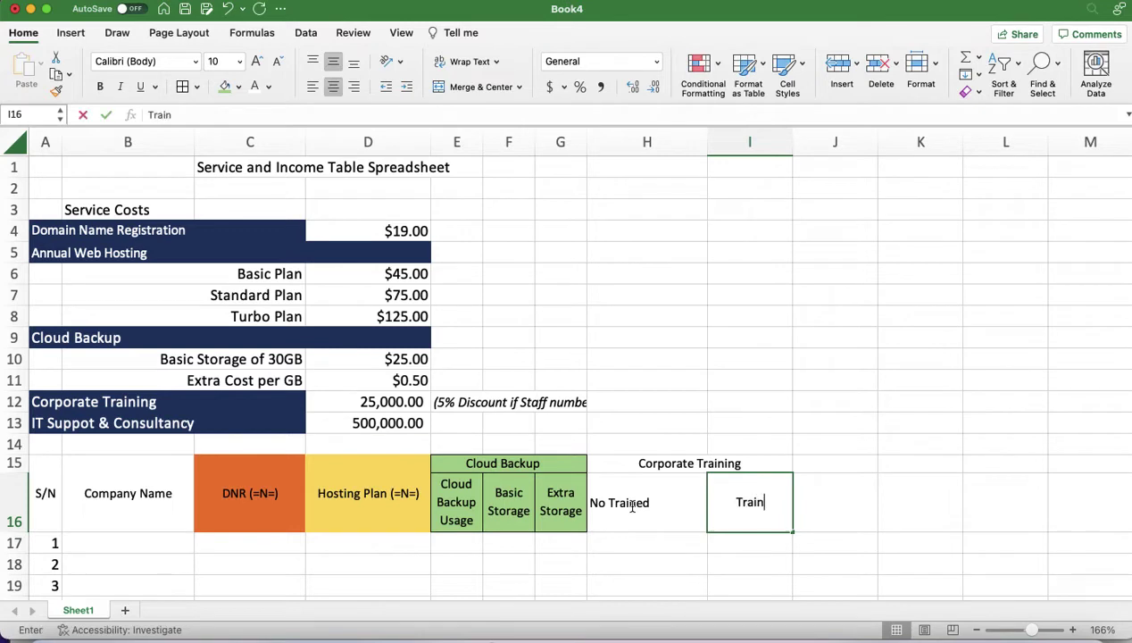
type("ing Cost")
left_click(676, 540)
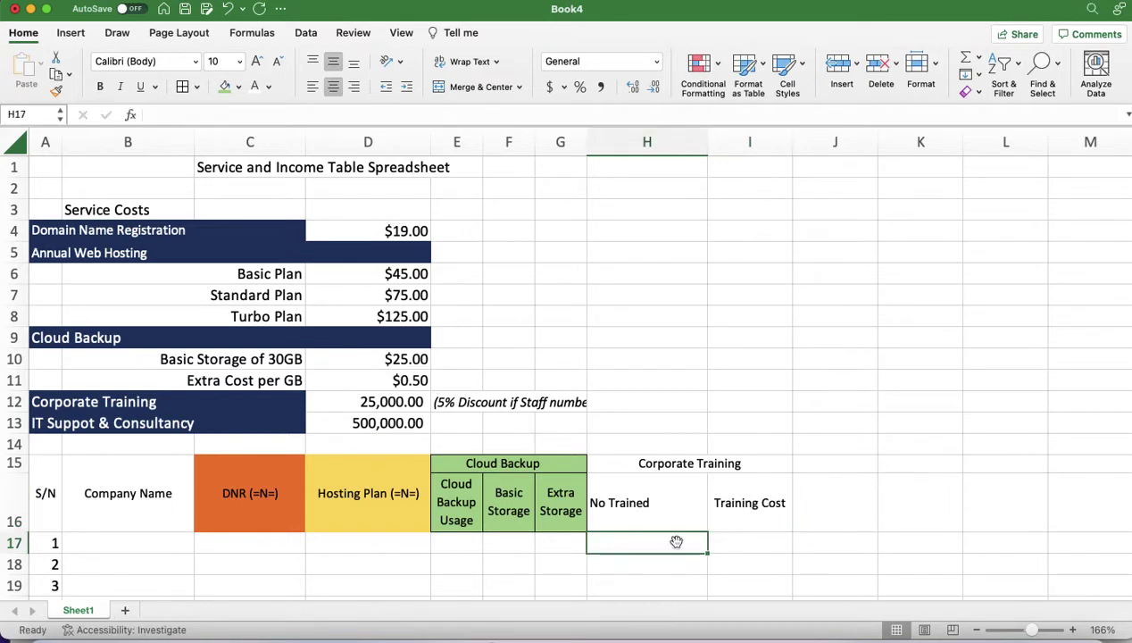
Narrow column H to about the width of the Cloud Backup subcolumns and wrap the No Trained text in H16
left_click(682, 506)
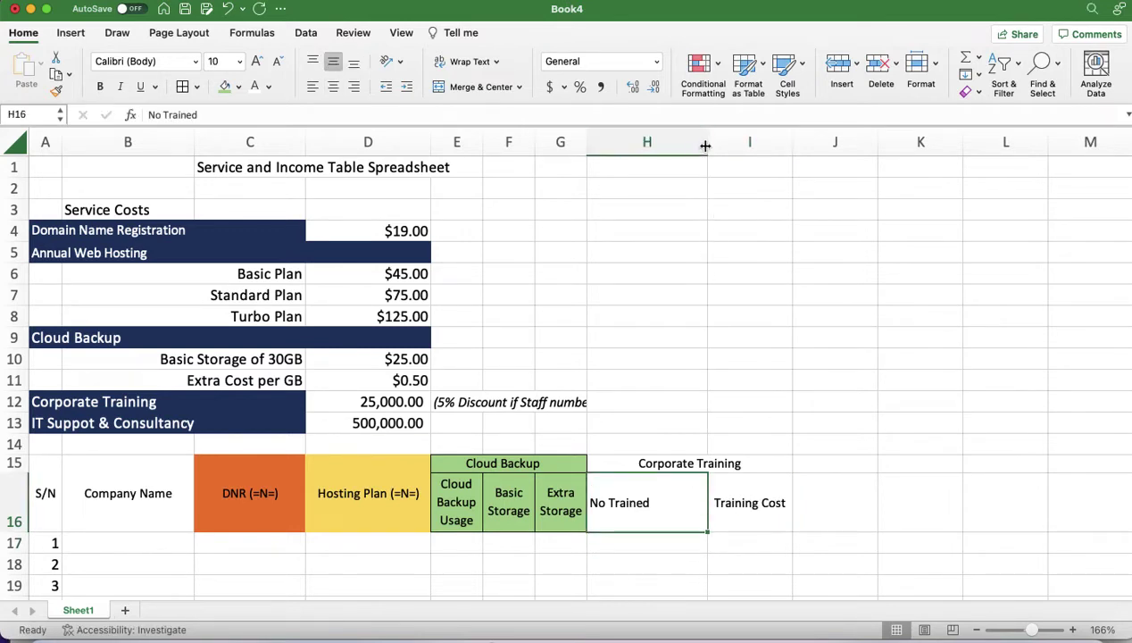
left_click_drag(705, 146, 644, 137)
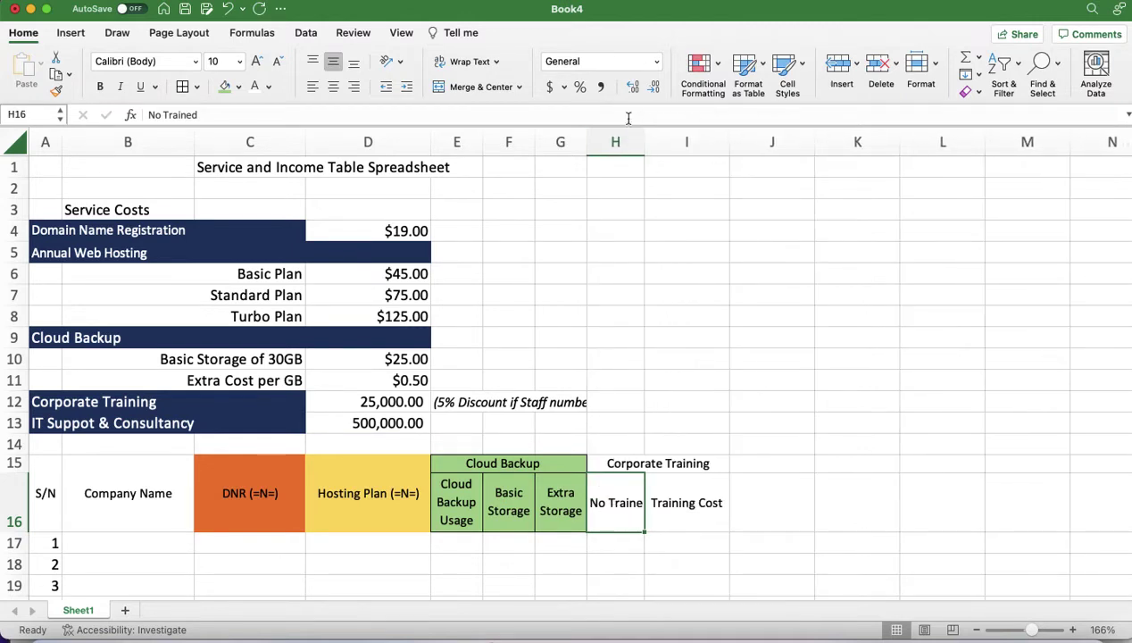
left_click(465, 63)
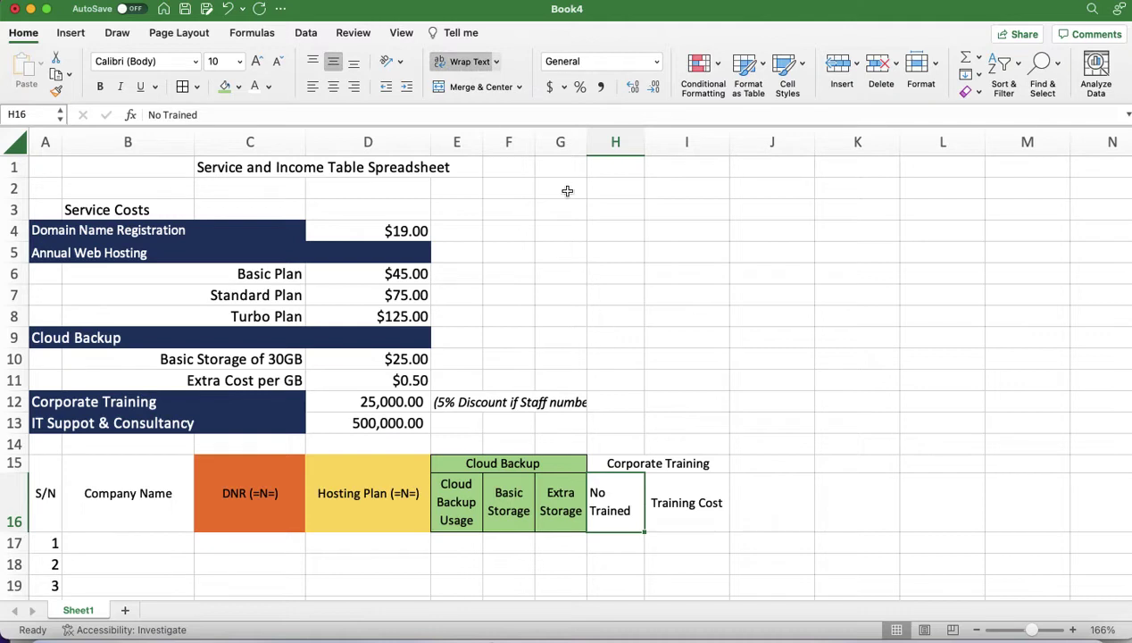
Center the No Trained text in H16 and widen column I to give the Training Cost header more room
left_click(332, 87)
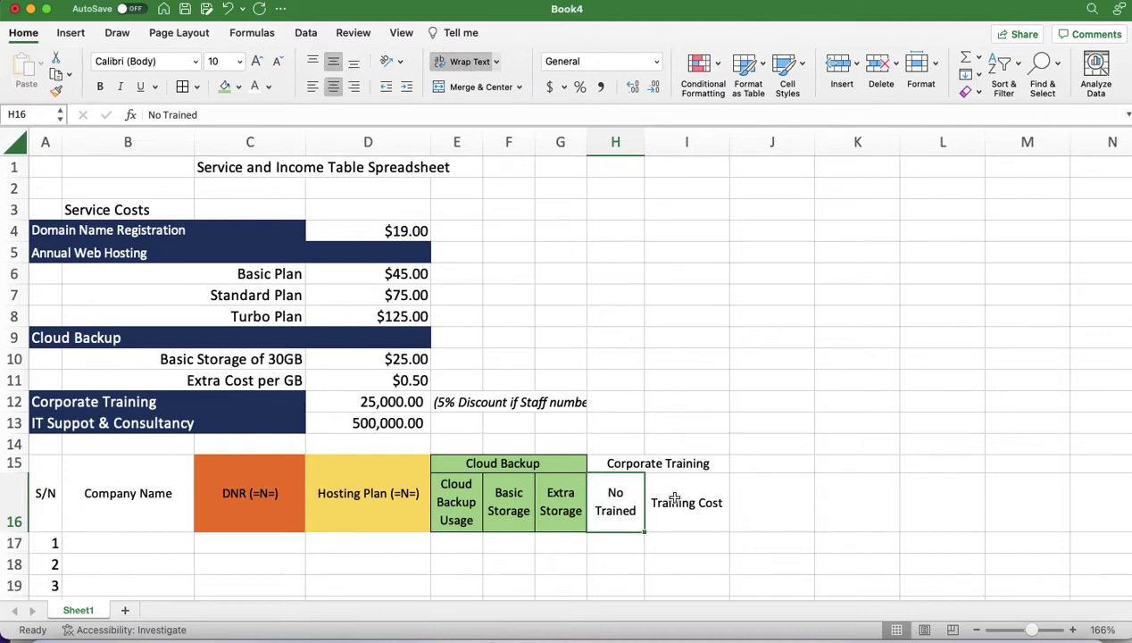
left_click(675, 500)
left_click_drag(730, 139, 765, 141)
Apply cell borders and a dark gold fill to the Corporate Training header block H15:I16
left_click_drag(610, 464, 717, 511)
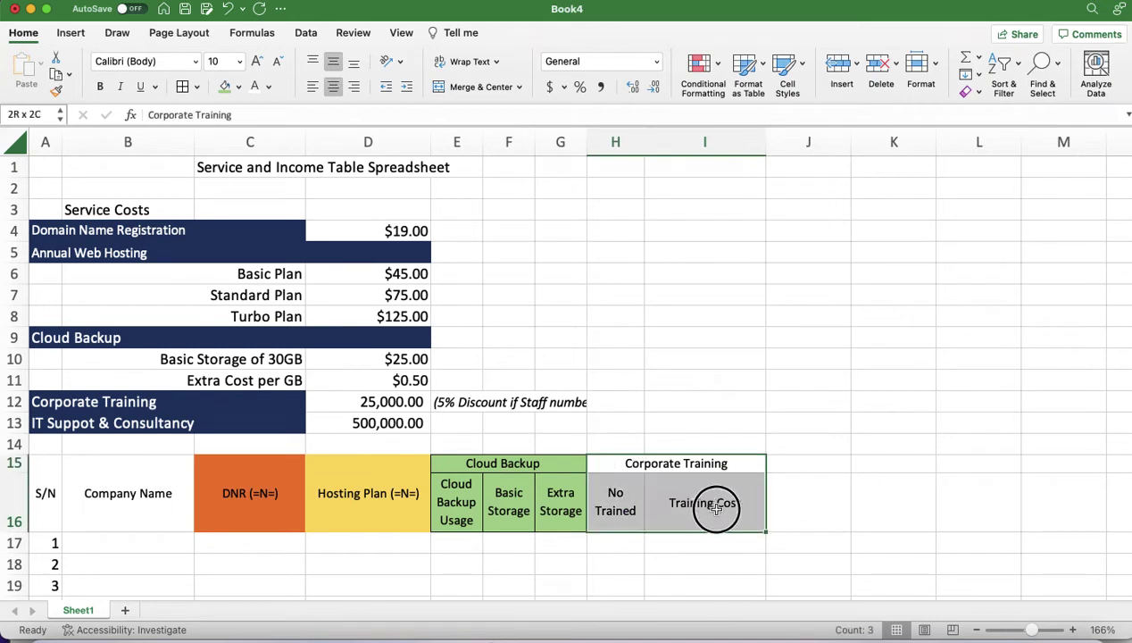
left_click(183, 87)
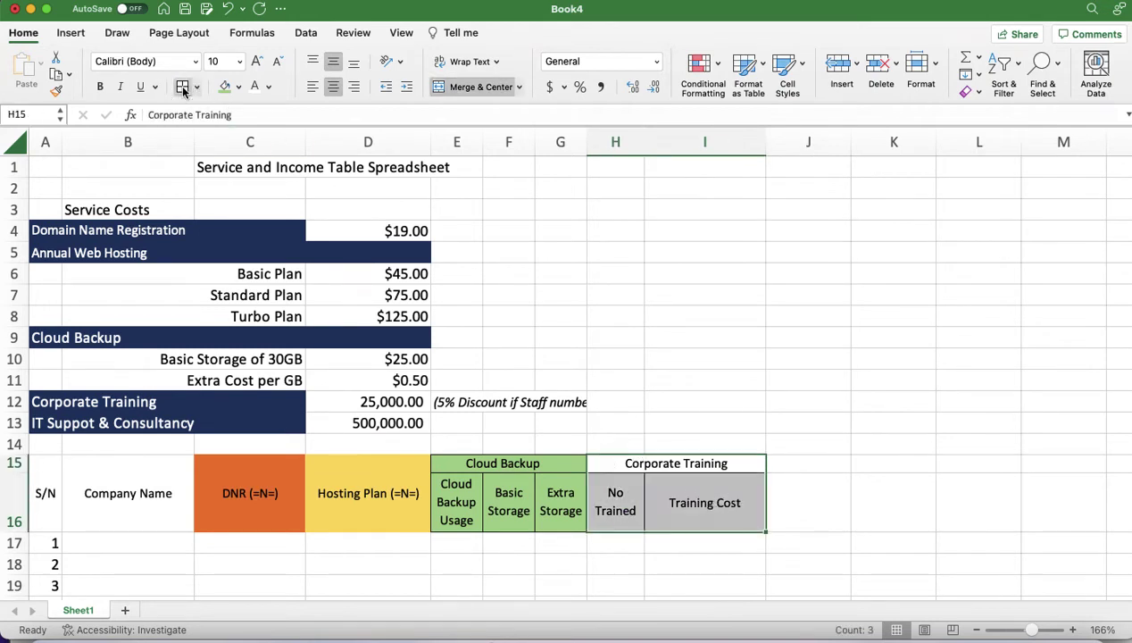
left_click(654, 463)
left_click_drag(654, 463, 674, 498)
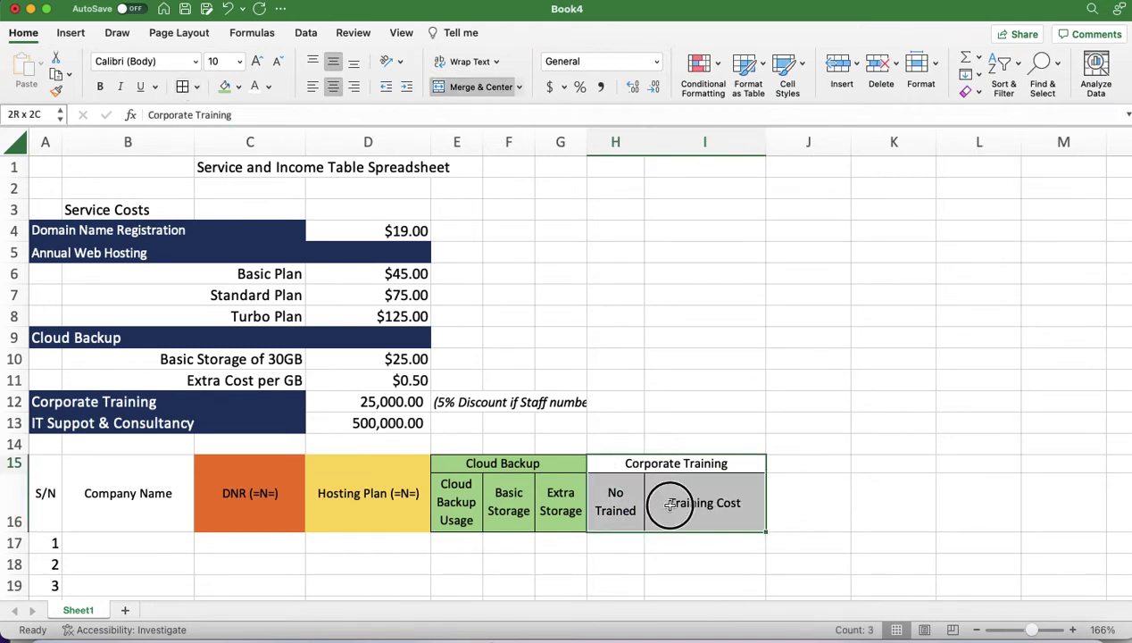
left_click(239, 86)
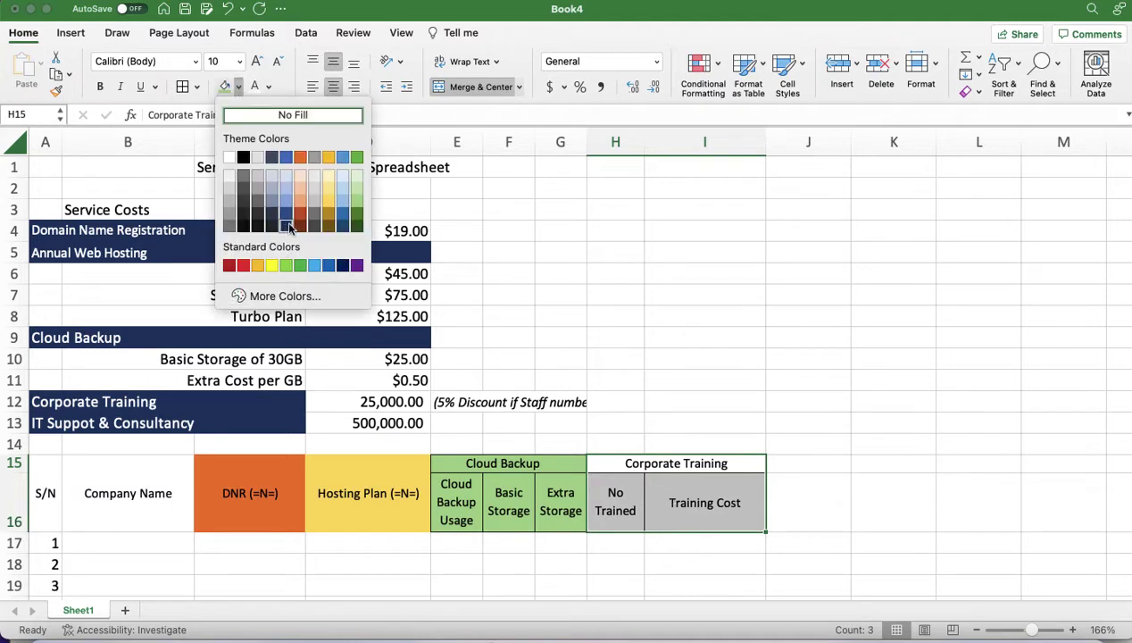
left_click(329, 216)
Merge and center J15:J16 and enter the header IT Support & Consultancy
left_click(841, 501)
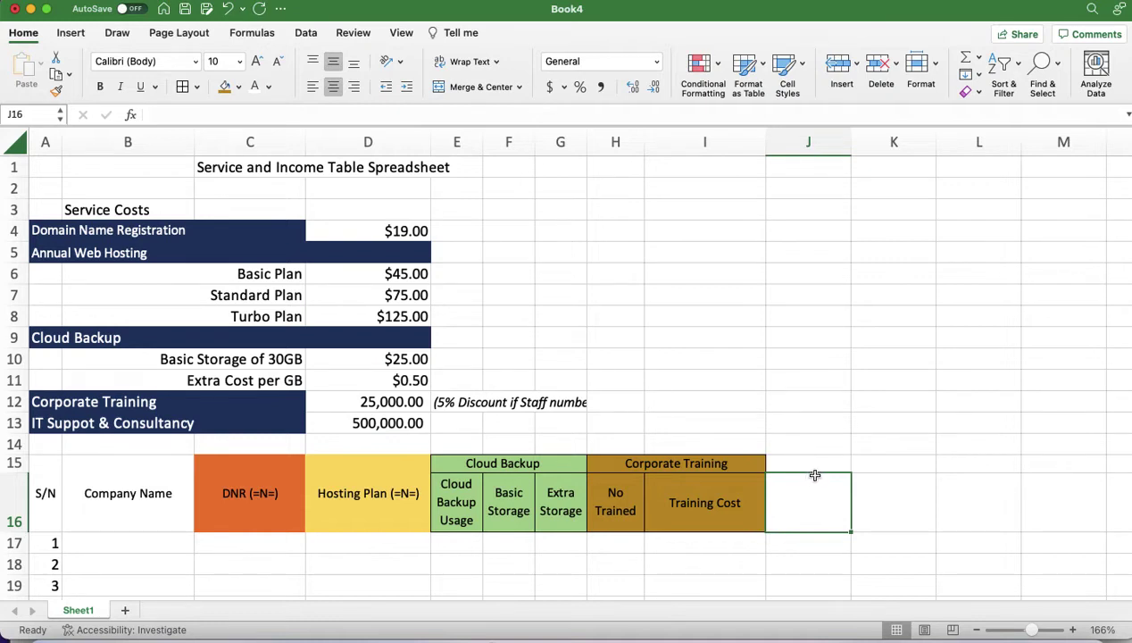
left_click_drag(809, 465, 811, 500)
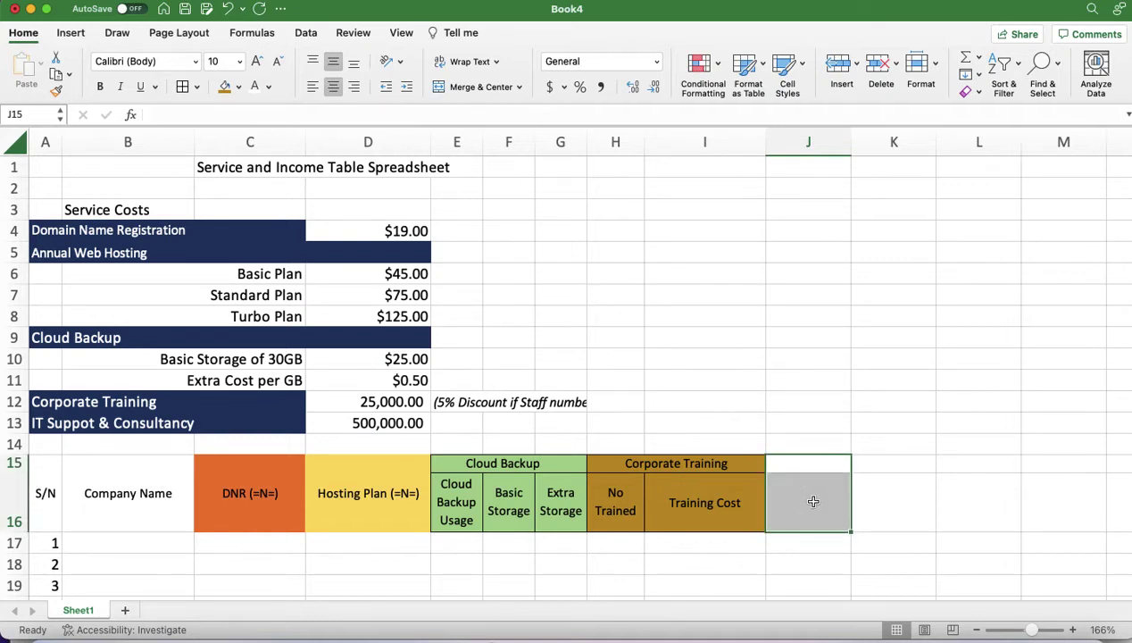
left_click(480, 90)
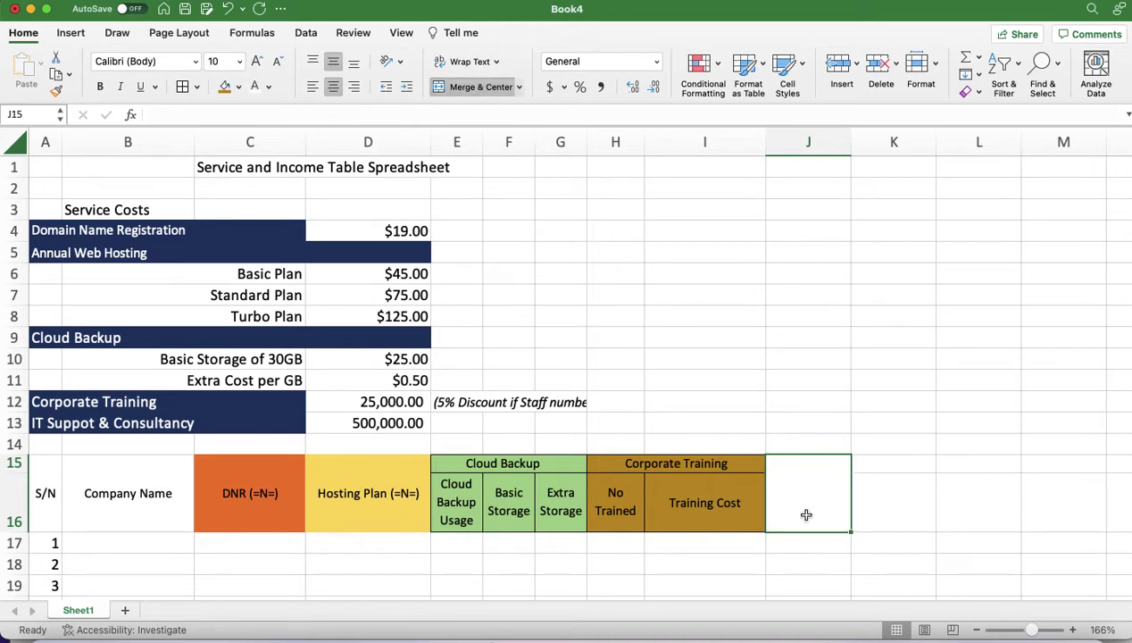
type("IT S")
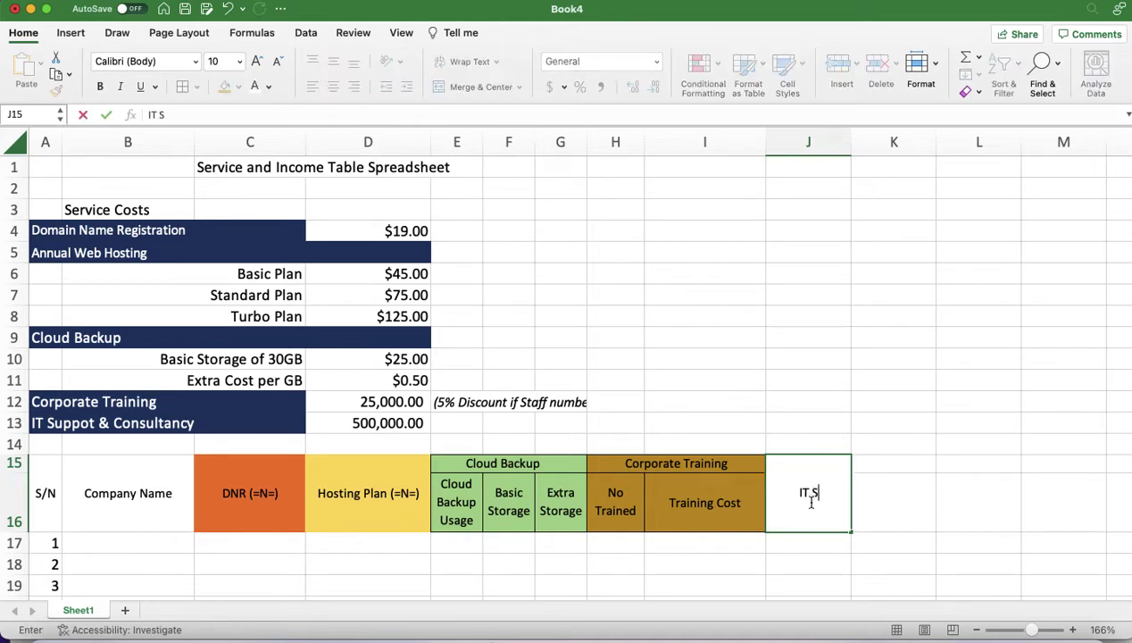
type("upport &")
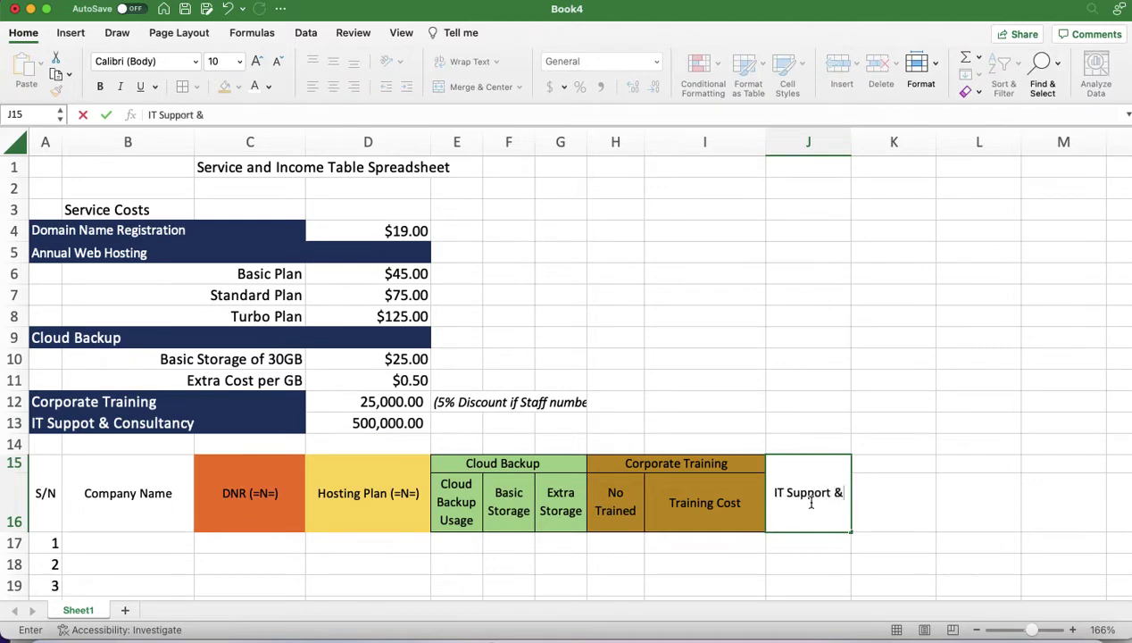
type(" COnsultancy")
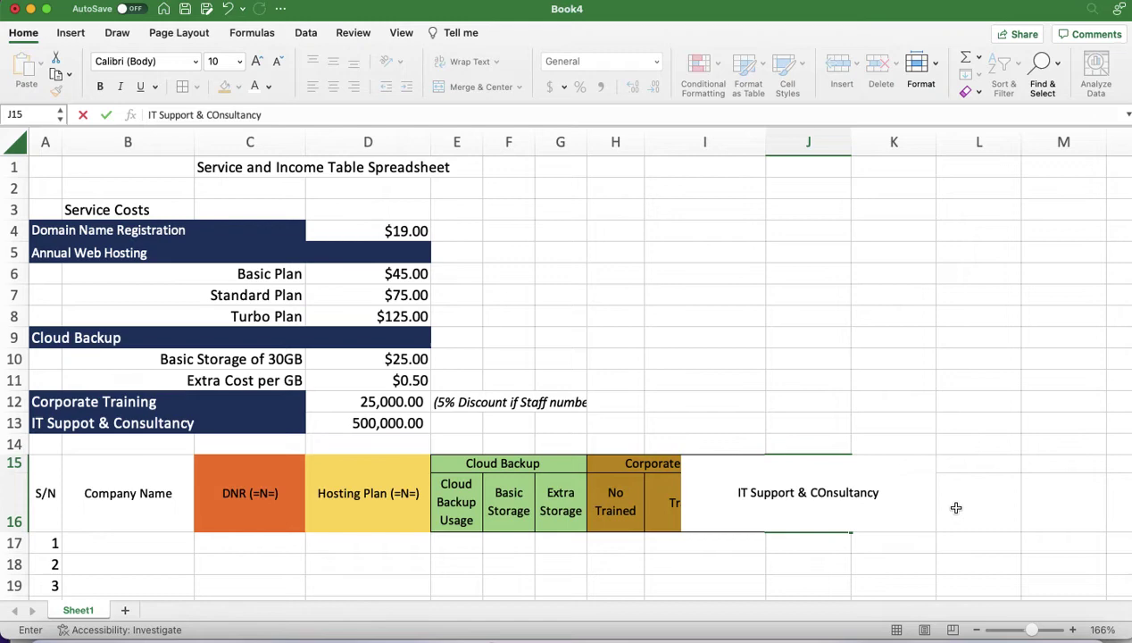
key("Return")
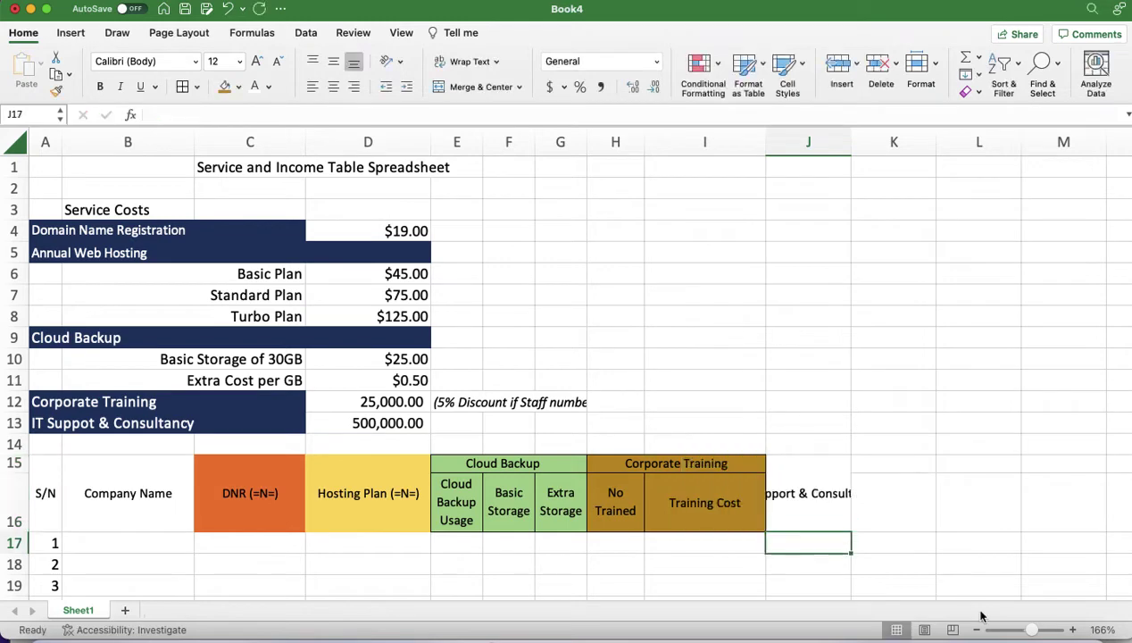
Wrap the IT Support & Consultancy header text and widen column J to 14.17
left_click(830, 492)
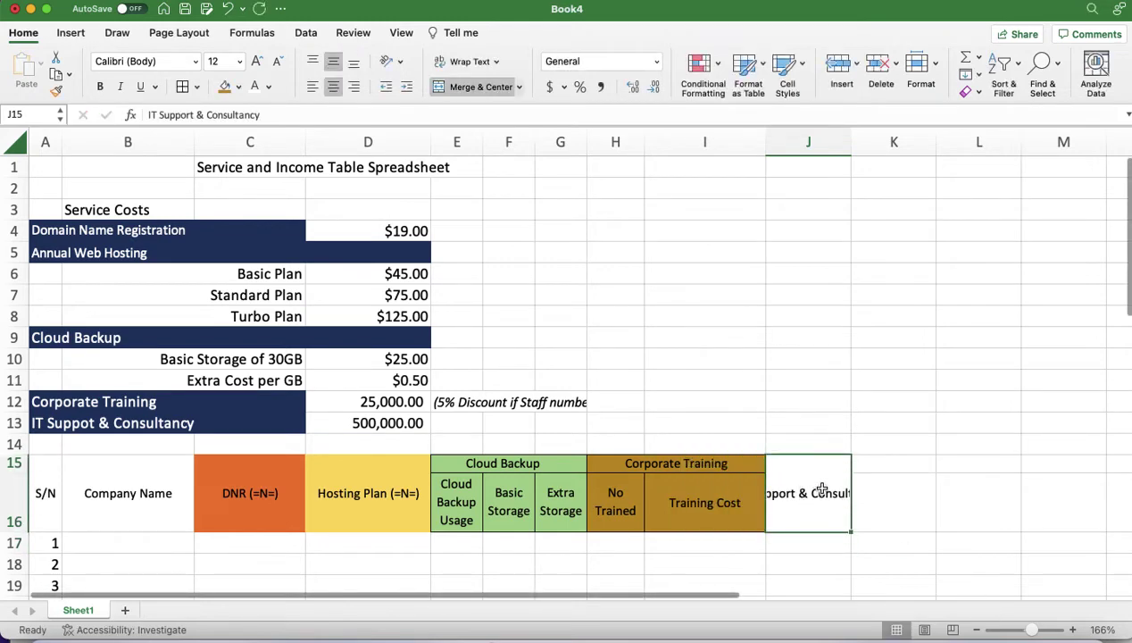
left_click(457, 62)
left_click_drag(849, 144, 882, 146)
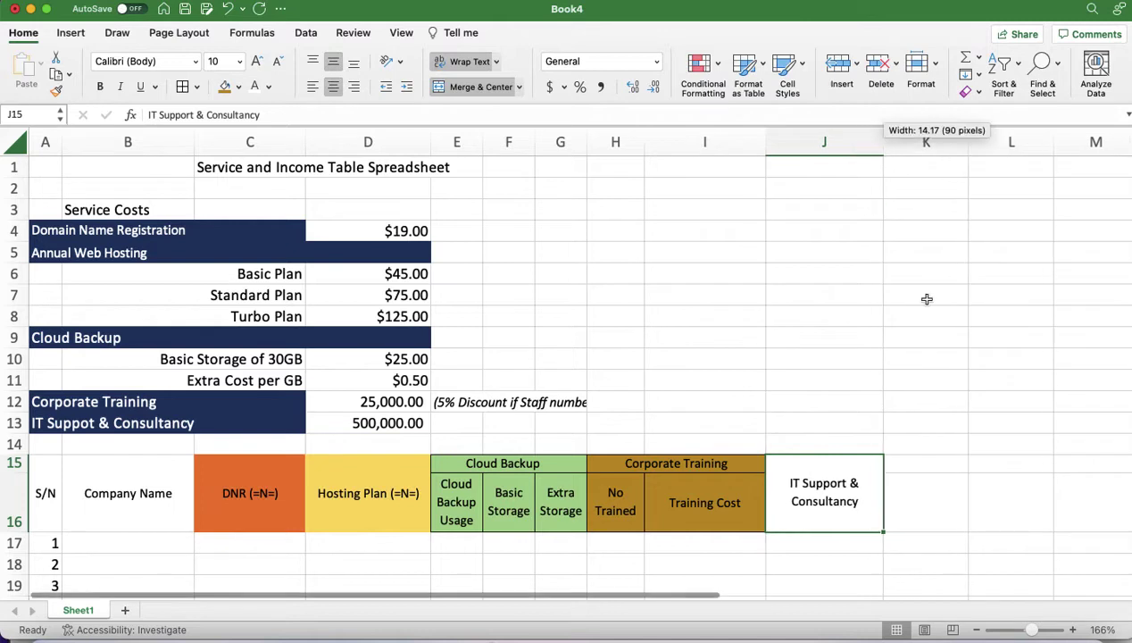
Enter the header Total Gross Income in K16
left_click(931, 489)
type("To")
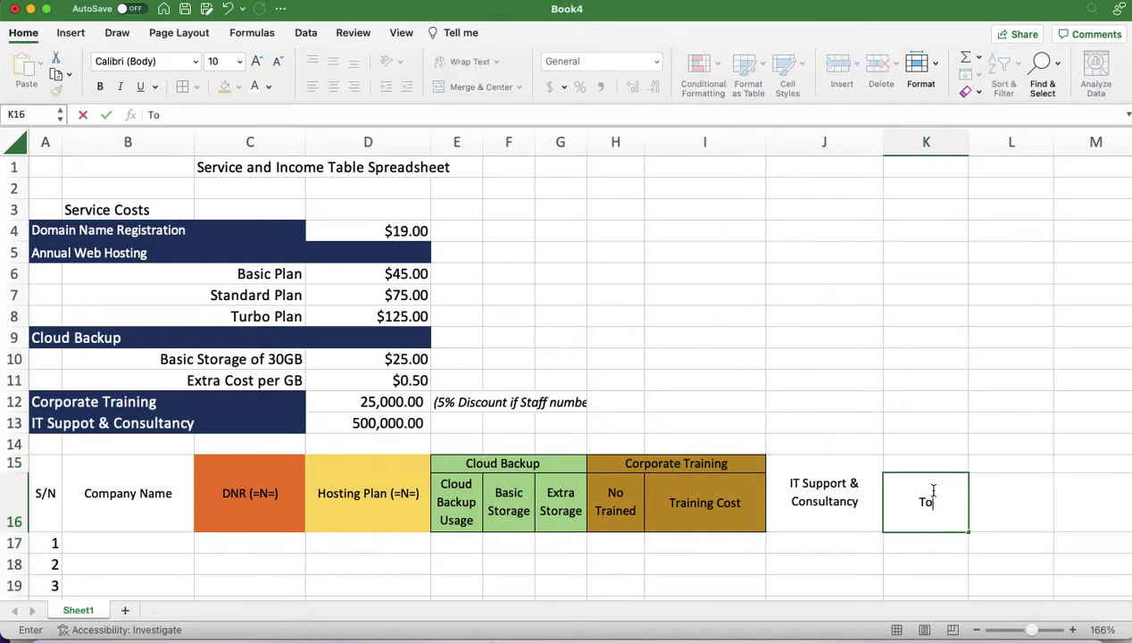
type("tal Income")
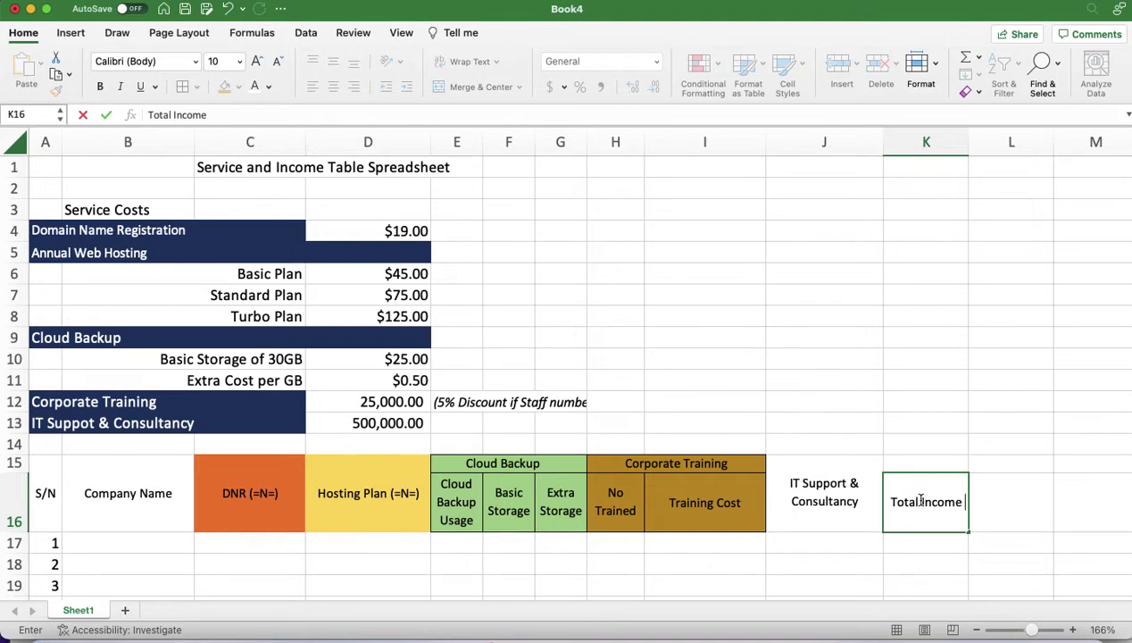
left_click(920, 501)
type("Gross")
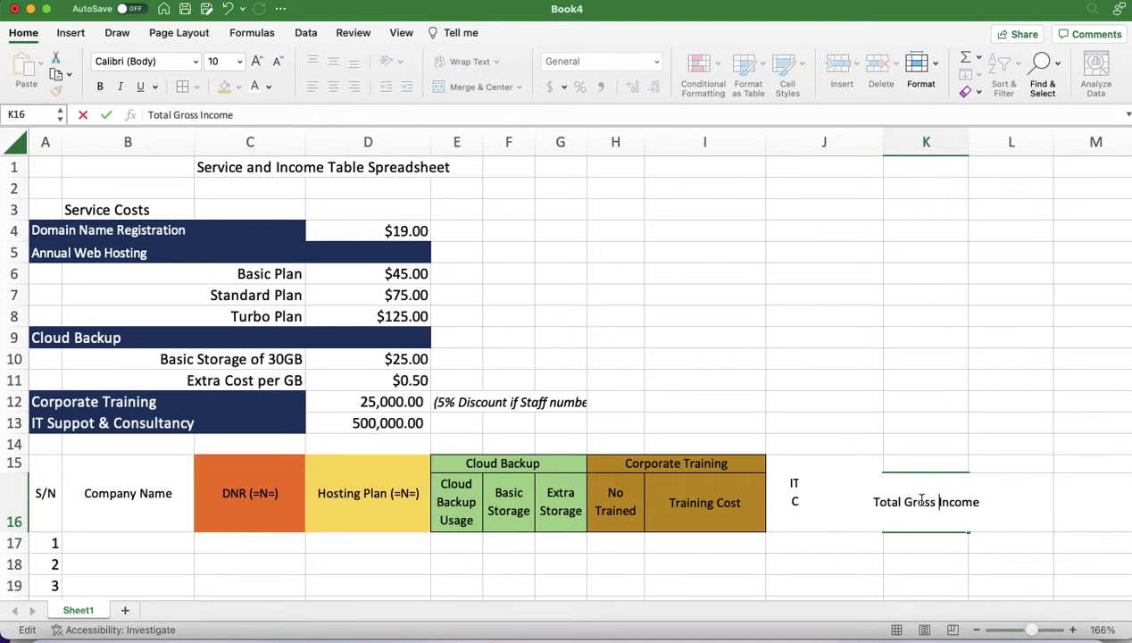
left_click(941, 545)
Wrap the Total Gross Income header text in K16 and slightly widen column K
left_click(937, 486)
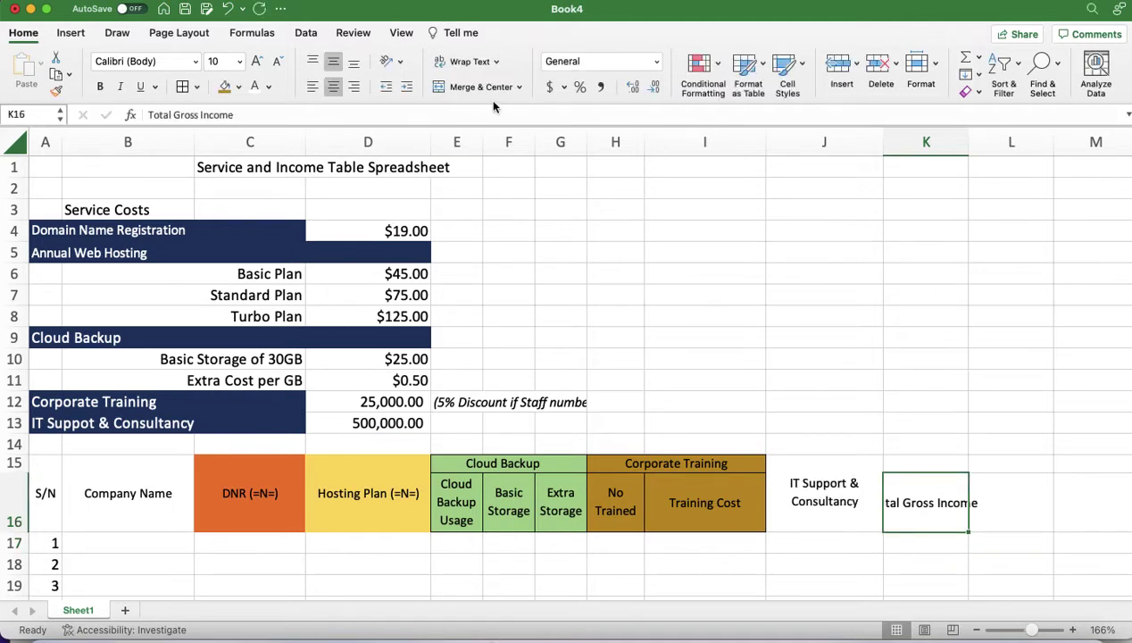
left_click(464, 60)
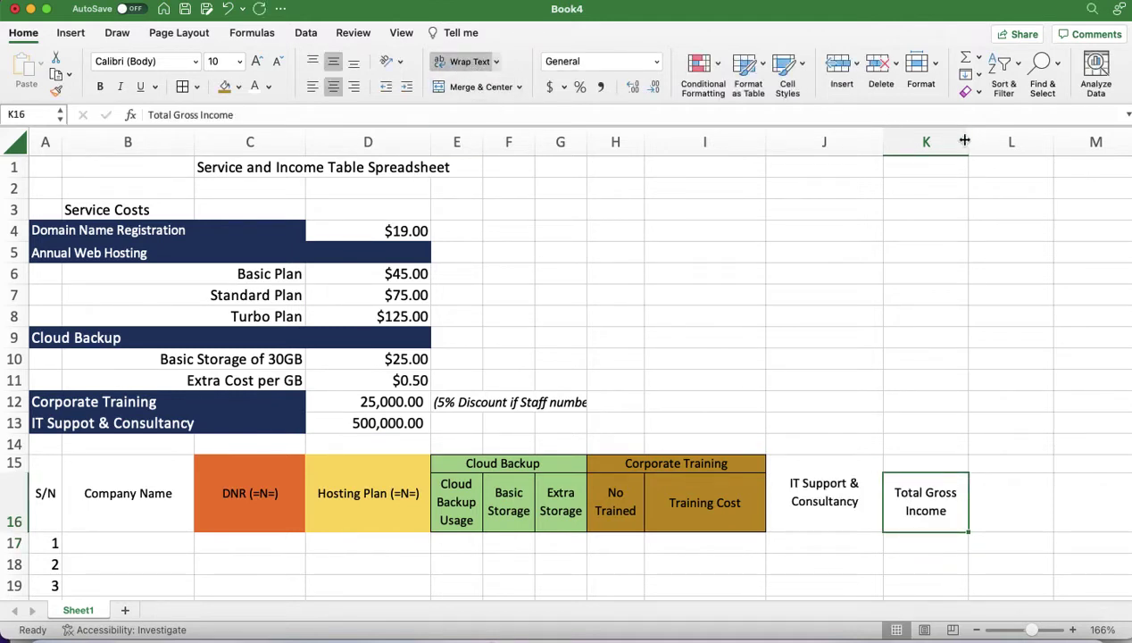
left_click_drag(969, 142, 987, 142)
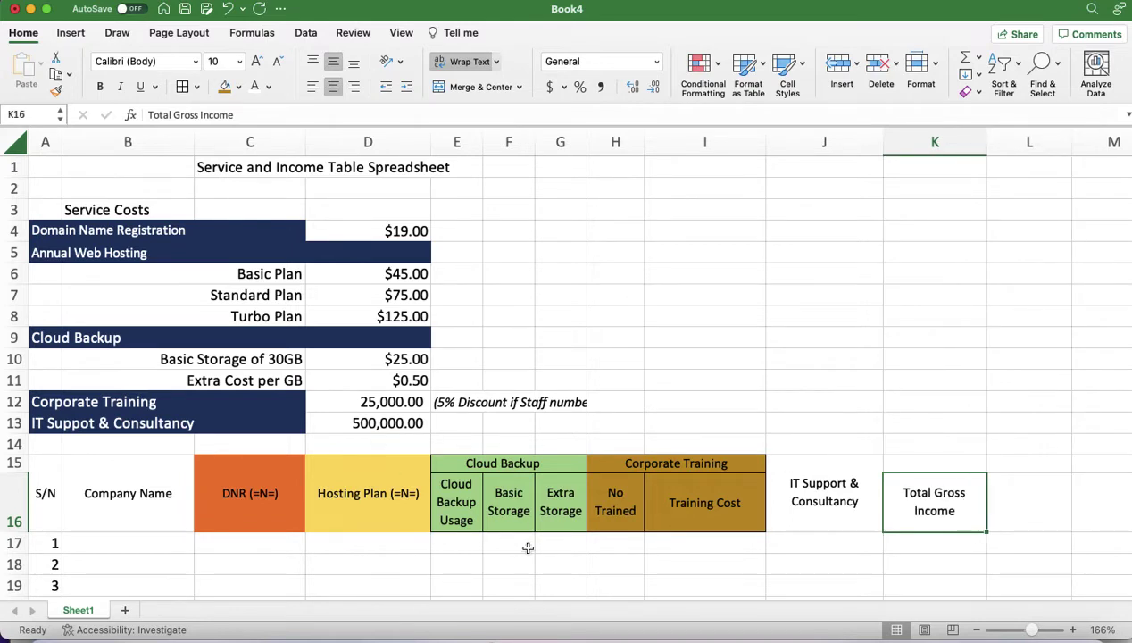
left_click(527, 511)
double_click(530, 511)
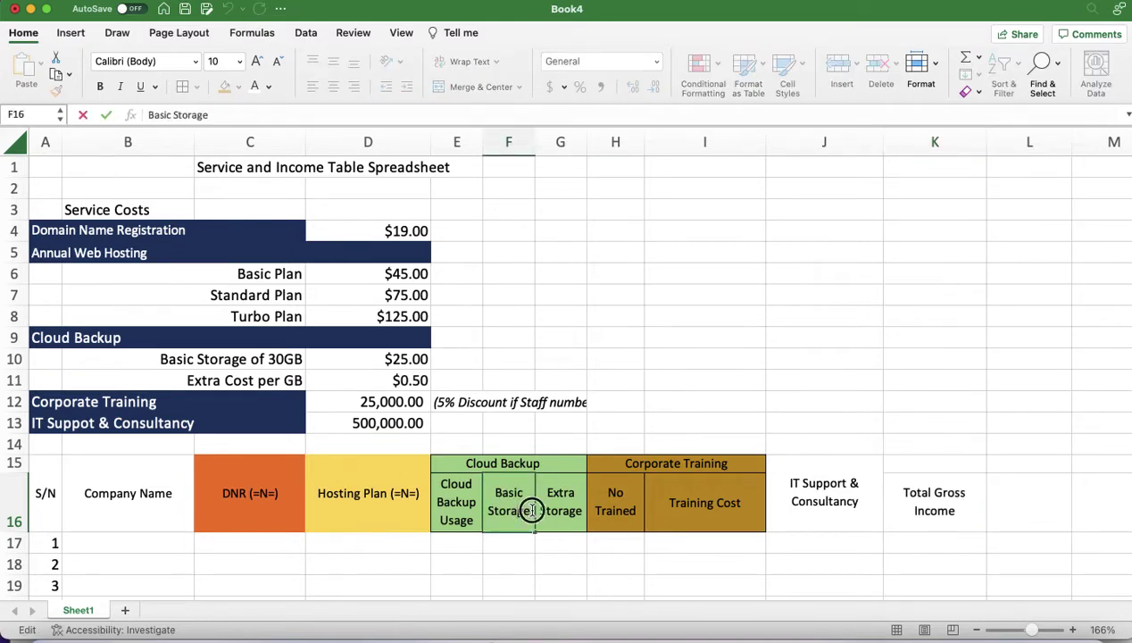
left_click(568, 511)
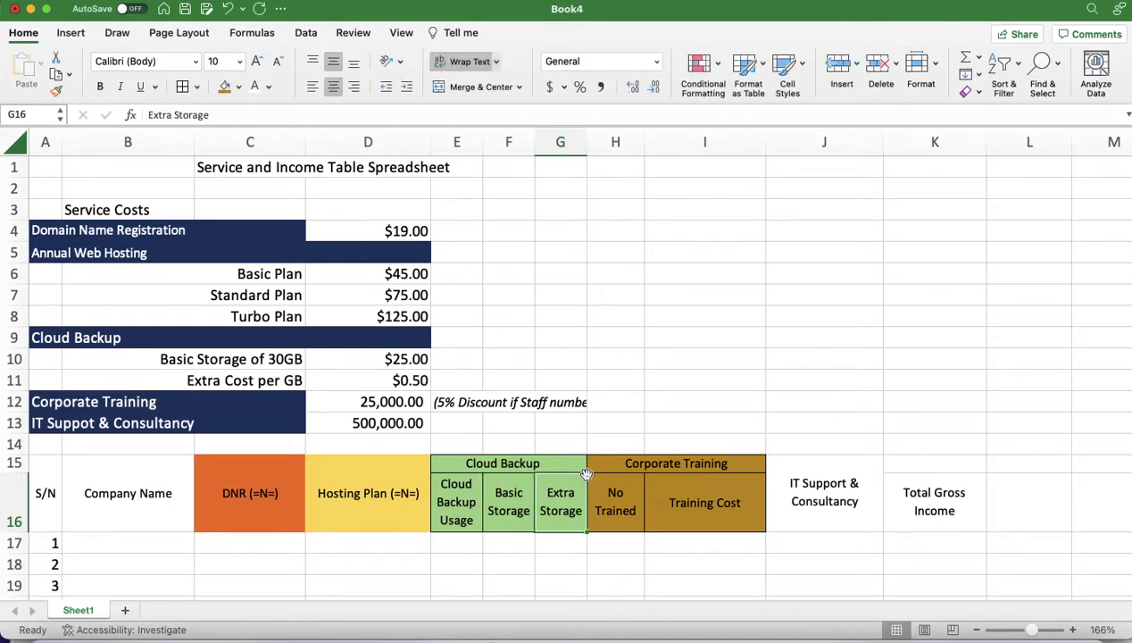
scroll(614, 568, "down", 3)
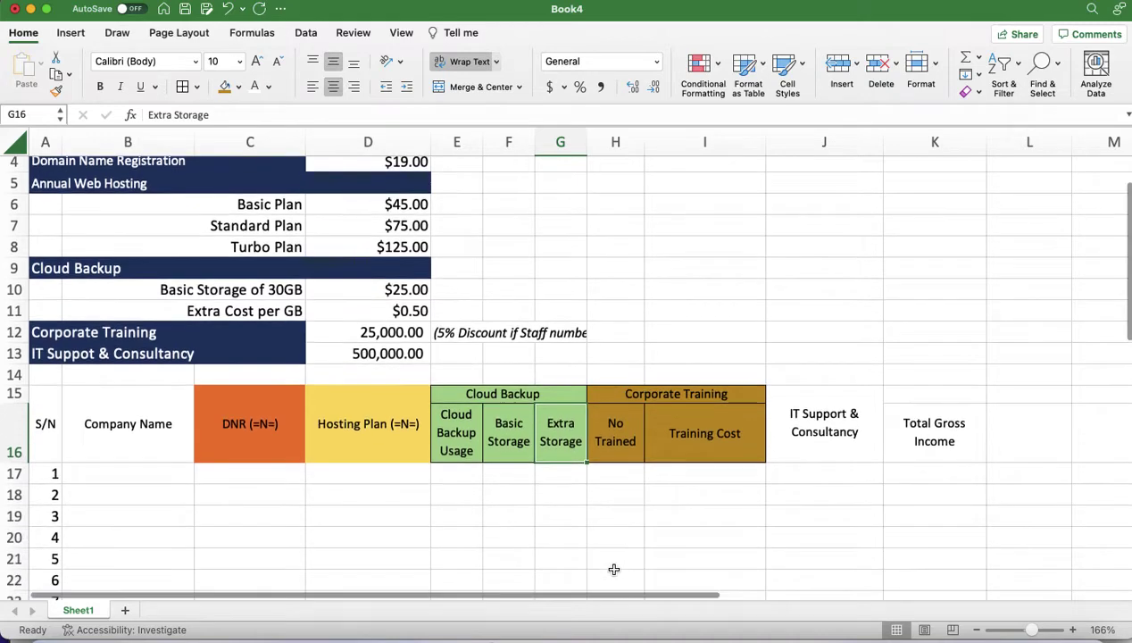
left_click(457, 451)
left_click(509, 446)
left_click(560, 446)
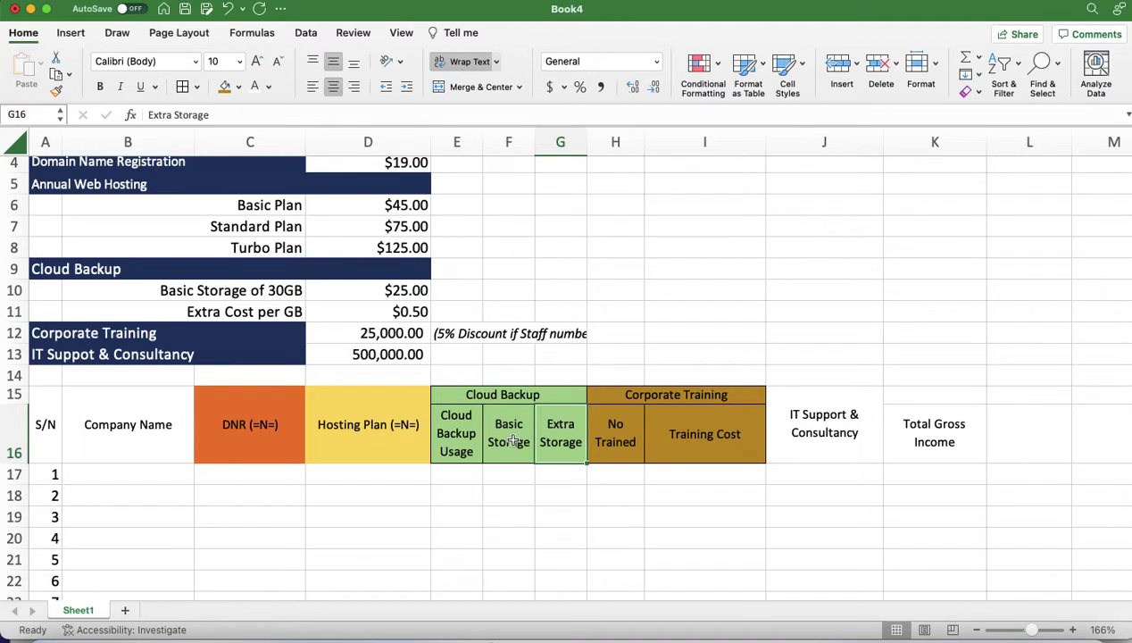
left_click_drag(511, 437, 553, 436)
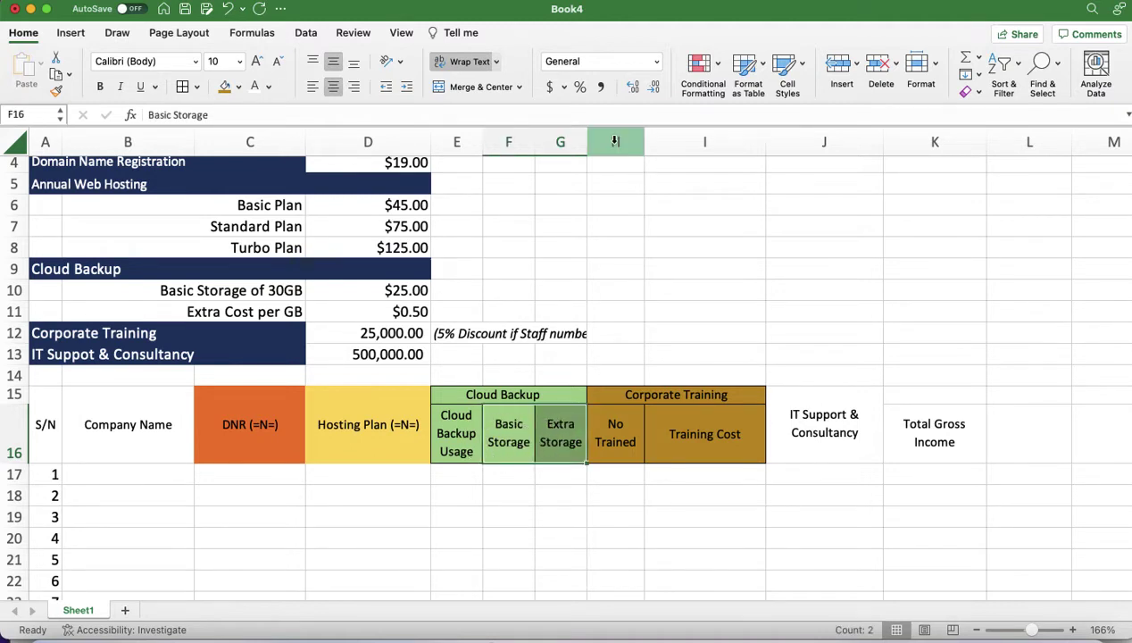
Insert three blank columns at H:J, between the Extra Storage and Corporate Training columns
left_click_drag(615, 140, 815, 148)
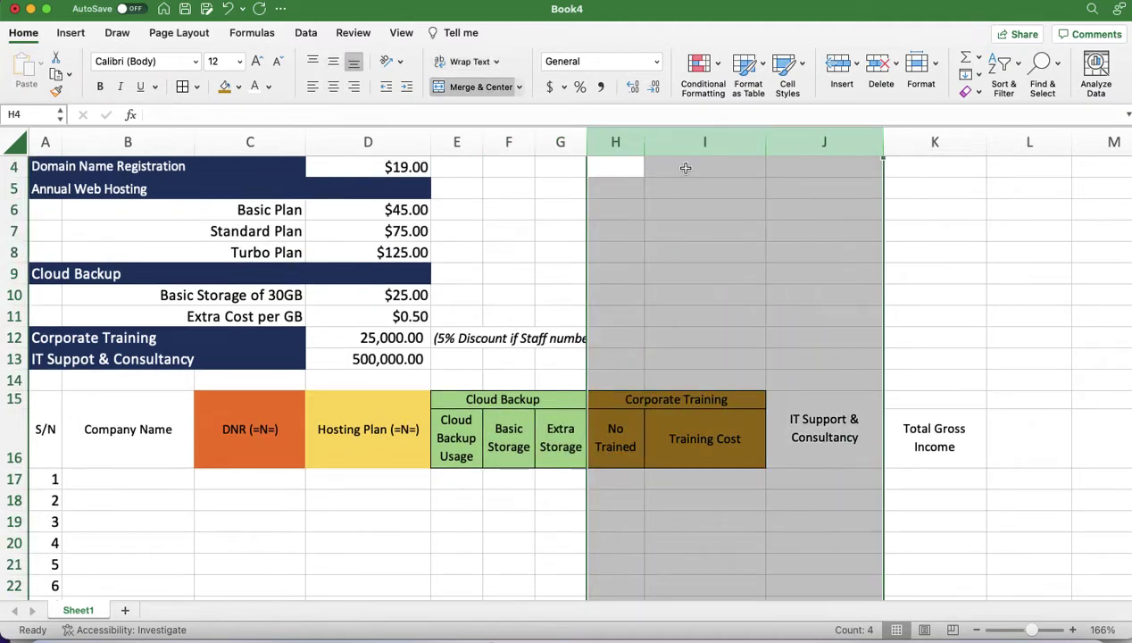
right_click(685, 166)
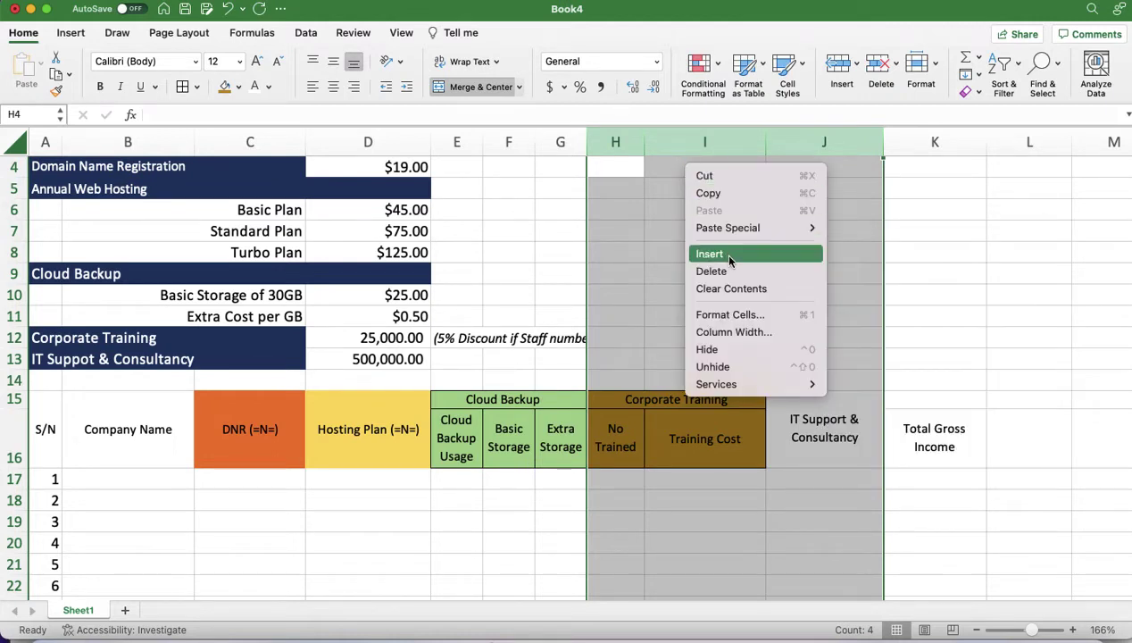
left_click(728, 257)
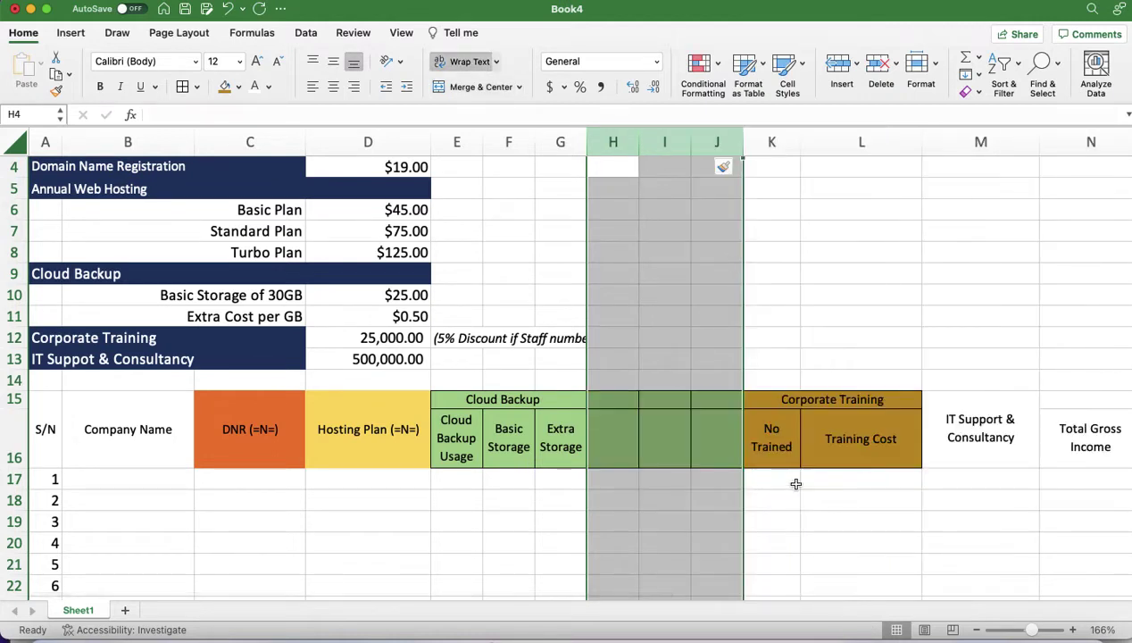
left_click(880, 480)
Extend the merged and centered Cloud Backup header across E15:J15 to cover the new columns
left_click_drag(520, 395, 732, 397)
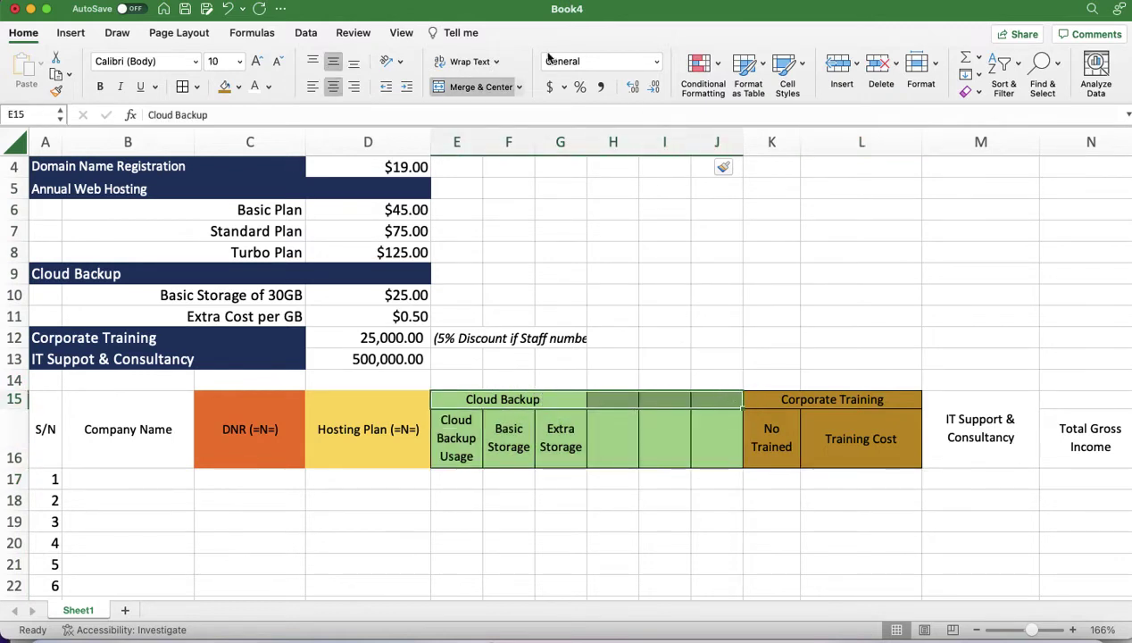
left_click(464, 88)
left_click(464, 90)
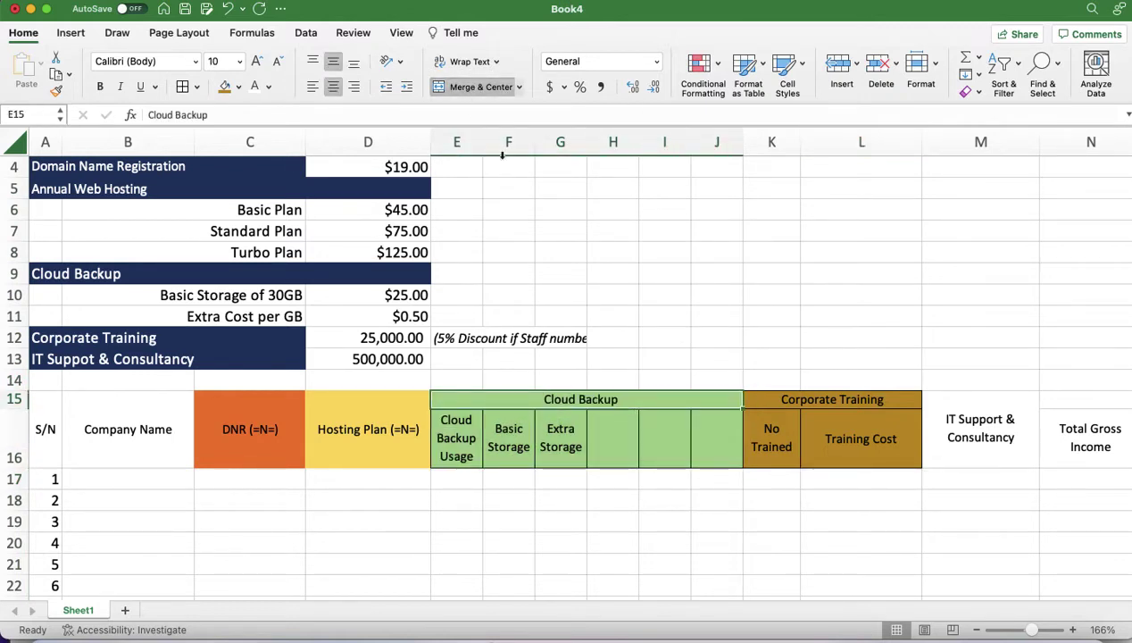
Change the subheaders in F16 and G16 to Basic Storage GB and Extra Storage GB
left_click(610, 431)
double_click(512, 457)
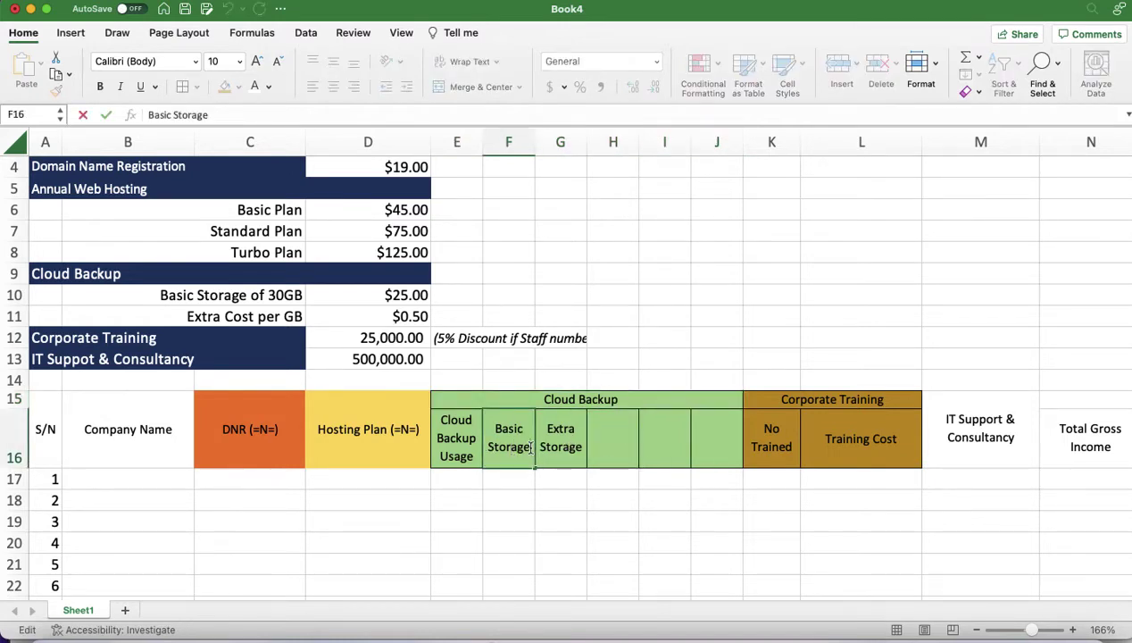
type("GB")
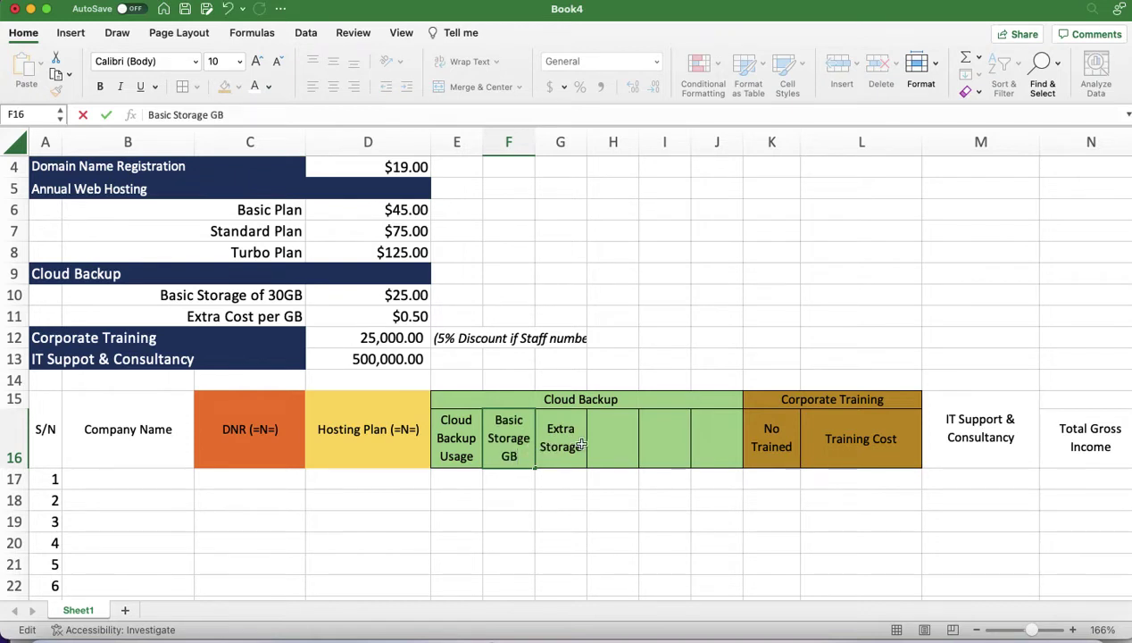
left_click(576, 445)
double_click(582, 445)
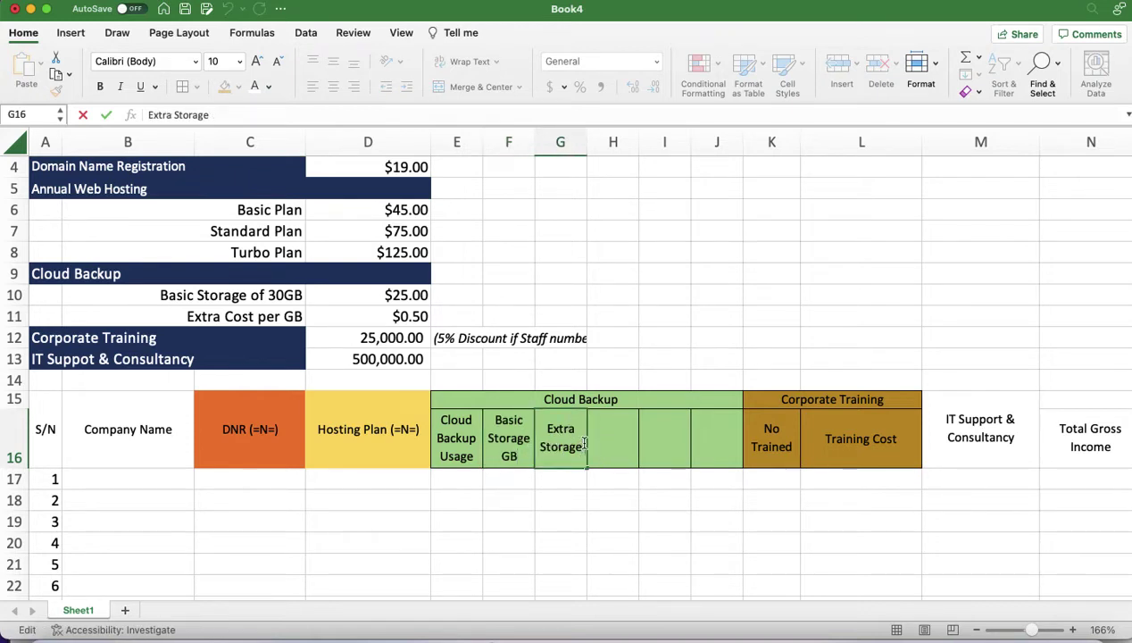
type("GB")
left_click(503, 477)
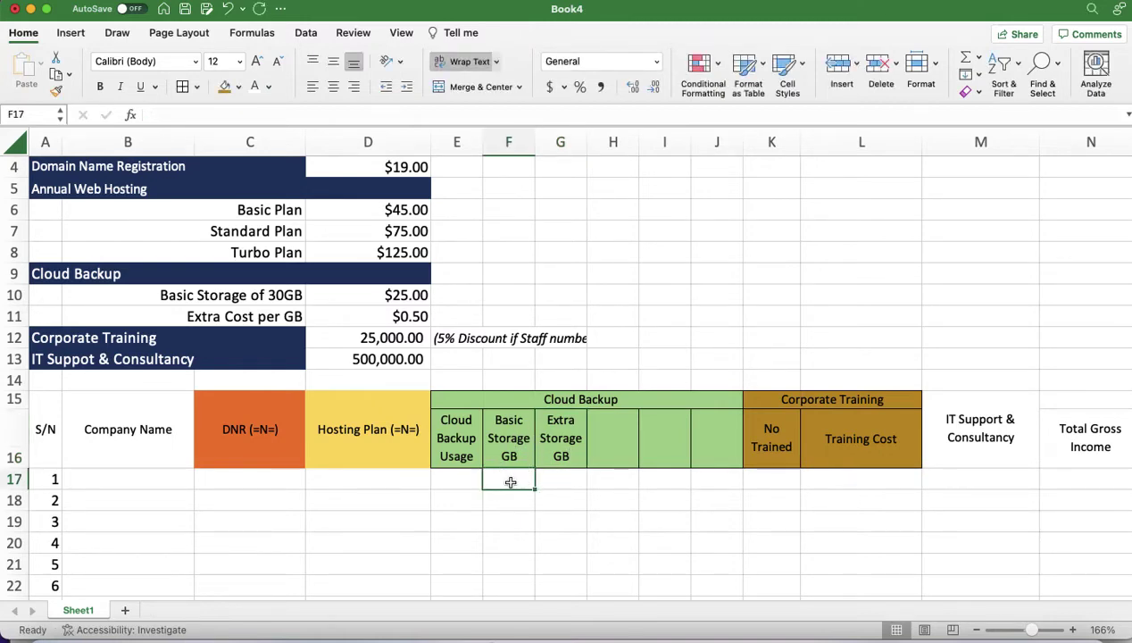
left_click(454, 479)
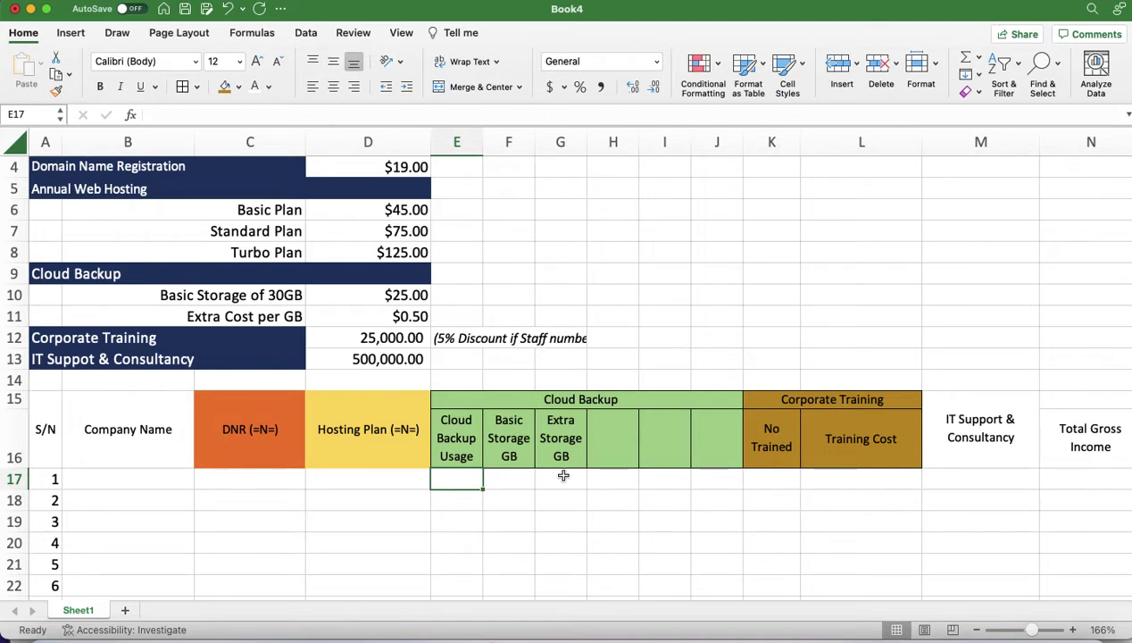
Enter the subheader Basic Storage Cost (N) in H16 under the Cloud Backup header
left_click(618, 432)
type("Ba")
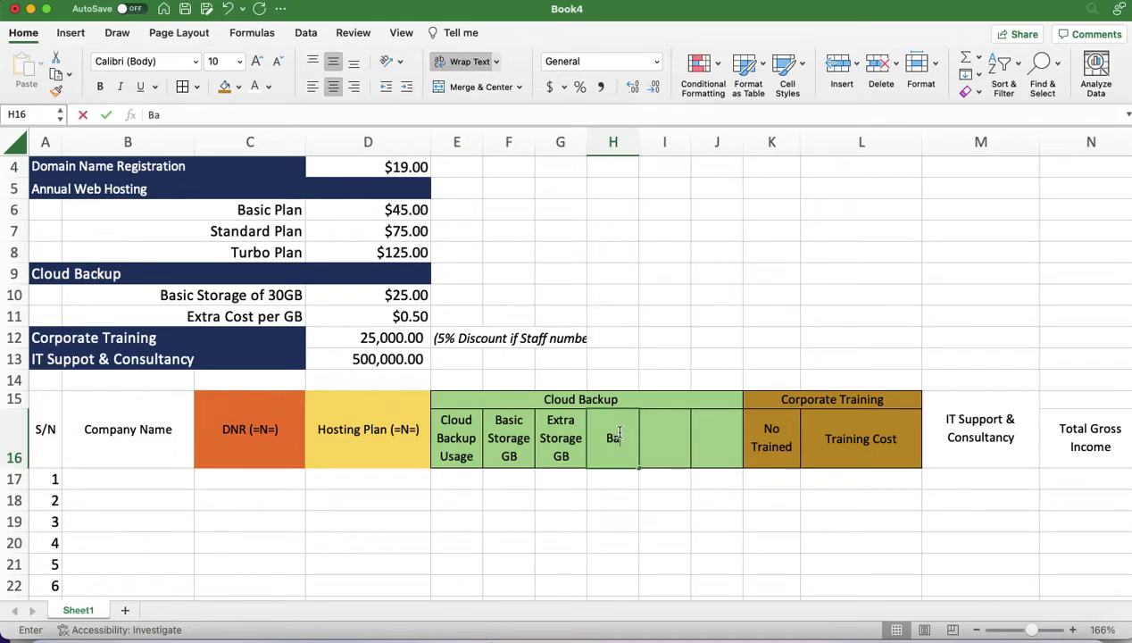
type("sic")
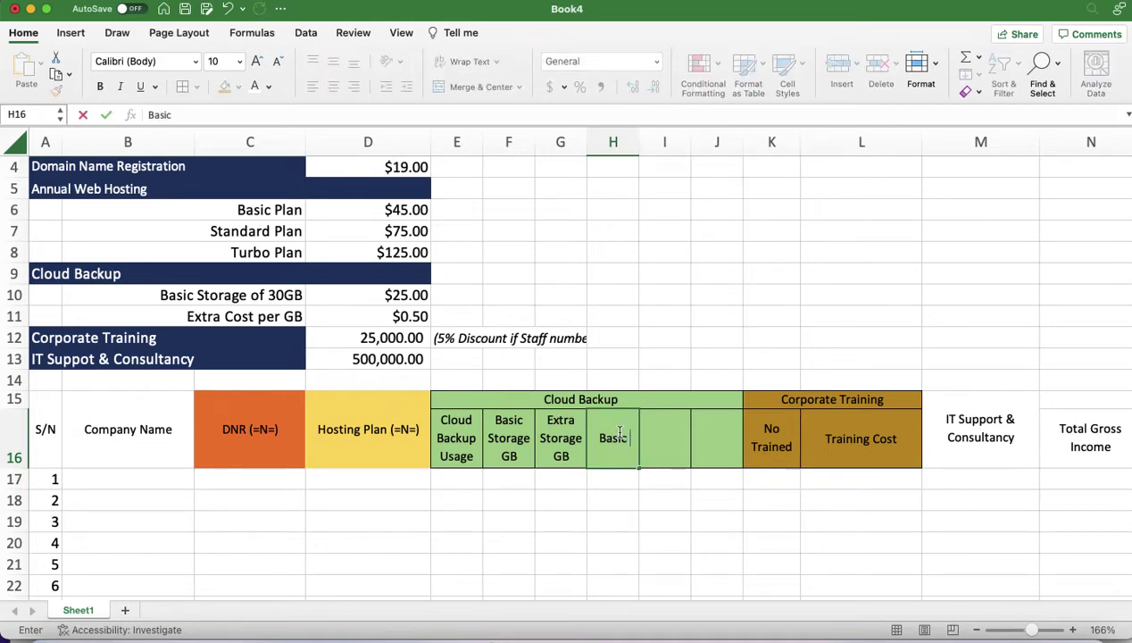
type(" Storage Cost (N)")
left_click(649, 423)
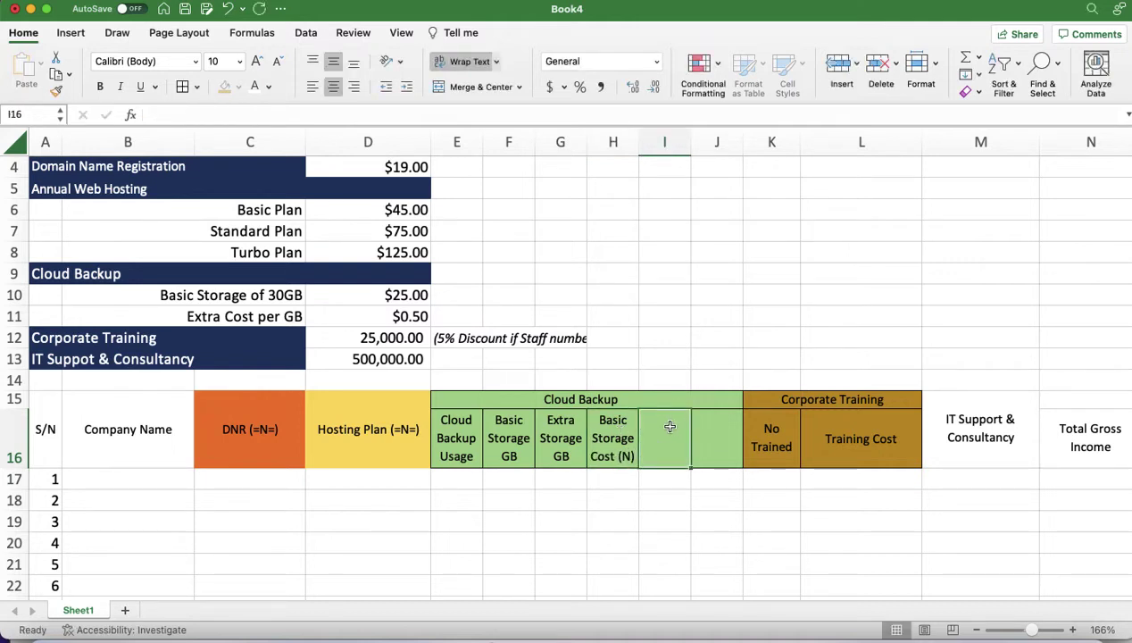
type("Basic Storage")
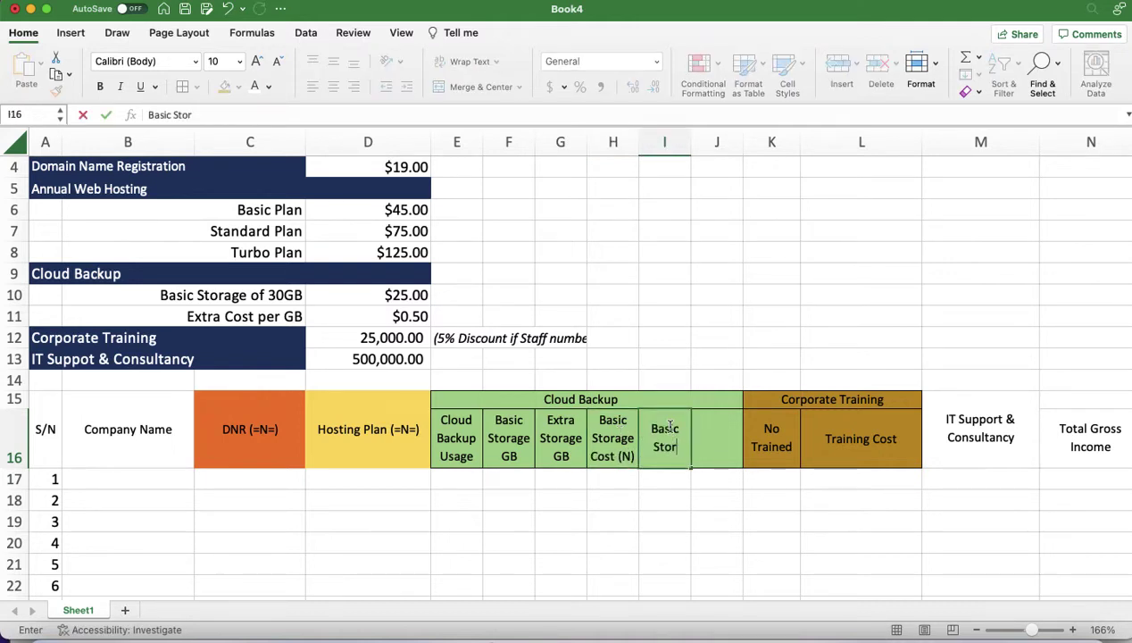
key("BackSpace")
key("BackSpace")
key("BackSpace")
key("BackSpace")
key("BackSpace")
key("BackSpace")
key("BackSpace")
key("BackSpace")
key("BackSpace")
key("BackSpace")
key("BackSpace")
key("BackSpace")
key("BackSpace")
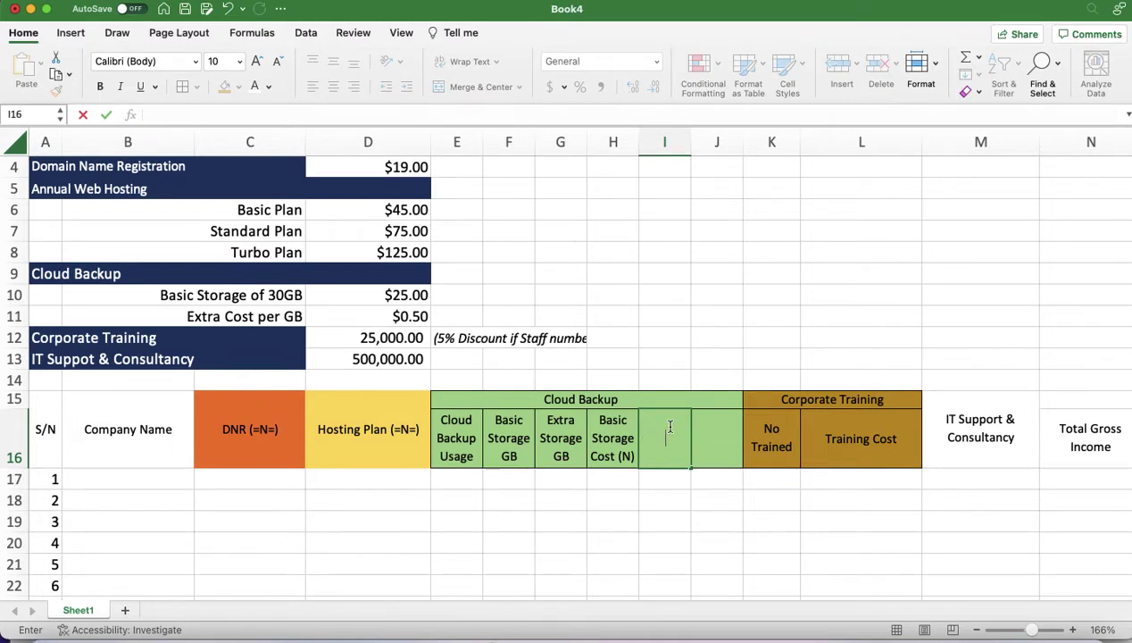
Enter the subheader Extra Storage Cost (N) in I16
type("Extra Storage Cost")
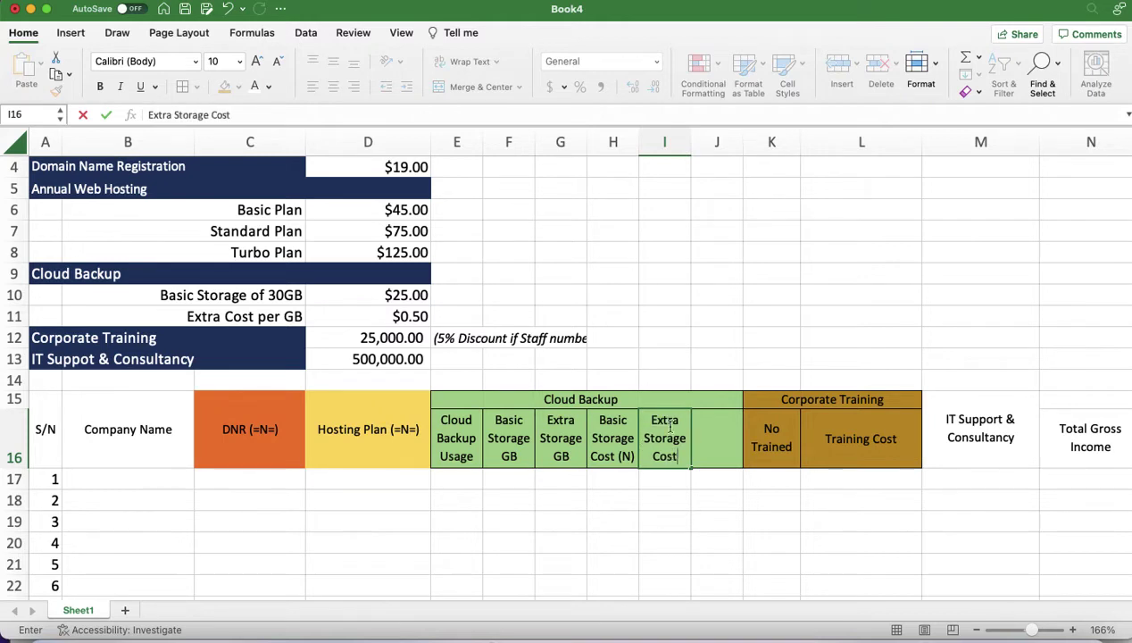
type(" 9N)")
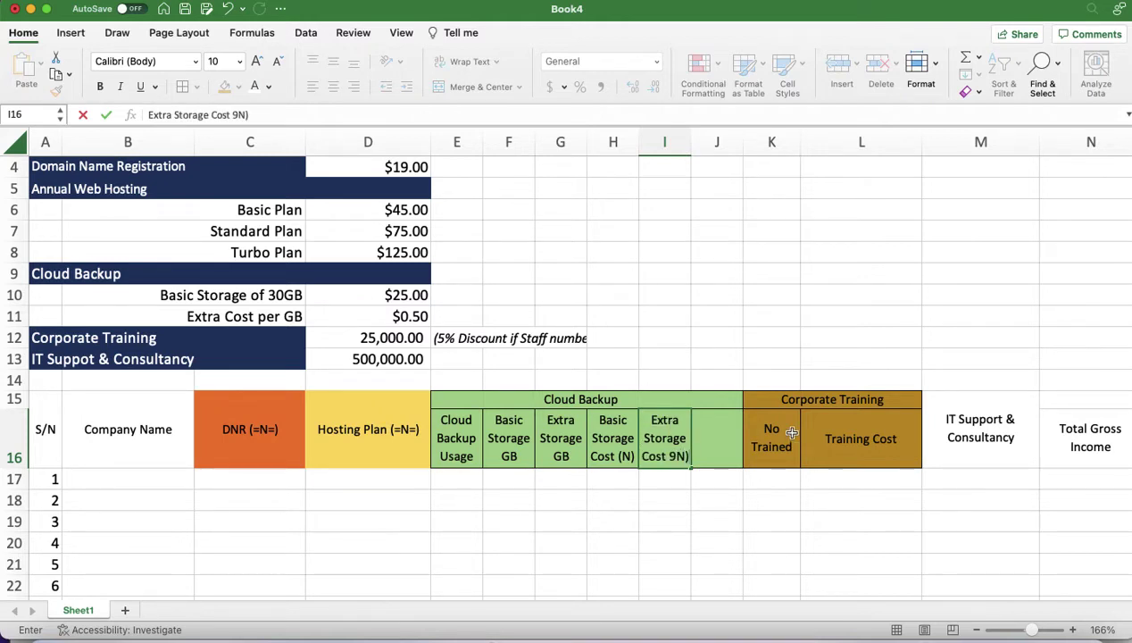
left_click(675, 457)
key("BackSpace")
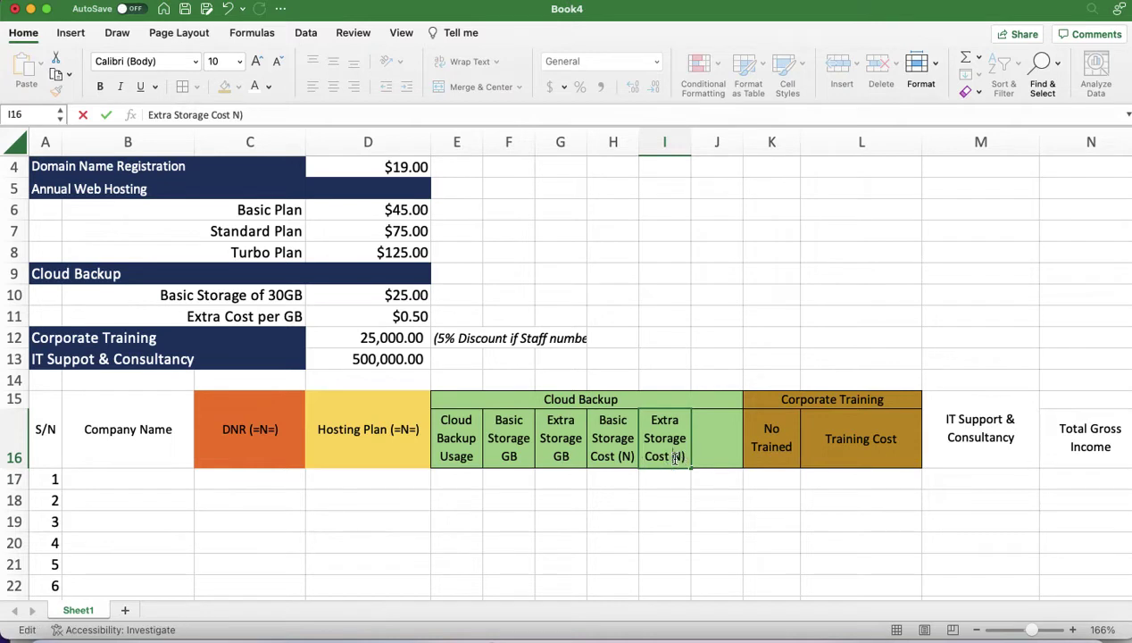
Enter the subheader Total Storage Cost (N) in J16 to complete the Cloud Backup group
left_click(730, 435)
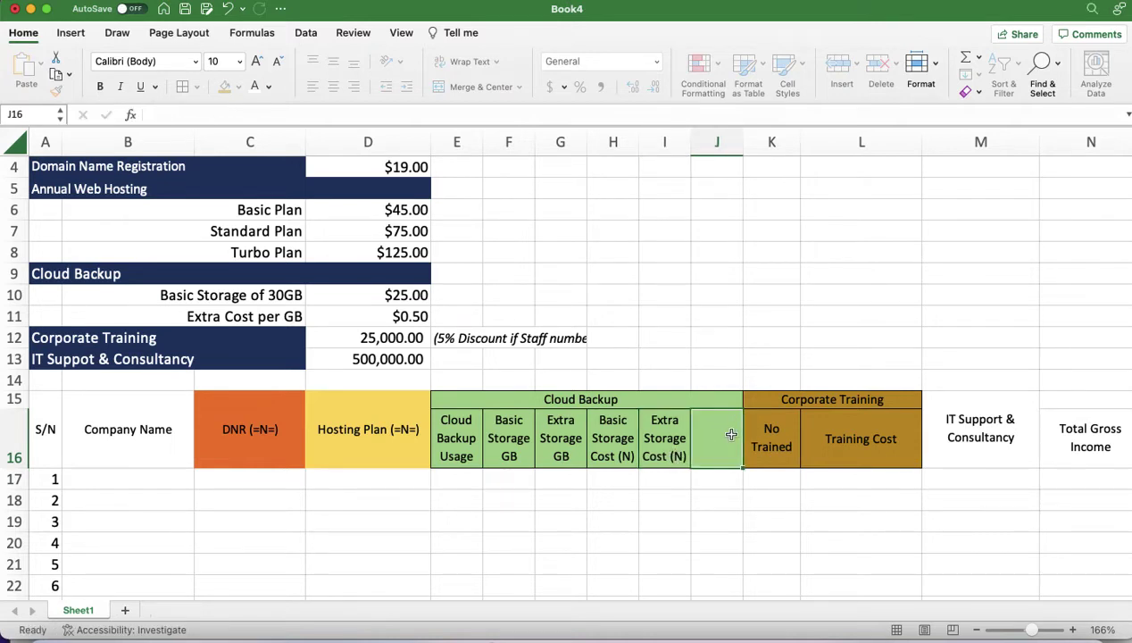
type("Toi")
key("BackSpace")
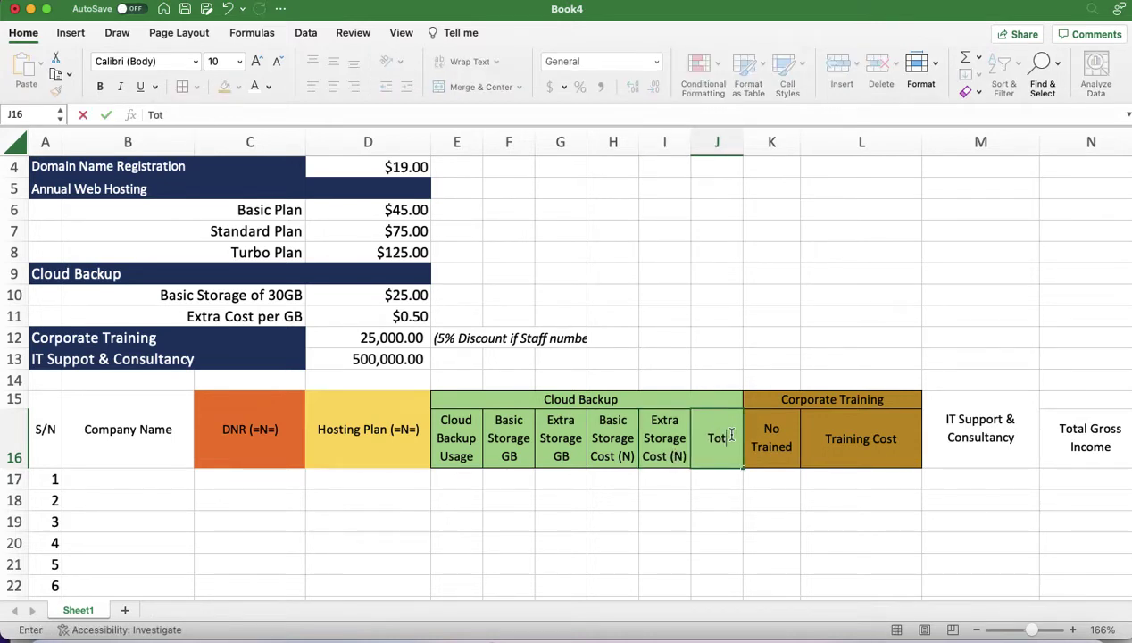
type("tal Storage C")
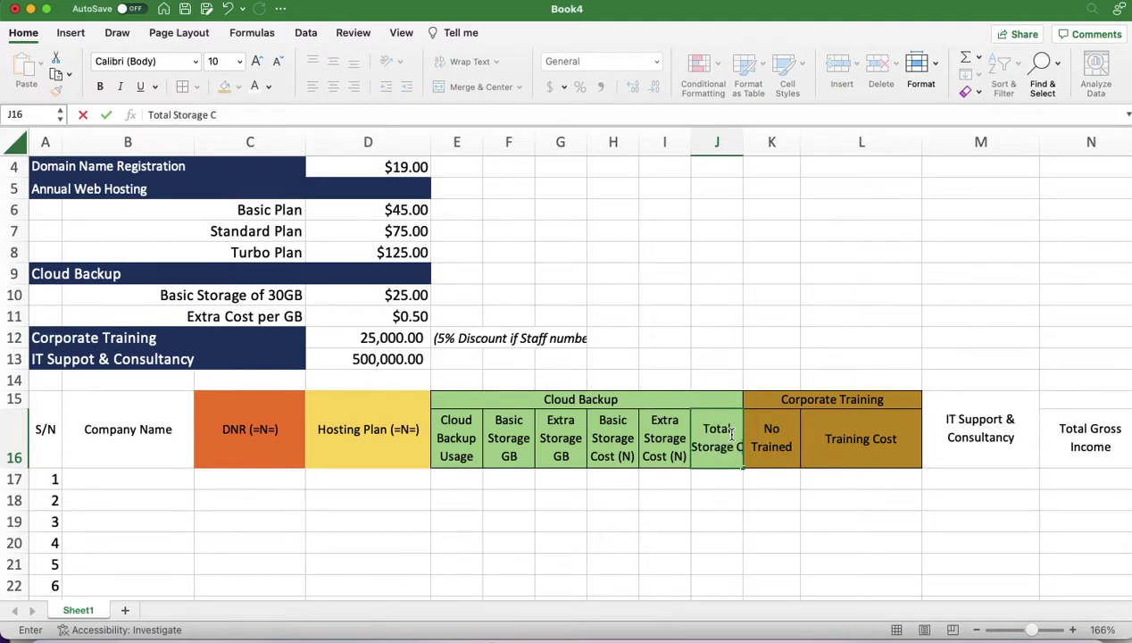
type("ost (")
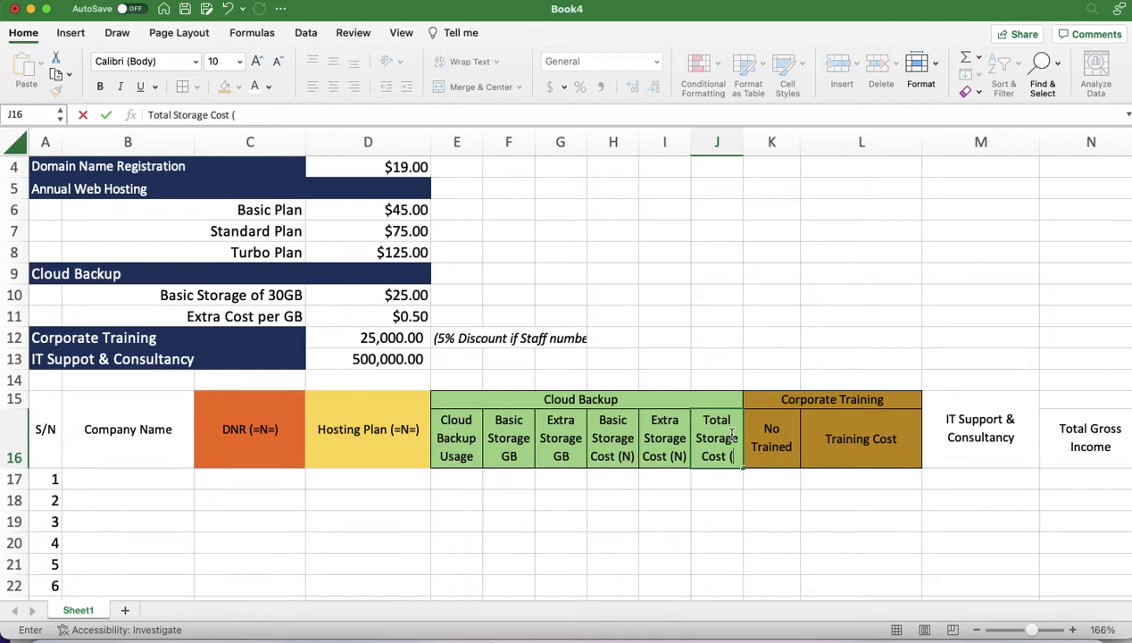
type("N)")
left_click(731, 480)
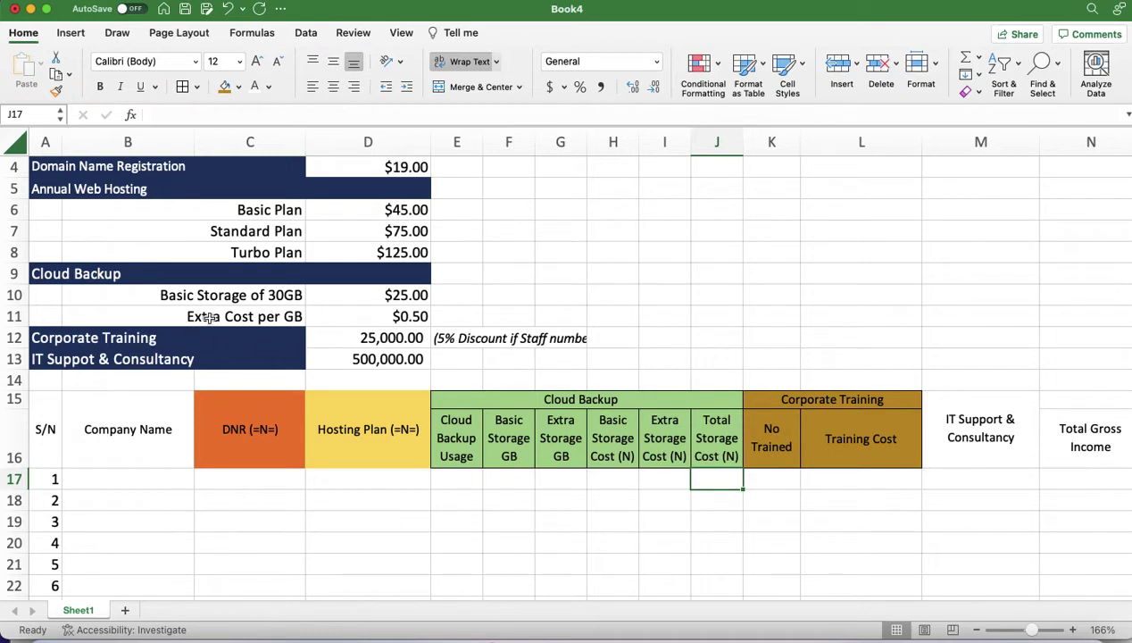
left_click_drag(230, 290, 382, 294)
left_click(508, 480)
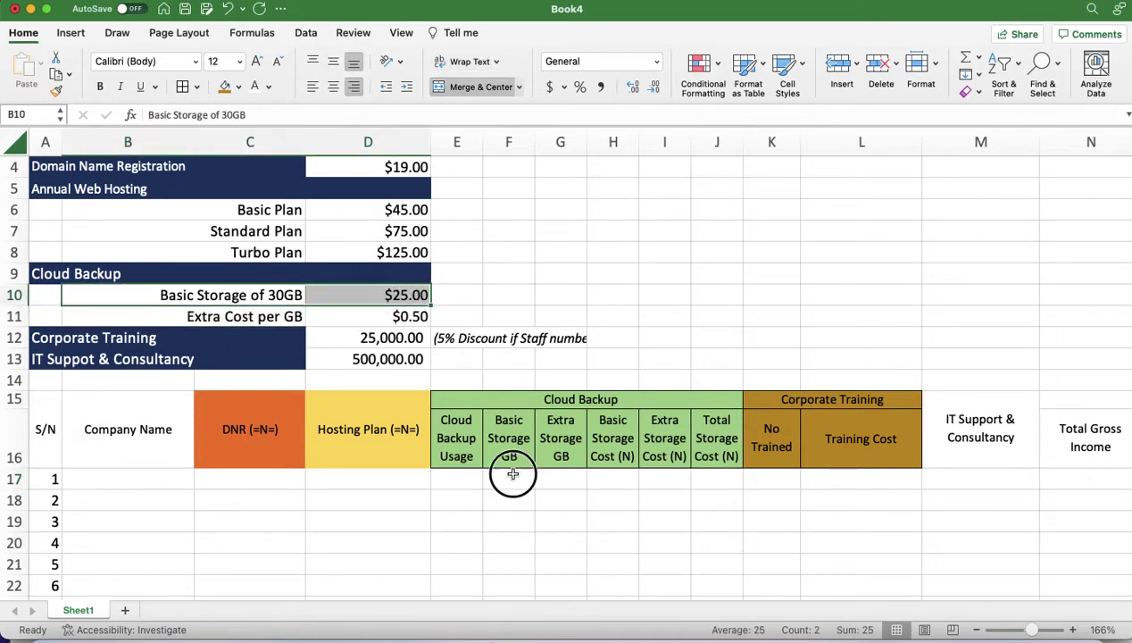
left_click(460, 481)
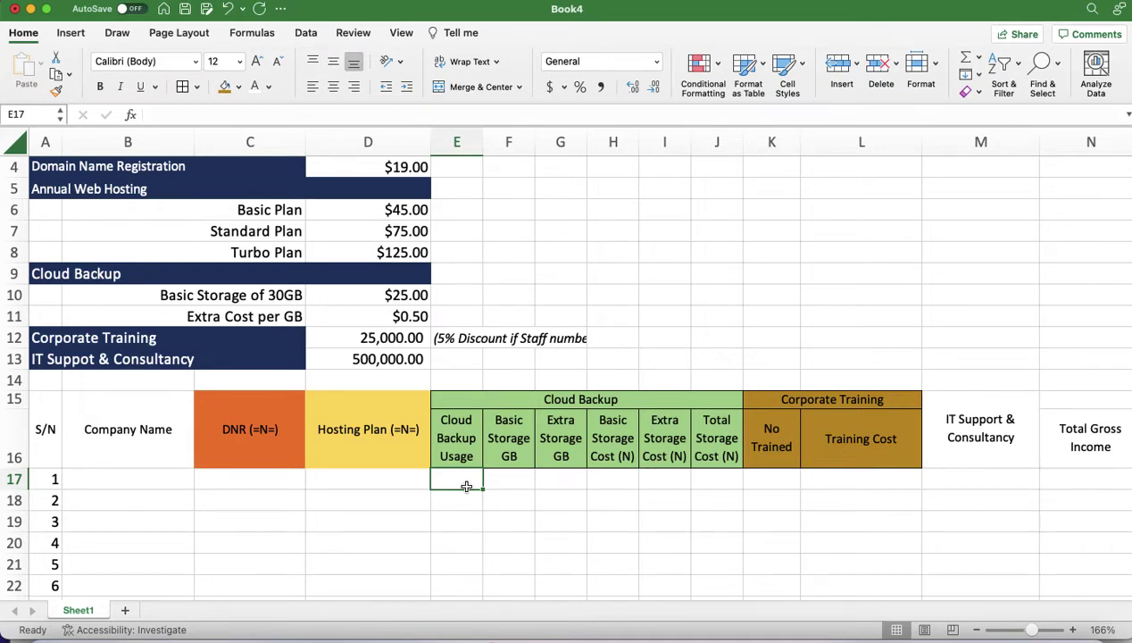
Try a dark gray fill on the S/N and Company Name header cells
left_click_drag(42, 434, 127, 431)
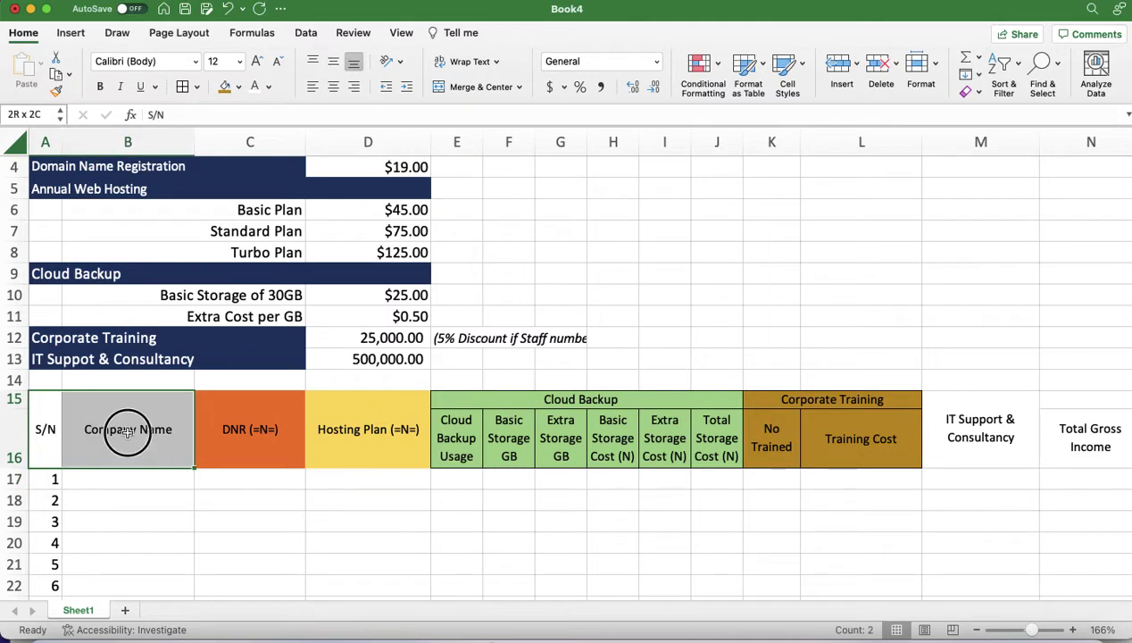
left_click(238, 86)
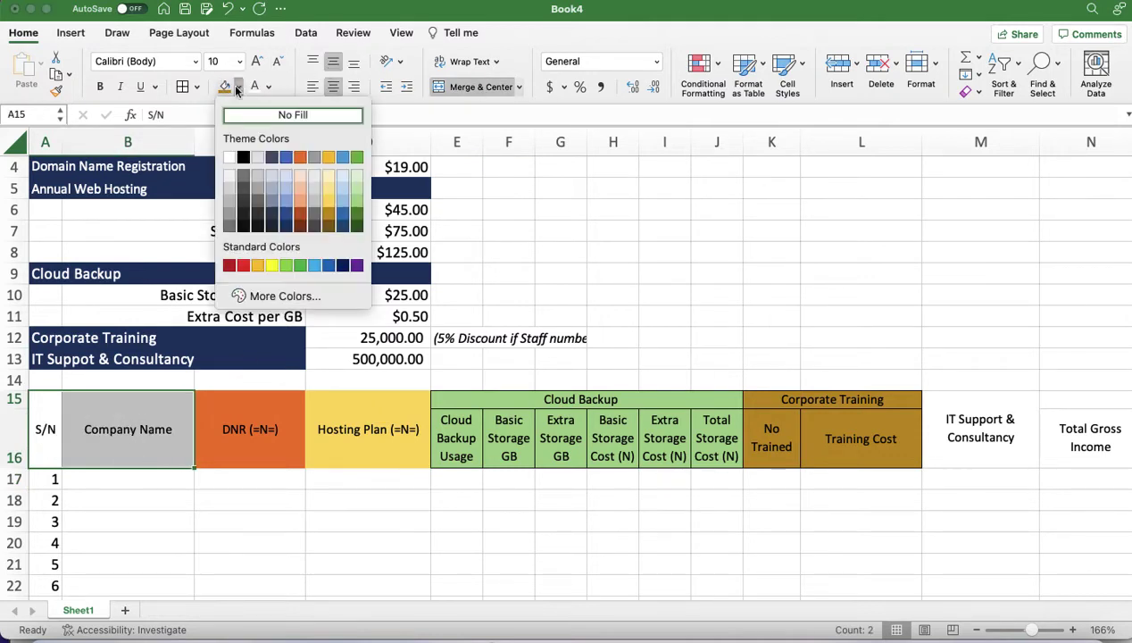
left_click(239, 194)
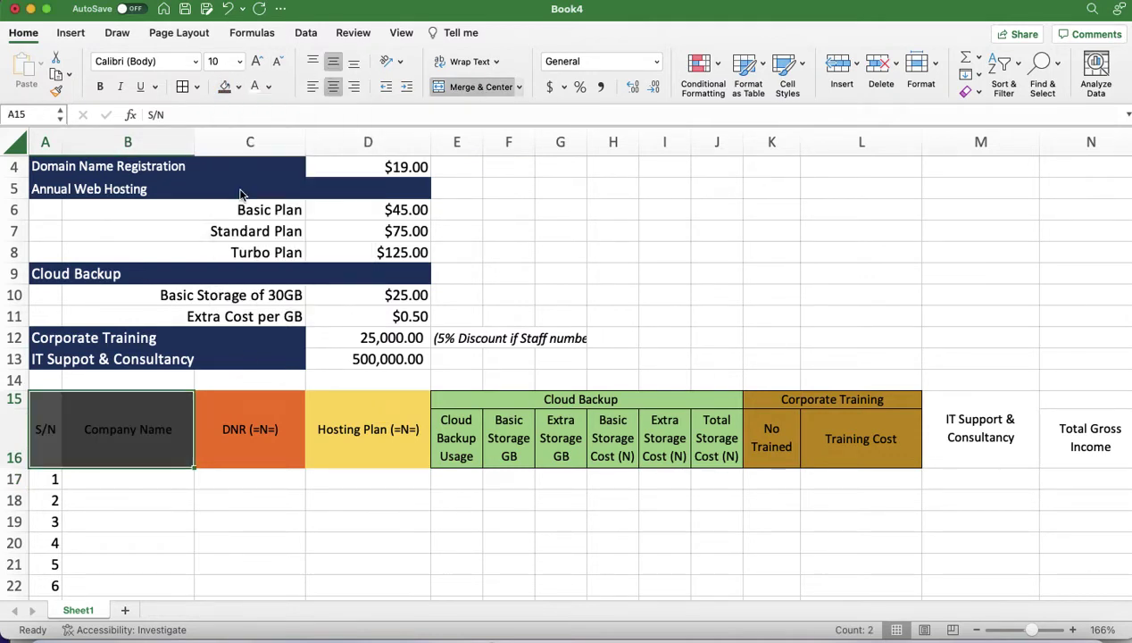
left_click(115, 438)
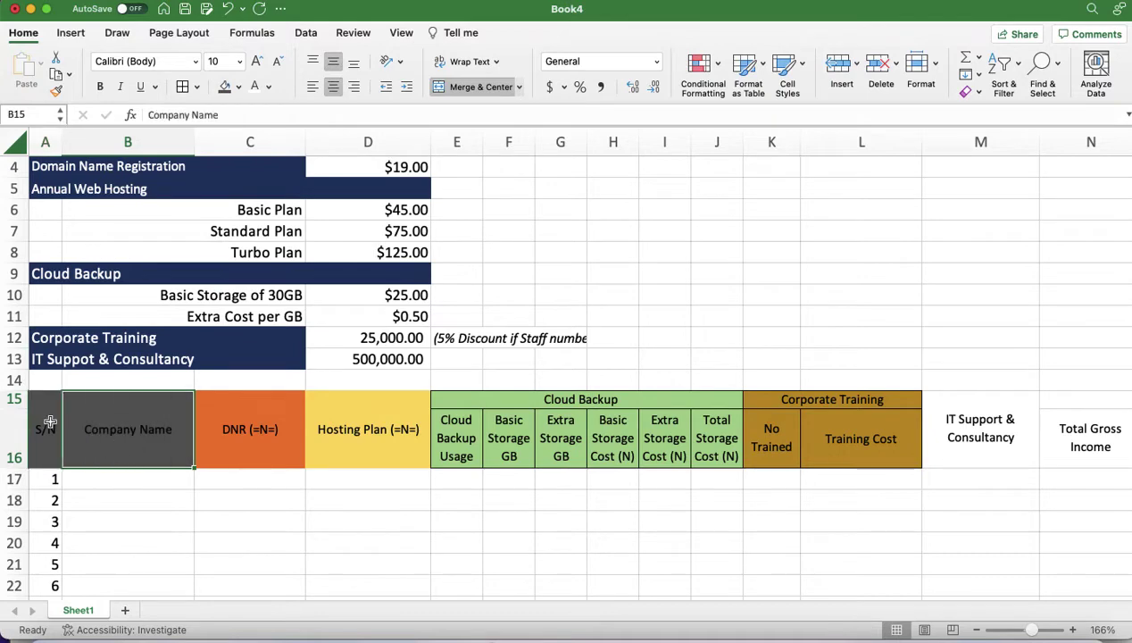
Fill the S/N and Company Name header cells in A15:B16 with light gray
left_click_drag(50, 422, 130, 451)
left_click(238, 87)
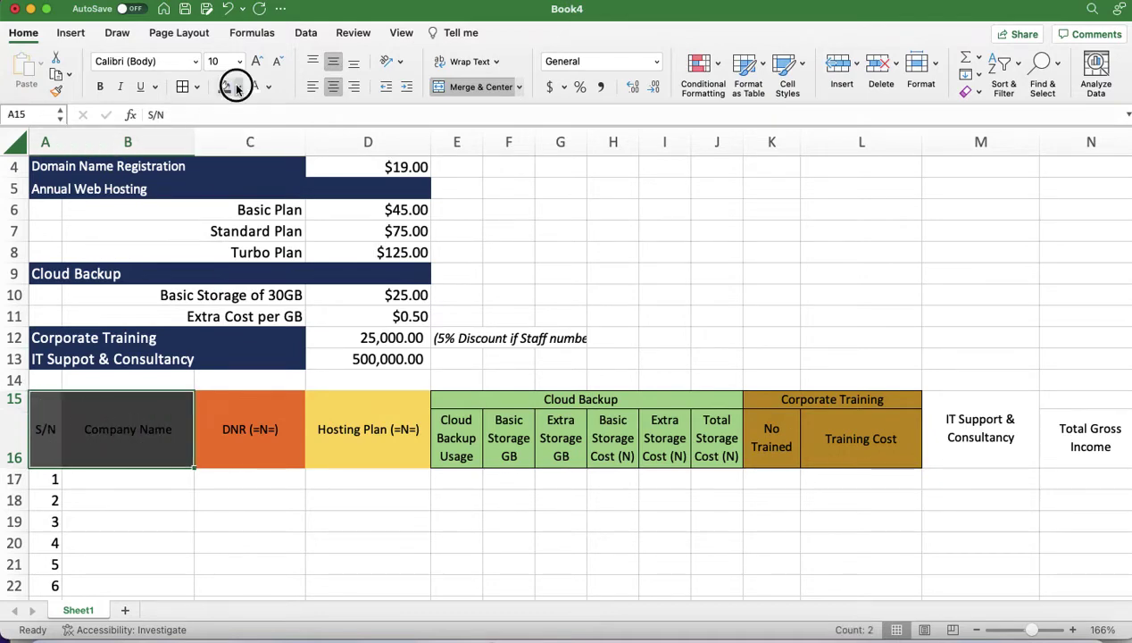
left_click(229, 185)
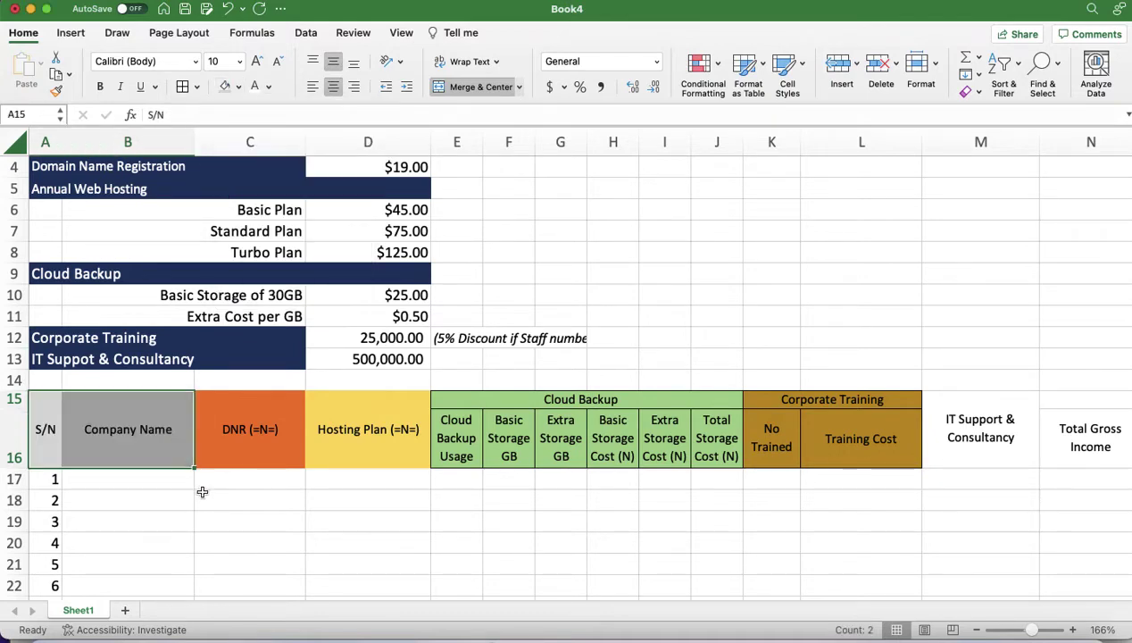
left_click(233, 536)
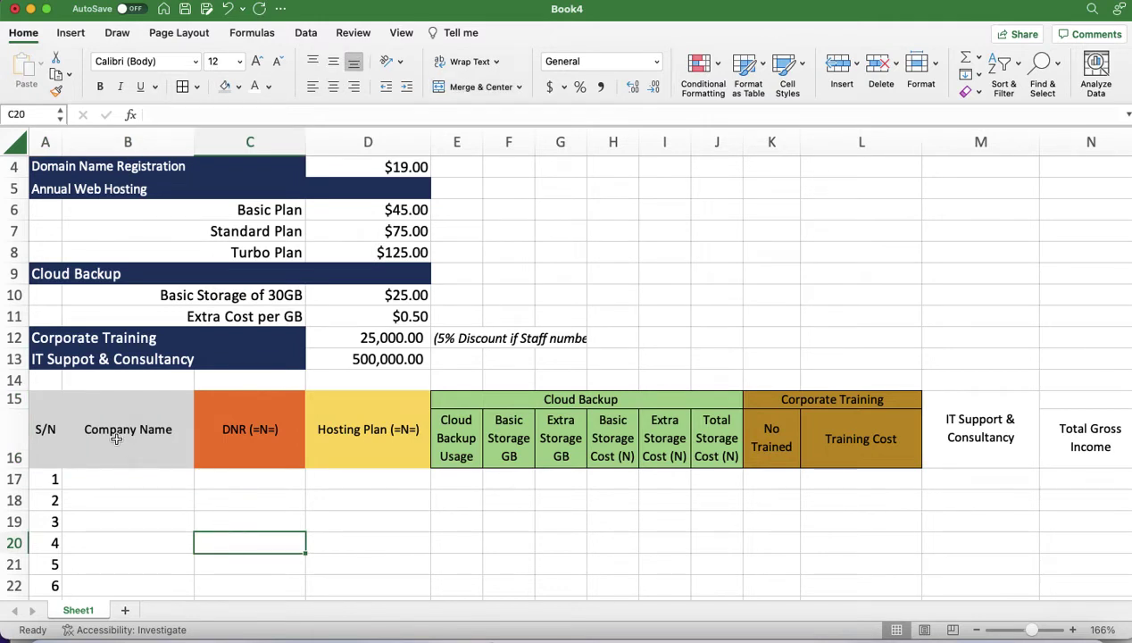
Apply borders around the S/N and Company Name header cells
left_click_drag(46, 419, 153, 425)
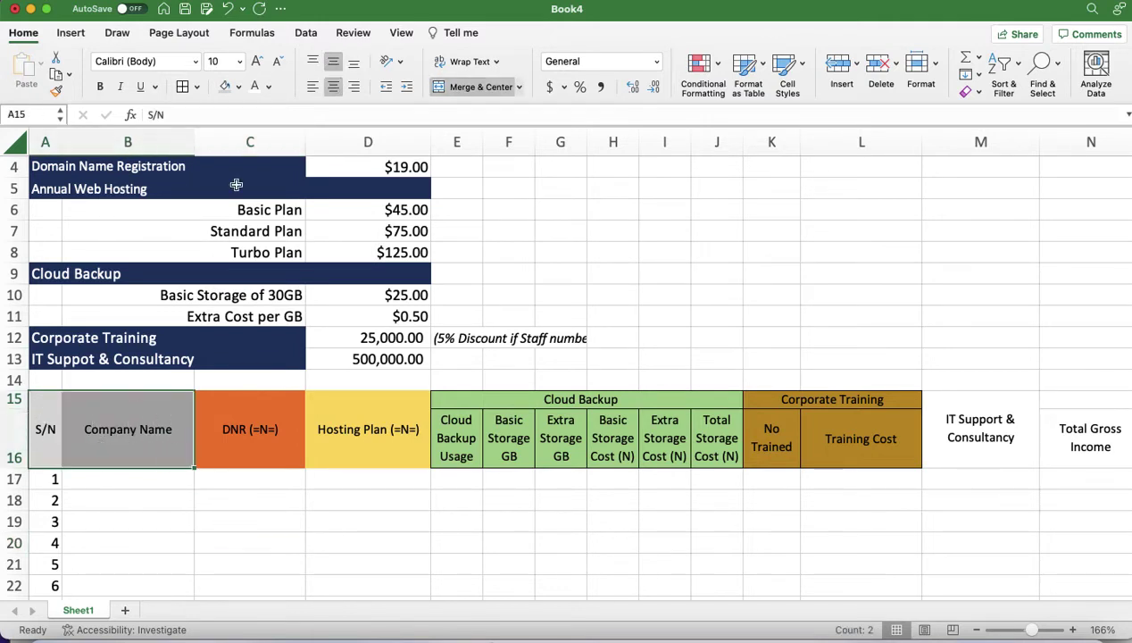
left_click(181, 86)
left_click(163, 493)
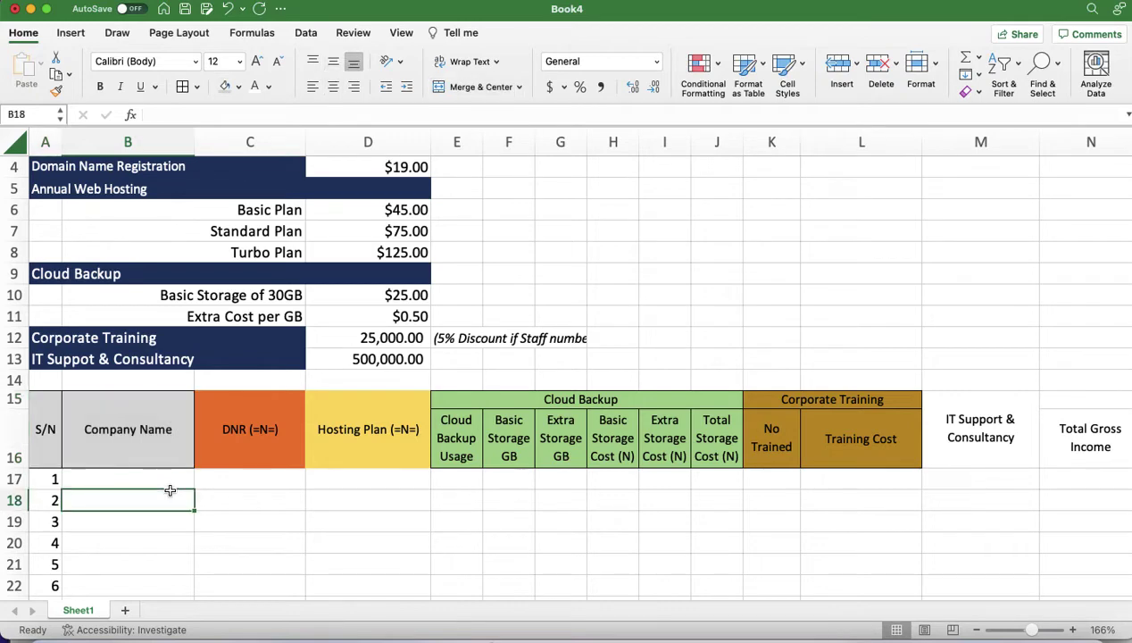
Fill the IT Support & Consultancy header cell with Blue, Accent 5, Lighter 40%
scroll(163, 493, "down", 3)
left_click(1013, 380)
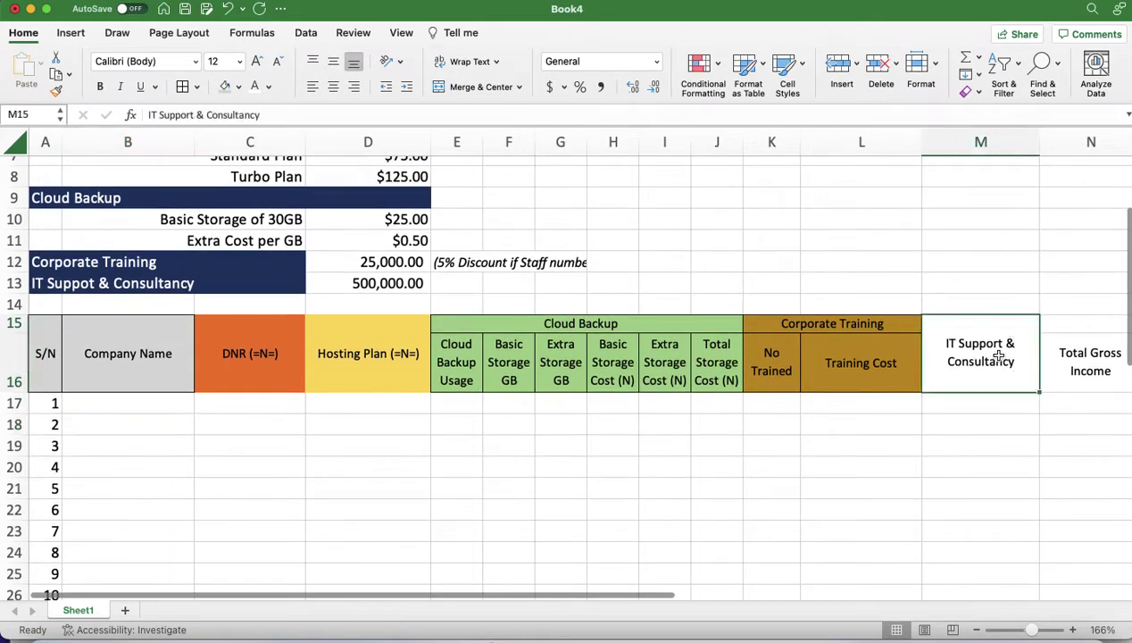
left_click(238, 87)
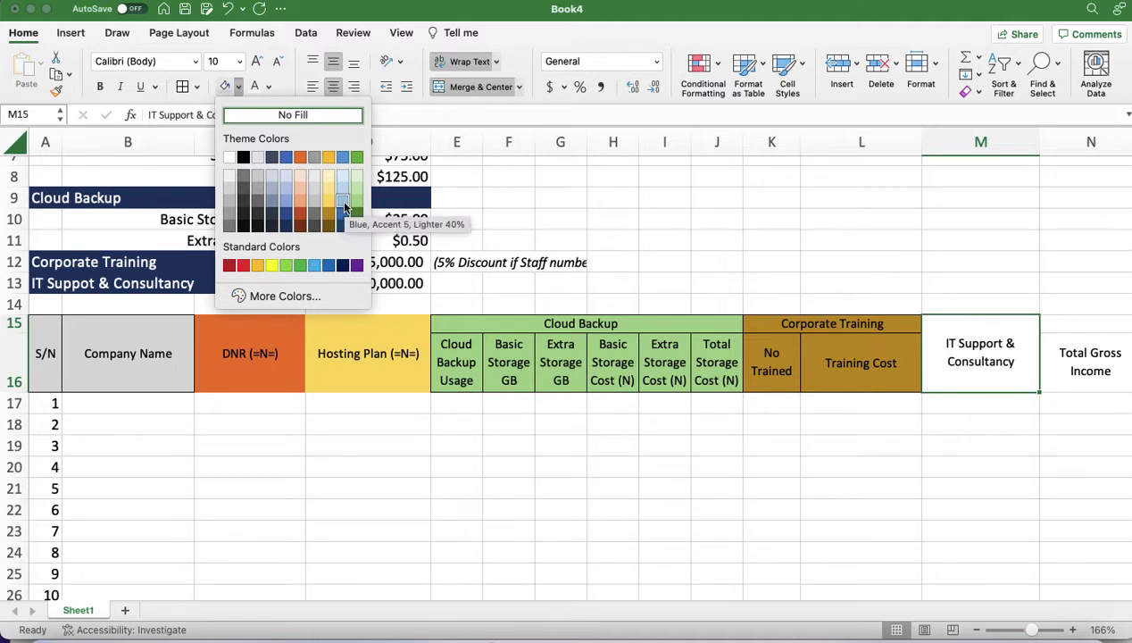
left_click(343, 202)
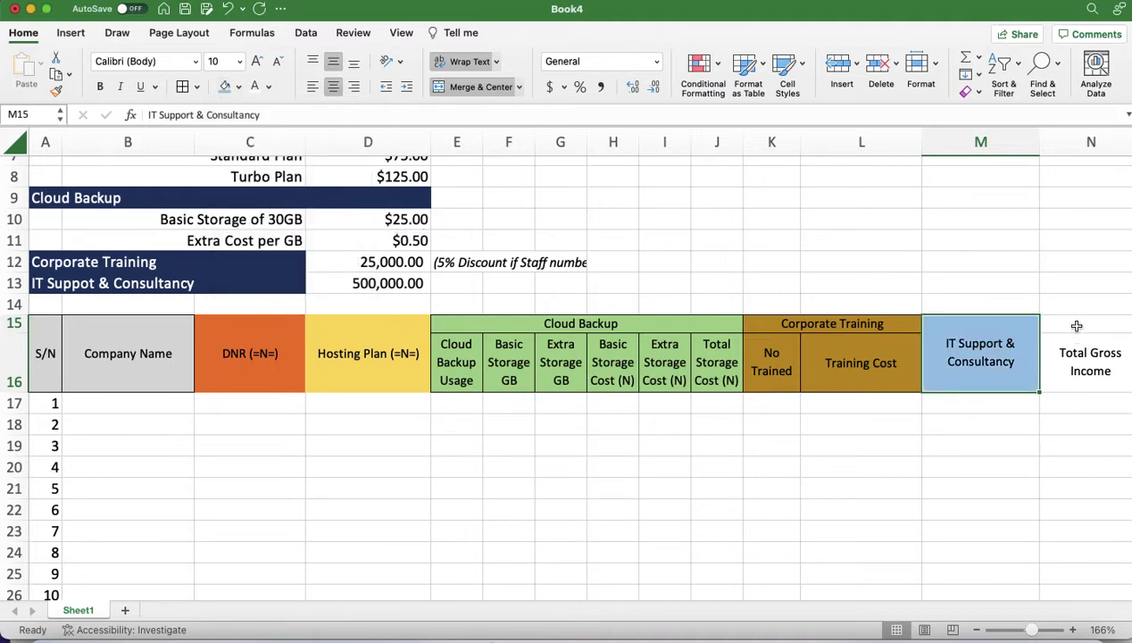
Fill the Total Gross Income header cells N15:N16 with standard blue
left_click_drag(1077, 325, 1089, 359)
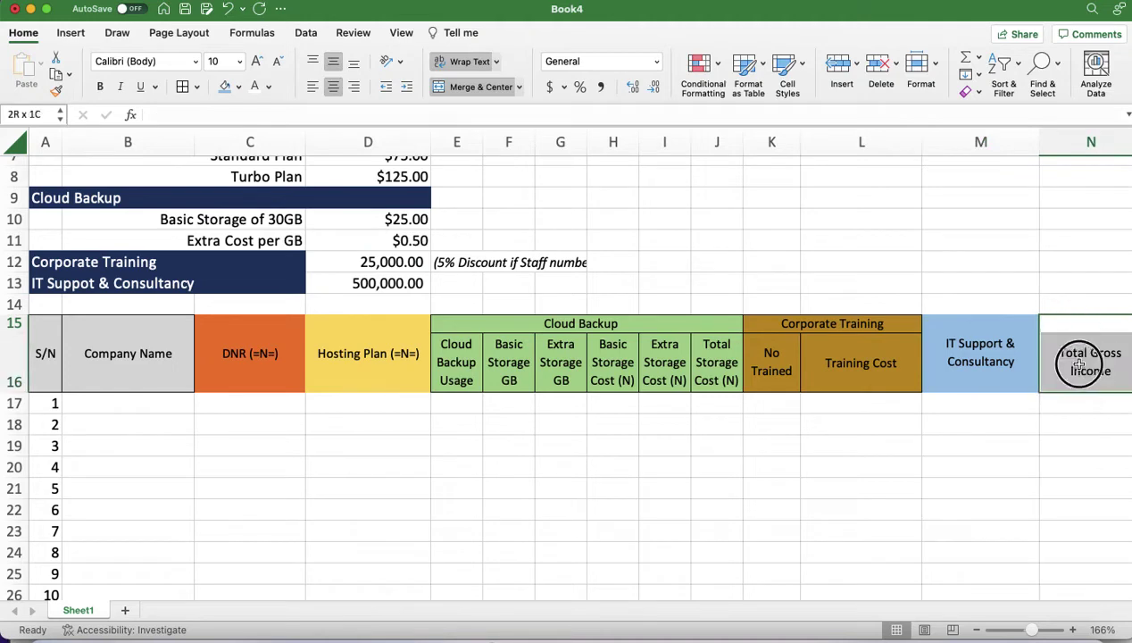
left_click(238, 87)
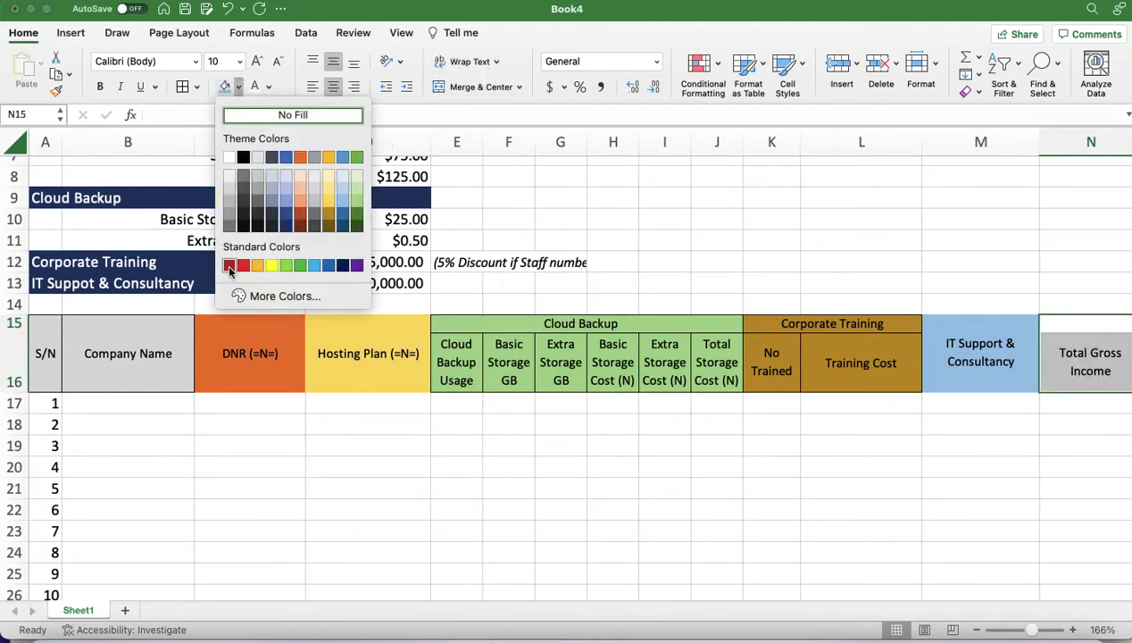
left_click(328, 266)
scroll(328, 268, "right", 5)
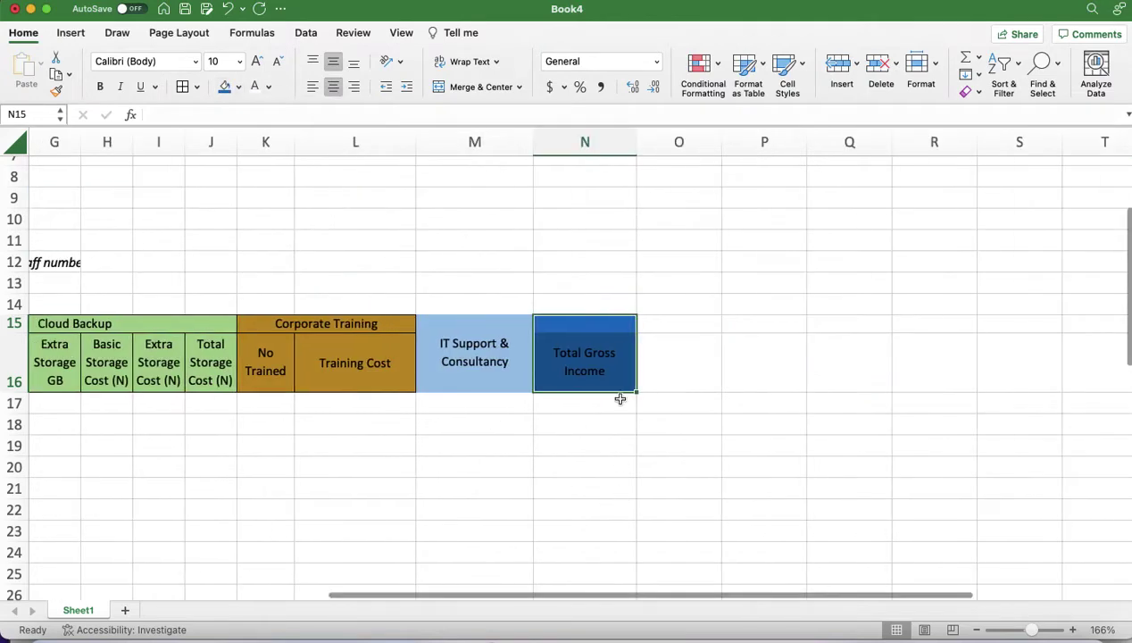
left_click(591, 369)
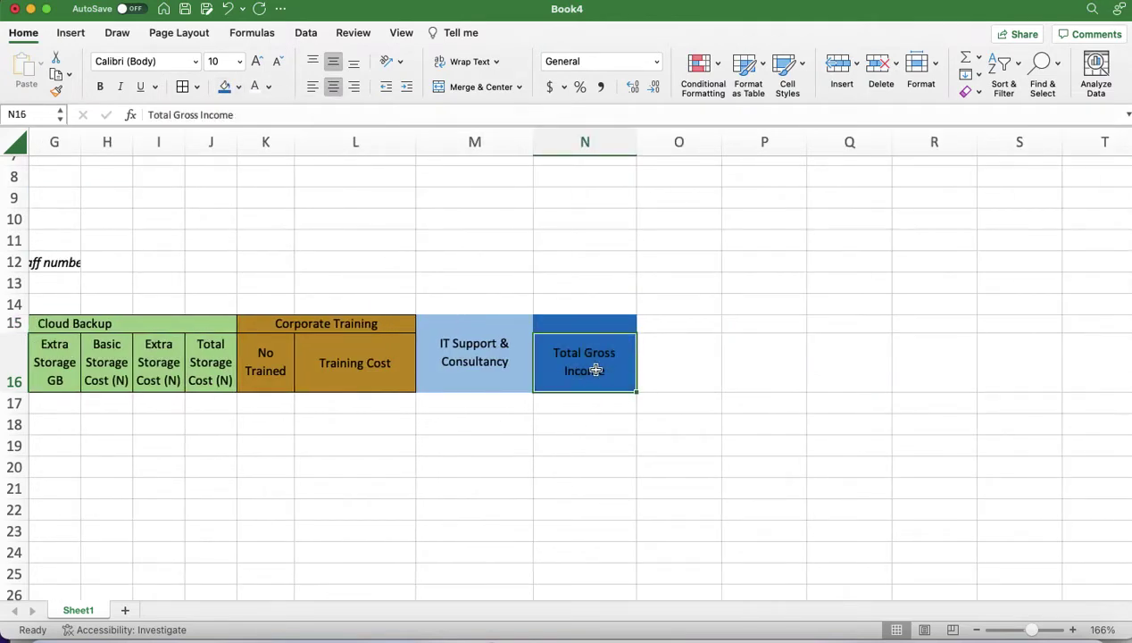
Make the text of the whole table header, rows 15 and 16, bold
scroll(509, 434, "left", 5)
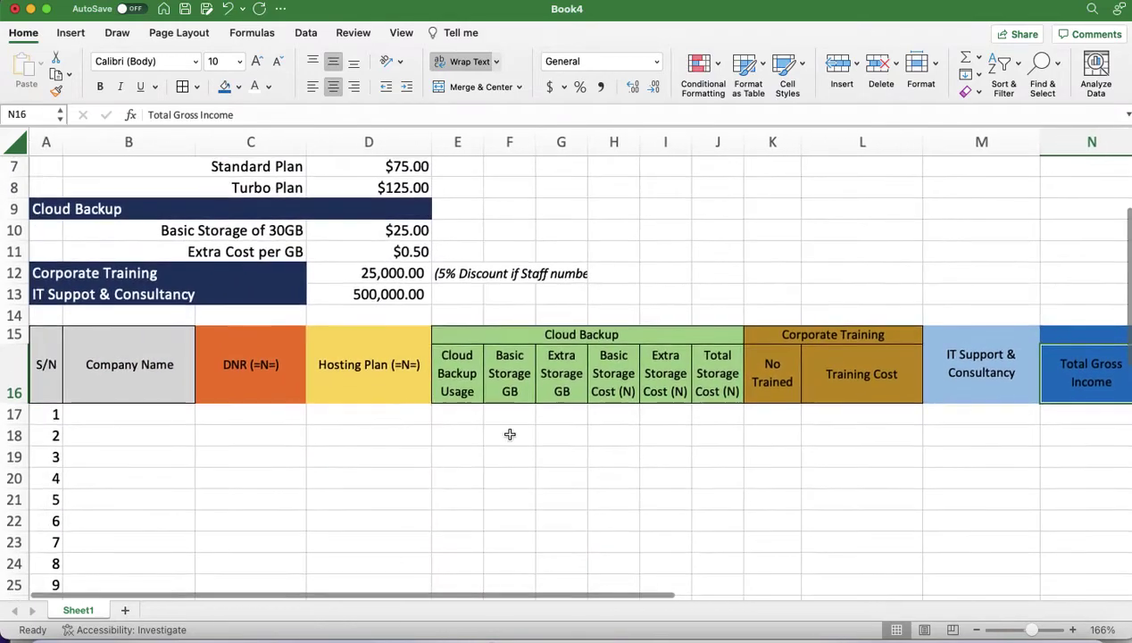
scroll(510, 433, "down", 1)
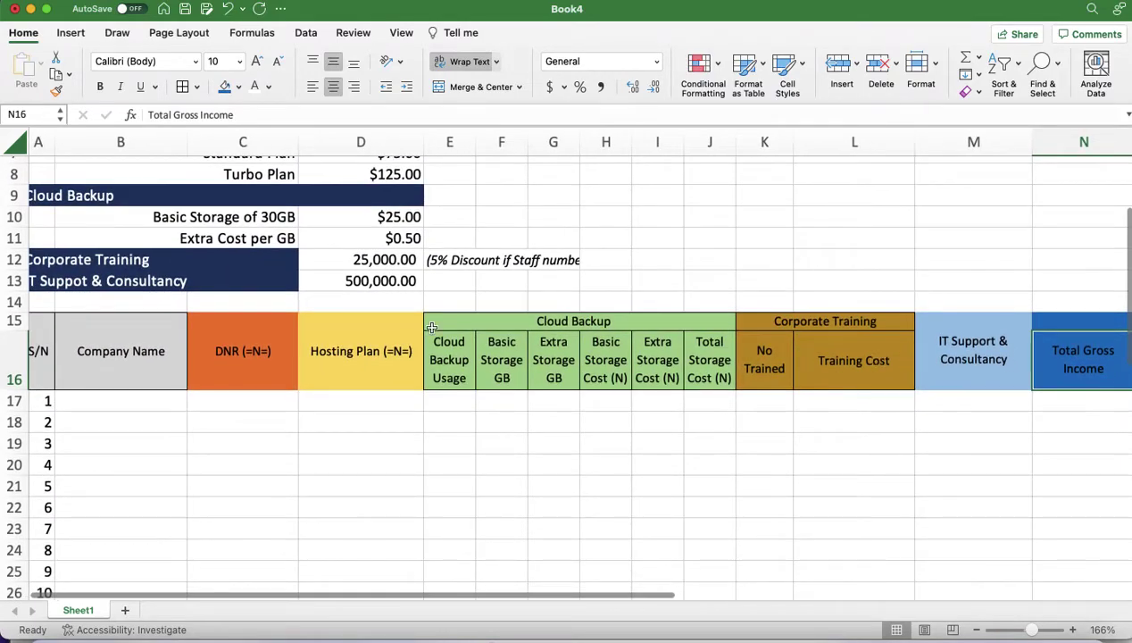
left_click(17, 339)
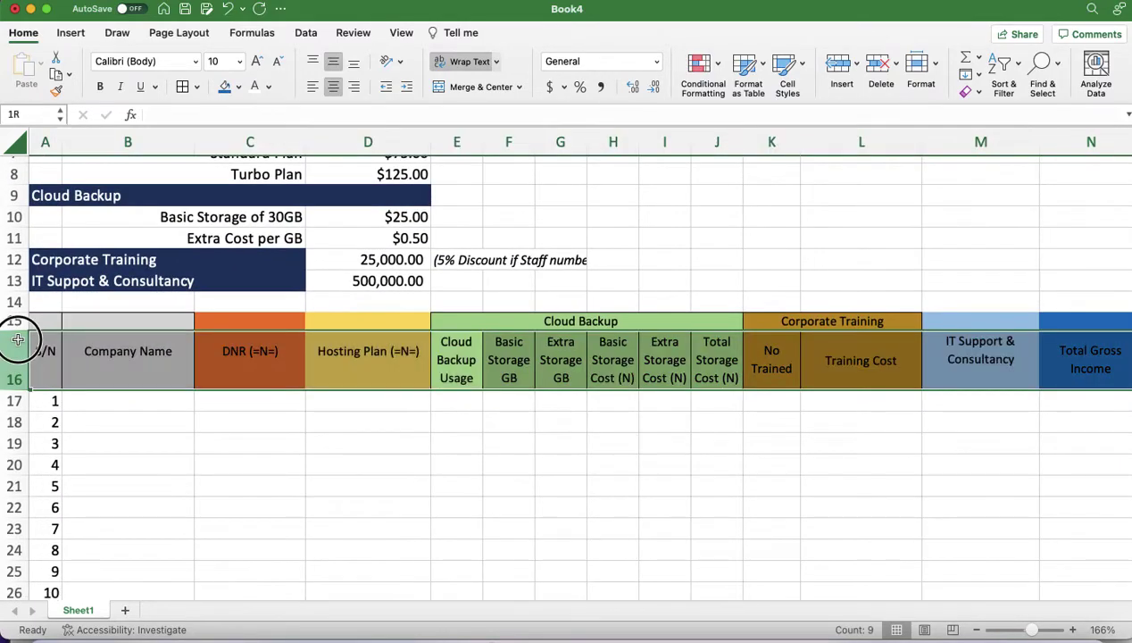
left_click_drag(17, 339, 17, 323)
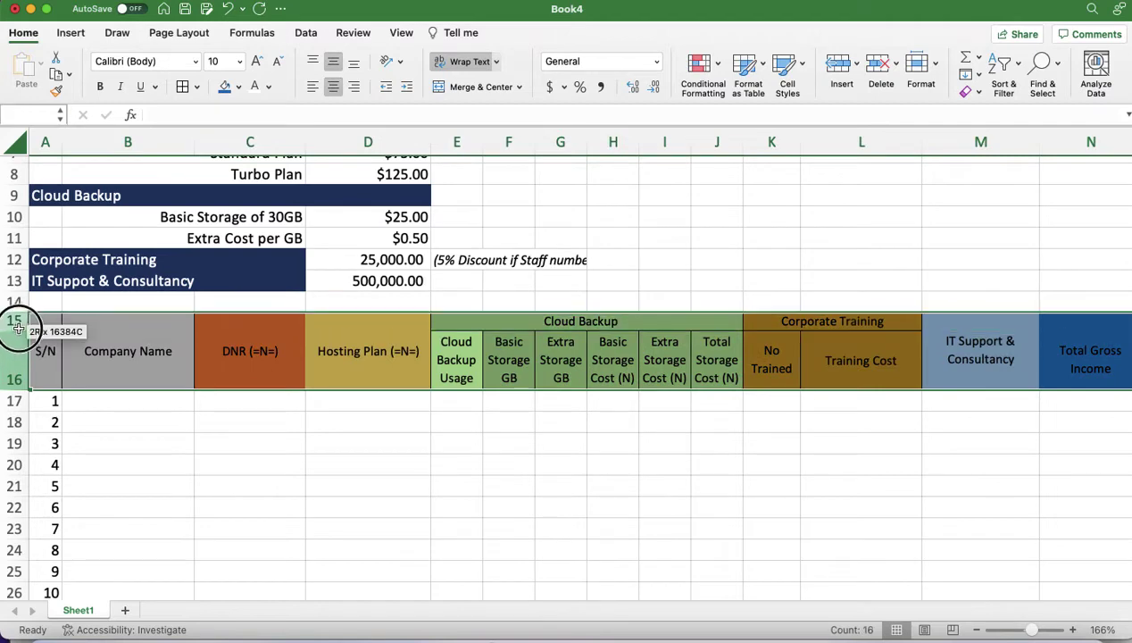
left_click(99, 87)
left_click(323, 410)
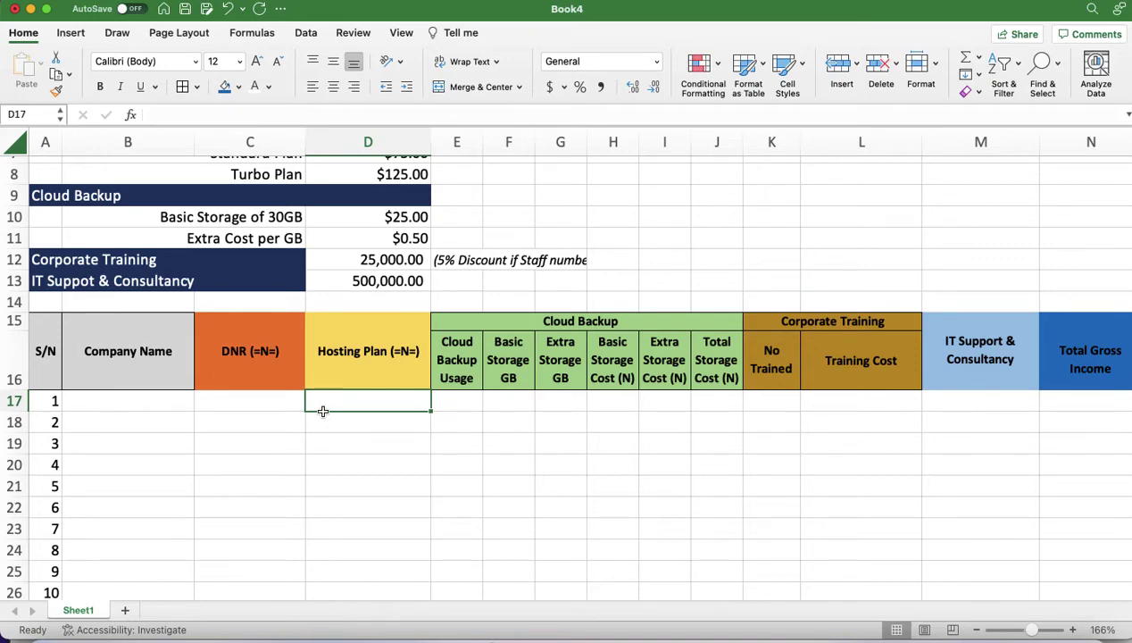
scroll(323, 410, "up", 3)
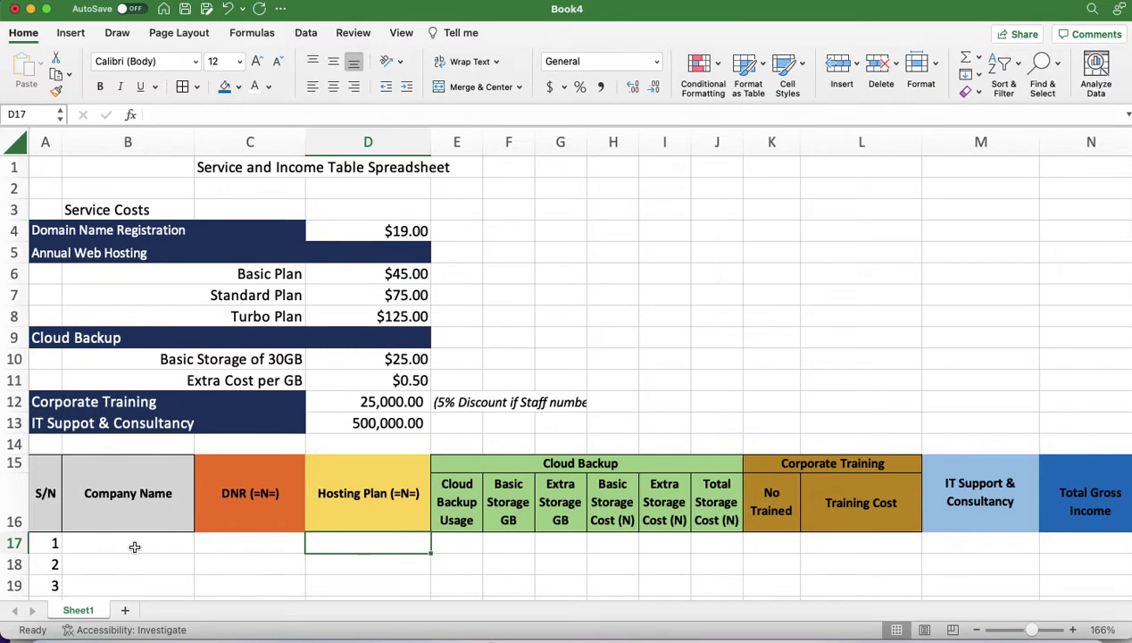
left_click(250, 546)
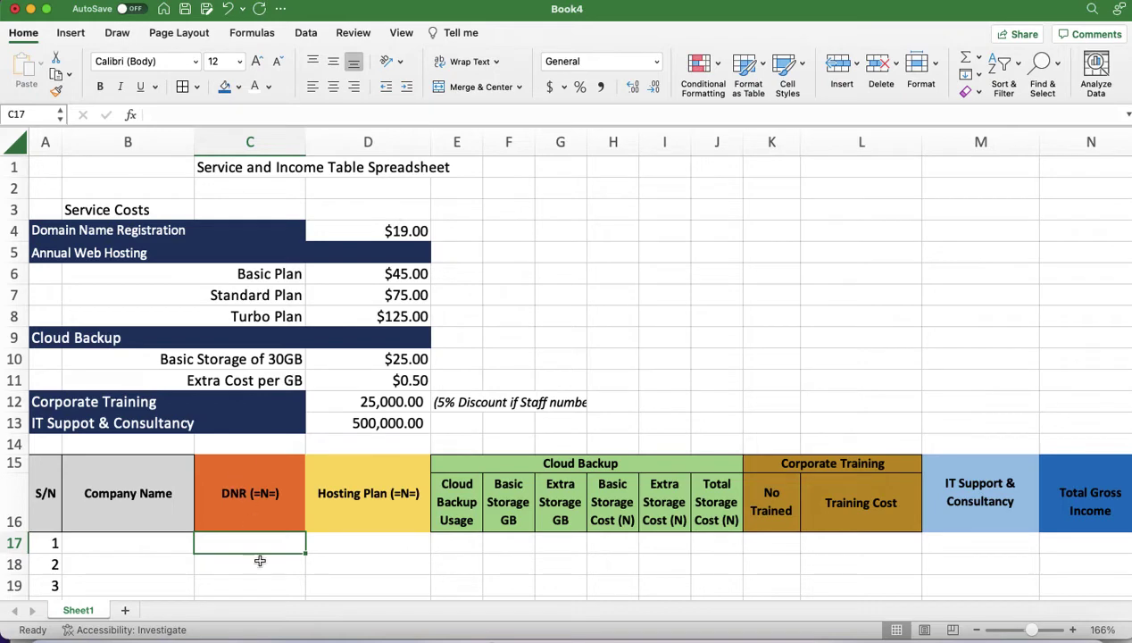
type("=")
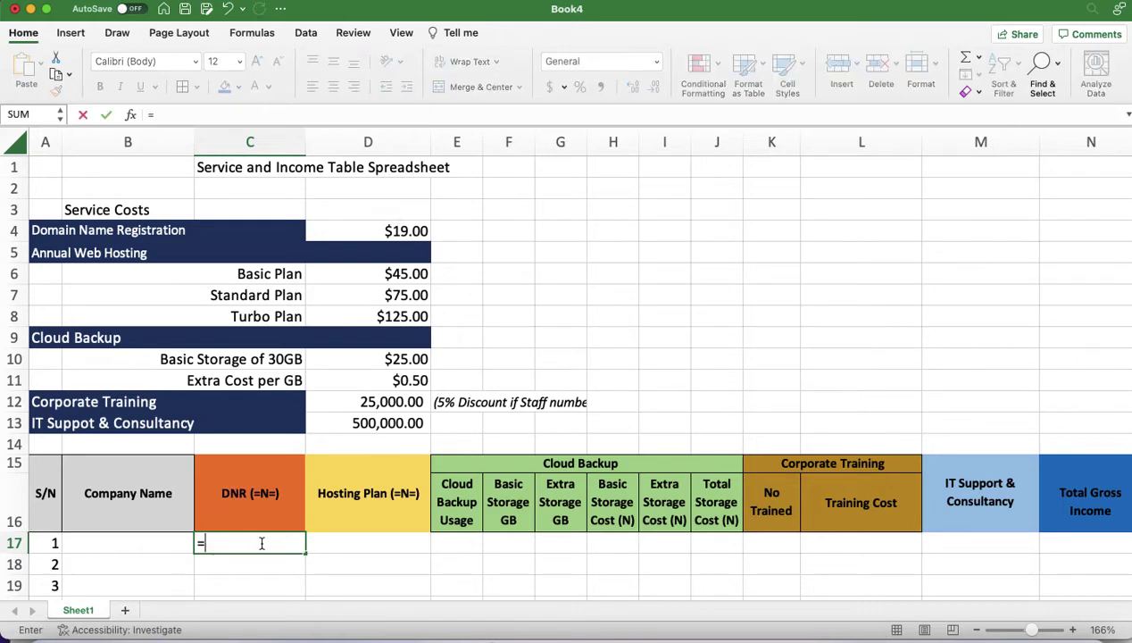
left_click(364, 234)
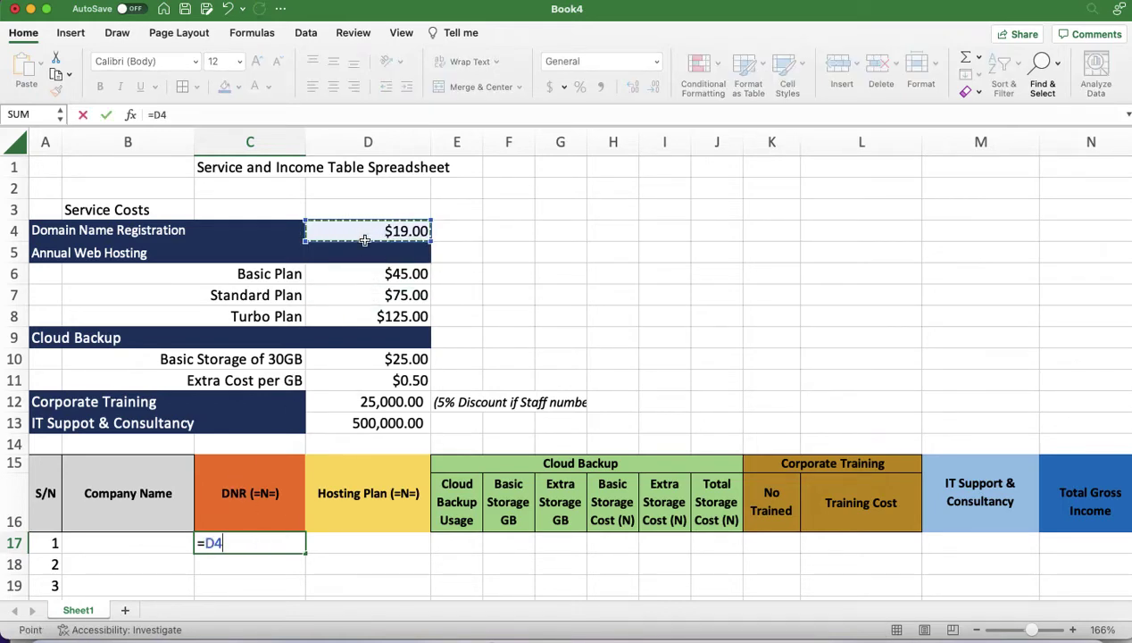
type("*")
key("BackSpace")
key("BackSpace")
key("BackSpace")
key("BackSpace")
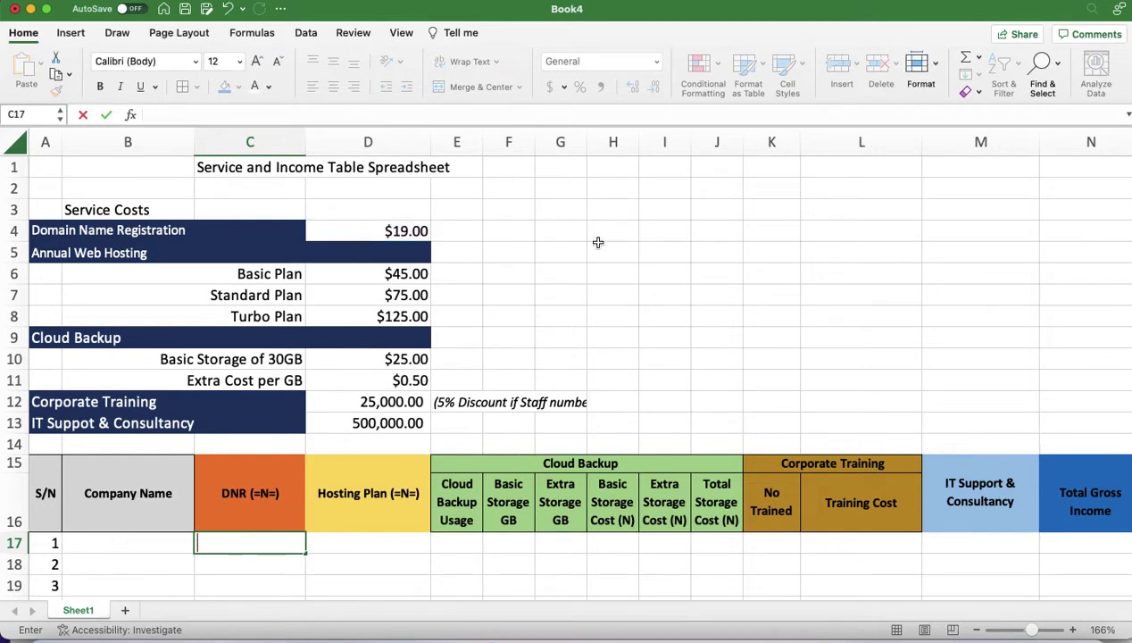
left_click(578, 282)
Insert a blank row beneath IT Suppot & Consultancy and remove the fill from cells A14:C14
scroll(121, 316, "down", 2)
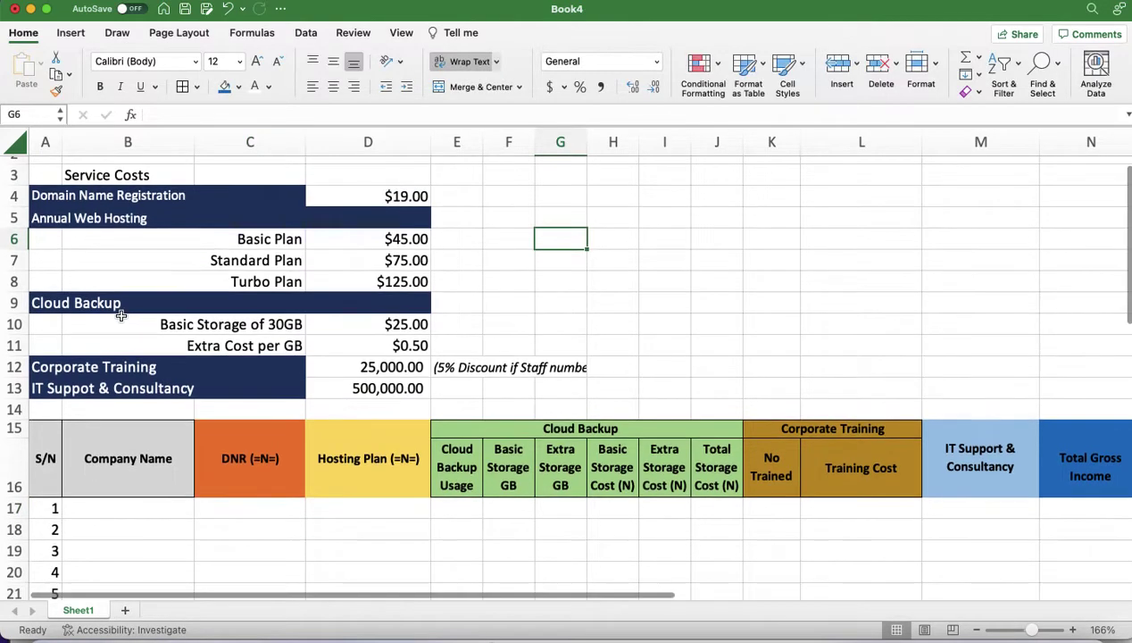
left_click(7, 411)
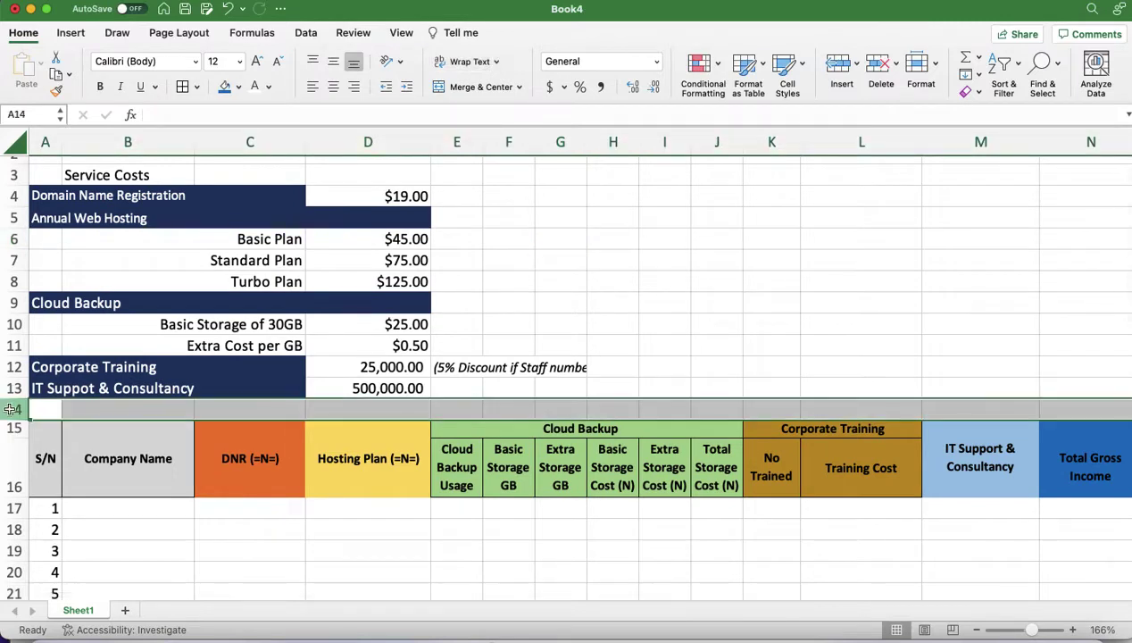
right_click(11, 411)
left_click(34, 491)
left_click_drag(56, 409, 233, 407)
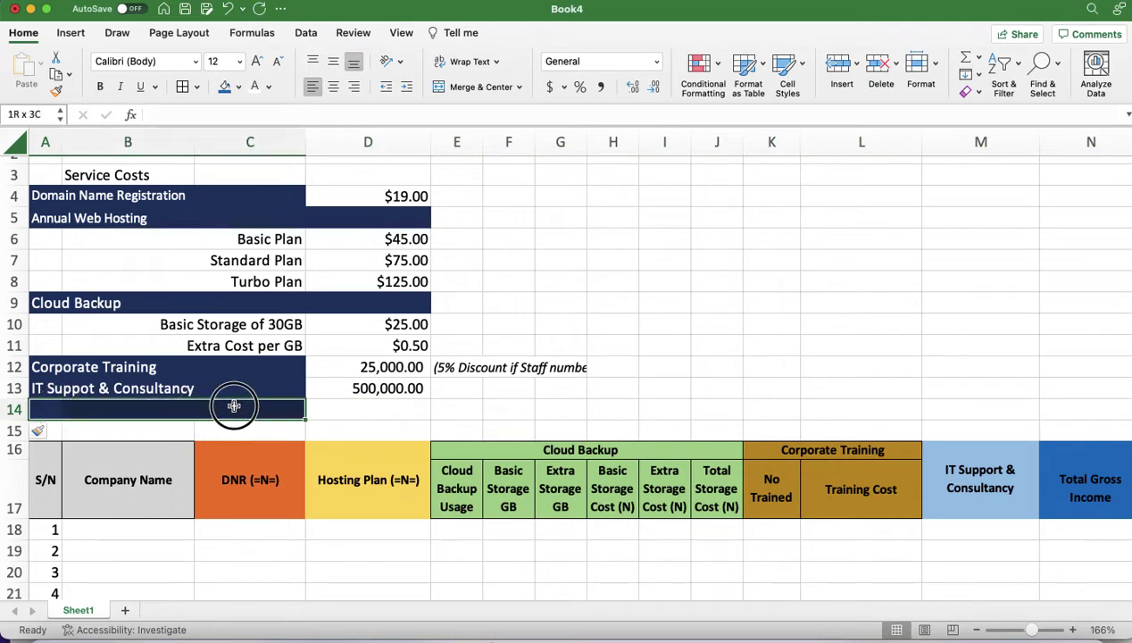
left_click(239, 87)
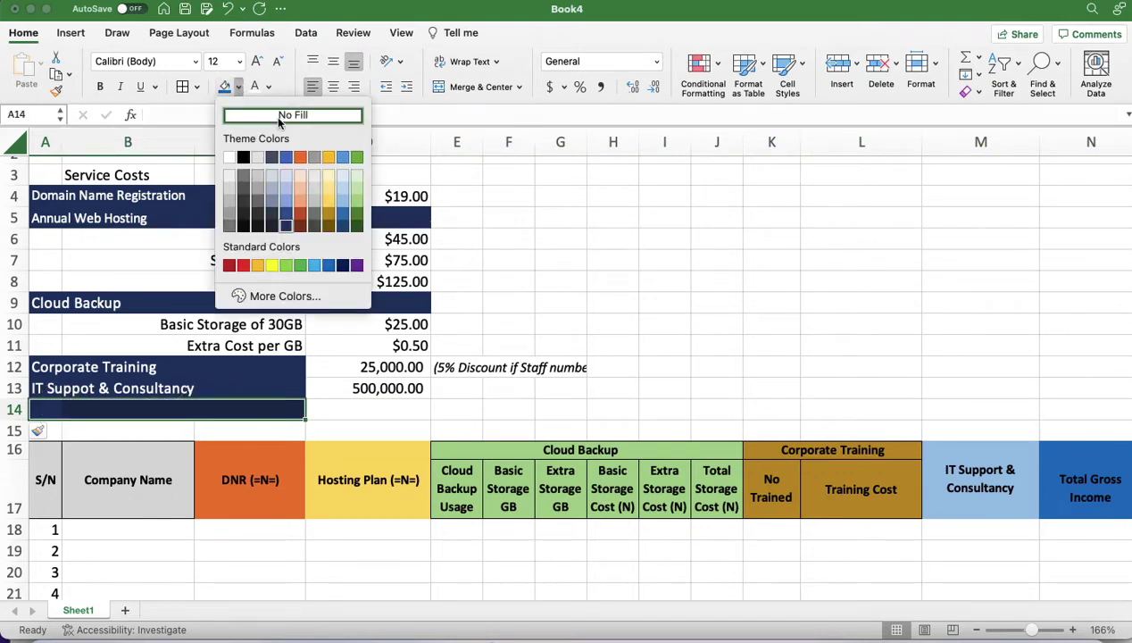
left_click(278, 123)
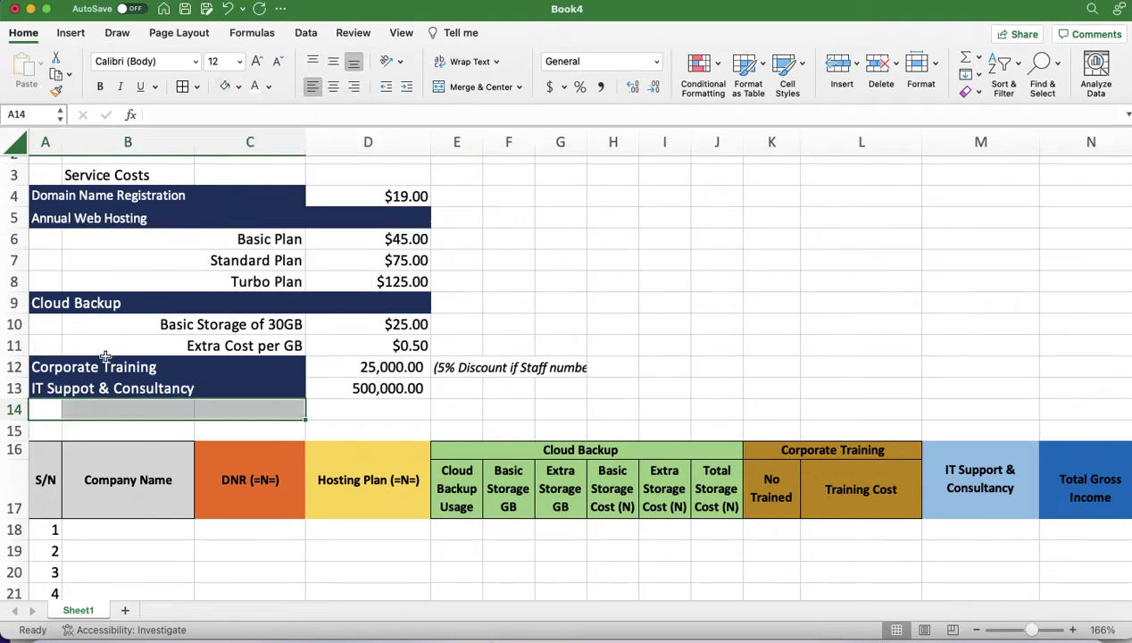
Merge and center cells A14:C14 and enter the label Exchange Rate
left_click(465, 88)
type("E")
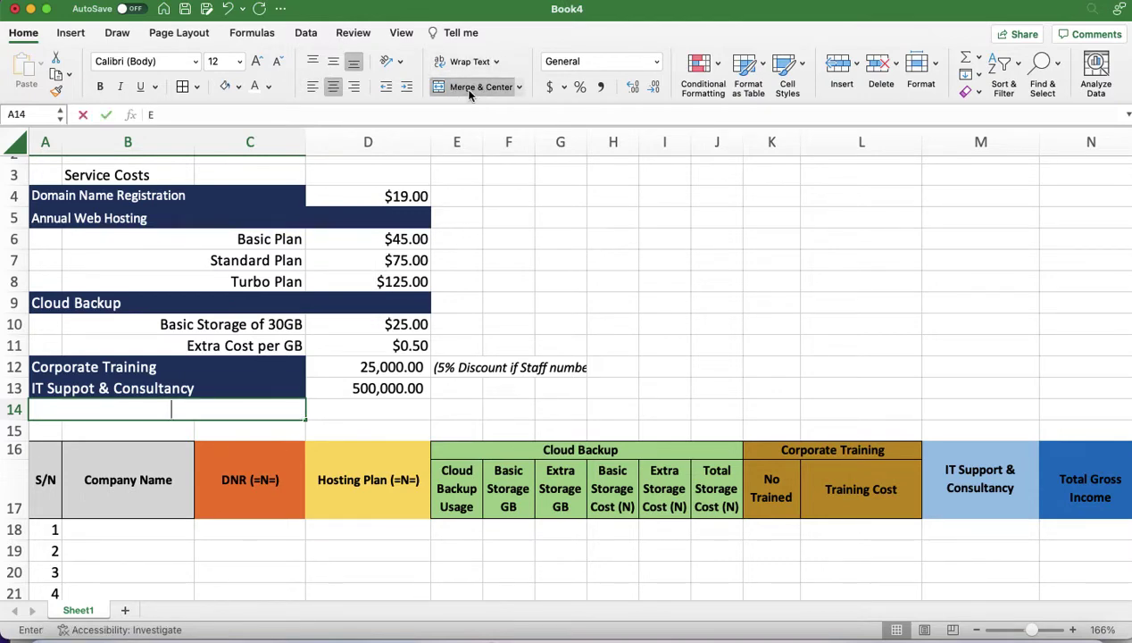
type("xchange Rate")
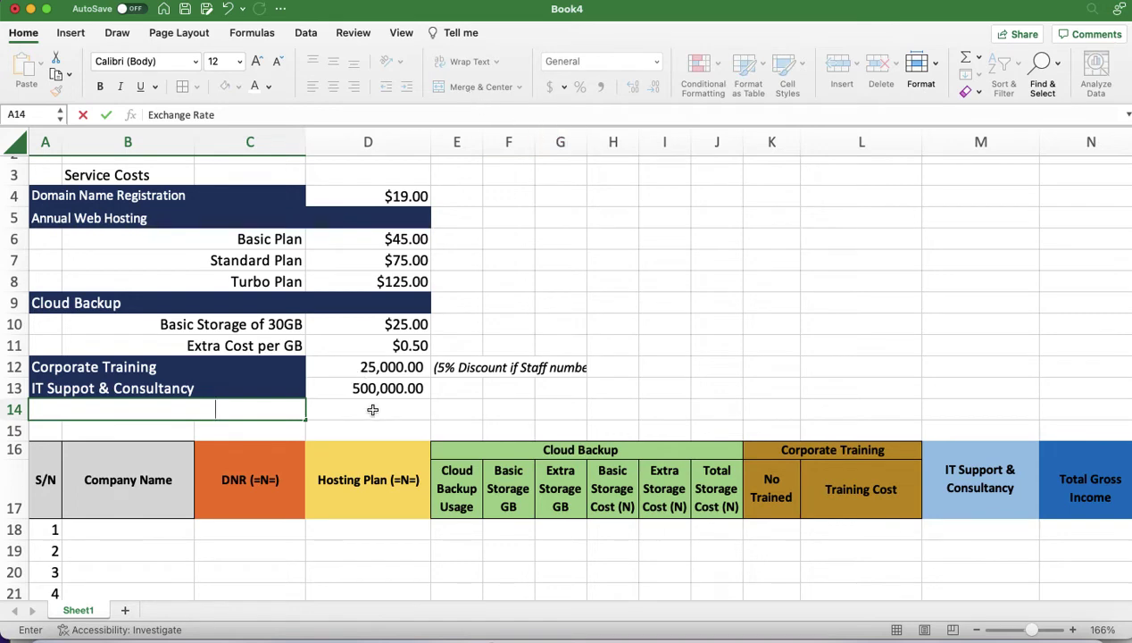
right_click(371, 410)
left_click(237, 413)
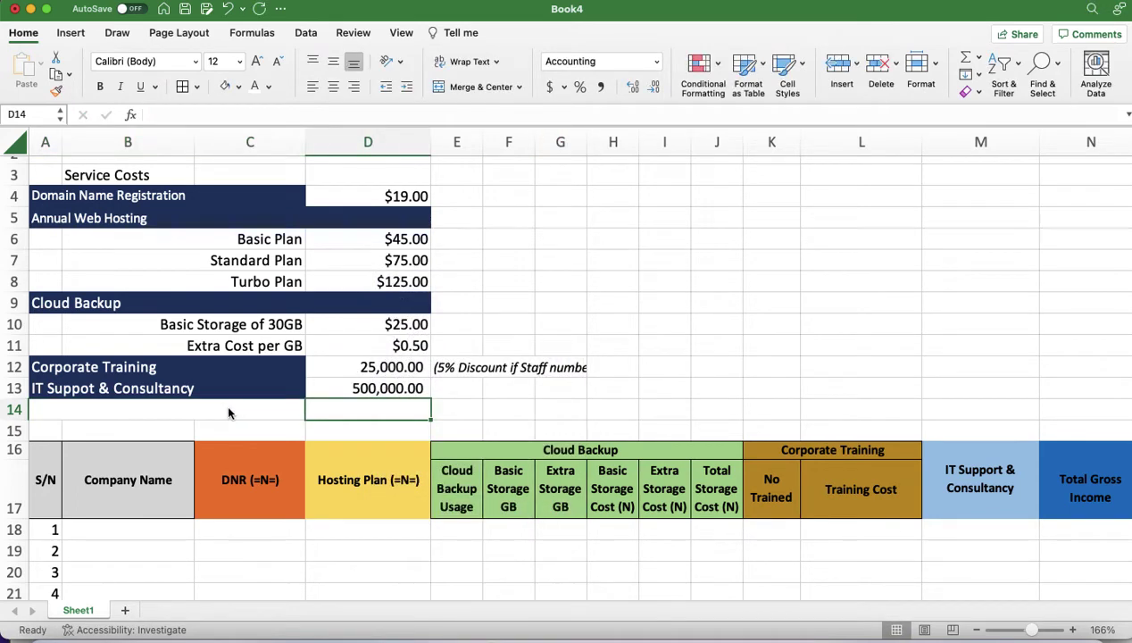
Set the Exchange Rate label's font color to black and align it right
left_click(227, 412)
left_click(271, 86)
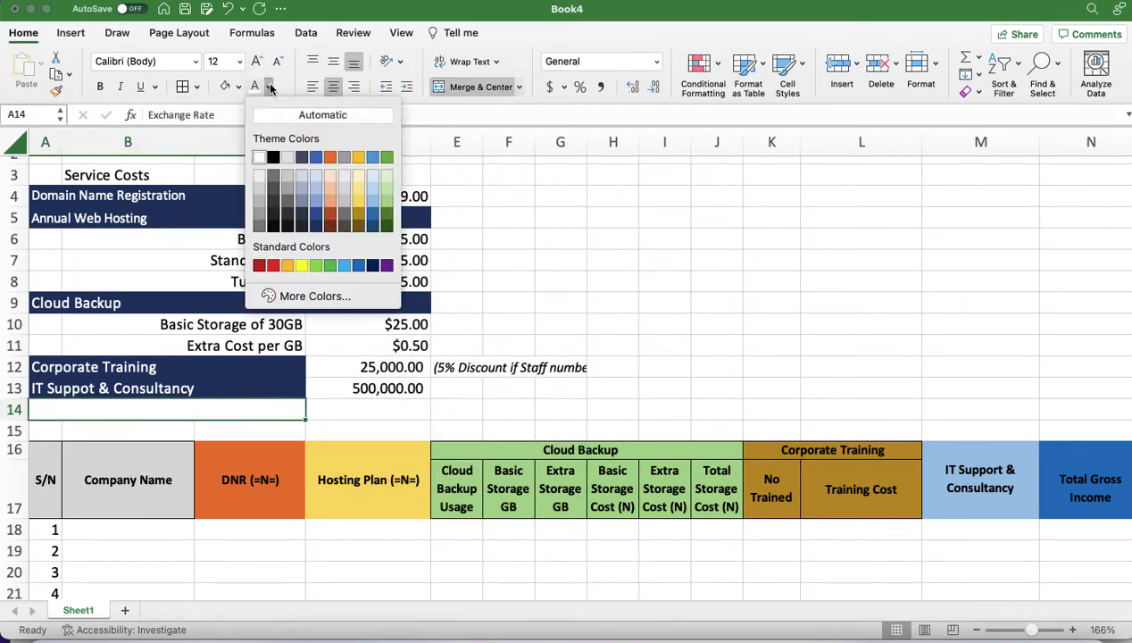
left_click(272, 157)
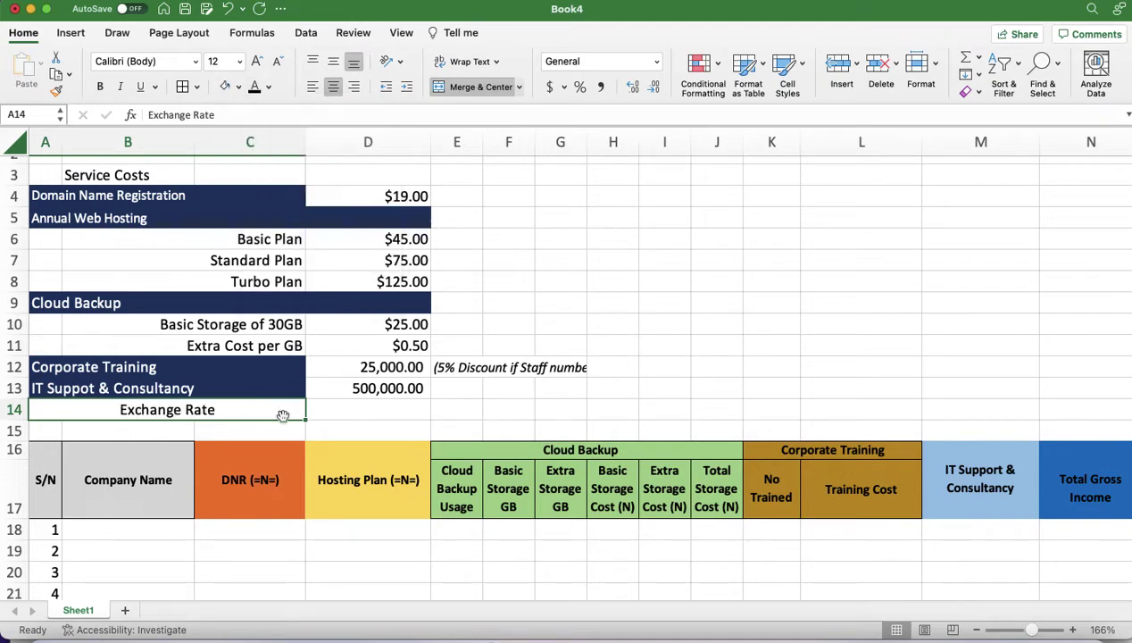
left_click(354, 87)
Enter 790 as the exchange rate in cell D14
left_click(402, 408)
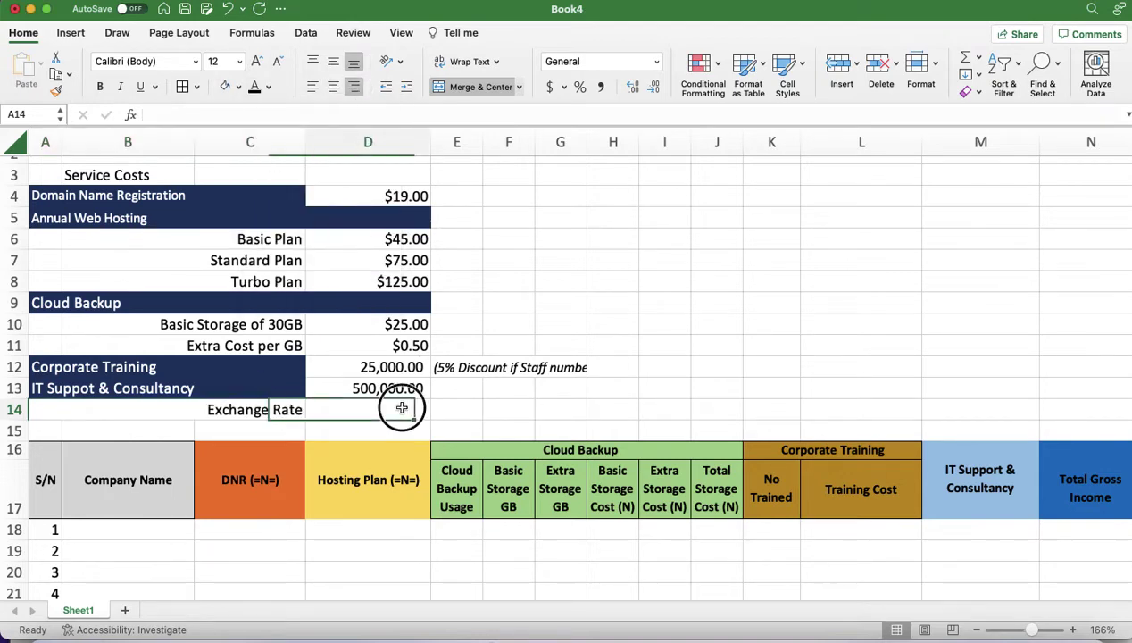
type("790")
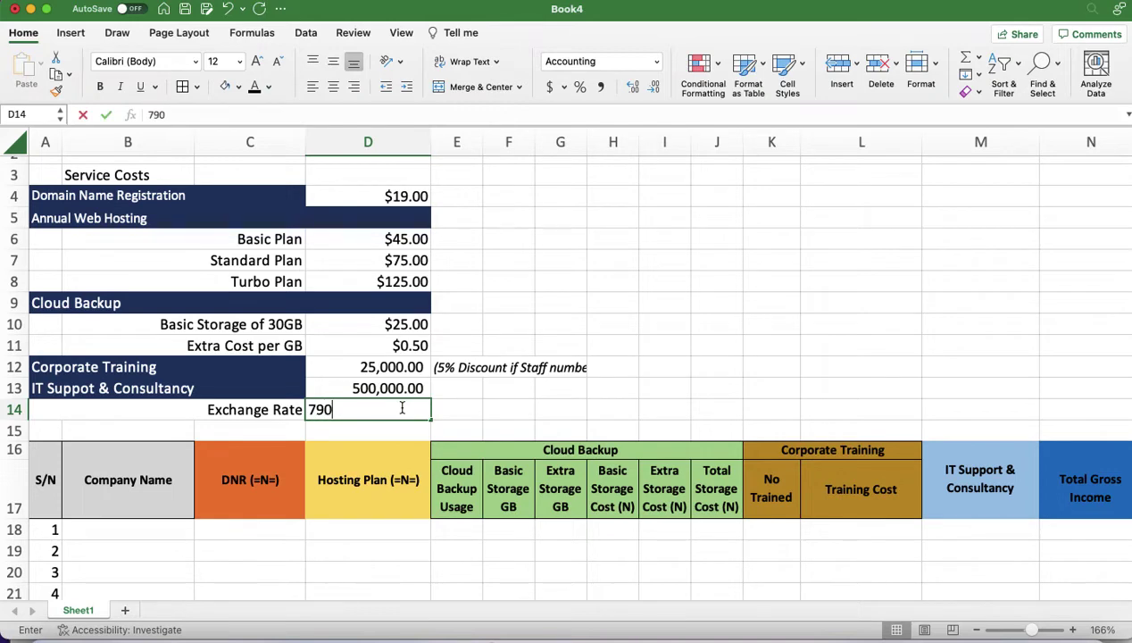
key("Return")
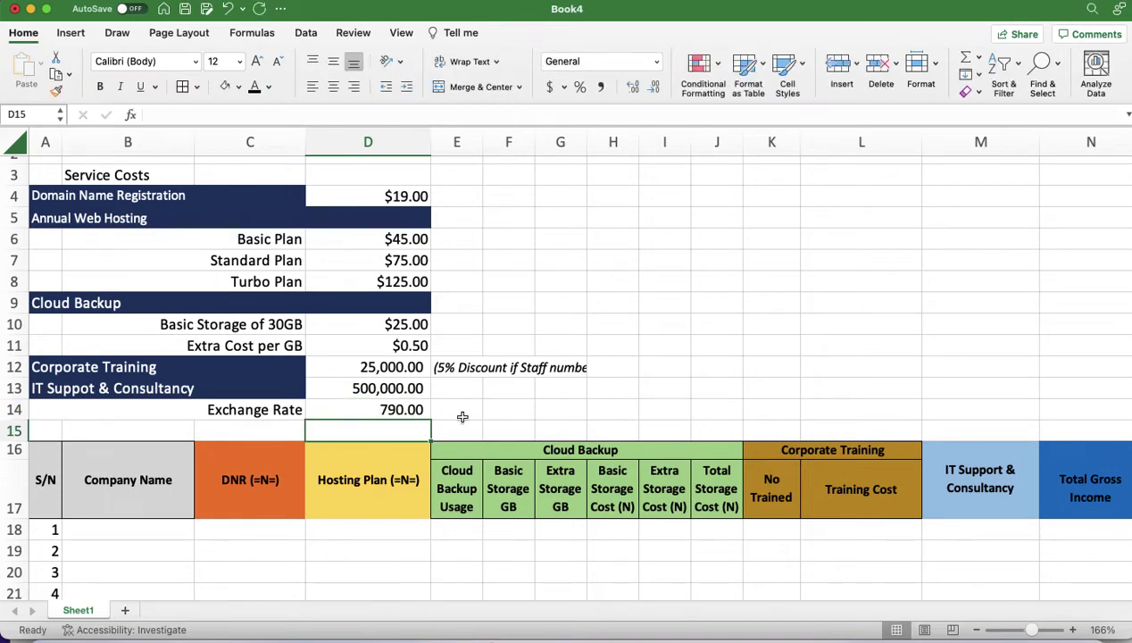
Enter the formula =D4*D14 in C18 to calculate the first company's DNR cost
left_click(247, 527)
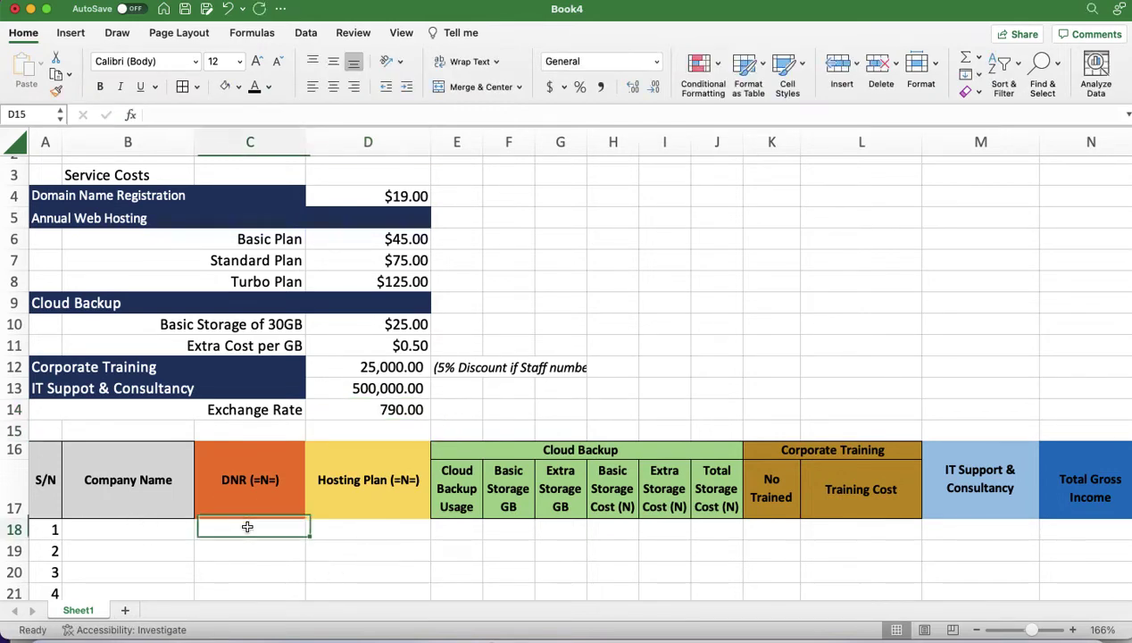
type("=")
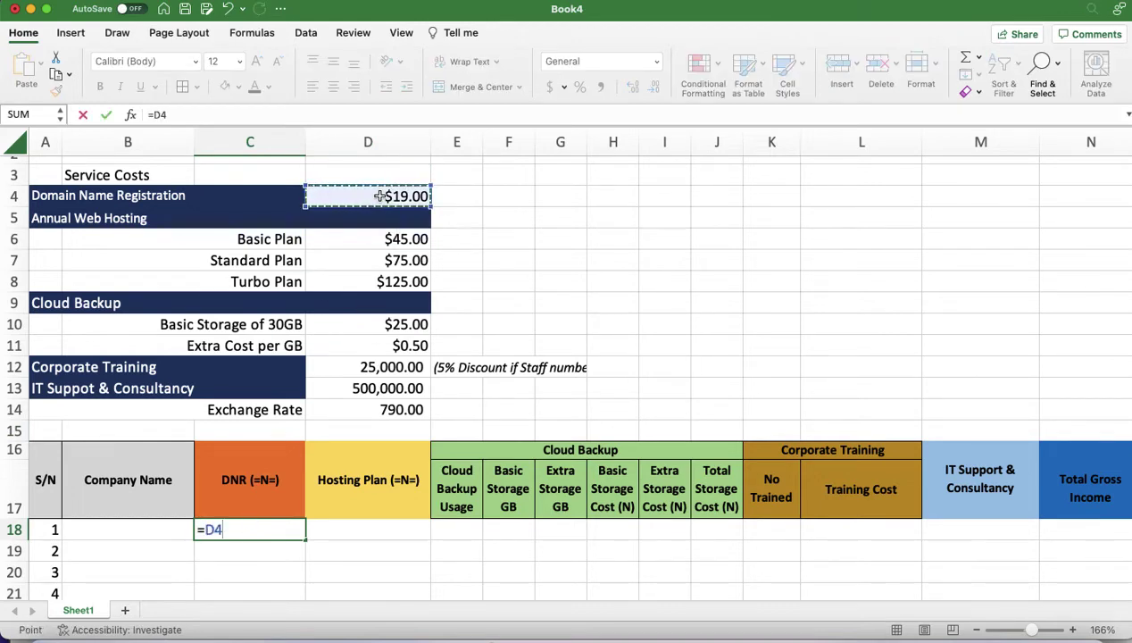
type("*")
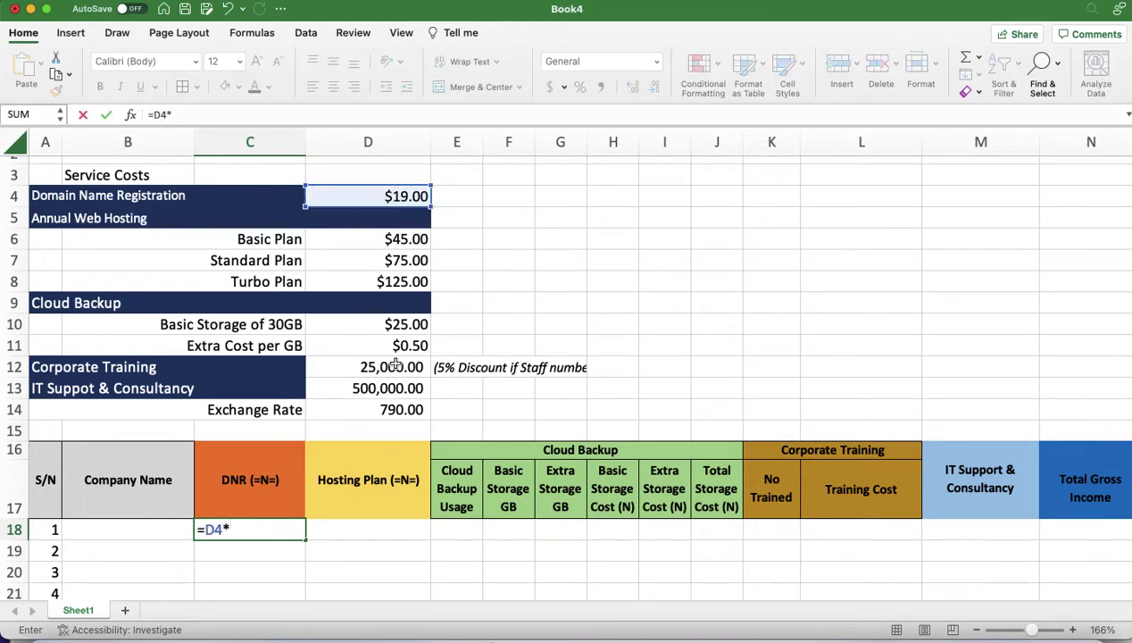
left_click(377, 416)
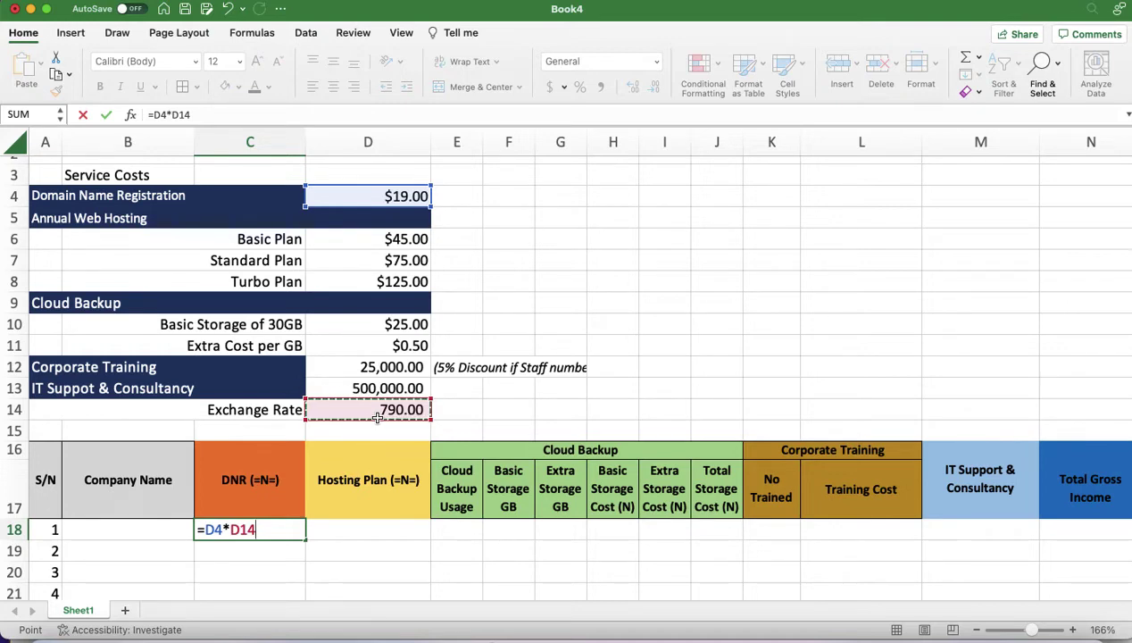
key("Return")
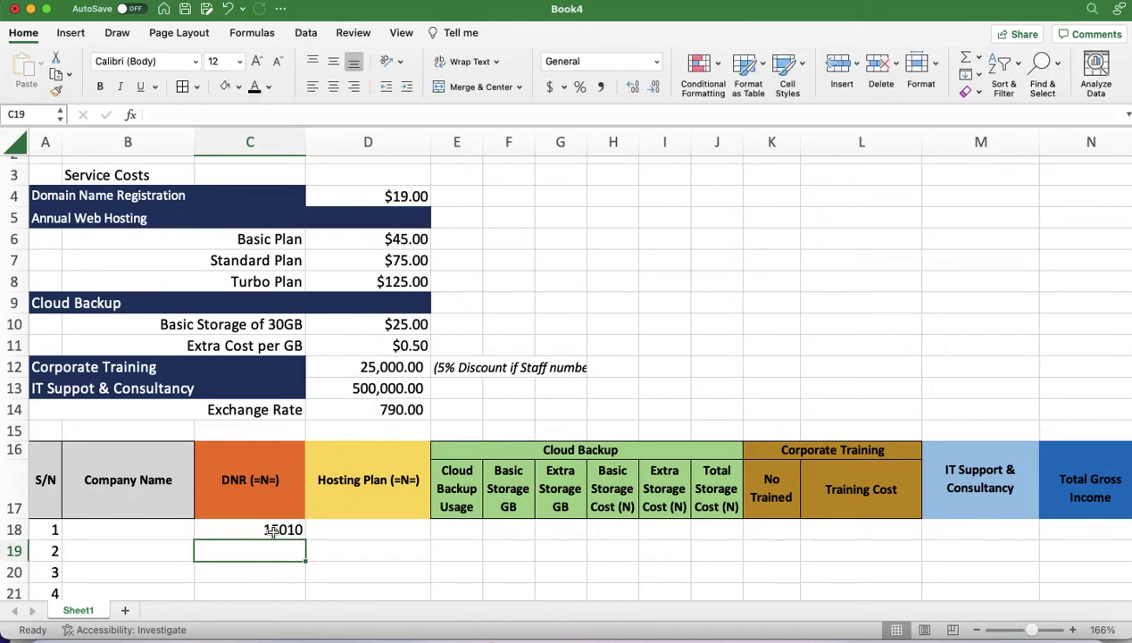
Apply the comma number style to C18 and fill its DNR formula down to C20
left_click(271, 531)
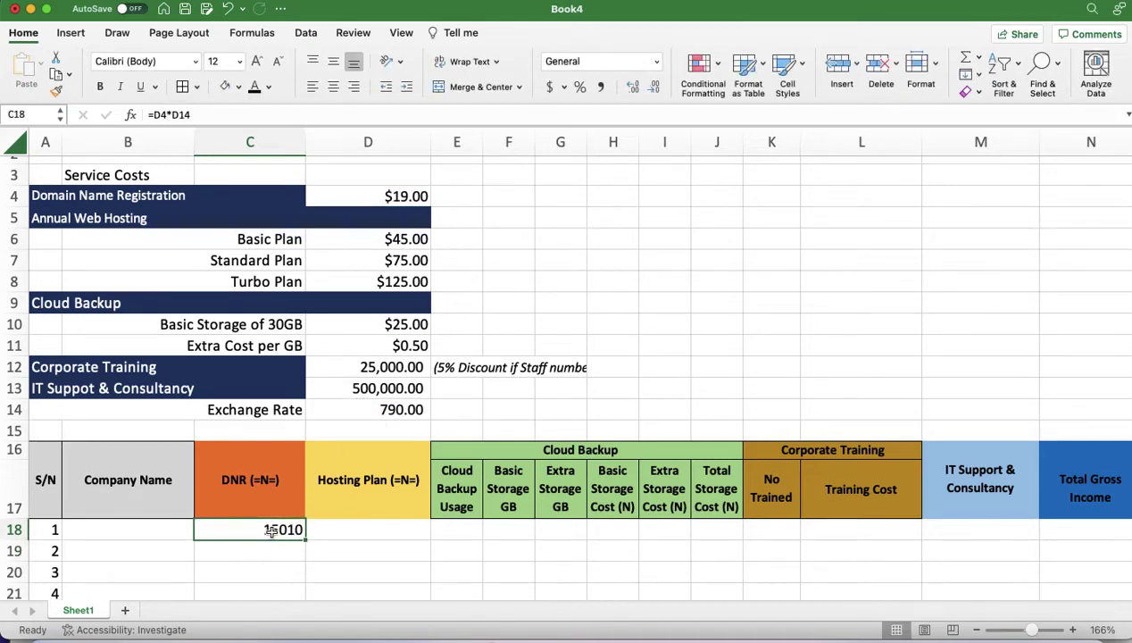
left_click(601, 88)
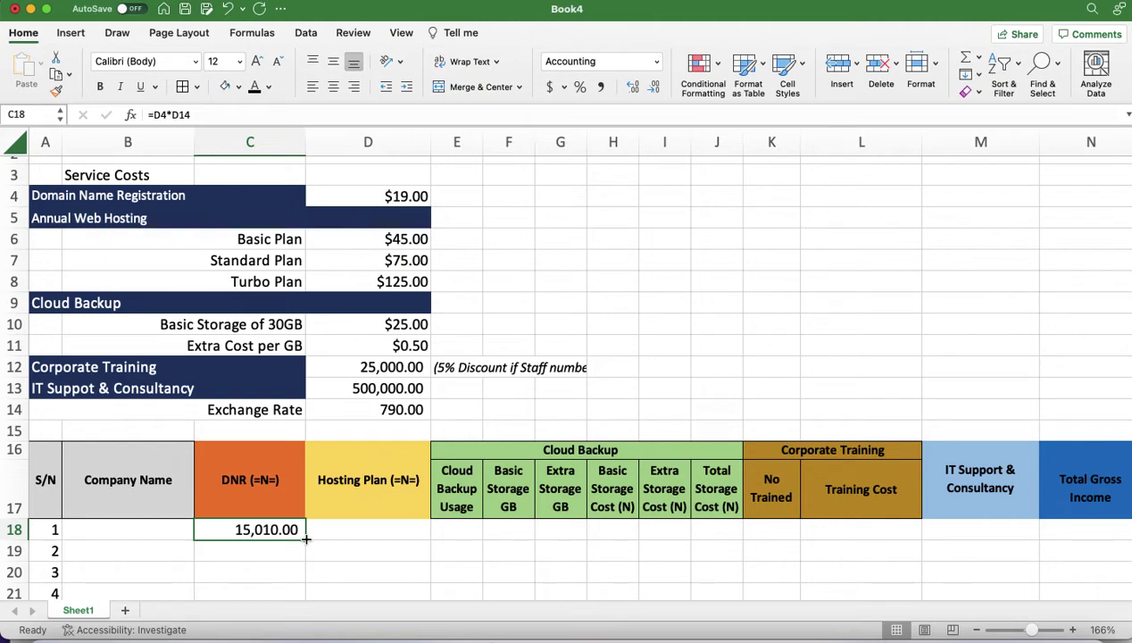
left_click_drag(305, 535, 306, 576)
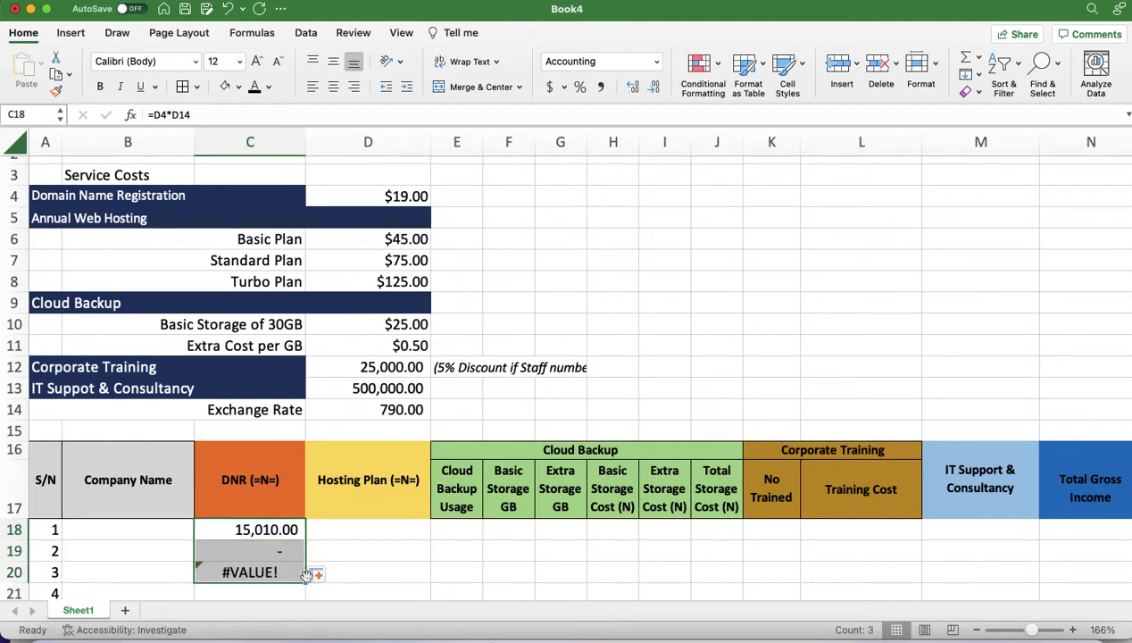
Examine the cell references used by the DNR formulas in C18, C19 and C20
scroll(305, 574, "down", 2)
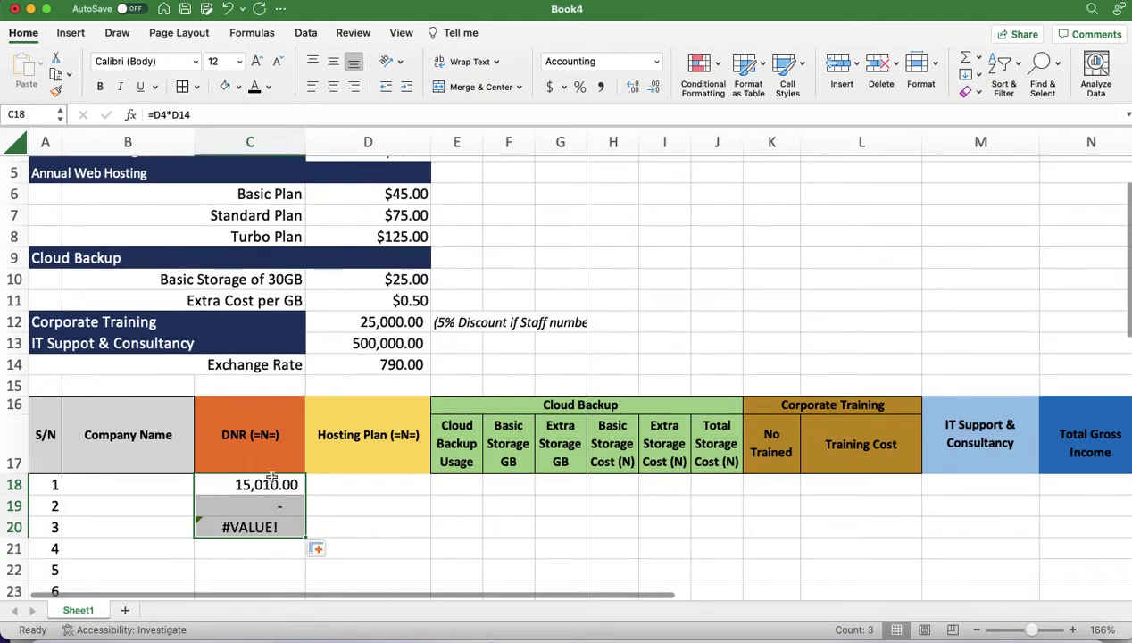
double_click(274, 482)
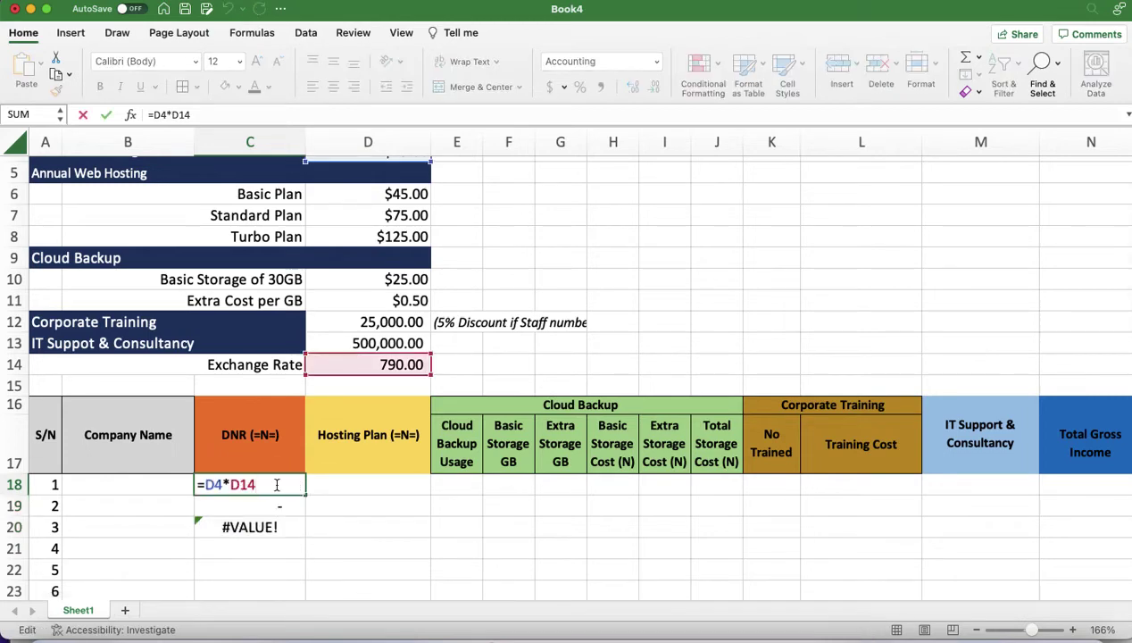
scroll(398, 276, "up", 2)
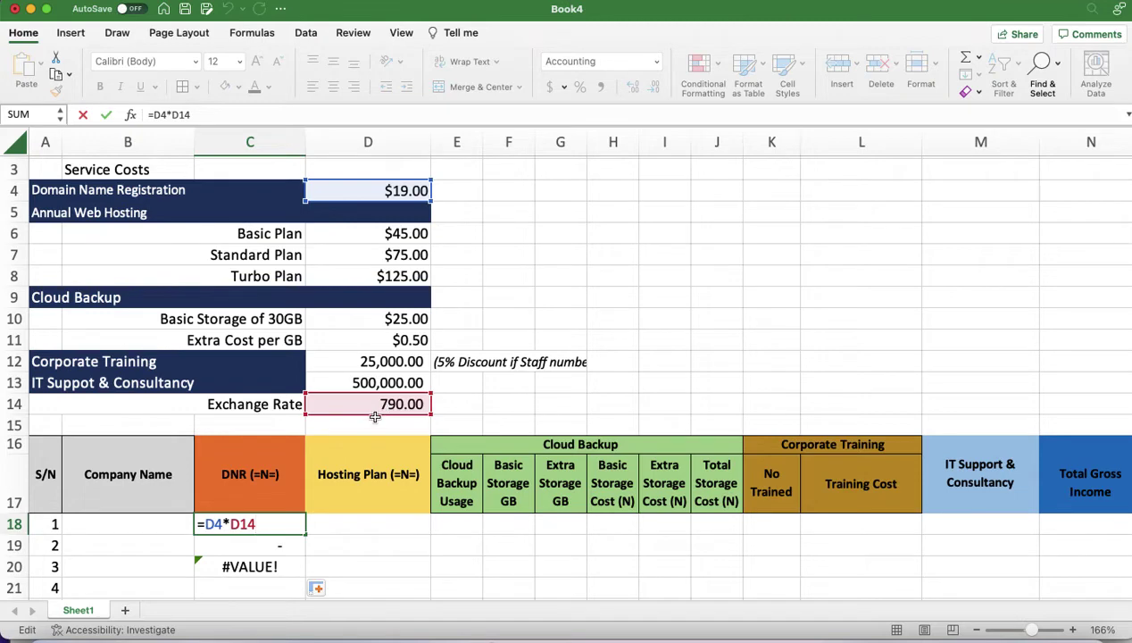
key("Return")
double_click(273, 546)
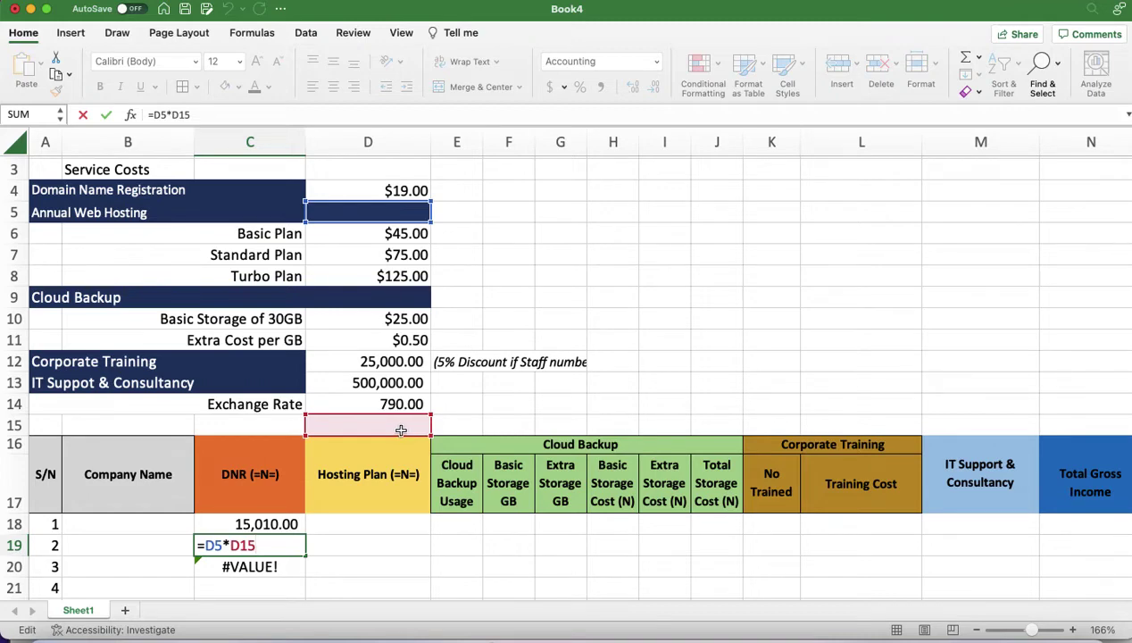
key("Return")
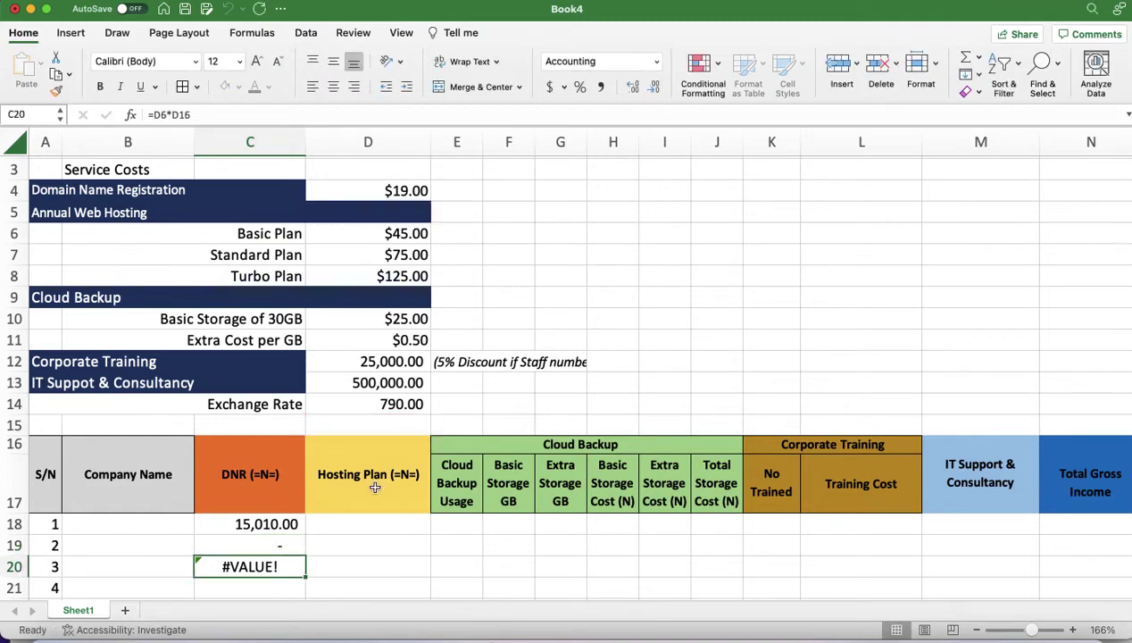
double_click(291, 562)
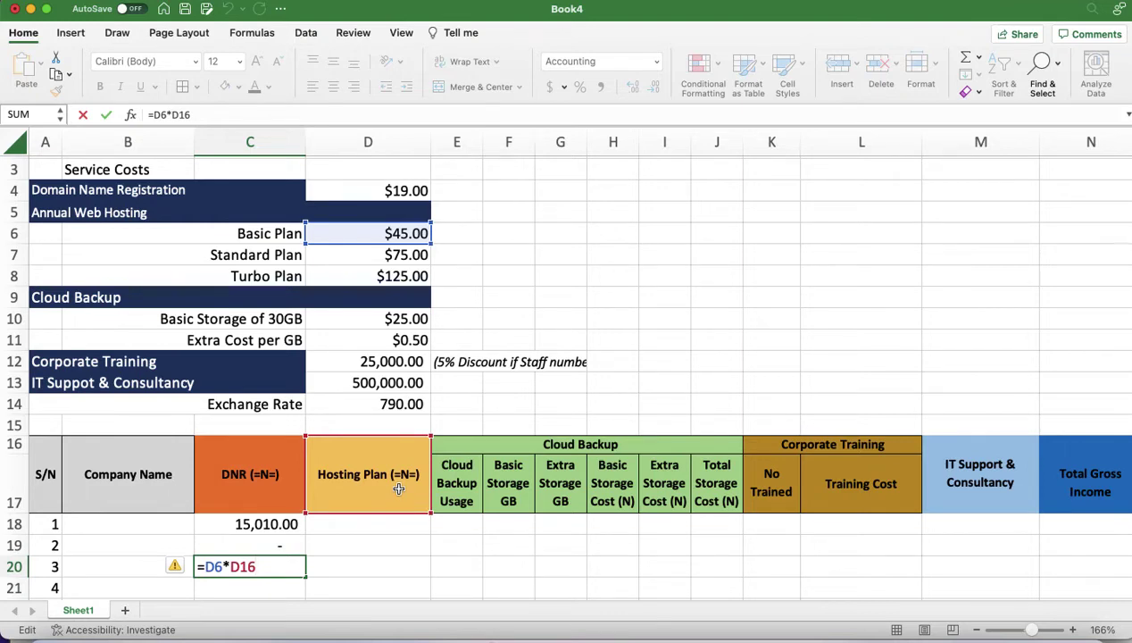
key("Return")
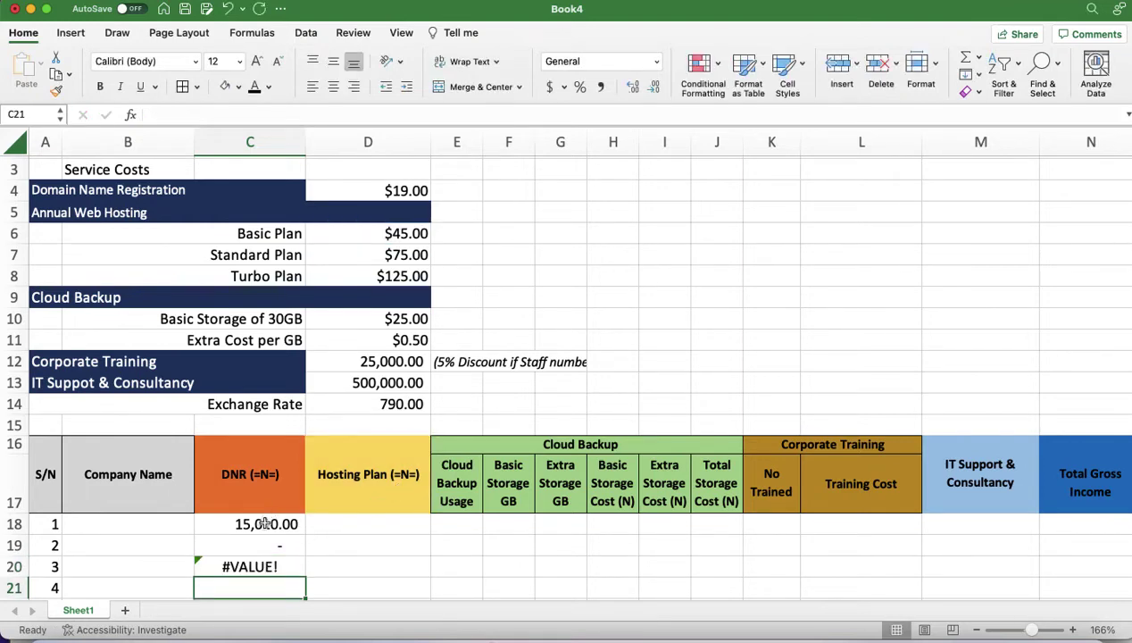
Rewrite the first company's DNR formula in C18 as =D4*790
left_click(265, 525)
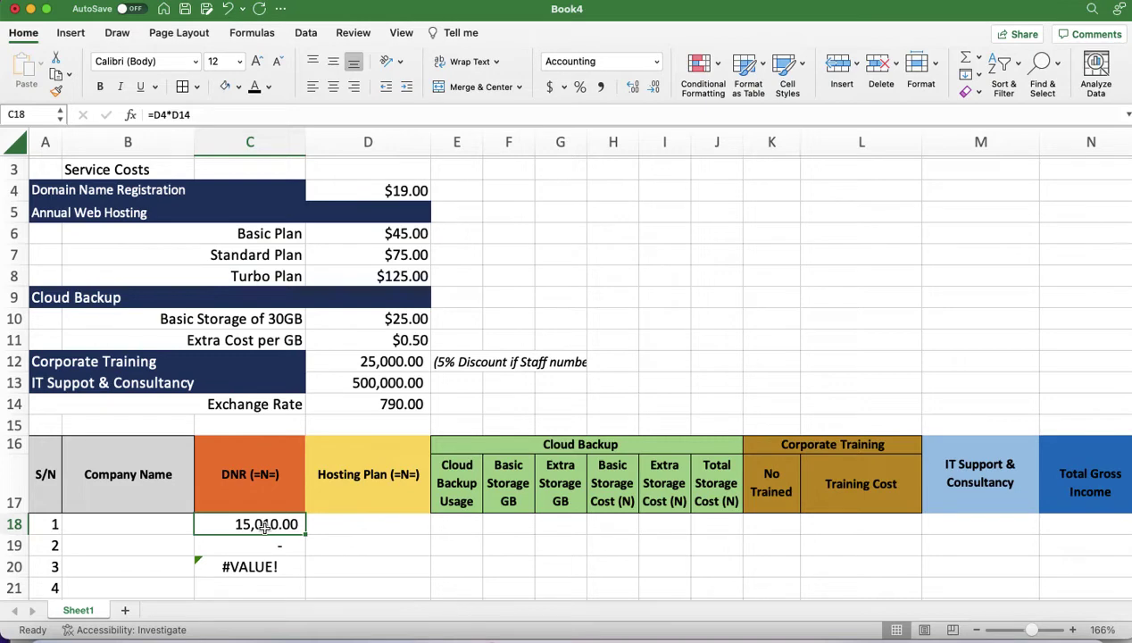
double_click(265, 525)
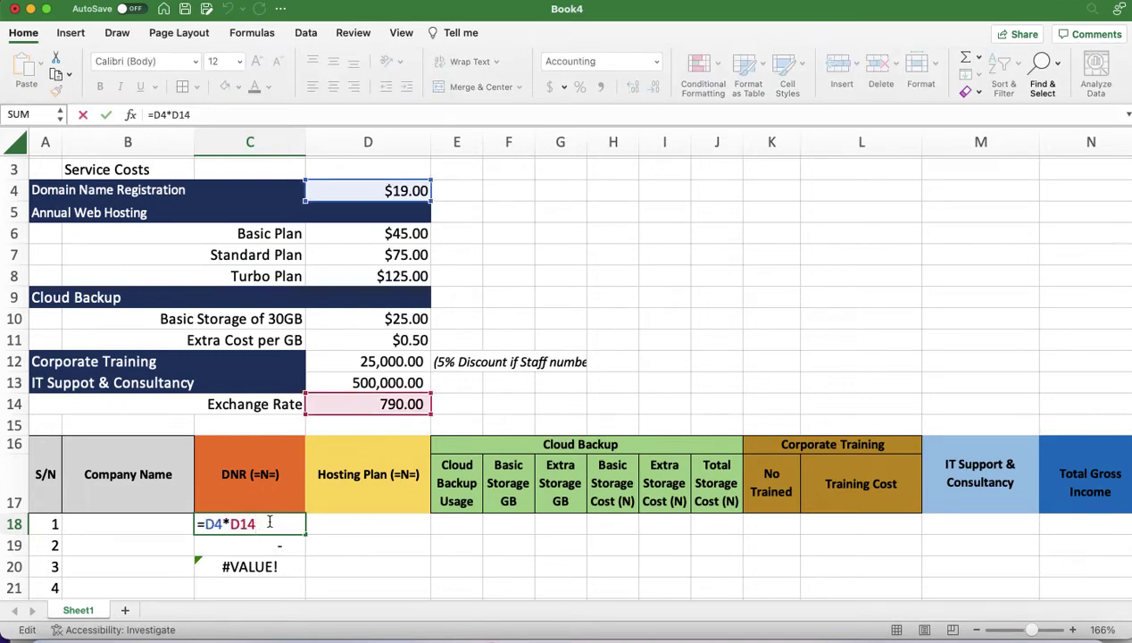
key("BackSpace")
key("BackSpace")
key("BackSpace")
key("BackSpace")
key("BackSpace")
key("BackSpace")
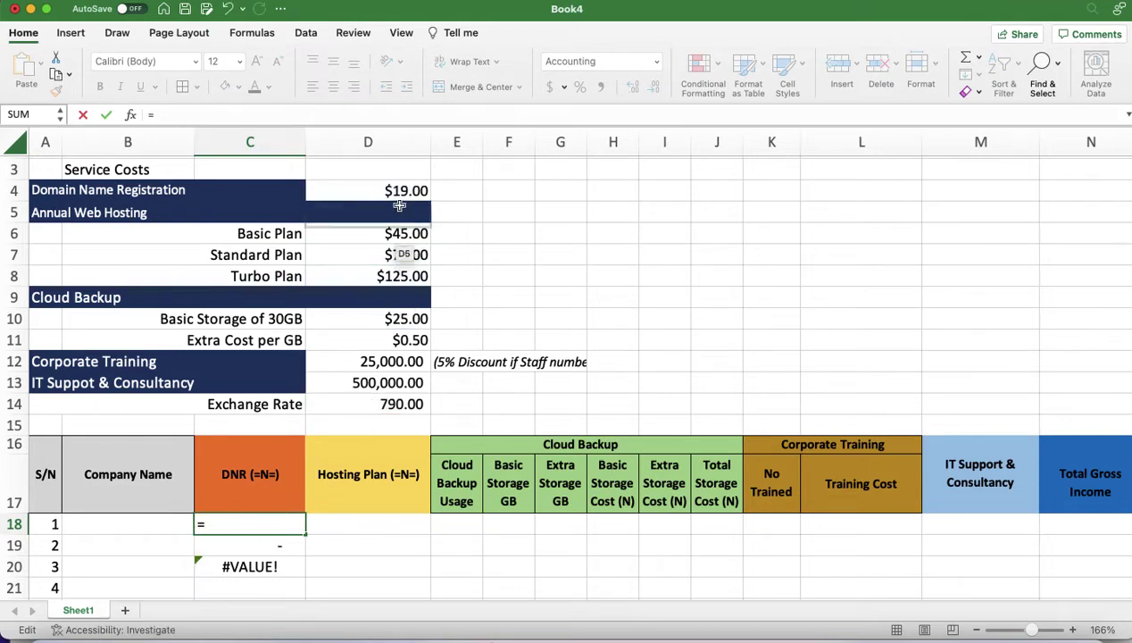
left_click(395, 190)
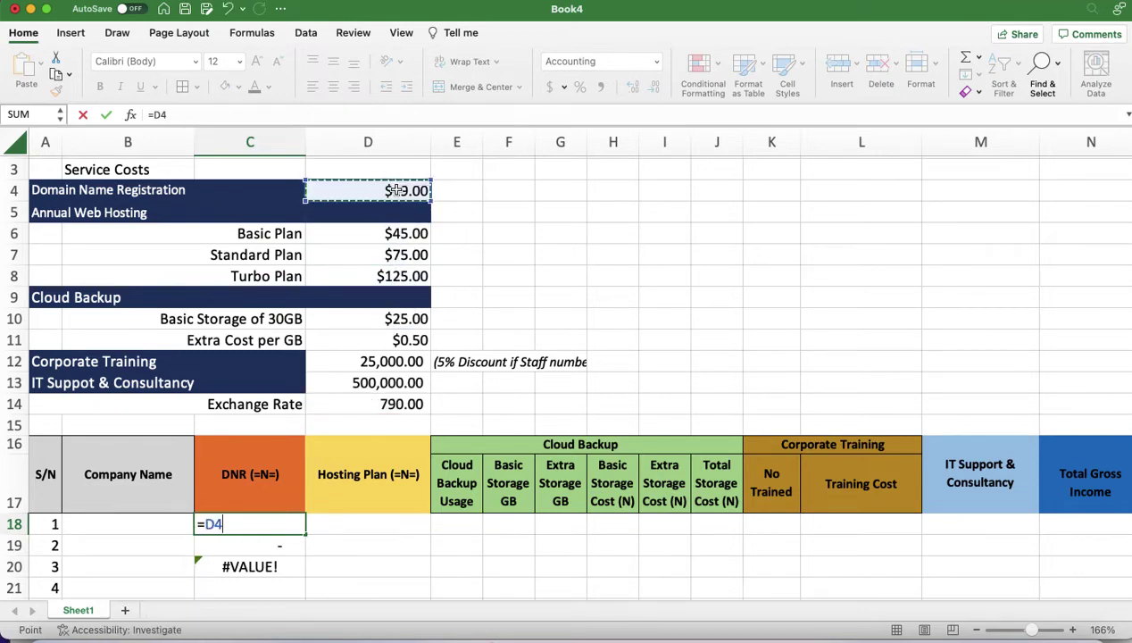
type("*")
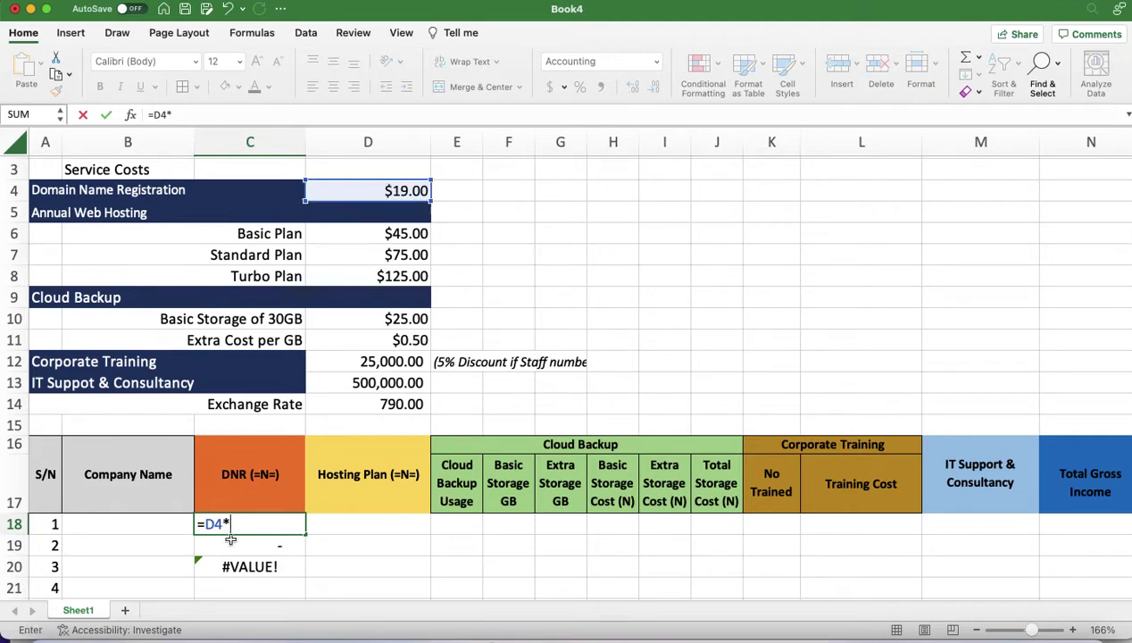
type("790")
Make the D4 reference absolute so C18 reads =$D$4*790, and fill the formula down to C32
left_click(205, 525)
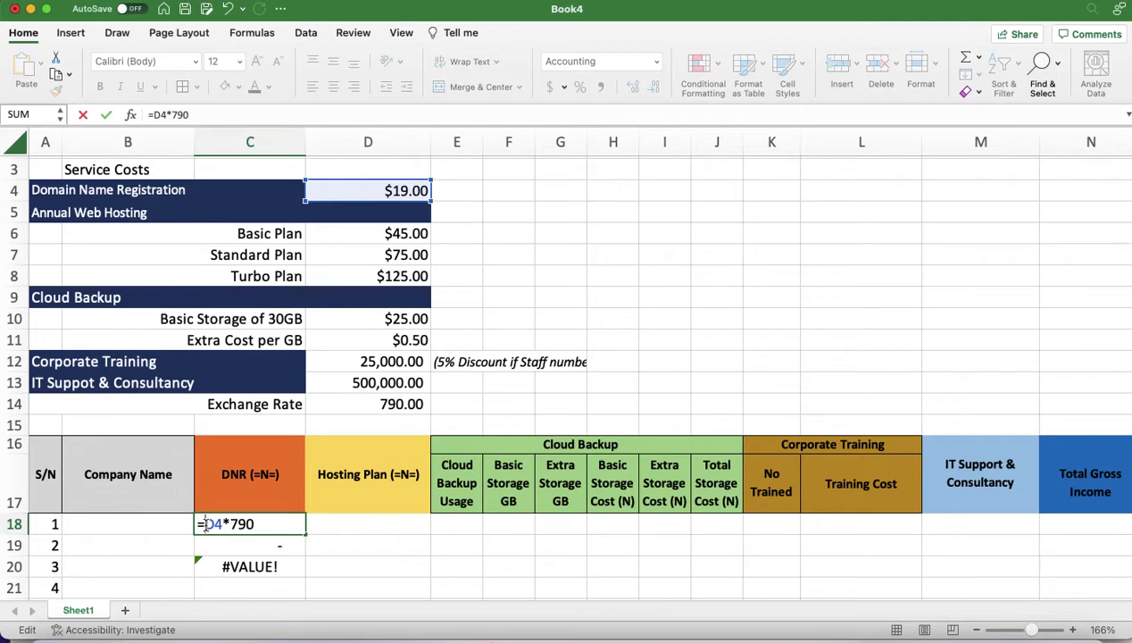
key("F4")
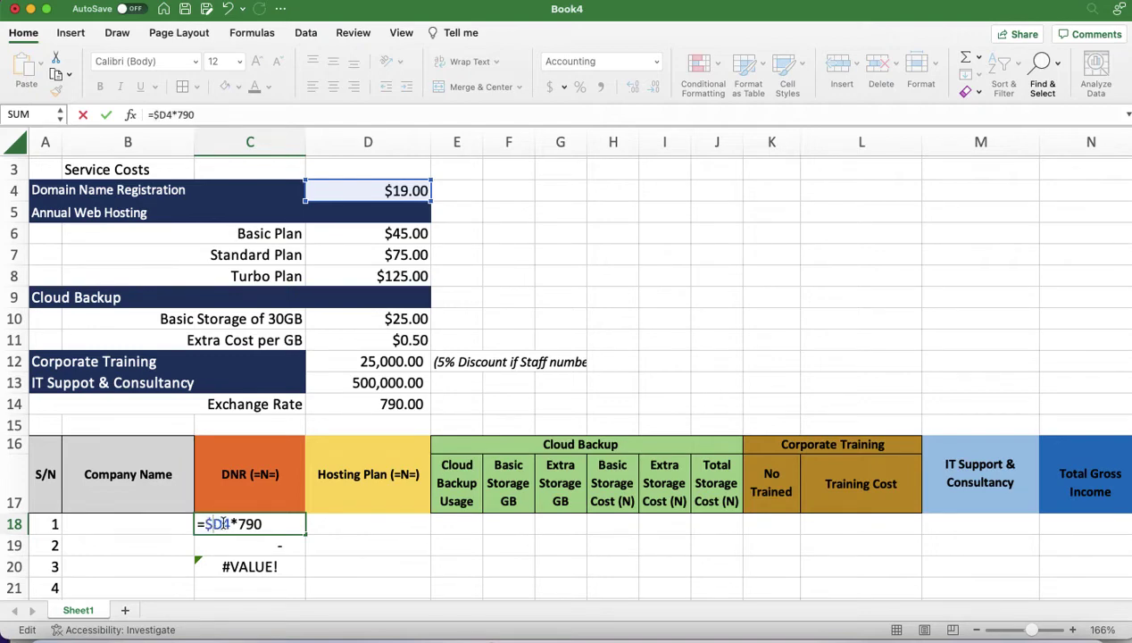
type("$")
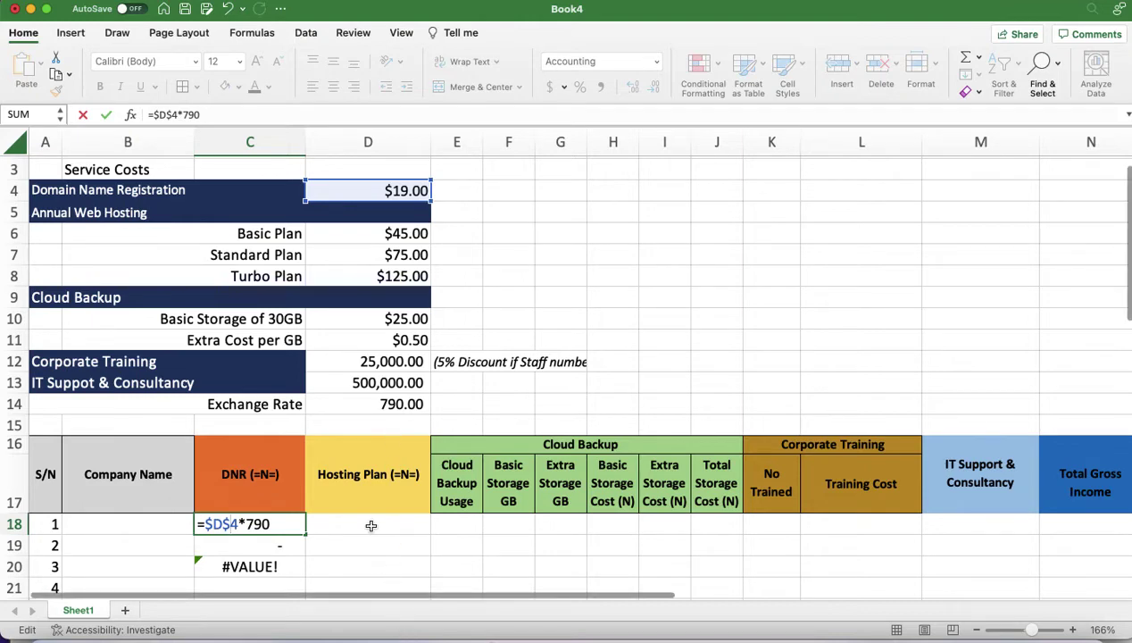
key("Return")
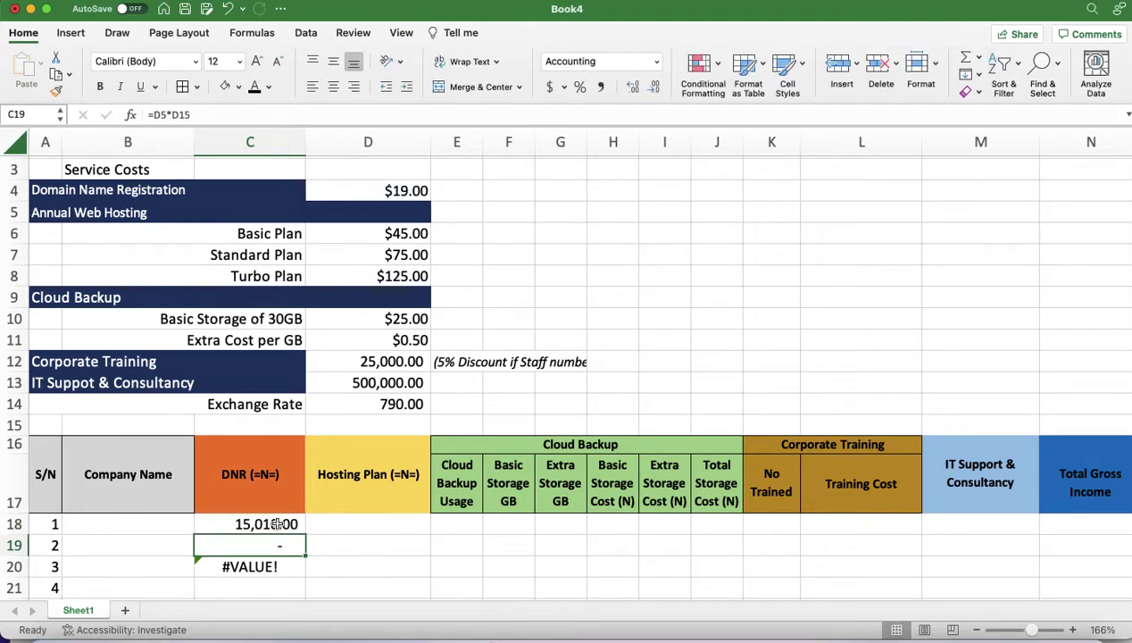
left_click(302, 528)
mouse_move(305, 532)
left_mouse_down()
mouse_move(303, 621)
mouse_move(324, 627)
mouse_move(306, 520)
mouse_move(306, 530)
left_mouse_up()
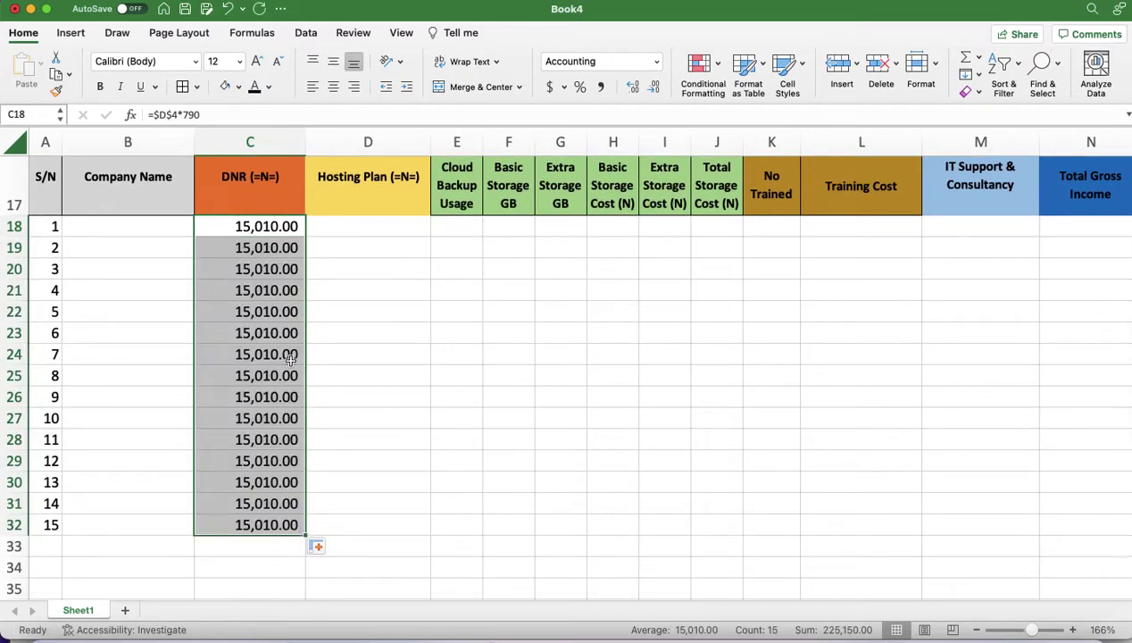
Check the DNR formula in each cell from C18 down to C32
left_click(253, 229)
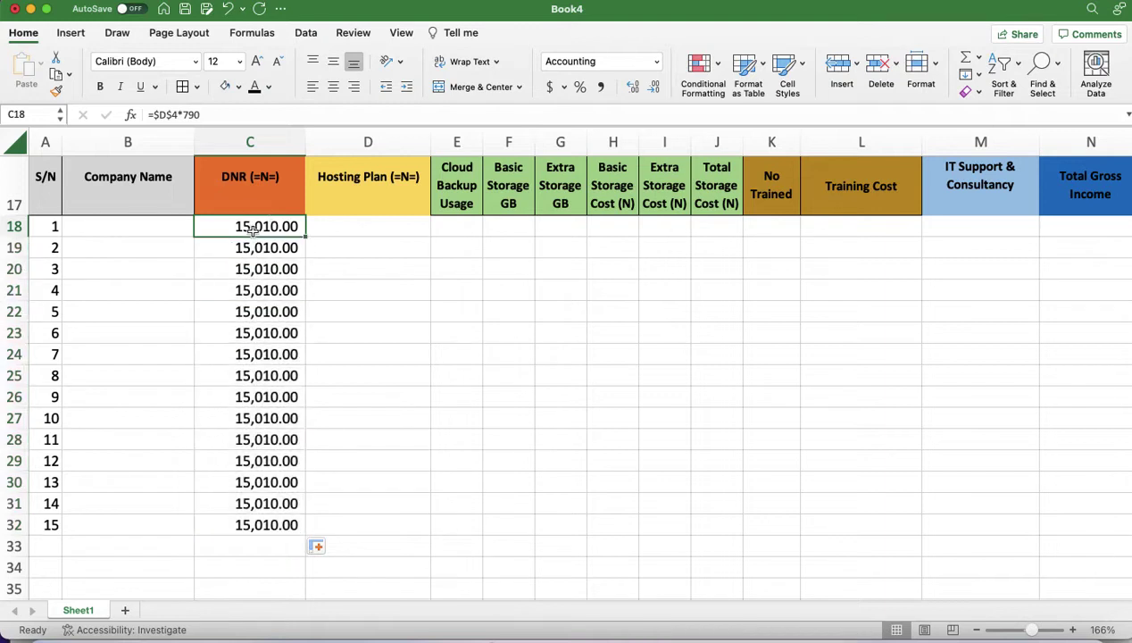
key("Down")
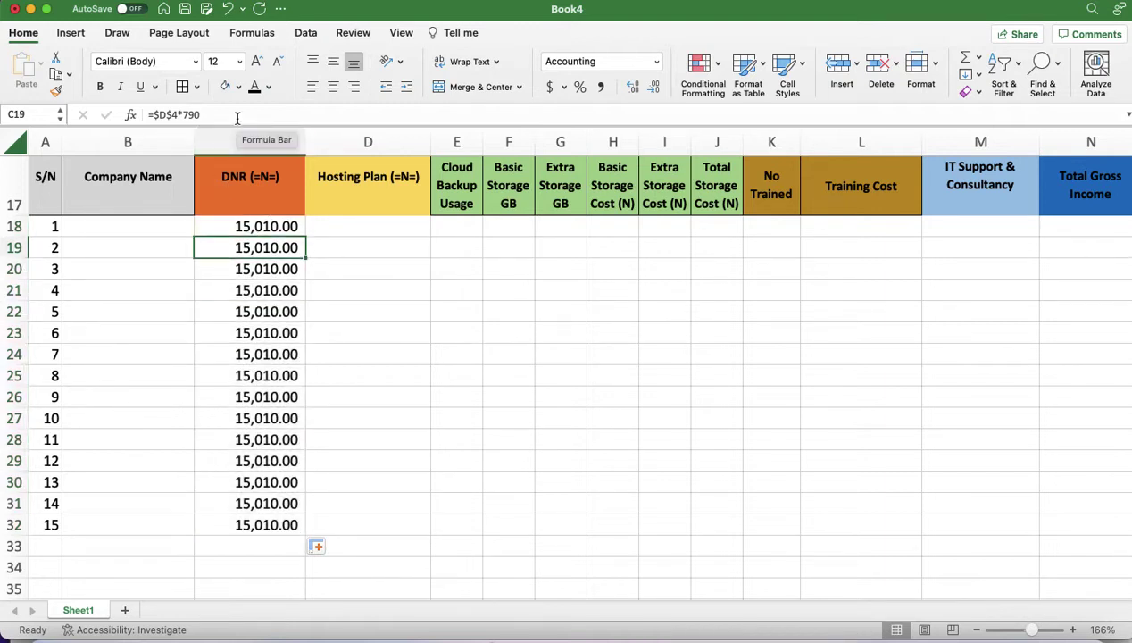
key("Down")
key("Down")
key("Down")
key("Down")
key("Down")
key("Down")
key("Down")
key("Down")
key("Down")
key("Down")
key("Down")
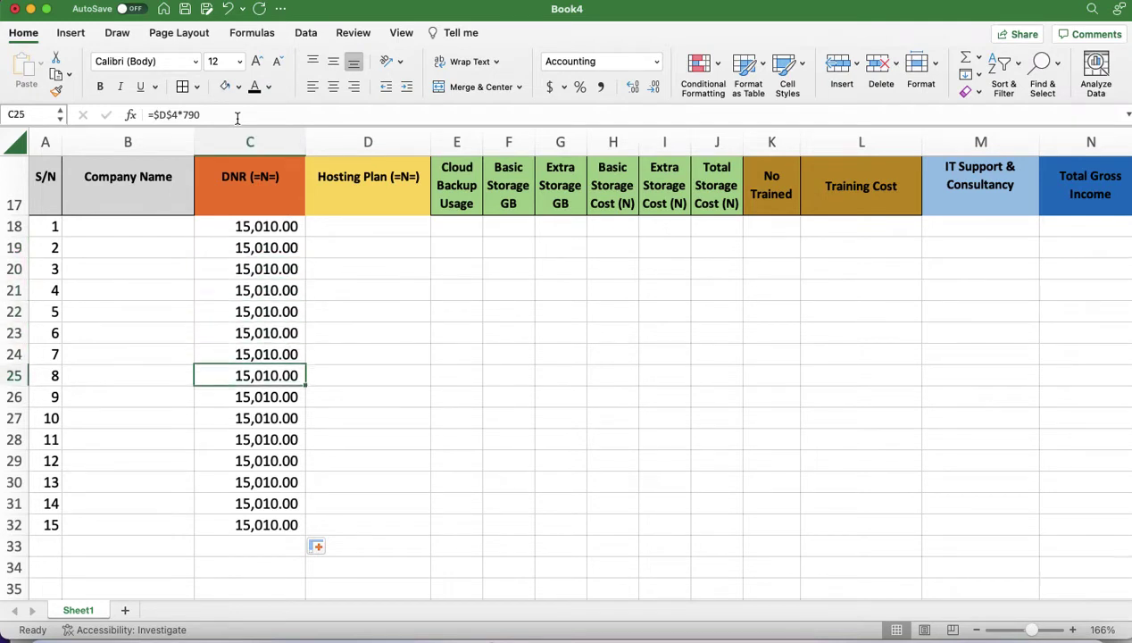
key("Down")
key("Down")
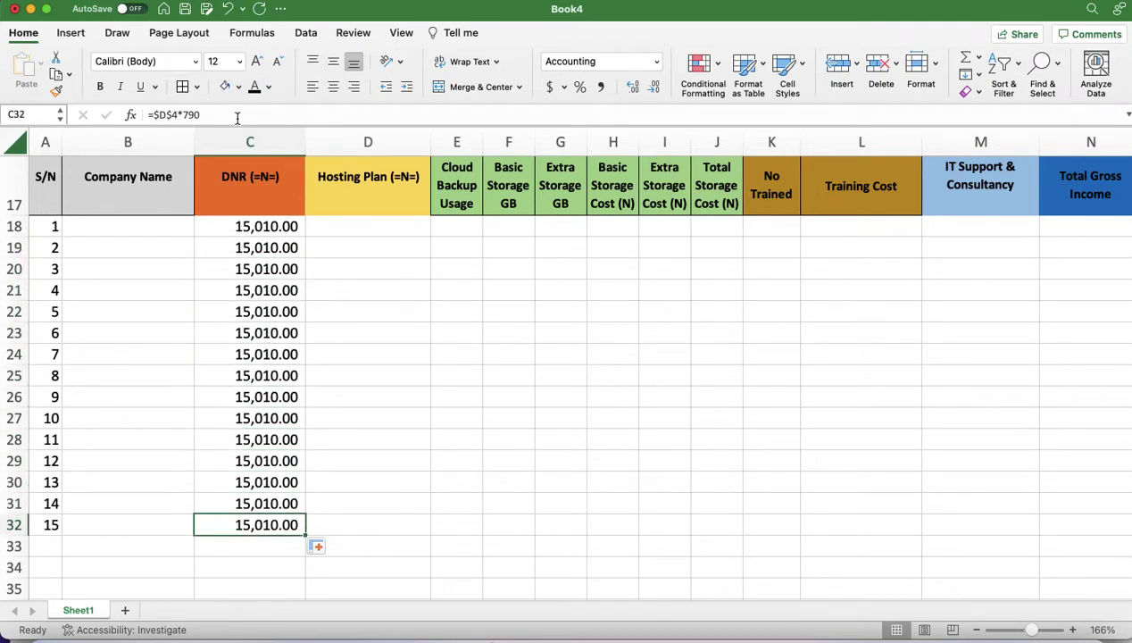
left_click(198, 114)
left_click_drag(198, 115, 125, 117)
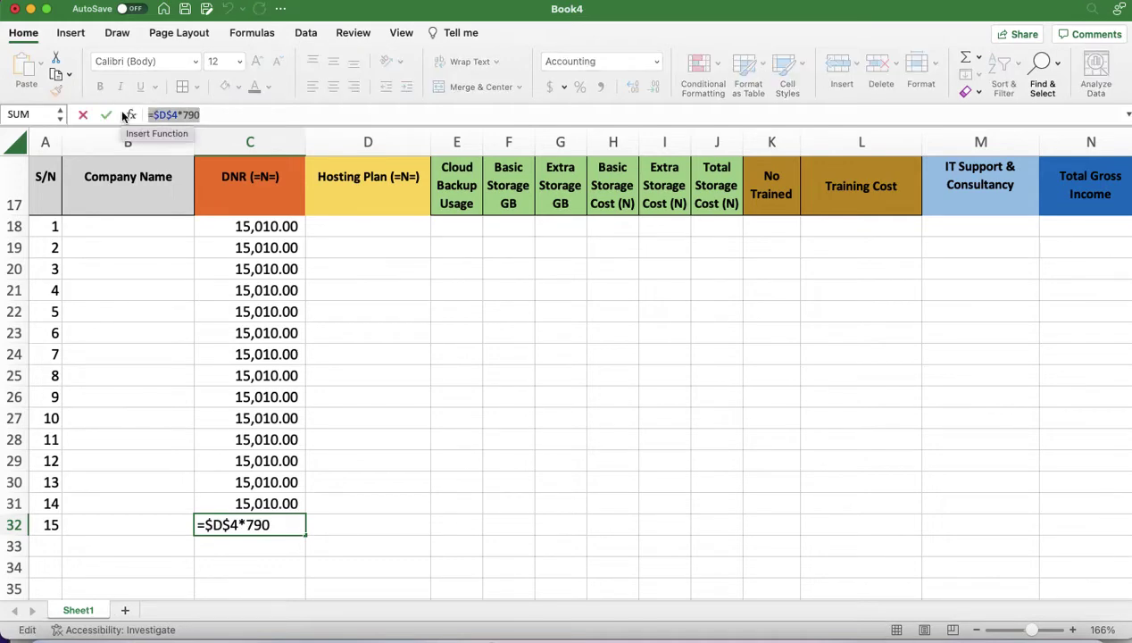
key("Return")
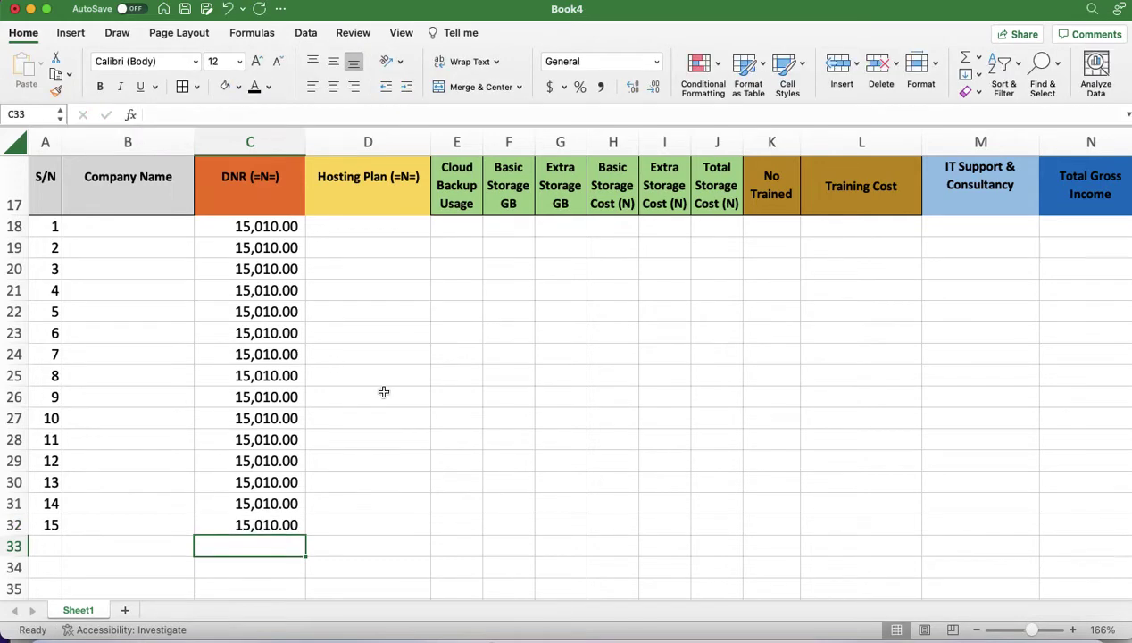
scroll(383, 390, "up", 4)
scroll(383, 391, "up", 4)
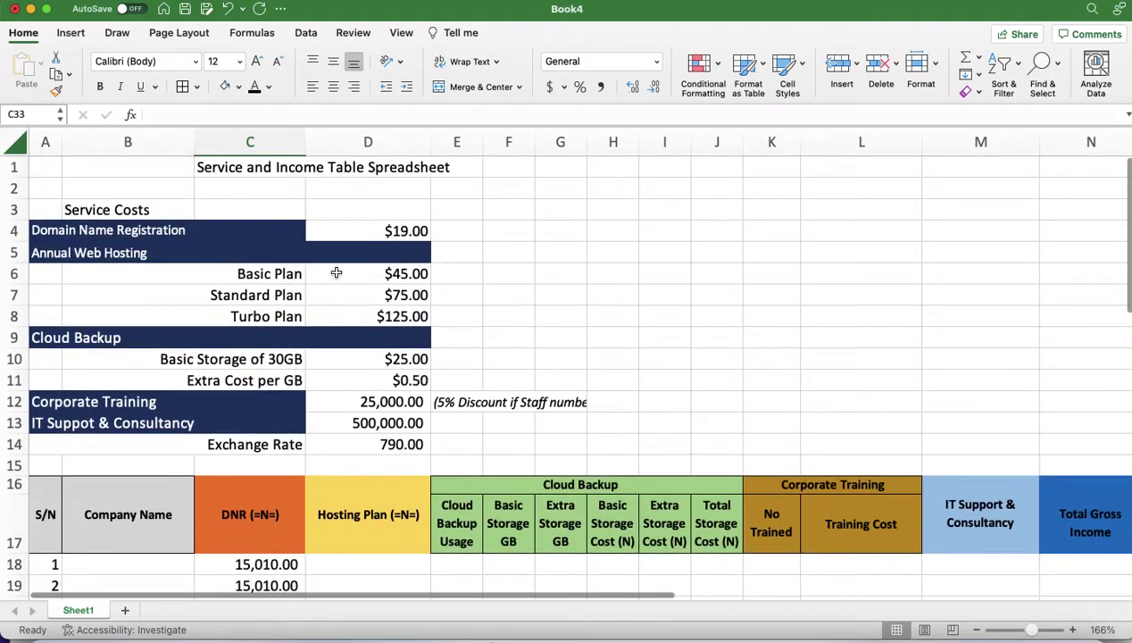
scroll(394, 480, "down", 6)
scroll(395, 480, "up", 5)
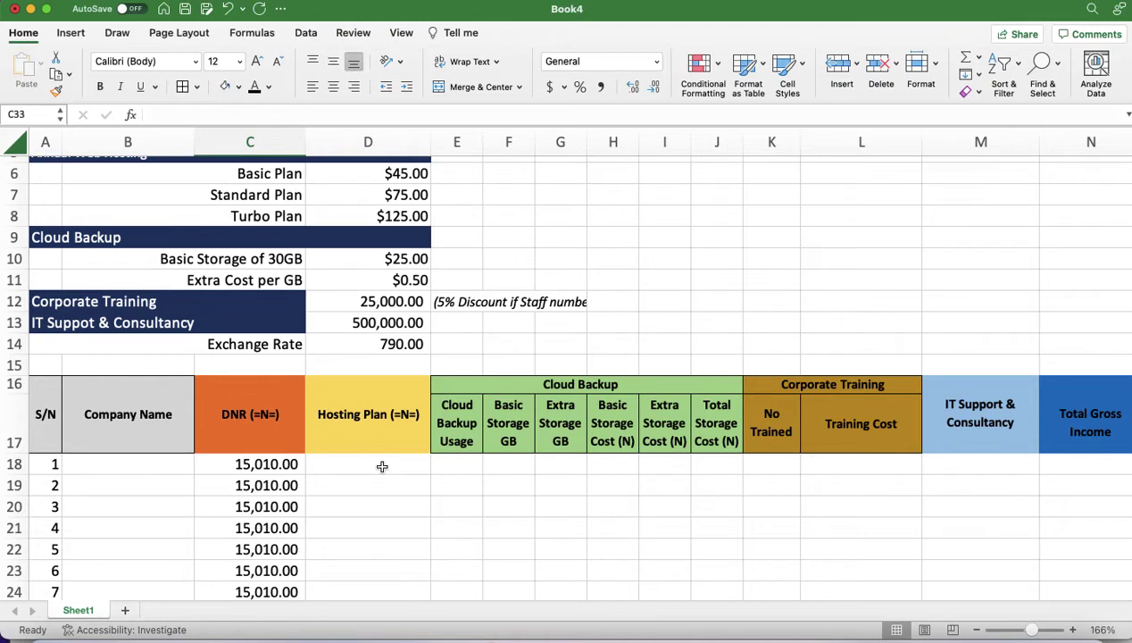
left_click(382, 466)
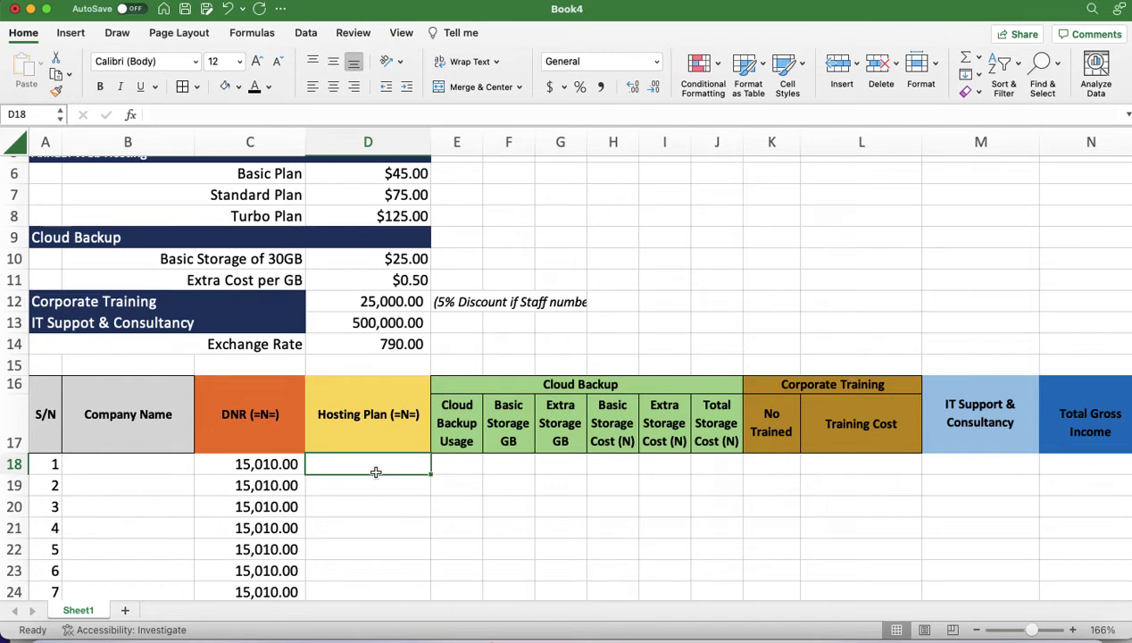
type("=")
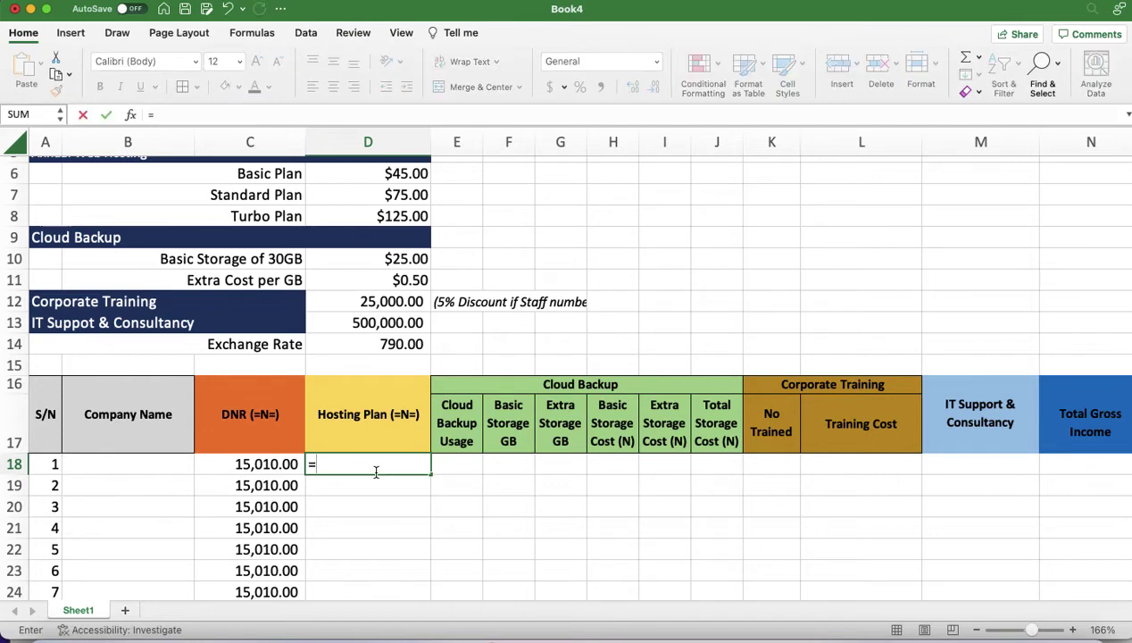
type("(If")
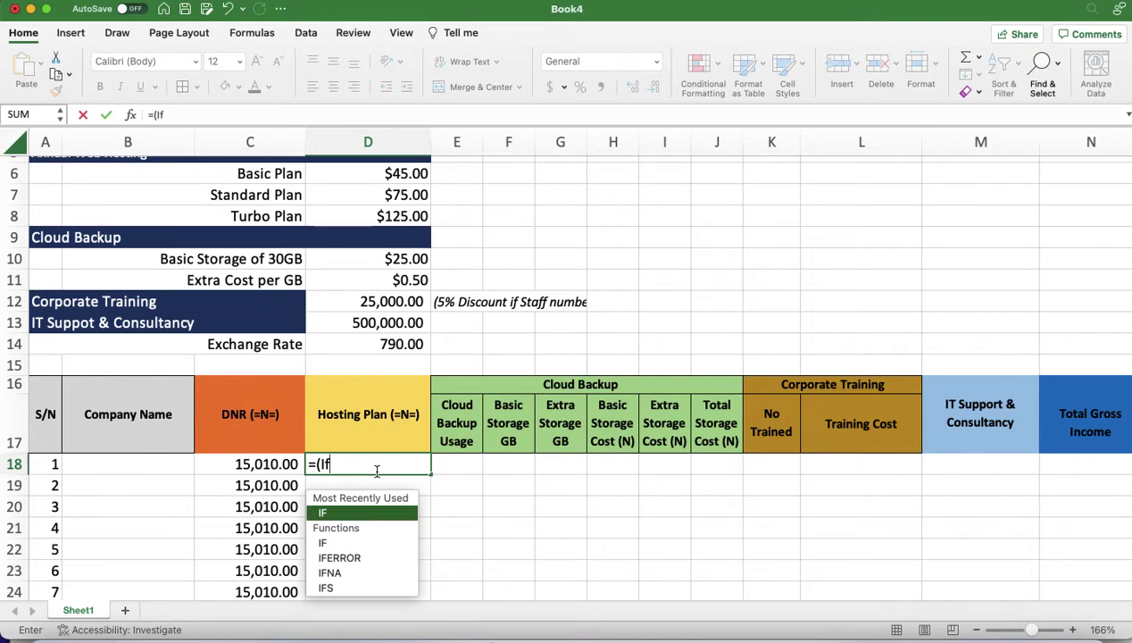
key("BackSpace")
key("BackSpace")
key("BackSpace")
key("BackSpace")
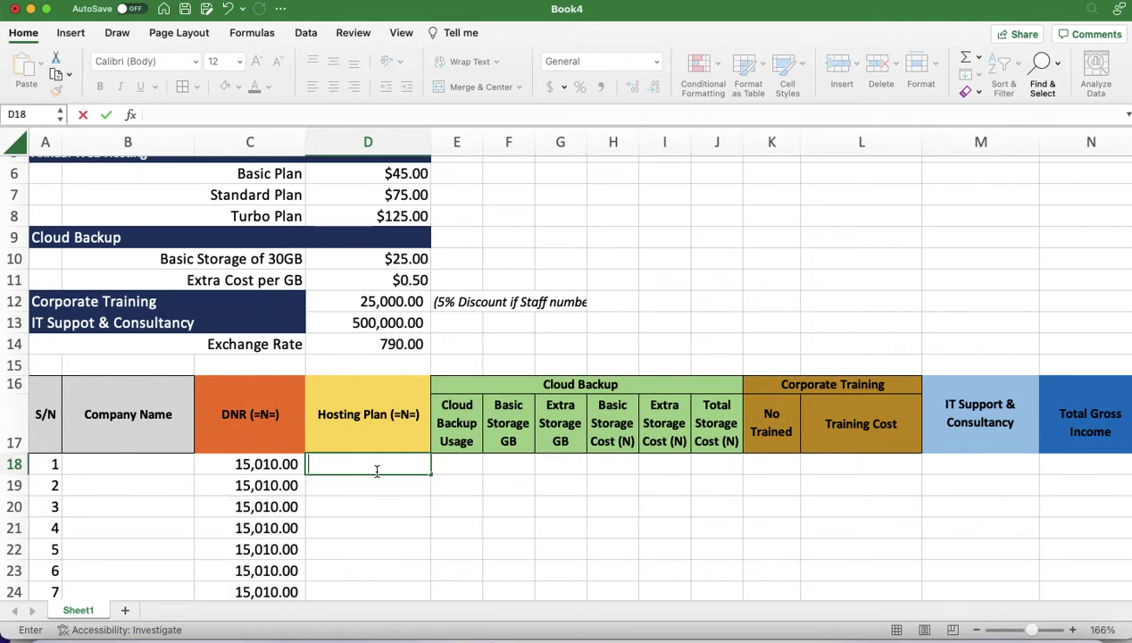
key("Return")
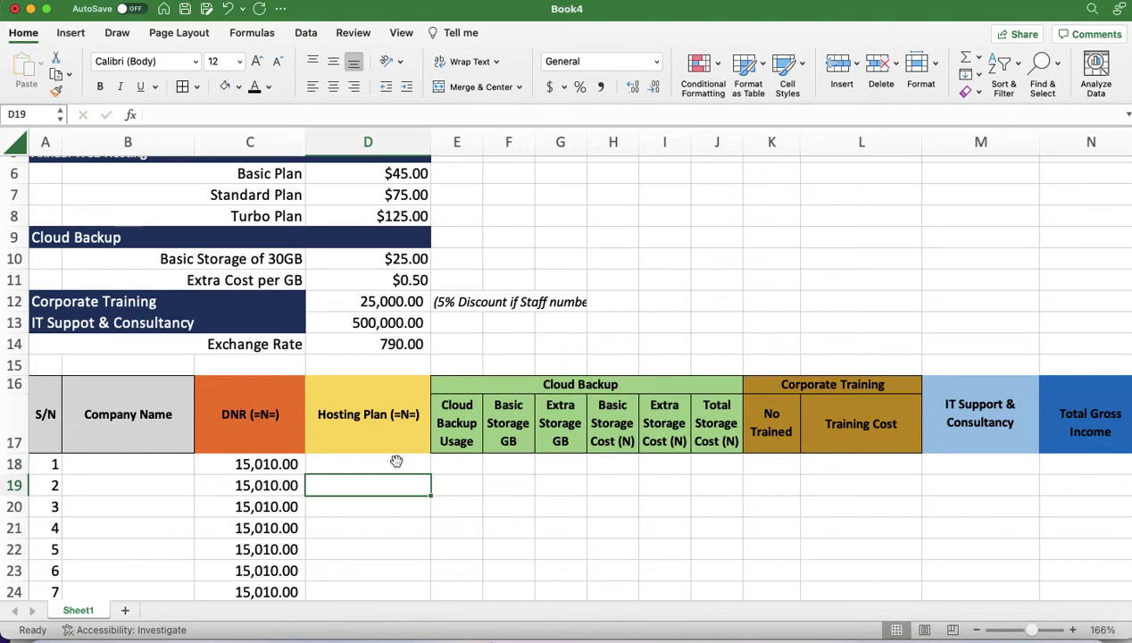
left_click(397, 460)
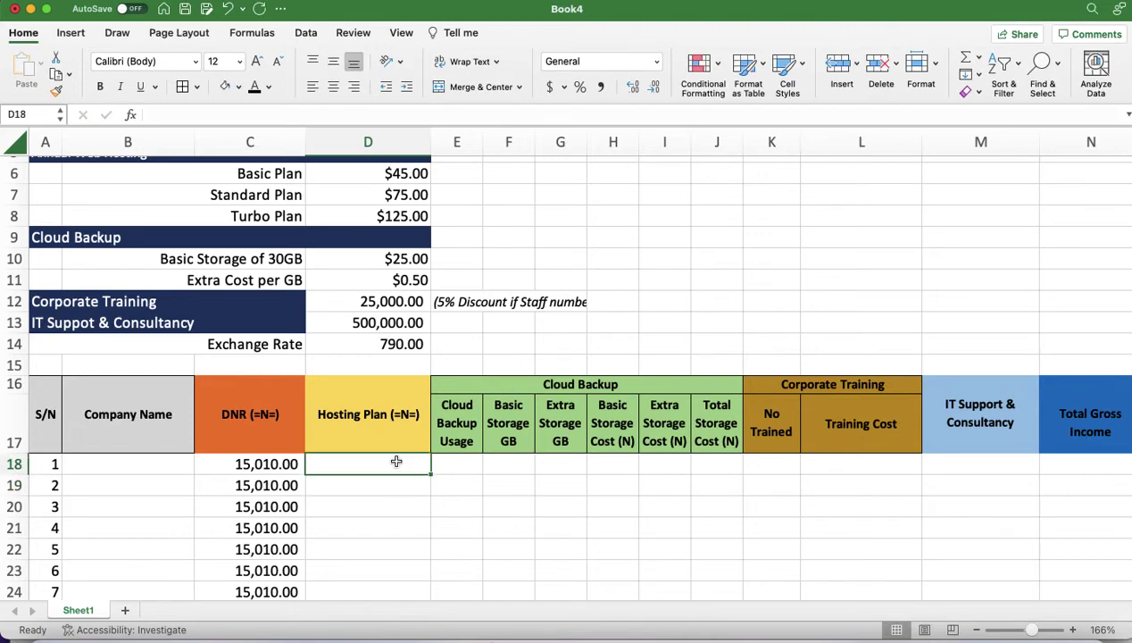
Insert a blank column E between the Hosting Plan and Cloud Backup Usage columns
left_click(455, 145)
right_click(455, 146)
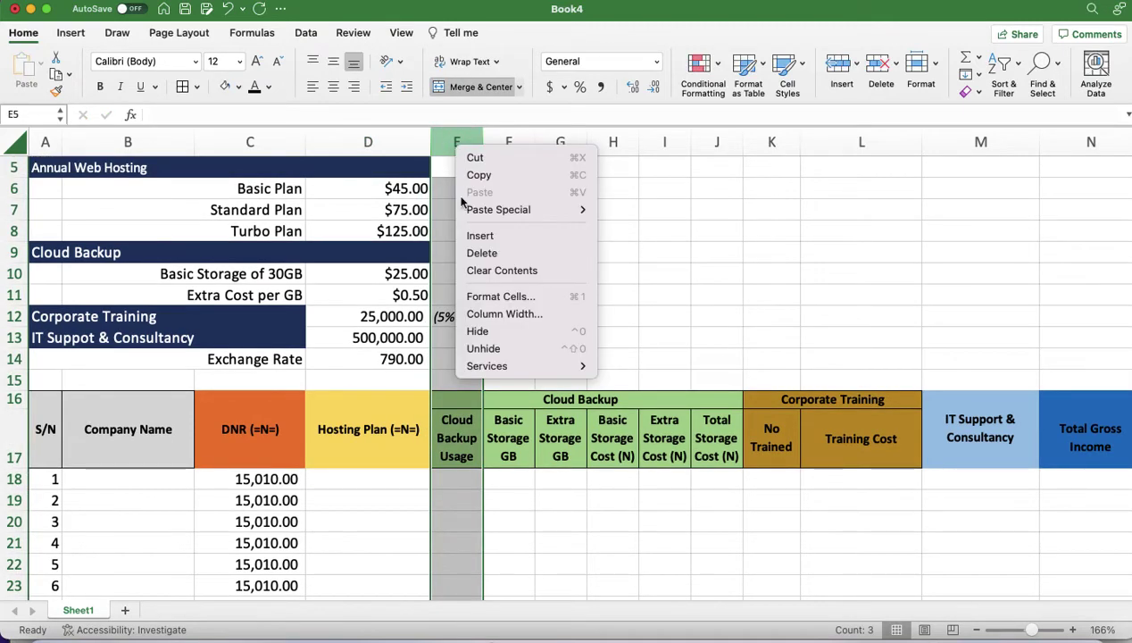
left_click(480, 234)
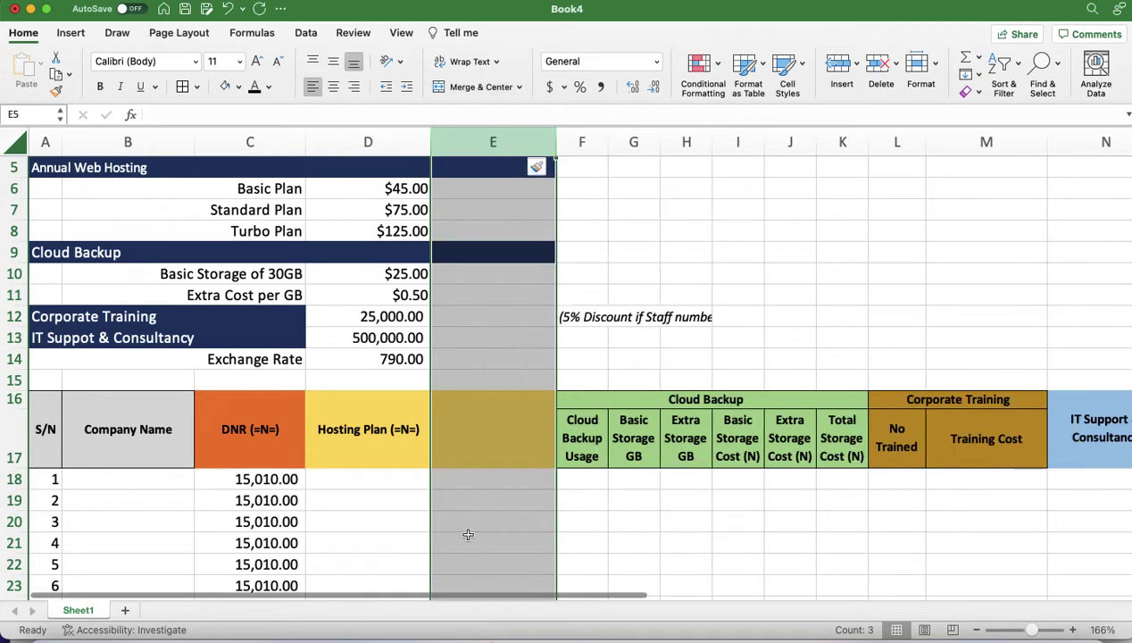
Unmerge the Hosting Plan header from D16:D17, and merge and center it across D16:E16
left_click(403, 457)
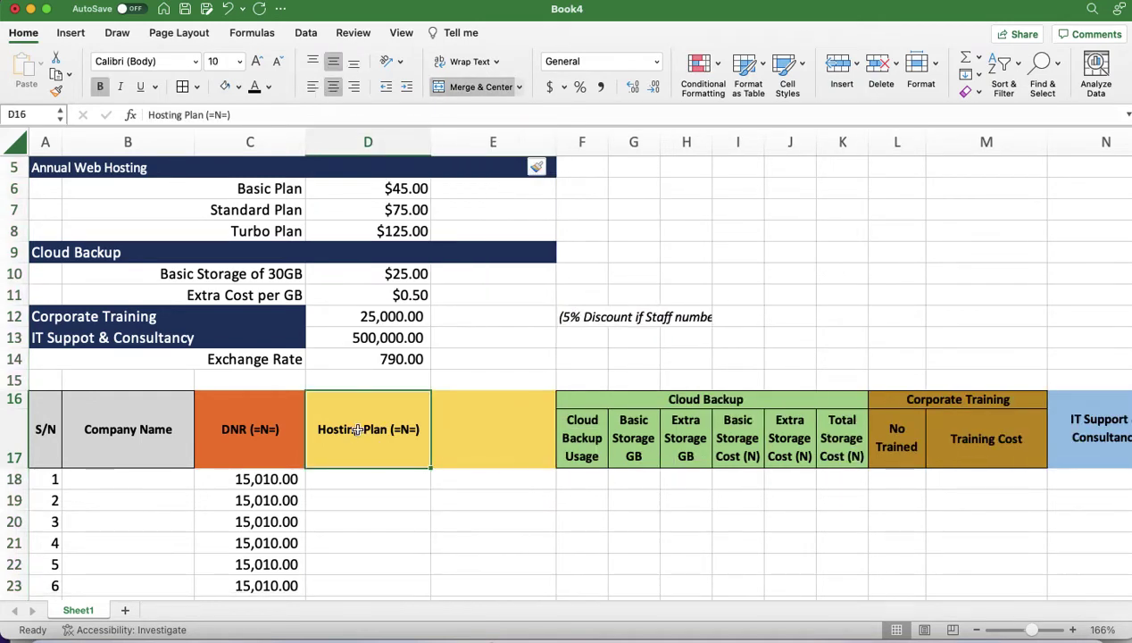
left_click(473, 86)
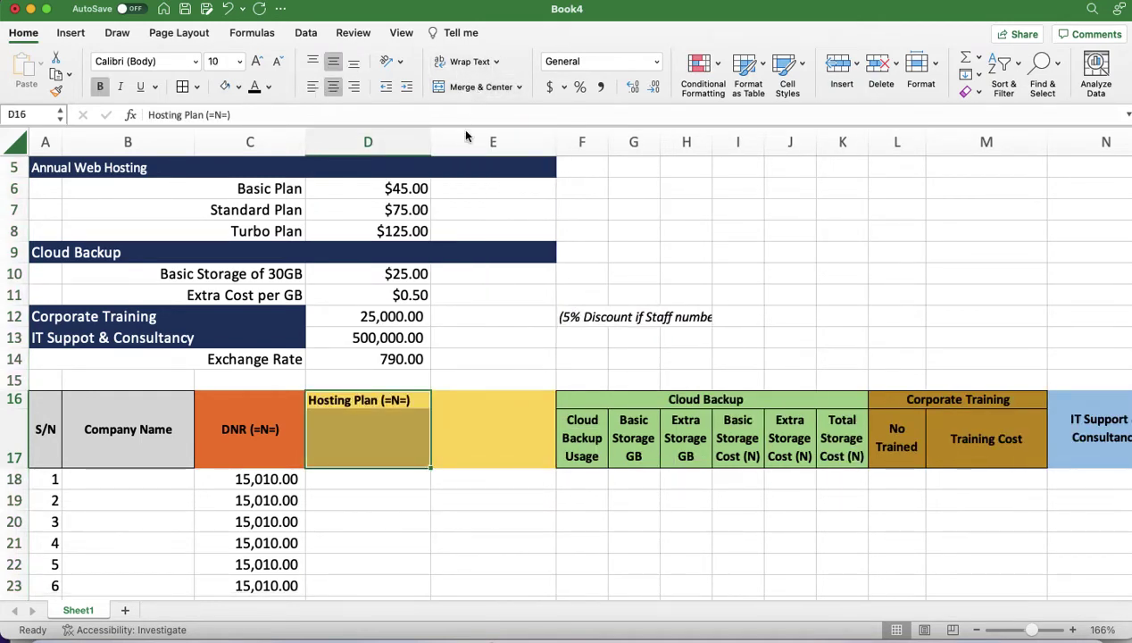
left_click(493, 420)
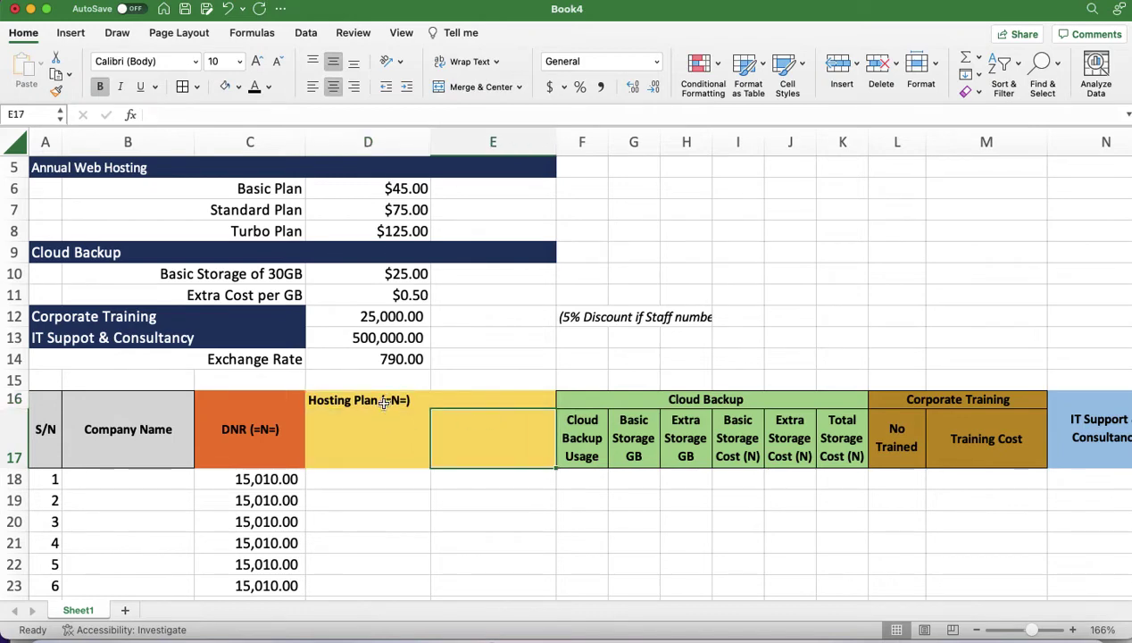
left_click_drag(392, 400, 473, 399)
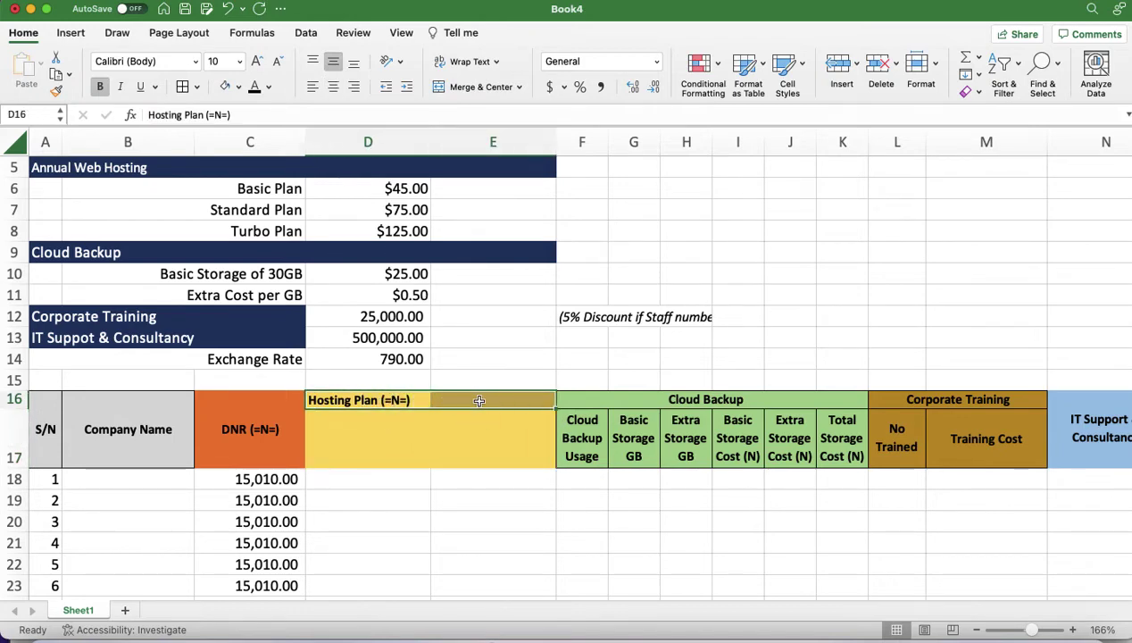
left_click(480, 87)
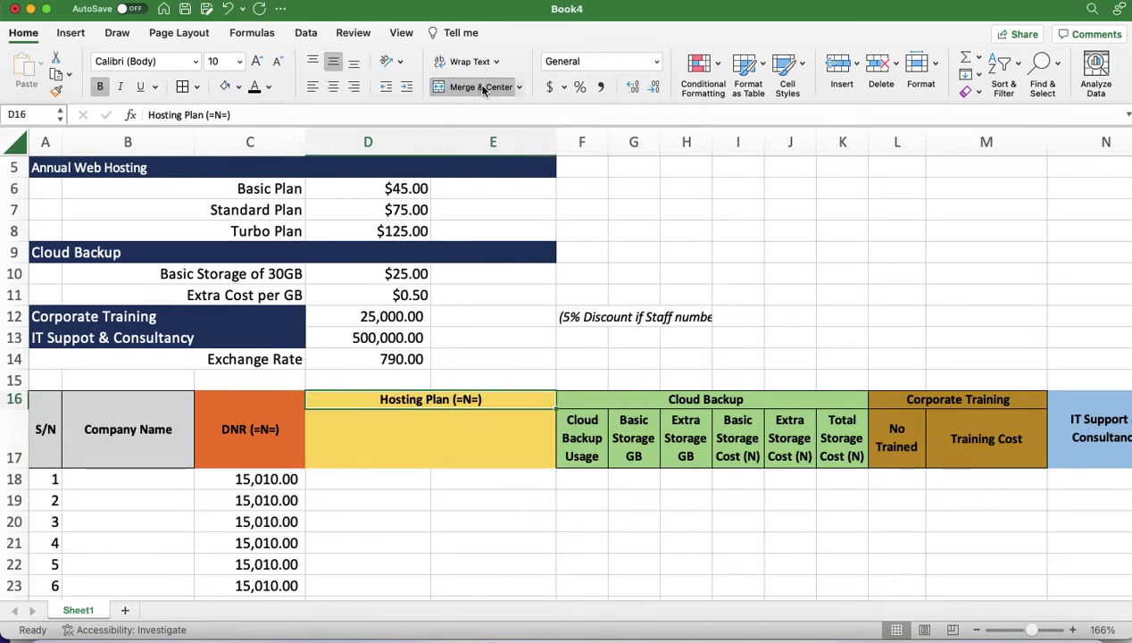
Enter the Hosting Plan sub-headers "Type Of Plan" in D17 and "Cost (=N=)" in E17
left_click(378, 440)
type("Ty")
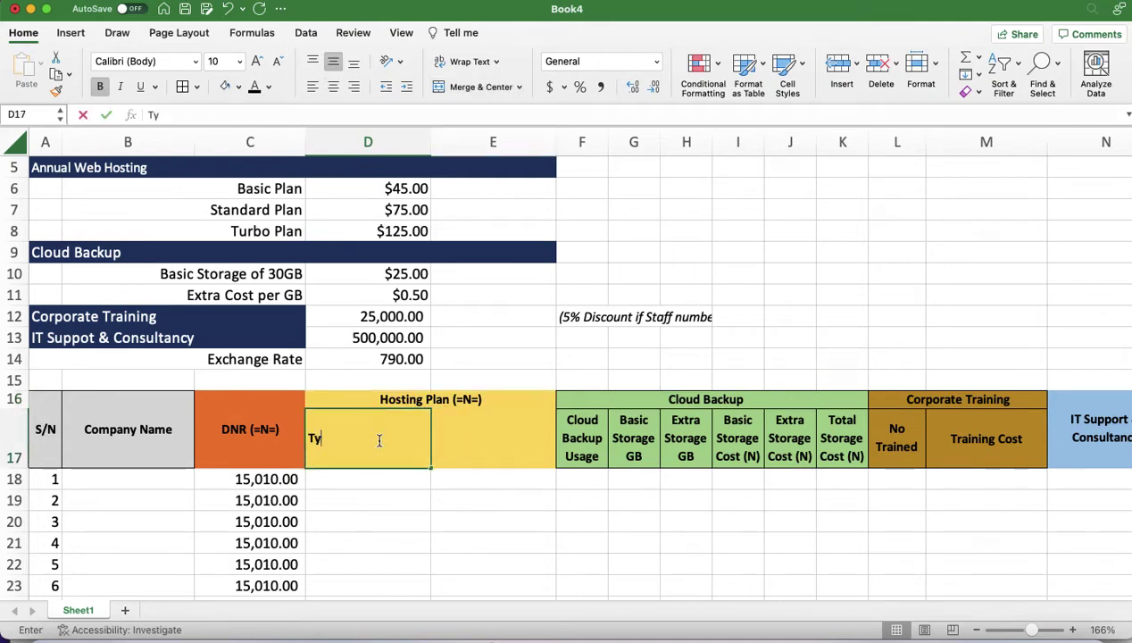
type("pe Off")
key("BackSpace")
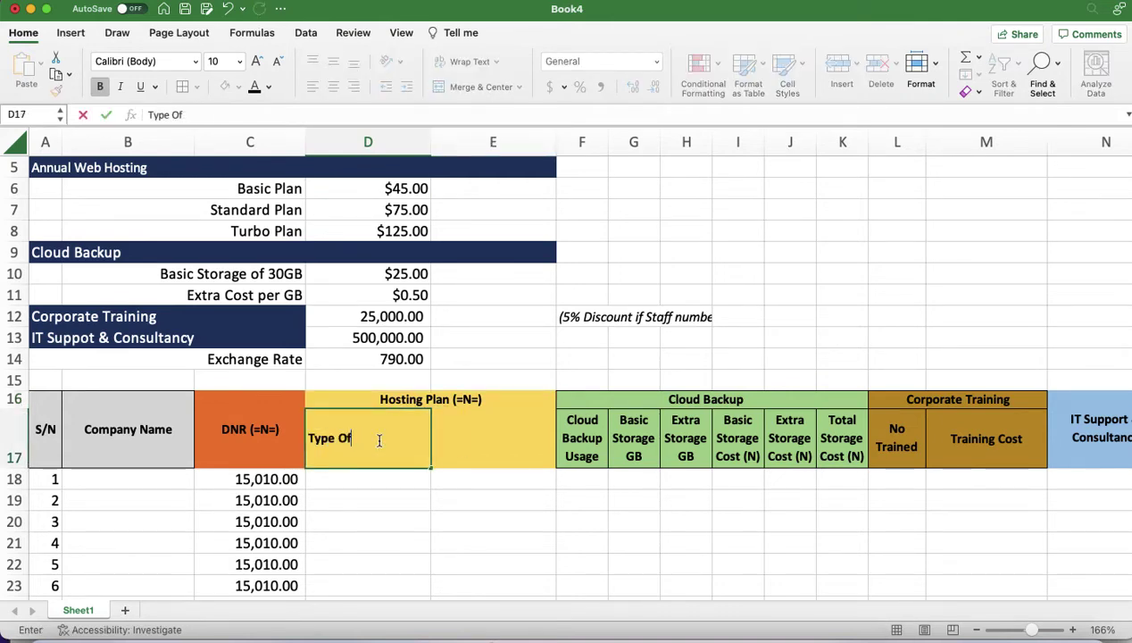
type("Plan")
key("Tab")
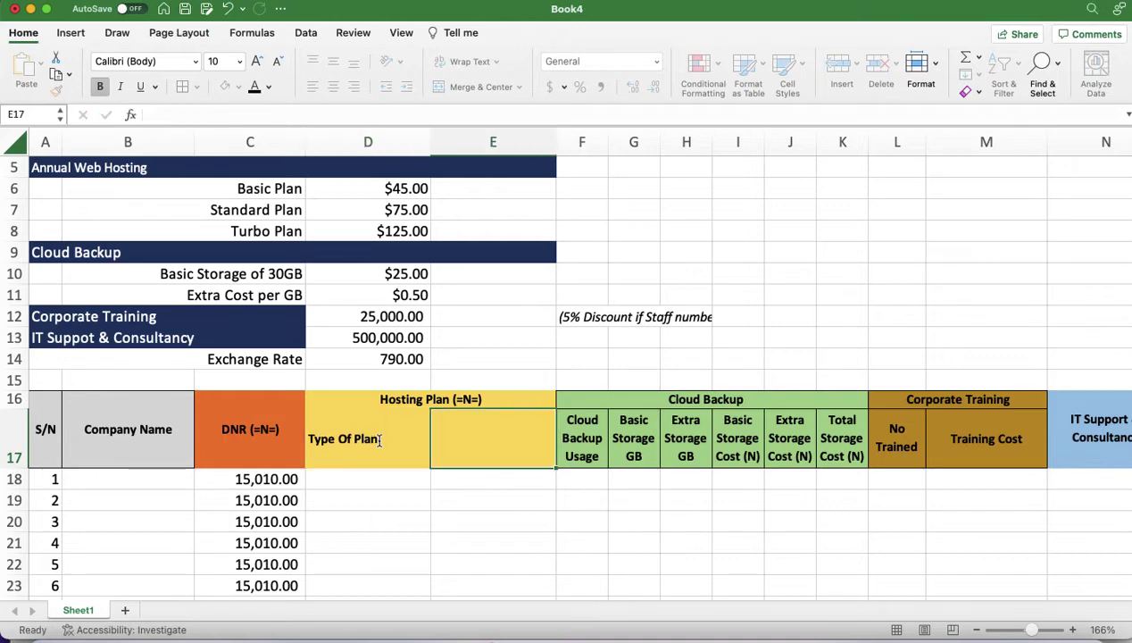
type("Cosrt")
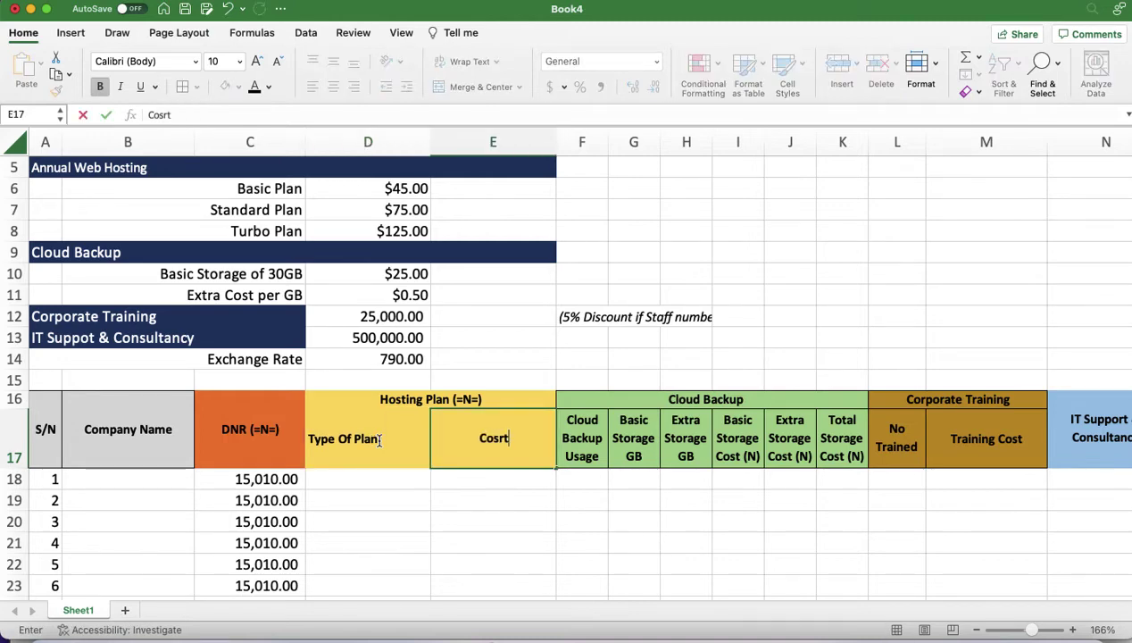
key("BackSpace")
key("BackSpace")
type("t (N")
key("BackSpace")
type("=N=)")
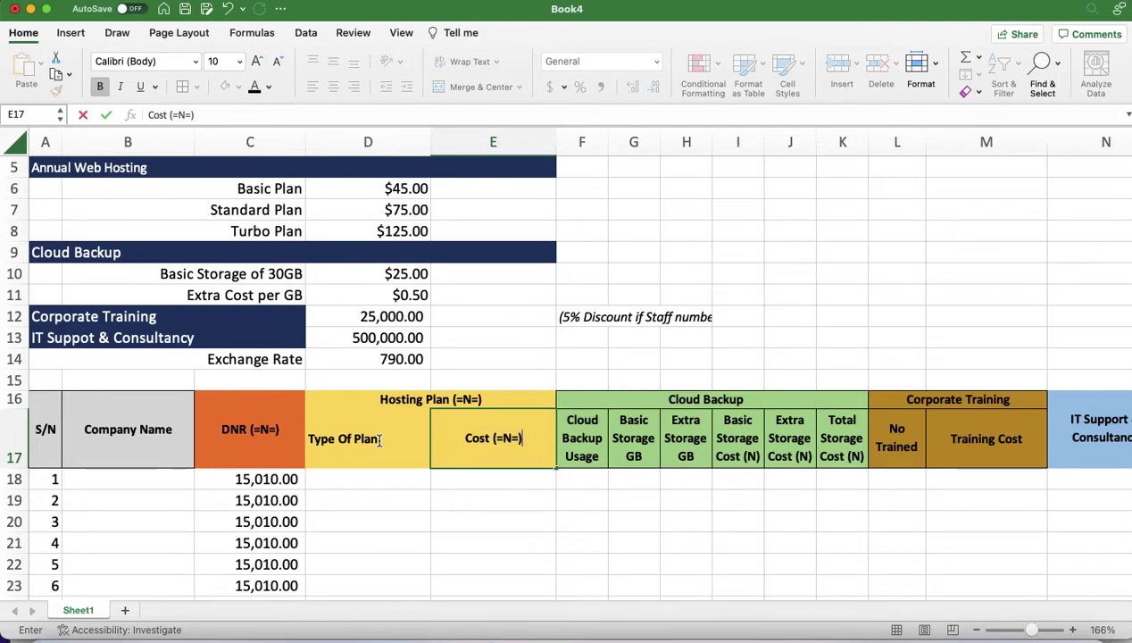
Shorten the merged header in D16 to "Hosting Plan" by removing the (=N=) suffix
double_click(483, 394)
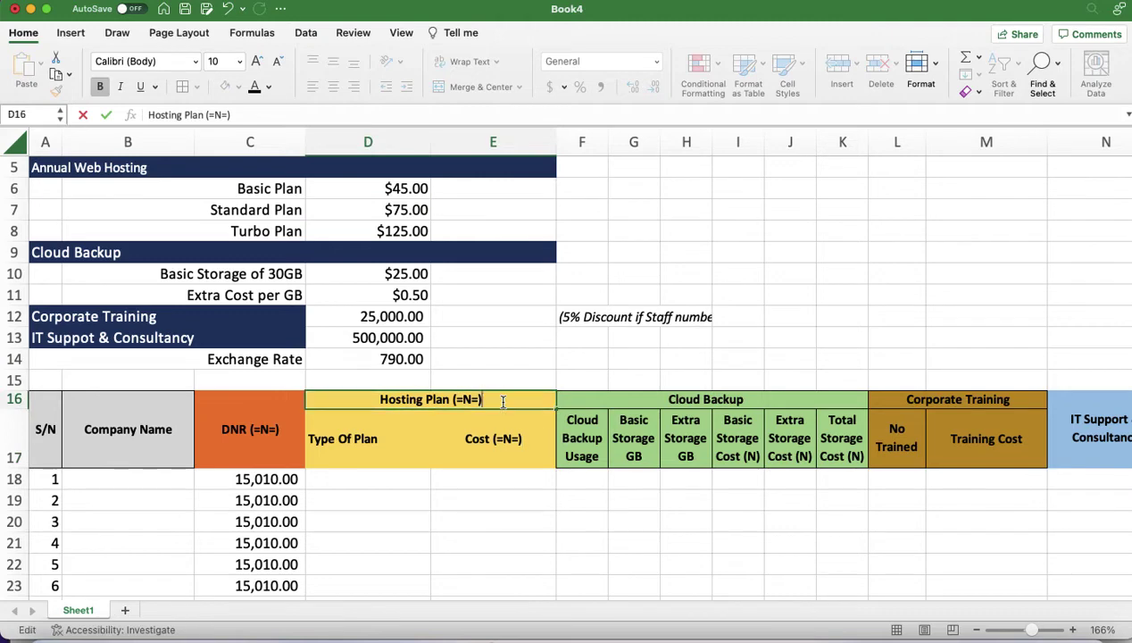
key("BackSpace")
key("BackSpace")
key("BackSpace")
key("BackSpace")
key("BackSpace")
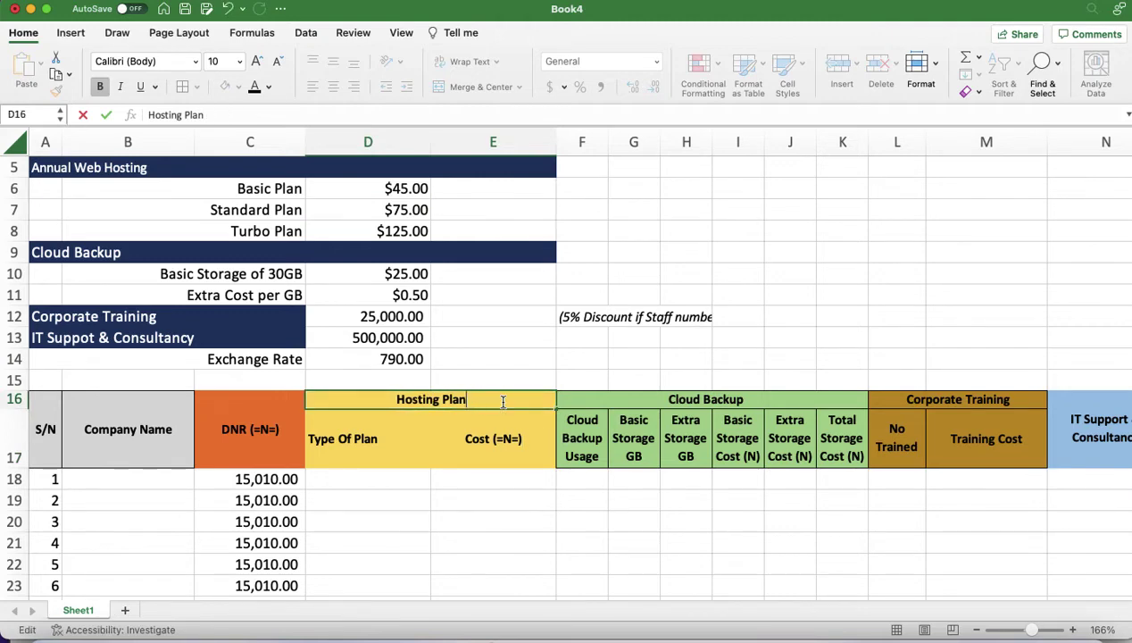
key("Return")
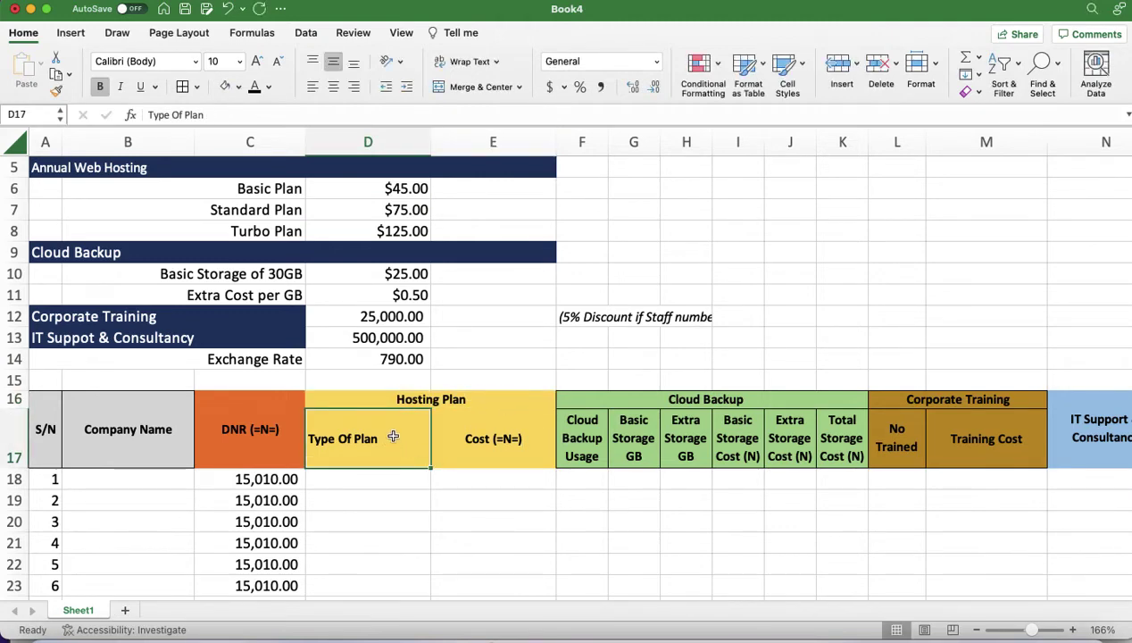
Center the Type Of Plan sub-header and apply borders around all Hosting Plan header cells in D16:E17
left_click(333, 86)
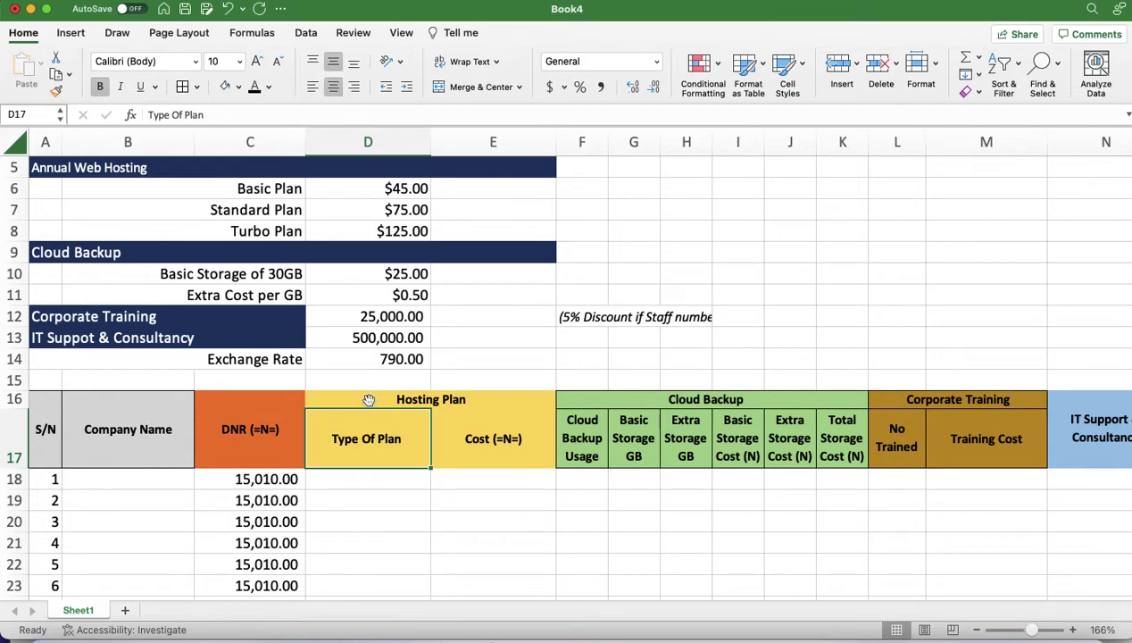
left_click_drag(369, 399, 526, 437)
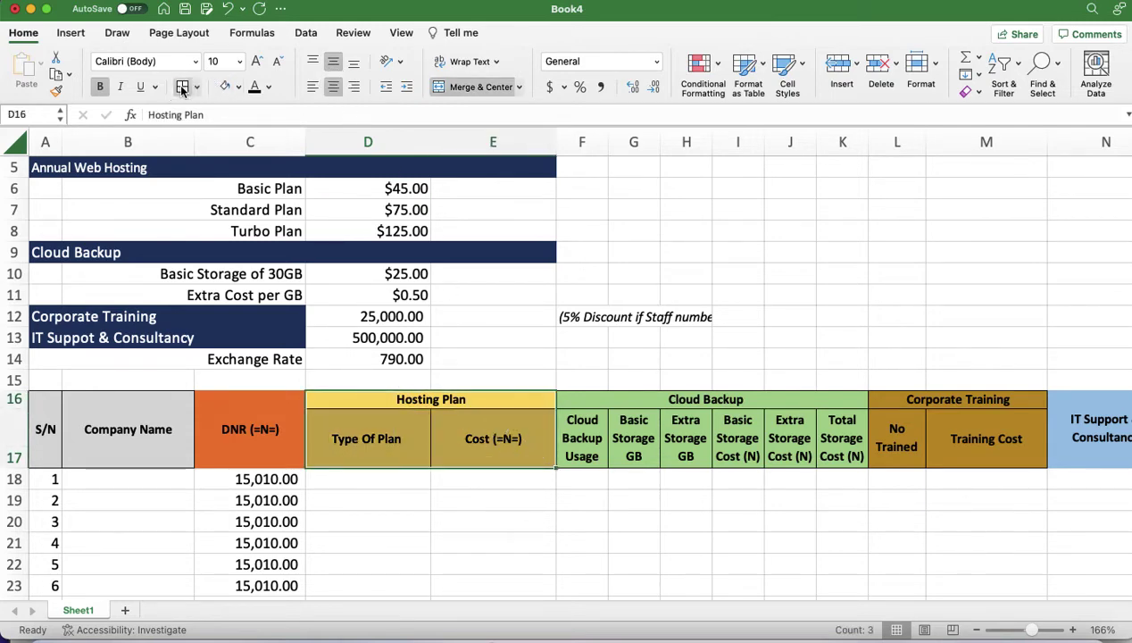
left_click(387, 478)
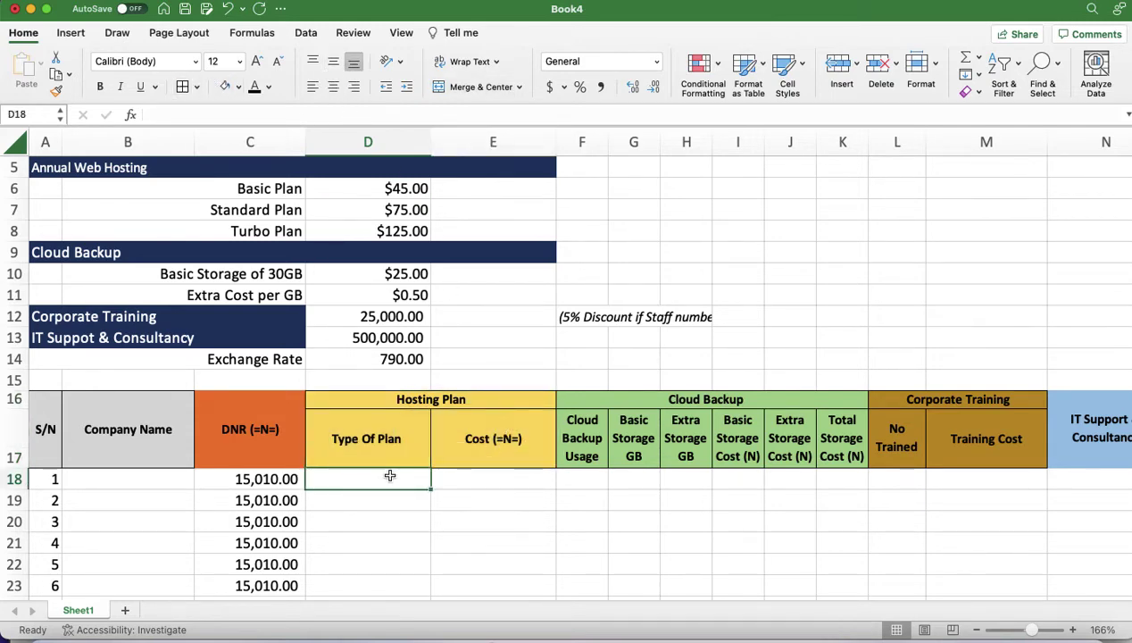
left_click(499, 480)
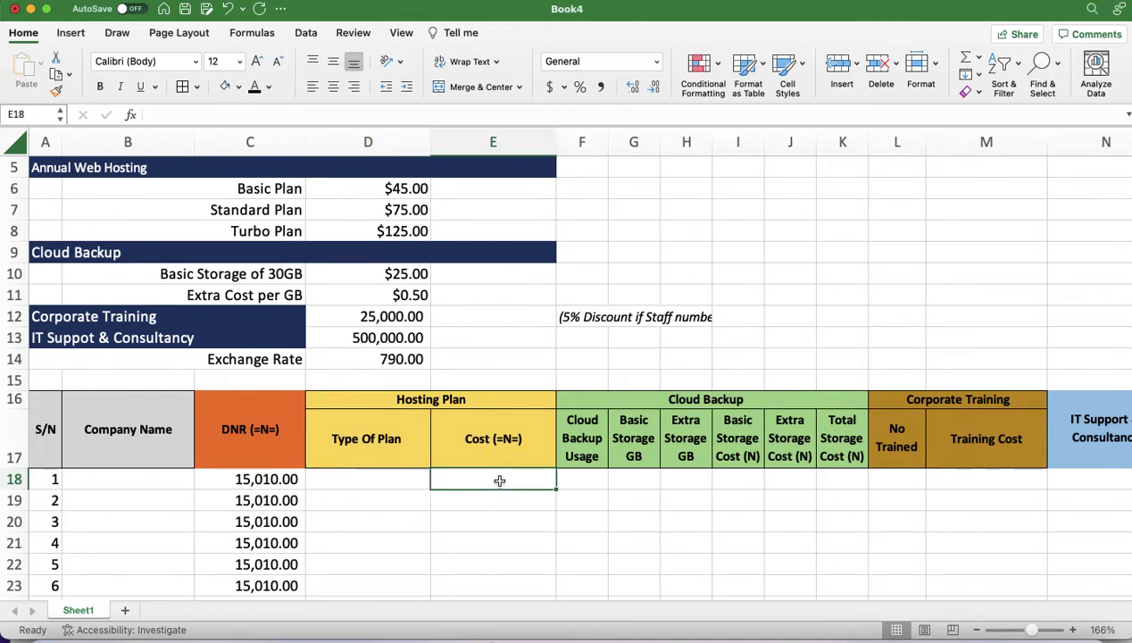
left_click(385, 479)
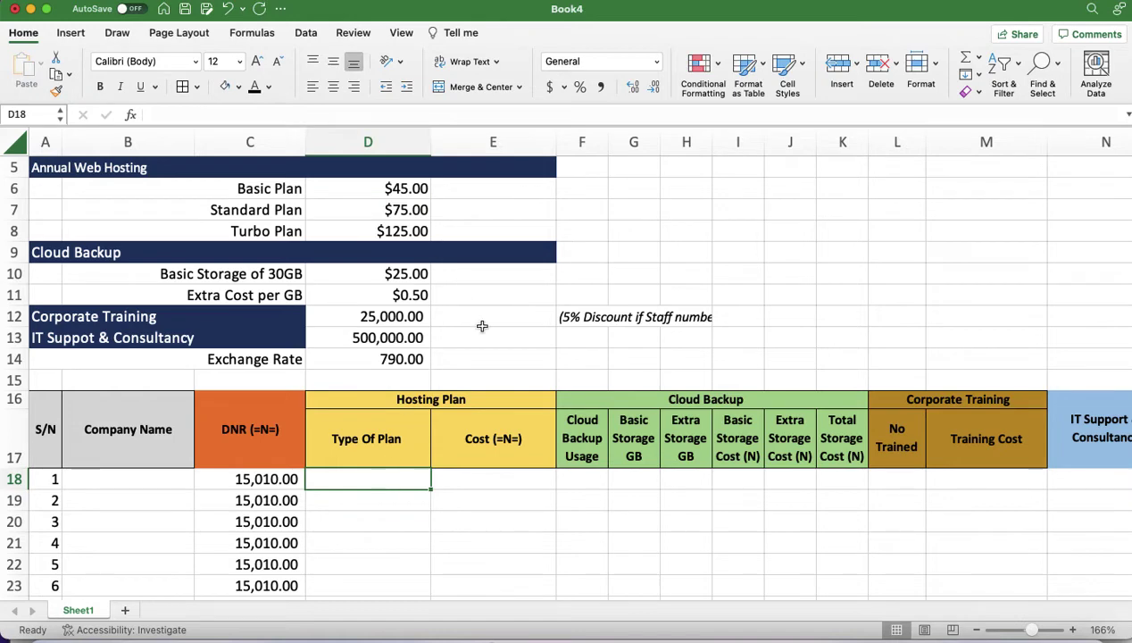
Merge E12:H12 so the staff discount note fits, and align its text left
left_click_drag(475, 314, 665, 317)
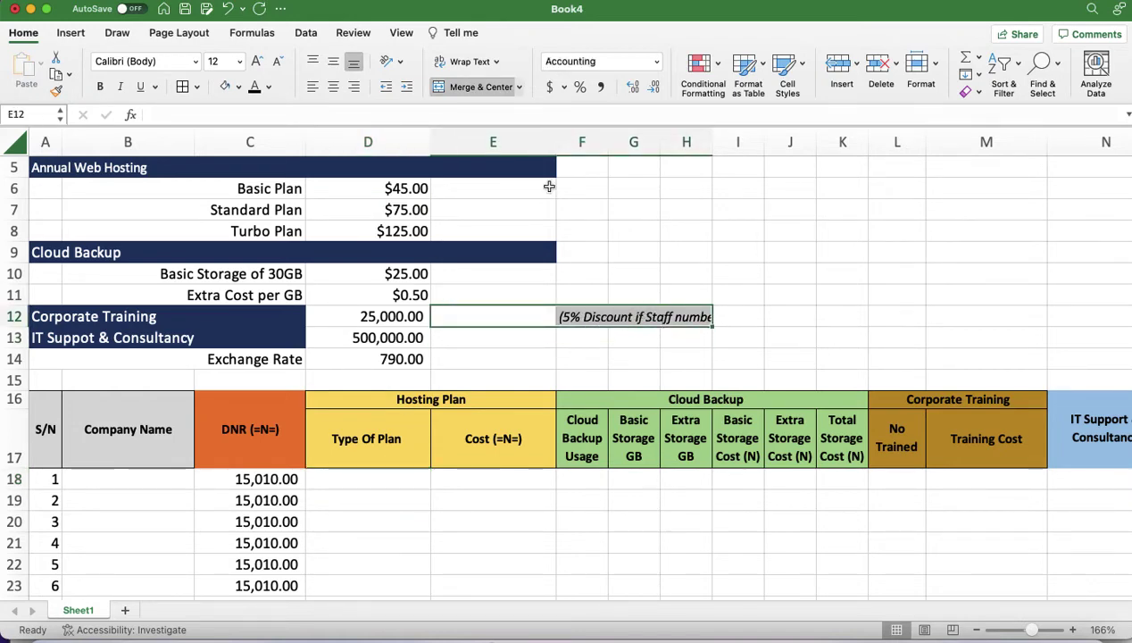
left_click(480, 87)
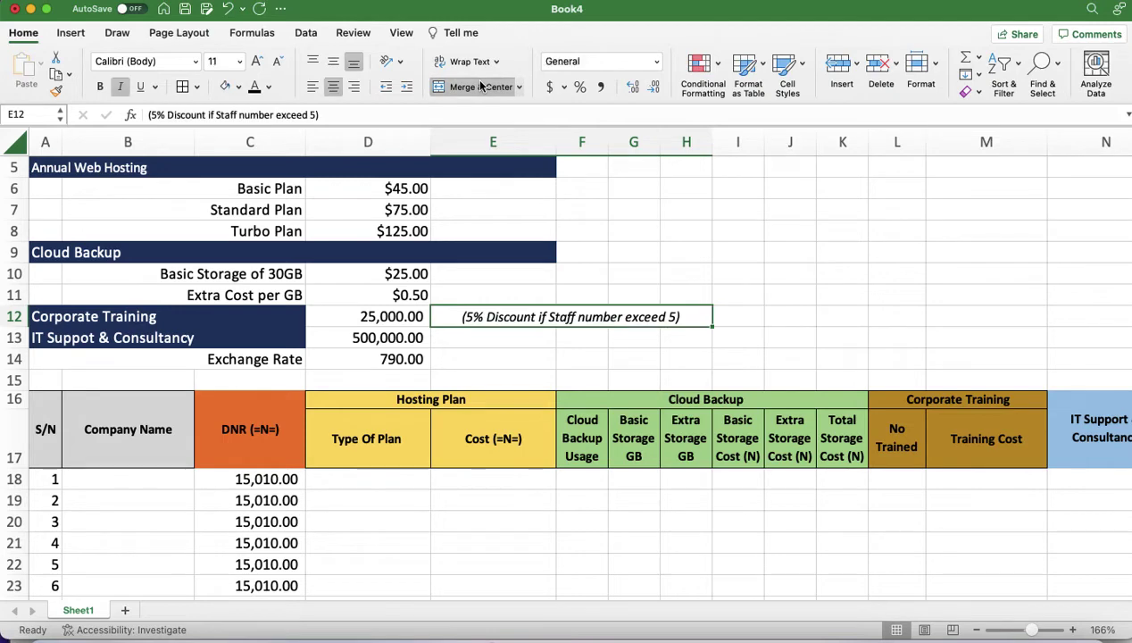
left_click(313, 87)
Start a data validation rule for the first company's Type Of Plan cell, D18, that allows a List
left_click(368, 478)
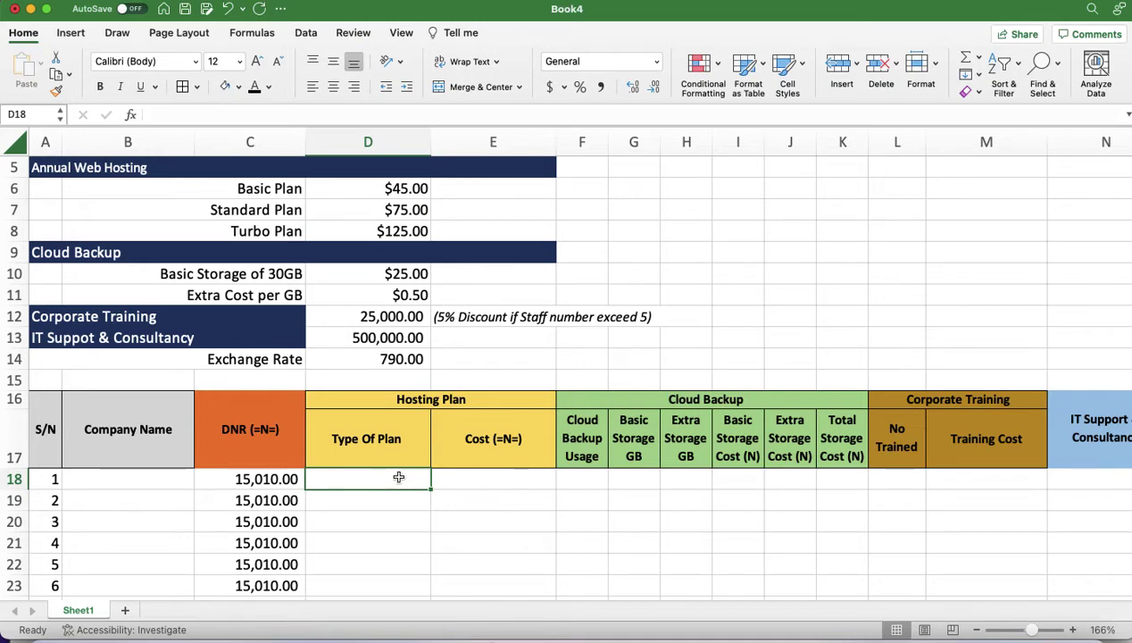
left_click(306, 33)
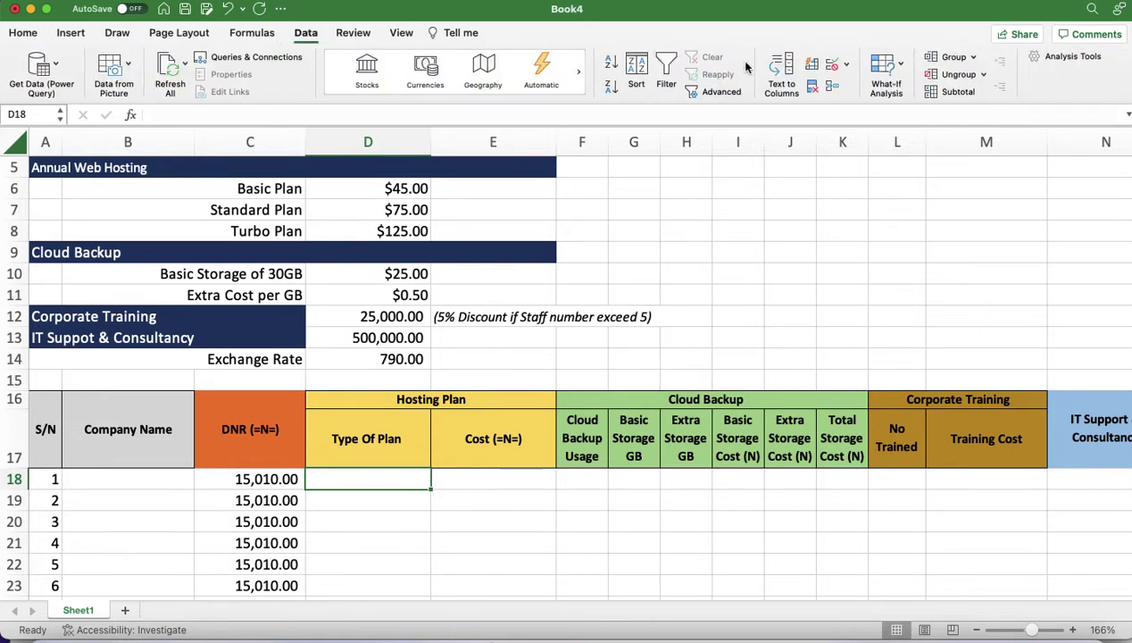
left_click(832, 66)
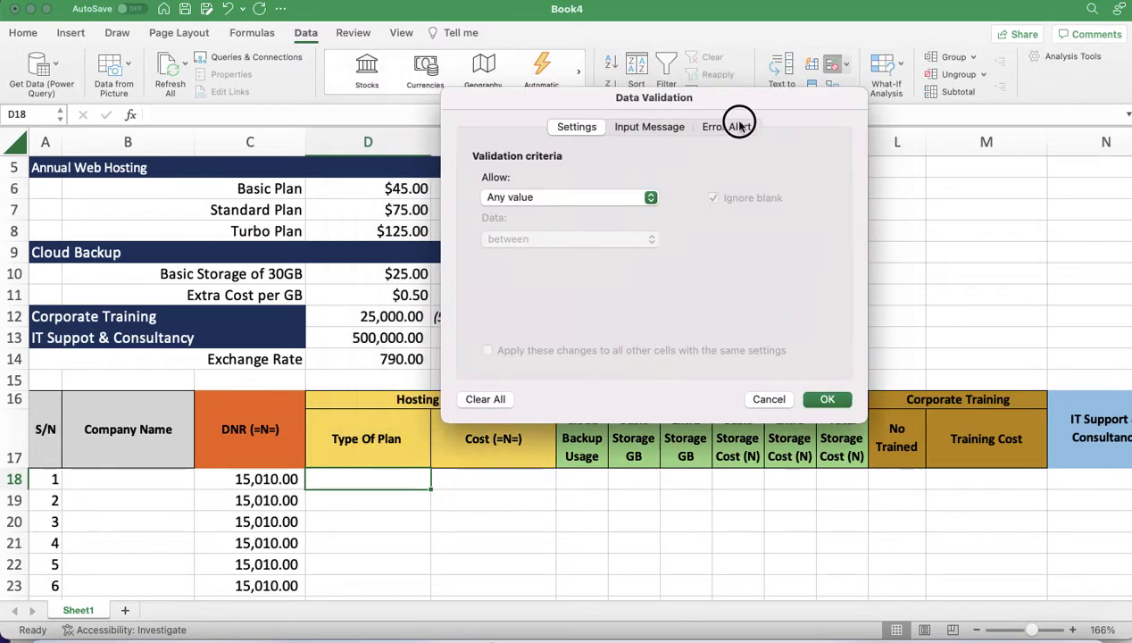
left_click_drag(739, 123, 821, 194)
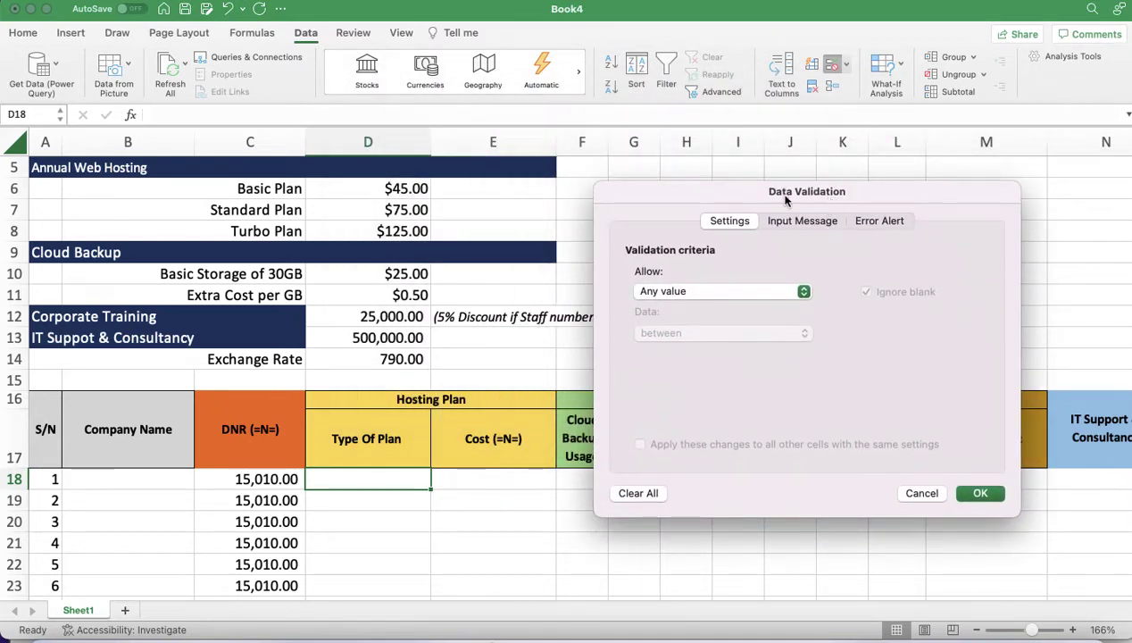
left_click(760, 291)
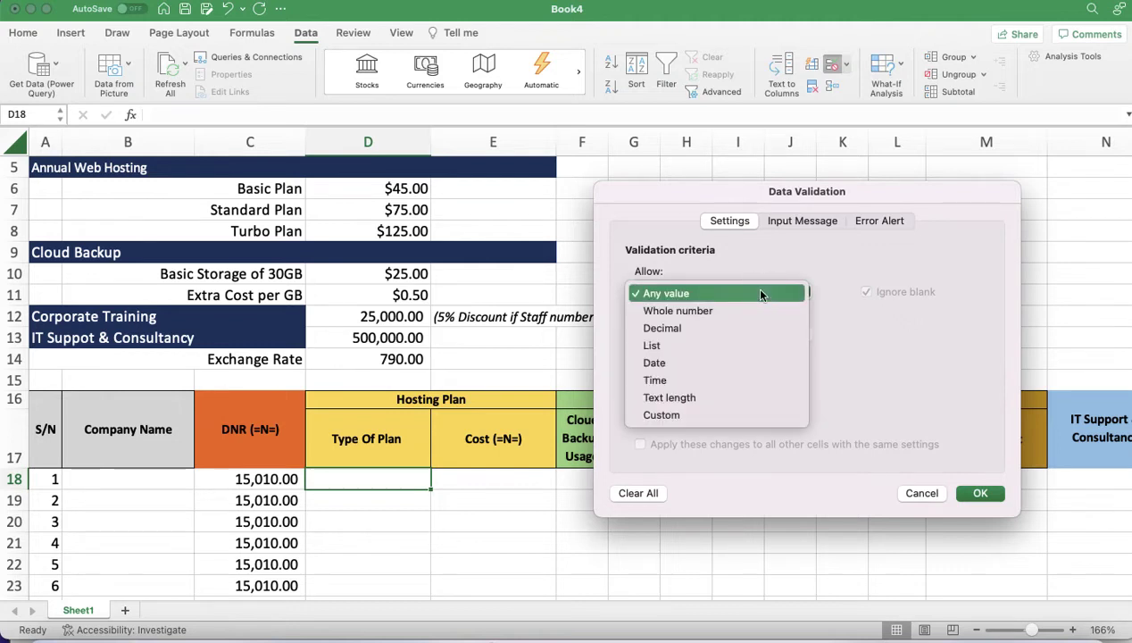
left_click(699, 348)
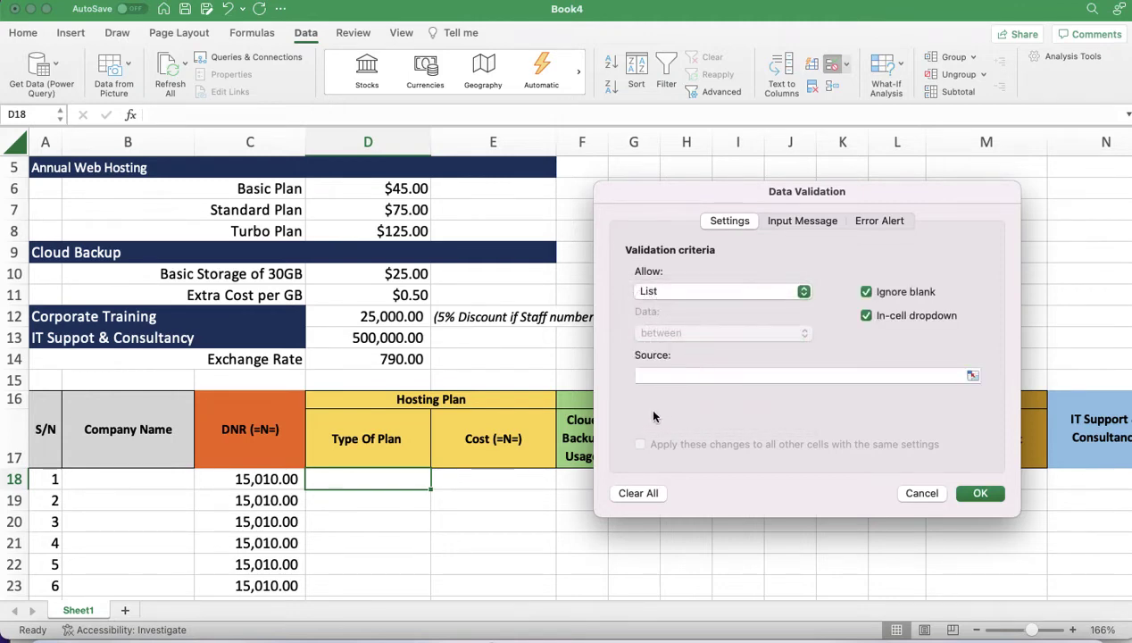
Set the validation list source to "Basic Plan,Standard Plan,Turbo Plan" and apply the rule to D18
left_click(650, 373)
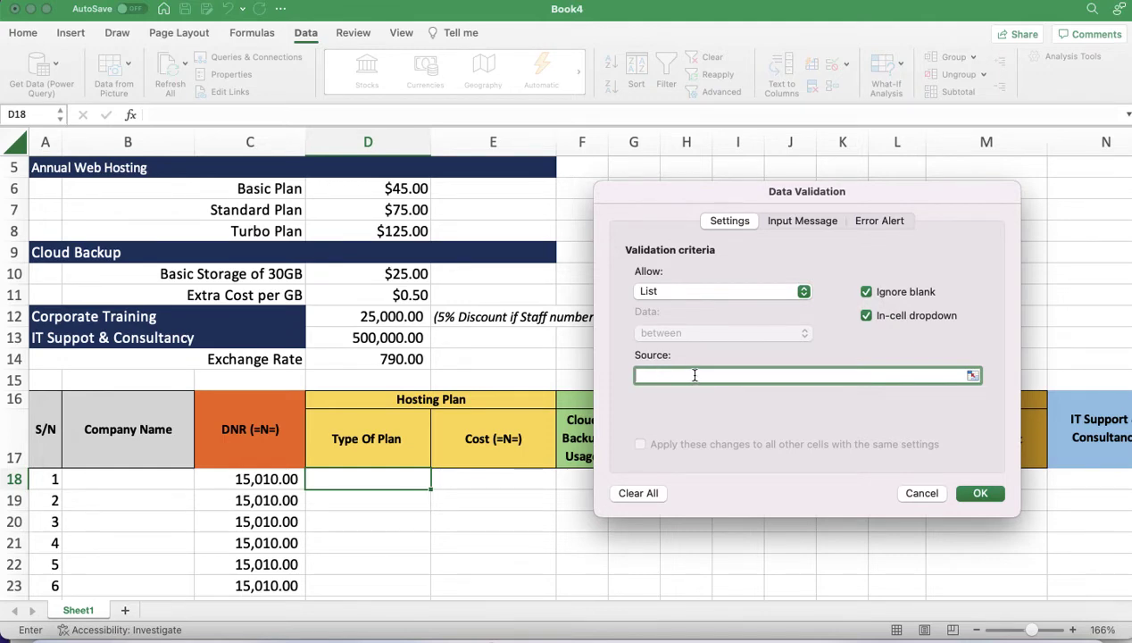
type("Basic Plan,Standard Plan, Turbo")
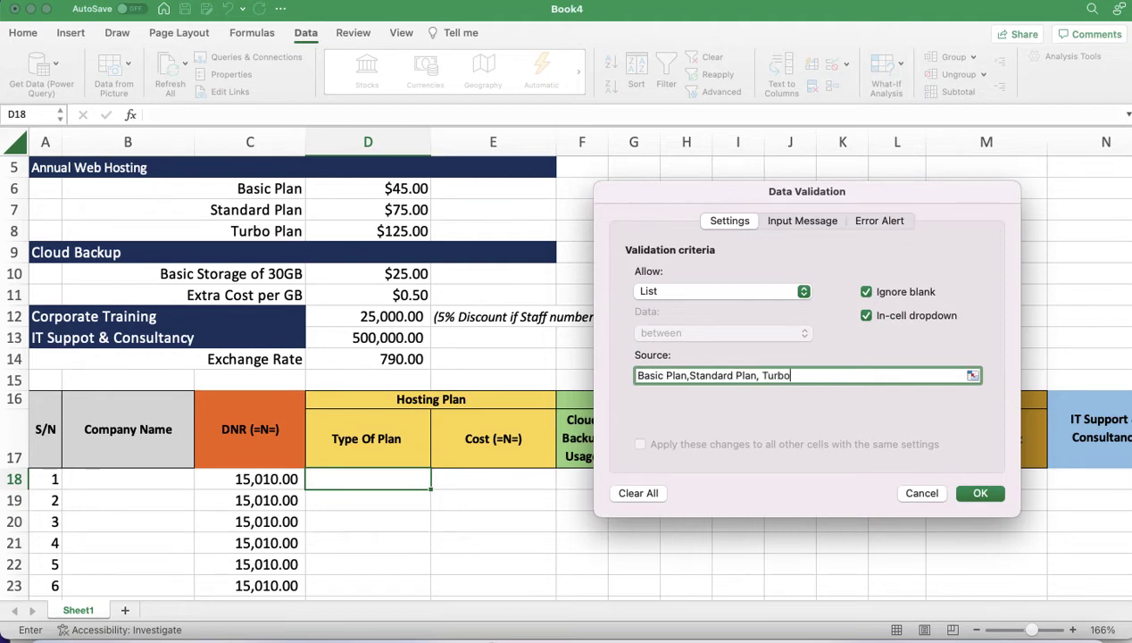
type(" Plan")
left_click(760, 375)
key("BackSpace")
left_click(979, 492)
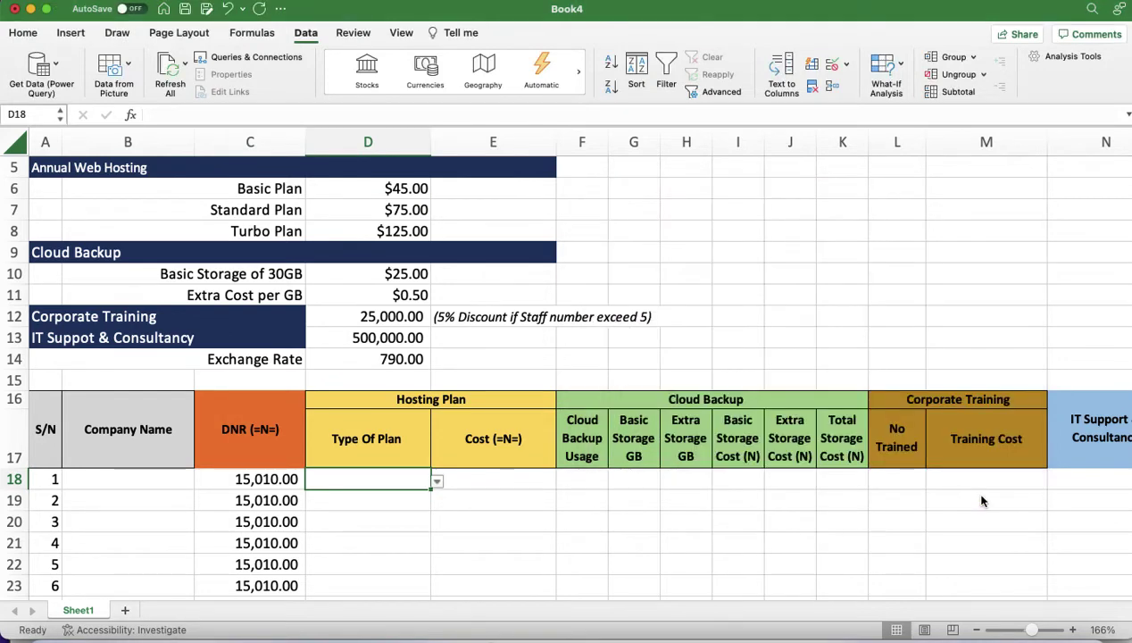
Test the plan list in D18 by choosing Turbo Plan, and switch the selection to Basic Plan
left_click(436, 481)
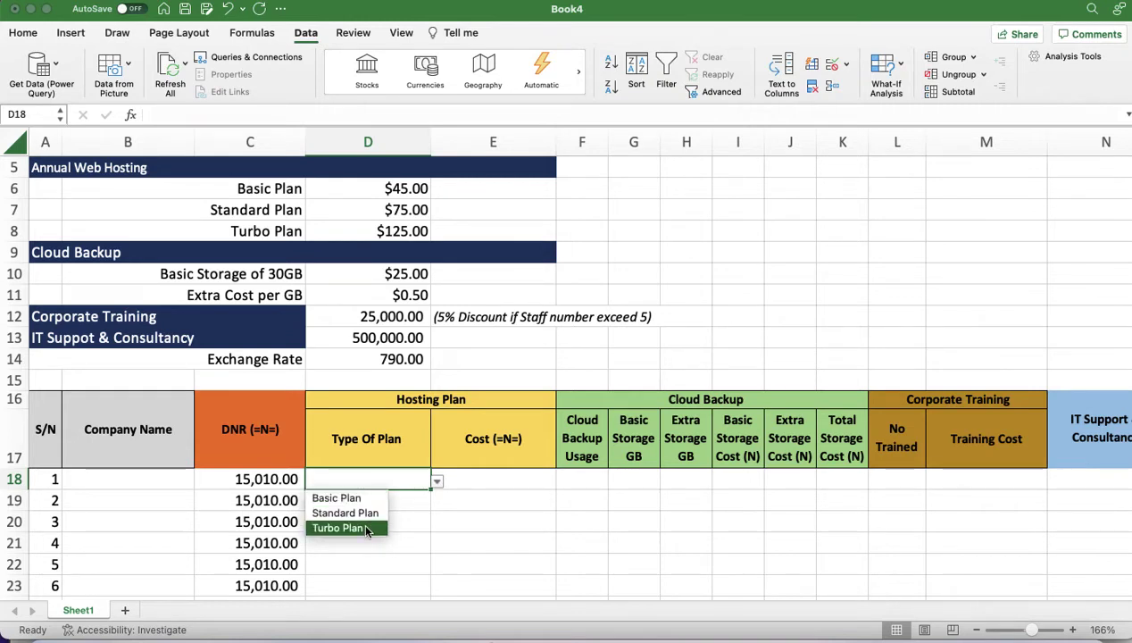
left_click(365, 528)
left_click(435, 481)
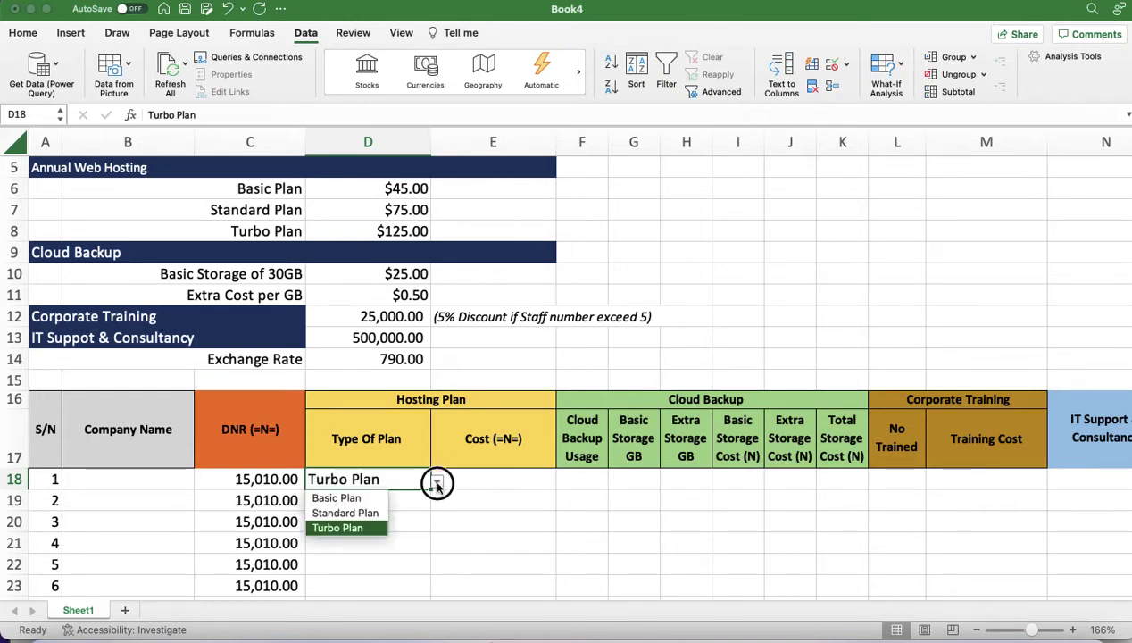
left_click(366, 529)
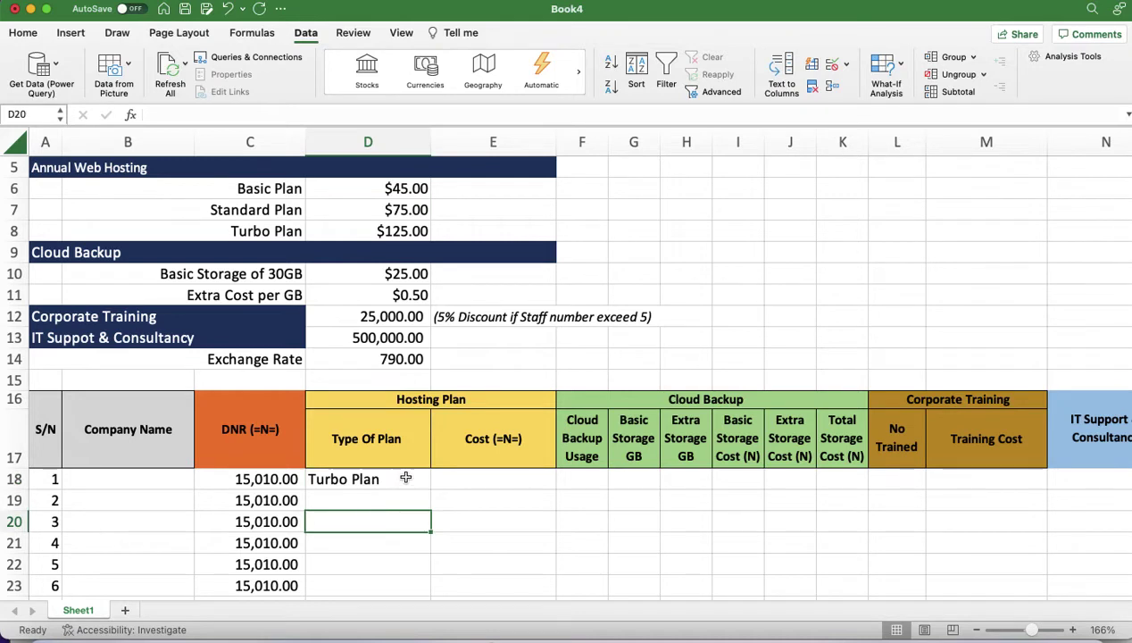
left_click(435, 480)
left_click(360, 495)
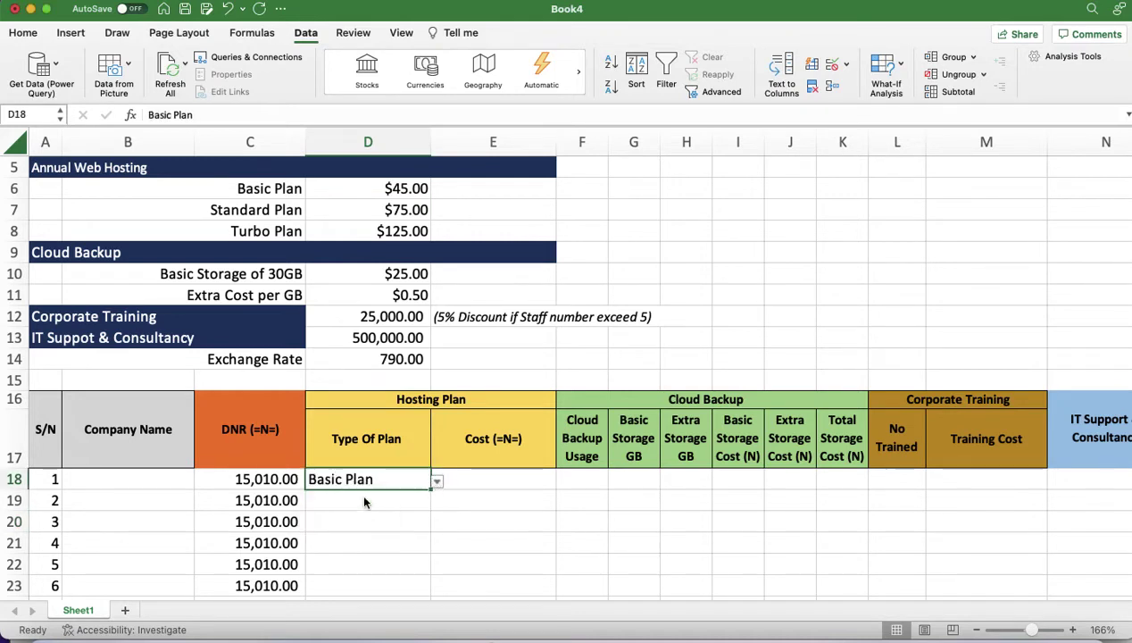
Clear the plan in D18 and test its validation by entering the invalid text "ajsnadjkskjd", cancelling the entry
left_click(439, 484)
left_click(382, 479)
key("Delete")
type("ajsnadjkskjd")
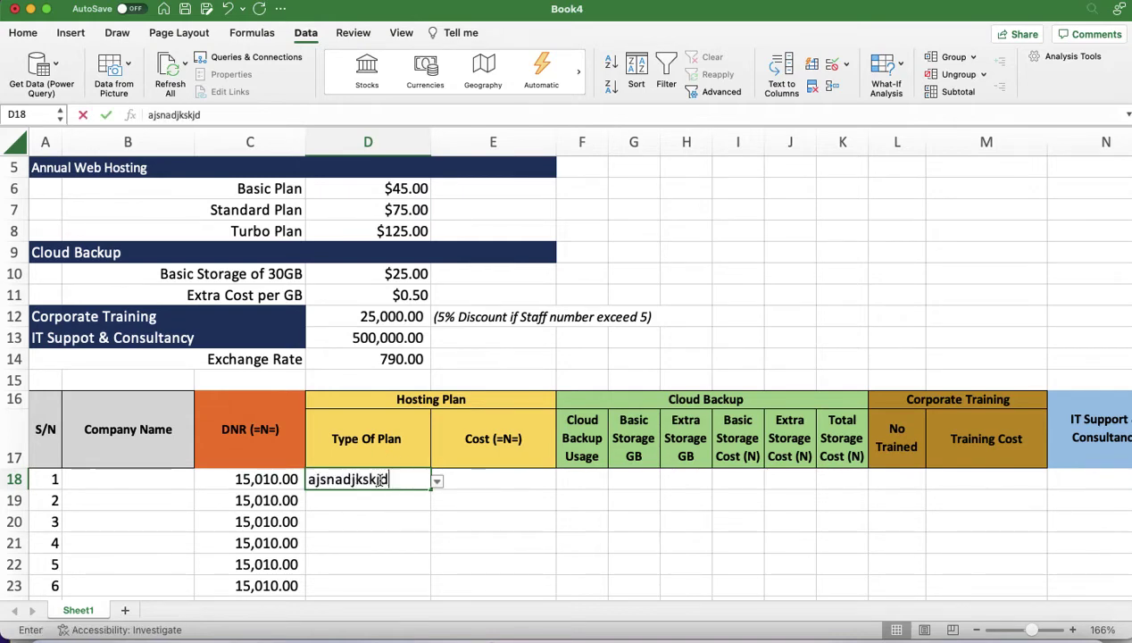
key("Return")
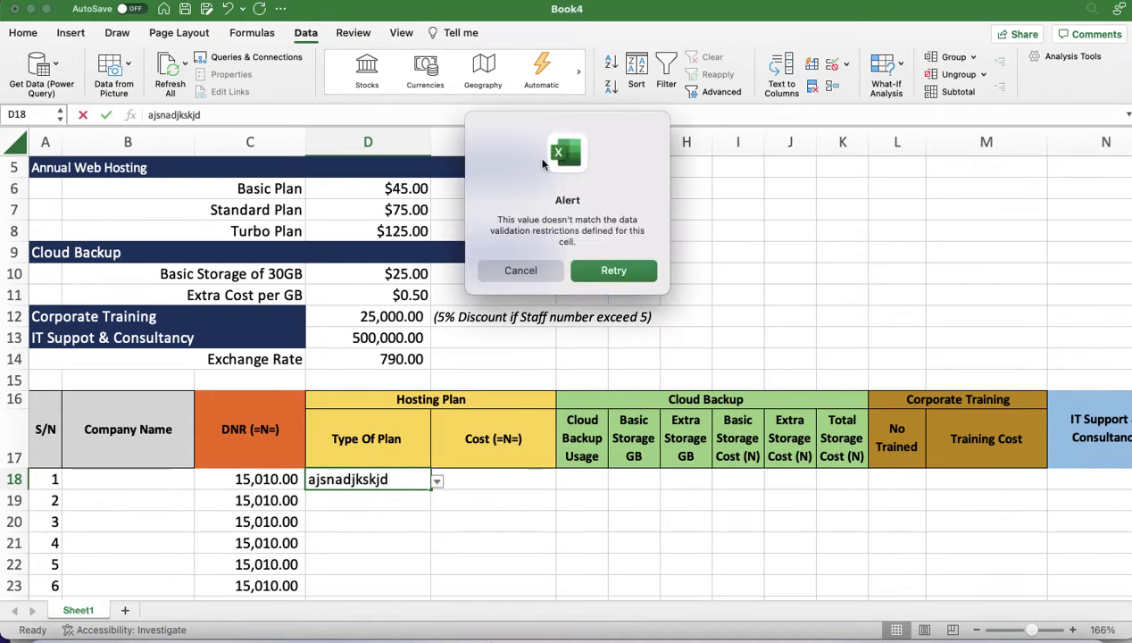
left_click(517, 272)
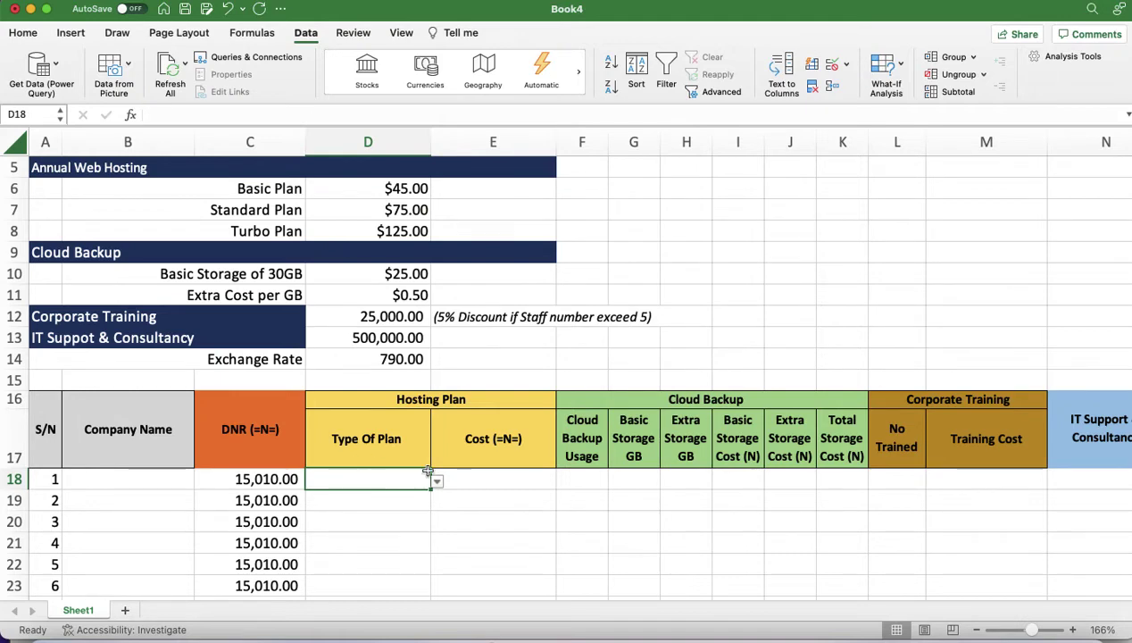
Give D18's validation rule an error alert titled "Invalid Entry" with the message "Please select from available plan"
left_click(832, 64)
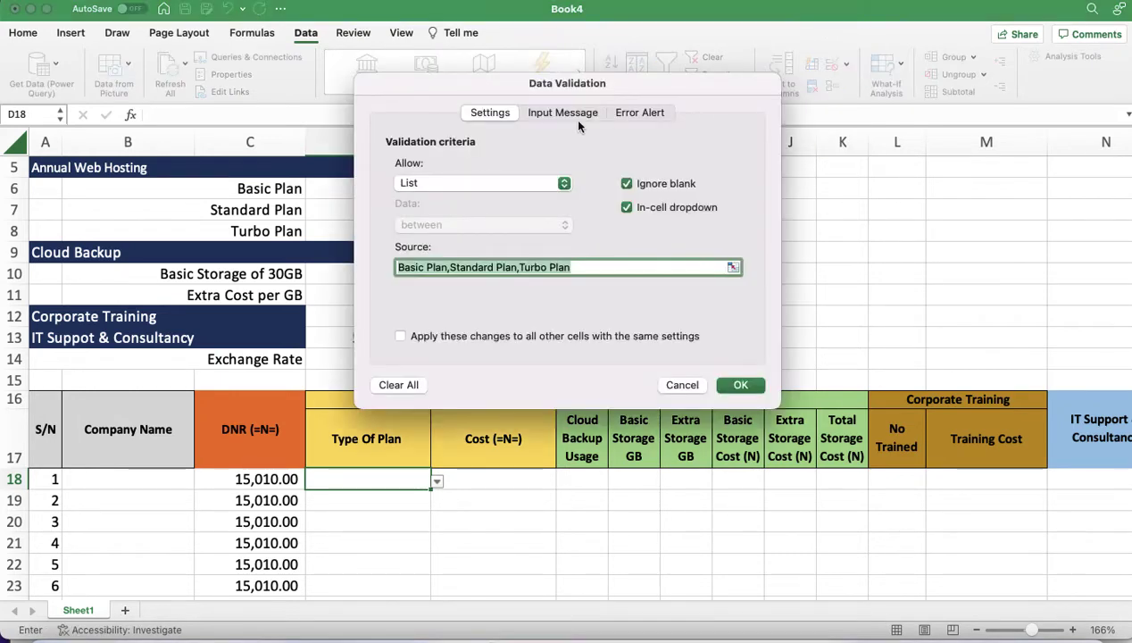
left_click(626, 111)
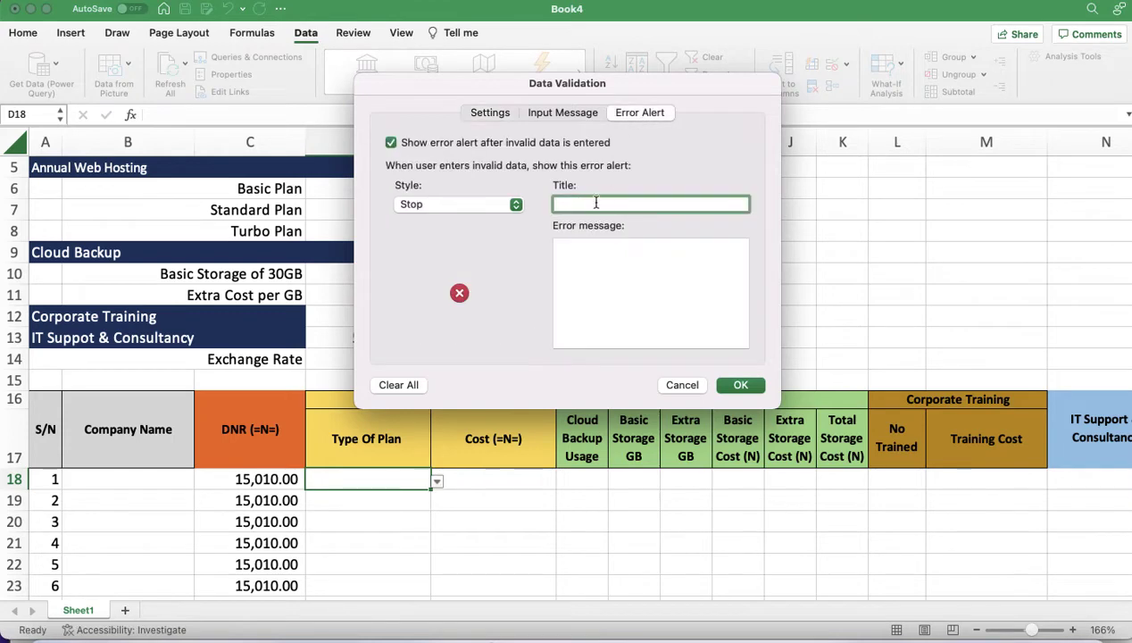
type("Inv")
type("alid Entry")
left_click(599, 259)
type("P")
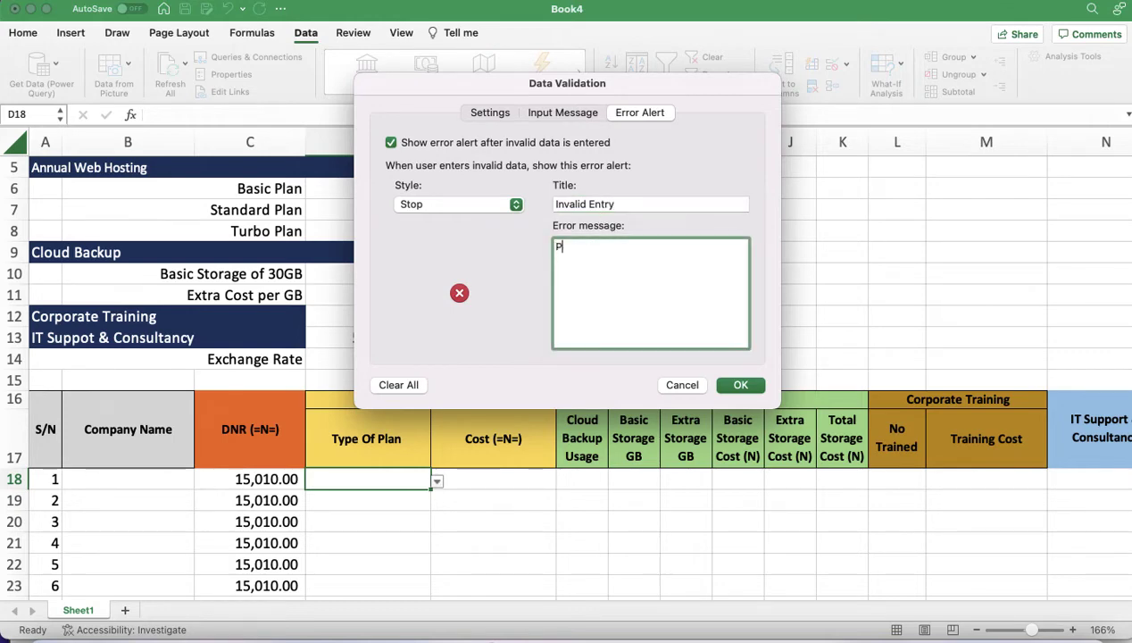
type("lease select from available plan")
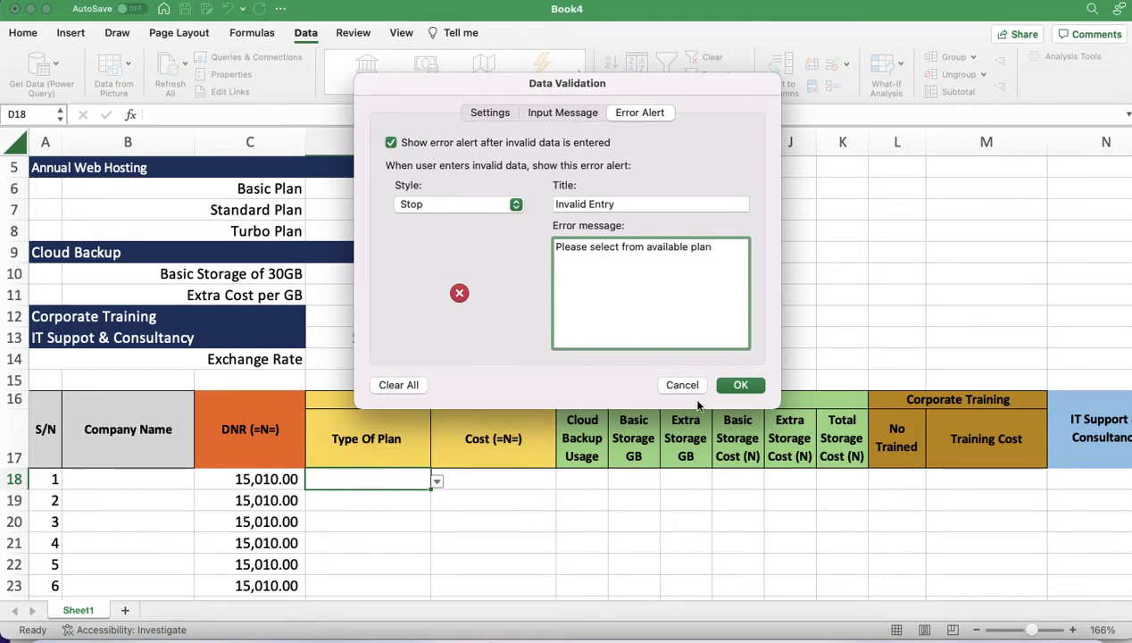
left_click(740, 385)
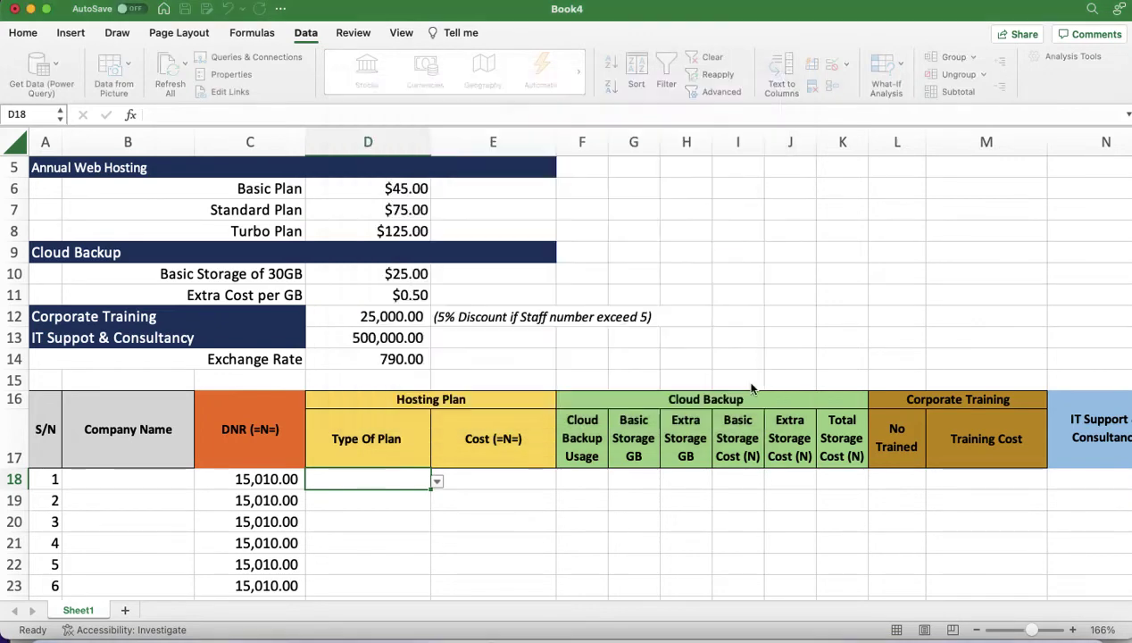
Test the custom error alert in D18 with the invalid text "ajsbkla lad", cancel the entry, and check the plan list
left_click(379, 483)
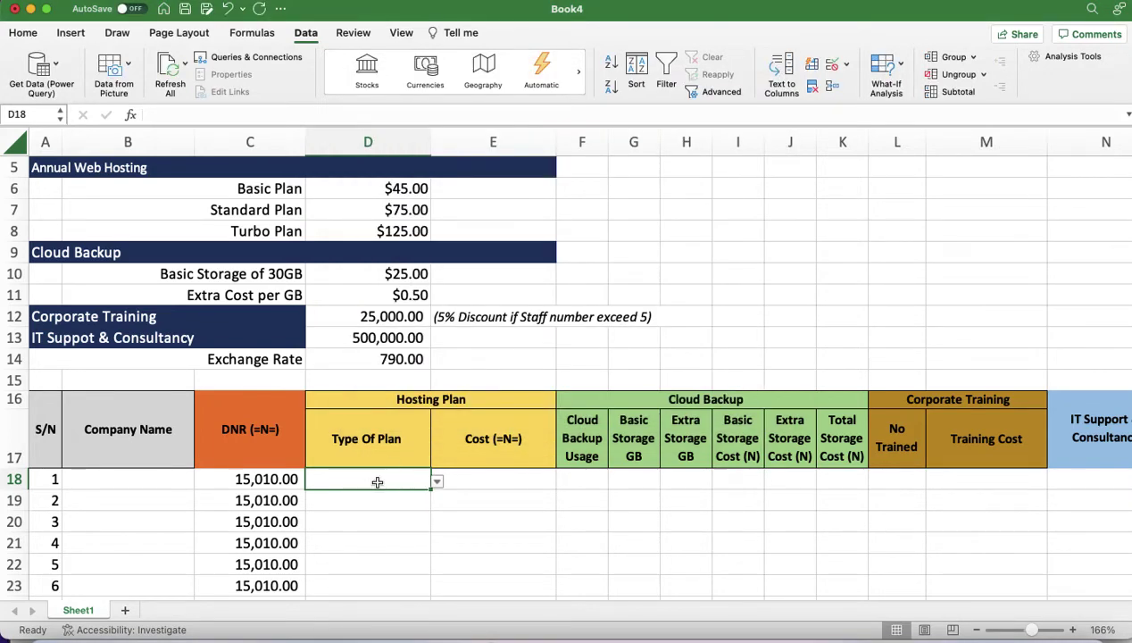
type("ajsbkla lad")
key("Return")
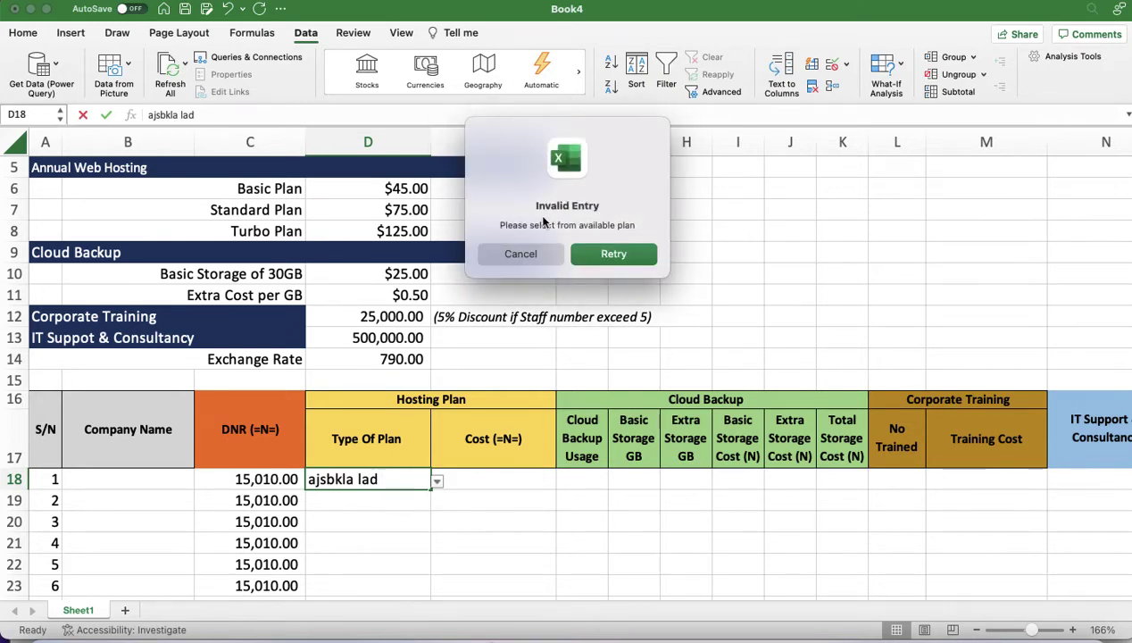
left_click(519, 252)
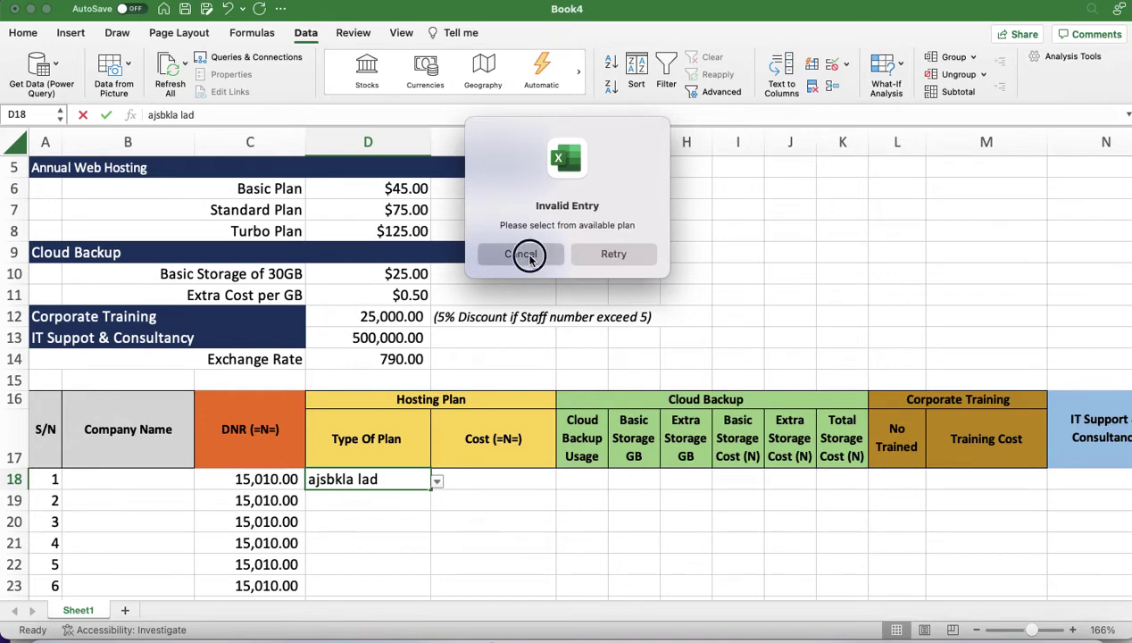
left_click(442, 477)
left_click(374, 476)
left_click(435, 478)
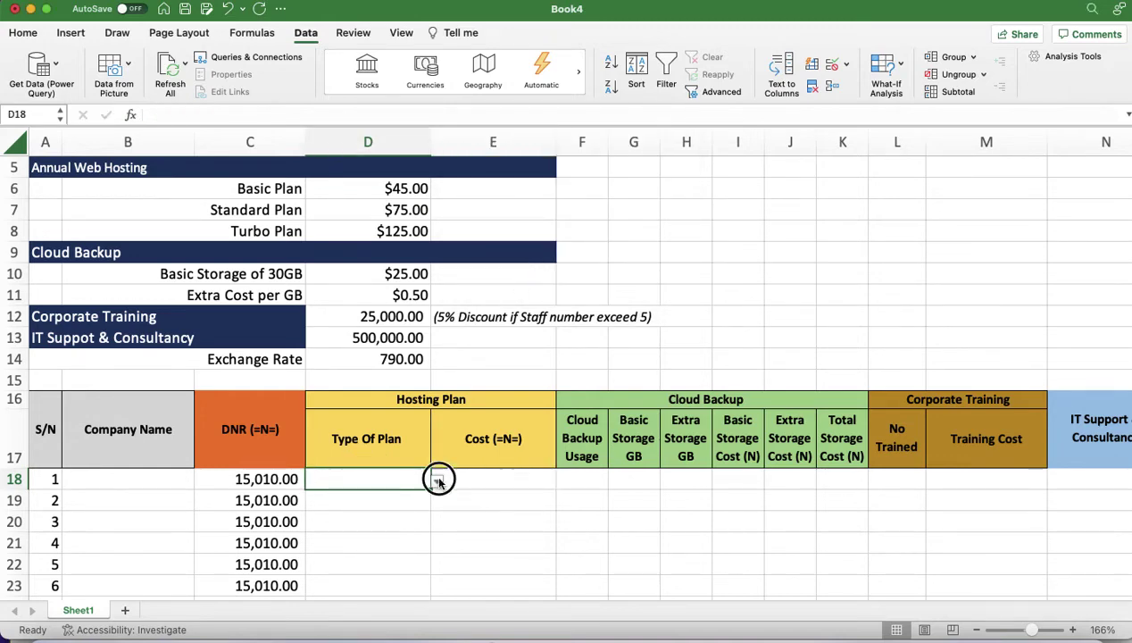
Copy D18's plan drop-down to D19:D20 and fill it down the Type Of Plan column to D32
left_click(384, 482)
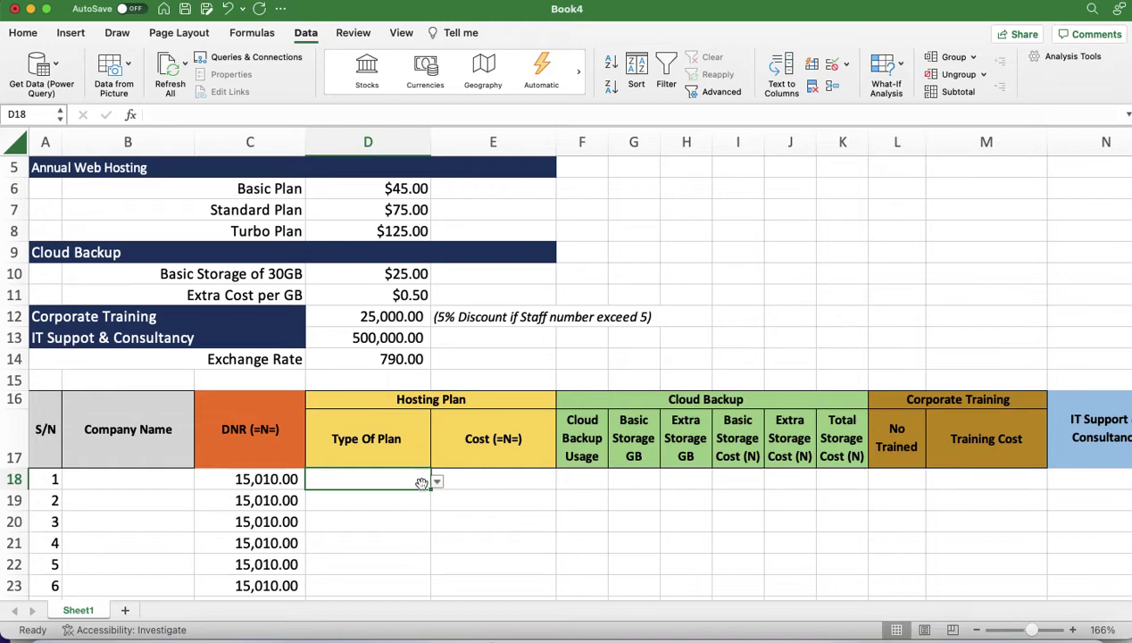
key("super+c")
left_click_drag(394, 498, 393, 519)
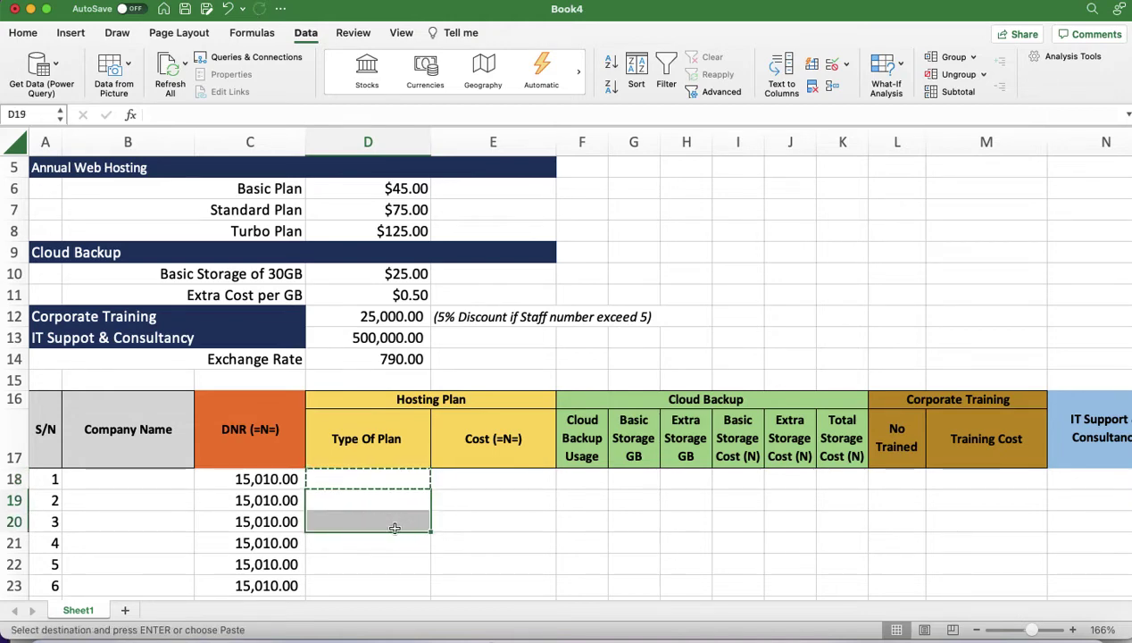
key("super+v")
key("Escape")
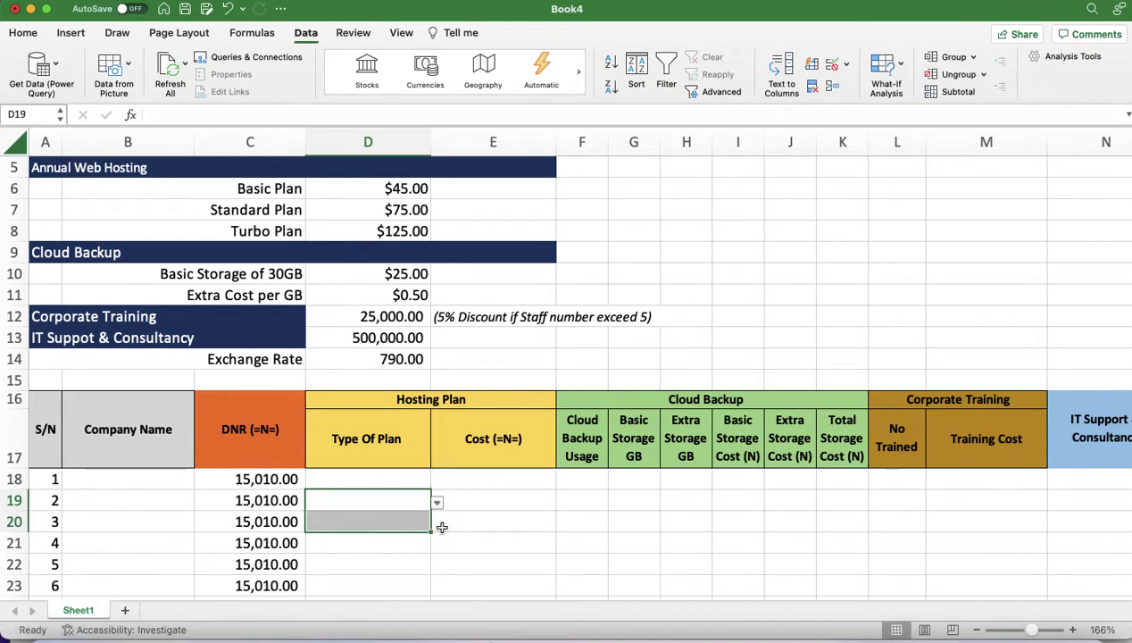
left_click(396, 504)
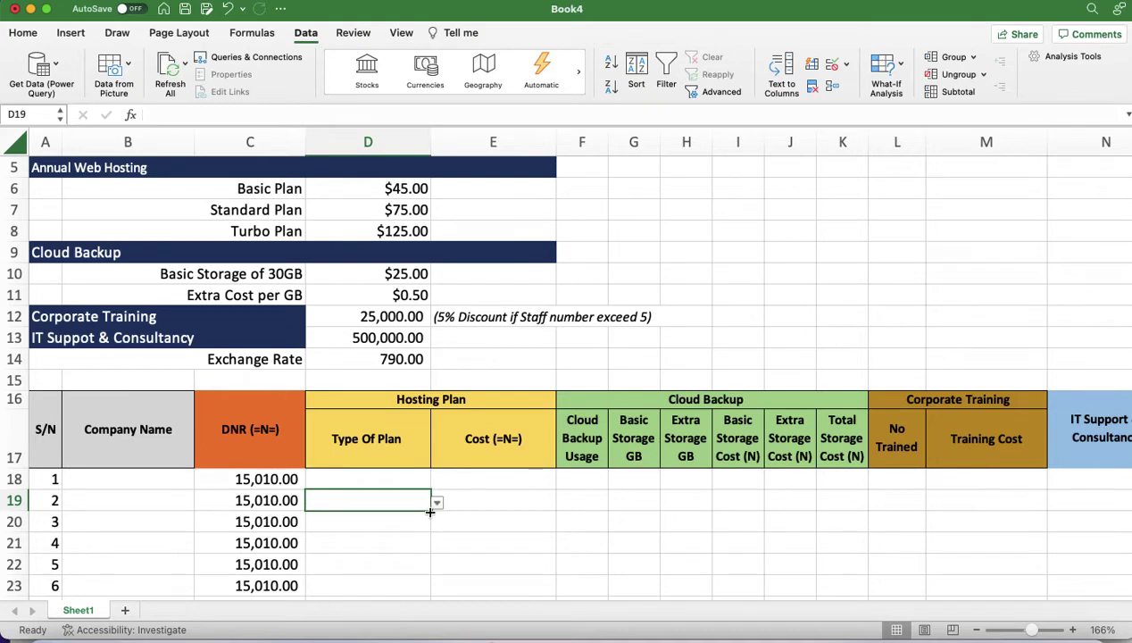
left_click_drag(429, 511, 430, 566)
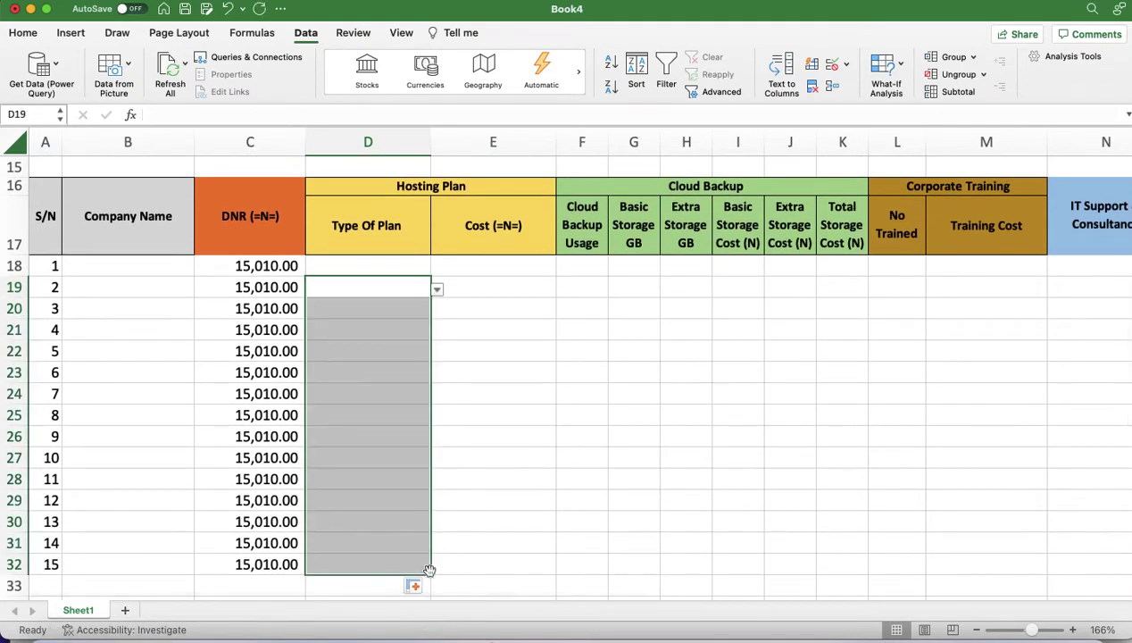
Check the copied drop-downs down the Type Of Plan column and view the plan options in D27
left_click(404, 306)
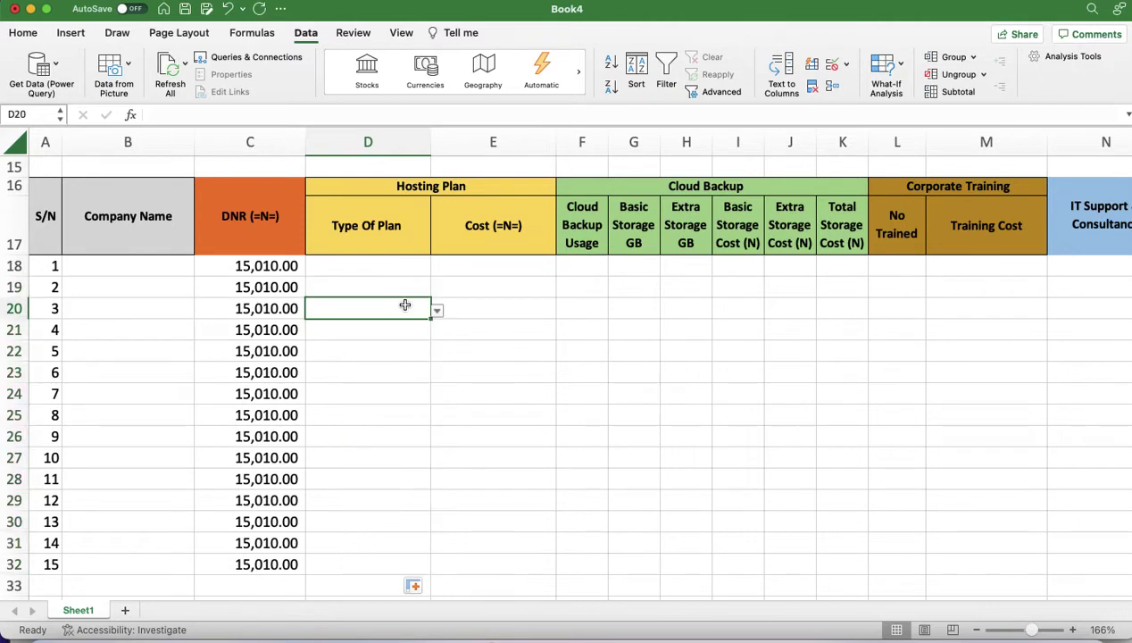
key("Down")
key("Down")
key("Down")
key("Down")
key("Down")
key("Down")
key("Down")
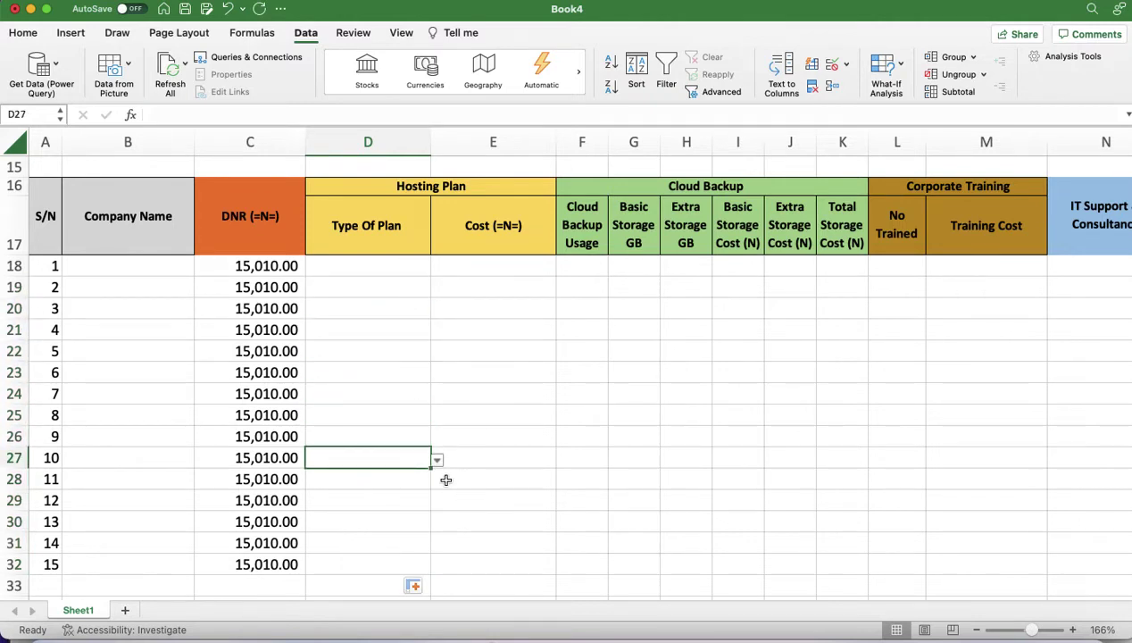
left_click(436, 459)
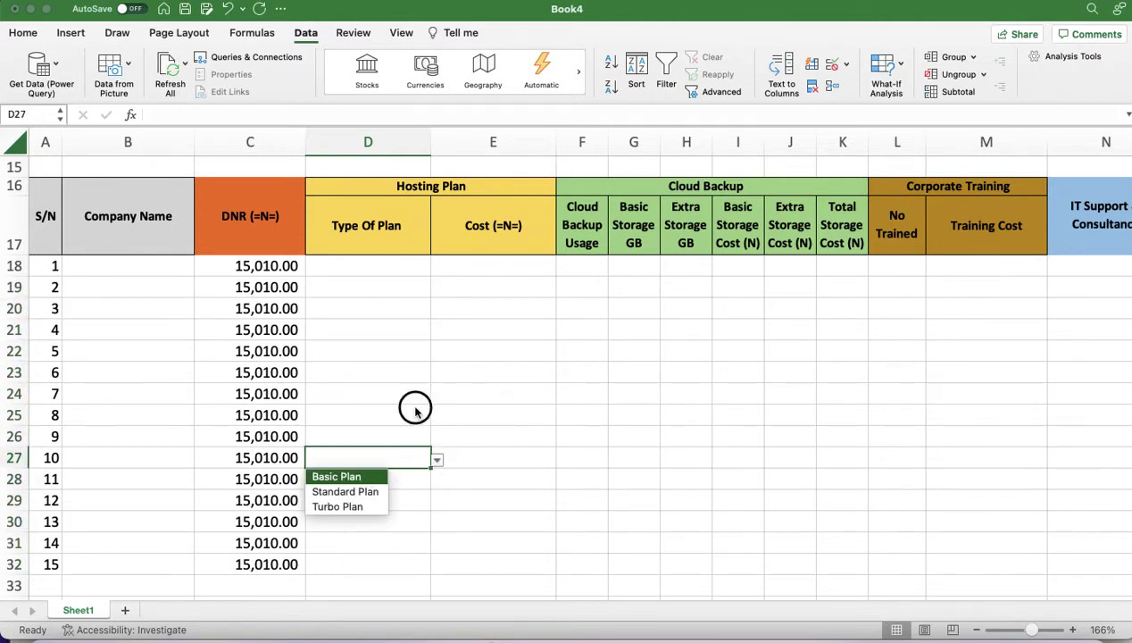
key("Escape")
Merge and centre F14:M14 above the Cloud Backup and Corporate Training headers
scroll(566, 446, "up", 8)
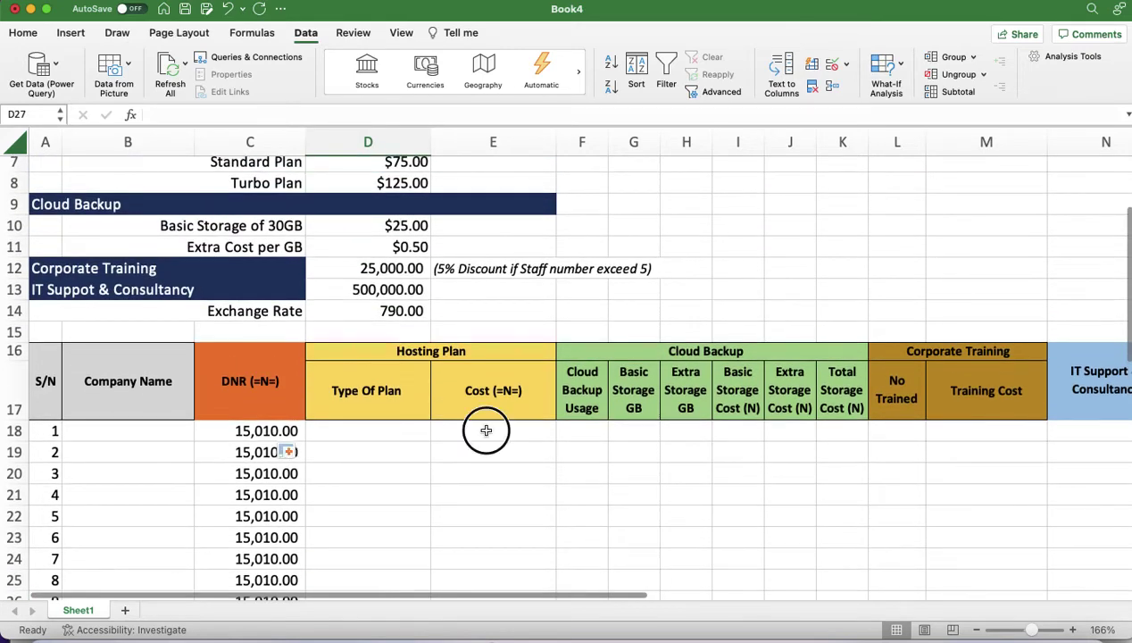
left_click(486, 430)
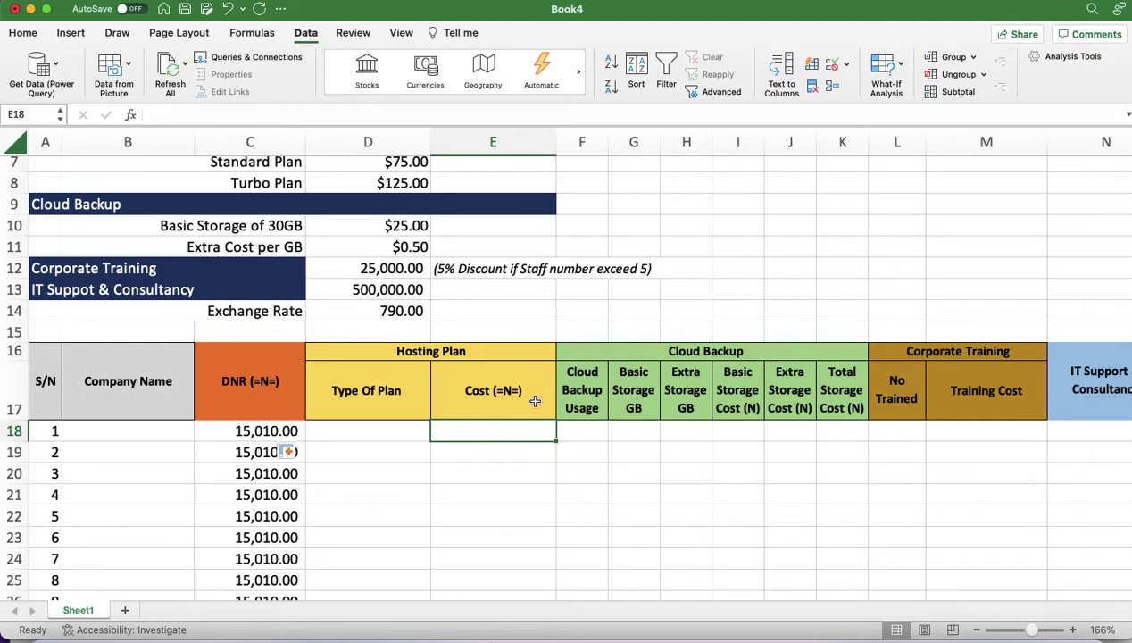
left_click_drag(587, 311, 1022, 305)
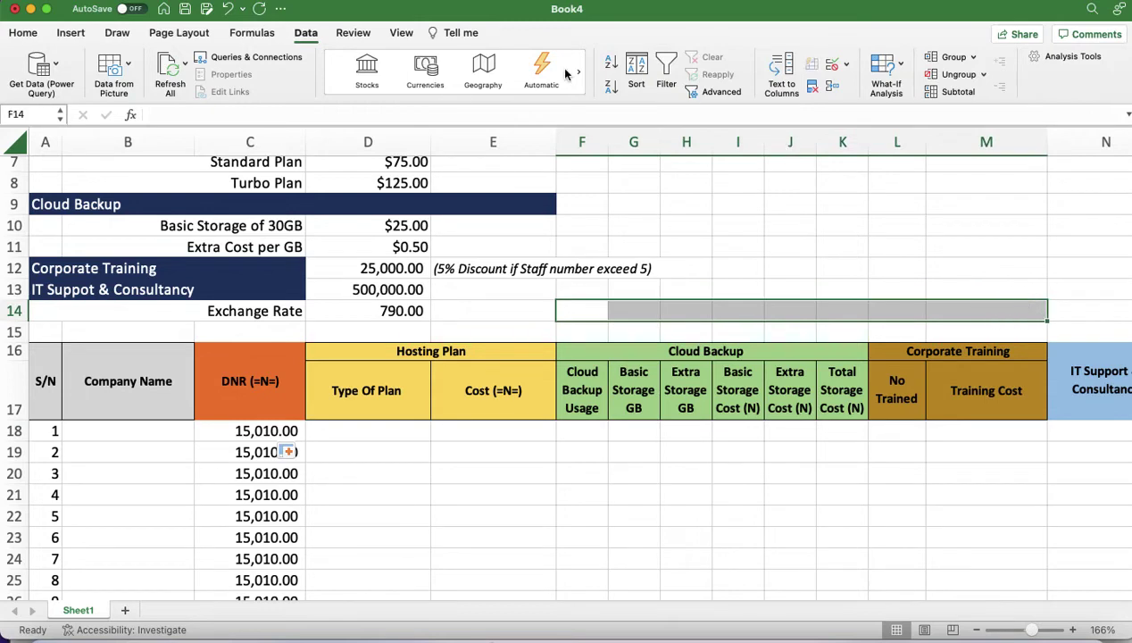
left_click(22, 33)
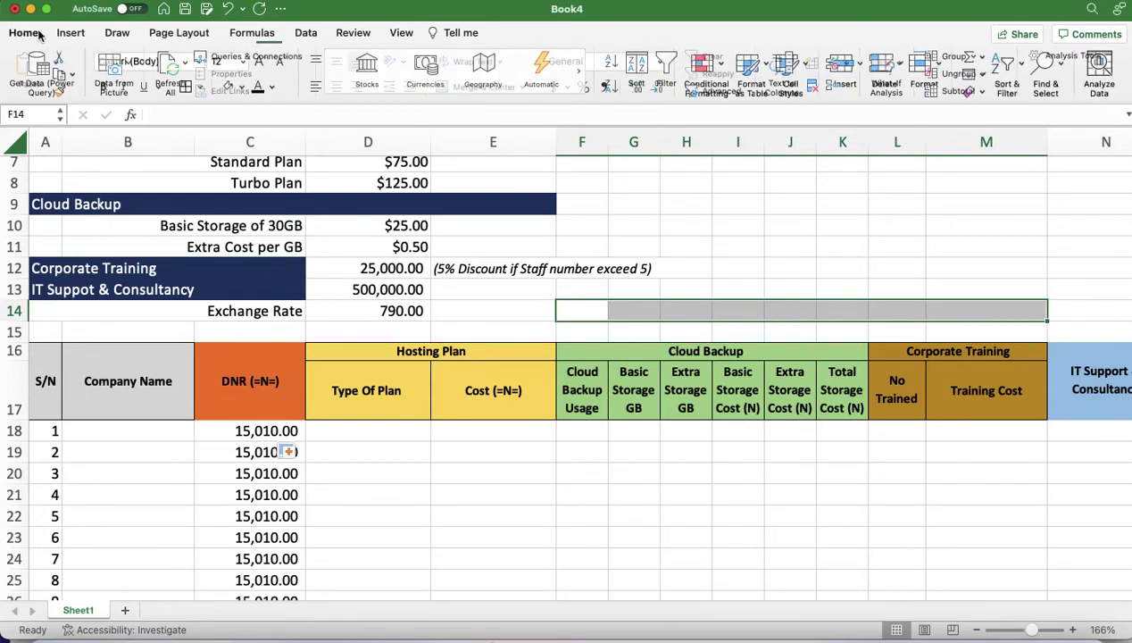
left_click(479, 86)
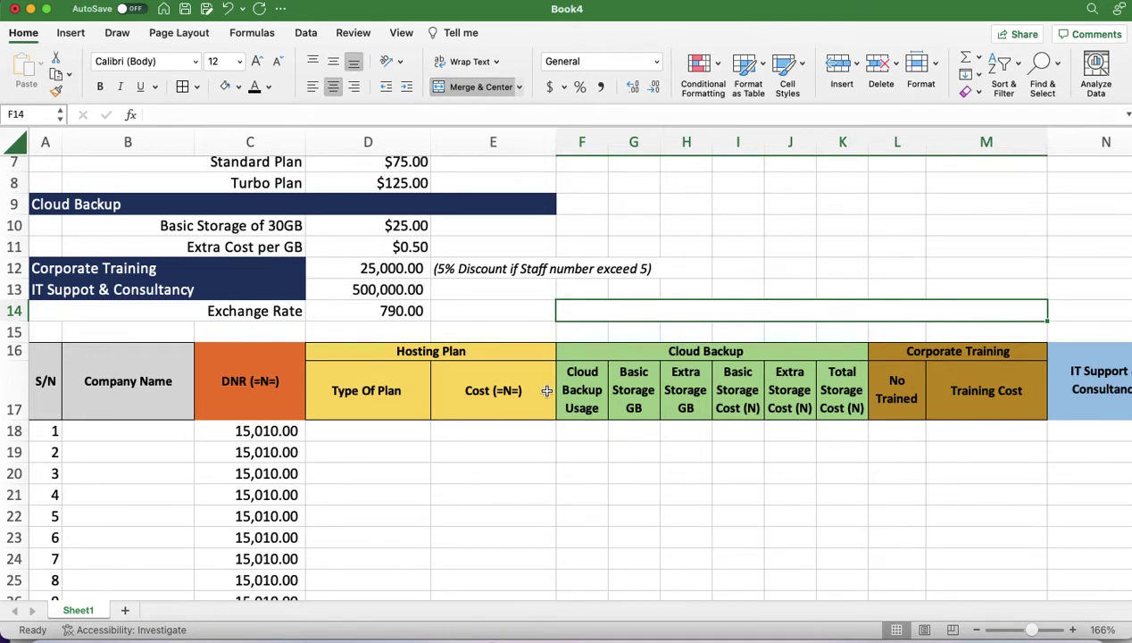
Write the IF syntax note "If (Condition is True, do this, if not, do this)" in the merged cell F14
left_click(510, 424)
left_click(616, 312)
type("If")
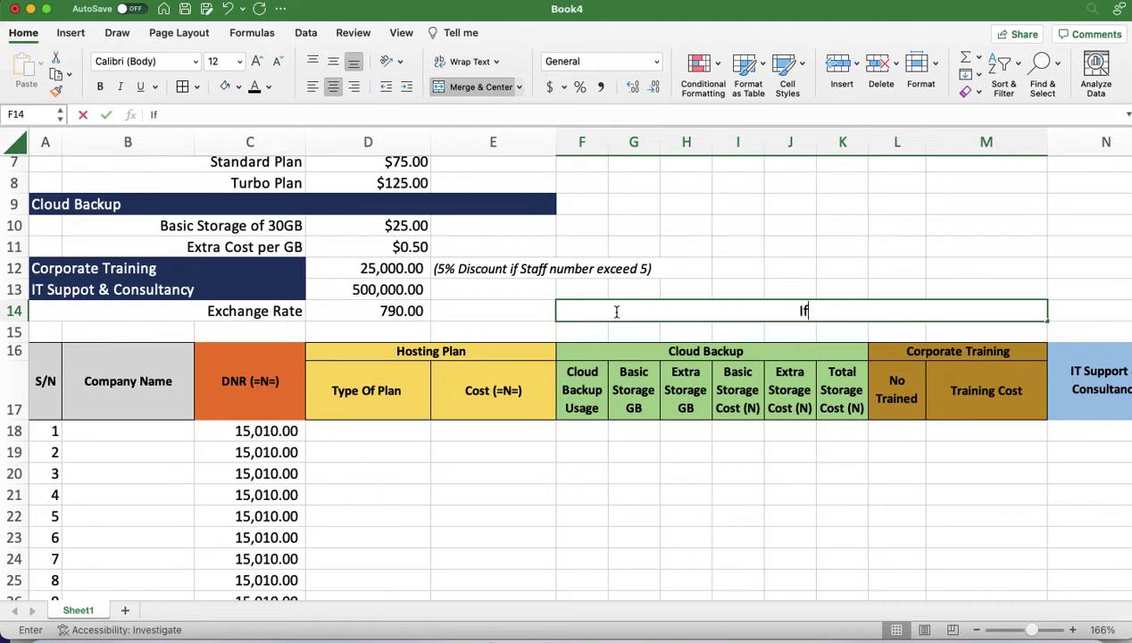
type(" (")
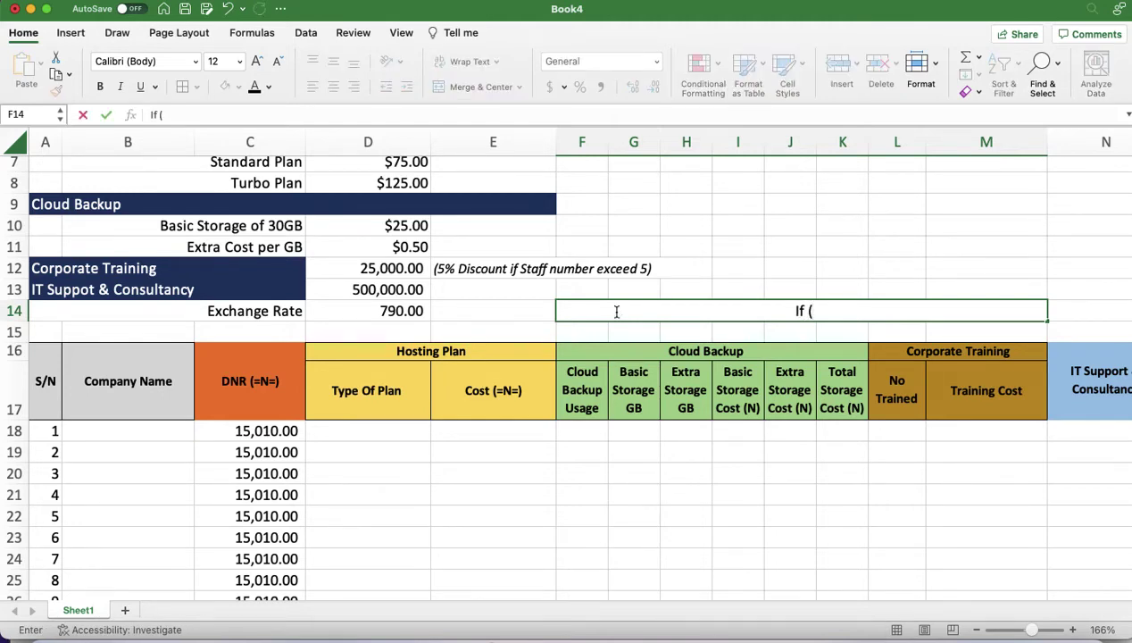
type("Conditui")
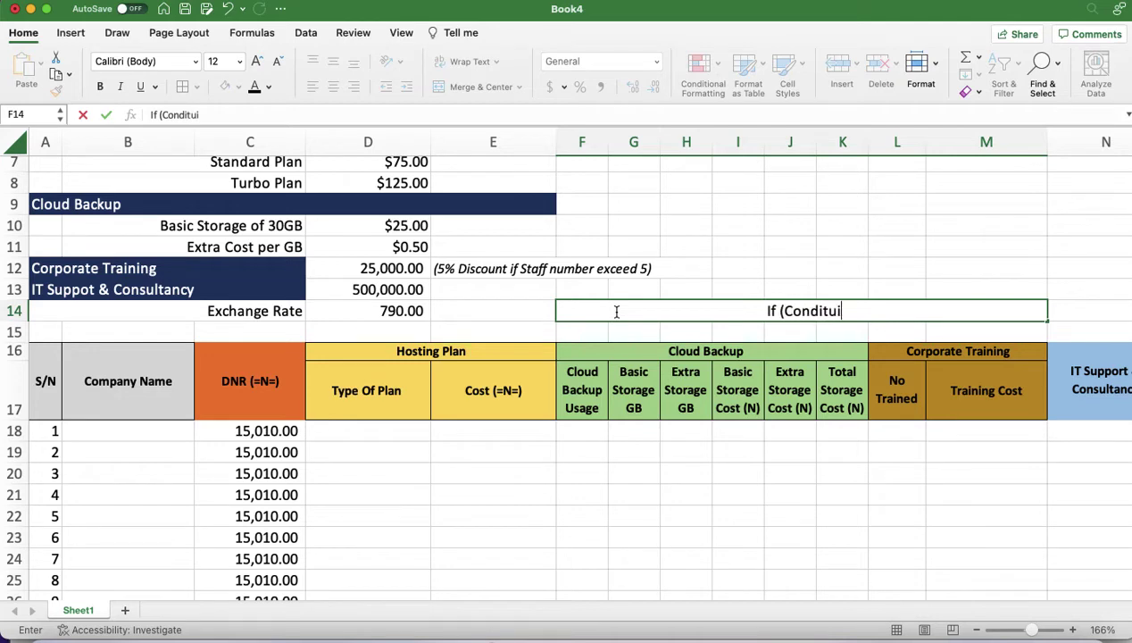
key("BackSpace")
key("BackSpace")
type("ion")
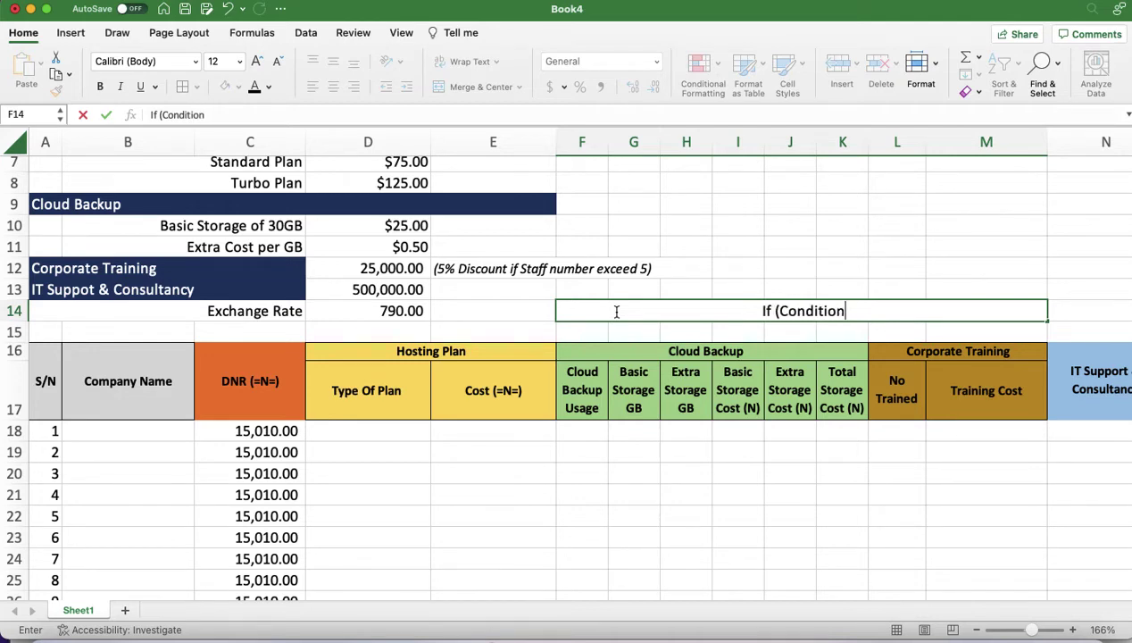
type(" is ")
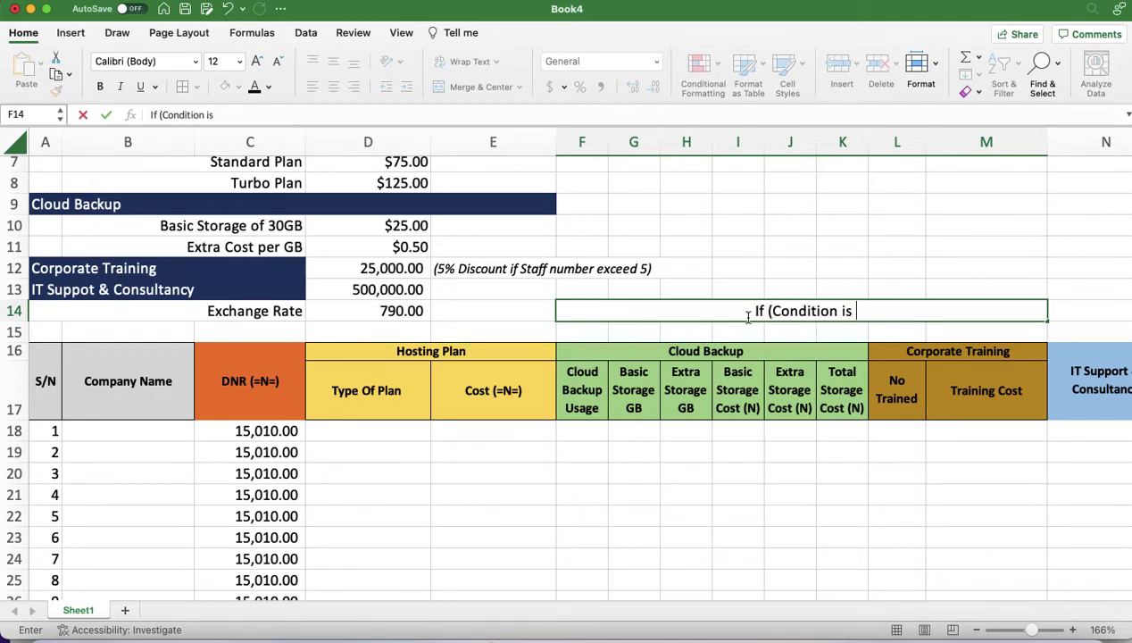
type("True, ")
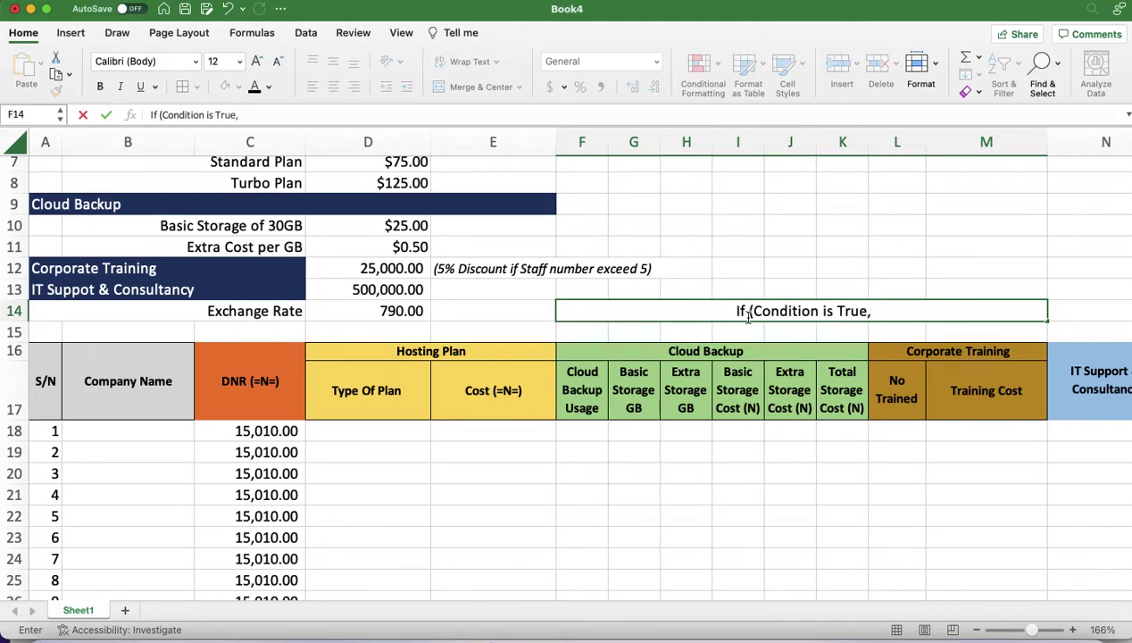
type("do this")
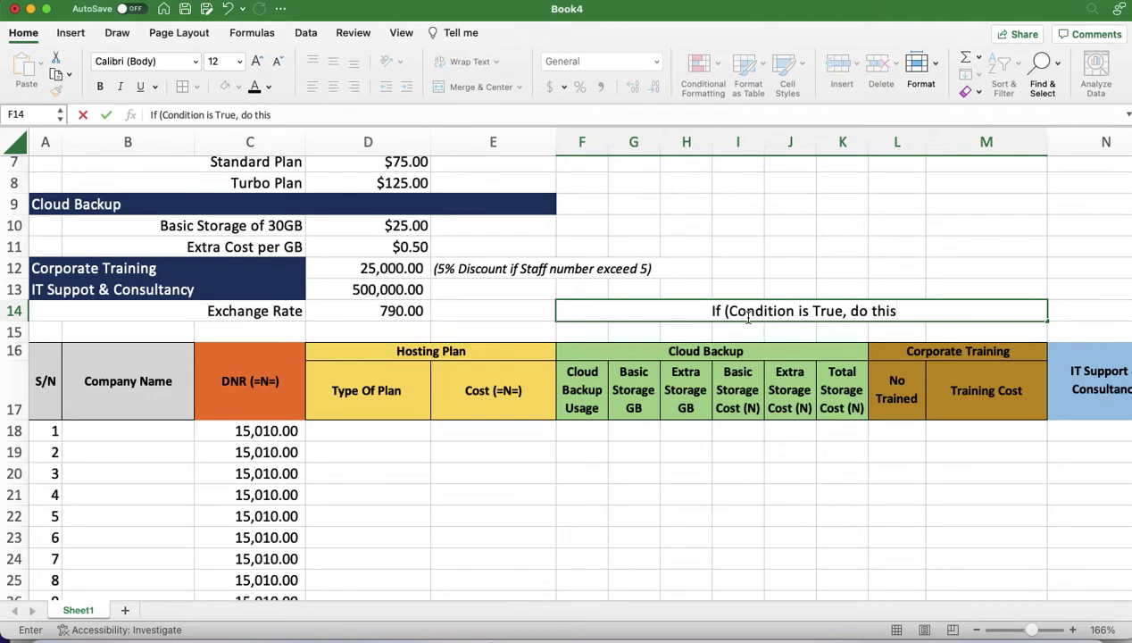
type(", ")
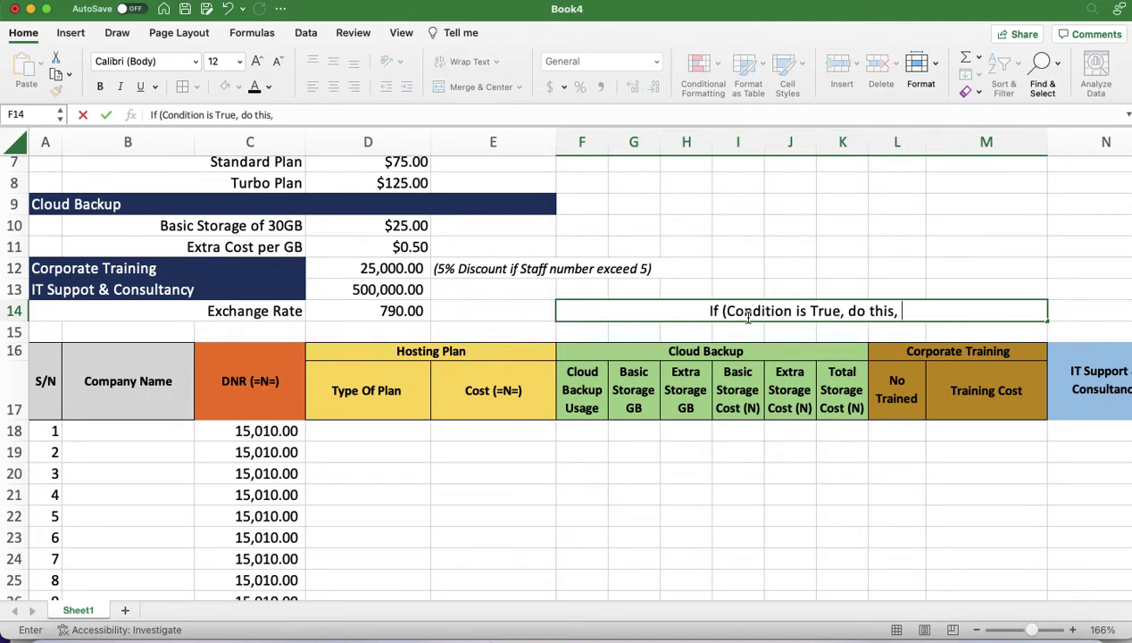
type("if not")
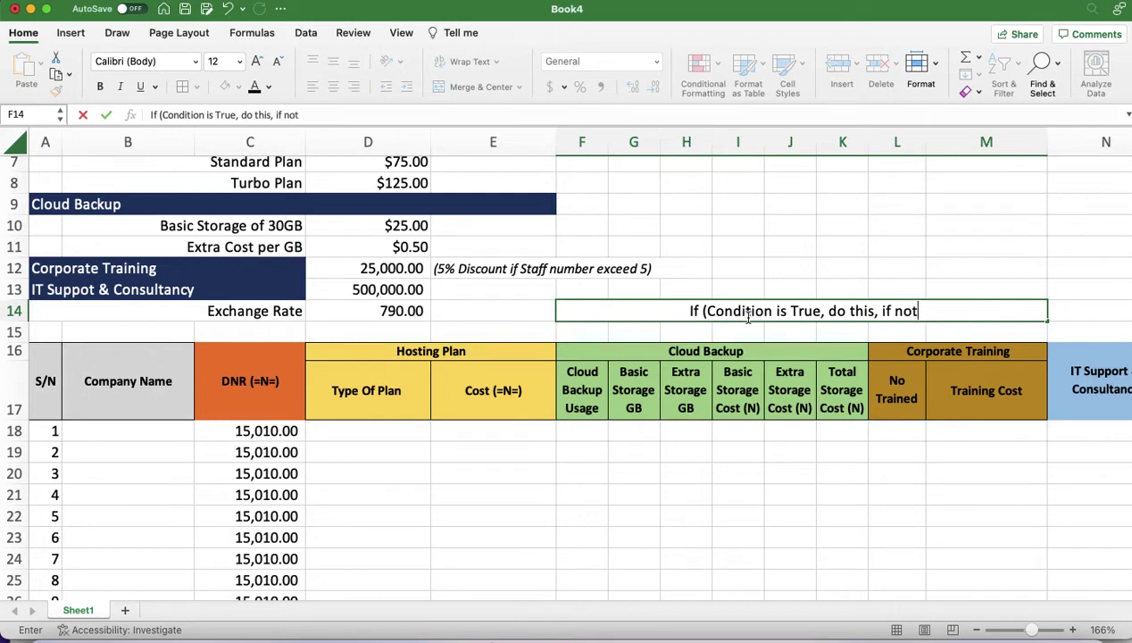
type(", do this")
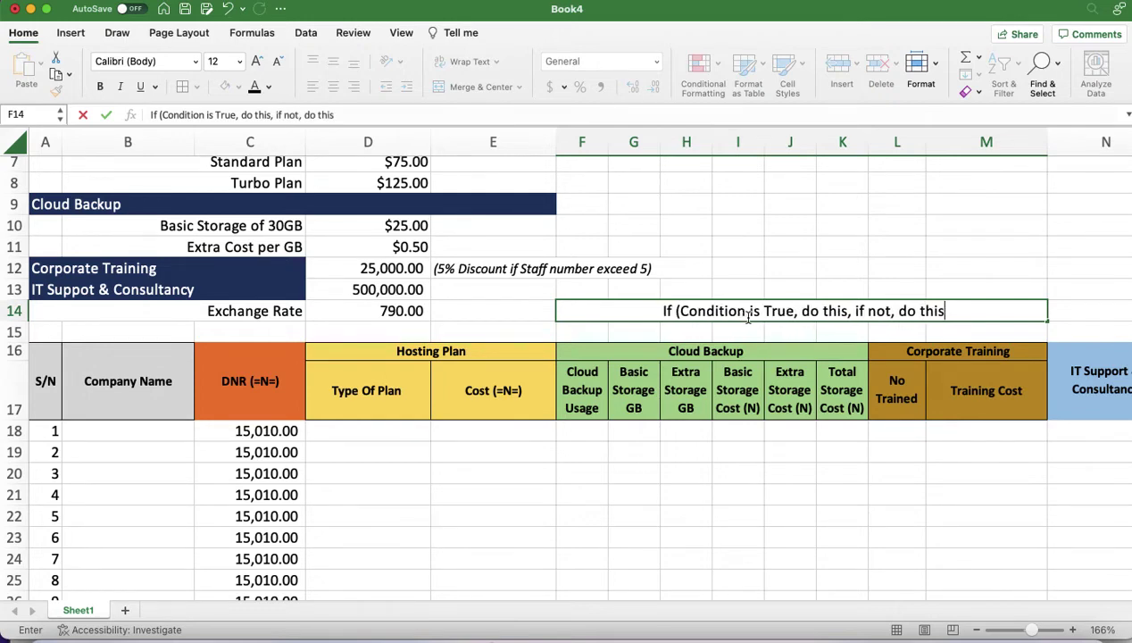
type(")")
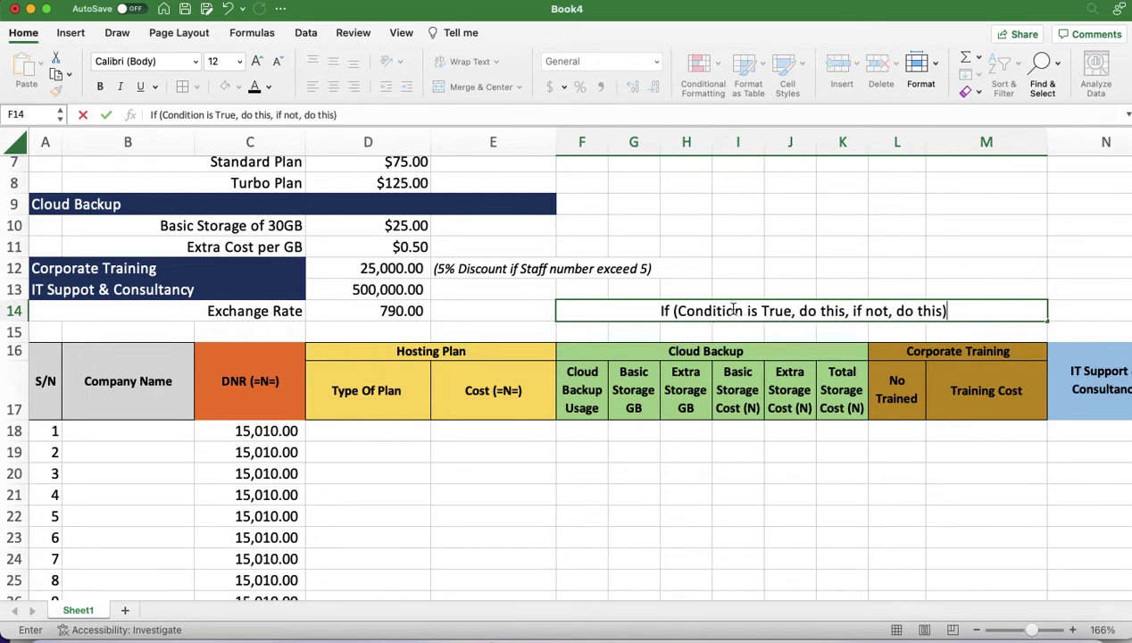
left_click_drag(791, 311, 676, 311)
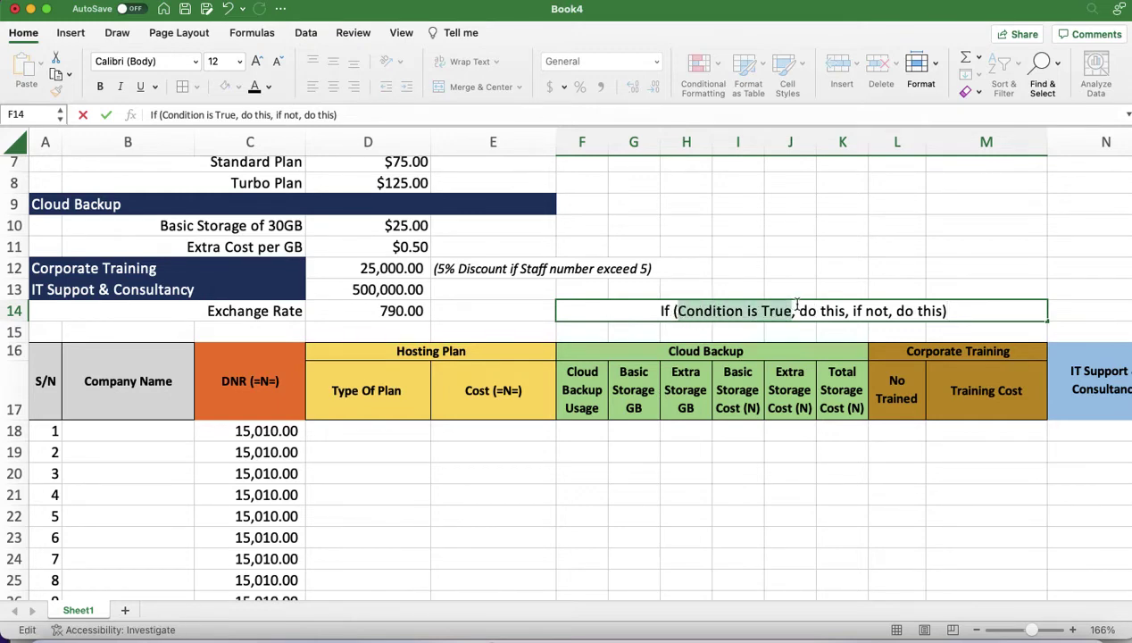
left_click_drag(799, 311, 845, 311)
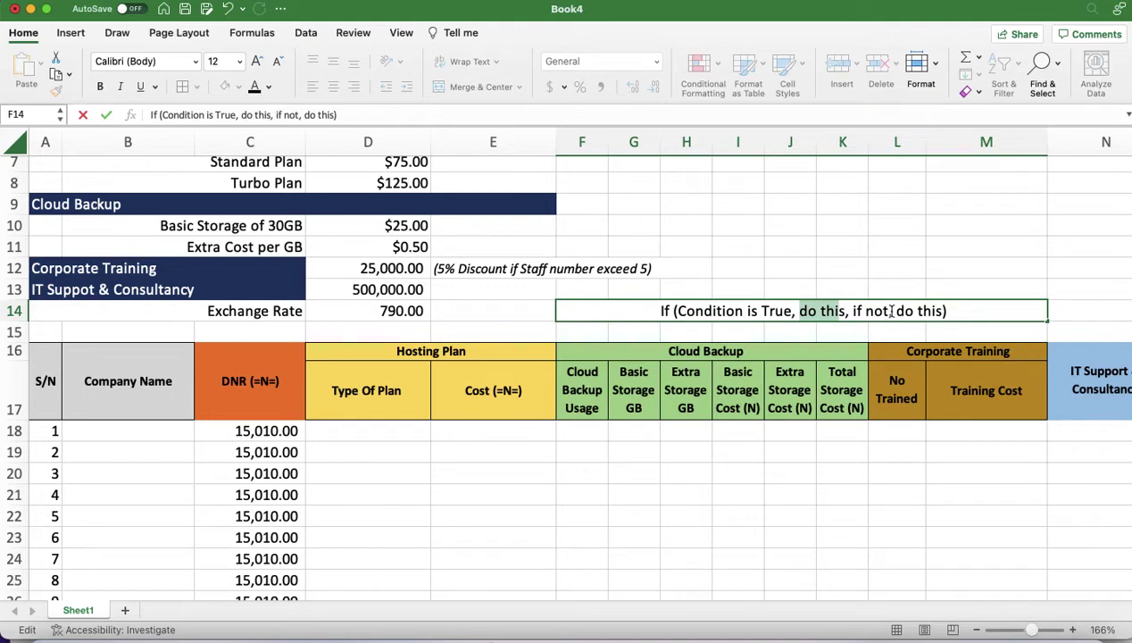
left_click(891, 311)
type(",")
Append the example If (A =2, "Correct", "Wrong") to the end of the IF syntax note in F14
left_click(971, 308)
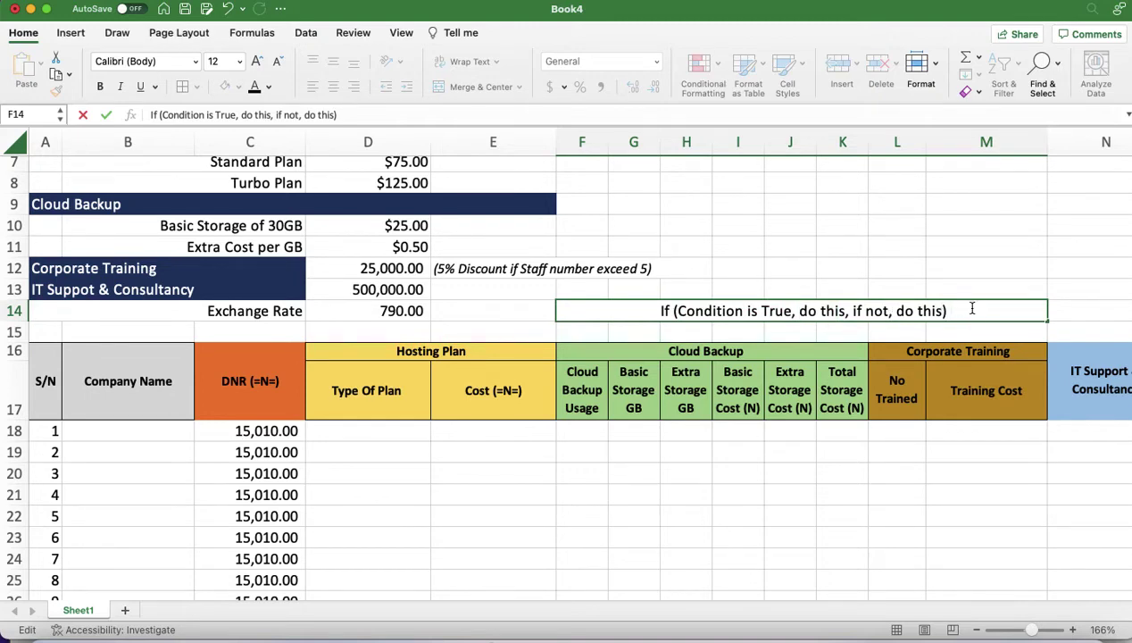
type("If (A =")
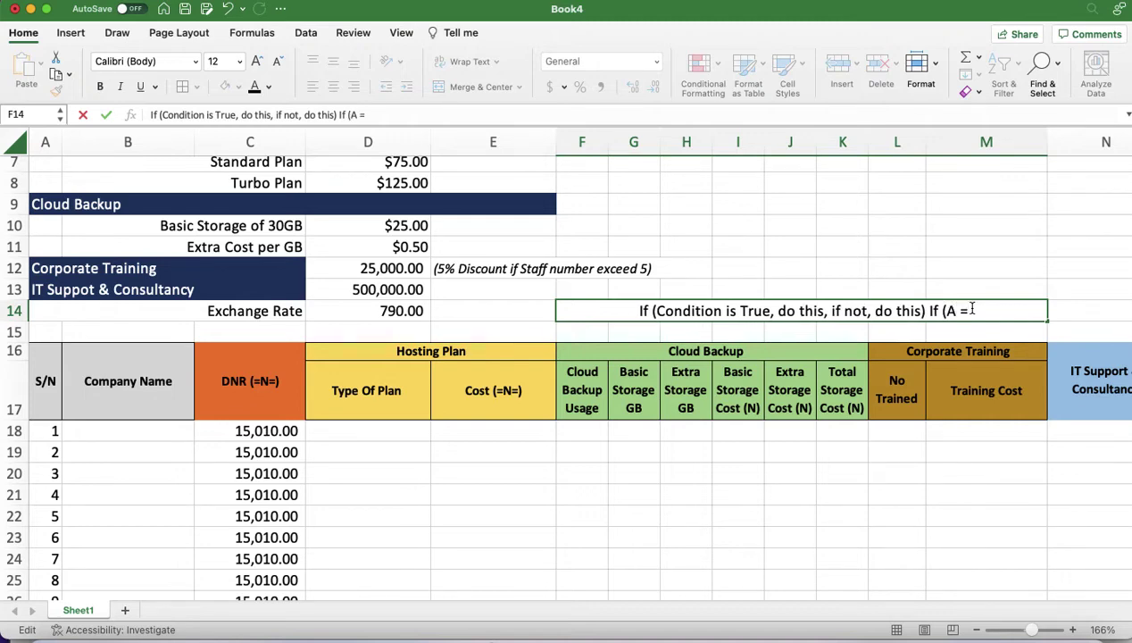
type("2,")
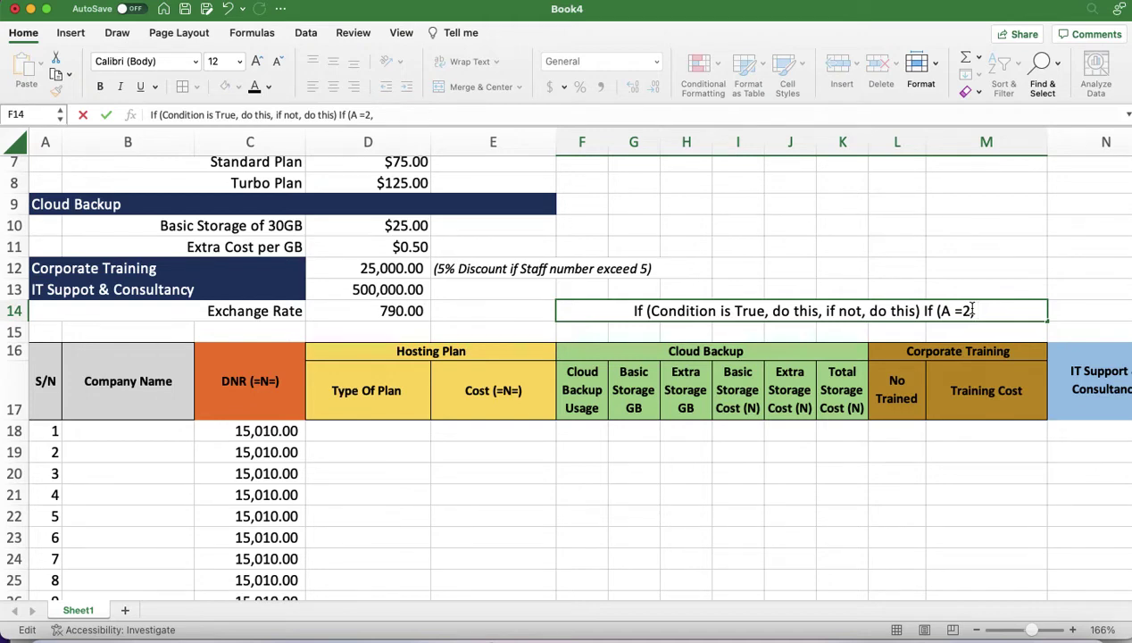
type(" \"")
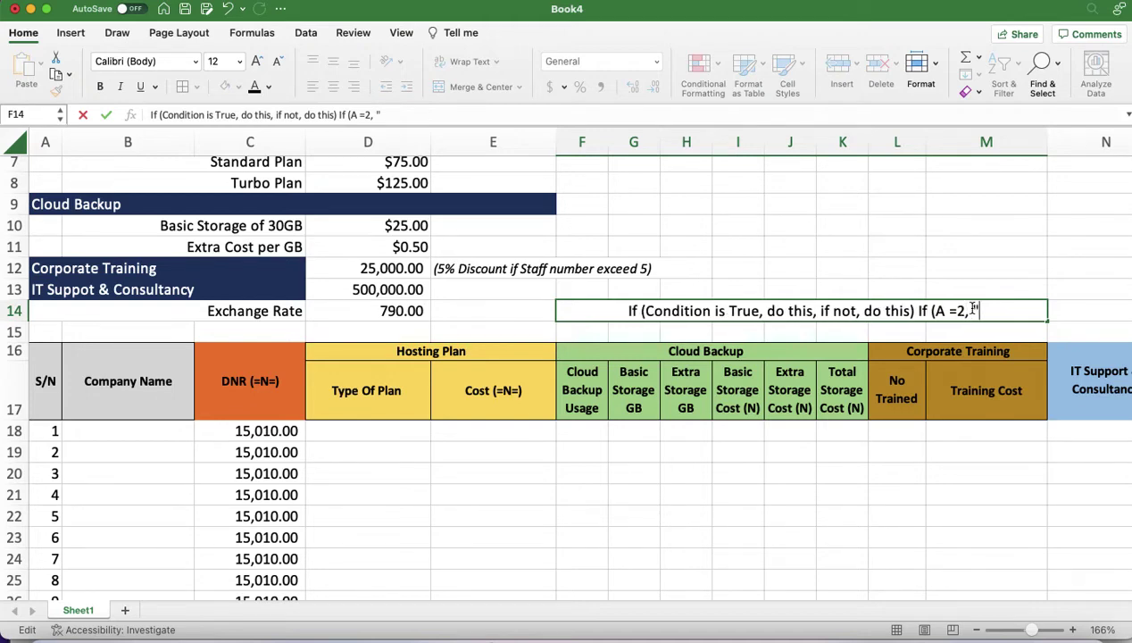
type("Corre")
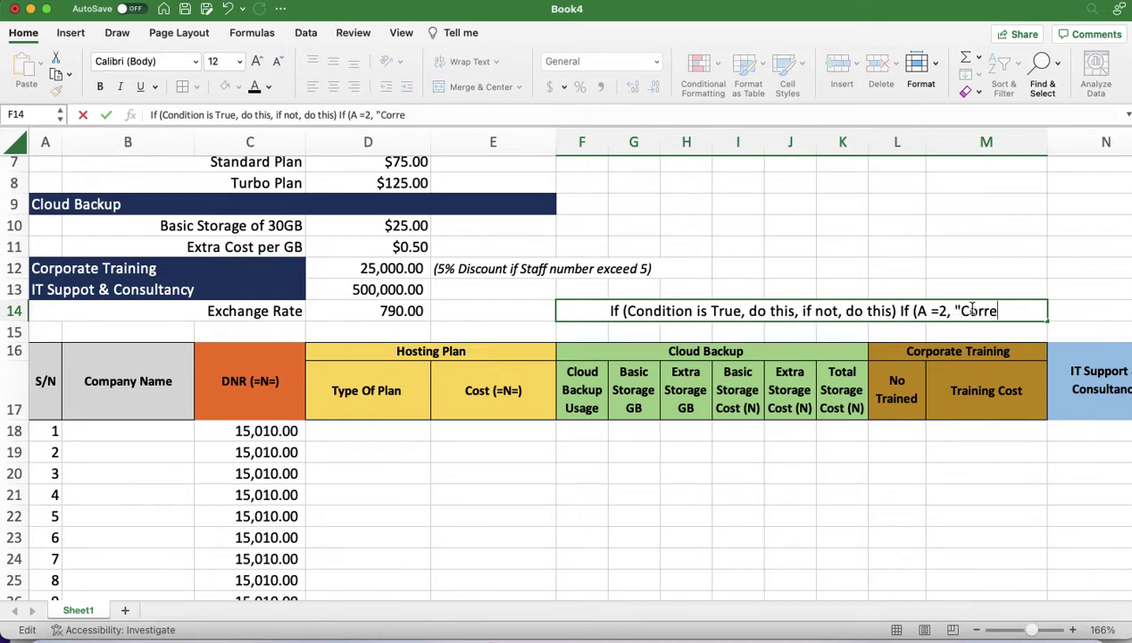
type("ct")
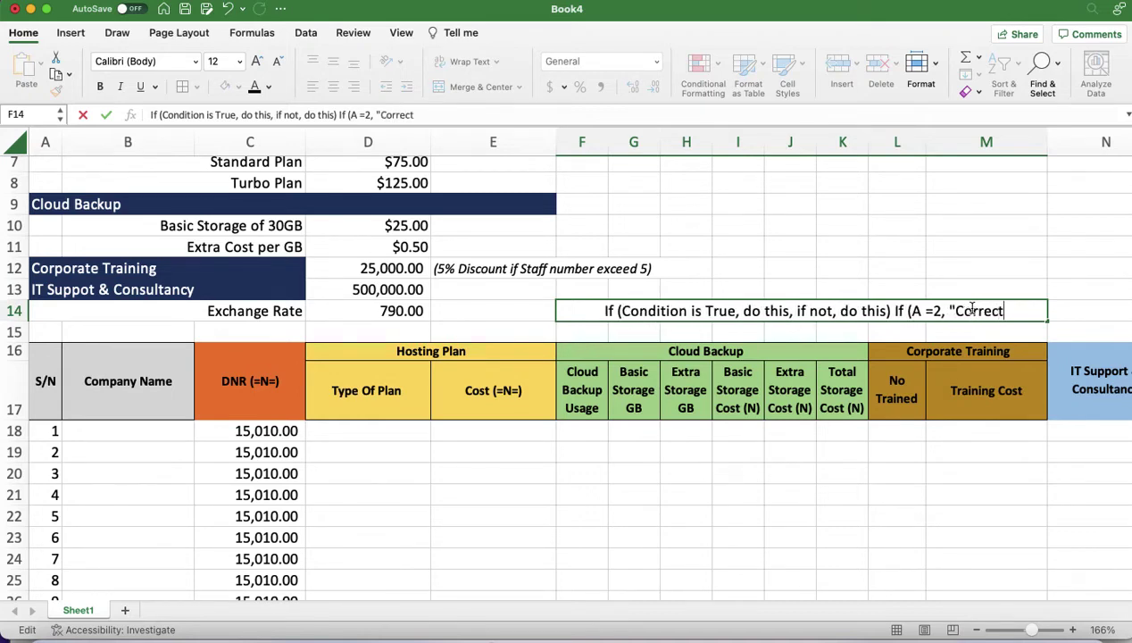
type("\")")
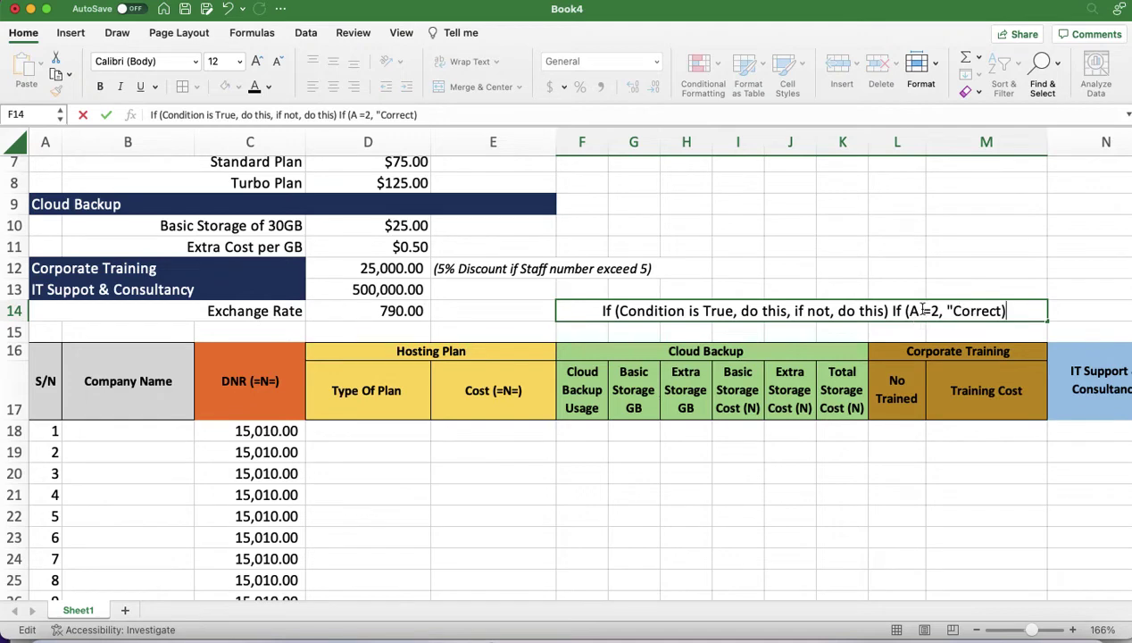
key("BackSpace")
type("\"")
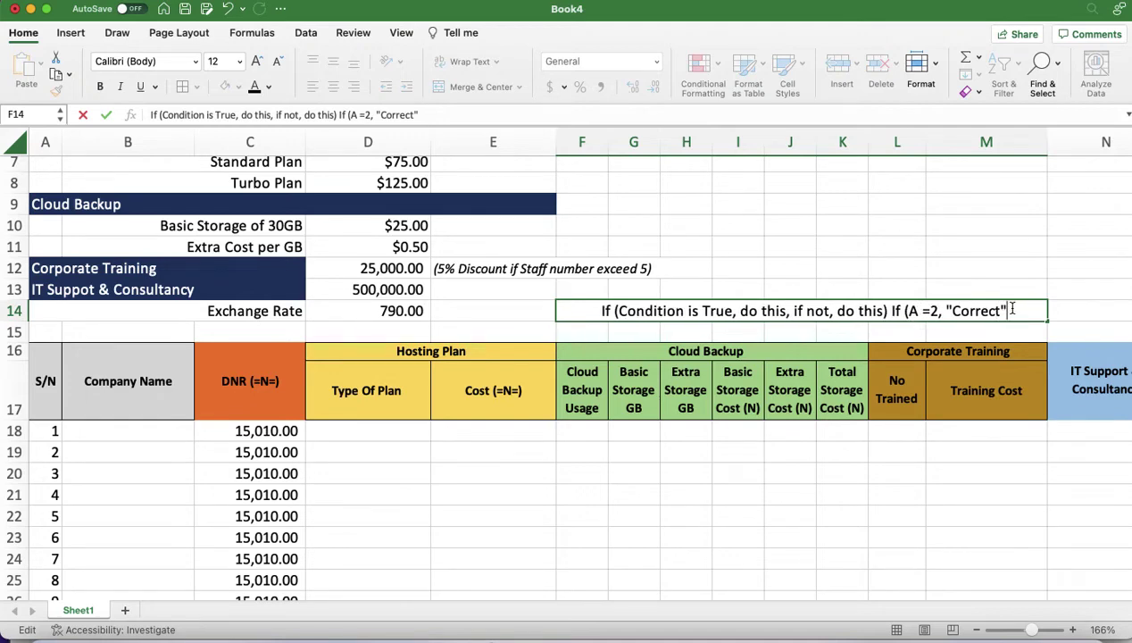
type(",")
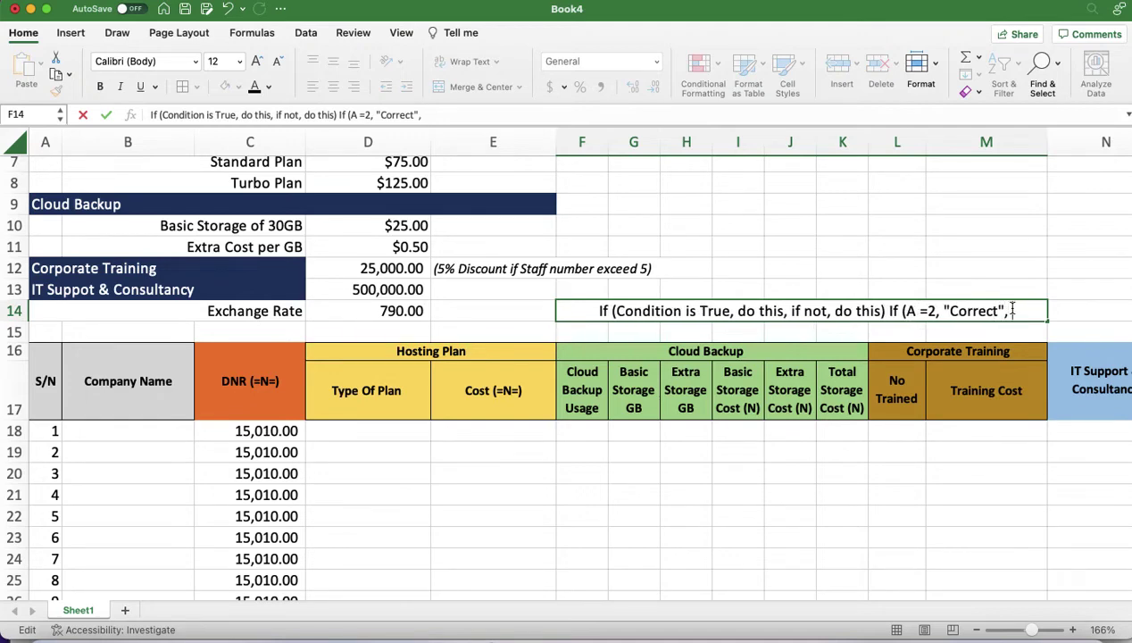
type(" \"")
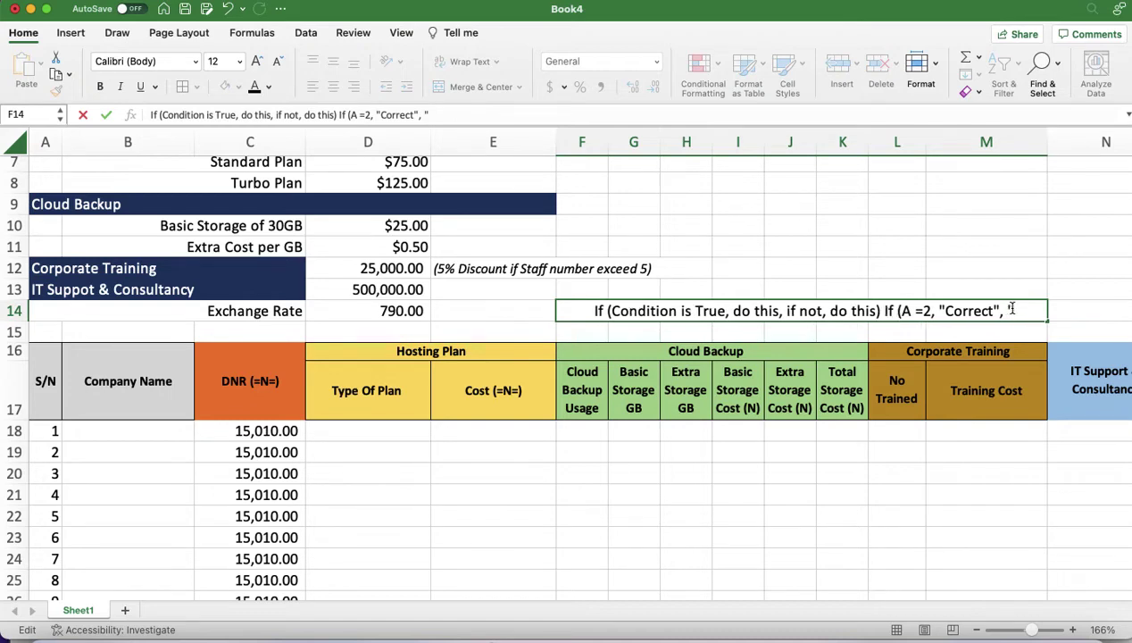
type("Wrong")
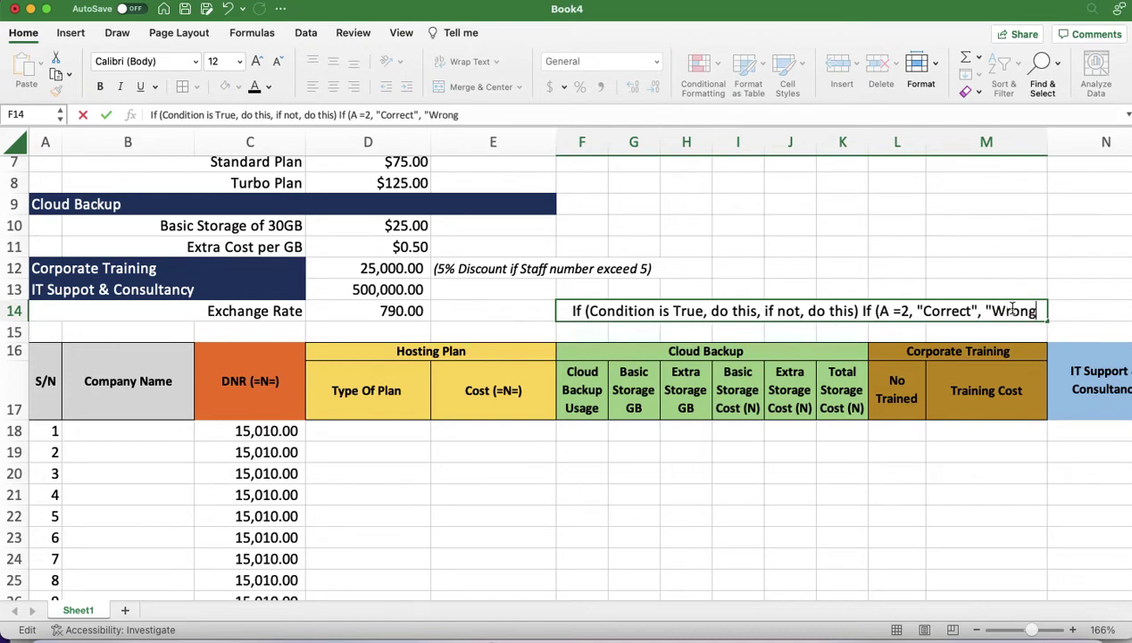
type(")")
key("BackSpace")
type("\"")
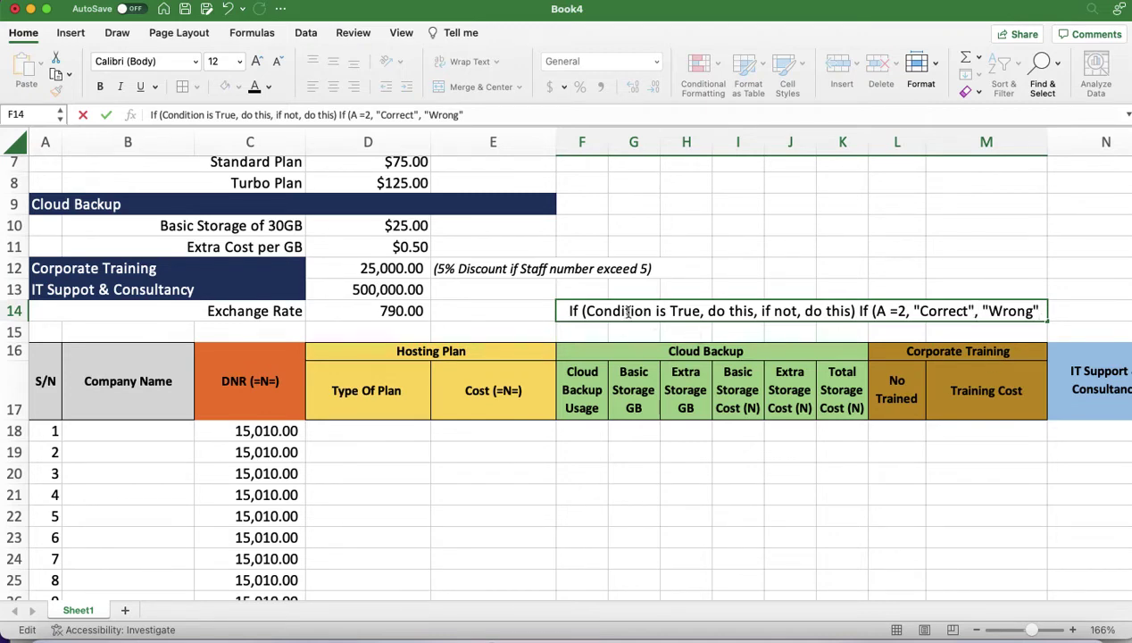
type(")")
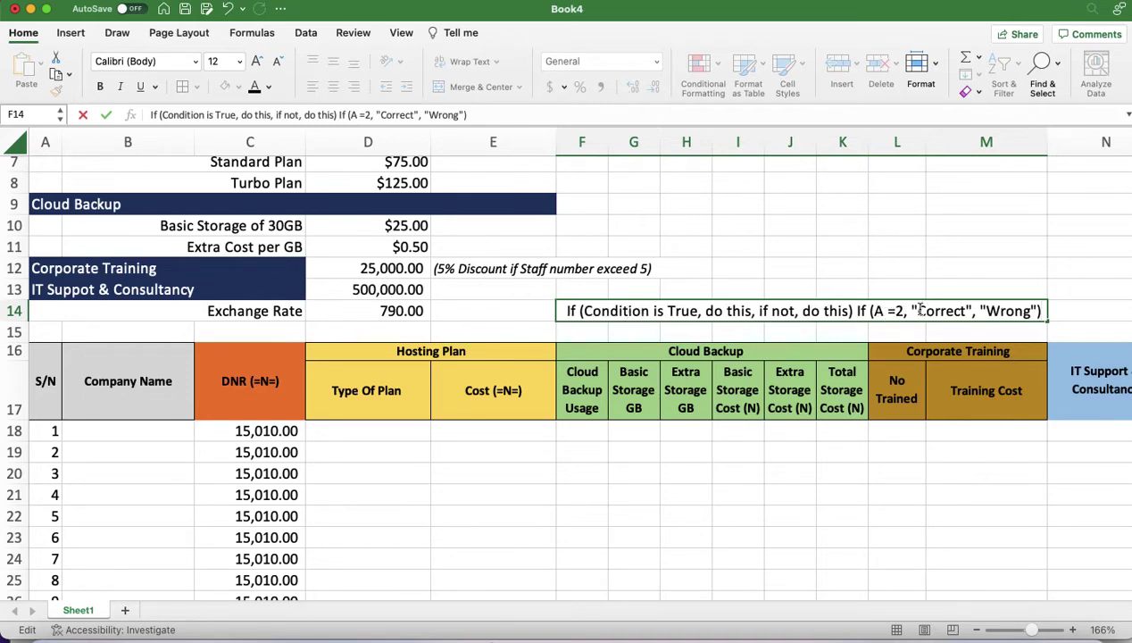
left_click(1018, 285)
left_click(733, 203)
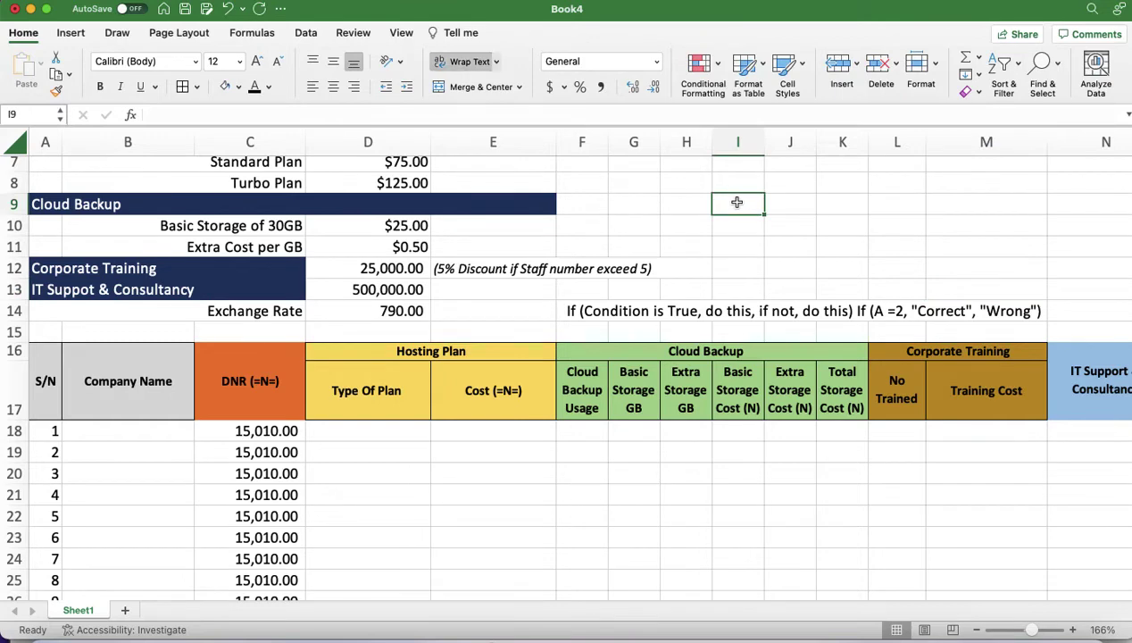
type("Corr")
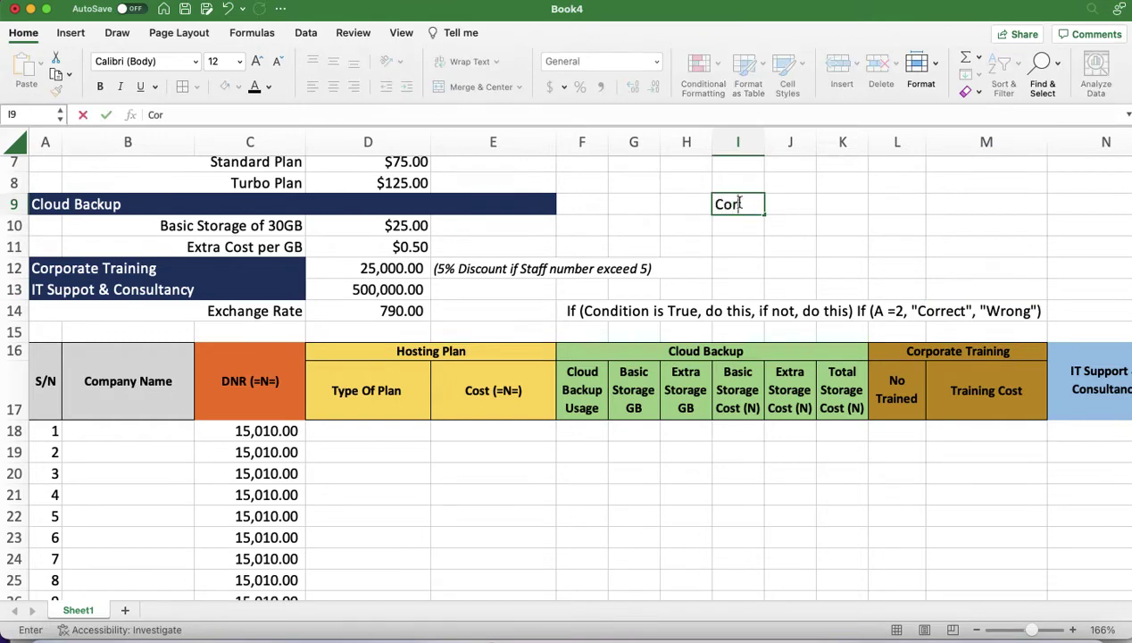
key("BackSpace")
key("BackSpace")
key("BackSpace")
key("BackSpace")
Enter the sample formula =IF(I9=2,"Correct","Wrong") in J9, accepting the suggested spacing correction
left_click(790, 204)
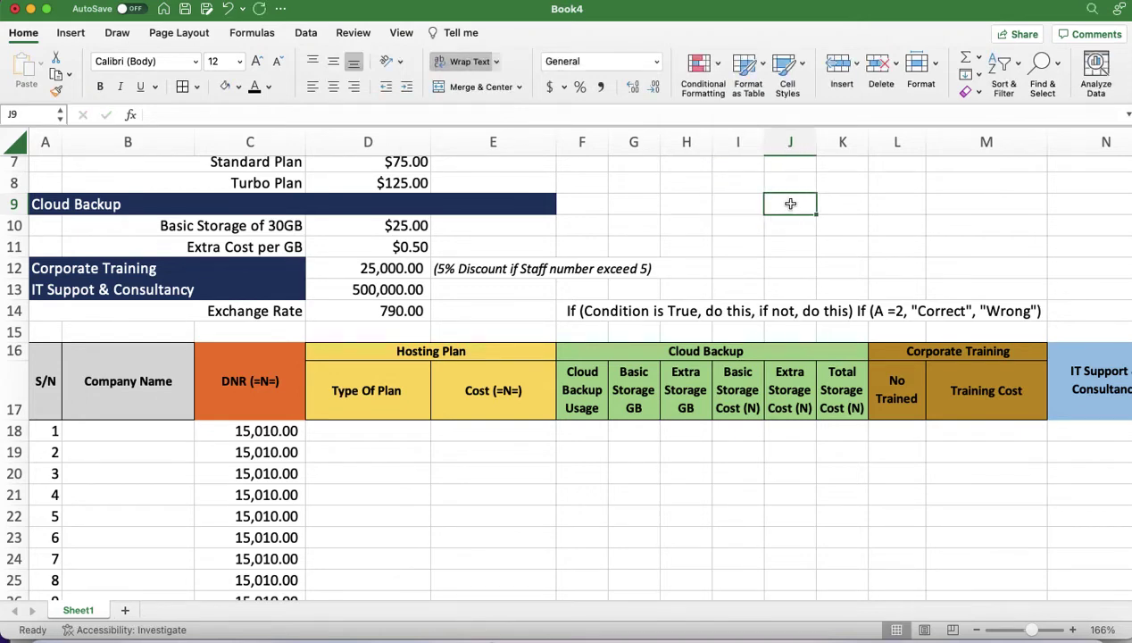
type("=If (")
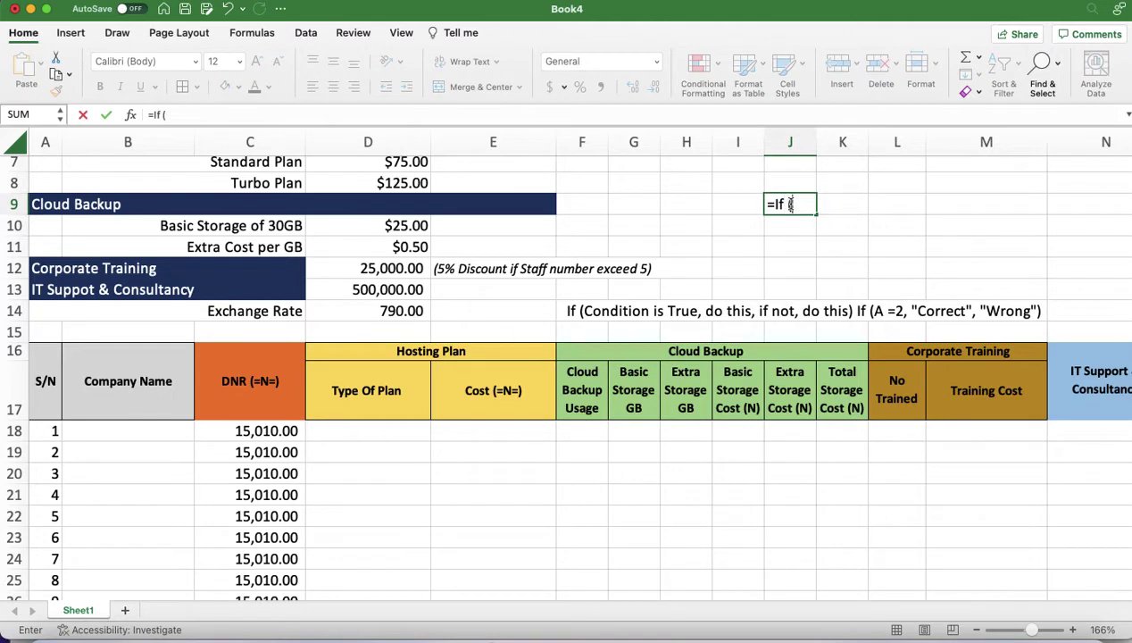
left_click(739, 203)
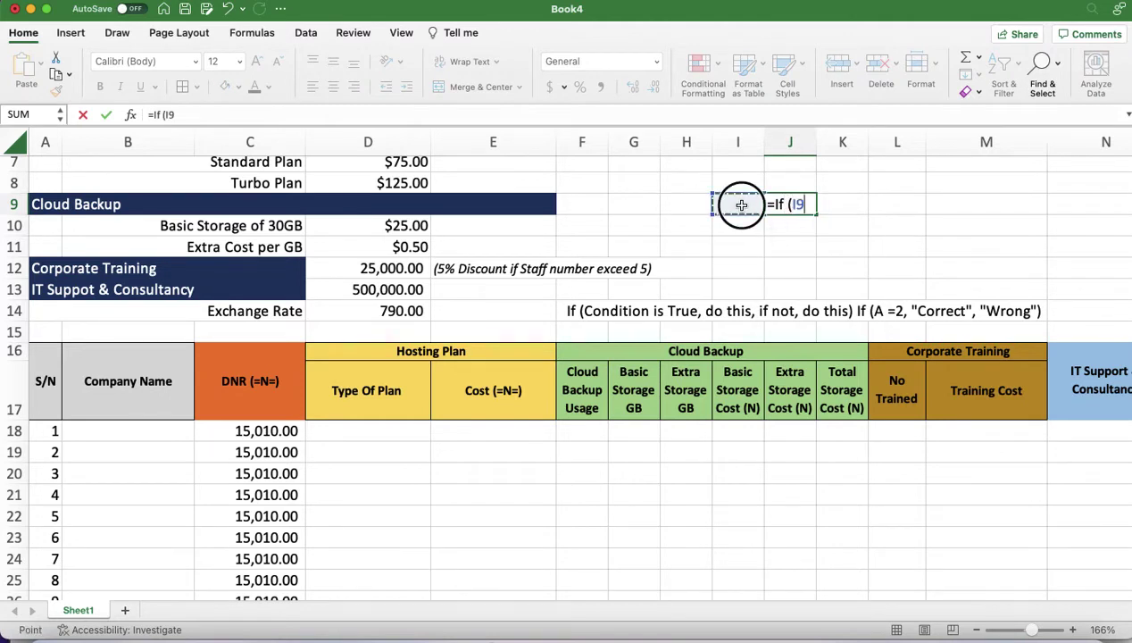
type("=")
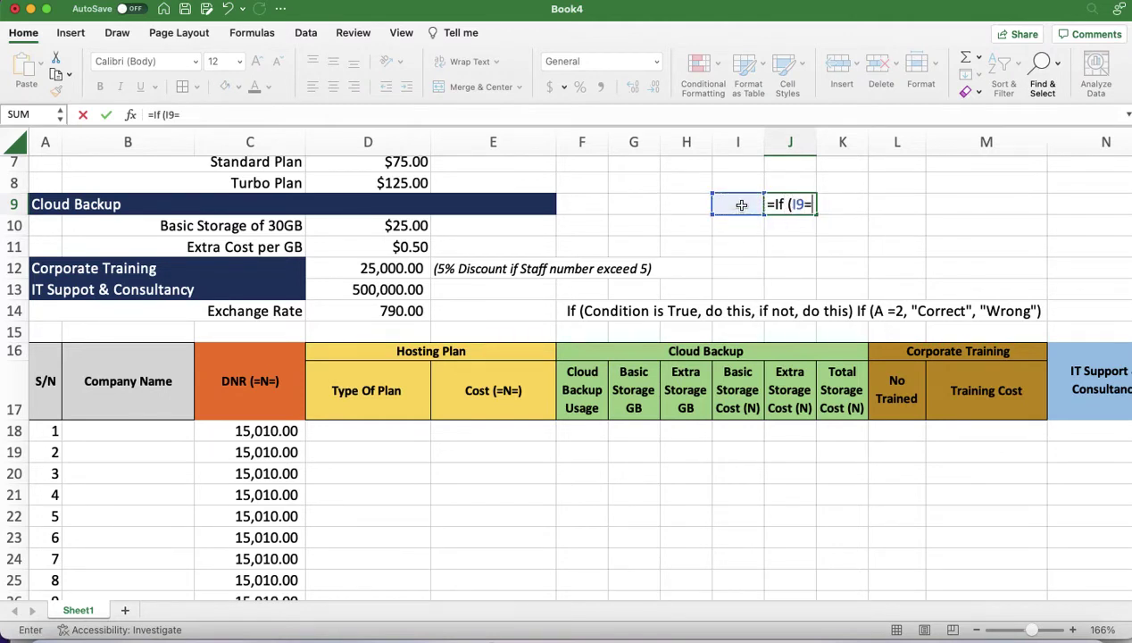
type("2")
type(".")
type(",\"")
type("Correct")
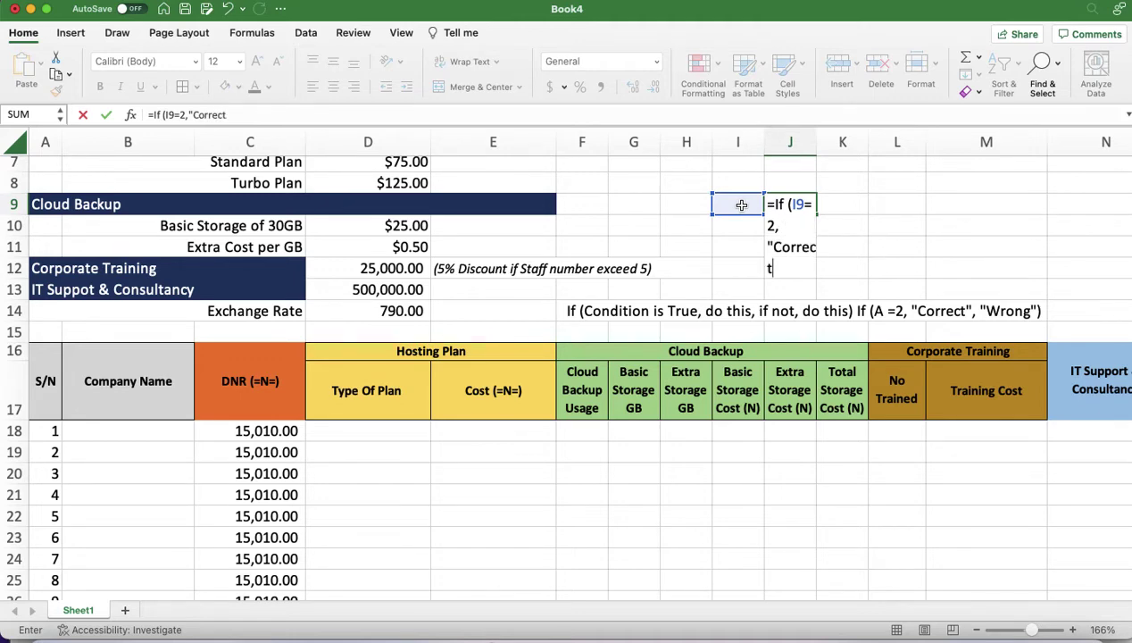
type("\",\"Wrong")
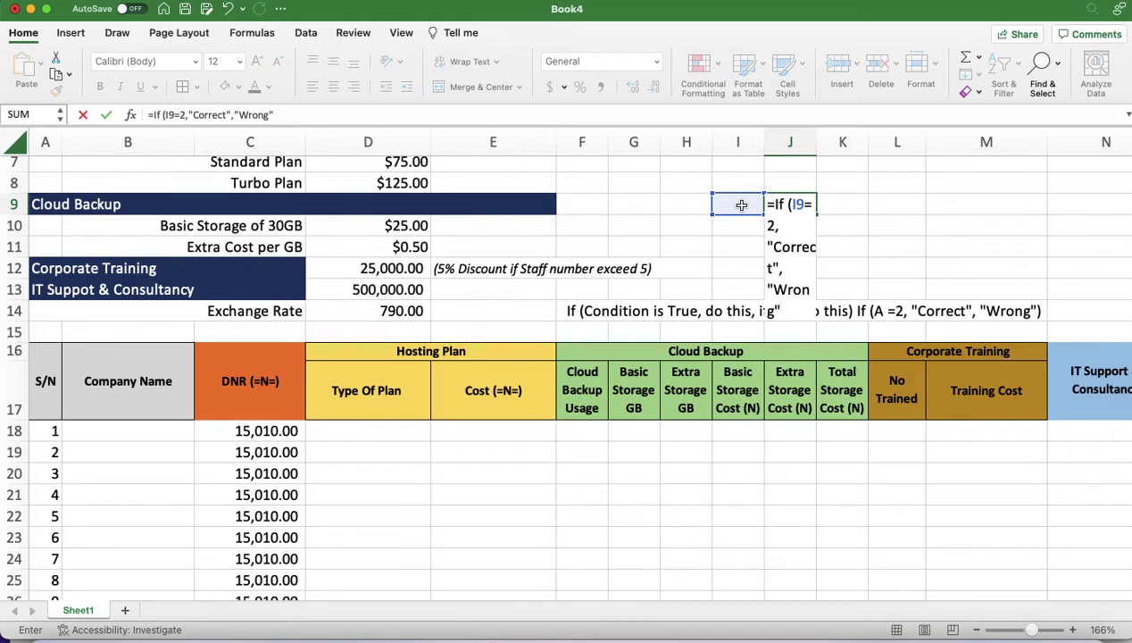
type(")")
key("Return")
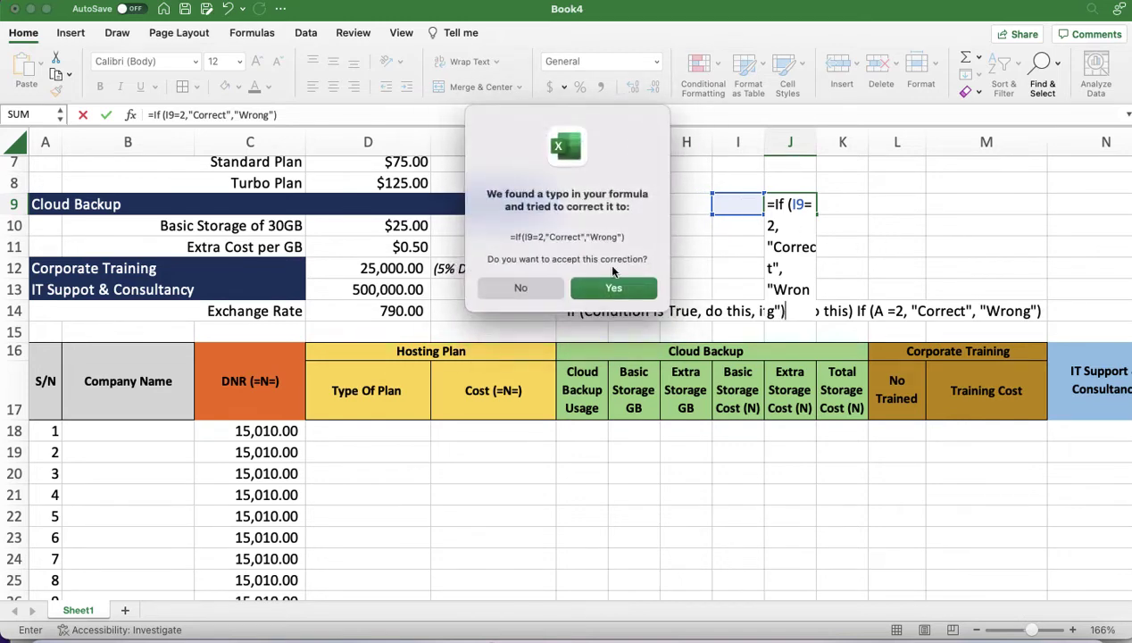
left_click(622, 286)
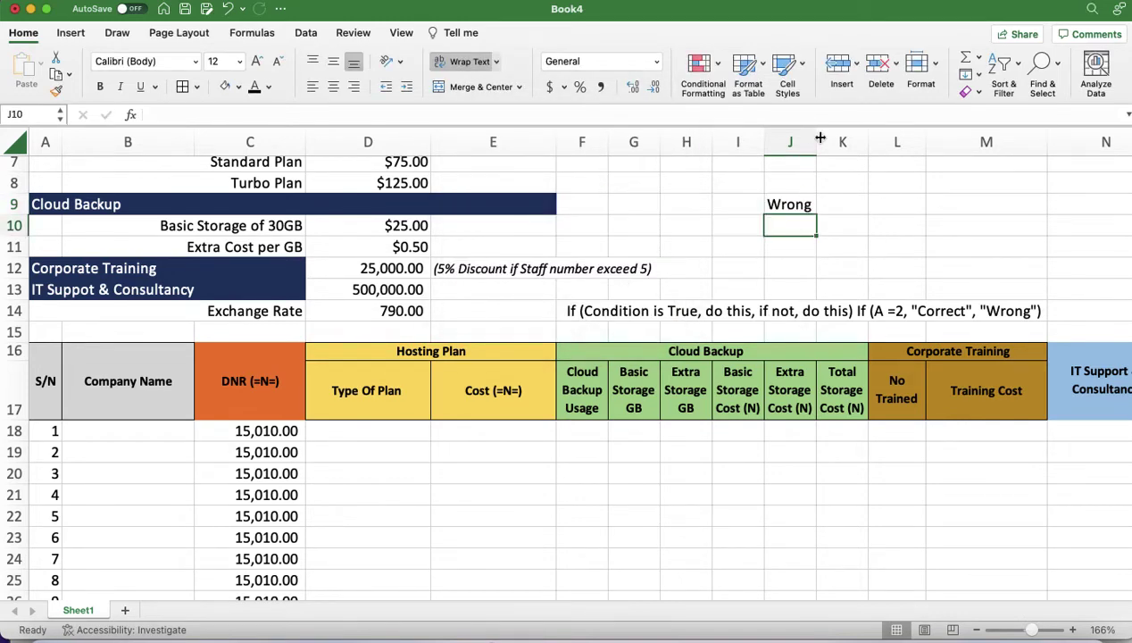
Widen column J and review the IF formula in J9 and the cell I9 that it tests
left_click_drag(815, 137, 848, 138)
left_click(798, 205)
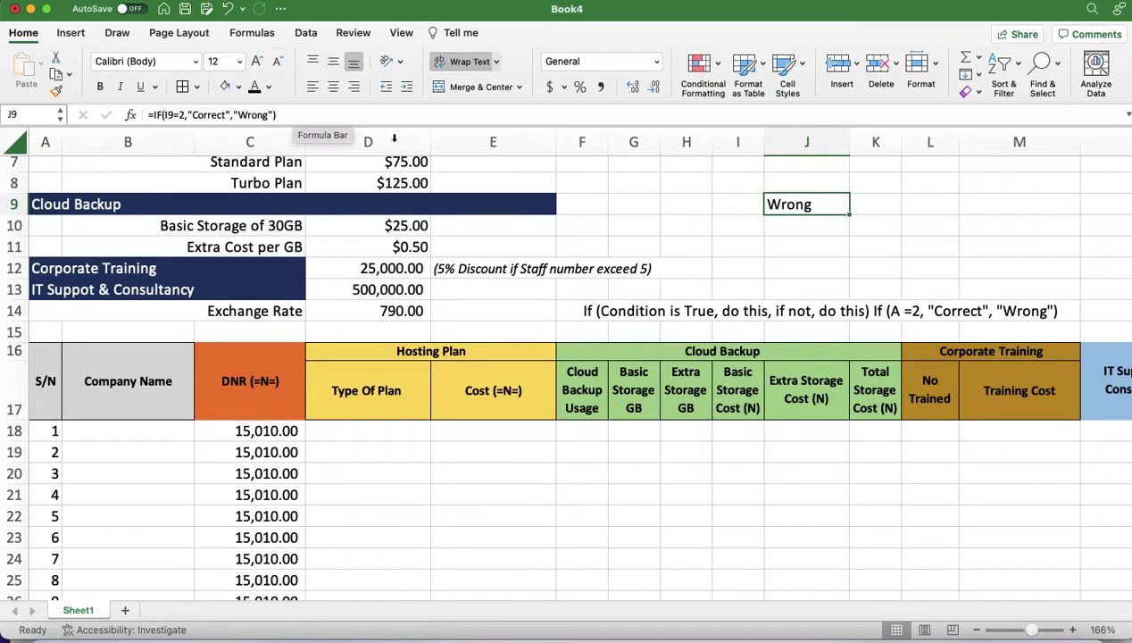
left_click(731, 204)
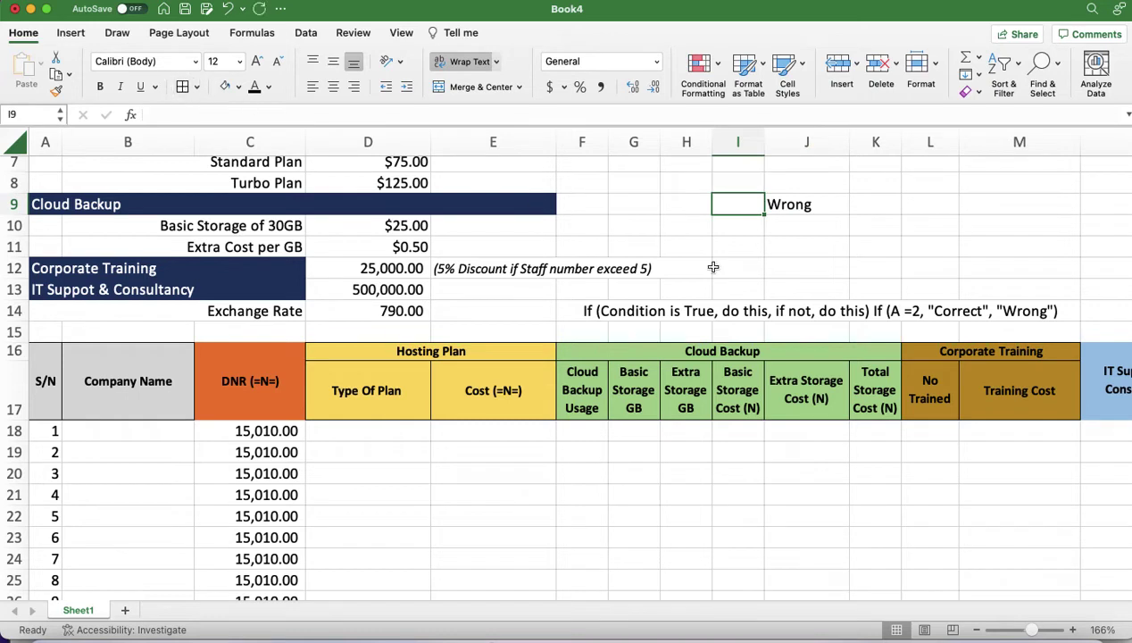
Test the sample IF formula by entering 1 and 2 in turn in I9
left_click(727, 206)
type("1")
key("Return")
left_click(731, 201)
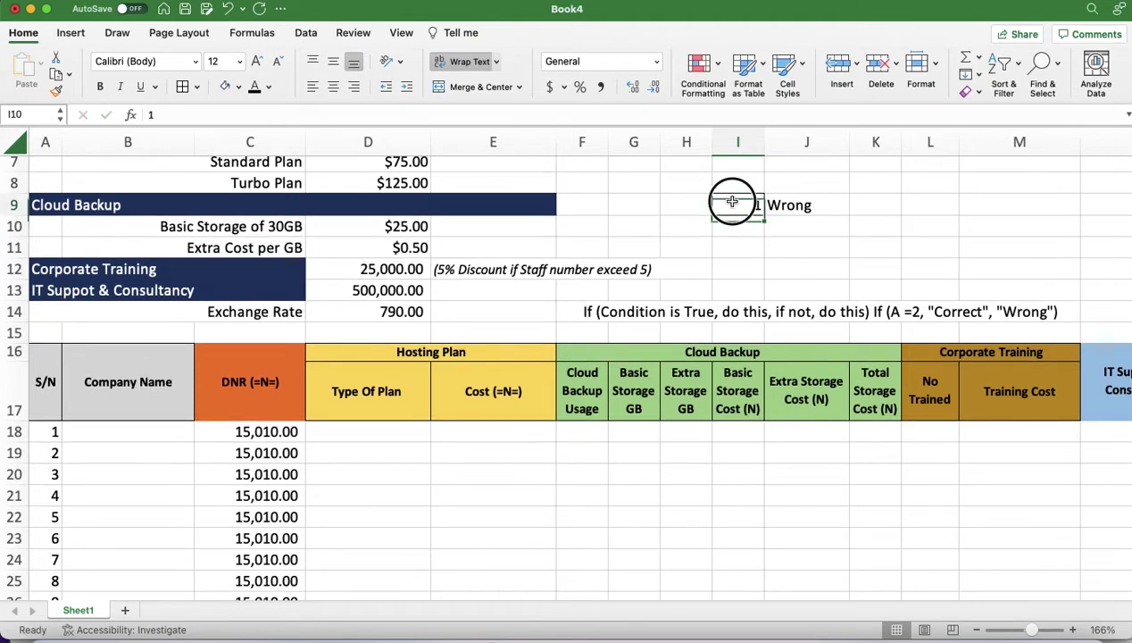
type("2")
key("Return")
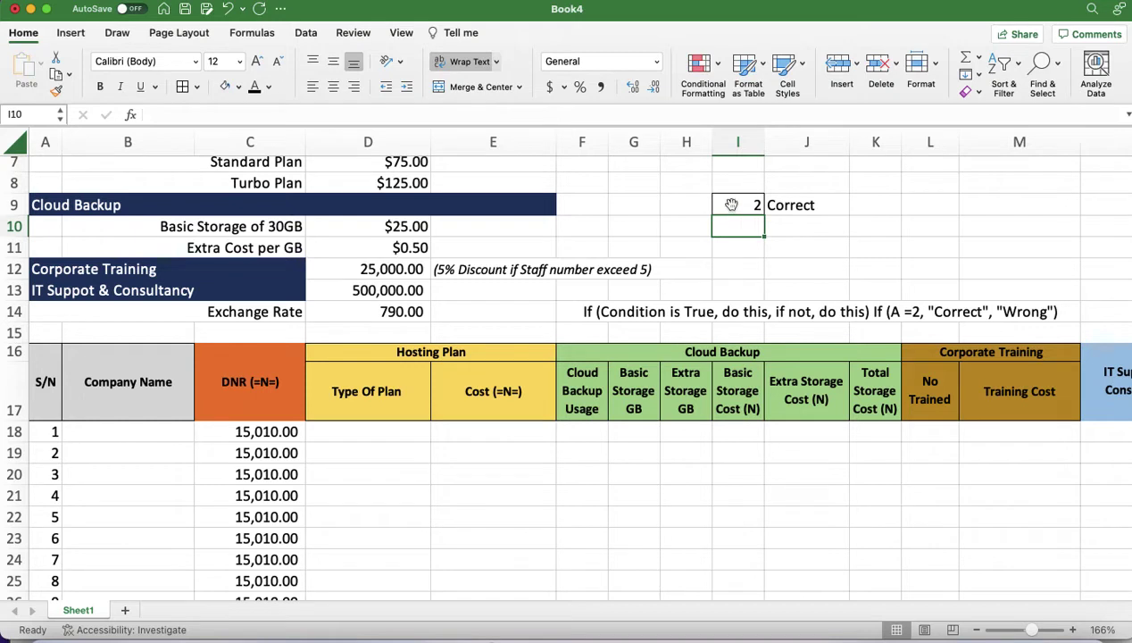
Test the equals-2 condition further by entering 4, 7 and 2 in turn in I9
left_click(732, 204)
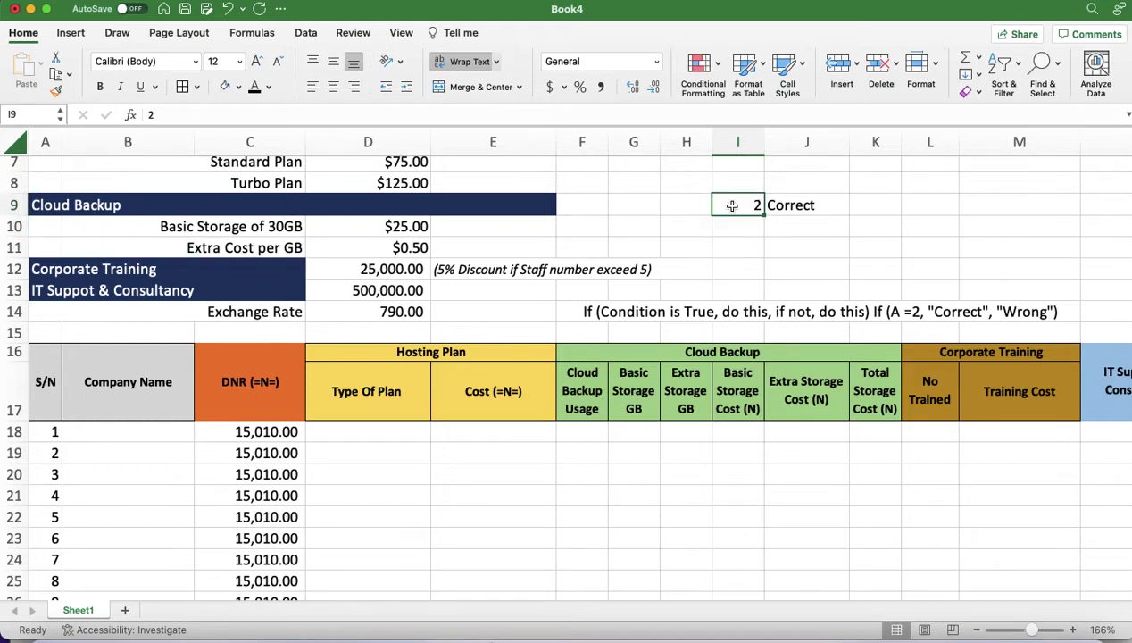
type("4")
key("Return")
left_click(732, 205)
type("7")
key("Return")
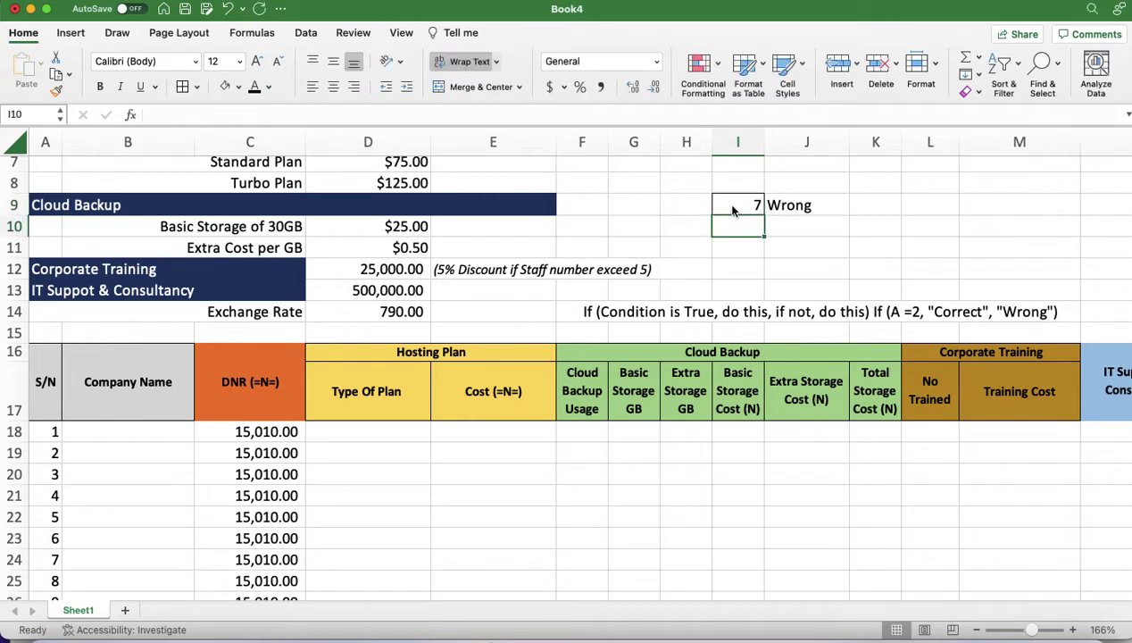
left_click(732, 206)
type("2")
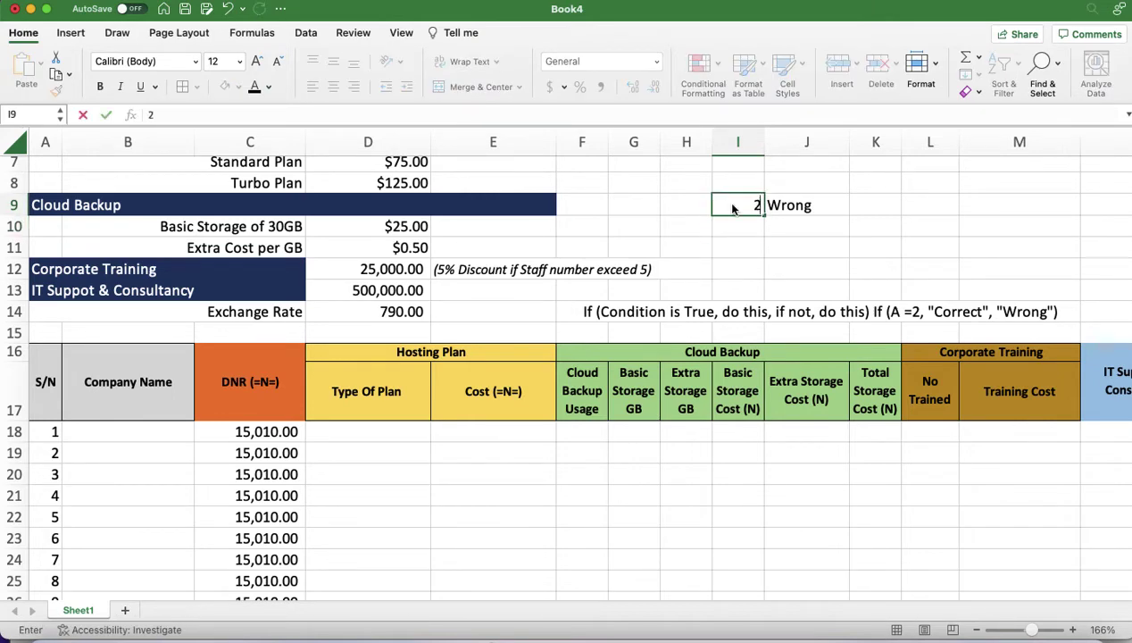
key("Return")
Change the condition of the IF formula in J9 to I9<=10, keeping the "Correct" and "Wrong" outputs
left_click(783, 203)
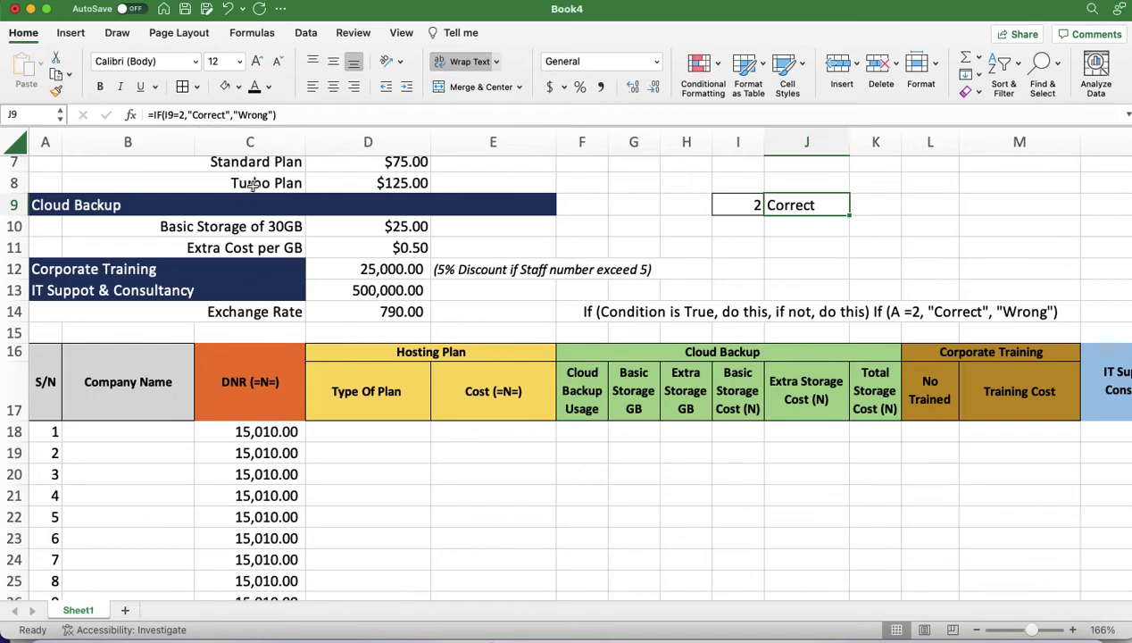
scroll(250, 184, "up", 5)
scroll(250, 200, "up", 7)
scroll(250, 200, "left", 3)
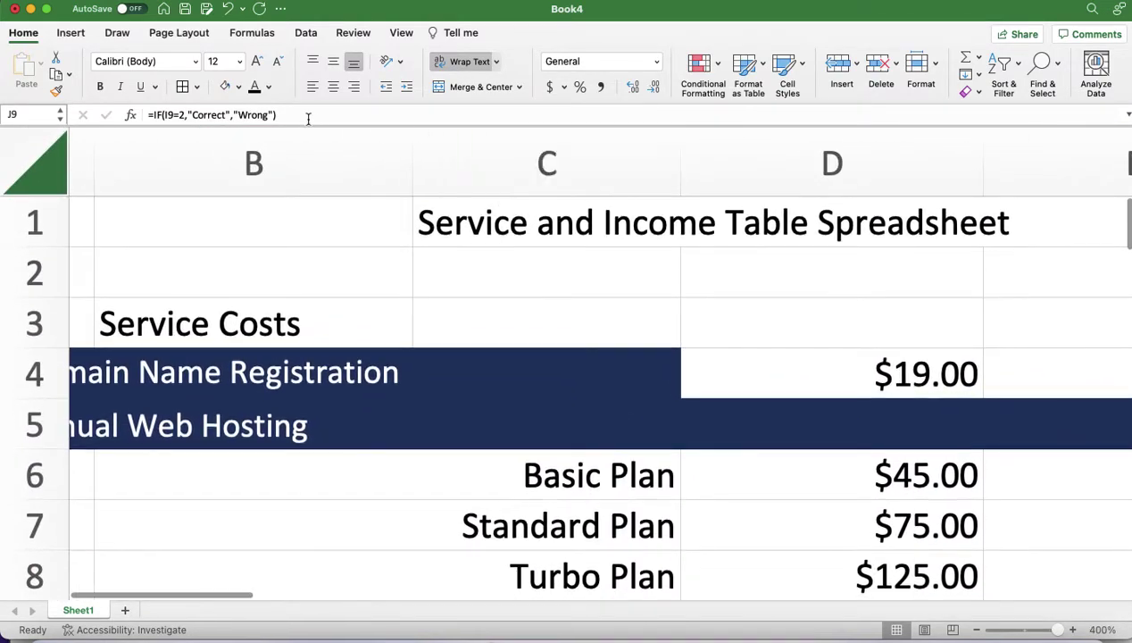
scroll(279, 178, "down", 5)
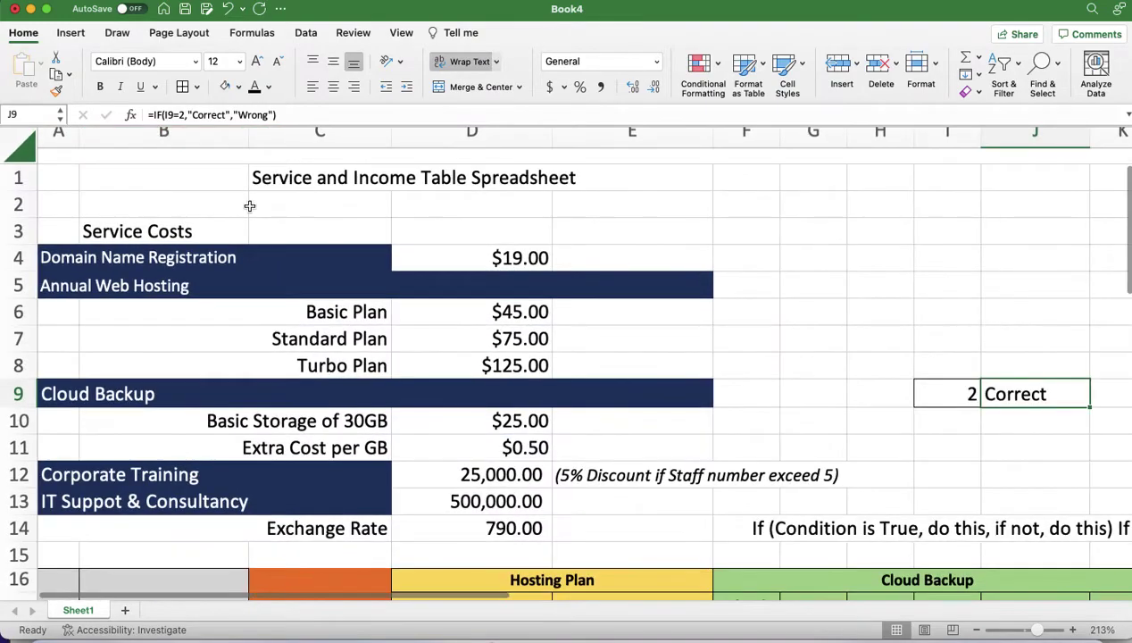
scroll(247, 207, "down", 5)
scroll(248, 207, "up", 3)
scroll(250, 206, "down", 2)
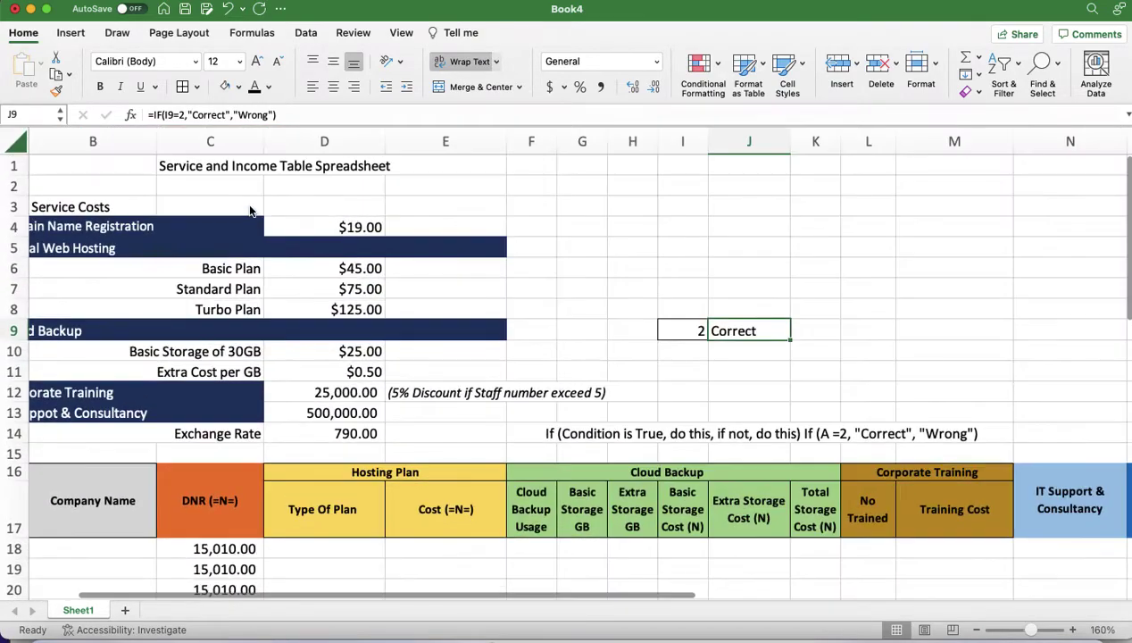
left_click(179, 114)
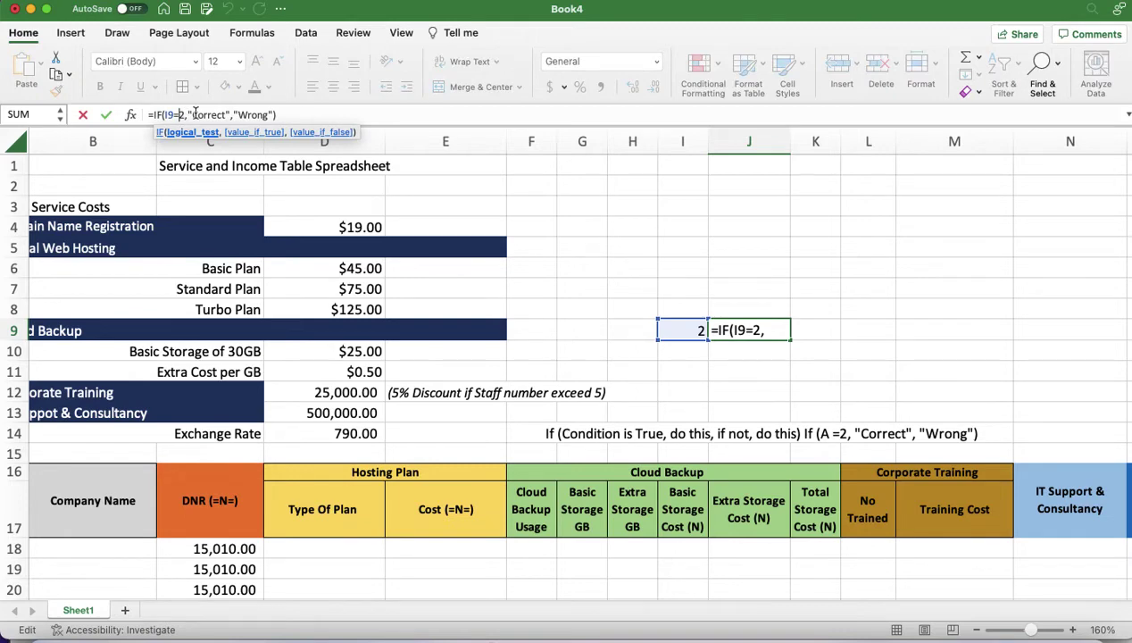
type(">")
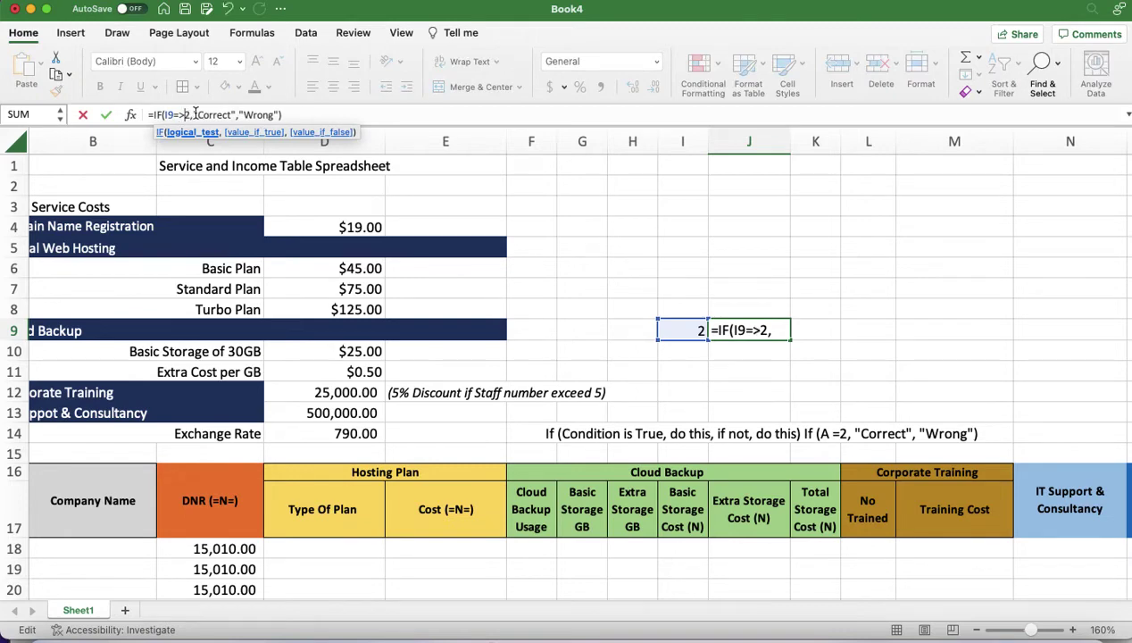
type("=")
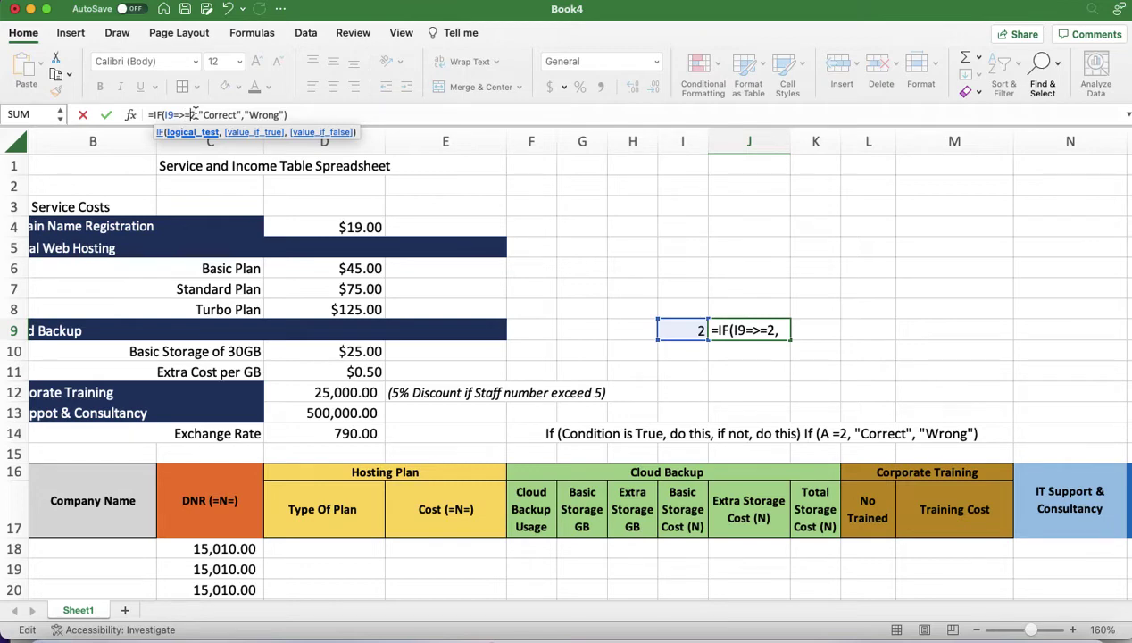
key("BackSpace")
key("BackSpace")
key("BackSpace")
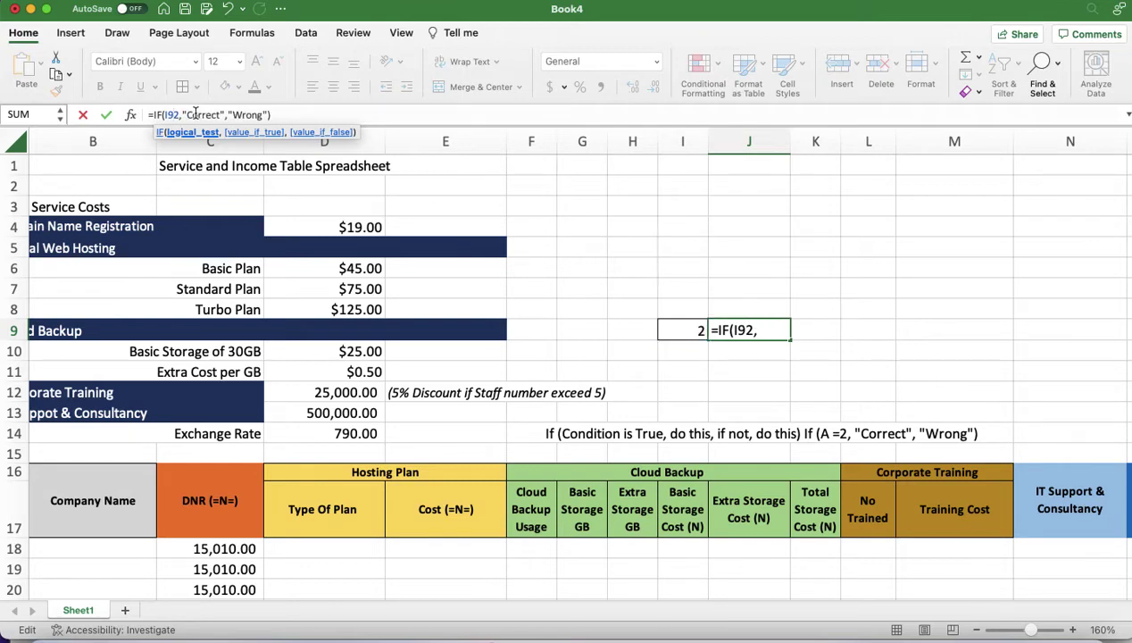
type("<")
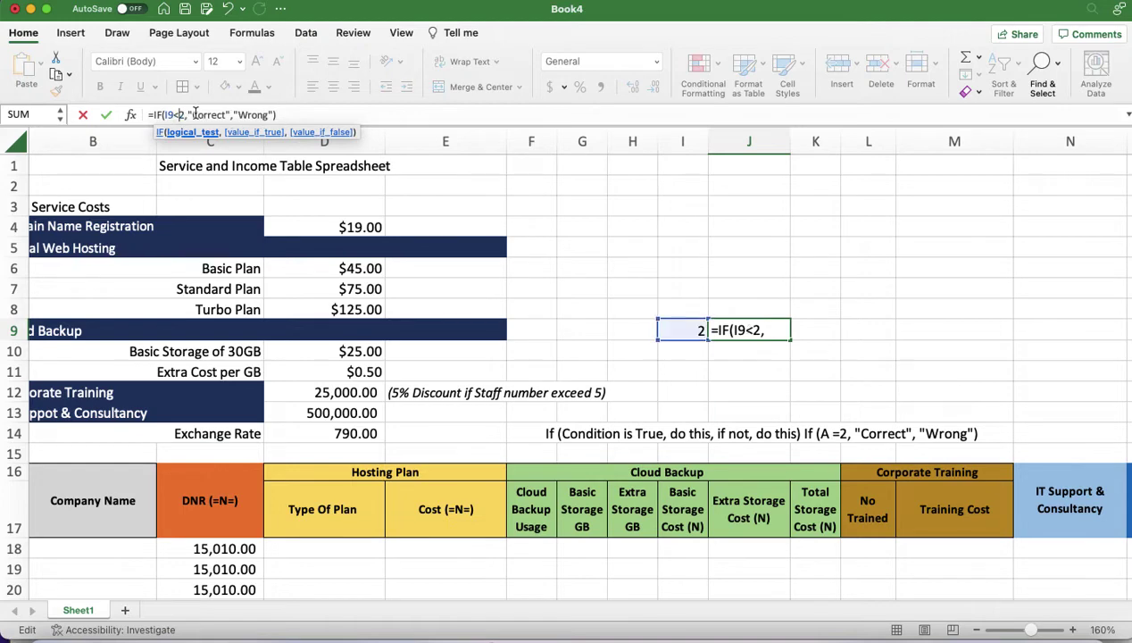
type("=10")
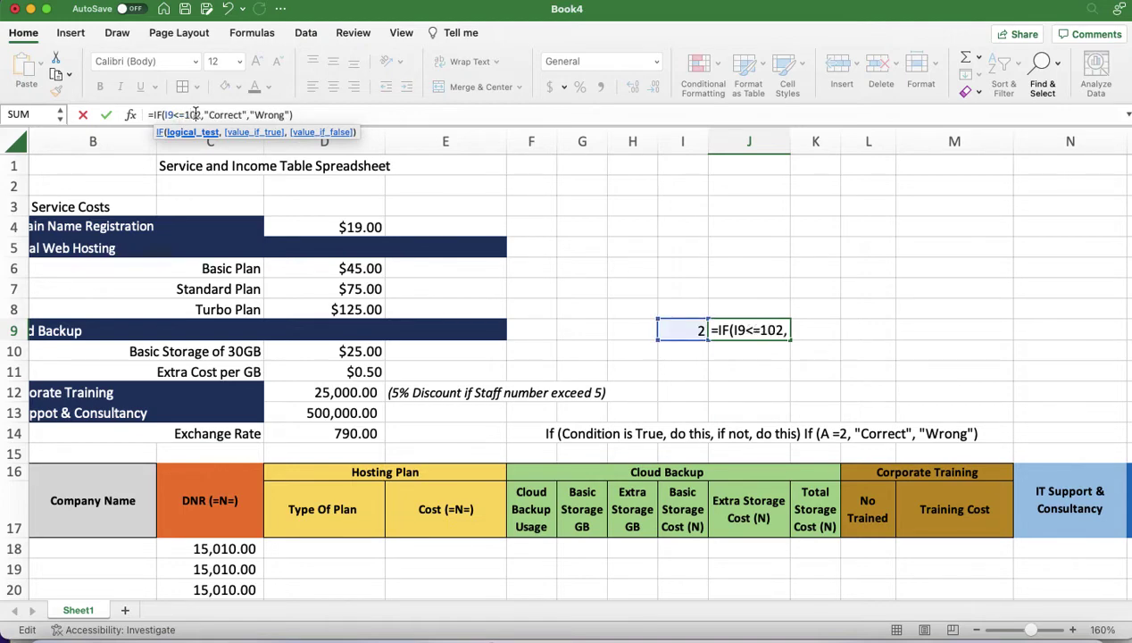
key("Delete")
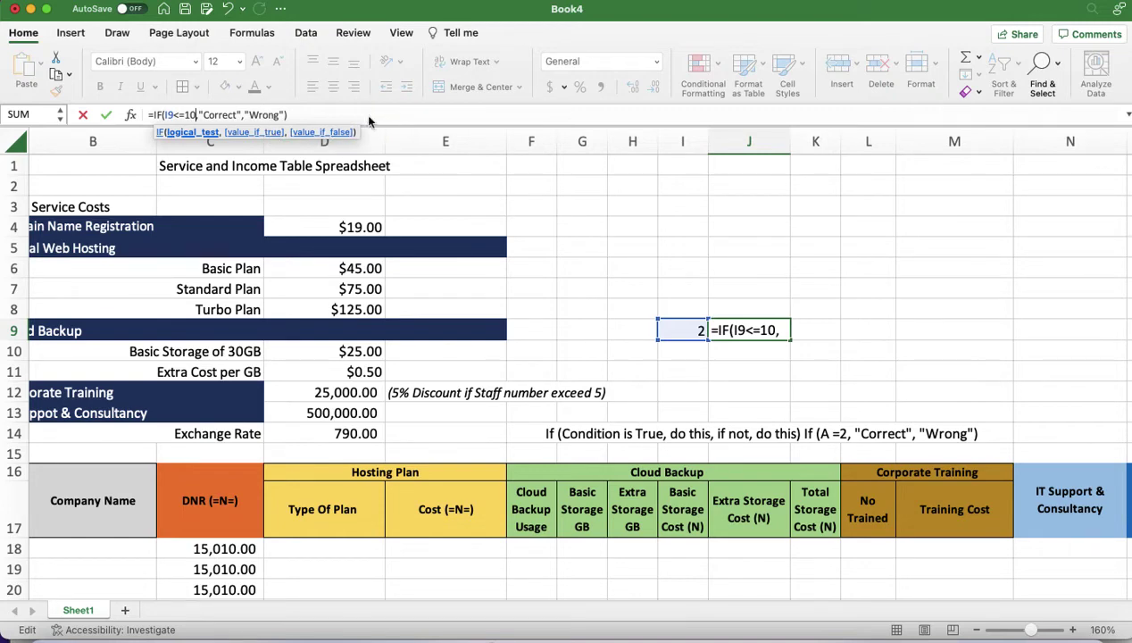
key("Return")
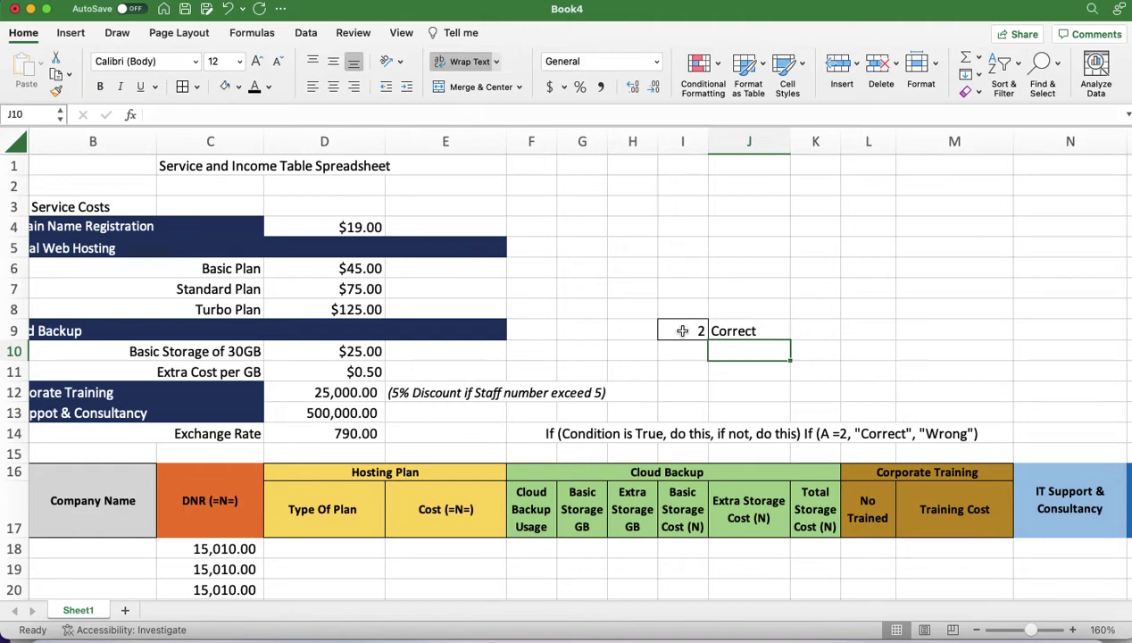
Test the revised less-than-or-equal condition by entering 12 and 8 in turn in I9
type("12")
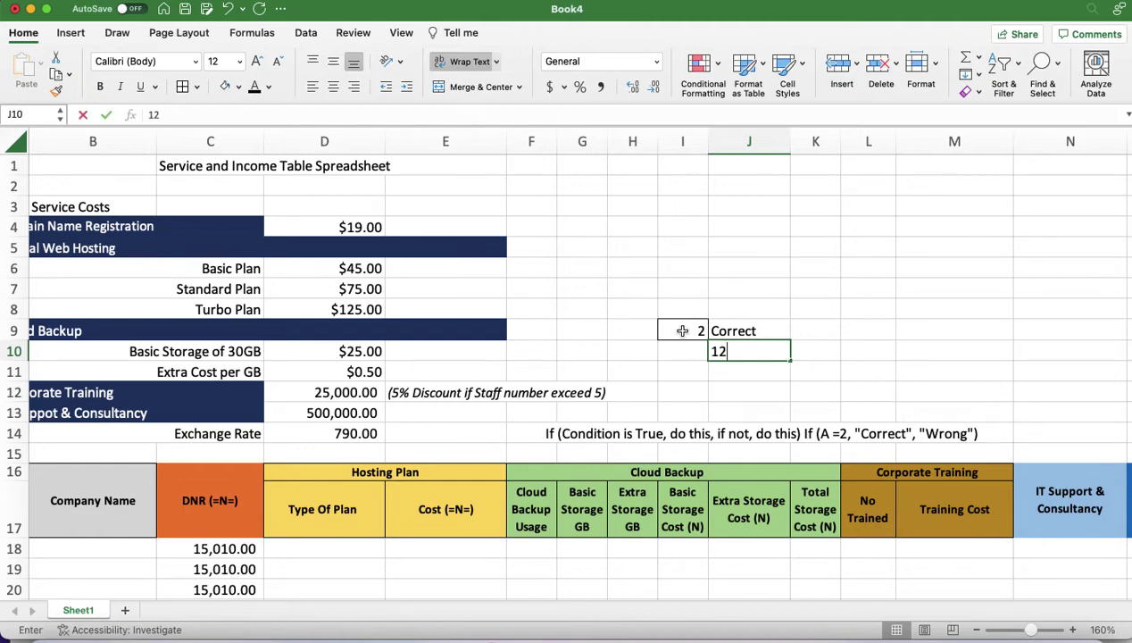
key("Return")
left_click(683, 329)
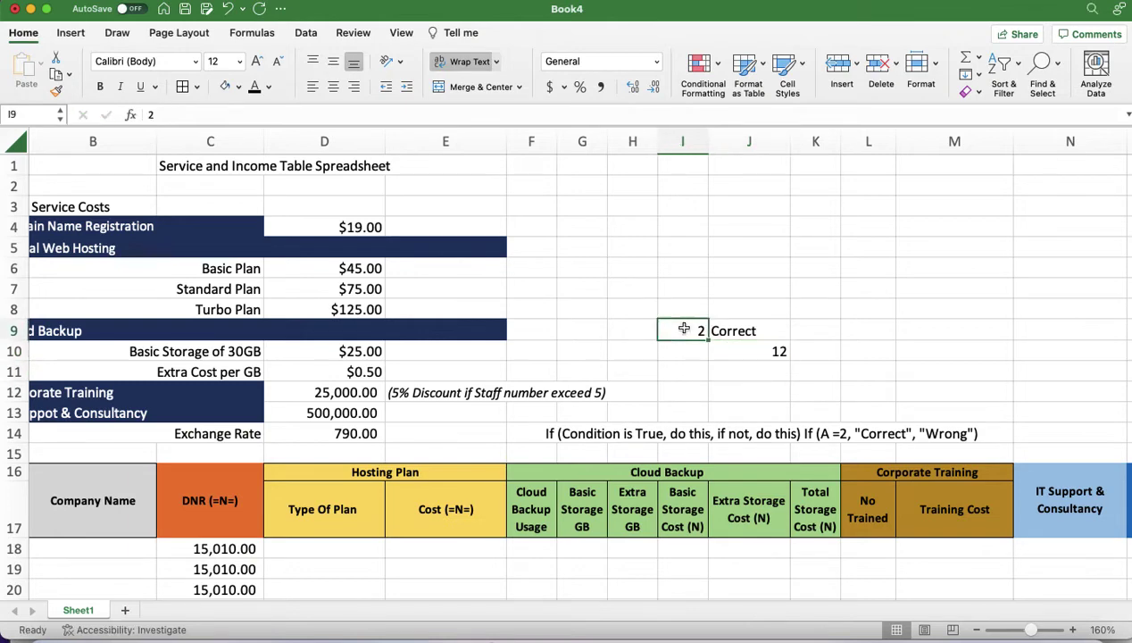
type("12")
key("Return")
left_click(683, 329)
type("8")
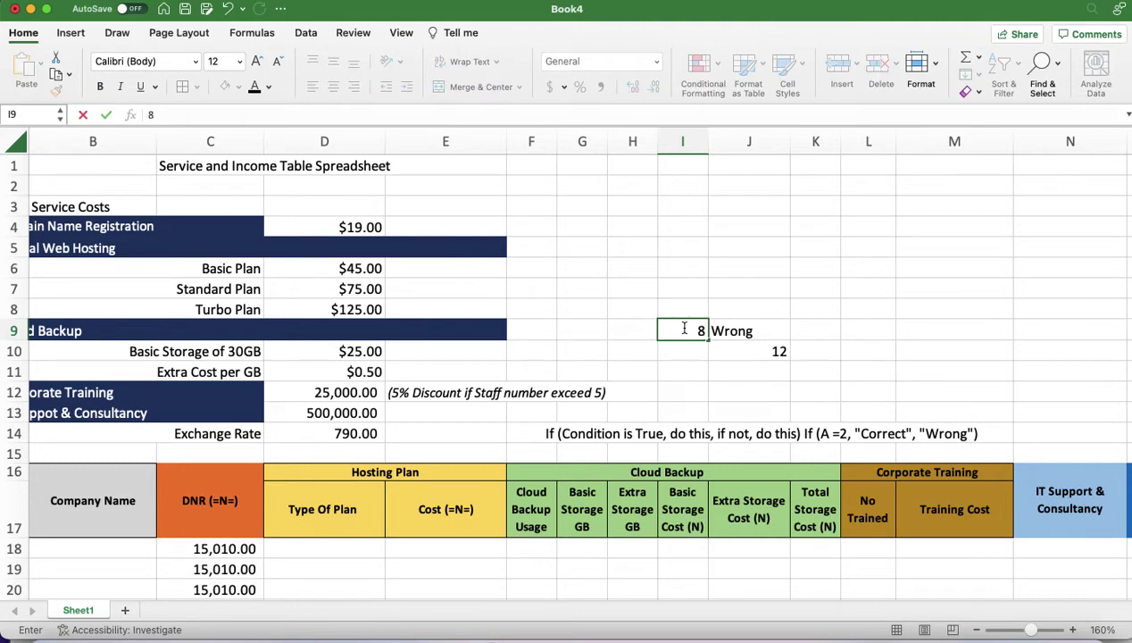
key("Return")
Test the less-than-or-equal condition further by entering 6 and 20 in turn in I9
left_click(684, 329)
type("6")
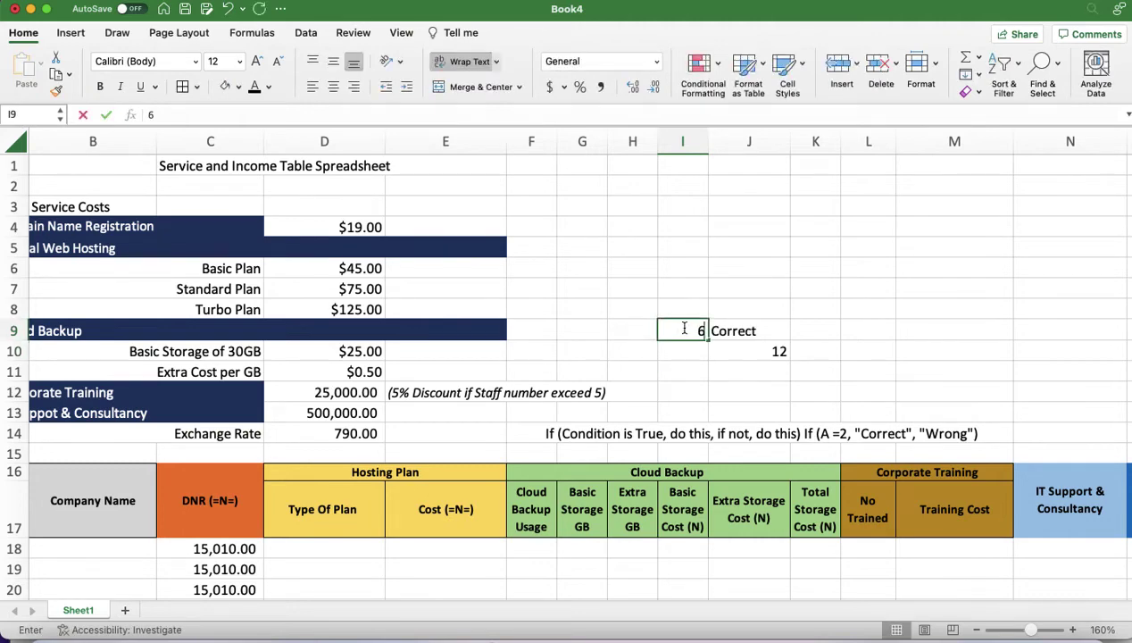
key("Return")
left_click(684, 329)
type("20")
key("Return")
Clear the sample IF test from I9:J10 and delete the IF syntax note in F14
left_click_drag(684, 328, 779, 351)
key("Delete")
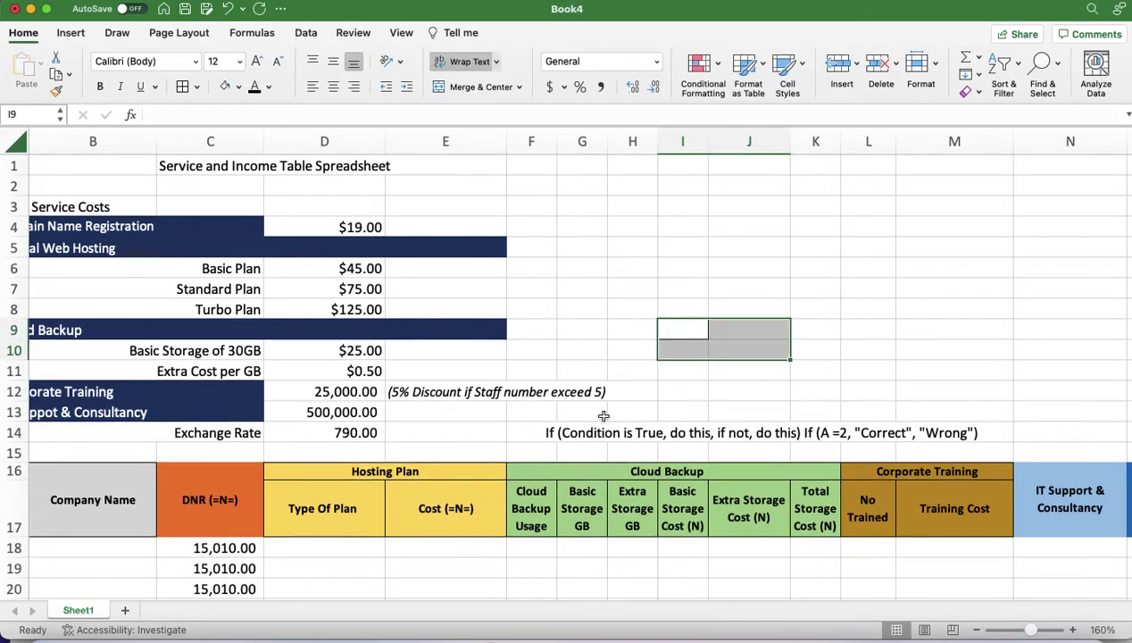
left_click(578, 429)
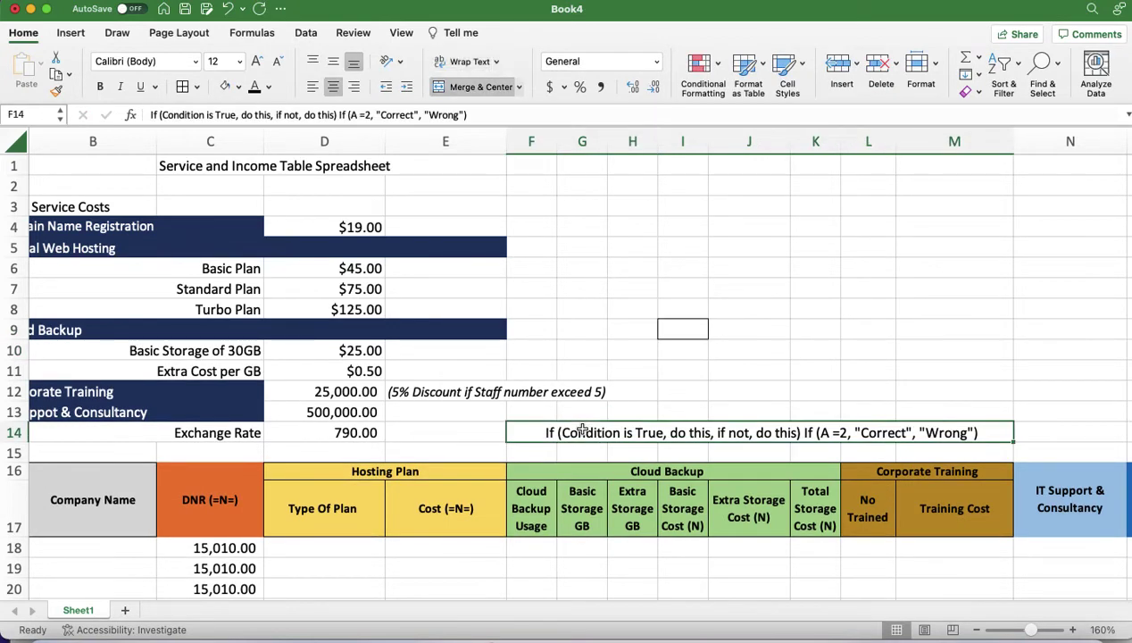
key("Delete")
Check which hosting plans the drop-down list in D18 offers, without choosing one
left_click(446, 549)
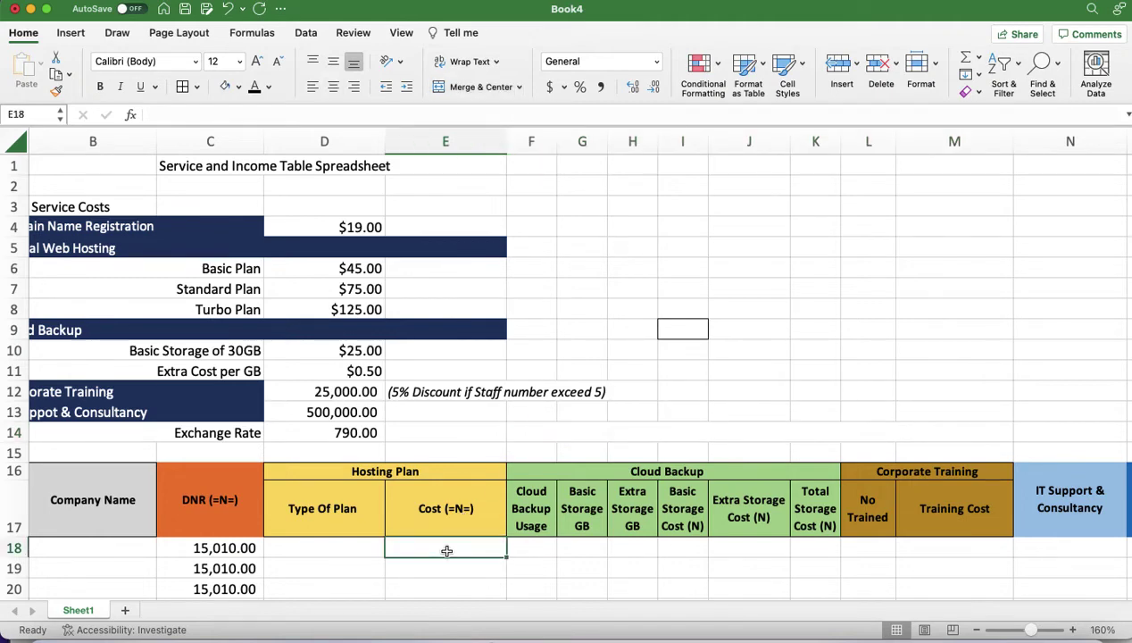
left_click(358, 545)
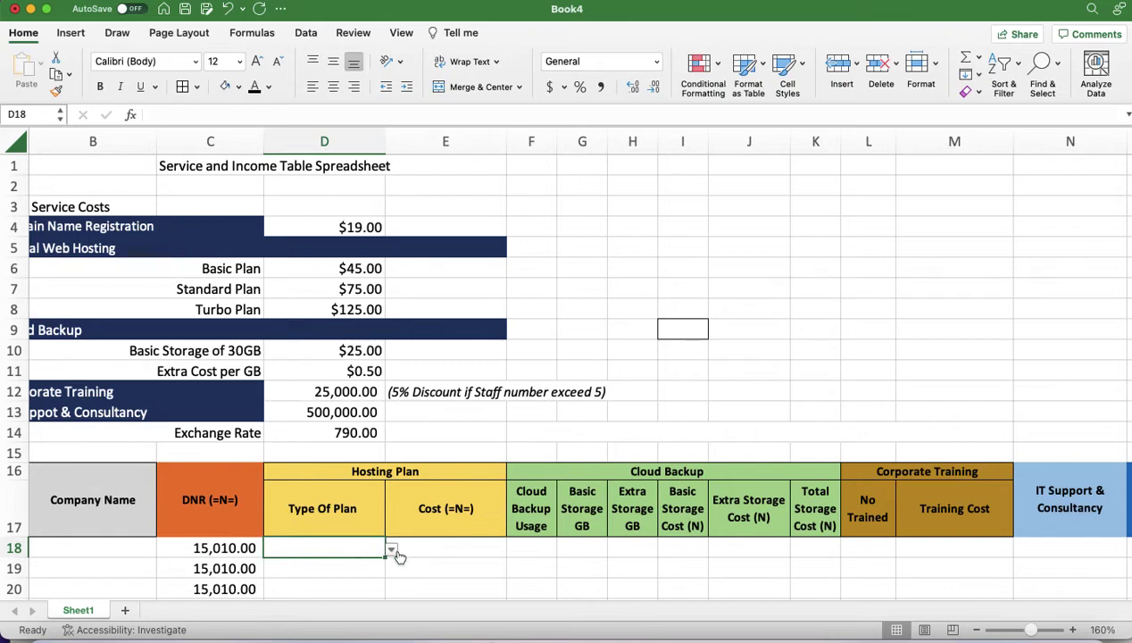
left_click(391, 550)
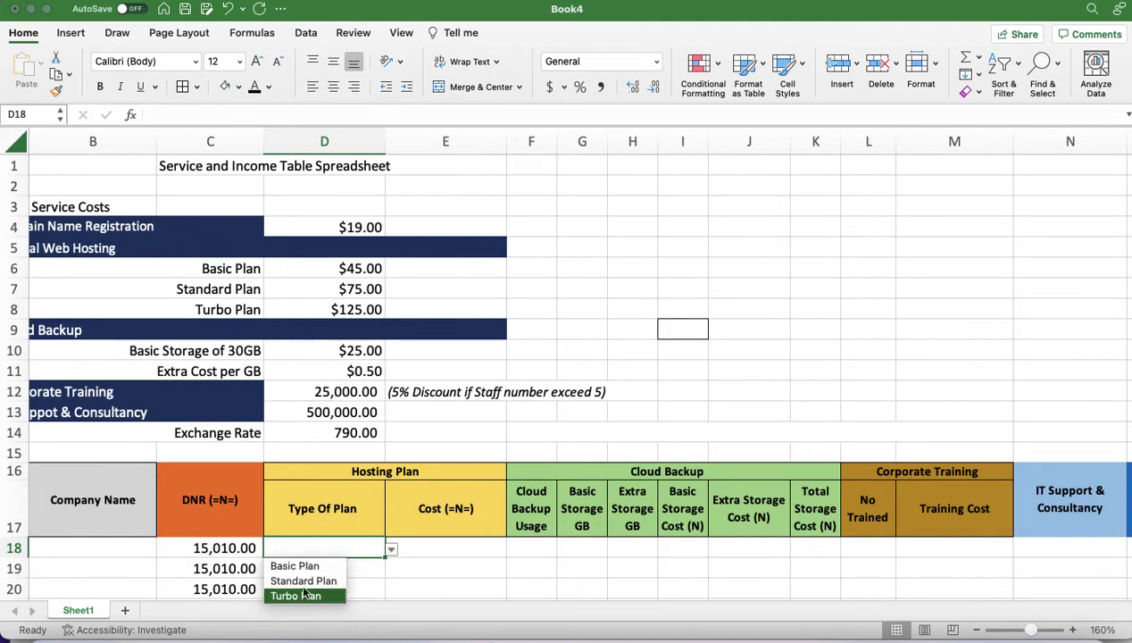
left_click(451, 568)
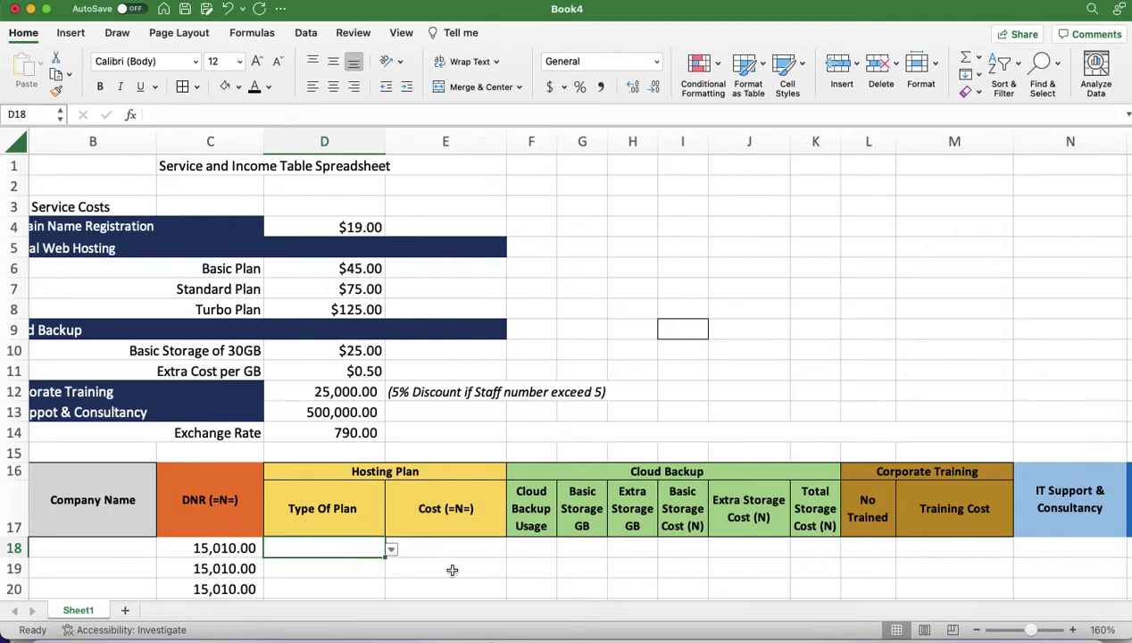
Enter "Basic Plan" in E19 and the same words with extra spaces in E20, and clear both spacing samples
left_click(452, 569)
type("Basic Plan")
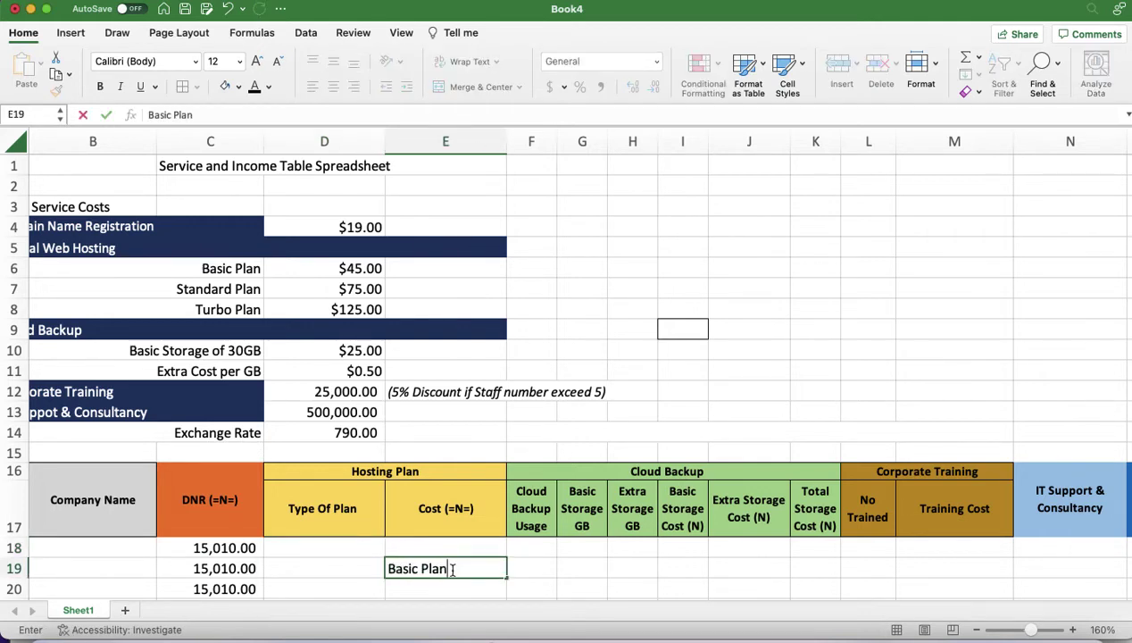
key("Return")
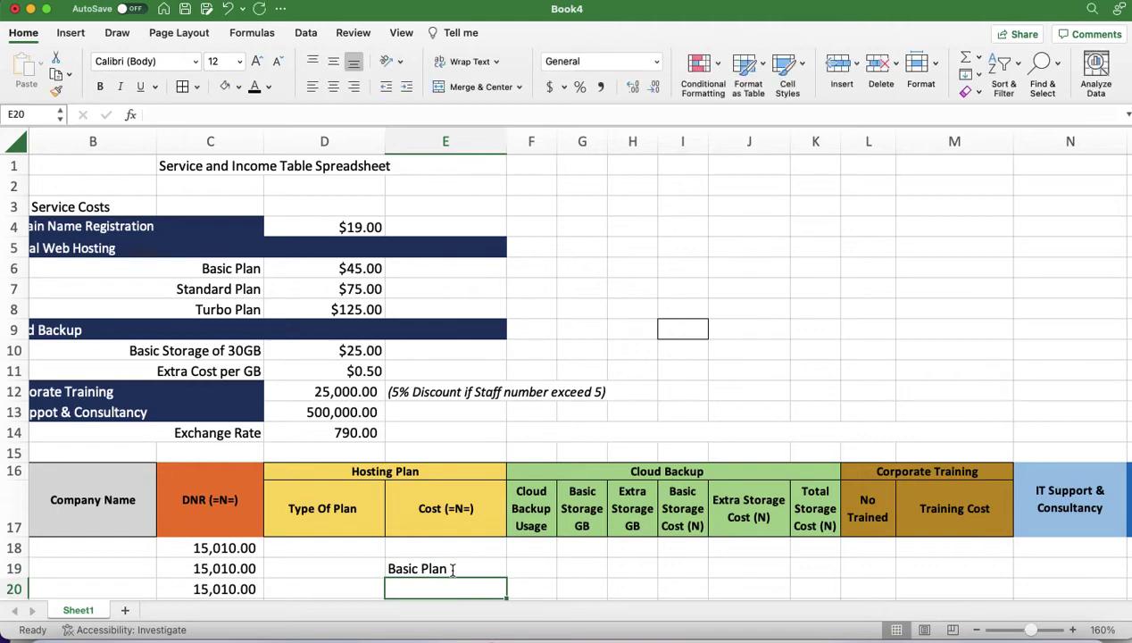
type("Basic  n")
key("BackSpace")
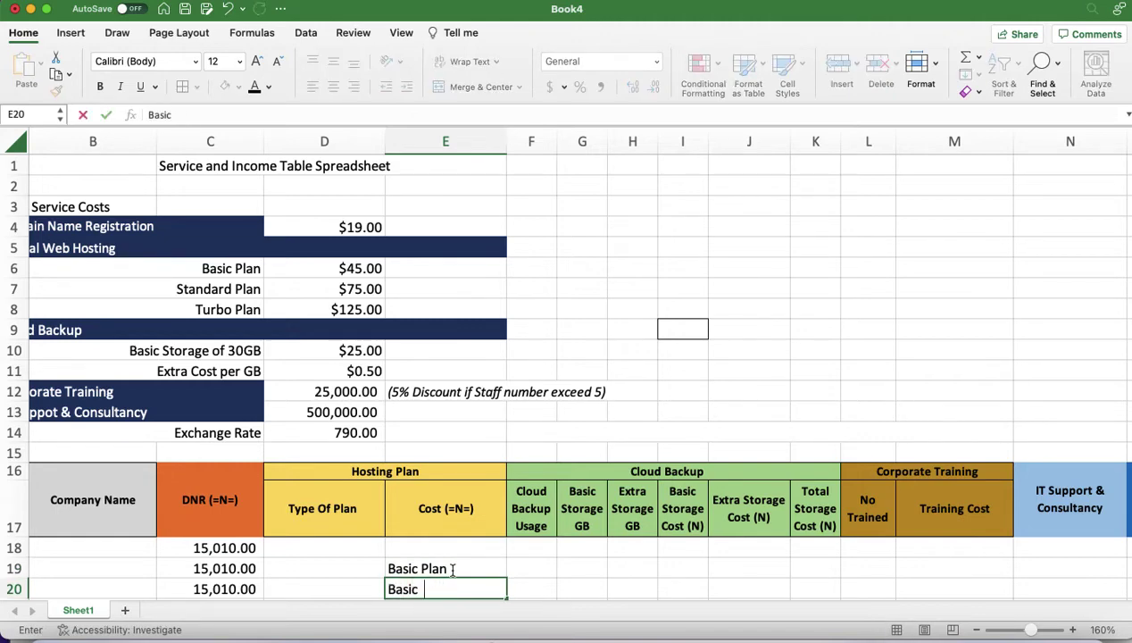
type("Plan")
key("Return")
left_click_drag(433, 541, 440, 574)
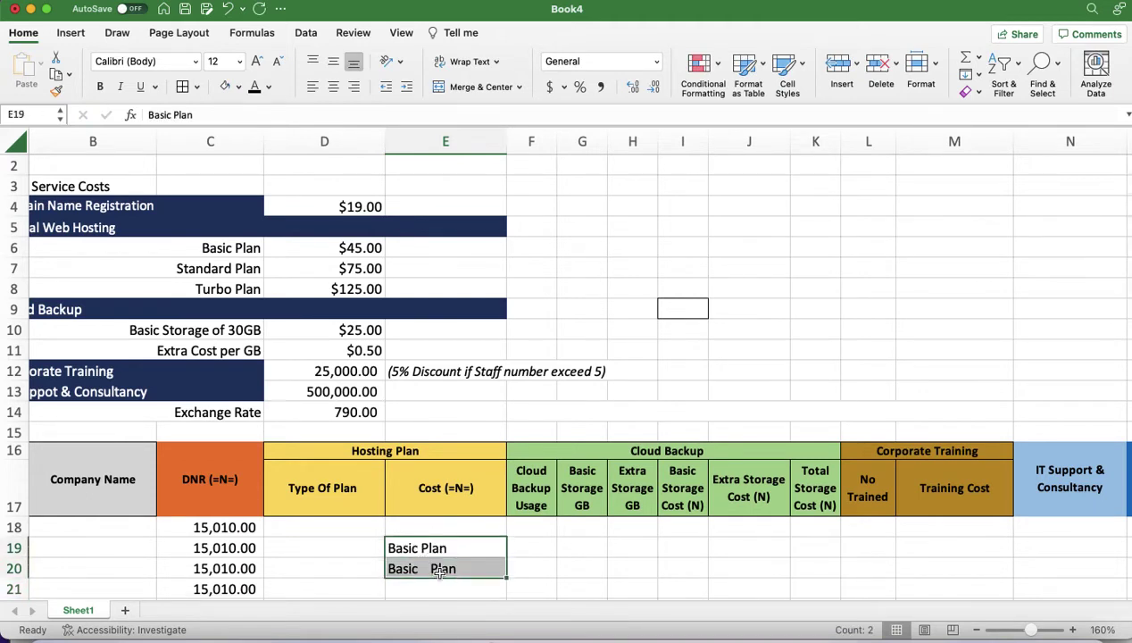
key("Delete")
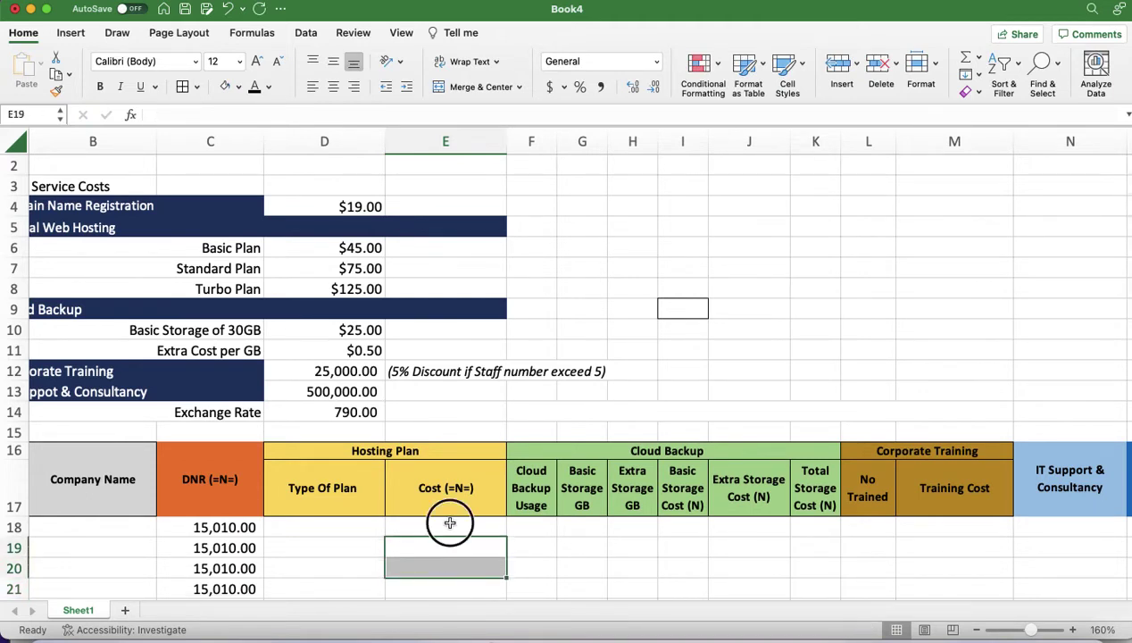
Start an IF formula in E18 whose condition tests whether D18 equals "Basic Plan"
left_click(449, 523)
type("=(")
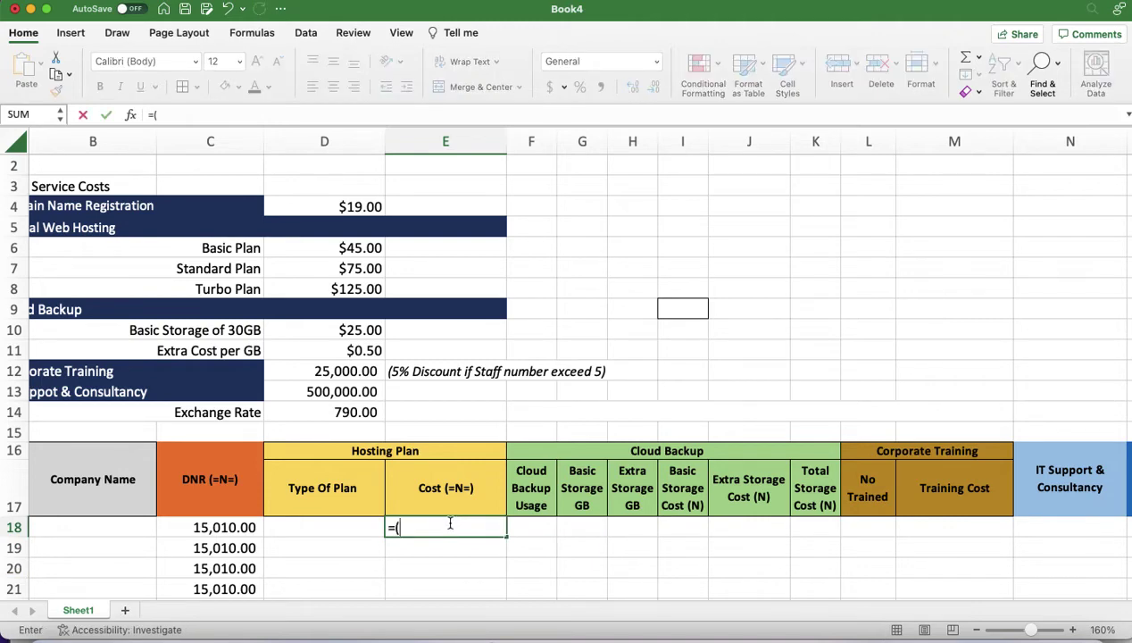
type("IF(")
key("BackSpace")
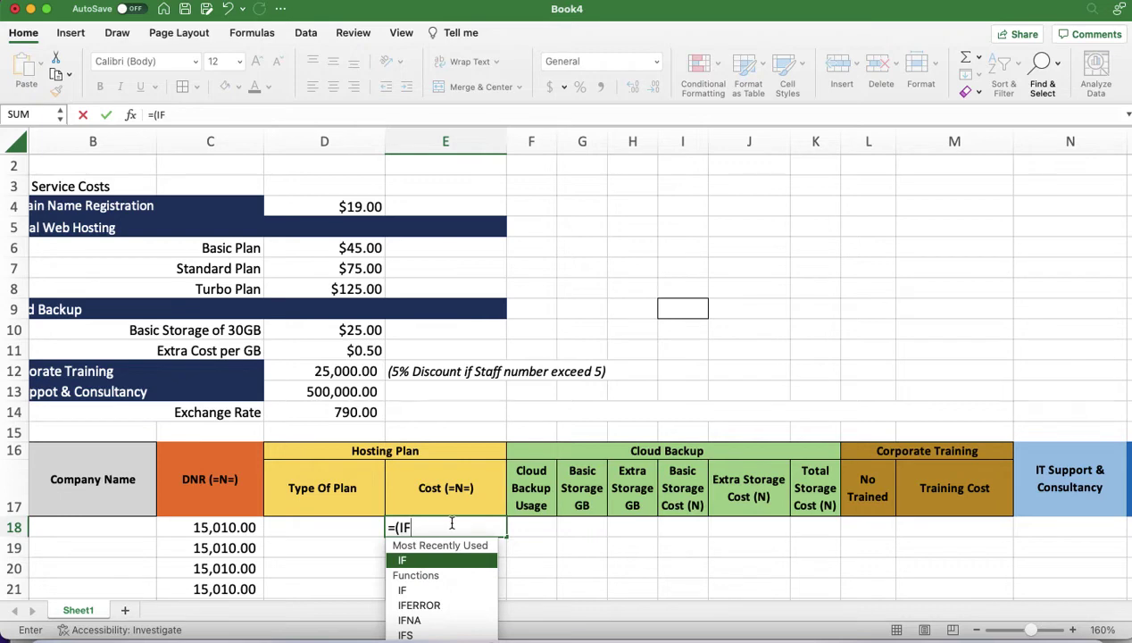
key("BackSpace")
key("BackSpace")
key("BackSpace")
type("IF(")
left_click(325, 526)
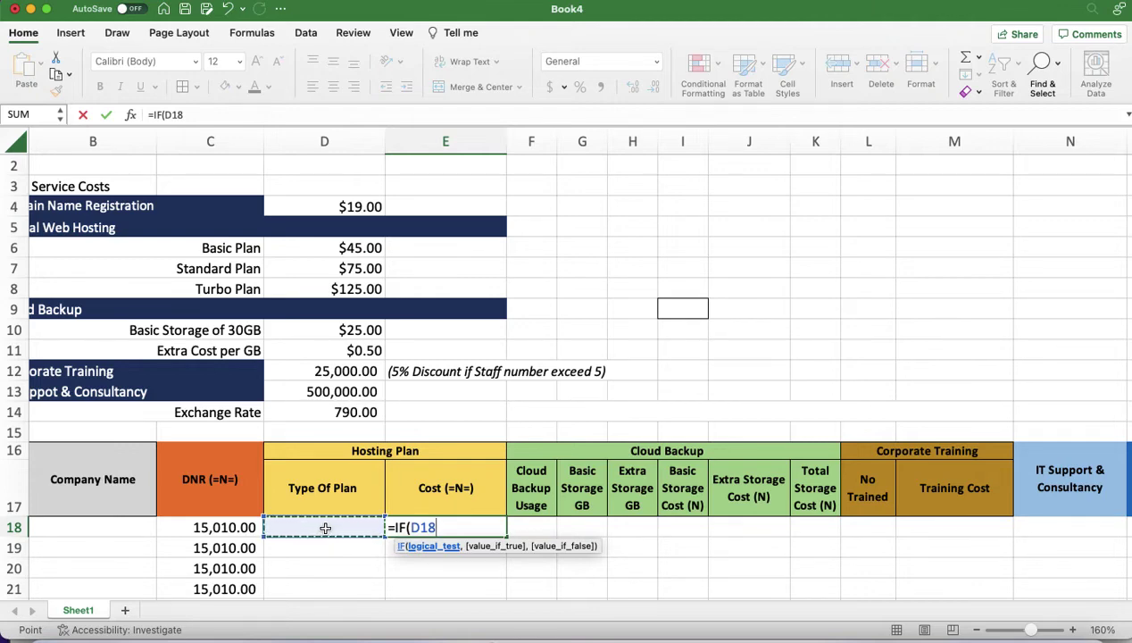
type("=")
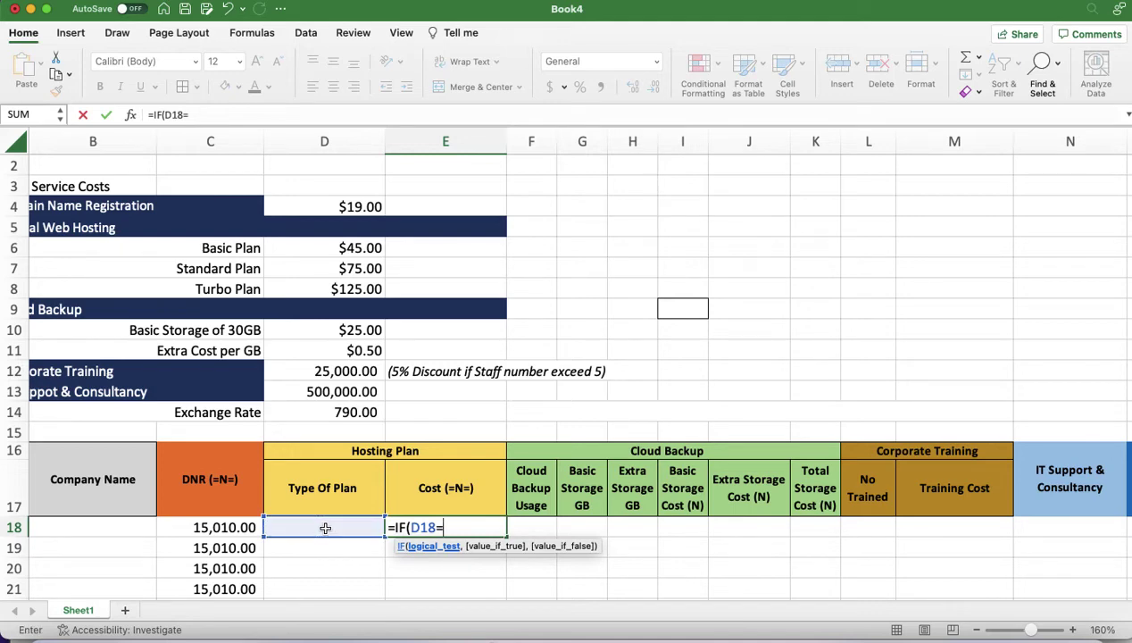
type("\"Basic Plan")
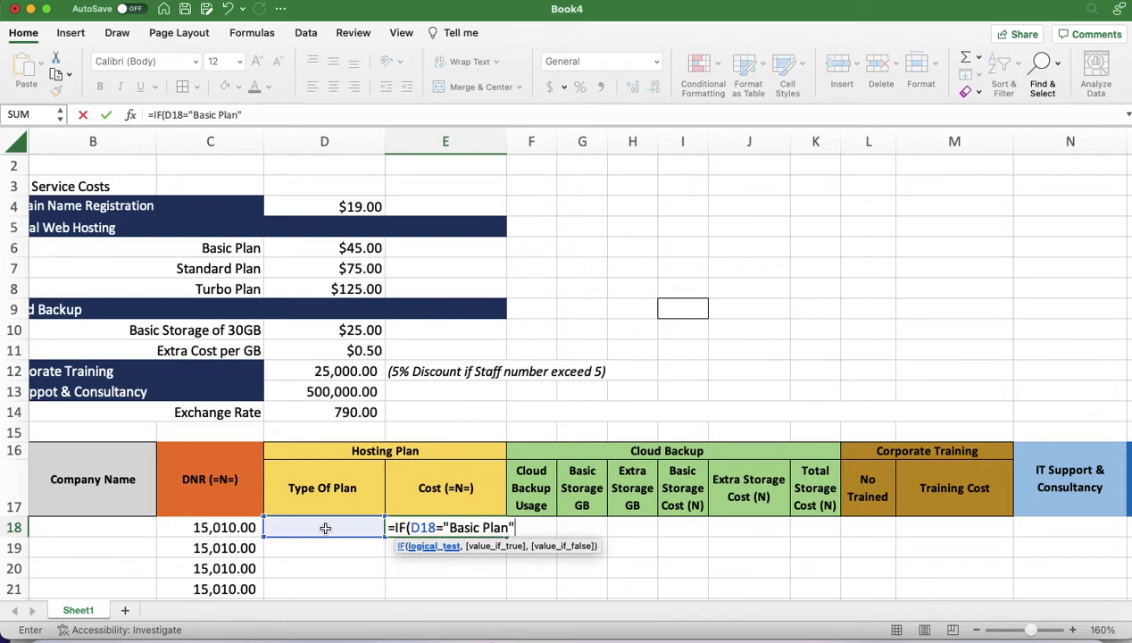
type("\",")
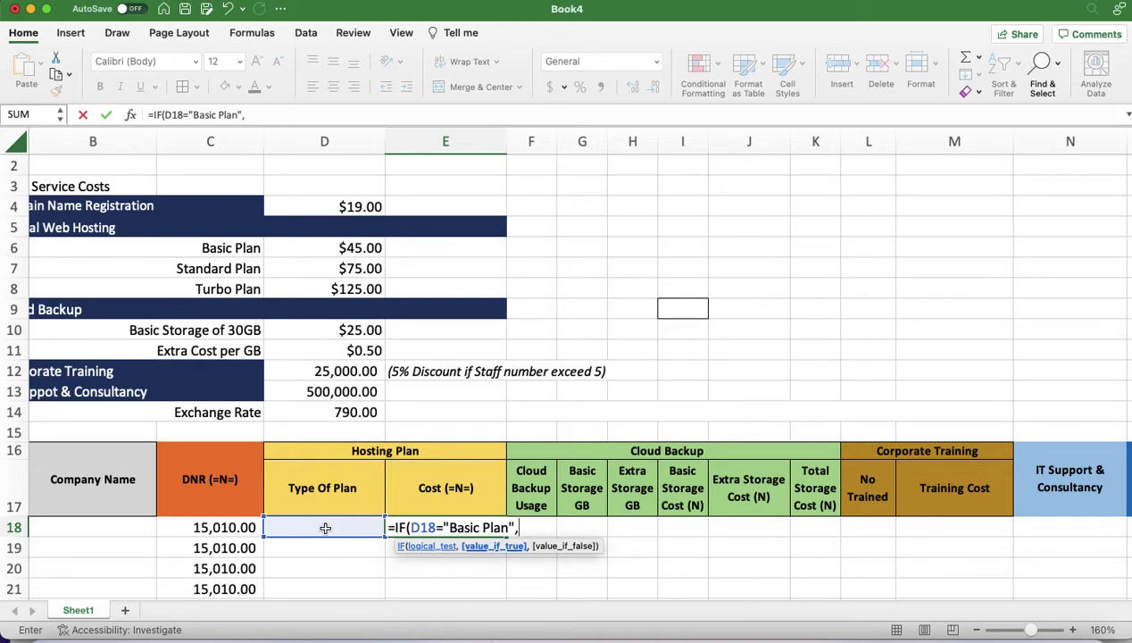
Set the E18 formula's result for the Basic Plan to the fixed value 45 instead of a cell reference
left_click(326, 247)
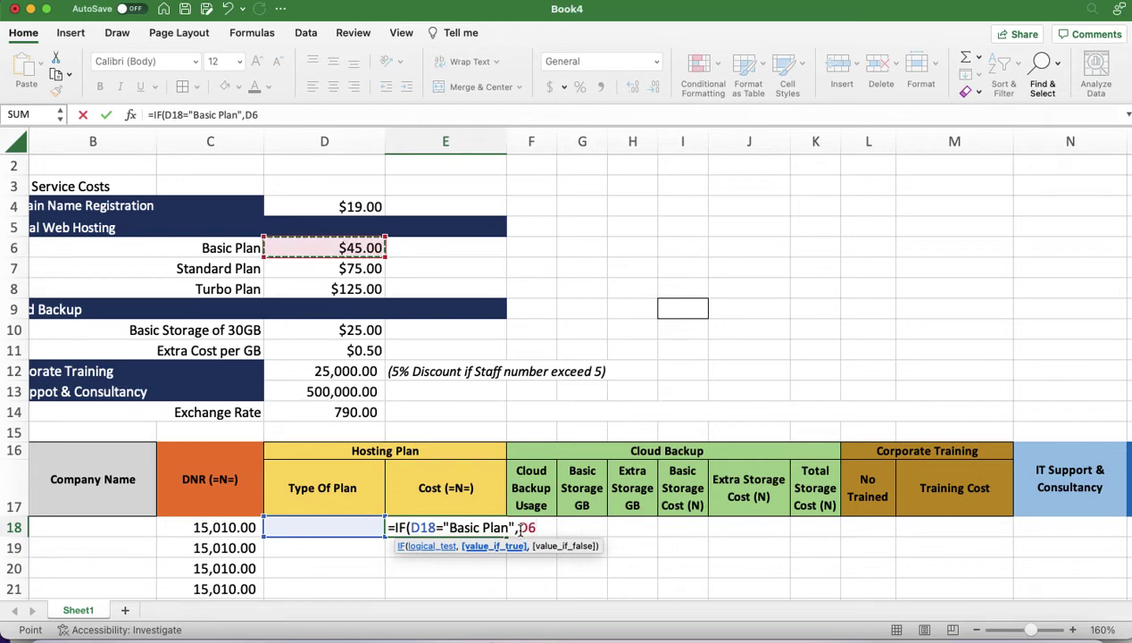
key("BackSpace")
key("BackSpace")
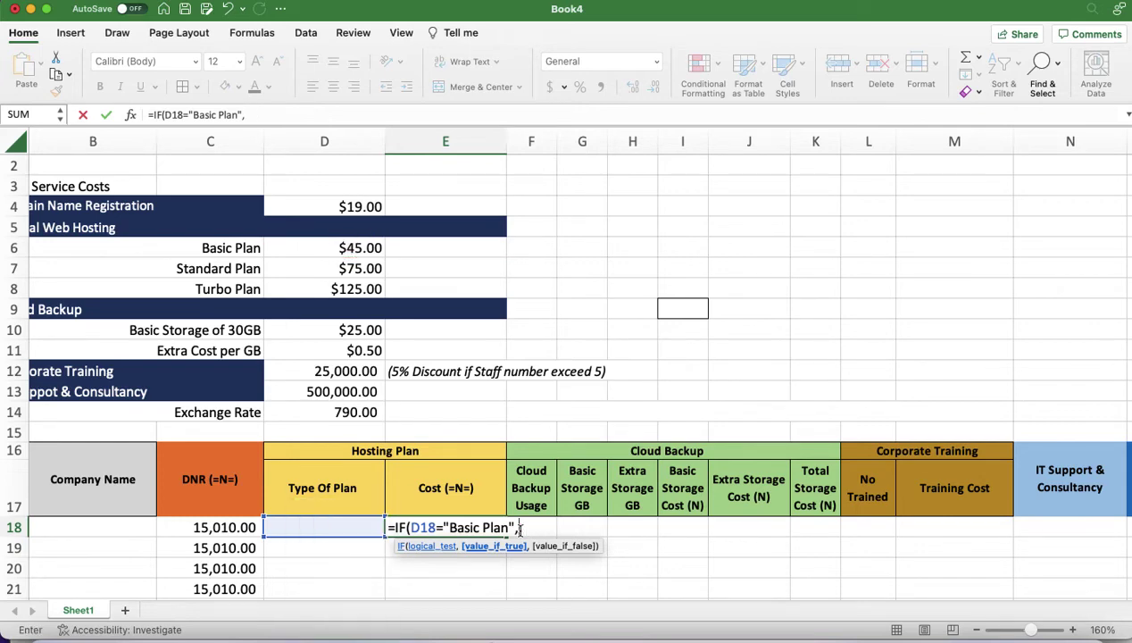
type("45")
type(",")
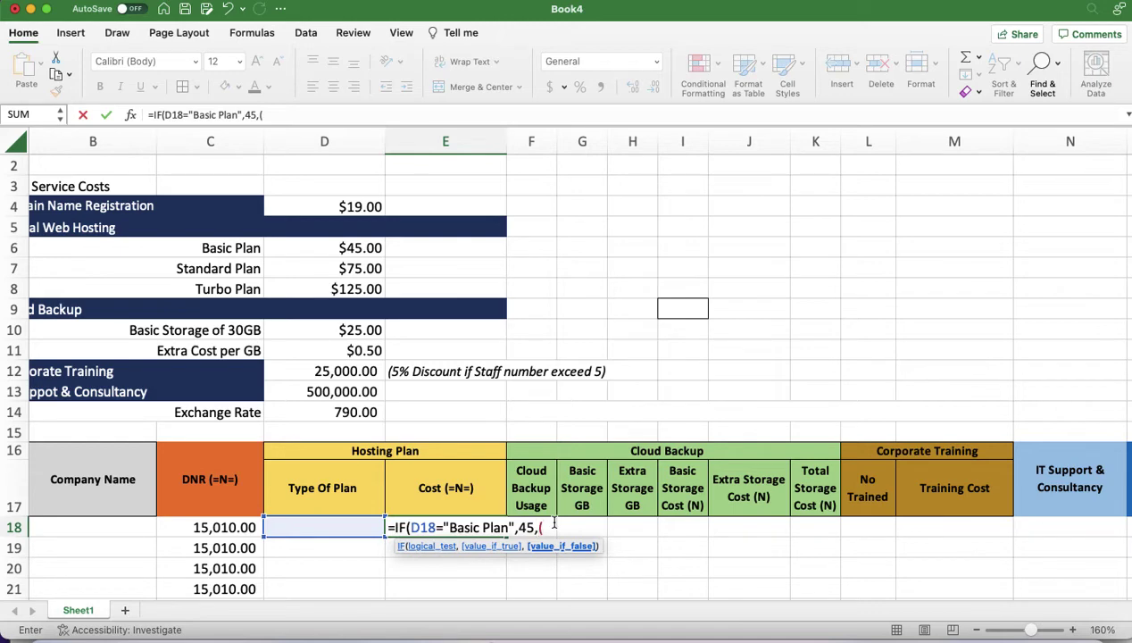
Nest a second IF in the E18 formula that returns 75 when D18 equals "Standard Plan"
type("if")
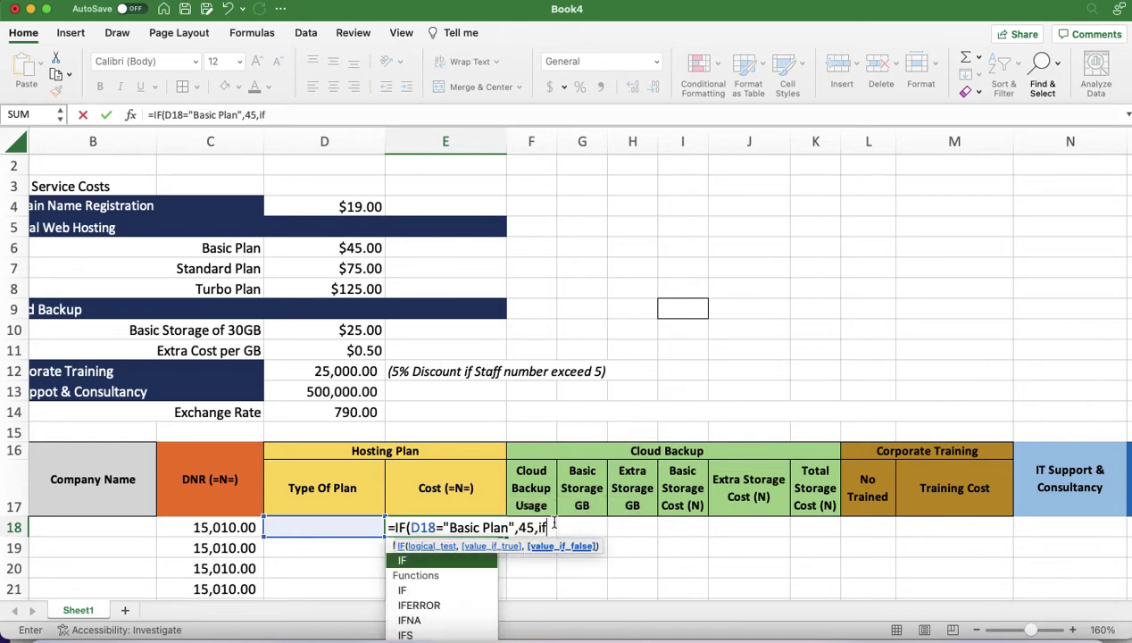
type("(")
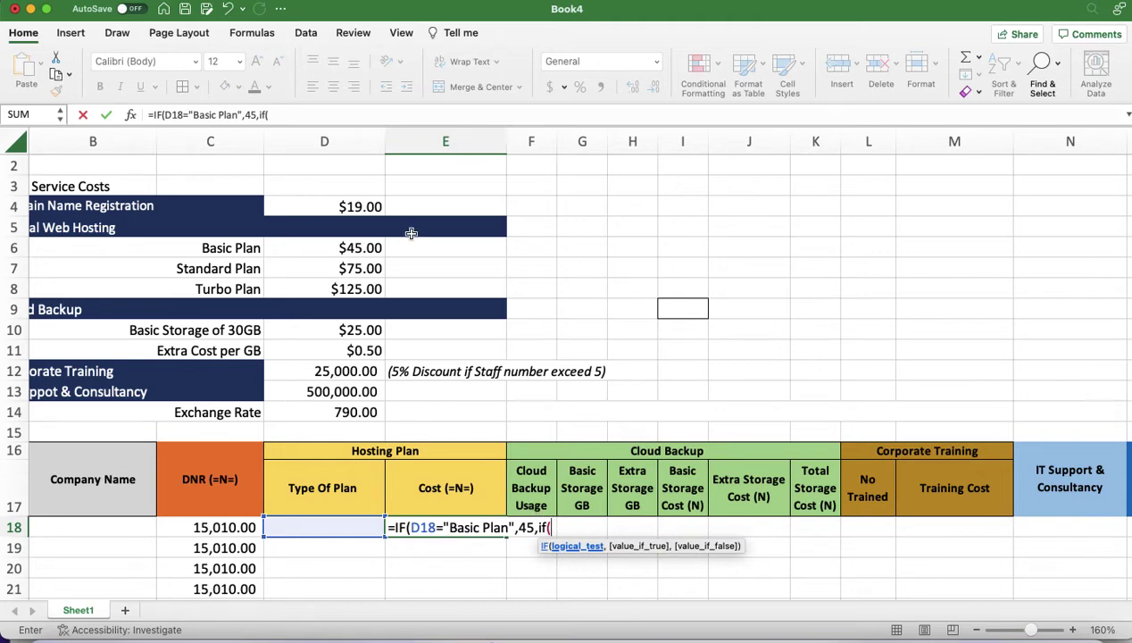
left_click(349, 527)
type("=")
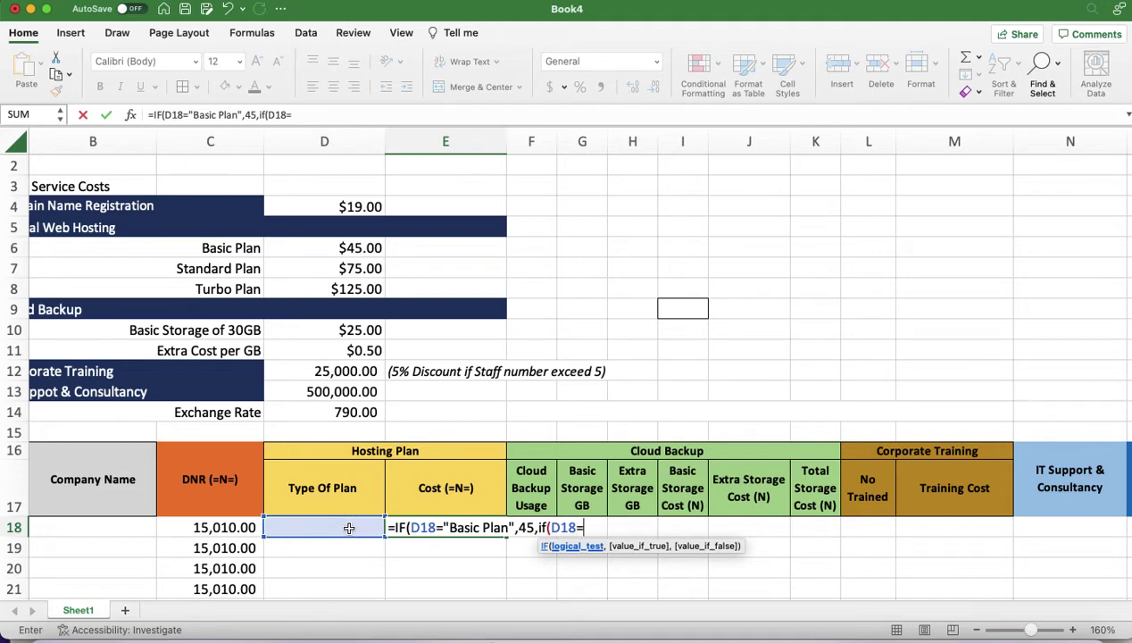
type("\"Standard Plan")
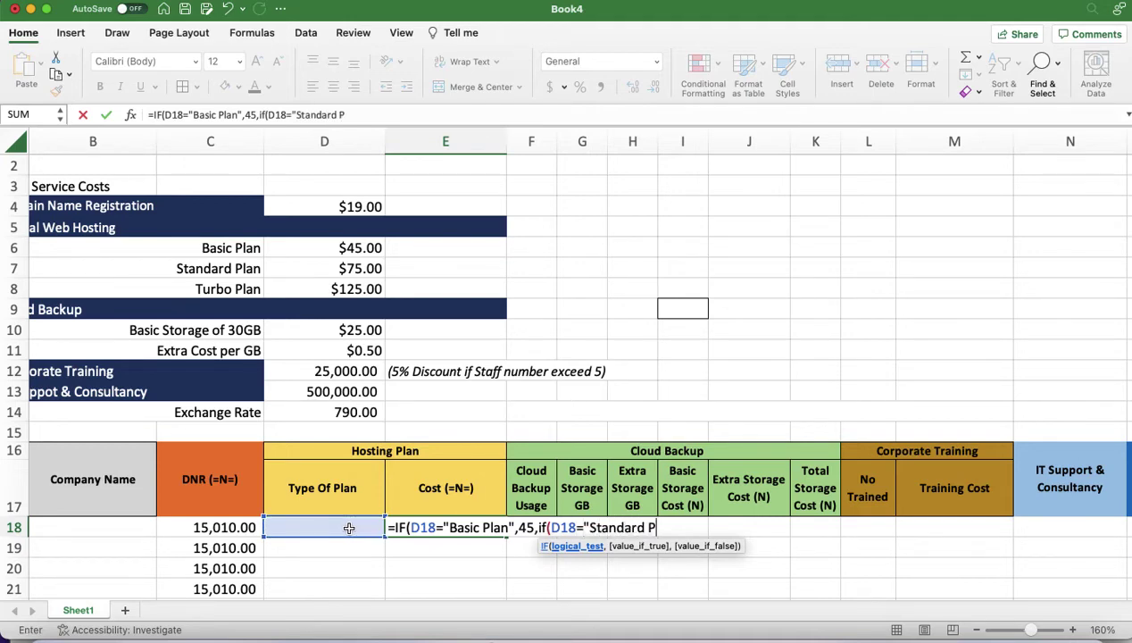
type("\",")
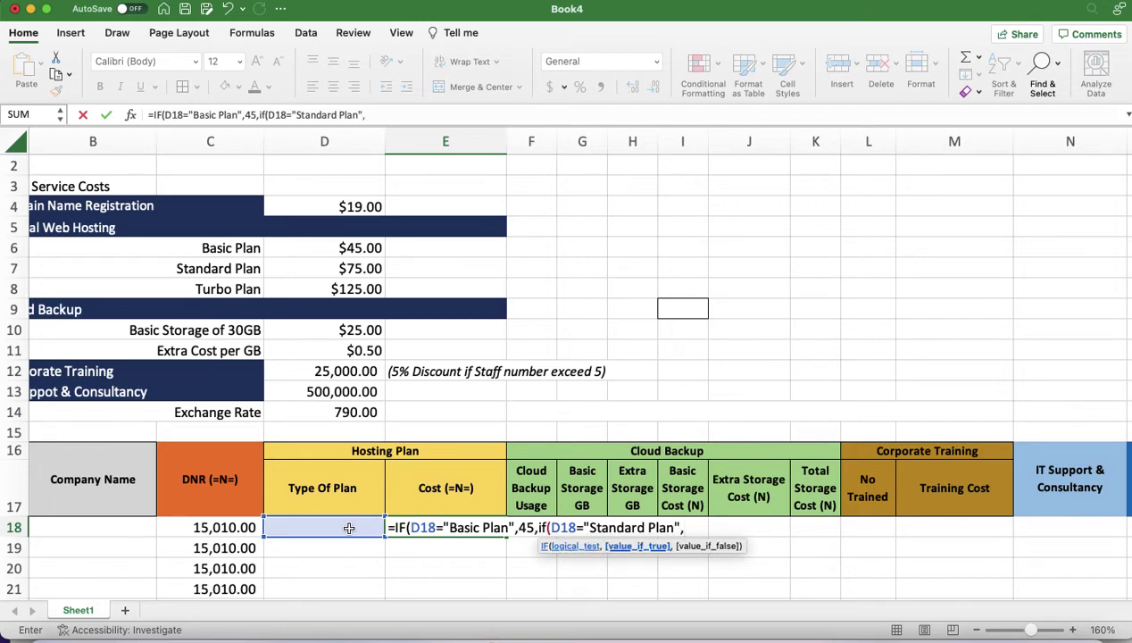
type("75,IF")
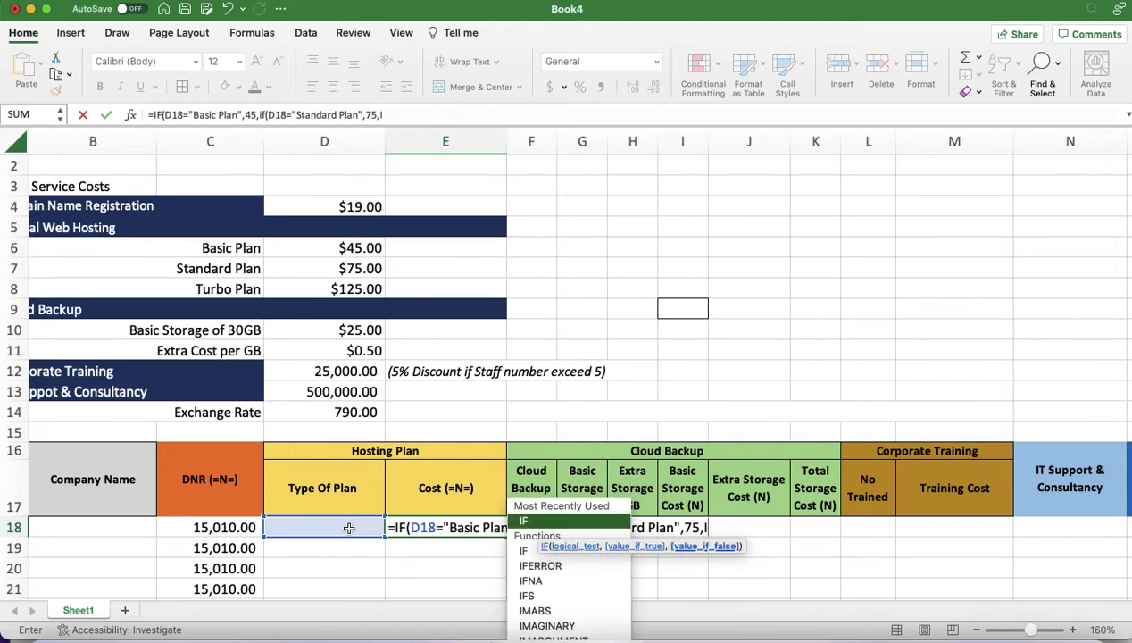
Nest a third IF that returns 125 when D18 equals "Turbo Plan" and "No Plan" otherwise
type("(")
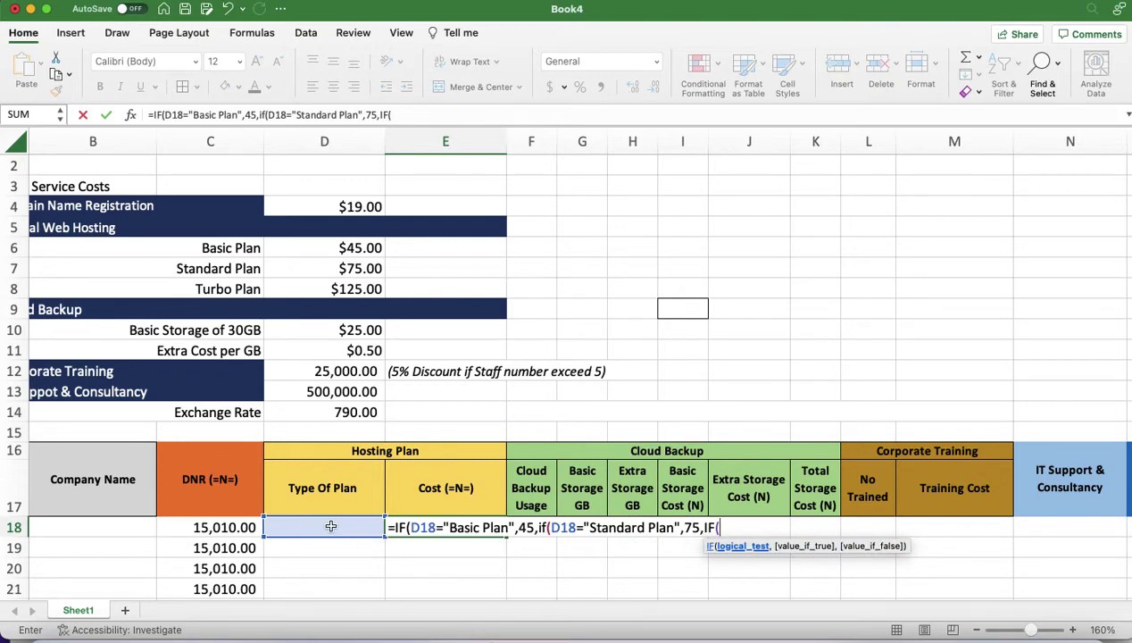
left_click(330, 527)
type("=")
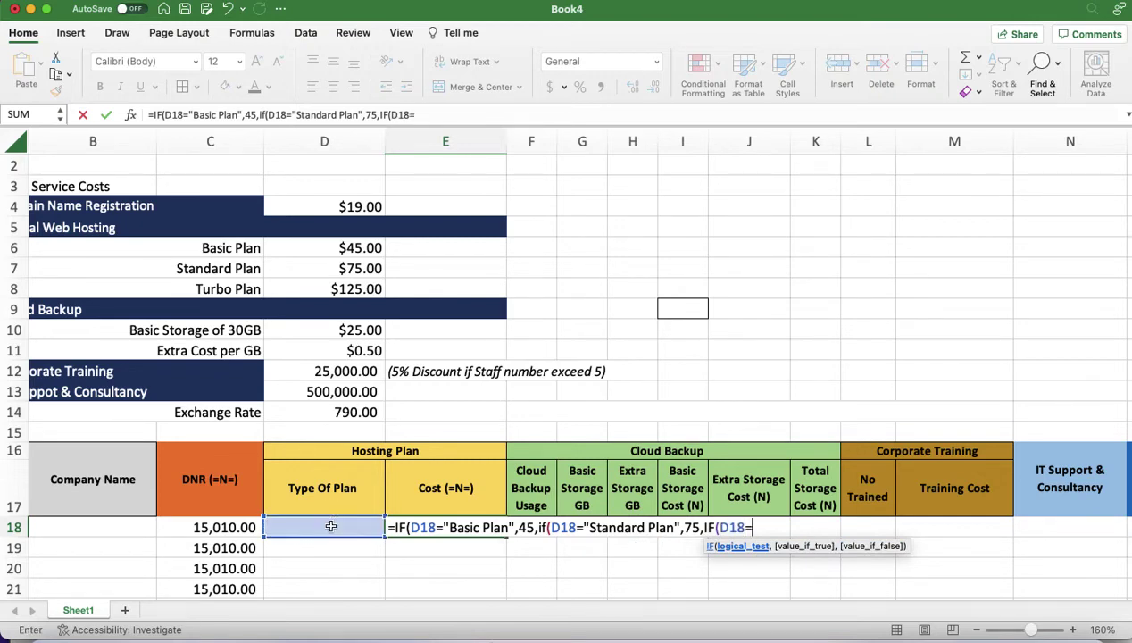
type("\"Turbo Plan")
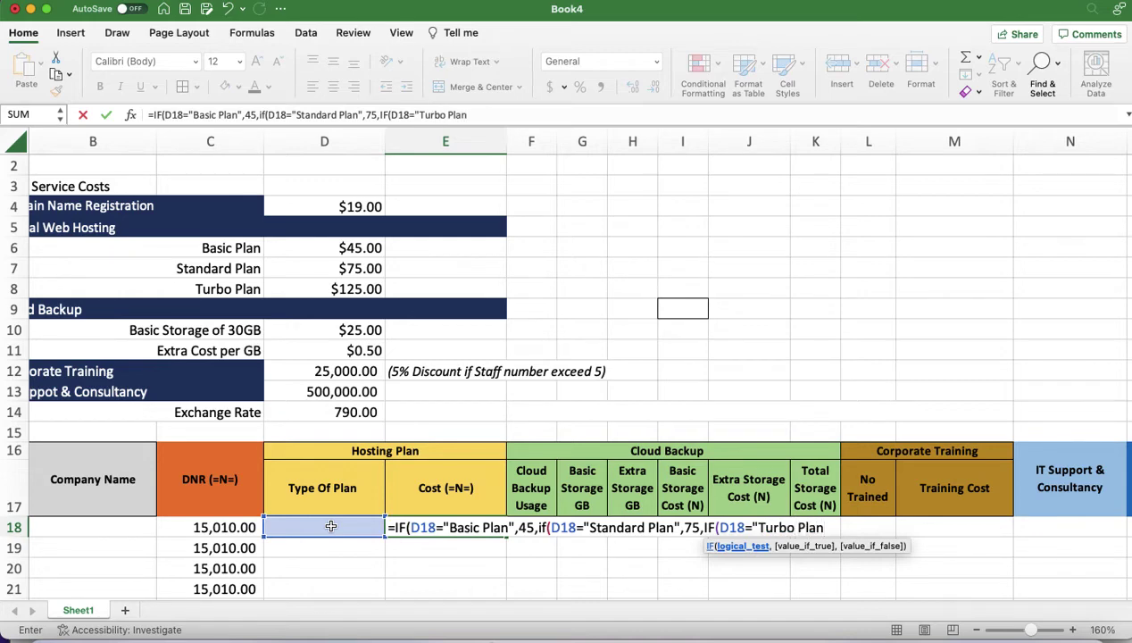
type("\",")
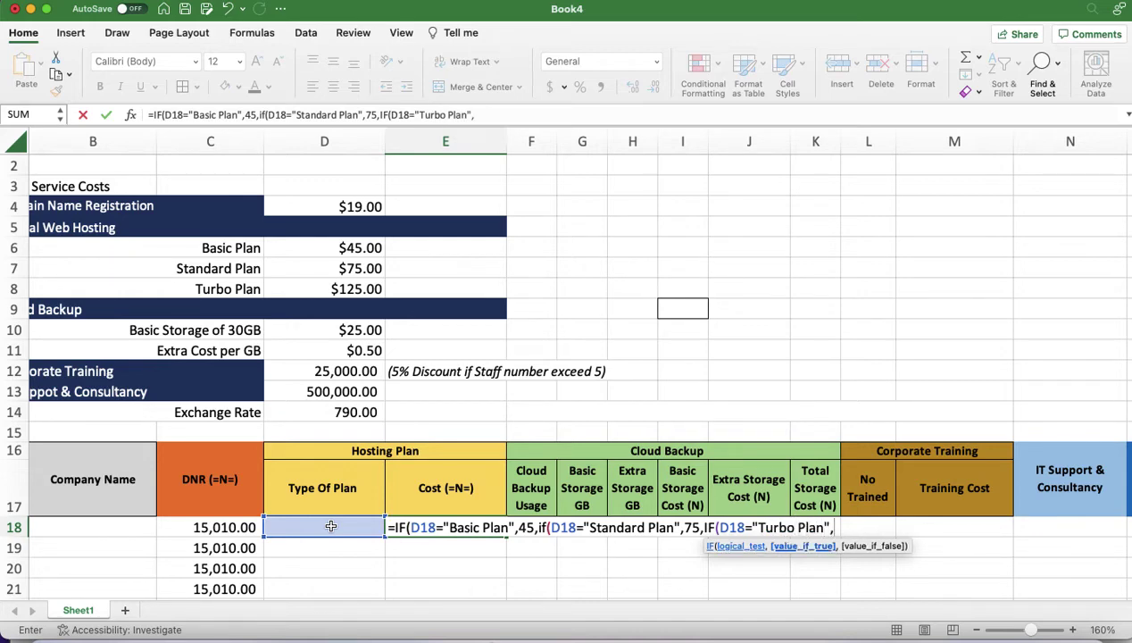
type("125,\"No P")
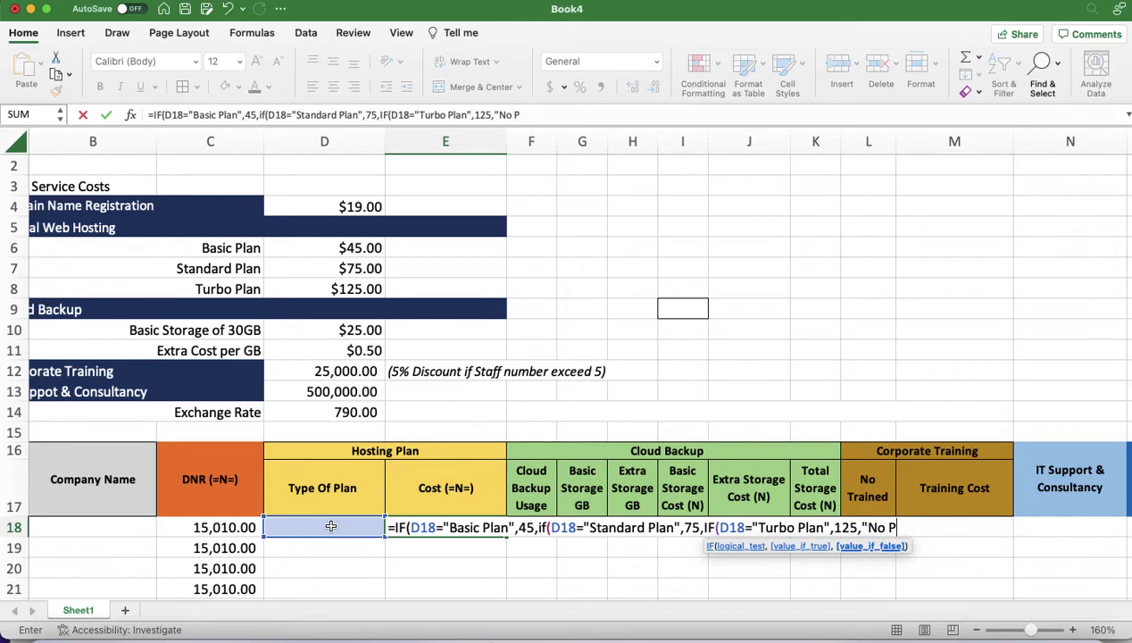
type("lan")
Close all three nested IFs with parentheses at the formula's end and commit the hosting cost formula in E18
left_click(533, 527)
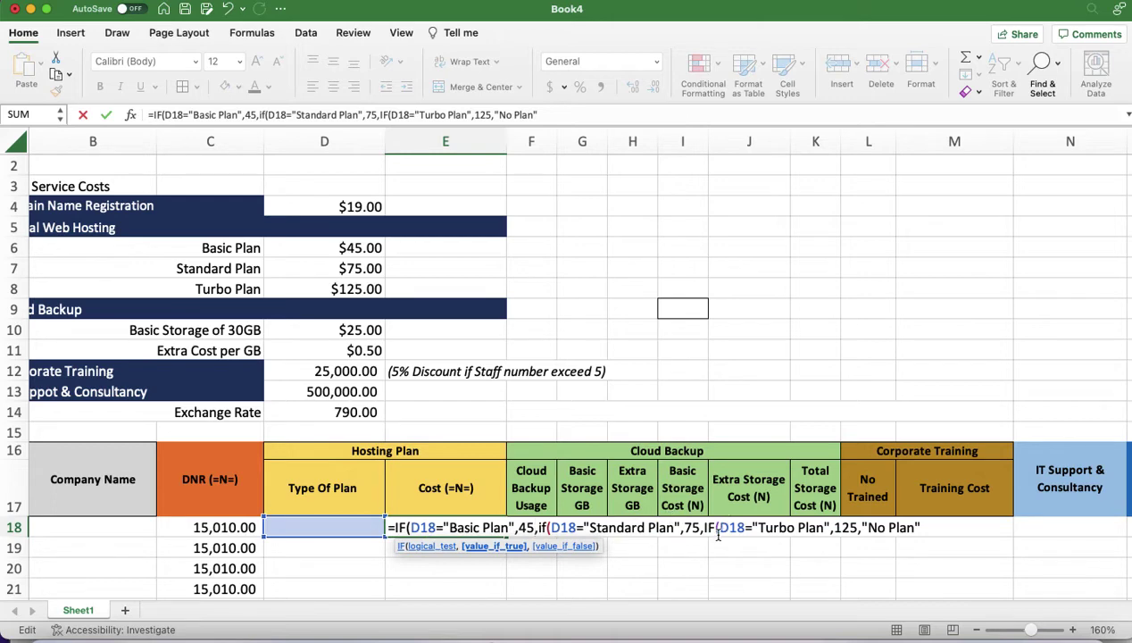
left_click(926, 527)
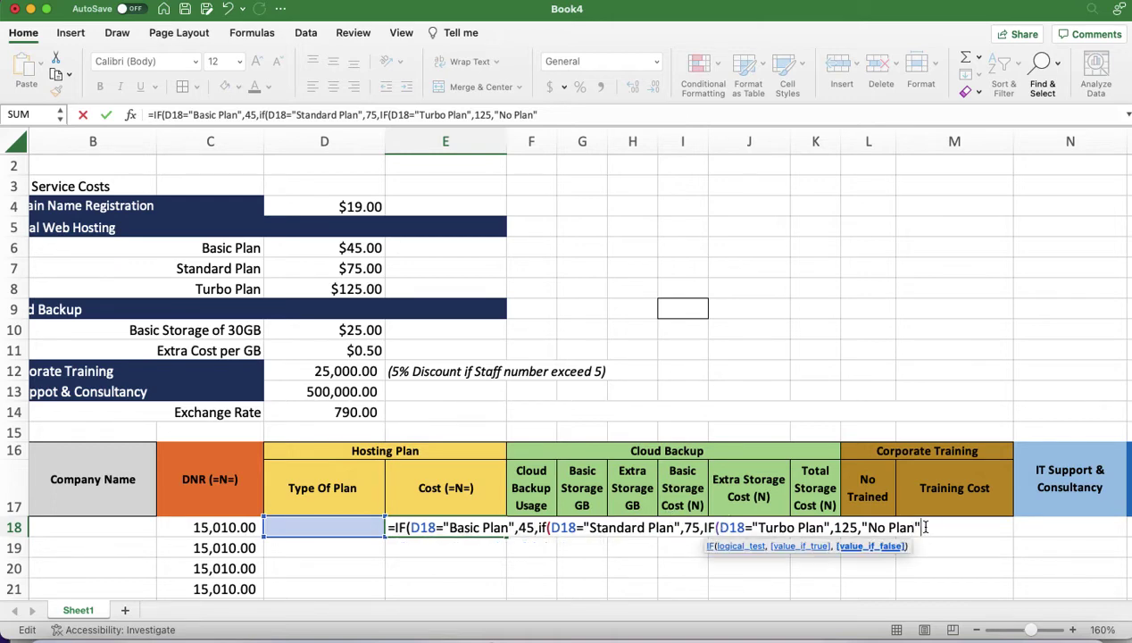
type(")))")
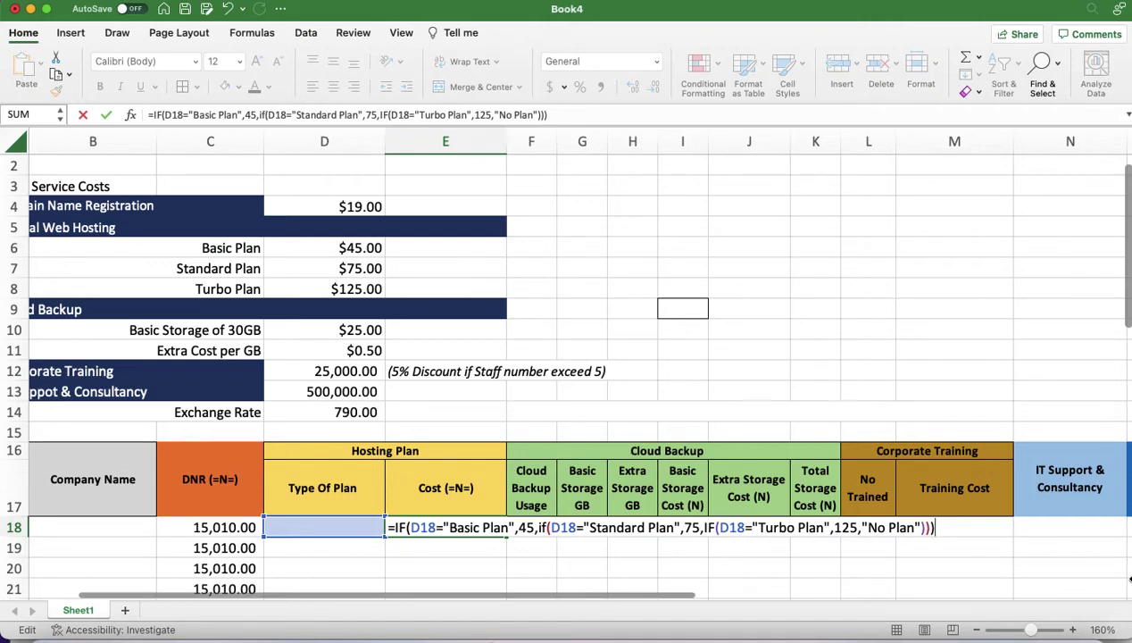
key("Return")
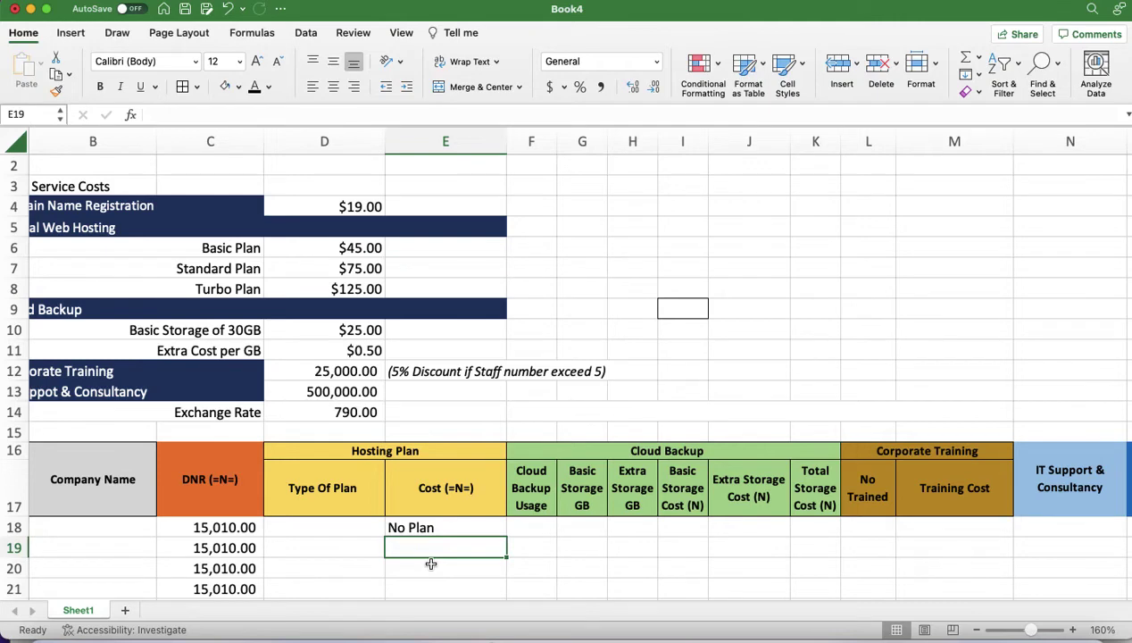
Test the hosting cost formula by choosing Basic Plan, Standard Plan and Turbo Plan in turn in D18
left_click(348, 526)
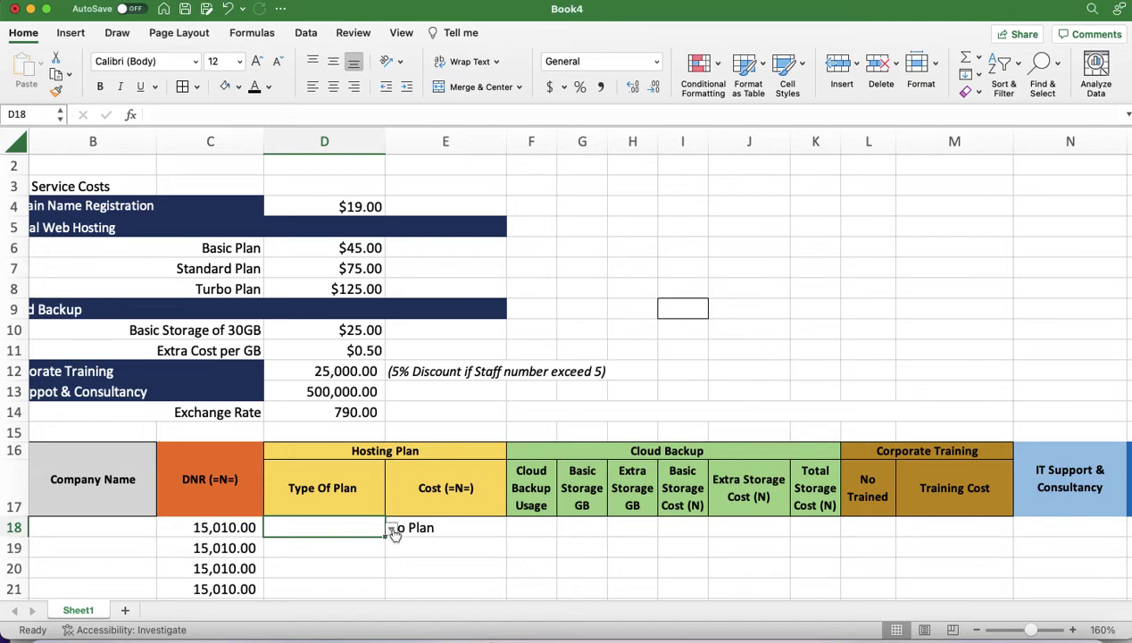
left_click(391, 529)
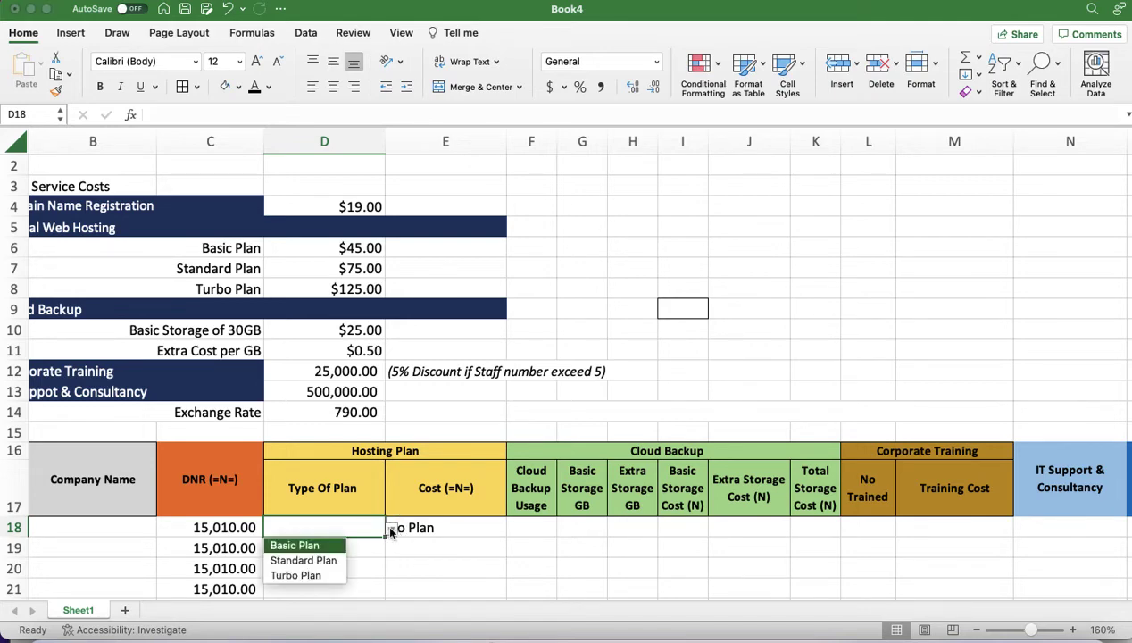
left_click(320, 546)
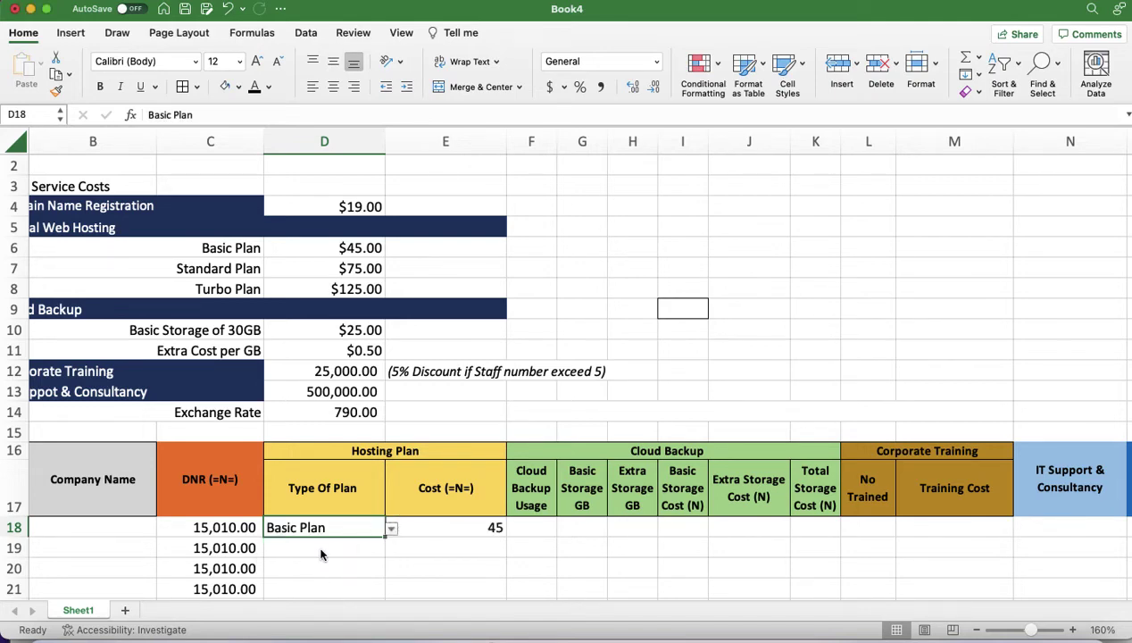
left_click(391, 528)
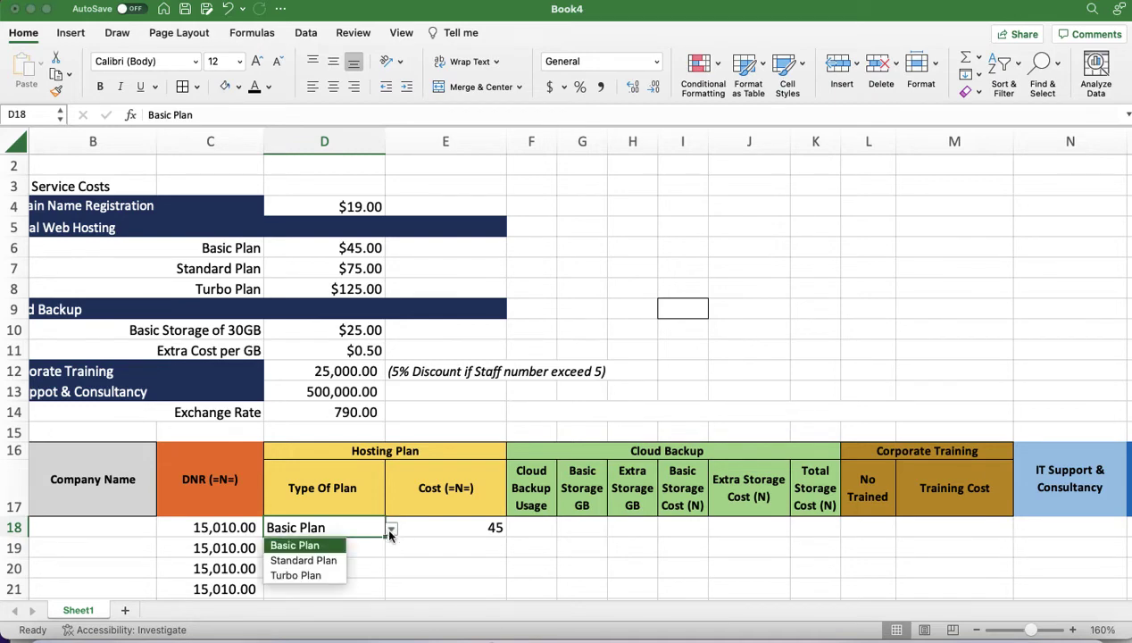
left_click(330, 560)
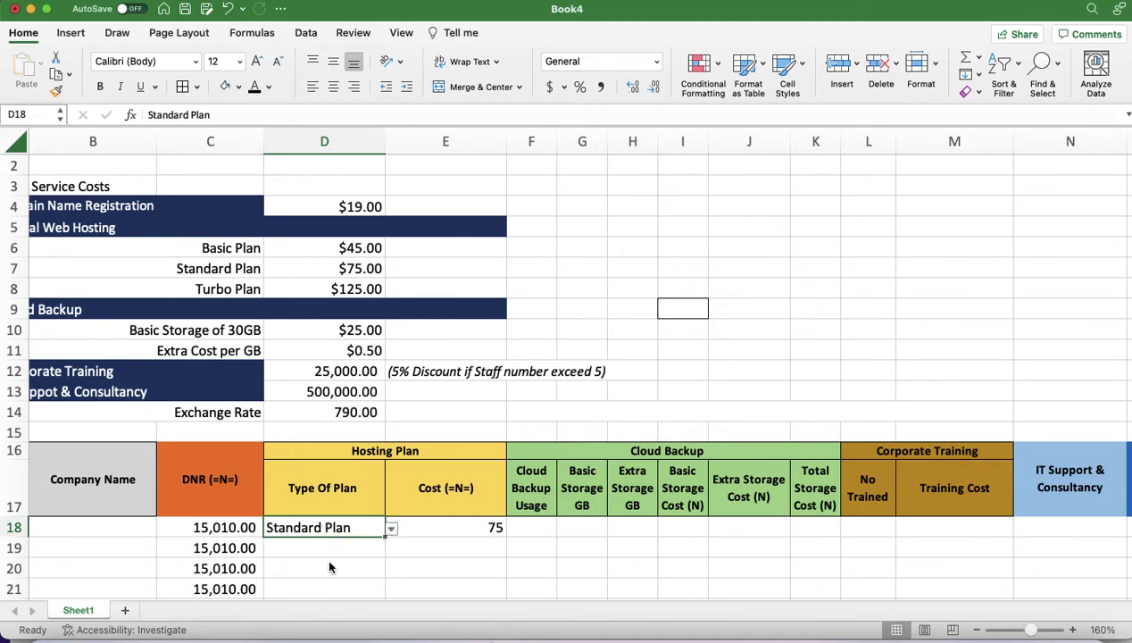
left_click(391, 528)
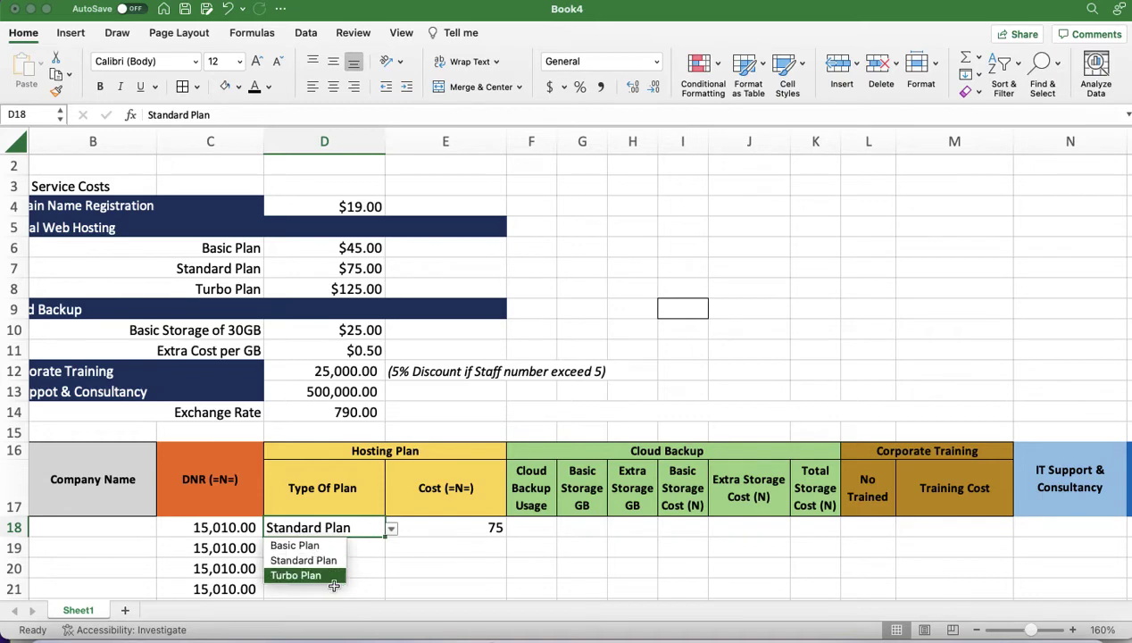
left_click(332, 579)
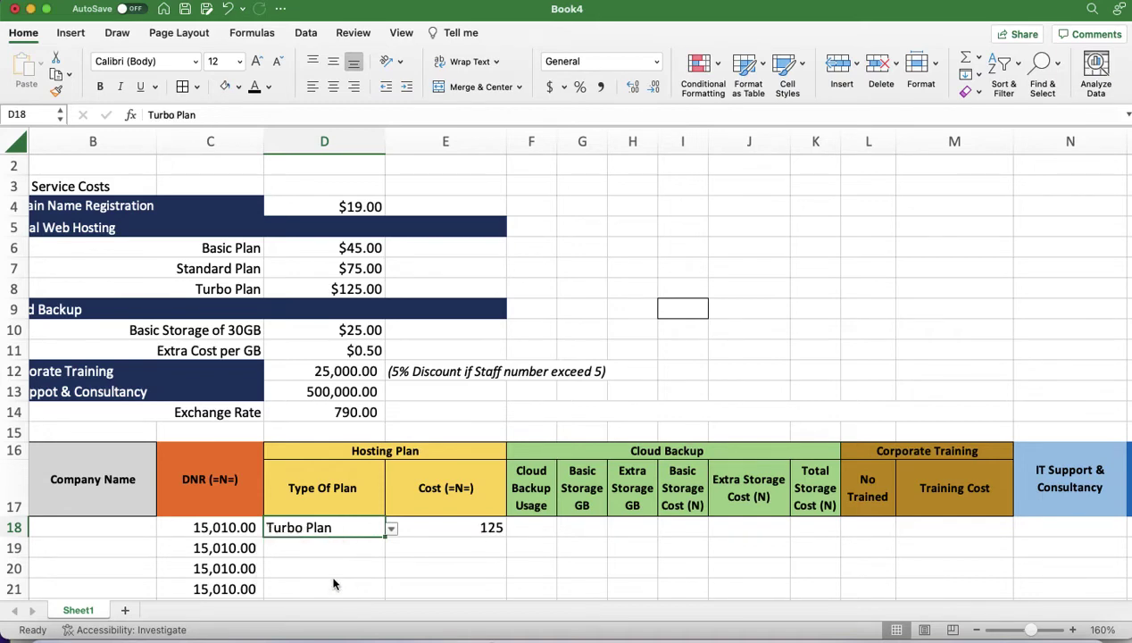
left_click(435, 527)
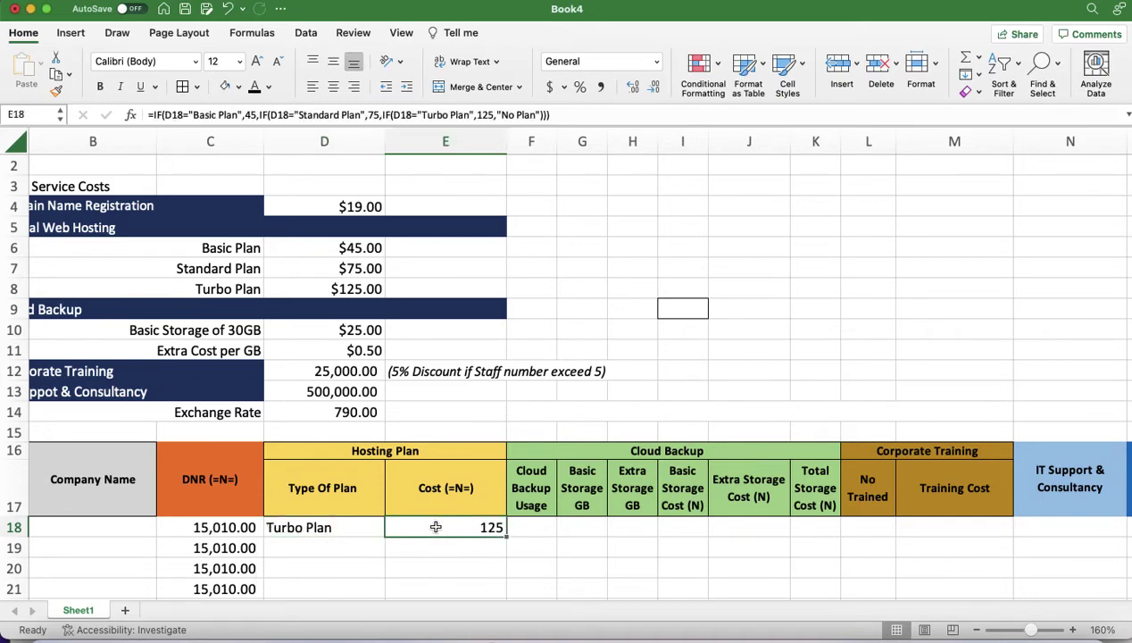
left_click(656, 62)
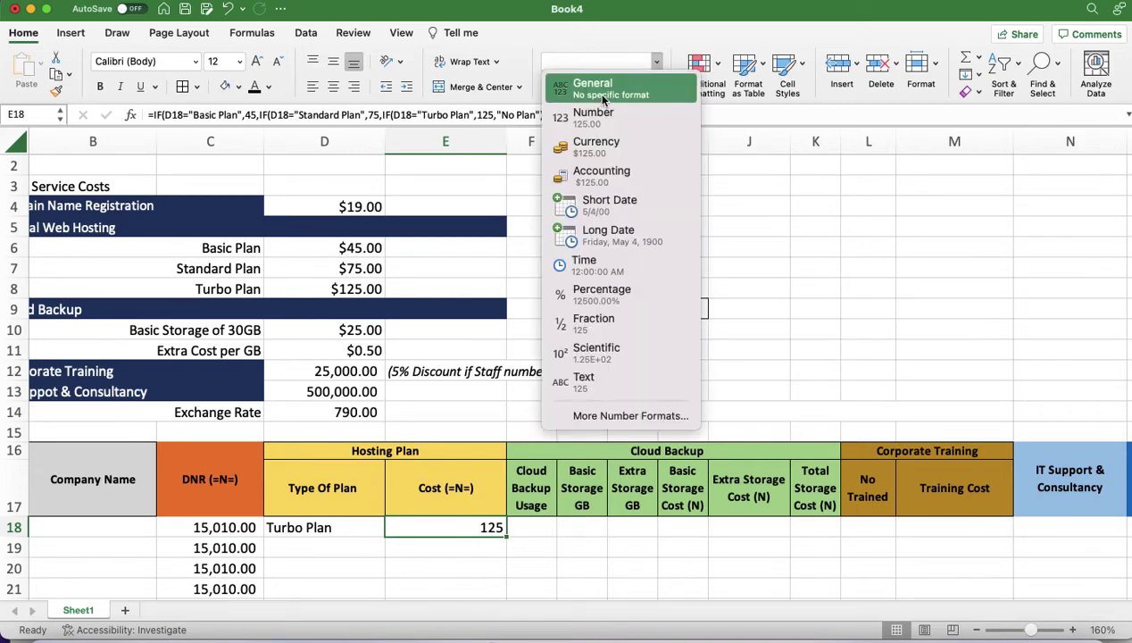
left_click(336, 550)
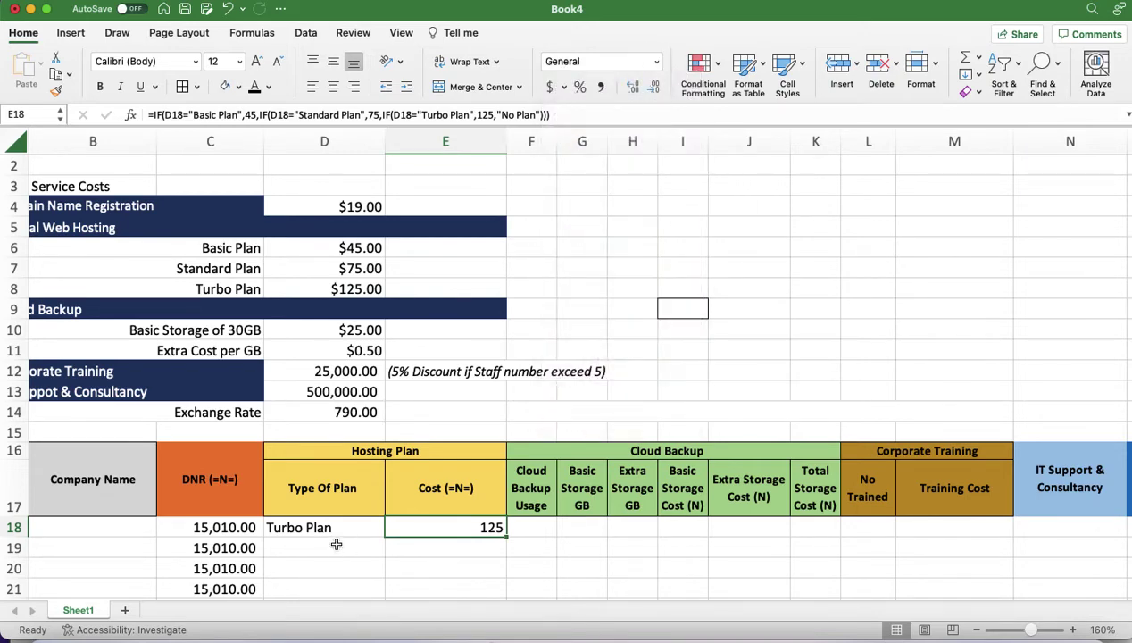
left_click(339, 530)
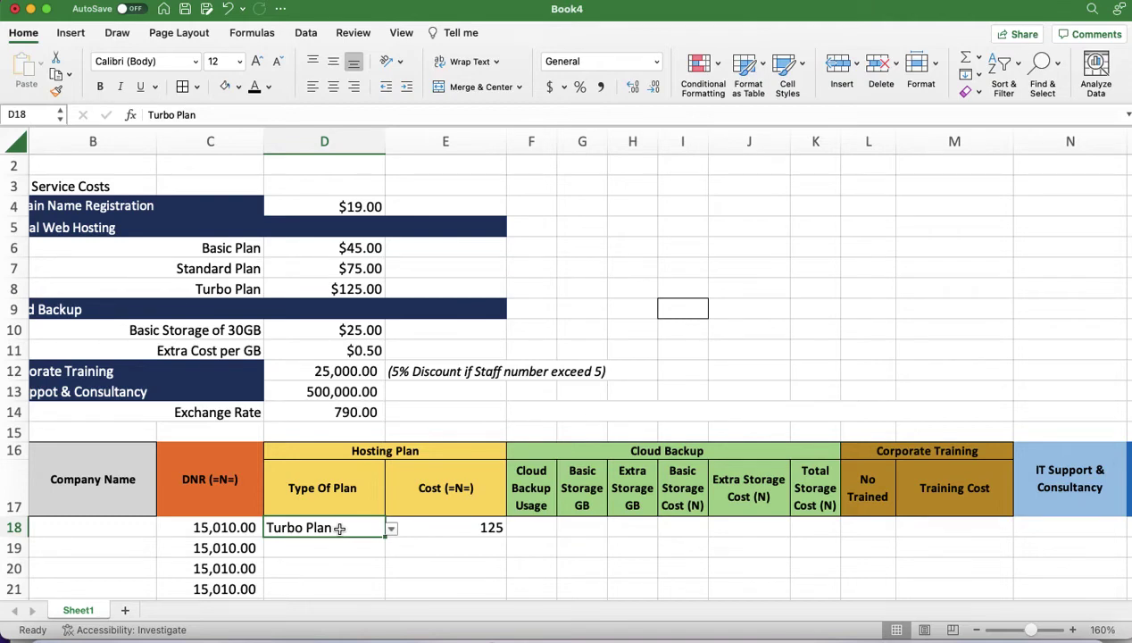
Append *790 after the nested IFs in E18 to convert the hosting cost at the exchange rate
left_click(473, 531)
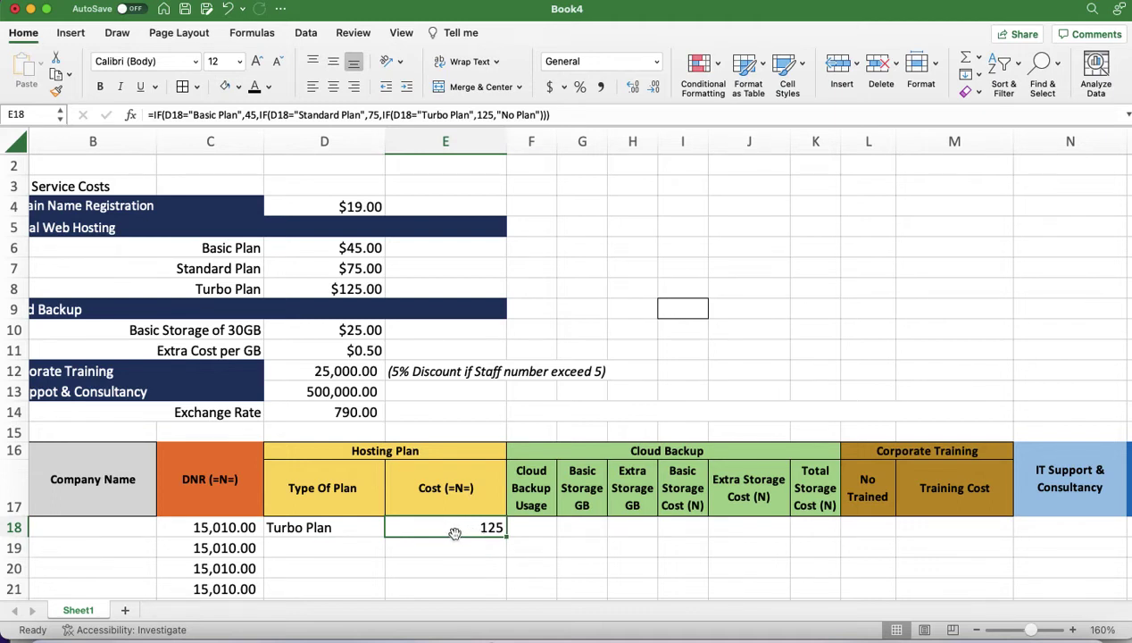
double_click(455, 532)
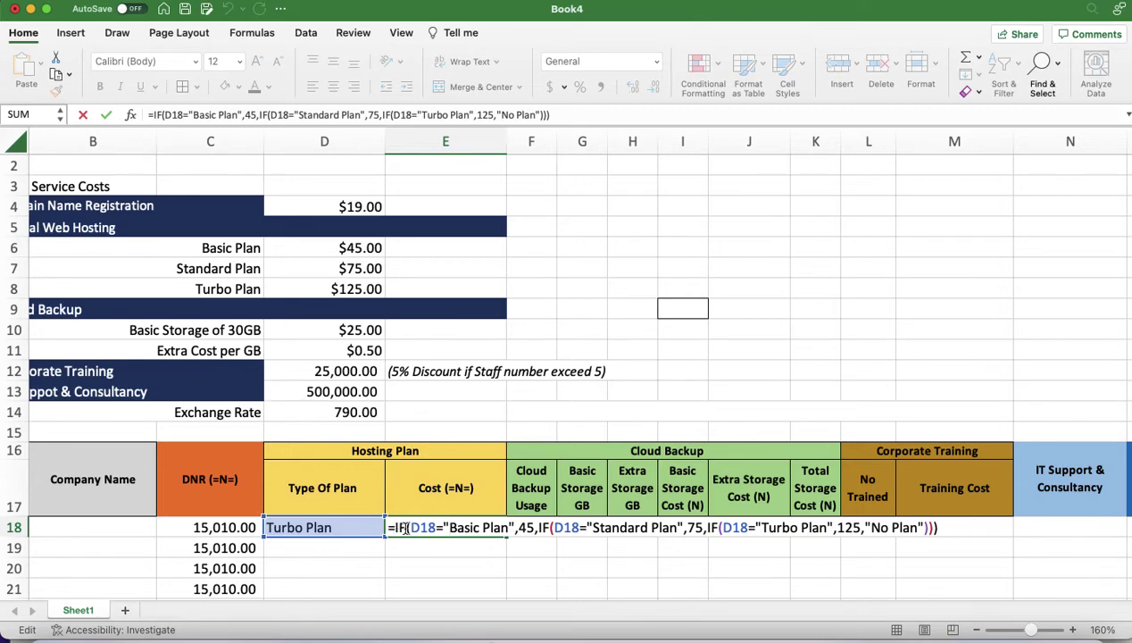
left_click(982, 527)
type("*790")
key("Return")
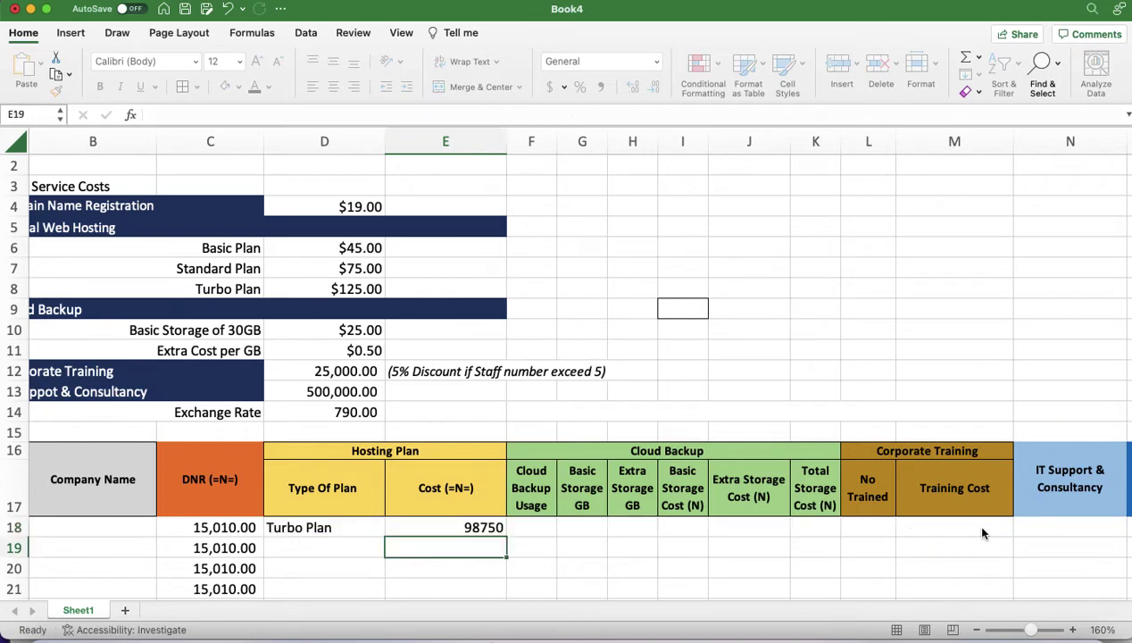
Test the converted cost by switching D18 to Standard Plan and back to Turbo Plan
left_click(314, 527)
left_click(391, 528)
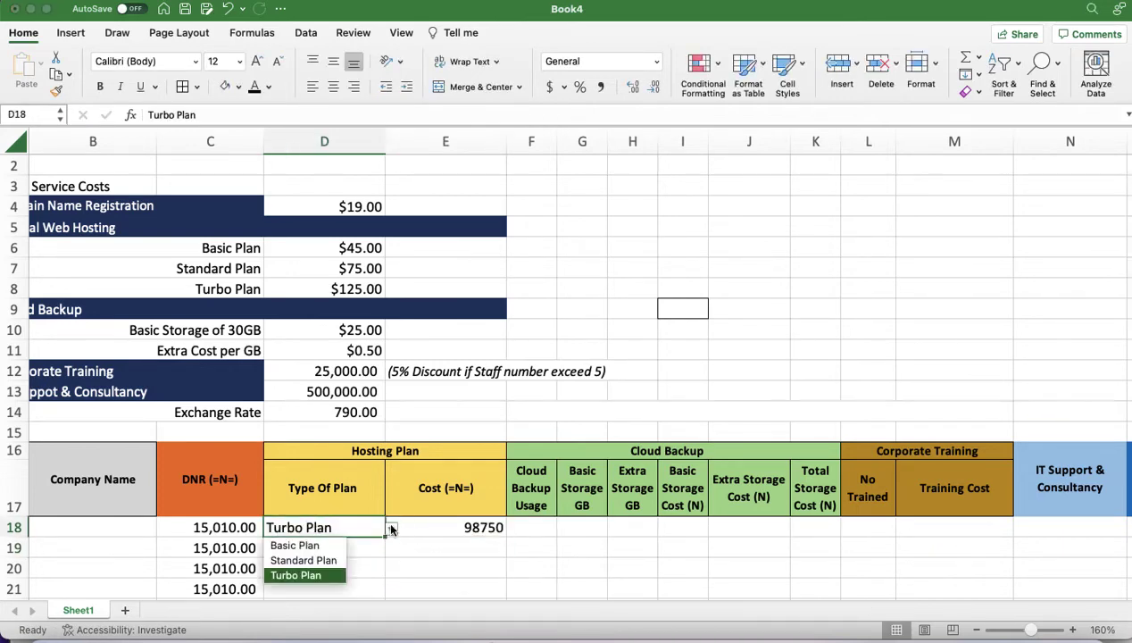
left_click(317, 559)
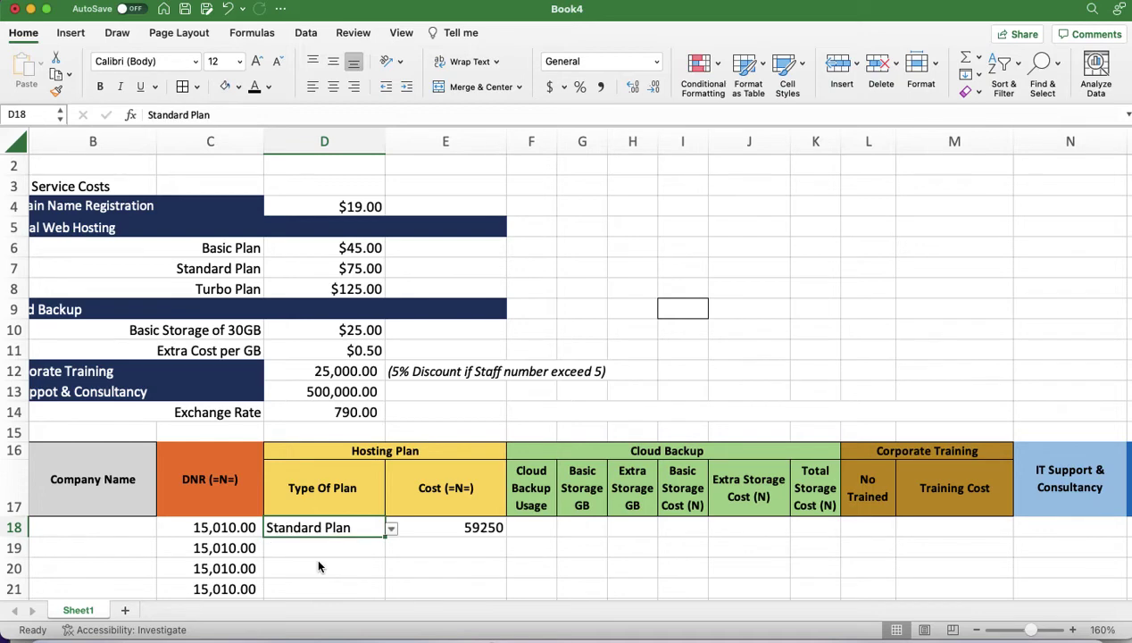
left_click(391, 528)
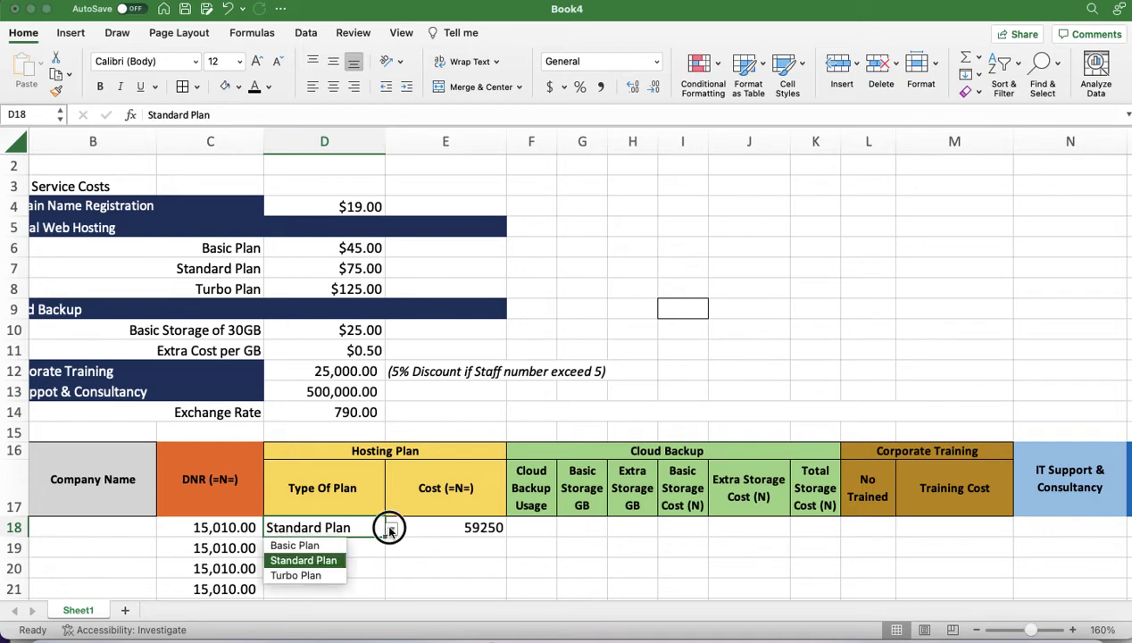
left_click(301, 572)
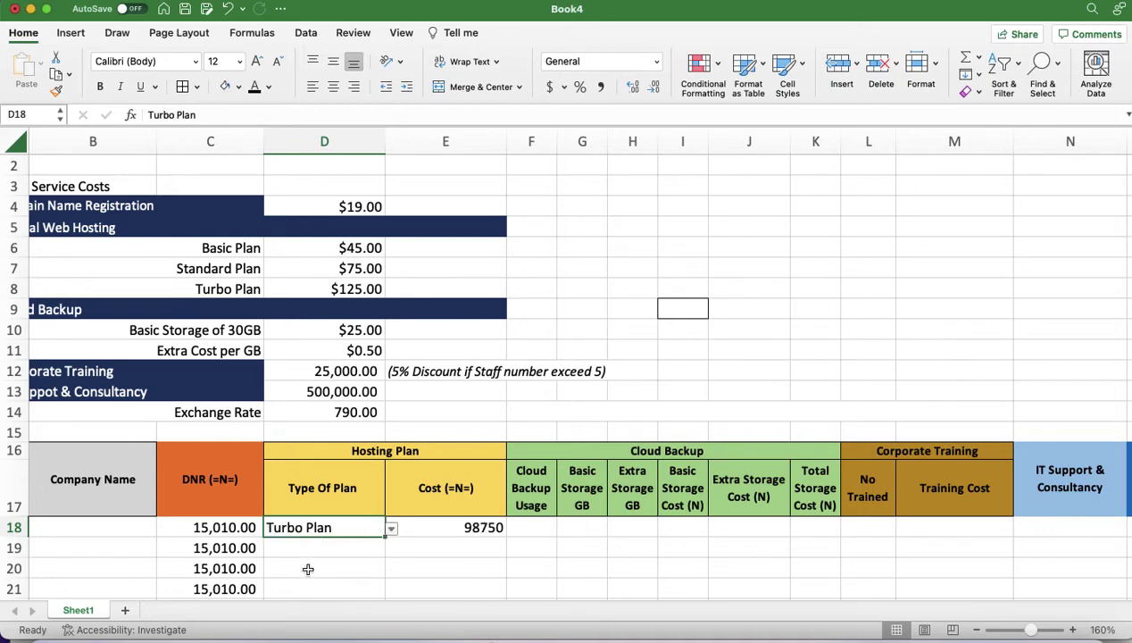
Apply the comma number style to the cost in E18 and choose Basic Plan in D18
left_click(493, 527)
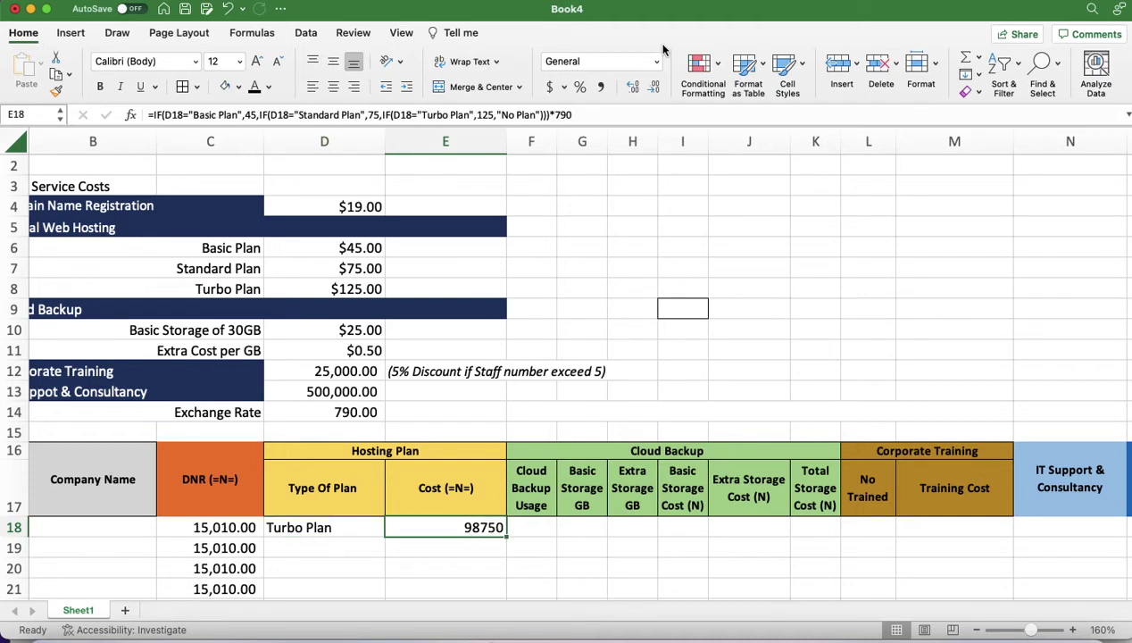
left_click(599, 86)
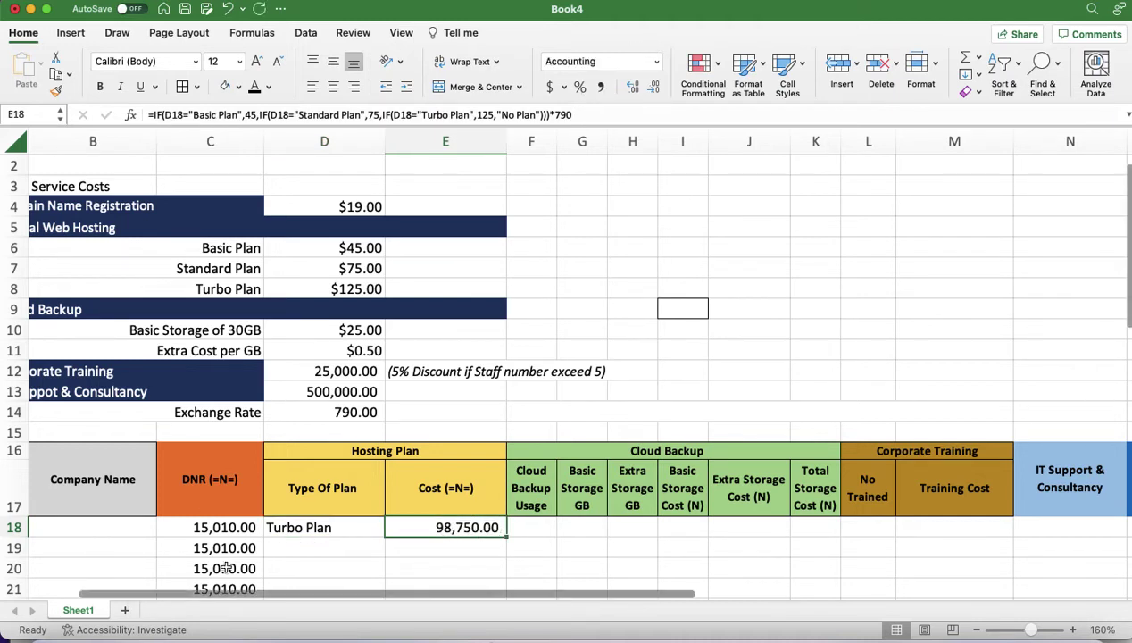
left_click(313, 526)
left_click(390, 528)
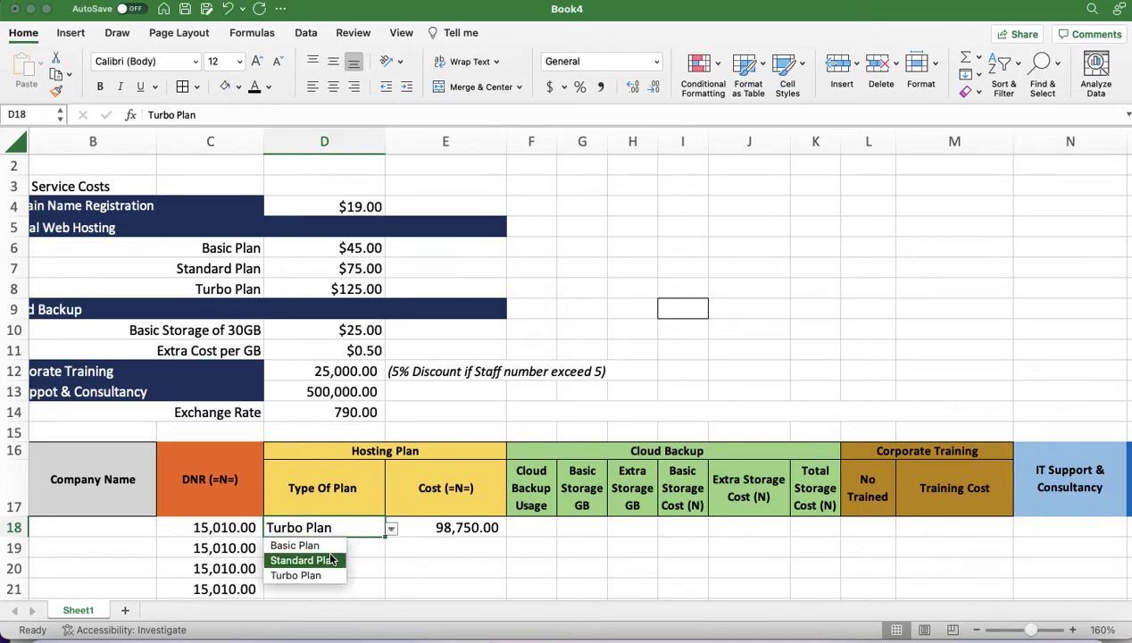
left_click(327, 543)
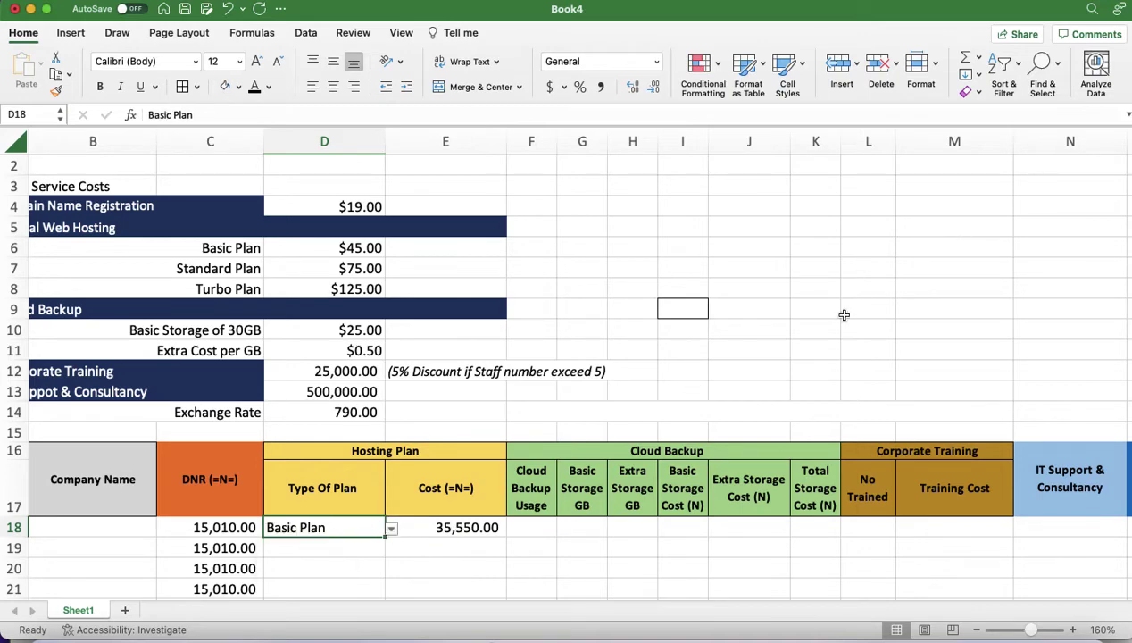
Enter the check calculation =45*790 in the empty cell J10 to verify the Basic Plan cost
left_click(733, 329)
type("=45*790")
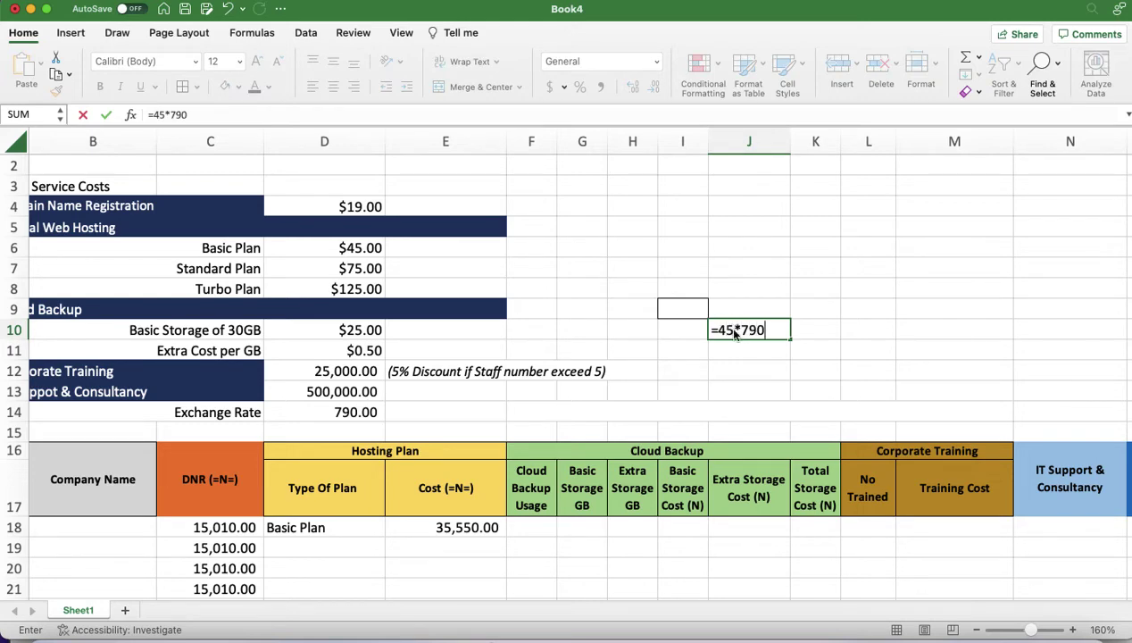
key("Return")
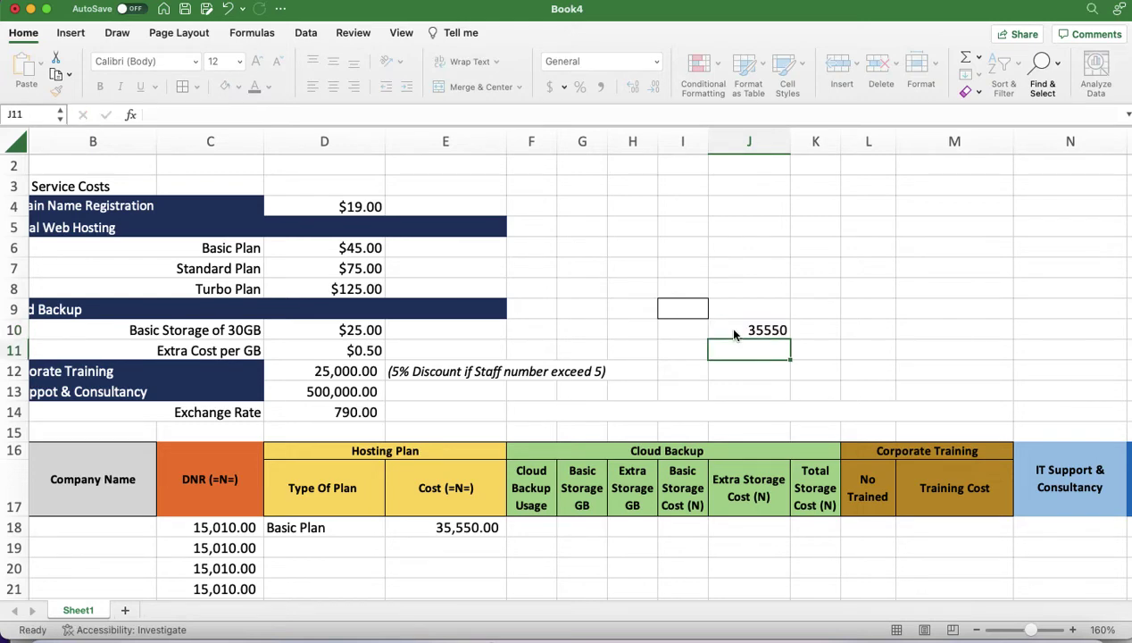
Change the check calculation in J10 to =75*790 for the Standard Plan
left_click(754, 330)
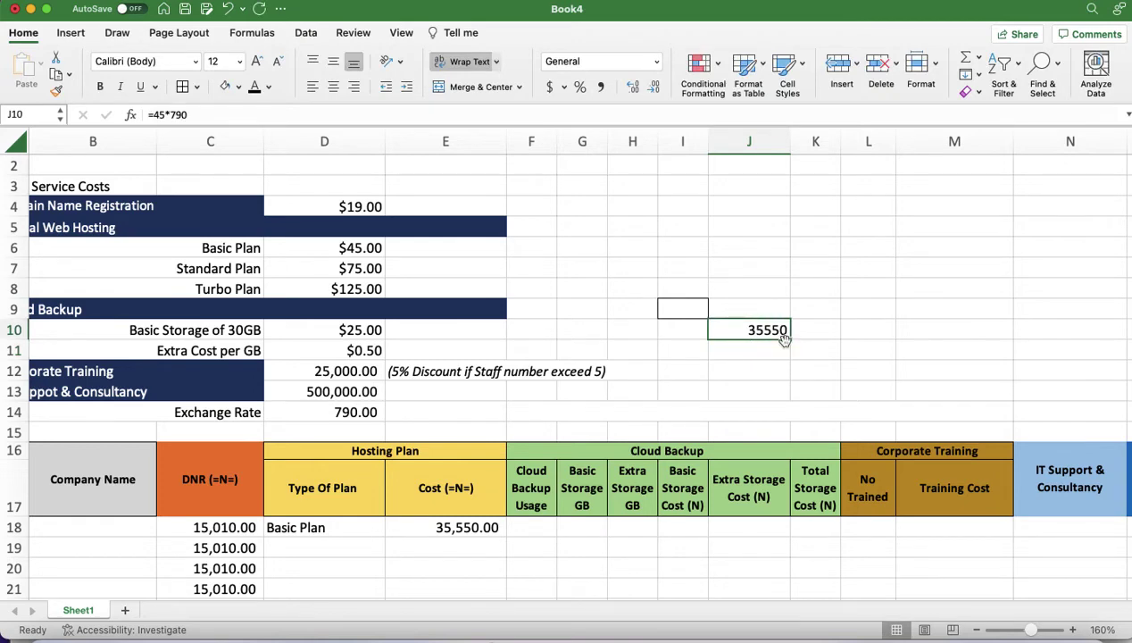
double_click(750, 331)
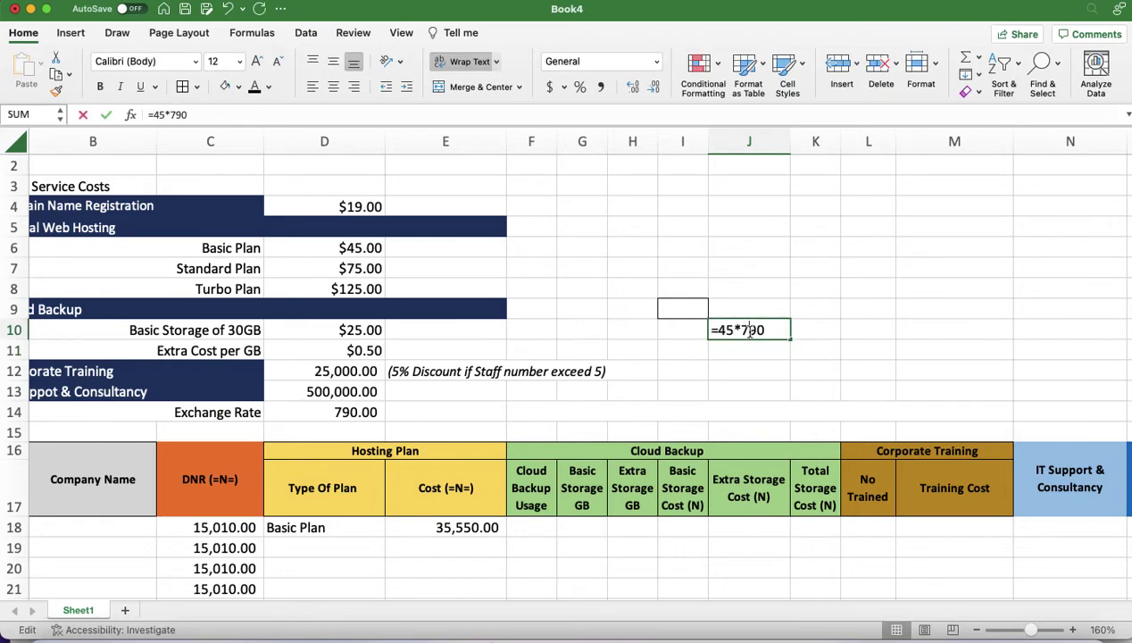
left_click(728, 328)
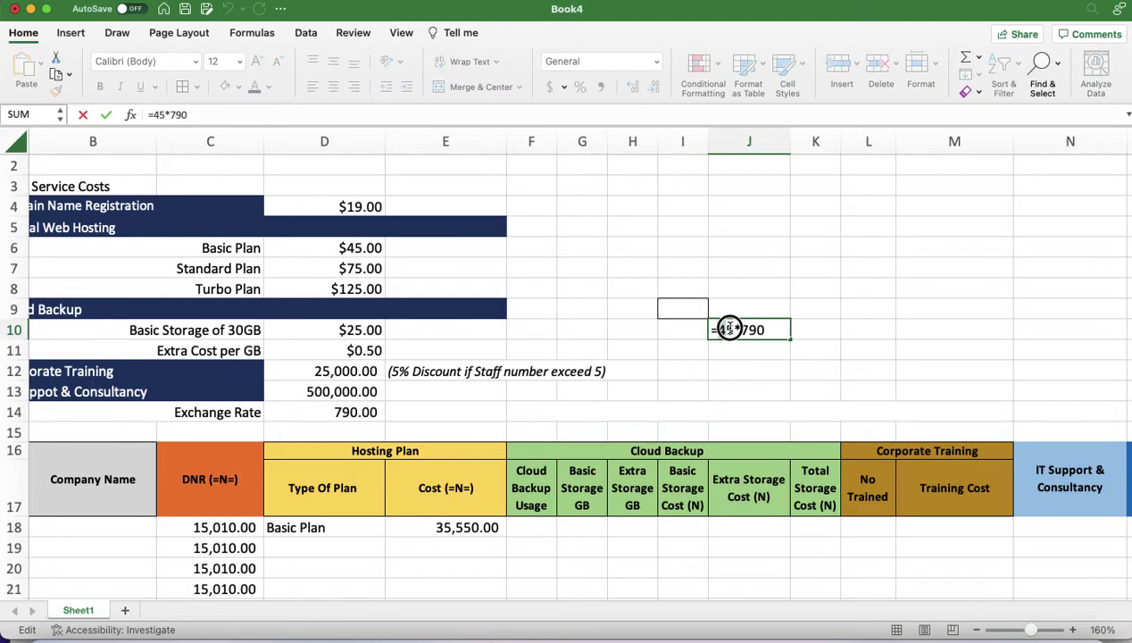
key("Return")
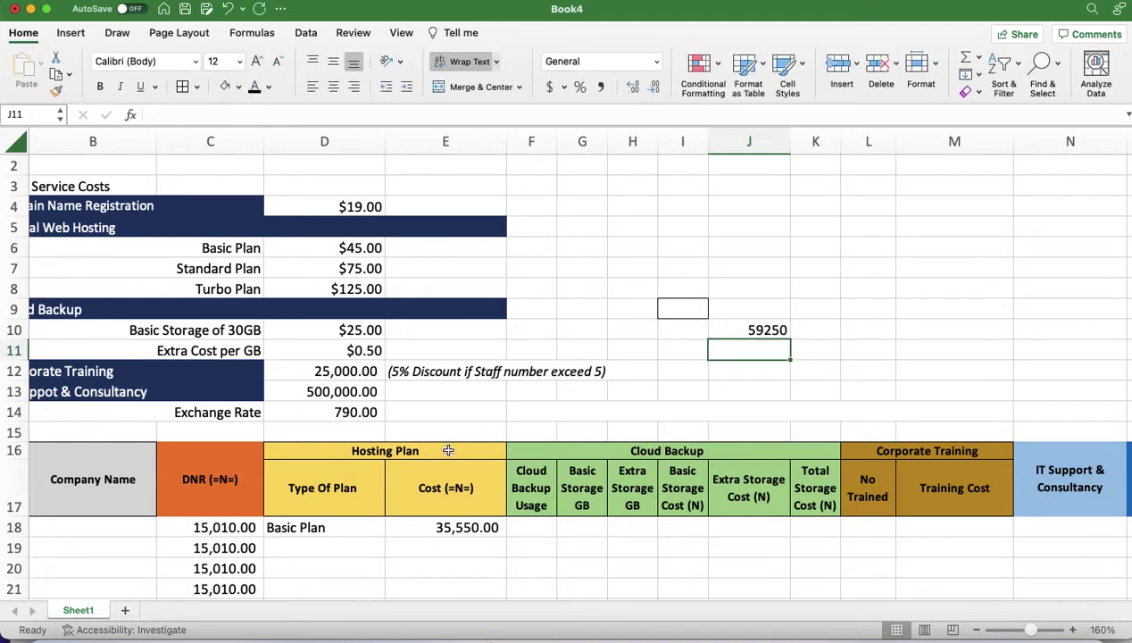
Set the plan type in D18 to Standard Plan and clear the check calculation from J10
left_click(348, 528)
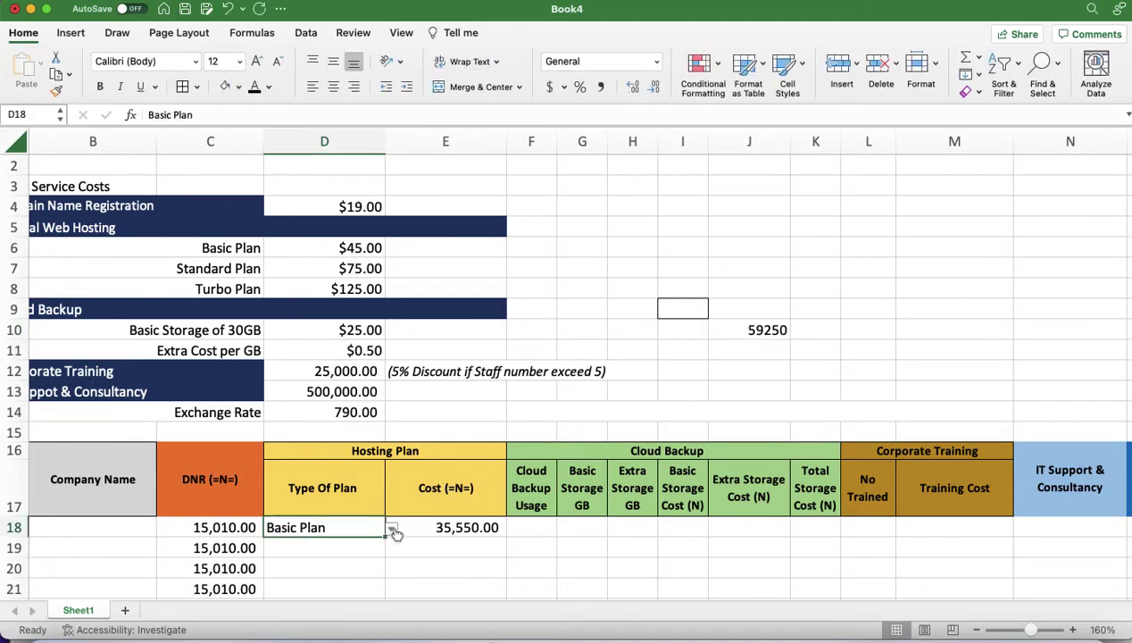
left_click(391, 529)
left_click(340, 560)
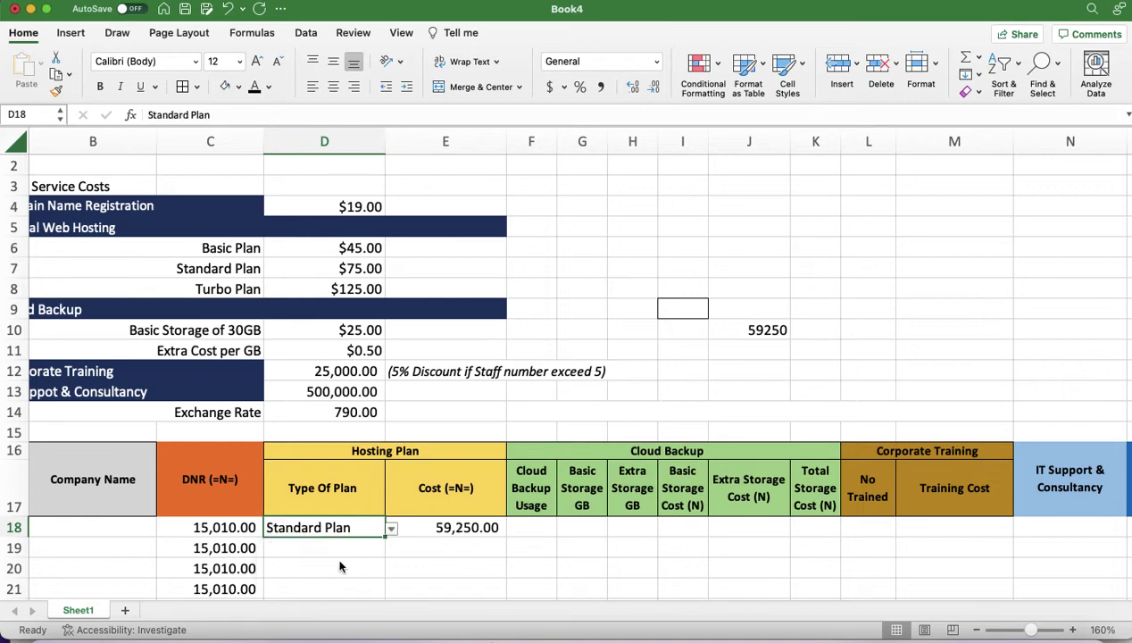
left_click(749, 329)
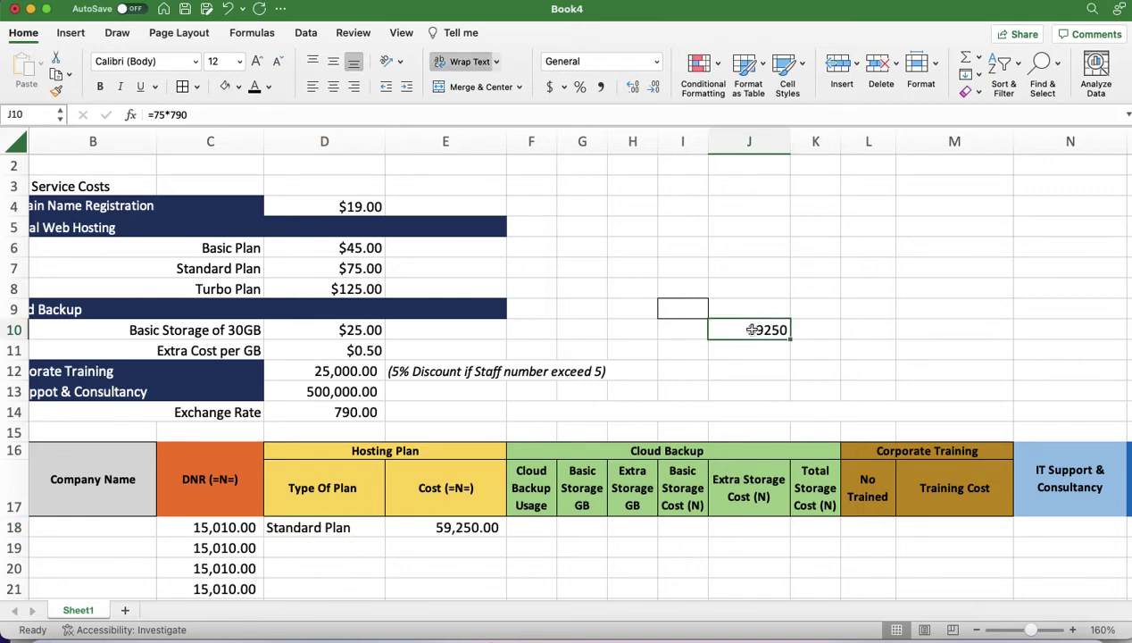
key("Delete")
Review the nested IF hosting cost formula in E18 and leave that cell selected
double_click(416, 526)
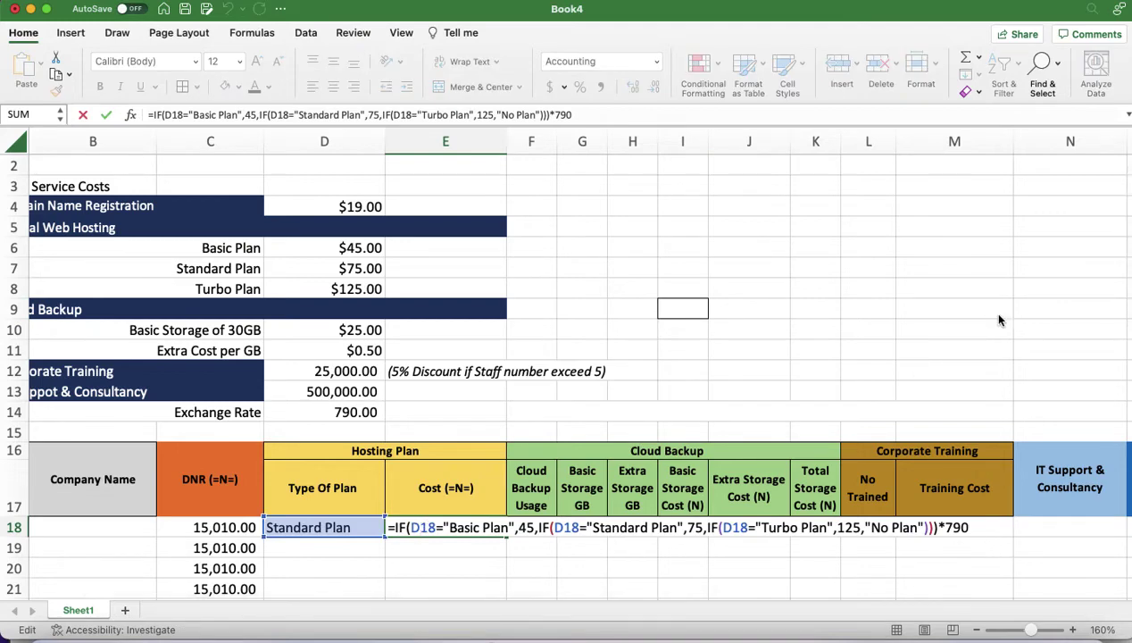
key("Return")
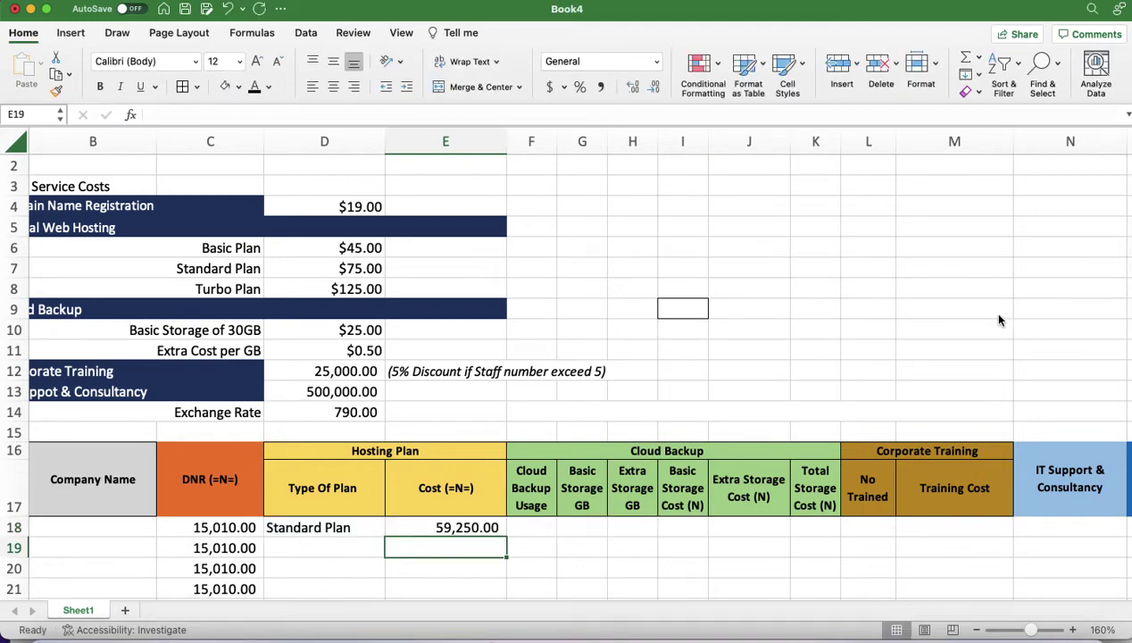
left_click(455, 489)
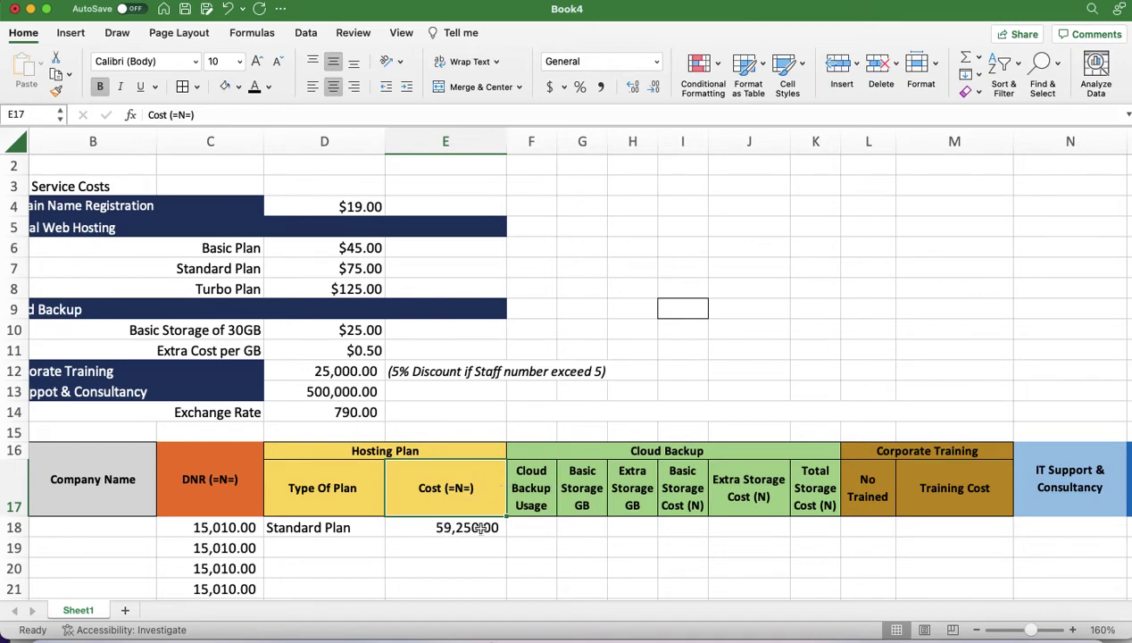
left_click(429, 527)
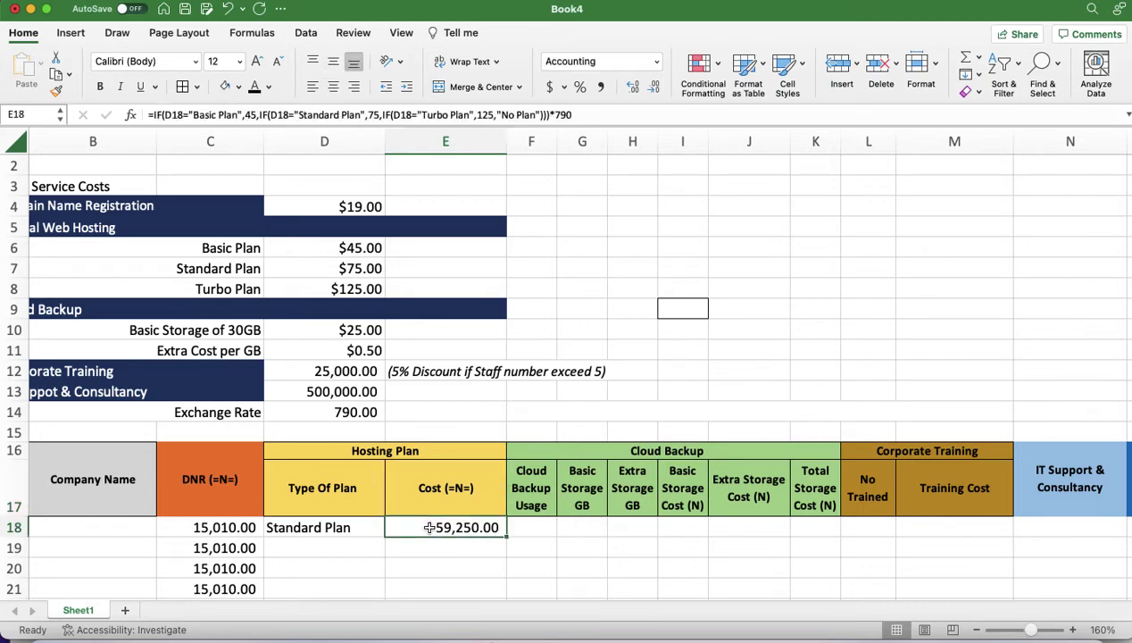
Copy the E18 hosting cost formula without its equals sign, place it as text in F6, and italicize it
double_click(421, 528)
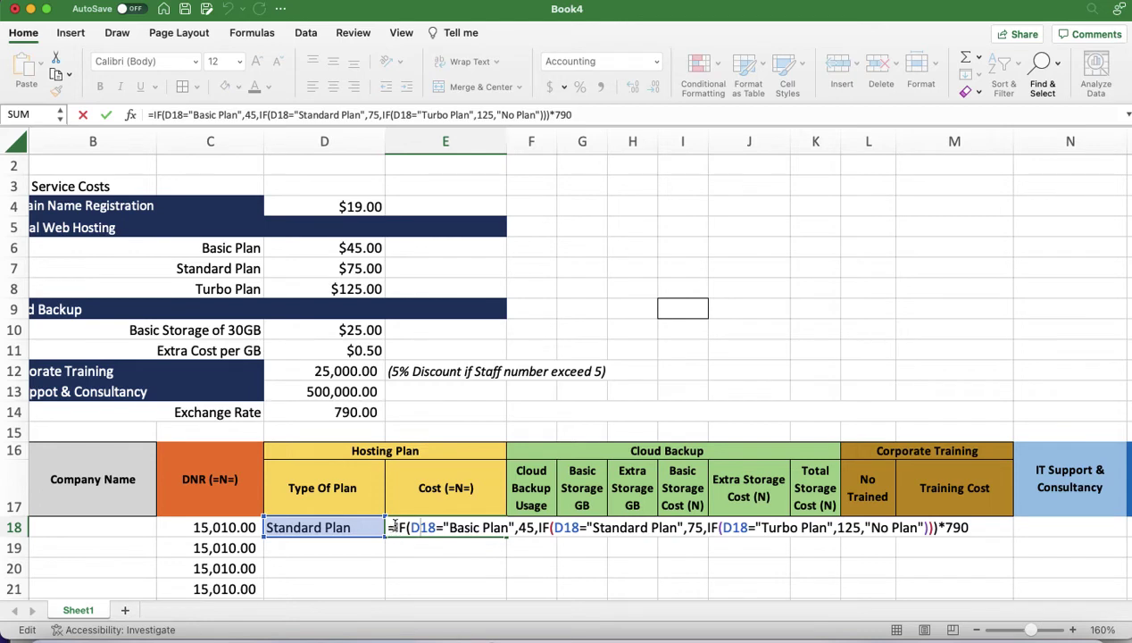
left_click_drag(390, 528, 1043, 534)
key("super+c")
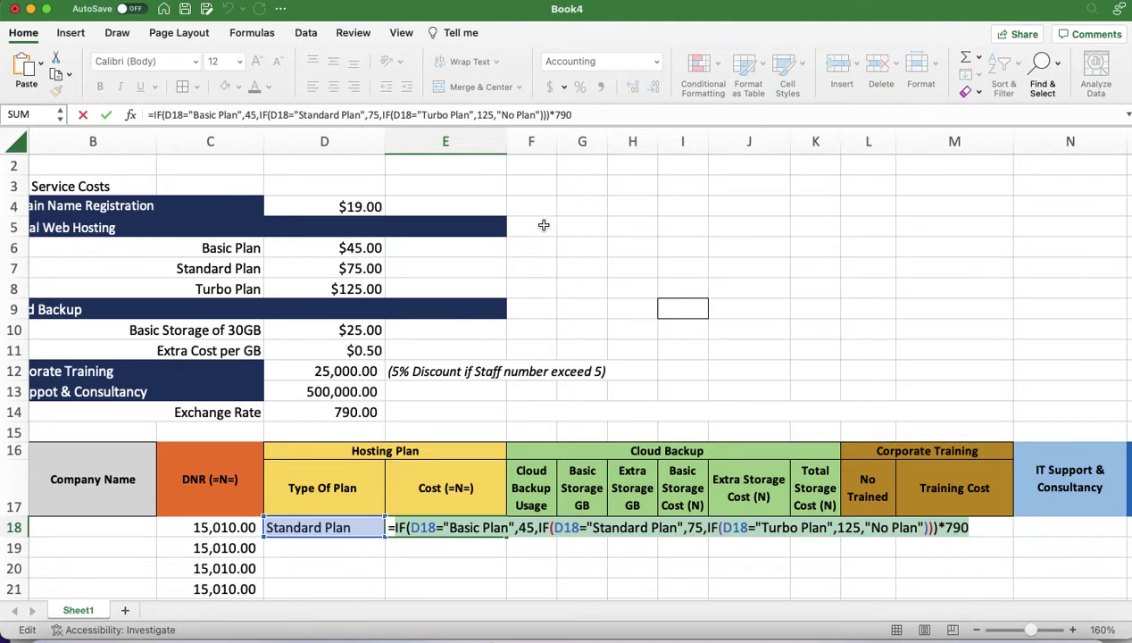
key("Escape")
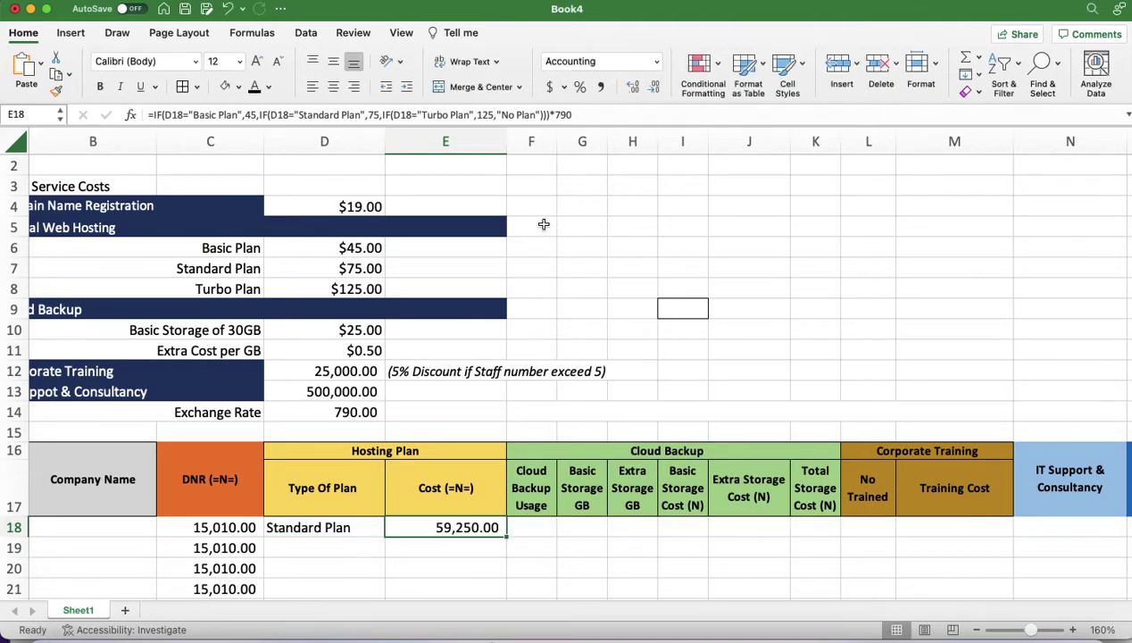
left_click(545, 225)
left_click(570, 224)
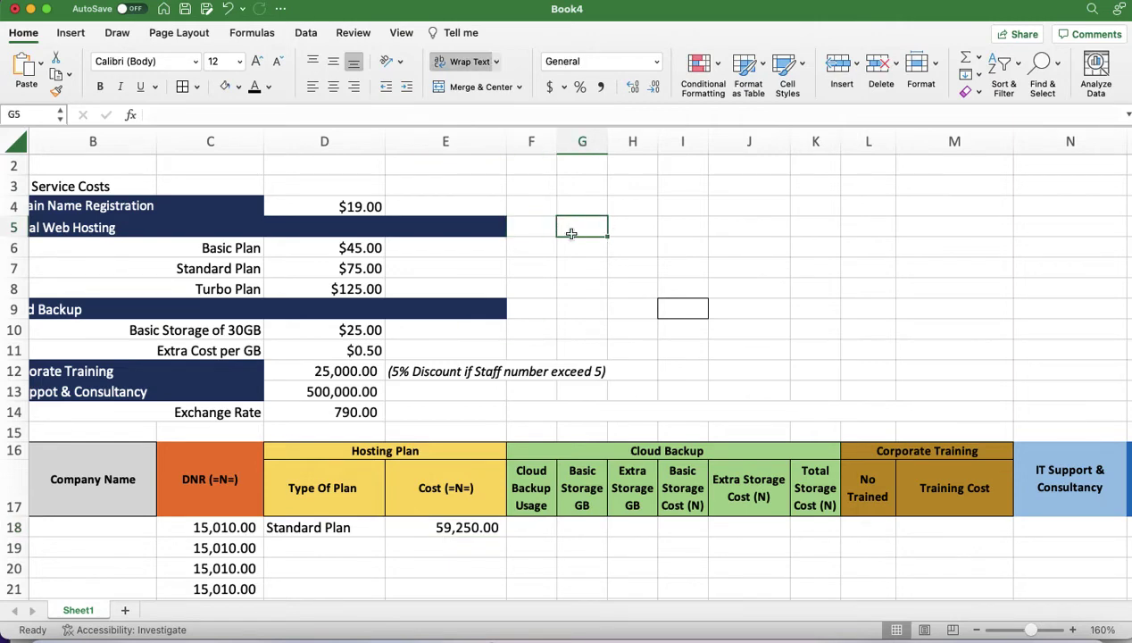
left_click(543, 252)
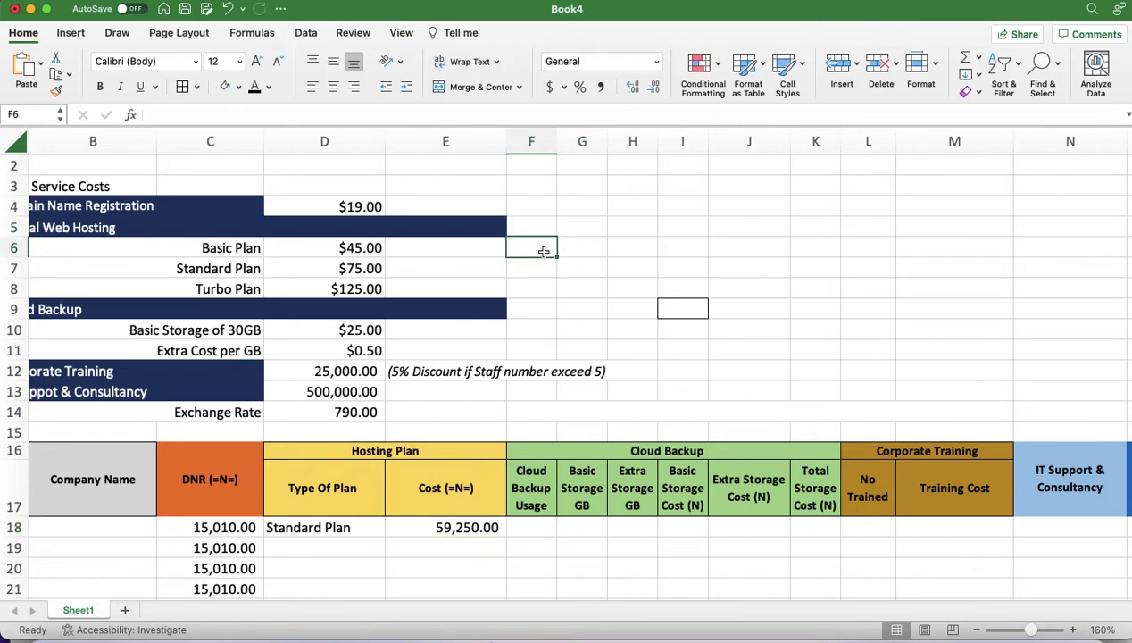
key("super+v")
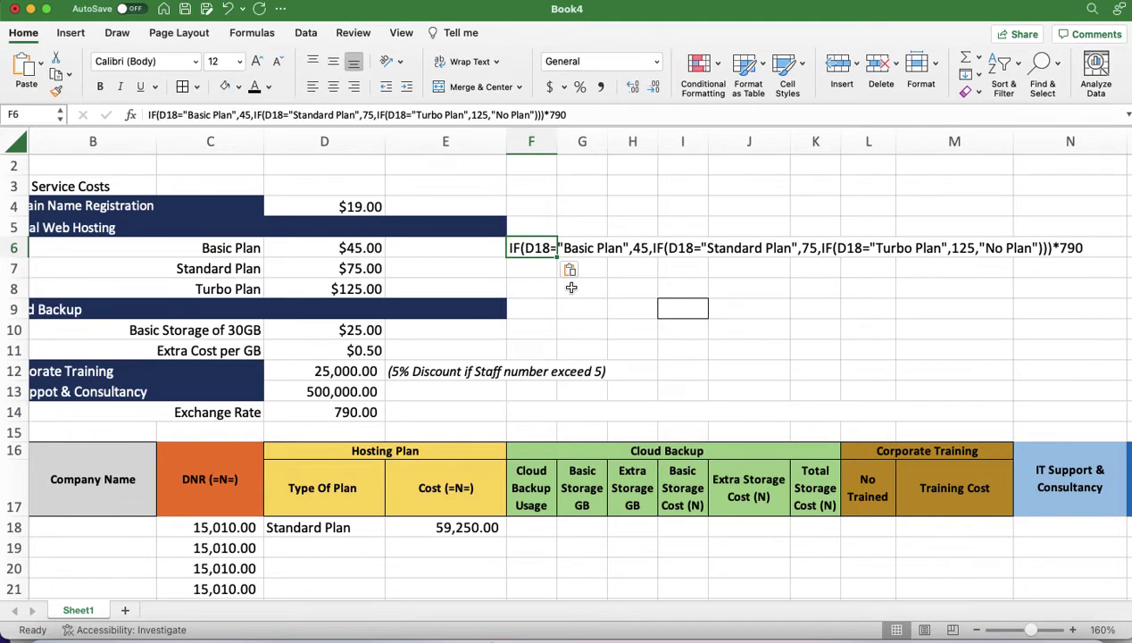
left_click(120, 87)
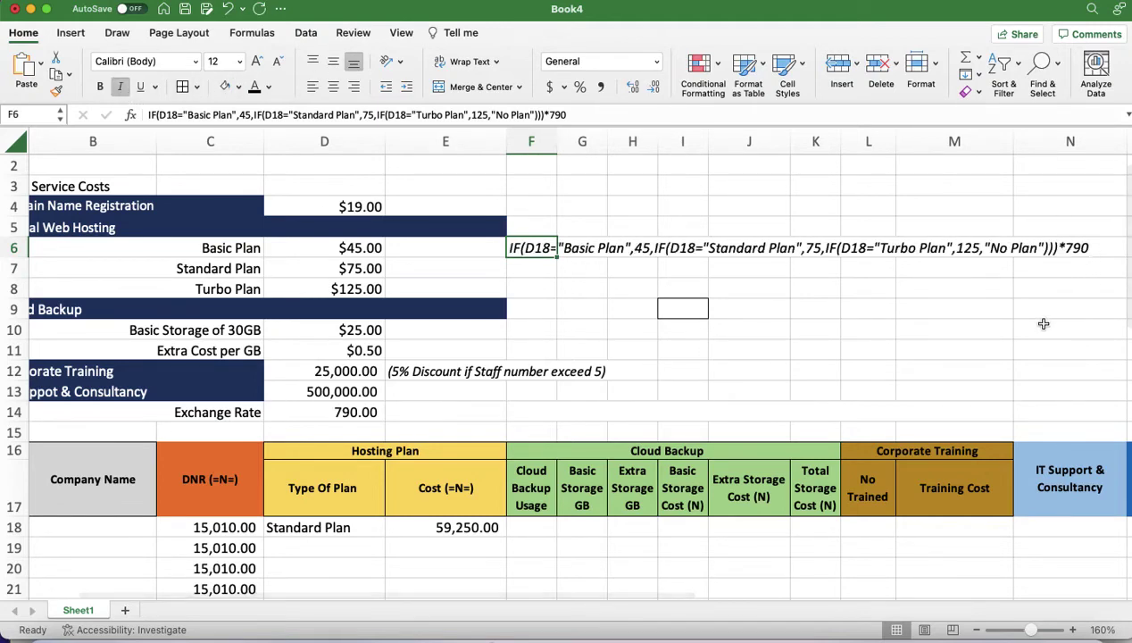
left_click(1102, 248)
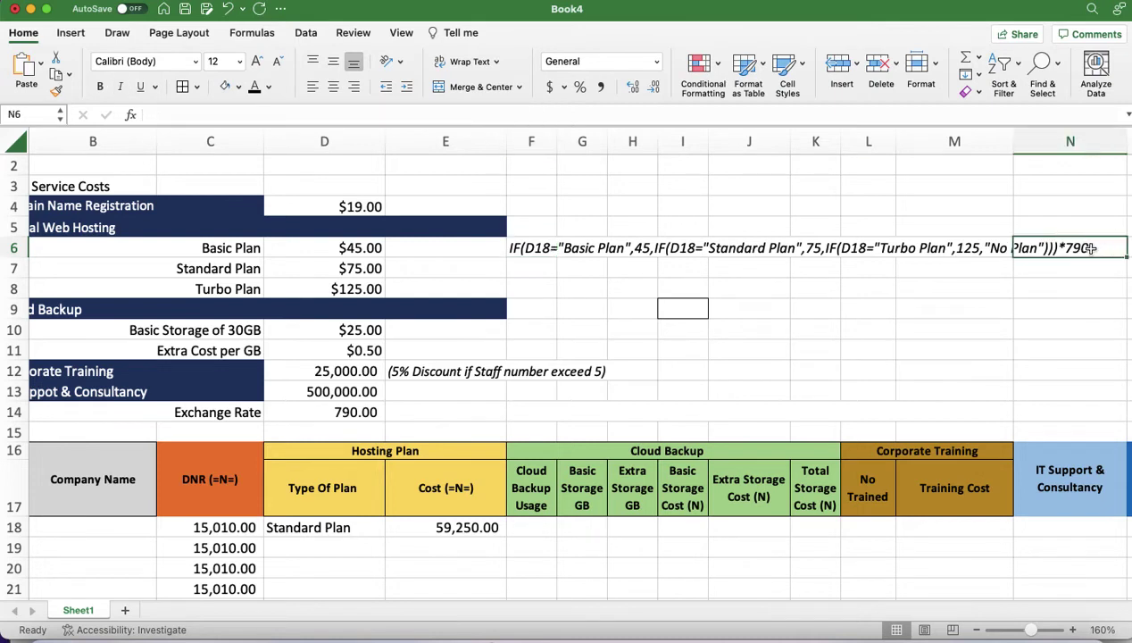
left_click(541, 248)
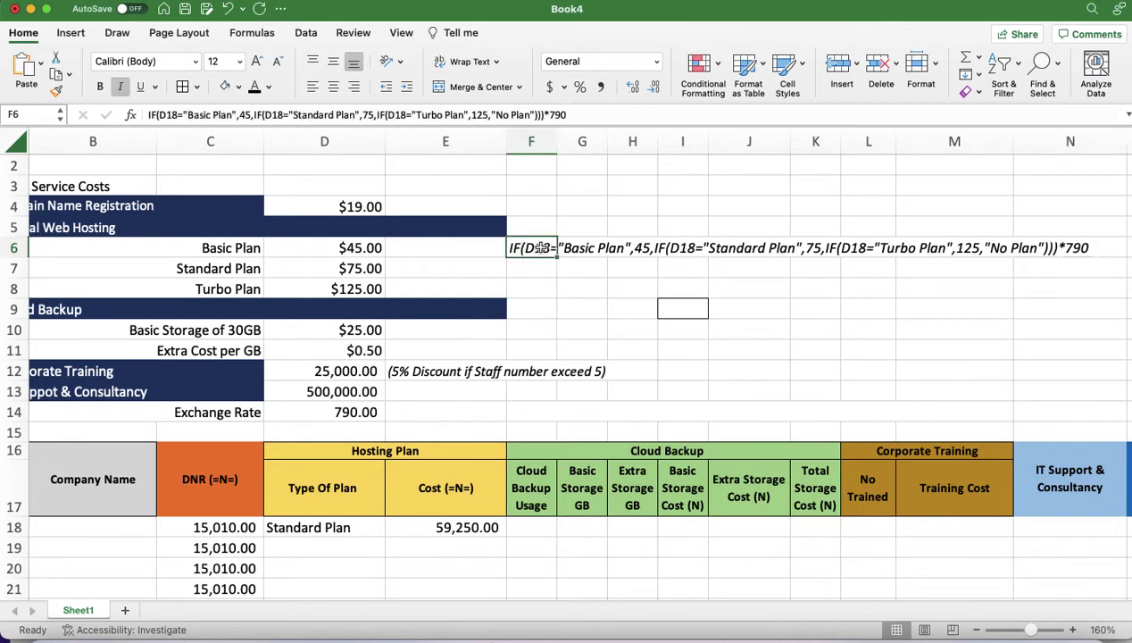
Replace the fixed 790 multiplier in the F6 formula text with the absolute exchange rate reference $d$14
left_click(329, 412)
left_click(535, 248)
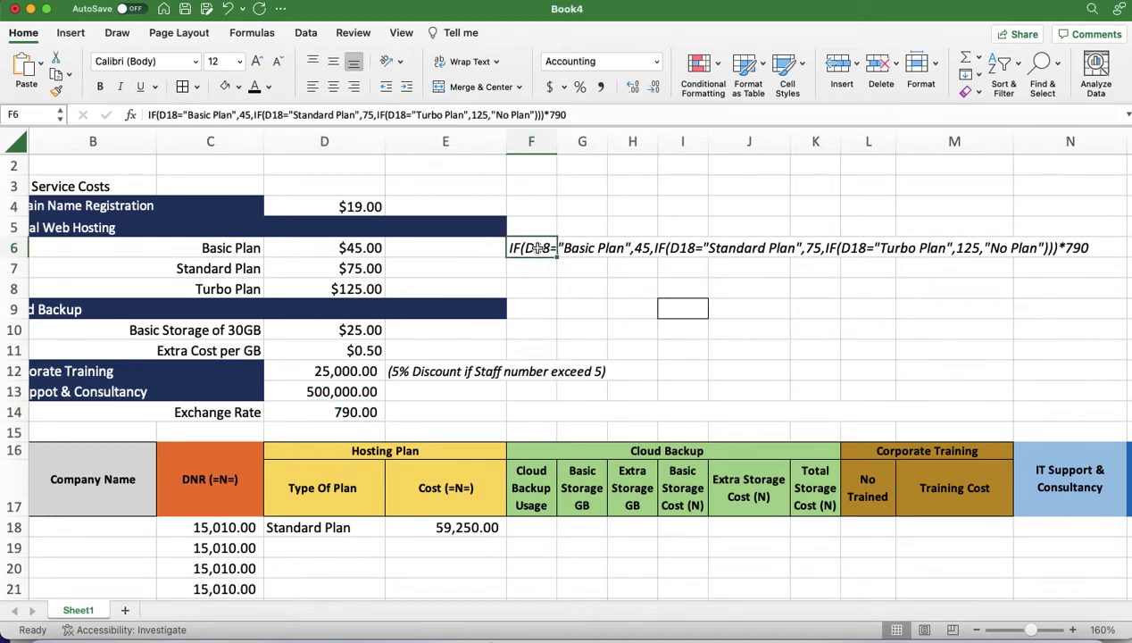
left_click(584, 114)
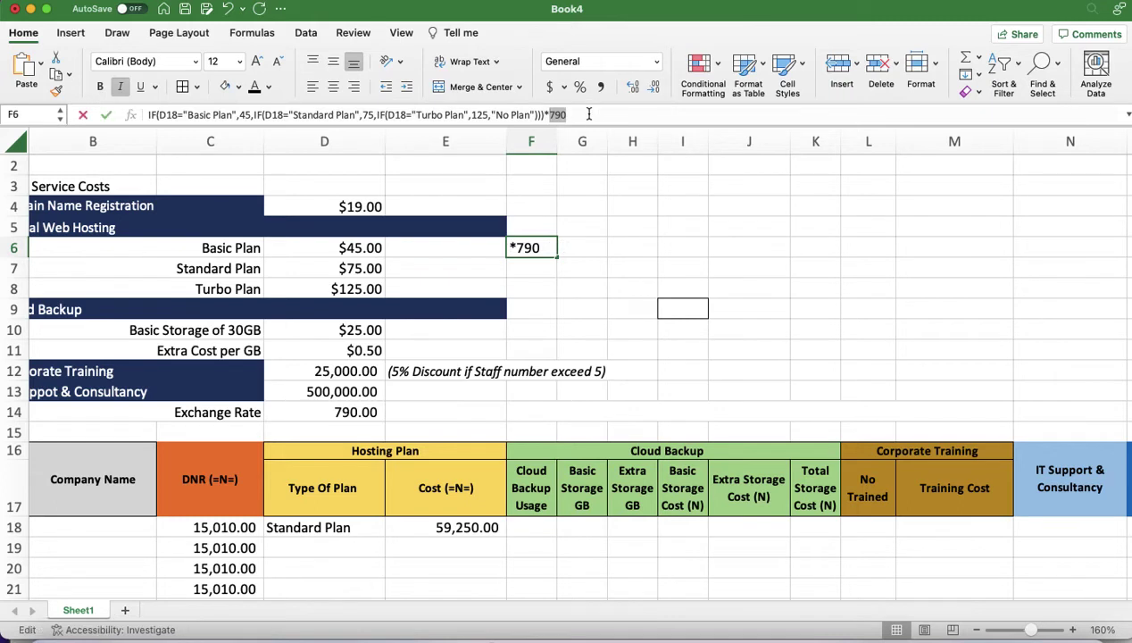
key("BackSpace")
key("BackSpace")
key("BackSpace")
type("d14")
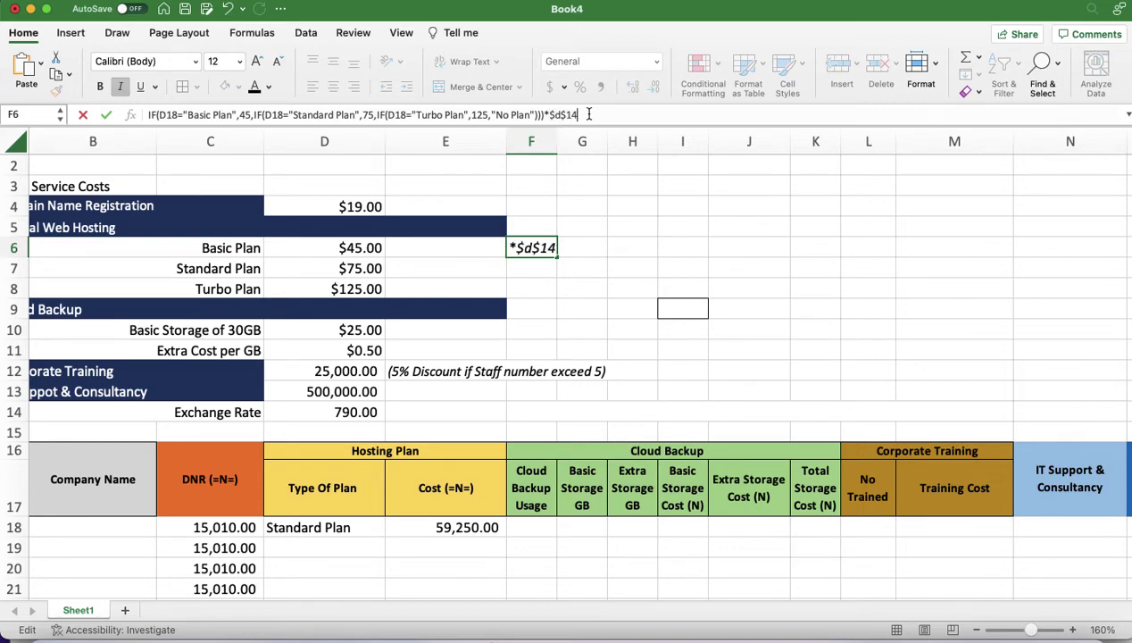
key("Return")
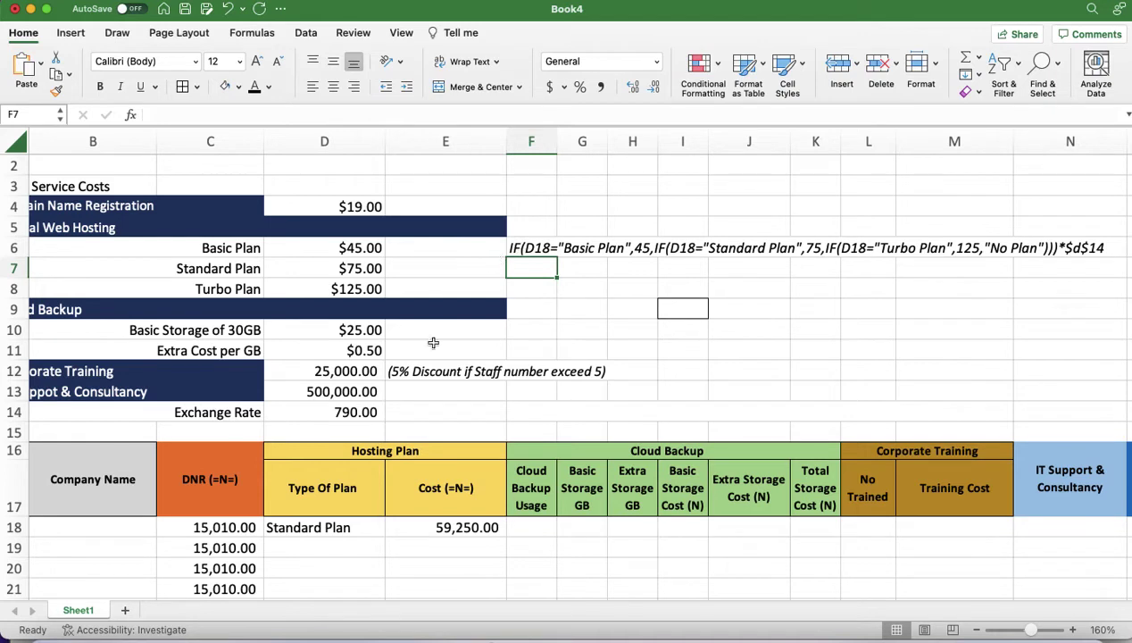
Check the exchange rate cell D14 and set the multiplier in the F6 formula text back to 790
left_click(339, 408)
left_click(352, 432)
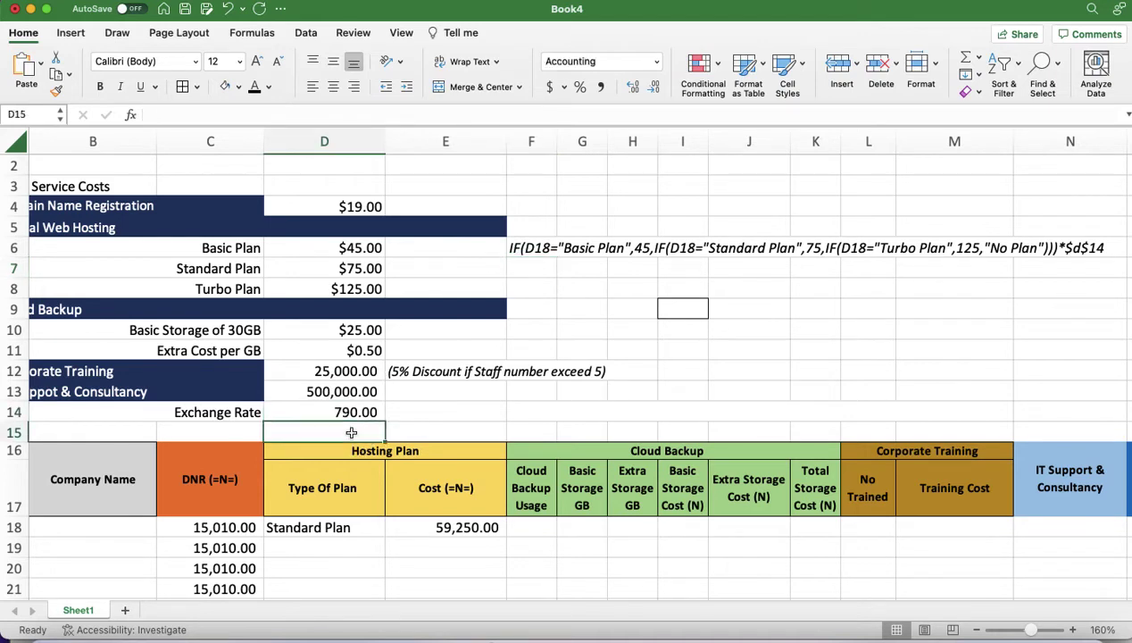
left_click(351, 454)
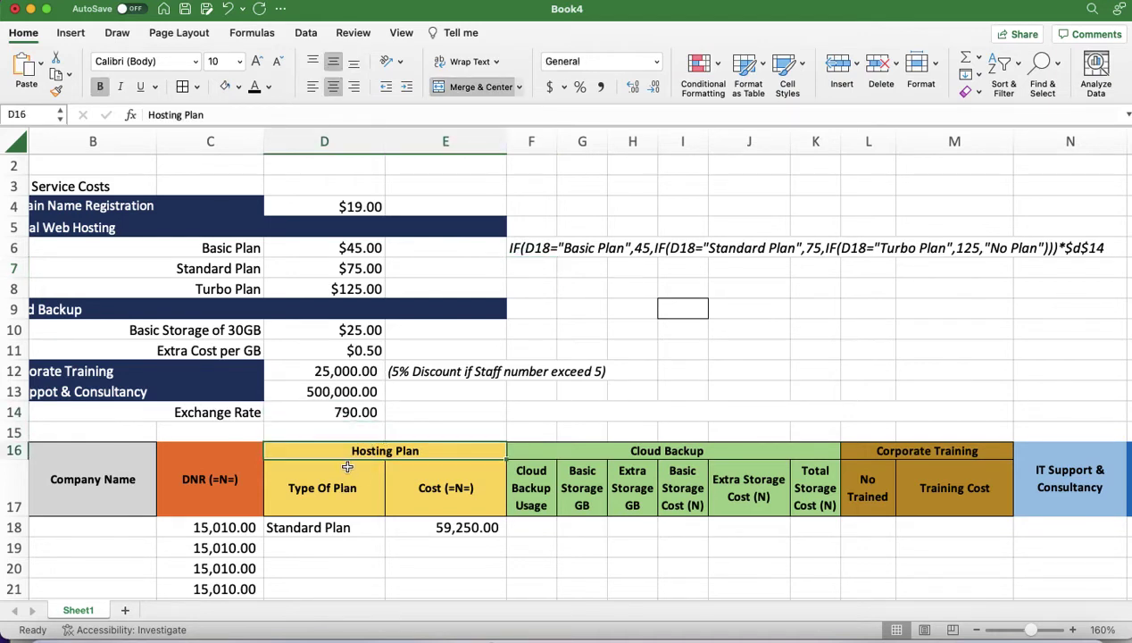
left_click(343, 479)
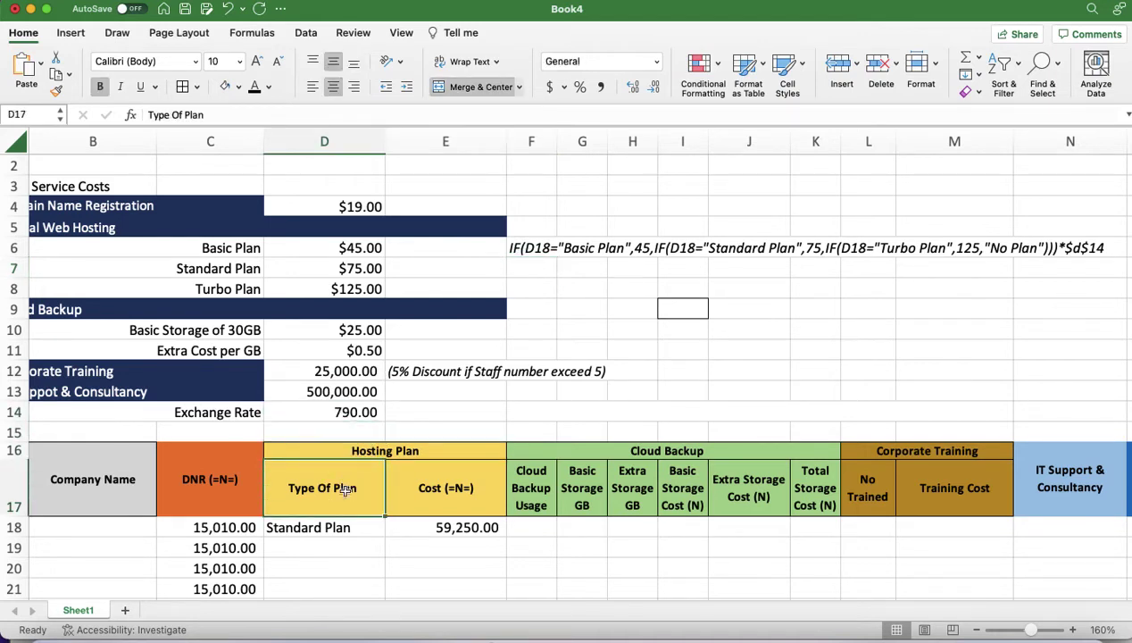
left_click(348, 417)
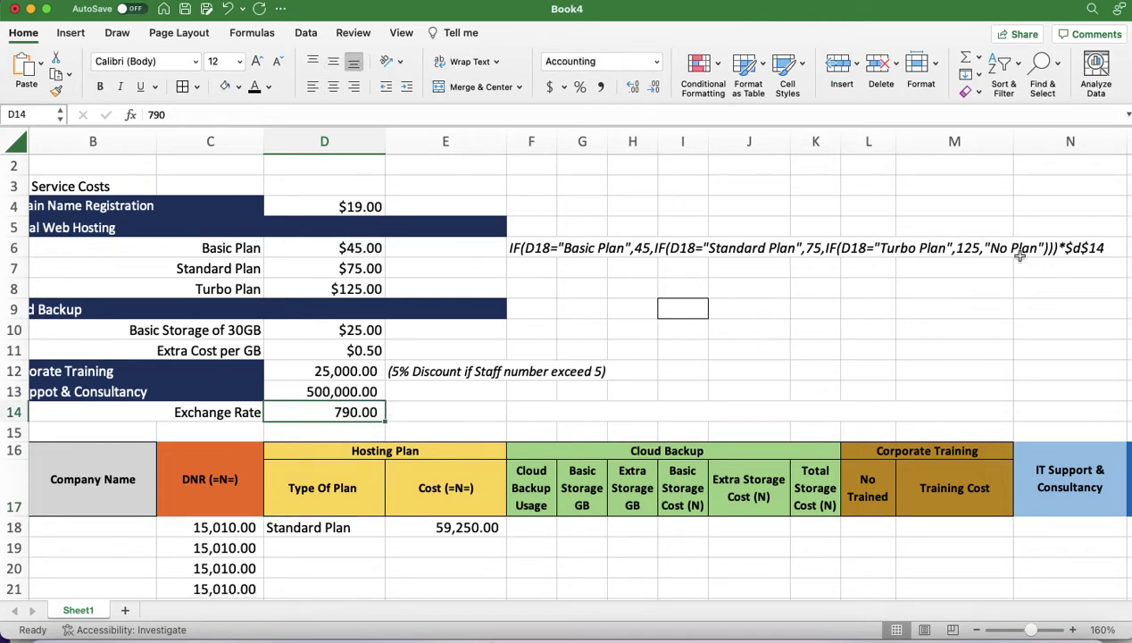
left_click(529, 250)
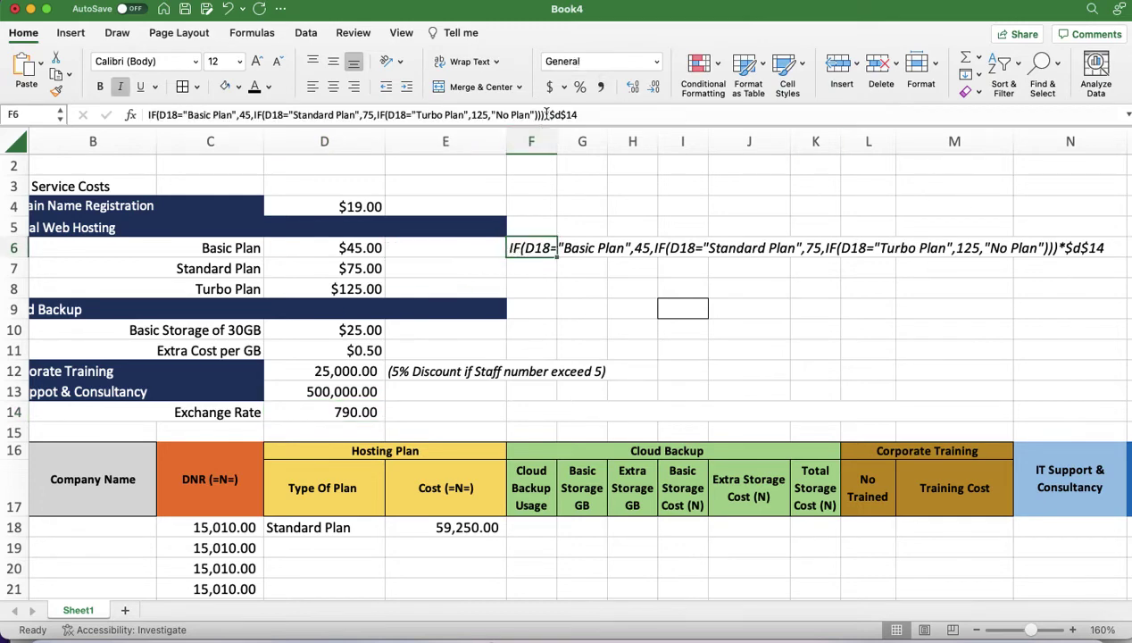
left_click_drag(549, 114, 673, 113)
type("790")
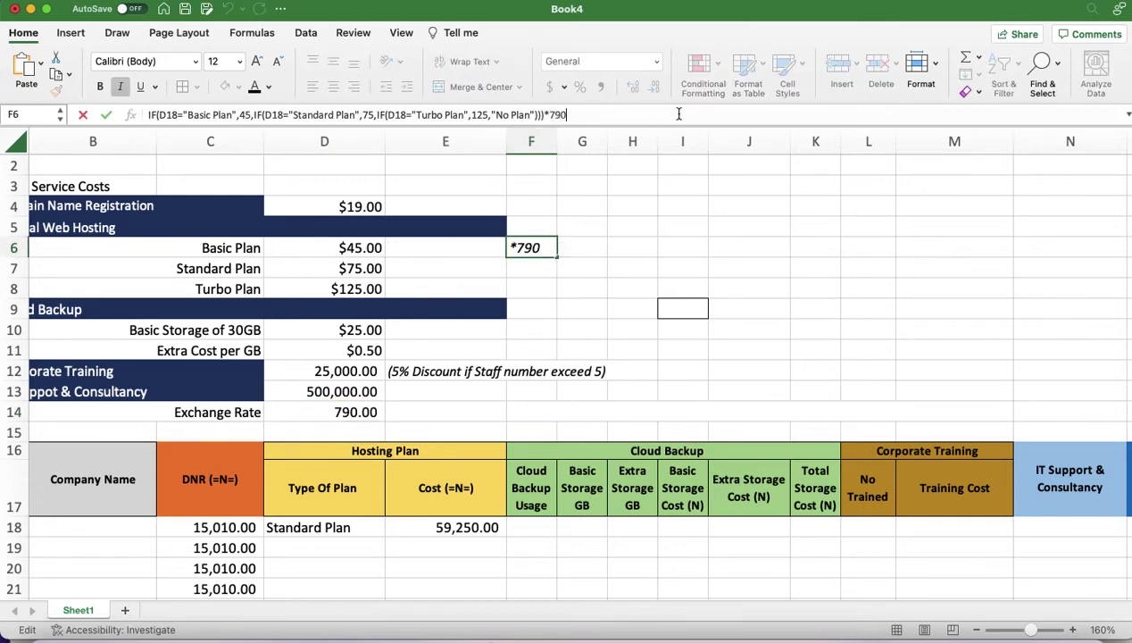
key("Return")
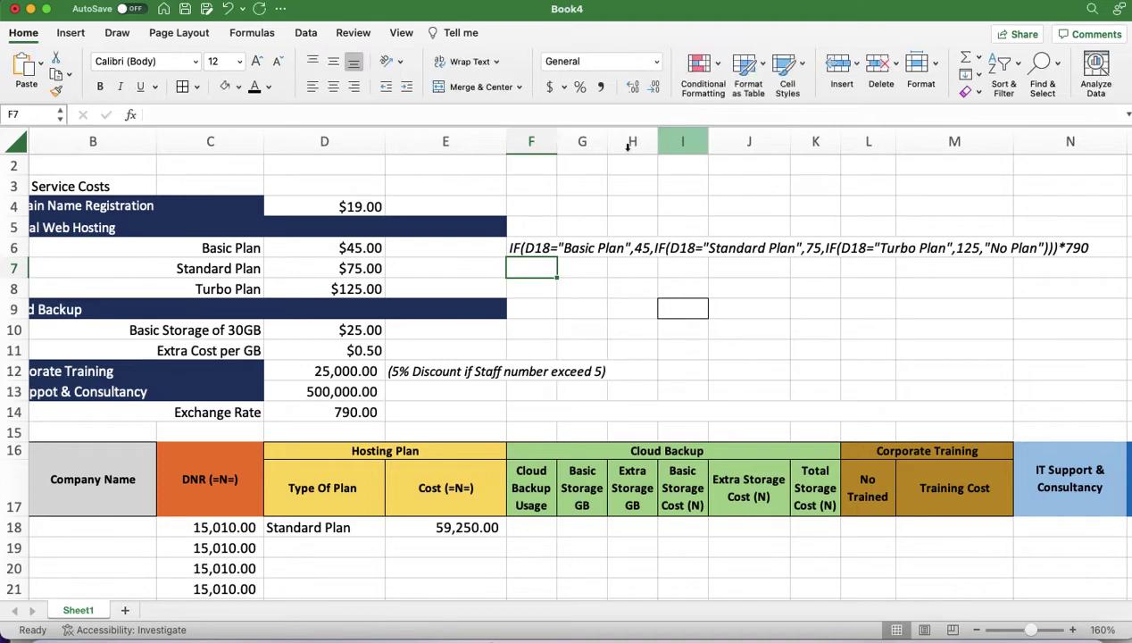
Enter the label Naira Calc Formula in E6 beside the formula text
left_click(461, 245)
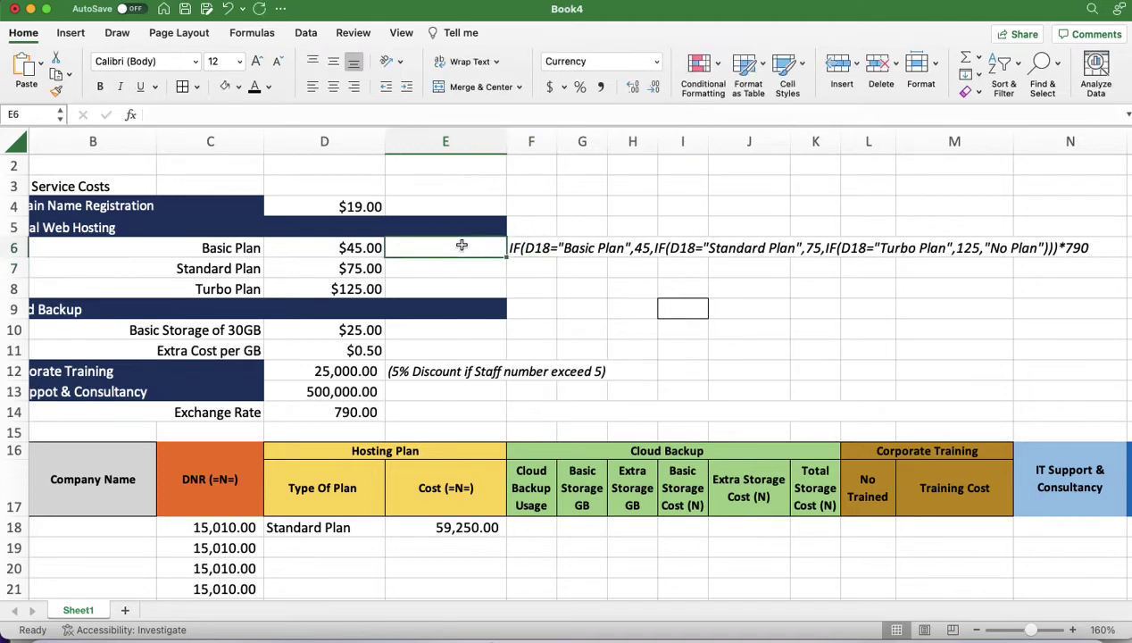
type("Naira Calc Formula")
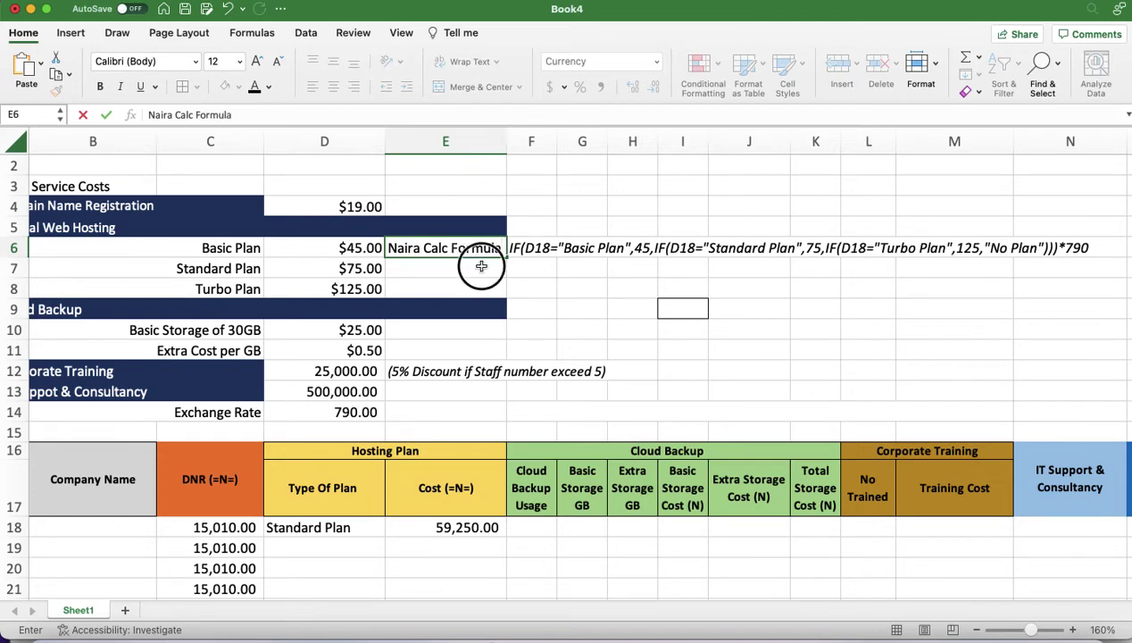
key("Return")
Format E6:F6 as 10-point, right-aligned text, and merge and center the formula text across F6:M6
left_click_drag(441, 245, 547, 249)
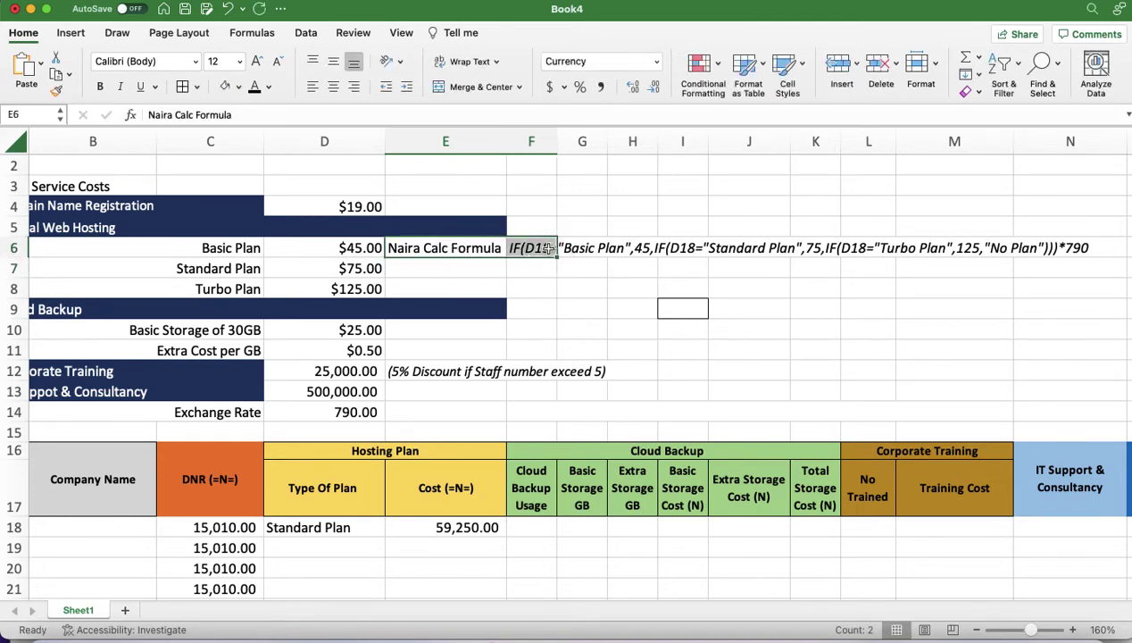
left_click(278, 62)
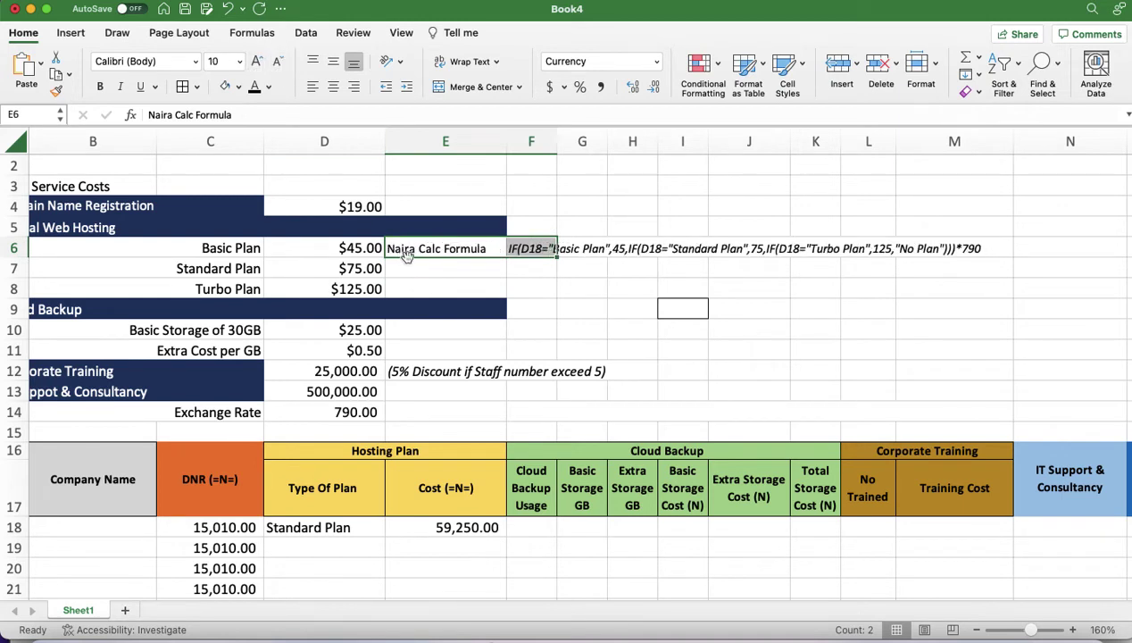
left_click(353, 86)
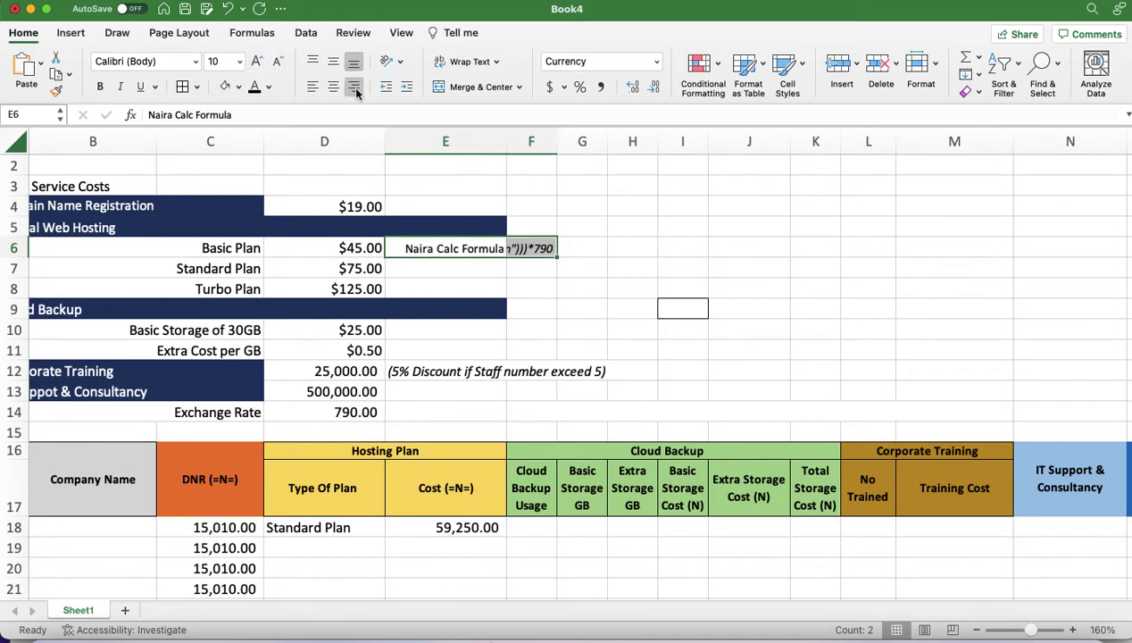
left_click(528, 253)
left_click_drag(528, 253, 940, 242)
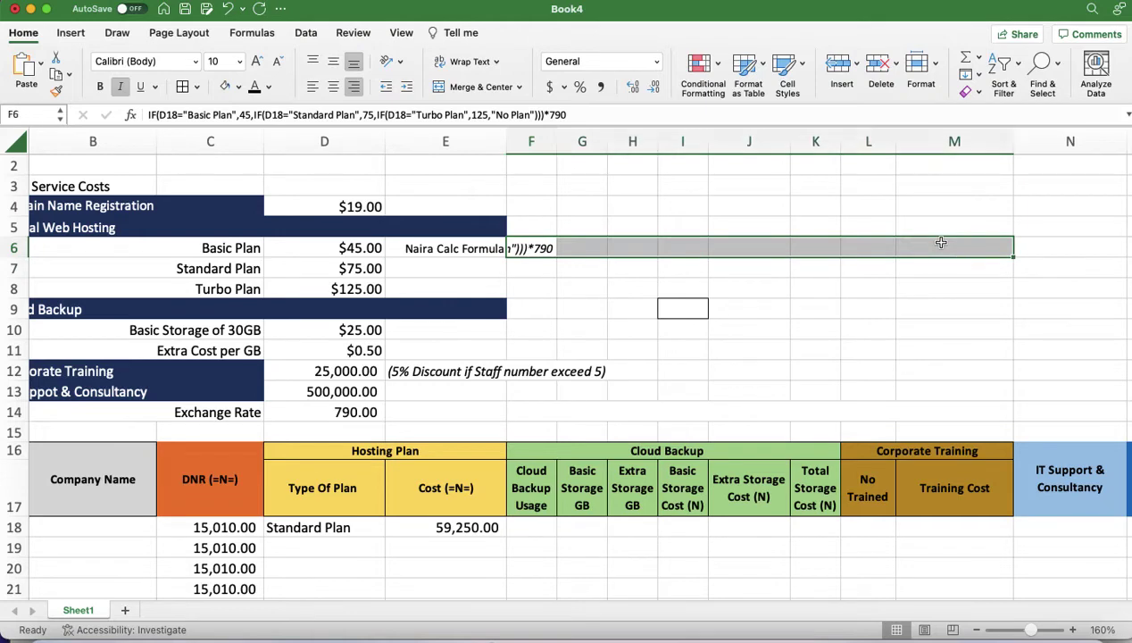
left_click(467, 87)
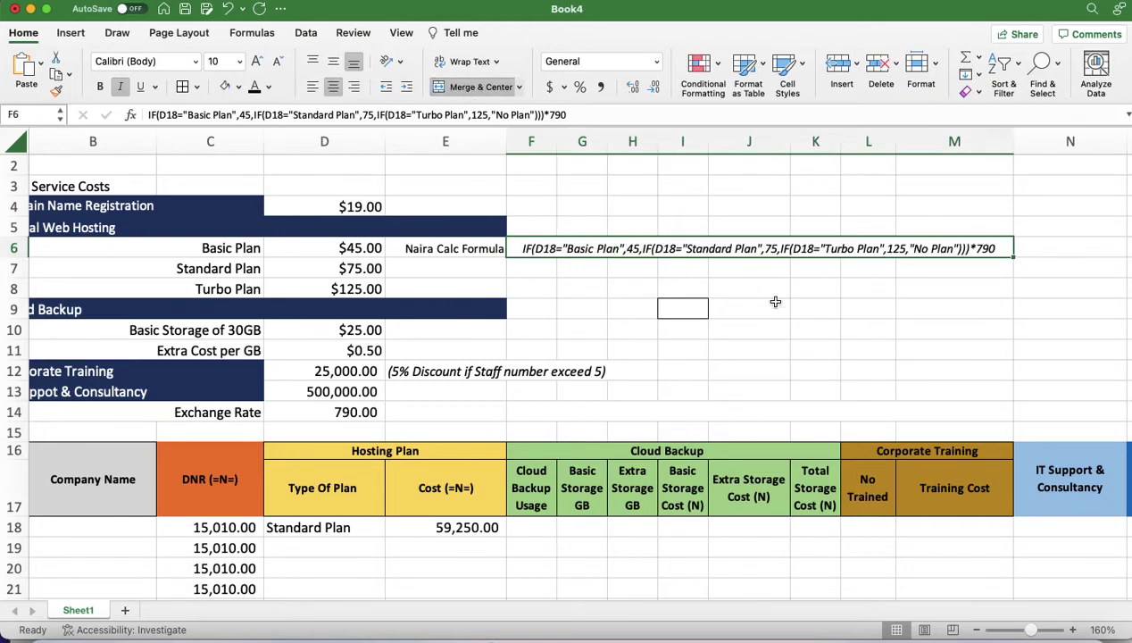
left_click_drag(441, 249, 741, 248)
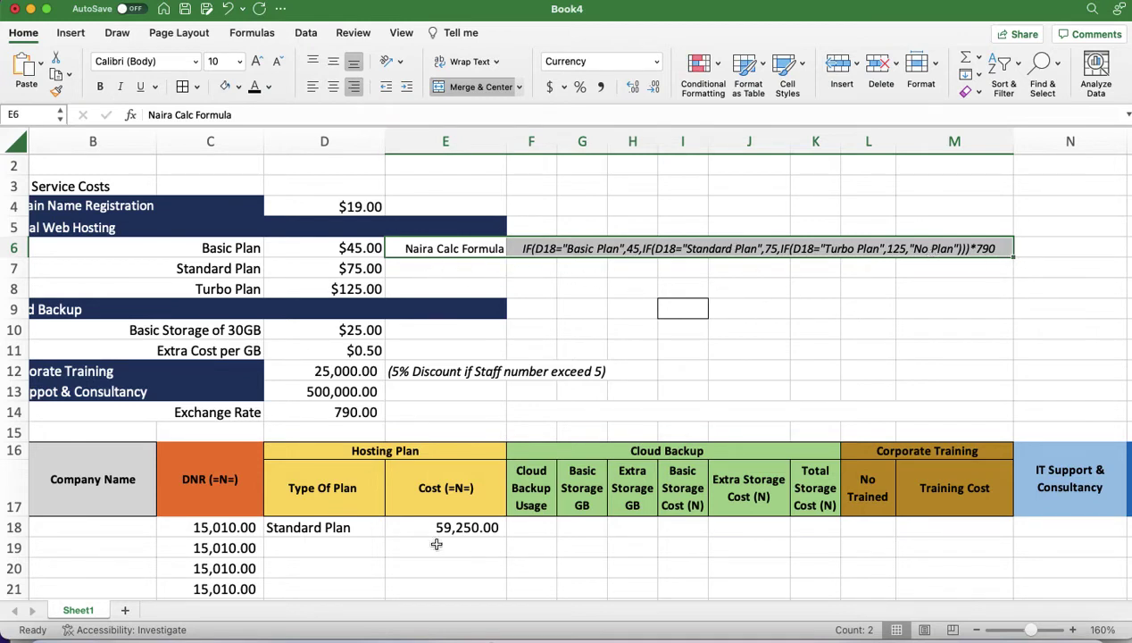
Fill the hosting cost formula from E18 down the Cost column through E32
left_click(470, 532)
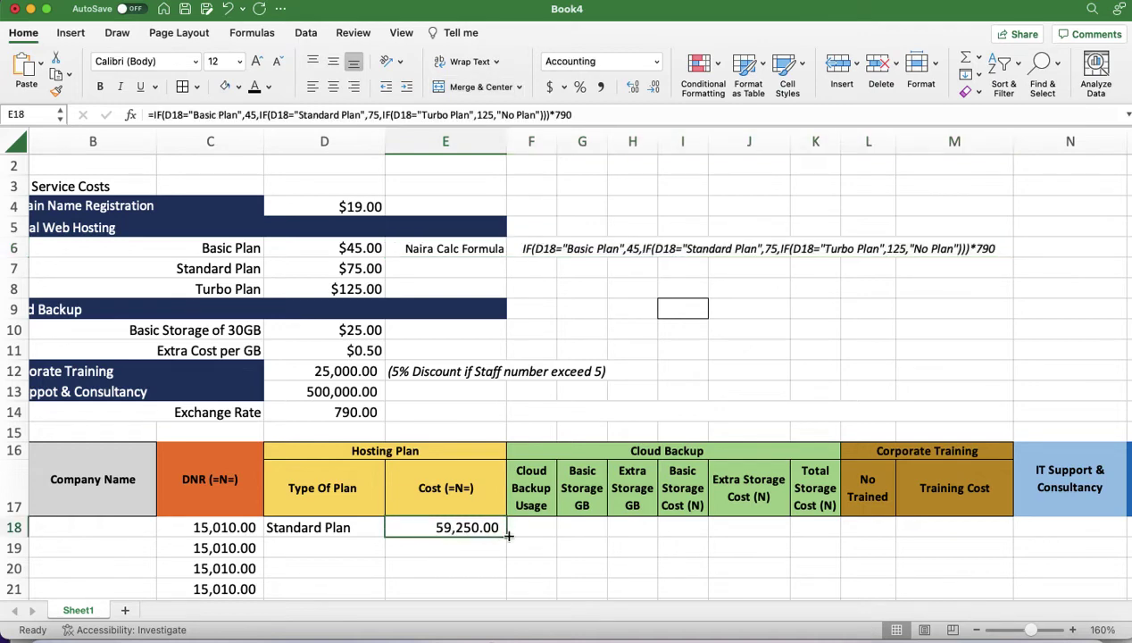
mouse_move(506, 535)
left_mouse_down()
mouse_move(505, 619)
mouse_move(508, 446)
mouse_move(508, 534)
left_mouse_up()
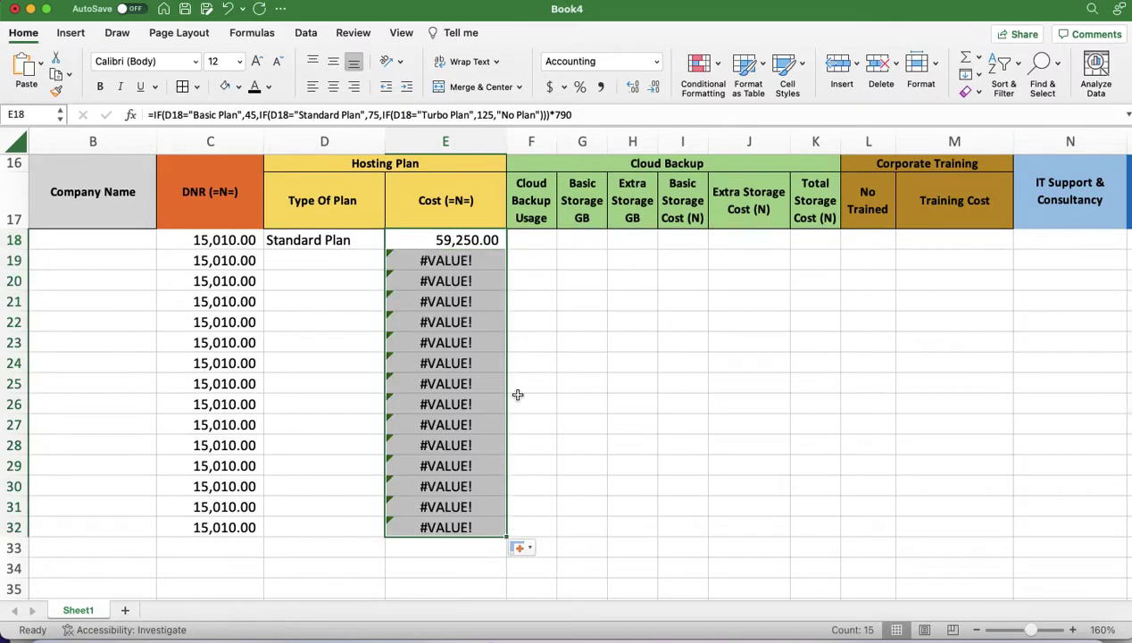
scroll(511, 327, "up", 4)
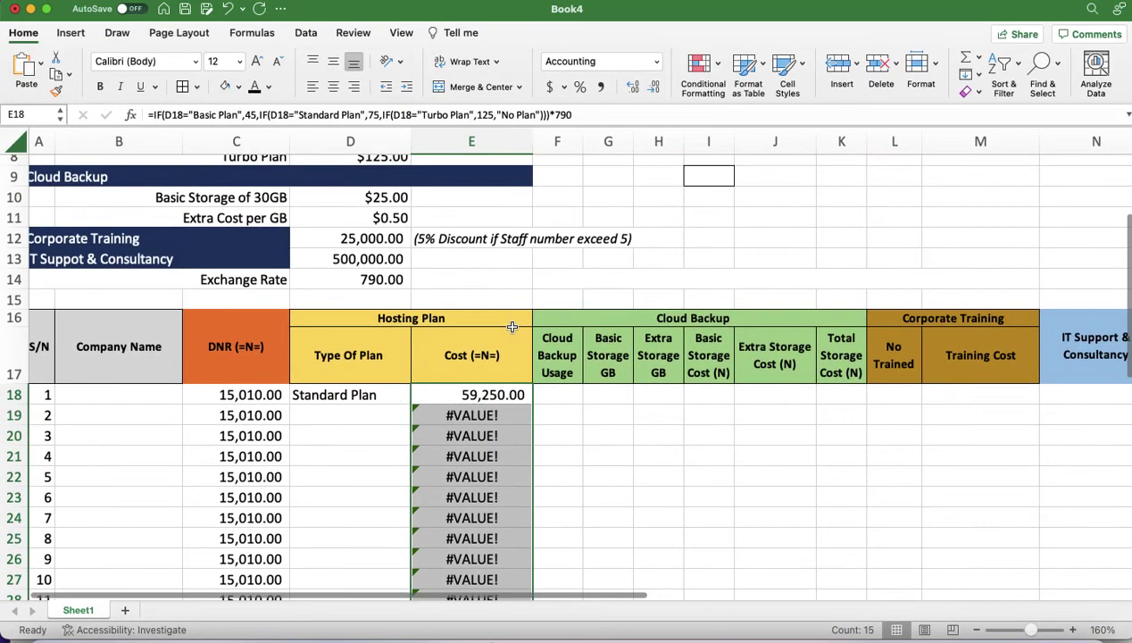
Set the hosting plan type in D19 to Standard Plan and in D20 to Turbo Plan
left_click(332, 394)
left_click(379, 415)
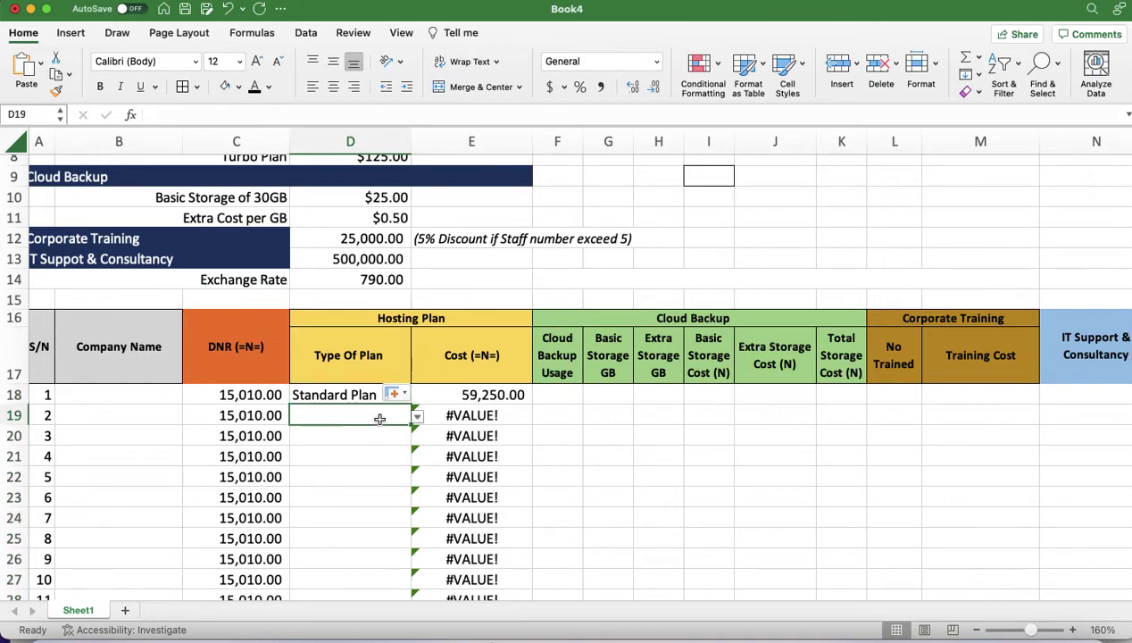
left_click(417, 418)
left_click(340, 459)
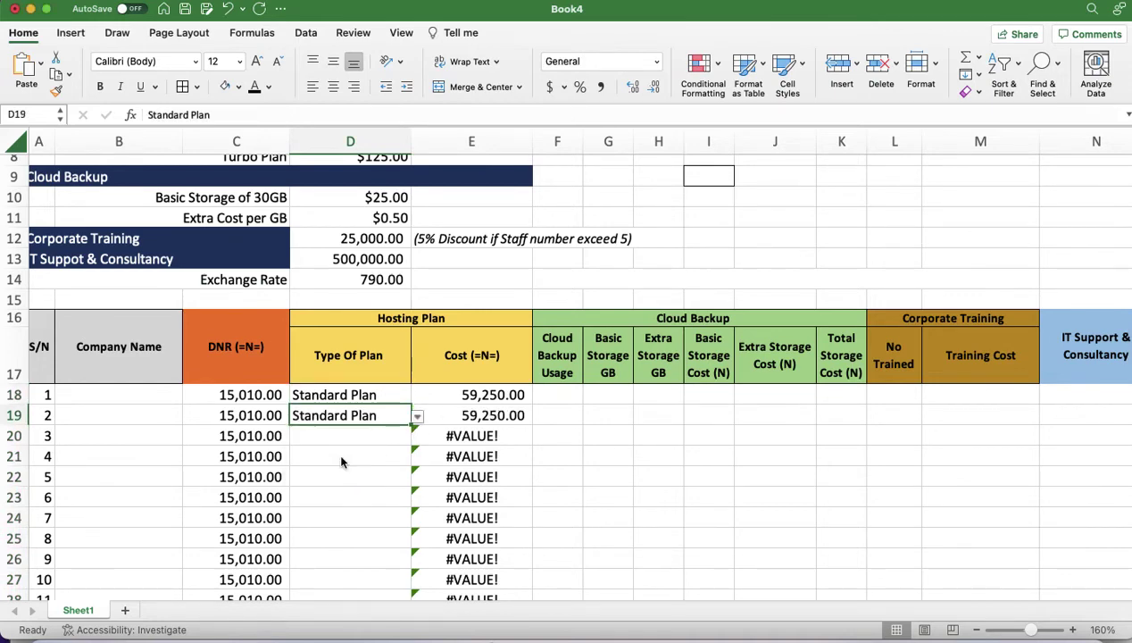
left_click(338, 435)
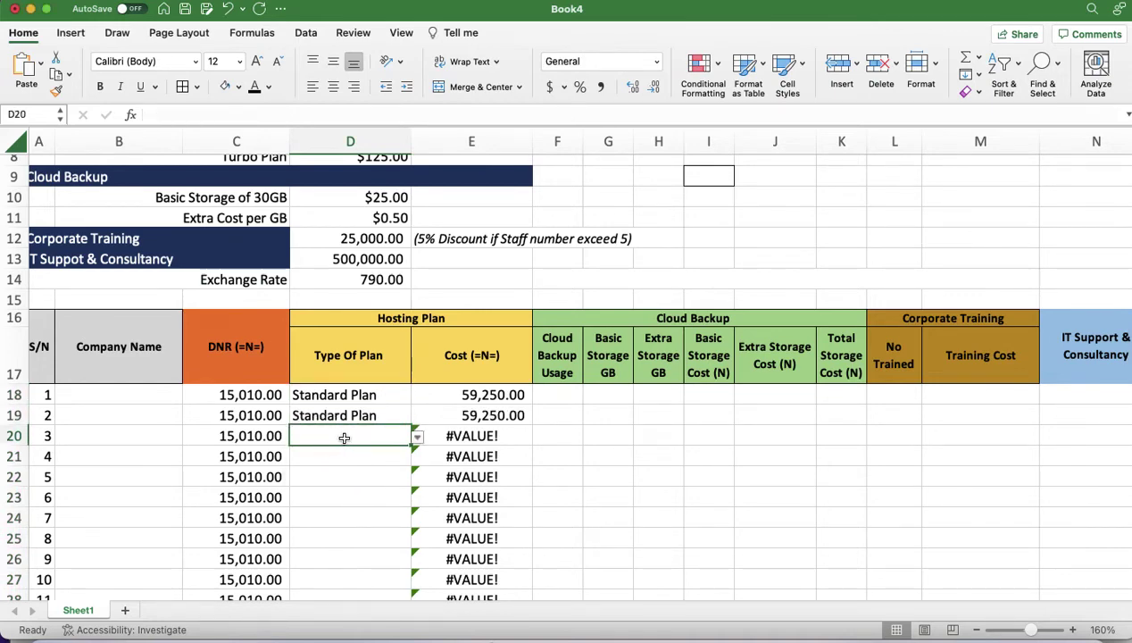
left_click(416, 437)
left_click(323, 493)
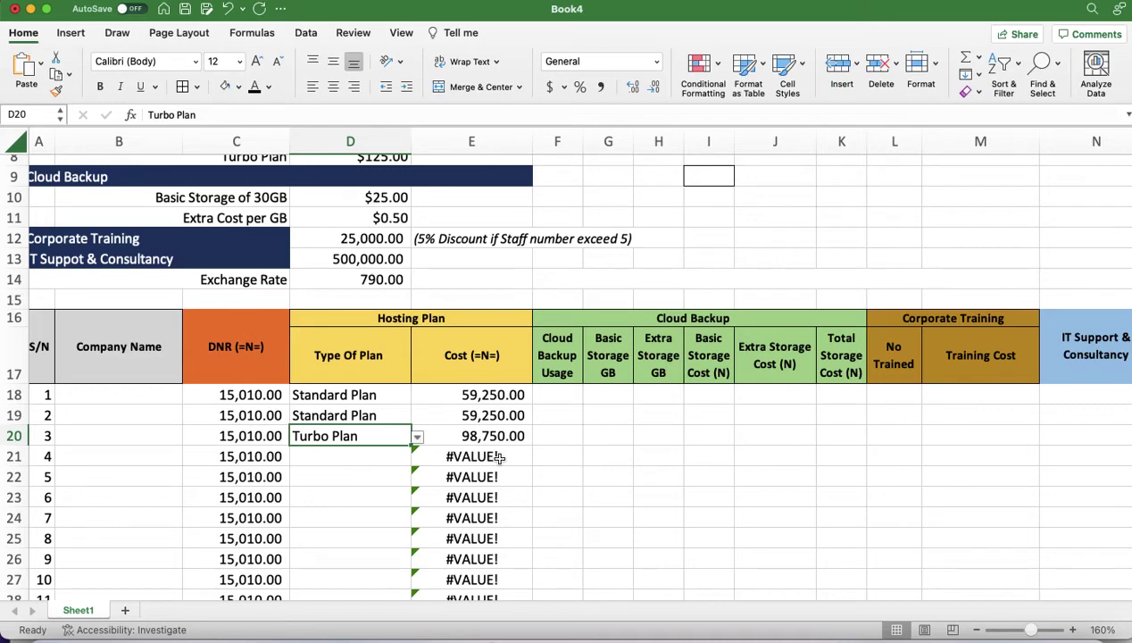
Set the hosting plan type in D21 and D22 to Standard Plan
left_click(354, 457)
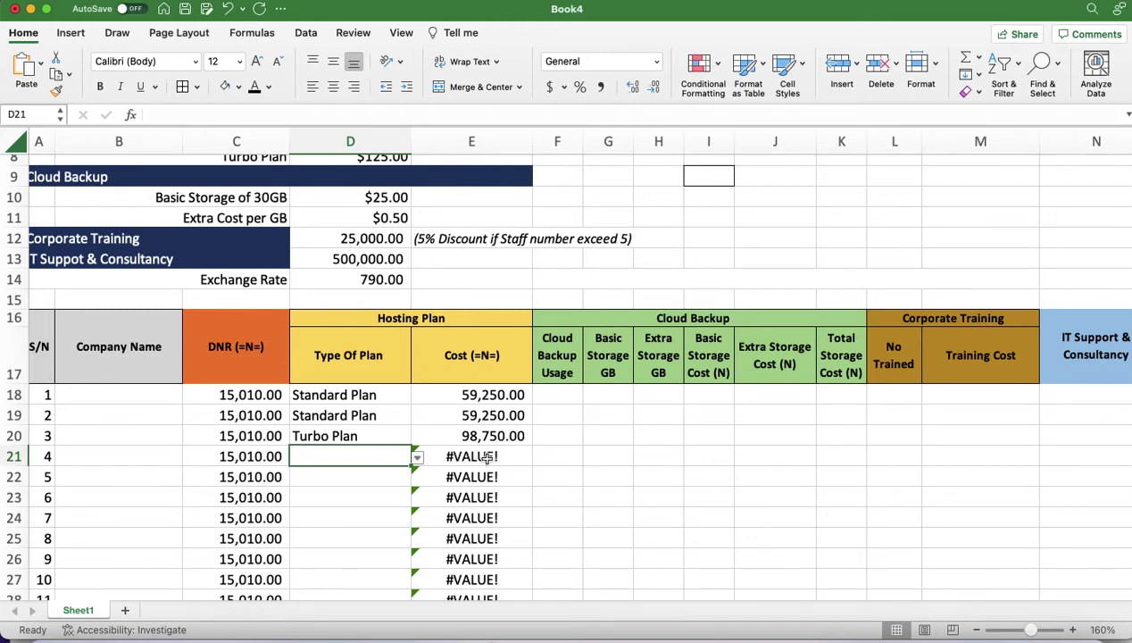
left_click(416, 457)
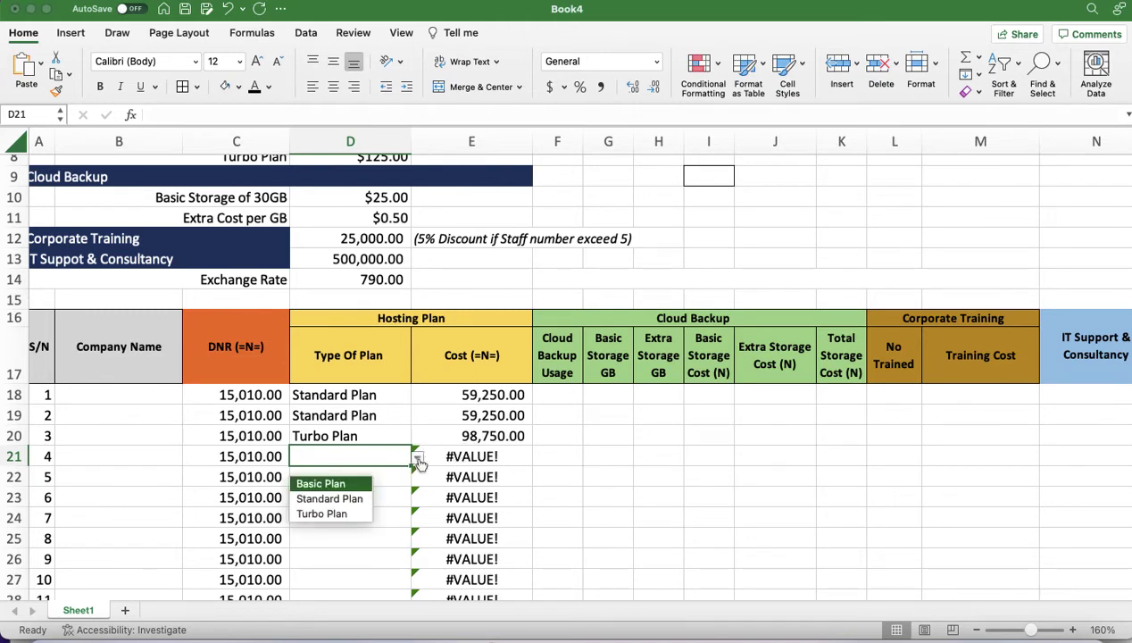
left_click(346, 499)
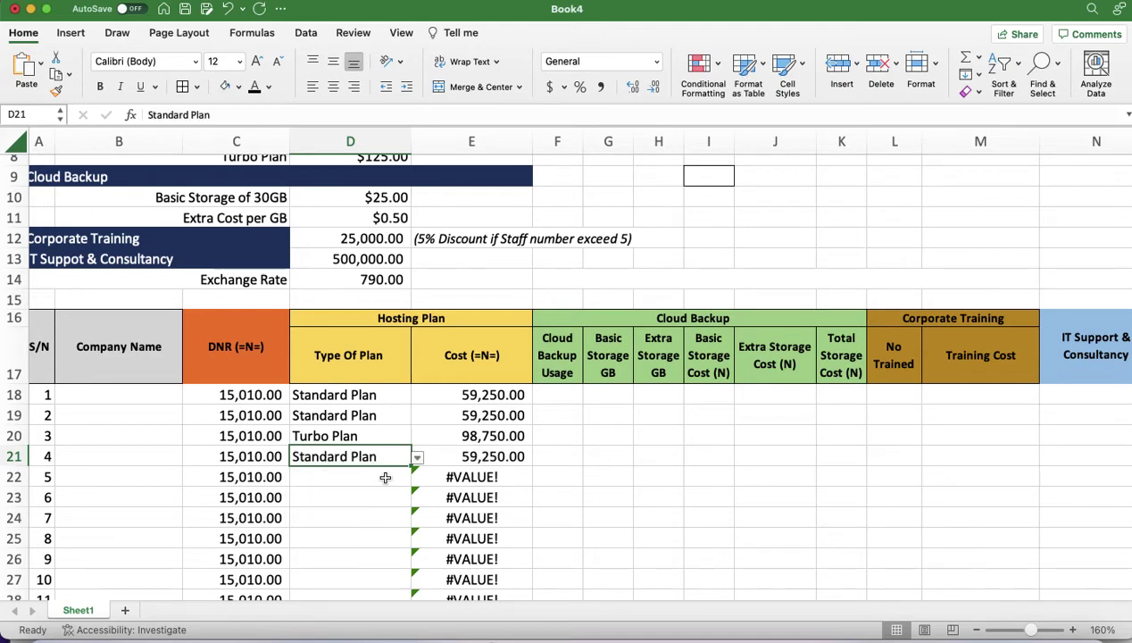
left_click(385, 477)
left_click(417, 478)
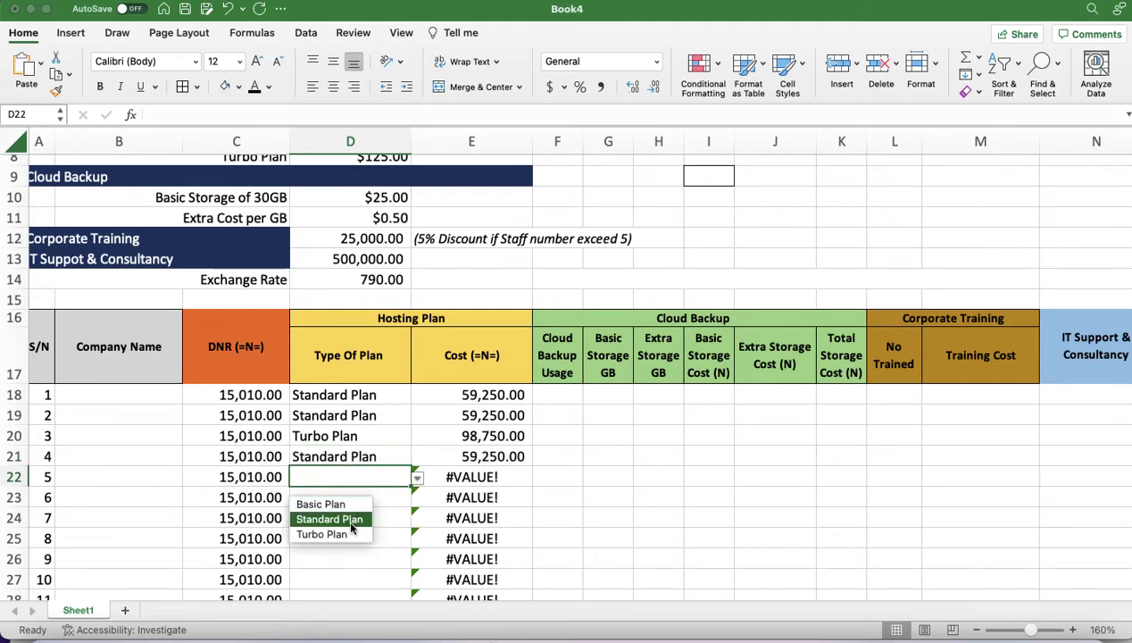
left_click(346, 519)
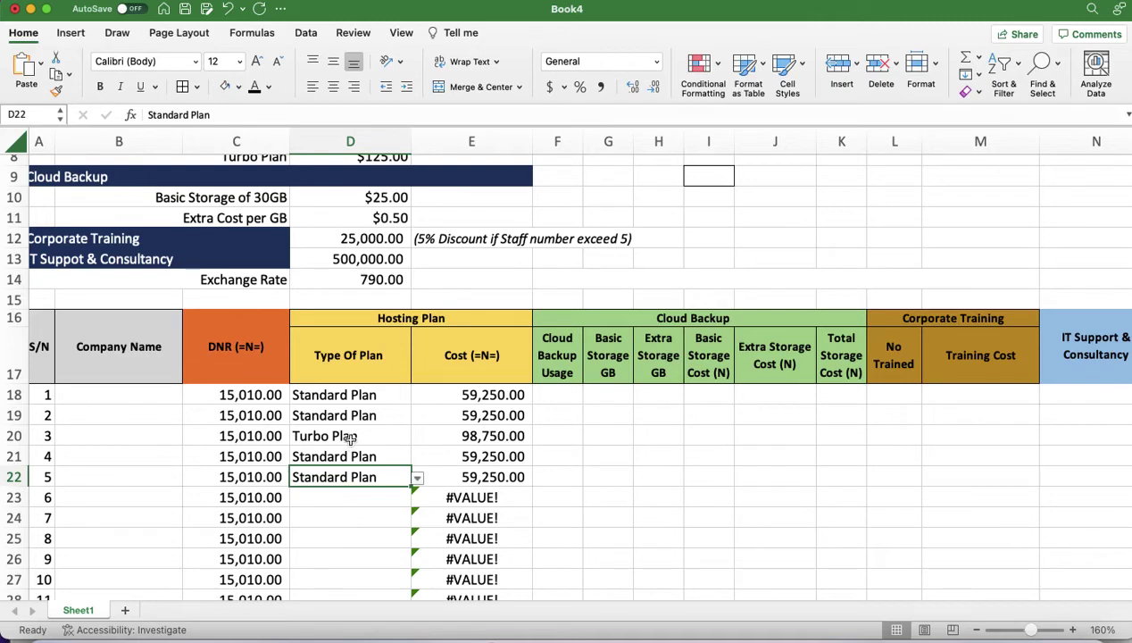
Clear the hosting plan types from D18:D22
left_click_drag(303, 395, 334, 469)
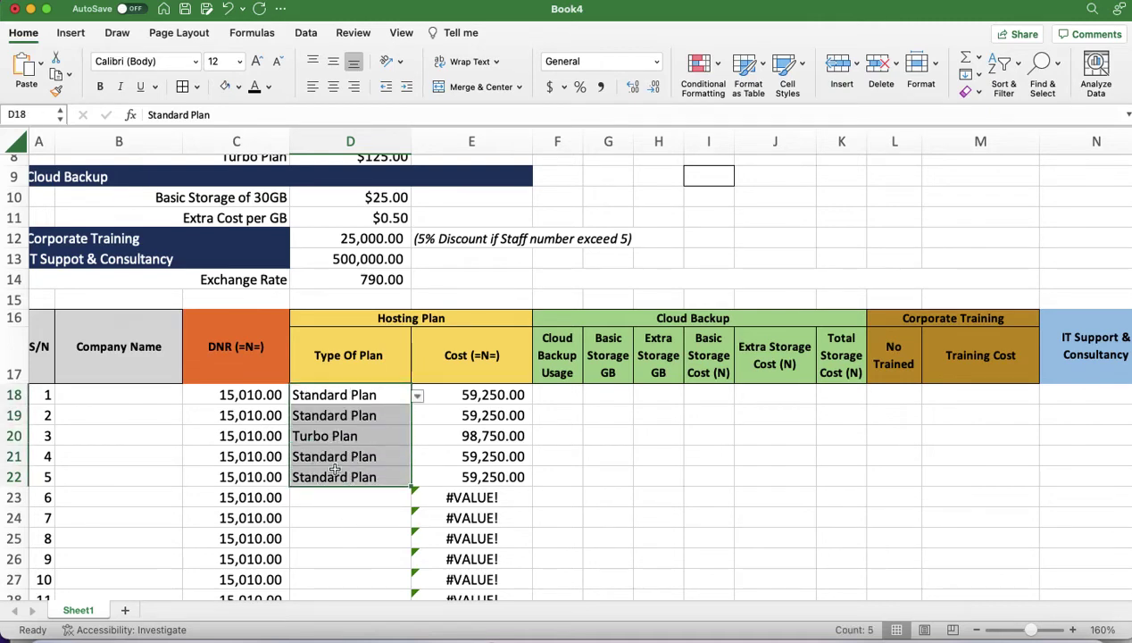
key("Delete")
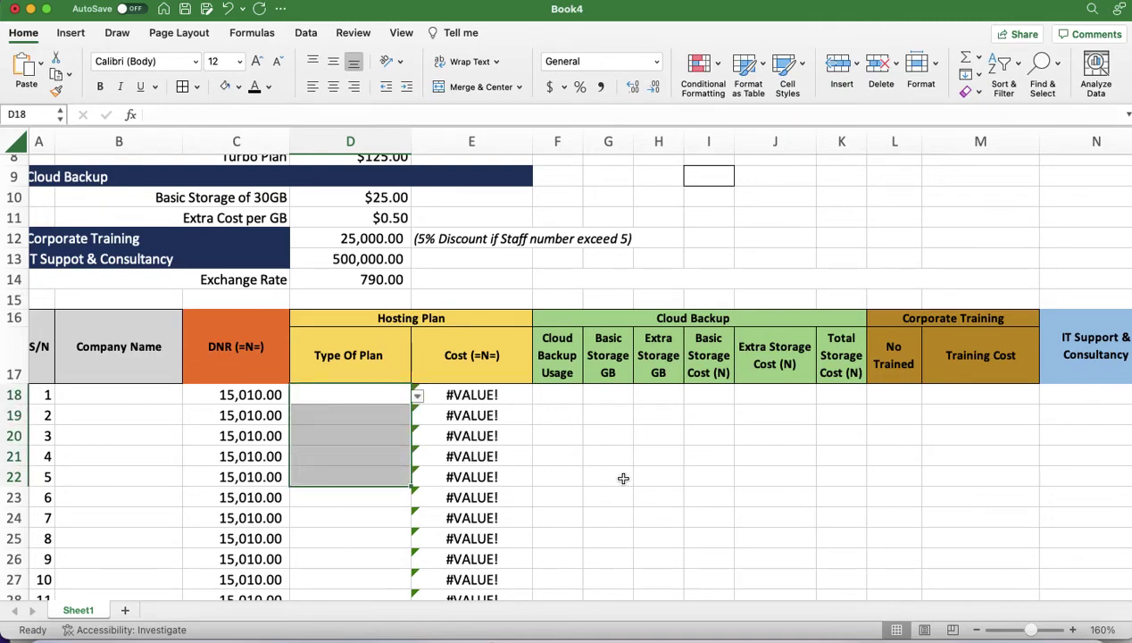
scroll(623, 478, "down", 5)
scroll(622, 477, "up", 5)
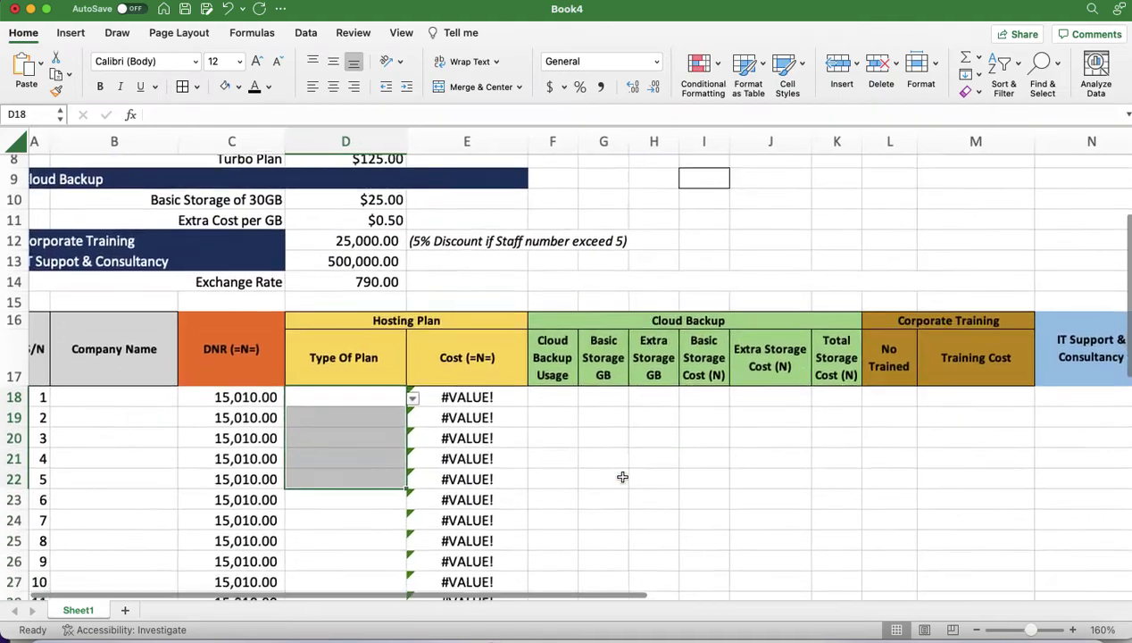
Enter 30 as the Basic Storage GB in G18 and fill it down through G32
scroll(622, 478, "down", 2)
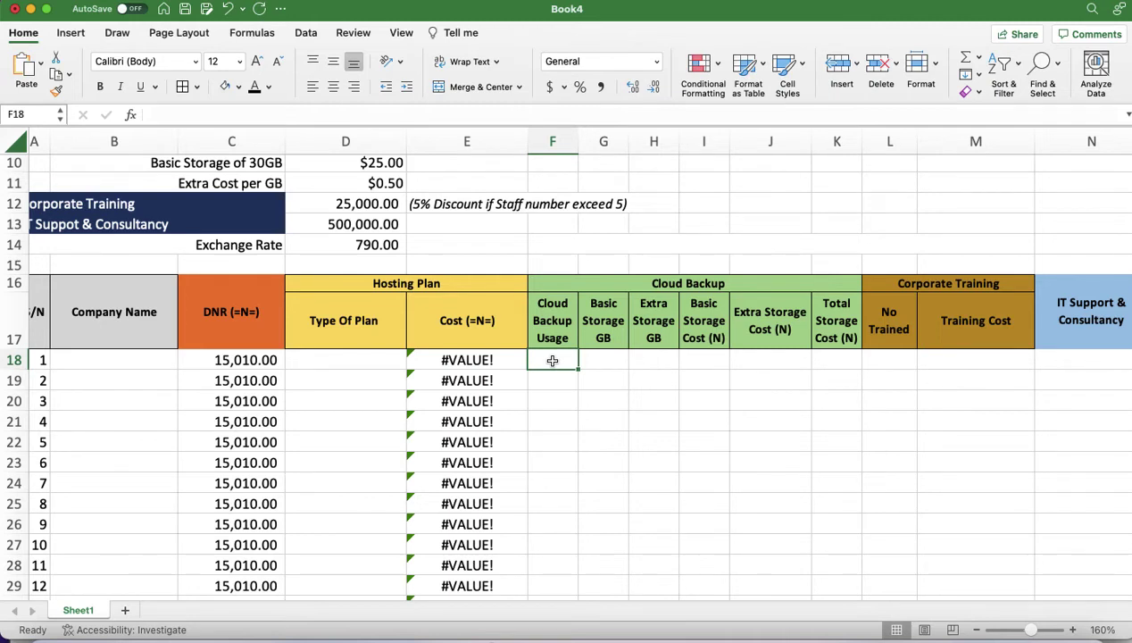
left_click(602, 363)
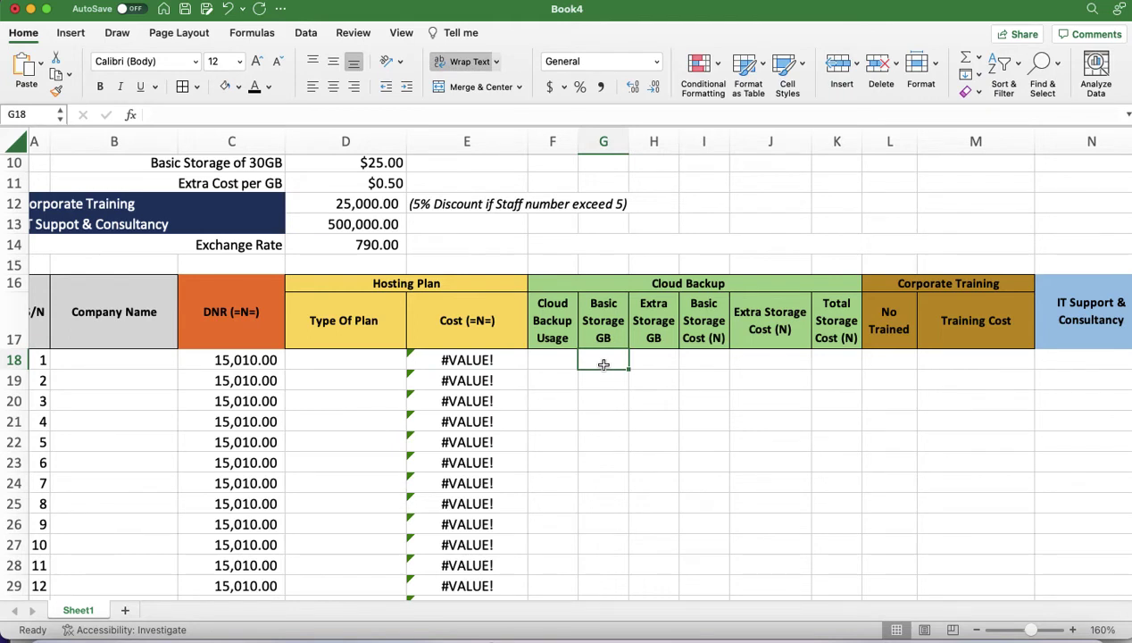
type("30")
left_click(650, 362)
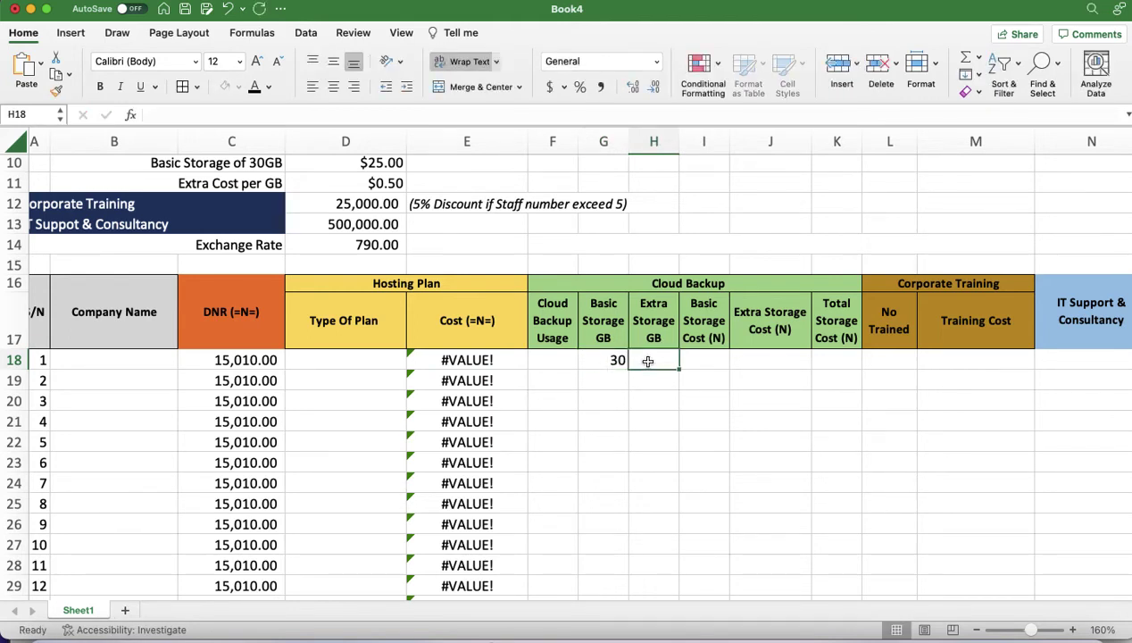
left_click(608, 361)
left_click_drag(628, 369, 614, 528)
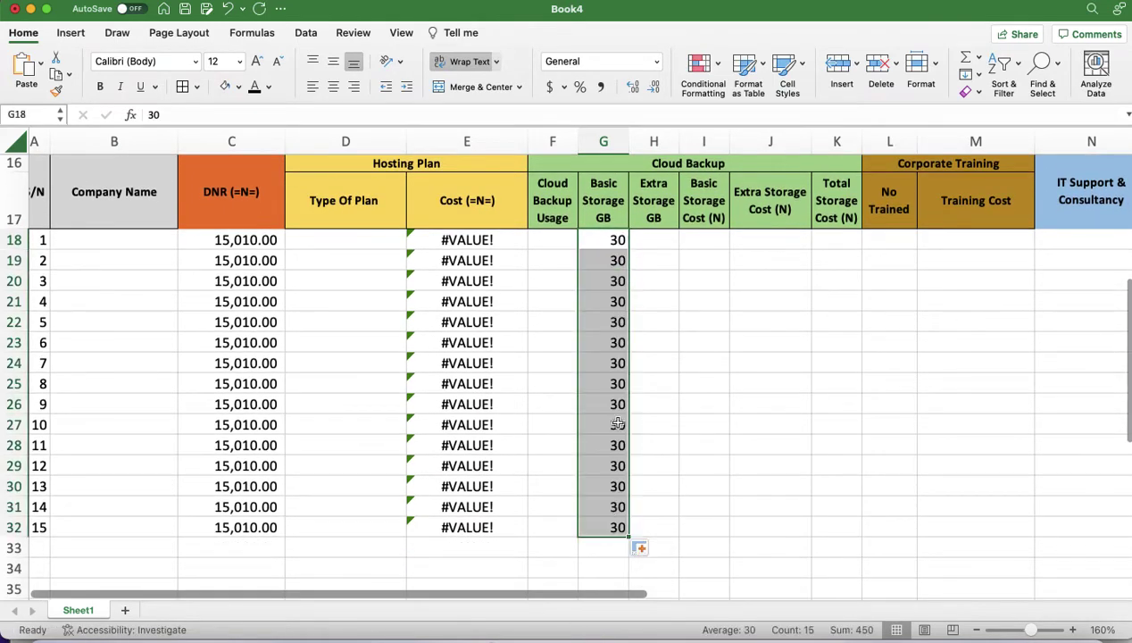
scroll(617, 423, "up", 4)
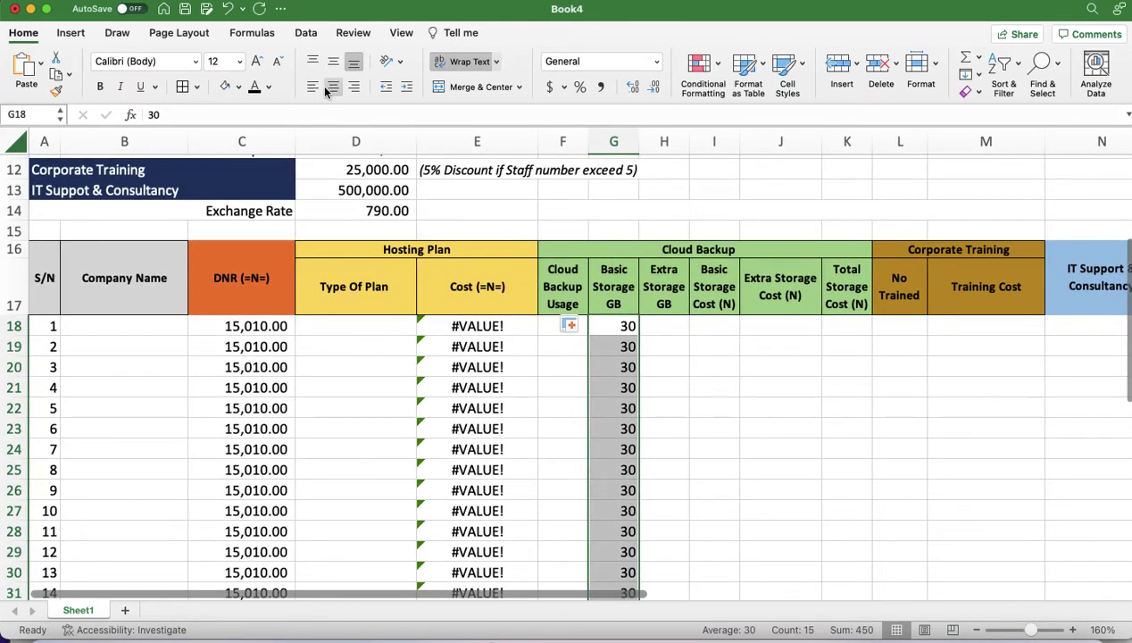
Format the Cloud Backup Usage cells F18:F32 in comma style without decimals
left_click(555, 364)
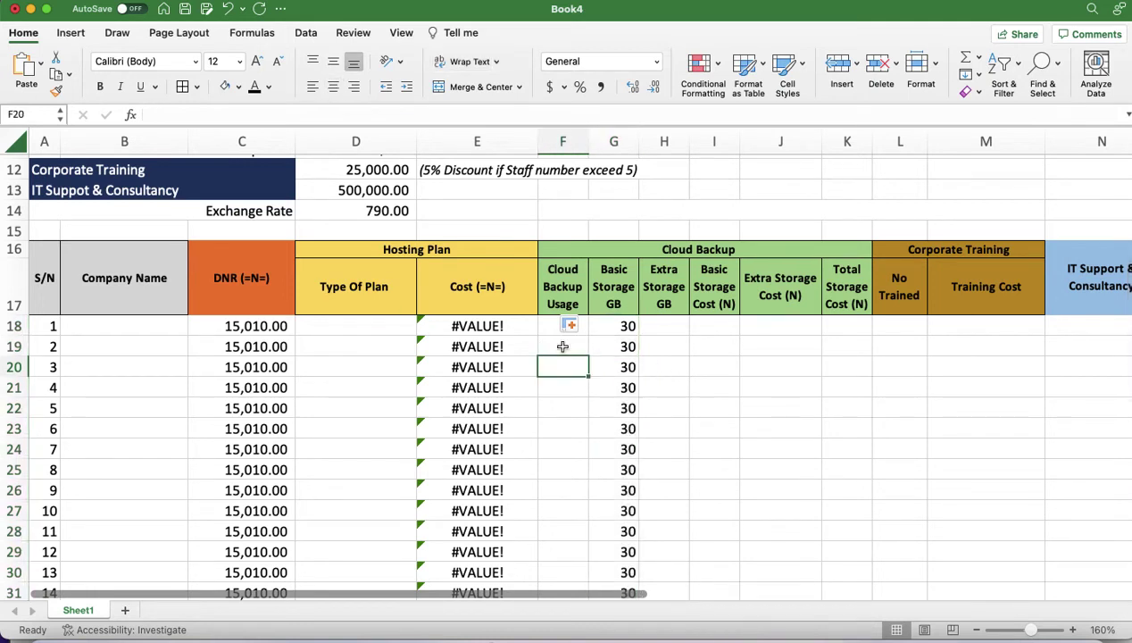
left_click_drag(555, 327, 581, 571)
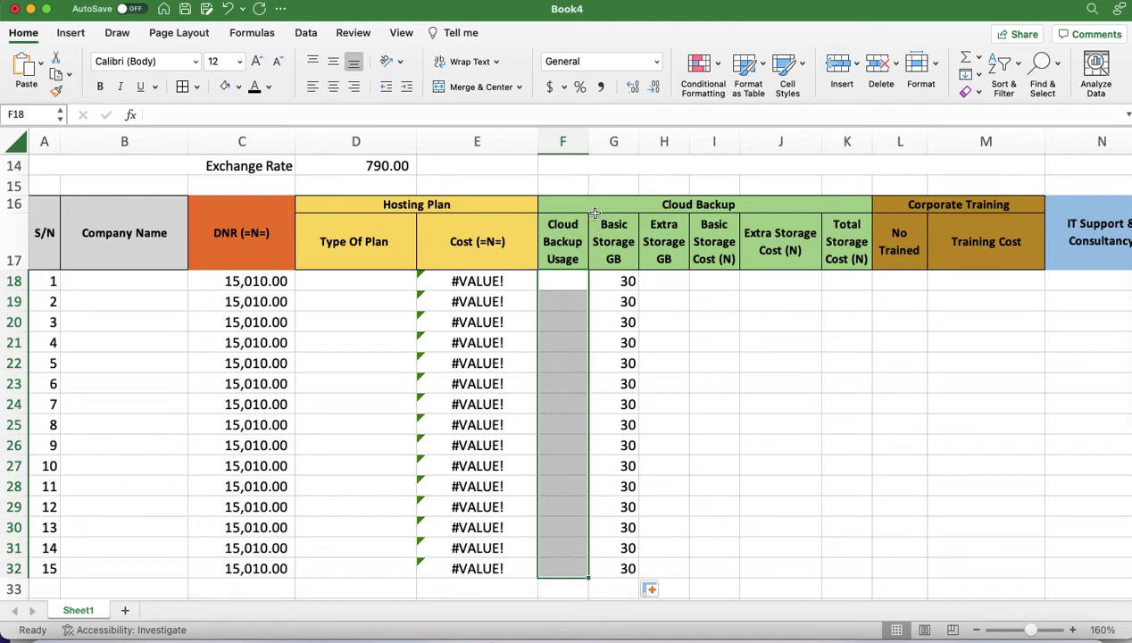
left_click(601, 86)
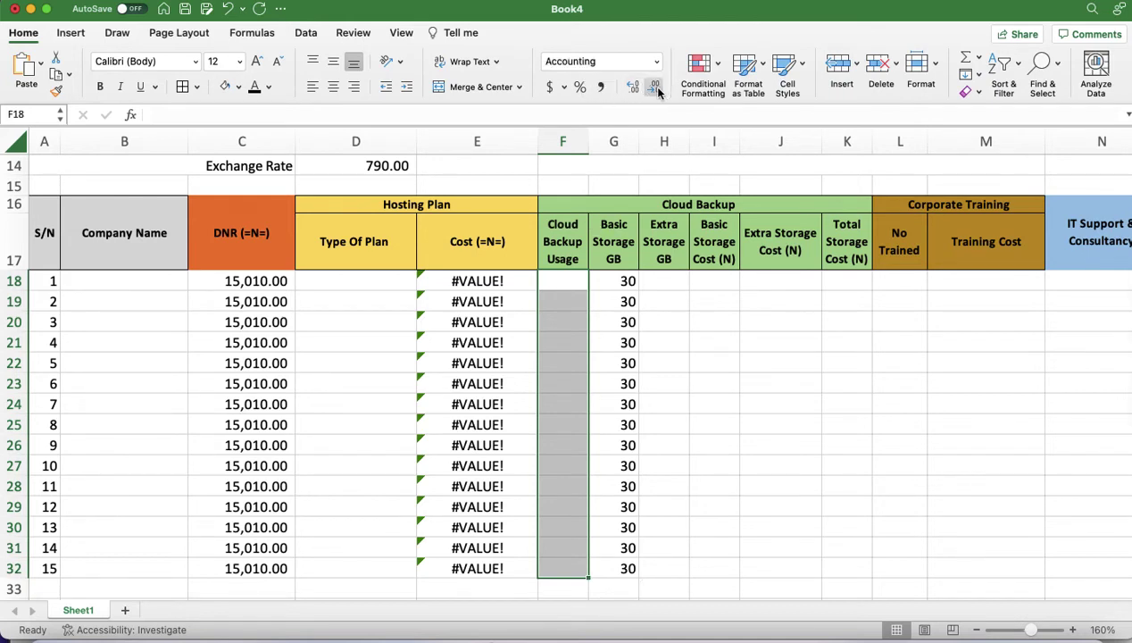
left_click(656, 89)
Enter 60 in F18 and reapply the comma style to it without decimals
left_click(577, 280)
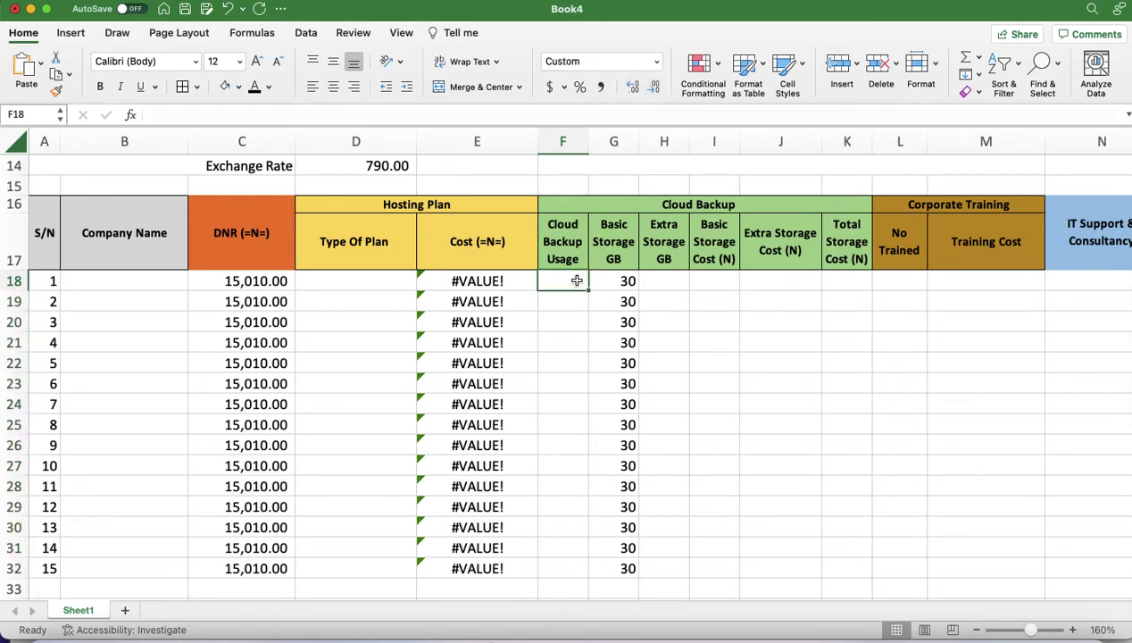
type("60")
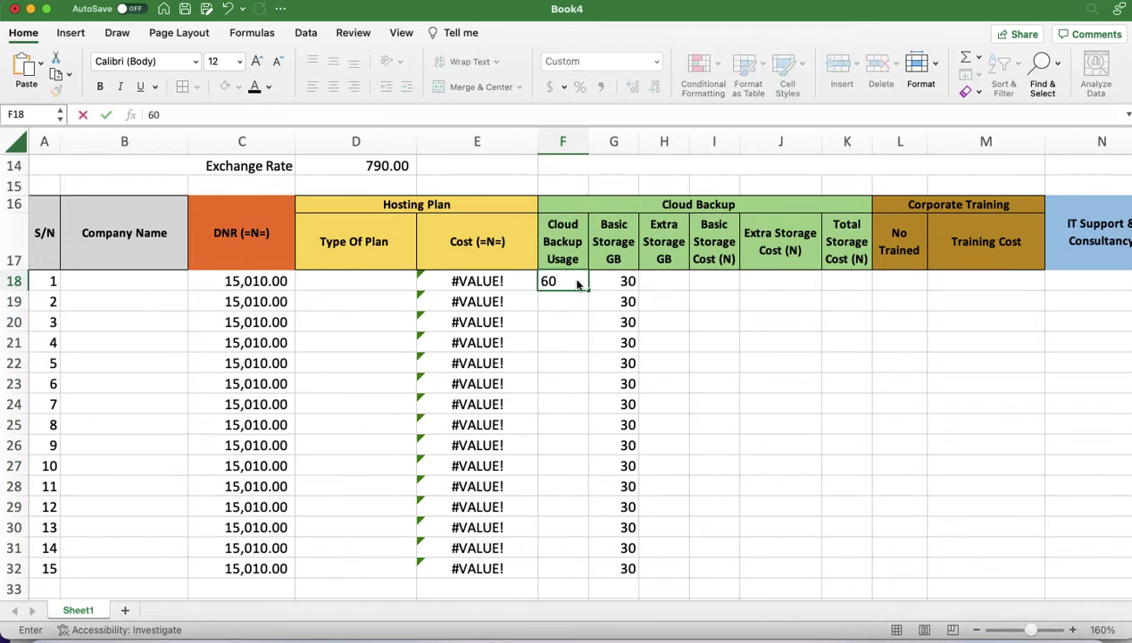
key("Return")
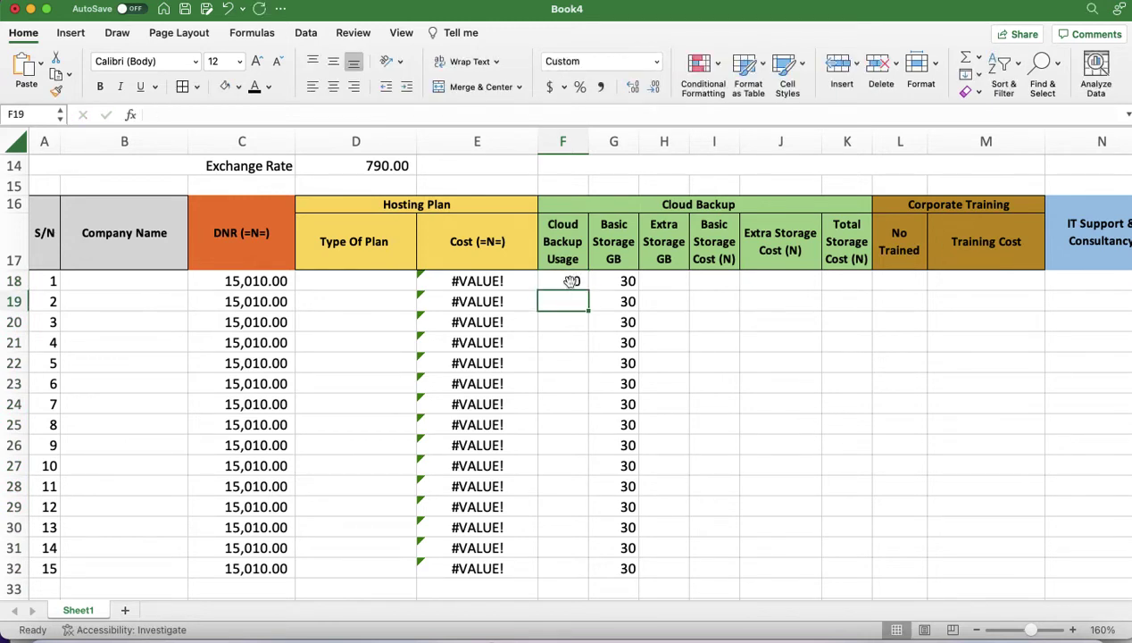
left_click(572, 281)
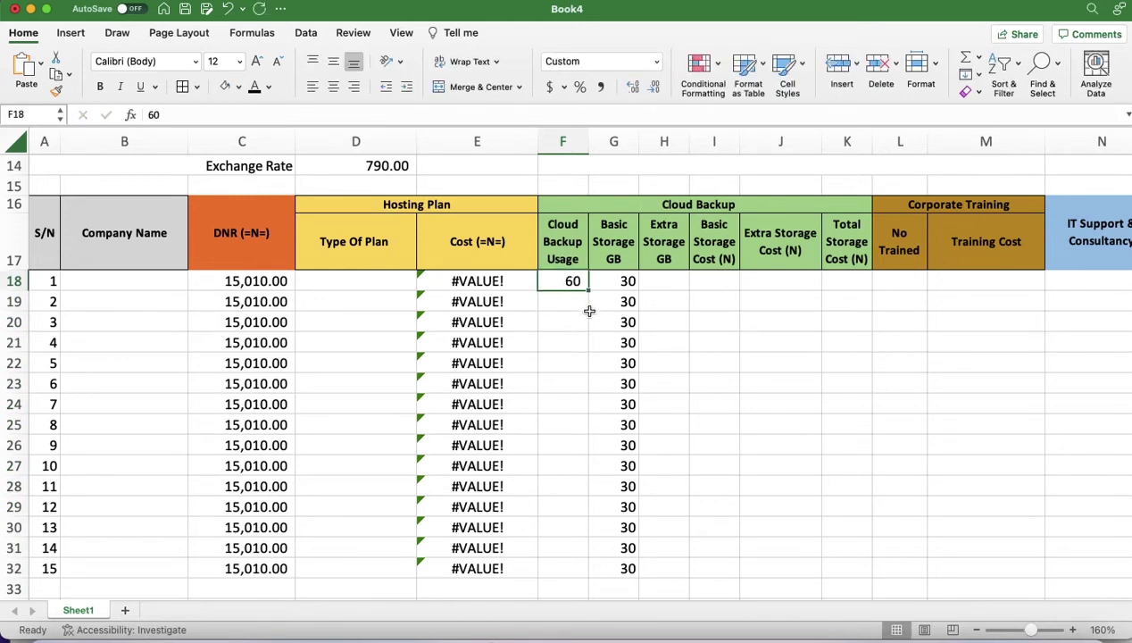
left_click(601, 86)
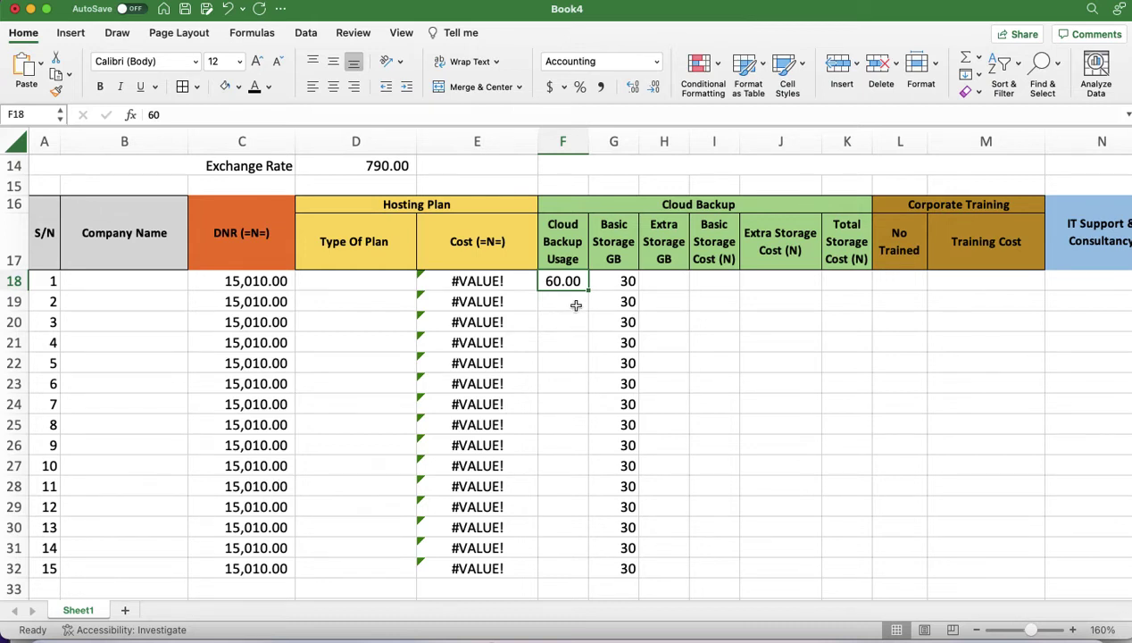
left_click(653, 87)
left_click(653, 87)
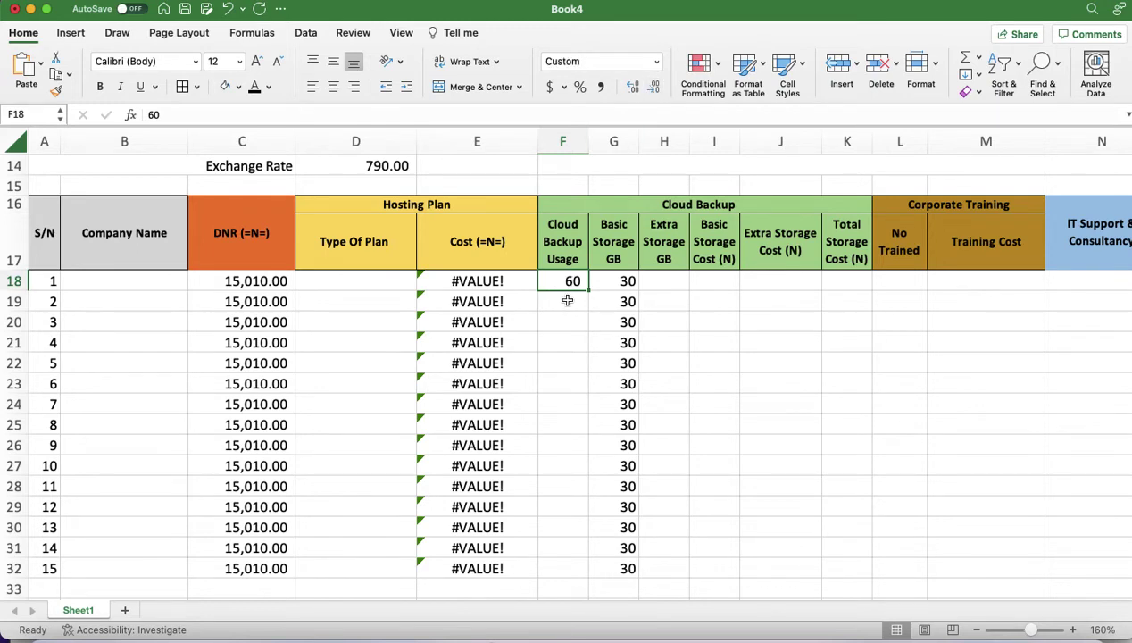
Set the Cloud Backup Usage in F18 to 120 in two-decimal comma style, and widen column F to fit it
type("120")
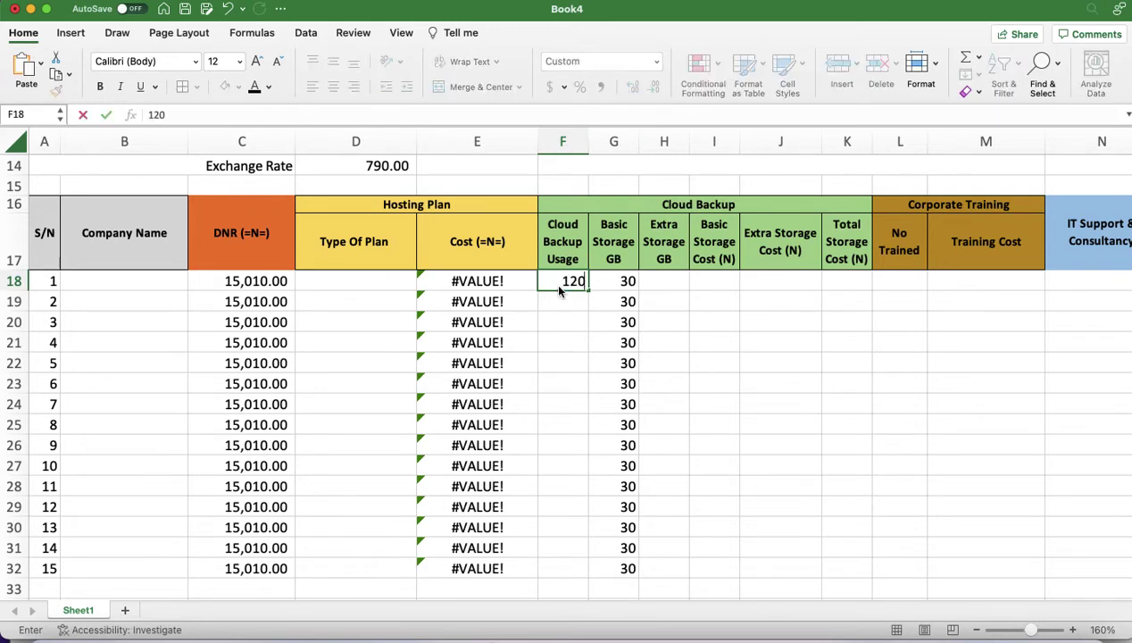
key("Return")
left_click(568, 280)
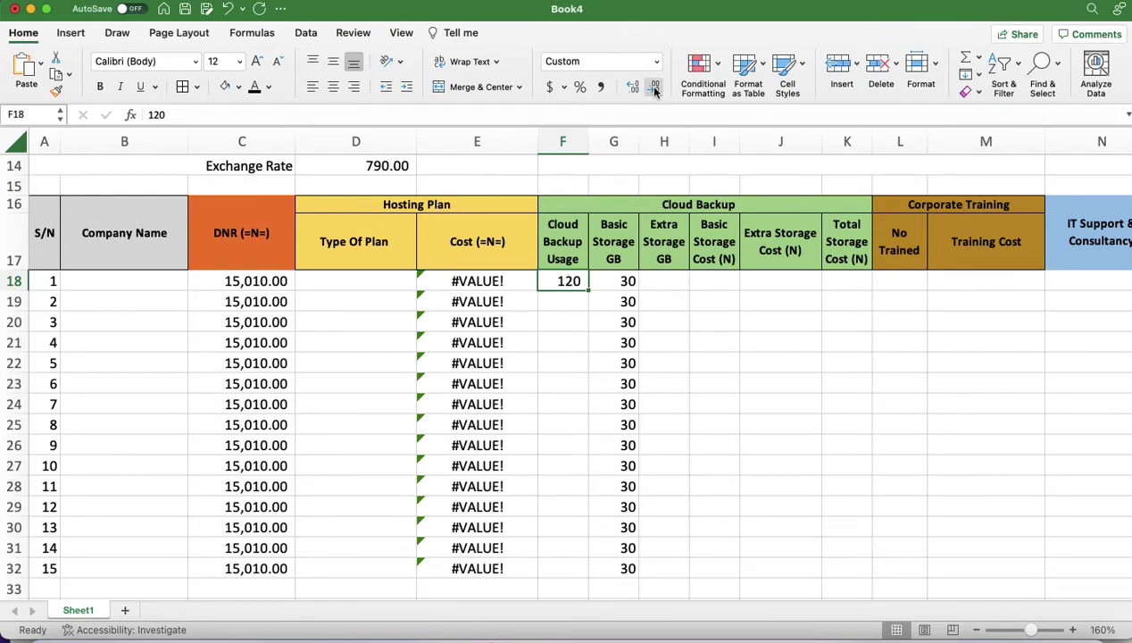
left_click(602, 89)
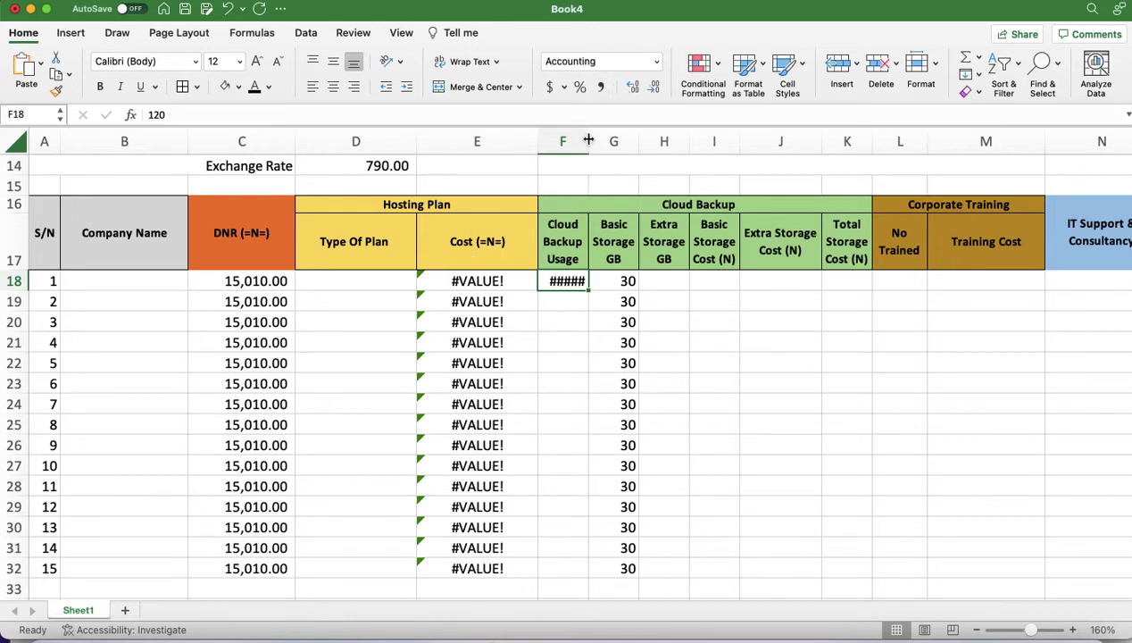
left_click_drag(588, 141, 598, 140)
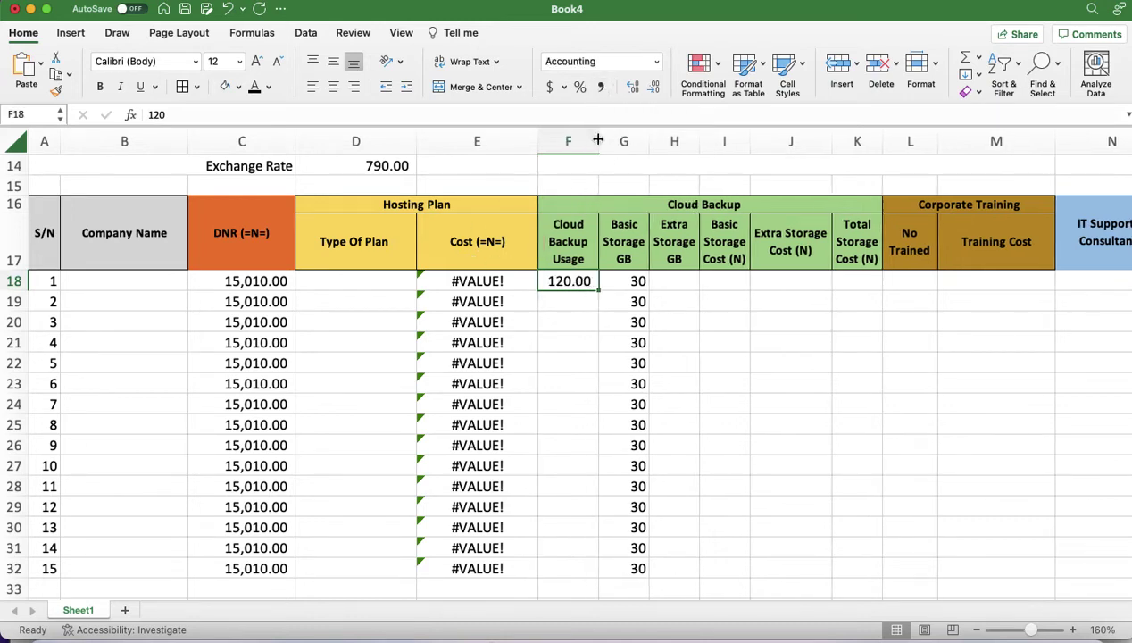
Calculate the Extra Storage GB in H18 with the formula =F18-G18
left_click(657, 282)
left_click(620, 282)
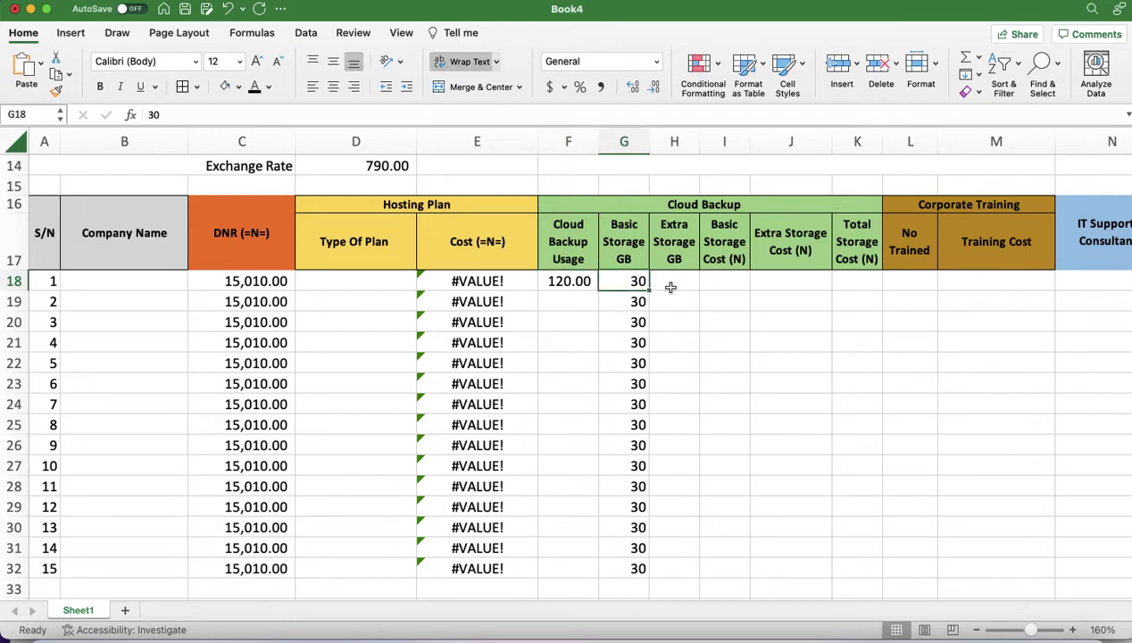
left_click(670, 285)
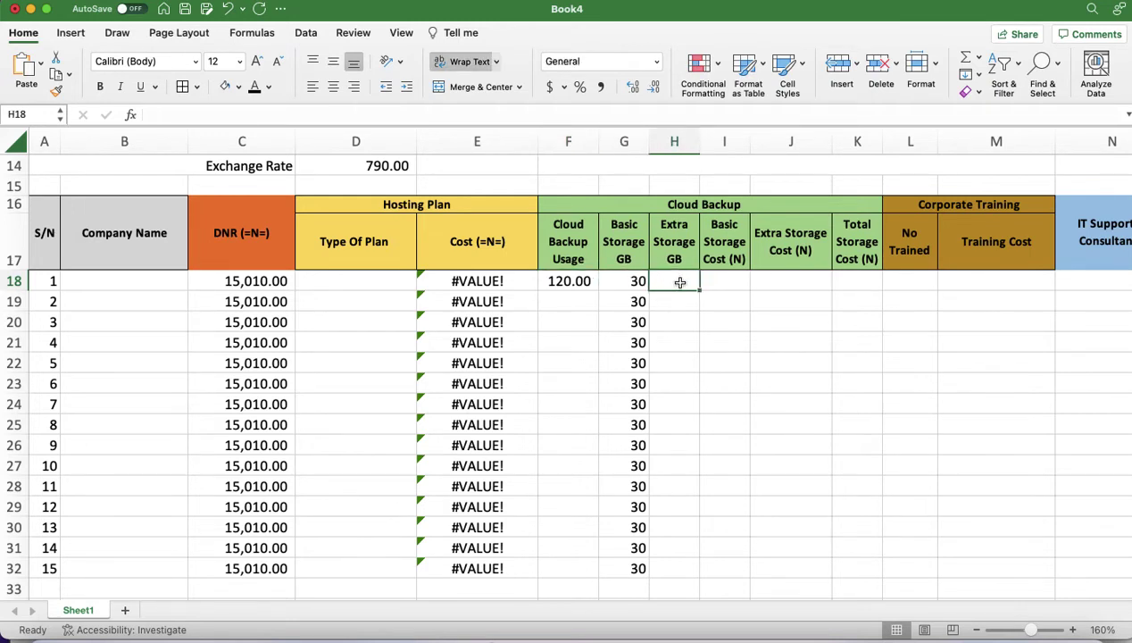
type("=")
left_click(562, 284)
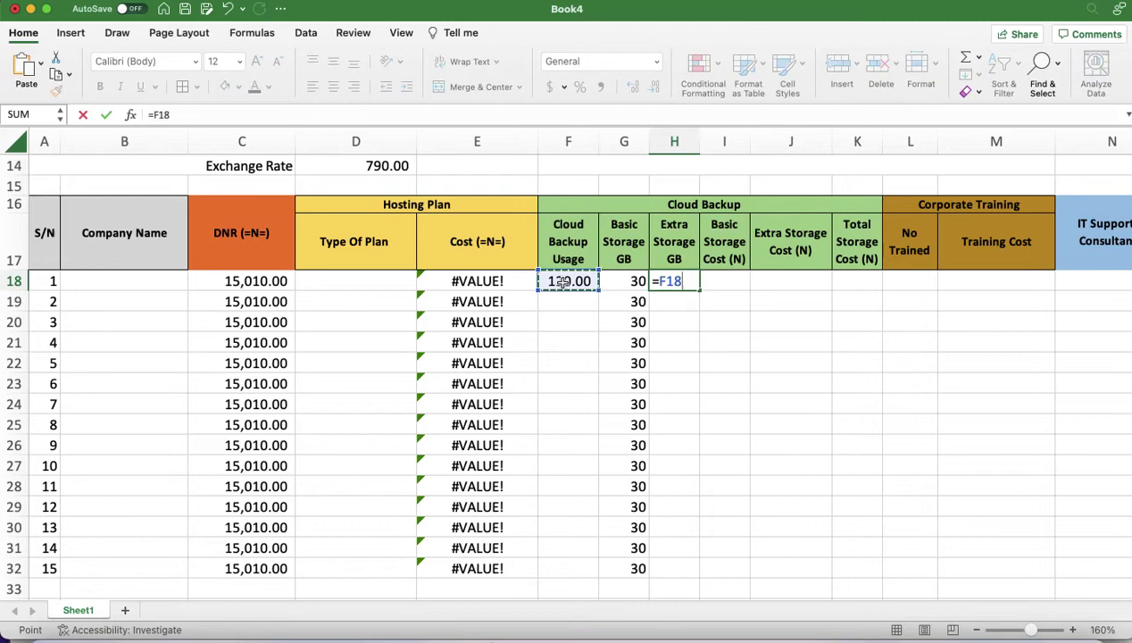
type("-")
left_click(613, 281)
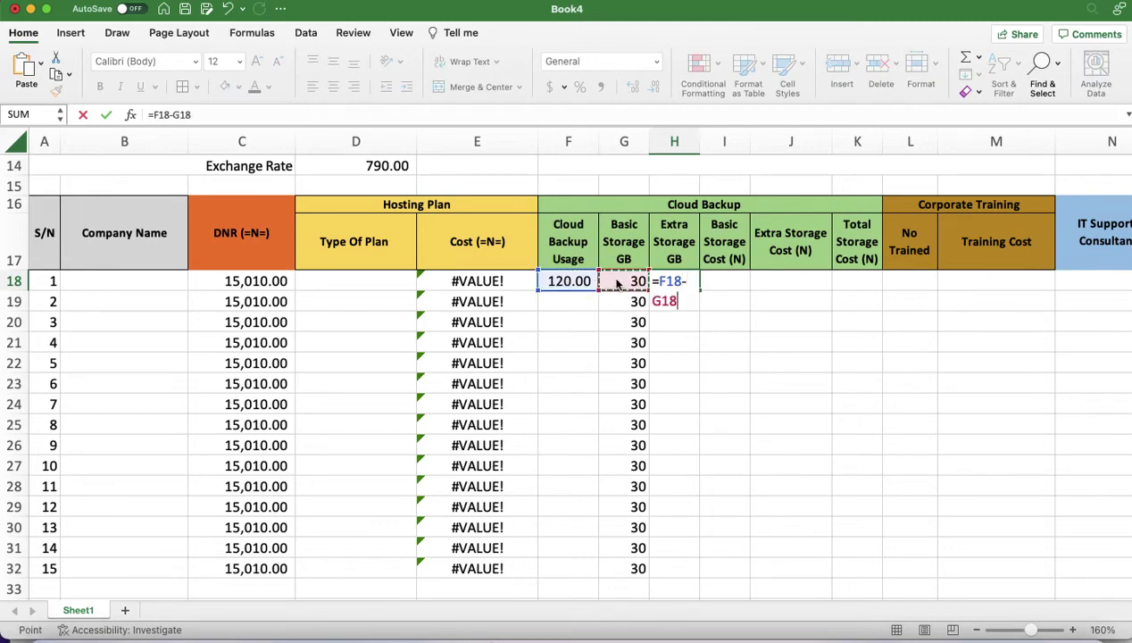
key("Return")
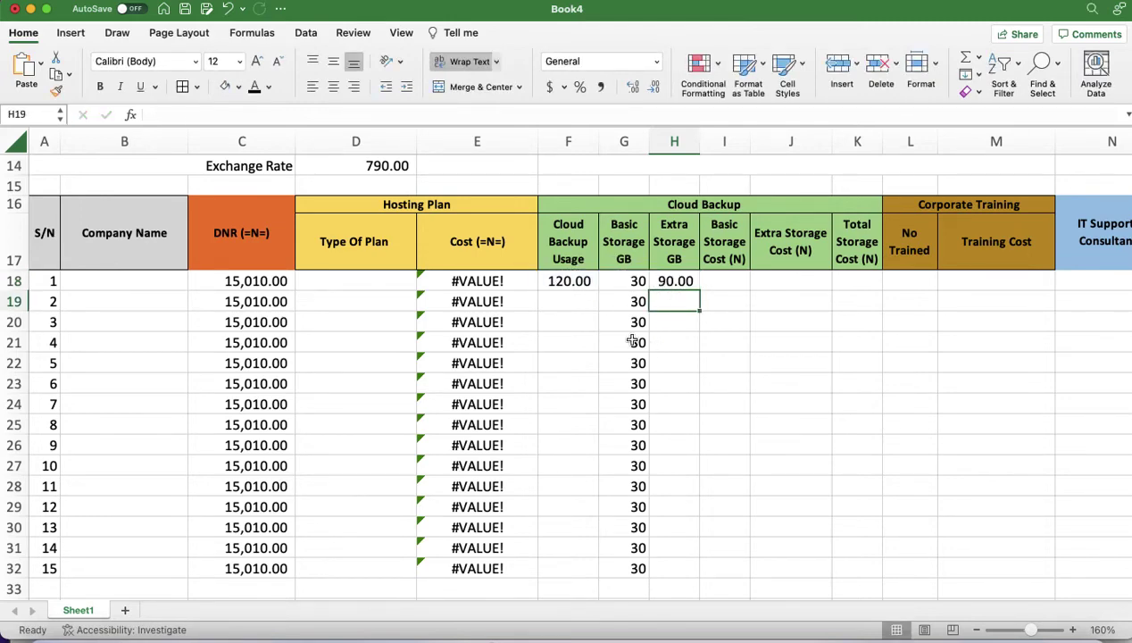
Enter 18 as the second company's Cloud Backup Usage in F19
left_click(578, 303)
type("18")
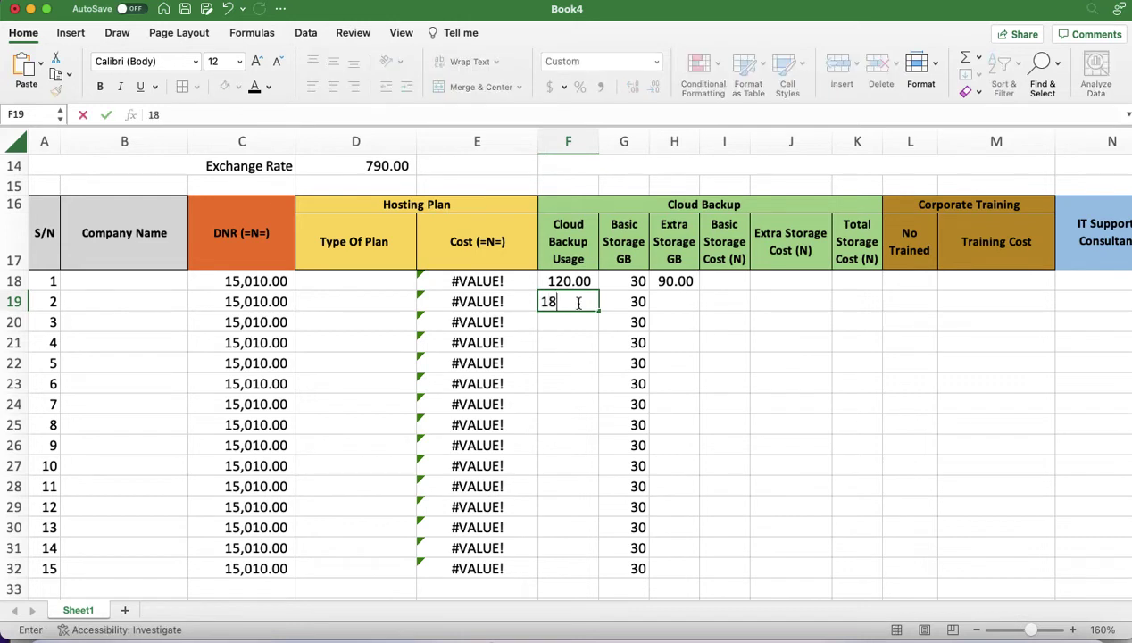
key("Return")
Fill the extra storage formula from H18 down to H19 and widen column H to fit the result
left_click(682, 280)
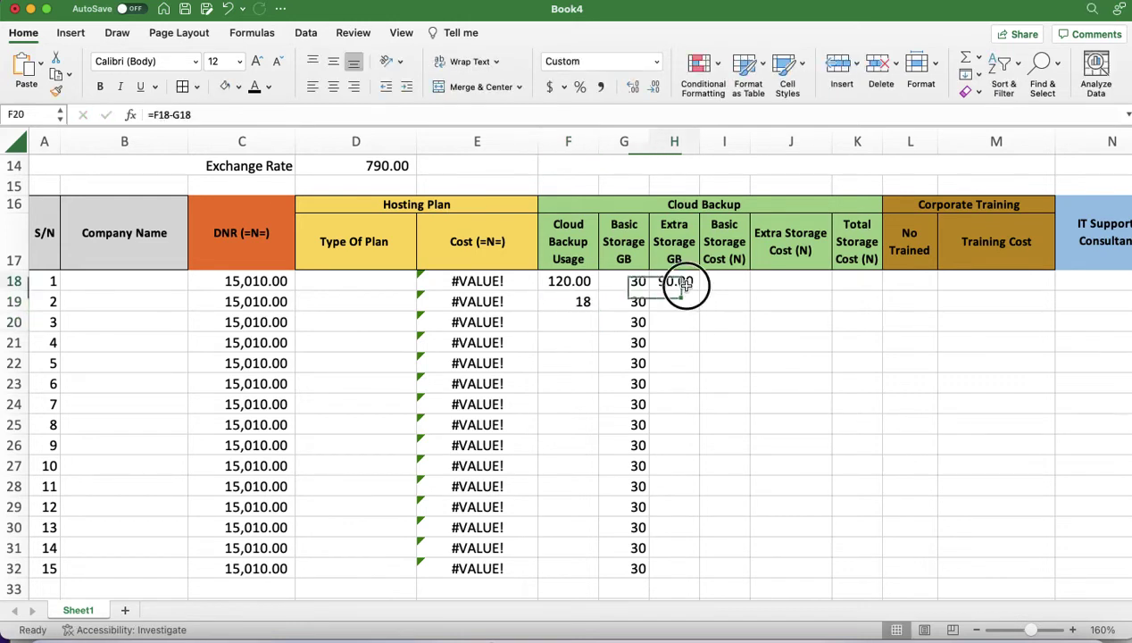
left_click_drag(699, 290, 701, 305)
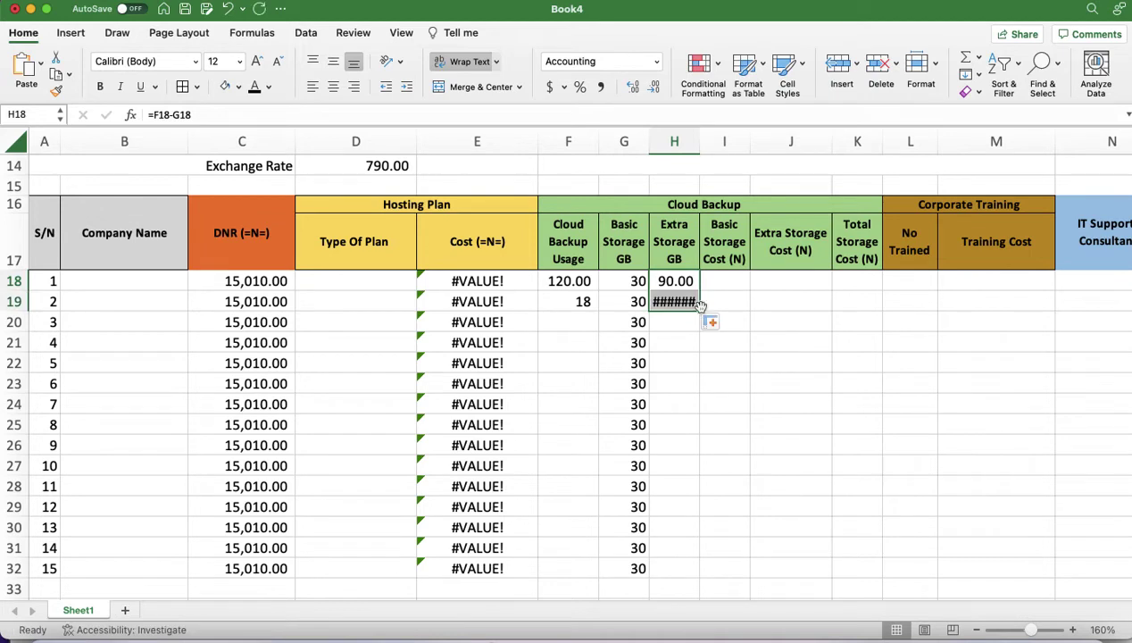
left_click(678, 303)
left_click_drag(699, 141, 704, 136)
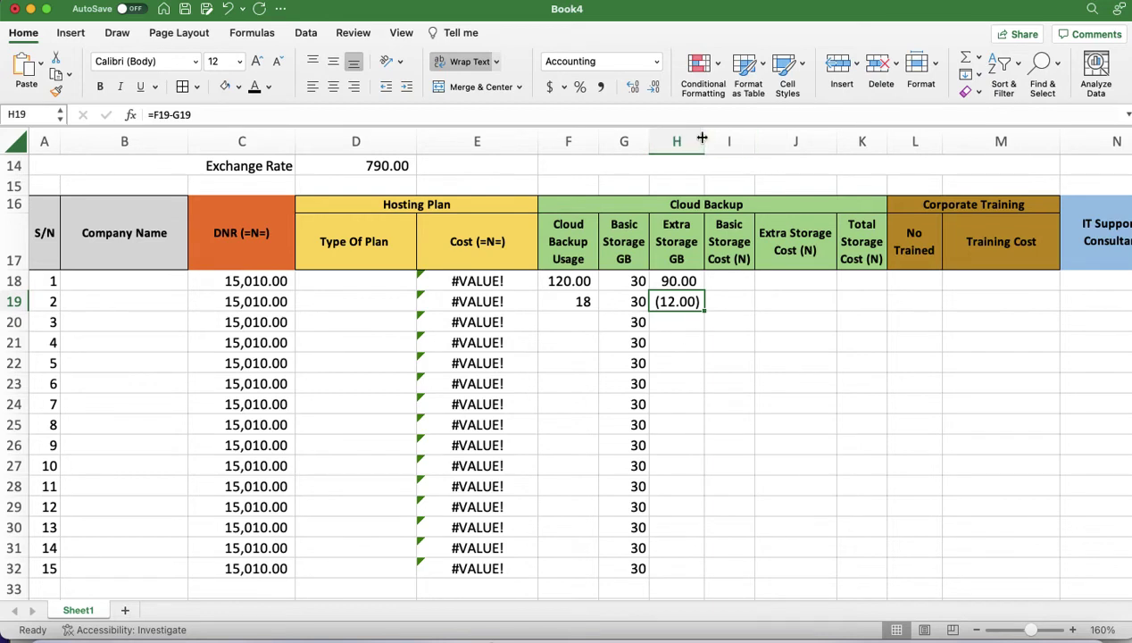
Widen column H slightly and clear the subtraction formulas from H18 and H19
left_click_drag(704, 140, 712, 139)
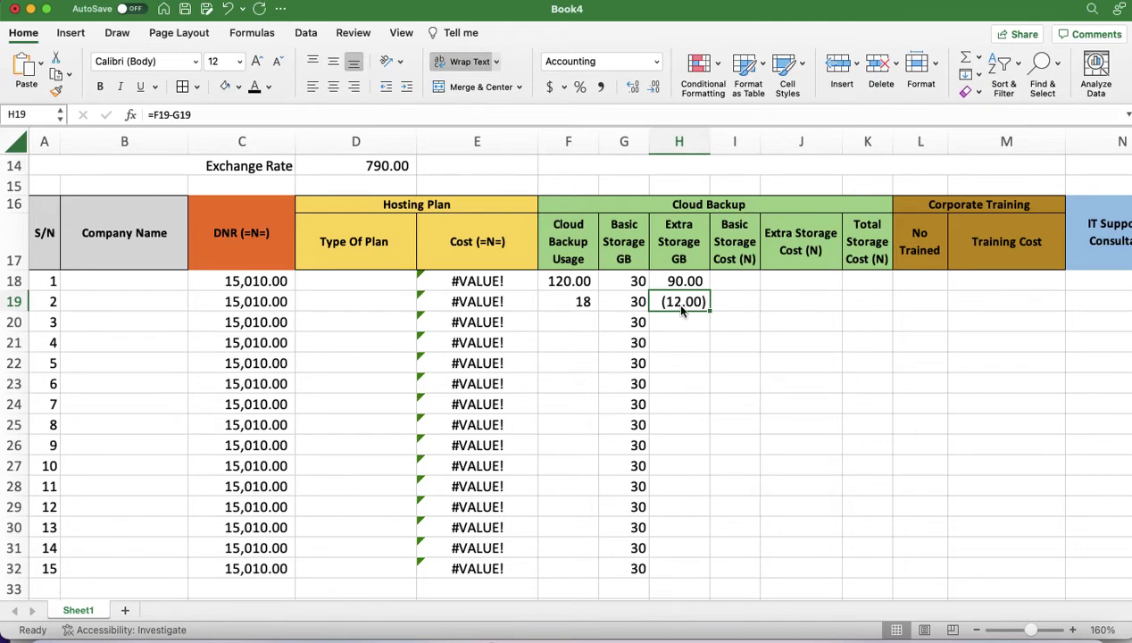
key("Delete")
left_click(681, 281)
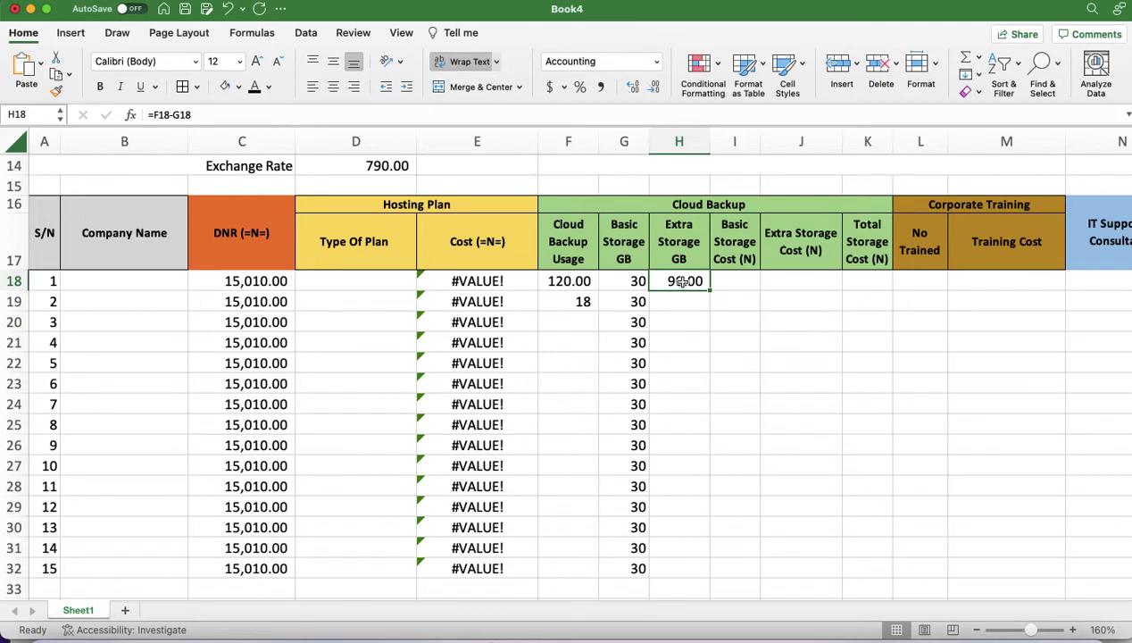
key("Delete")
Calculate the first company's Extra Storage GB in H18 with the formula =IF(F18<=30,0,F18-G18)
scroll(690, 306, "up", 3)
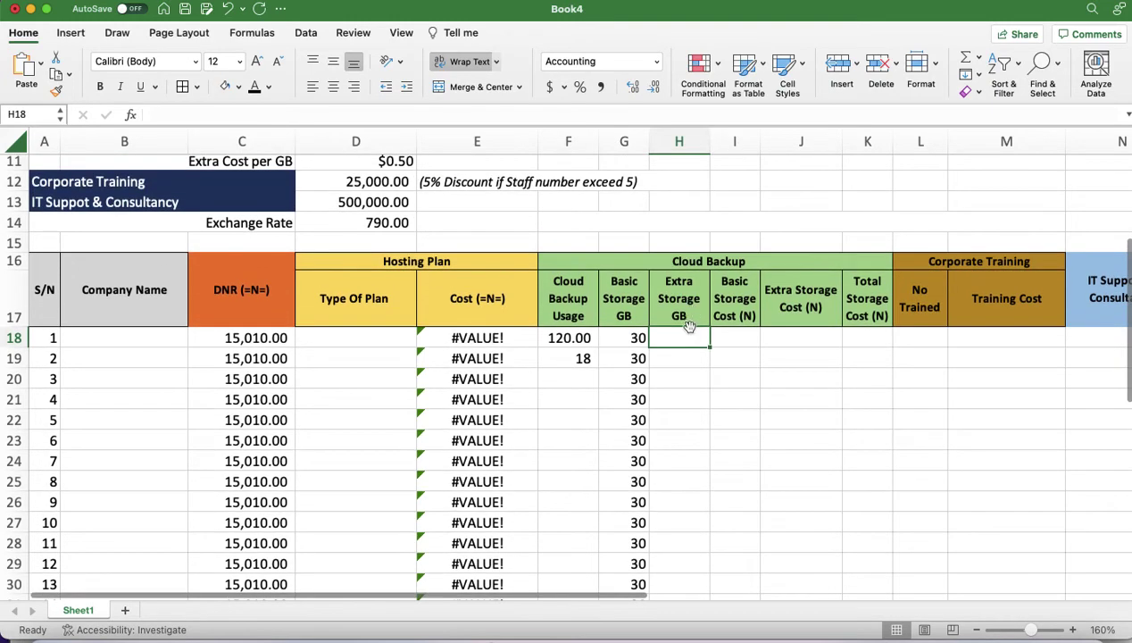
type("=")
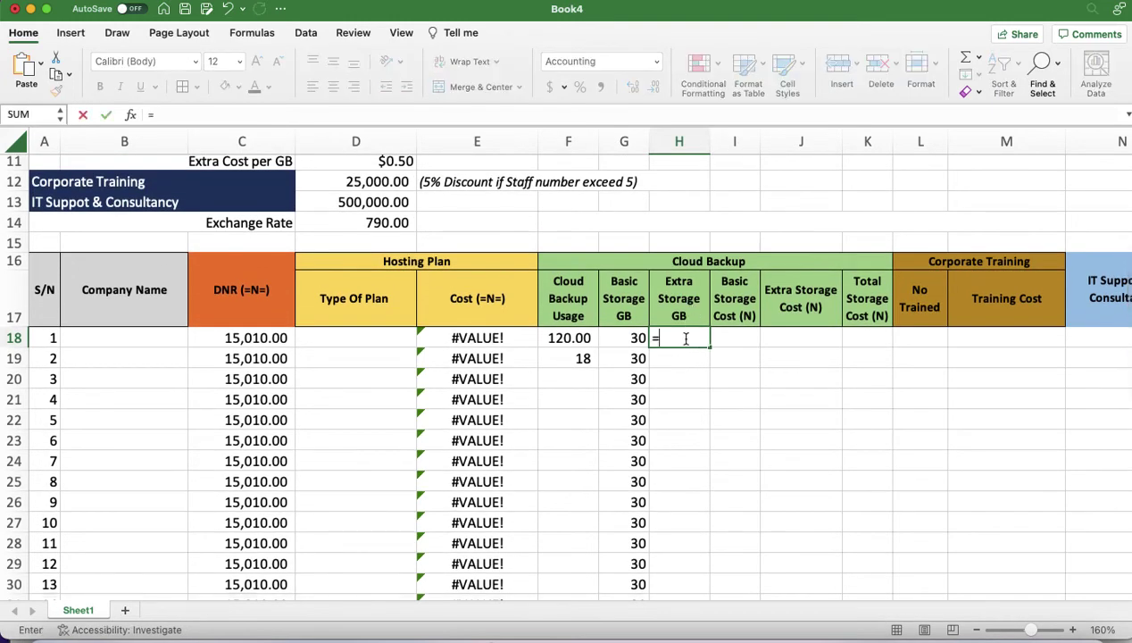
type("IF(")
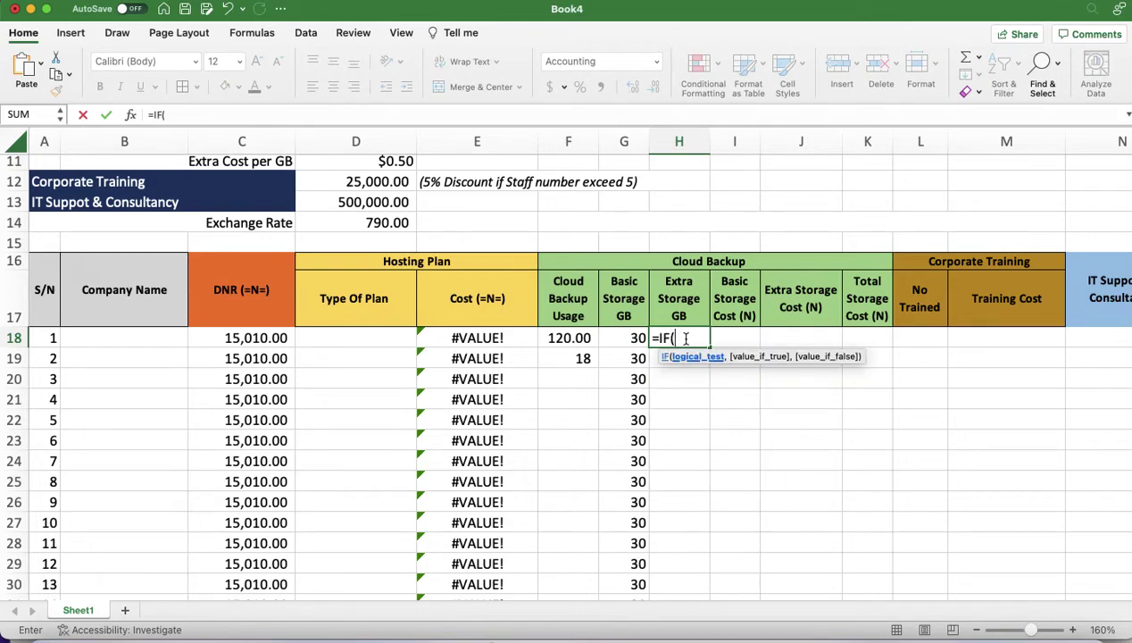
left_click(570, 337)
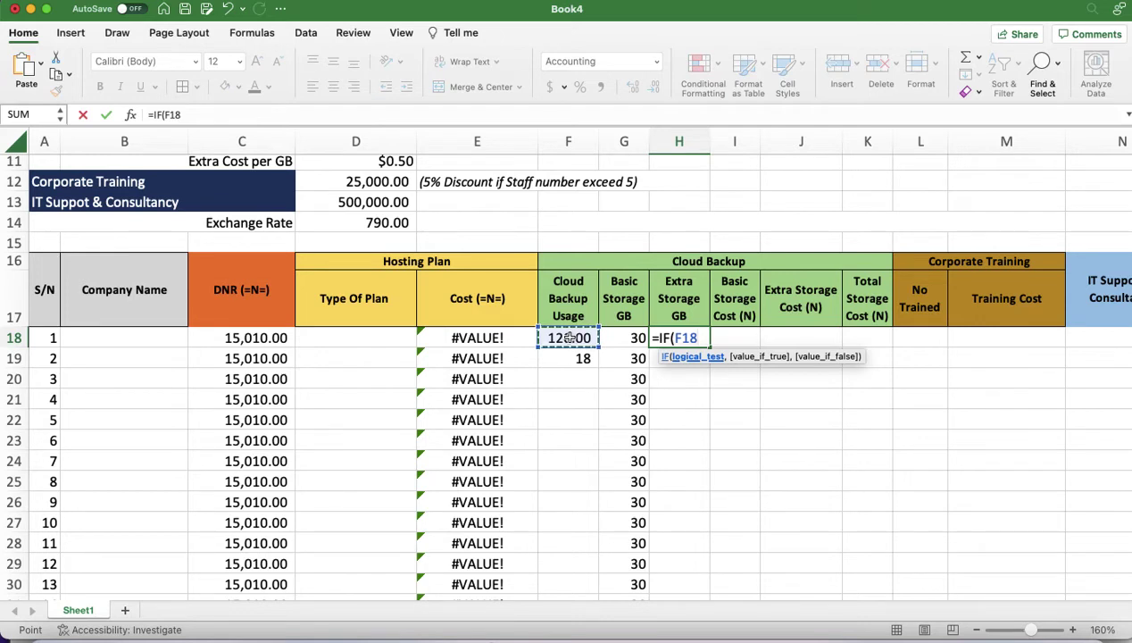
type("<=3")
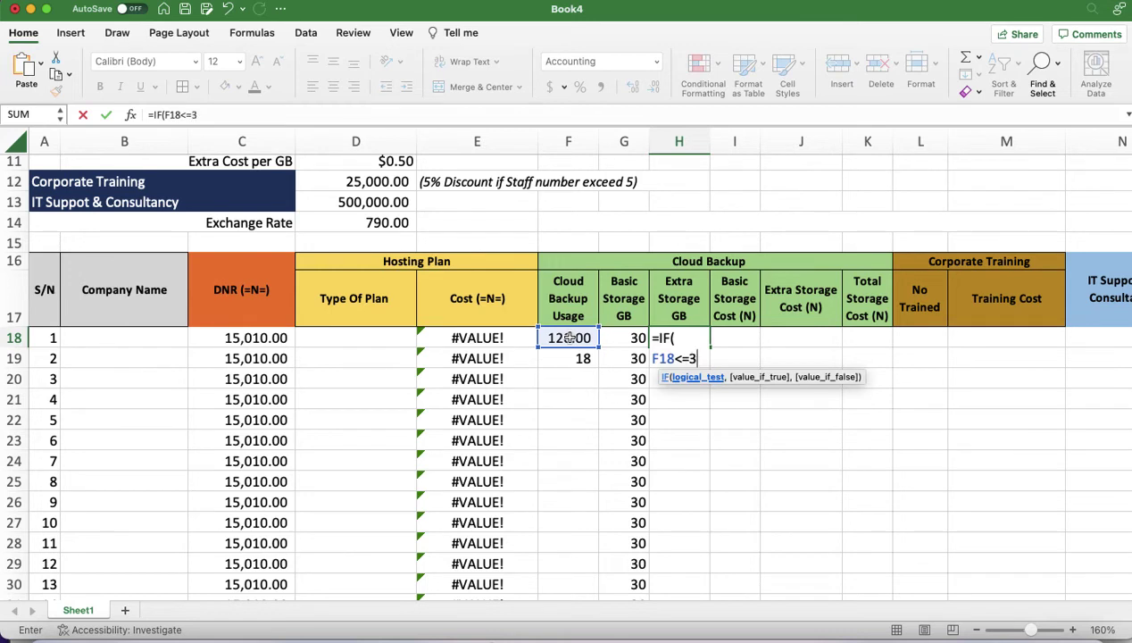
type("0,")
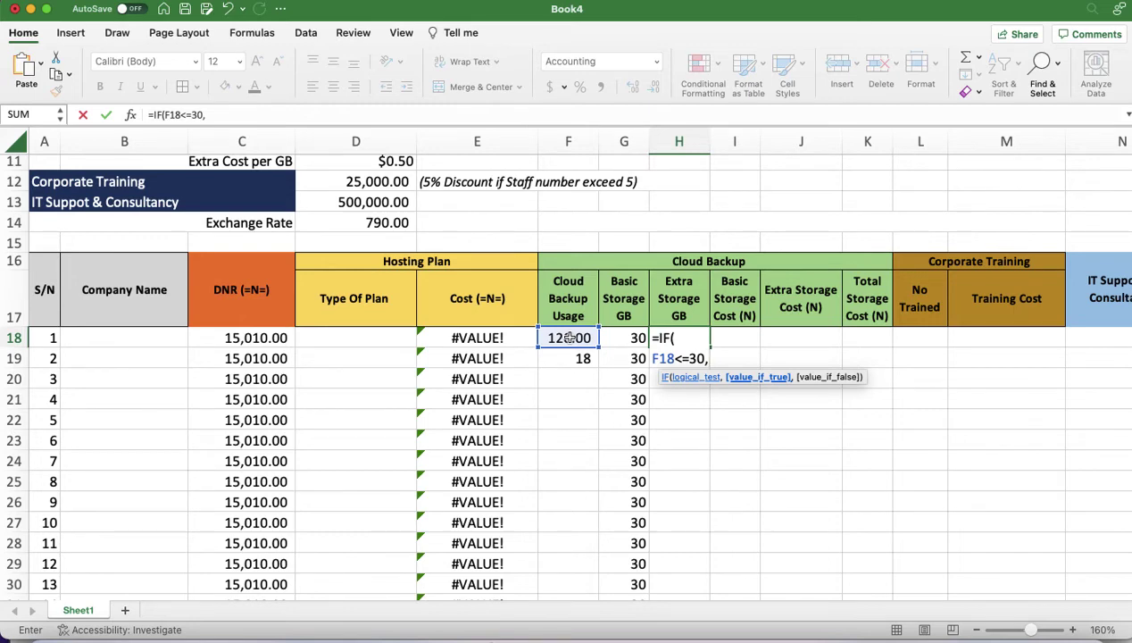
type("0")
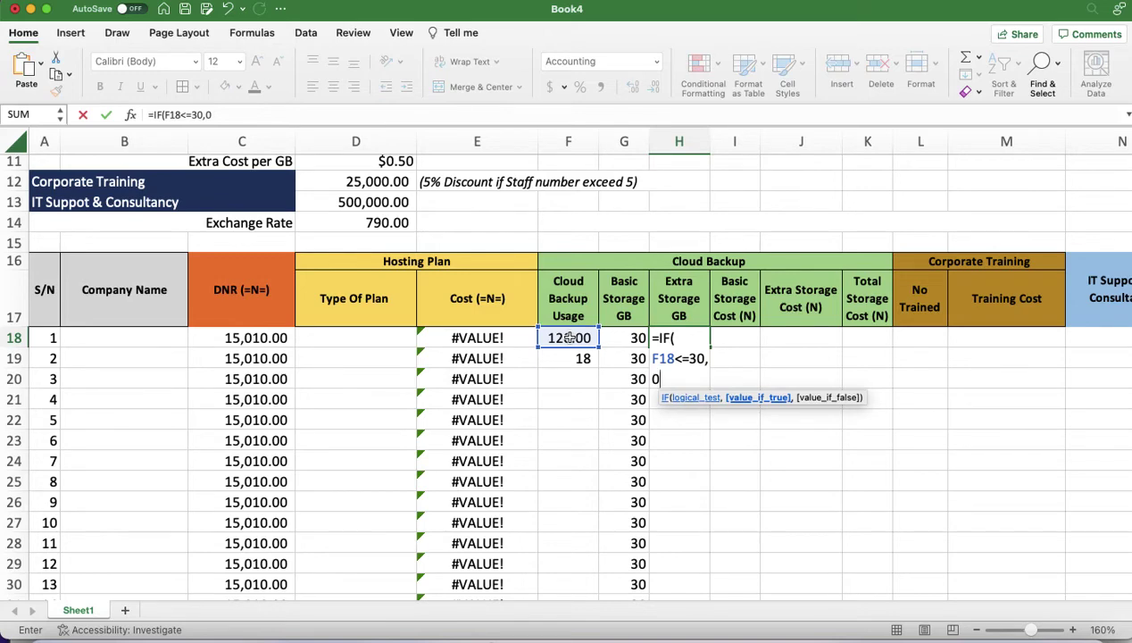
type(",")
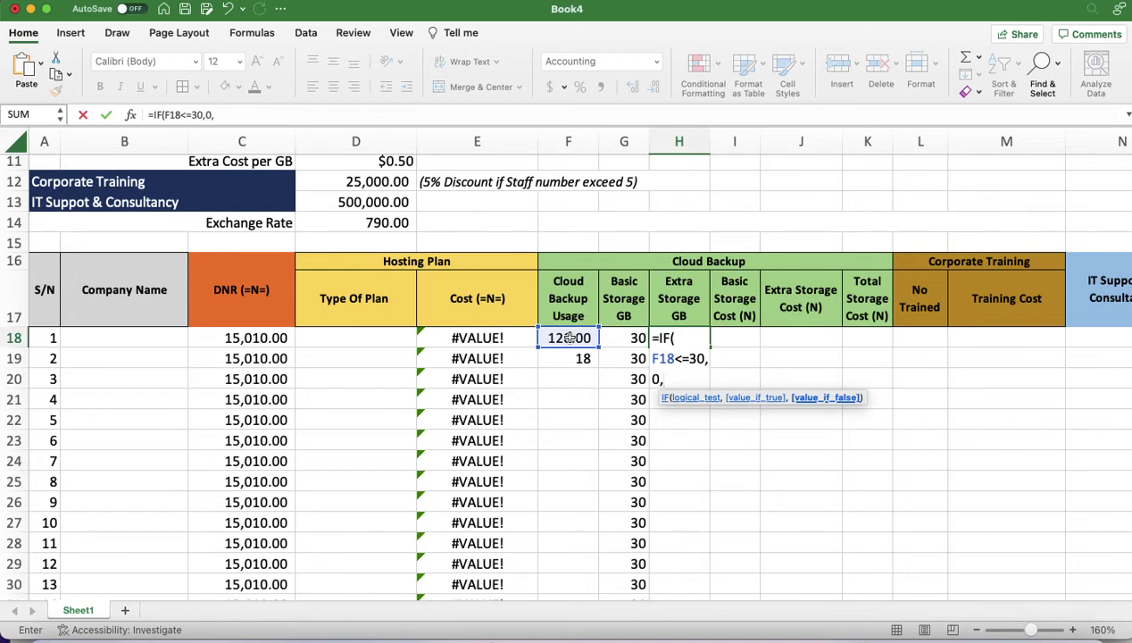
left_click(569, 338)
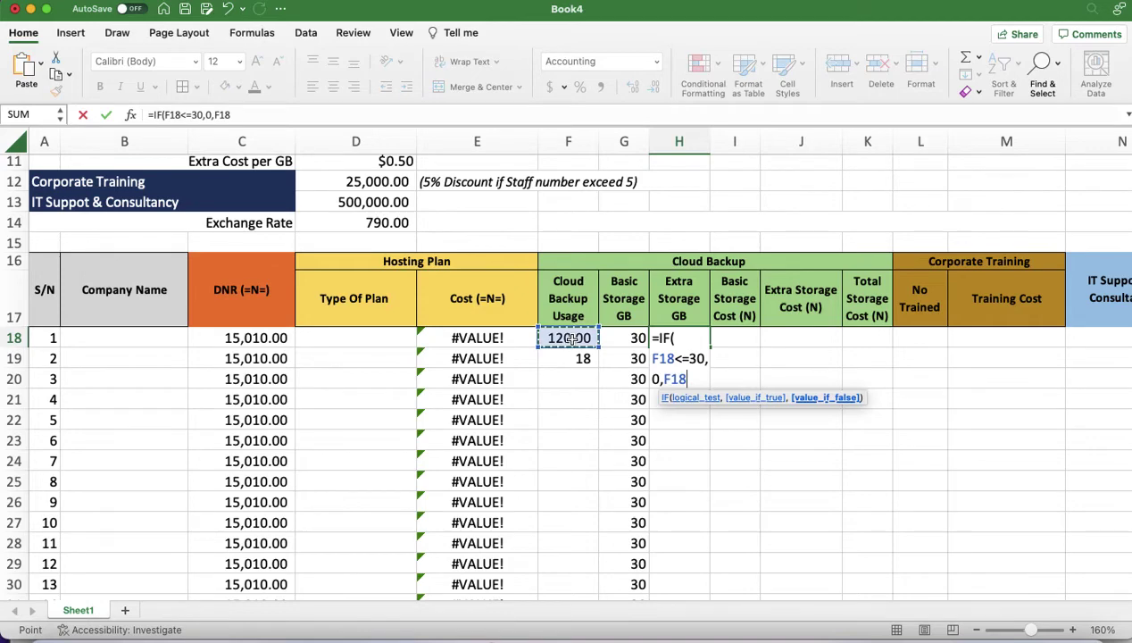
type("-")
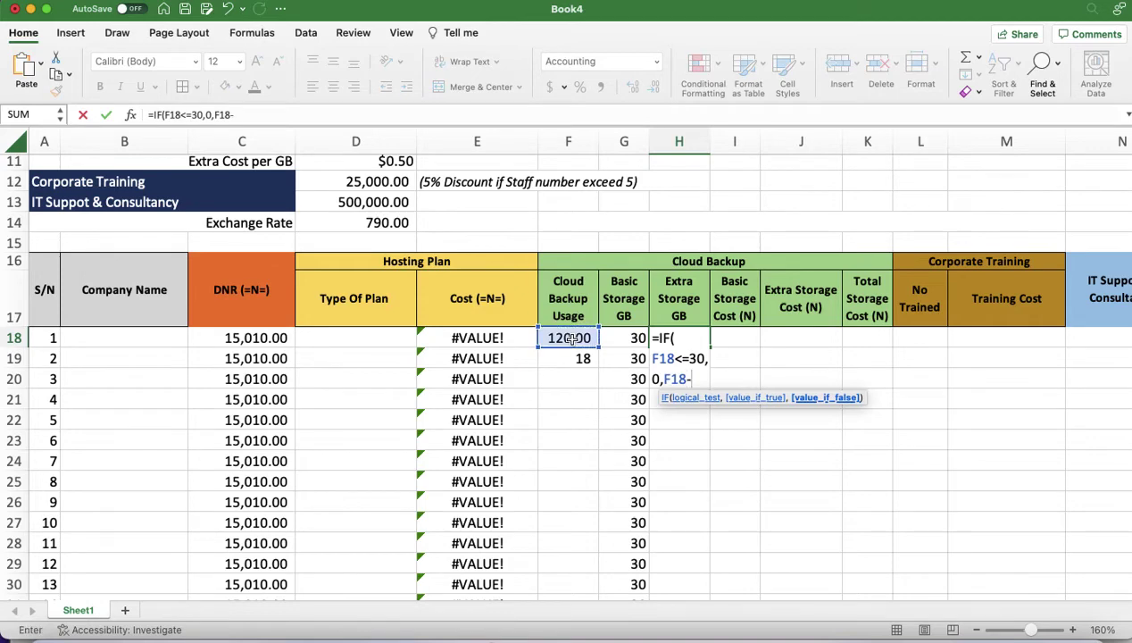
left_click(624, 338)
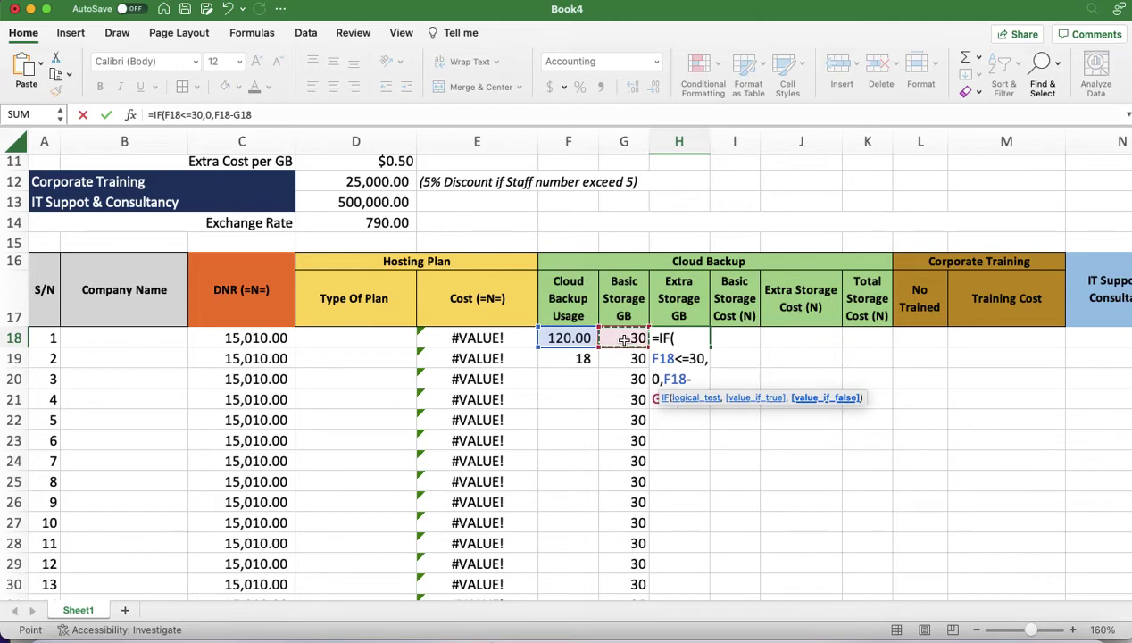
type(")")
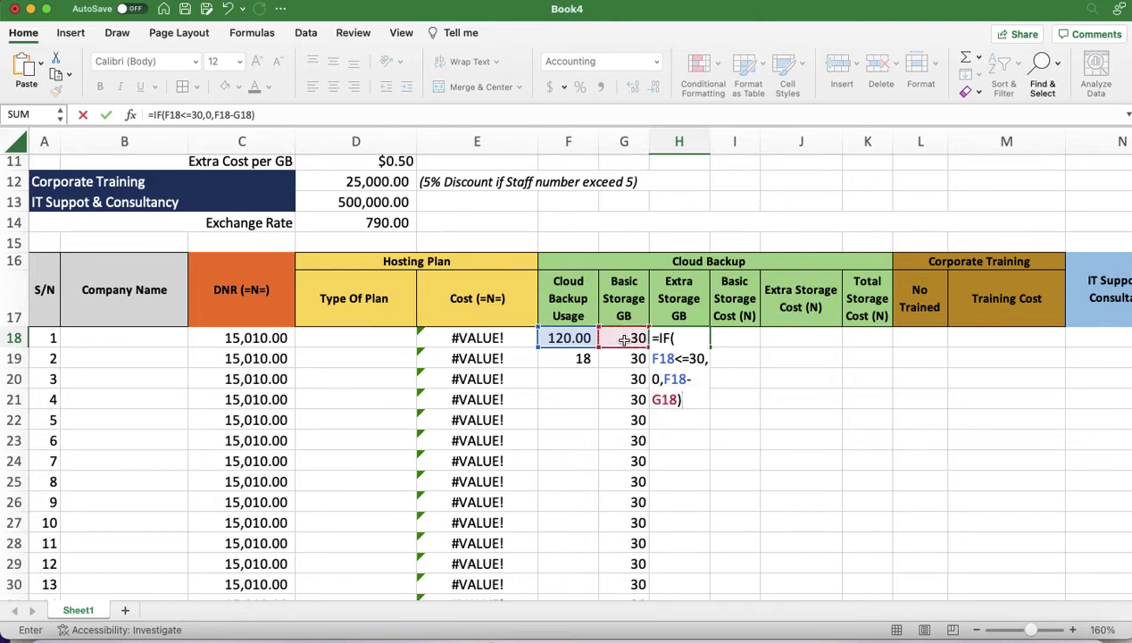
key("Return")
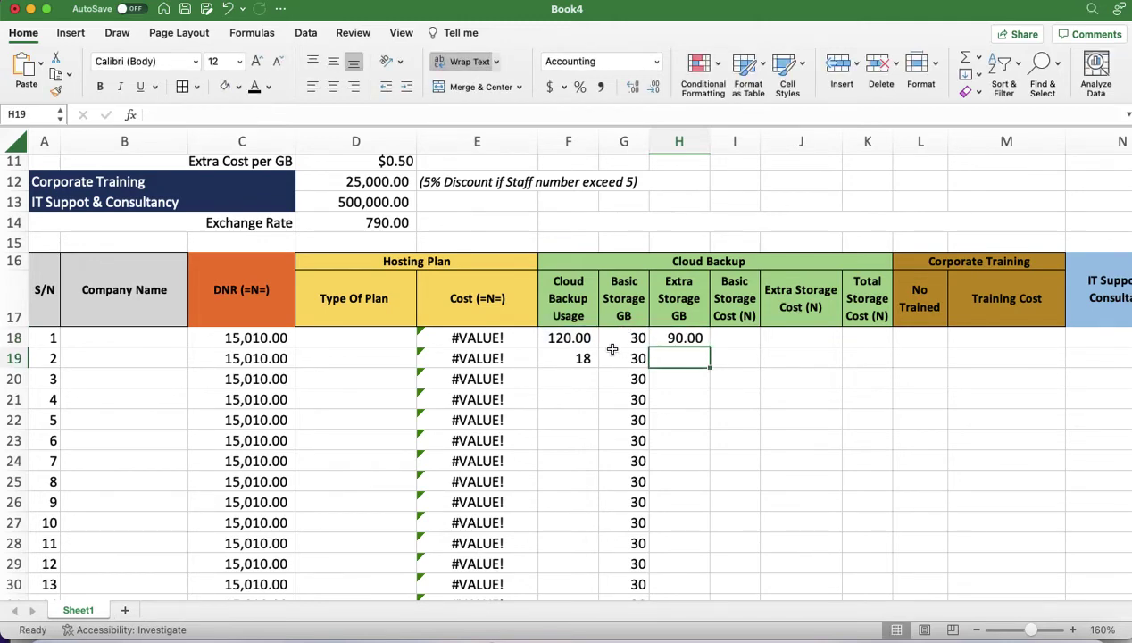
Fill the conditional extra storage formula from H18 down through H32 for all the companies
left_click(693, 335)
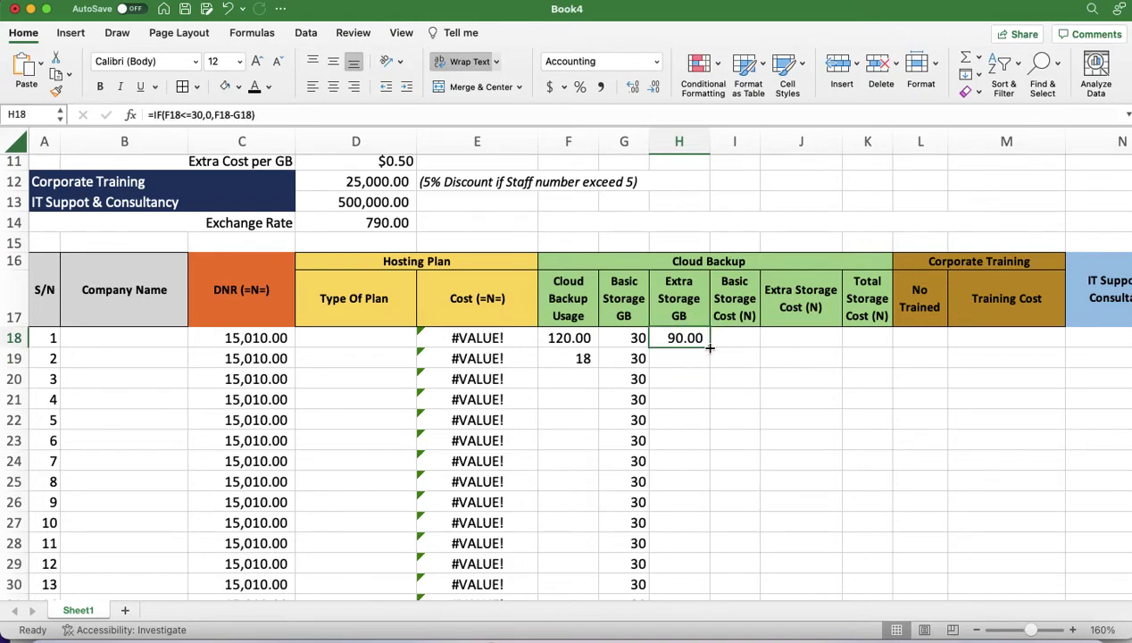
left_click_drag(710, 352, 719, 381)
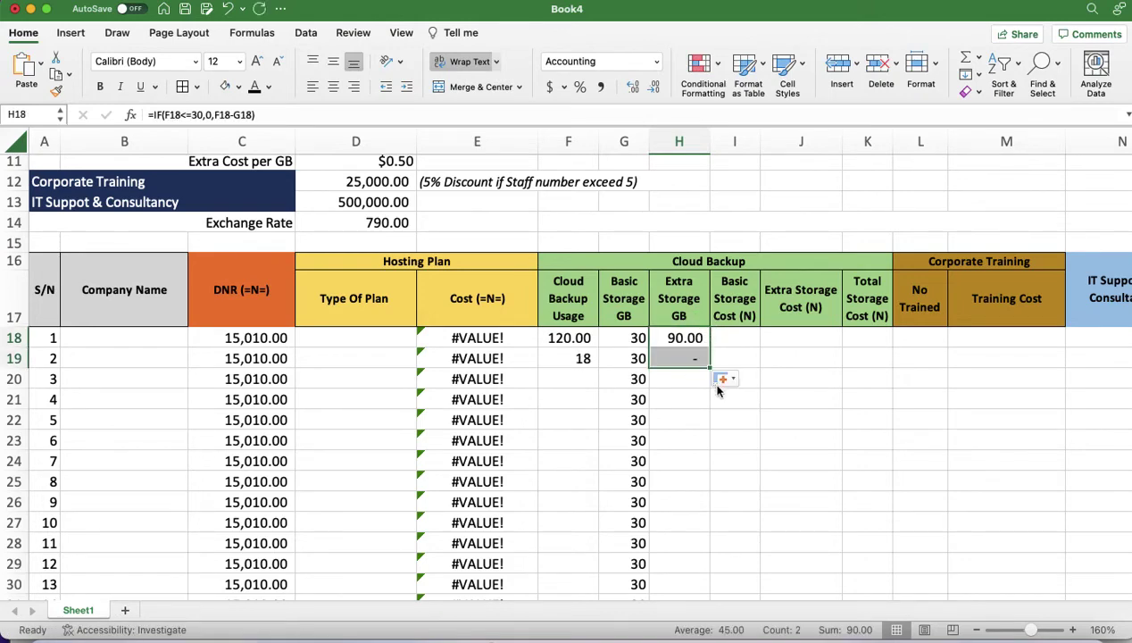
left_click(704, 434)
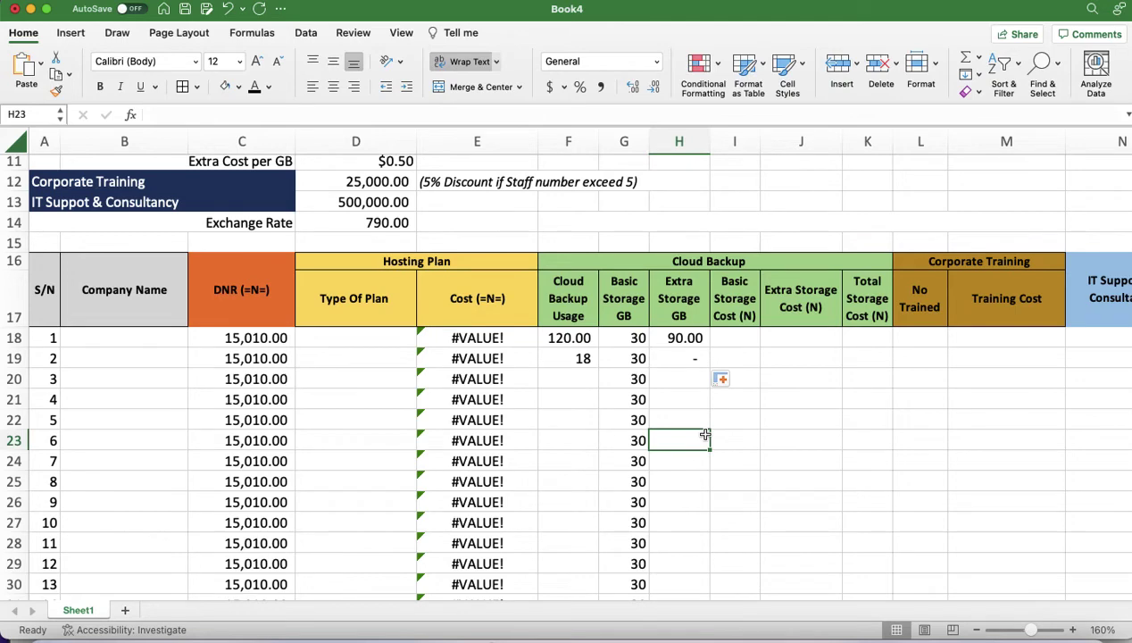
left_click(677, 357)
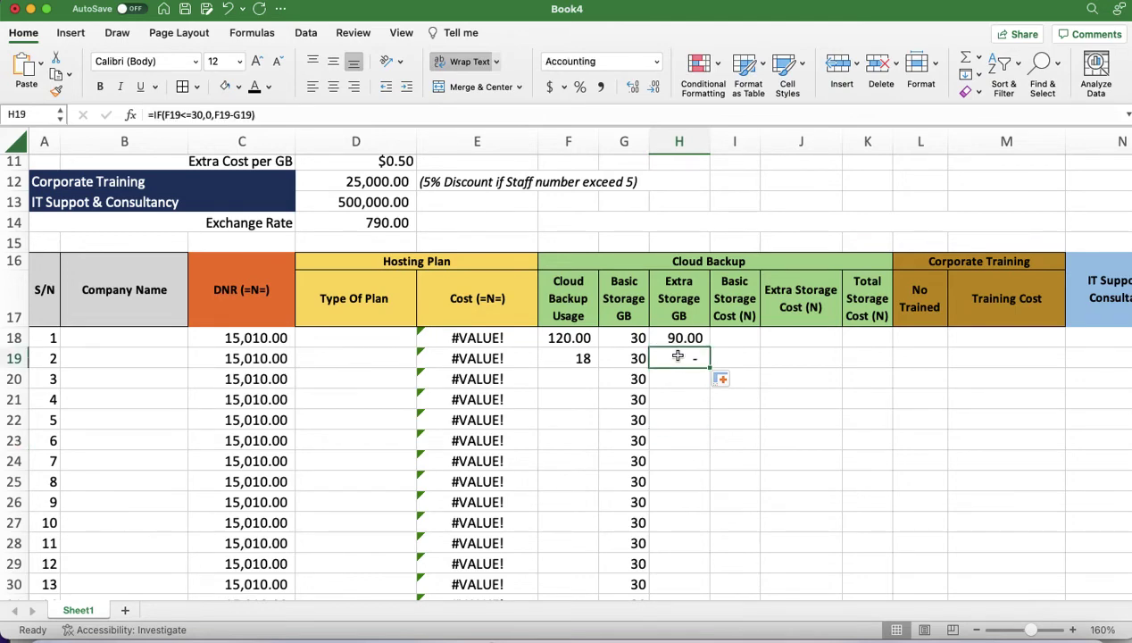
left_click_drag(709, 367, 714, 576)
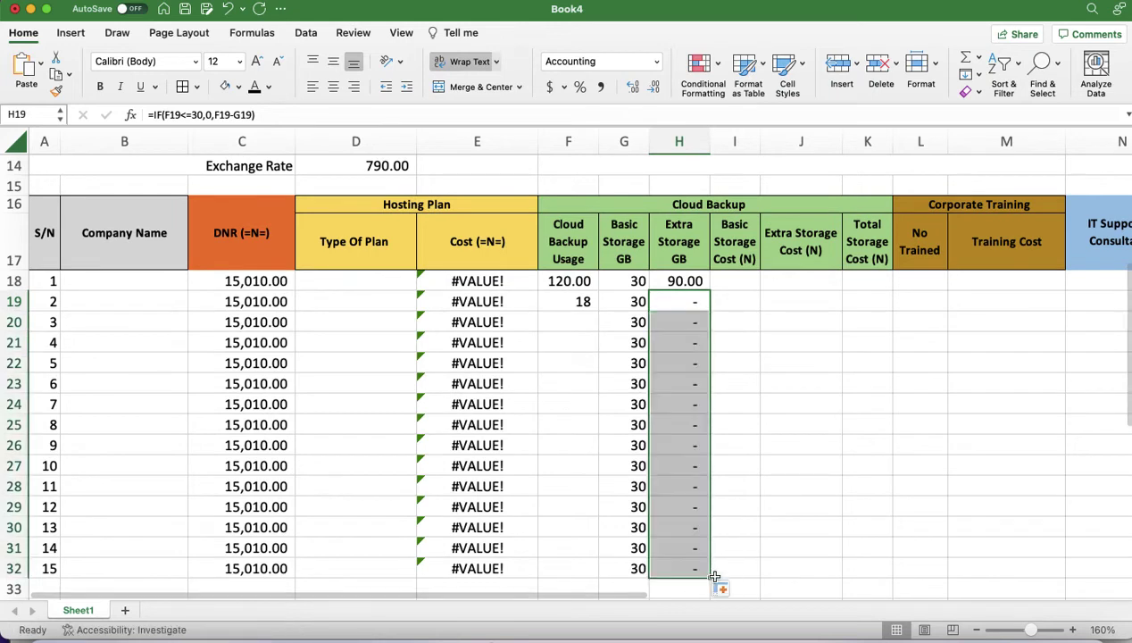
Set the Cloud Backup Usage to 50 in F19 and 60 in F20
left_click(565, 308)
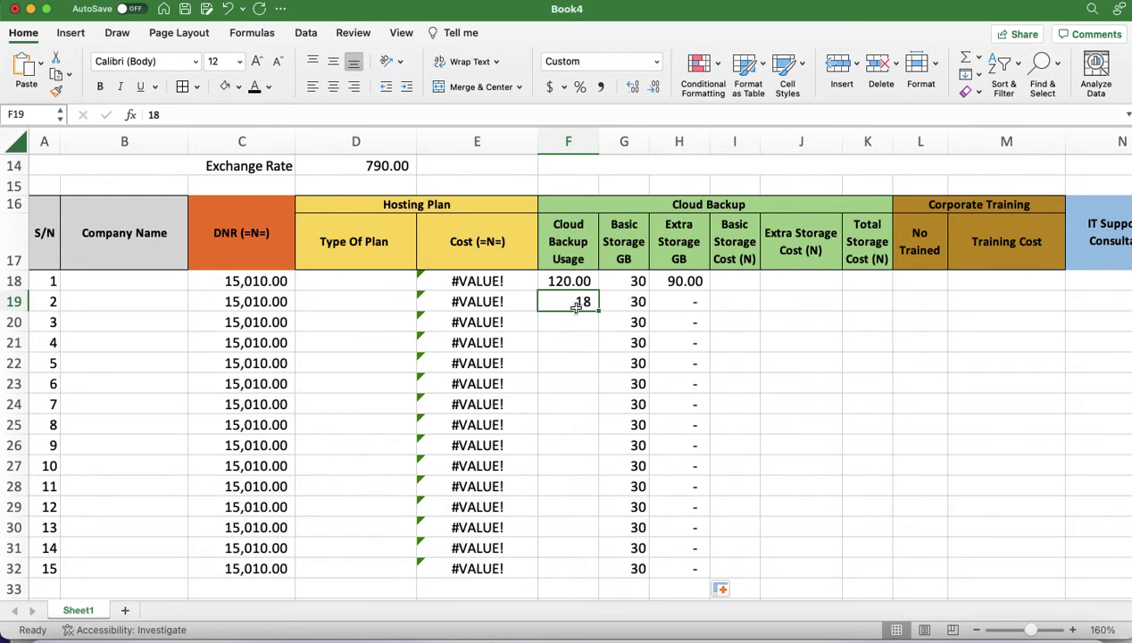
type("5")
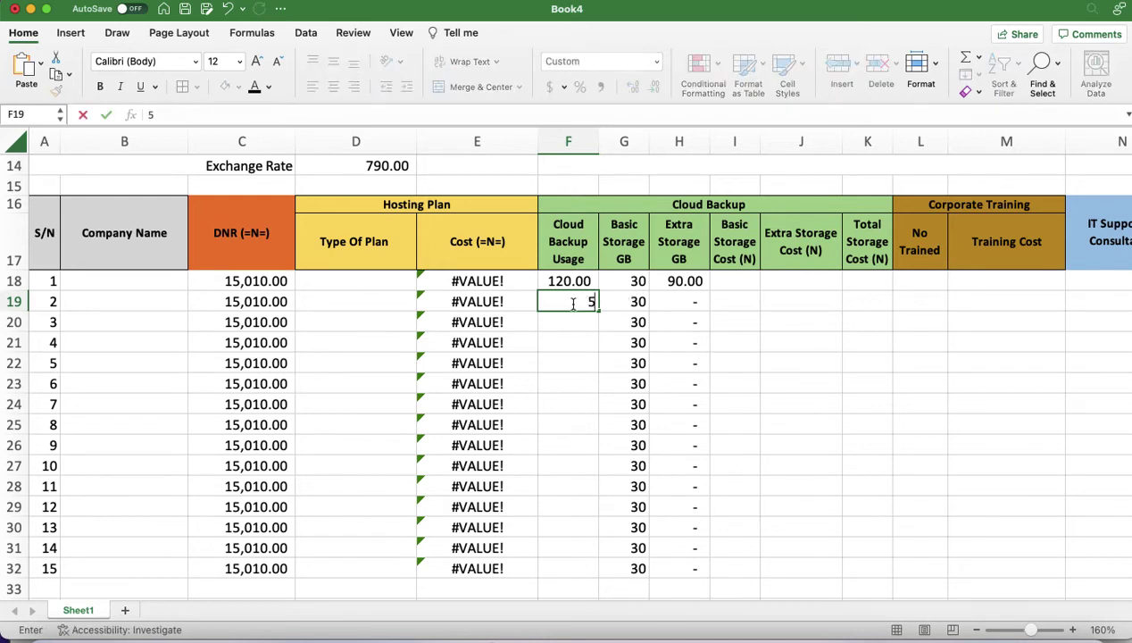
type("0")
key("Return")
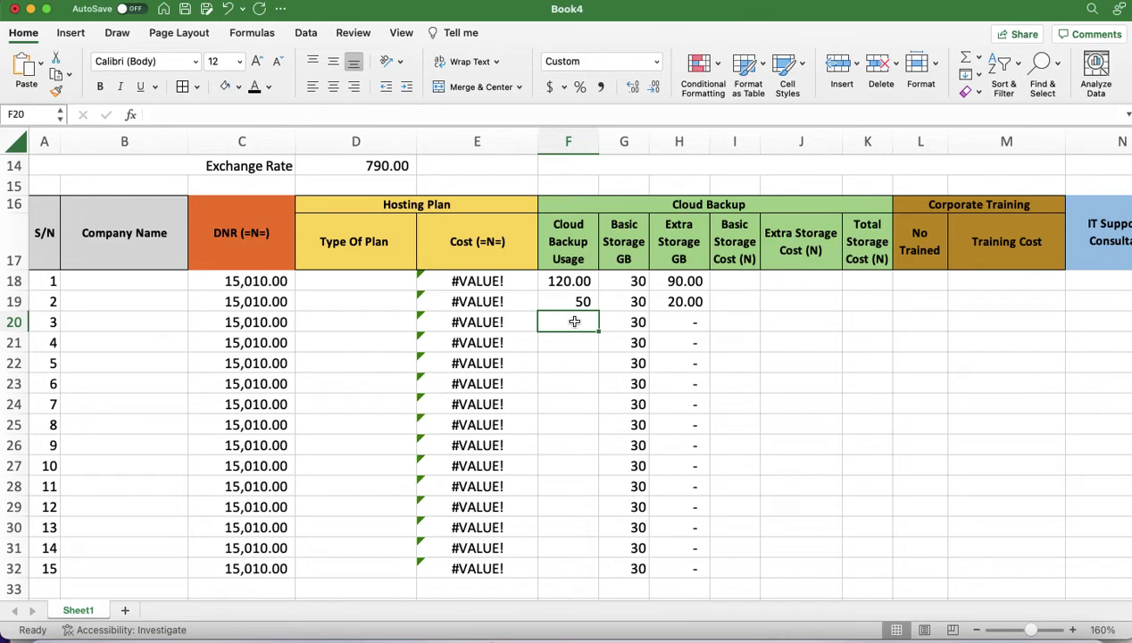
type("60")
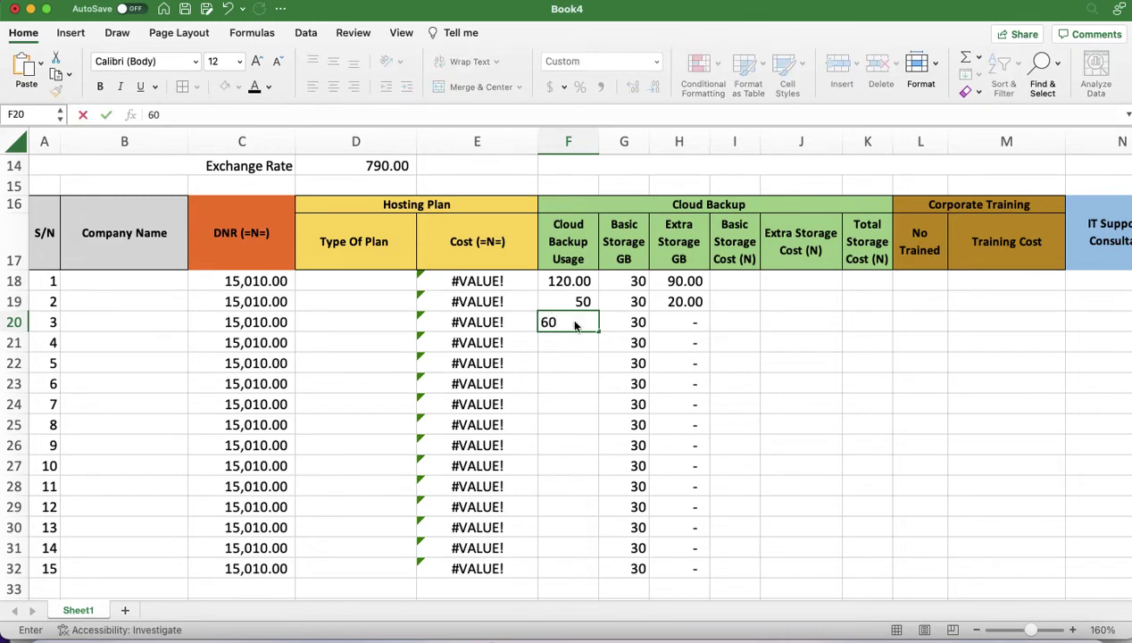
key("Return")
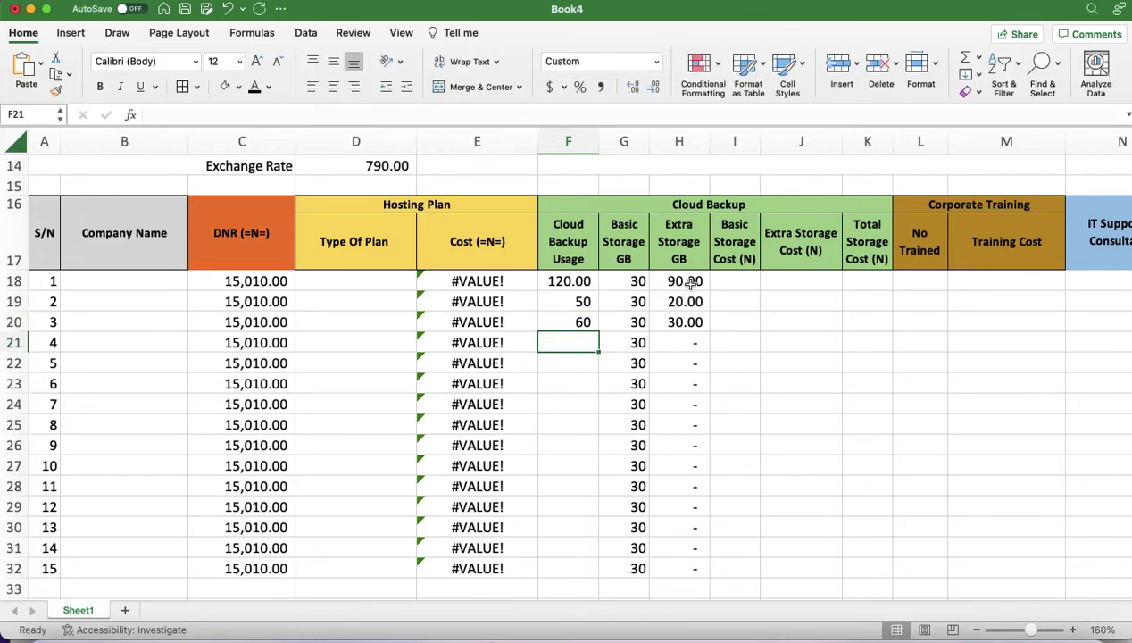
Show the Extra Storage GB values in H18:H32 and the Cloud Backup Usage values in F18:F32 without decimals
left_click(684, 280)
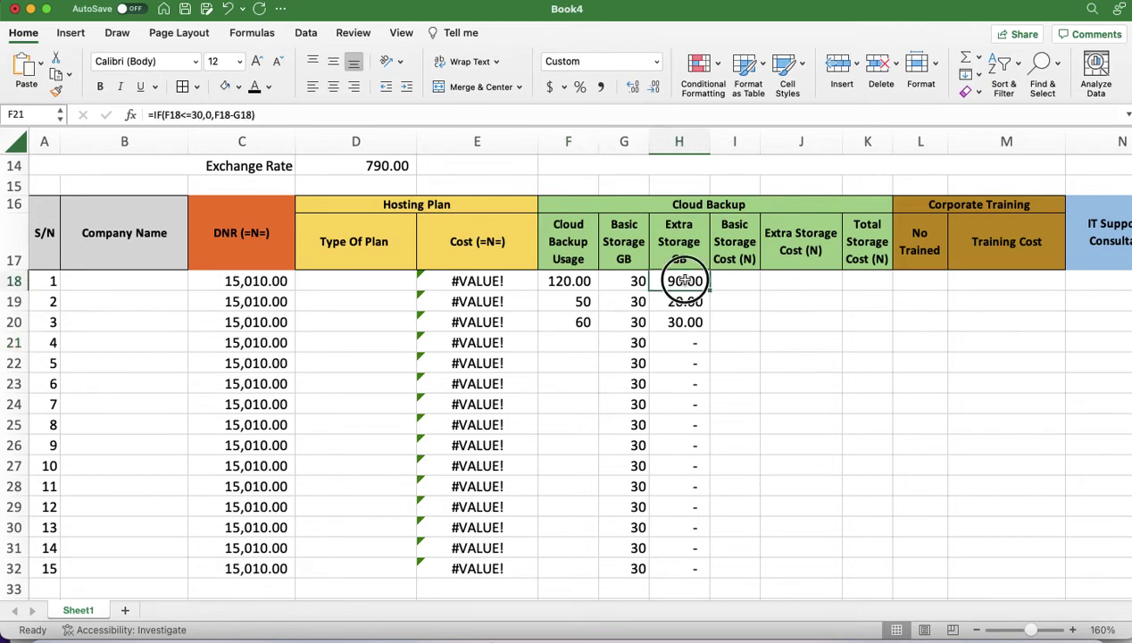
left_click_drag(683, 281, 692, 573)
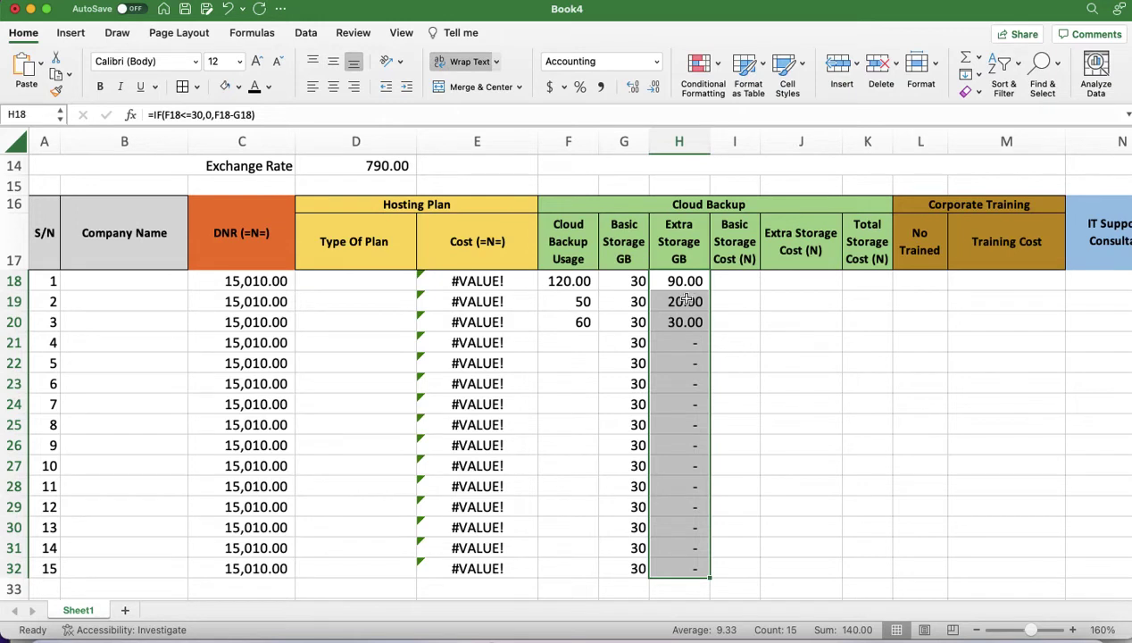
left_click(653, 86)
left_click(653, 87)
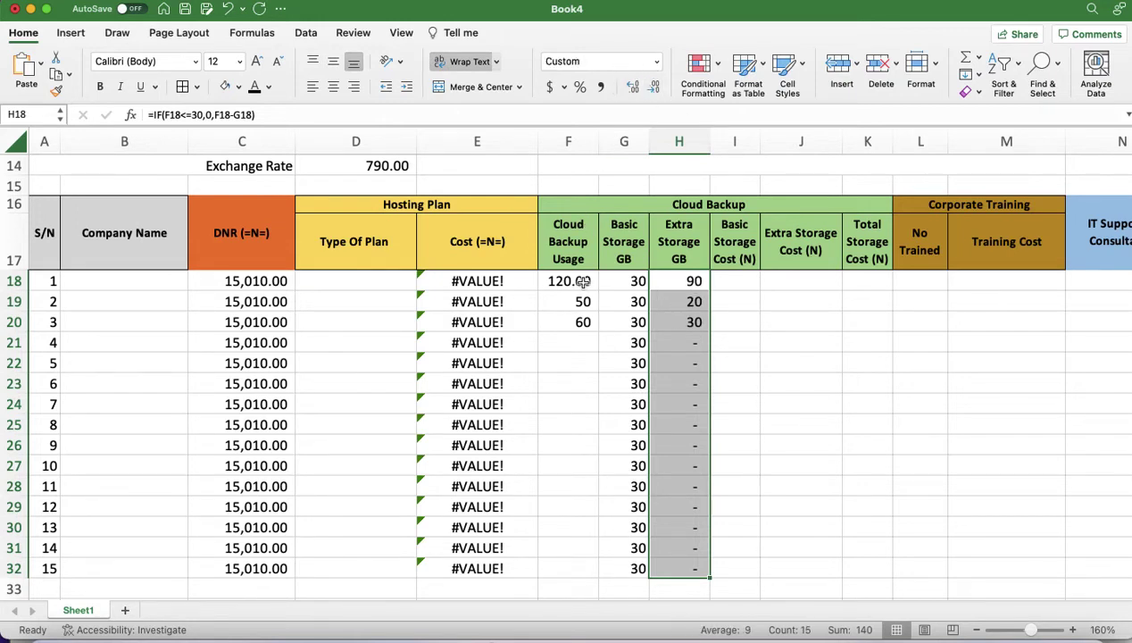
left_click_drag(570, 282, 569, 574)
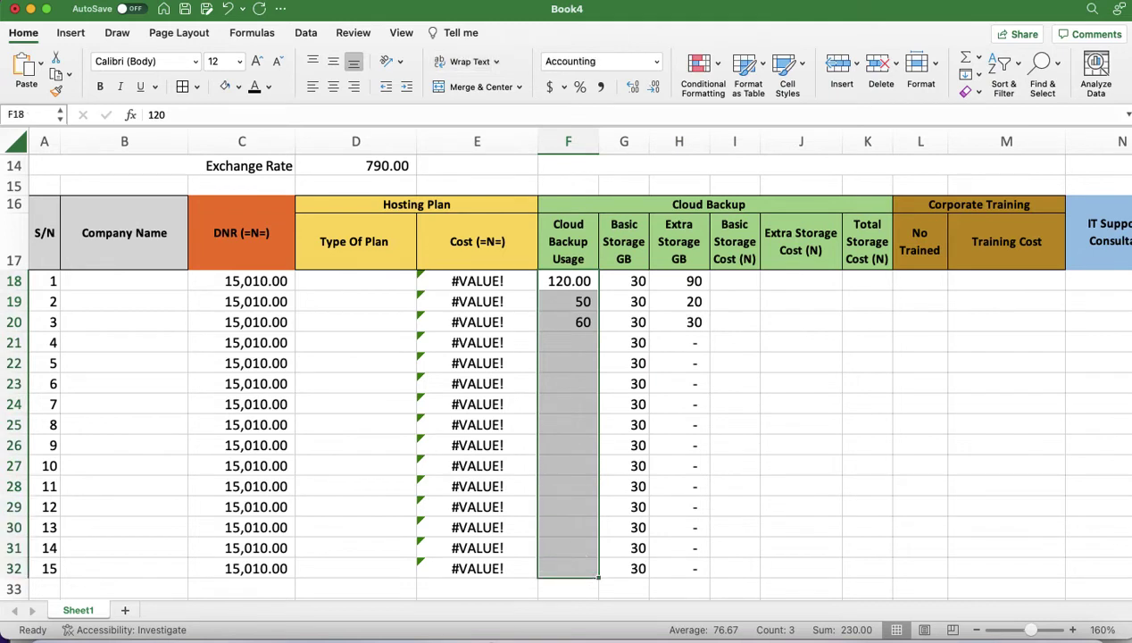
left_click(653, 87)
left_click(653, 87)
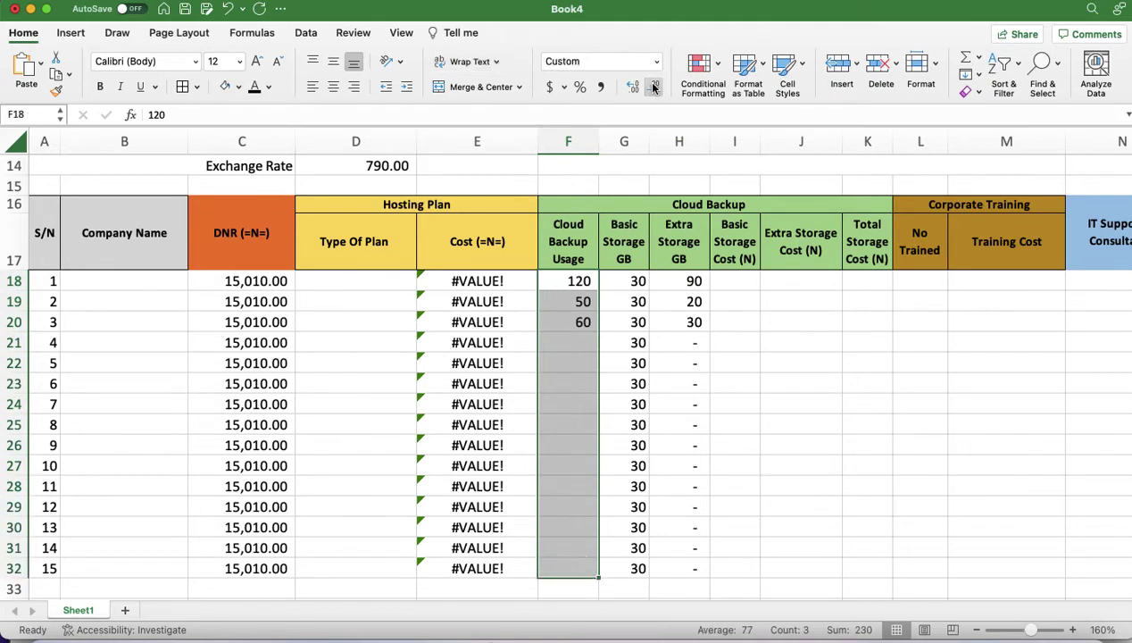
Begin the Basic Storage Cost formula in I18 as =G18*D10, multiplying basic storage by its listed price
left_click(736, 280)
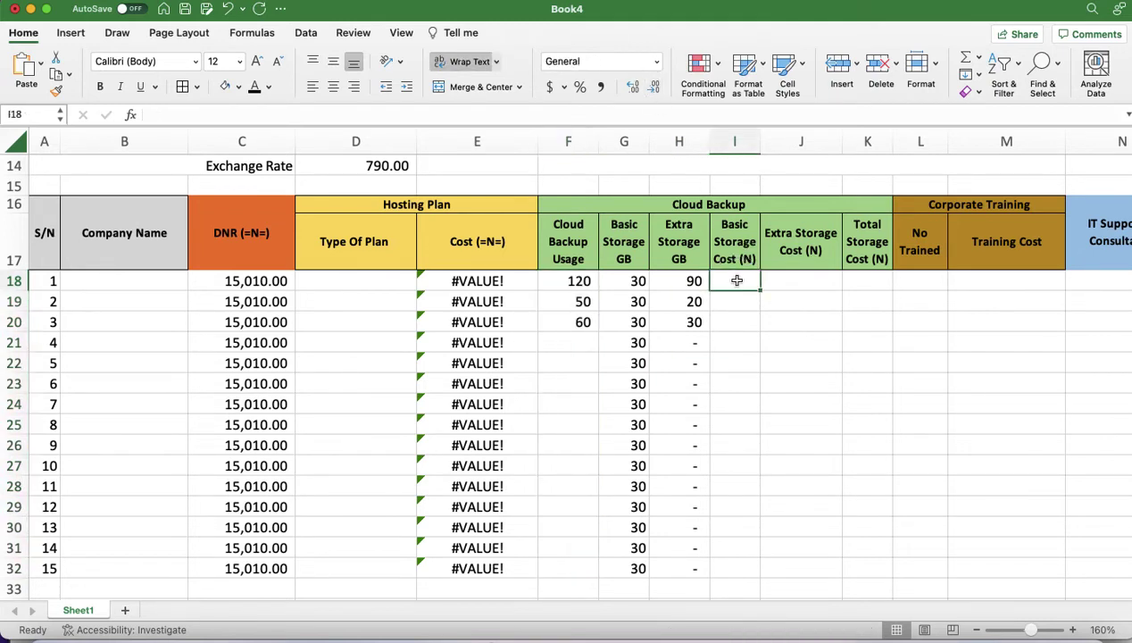
scroll(736, 280, "up", 5)
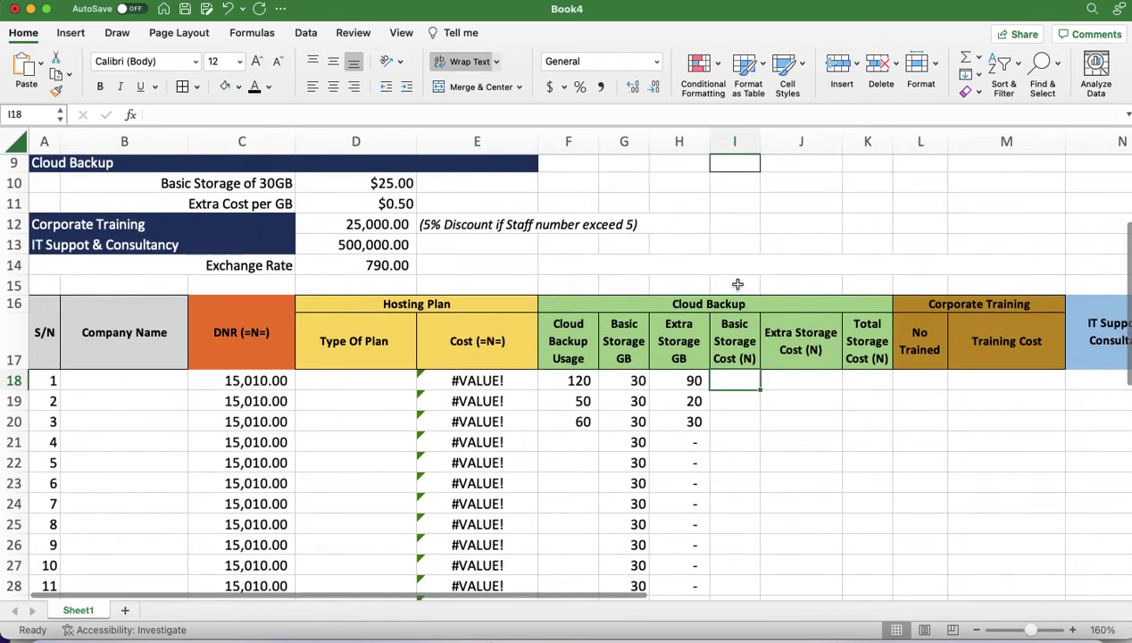
type("=")
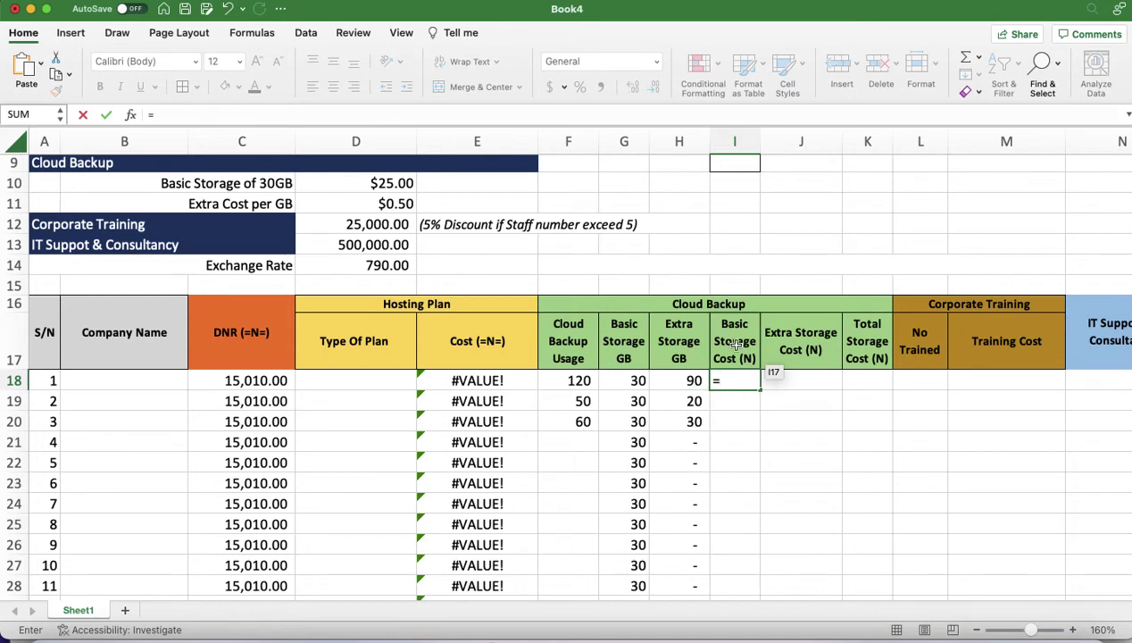
left_click(631, 382)
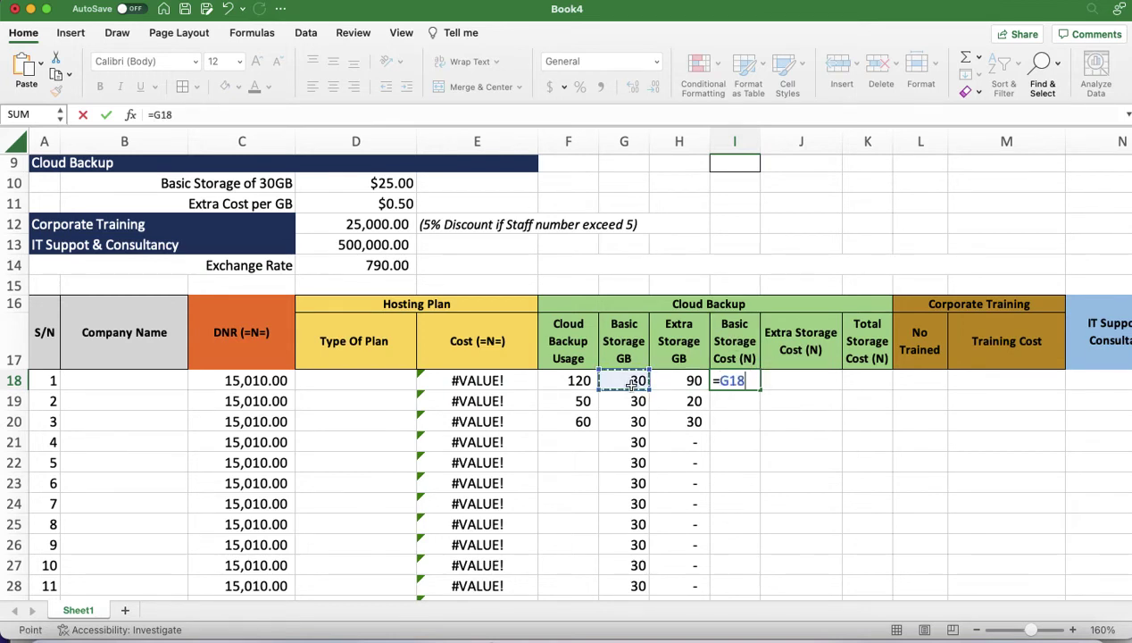
type("*")
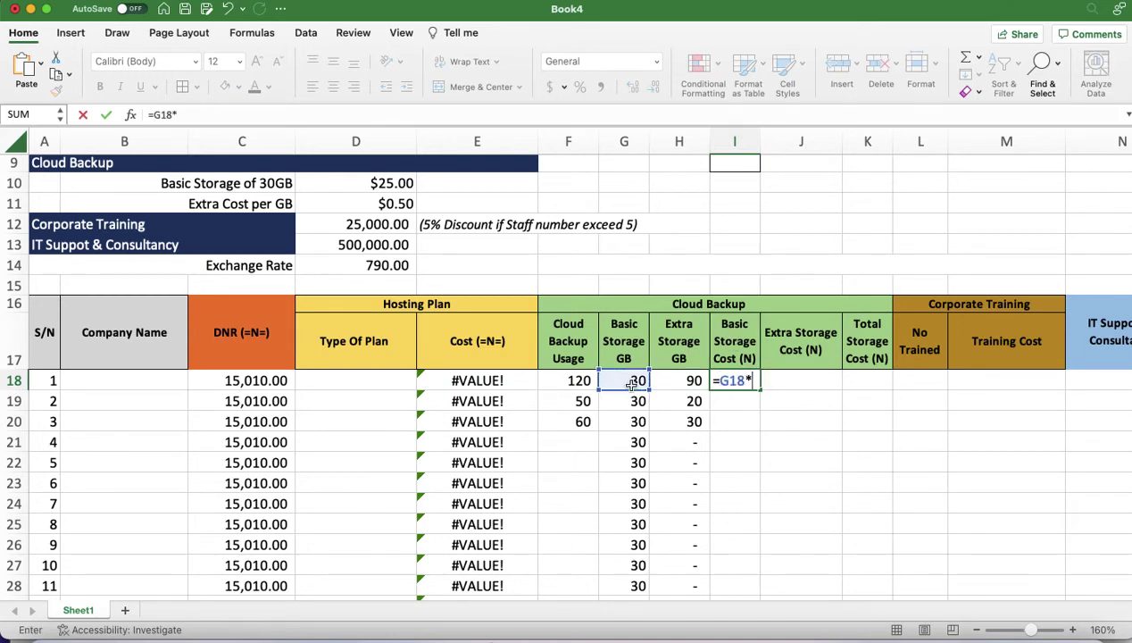
left_click(353, 182)
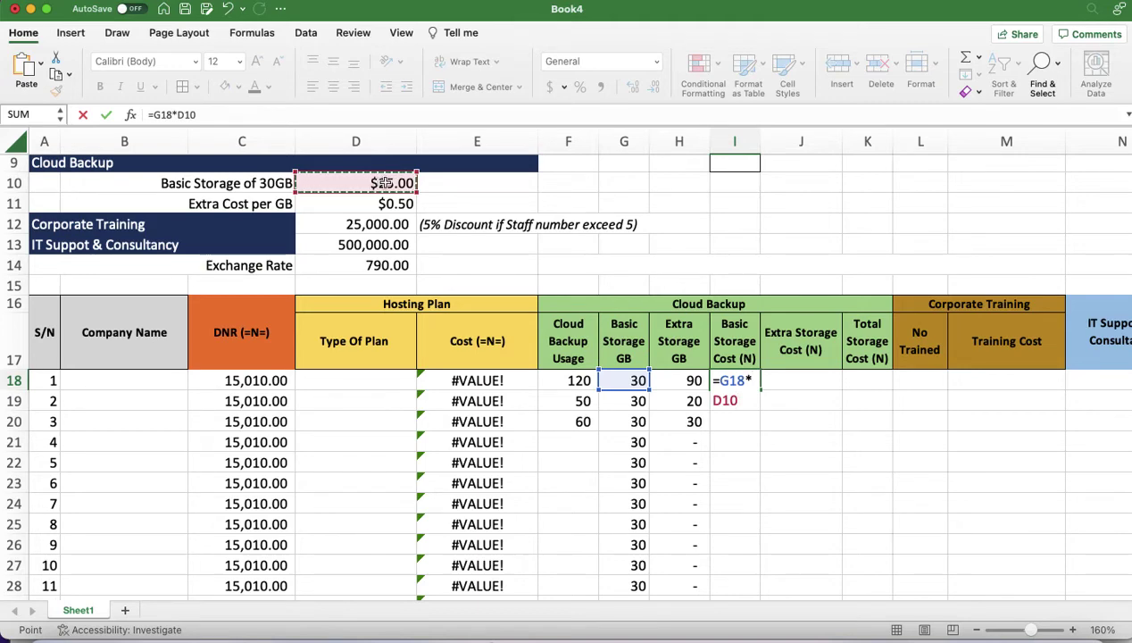
left_click(714, 401)
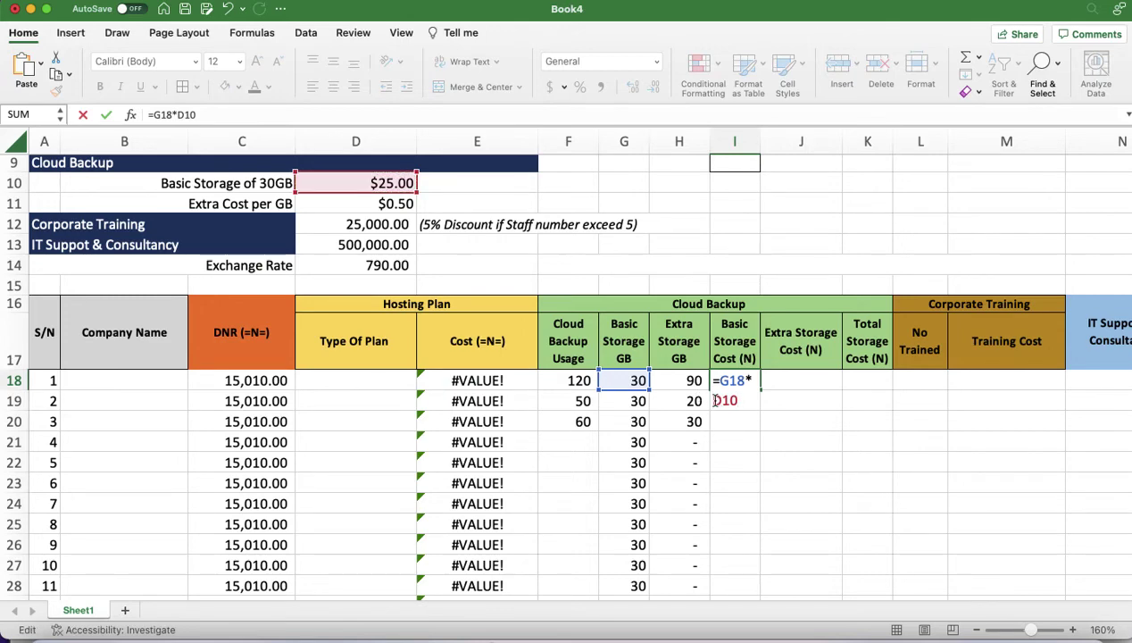
Make the D10 reference absolute in I18 so the formula reads =G18*$D$10, and widen column I
type("$")
left_click(730, 401)
type("$")
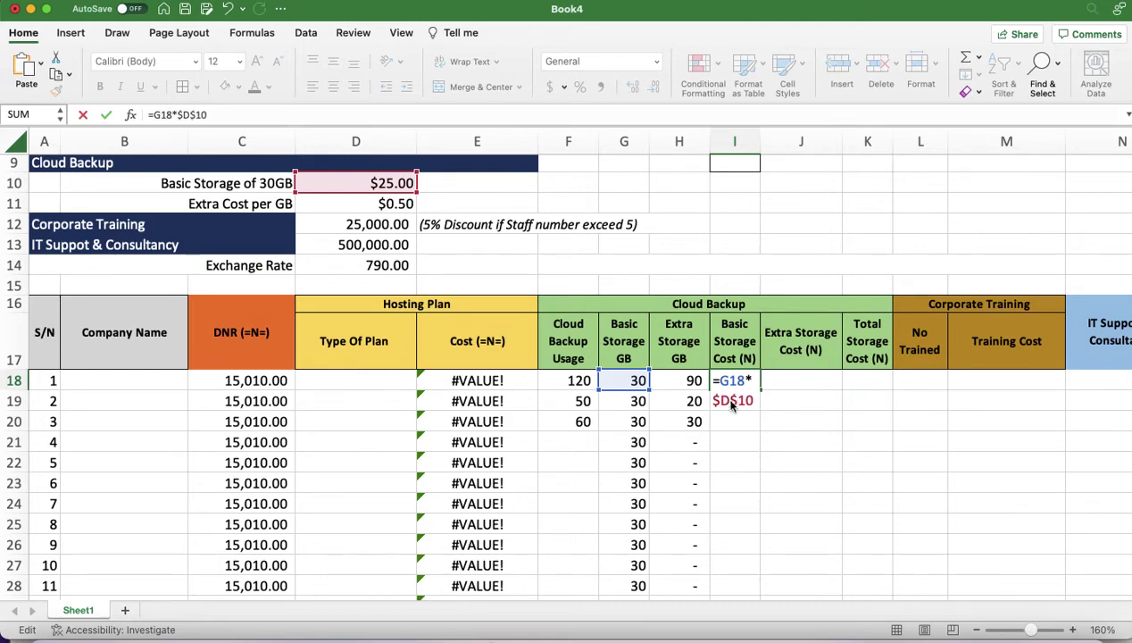
key("Return")
left_click(735, 382)
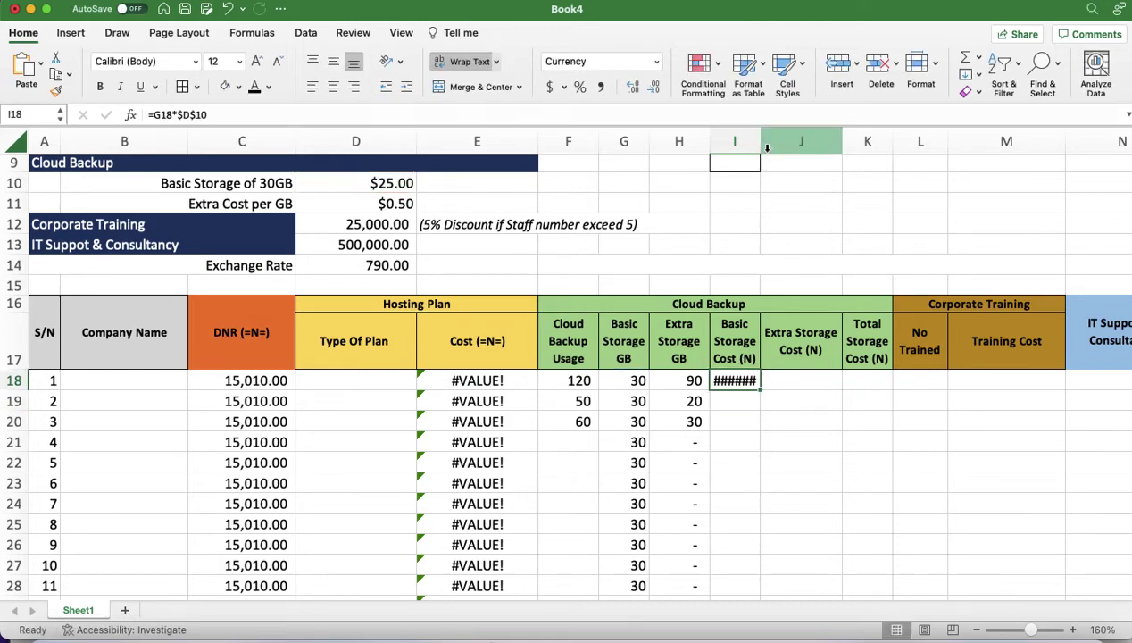
left_click_drag(761, 146, 782, 147)
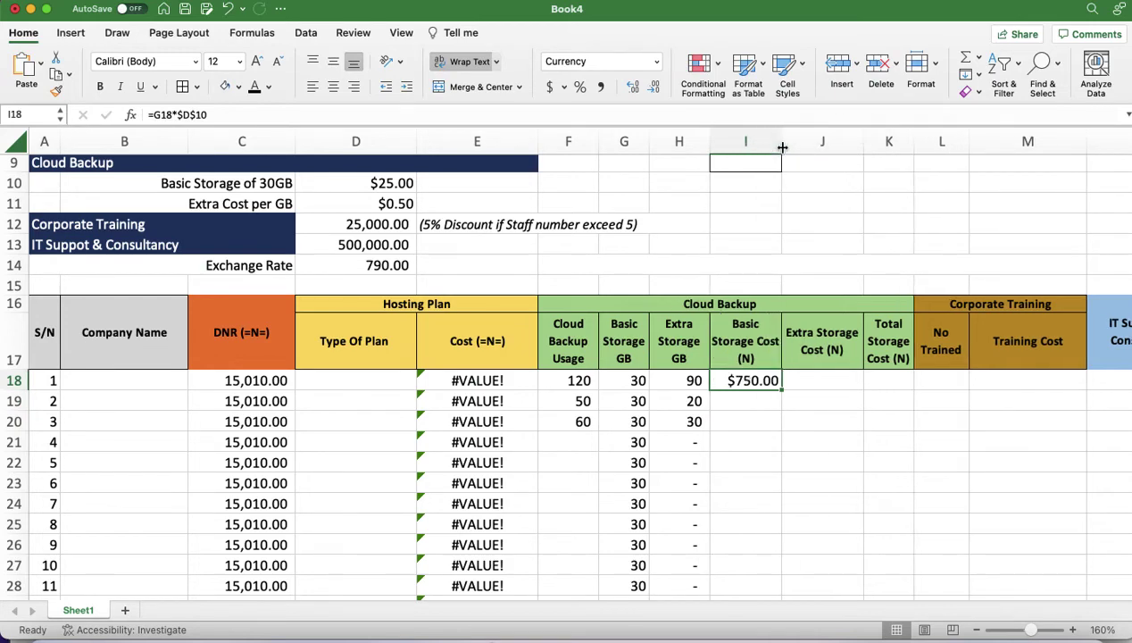
Check the formula in I18 and fill it down the Basic Storage Cost column through I22
left_click(754, 382)
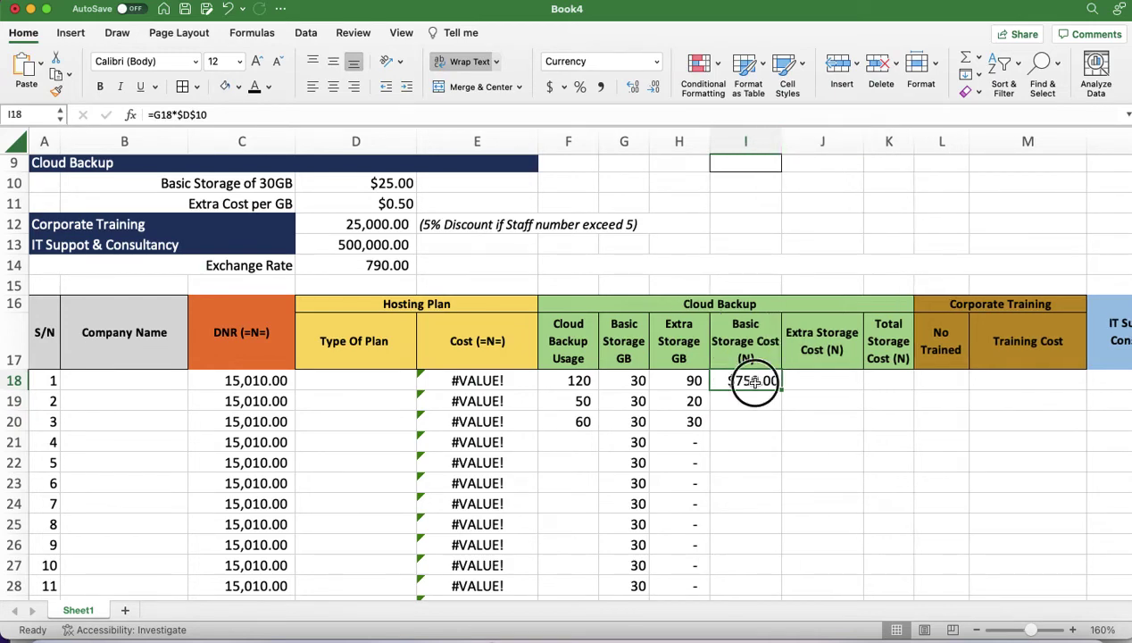
double_click(755, 381)
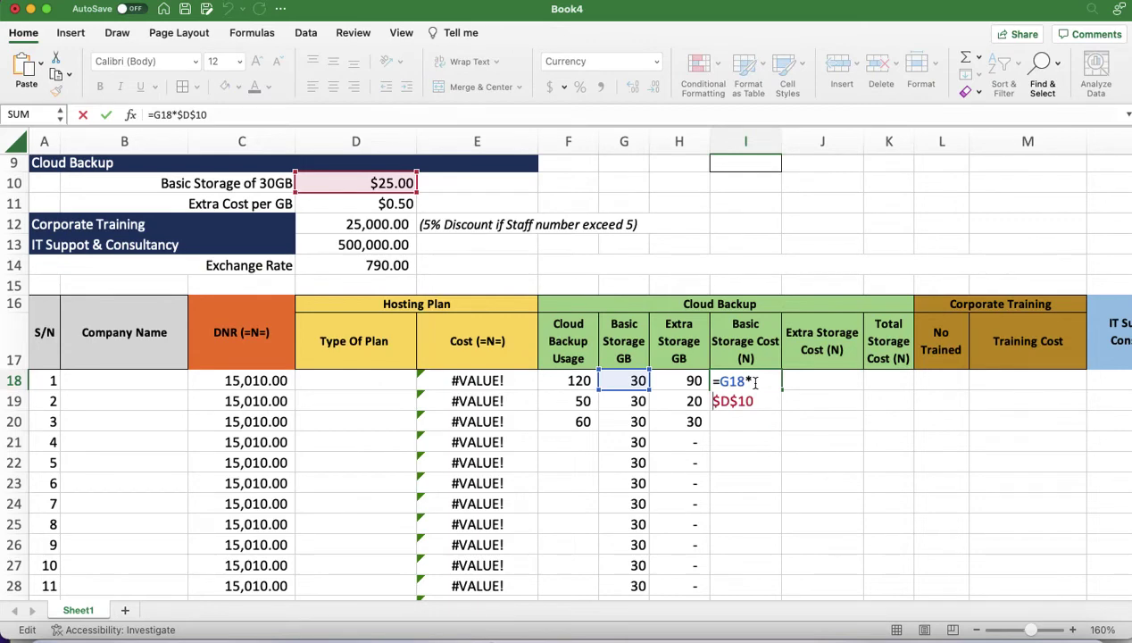
key("Return")
left_click(763, 384)
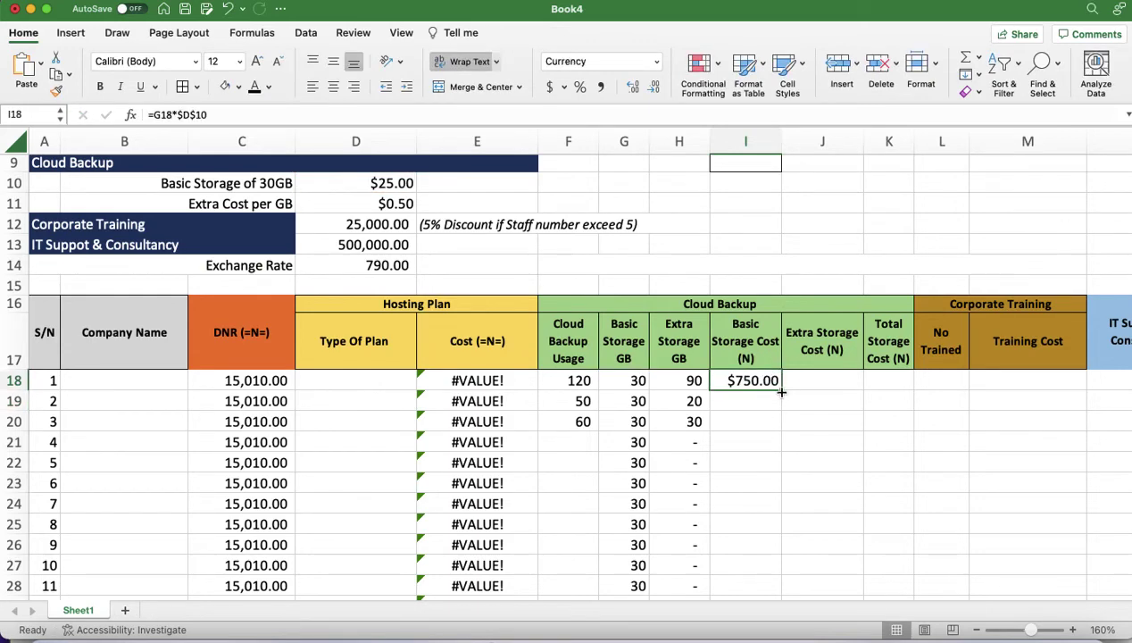
left_click_drag(781, 393, 786, 464)
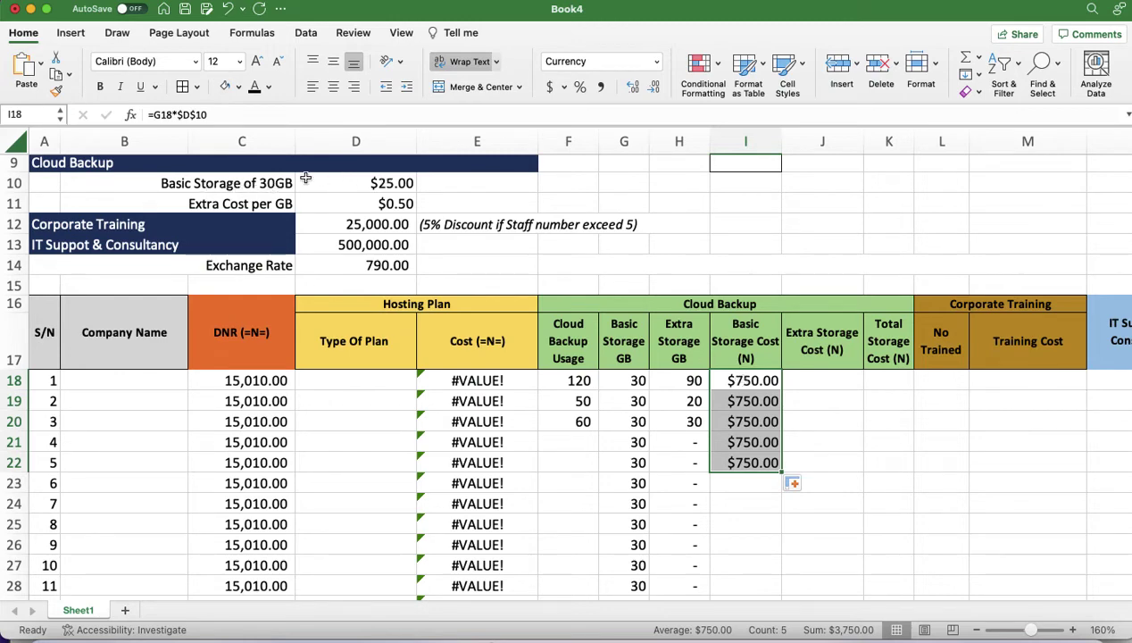
Replace the Basic Storage Cost formula in I18 with =25
left_click(750, 381)
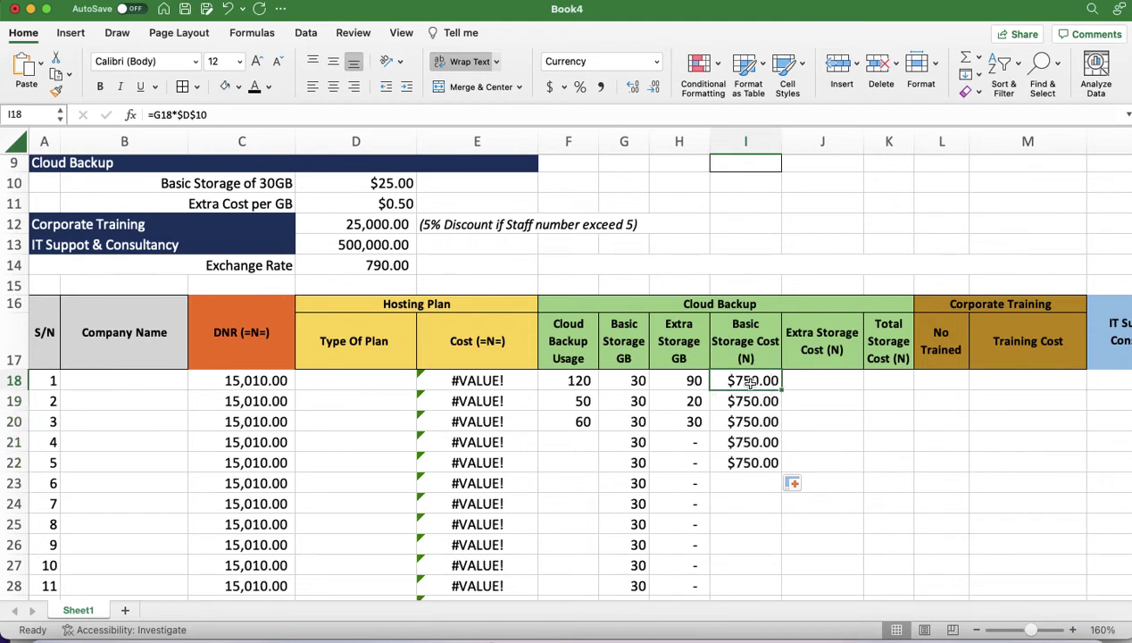
type("=")
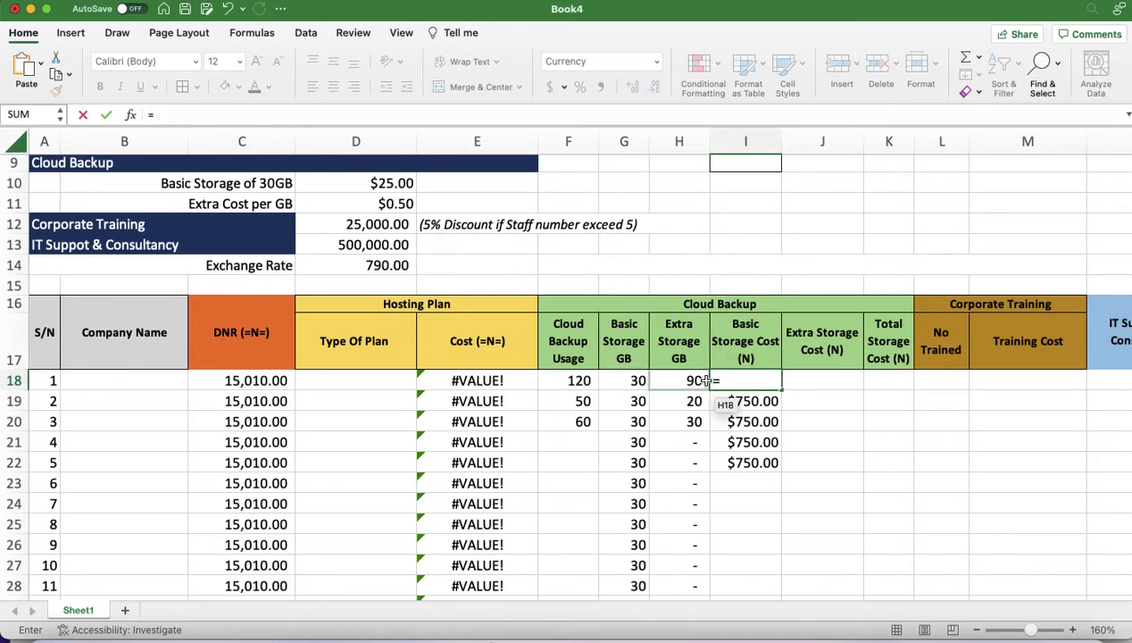
type("25")
key("Return")
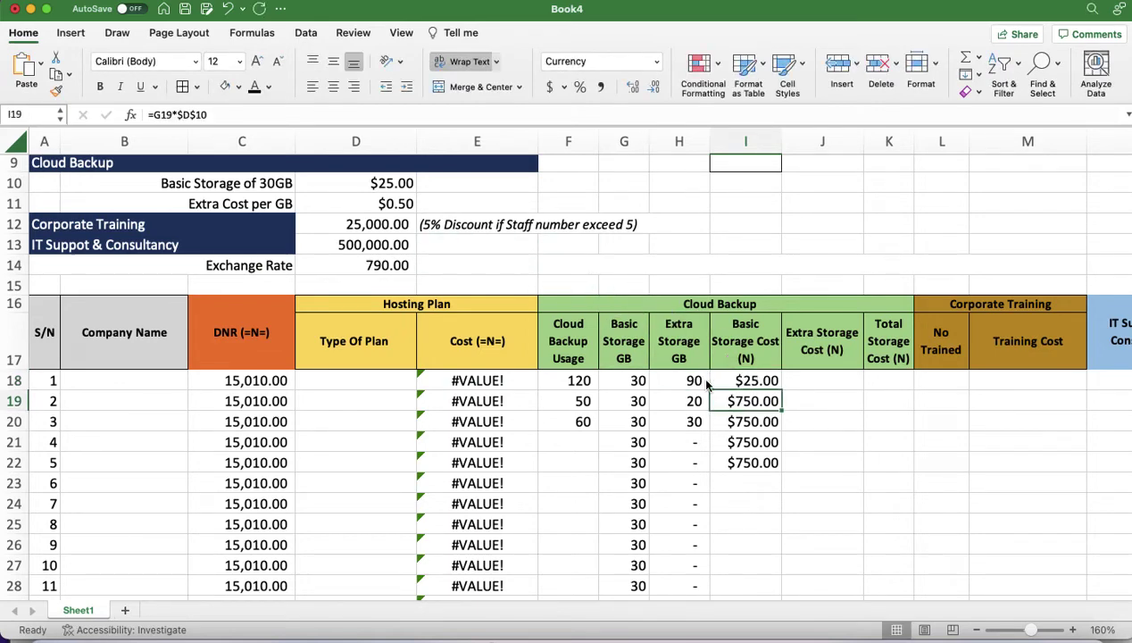
Extend the formula in I18 to multiply by the exchange rate with an absolute reference, =25*$D$14
left_click(769, 380)
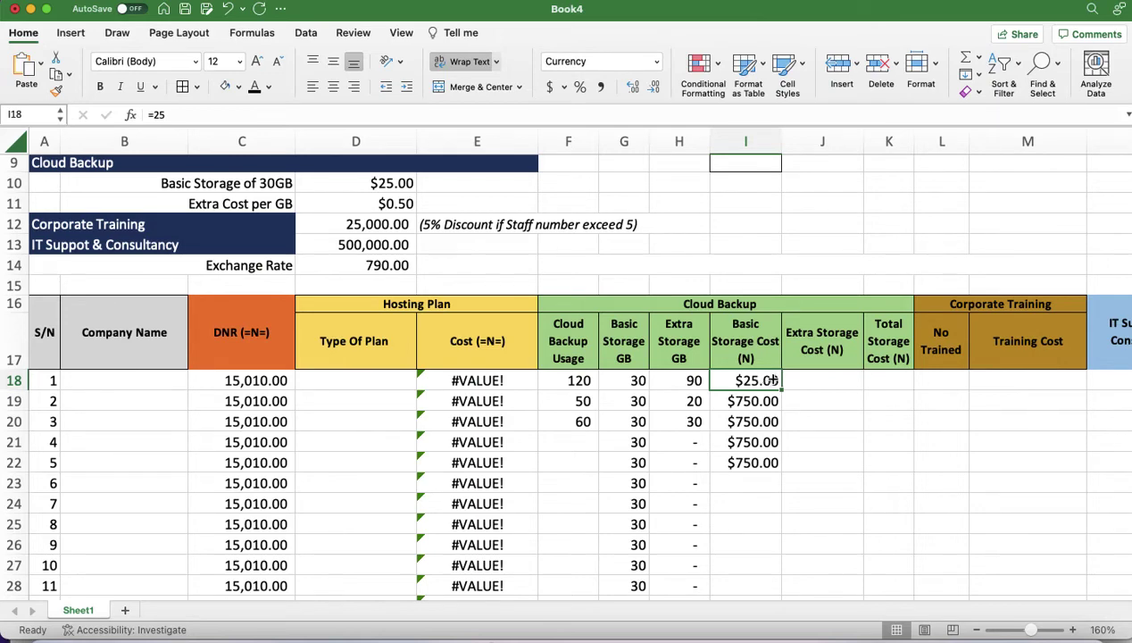
double_click(735, 381)
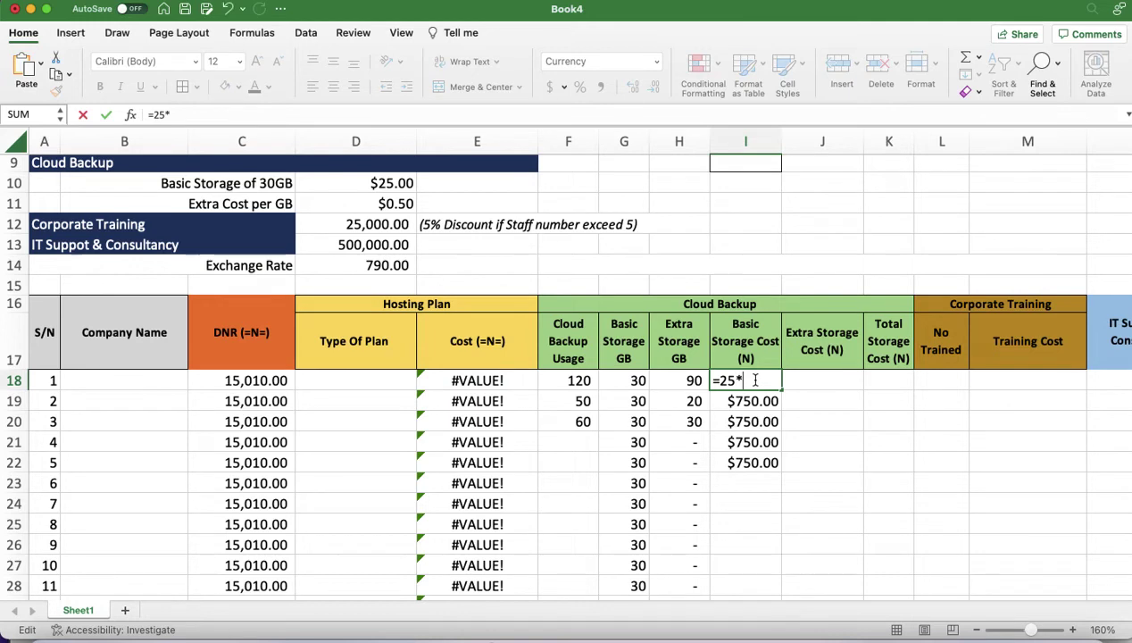
type("*")
left_click(361, 265)
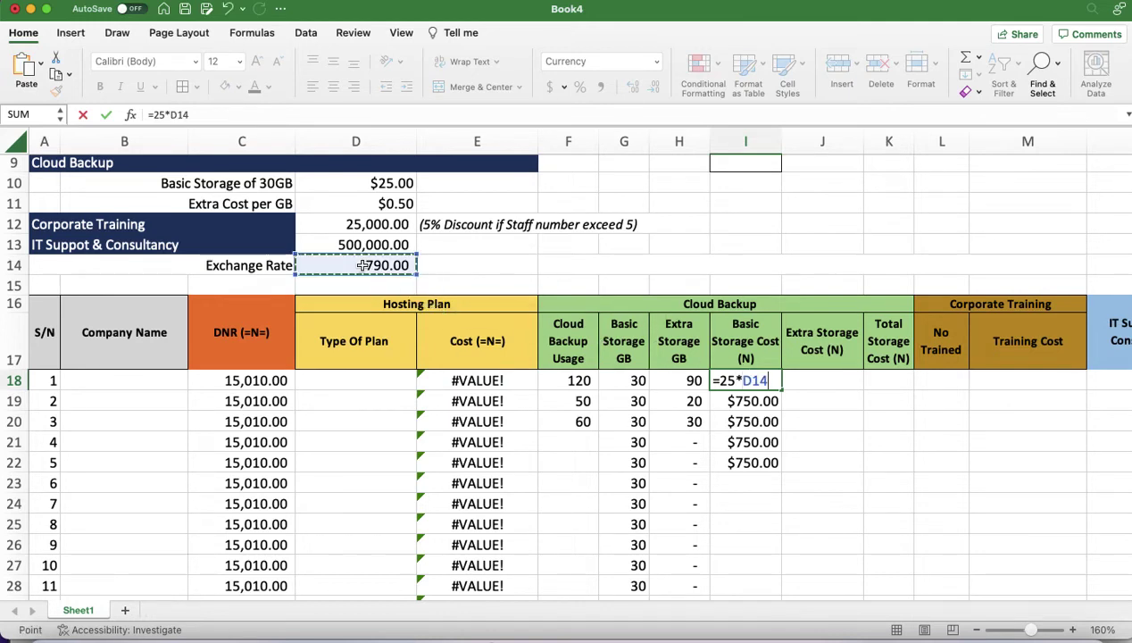
left_click(744, 380)
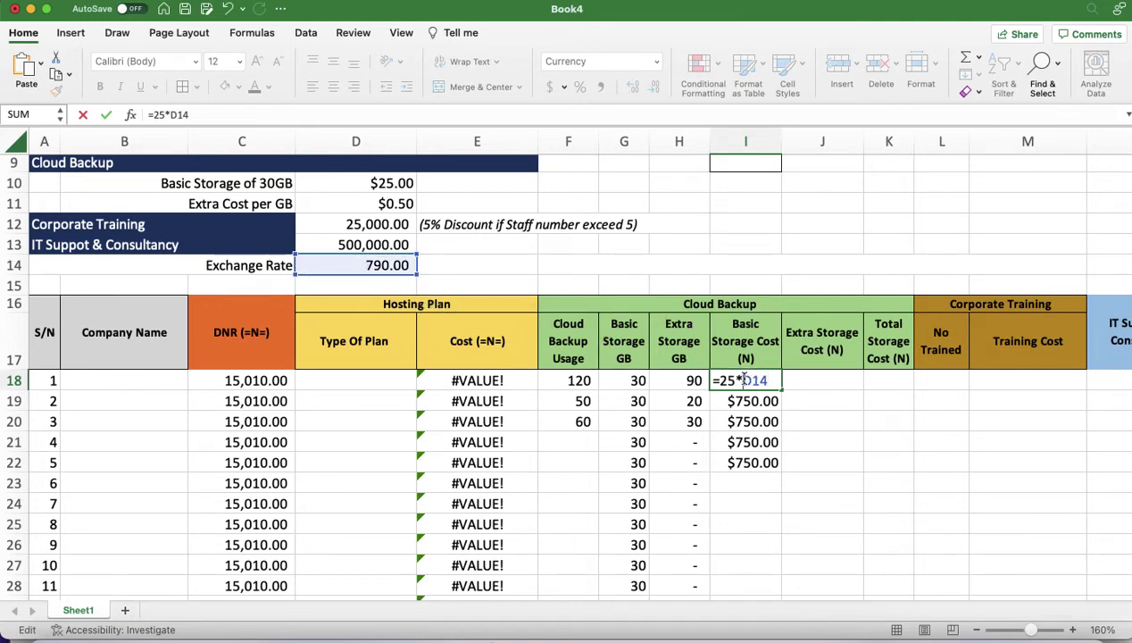
type("$D$")
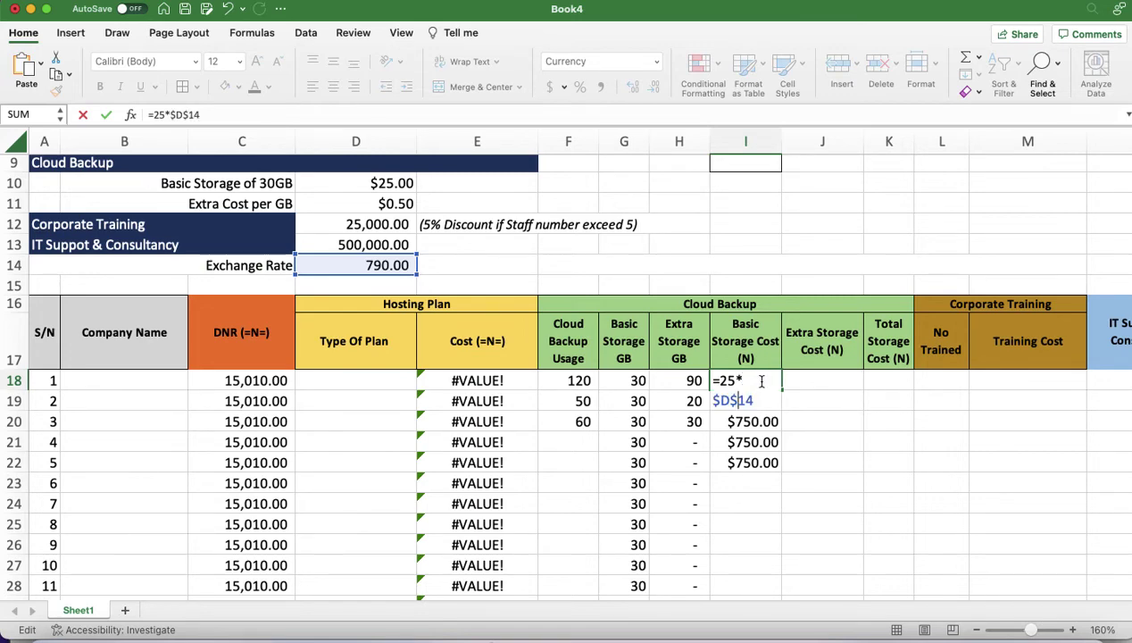
key("ctrl+Return")
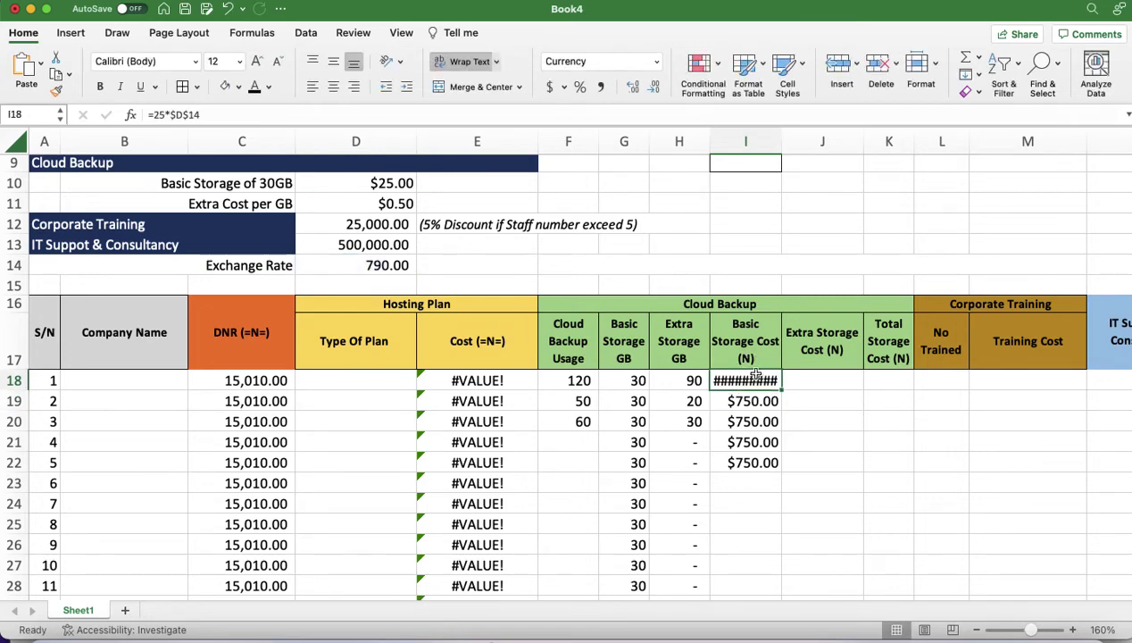
Widen column I and fill I18, set to the comma-style Accounting format, down through I32
left_click_drag(781, 138, 796, 139)
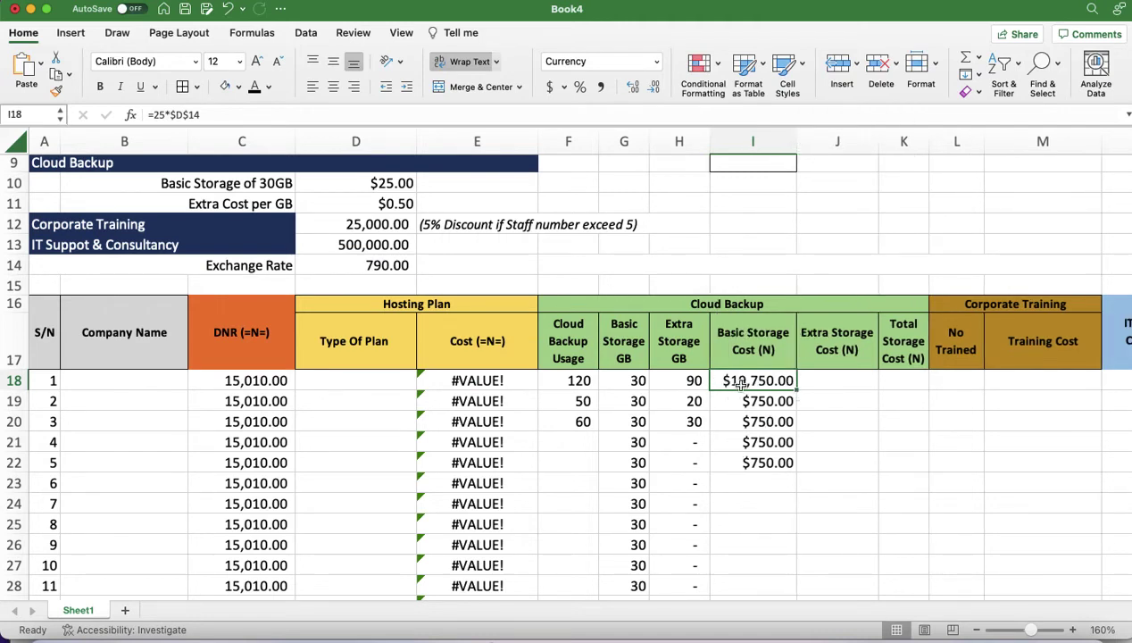
left_click(600, 86)
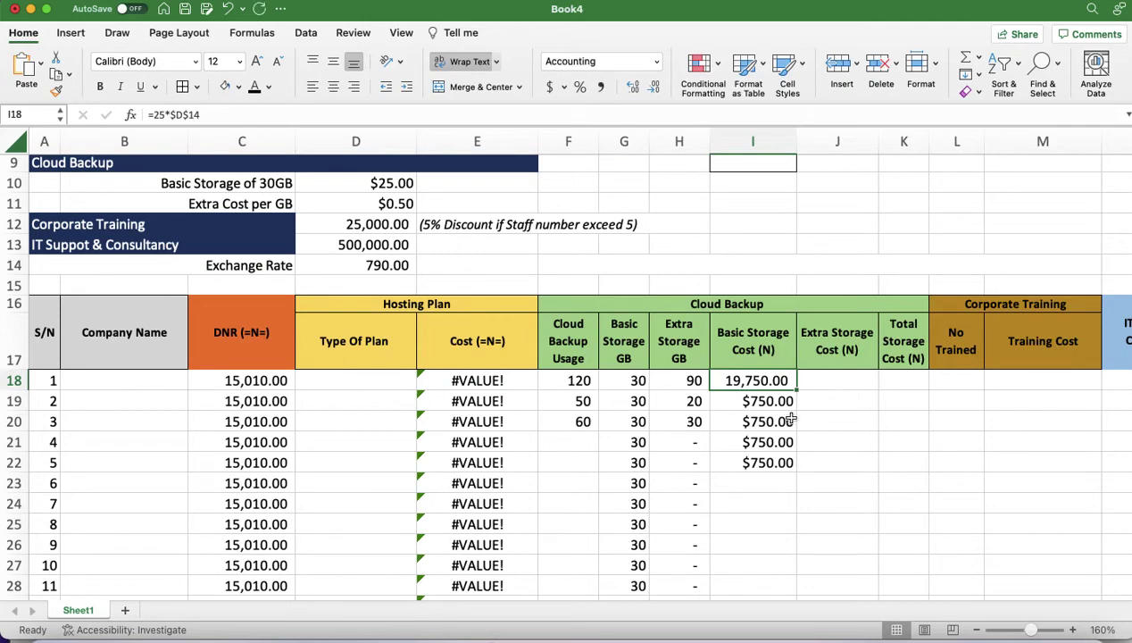
left_click_drag(797, 389, 800, 530)
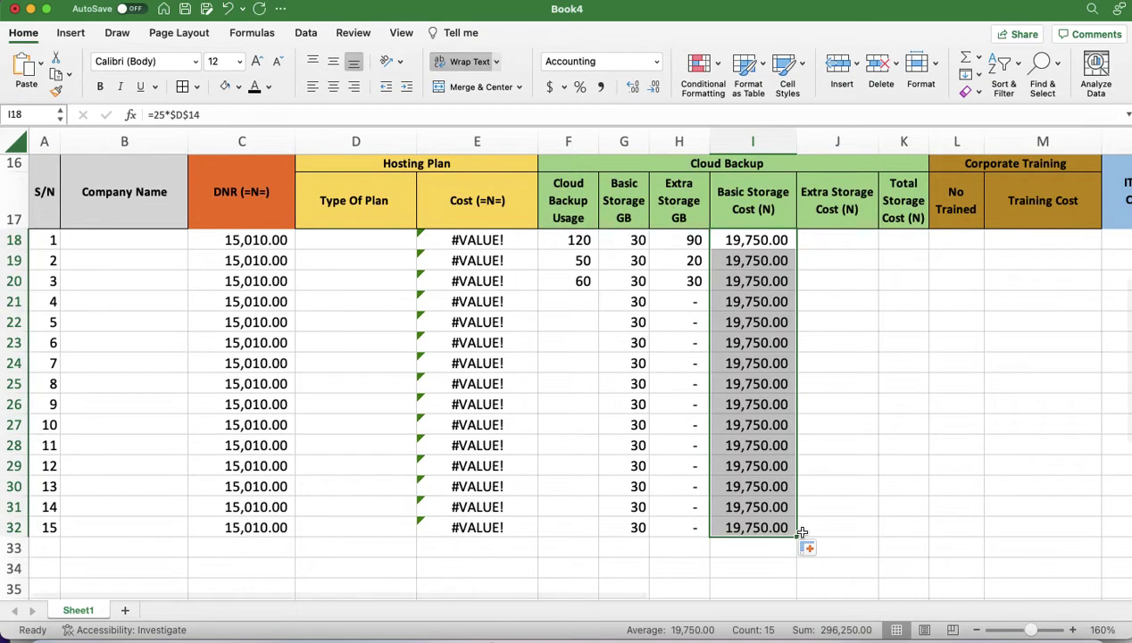
Replace the constant 25 in I18 with an absolute reference to the basic storage price, making it =$D$10*$D$14
scroll(757, 489, "up", 2)
scroll(757, 489, "up", 2)
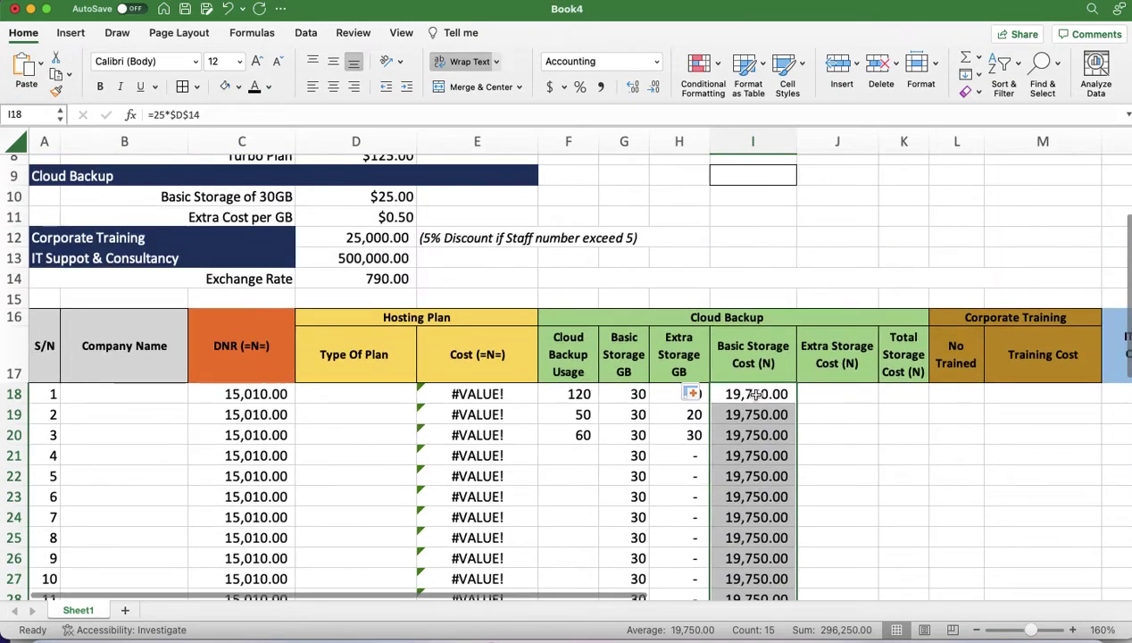
left_click(756, 394)
double_click(755, 394)
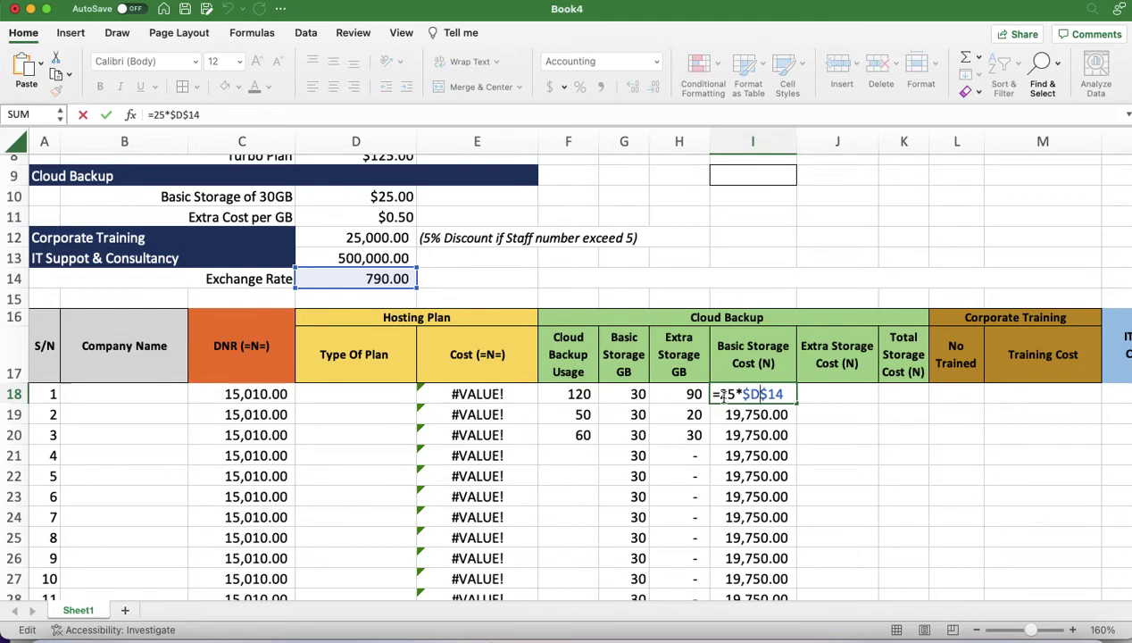
left_click_drag(719, 394, 734, 394)
left_click(380, 196)
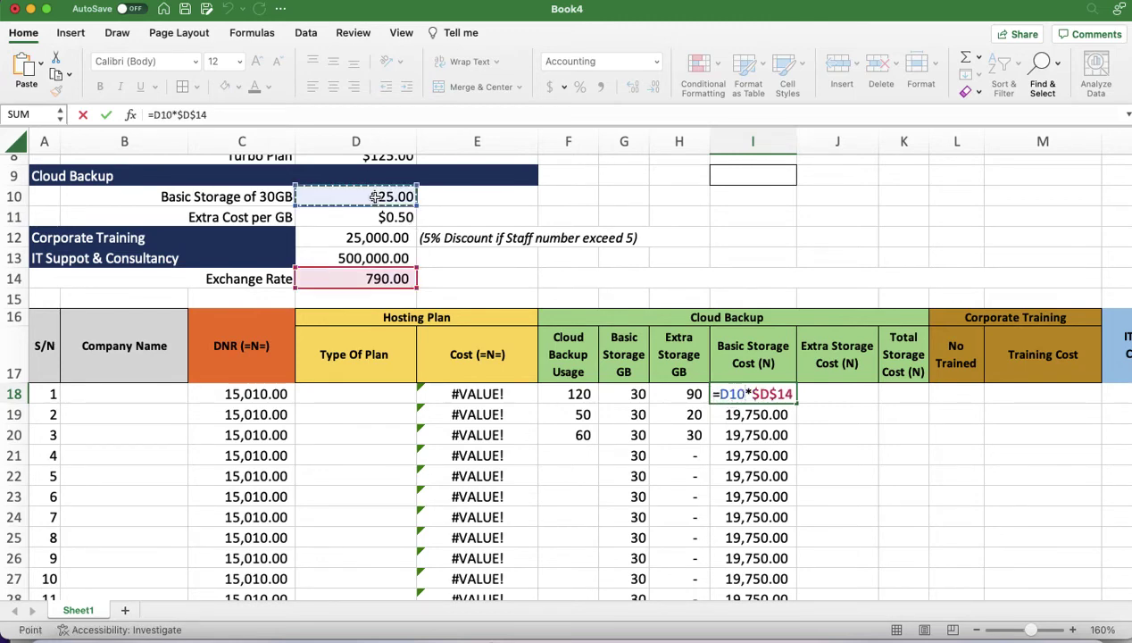
left_click(719, 394)
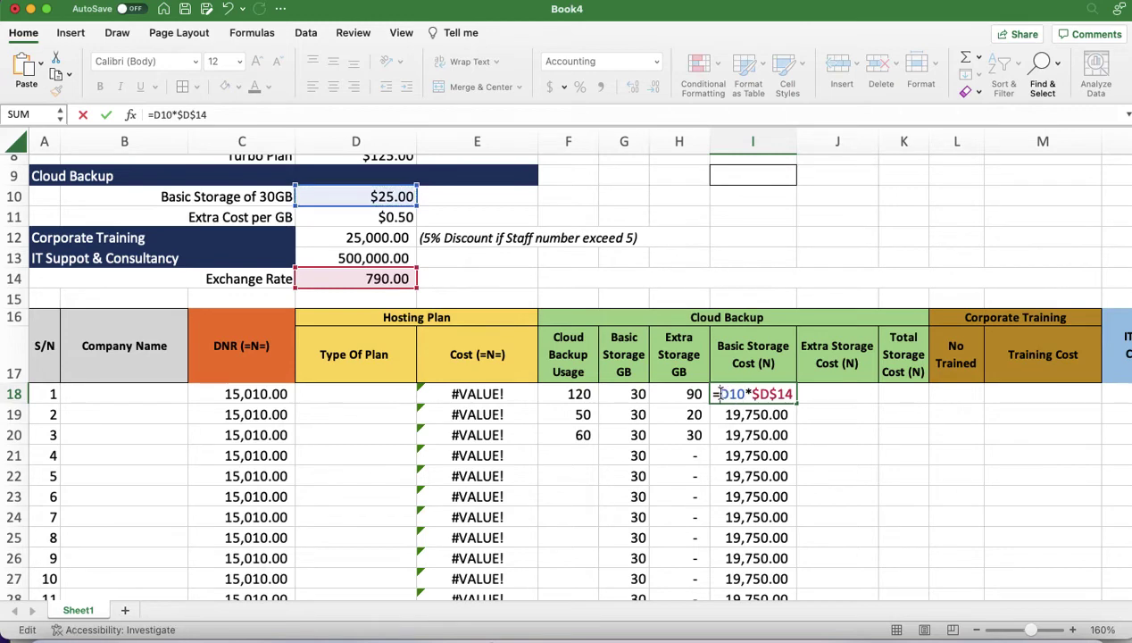
type("$D")
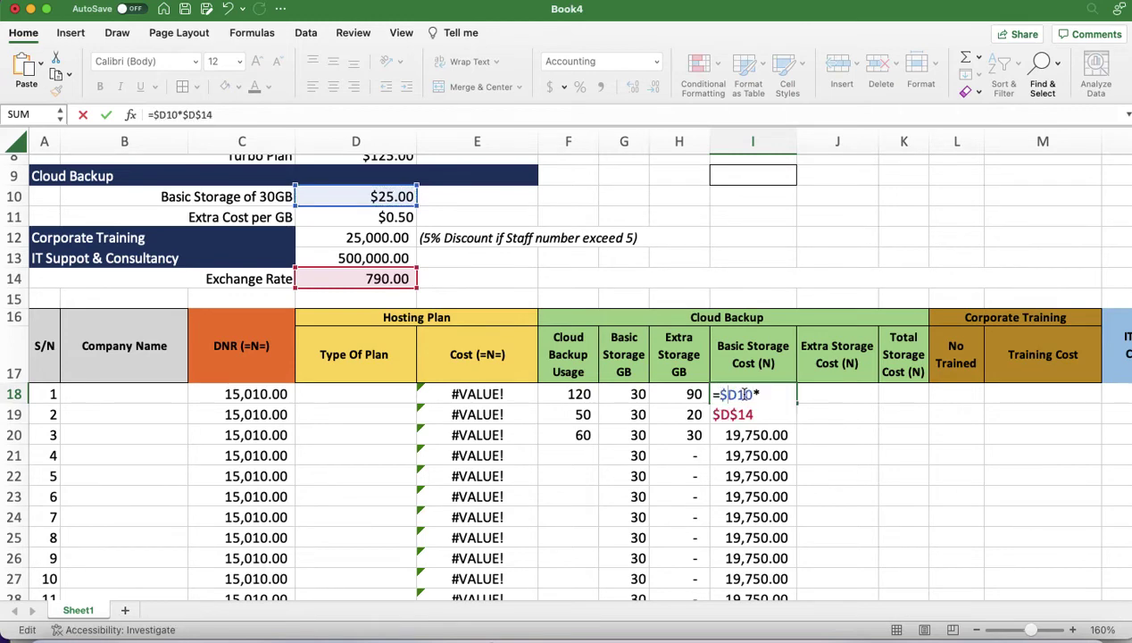
type("$")
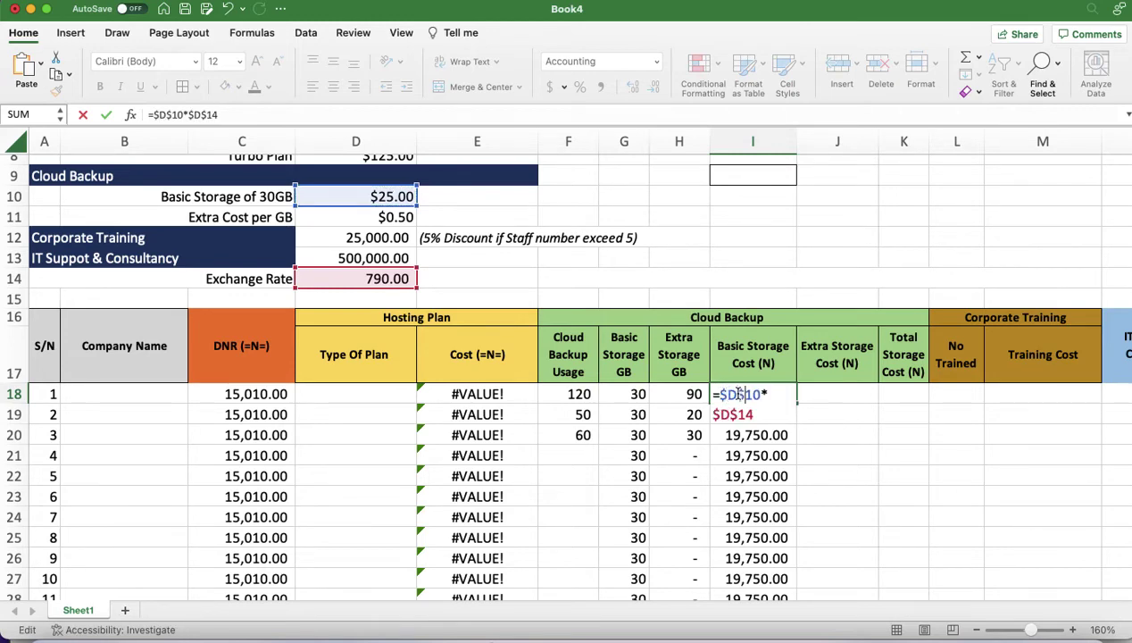
left_click_drag(754, 420, 685, 411)
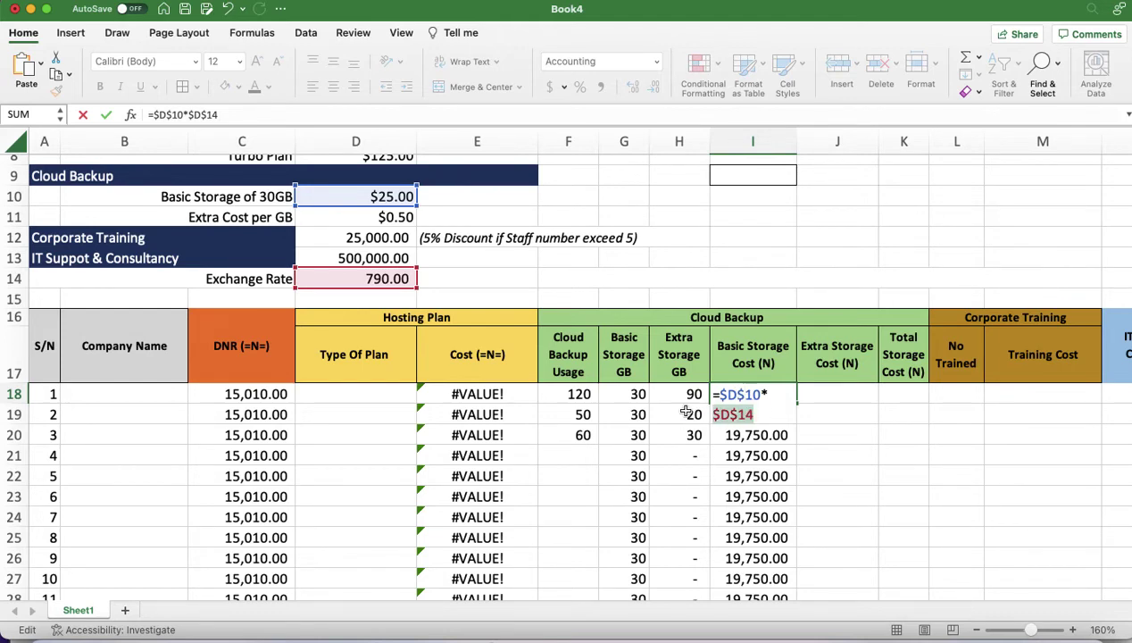
key("Return")
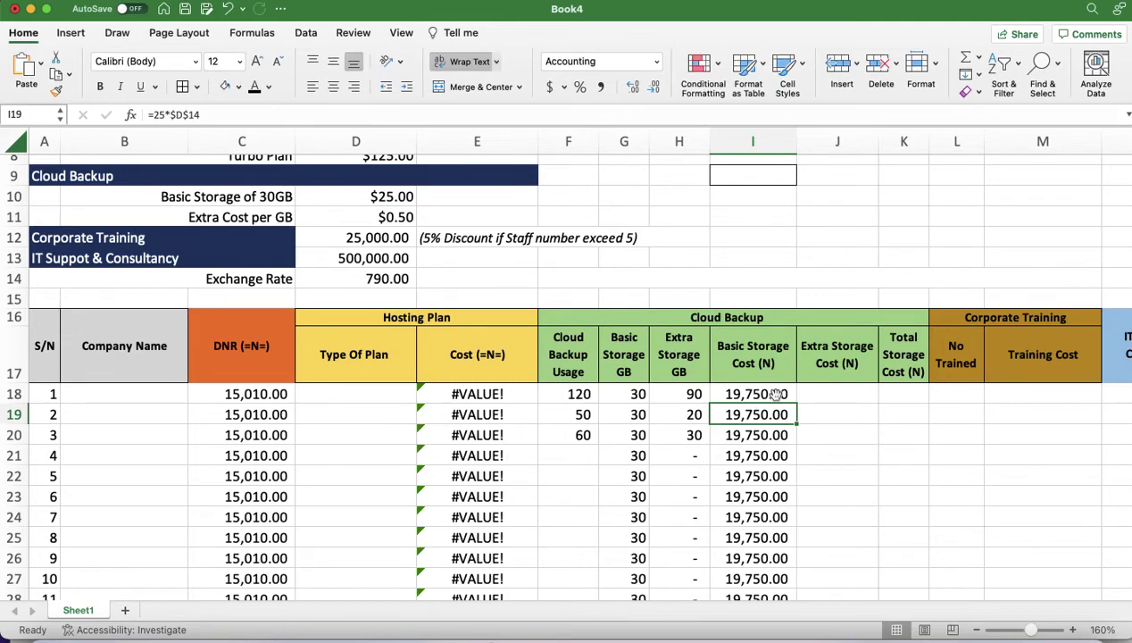
Copy the I18 formula to I19, check its references, and fill it down the Basic Storage Cost column through I31
left_click(779, 393)
left_click_drag(795, 403, 797, 418)
double_click(756, 416)
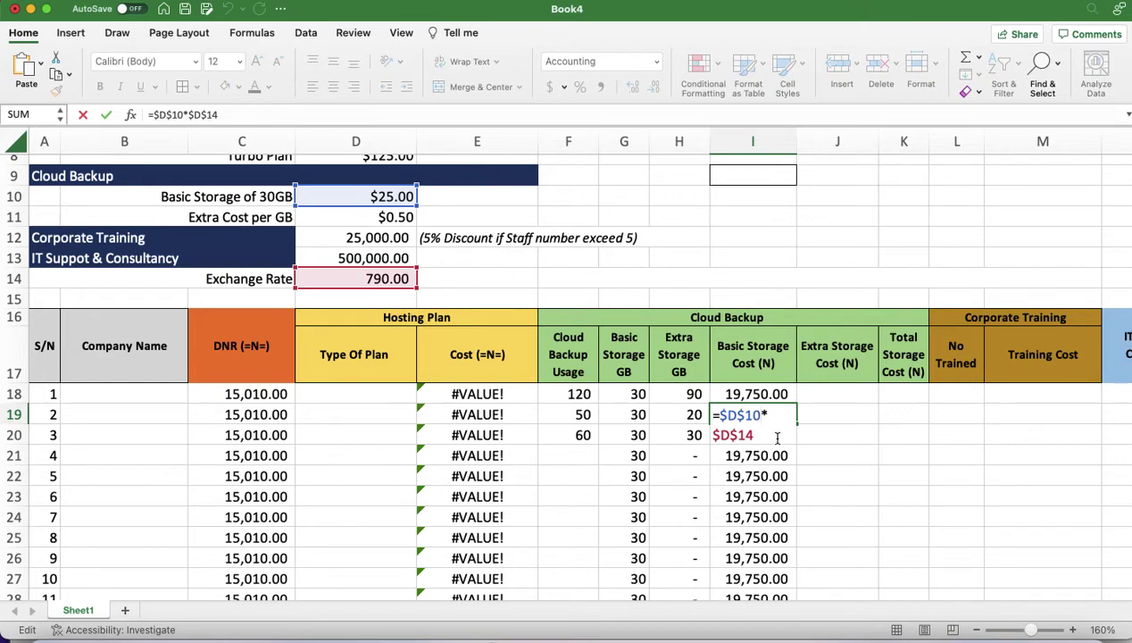
key("Return")
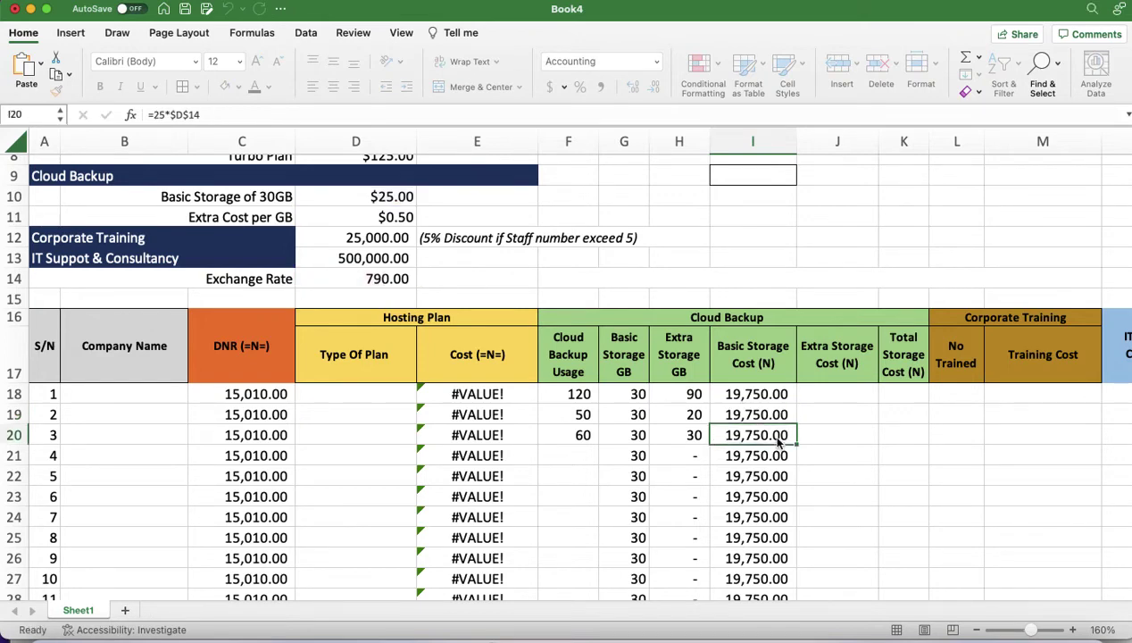
left_click(778, 414)
left_click_drag(798, 425, 792, 591)
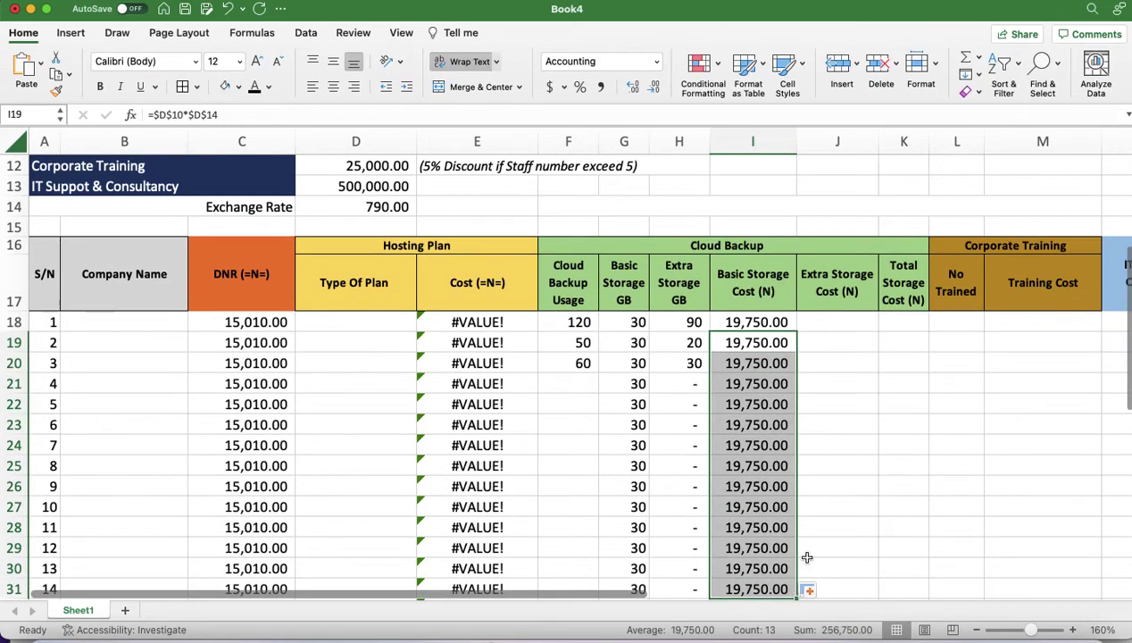
Start the Extra Storage Cost formula in J18 by multiplying the absolute extra cost per GB by the extra storage, =$D$11*H18
scroll(821, 407, "up", 4)
left_click(843, 399)
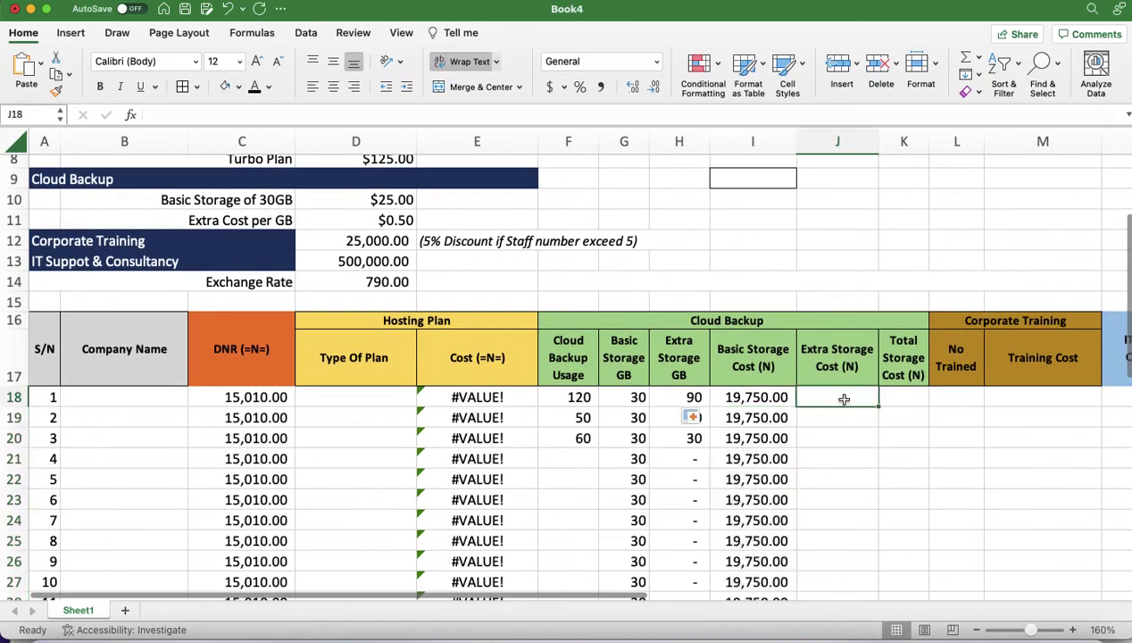
type("=")
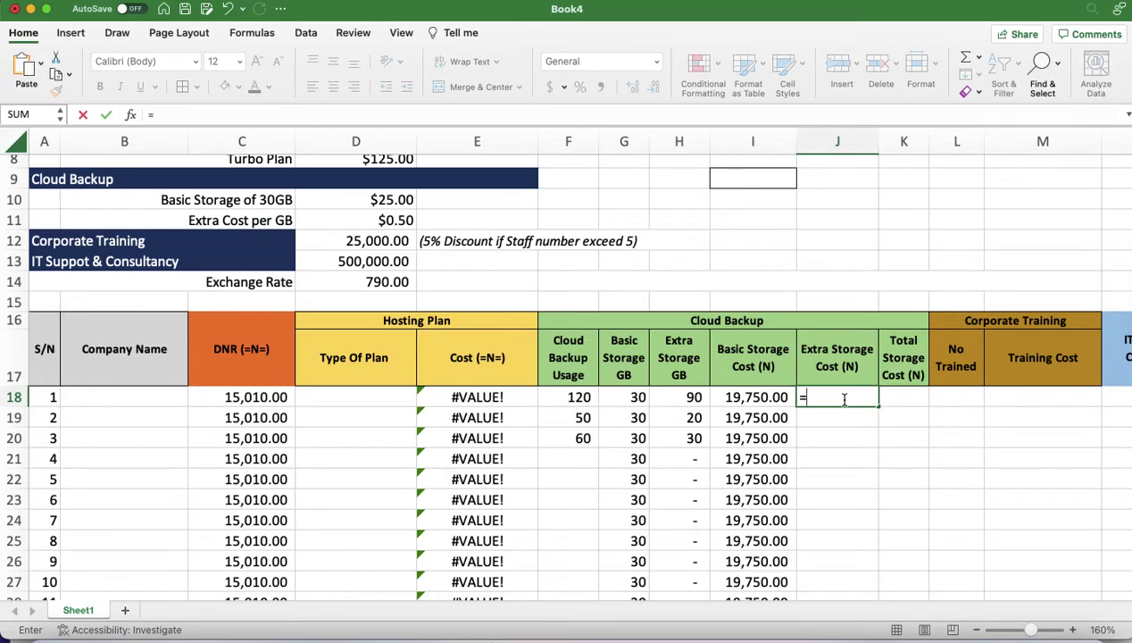
left_click(371, 220)
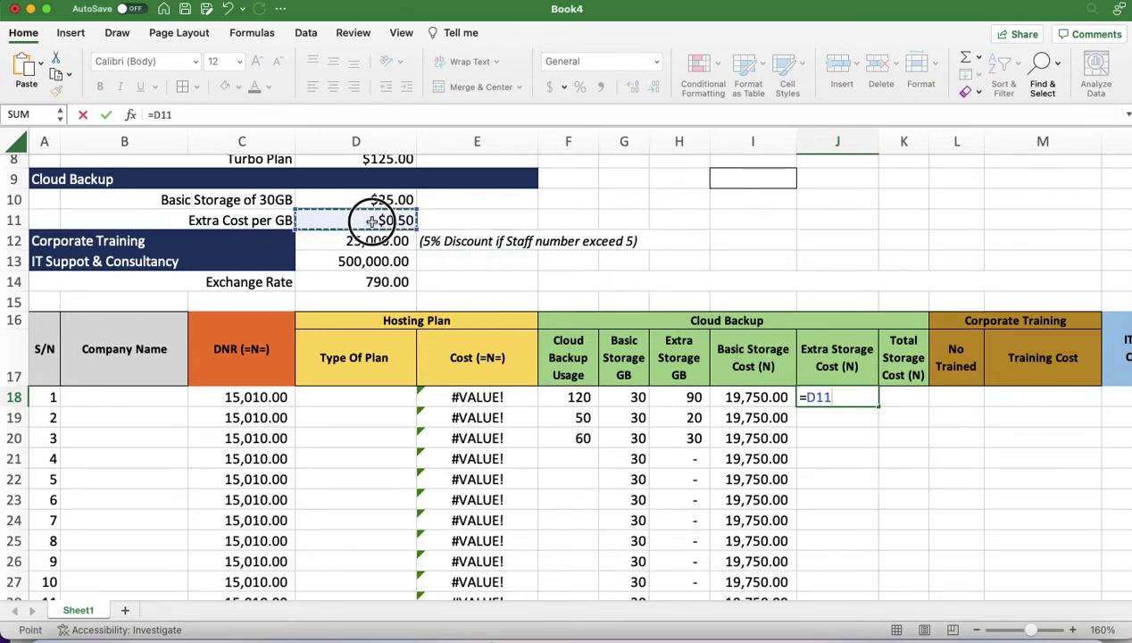
left_click(808, 396)
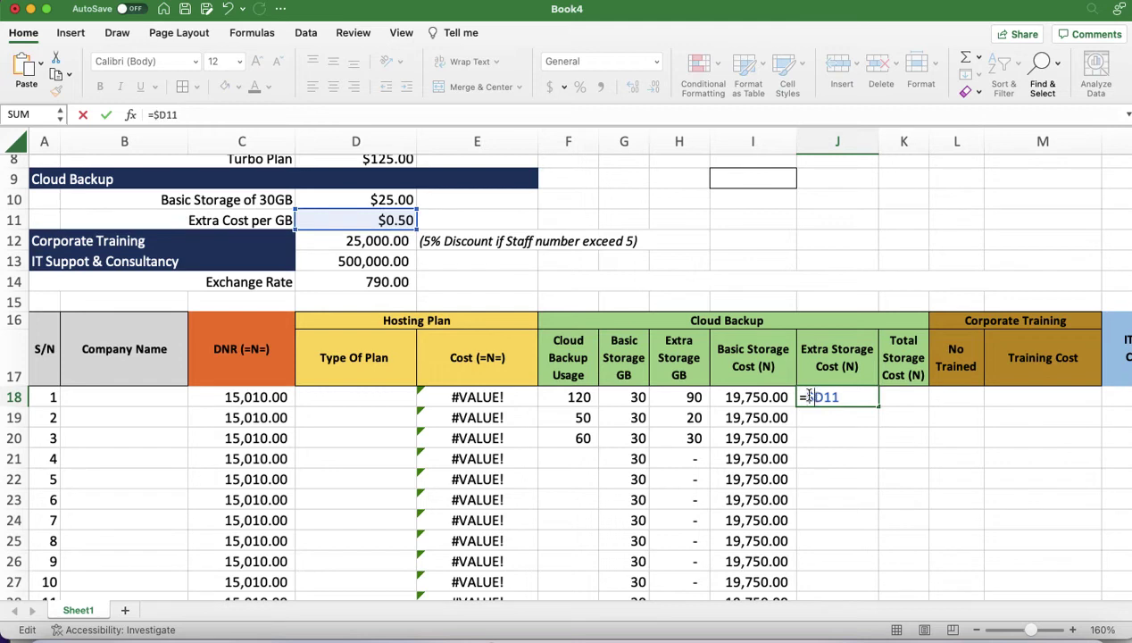
type("$")
left_click(825, 396)
type("$11*")
left_click(679, 395)
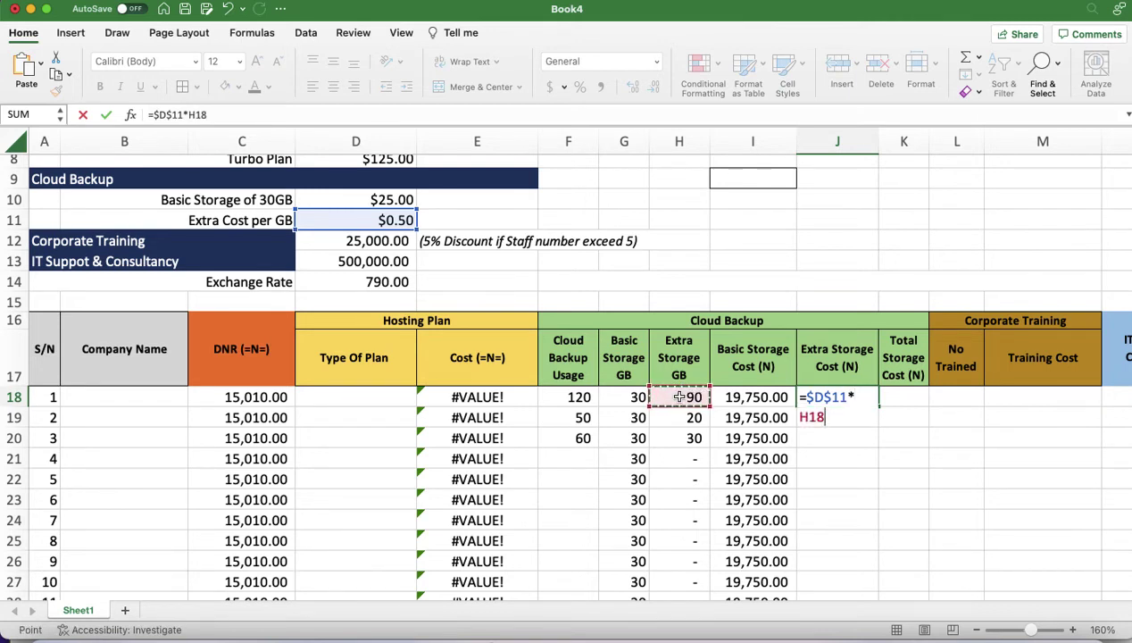
Extend the J18 formula with an absolute reference to the exchange rate, making it =$D$11*H18*$D$14
type("*")
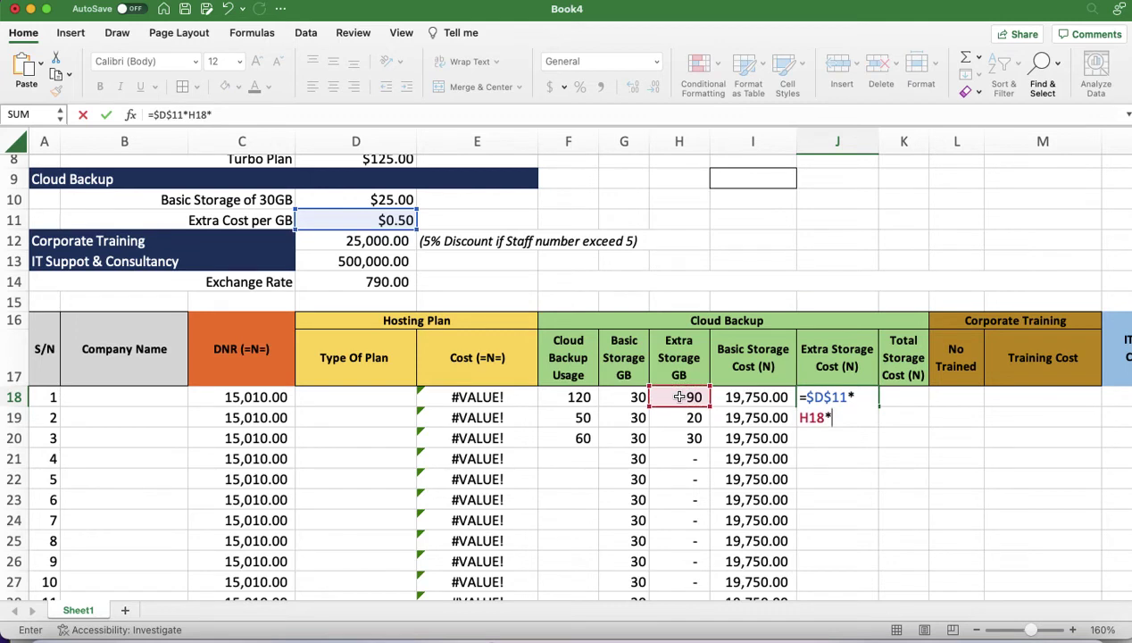
left_click(356, 284)
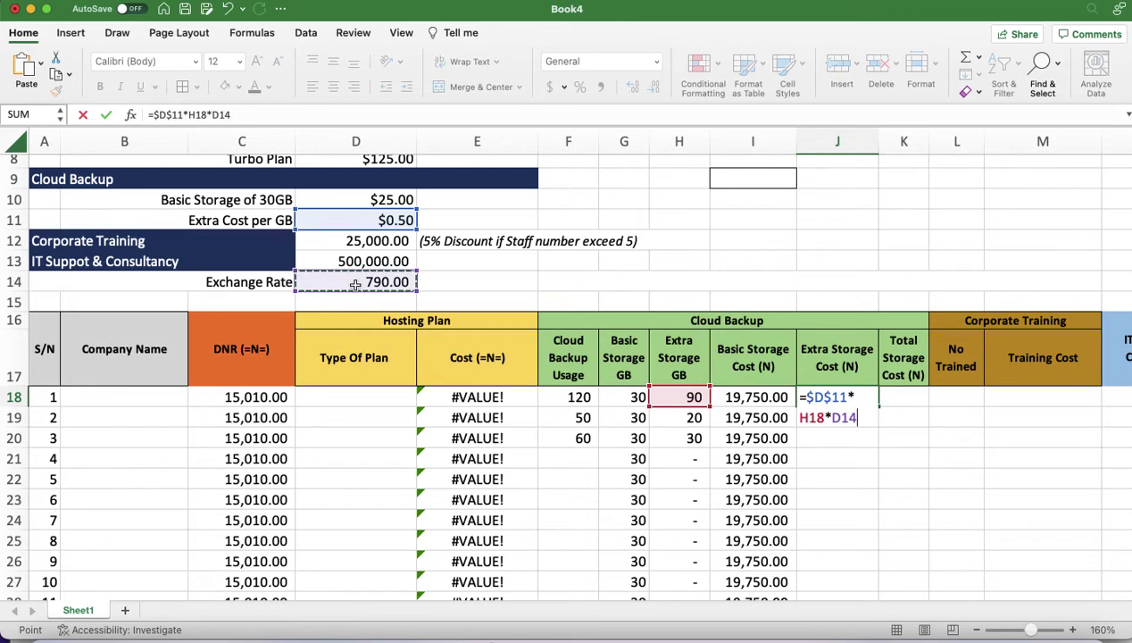
left_click(833, 419)
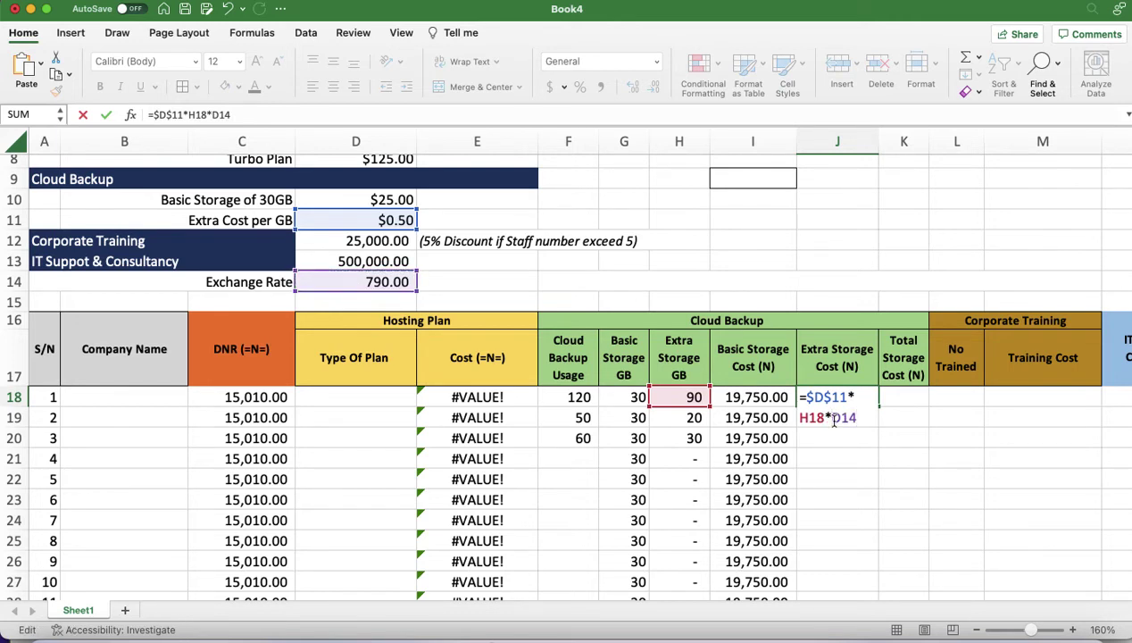
left_click(831, 418)
type("$D$")
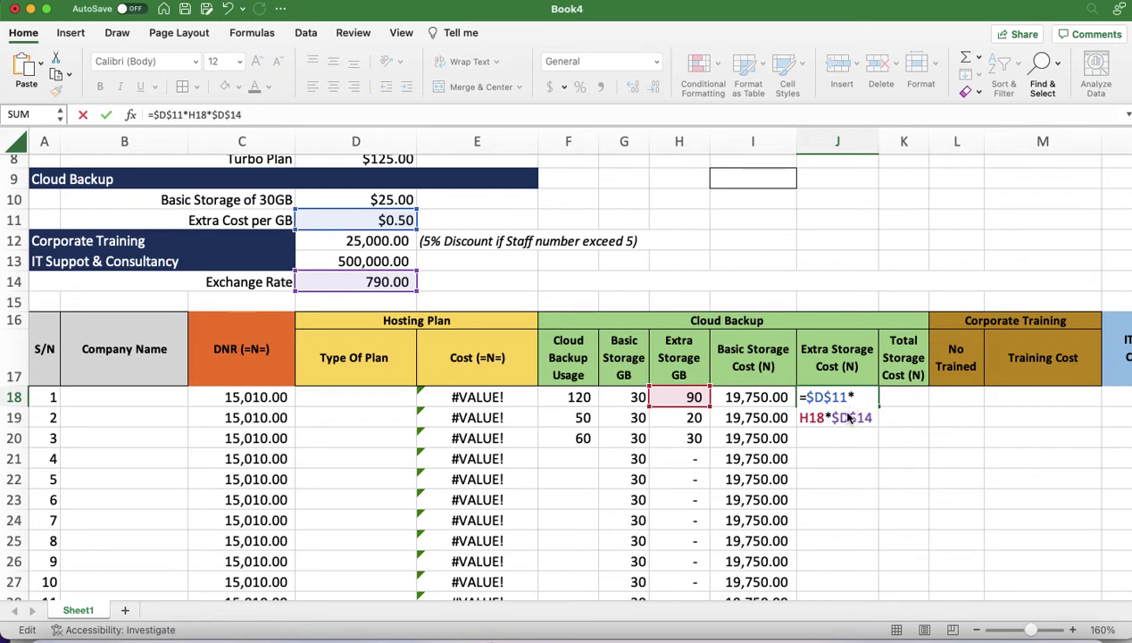
key("Return")
Replace the exchange rate reference in J18 with the constant 790, making it =$D$11*H18*790, and review the formula
left_click(835, 401)
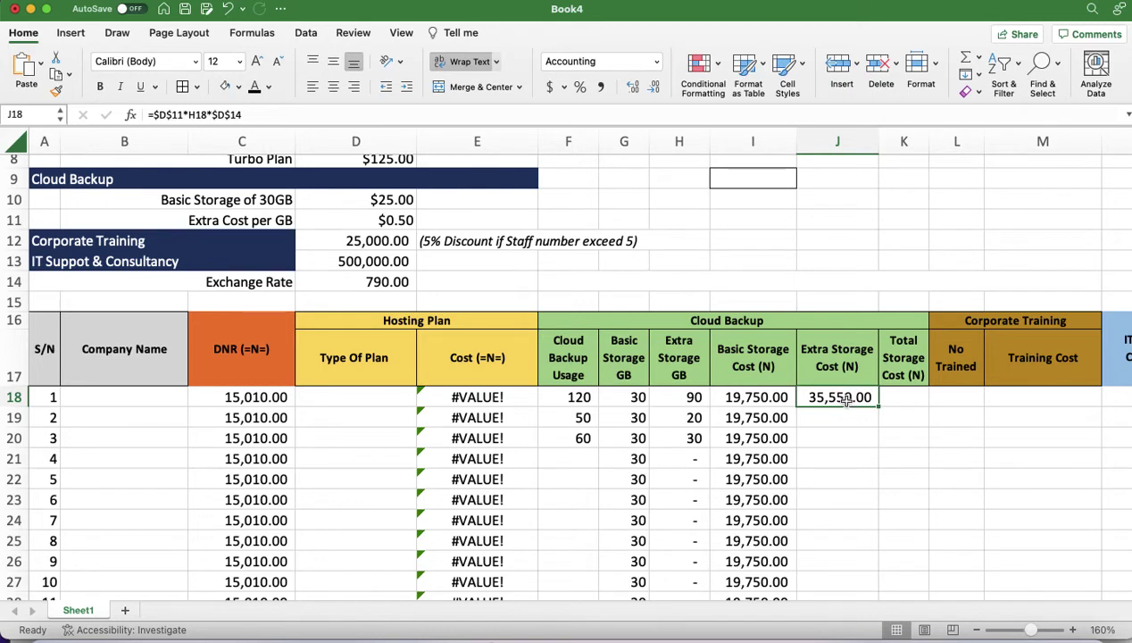
double_click(837, 399)
left_click_drag(831, 418, 873, 417)
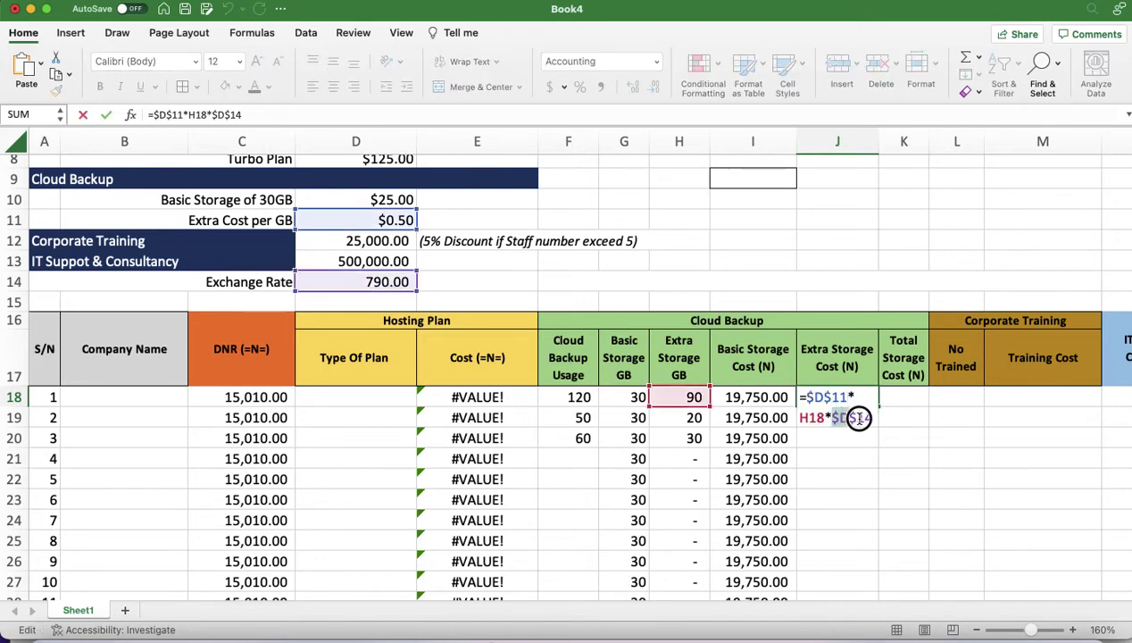
type("790")
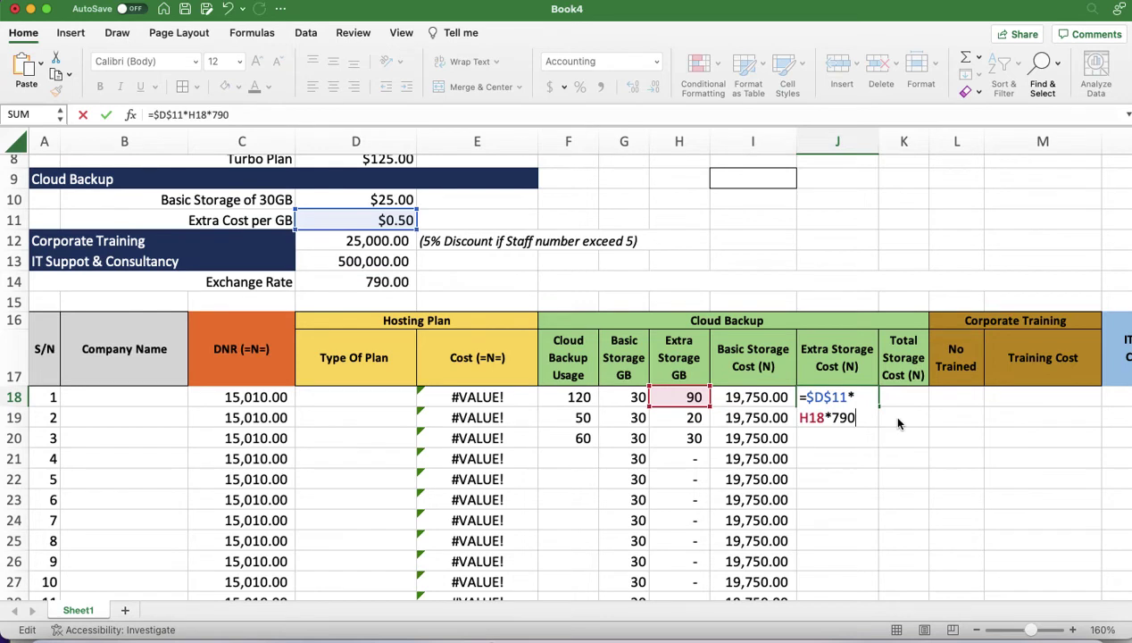
key("Return")
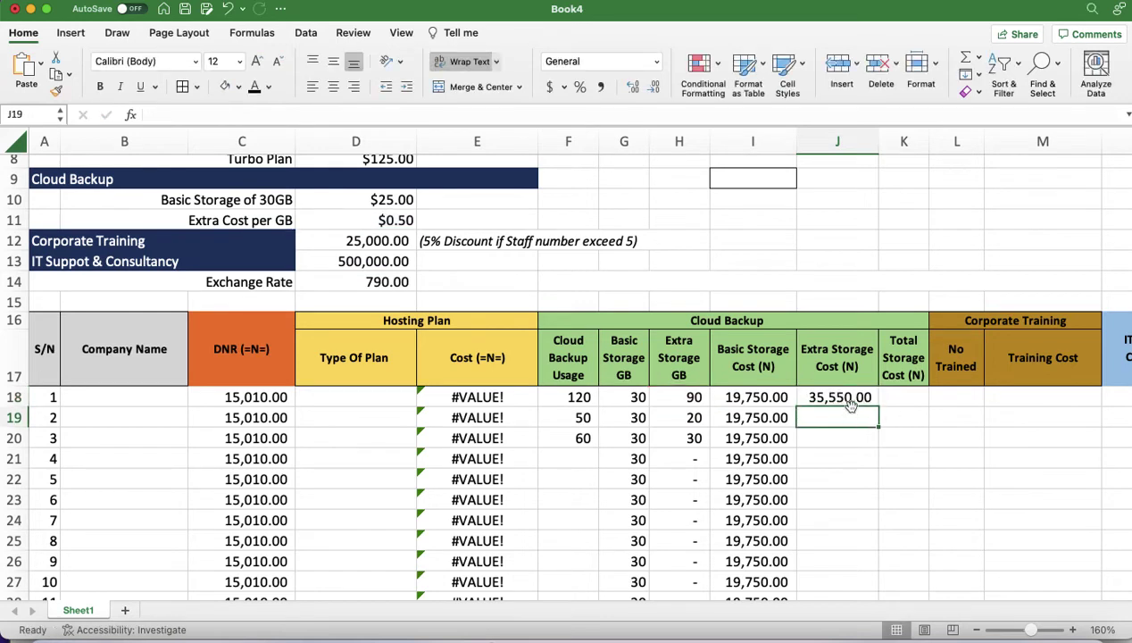
left_click(850, 399)
double_click(850, 399)
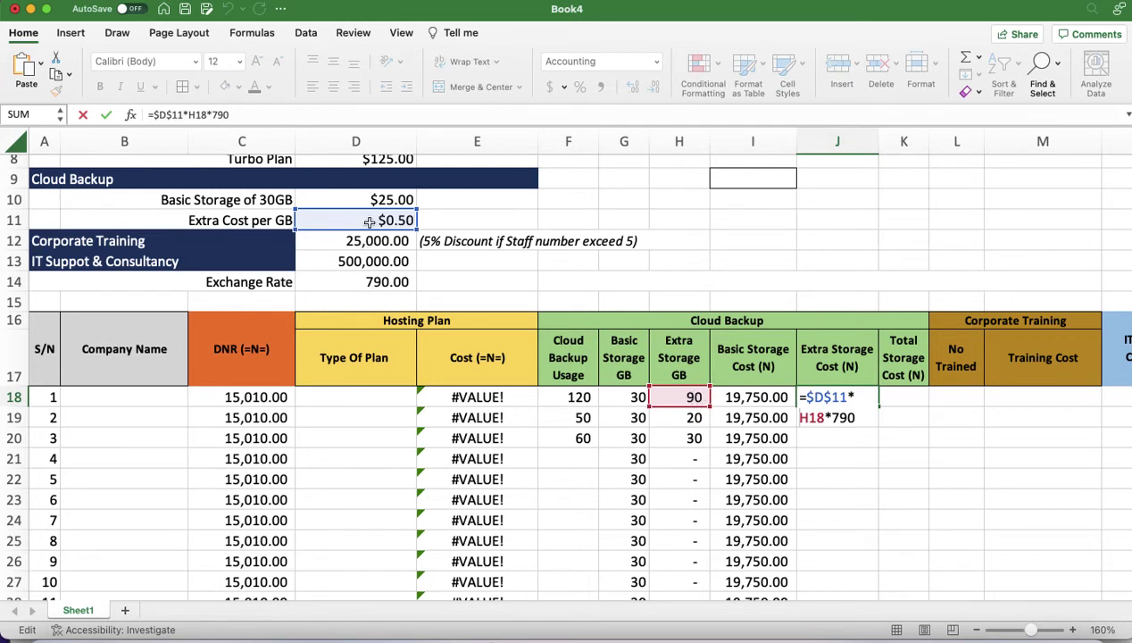
key("Return")
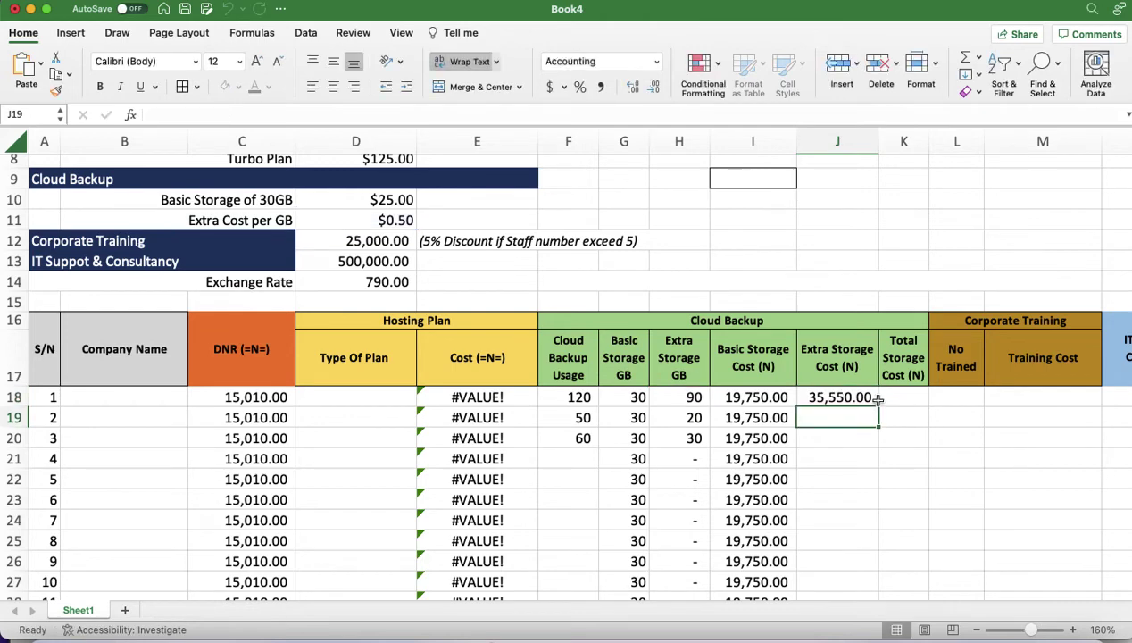
Fill the J18 formula down the Extra Storage Cost column through J32, checking the copied references in J19 and J20
left_click(867, 402)
left_click_drag(878, 407, 871, 479)
double_click(848, 420)
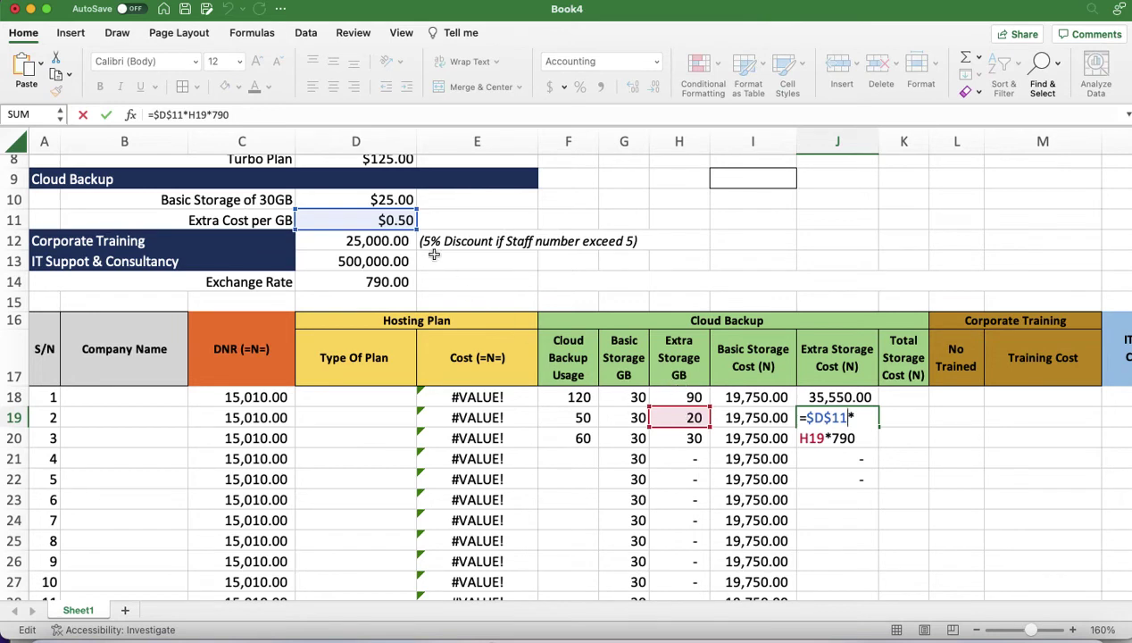
key("Return")
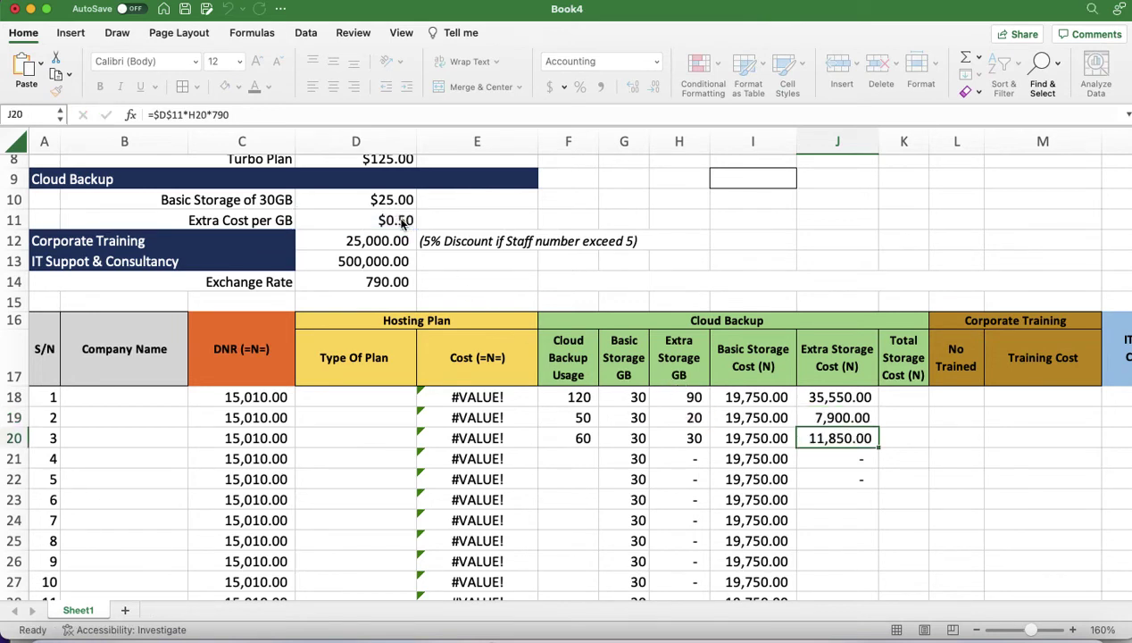
double_click(819, 438)
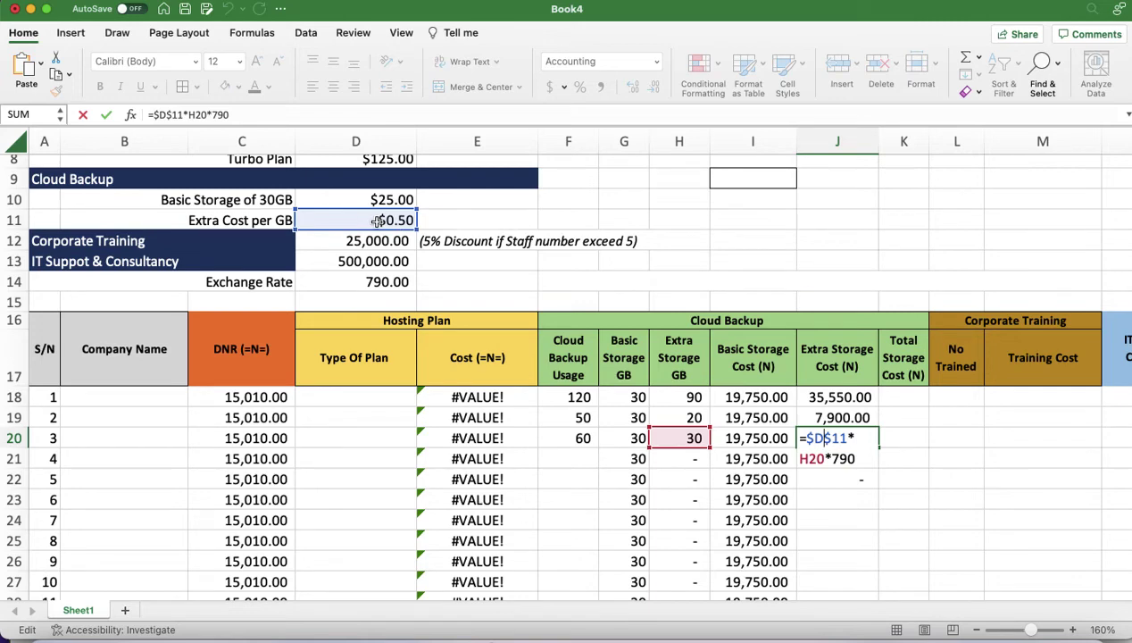
key("Return")
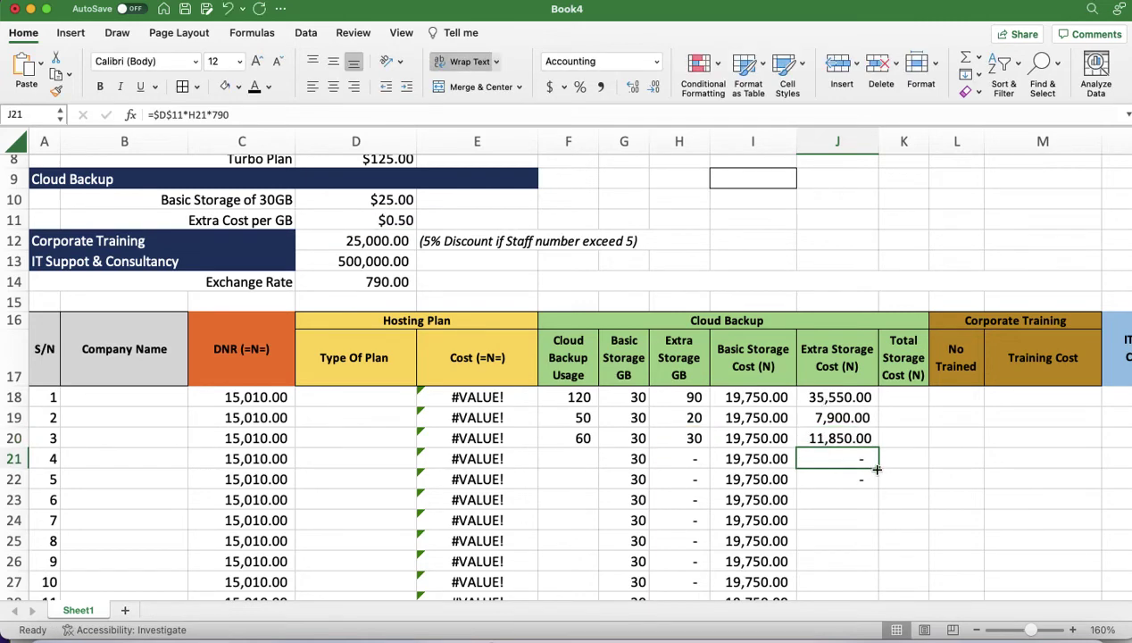
left_click_drag(878, 467, 882, 554)
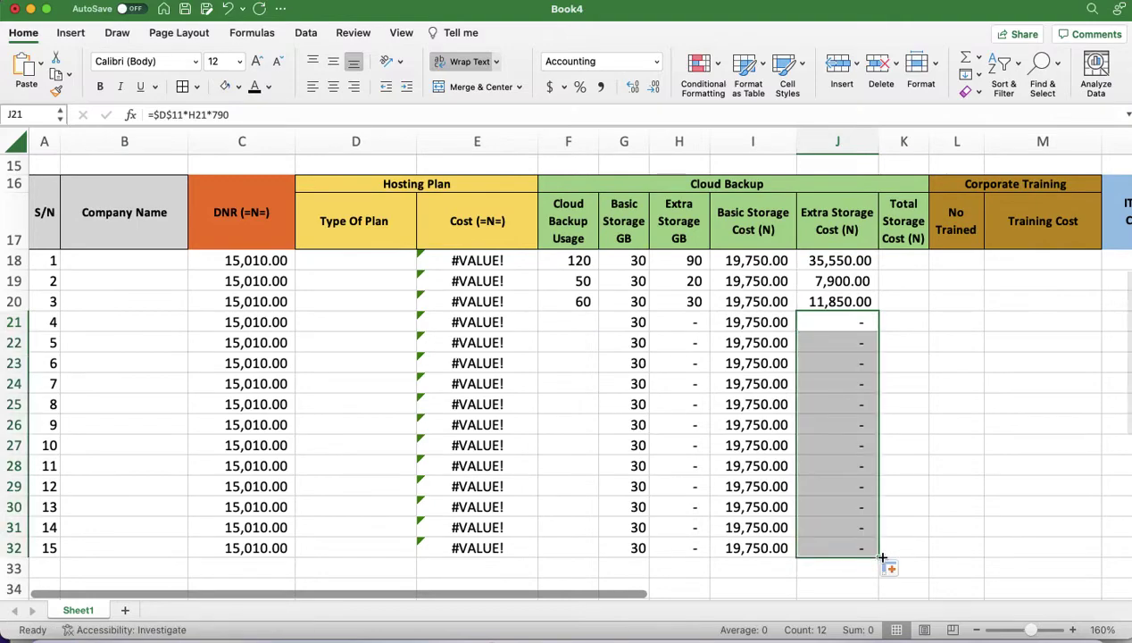
Widen column K so the Total Storage Cost (N) header fits on one line
left_click(899, 261)
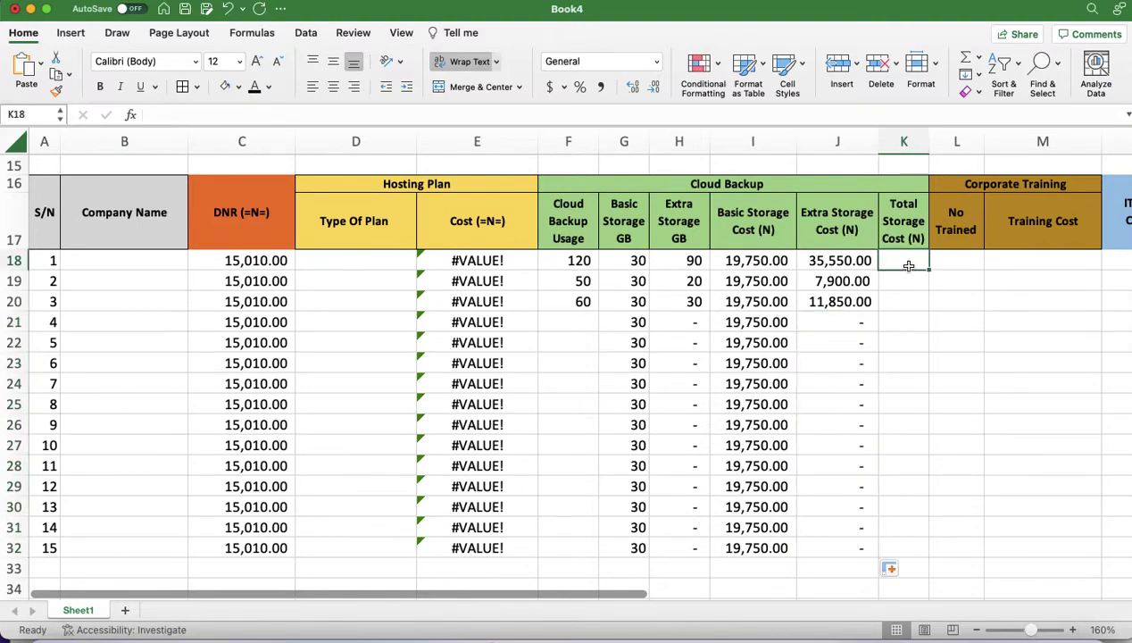
scroll(900, 262, "up", 1)
scroll(899, 261, "right", 1)
scroll(908, 266, "up", 4)
scroll(907, 266, "right", 1)
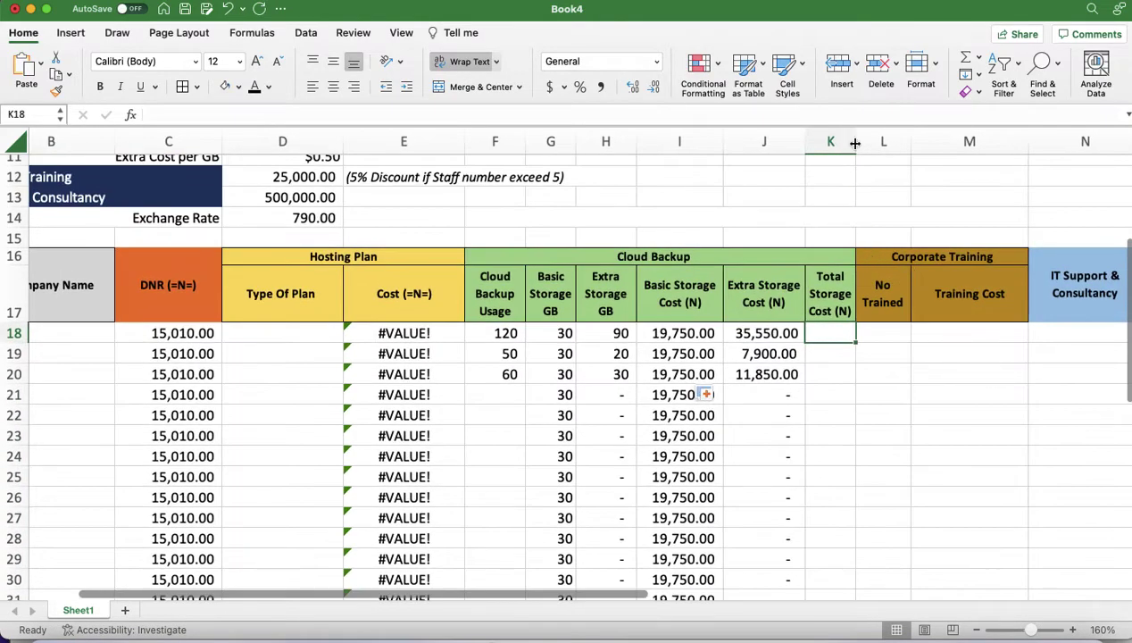
left_click_drag(854, 144, 929, 144)
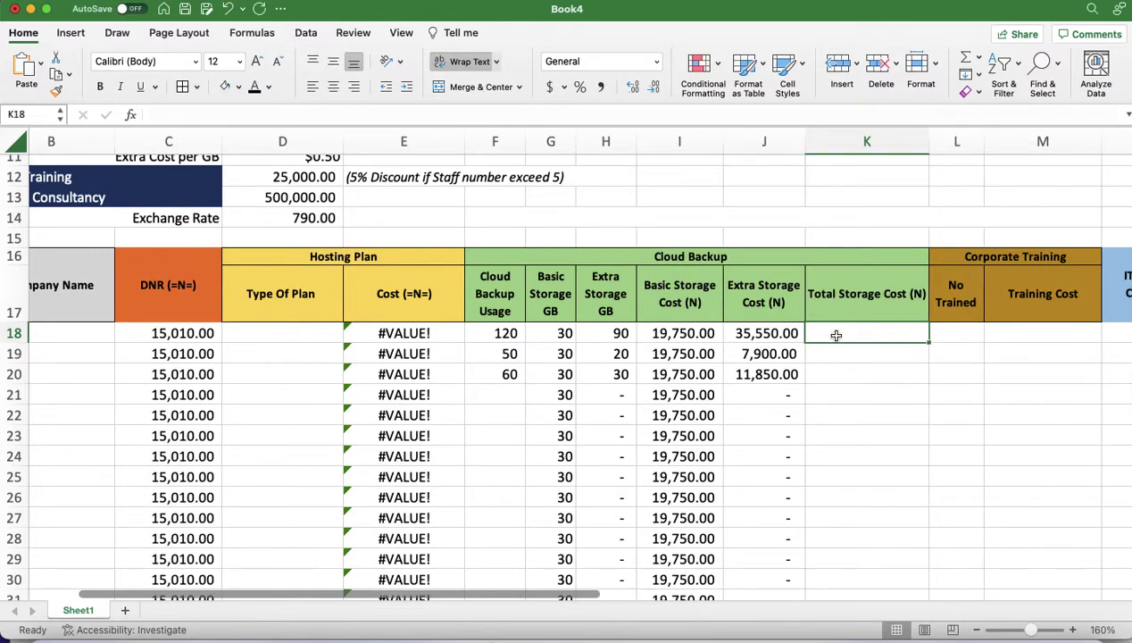
Enter the total storage cost in K18 as basic plus extra storage cost, =I18+J18, and check its references
type("=")
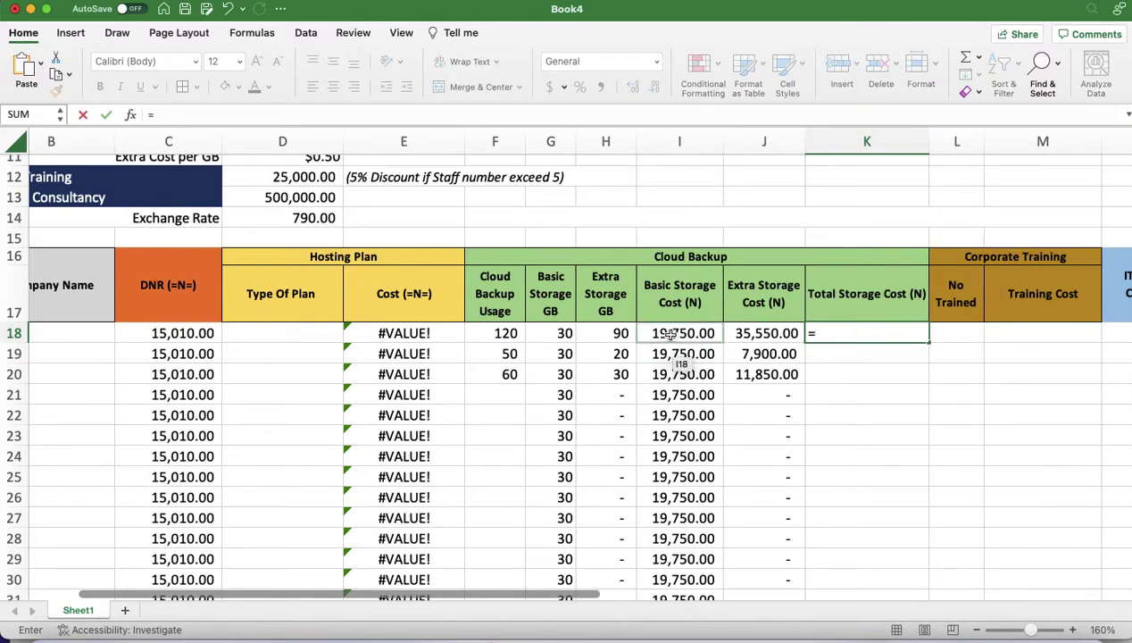
left_click(669, 334)
type("+")
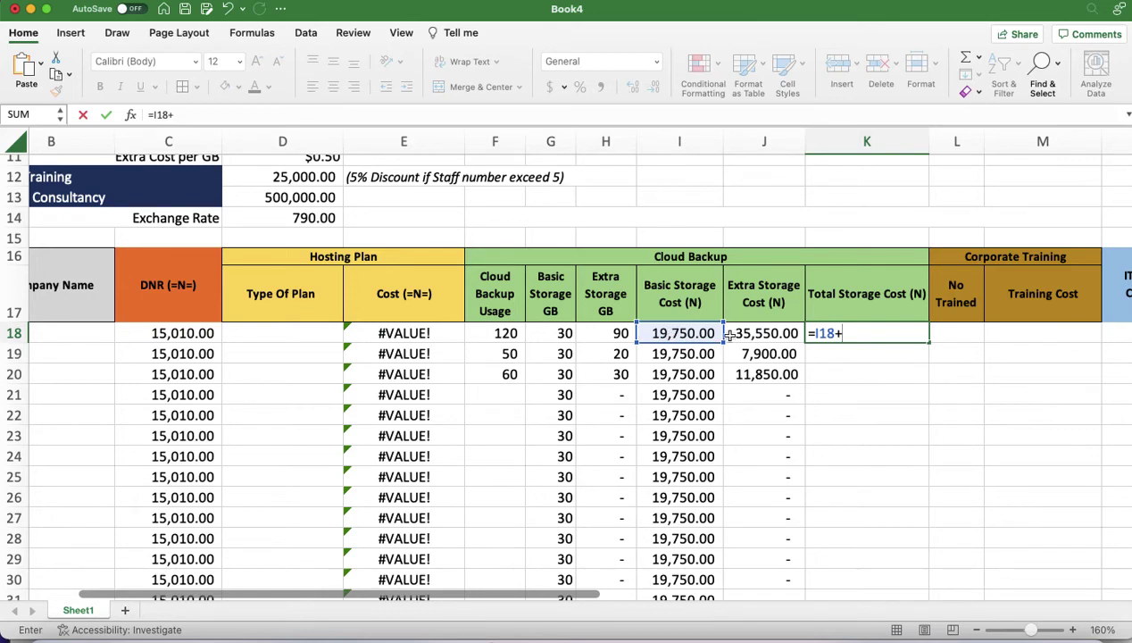
left_click(760, 334)
key("Return")
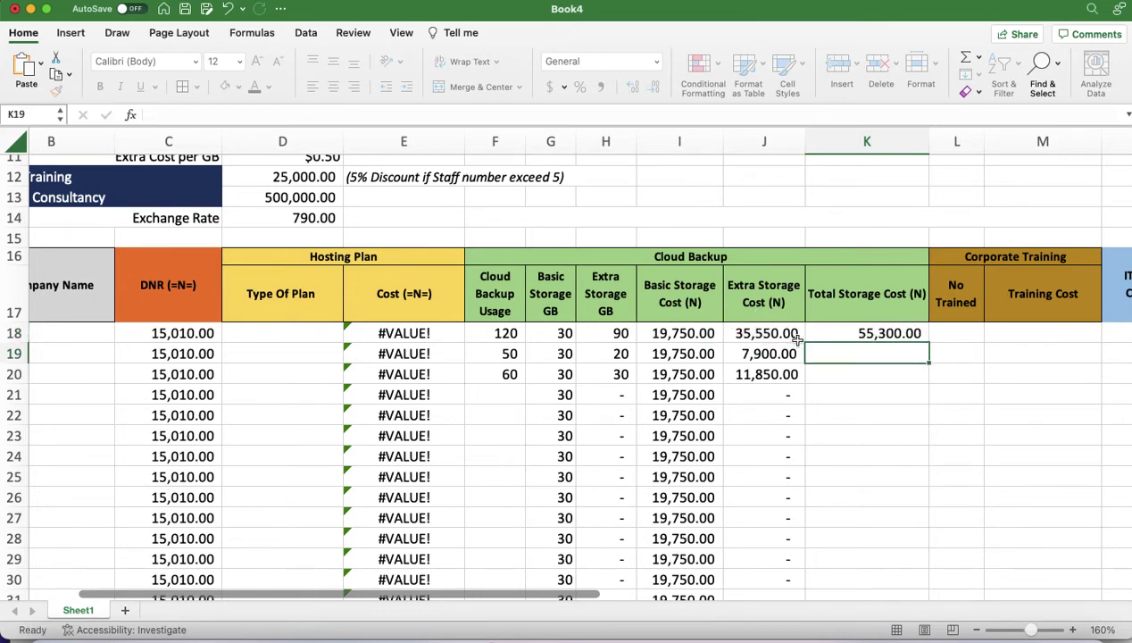
left_click(870, 334)
double_click(865, 334)
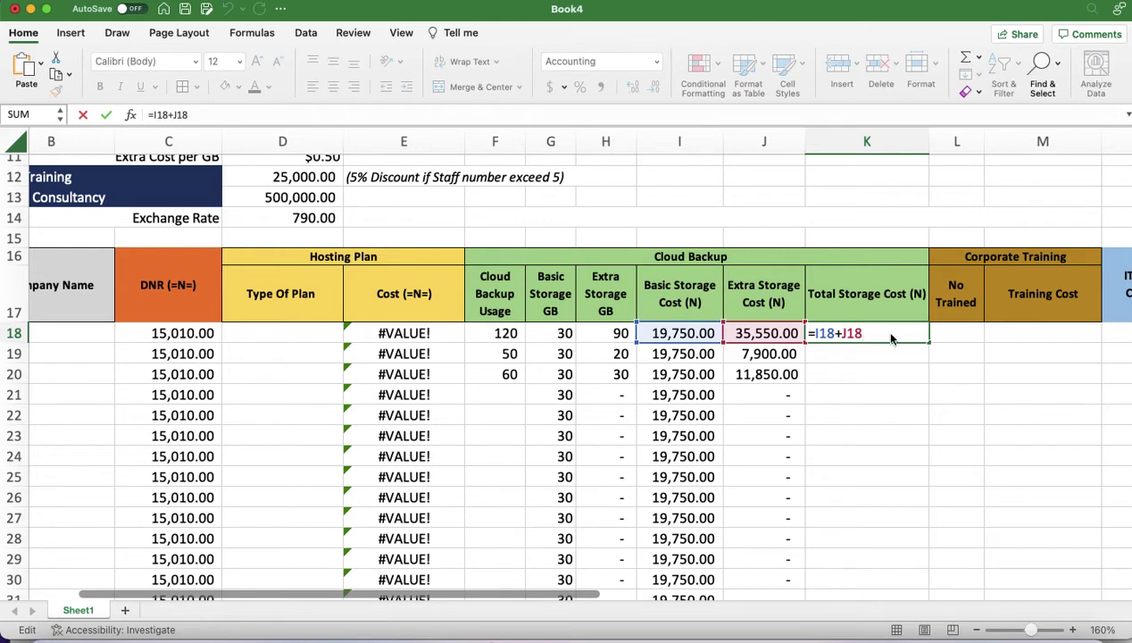
key("Return")
Narrow column K so its header wraps to two lines, and fill the K18 formula down through K32
left_click_drag(928, 138, 893, 139)
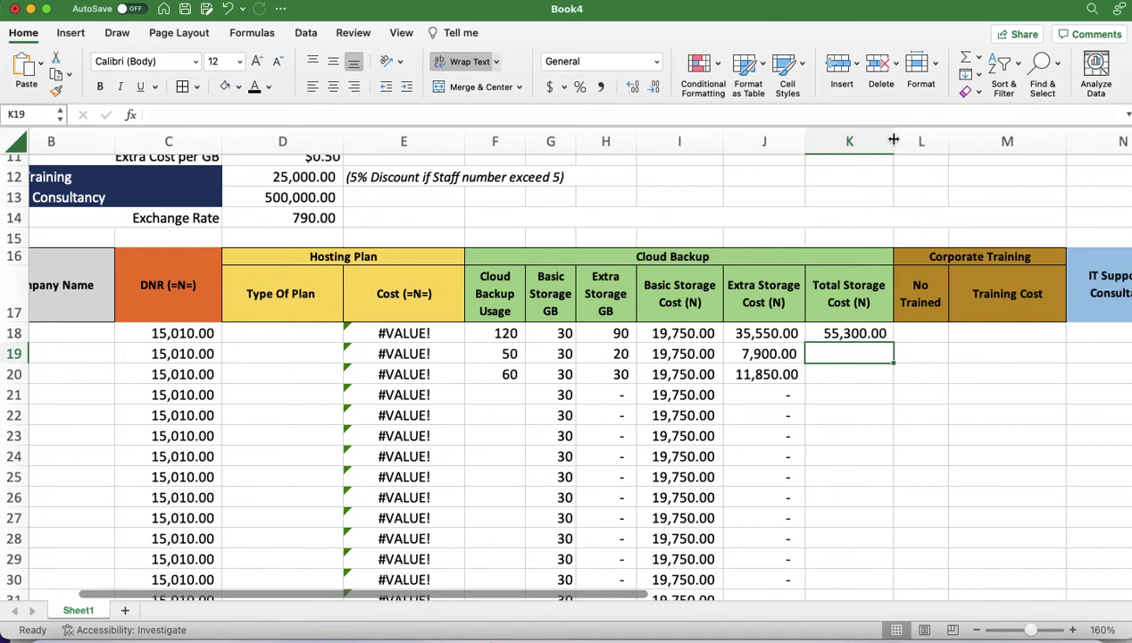
left_click(872, 335)
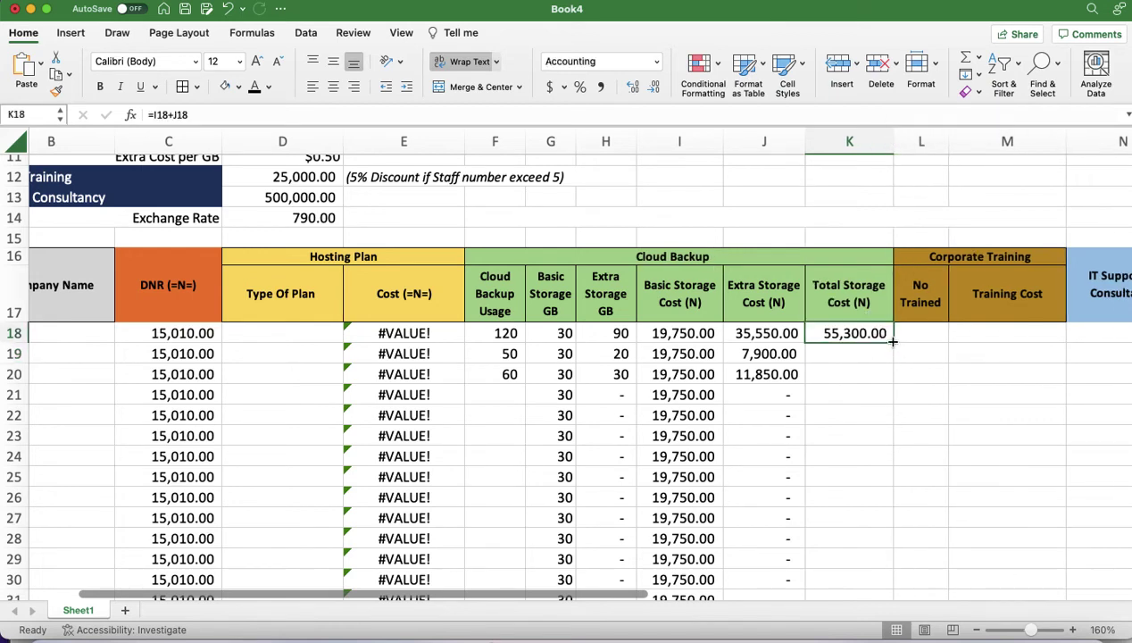
left_click_drag(891, 341, 892, 549)
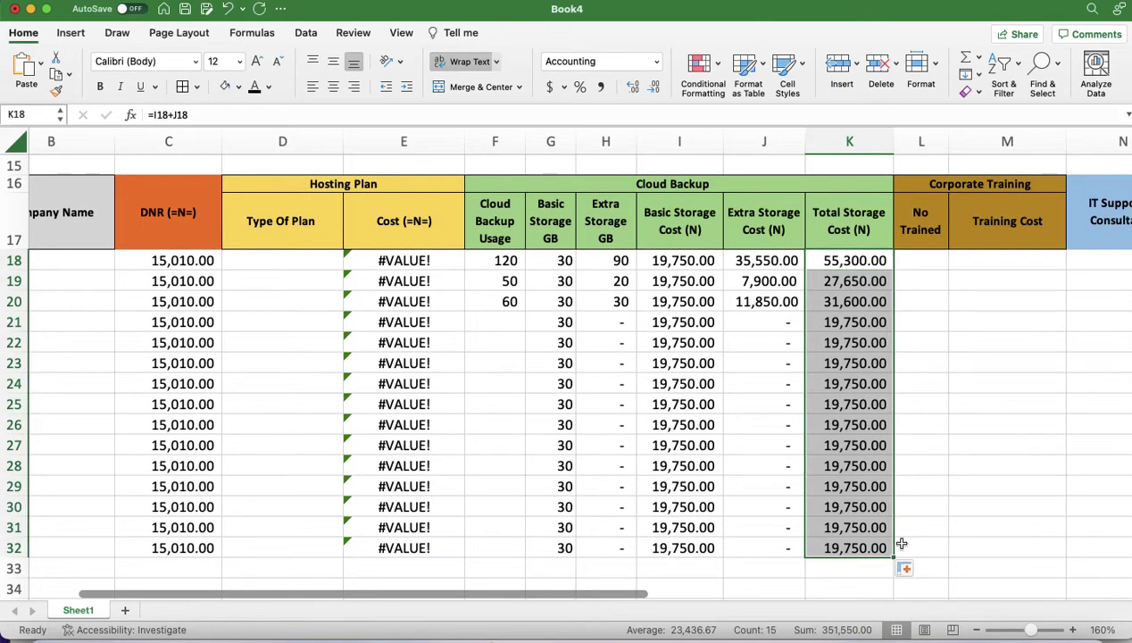
Examine the corporate training price and its staff discount condition in row 12 for the Training Cost column
right_click(924, 260)
left_click(937, 266)
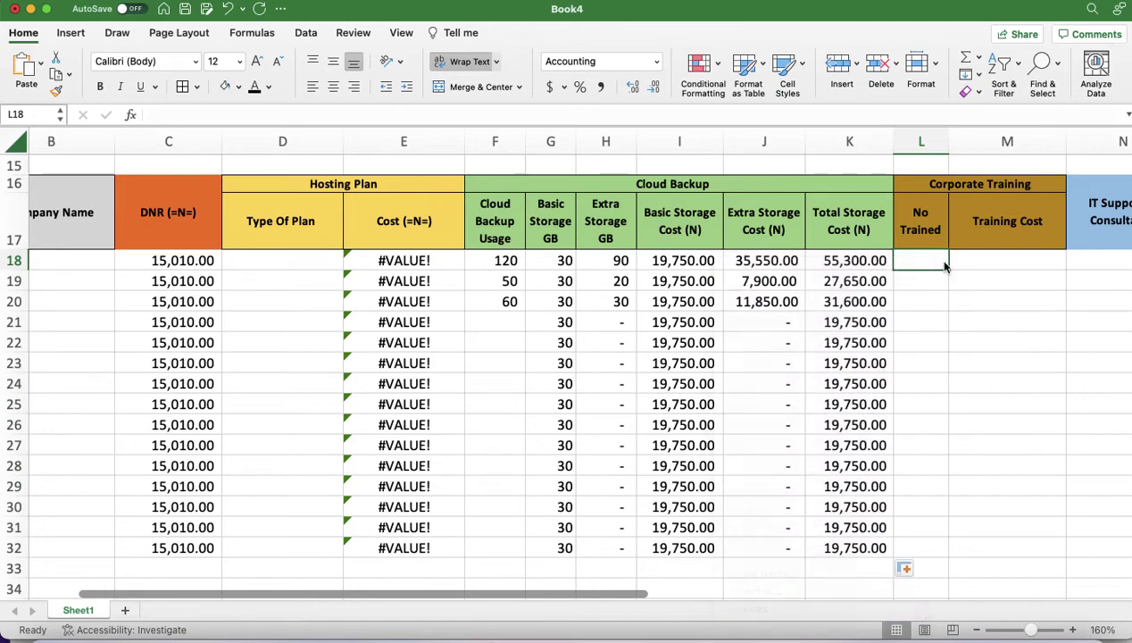
left_click(978, 262)
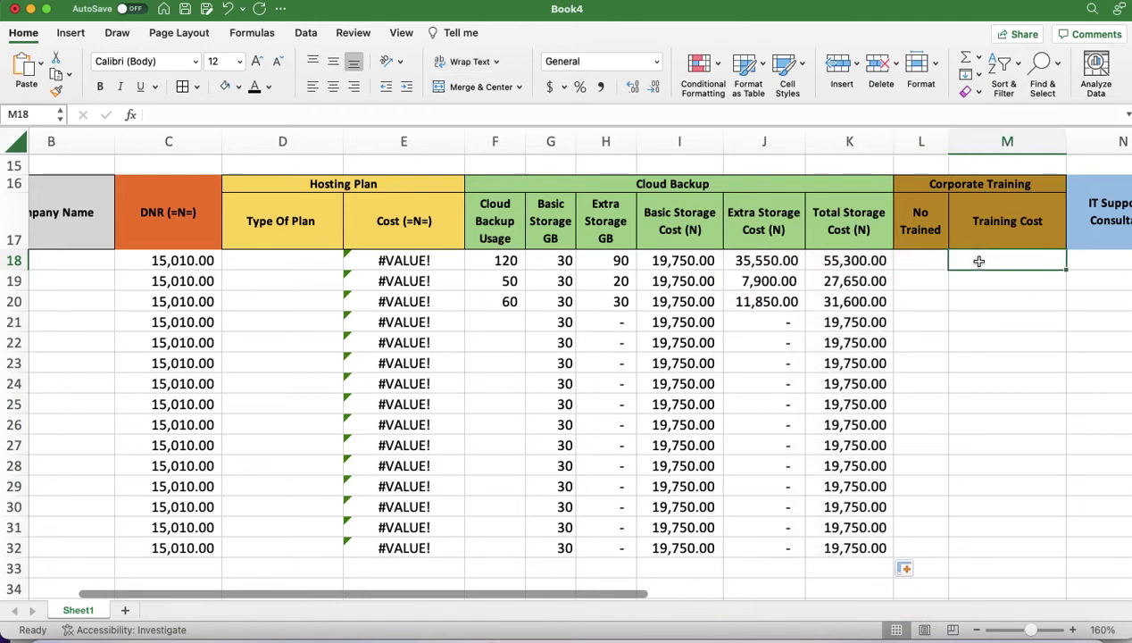
scroll(870, 276, "up", 5)
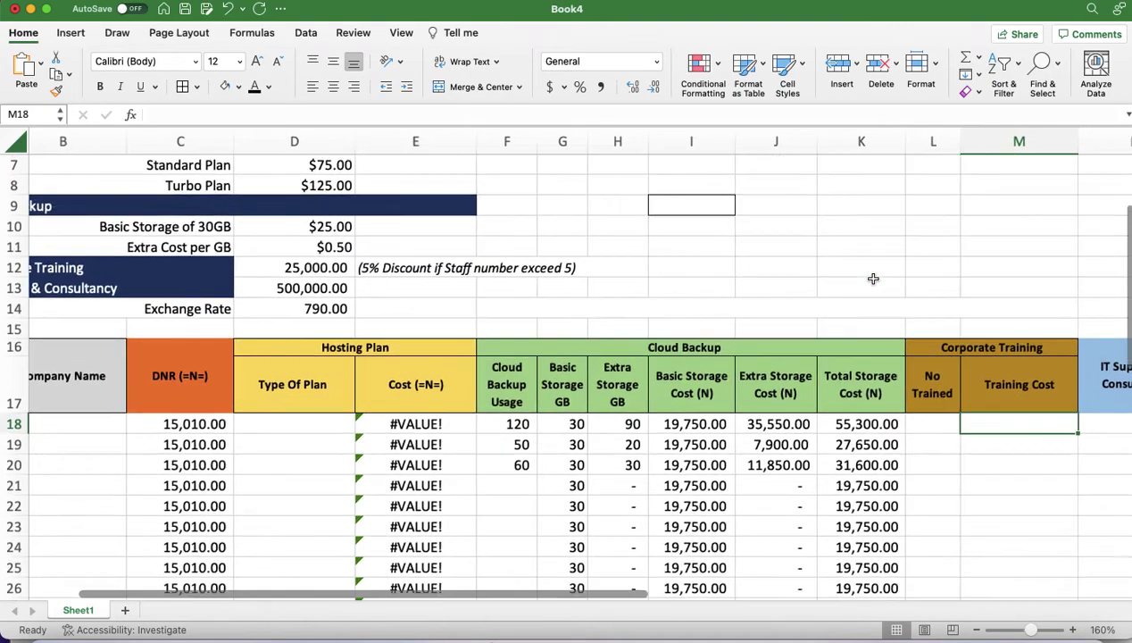
scroll(873, 278, "down", 2)
scroll(873, 278, "right", 1)
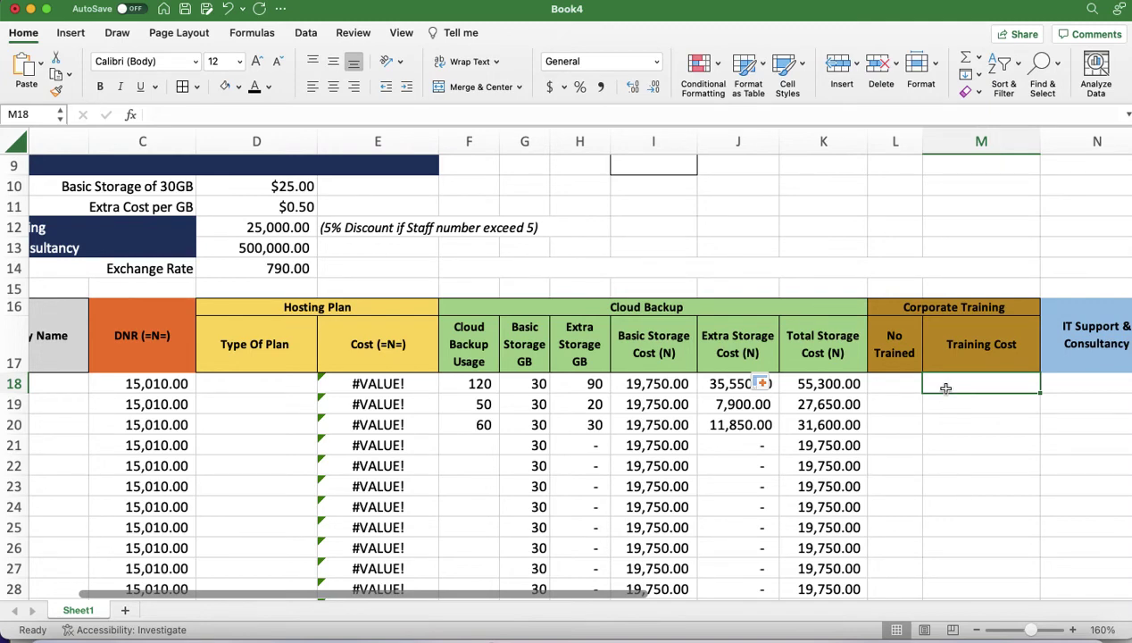
left_click(810, 223)
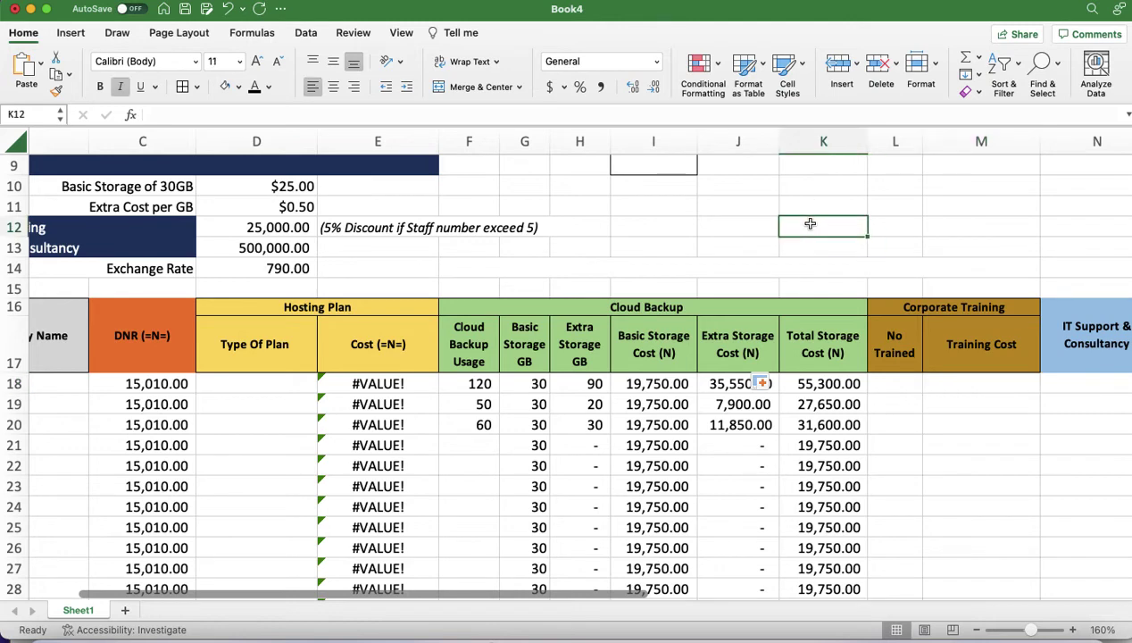
type("'=")
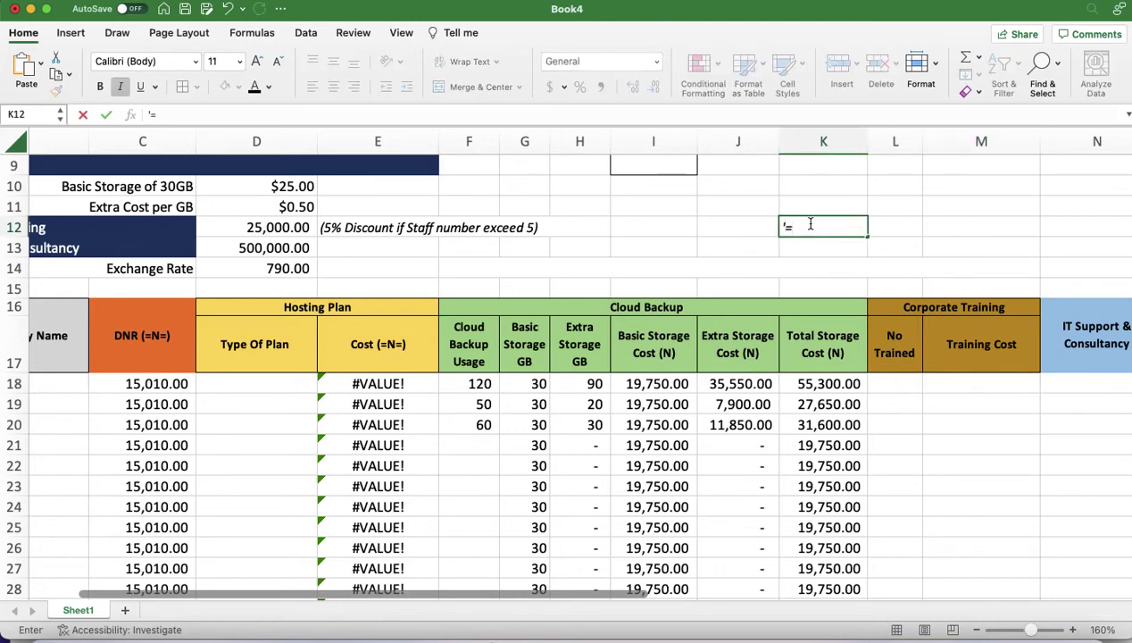
key("BackSpace")
key("BackSpace")
type("'=")
key("BackSpace")
key("BackSpace")
Merge cells I12 through M12 beside the staff discount note and left-align the merged cell
left_click(753, 231)
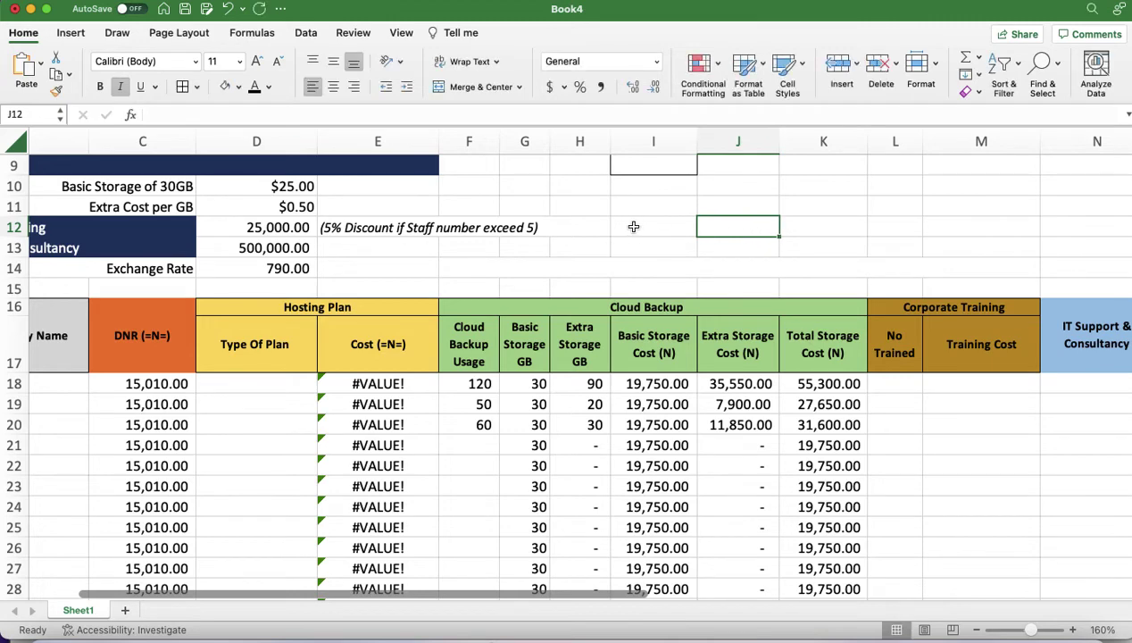
left_click_drag(629, 225, 957, 227)
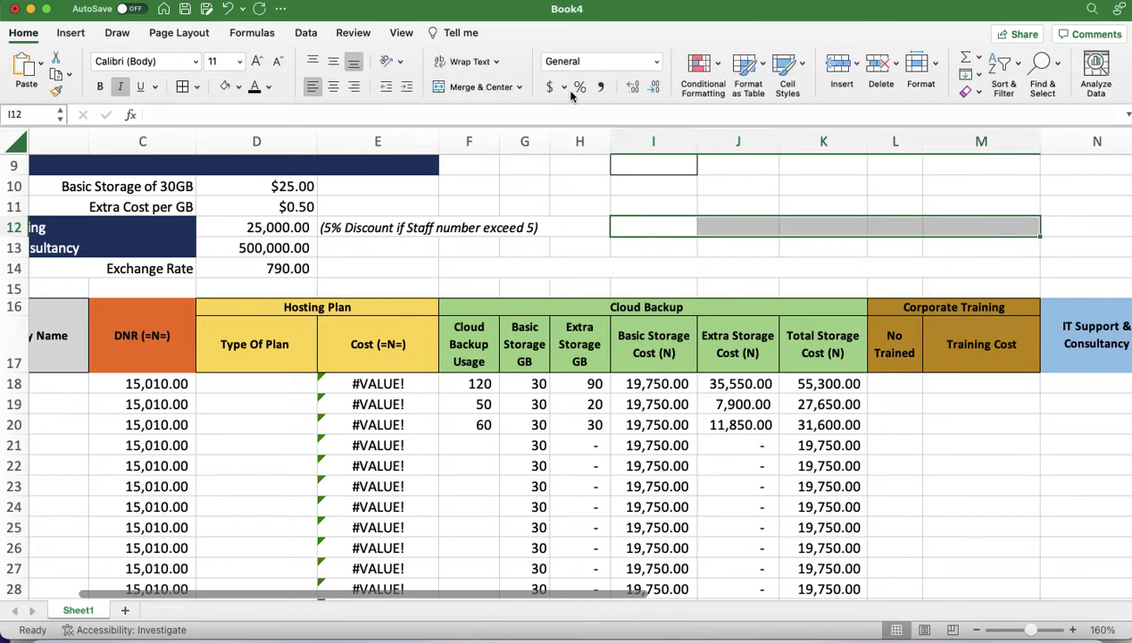
left_click(434, 89)
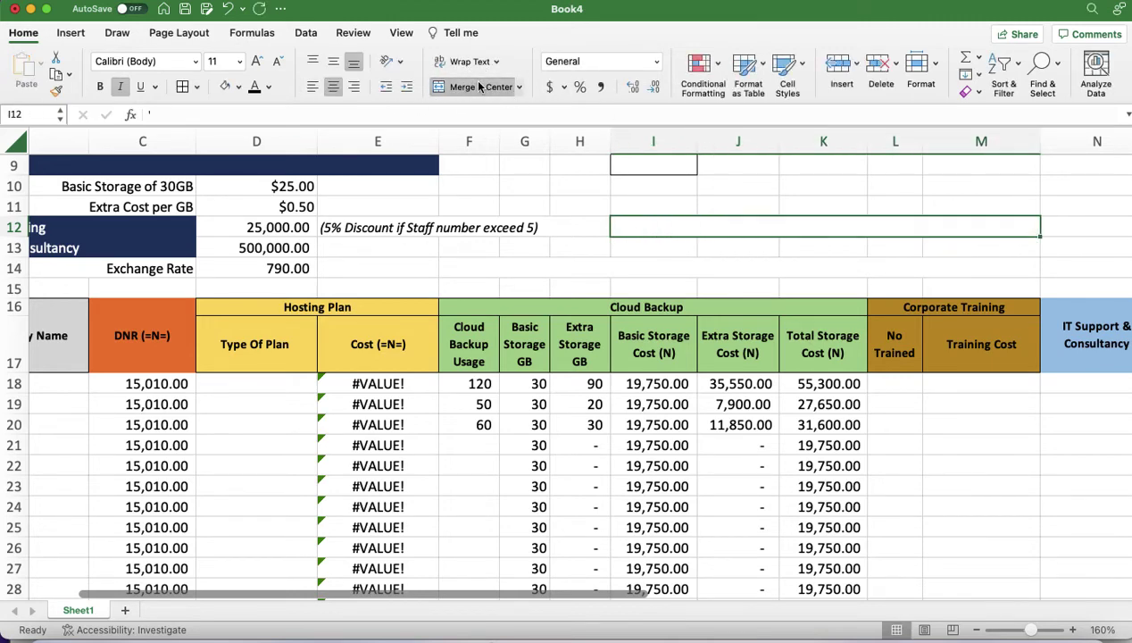
left_click(313, 87)
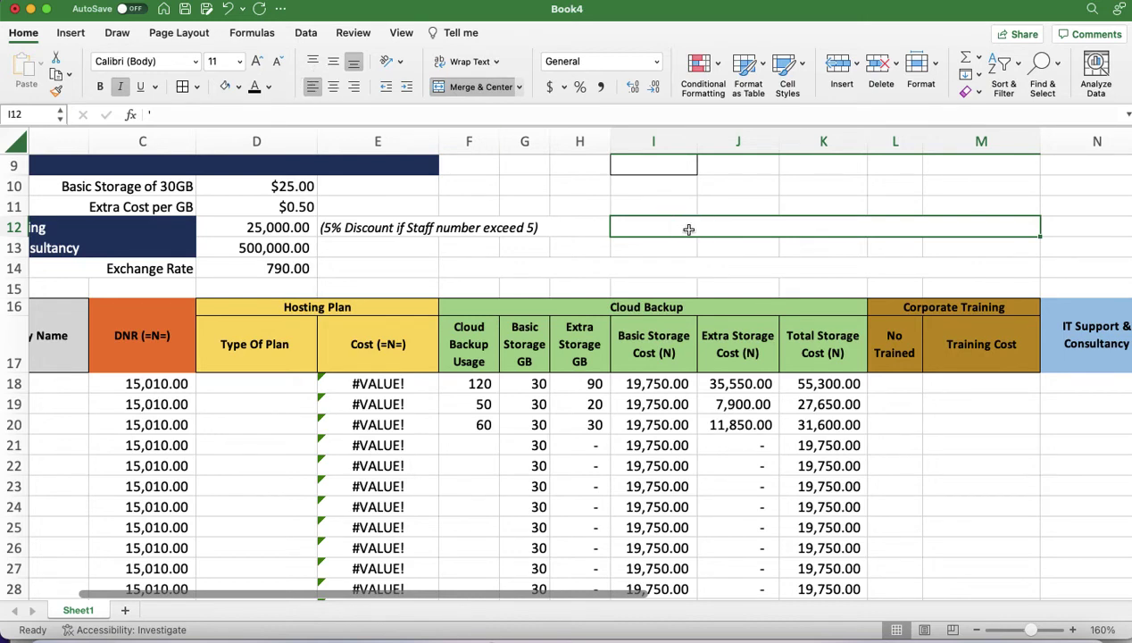
Write the training cost formula as plain text in merged cell I12, multiplying the absolute training price by staff trained: '=$D$12 *L18
type("'=")
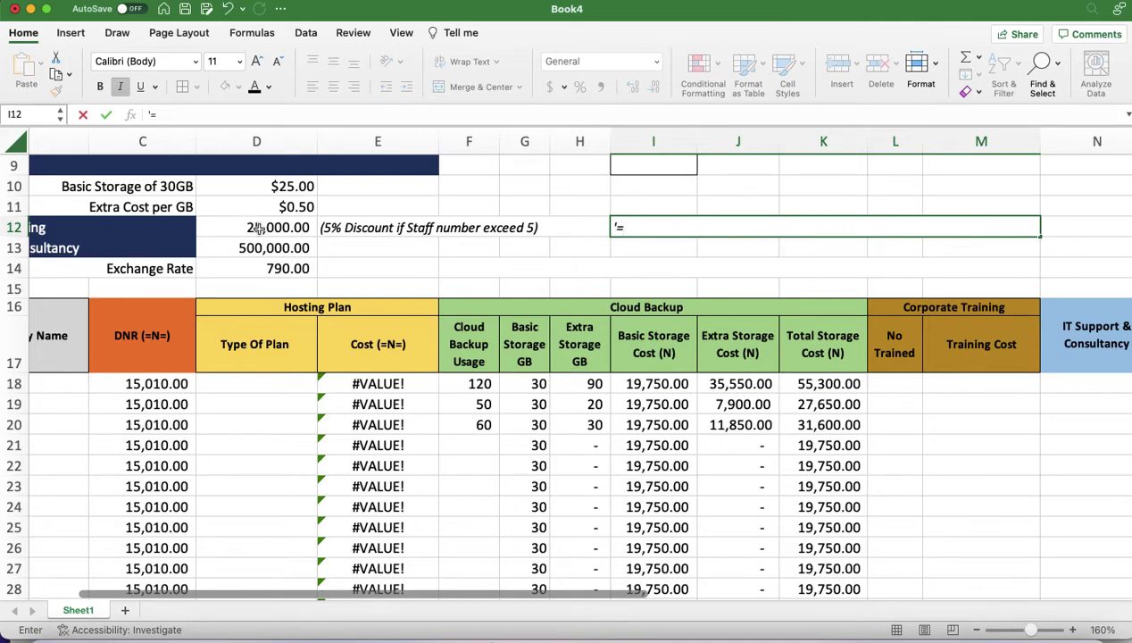
type("D12")
left_click(624, 228)
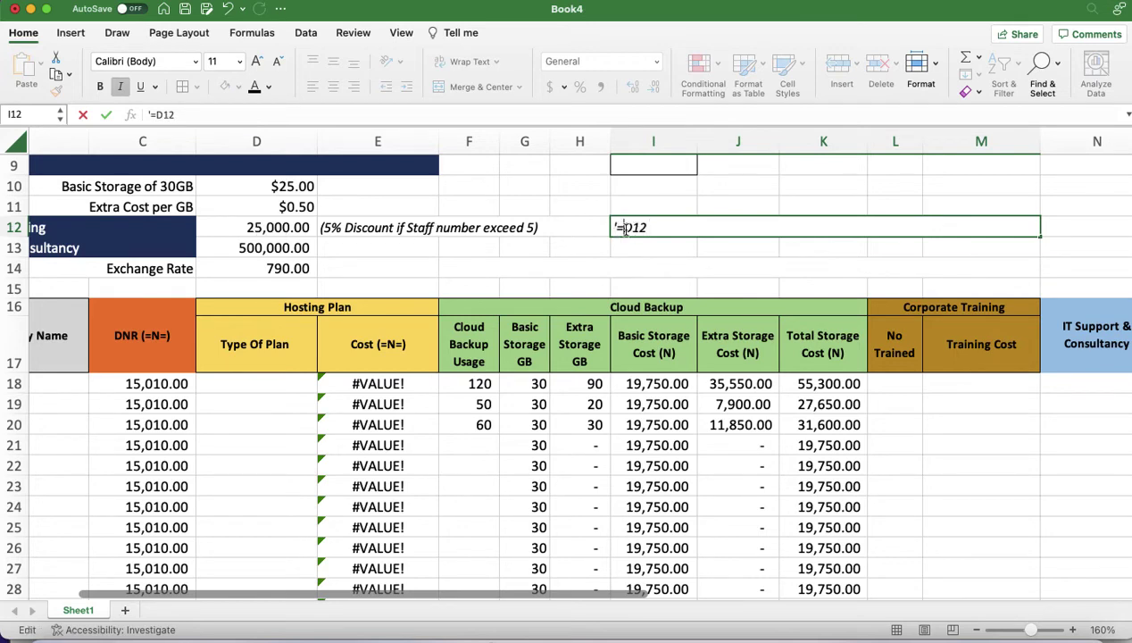
type("$D$12 *")
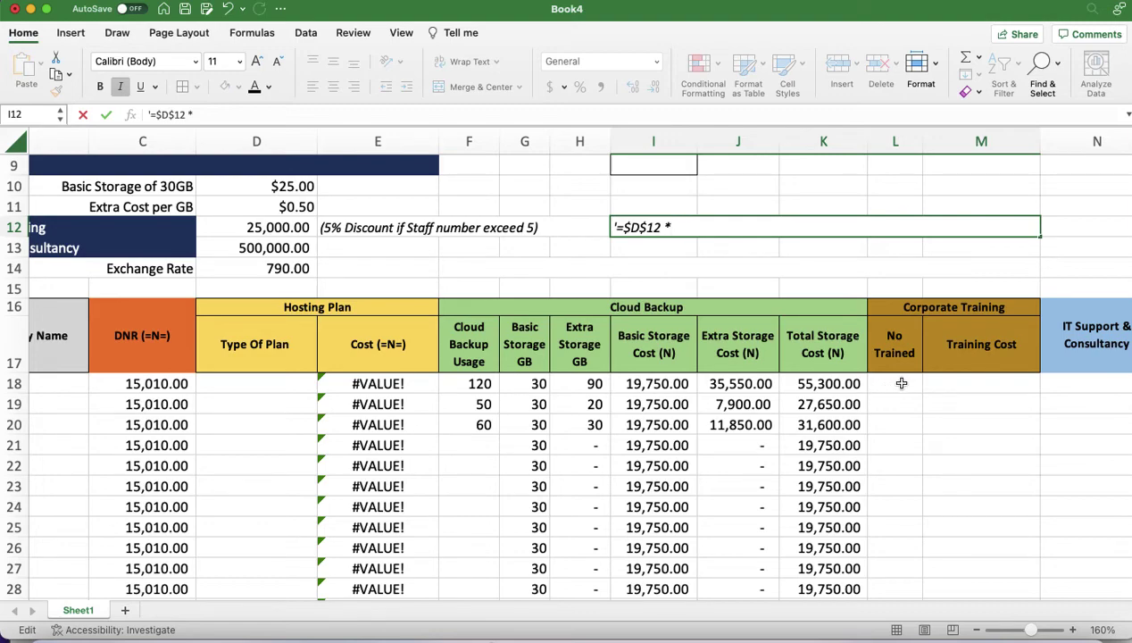
scroll(901, 383, "up", 2)
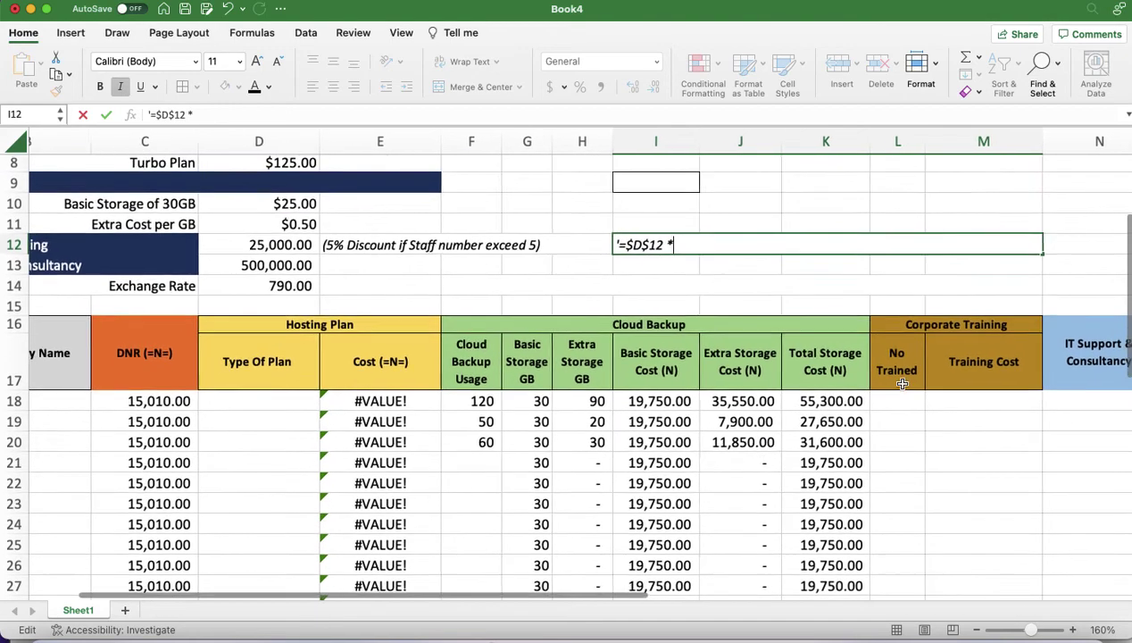
type("L18")
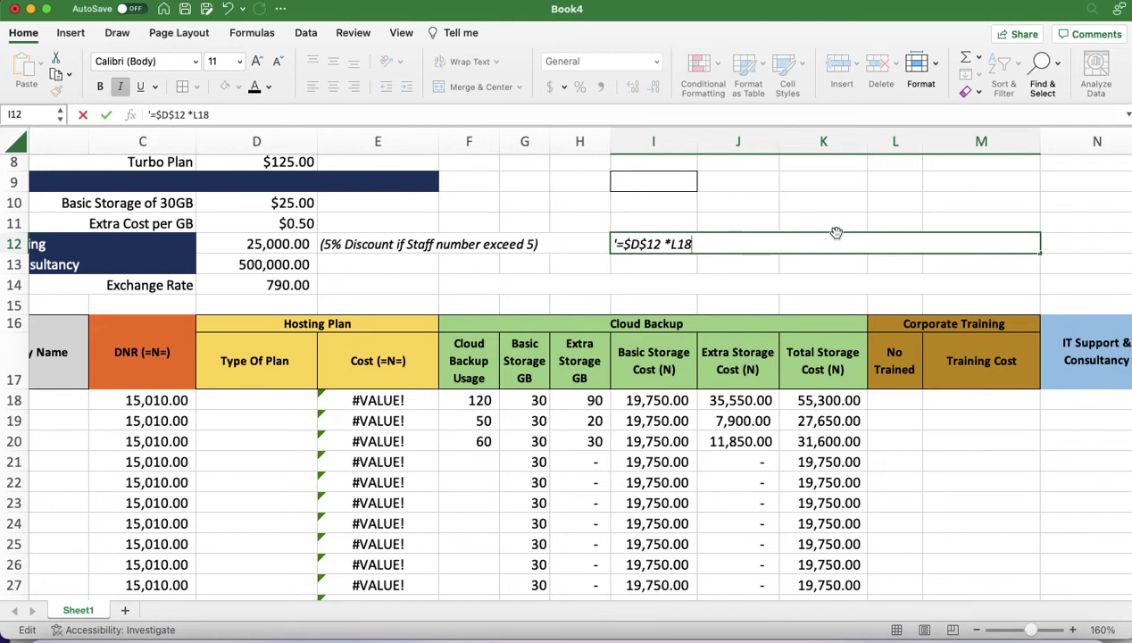
Clear the draft training cost formula text from merged cell I12
key("BackSpace")
key("BackSpace")
key("BackSpace")
key("BackSpace")
key("BackSpace")
key("BackSpace")
key("BackSpace")
key("BackSpace")
key("BackSpace")
key("BackSpace")
key("BackSpace")
key("BackSpace")
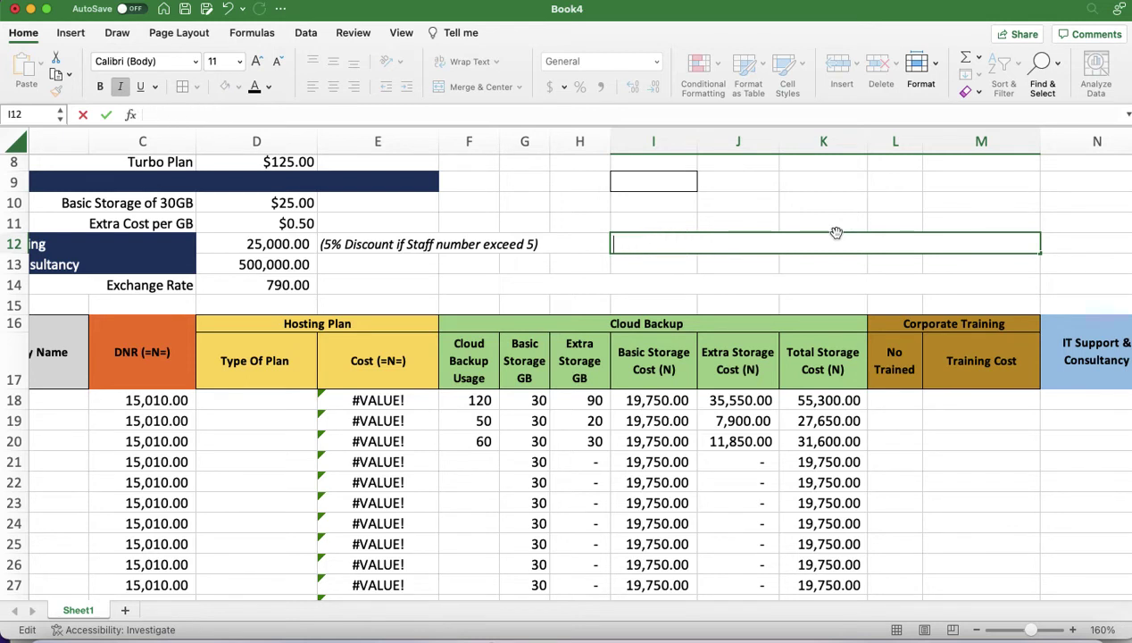
left_click(825, 220)
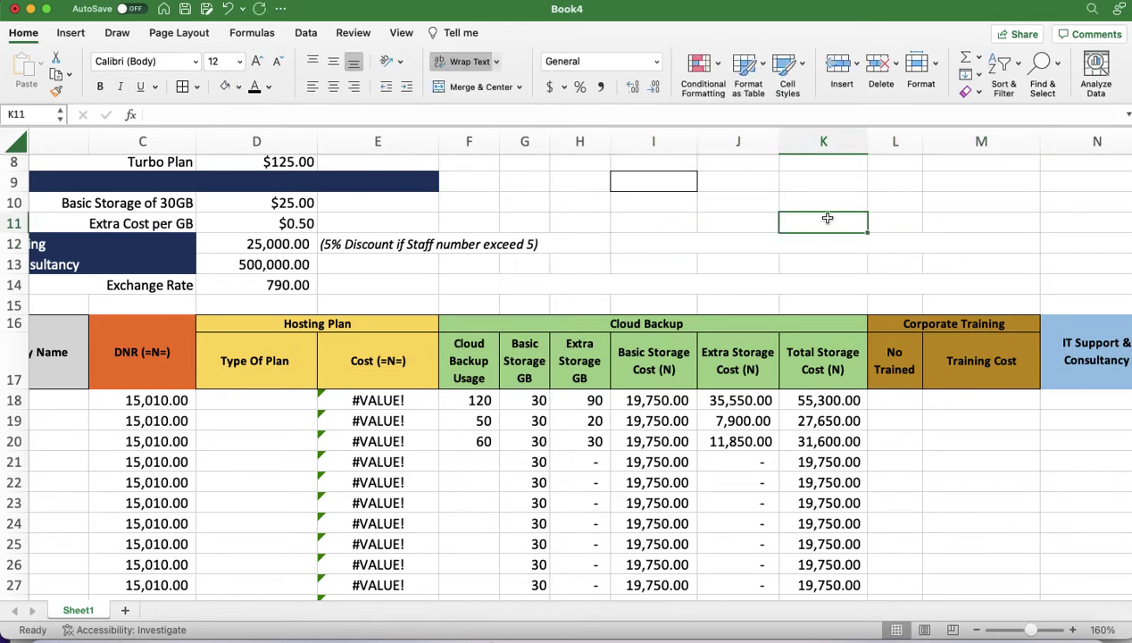
type("'")
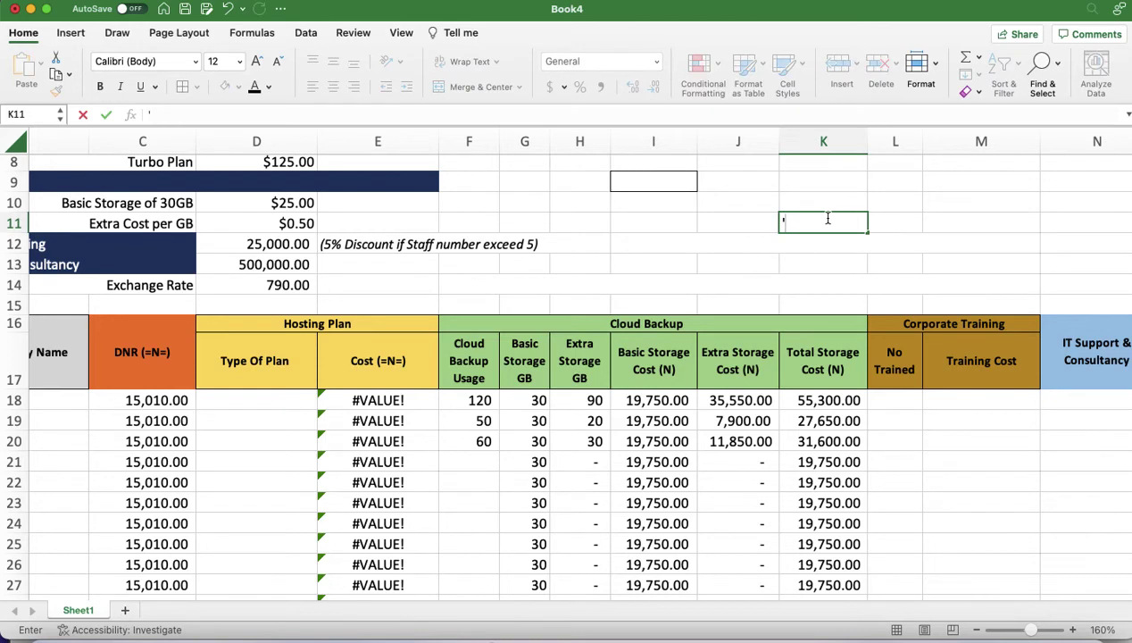
type("=10/100*")
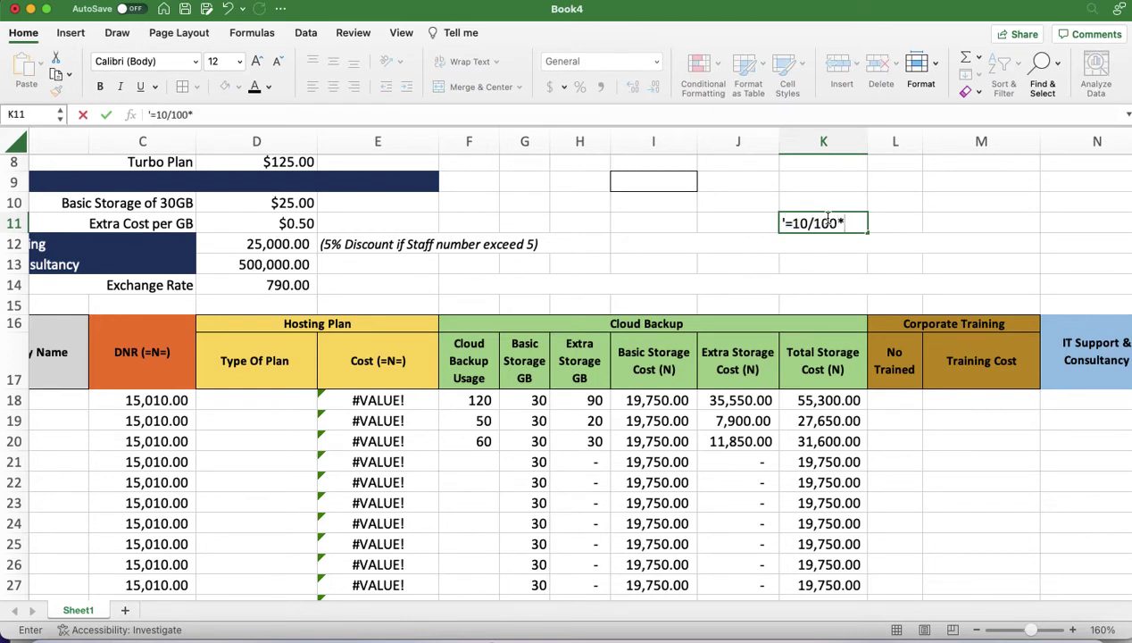
key("BackSpace")
key("BackSpace")
key("BackSpace")
key("BackSpace")
key("BackSpace")
key("BackSpace")
key("BackSpace")
key("BackSpace")
key("BackSpace")
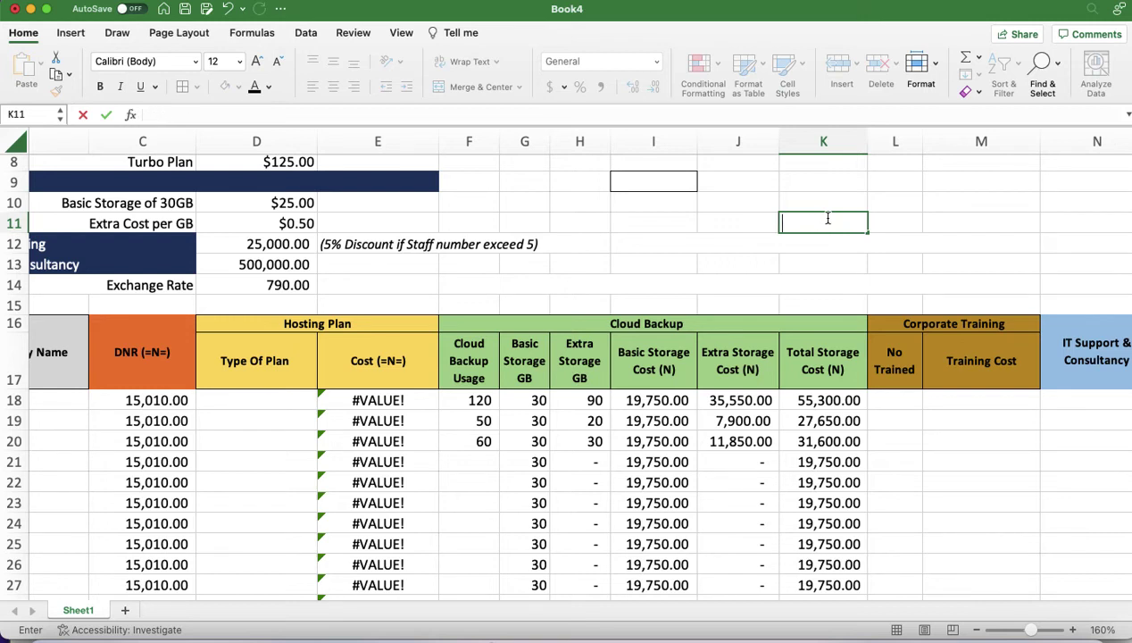
type("10000")
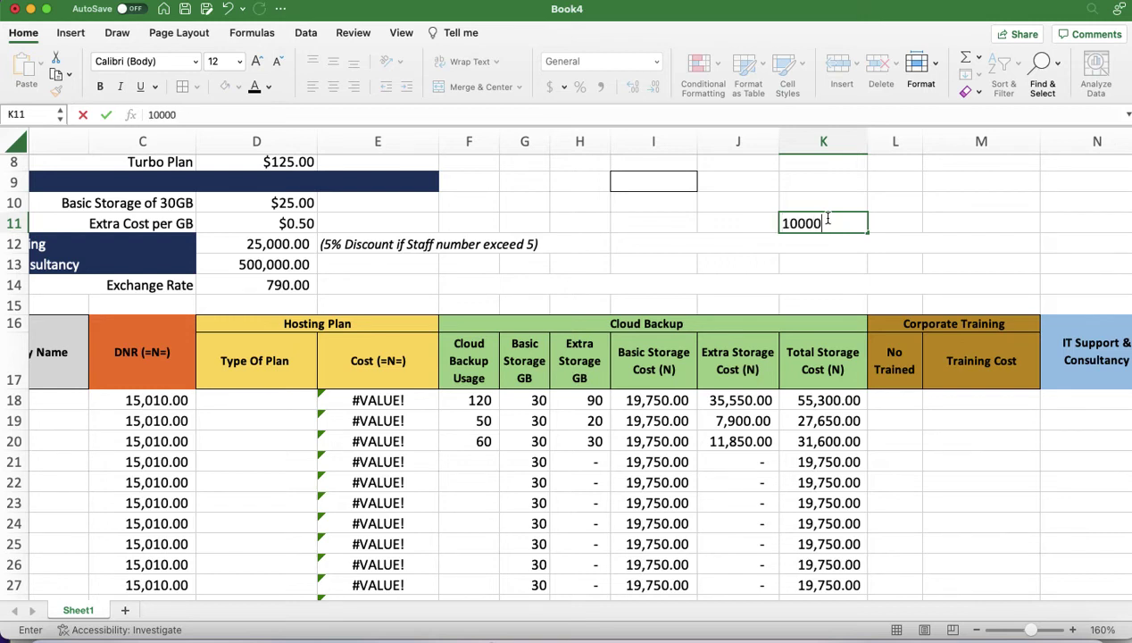
key("BackSpace")
key("BackSpace")
key("BackSpace")
key("BackSpace")
key("BackSpace")
Enter 50000 in K11 as a sample amount and apply the comma number style to it
type("50000")
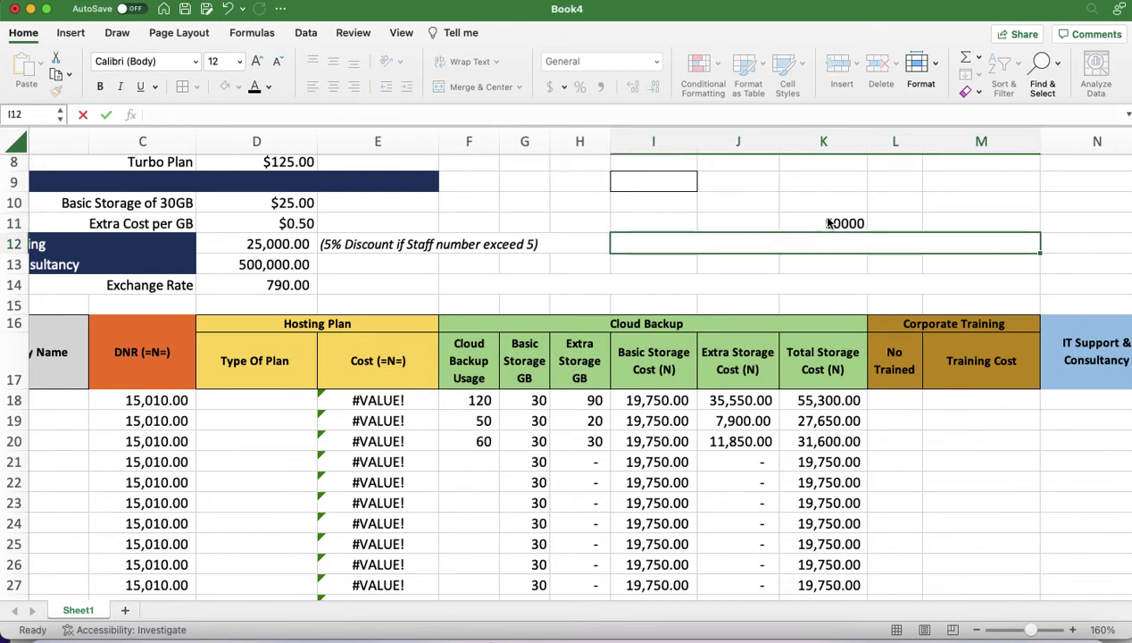
key("Return")
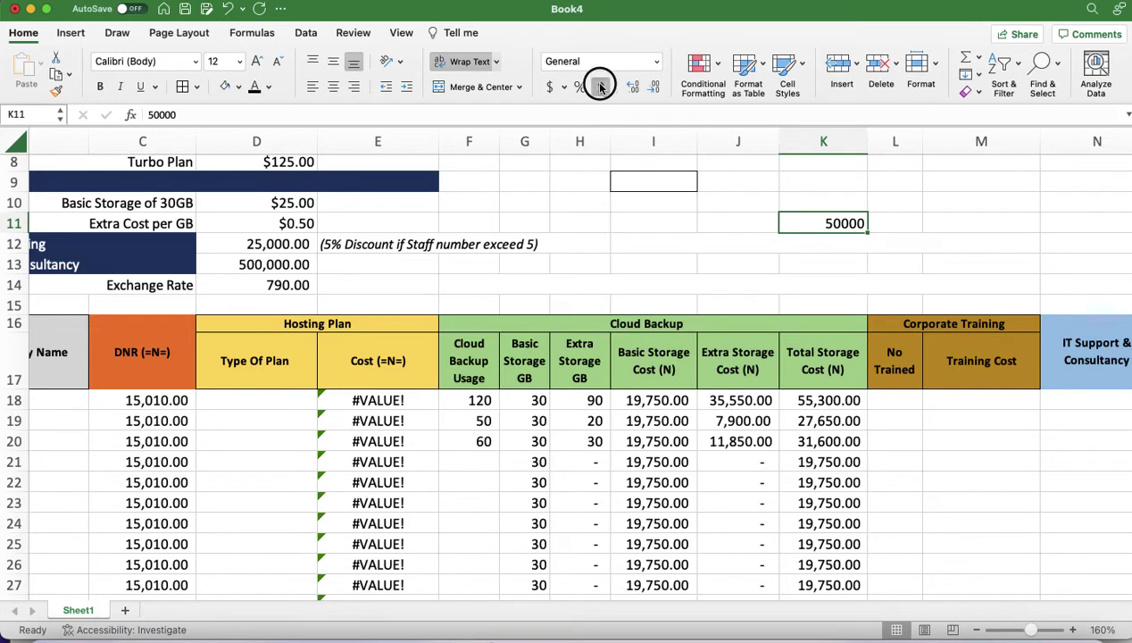
left_click(600, 85)
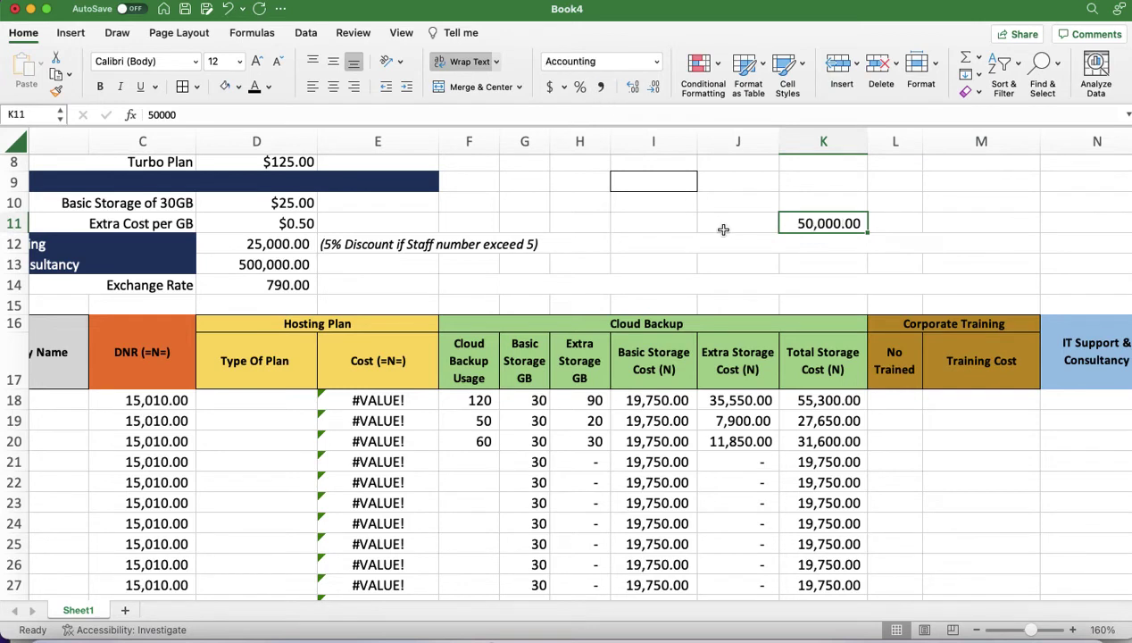
Calculate ten percent of the K11 amount in K13 with =10%*K11 and check the formula
left_click(818, 260)
type("=")
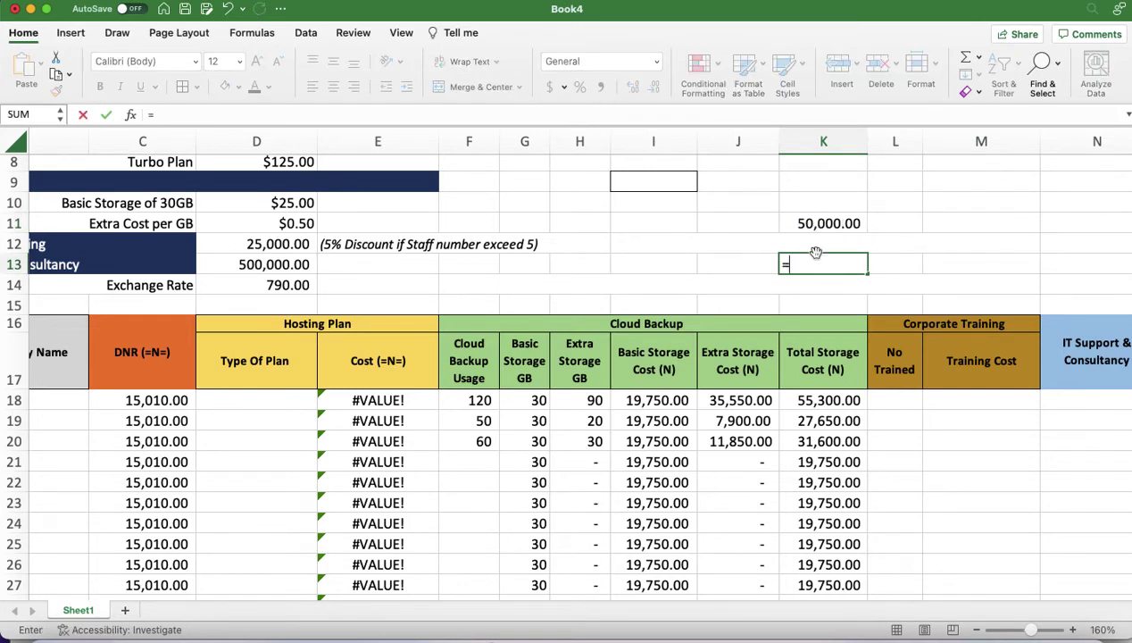
type("10")
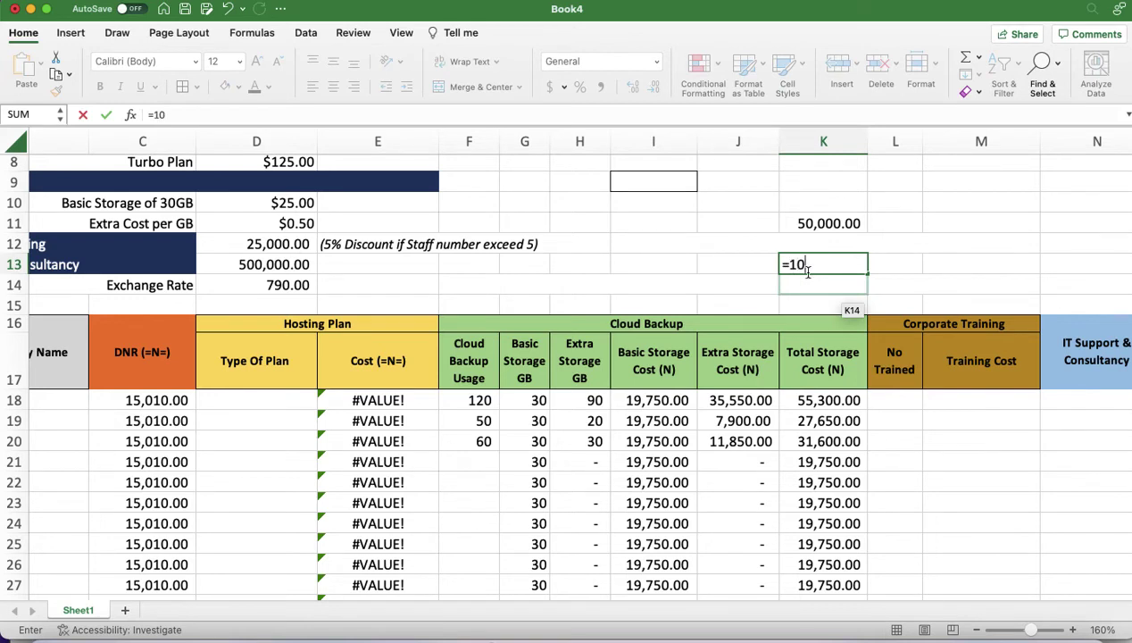
type("%*")
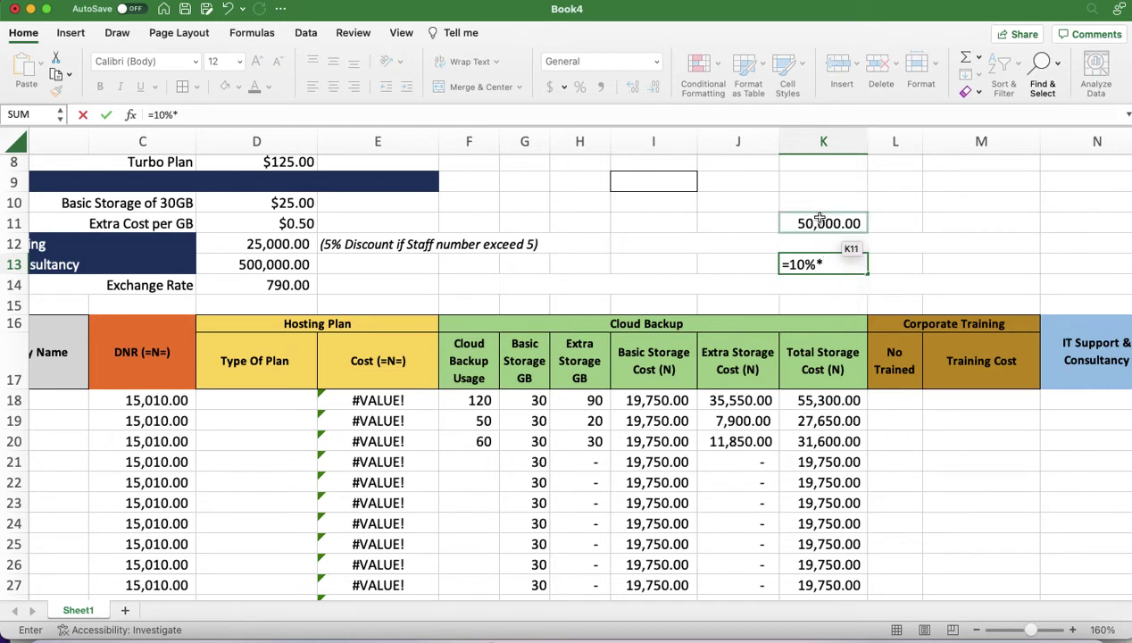
left_click(819, 220)
key("Return")
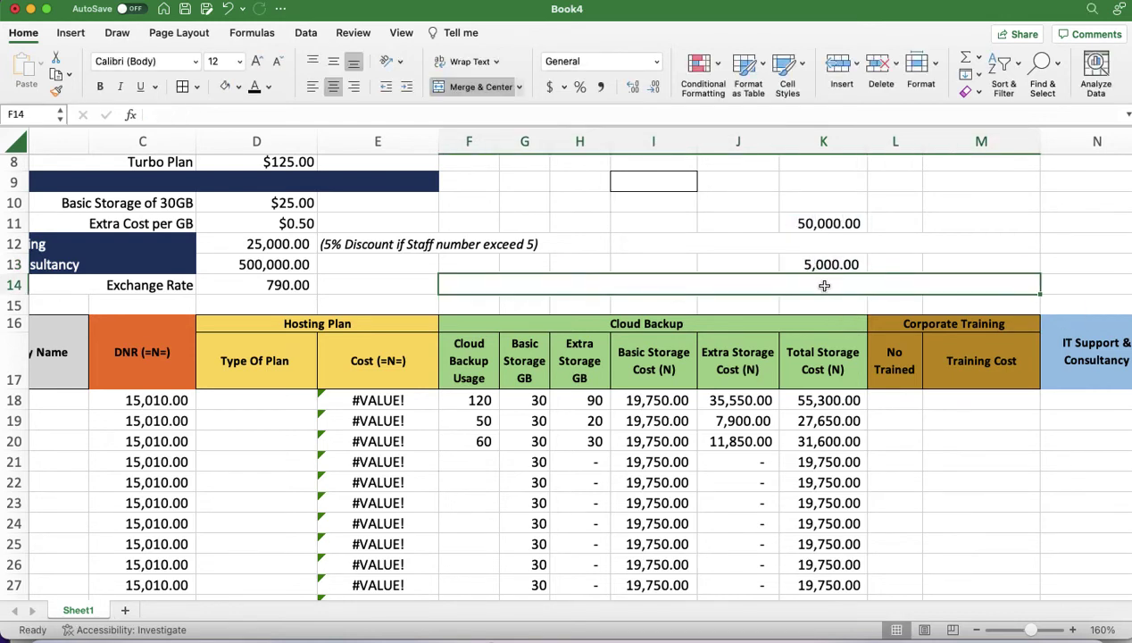
left_click(837, 264)
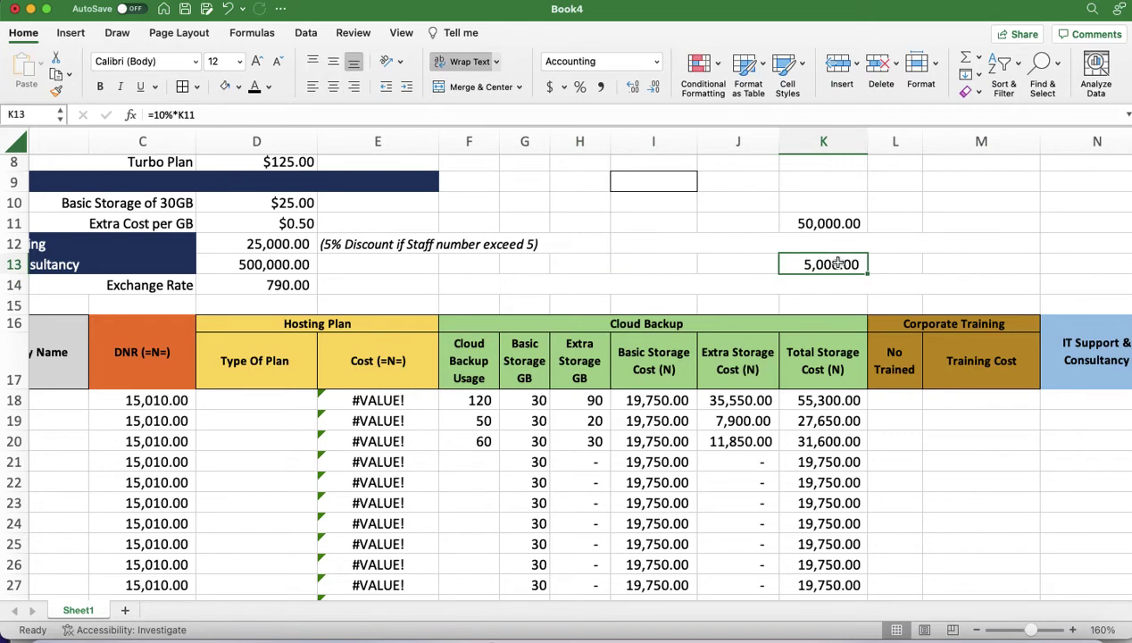
left_click(832, 243)
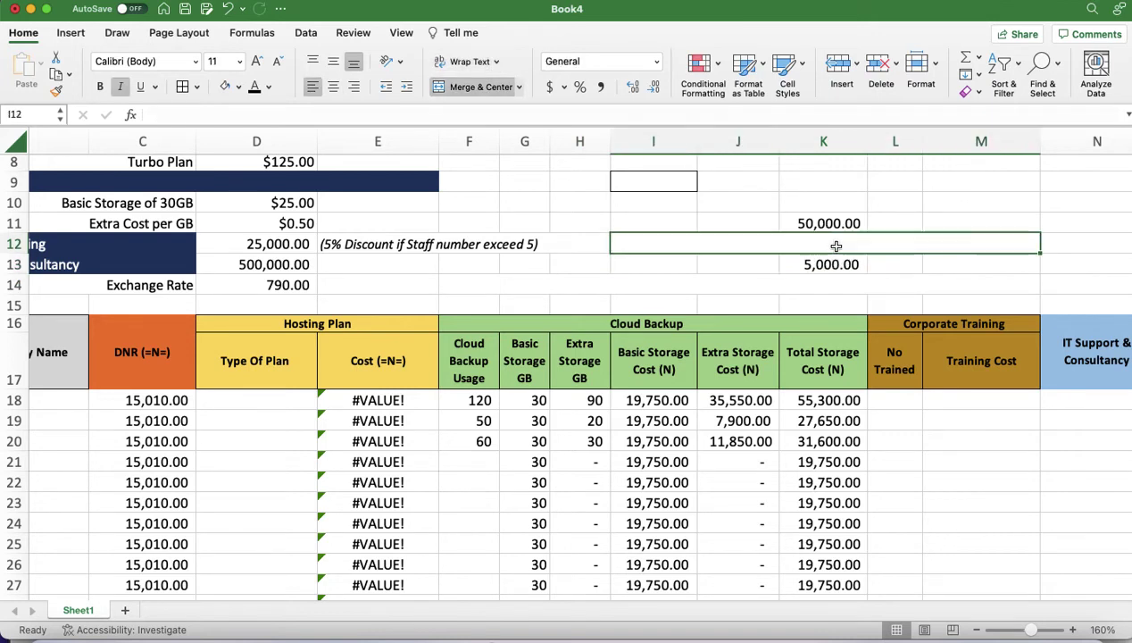
Calculate the same percentage in K10 with the hard-coded formula =10/100*50000
left_click(829, 204)
type("=")
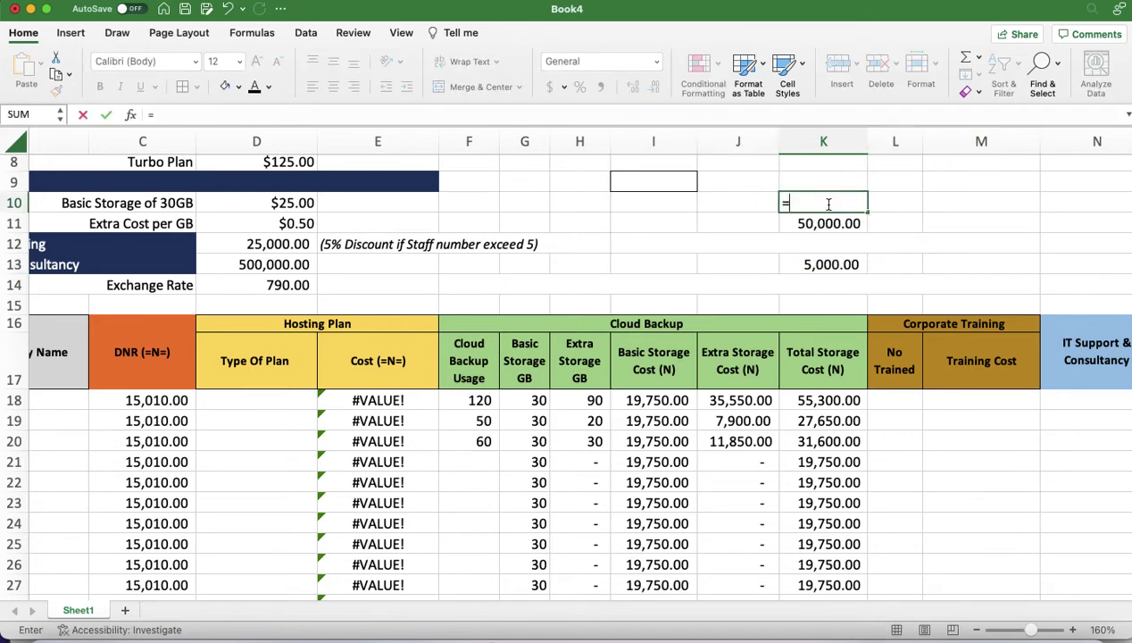
type("10/")
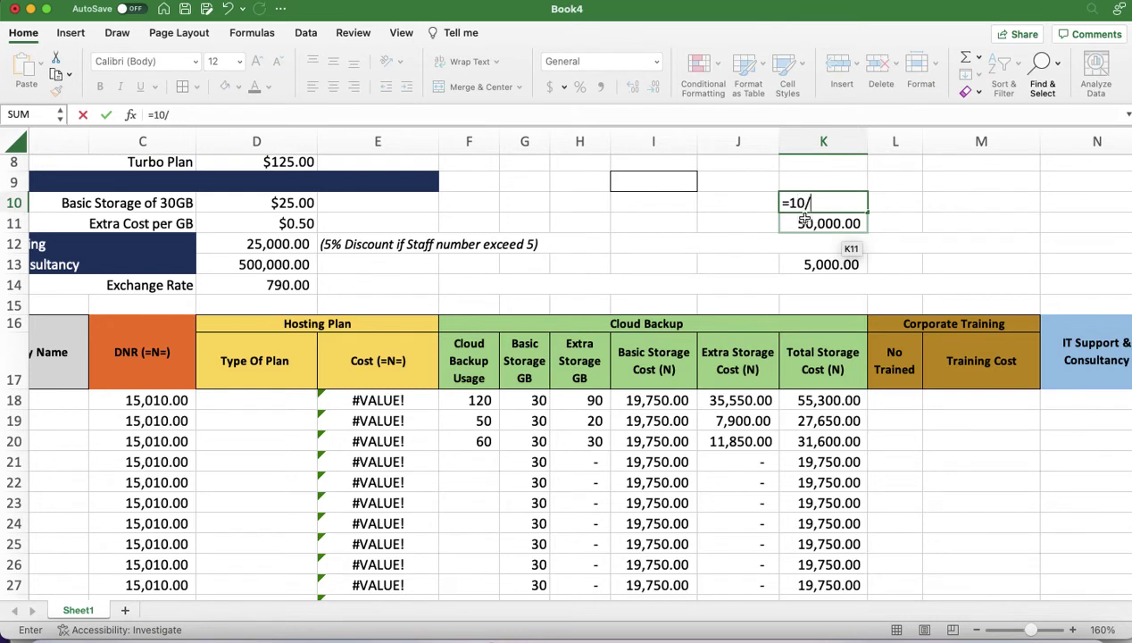
type("100*50000")
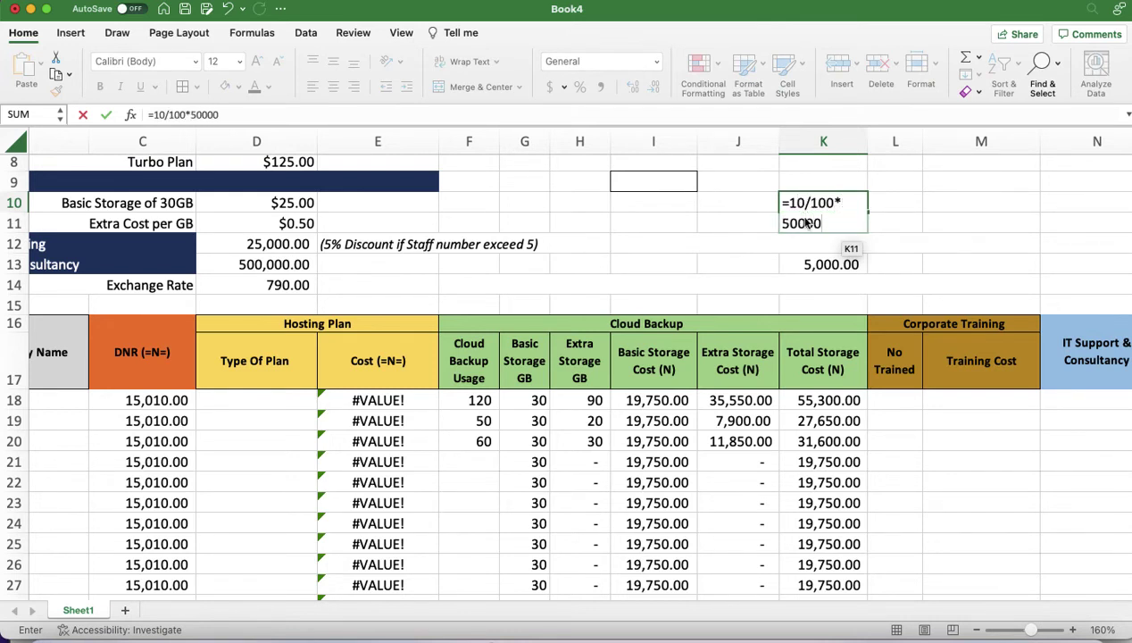
key("Return")
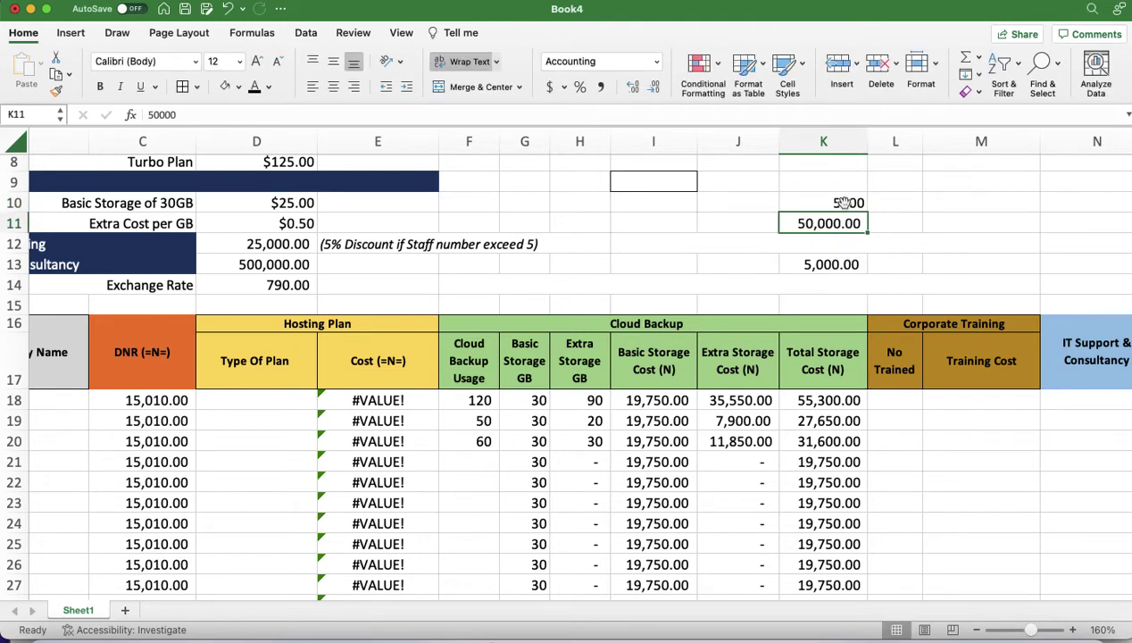
Compare the hard-coded percentage formula in K10 with the cell-reference formula in K13, leaving both as they are
left_click(841, 204)
double_click(838, 205)
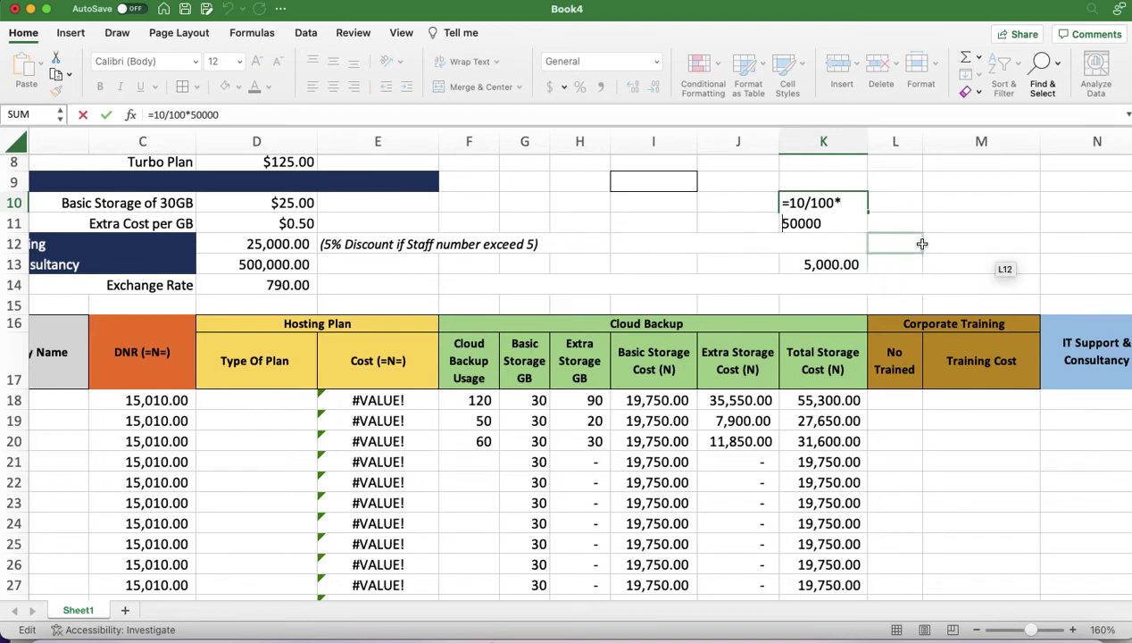
key("Escape")
double_click(813, 265)
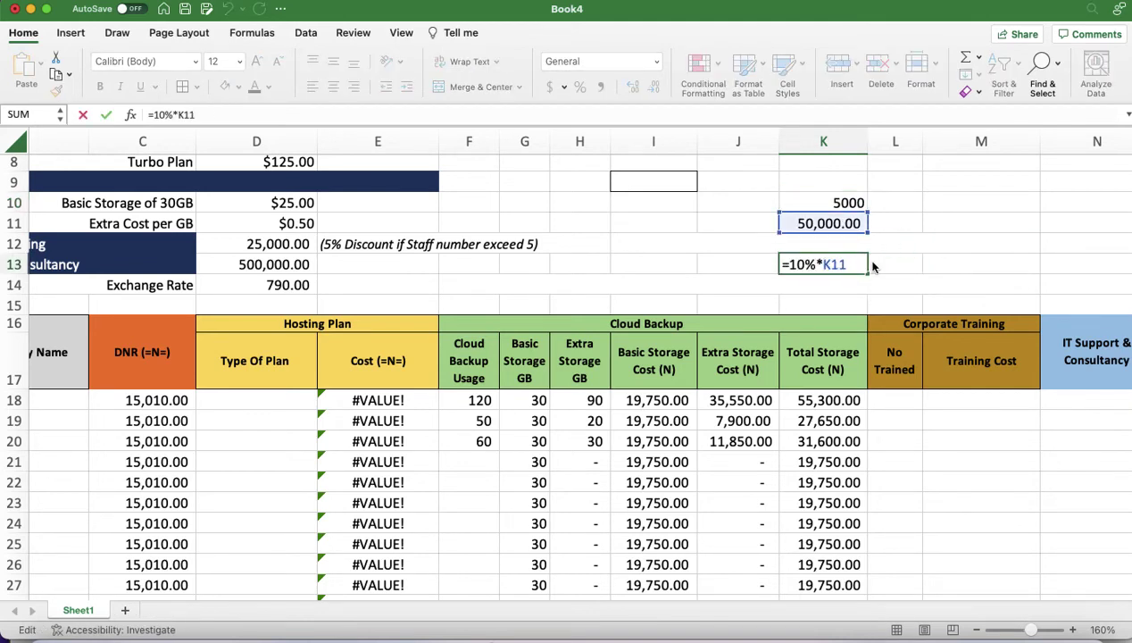
key("Return")
Change the sample amount in K11 to 36000
left_click(817, 223)
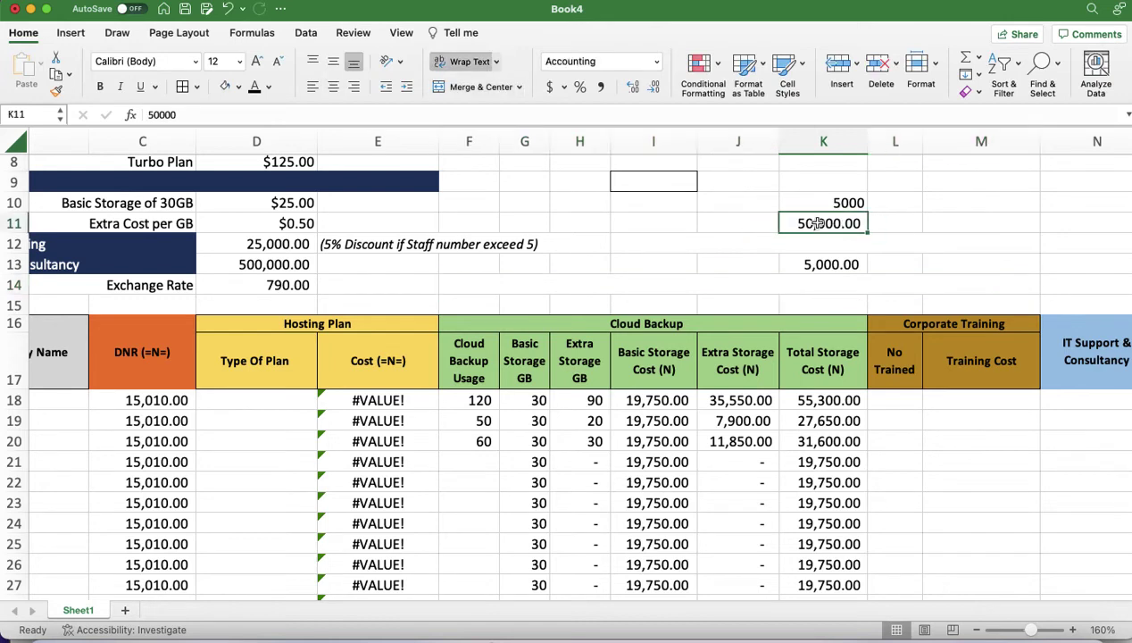
type("36000")
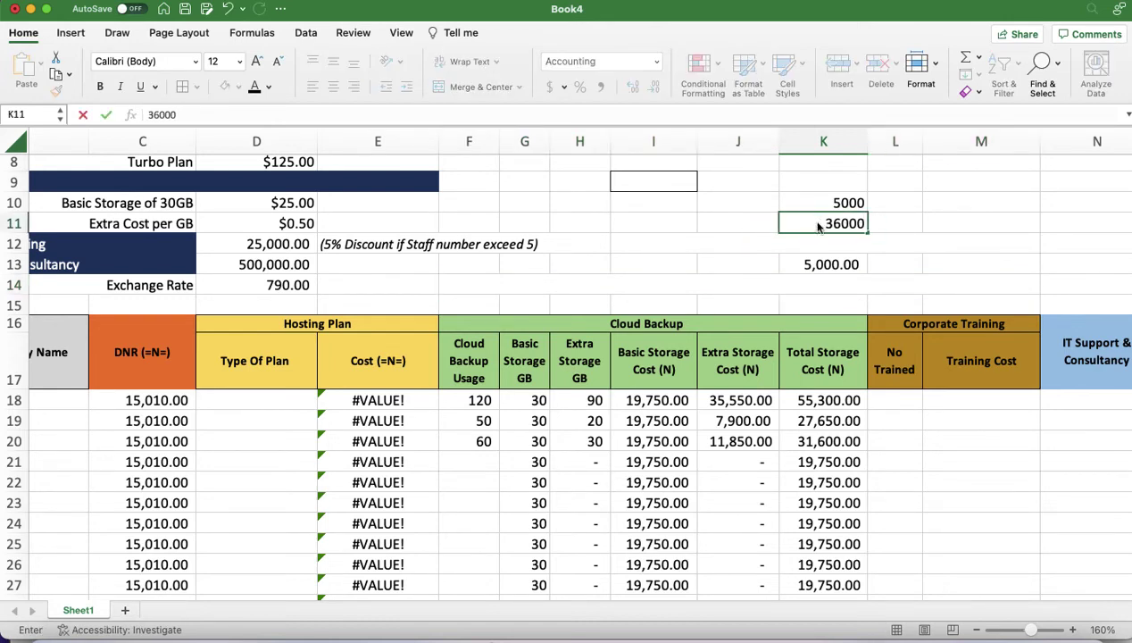
key("Return")
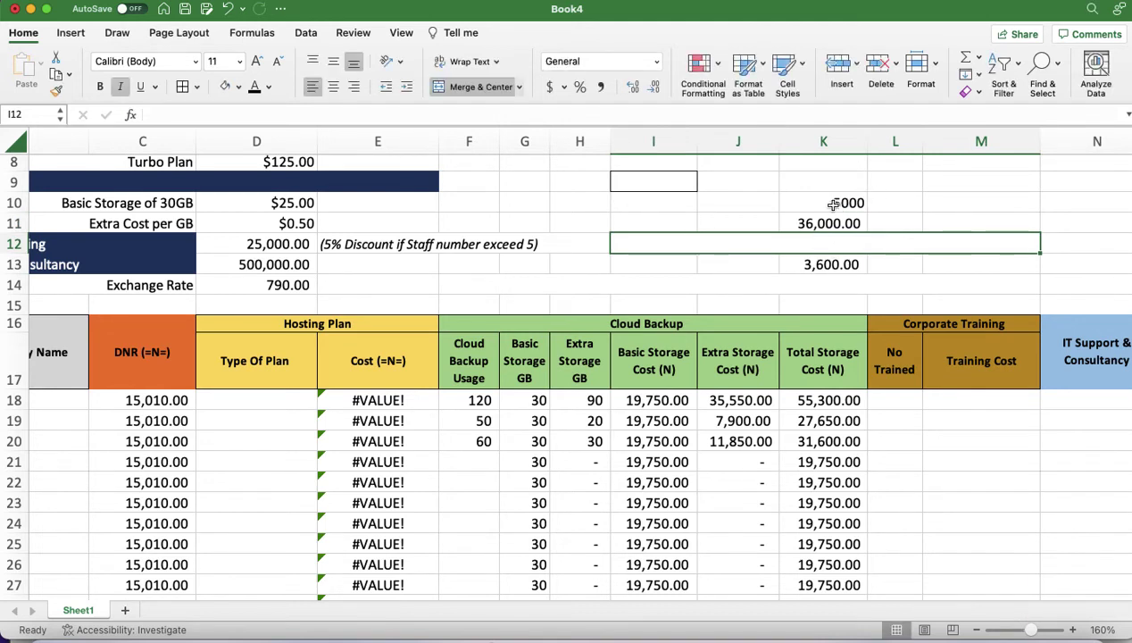
Replace the hard-coded 50000 in K10's percentage formula with a cell reference so it reads =10/100*K11
left_click(849, 201)
double_click(849, 200)
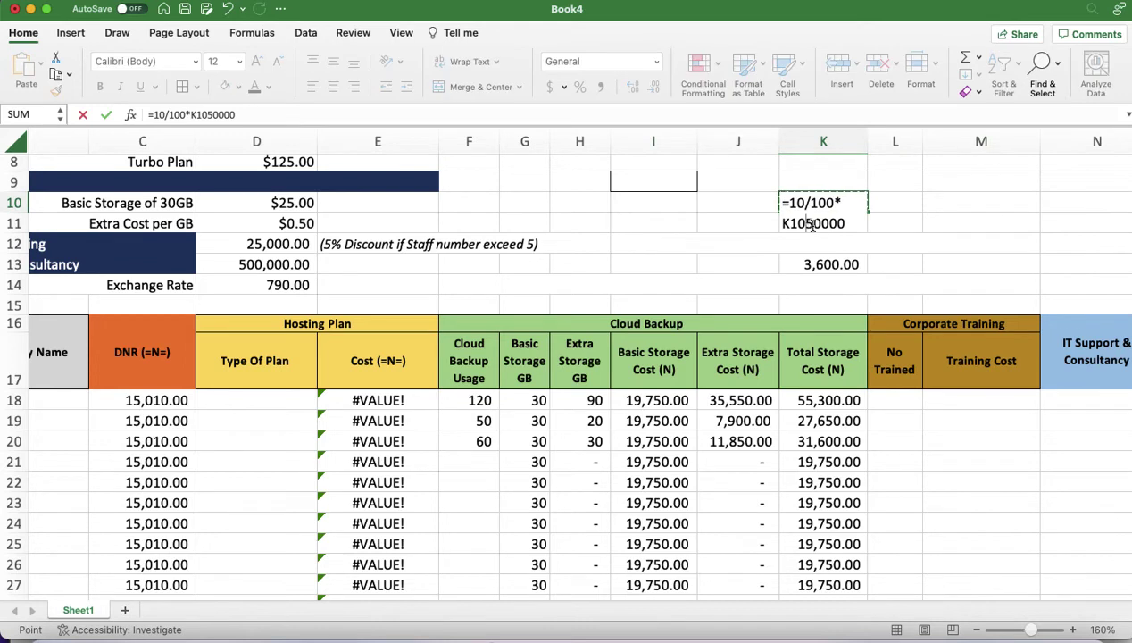
key("BackSpace")
key("BackSpace")
key("BackSpace")
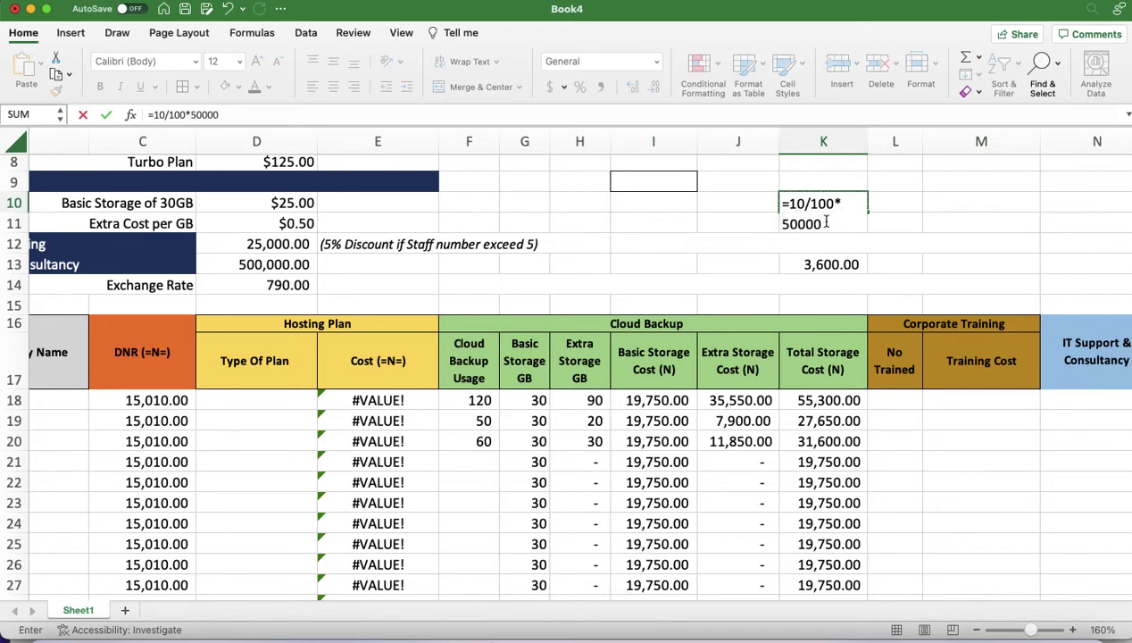
left_click_drag(826, 222, 745, 222)
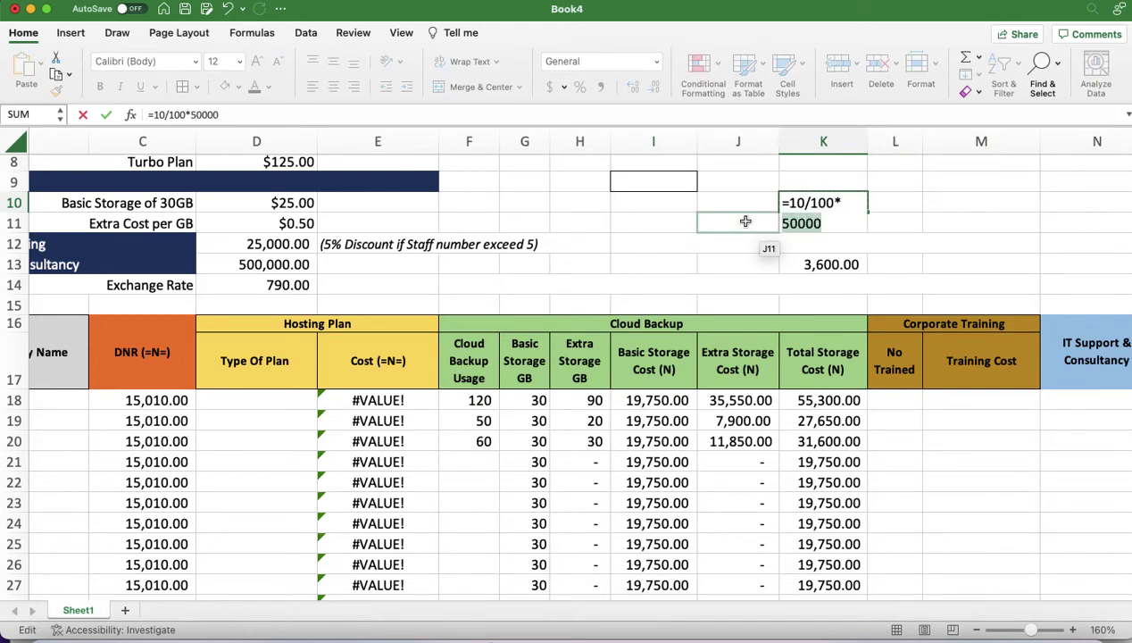
left_click(745, 222)
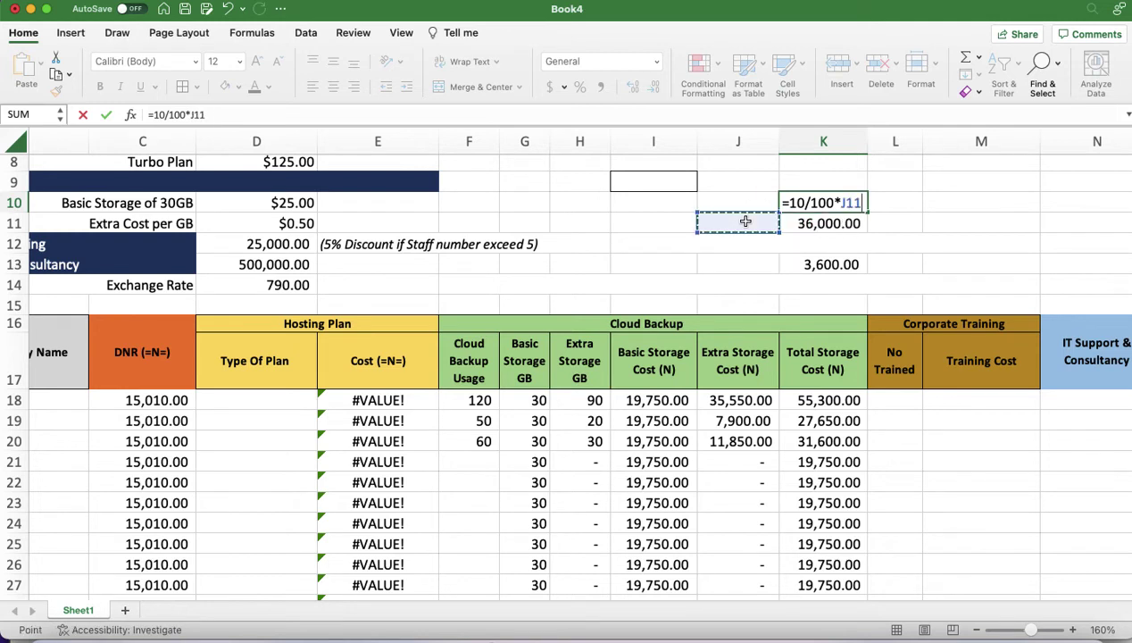
key("Return")
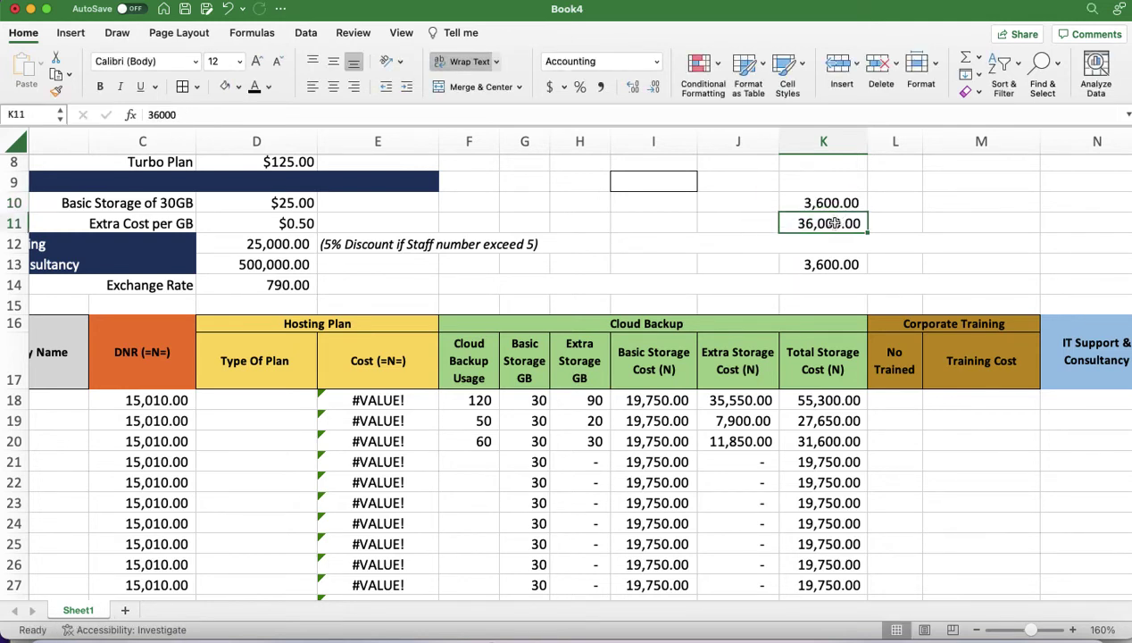
Change the sample amount in K11 to 12000000 and reduce the font size of cells K10 to K13 to 10
type("1200000")
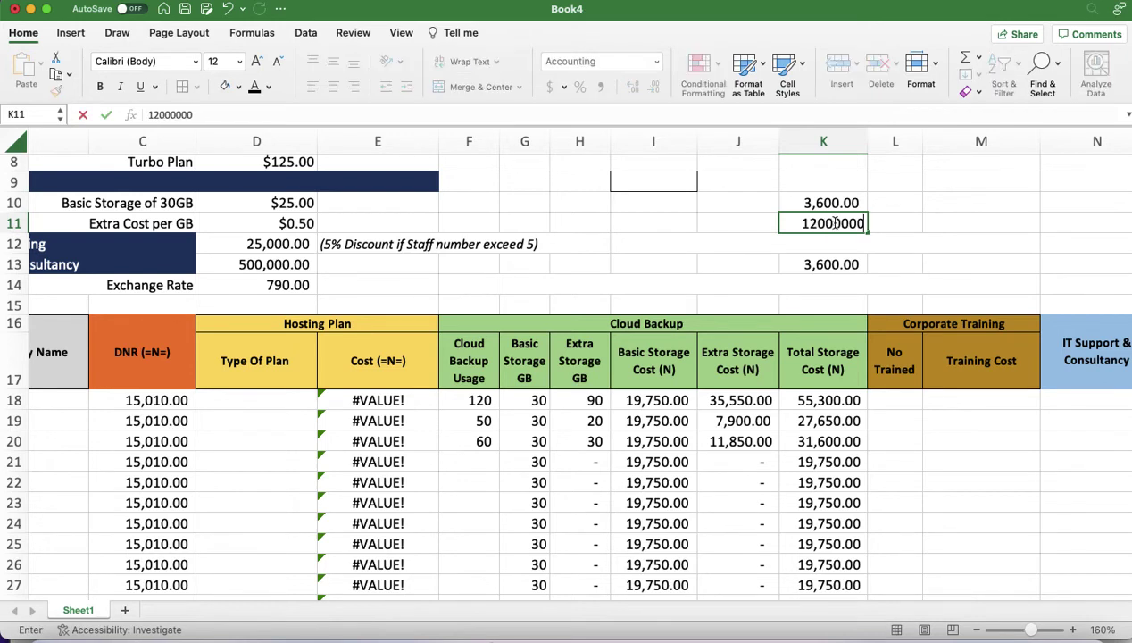
key("Return")
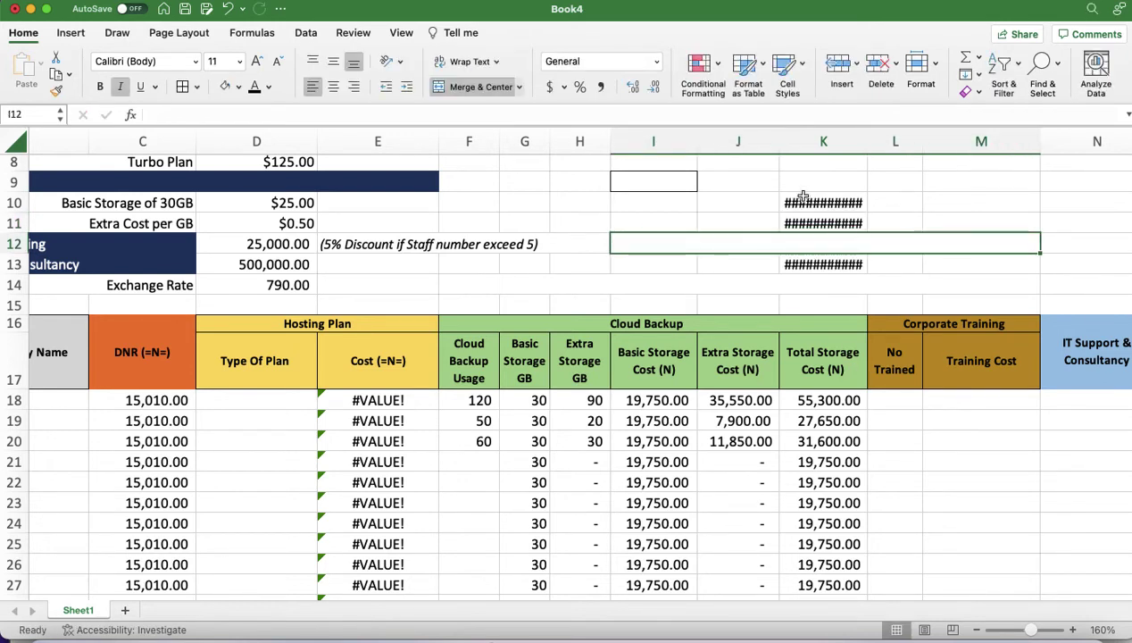
left_click_drag(797, 198, 813, 258)
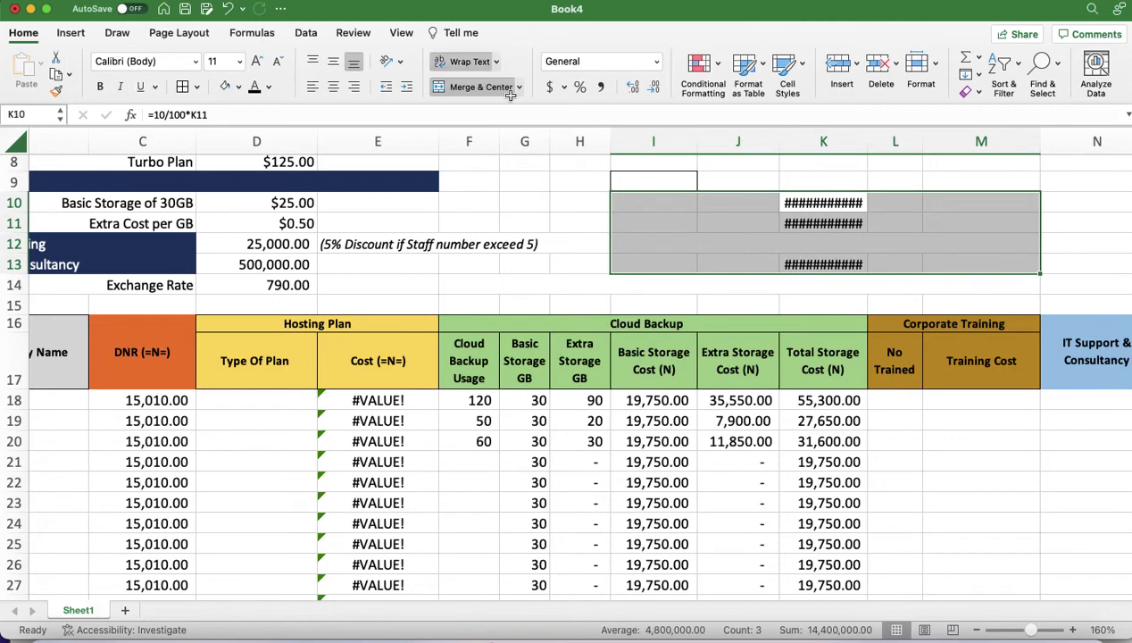
left_click(256, 61)
left_click(279, 61)
left_click(279, 61)
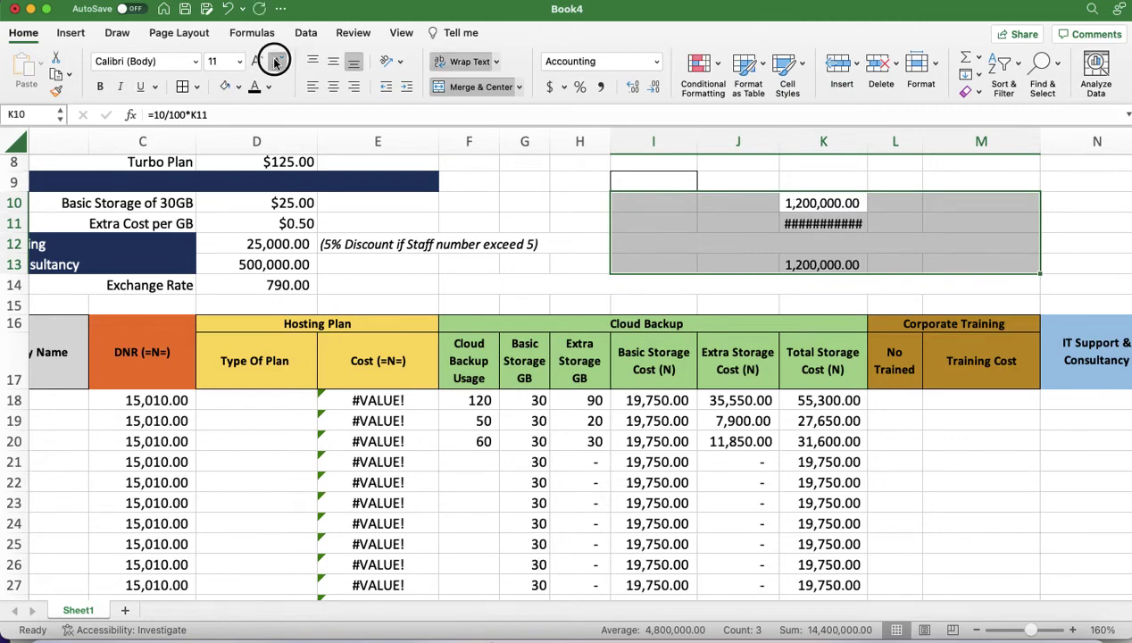
left_click(833, 228)
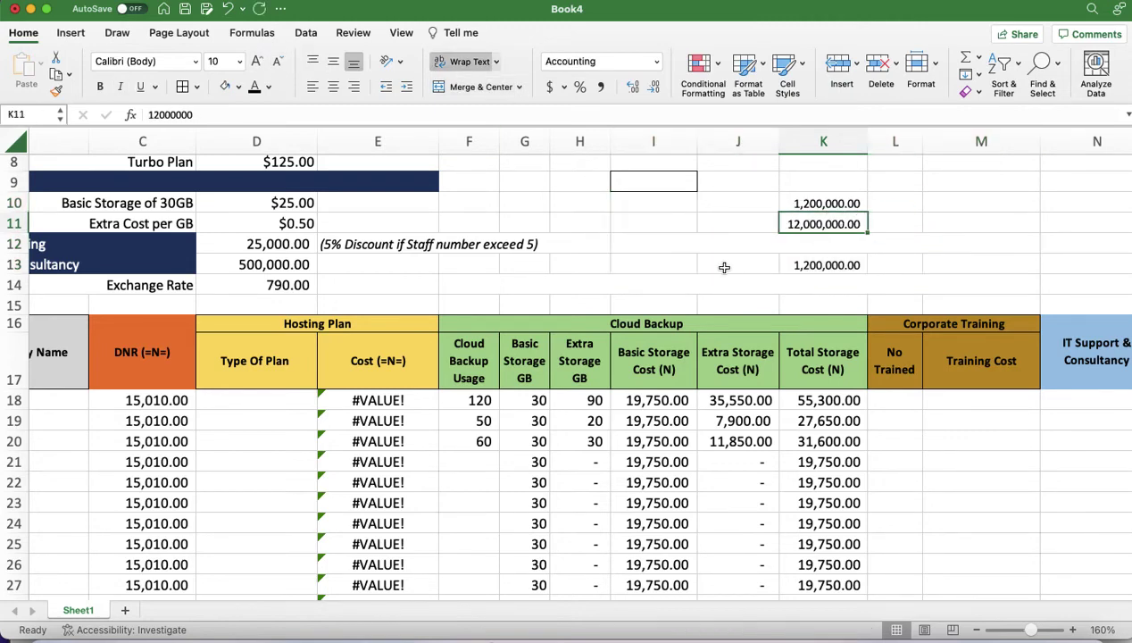
Clear the sample percentage formula in K10 and the sample amount in K11
mouse_move(834, 203)
left_mouse_down()
mouse_move(836, 260)
mouse_move(839, 159)
mouse_move(841, 197)
left_mouse_up()
key("Delete")
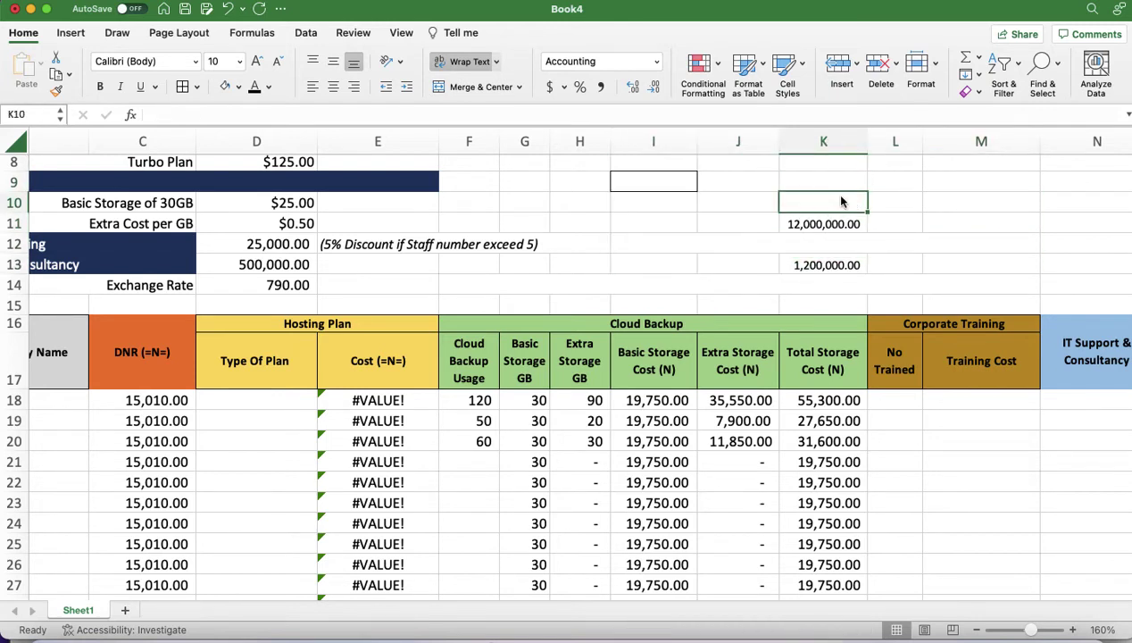
left_click(836, 223)
key("Delete")
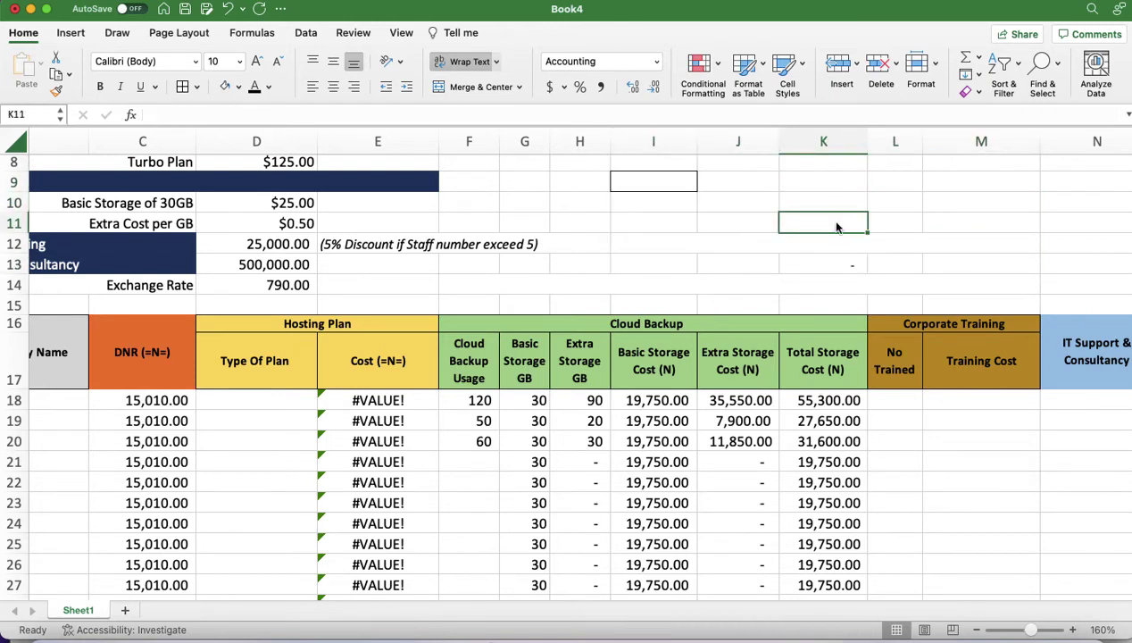
Begin a text version of the training cost formula in I12 with '=IF(L18<=5,$d$12*L18, for up to five trainees
left_click(593, 243)
left_click(663, 241)
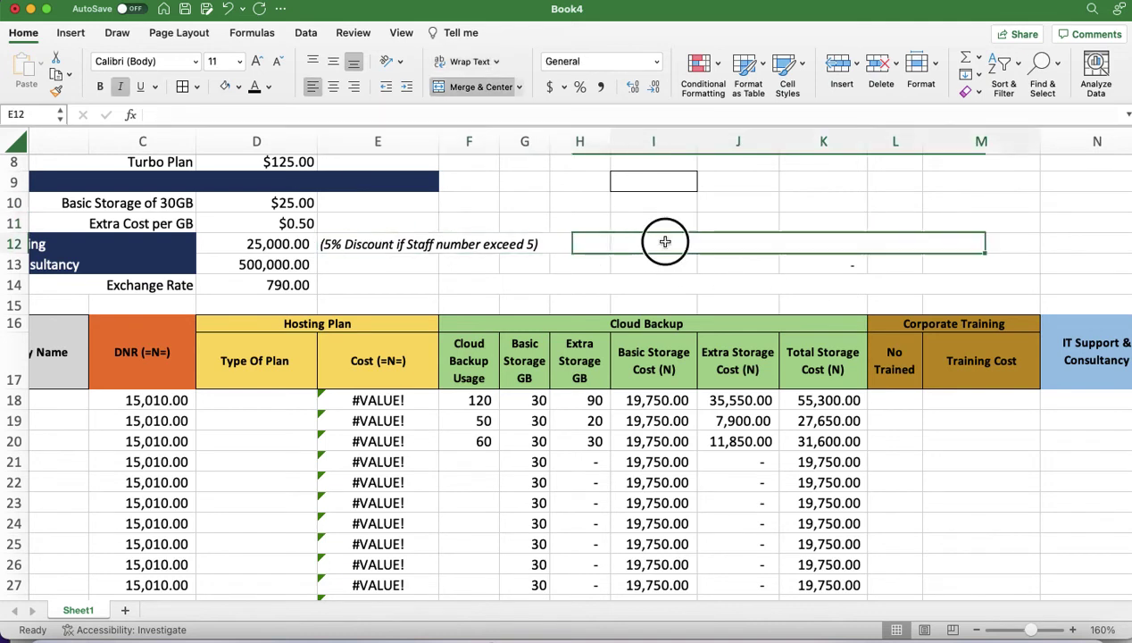
type("'")
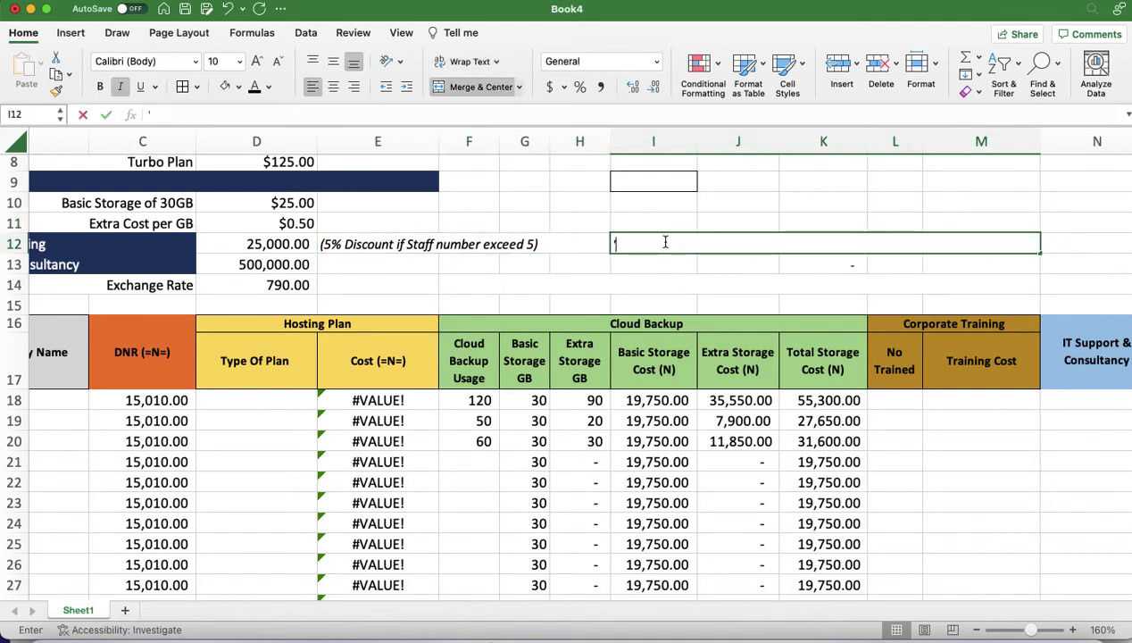
type("=IF")
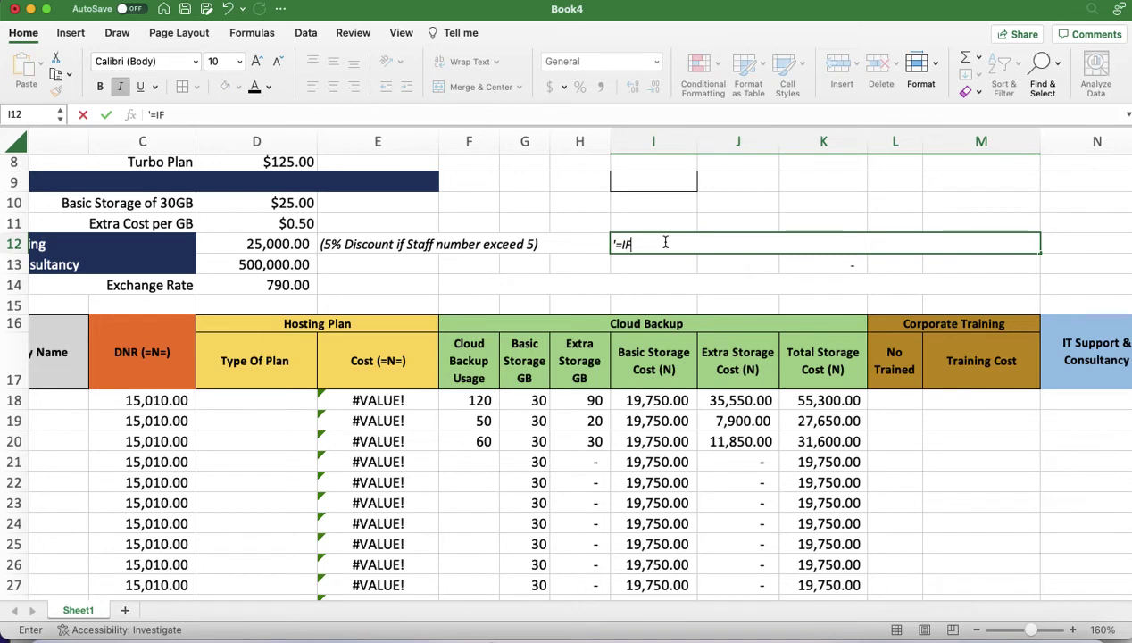
type("(L18")
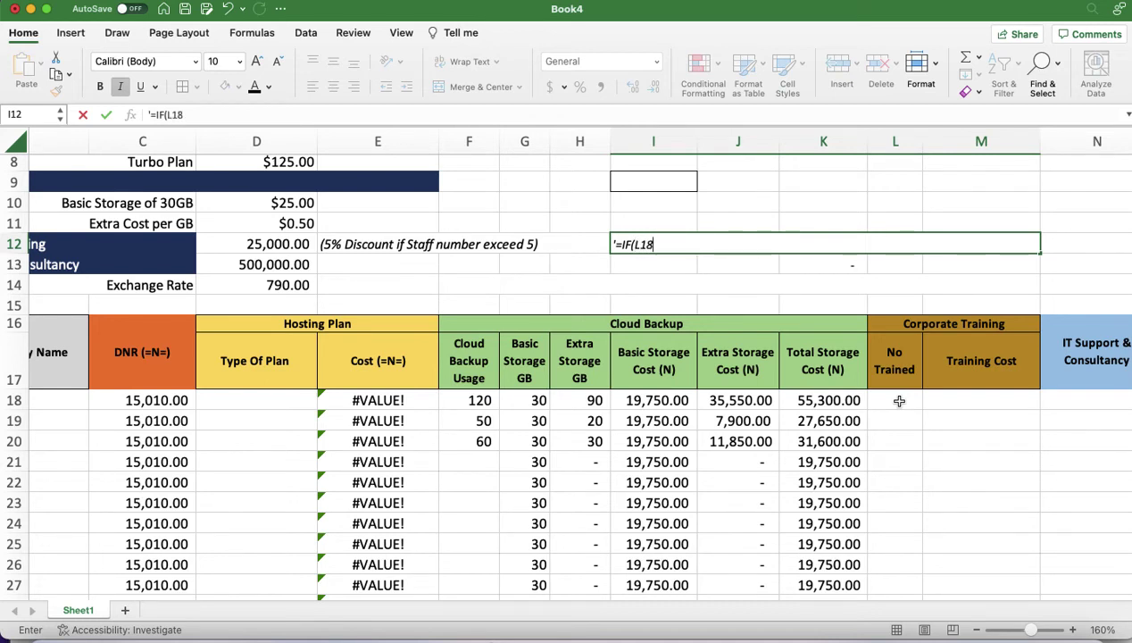
type("<=5,$d$12")
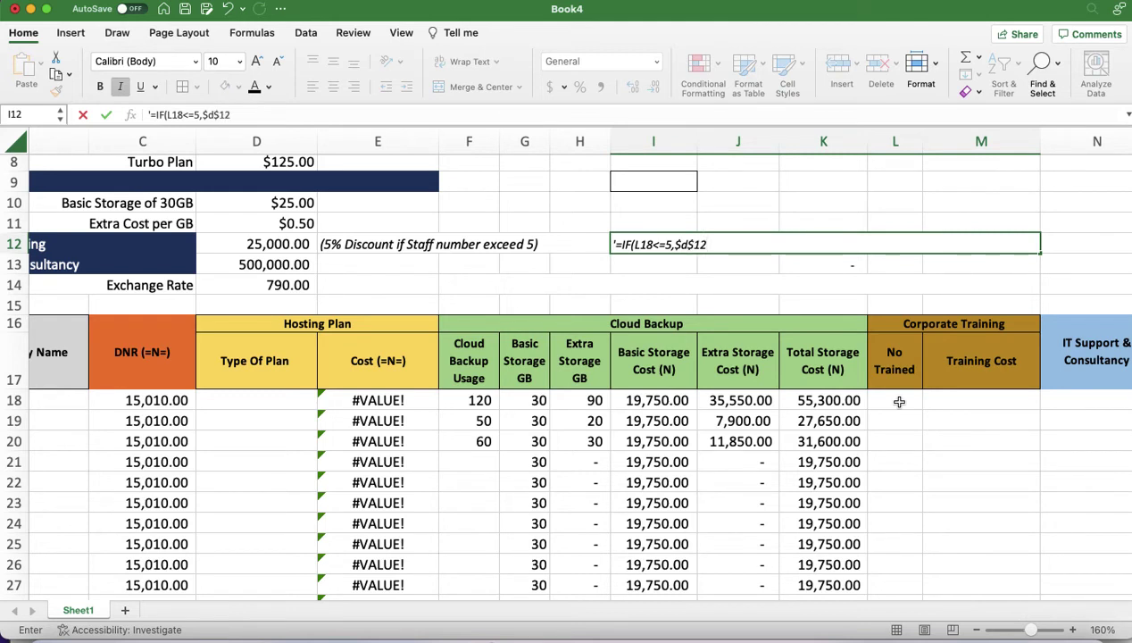
type("*L18,")
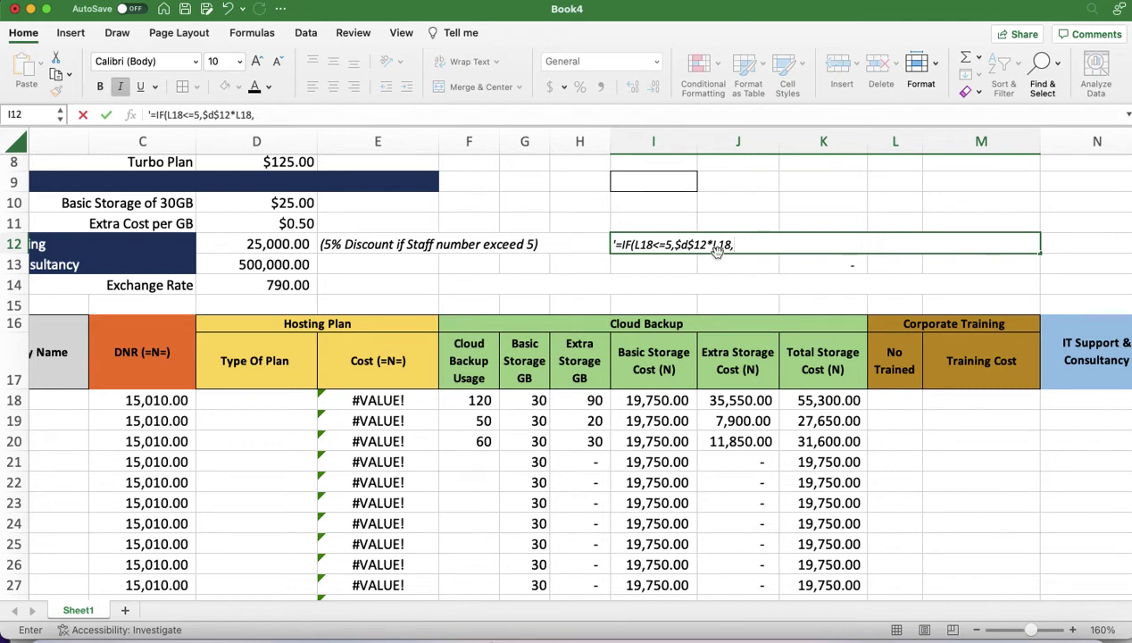
Complete the I12 formula text with the five percent discount argument ($d$12-(5%*$d$12)) and the closing bracket of the IF function
type("(")
type("25")
key("BackSpace")
key("BackSpace")
type("$d$12-")
type("($d$12-(")
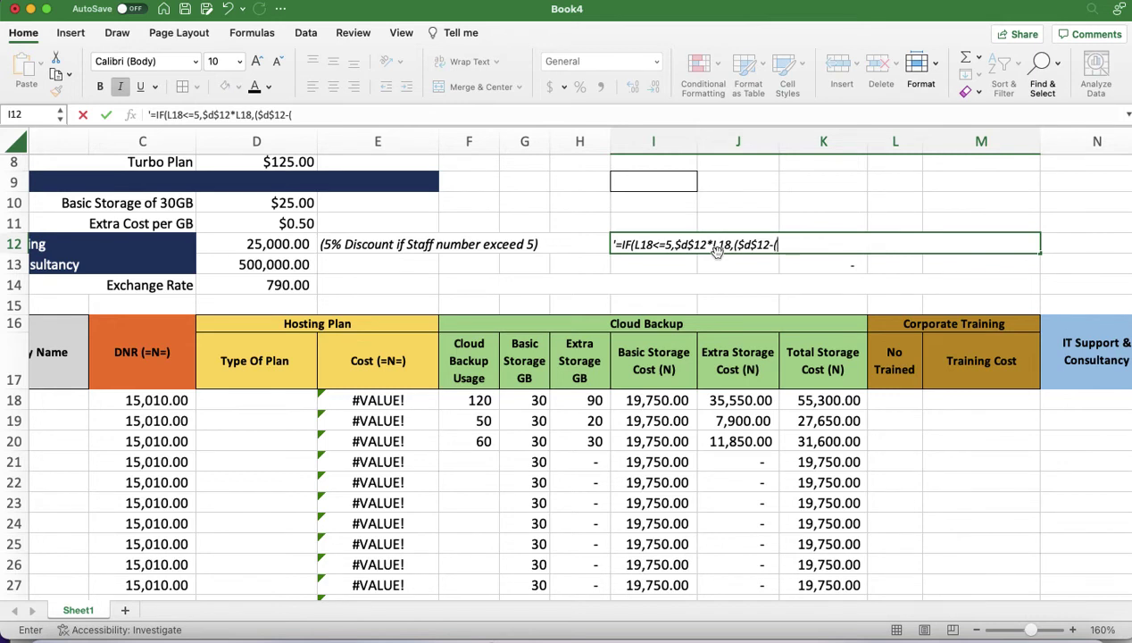
type("5%*$d$12")
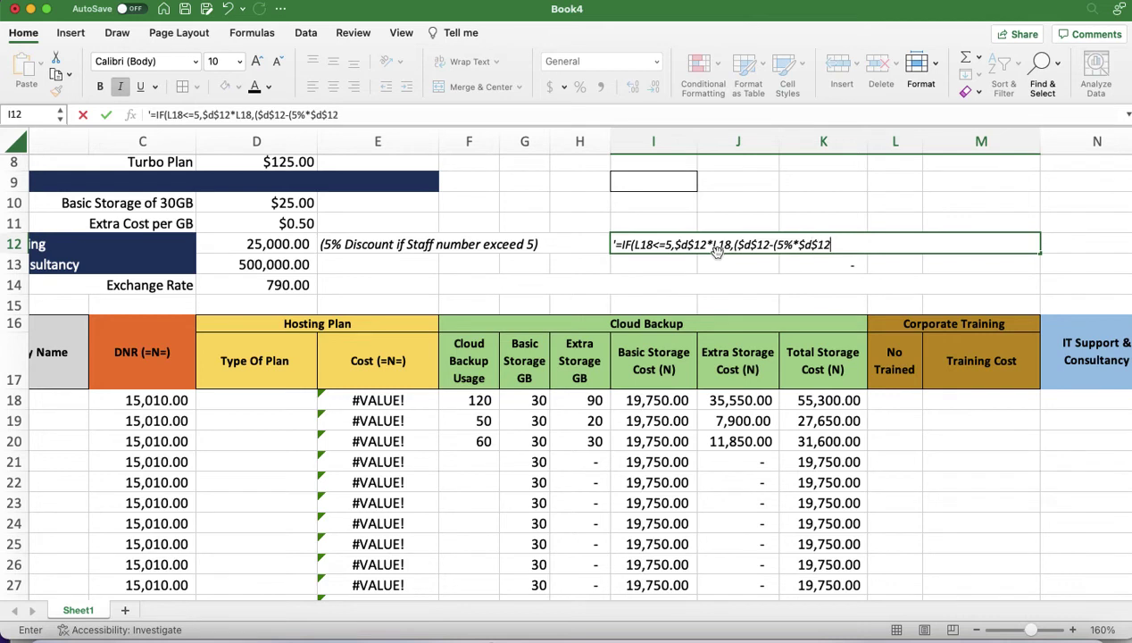
type("))")
Examine how the opening and closing brackets pair up in the I12 formula text
left_click(737, 244)
type("(")
left_click(631, 244)
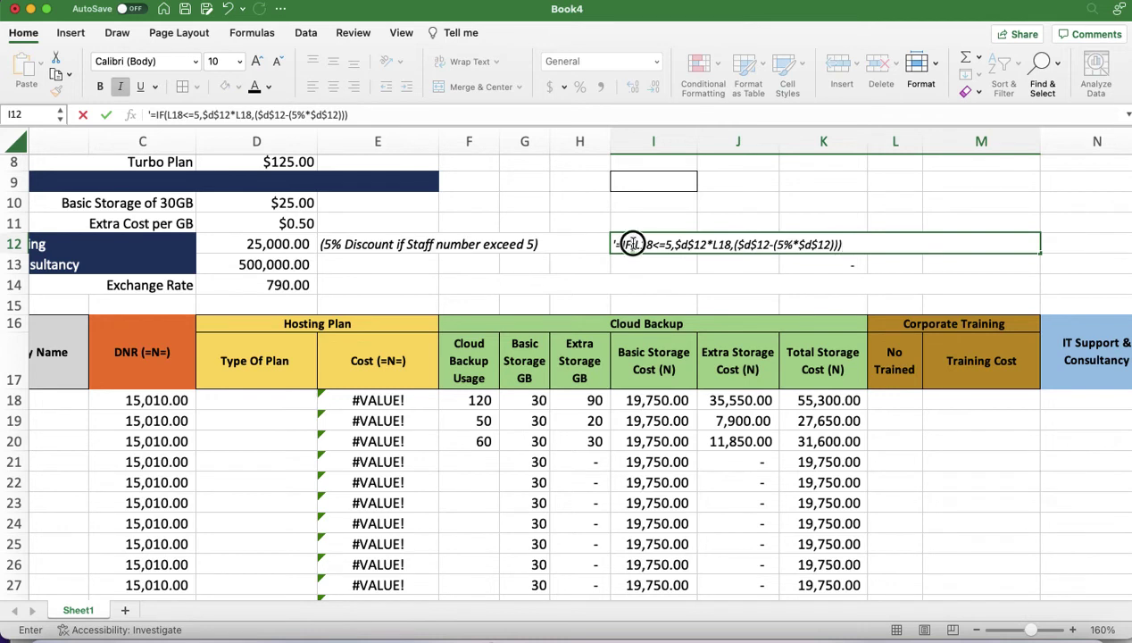
left_click(733, 243)
type("(")
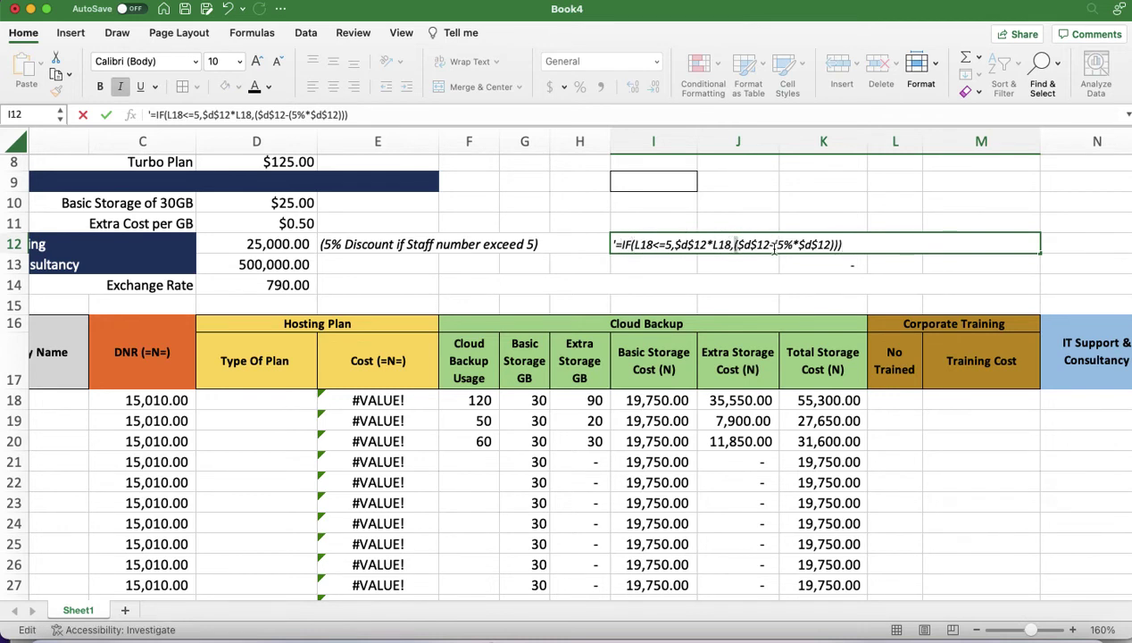
left_click(773, 244)
left_click(861, 244)
Copy the whole formula text from I12 and insert it after an equals sign in Training Cost cell M18
left_click_drag(867, 245, 614, 242)
key("super+c")
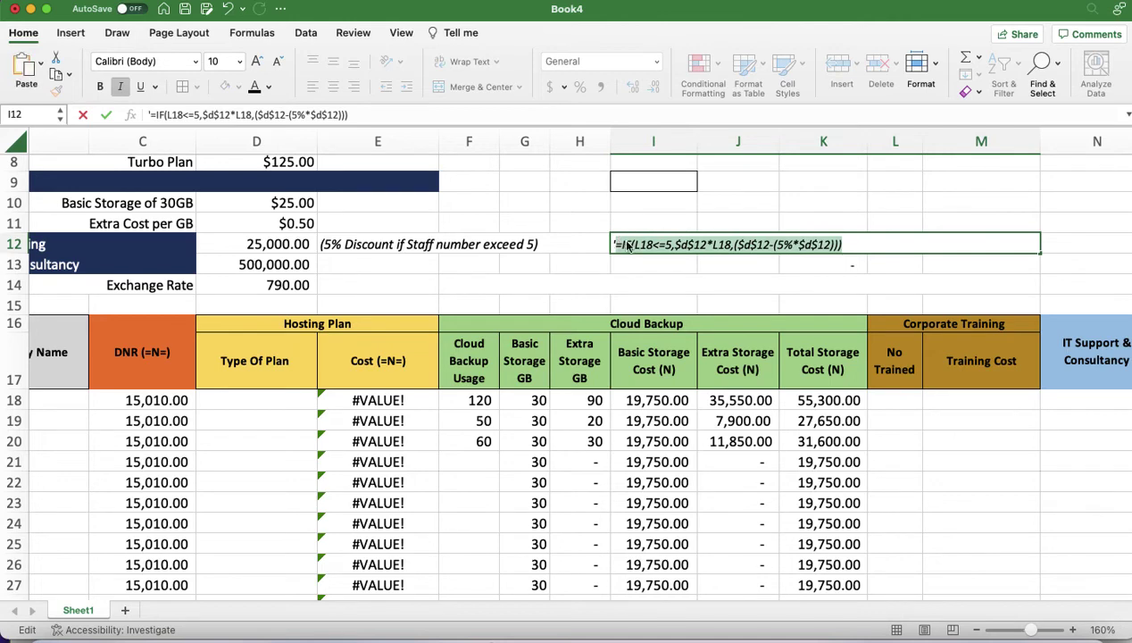
left_click(958, 402)
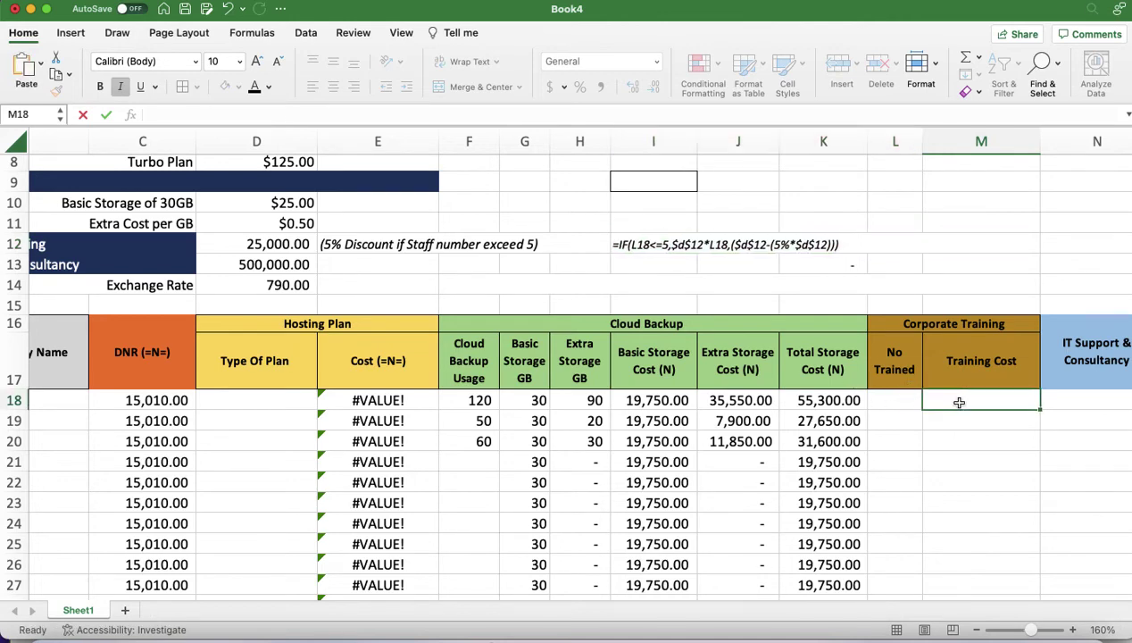
type("=")
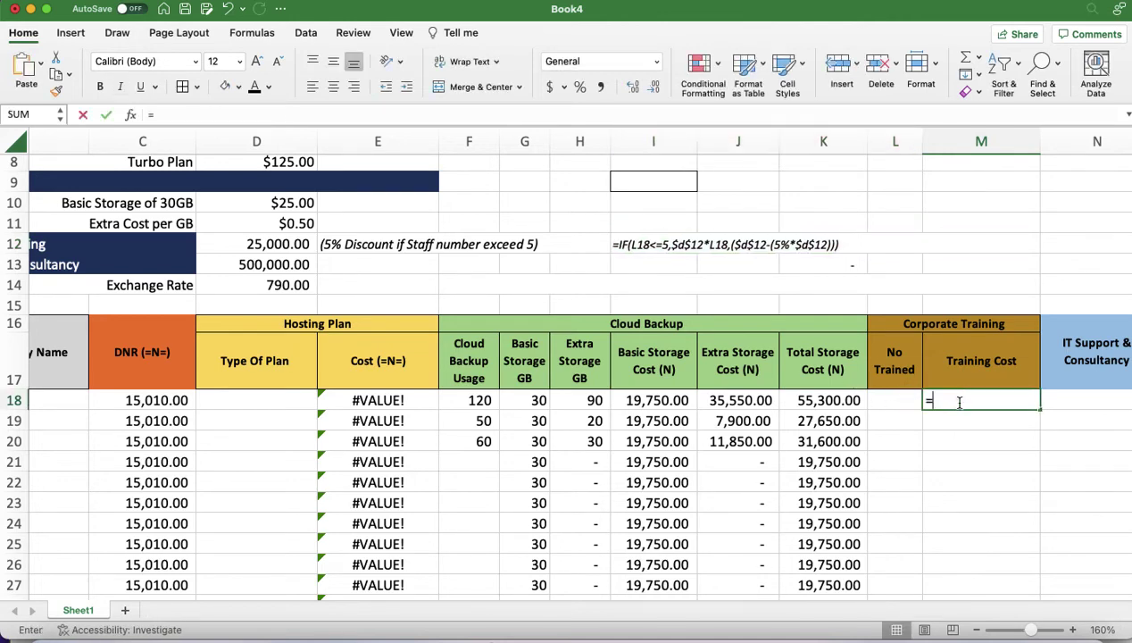
key("super+v")
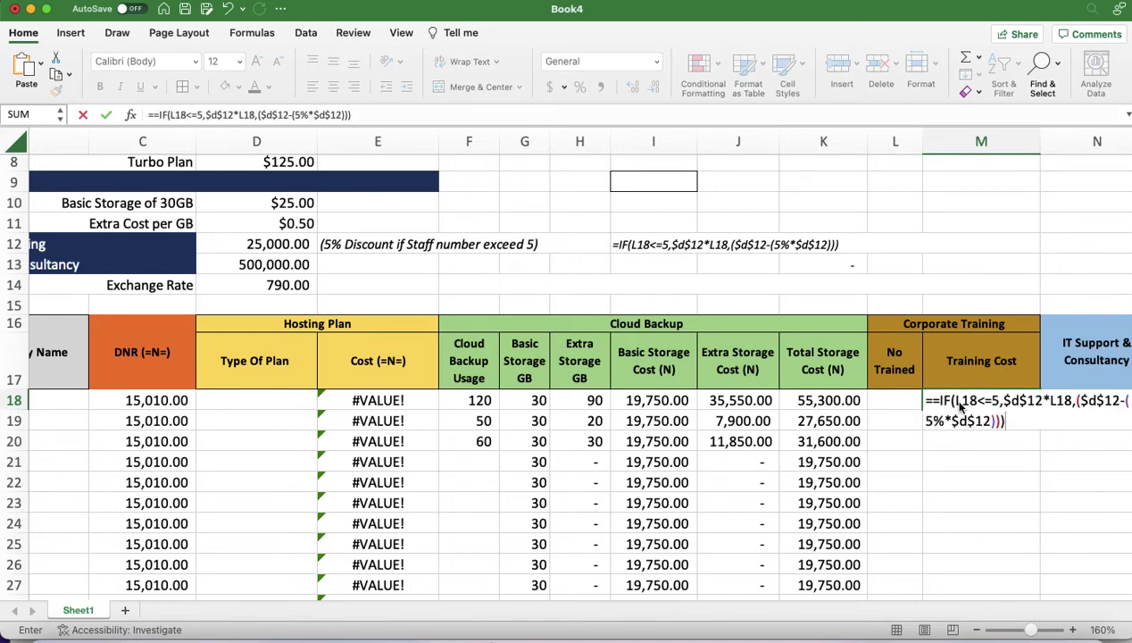
Decline the proposed formula correction and enter the M18 formula with its duplicate equals sign removed
key("Return")
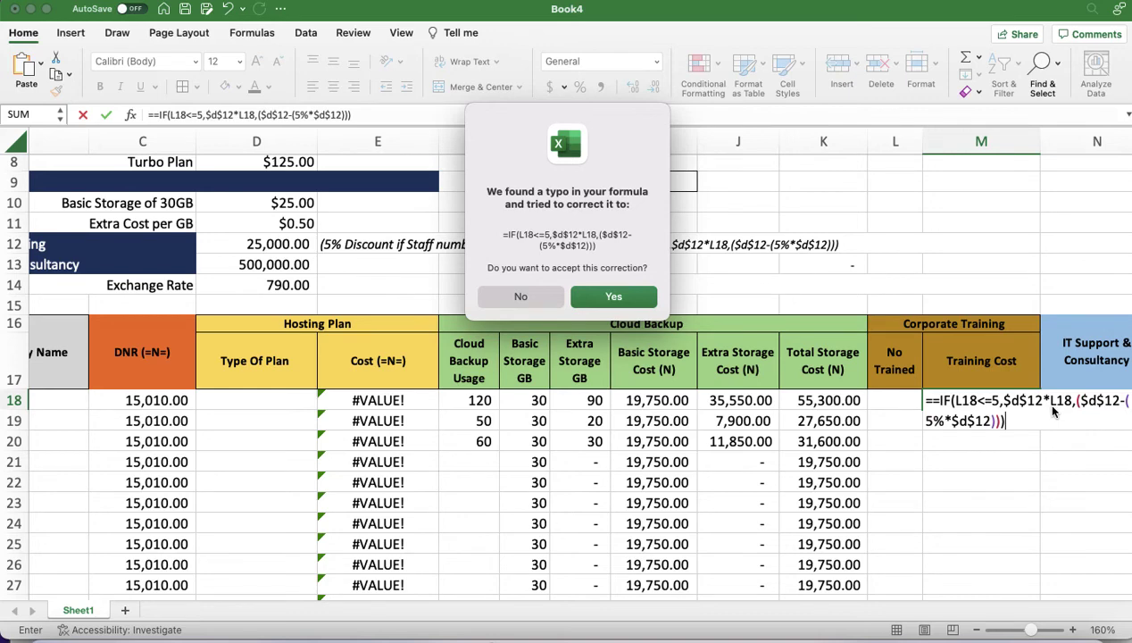
left_click(524, 300)
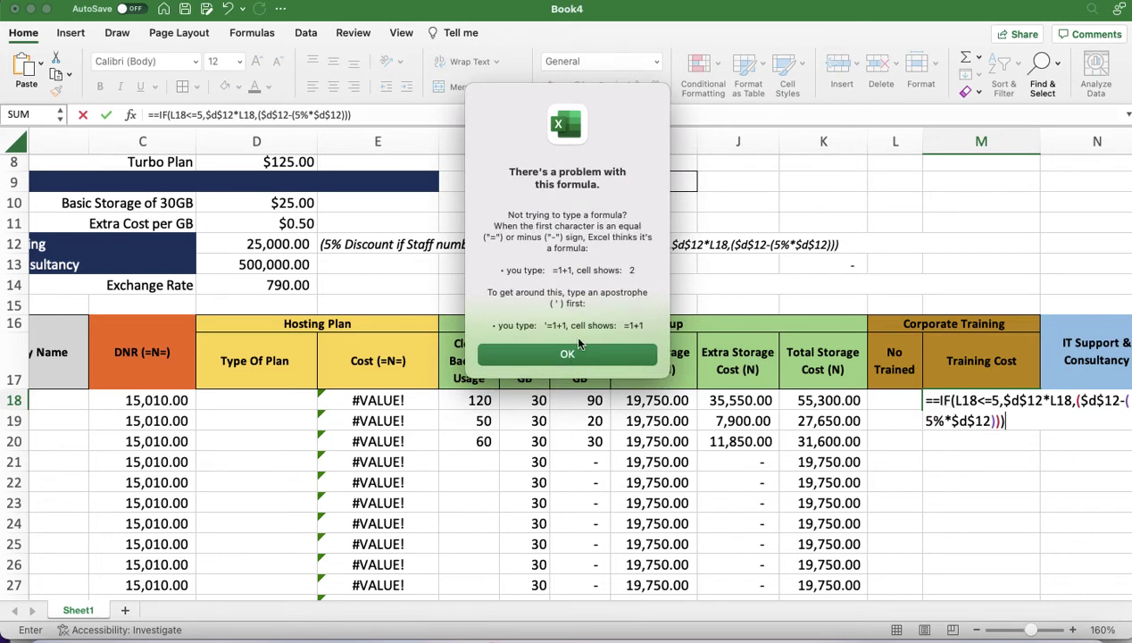
left_click(568, 356)
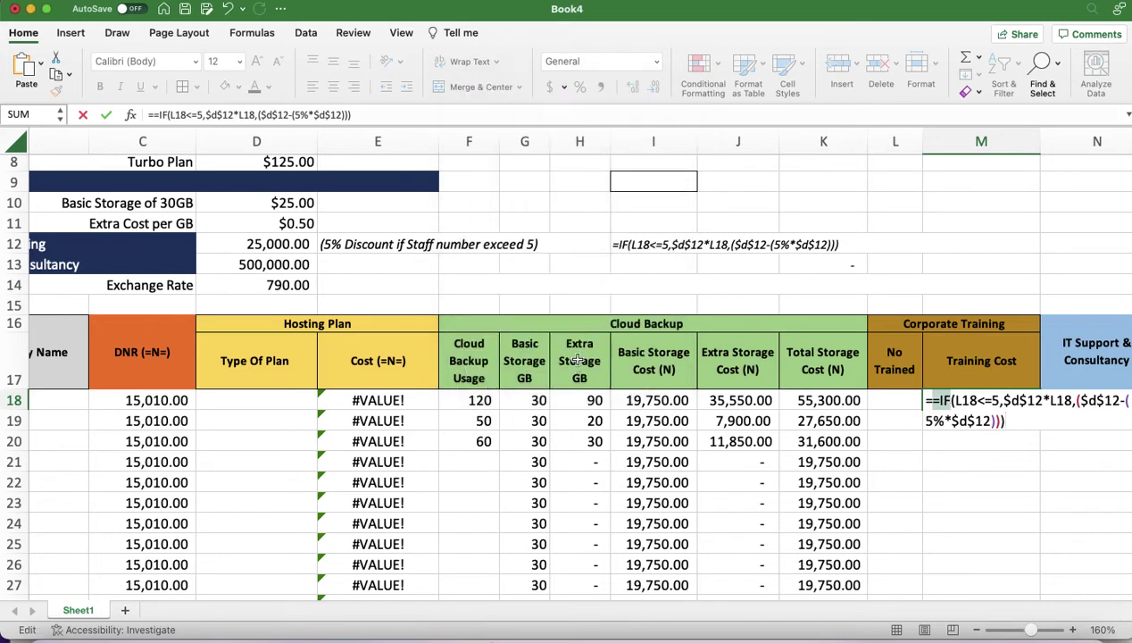
left_click(933, 400)
key("BackSpace")
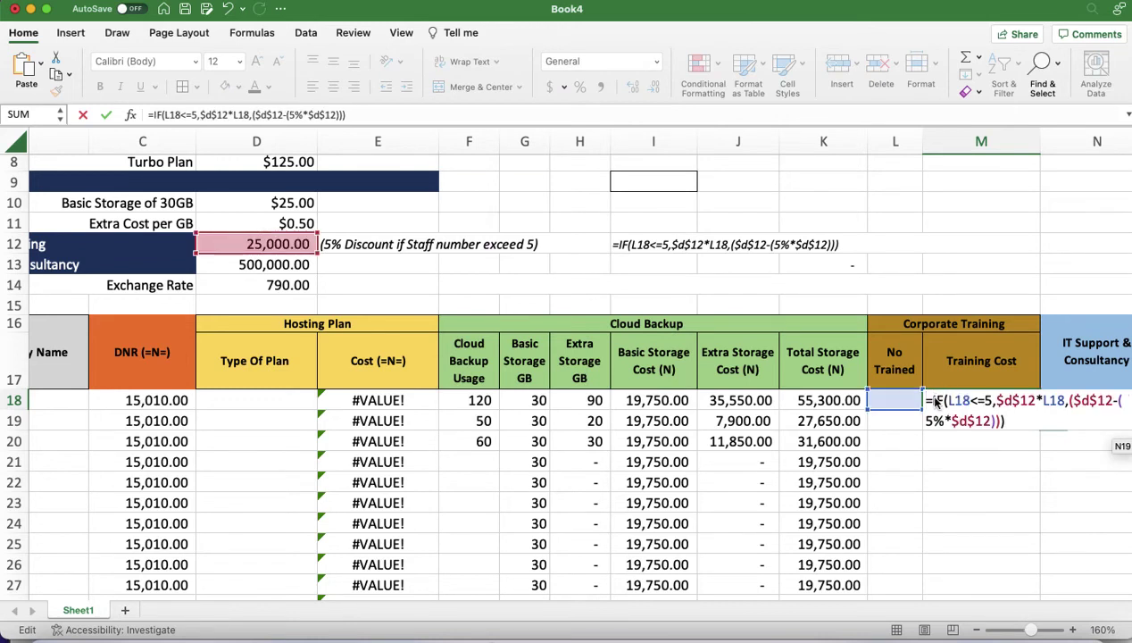
key("Return")
Format M18 in comma style and test its formula with 5 and 1 as the number trained in L18
left_click(960, 400)
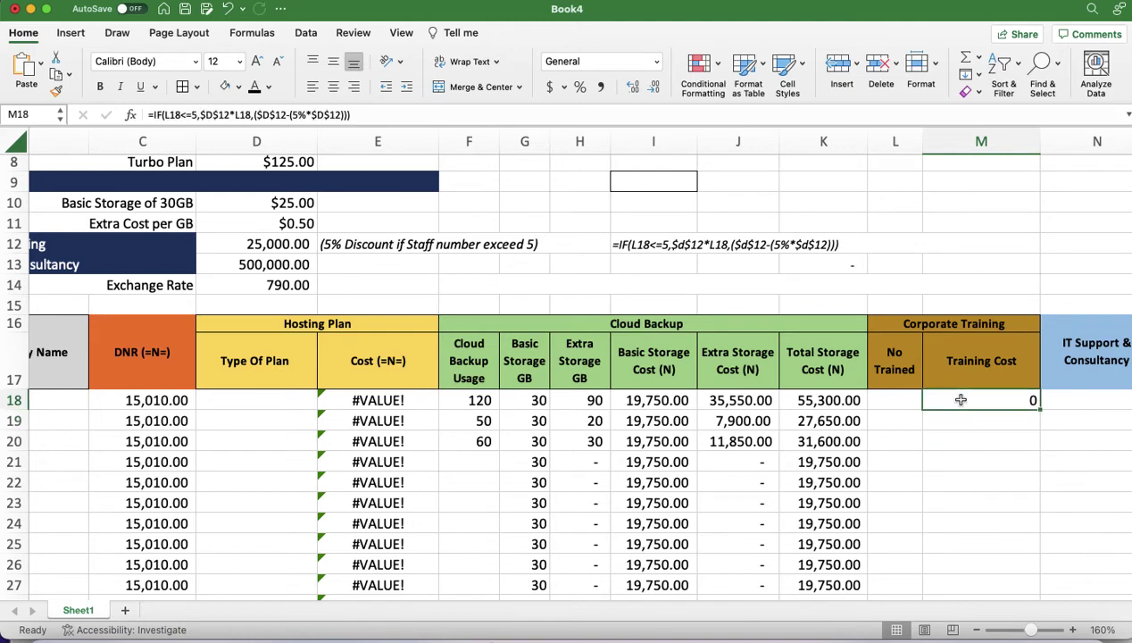
left_click(600, 86)
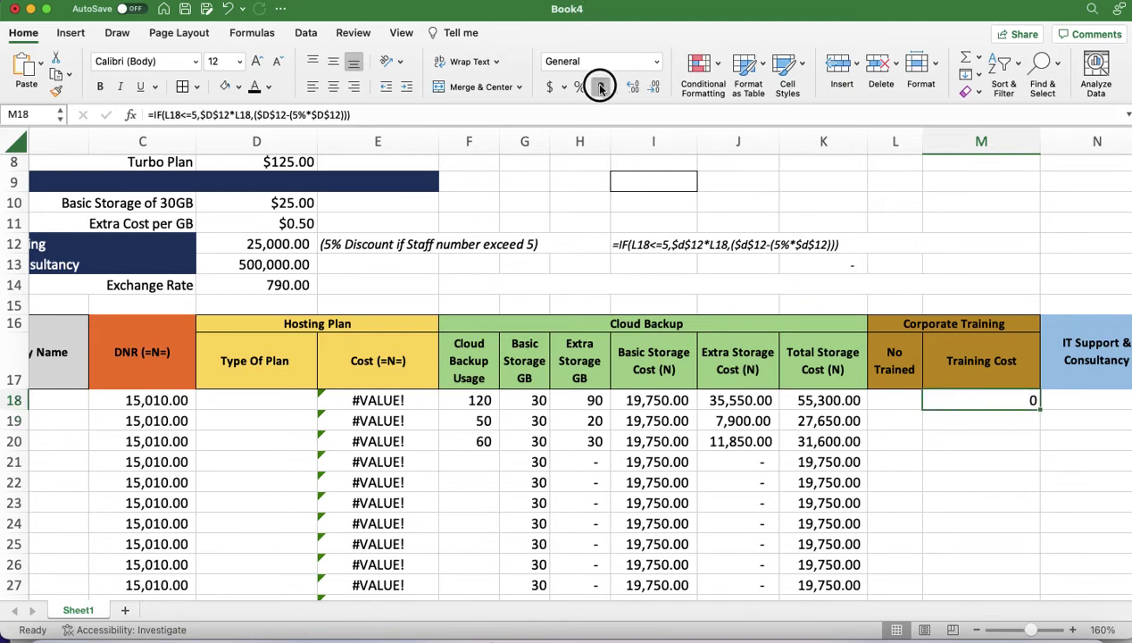
left_click(895, 401)
type("5")
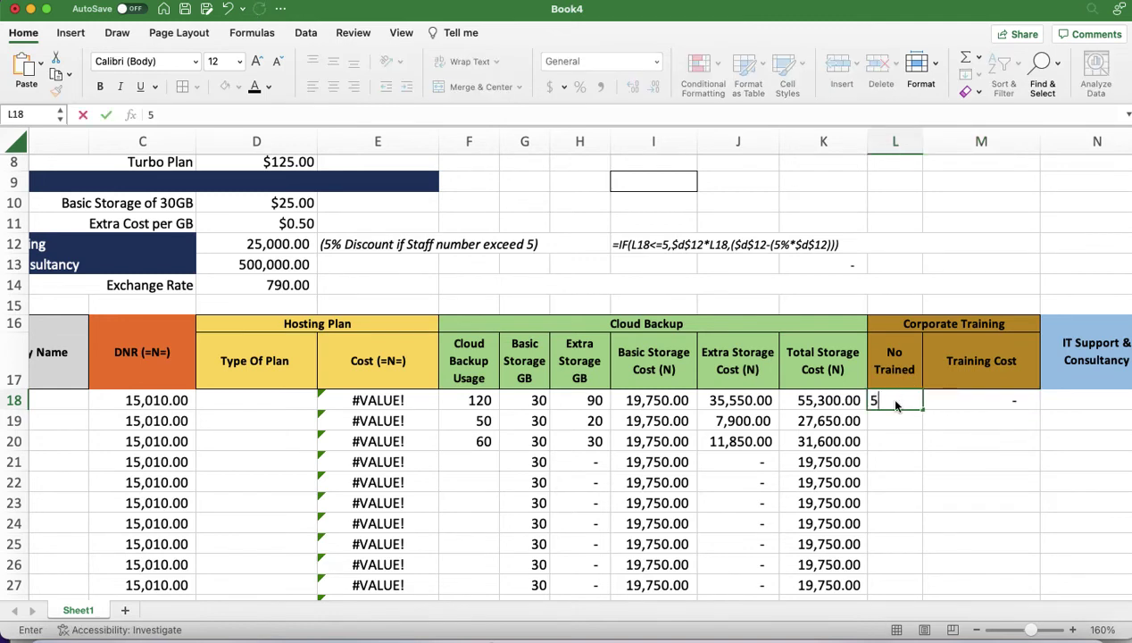
key("Return")
left_click(896, 402)
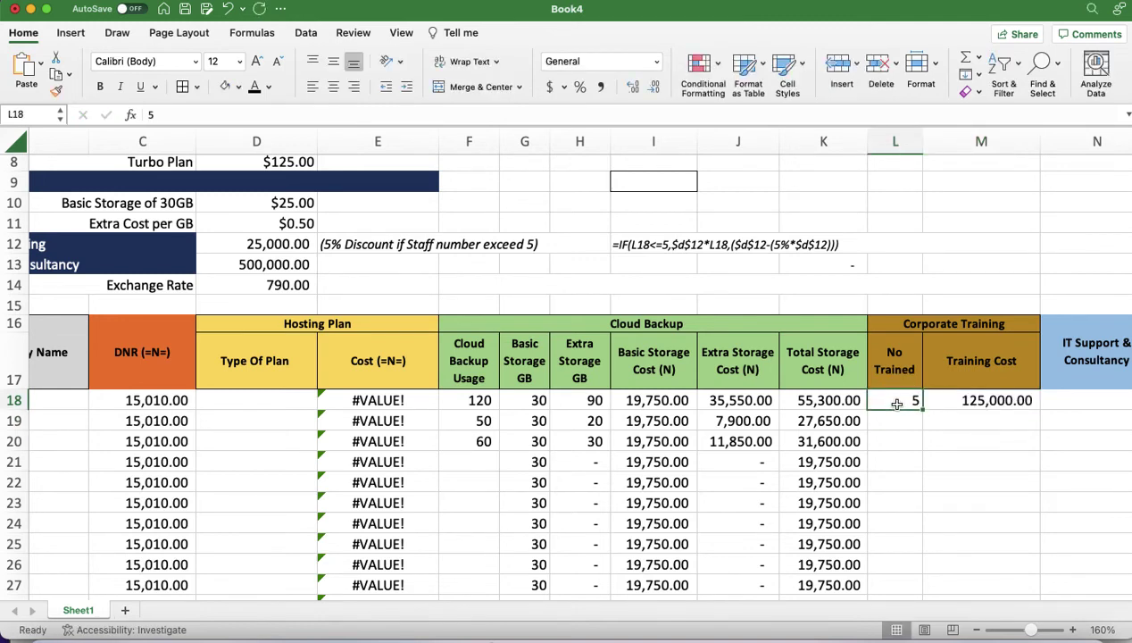
type("1")
key("Return")
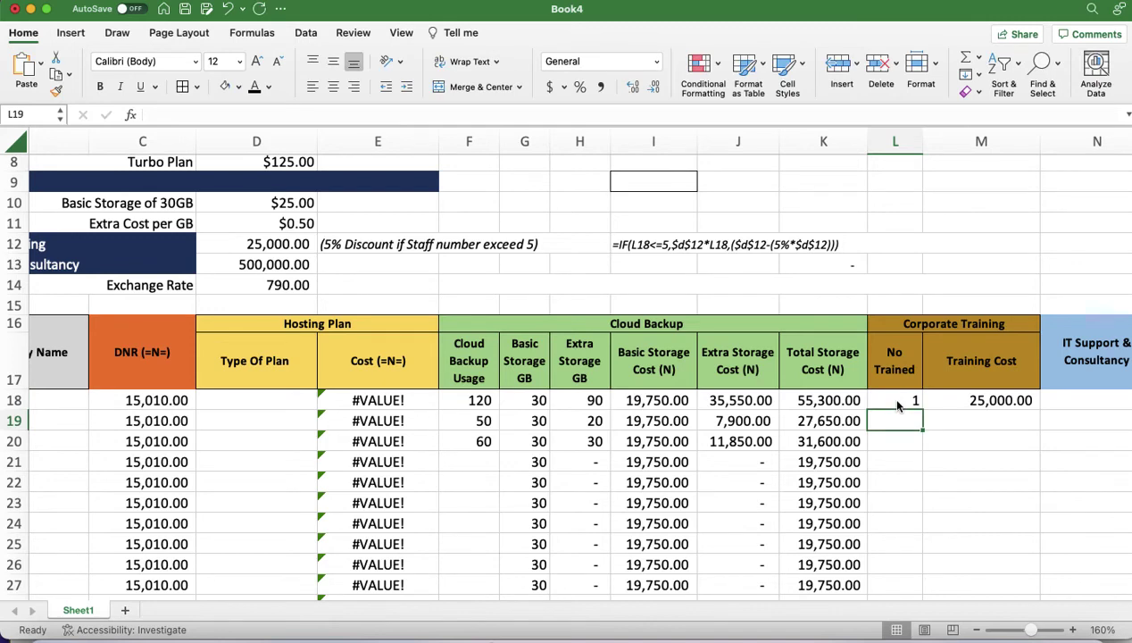
Test the Training Cost formula by entering 2, 10 and 1 in turn as the number trained in L18
left_click(896, 399)
type("2")
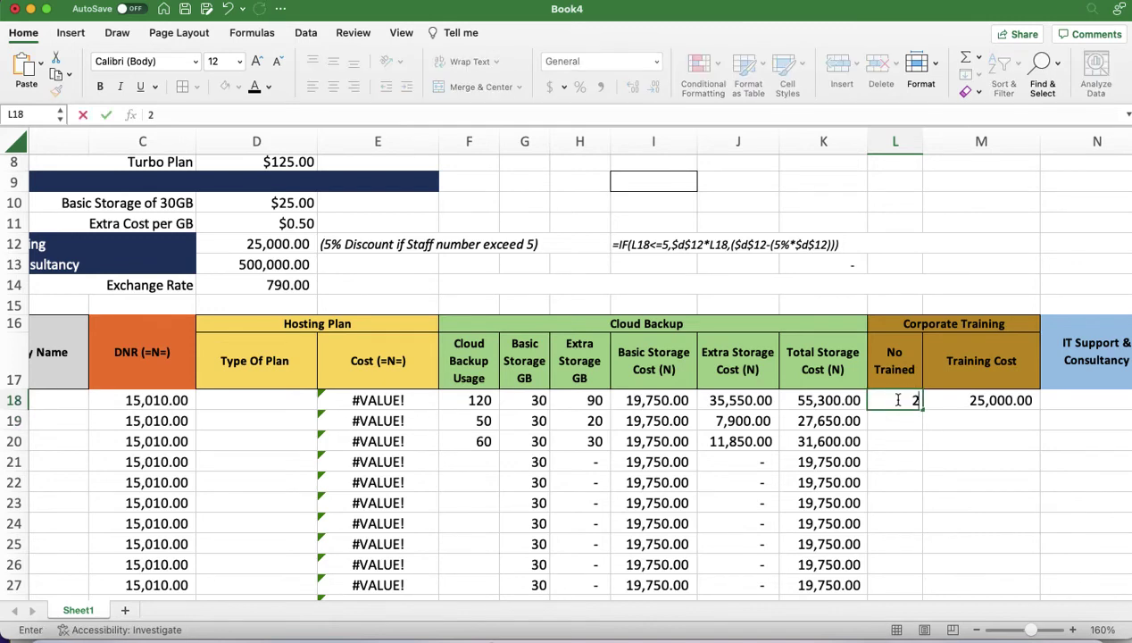
key("Return")
left_click(896, 399)
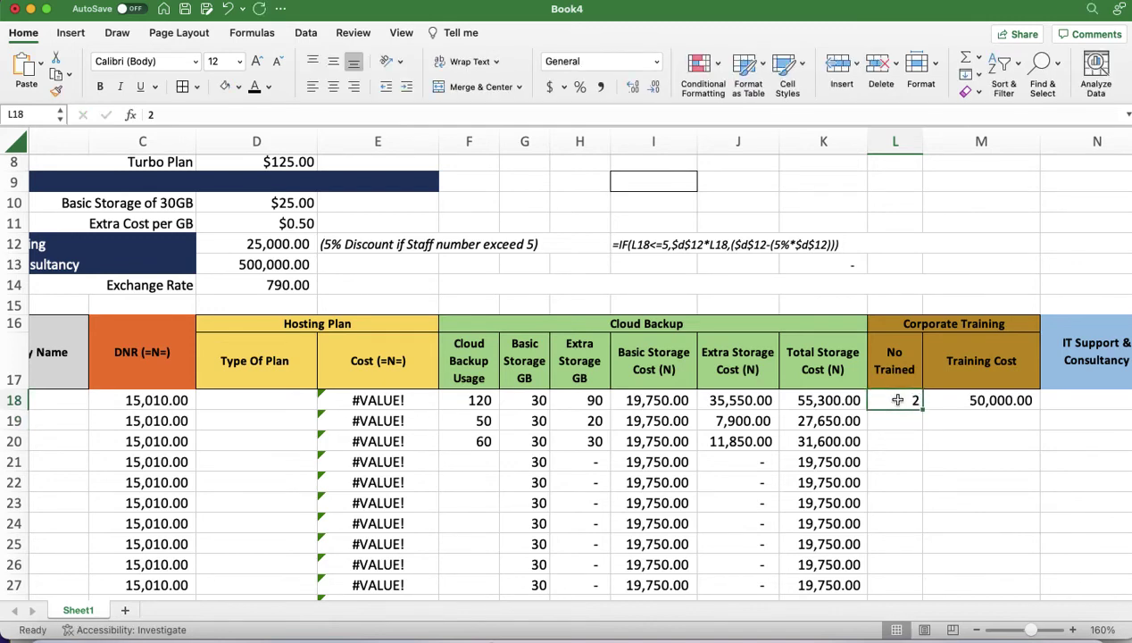
type("10")
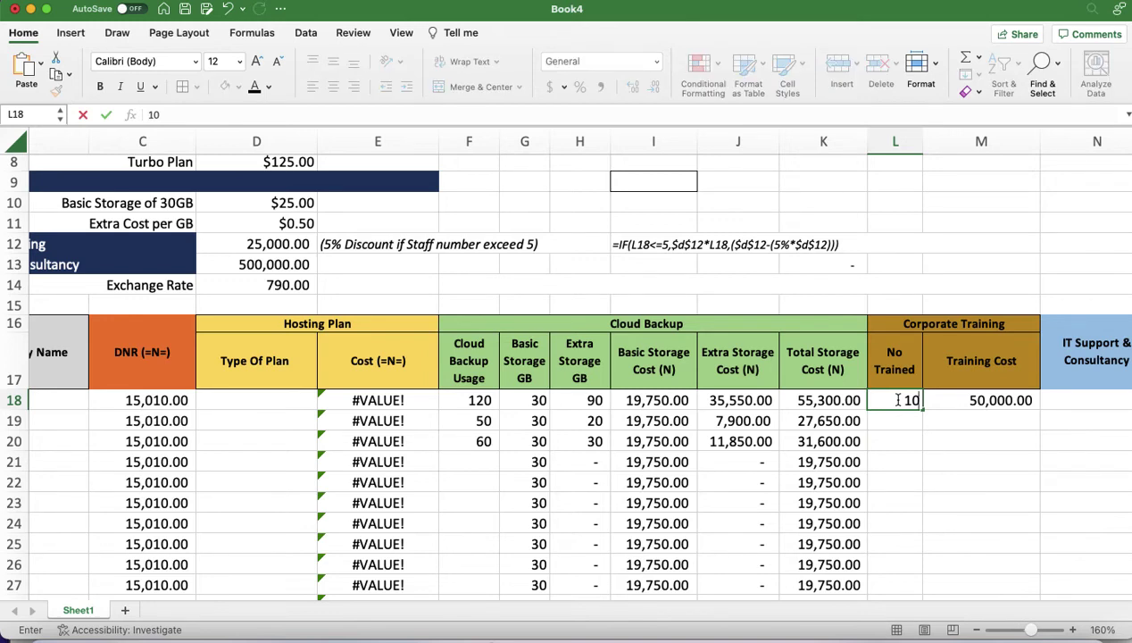
key("Return")
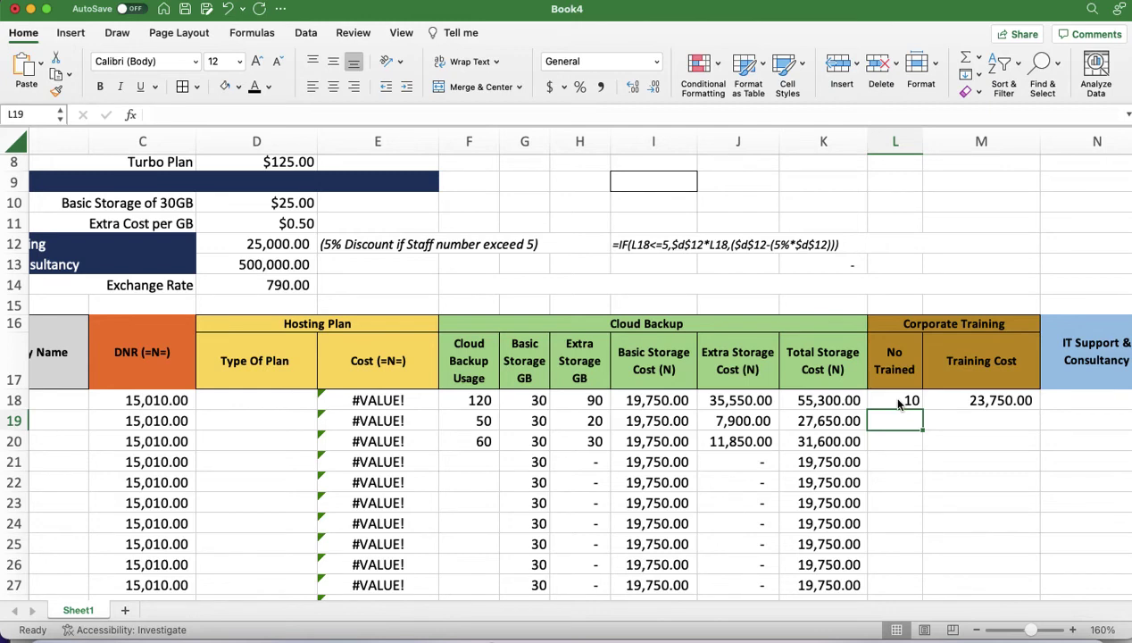
left_click(898, 401)
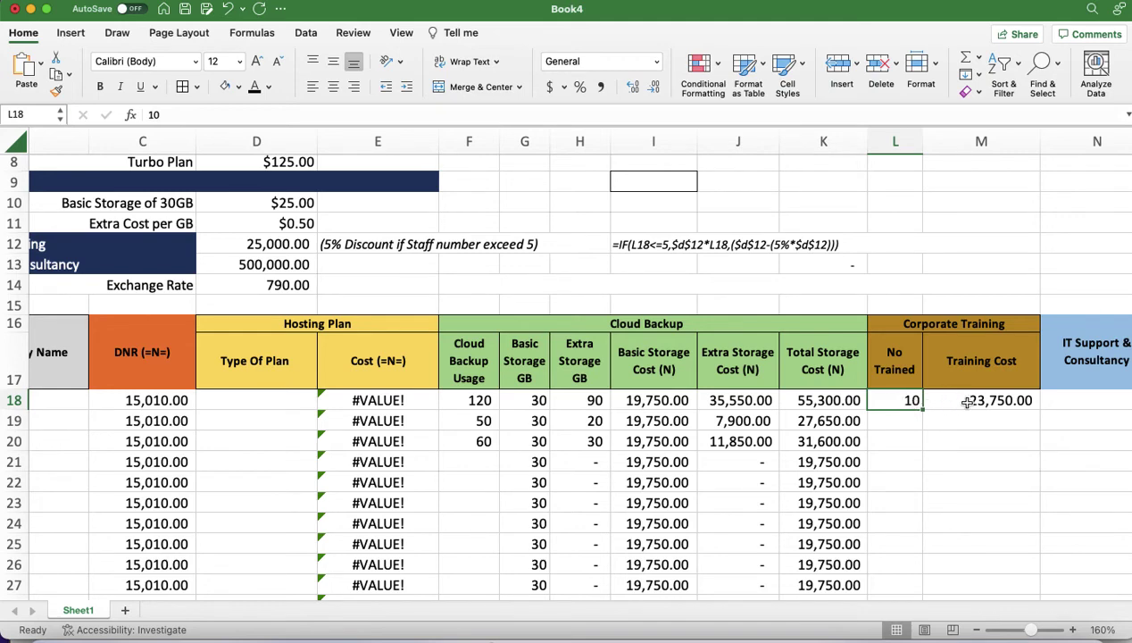
type("1")
key("Return")
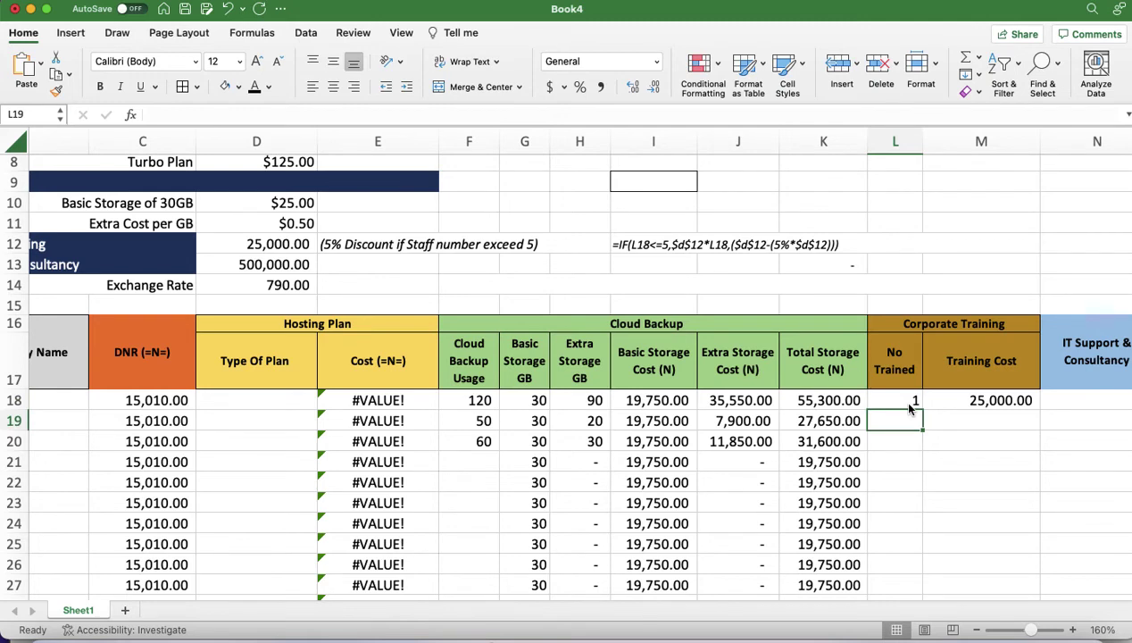
Test the Training Cost formula with 3 and 5 trained staff, and set the number trained in L18 to 10
left_click(905, 399)
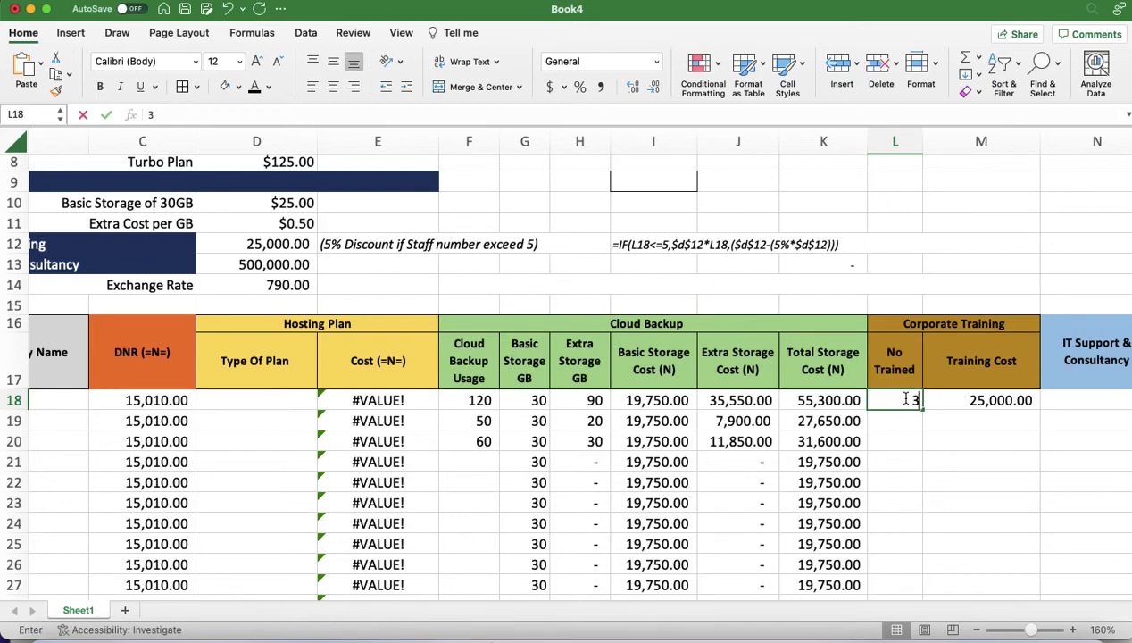
type("3")
key("Return")
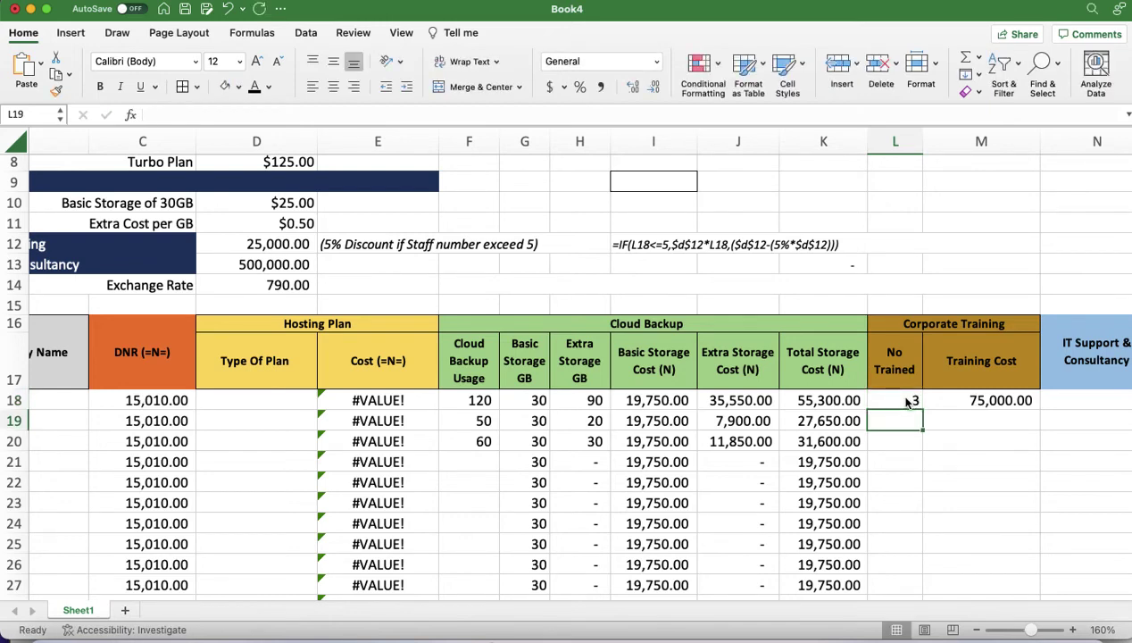
left_click(906, 399)
type("5")
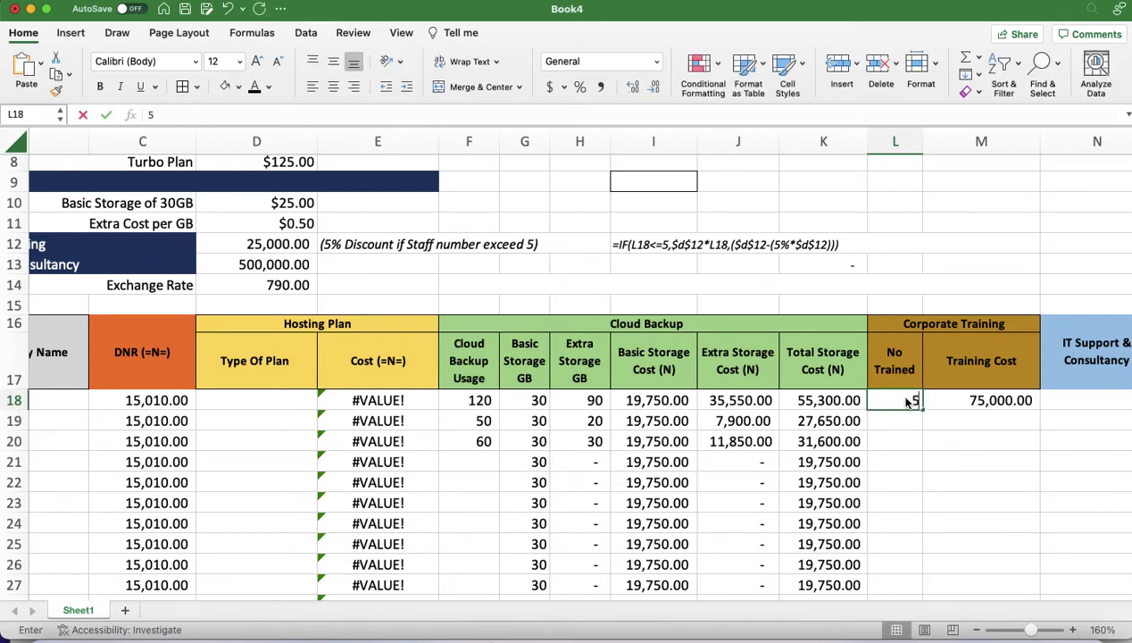
key("Return")
left_click(899, 399)
type("10")
key("Return")
left_click(906, 400)
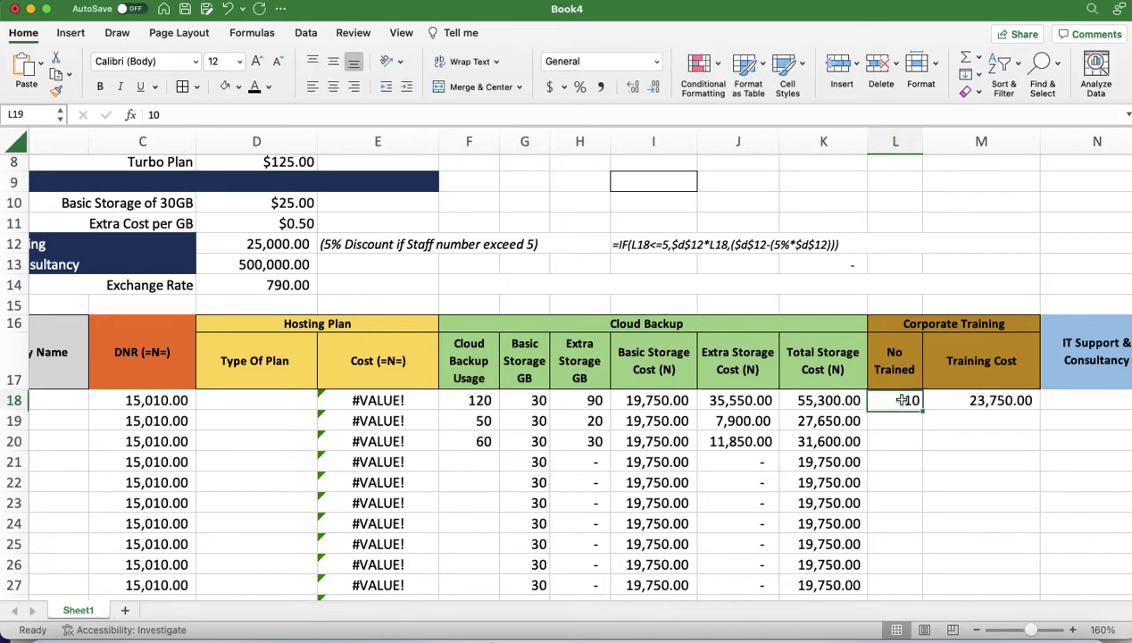
Insert *L18 after (5%*$D$12) in the M18 formula, inside the bracket of the discounted branch
left_click(984, 402)
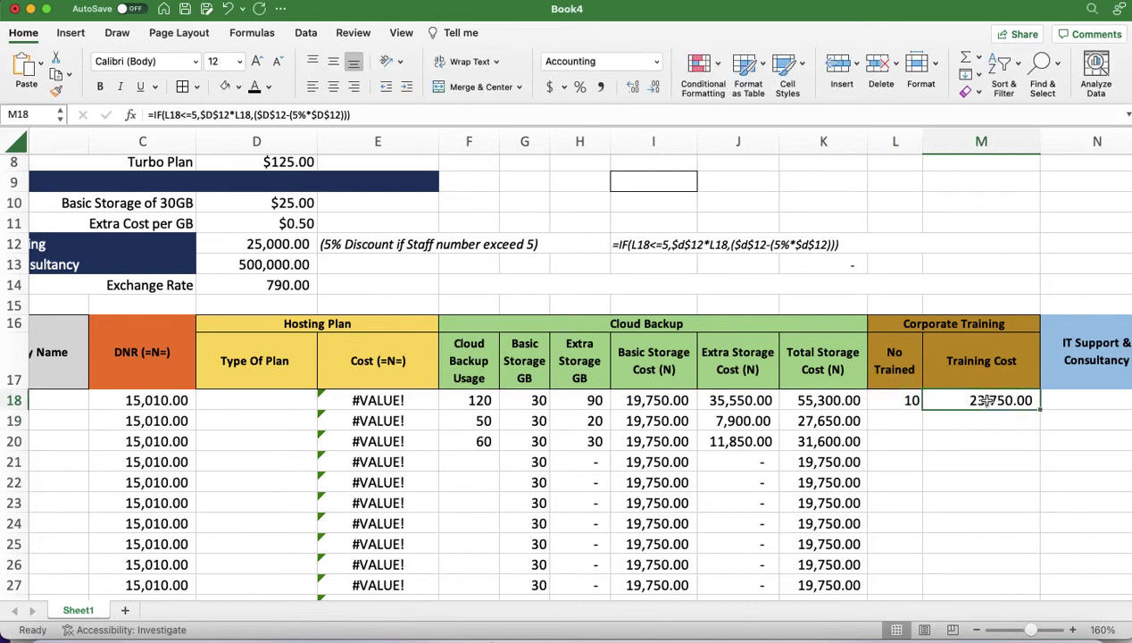
double_click(984, 401)
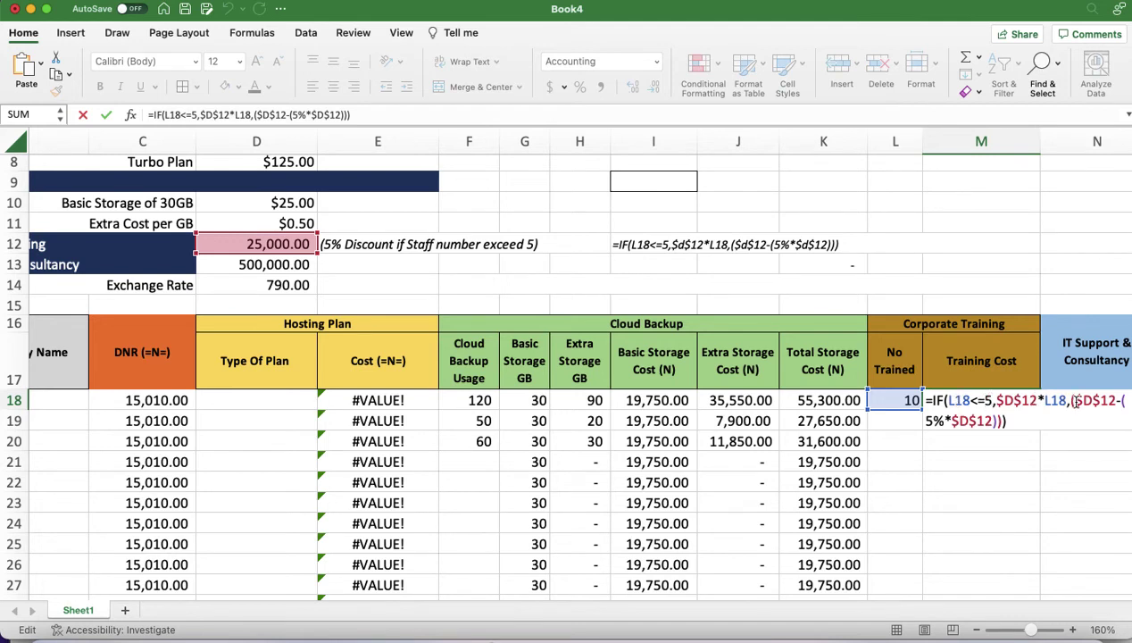
left_click(1021, 428)
left_click(997, 420)
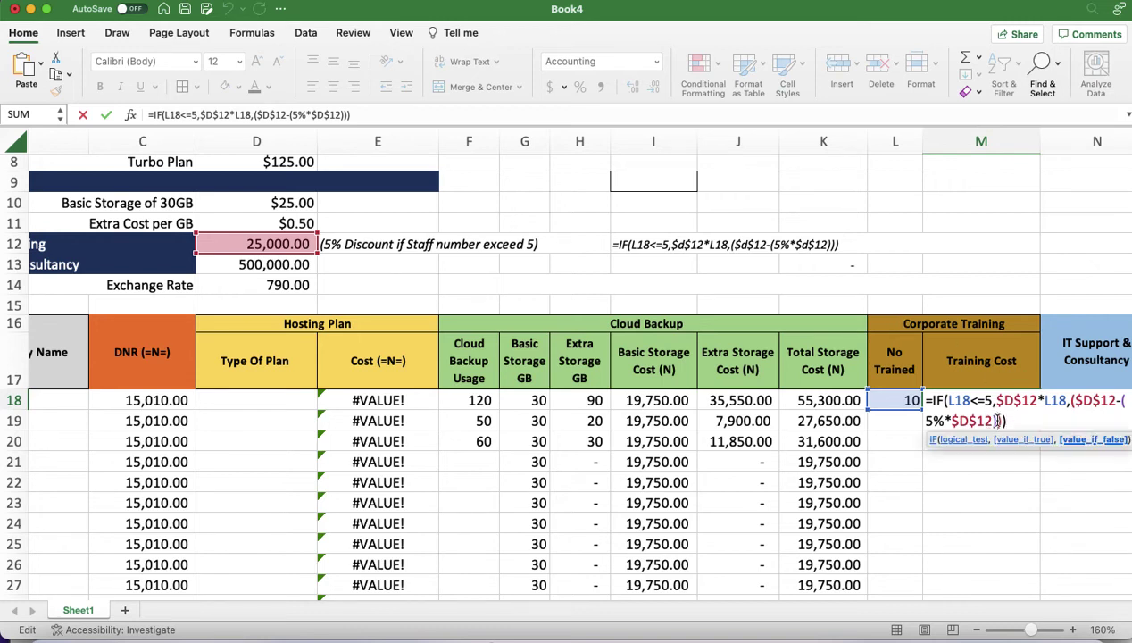
type("*L")
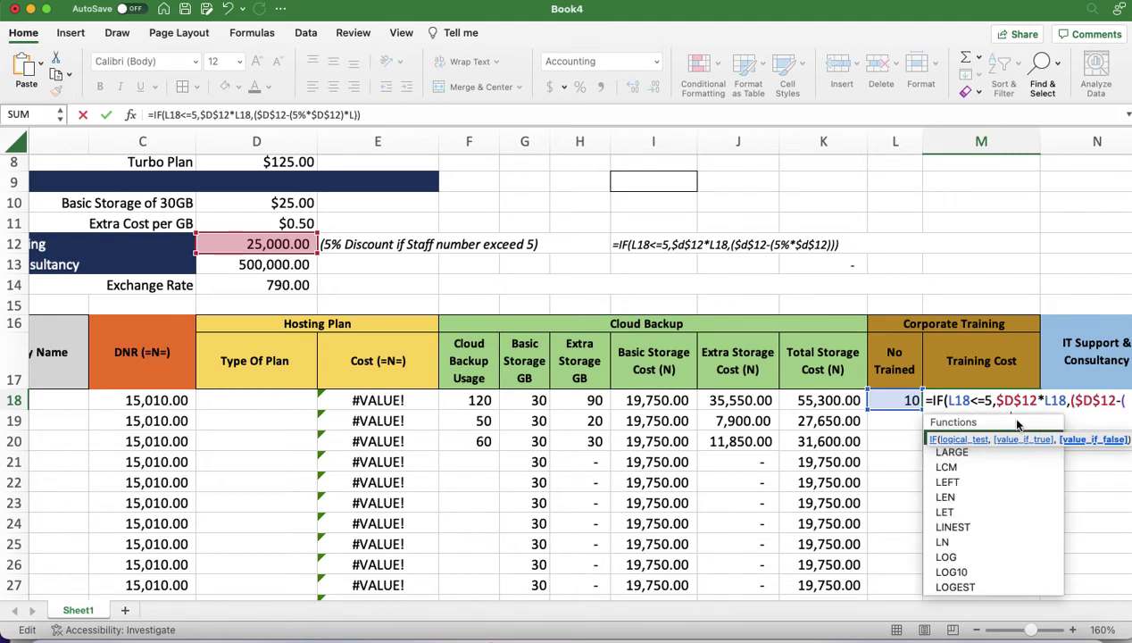
type("18")
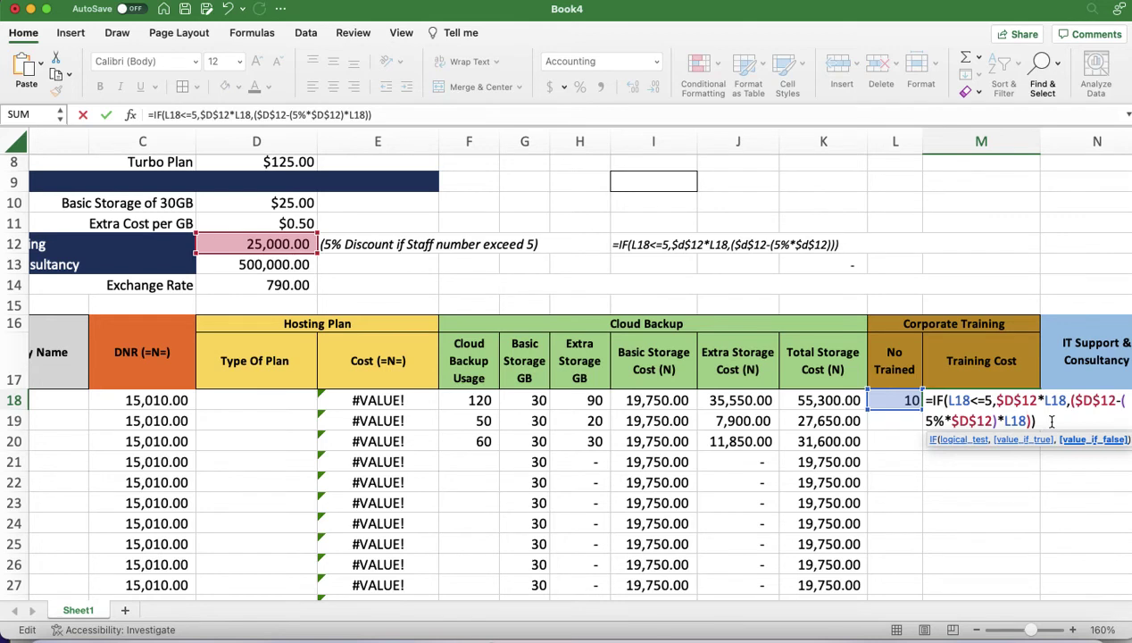
key("Return")
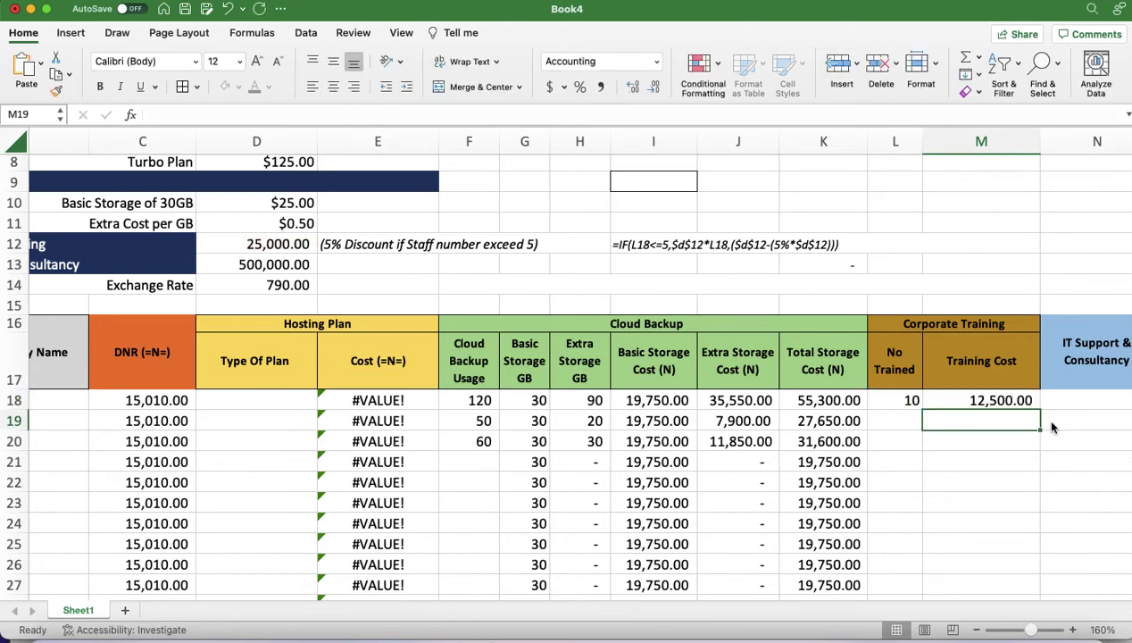
Rearrange the closing brackets in M18 so the discounted branch reads ($D$12-(5%*$D$12*L18))
double_click(929, 400)
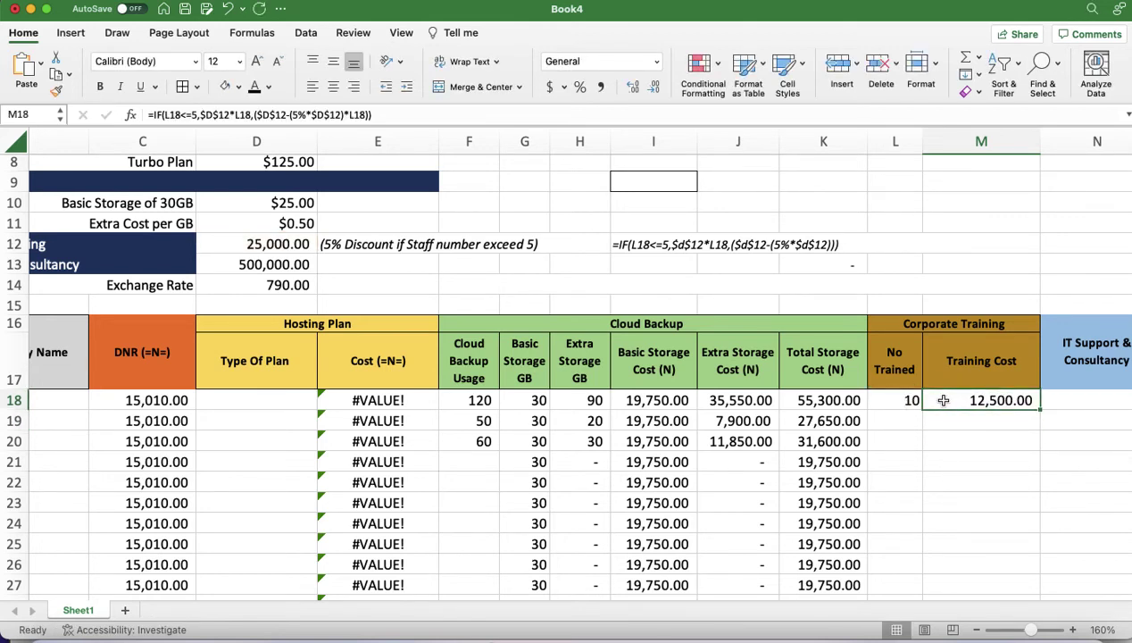
left_click(1048, 423)
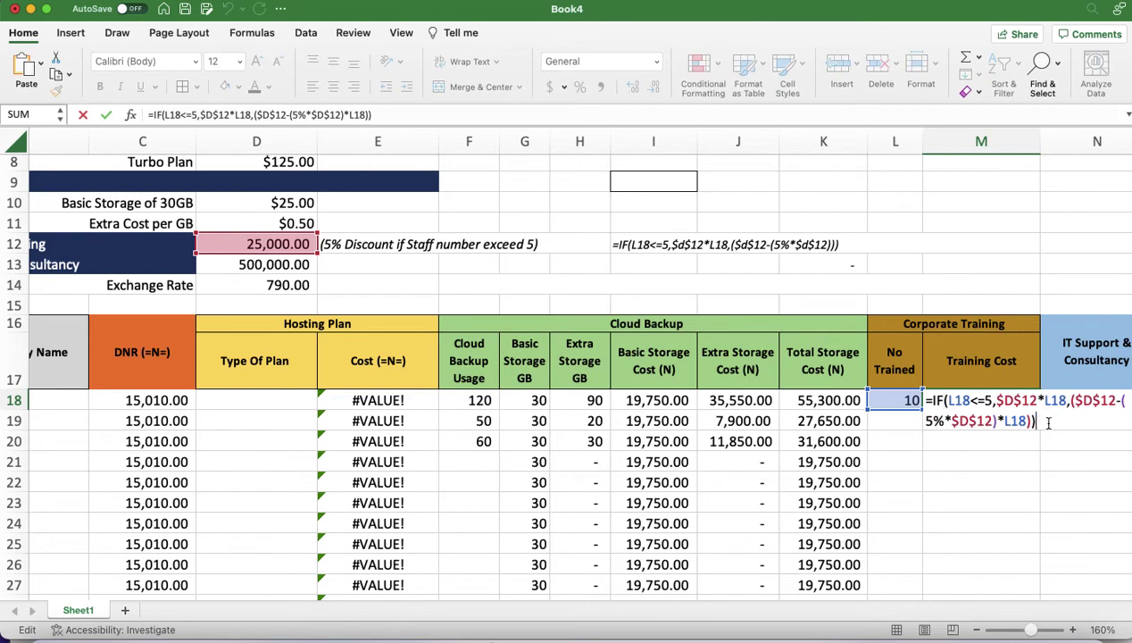
key("BackSpace")
key("BackSpace")
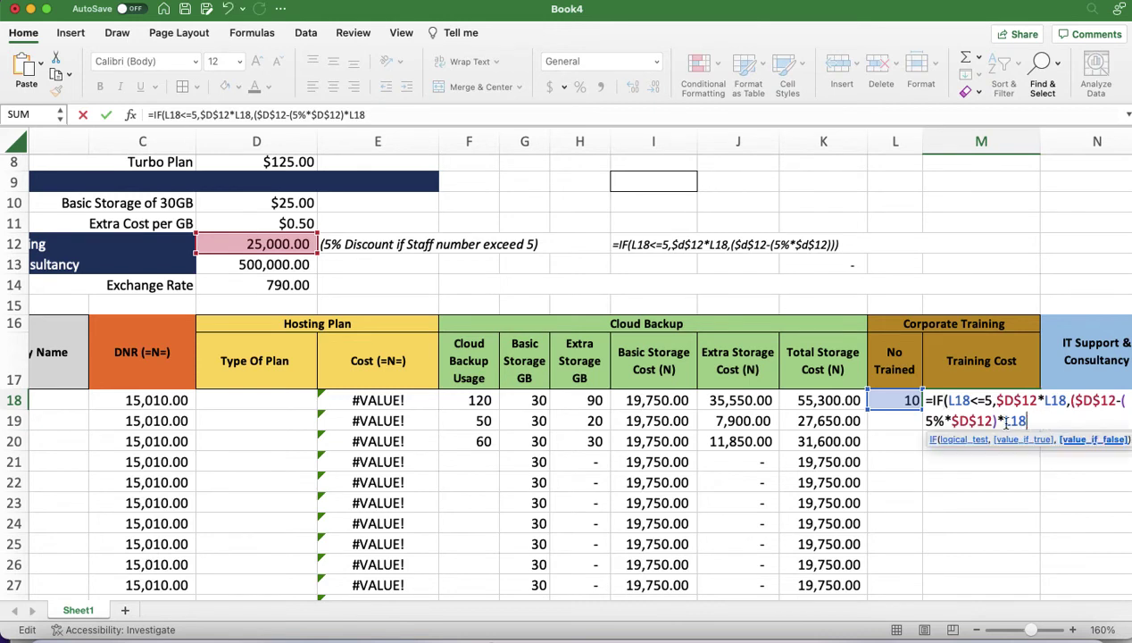
left_click(998, 420)
key("BackSpace")
left_click(1026, 421)
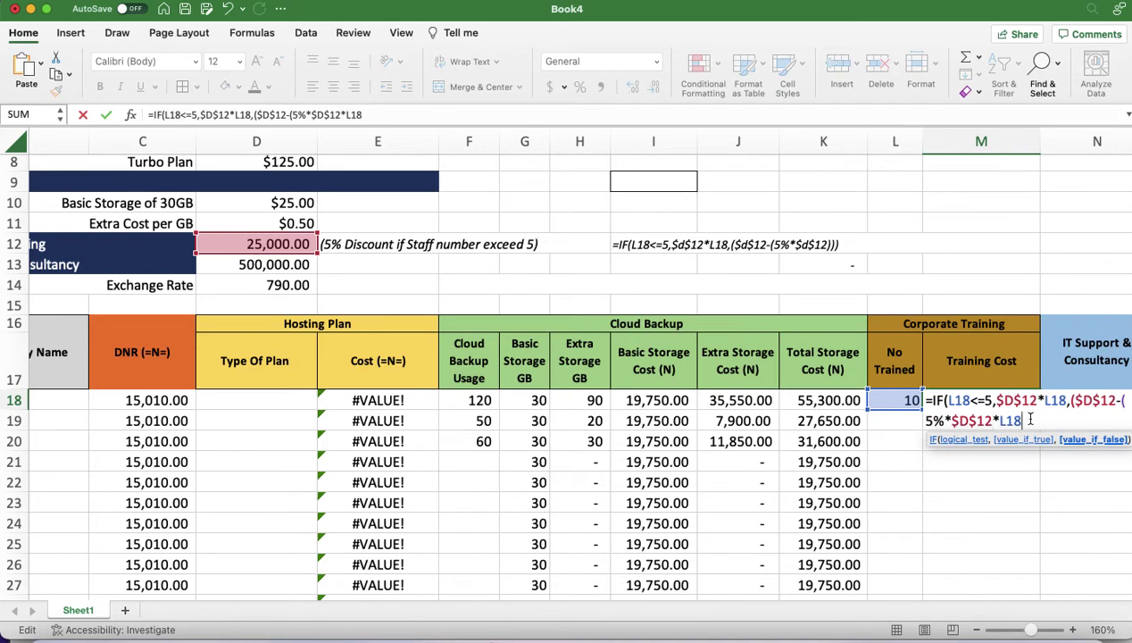
type("))")
key("Return")
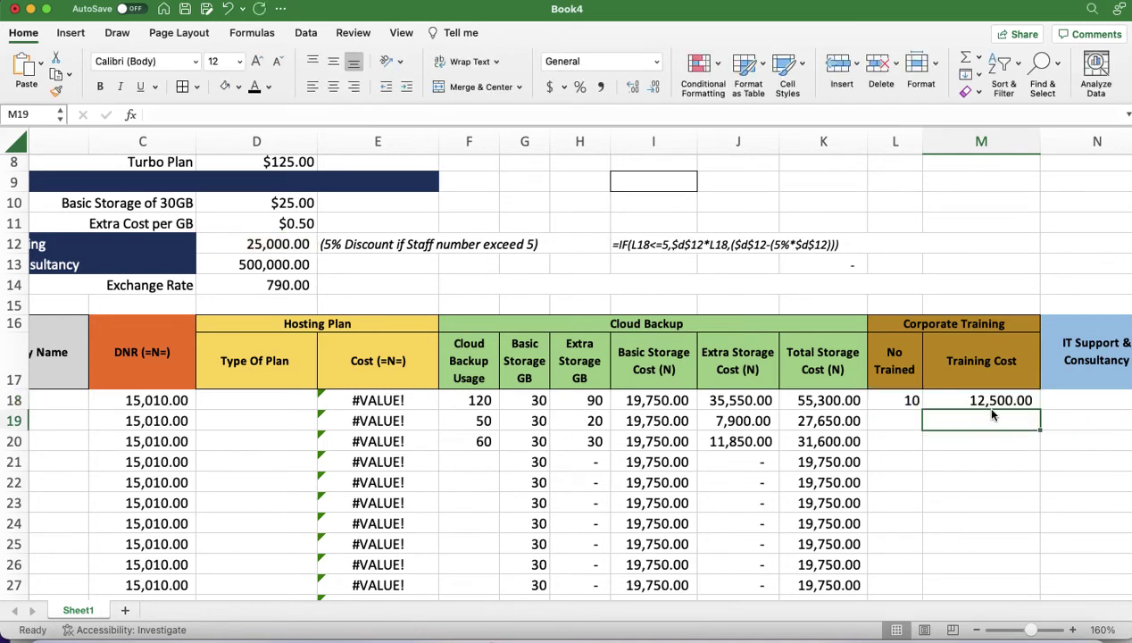
Check the M18 formula and append *L18 after the last bracket of the formula text in I12
left_click(1003, 399)
double_click(984, 400)
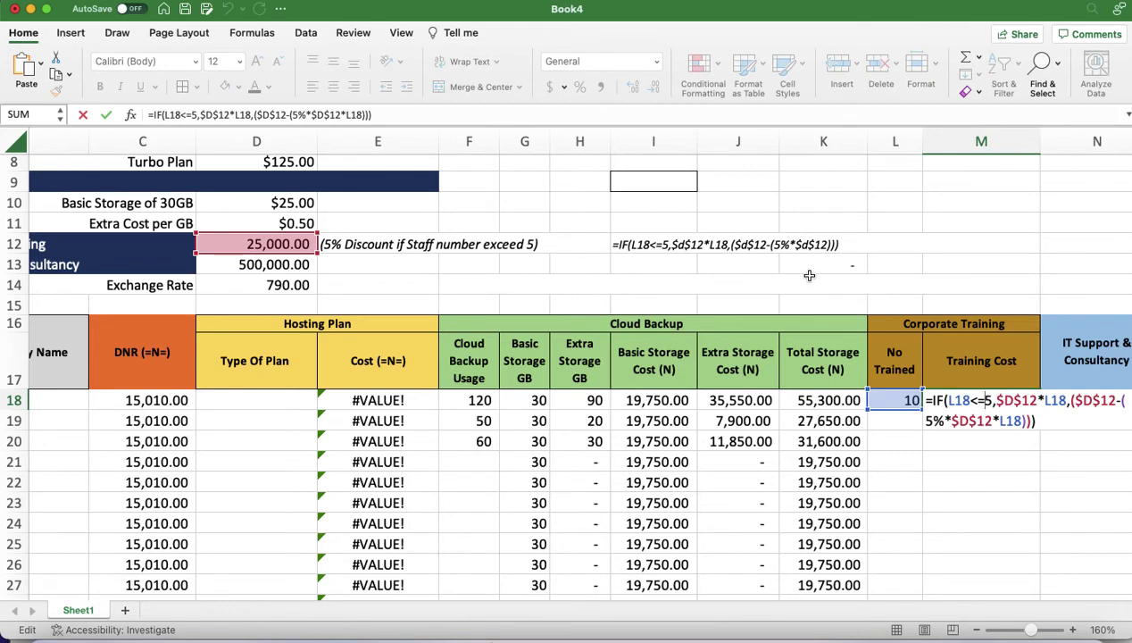
key("ctrl+Return")
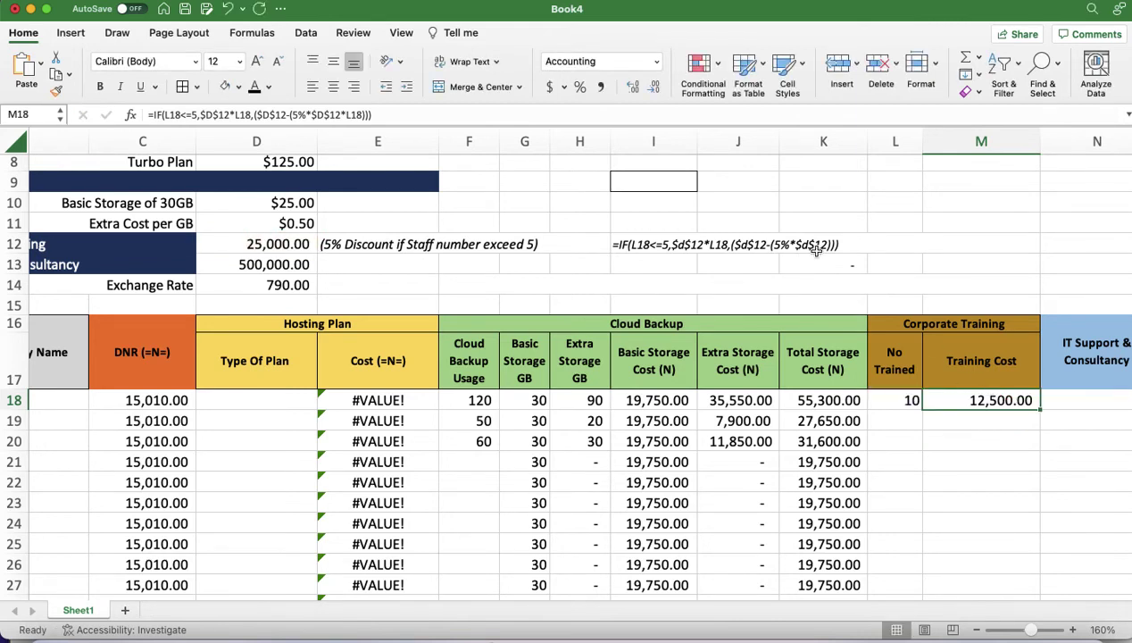
double_click(812, 247)
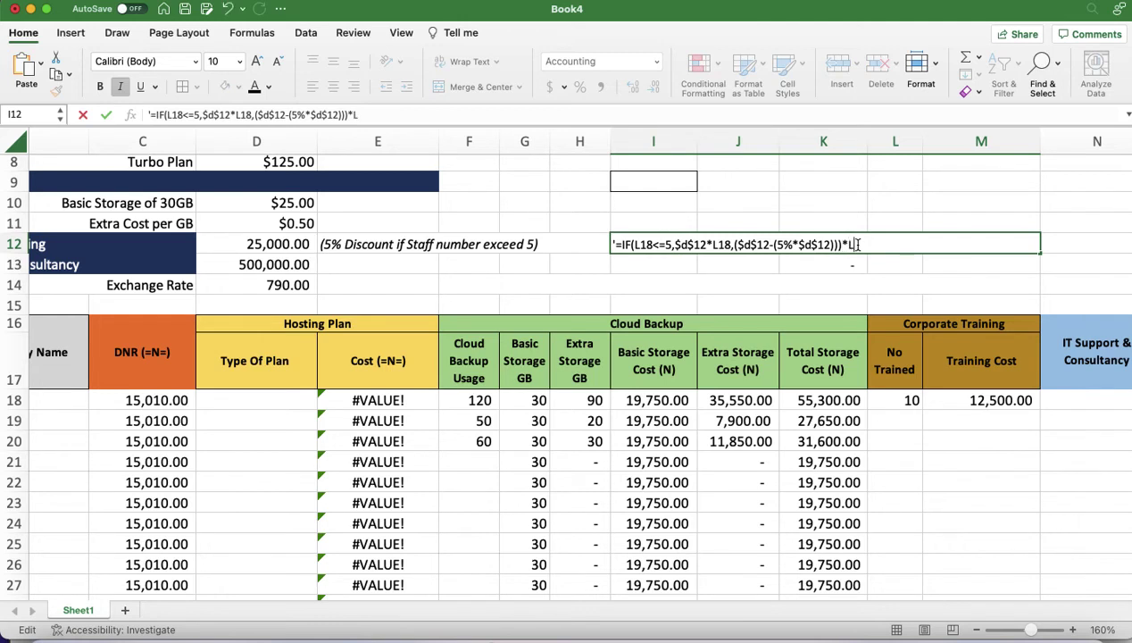
type("18")
left_click(970, 400)
Correct the M18 formula to =IF(L18<=5,$D$12*L18,($D$12-(5%*$D$12)))*L18
double_click(971, 402)
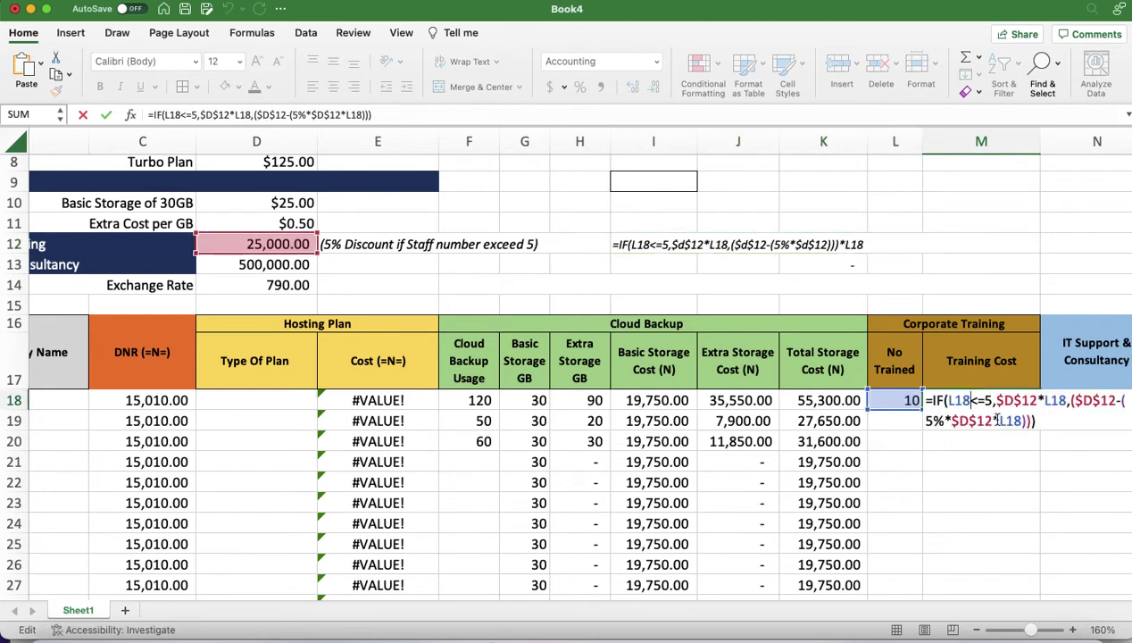
left_click_drag(997, 420, 1025, 420)
key("BackSpace")
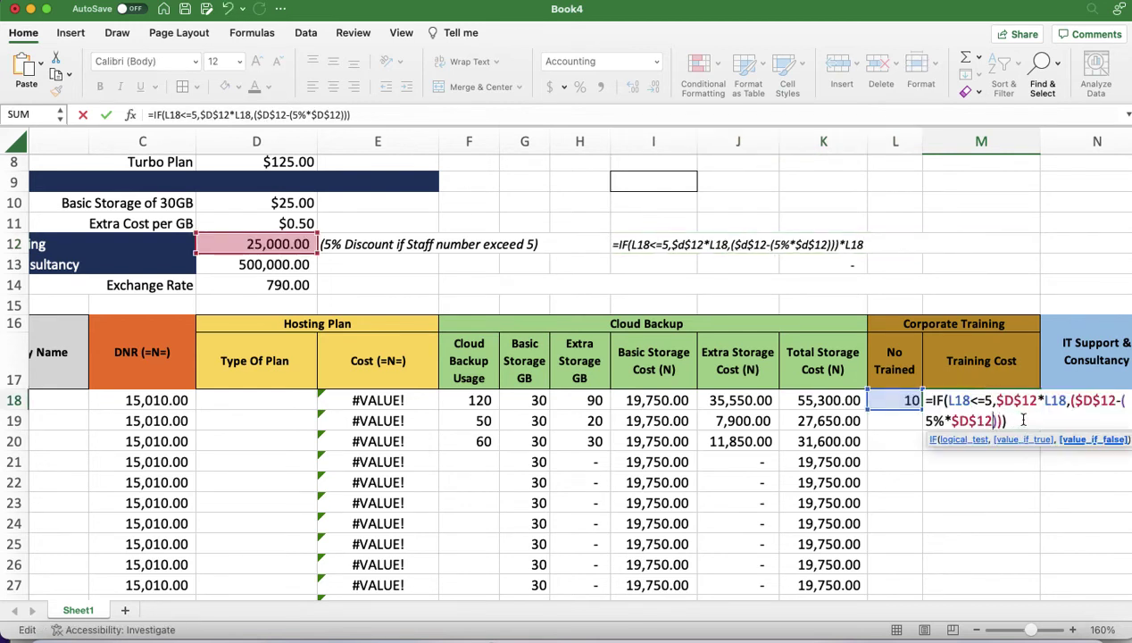
type(")")
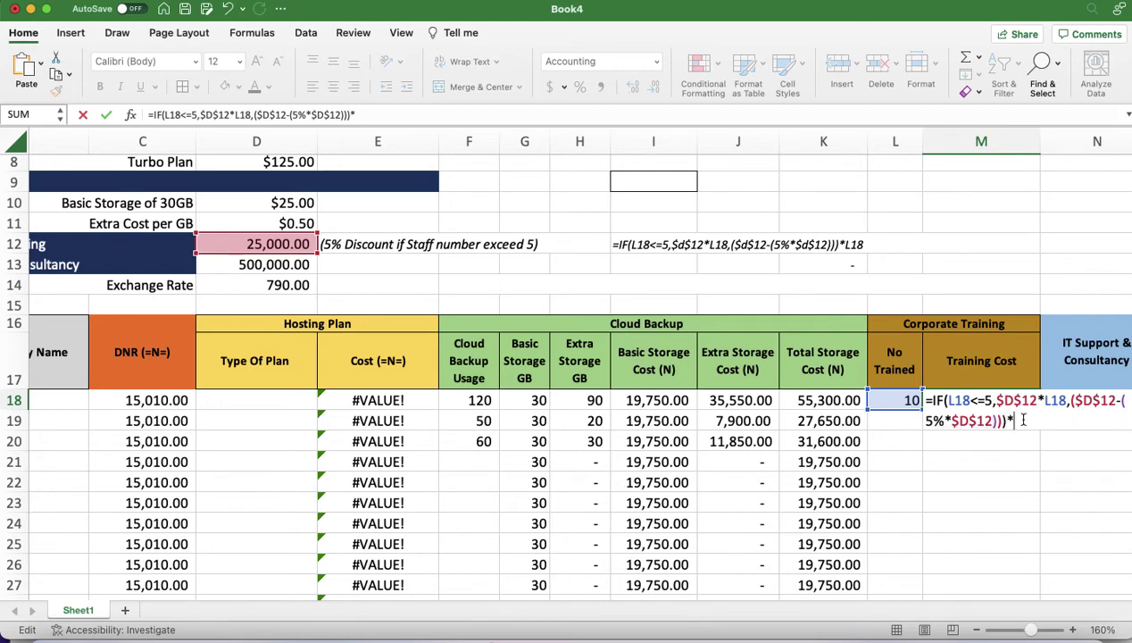
type("*L18")
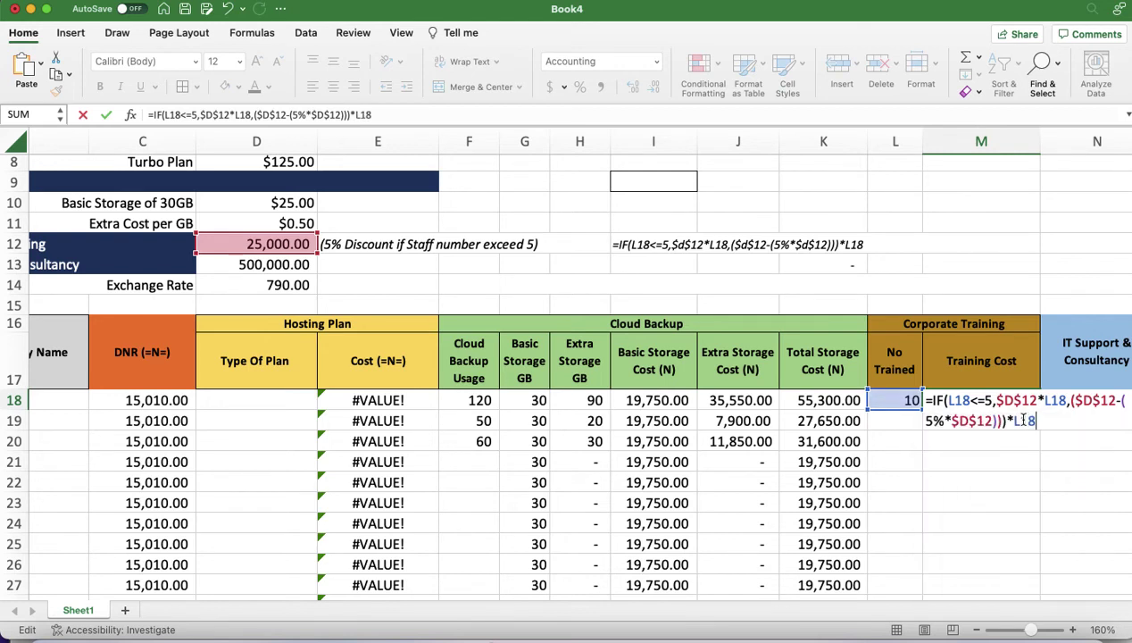
key("Return")
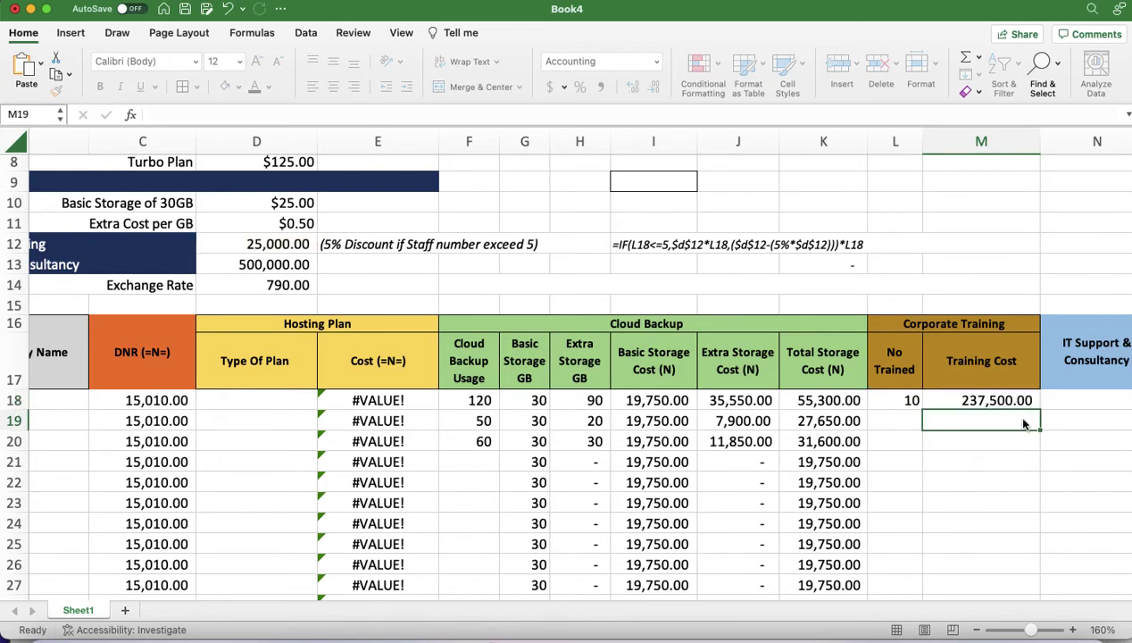
left_click(953, 399)
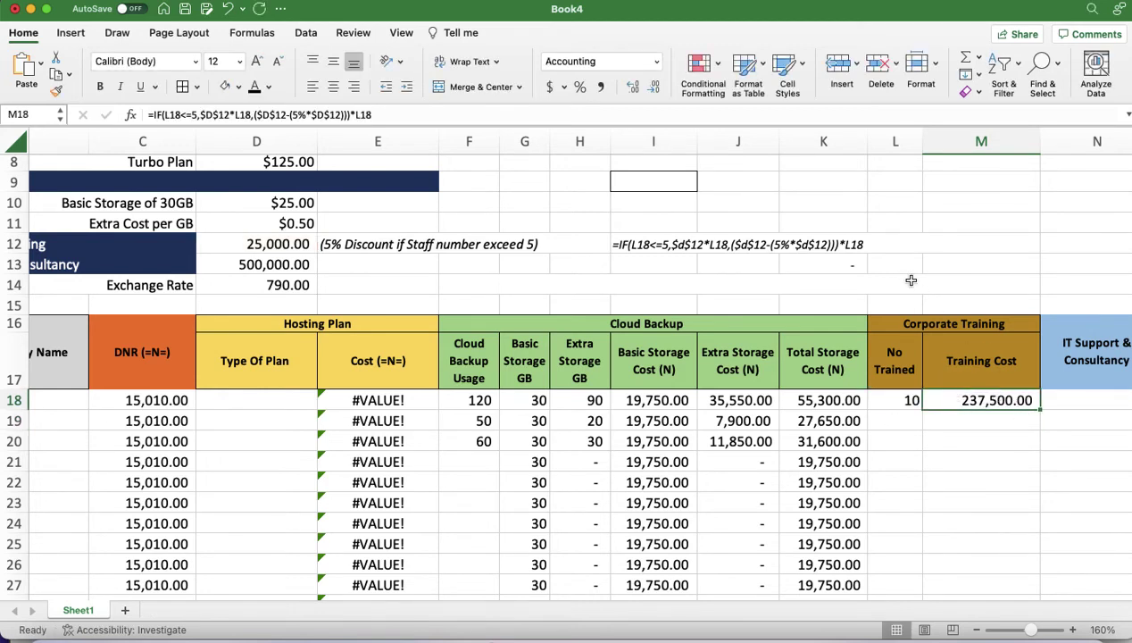
Try font size 11 on the I12 formula text, compare it with F6, and return it to 10
left_click(881, 243)
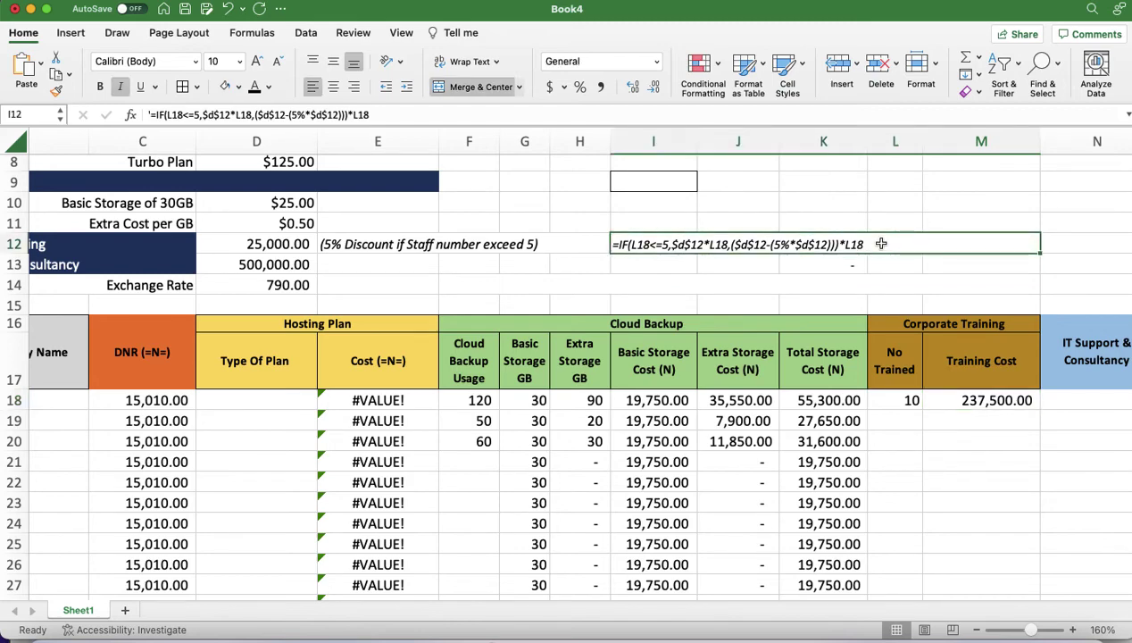
left_click(256, 61)
scroll(527, 254, "up", 4)
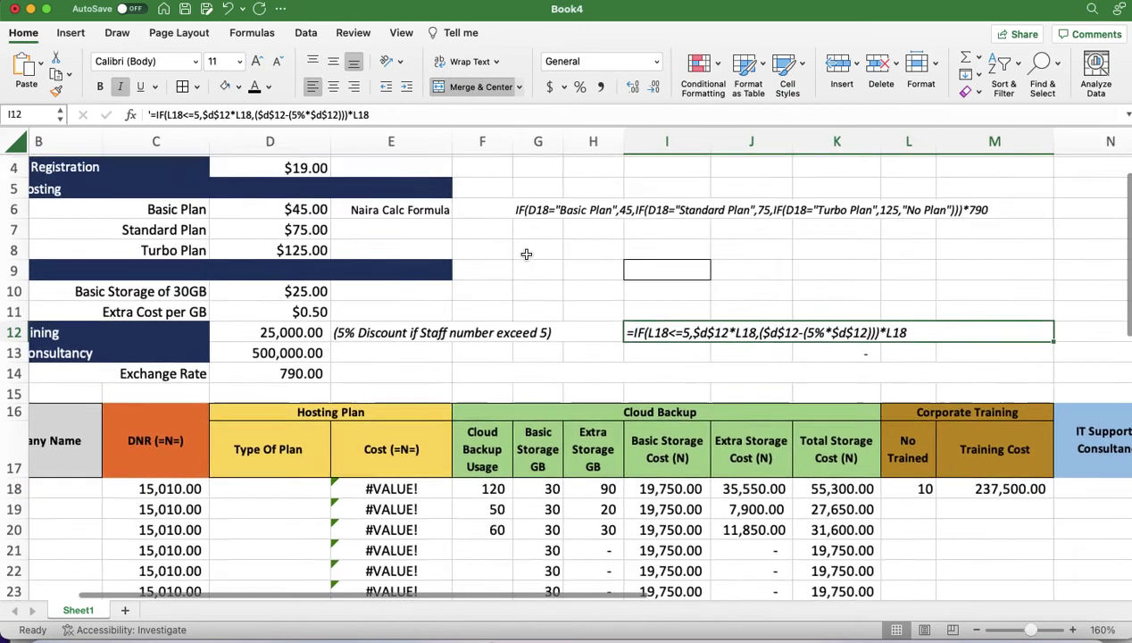
left_click(516, 220)
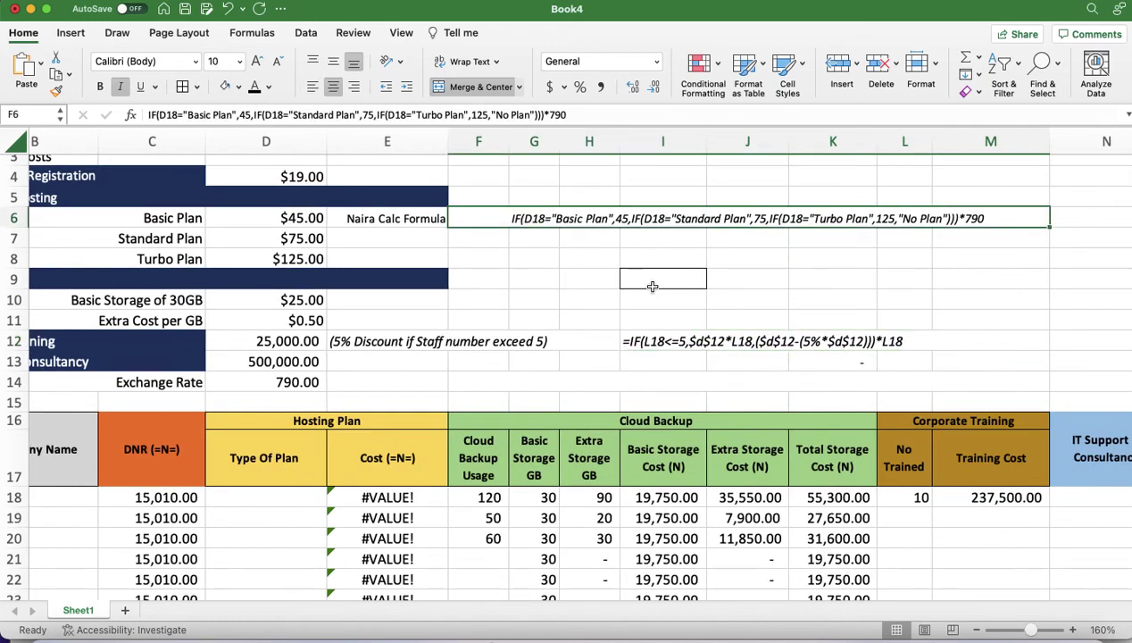
left_click(641, 341)
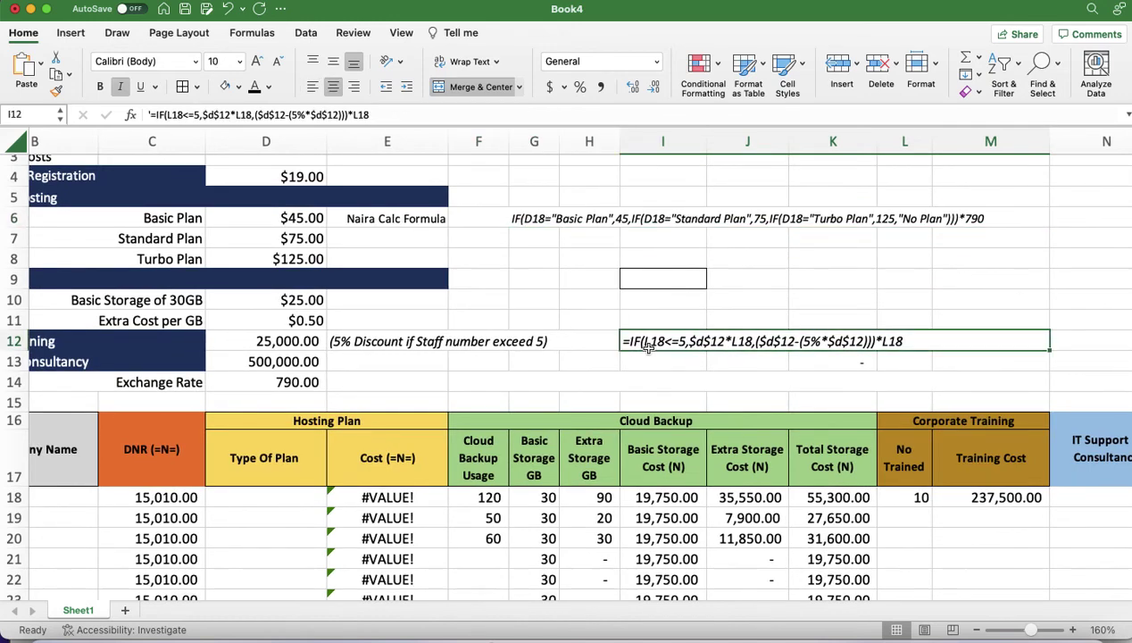
left_click(277, 61)
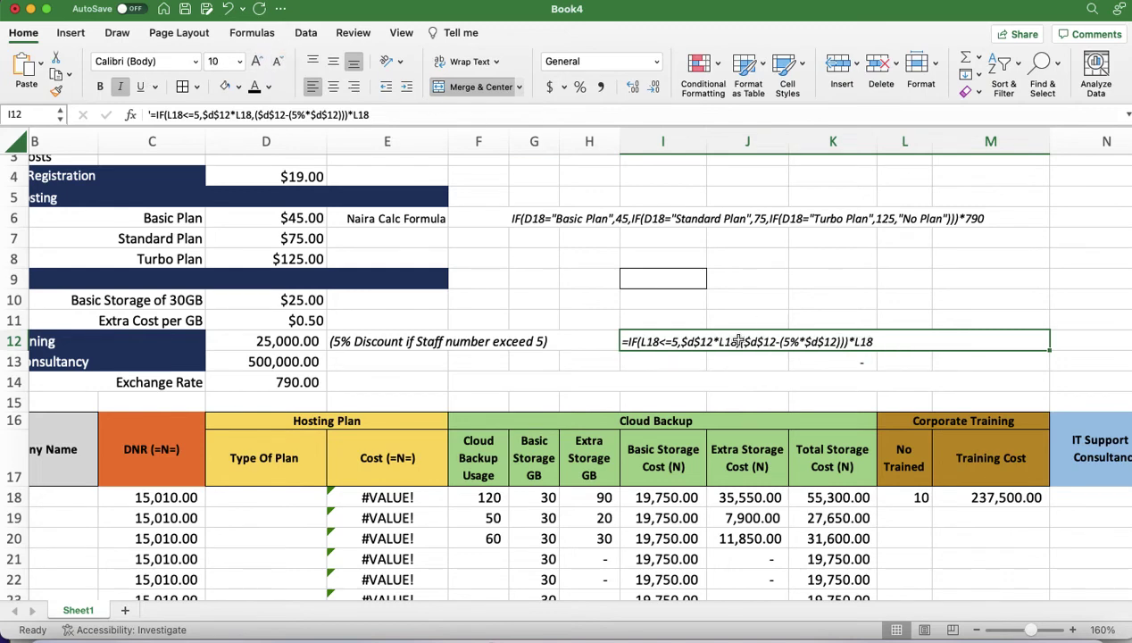
Replace the L18 reference in the condition of the I12 formula text with the word Number
double_click(643, 341)
left_click(643, 340)
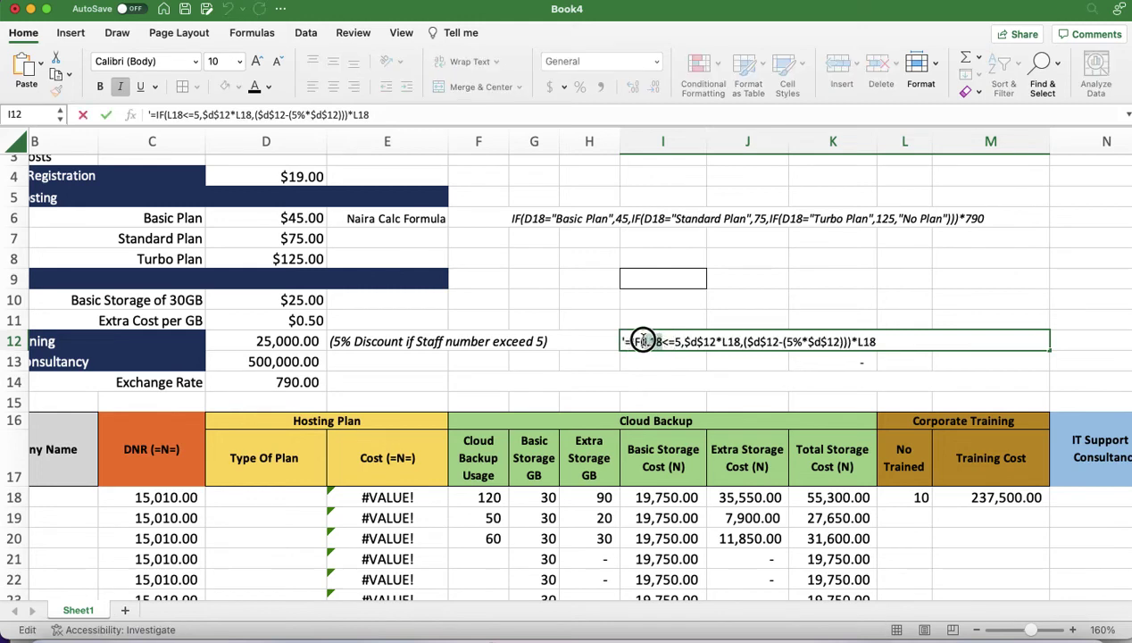
double_click(644, 341)
type("umbern")
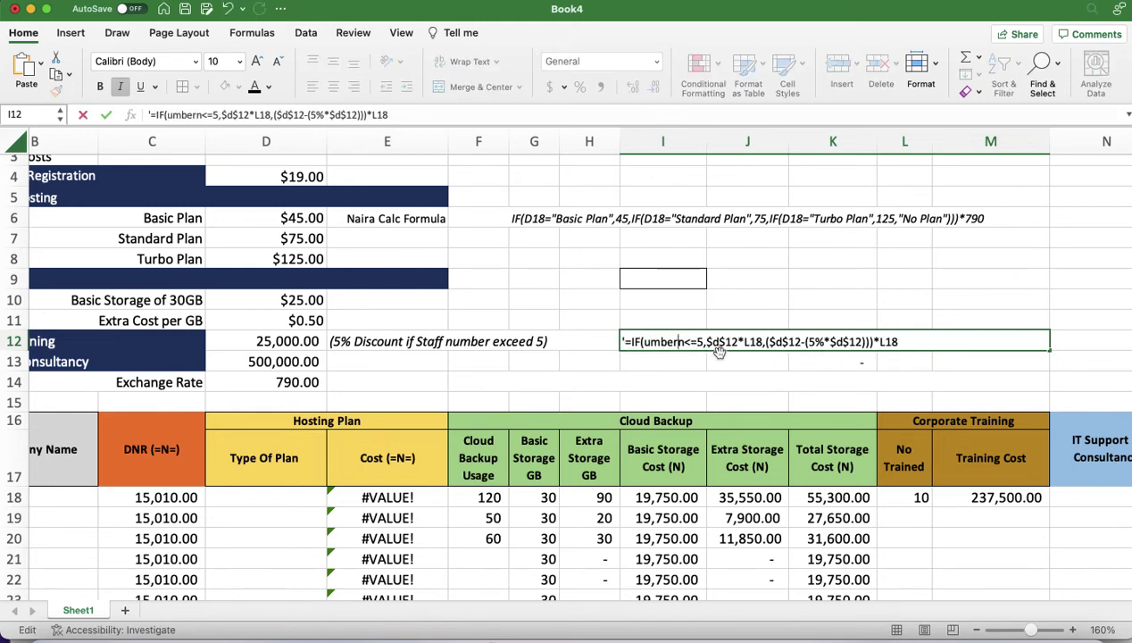
key("BackSpace")
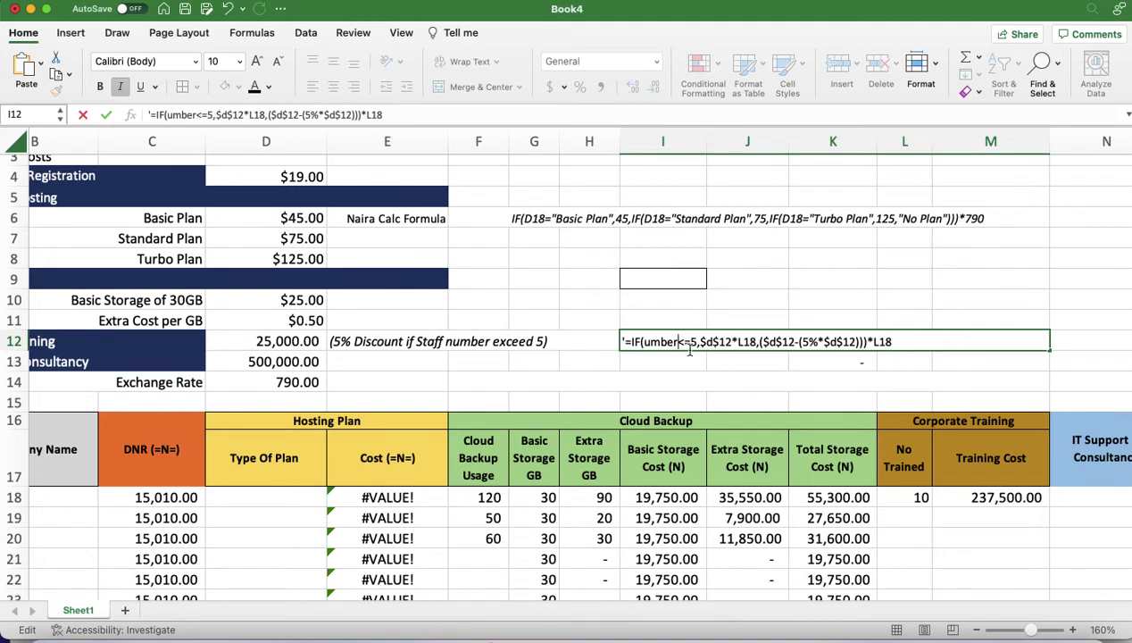
type("N")
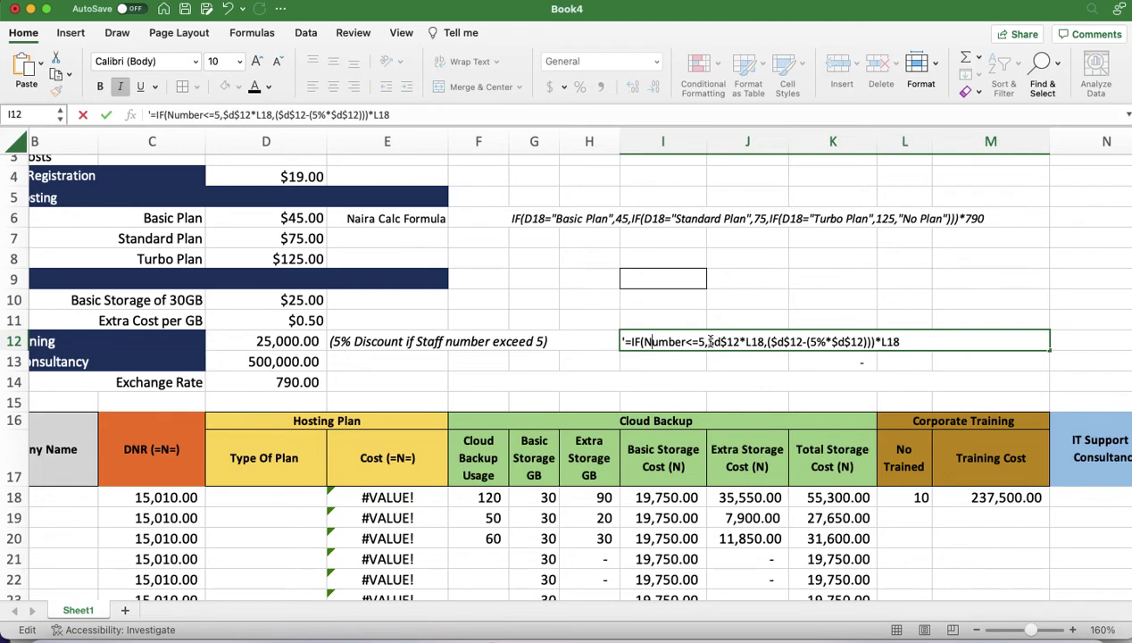
Reword the undiscounted branch of the I12 formula text as Unit Cost*NUmber
left_click_drag(710, 341, 739, 341)
type("C")
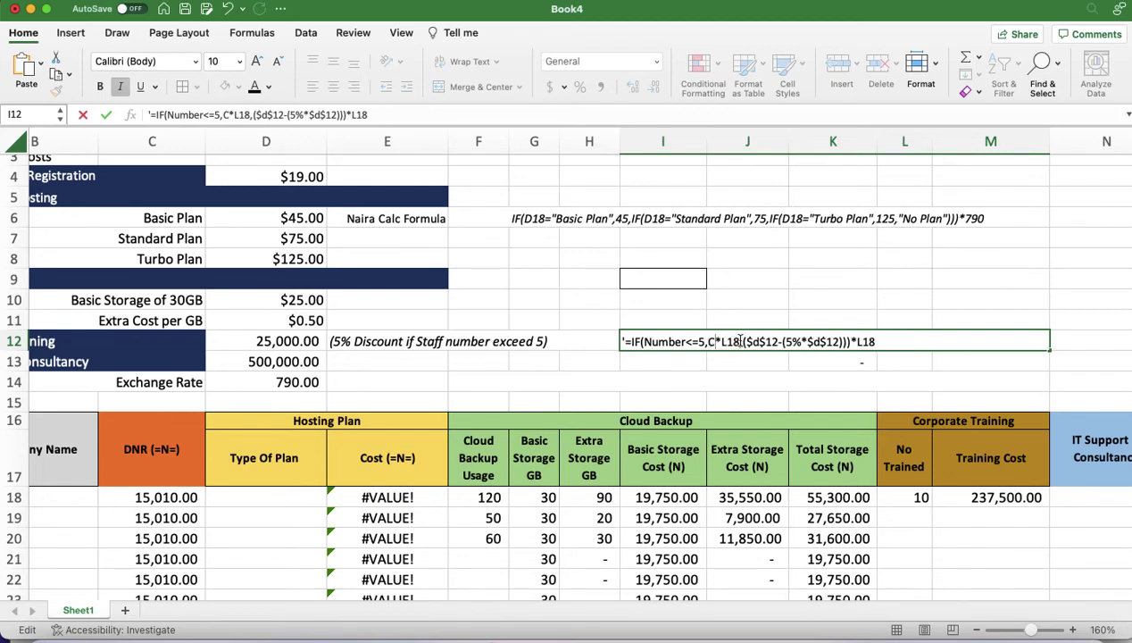
type("ost")
left_click(708, 340)
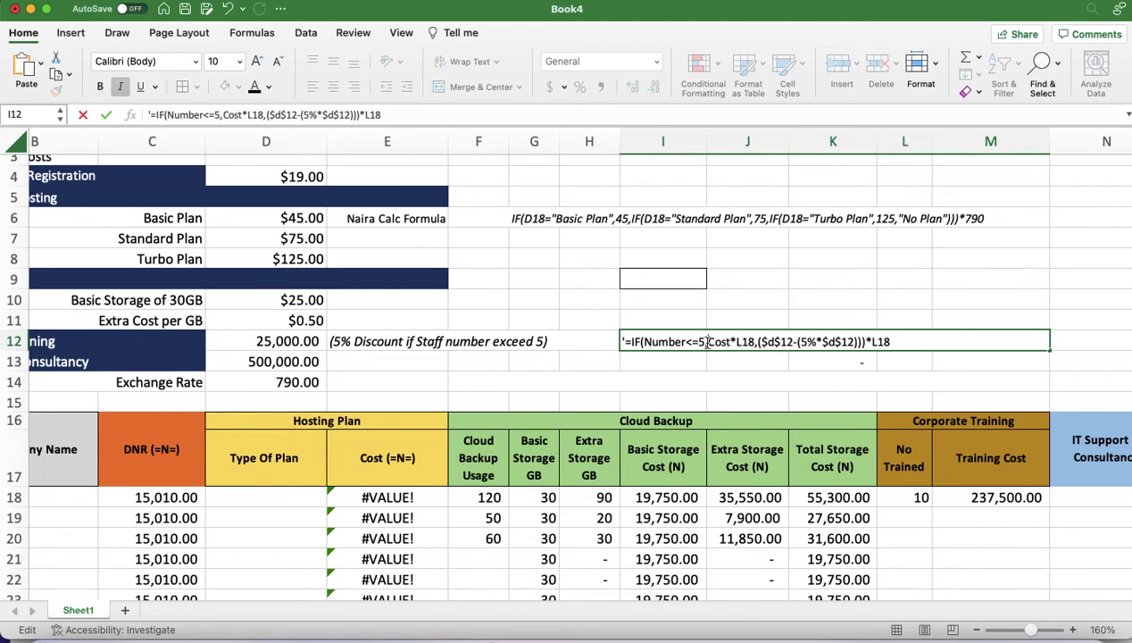
type("UNit")
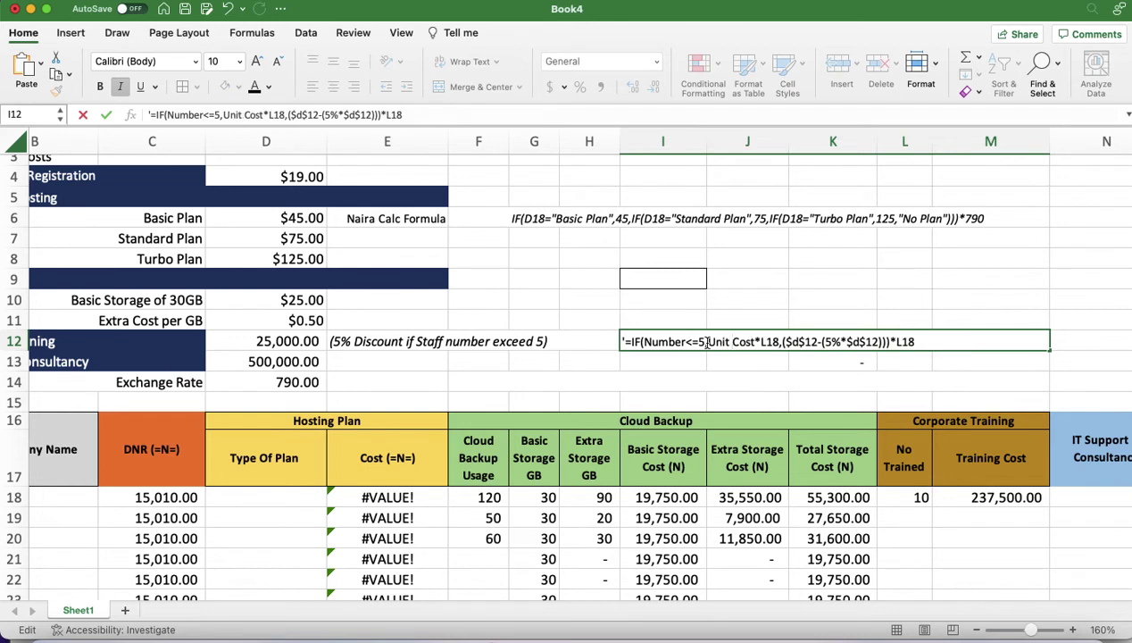
mouse_move(763, 341)
left_mouse_down()
mouse_move(791, 341)
mouse_move(780, 341)
left_mouse_up()
type("NUmber")
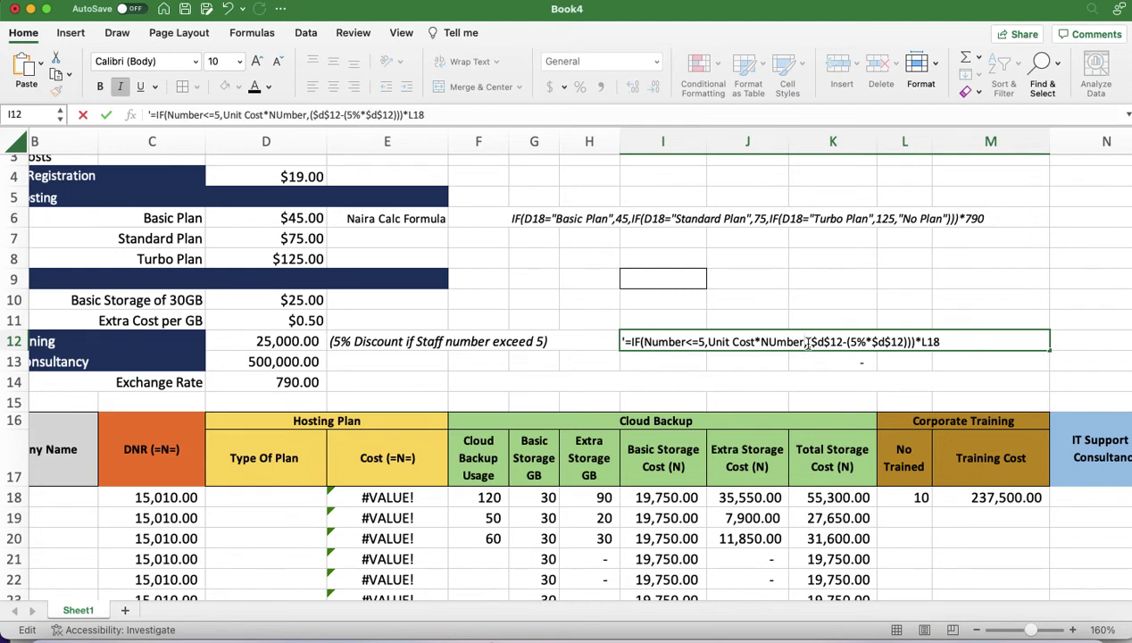
Reword the discounted branch of the I12 formula text as (Unit Cost-(5%*Unit Cost)))*Number
left_click_drag(802, 341, 841, 340)
type("Unit Cos")
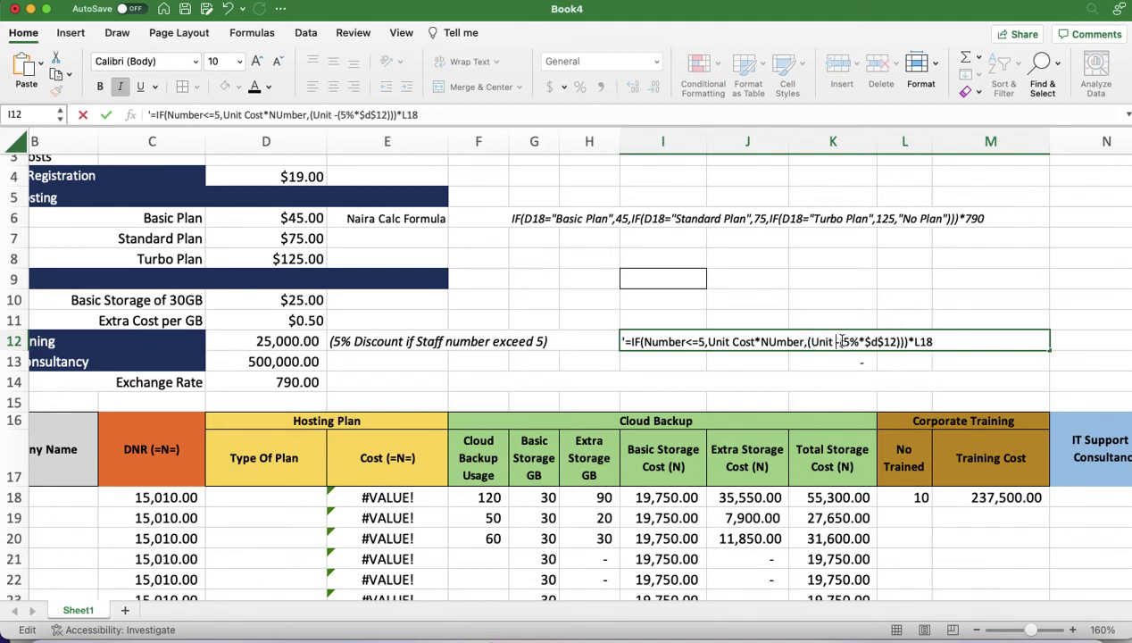
type("t")
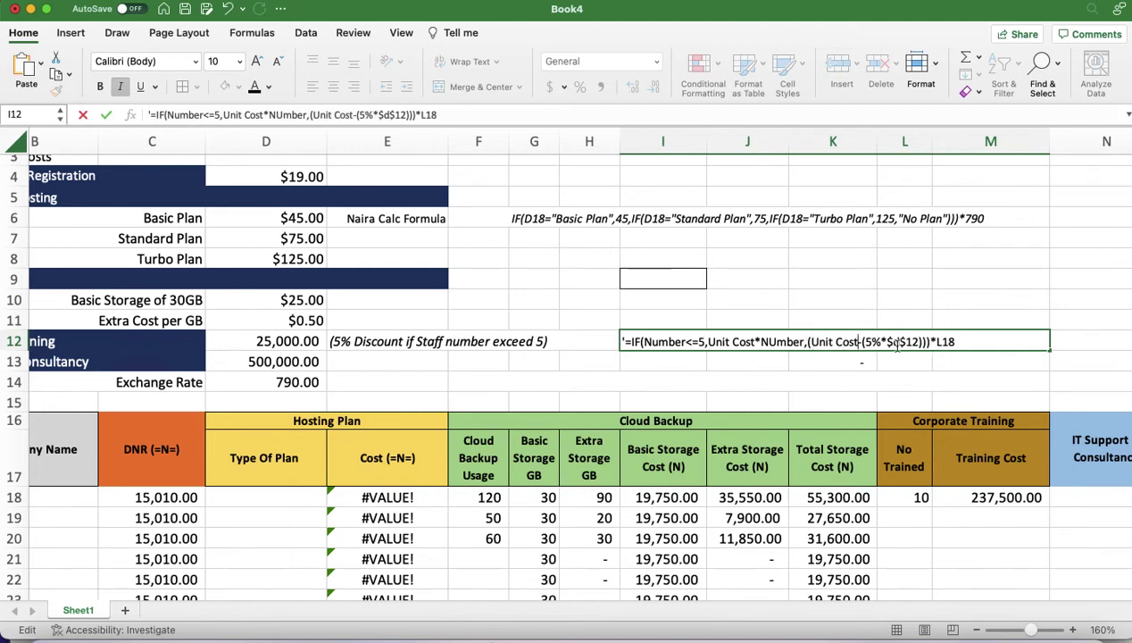
left_click_drag(887, 342, 919, 340)
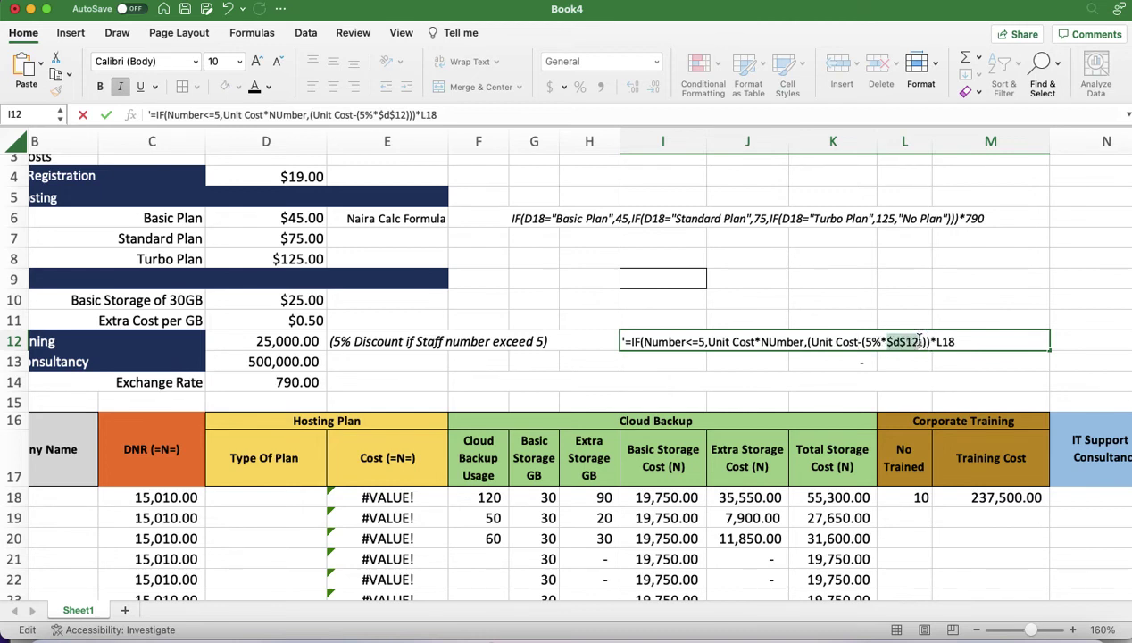
type("UNit")
key("BackSpace")
key("BackSpace")
key("BackSpace")
type("nit Cost")
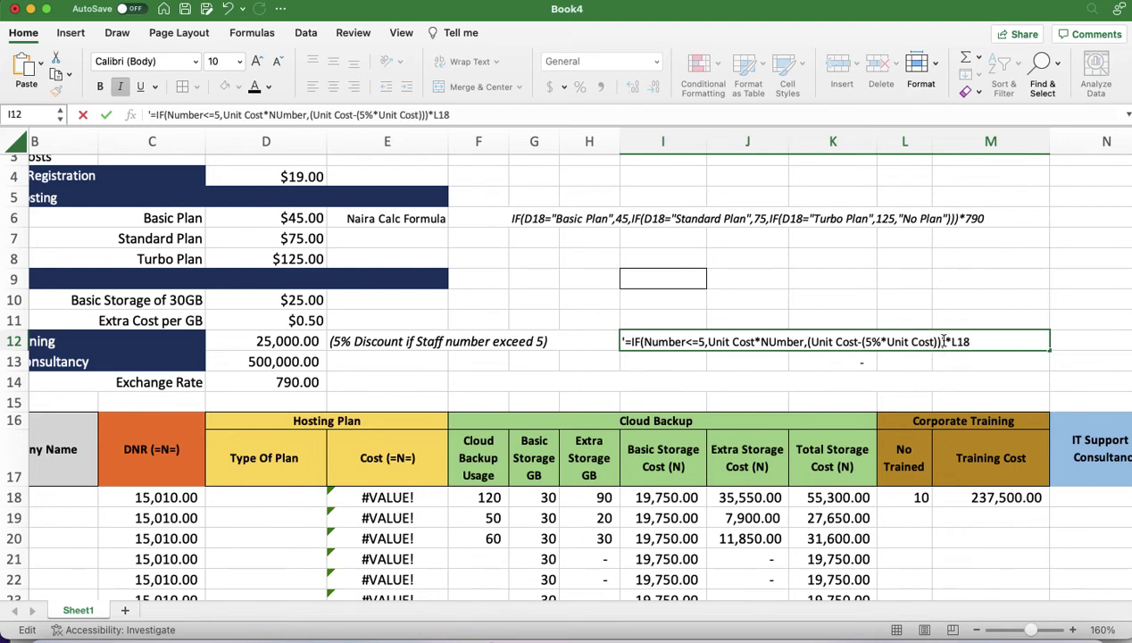
left_click_drag(951, 342, 971, 342)
type("NUmber,(Unit")
key("Return")
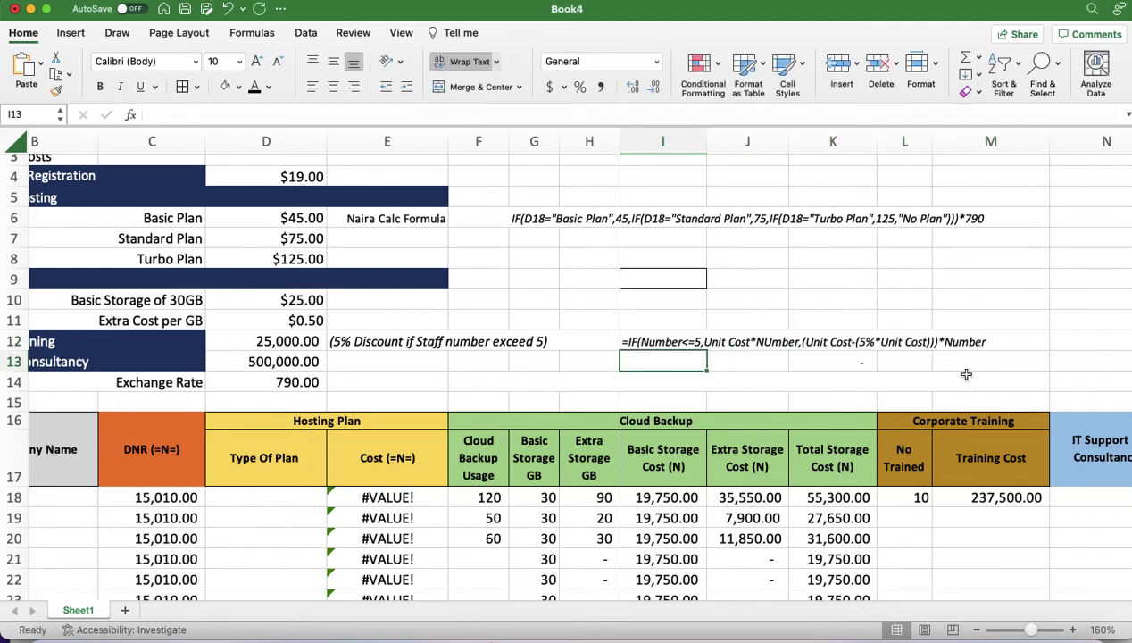
Test the training cost formula with 1, 5 and 6 as the number trained in L18
left_click(916, 498)
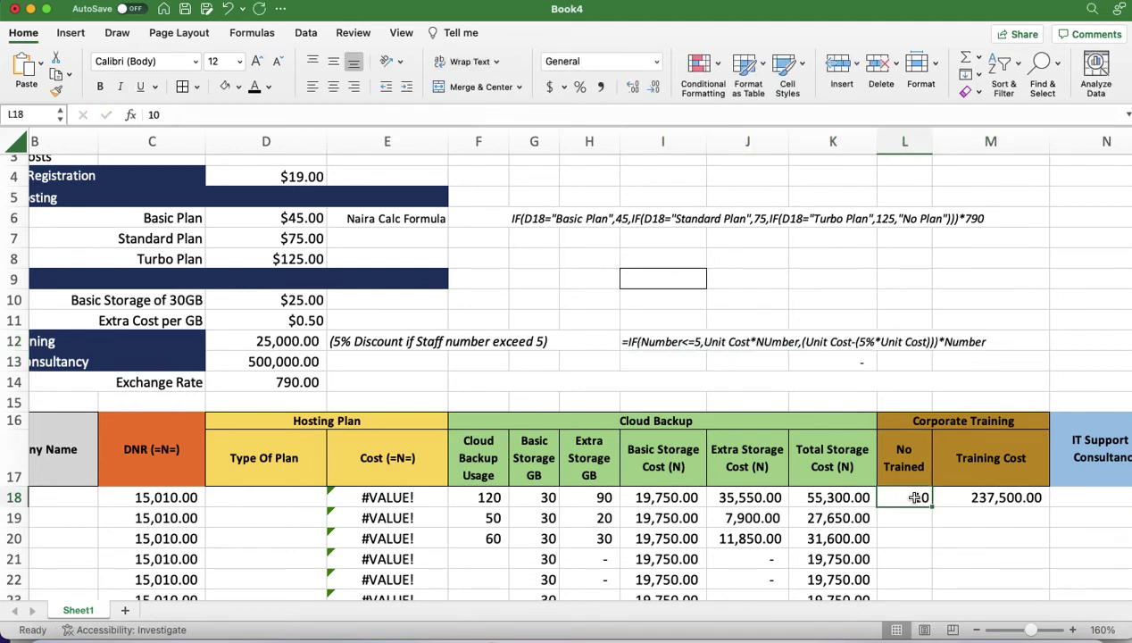
type("1")
key("Return")
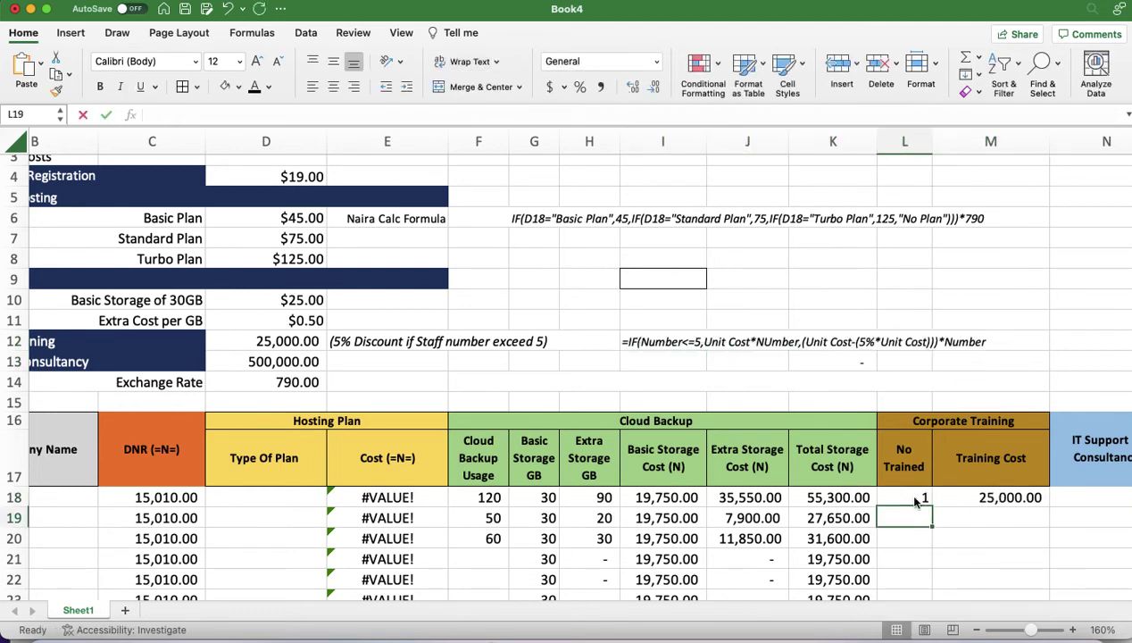
left_click(917, 498)
type("5")
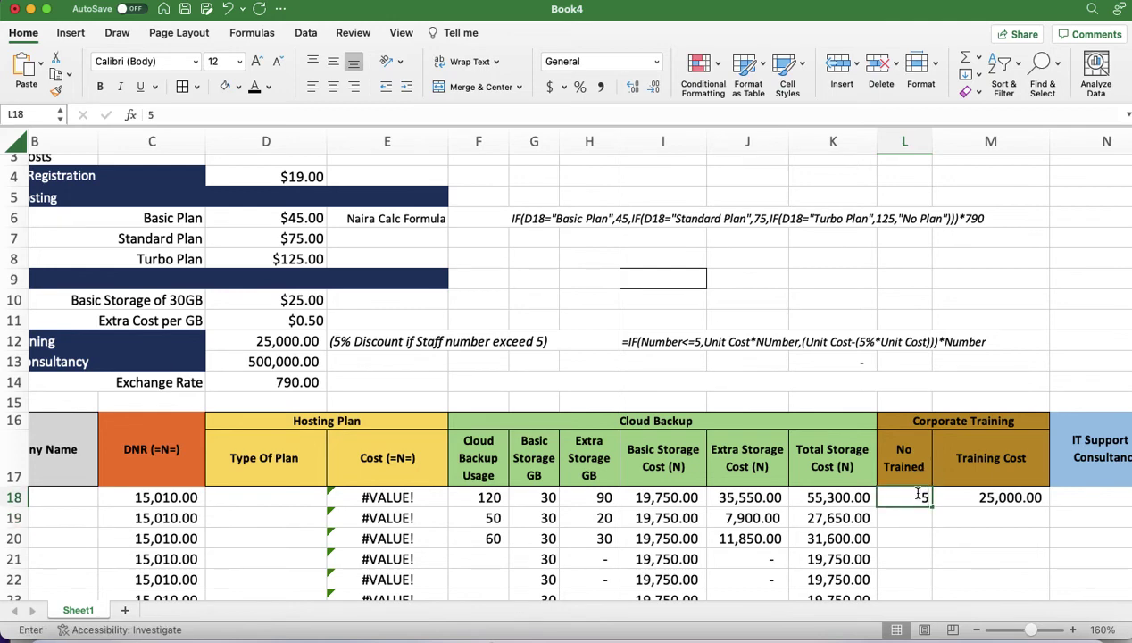
left_click(922, 498)
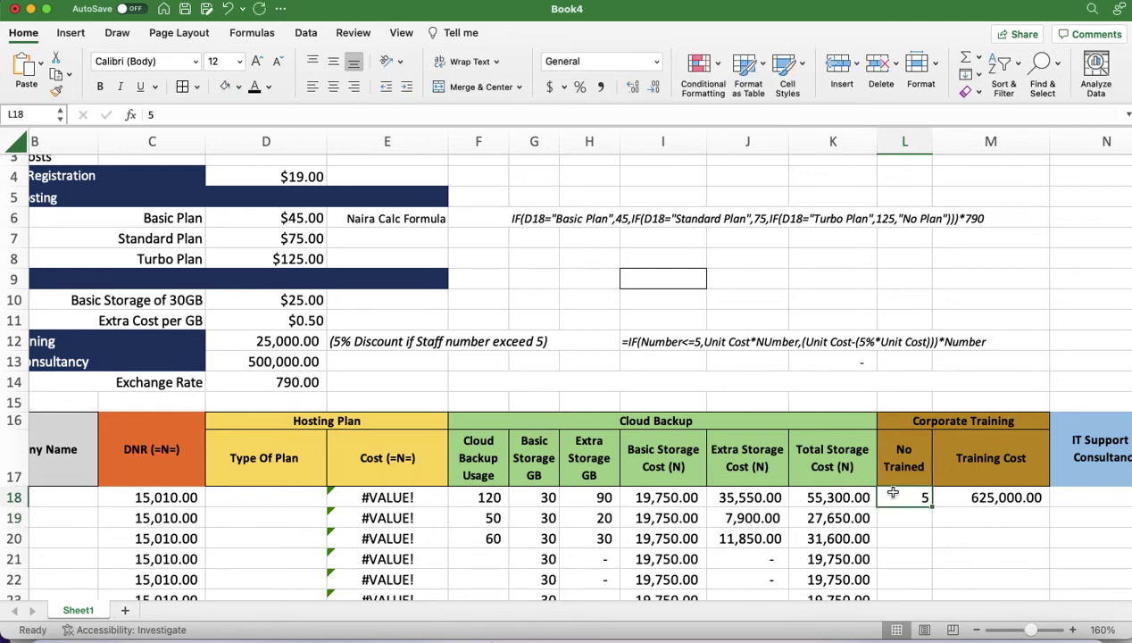
type("6")
key("Return")
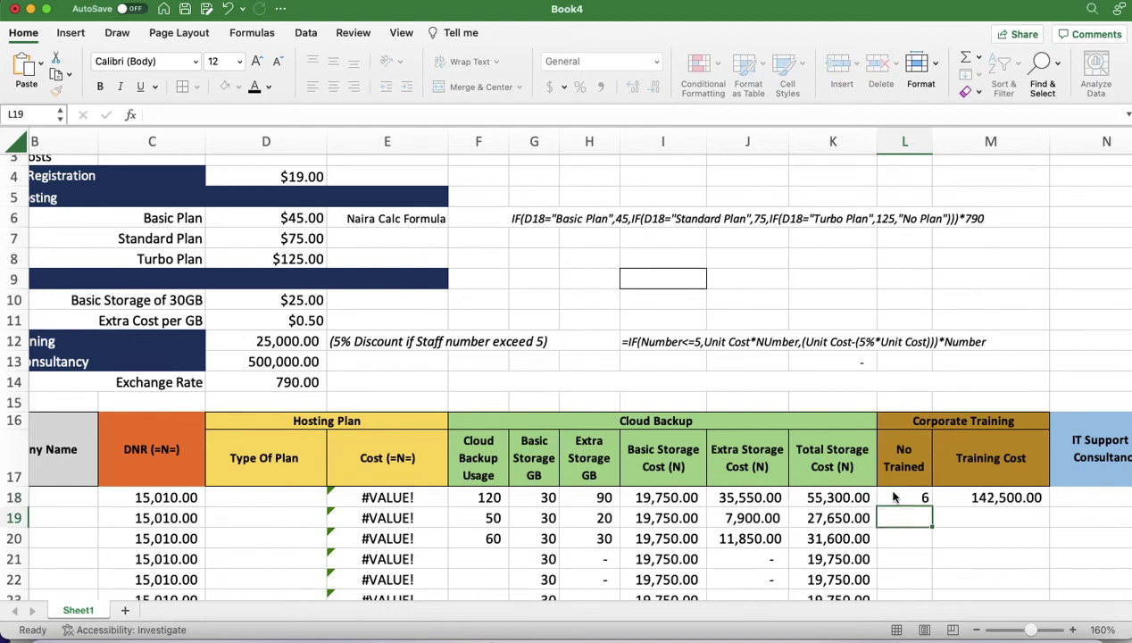
Calculate =25000*6 in M13 to compare with the discounted training cost, and clear the cell
left_click(991, 360)
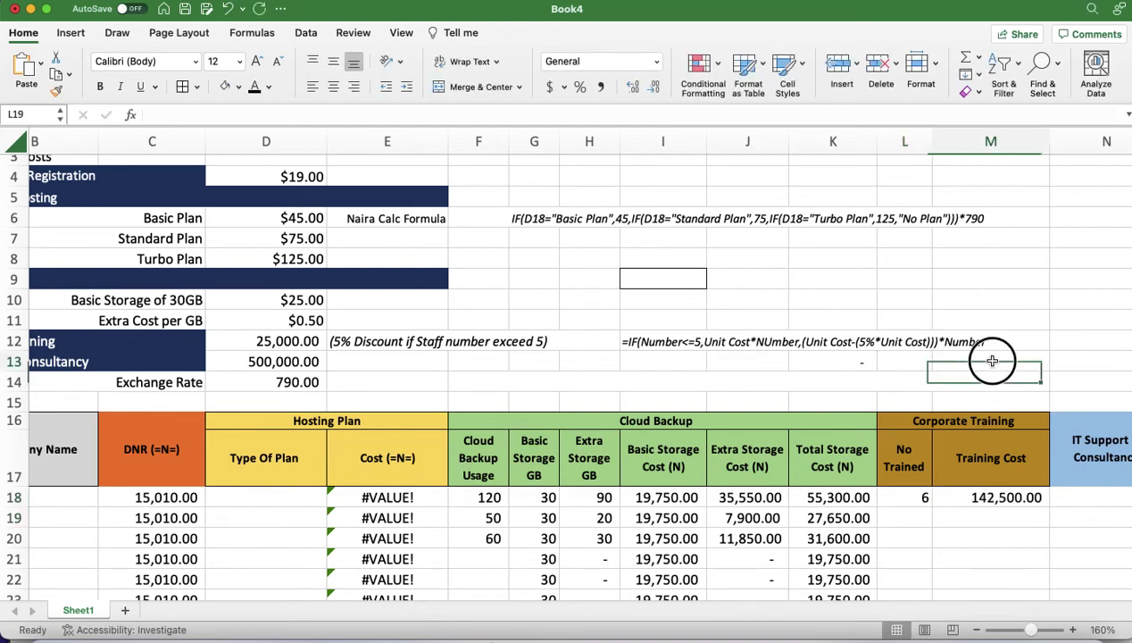
type("=")
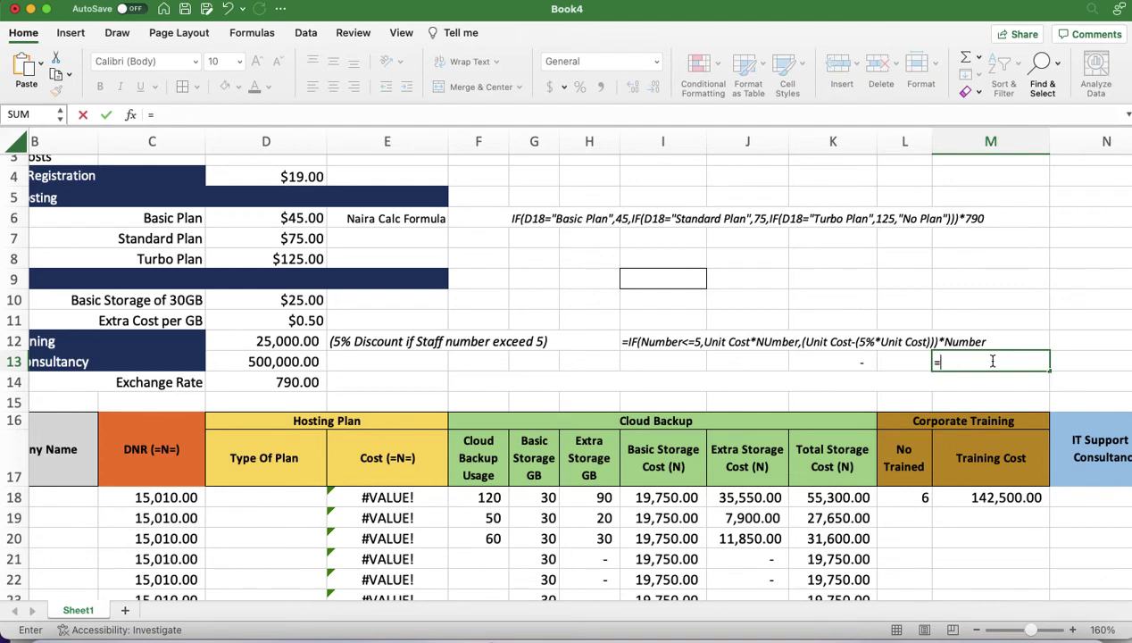
type("25000*6")
key("Return")
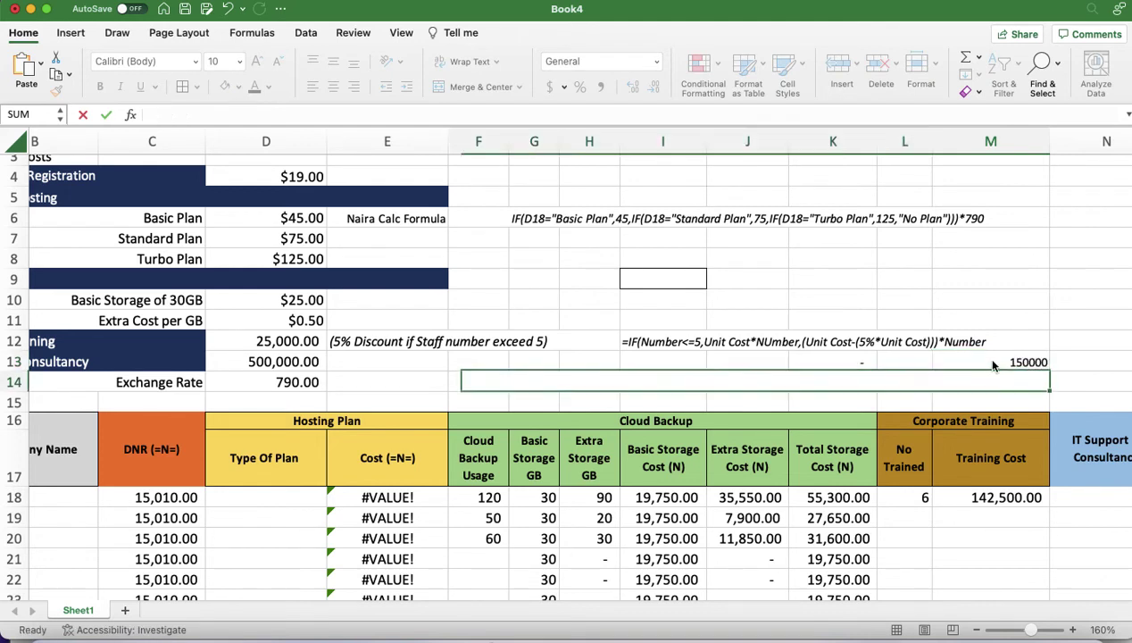
left_click(1025, 360)
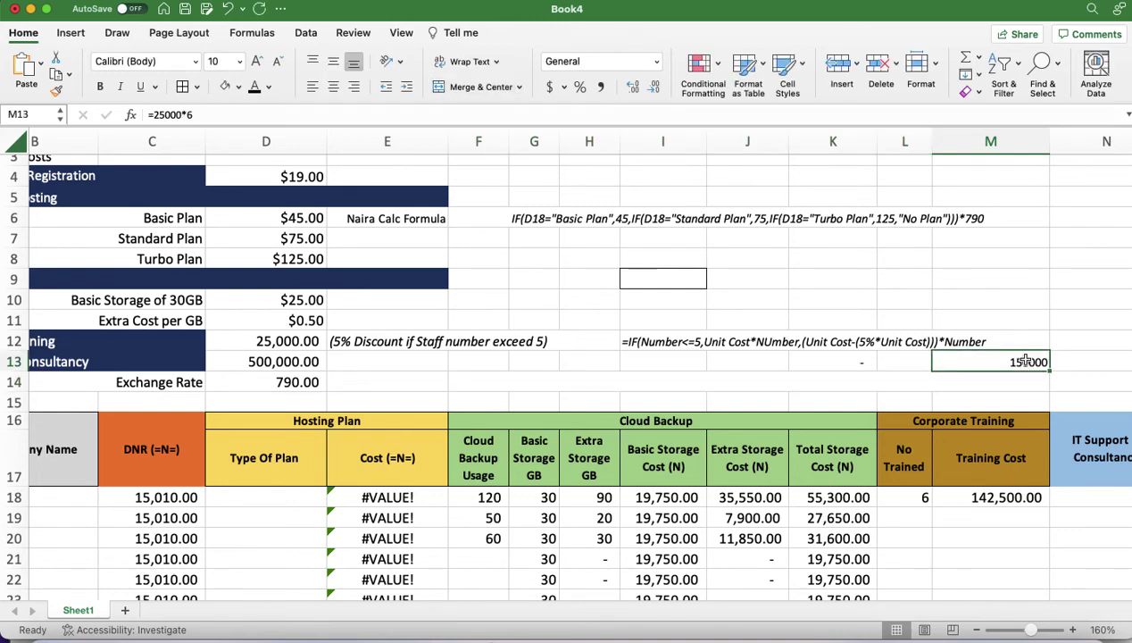
key("Delete")
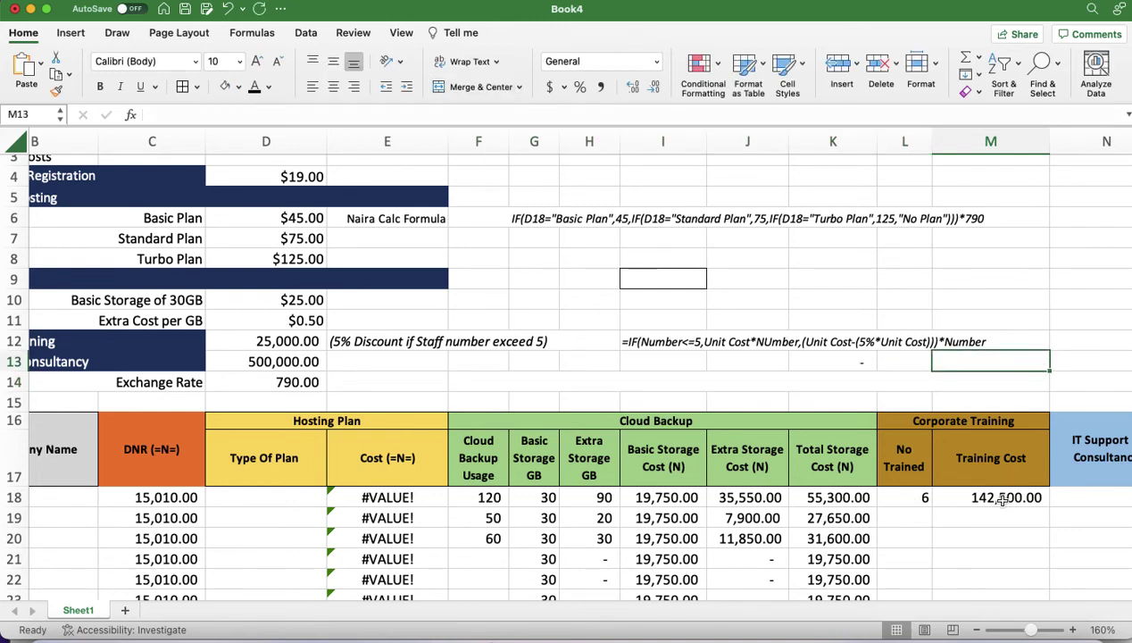
Fill the Training Cost formula from M18 down to M32
left_click(1038, 498)
left_click_drag(1038, 498, 1033, 537)
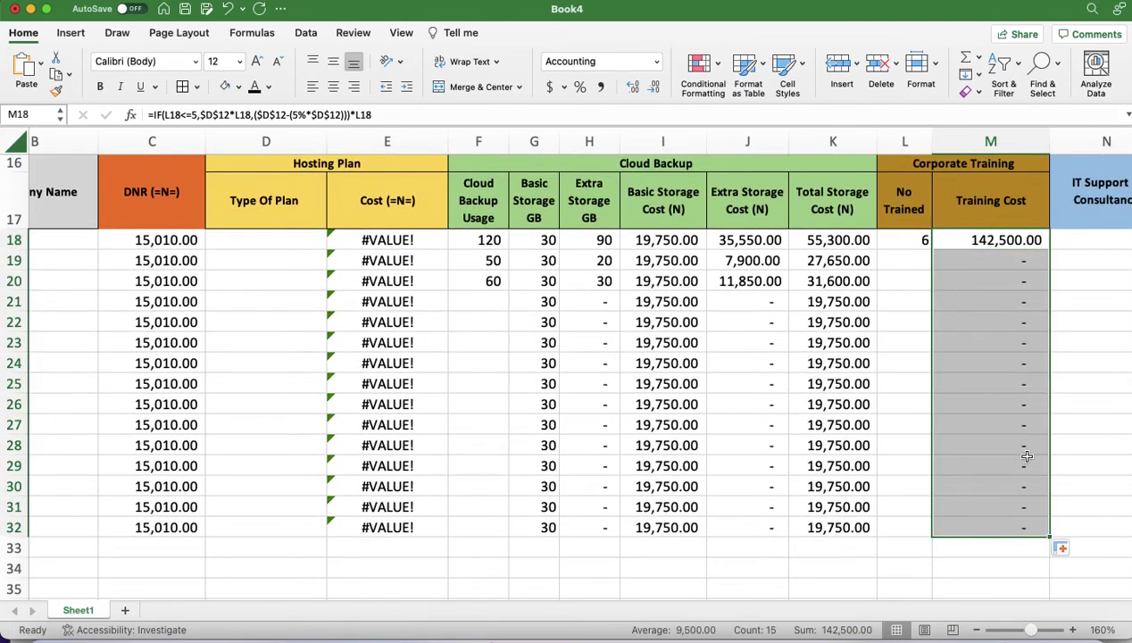
Enter 500000 as the IT Support & Consultancy cost in N18, apply comma style, and fill it down to N32
left_click(1087, 235)
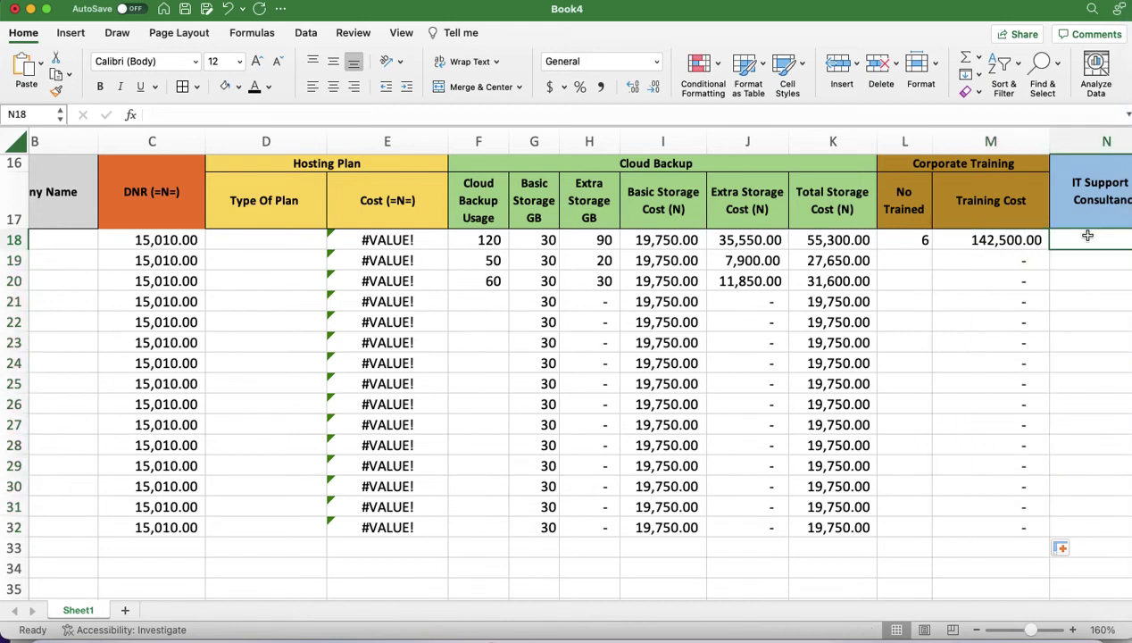
type("500000")
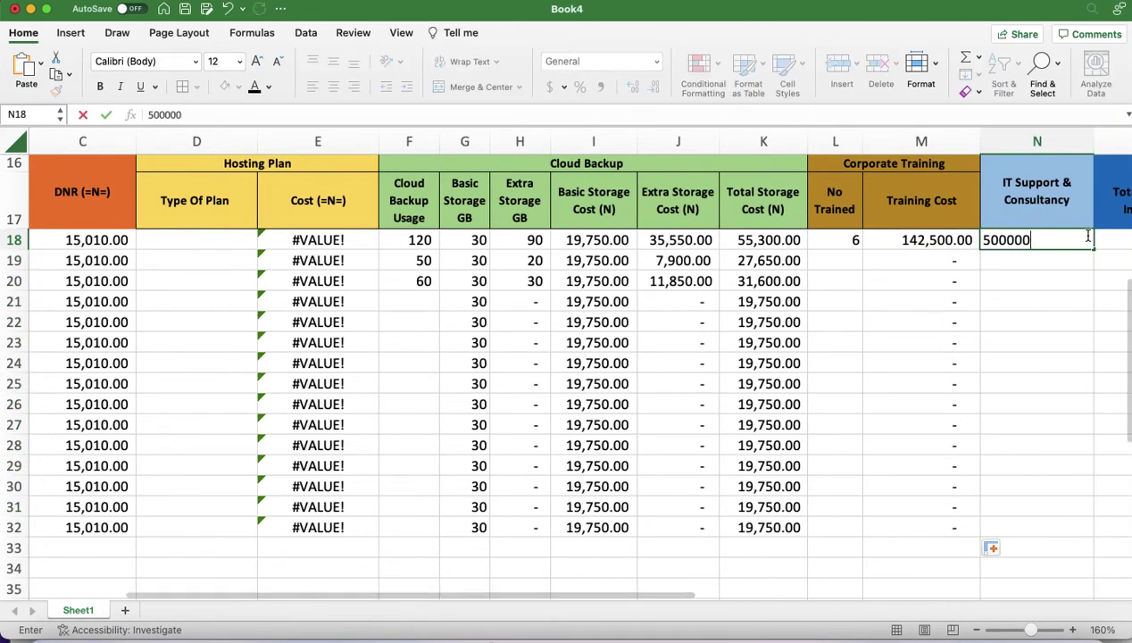
key("Return")
key("Up")
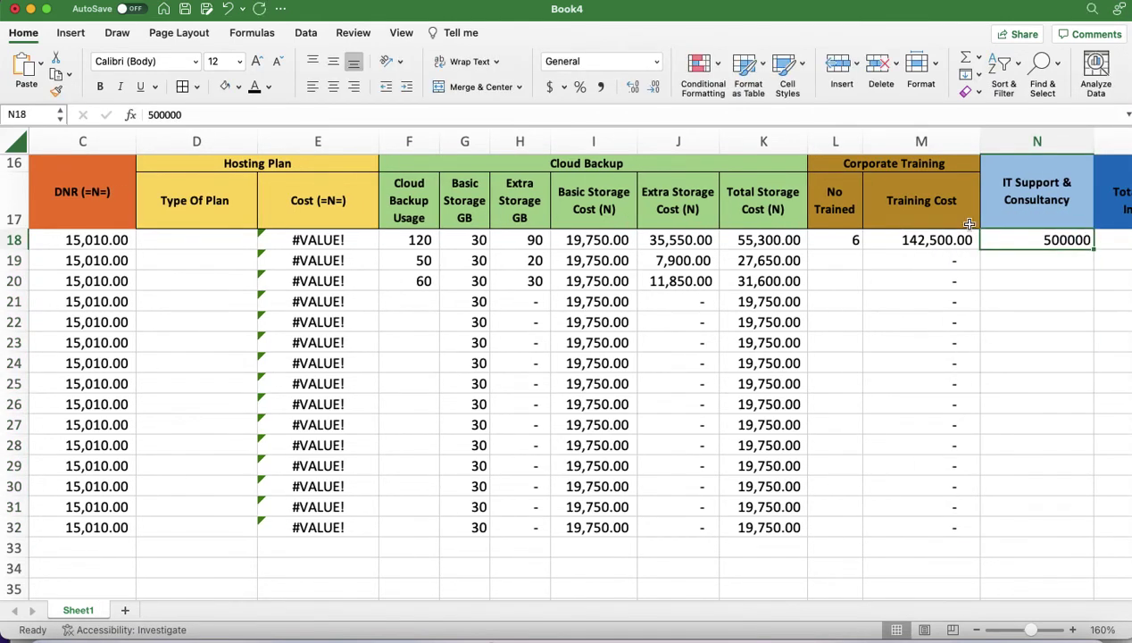
left_click(600, 87)
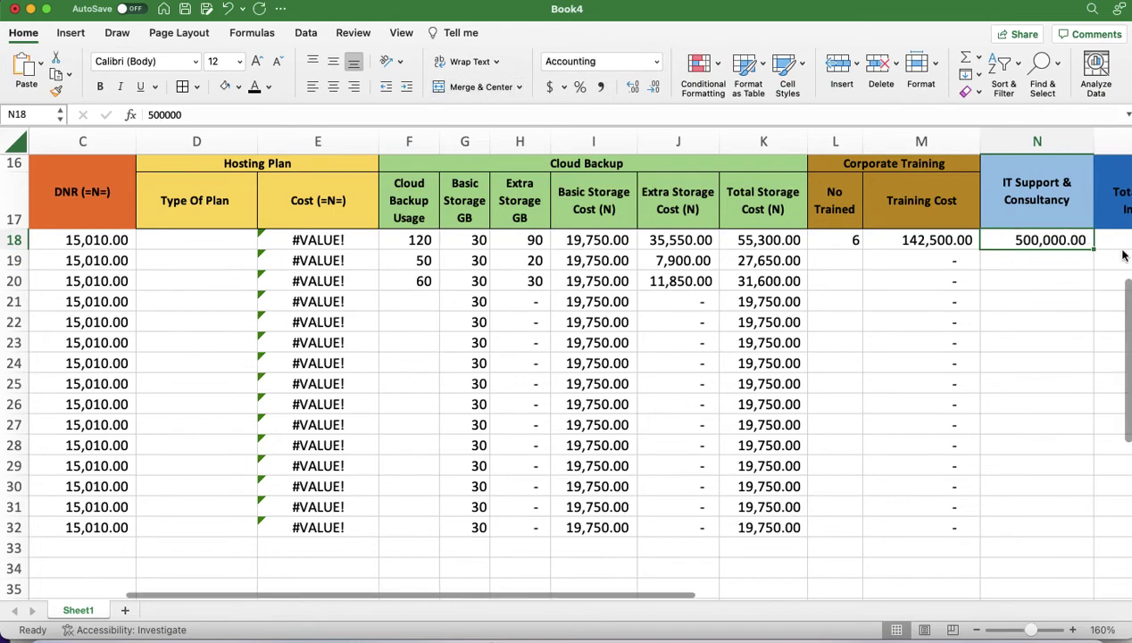
left_click_drag(1083, 249, 1072, 537)
scroll(1072, 540, "down", 3)
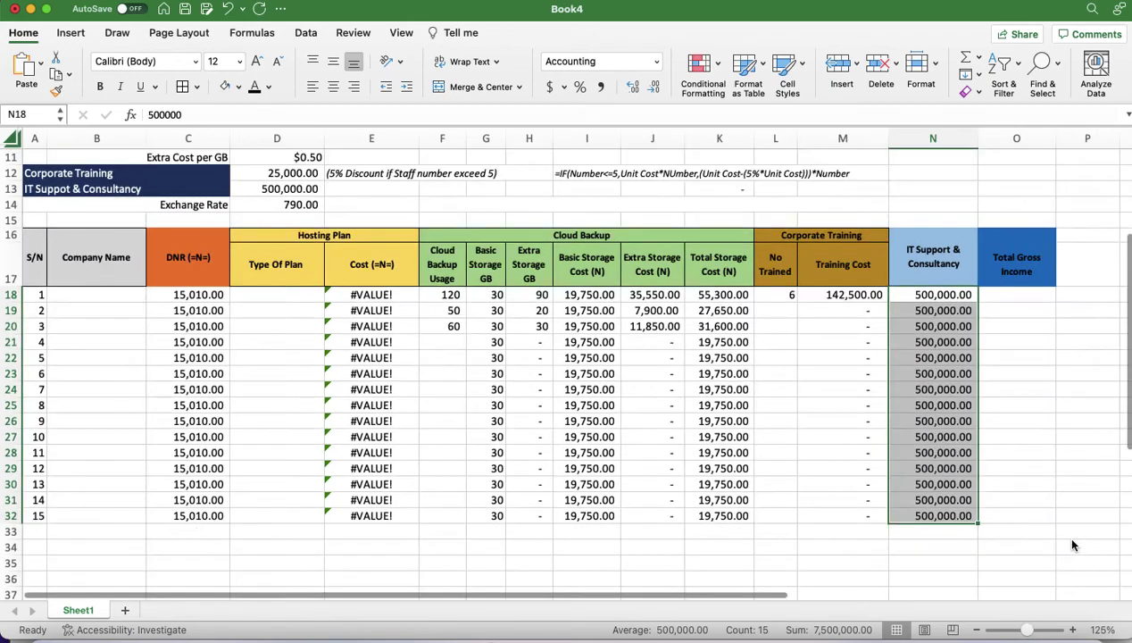
Enter =C18+E18+K18+M18+N18 as the Total Gross Income in O18 and fill it down to O32
left_click(1003, 296)
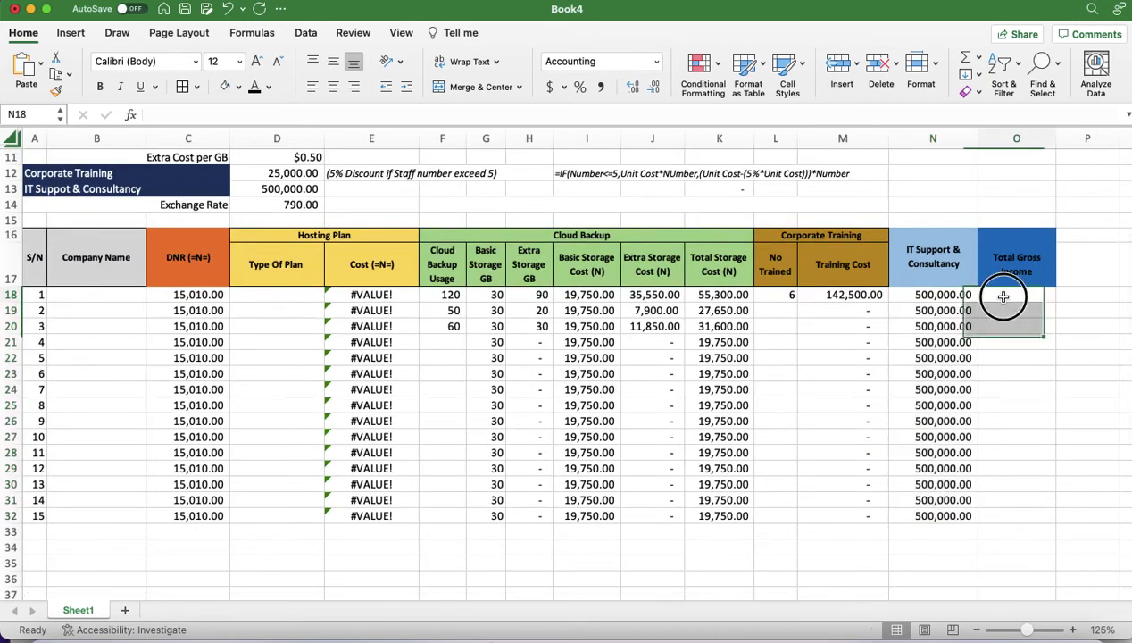
type("=")
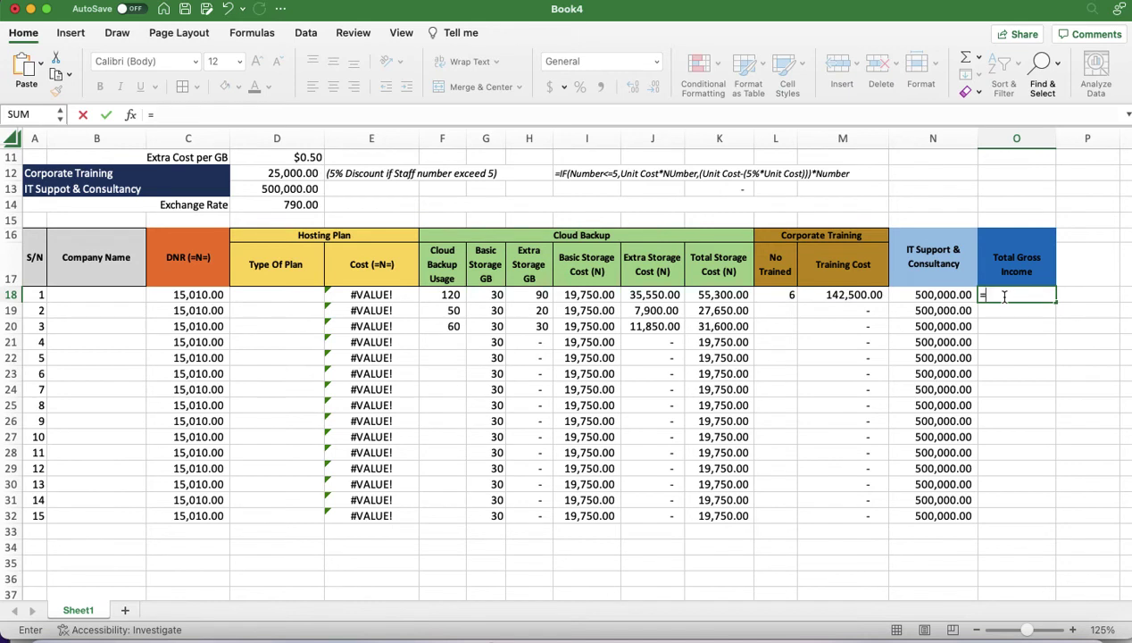
left_click(194, 296)
type("+")
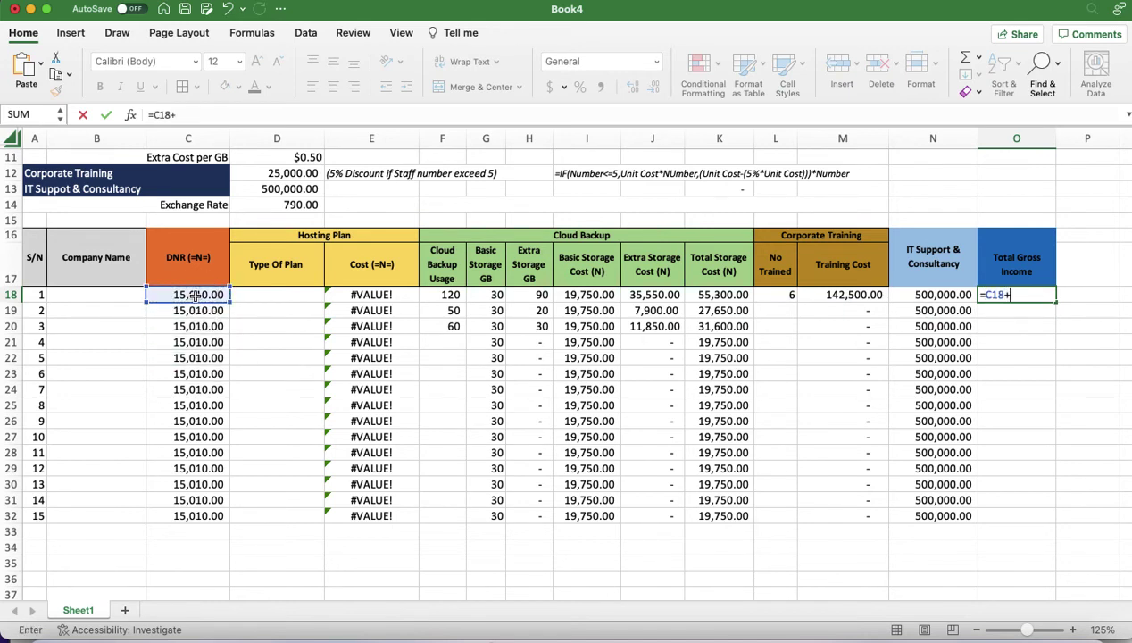
left_click(382, 296)
type("+")
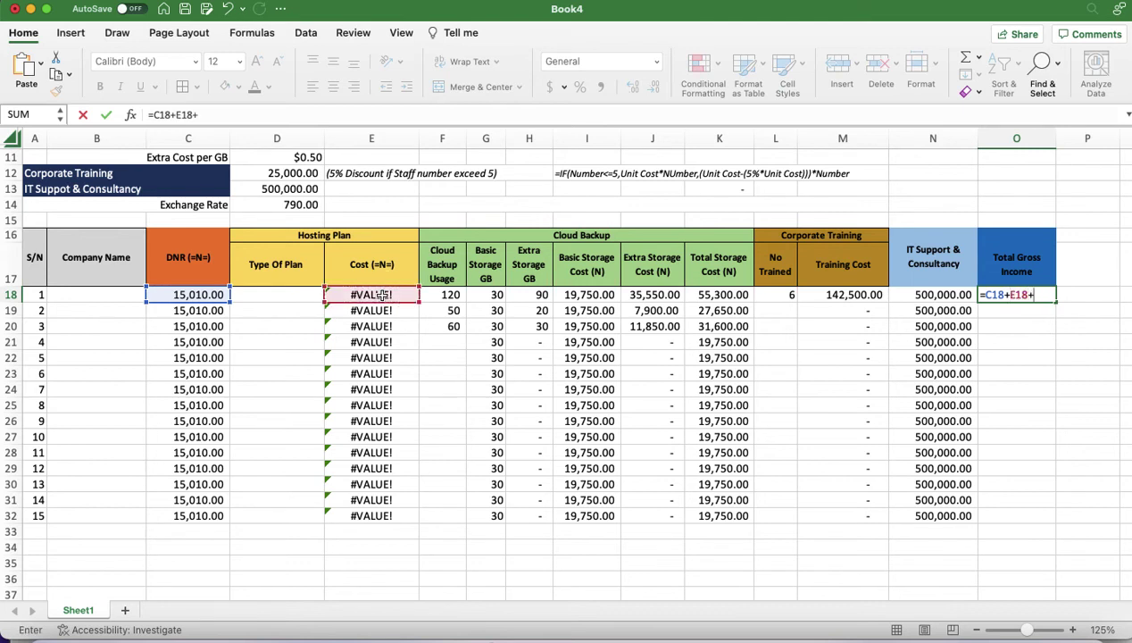
left_click(719, 294)
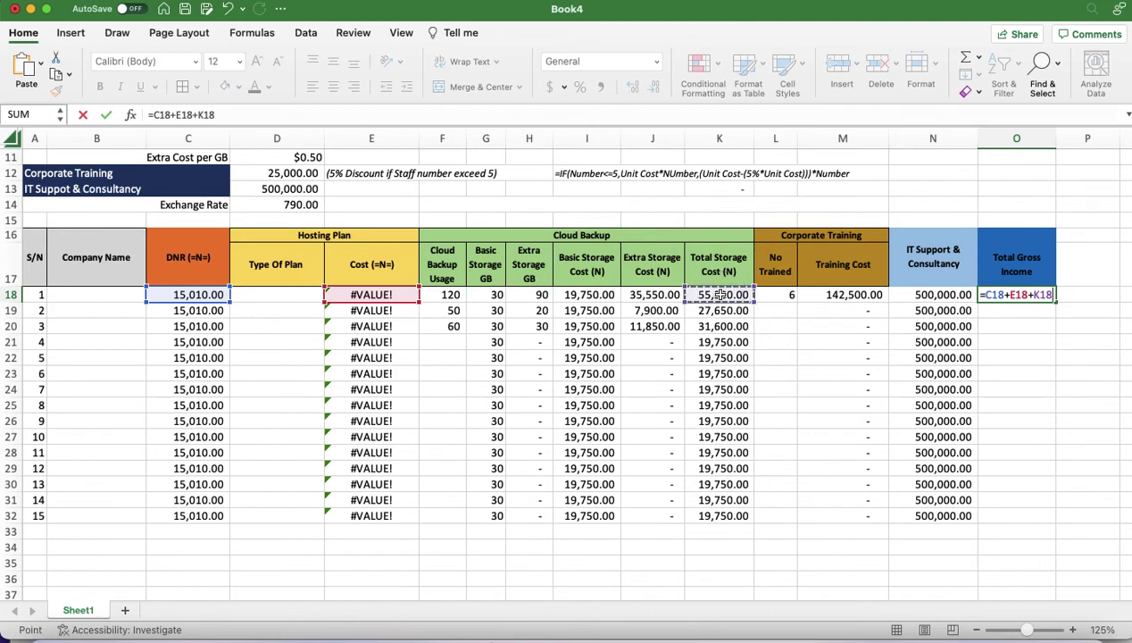
type("+")
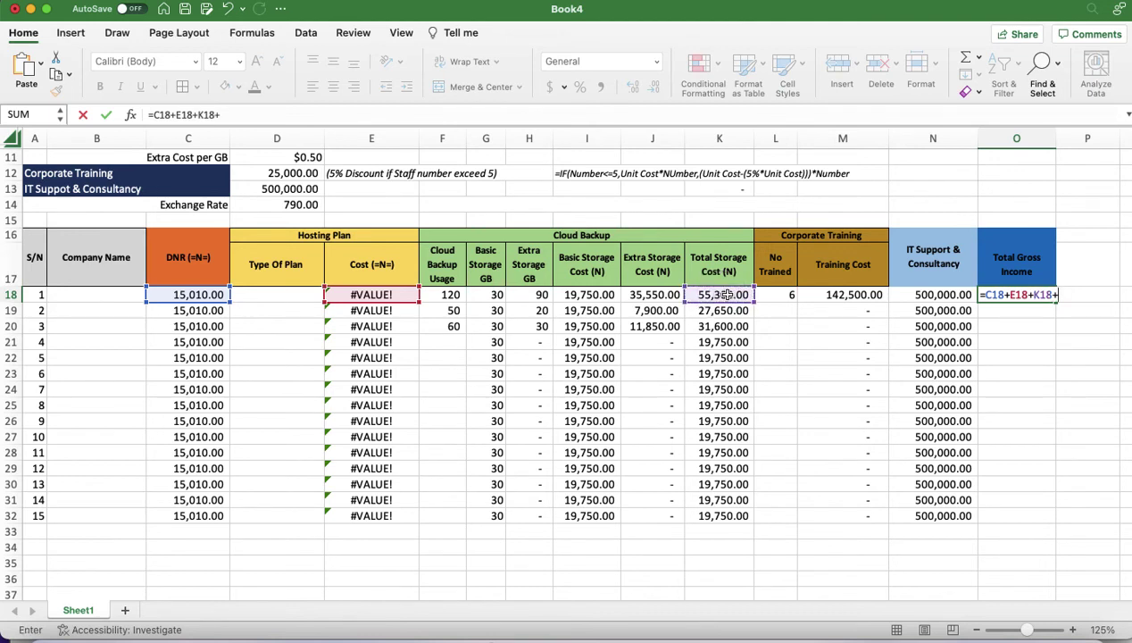
left_click(839, 294)
type("+")
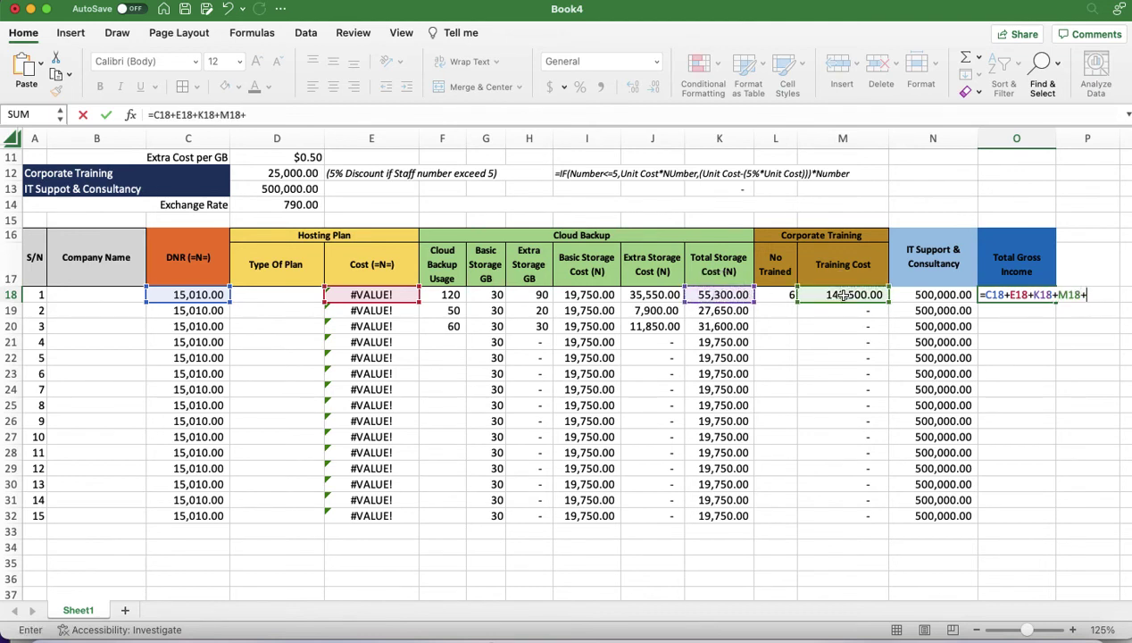
left_click(932, 295)
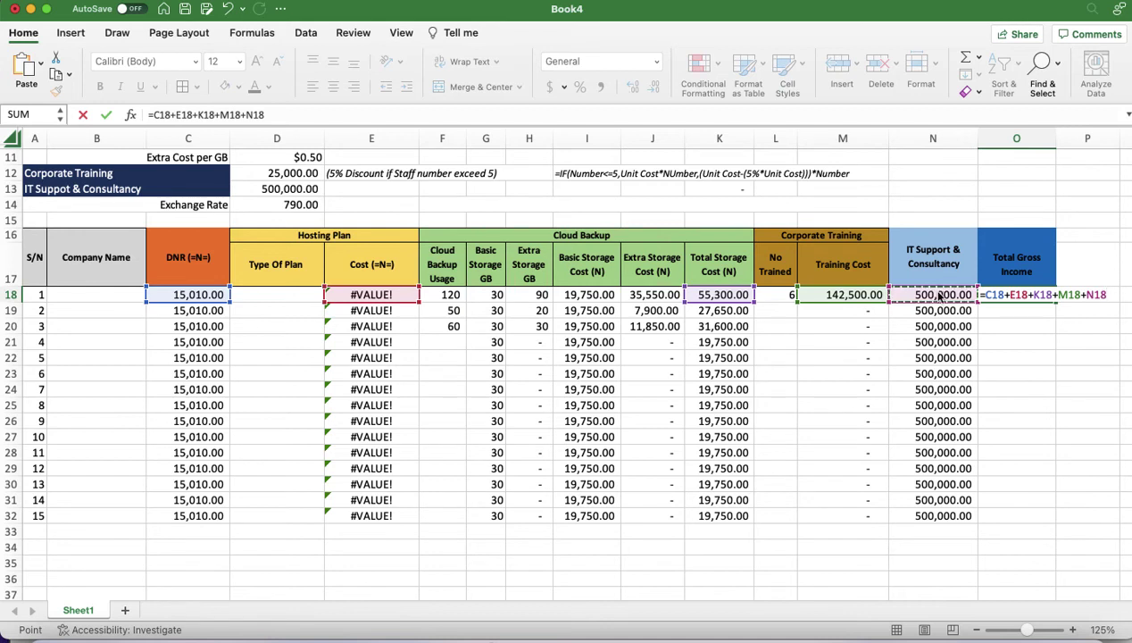
key("Return")
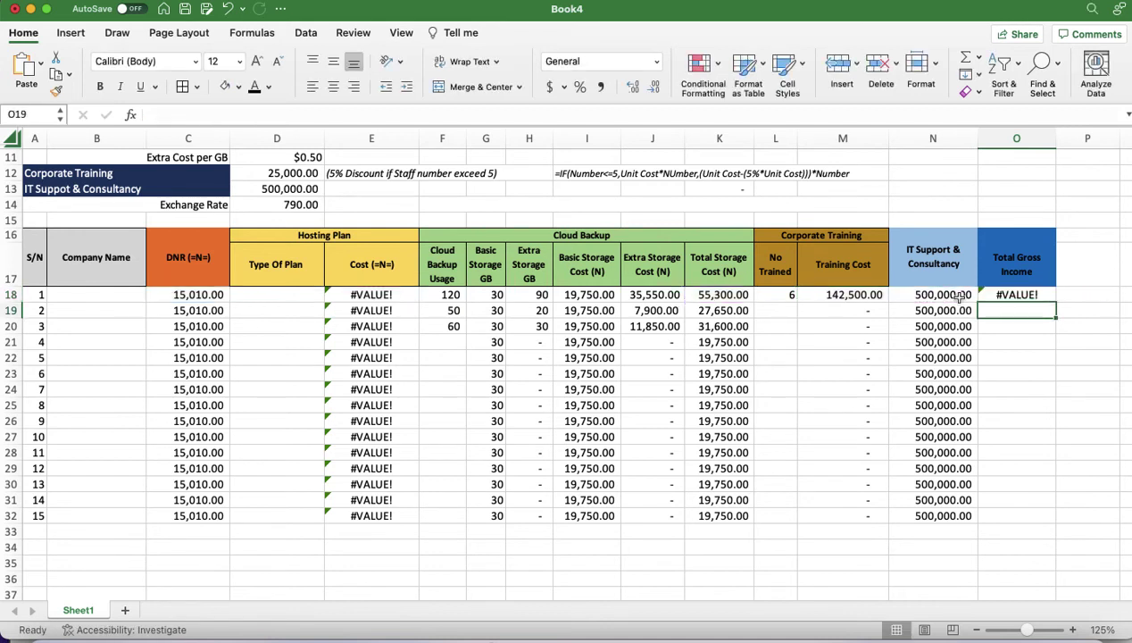
left_click(1019, 295)
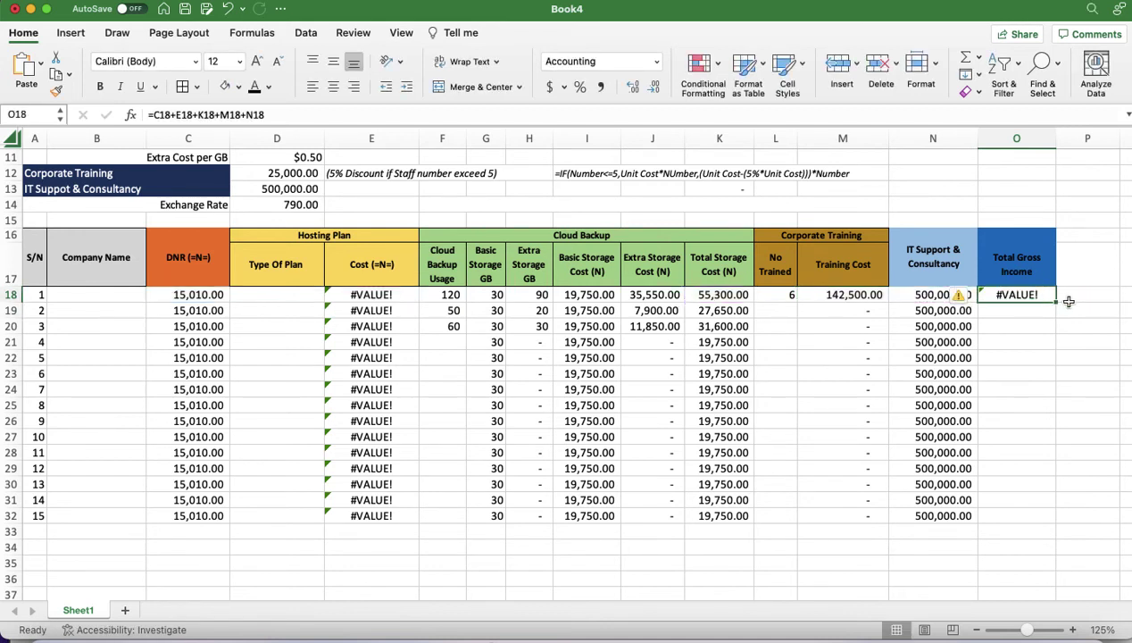
left_click_drag(1054, 302, 1027, 518)
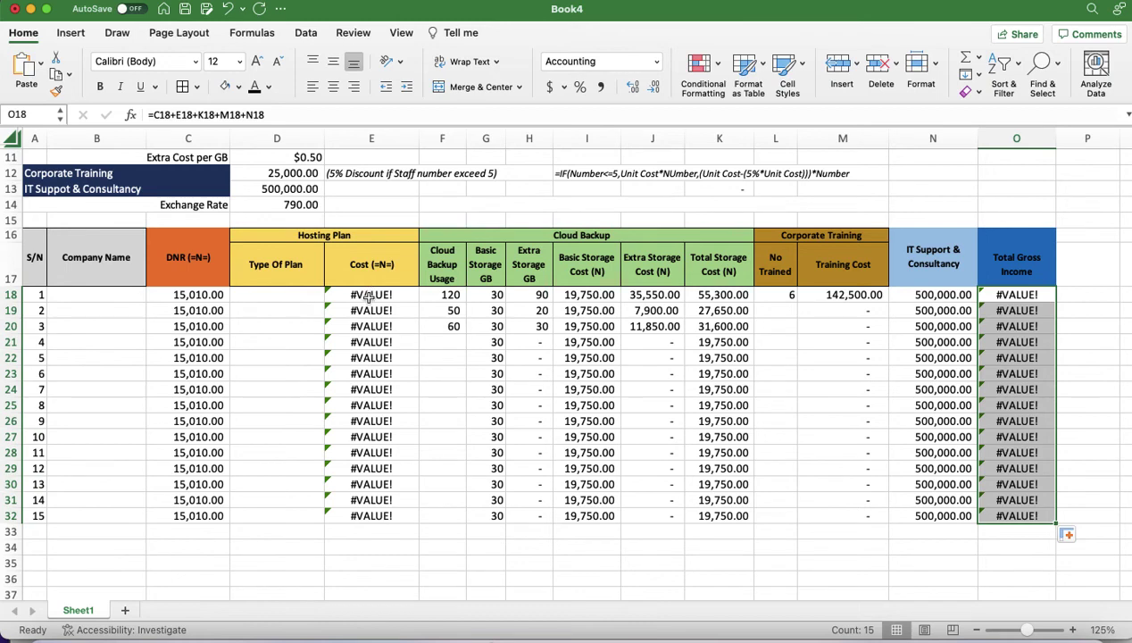
left_click(263, 294)
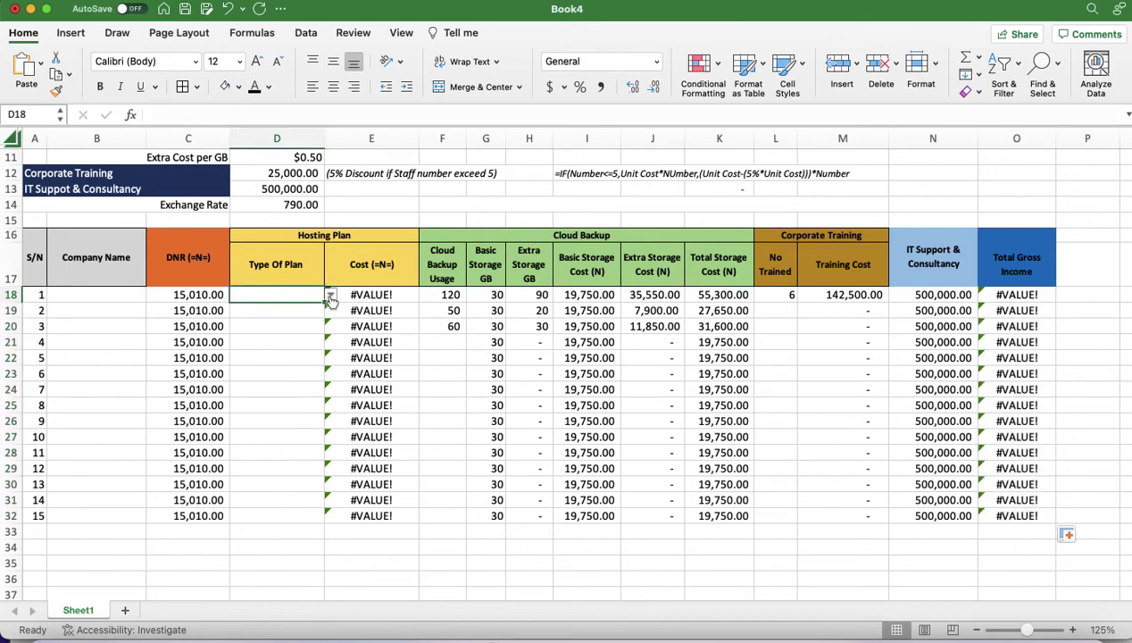
left_click(330, 294)
left_click(266, 311)
scroll(1055, 493, "down", 1)
scroll(1057, 500, "up", 2)
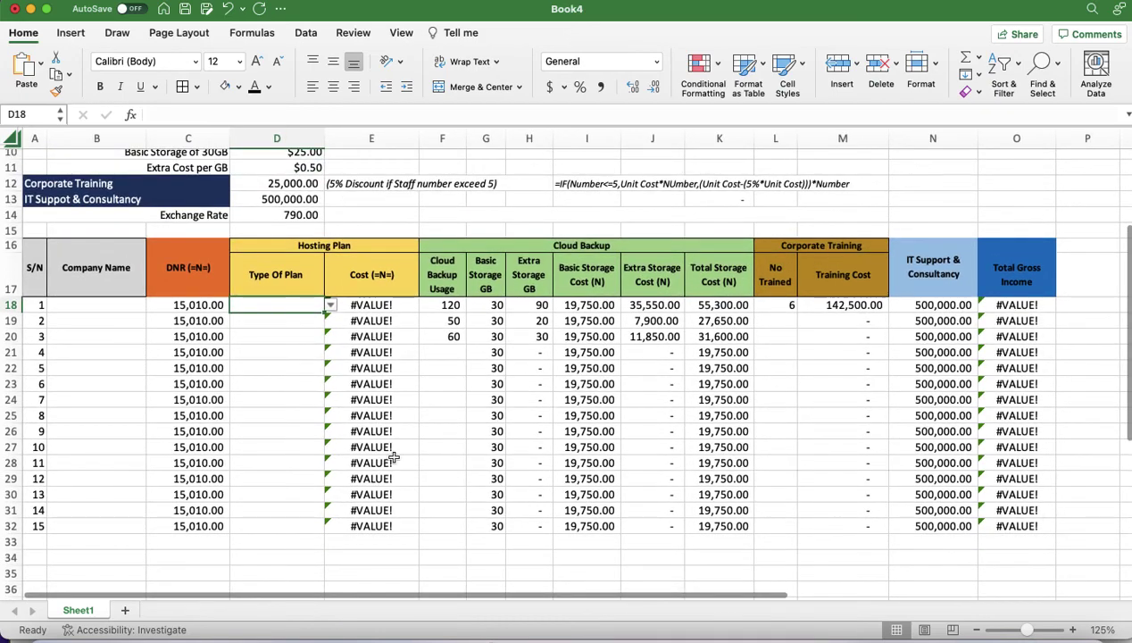
Apply all borders to the table body A18:O32
left_click_drag(34, 306, 1035, 524)
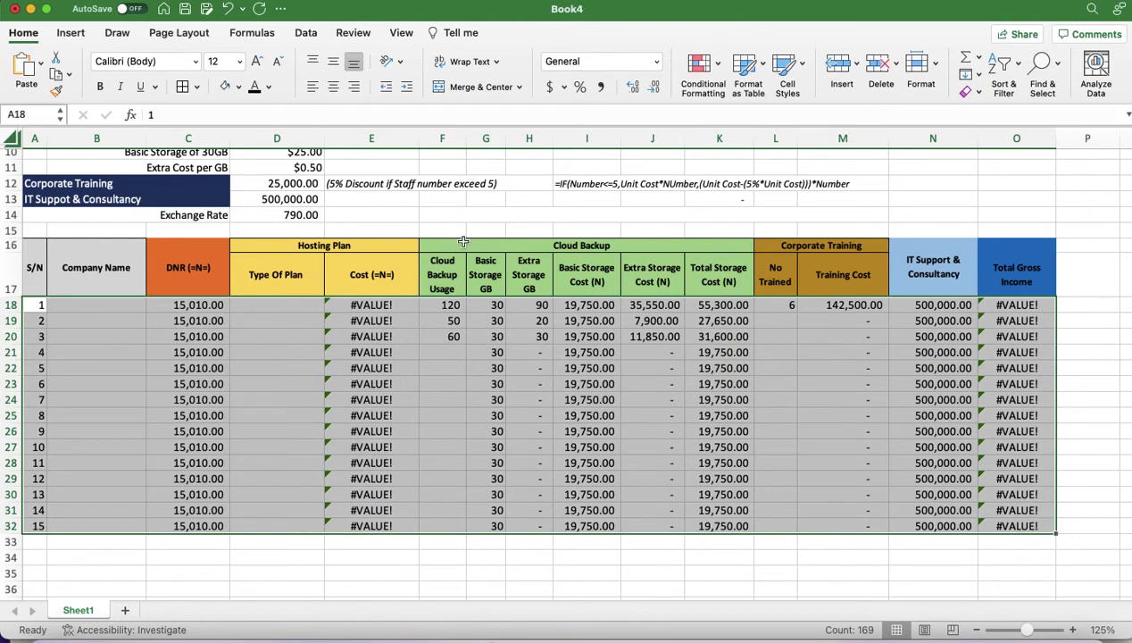
left_click(181, 88)
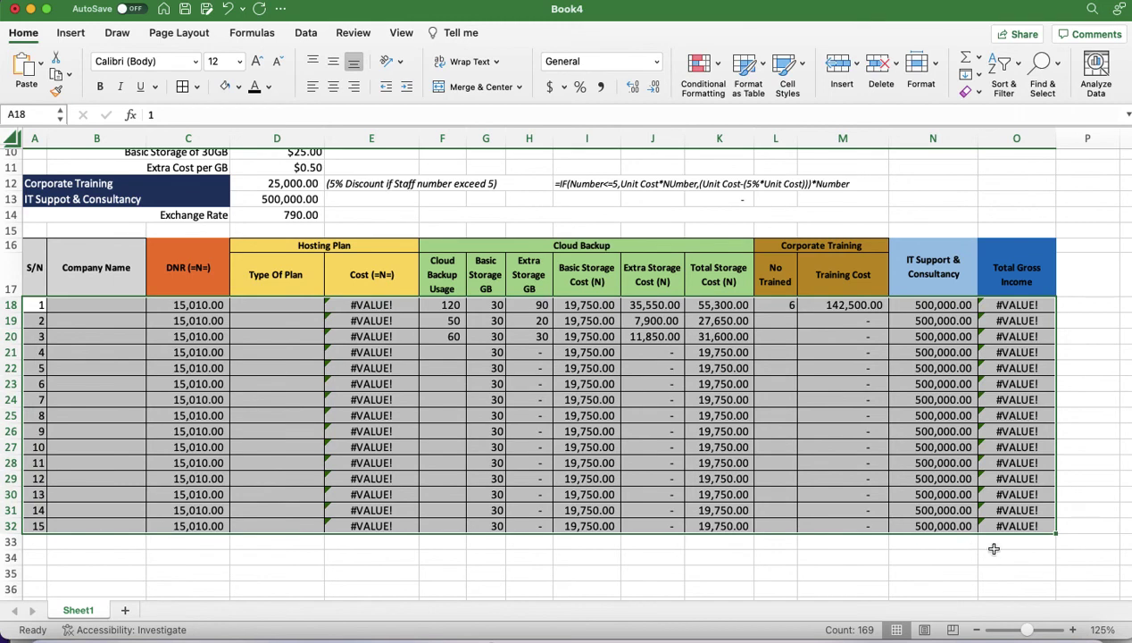
left_click(1003, 544)
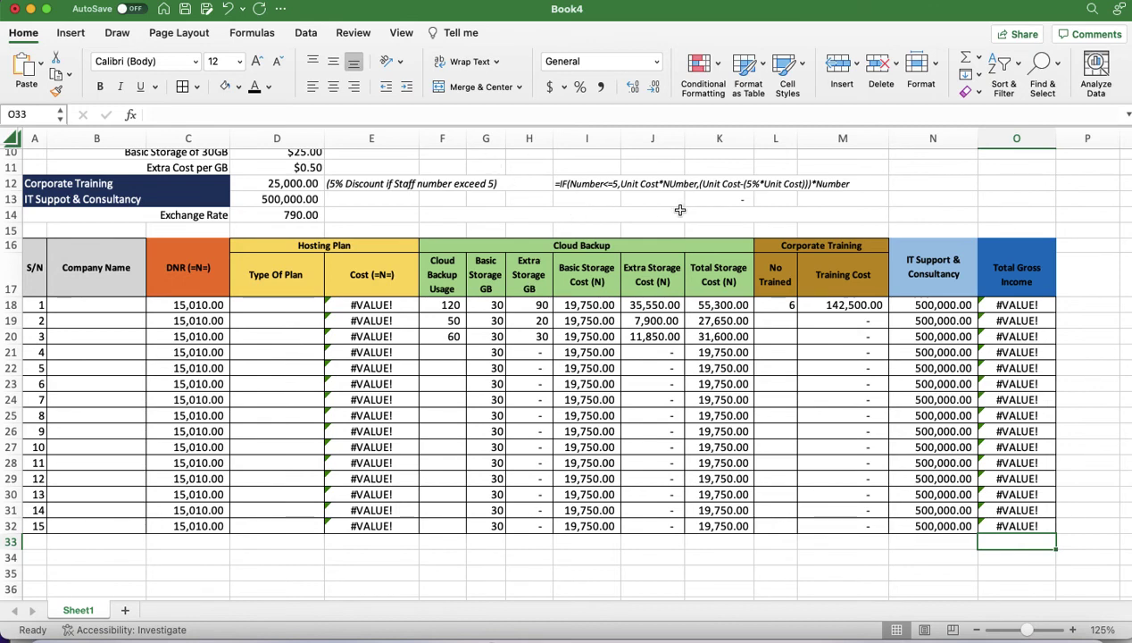
Merge and center cells N14:O14 above the IT Support and Total Gross Income headers
left_click(635, 212)
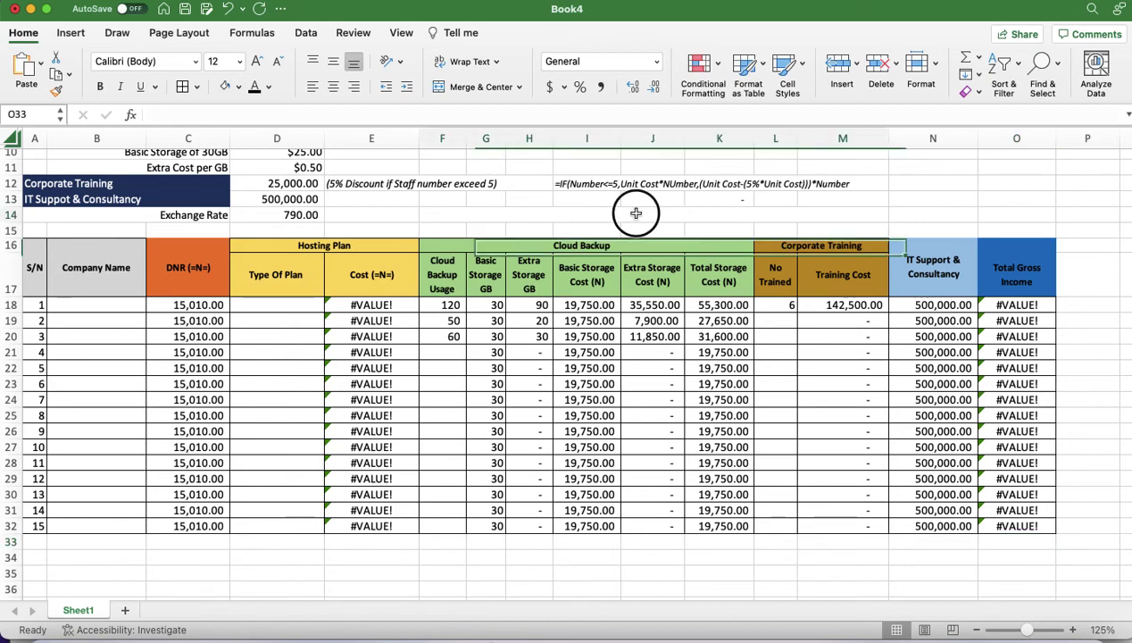
left_click(477, 87)
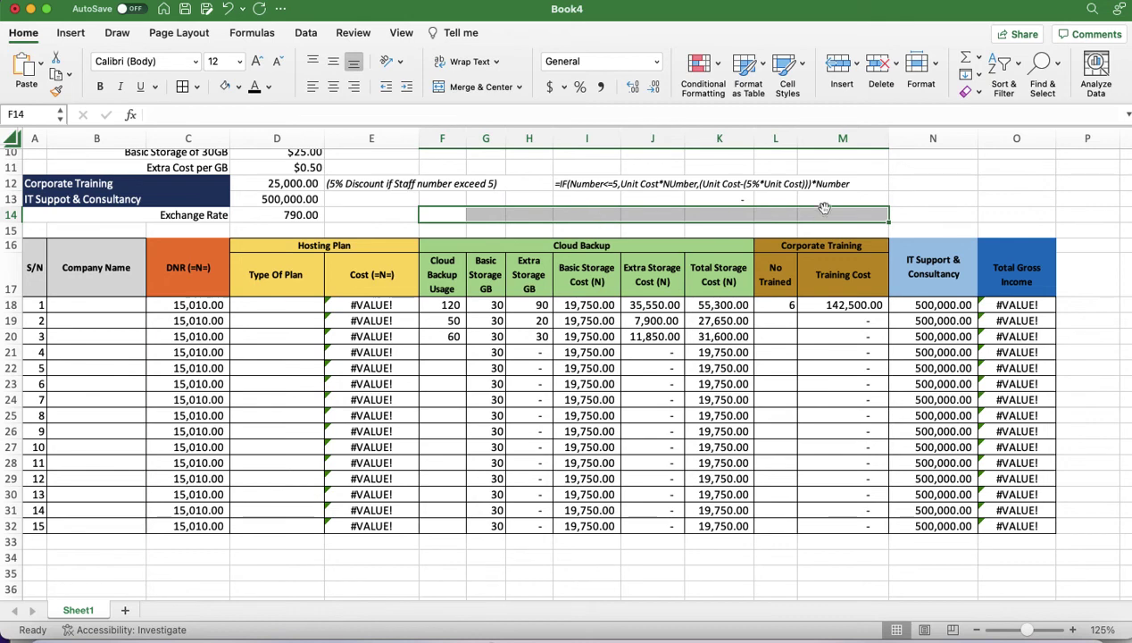
left_click_drag(891, 216, 1022, 216)
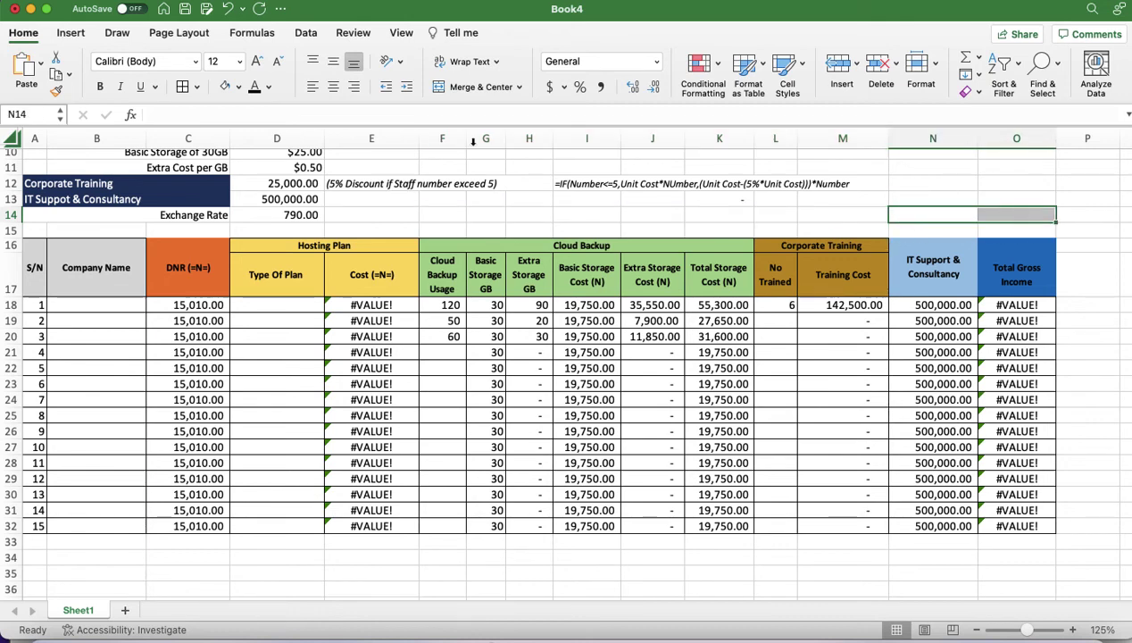
left_click(476, 87)
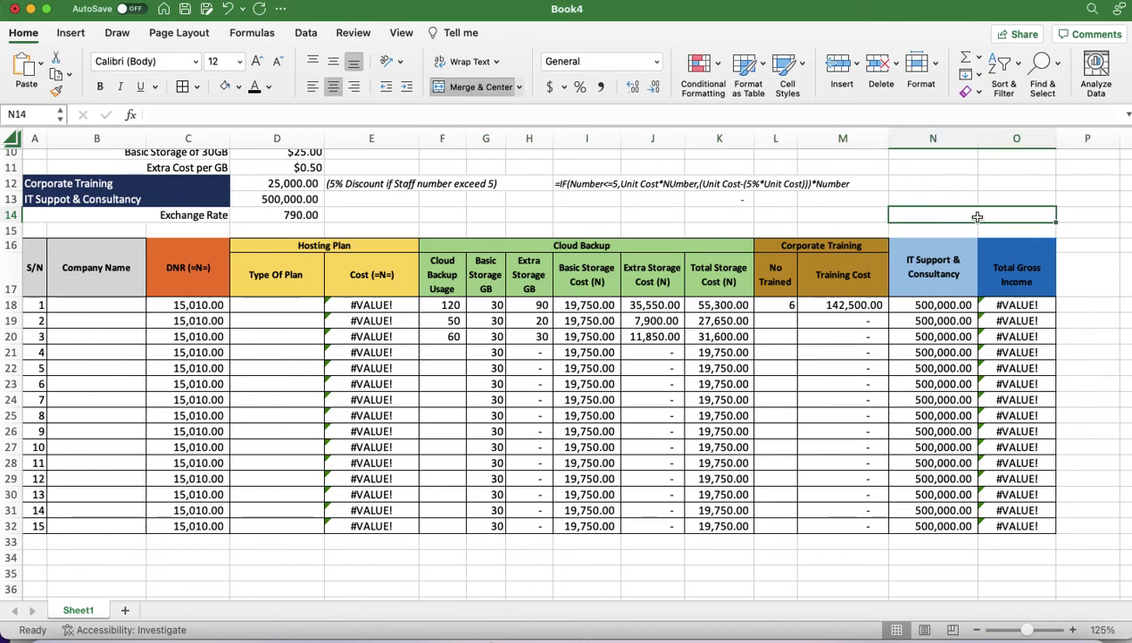
Enter =SUM(O18:O32) in the merged cell N14 to total the gross income column
type("=sum(")
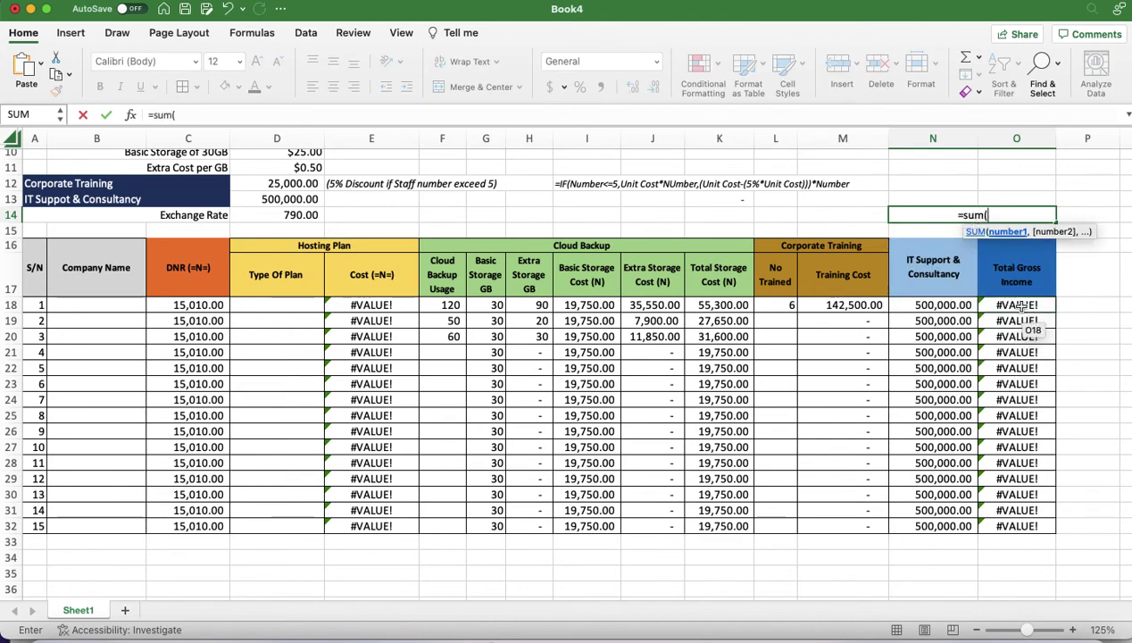
left_click(1022, 305)
type(":")
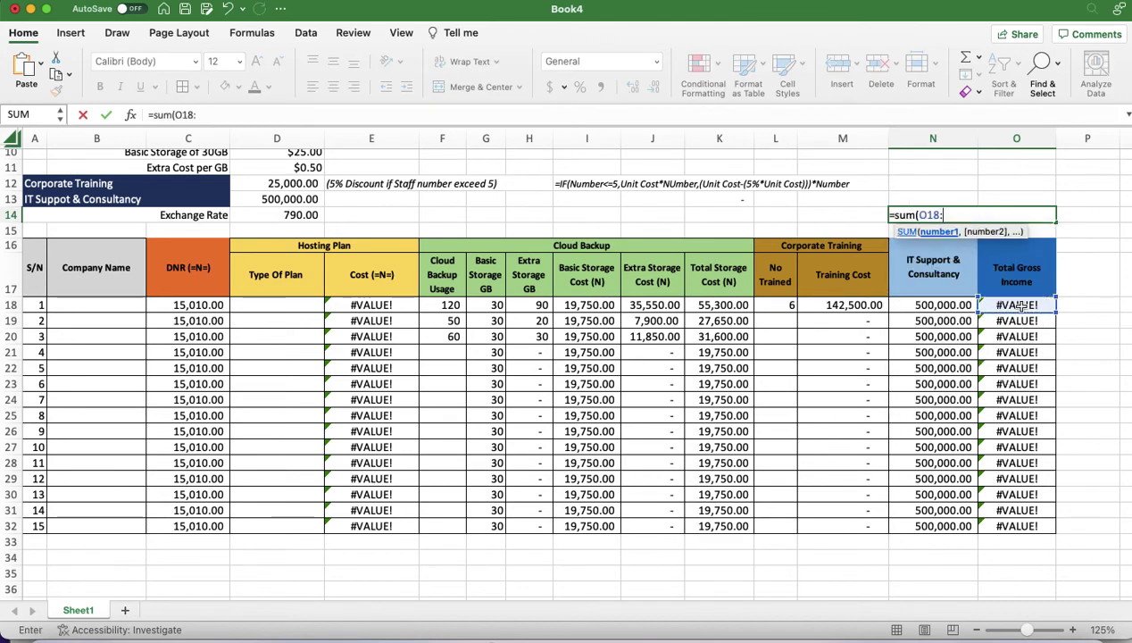
left_click(1011, 525)
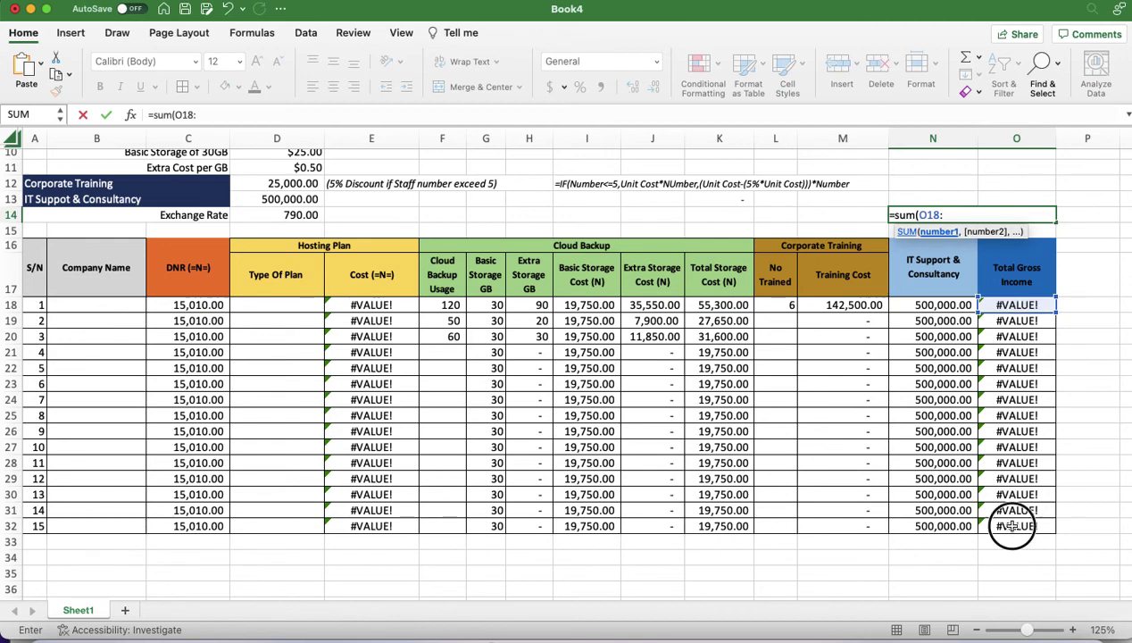
type(")")
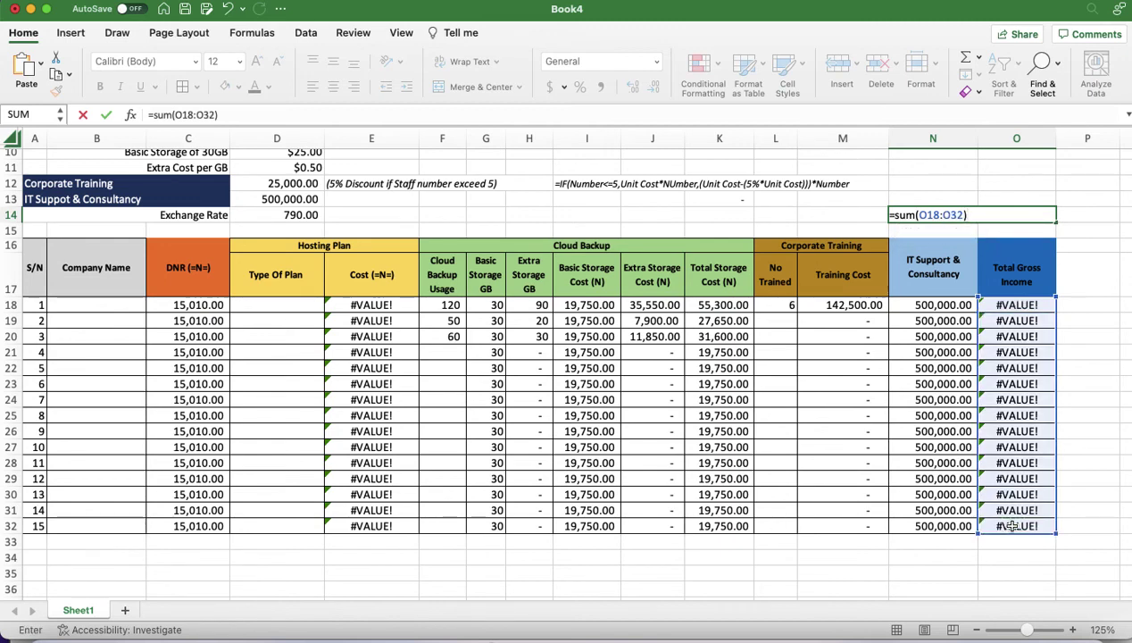
key("Return")
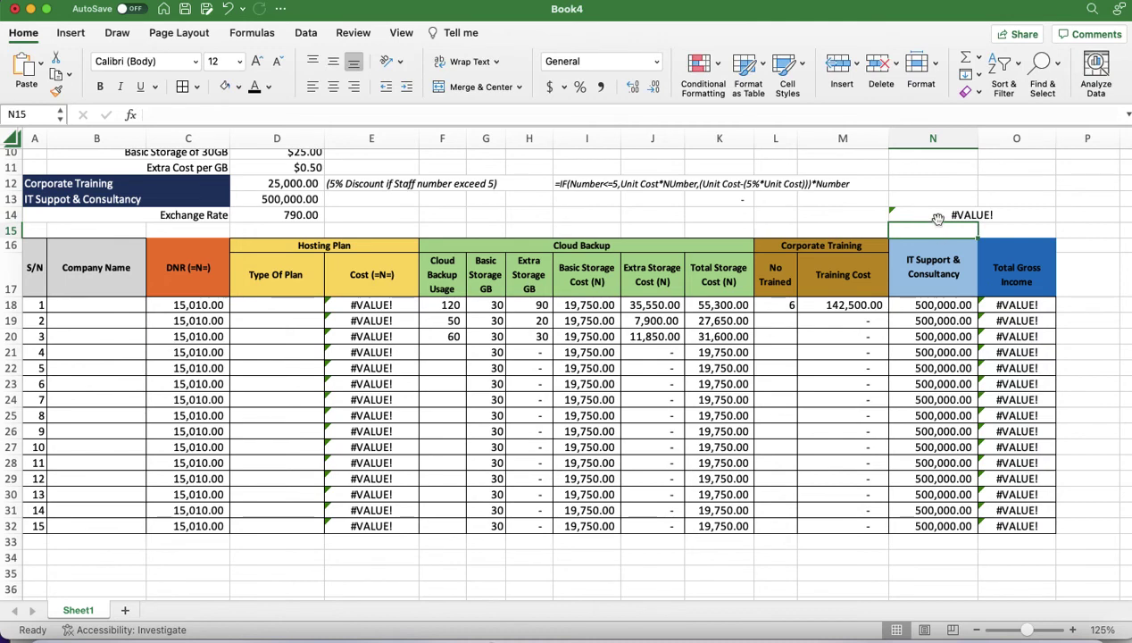
Format the total in N14 with 14-point white italic text on a dark green fill
left_click_drag(935, 215, 1017, 215)
left_click(473, 87)
left_click(257, 61)
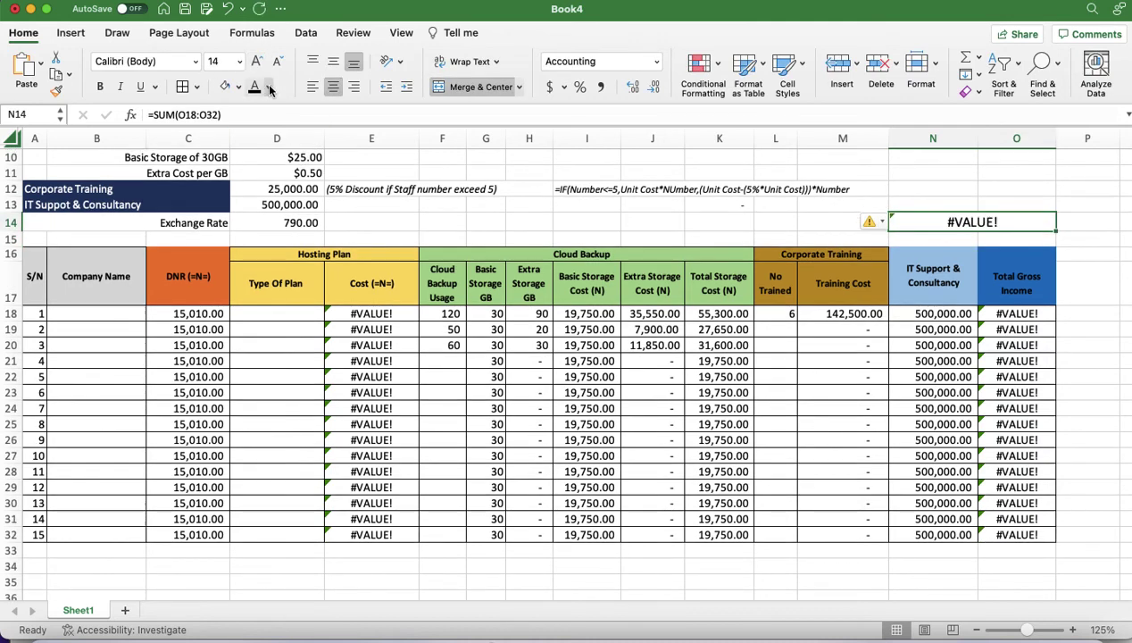
left_click(271, 89)
left_click(256, 152)
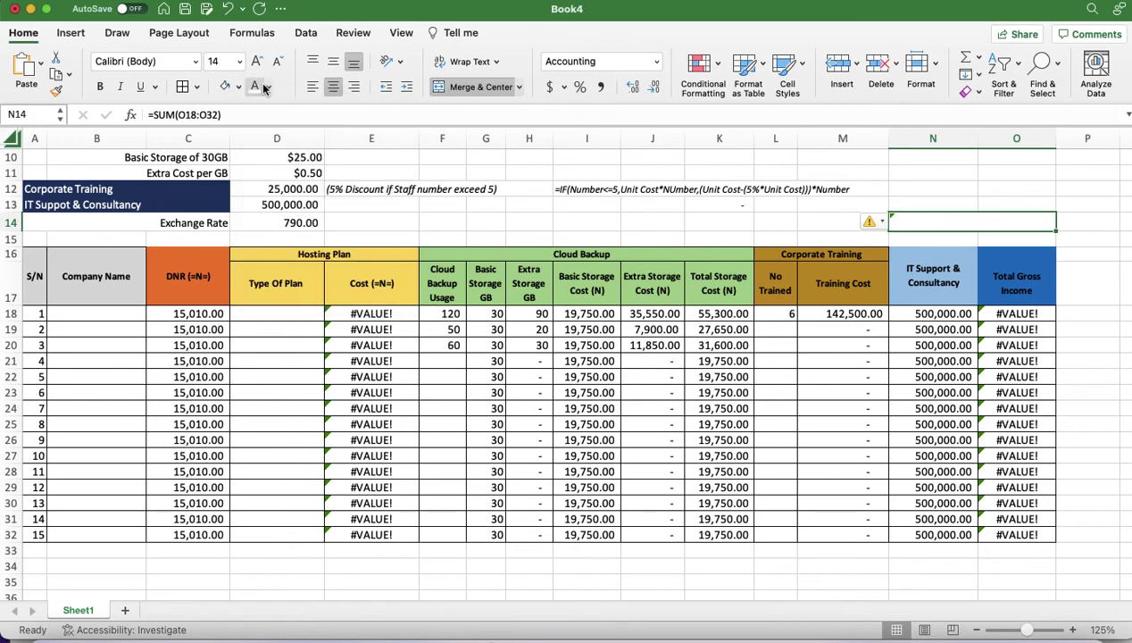
left_click(238, 86)
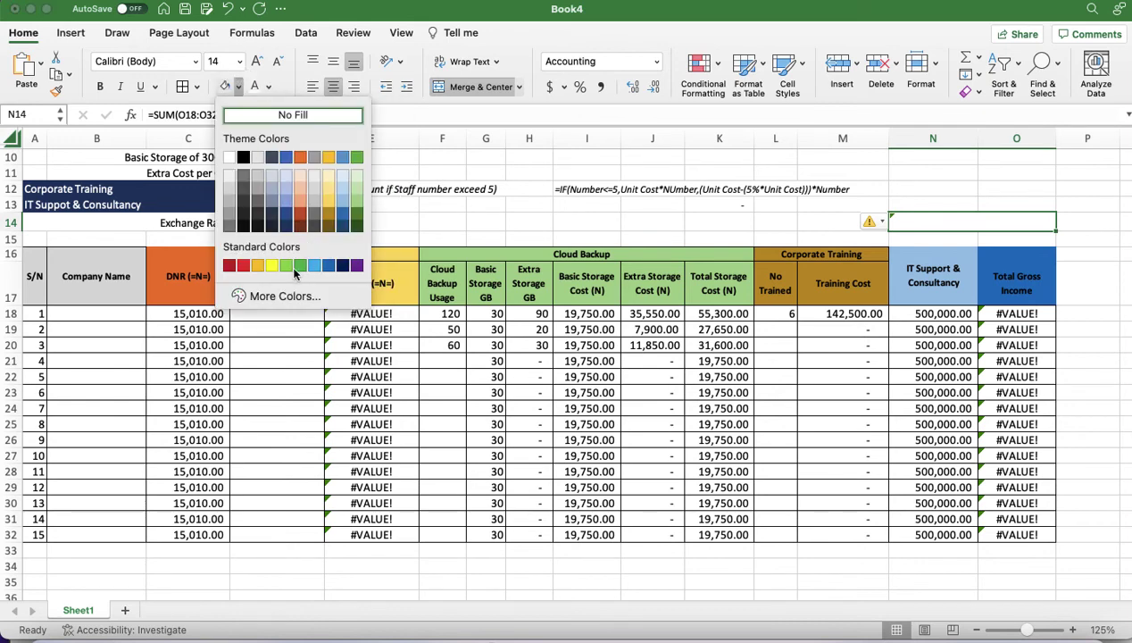
left_click(356, 216)
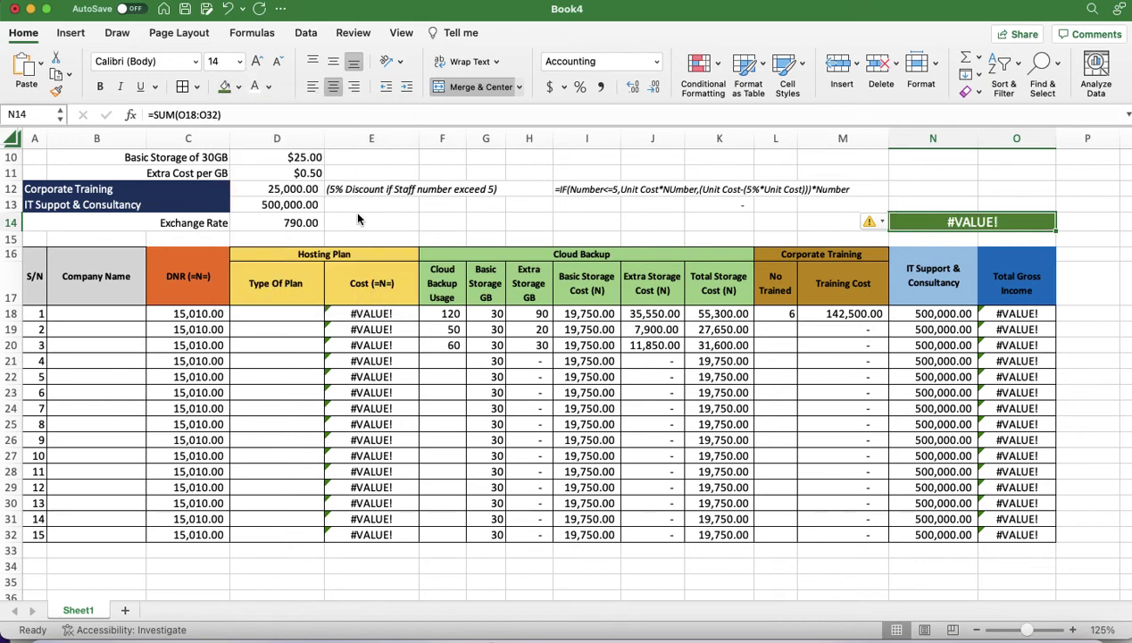
left_click(120, 86)
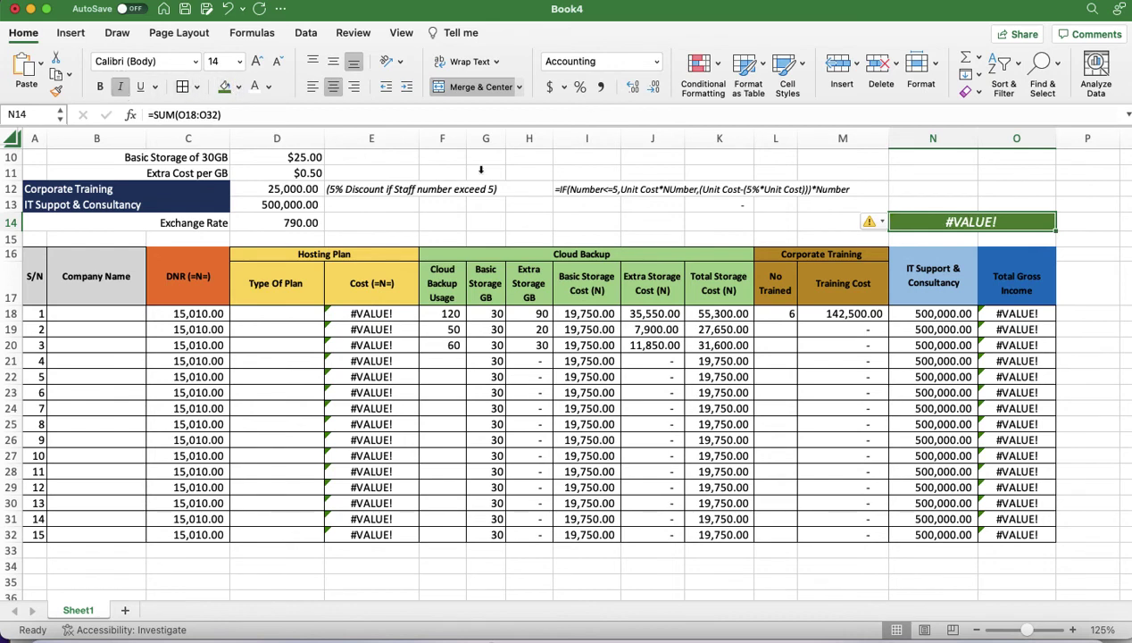
Merge and center cells K14:M14 beside the income total and enter the label Total Income for the Year
left_click_drag(689, 224, 823, 222)
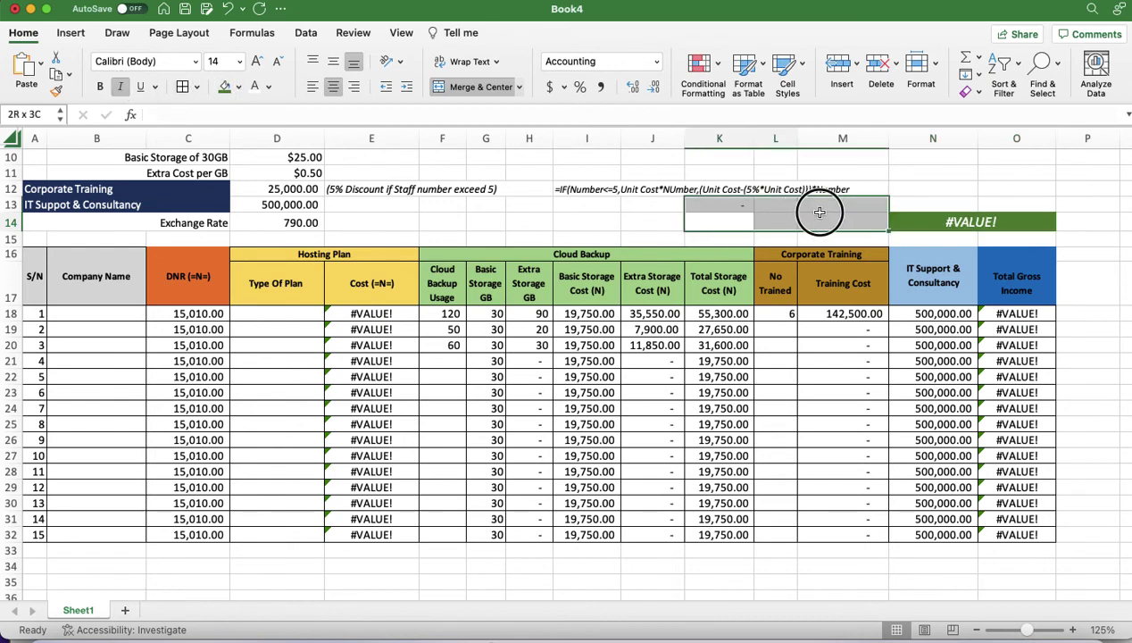
left_click(480, 87)
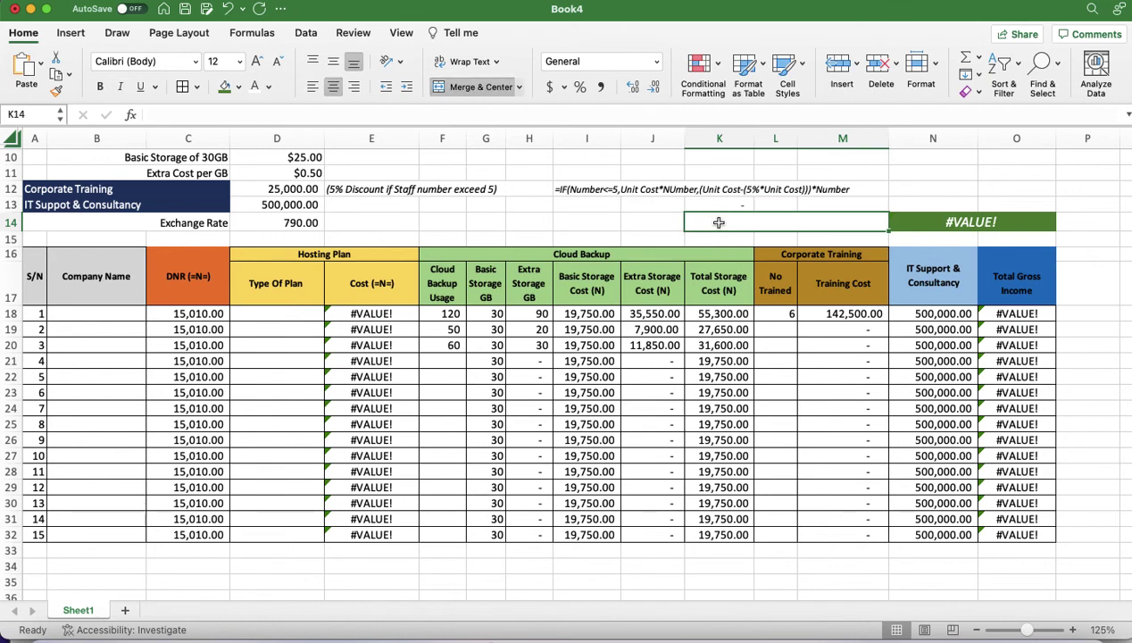
type("Total Invo")
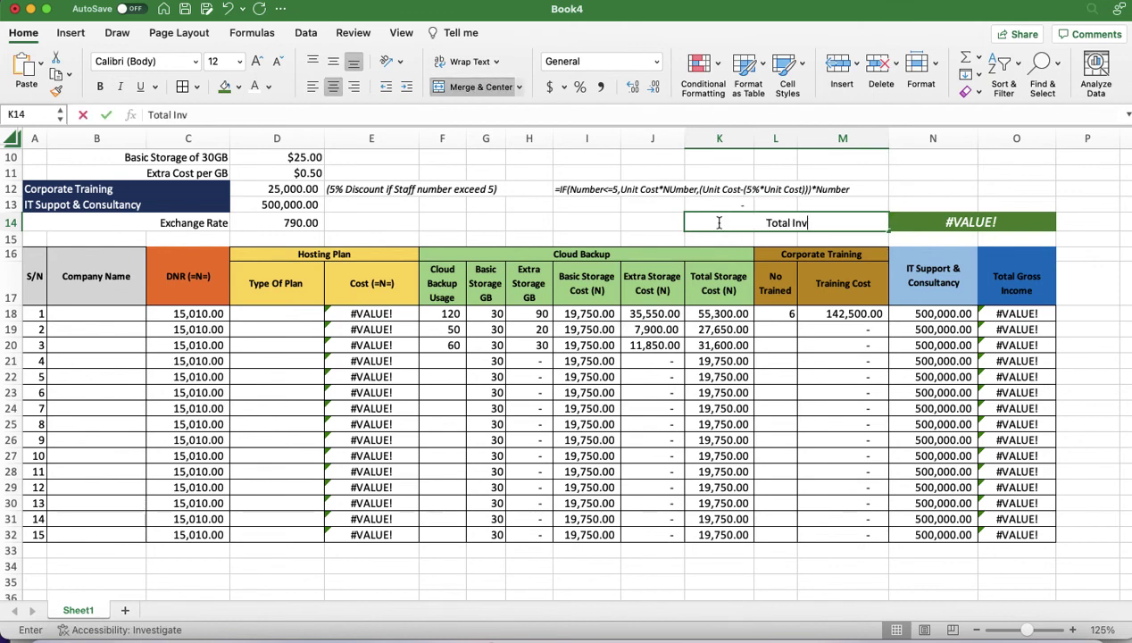
key("BackSpace")
key("BackSpace")
type("c")
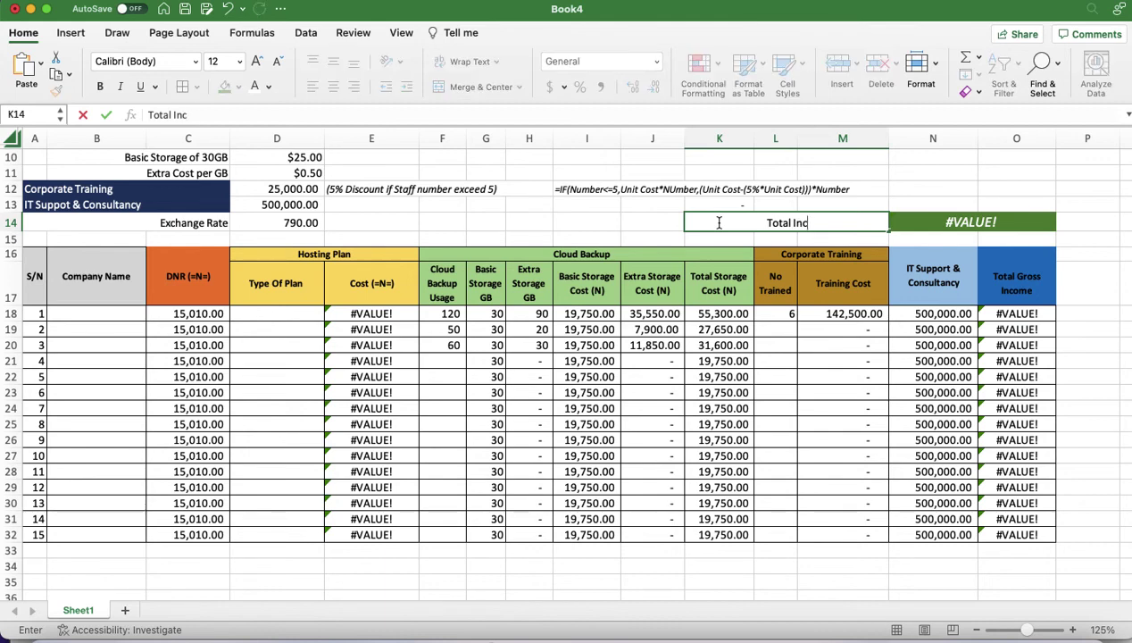
type("ome for the Year")
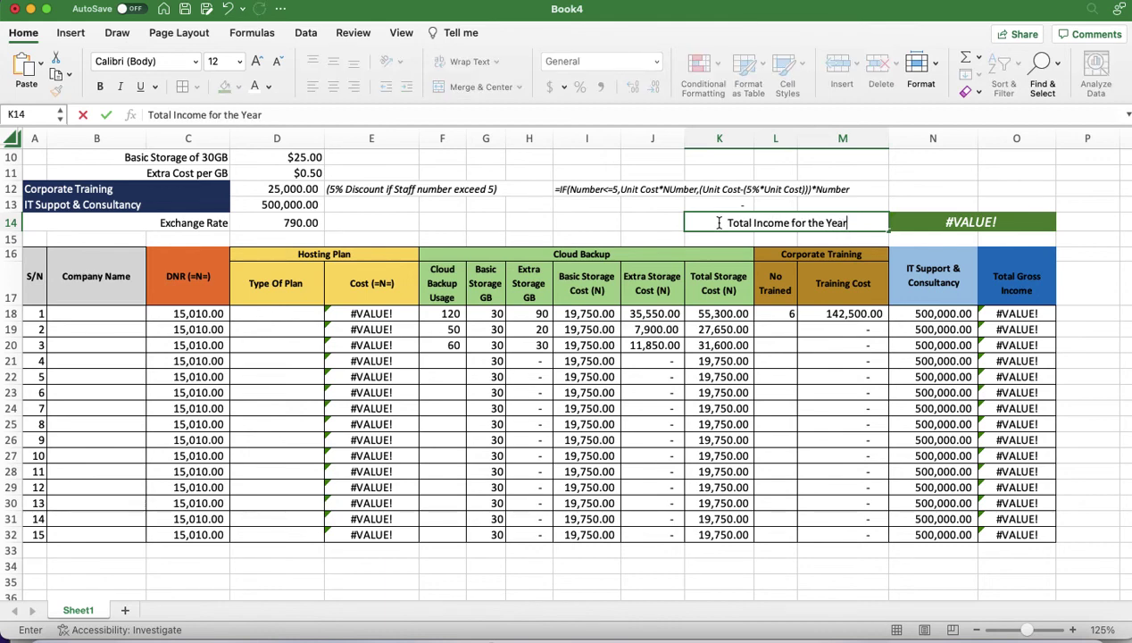
key("Return")
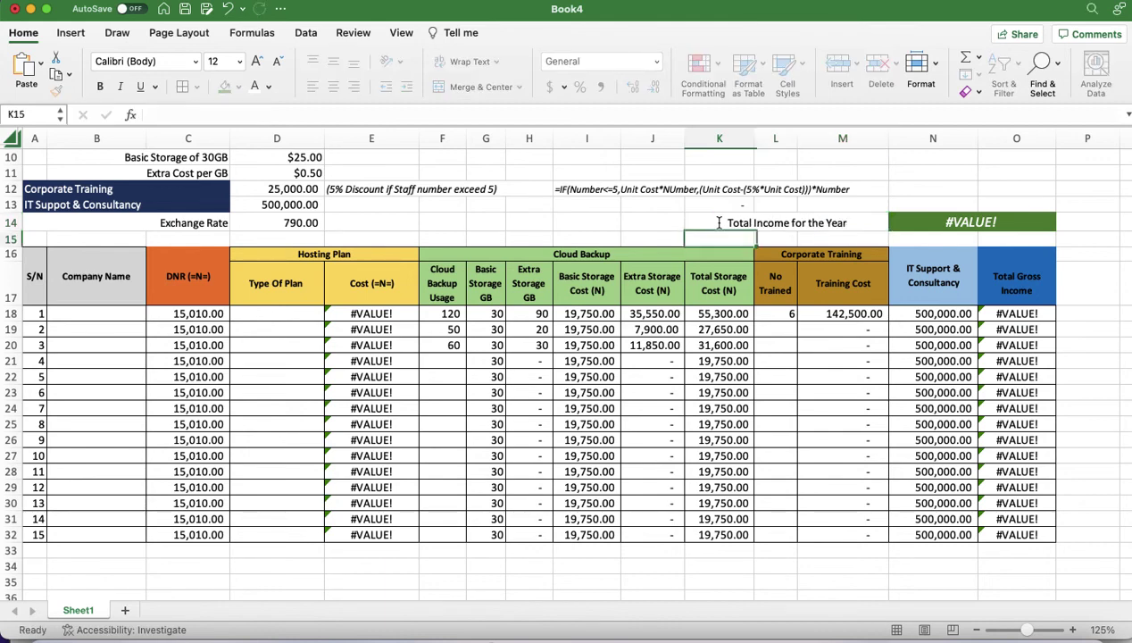
Format the Total Income for the Year label as 14-point bold text aligned right
left_click(772, 221)
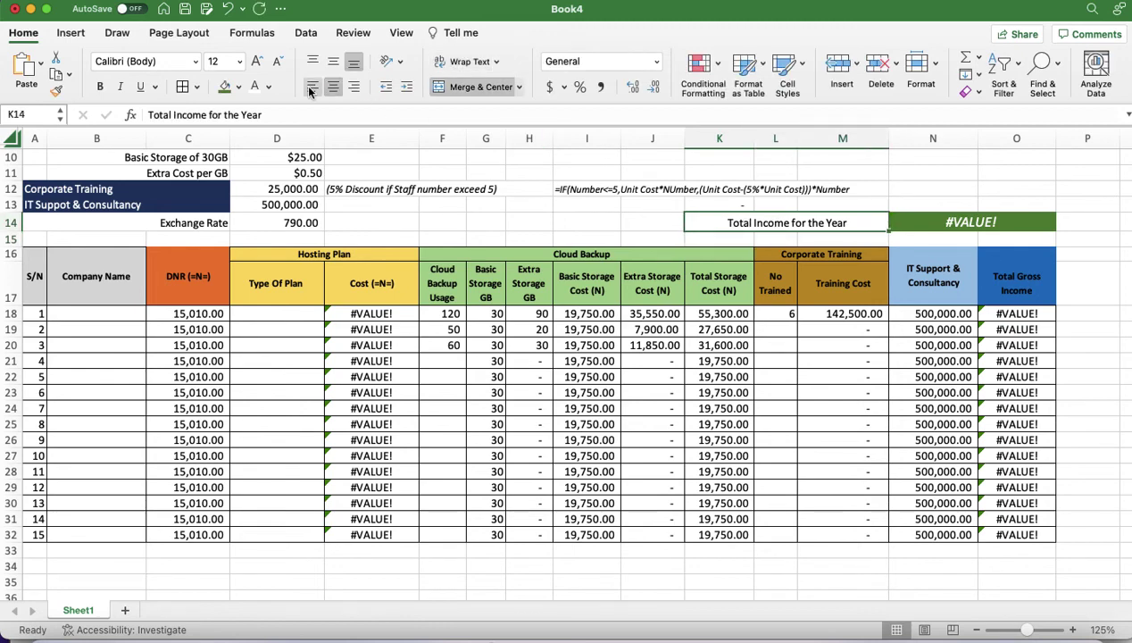
left_click(256, 61)
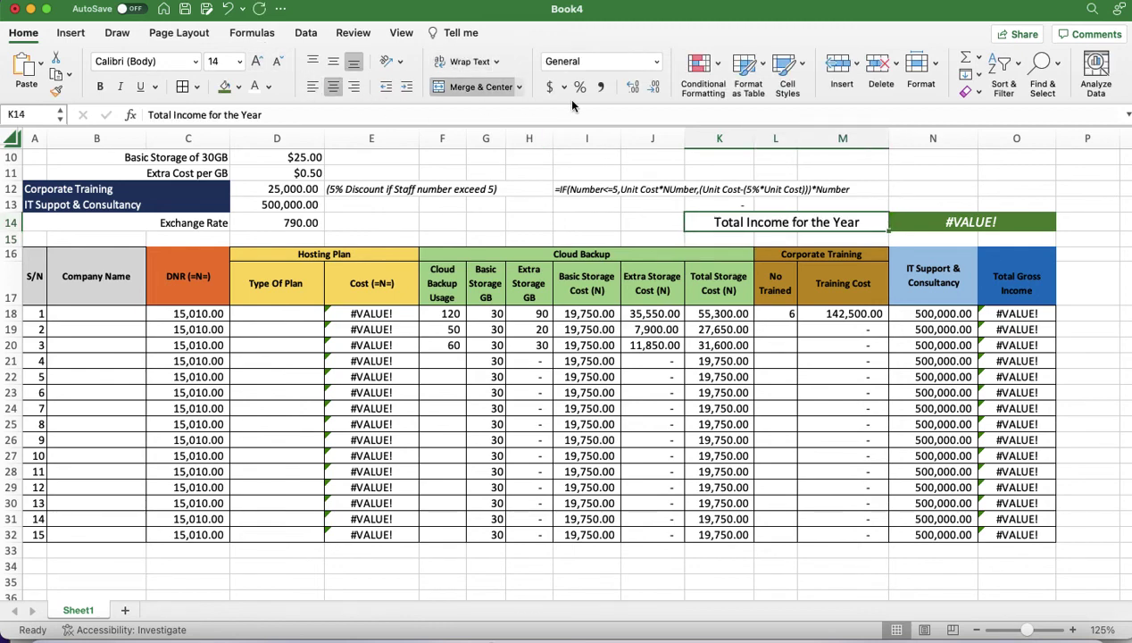
left_click(99, 87)
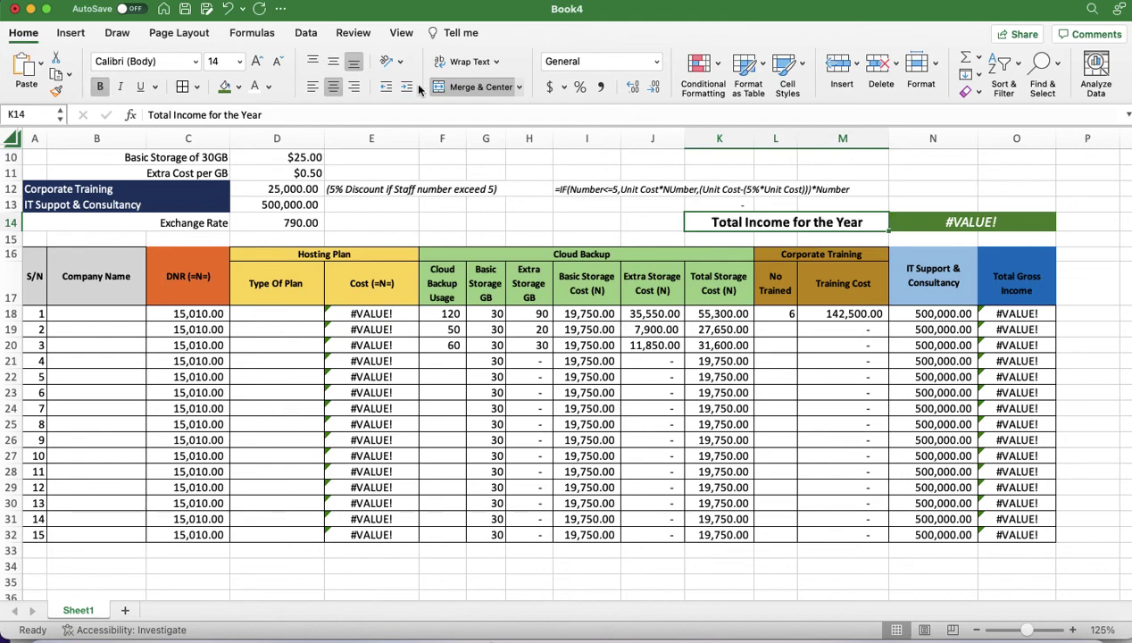
left_click(353, 86)
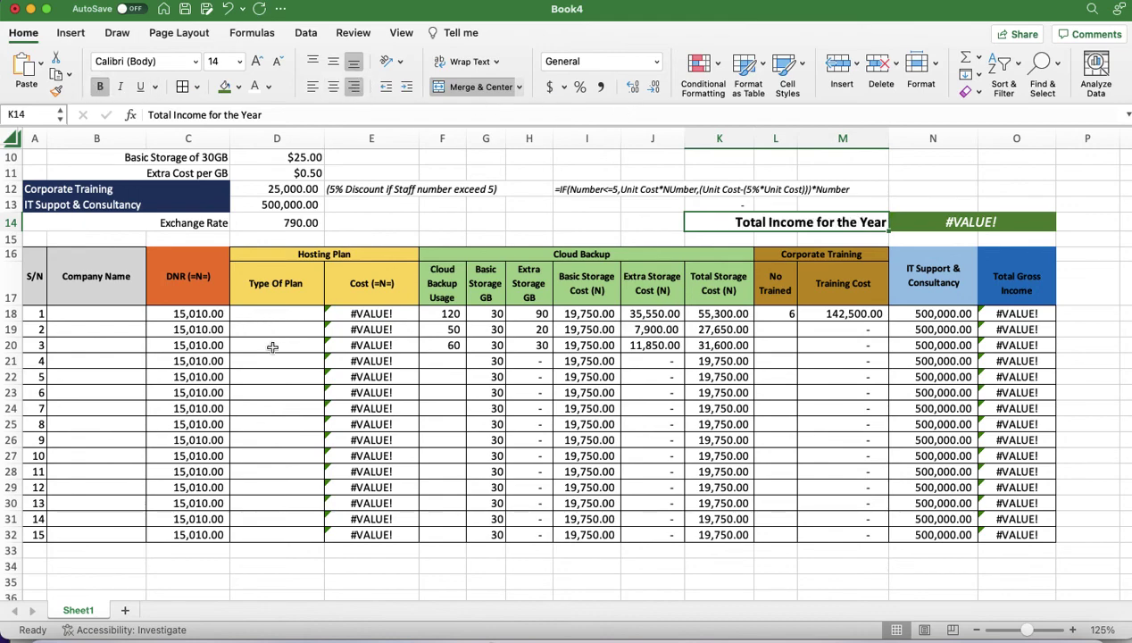
Merge and center the sheet title across A1:O1 and enlarge its text to 22 points
scroll(273, 346, "up", 5)
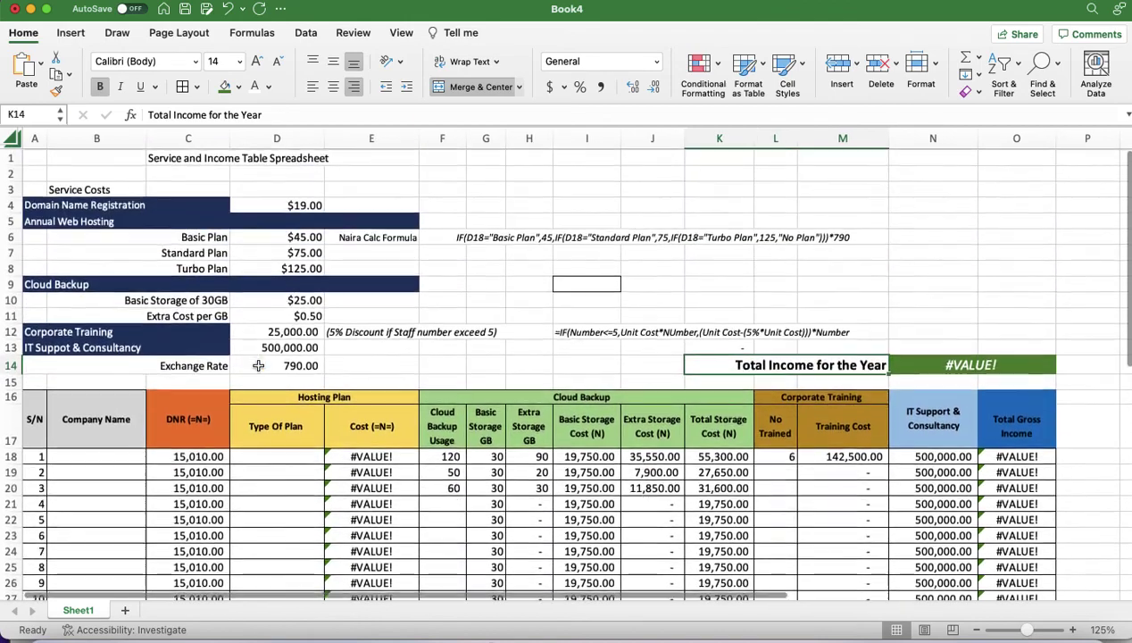
scroll(258, 365, "down", 5)
scroll(258, 365, "up", 5)
left_click_drag(36, 154, 1028, 141)
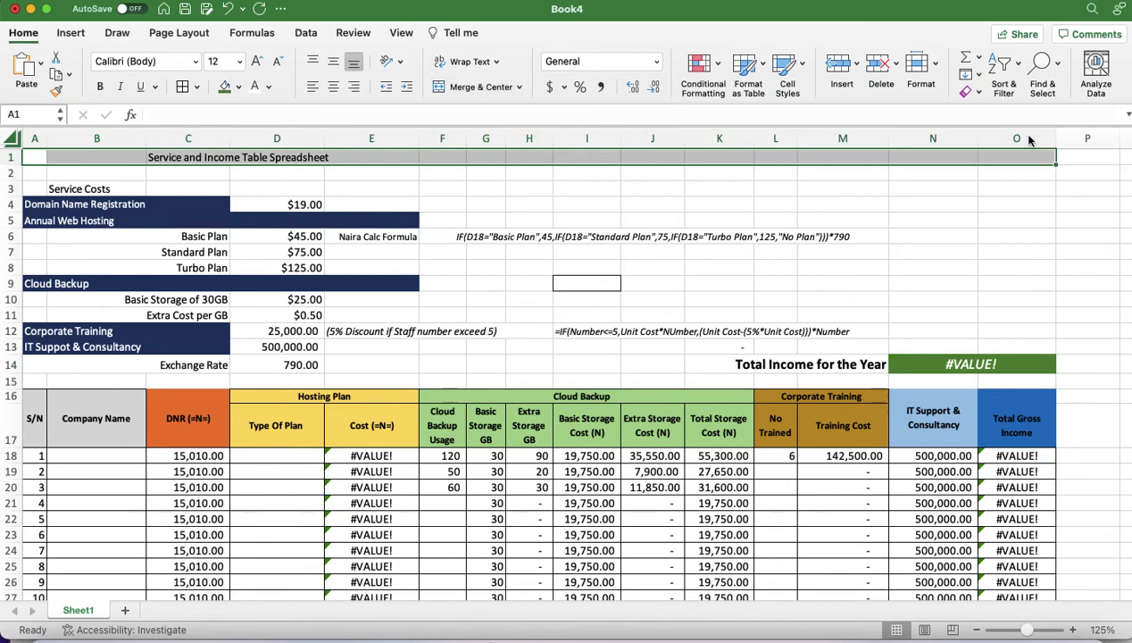
left_click(473, 88)
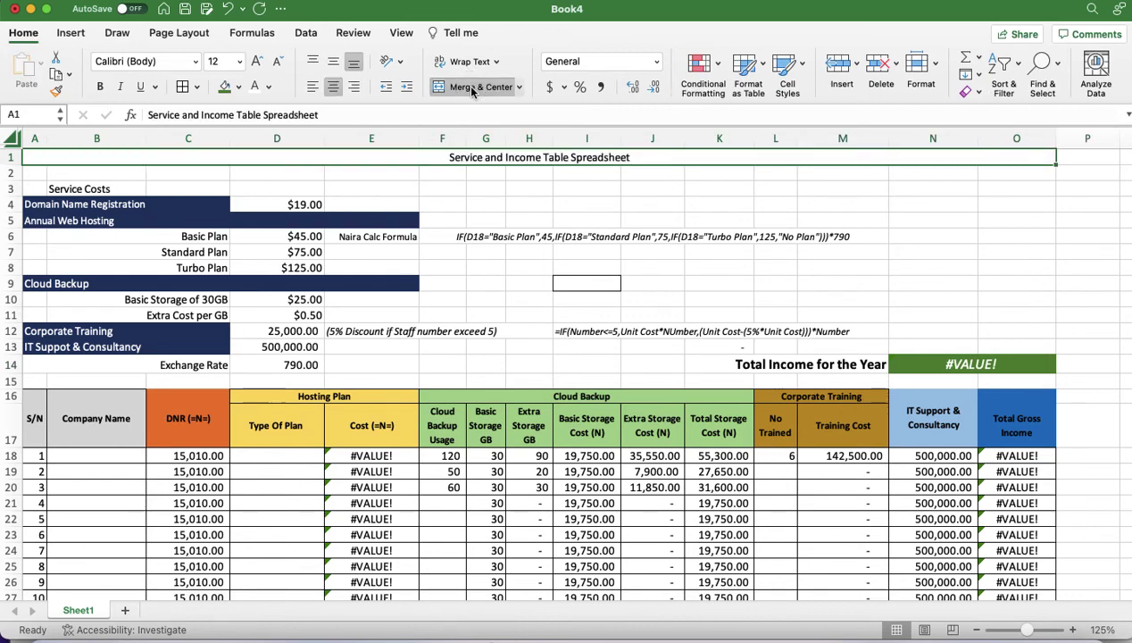
left_click(256, 62)
left_click(256, 62)
left_click(257, 63)
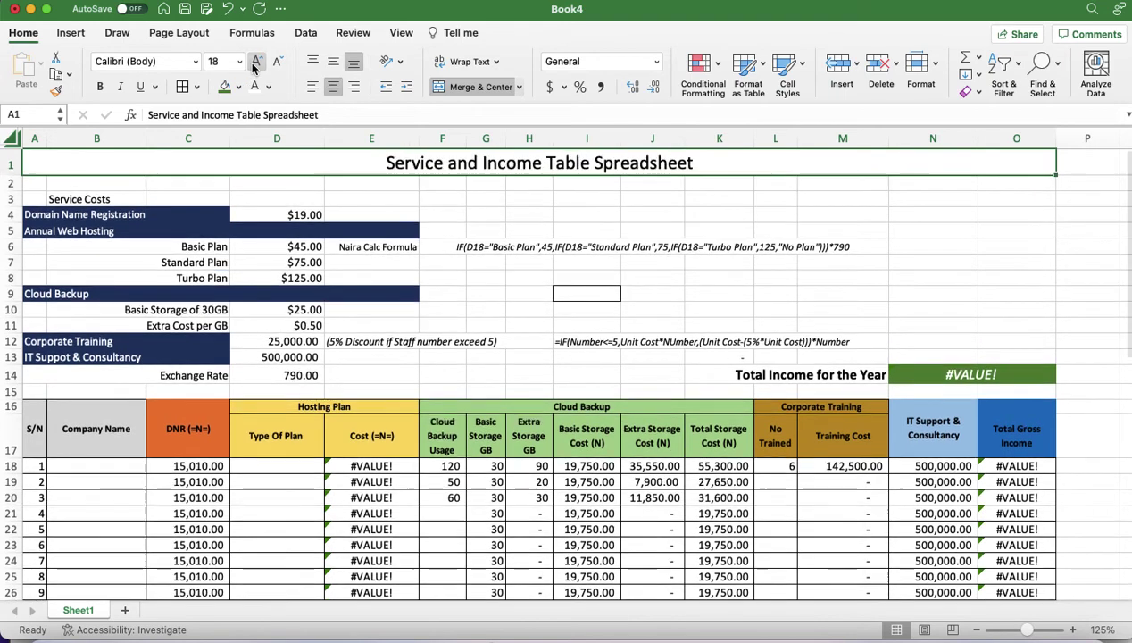
left_click(257, 62)
left_click(256, 63)
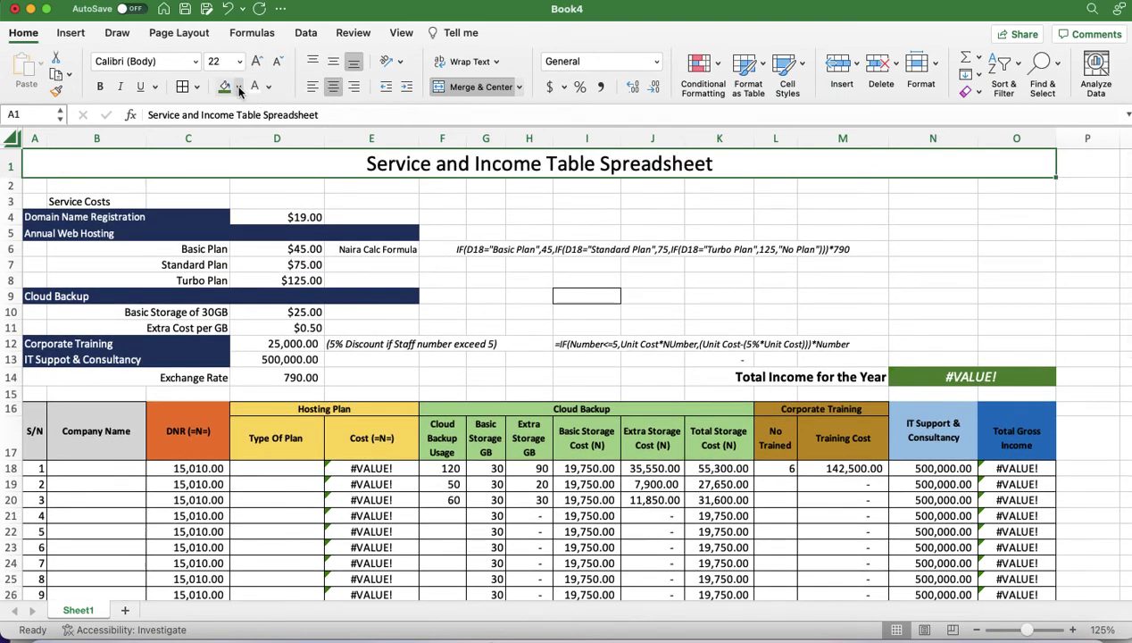
Give the merged title in row 1 a dark navy fill and white text
left_click(239, 89)
left_click(284, 231)
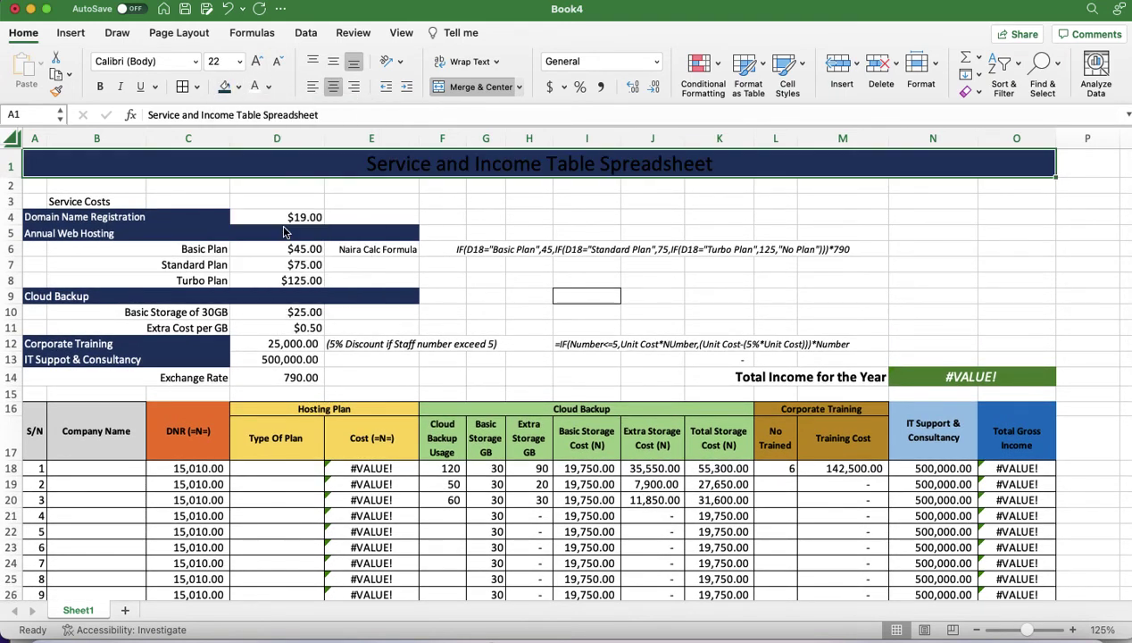
left_click(254, 86)
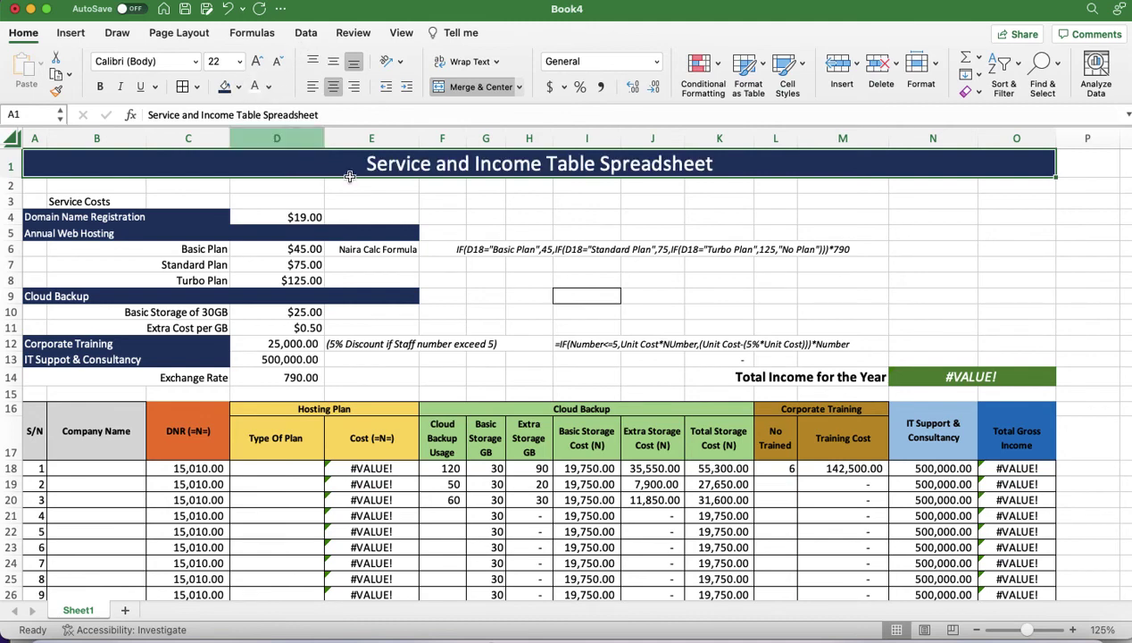
Remove the stray border from the empty cell I9
left_click(583, 296)
left_click(195, 85)
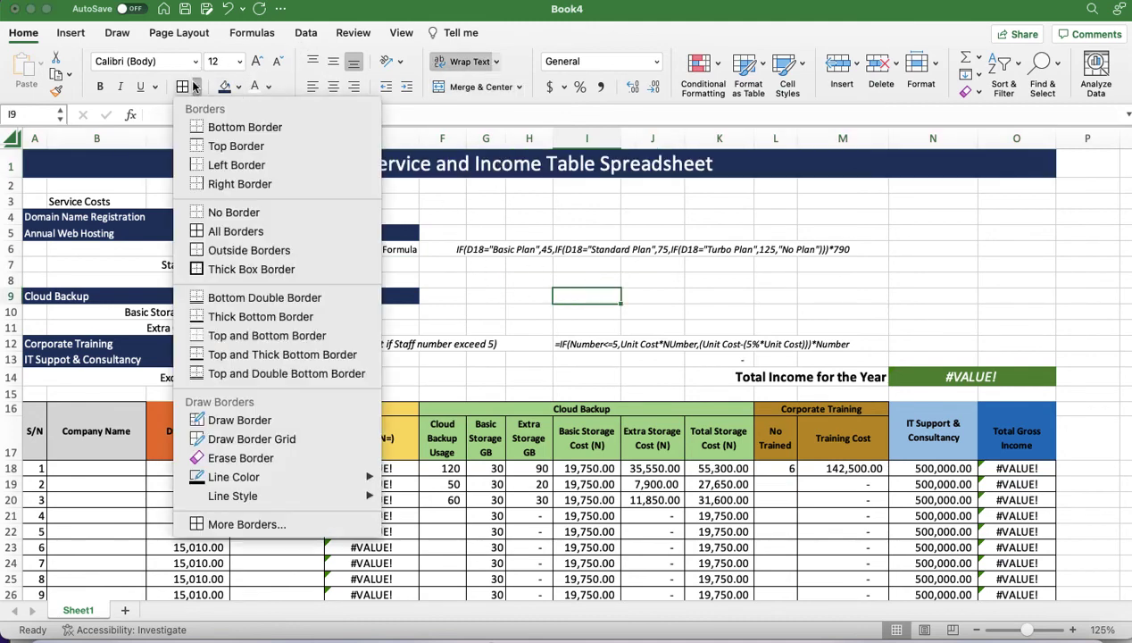
left_click(214, 212)
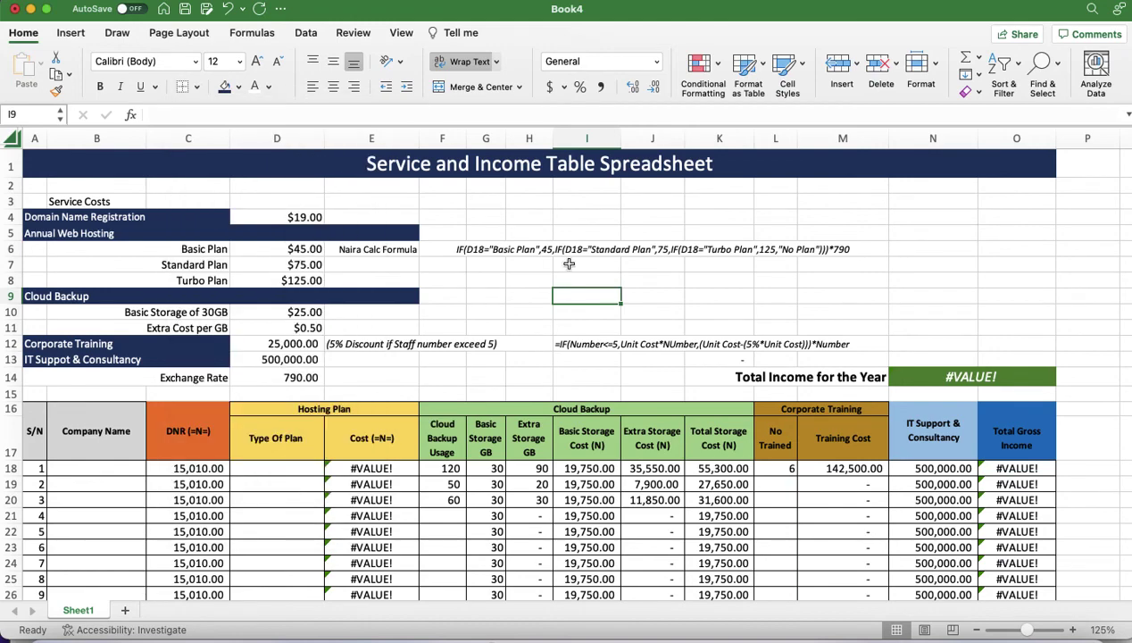
left_click(539, 296)
Review the finished sheet layout from the title and service costs down to the last table row
scroll(540, 299, "down", 8)
scroll(541, 302, "up", 3)
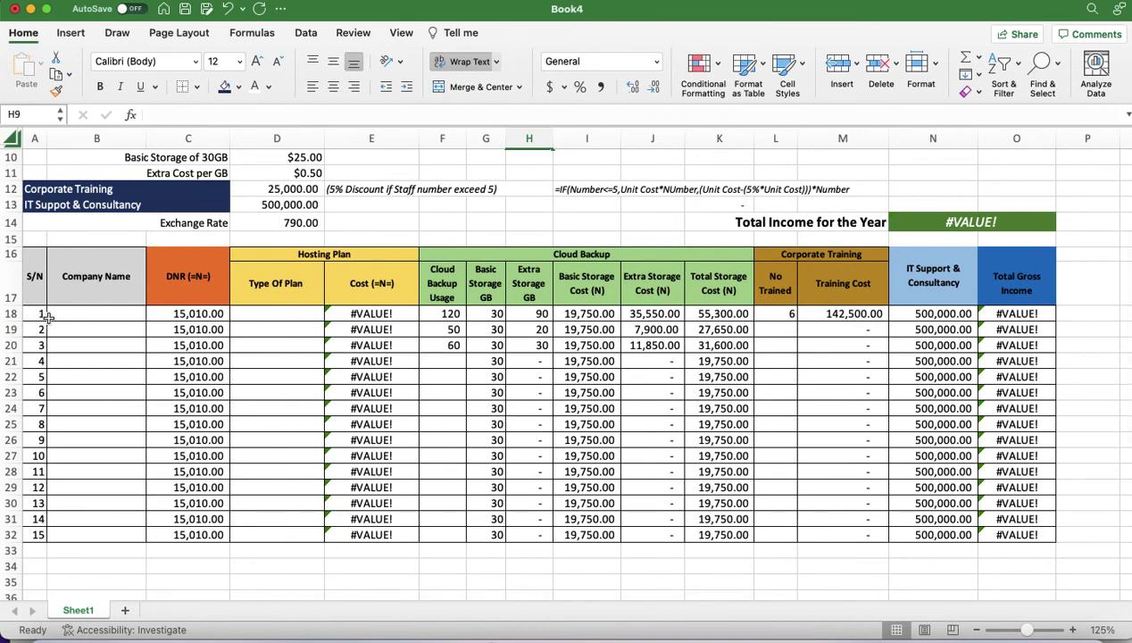
scroll(81, 318, "up", 5)
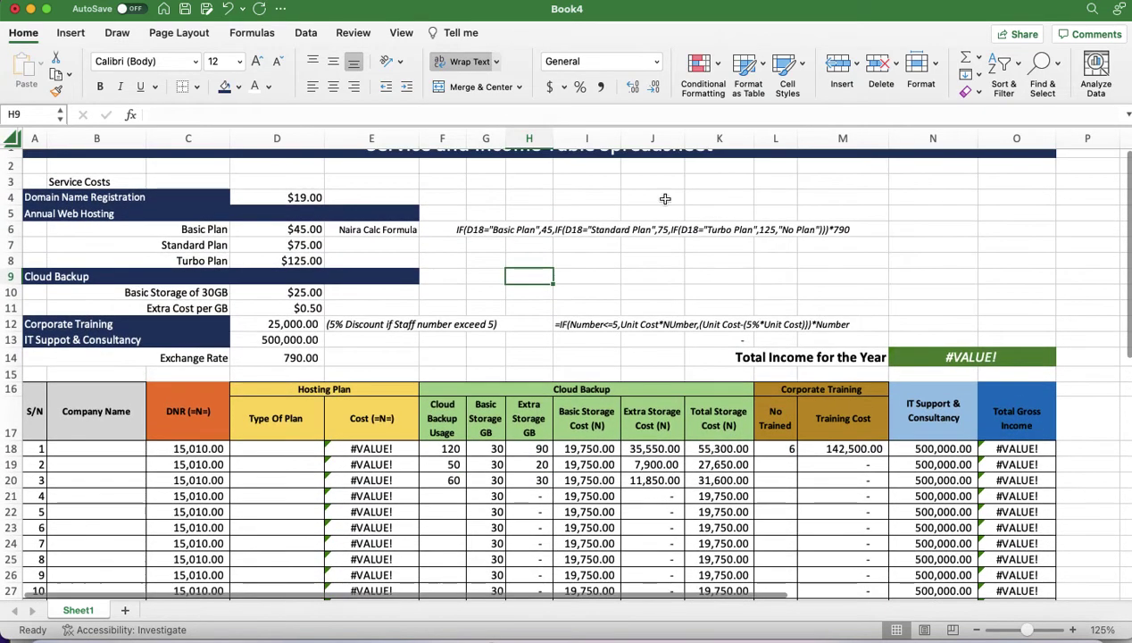
left_click(971, 261)
scroll(971, 261, "up", 1)
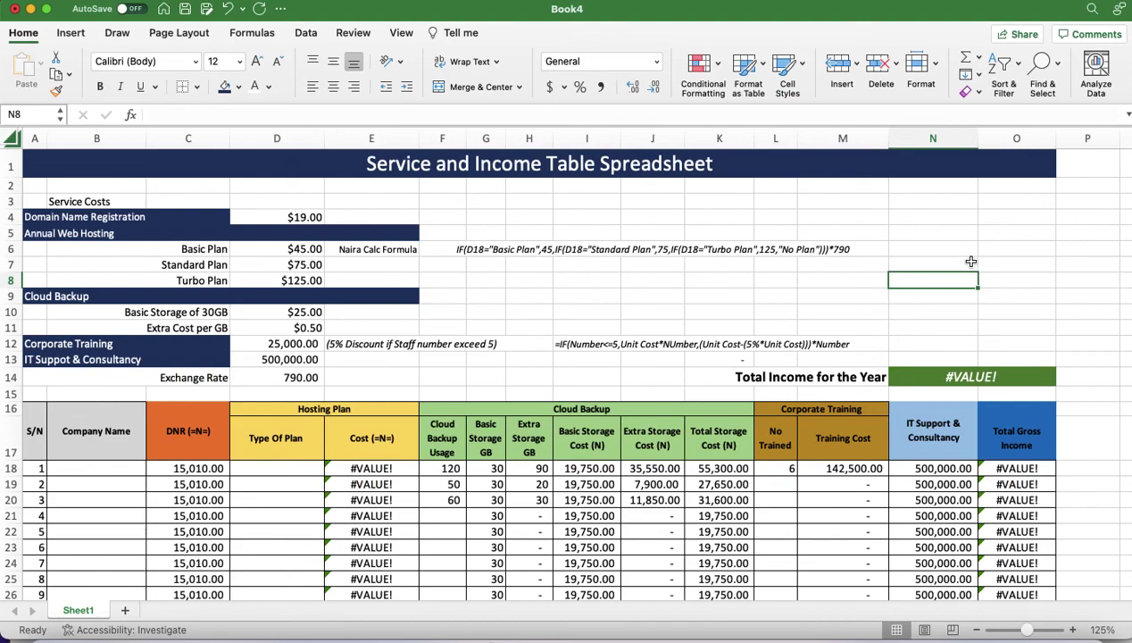
scroll(971, 261, "down", 5)
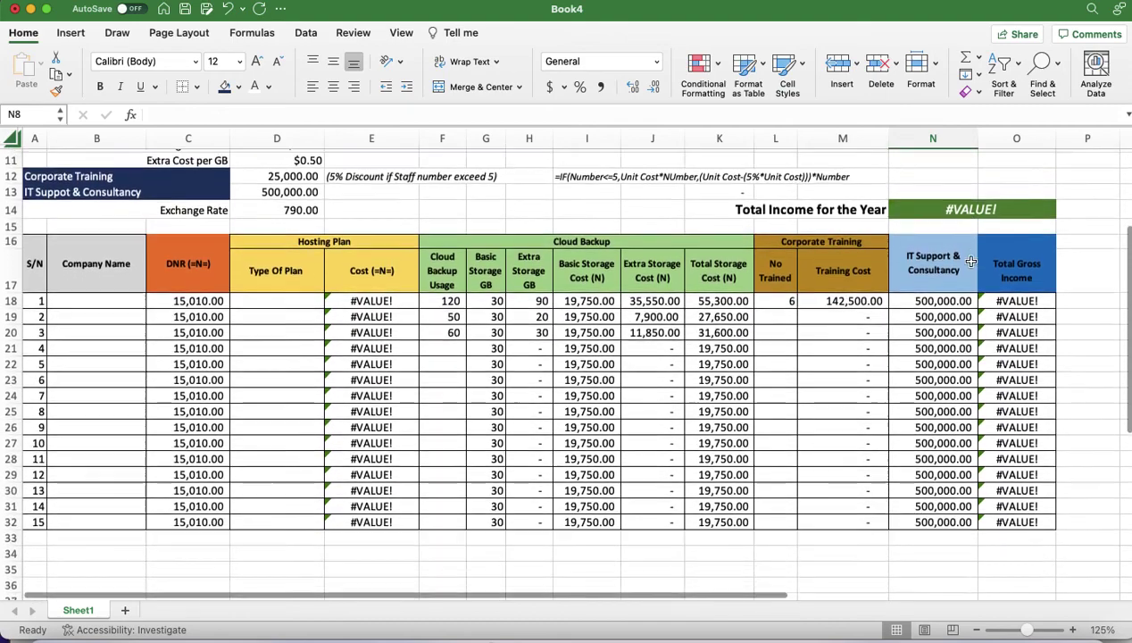
scroll(971, 261, "up", 5)
scroll(971, 261, "down", 5)
scroll(971, 261, "up", 4)
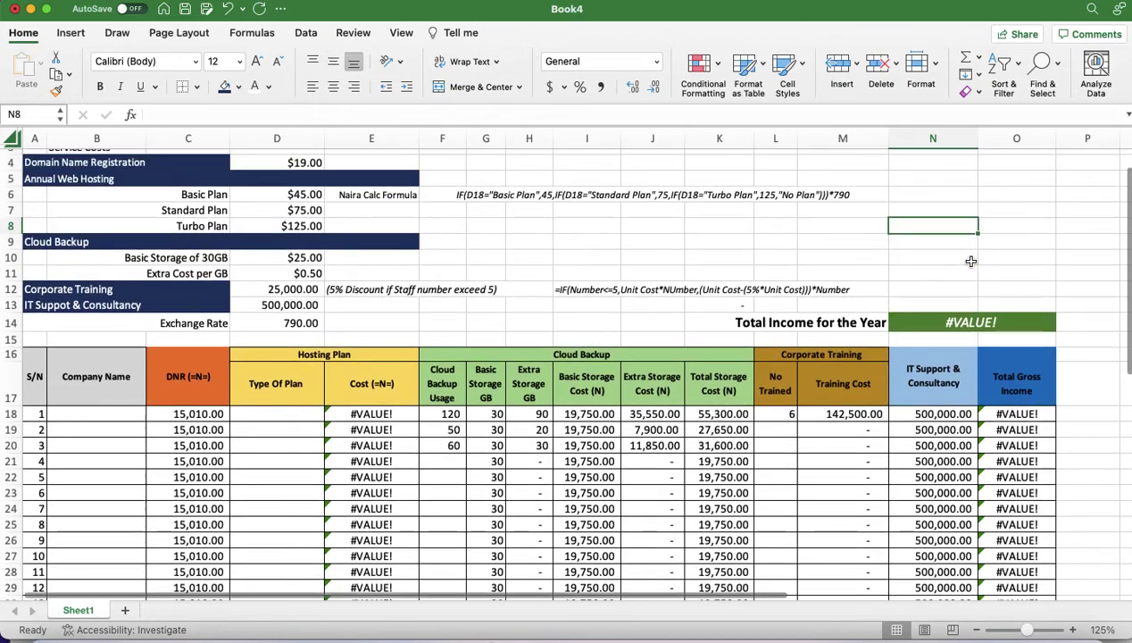
left_click(961, 273)
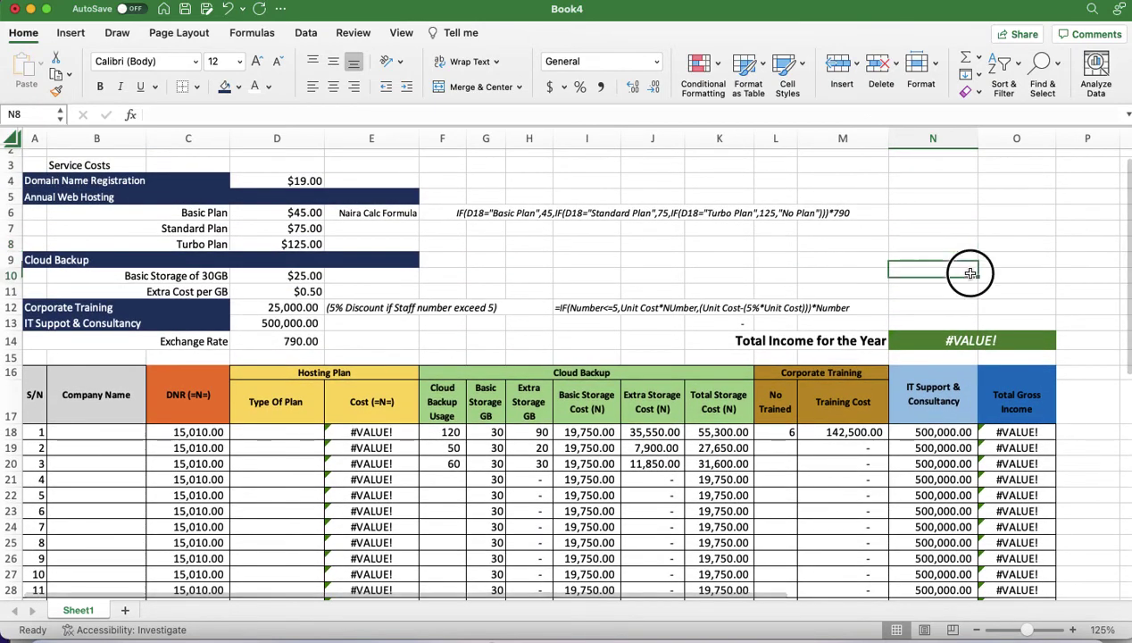
Enter Kenneth Inco as the company name in B18 and choose Basic Plan as its hosting plan in D18
left_click(92, 434)
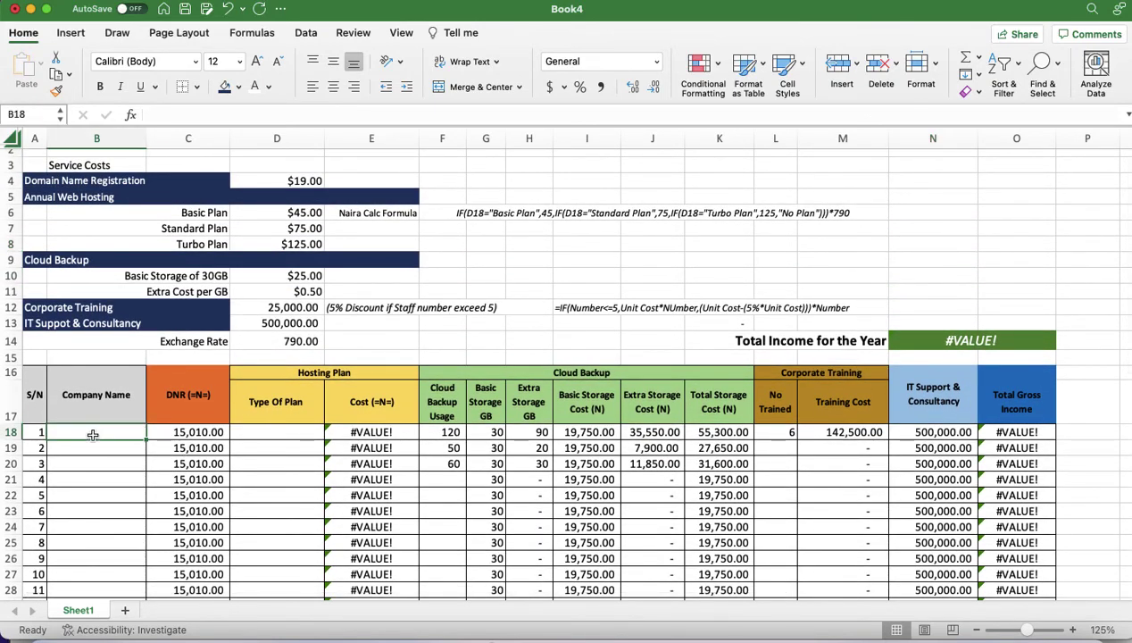
type("Ken")
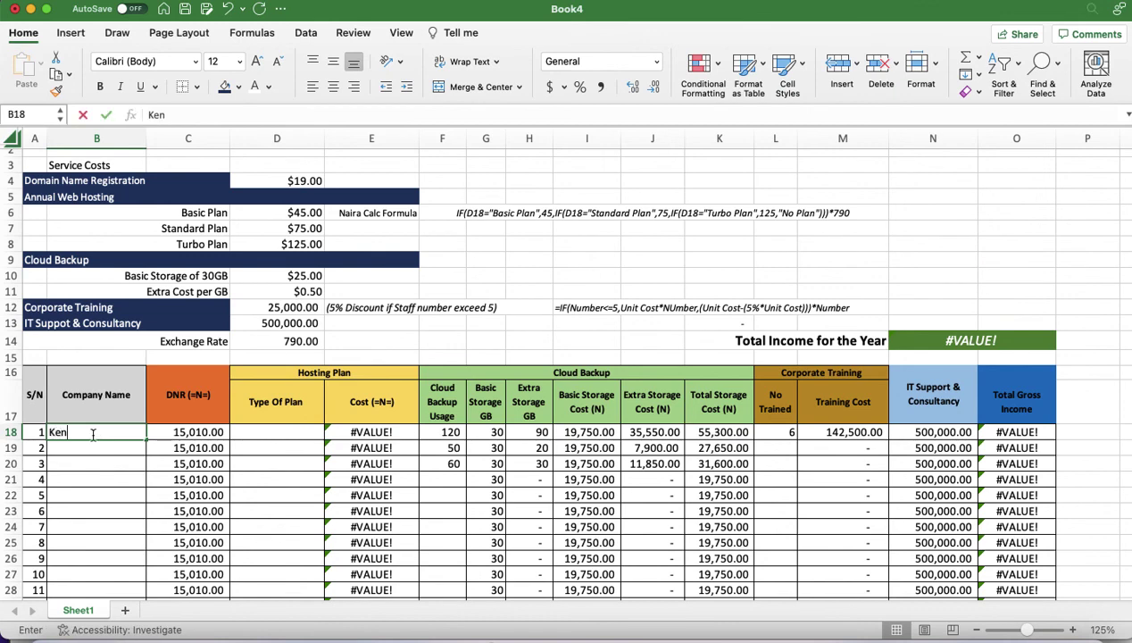
type("neth Inc")
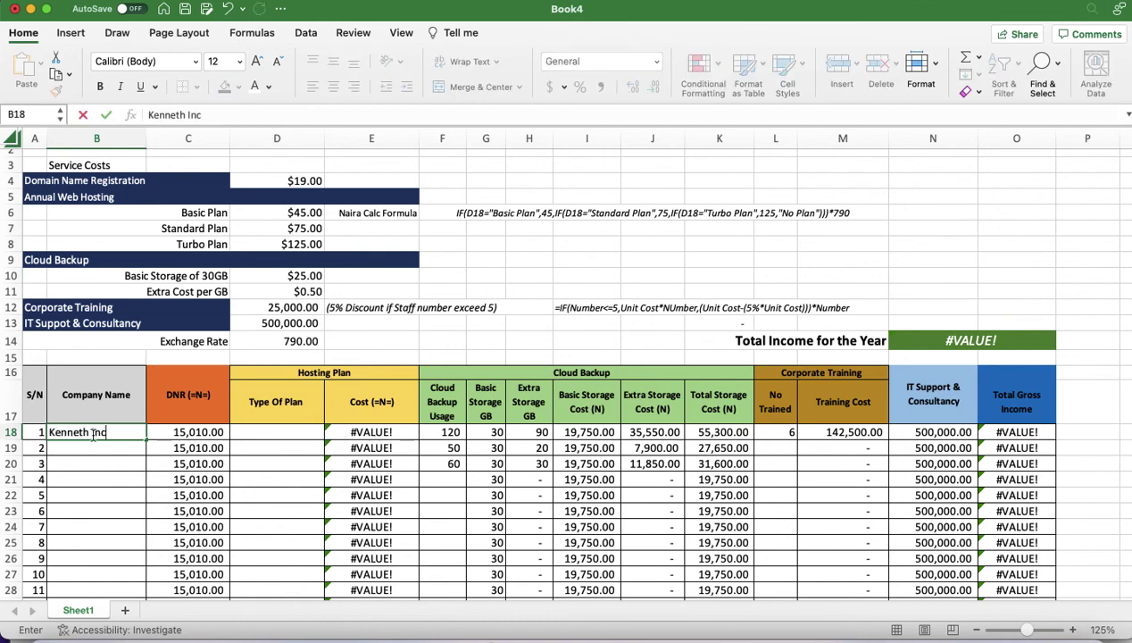
key("Tab")
key("Tab")
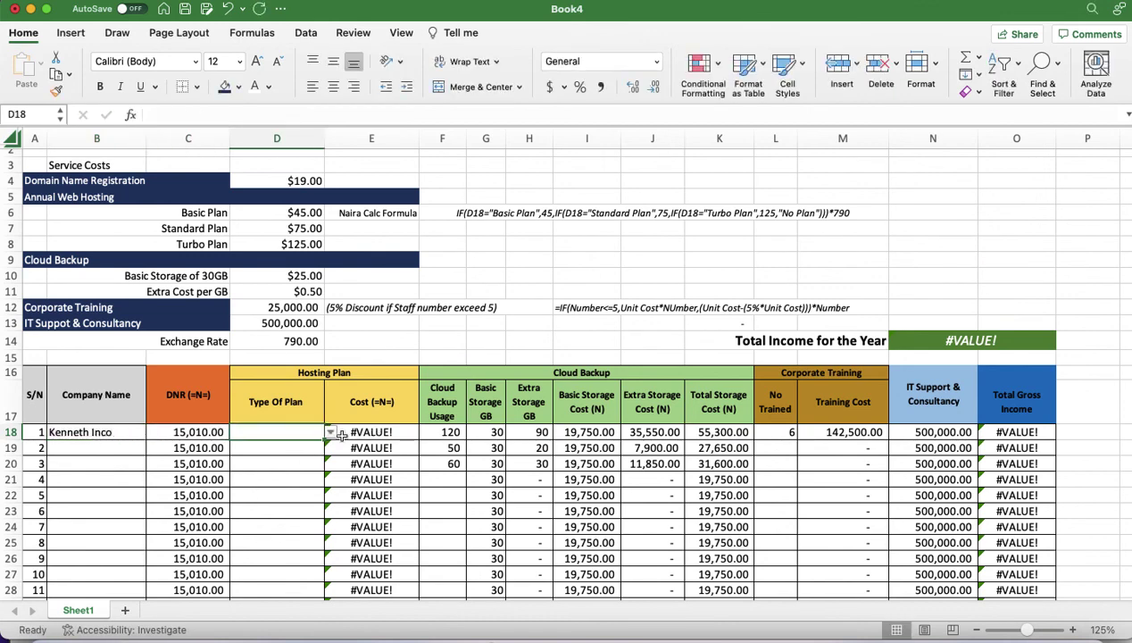
left_click(330, 433)
left_click(274, 459)
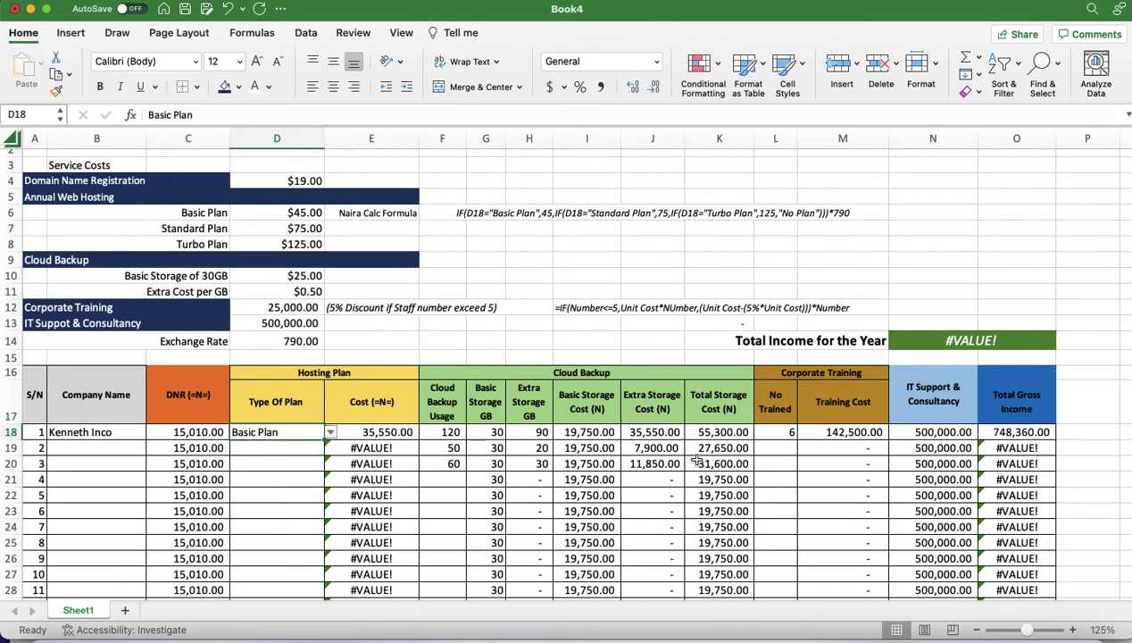
Choose Standard Plan as the hosting plan in D19 and Turbo Plan in D20
left_click(289, 449)
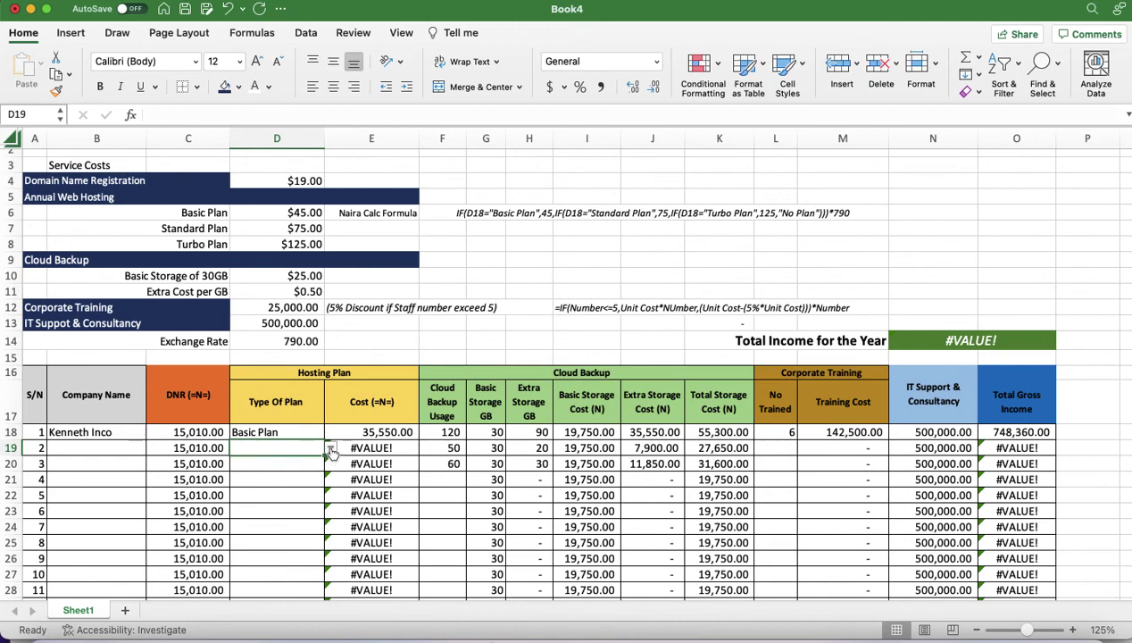
left_click(331, 449)
left_click(279, 488)
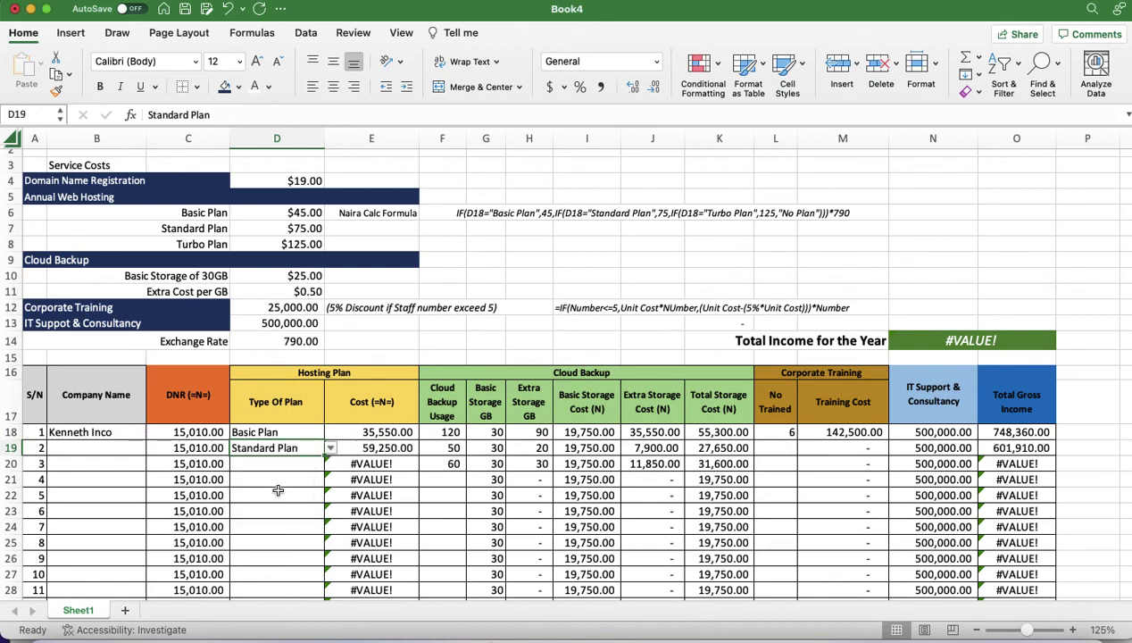
left_click(279, 470)
left_click(332, 464)
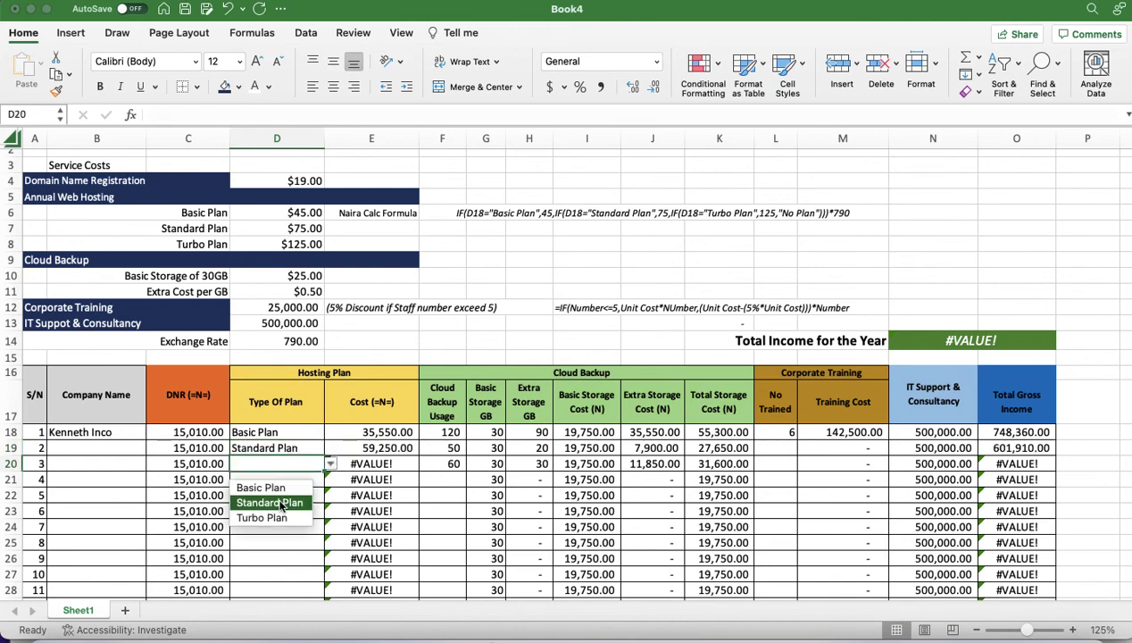
left_click(280, 503)
left_click(328, 465)
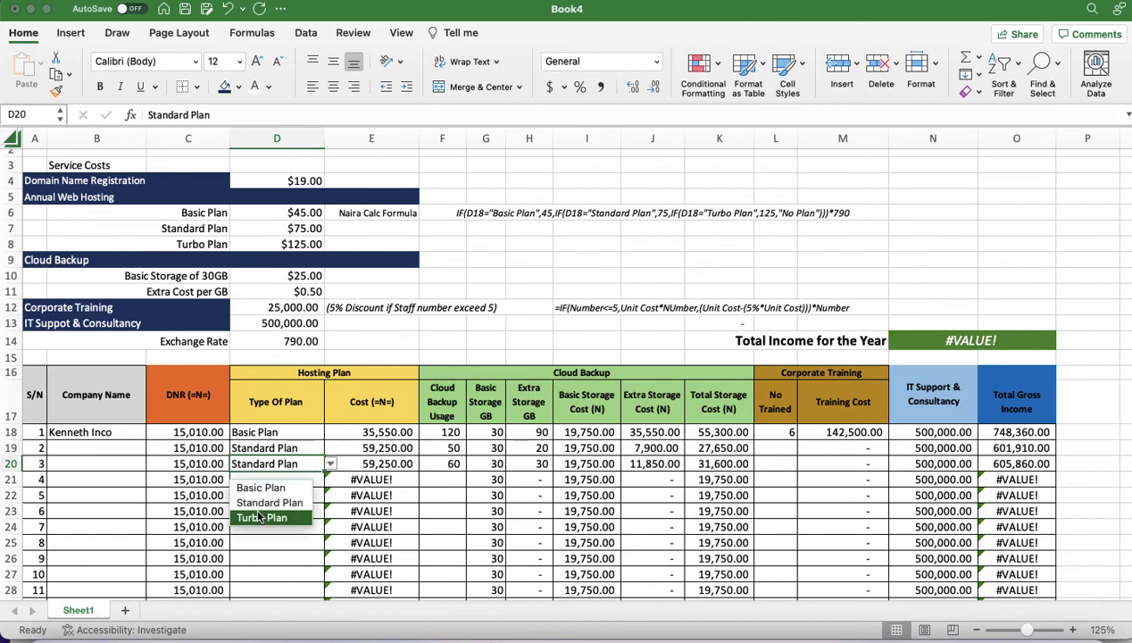
left_click(260, 516)
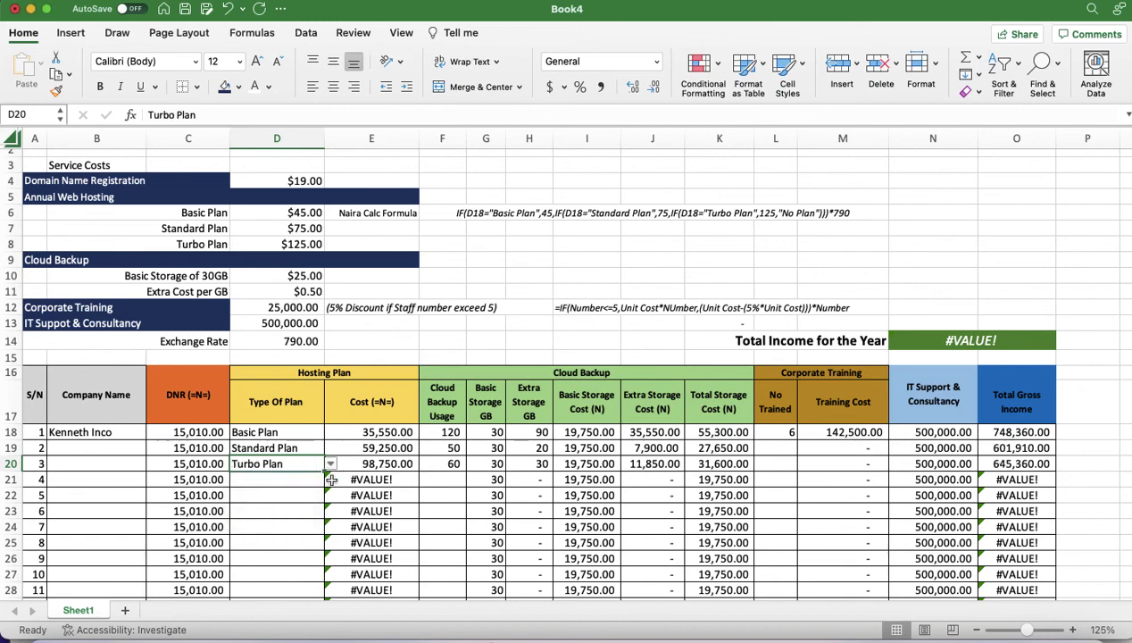
Choose Standard Plan as the hosting plan in D21 and fill it down to D27
left_click(296, 483)
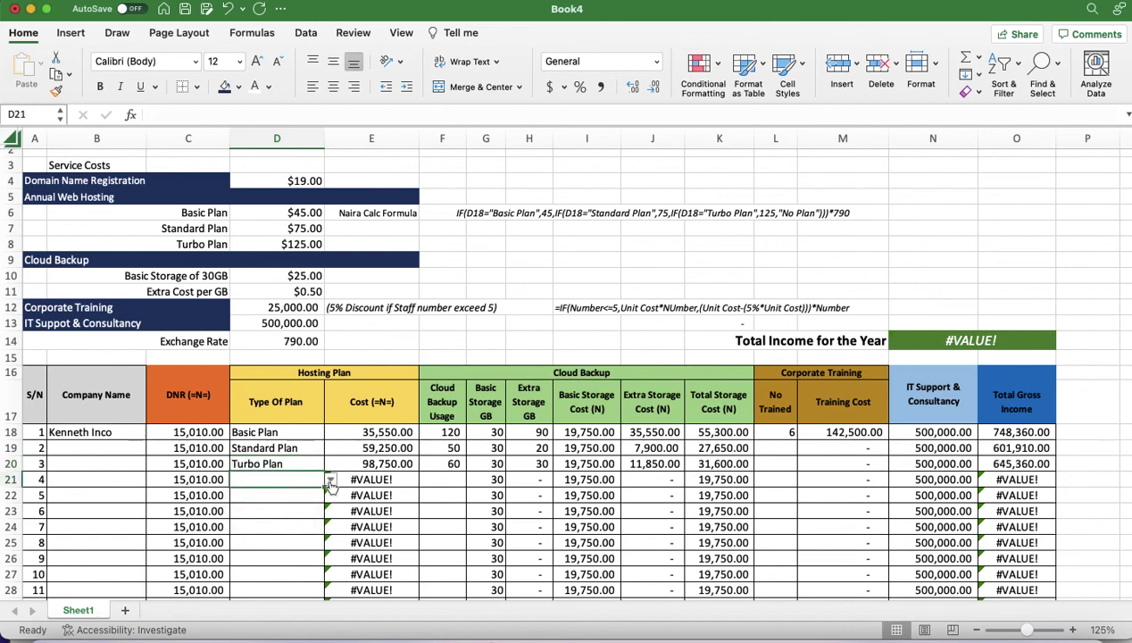
left_click(329, 482)
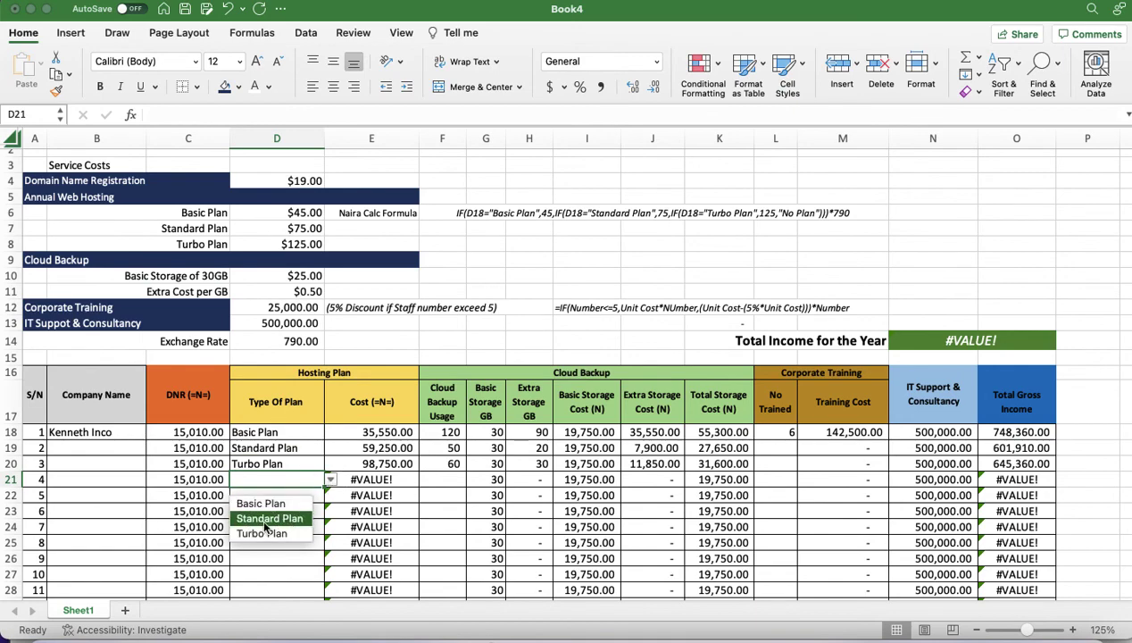
left_click(268, 519)
left_click_drag(323, 487, 306, 562)
Choose Turbo Plan as the hosting plan in D28 and fill it down to D30
scroll(305, 562, "down", 2)
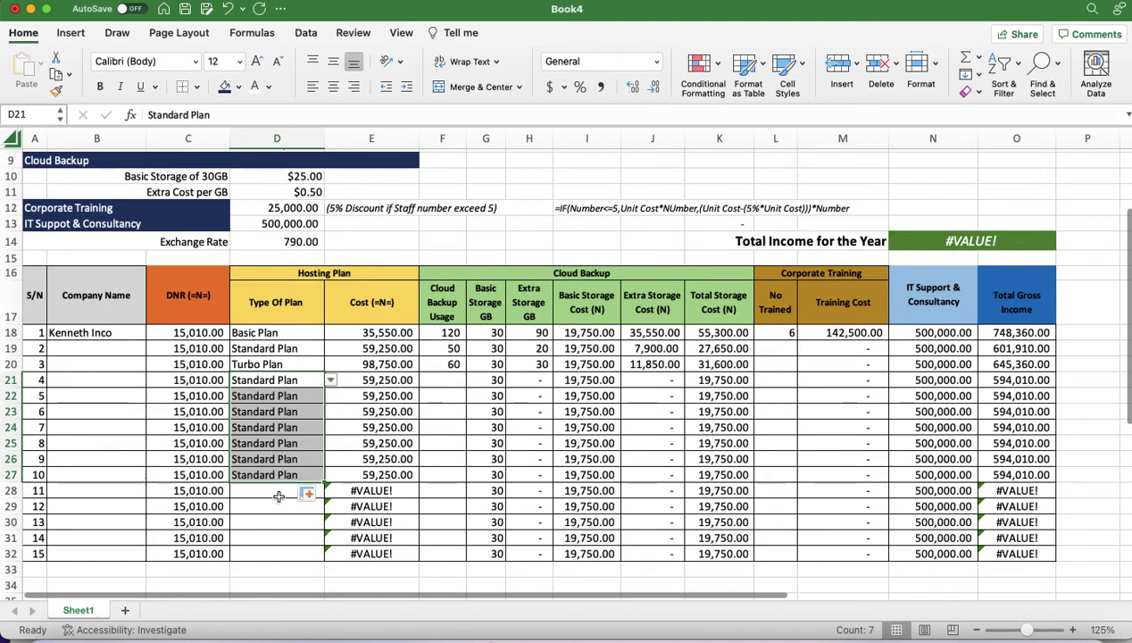
left_click(277, 491)
left_click(329, 490)
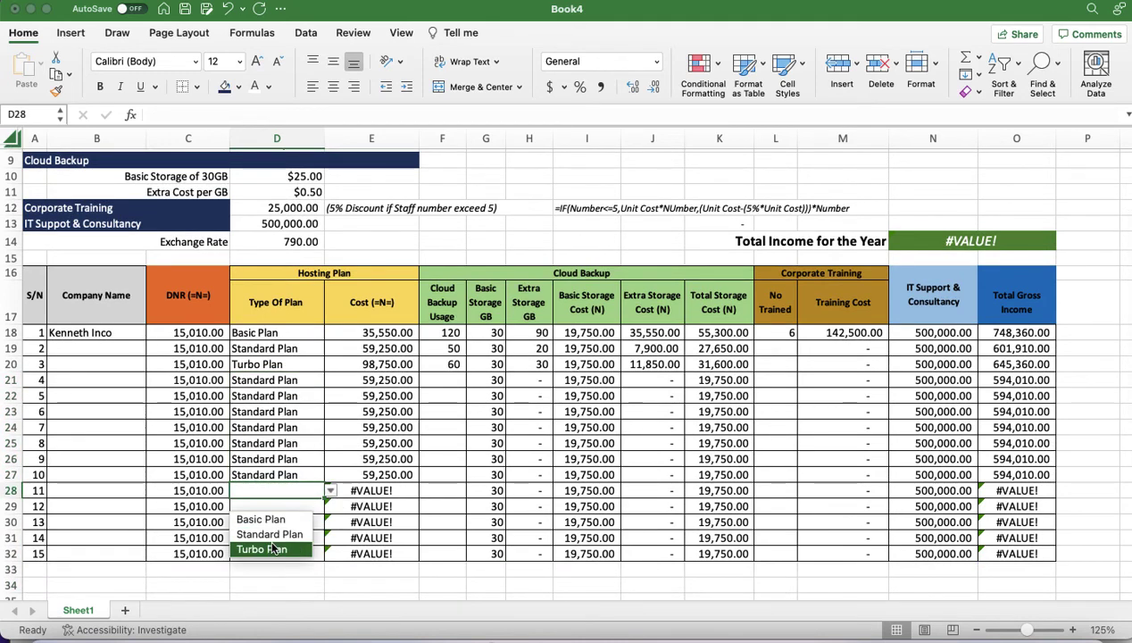
left_click(270, 542)
left_click_drag(317, 487, 322, 530)
Choose Basic Plan as the hosting plan in both D31 and D32
left_click(295, 537)
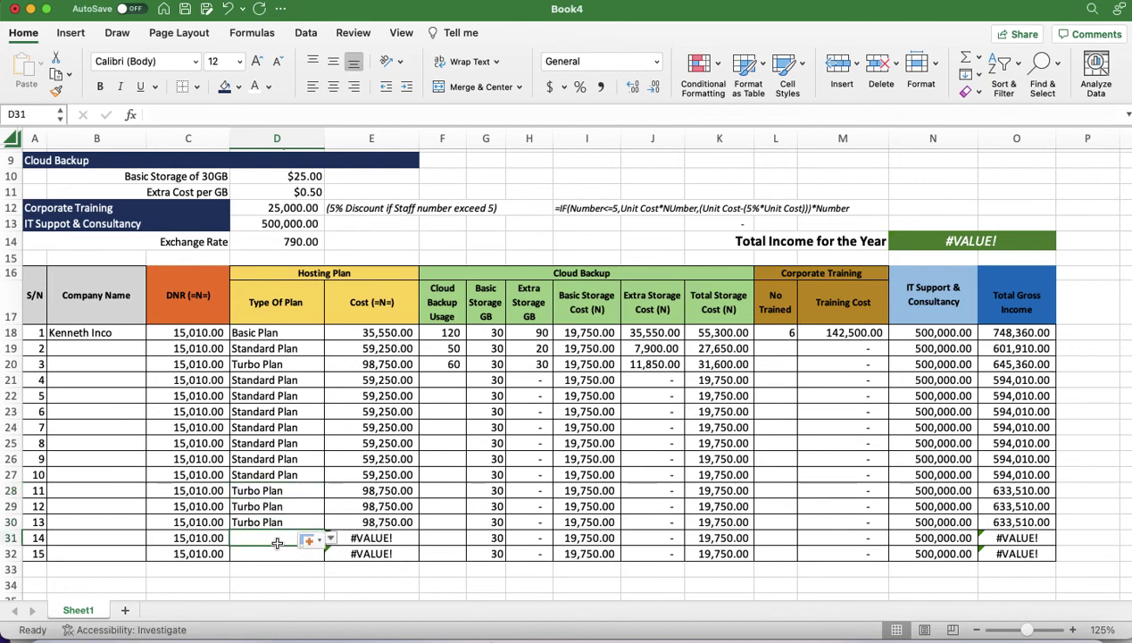
left_click(330, 537)
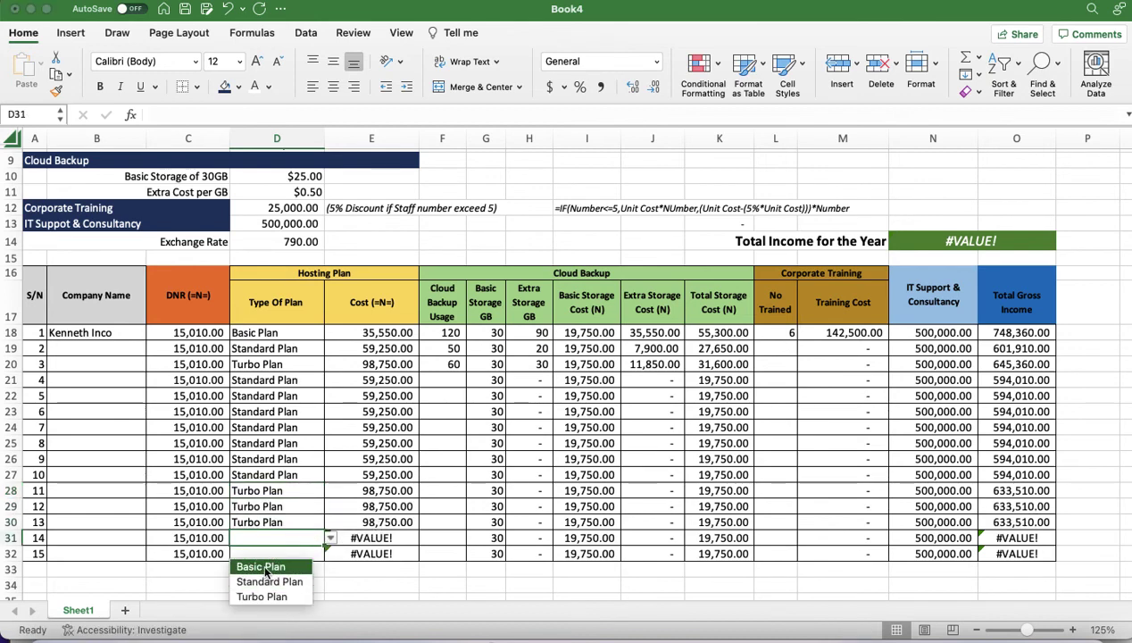
left_click(264, 566)
left_click(266, 559)
left_click(329, 553)
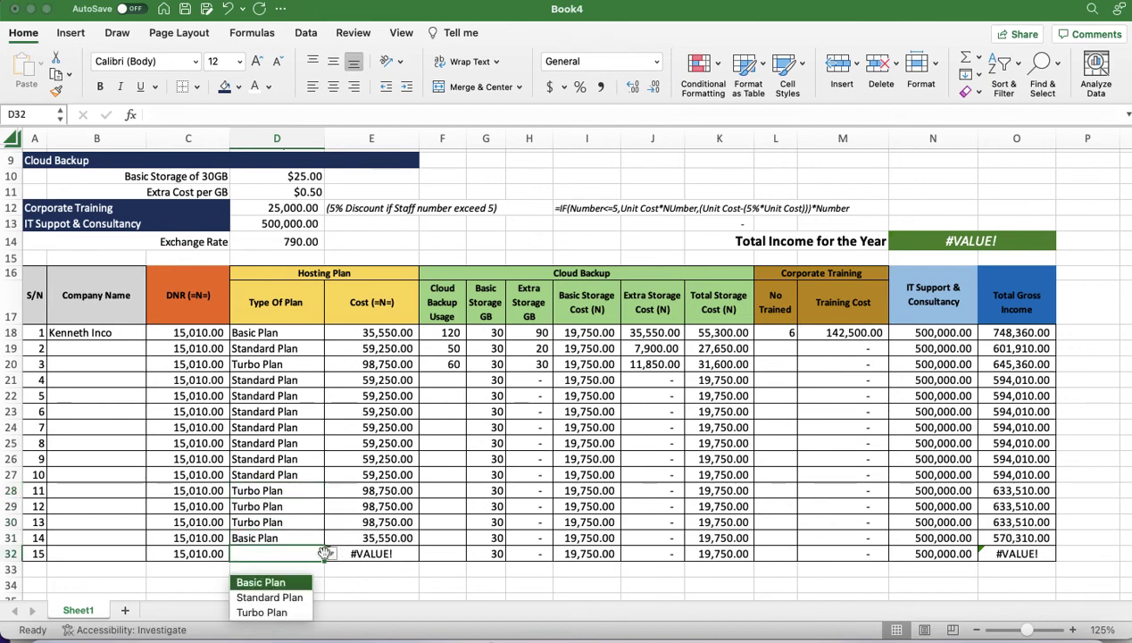
left_click(261, 586)
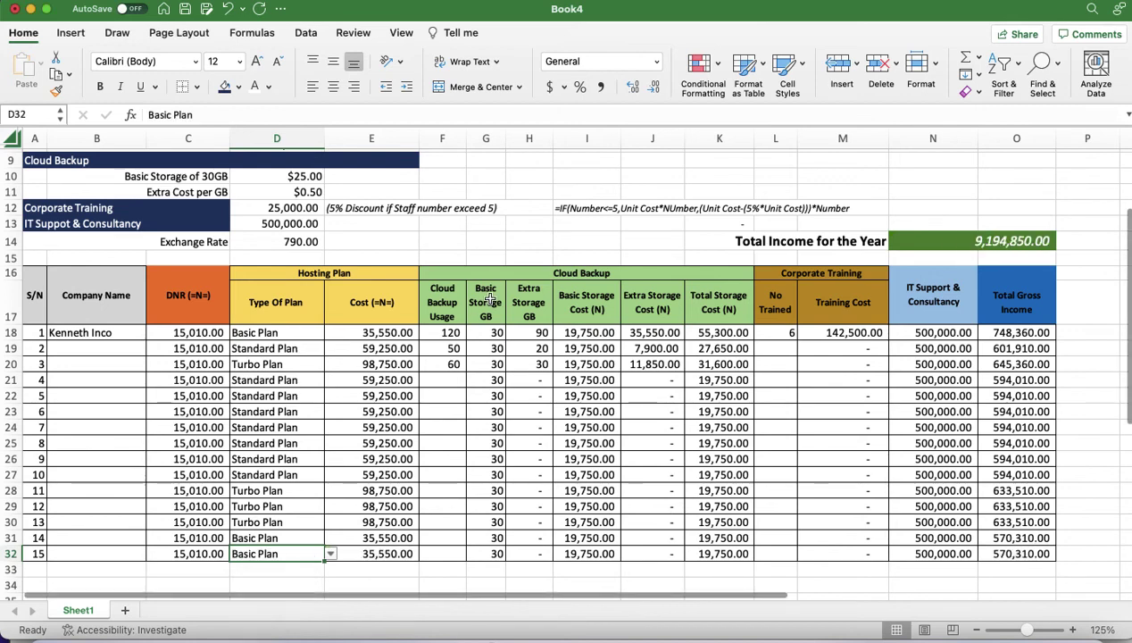
Enter the cloud backup usage values 25, 68, 120 and 90 in F21 to F24
left_click(442, 380)
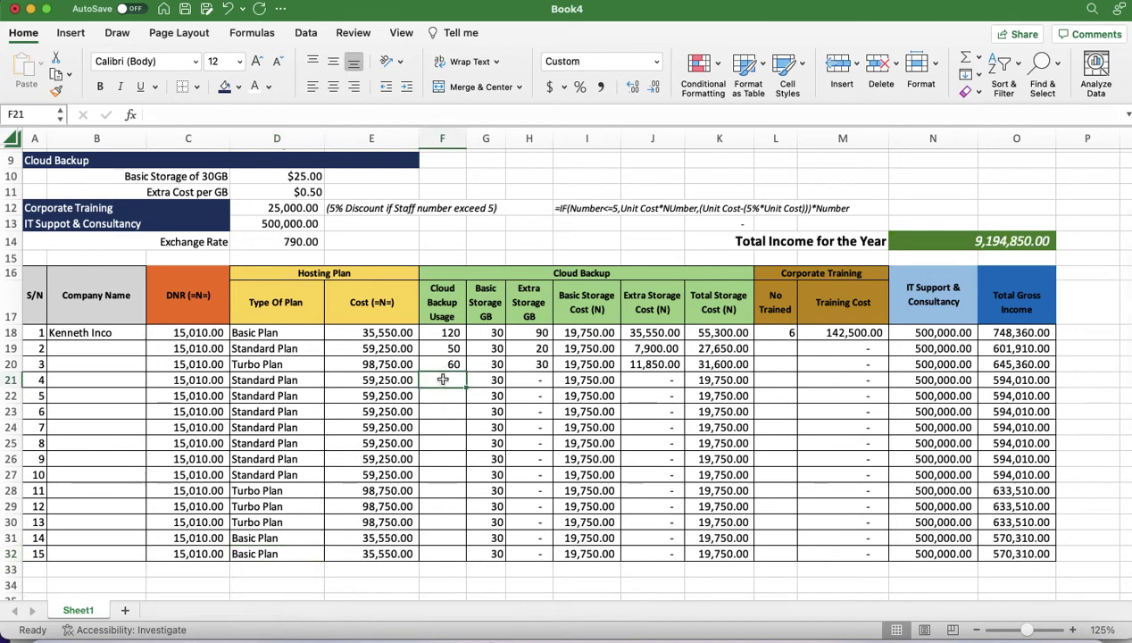
type("25")
key("Return")
type("6")
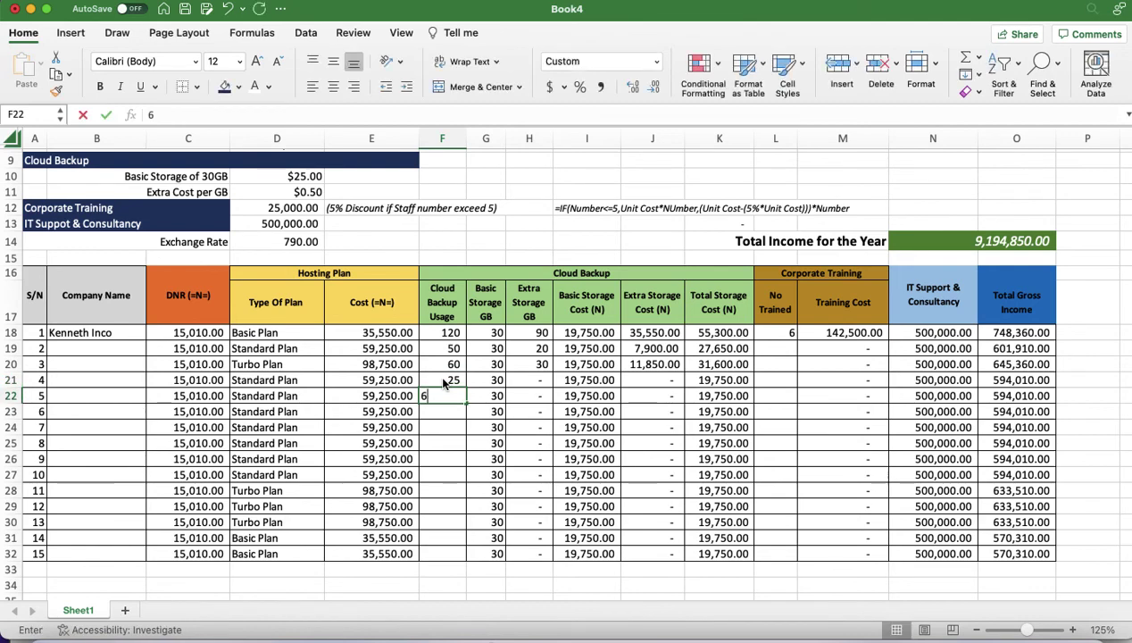
type("8")
key("Return")
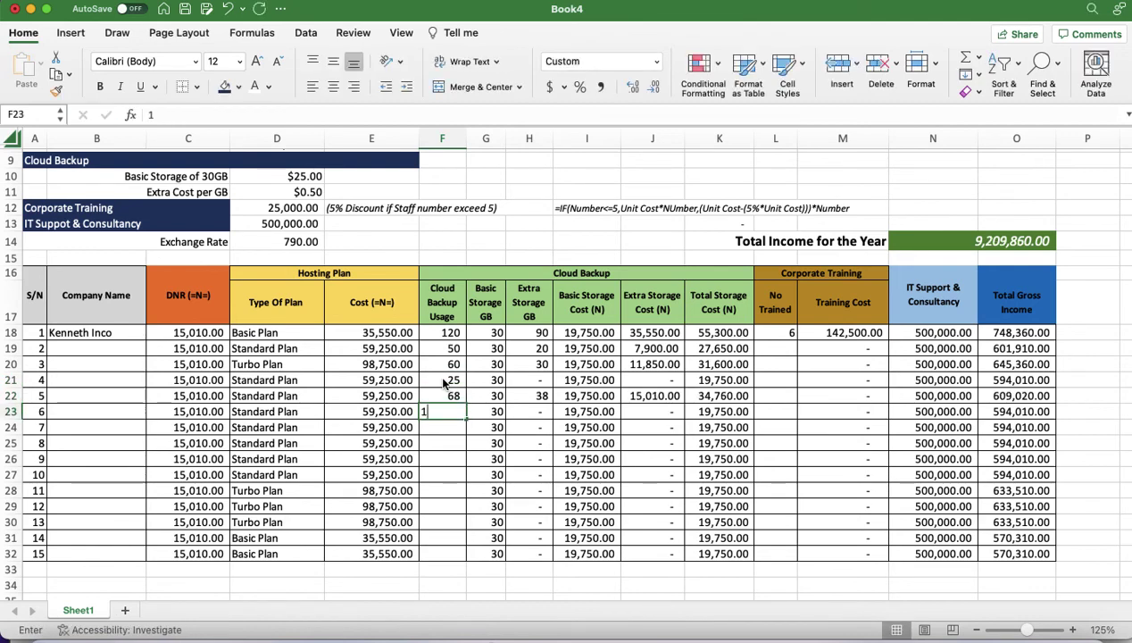
type("120")
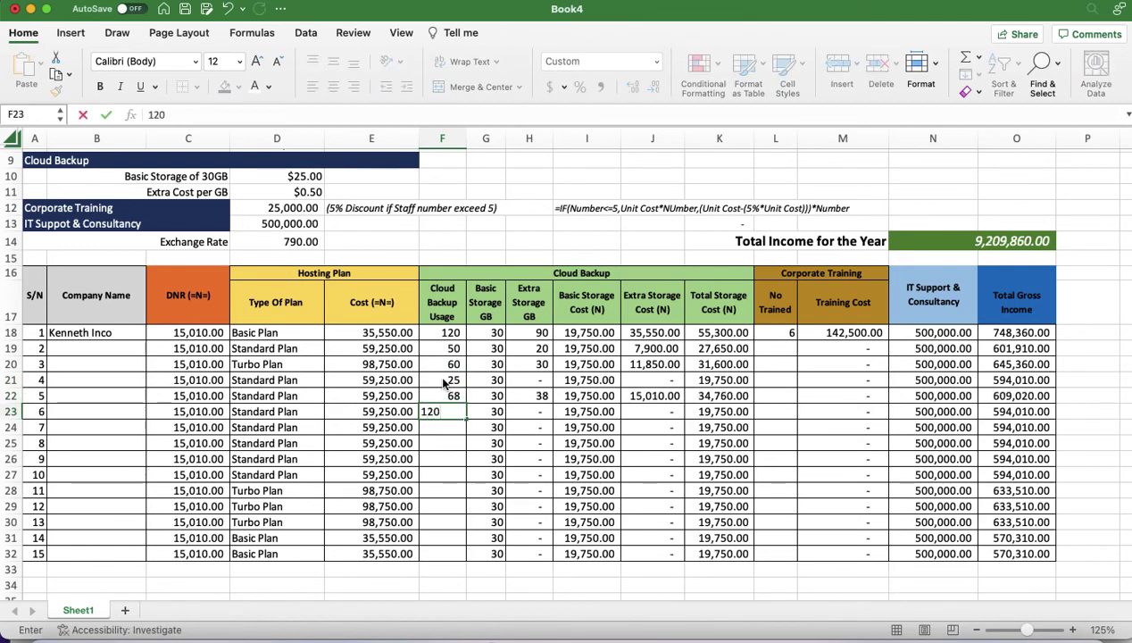
key("Return")
type("90")
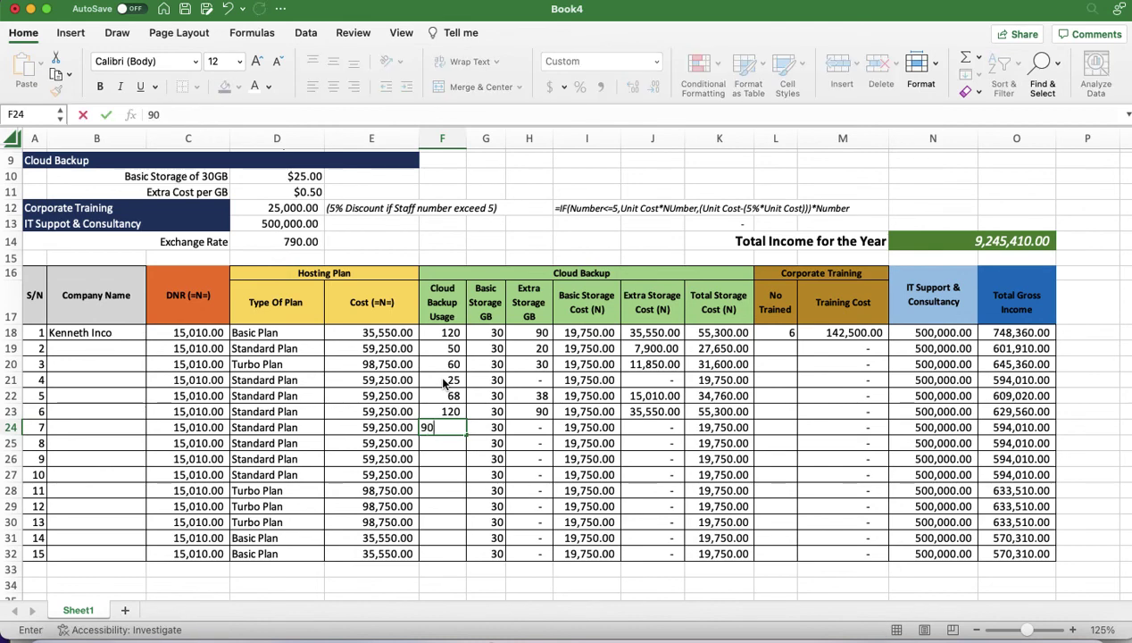
key("Return")
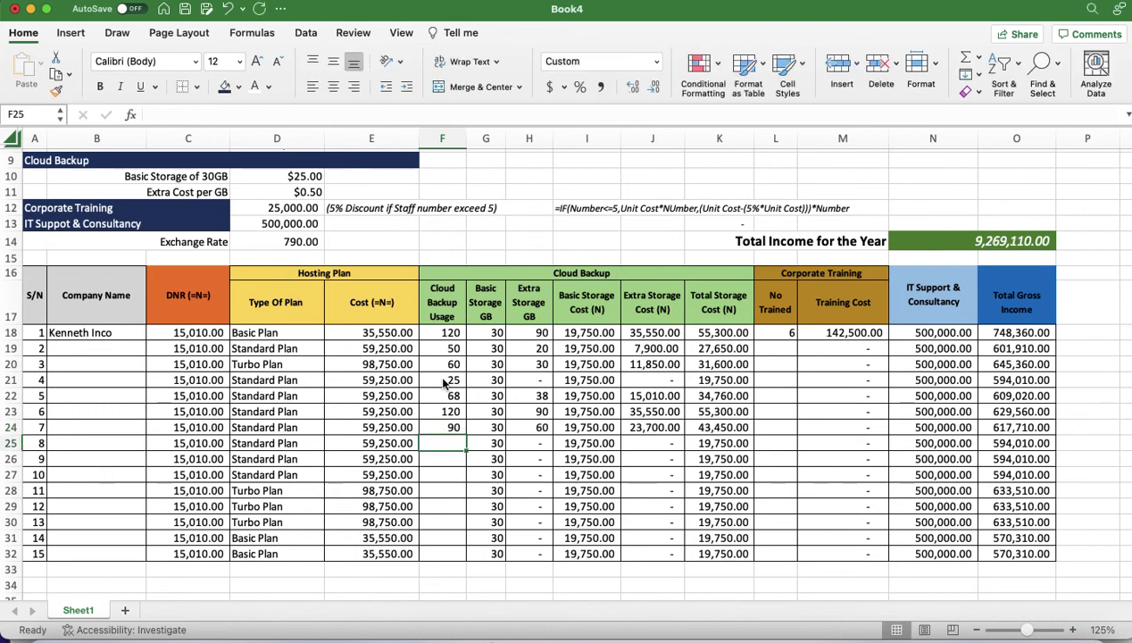
Enter the cloud backup usage values 35, 40, 20 and 86 in F25 to F28
type("35")
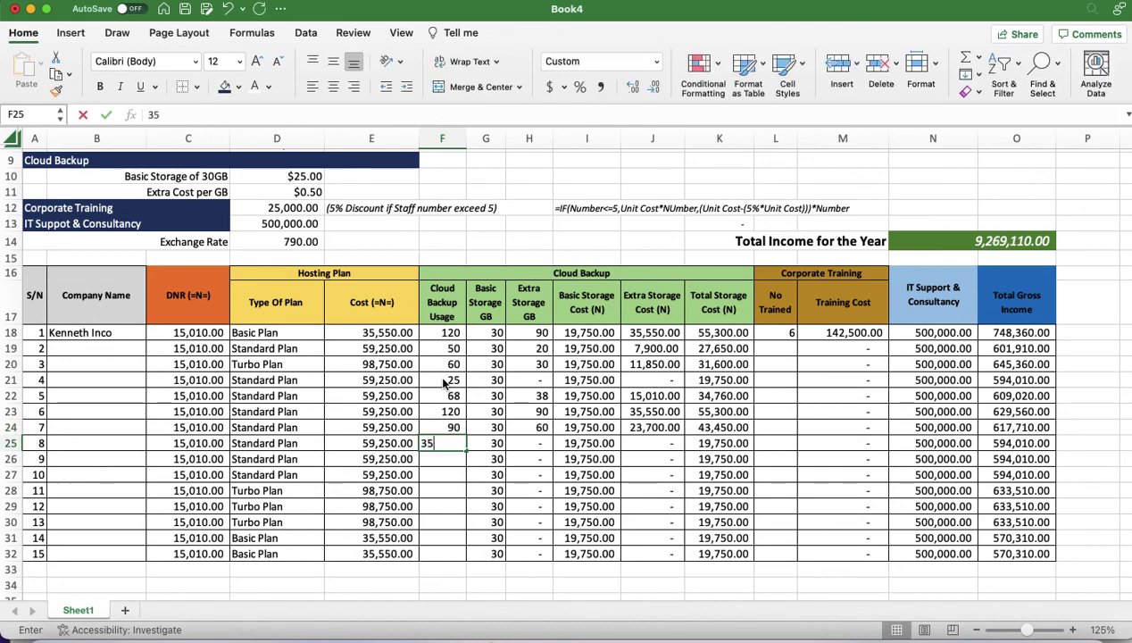
key("Return")
type("40")
key("Return")
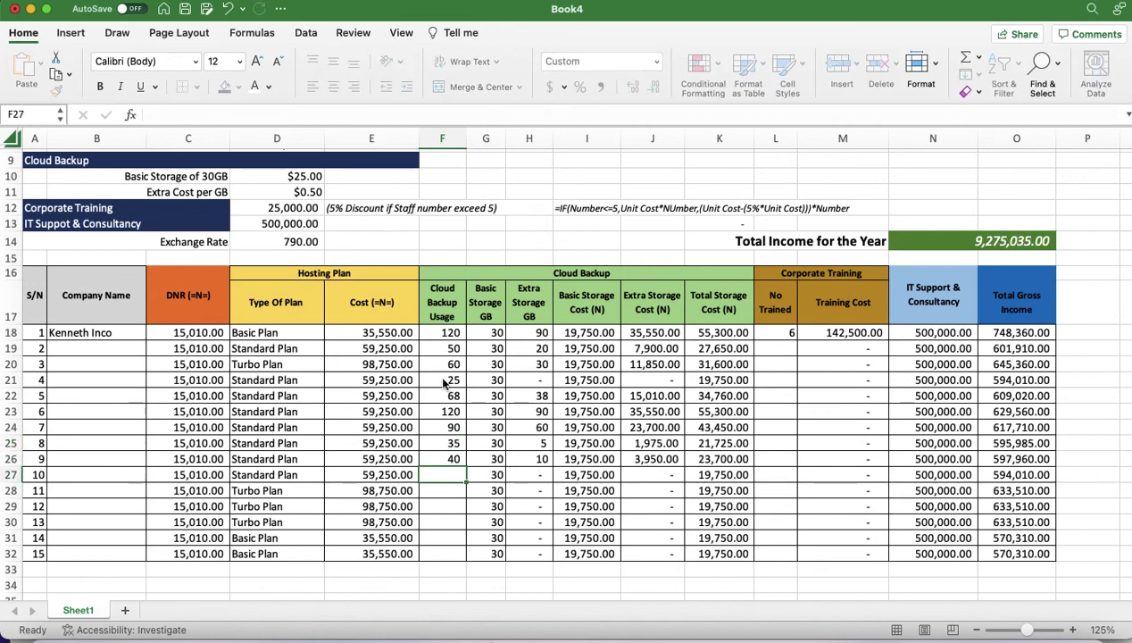
type("20")
key("Return")
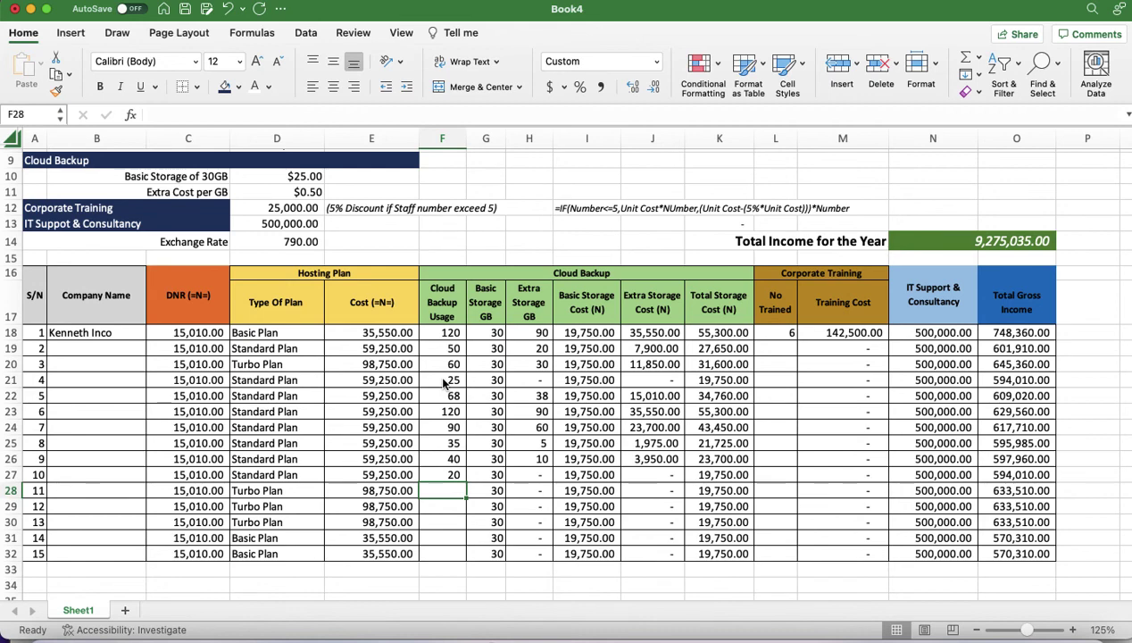
type("86")
key("Return")
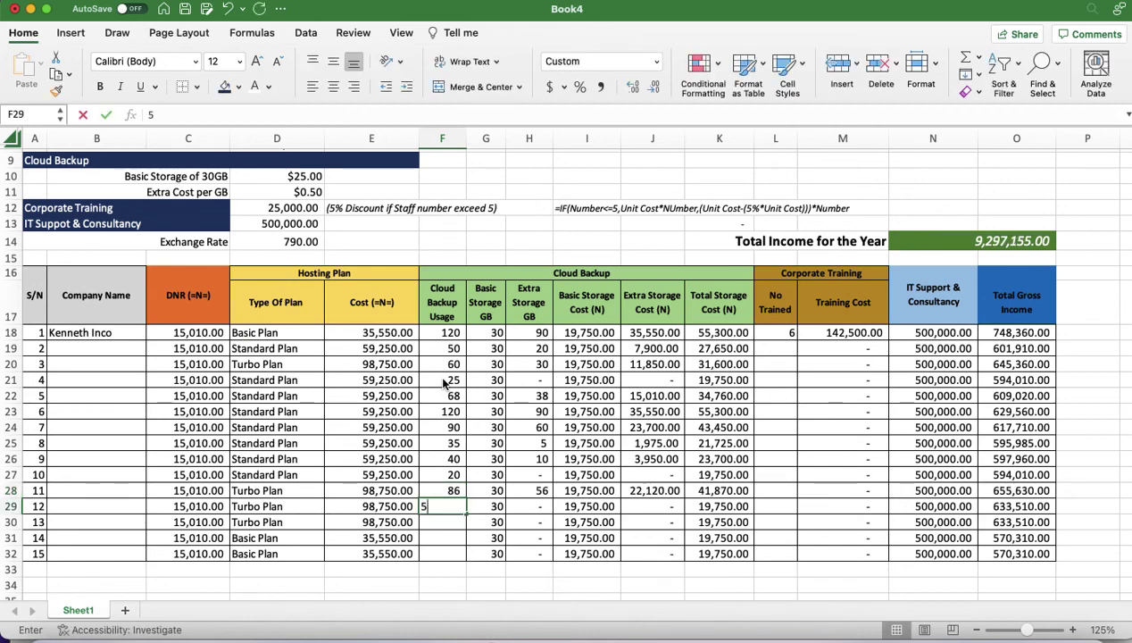
Enter the cloud backup usage values 56, 70, 15 and 10 in F29 to F32
type("56")
key("Return")
type("70")
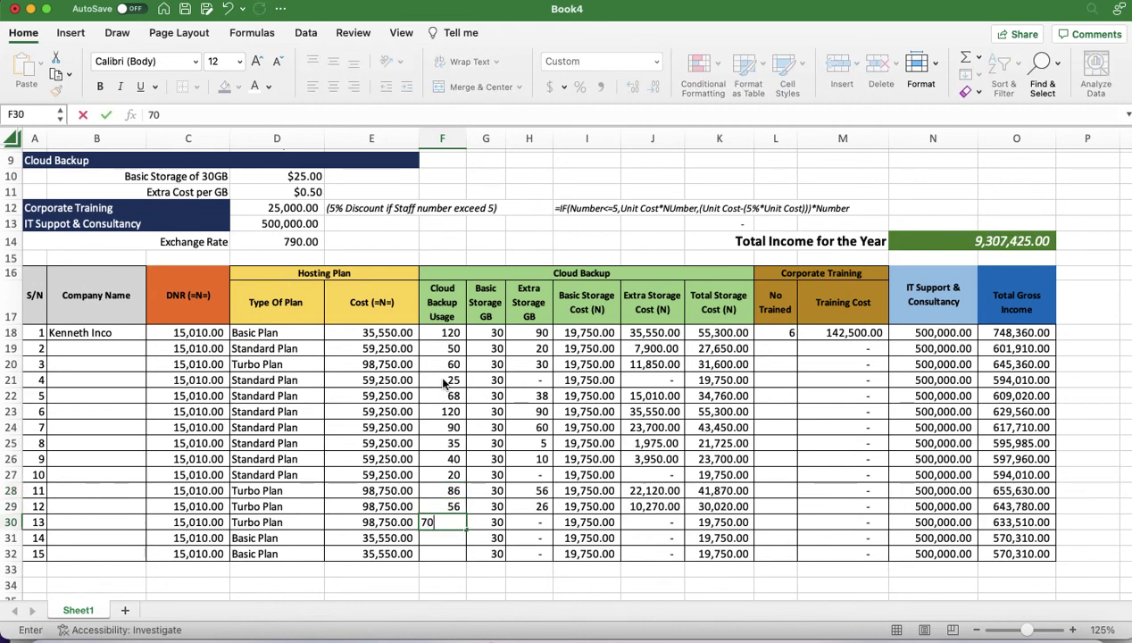
key("Return")
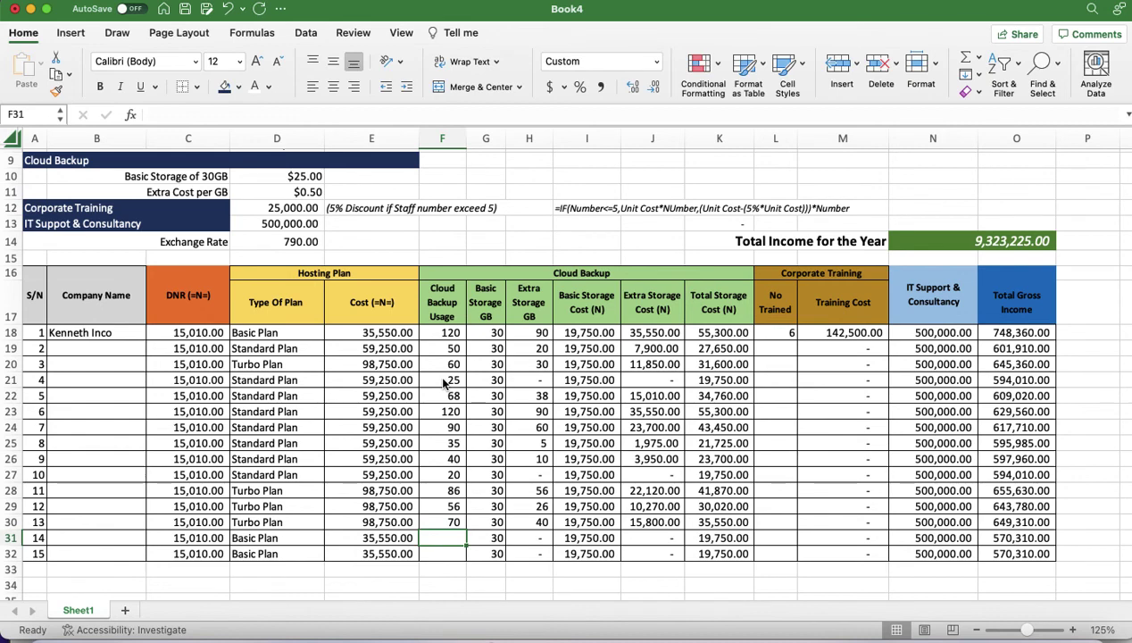
type("15")
key("Return")
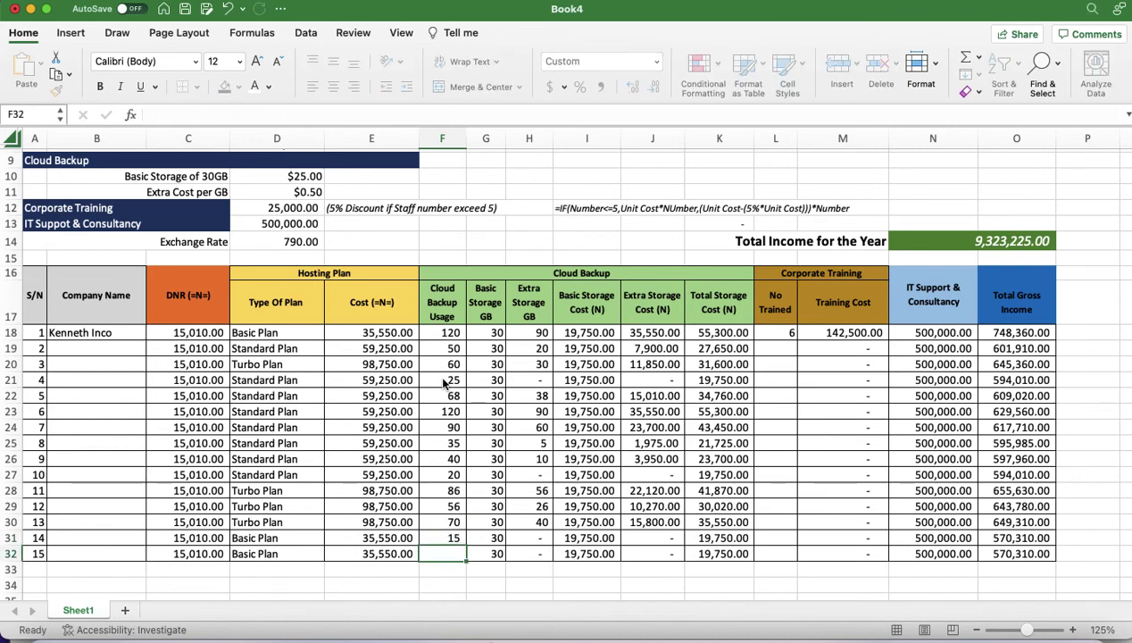
type("10")
key("Return")
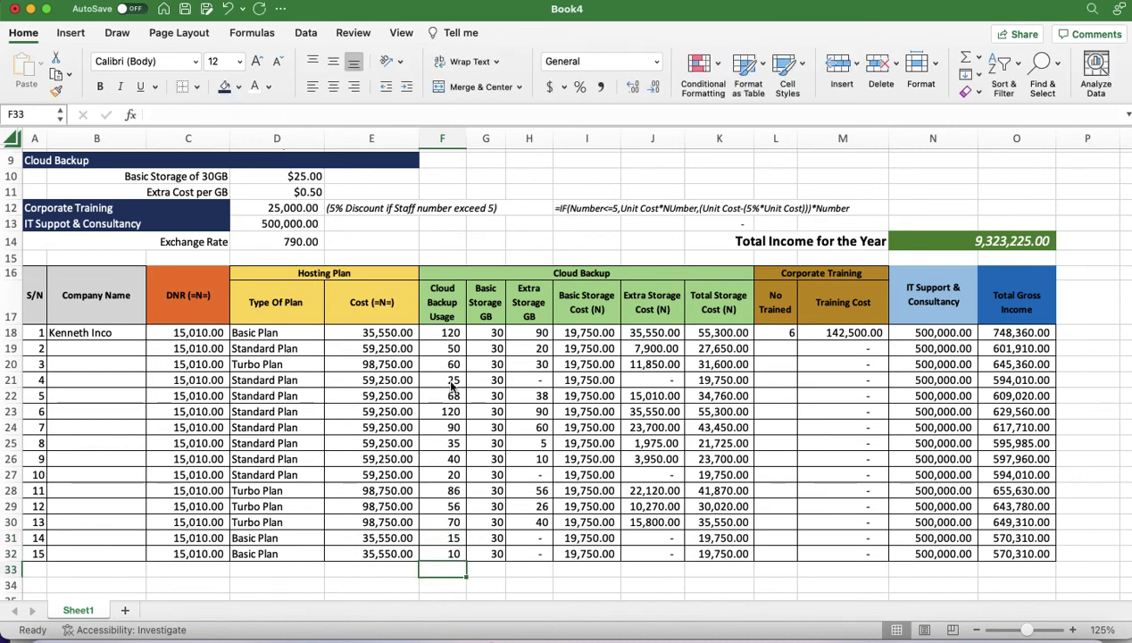
left_click(451, 474)
left_click(451, 536)
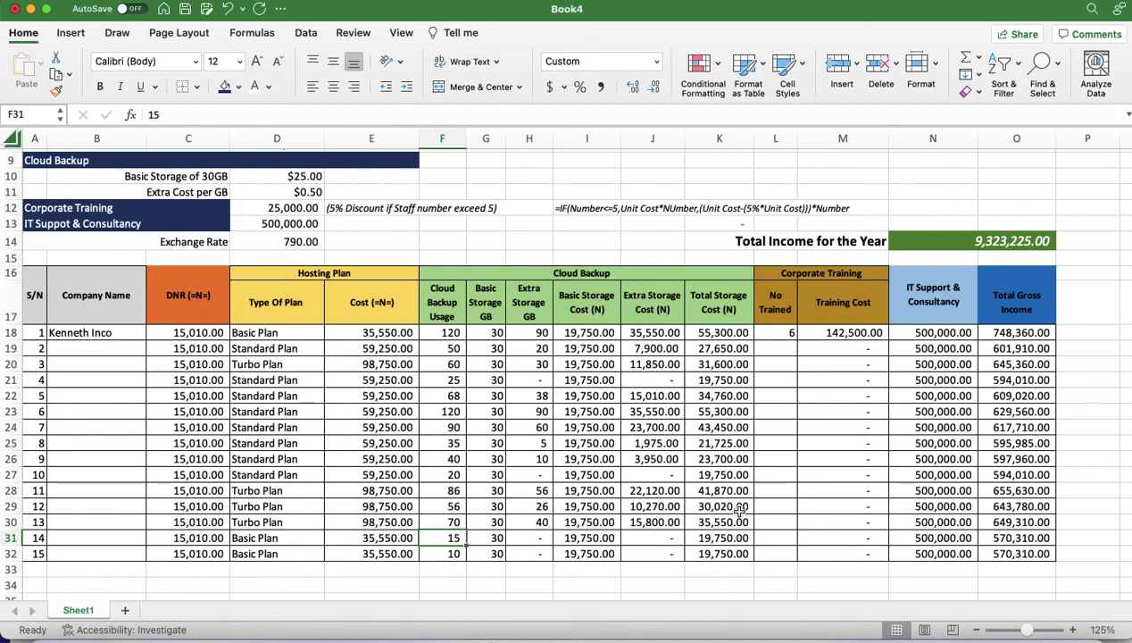
left_click(780, 332)
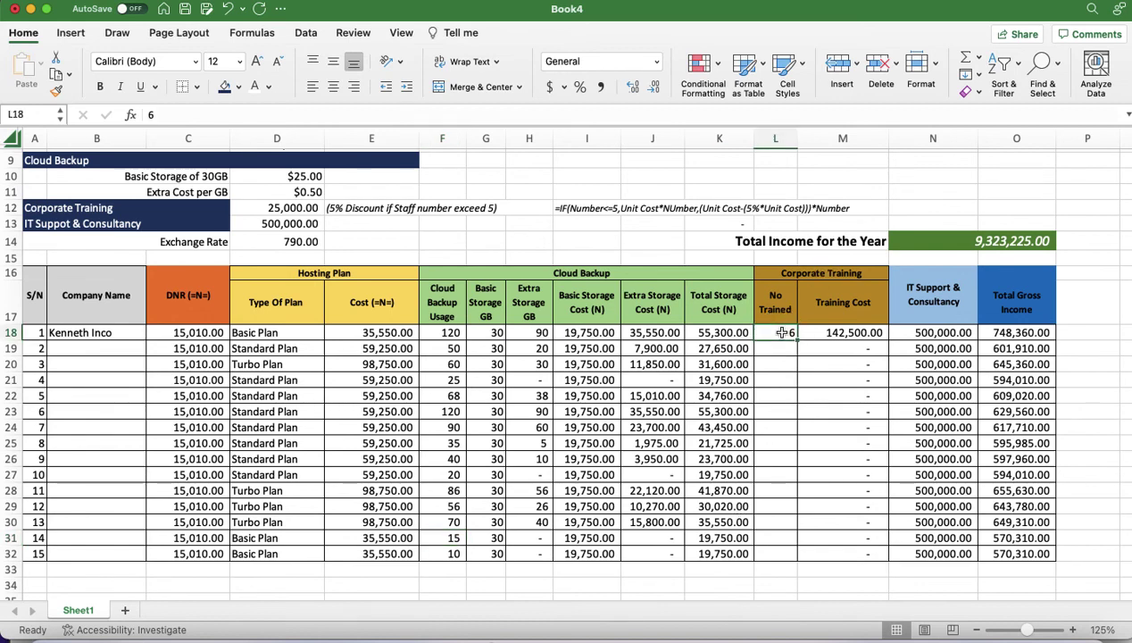
Enter 10, 15 and 20 as the numbers of staff trained in L19 to L21
left_click(779, 350)
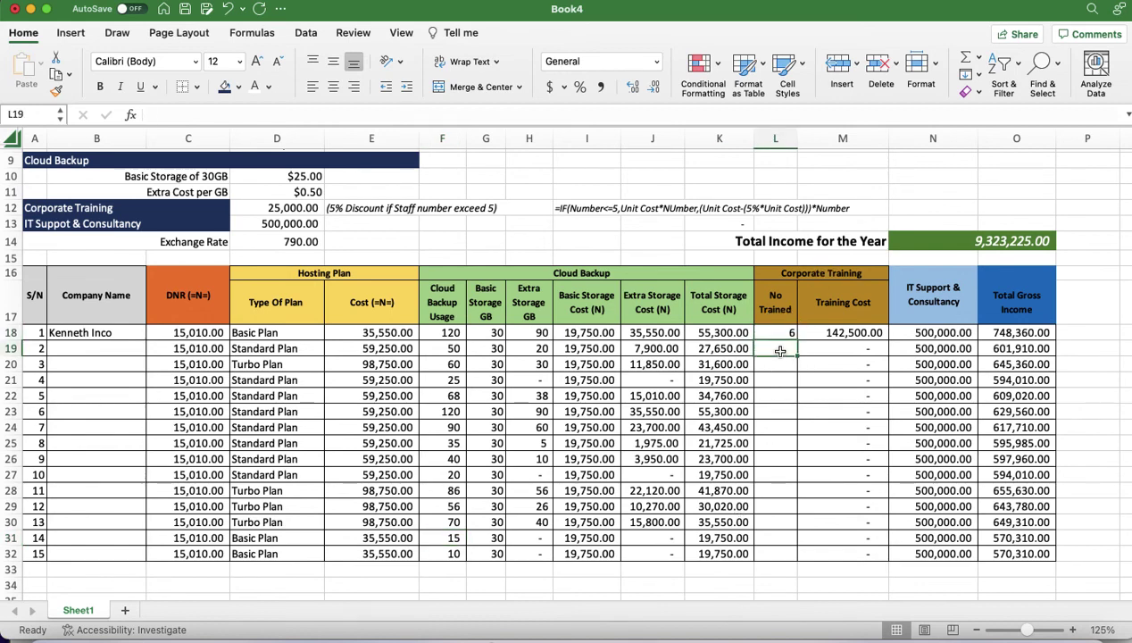
type("10")
key("Return")
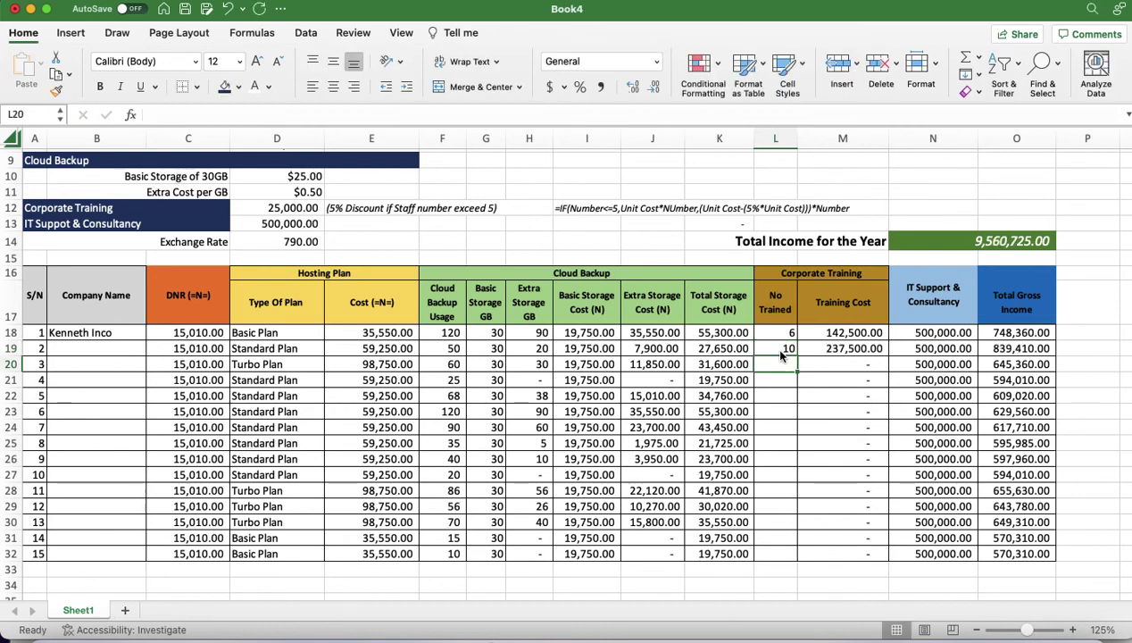
type("15")
key("Return")
type("20")
key("Return")
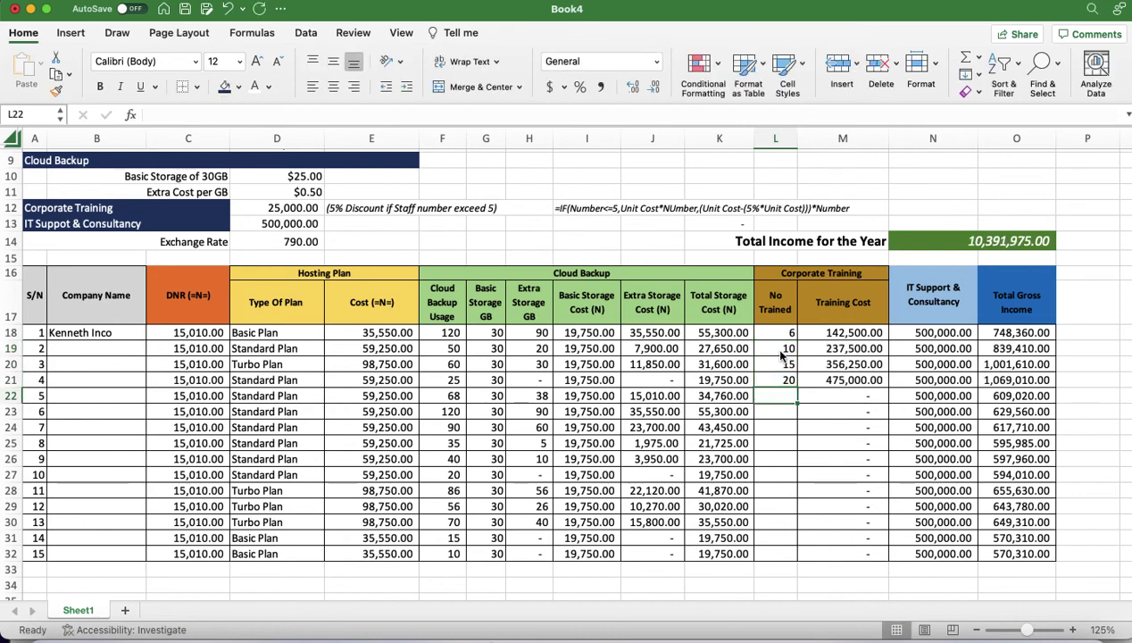
Enter 8, 25, 18 and 9 as the numbers of staff trained in L22 to L25
type("8")
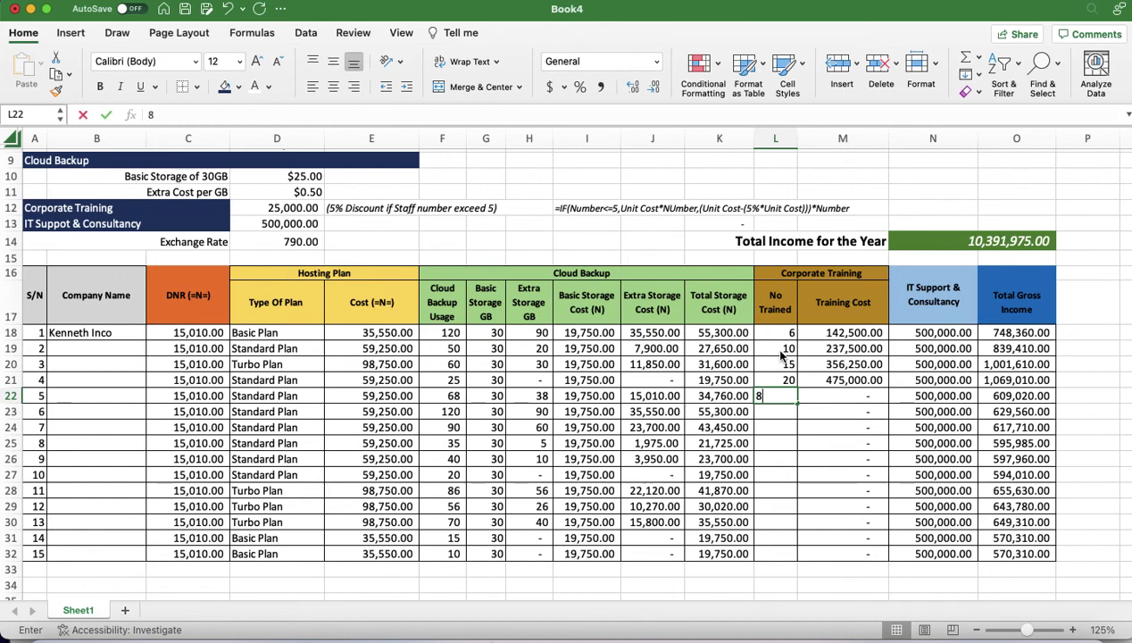
key("Return")
type("25")
key("Return")
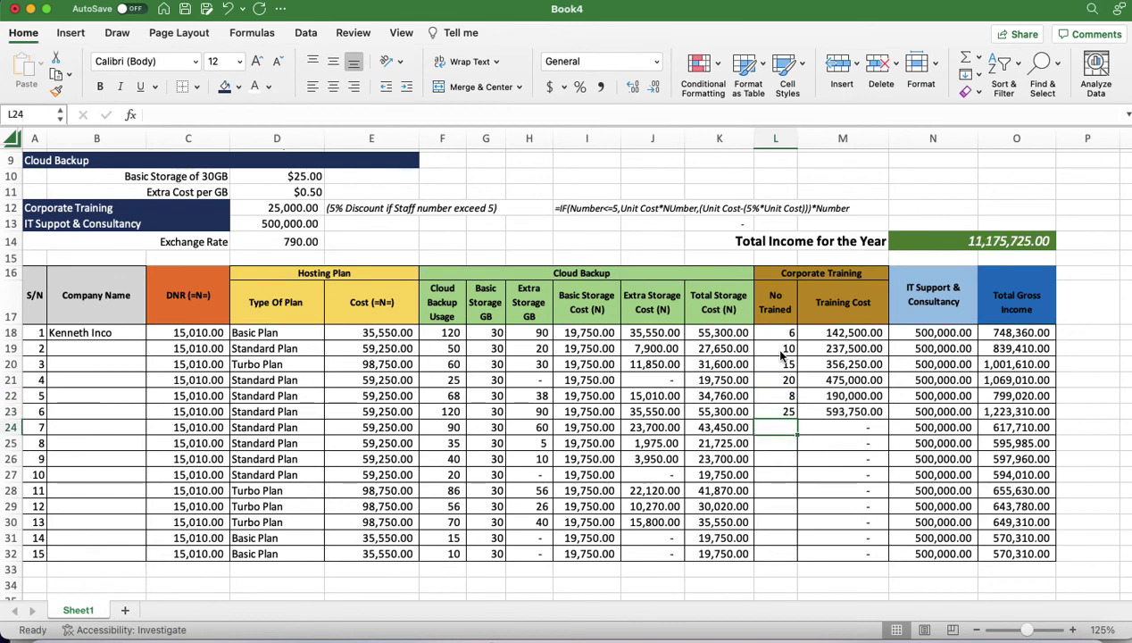
type("18")
key("Return")
type("9")
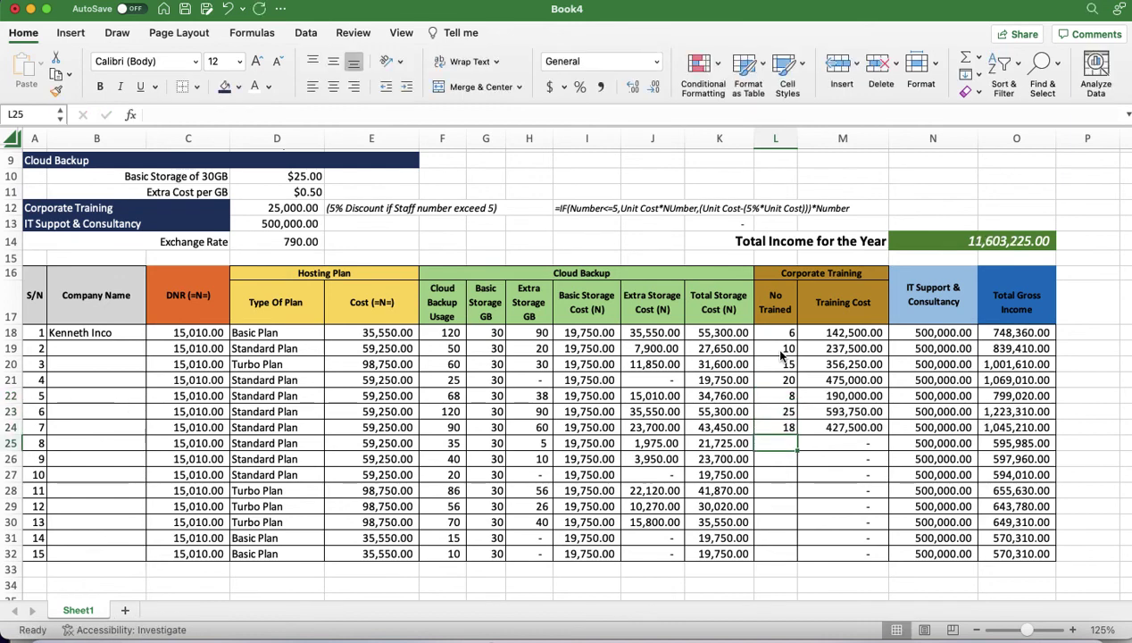
key("Return")
Enter 20, 50 and 20 as the numbers of staff trained in L26 to L28
type("20")
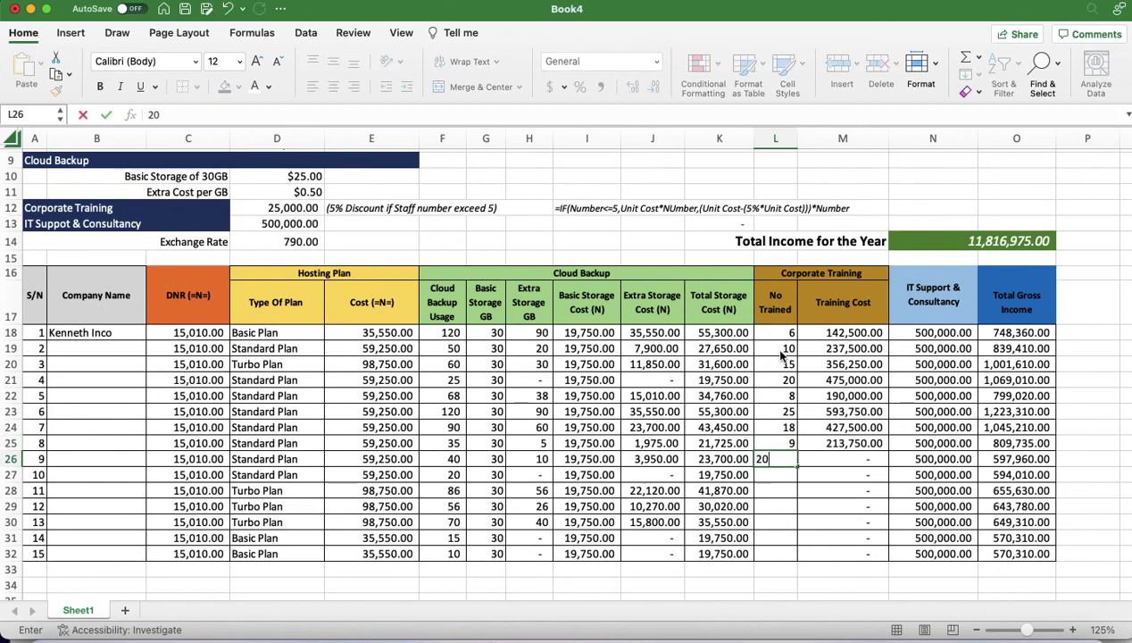
key("Return")
type("5")
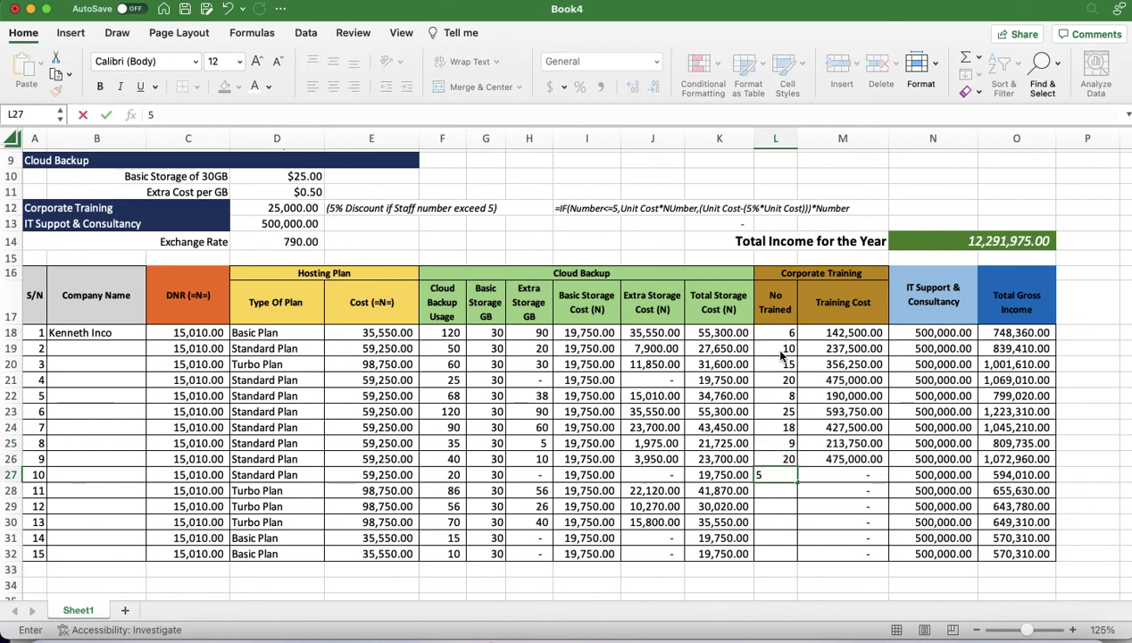
type("0")
key("Return")
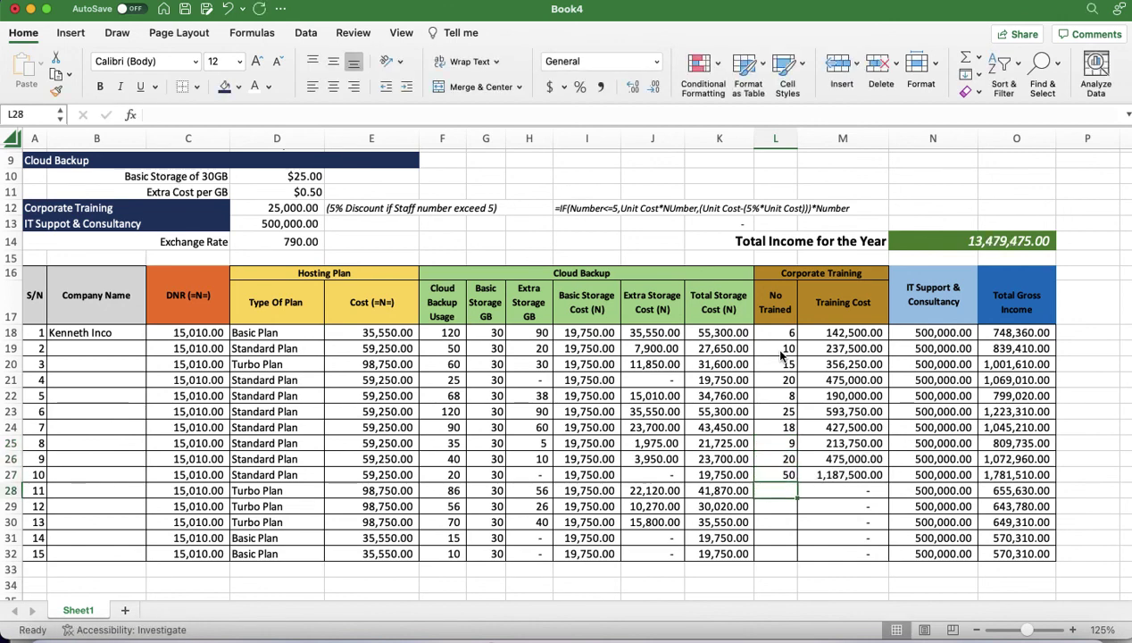
type("20")
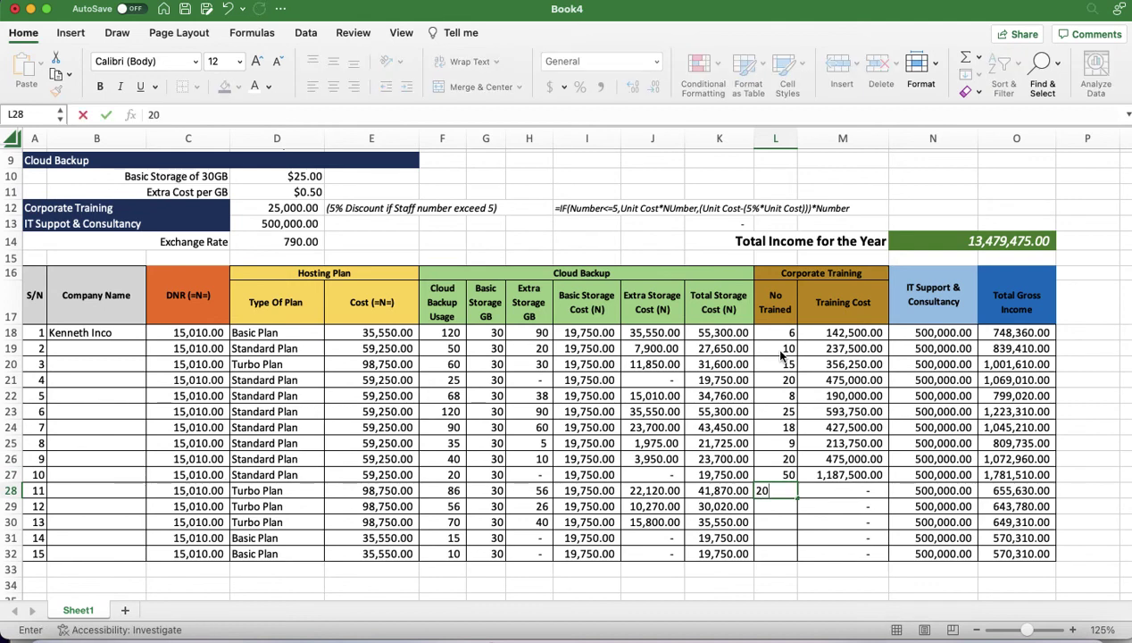
key("Return")
Enter 17, 4, 3 and 11 as the numbers of staff trained in L29 to L32
type("17")
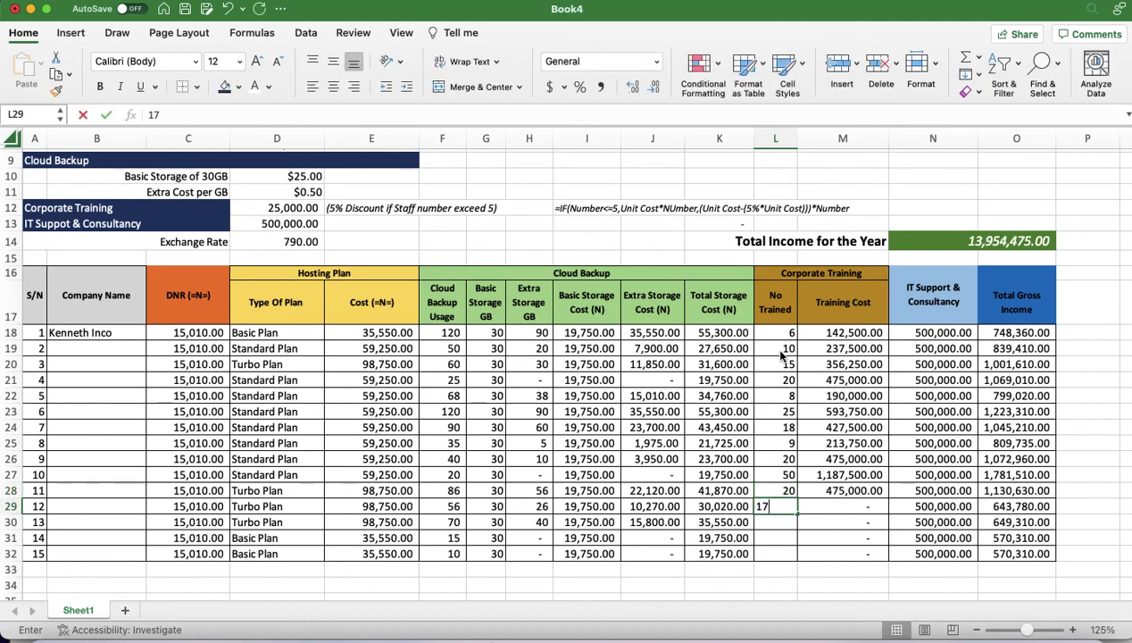
key("Return")
type("4")
key("Return")
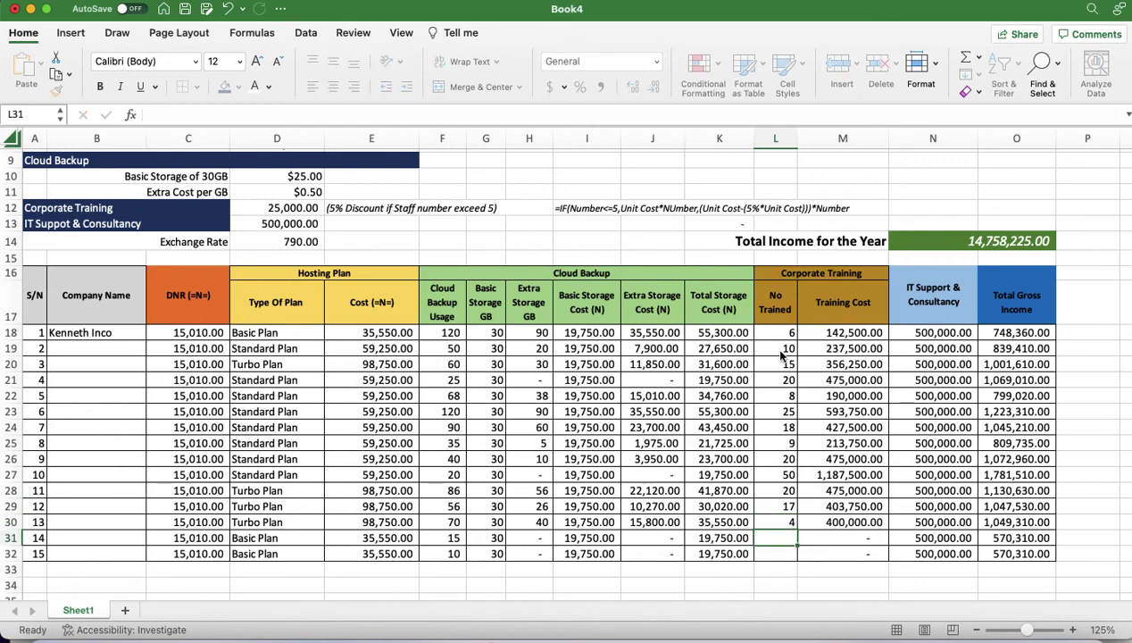
type("3")
key("Return")
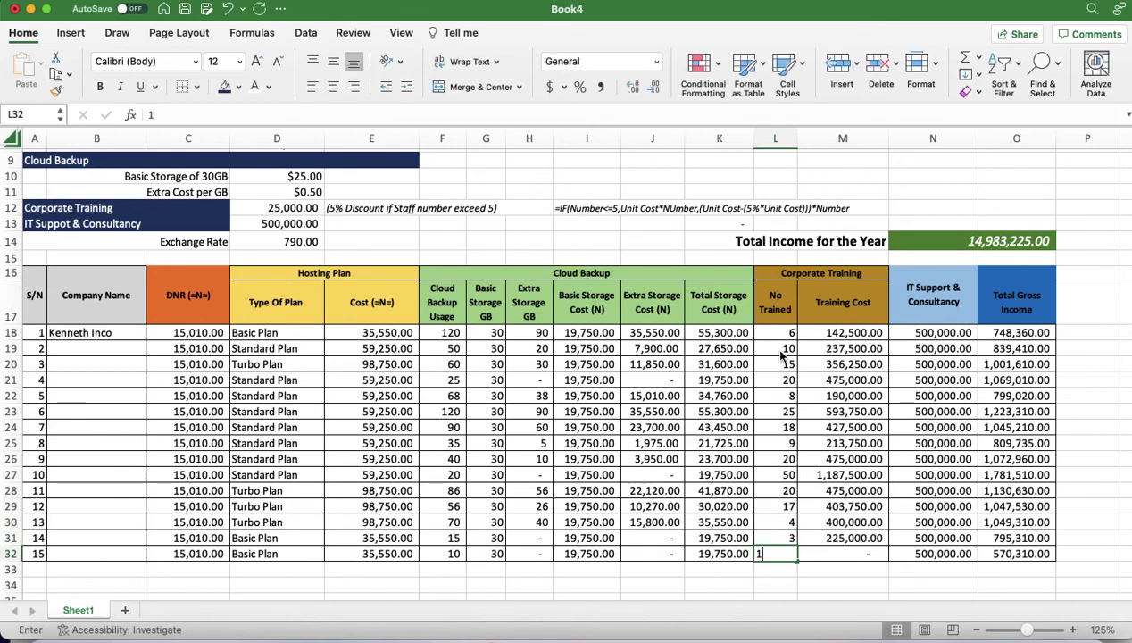
type("11")
key("Return")
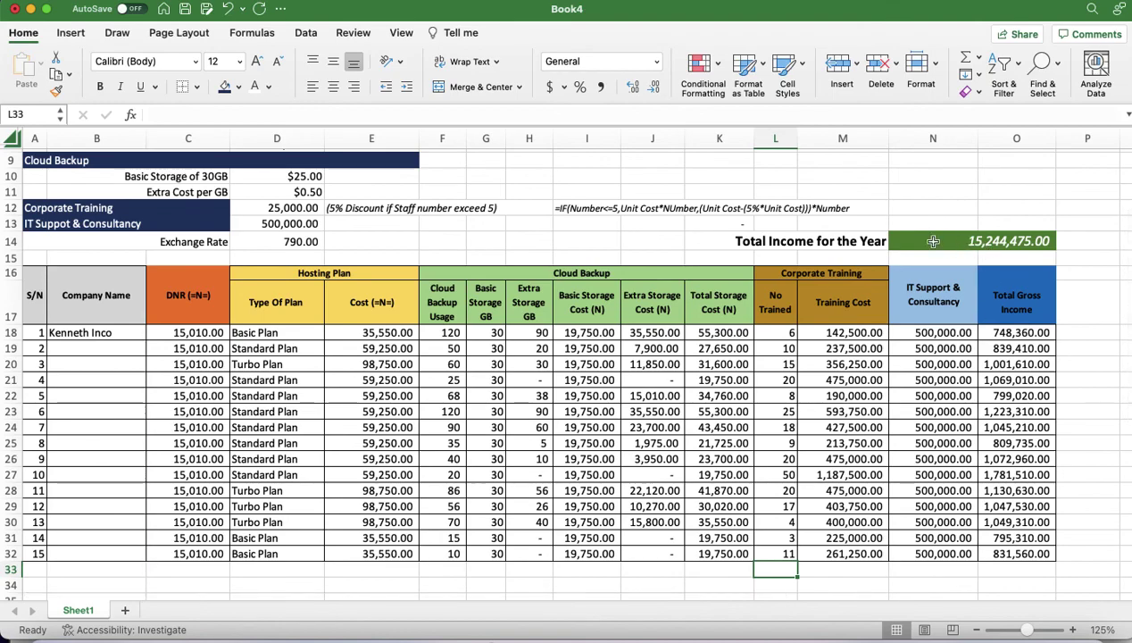
Shrink the empty row 15 to a very thin gap between the exchange rate row and the table headings
scroll(375, 327, "down", 1)
scroll(375, 327, "up", 1)
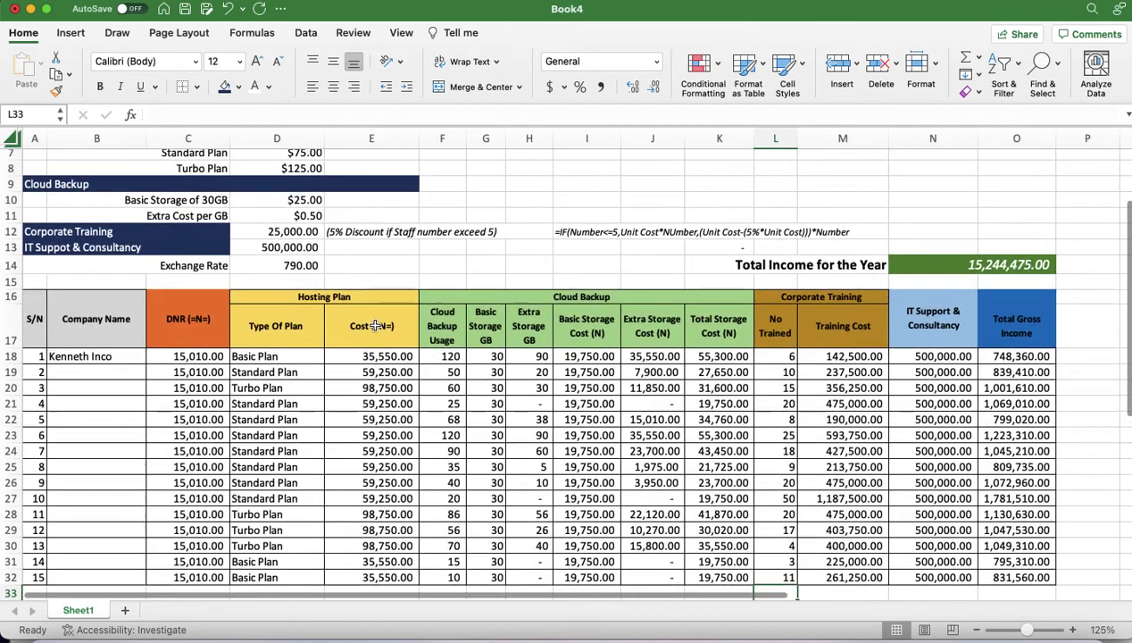
scroll(375, 325, "up", 3)
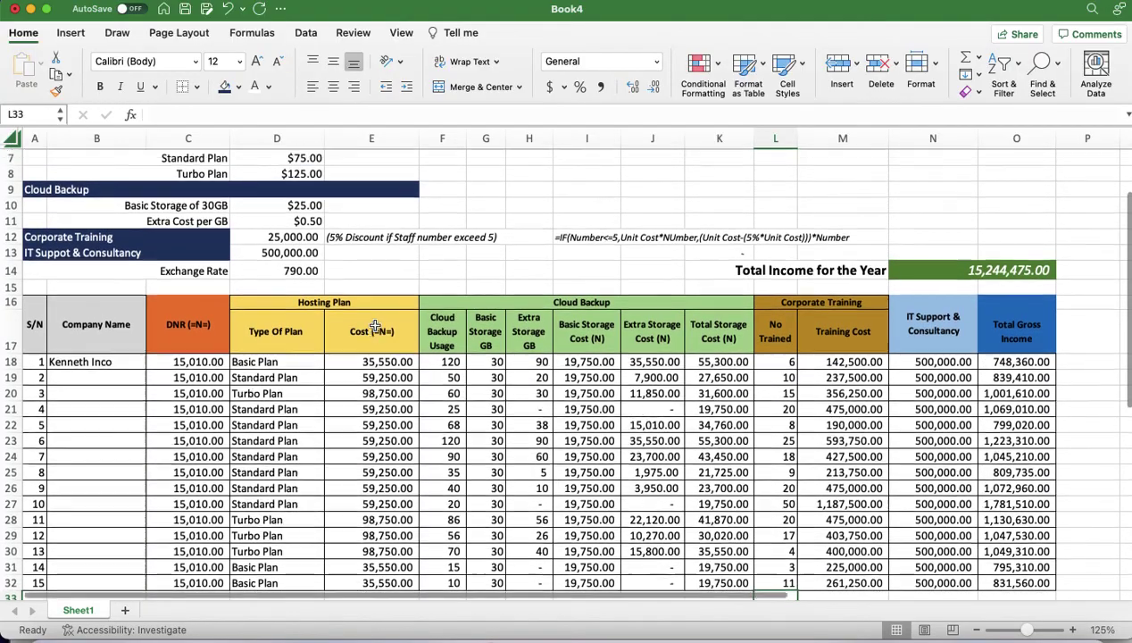
scroll(375, 325, "down", 15)
scroll(375, 324, "up", 15)
scroll(375, 325, "down", 3)
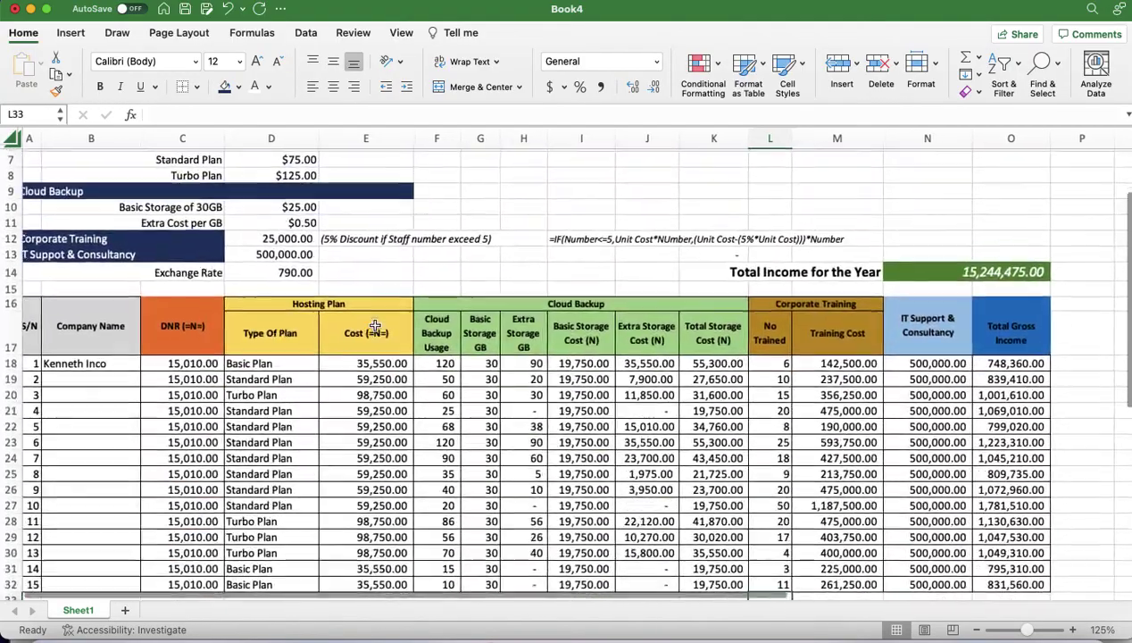
scroll(375, 324, "up", 3)
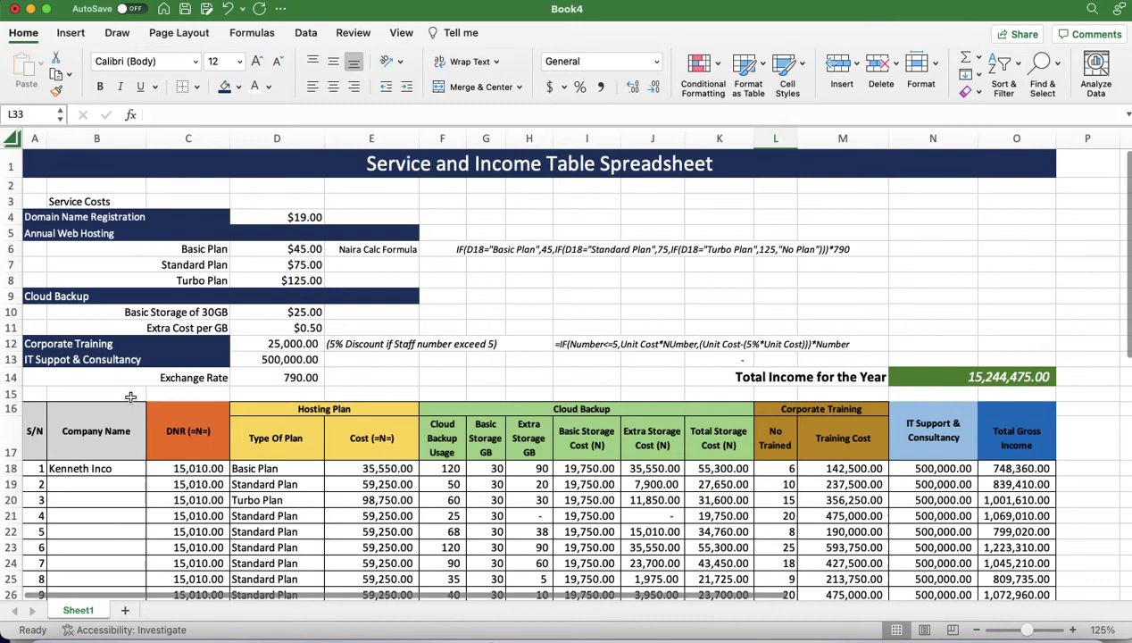
left_click(10, 394)
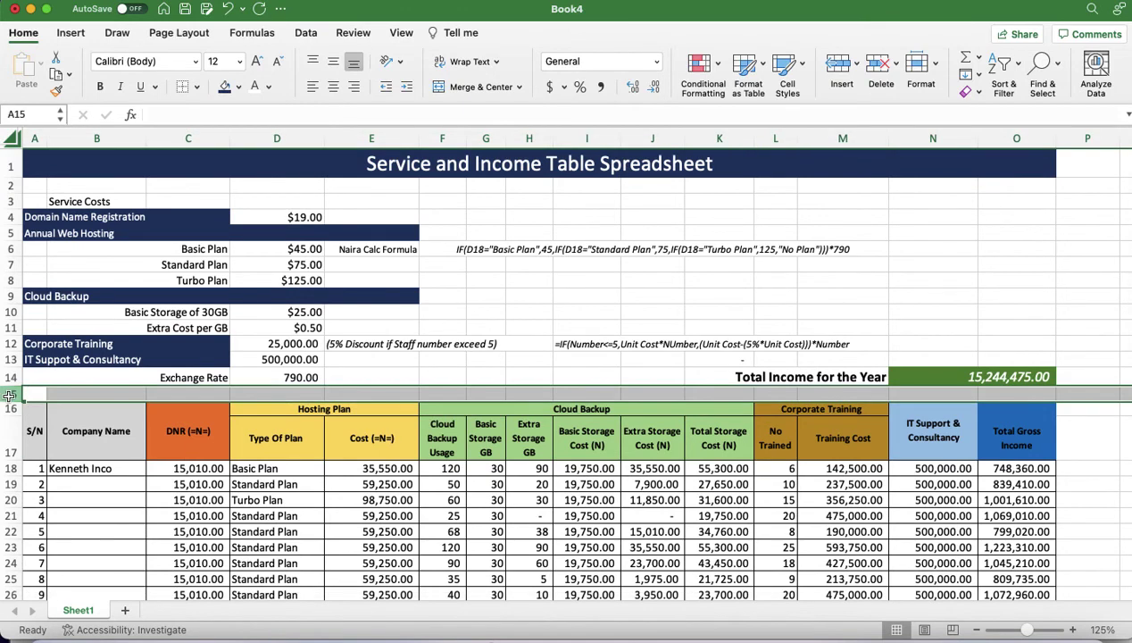
right_click(10, 397)
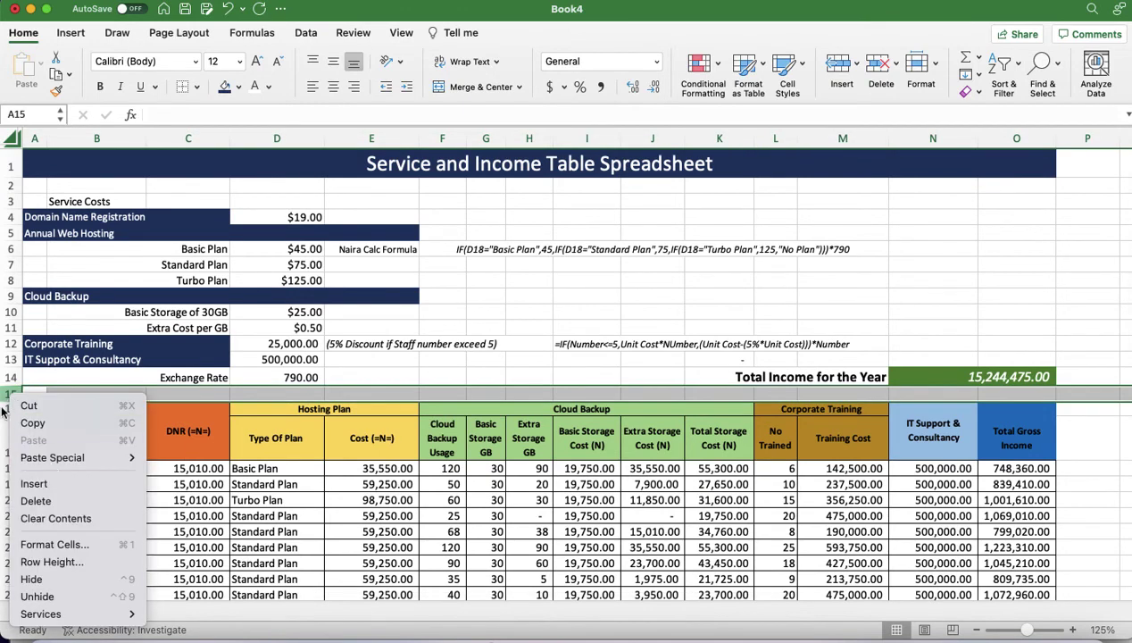
left_click(4, 403)
left_click_drag(9, 400, 14, 387)
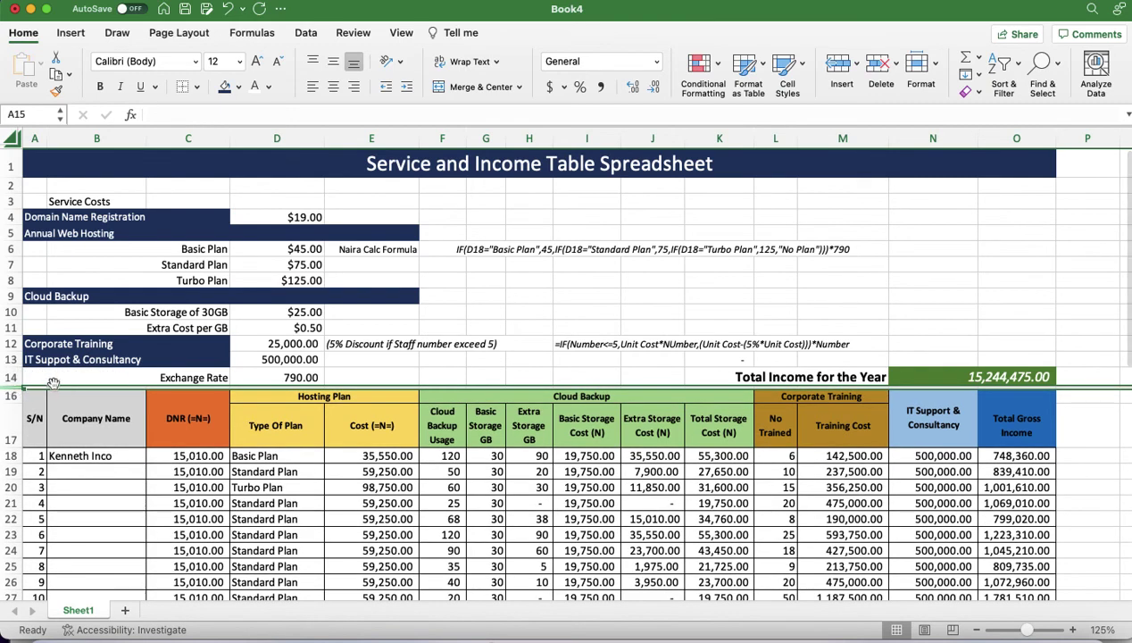
left_click(68, 378)
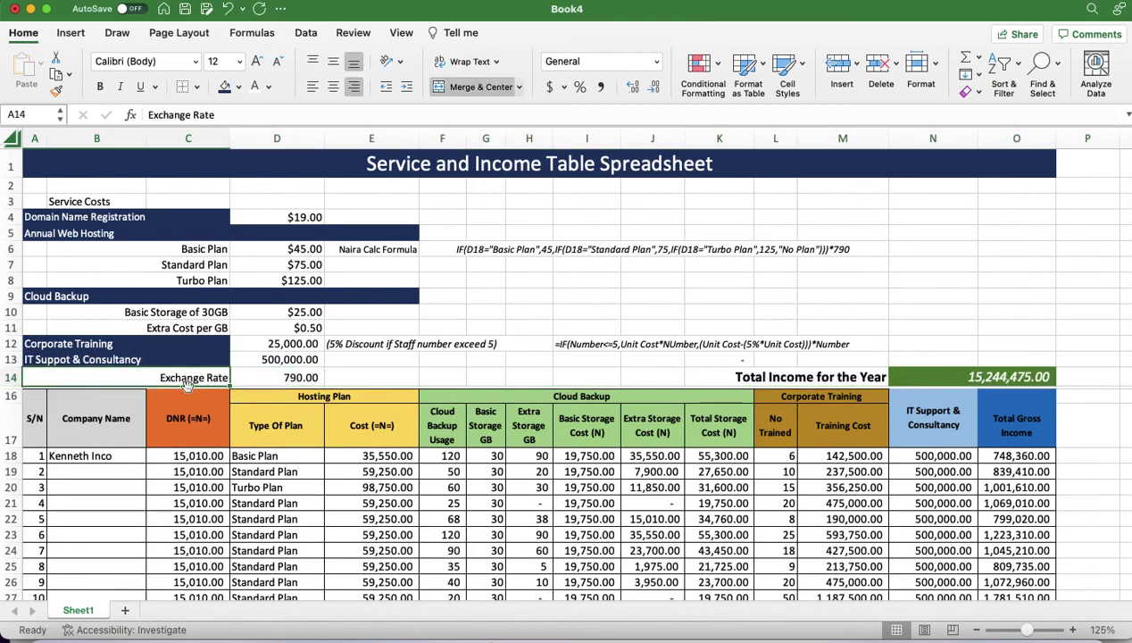
left_click(368, 373)
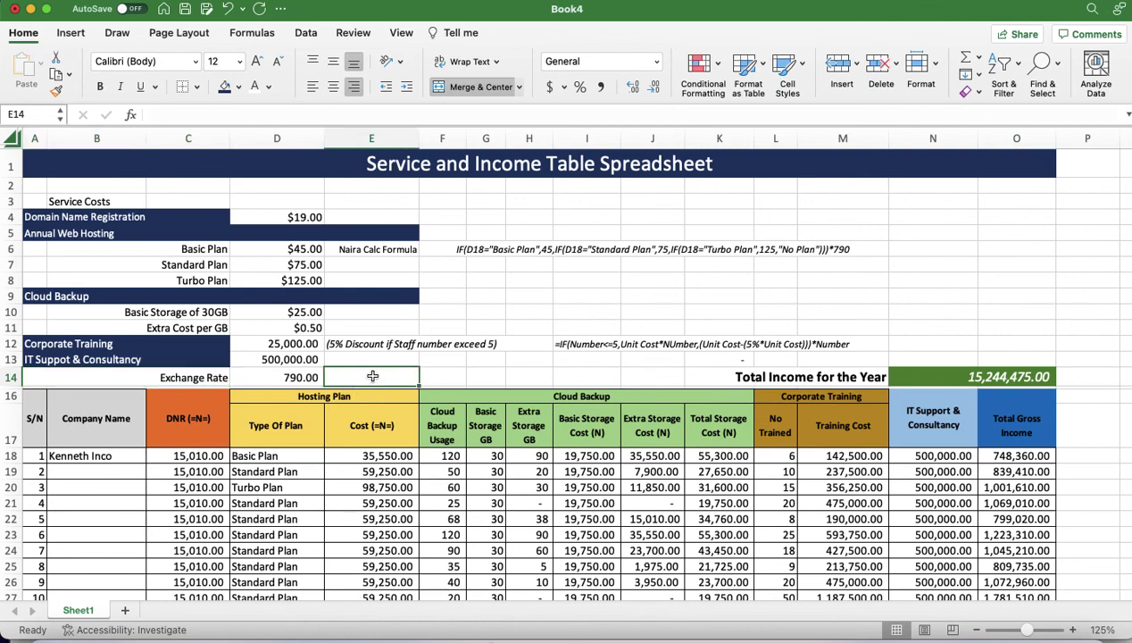
Freeze the panes at cell B18 so that rows 1 to 17 and the S/N column stay fixed
left_click(77, 404)
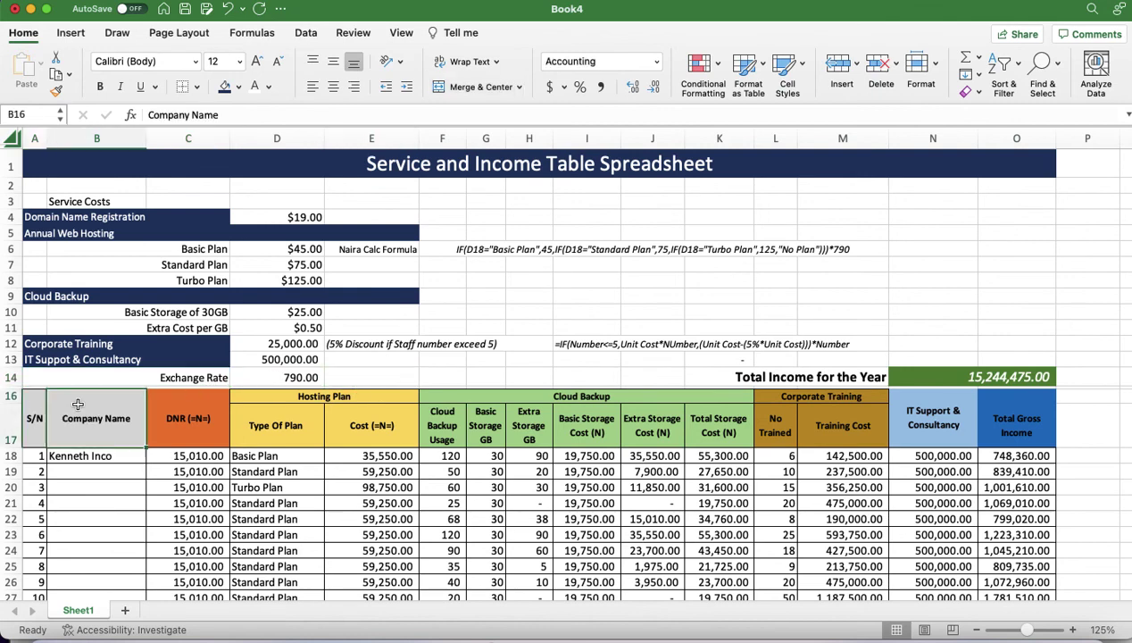
left_click(85, 457)
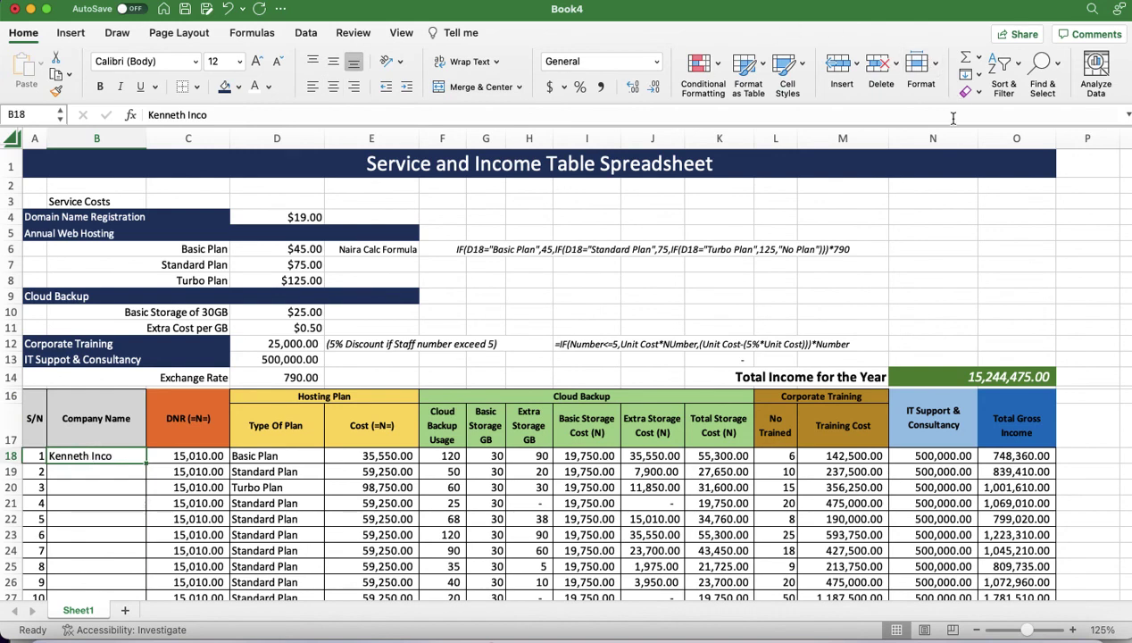
left_click(400, 33)
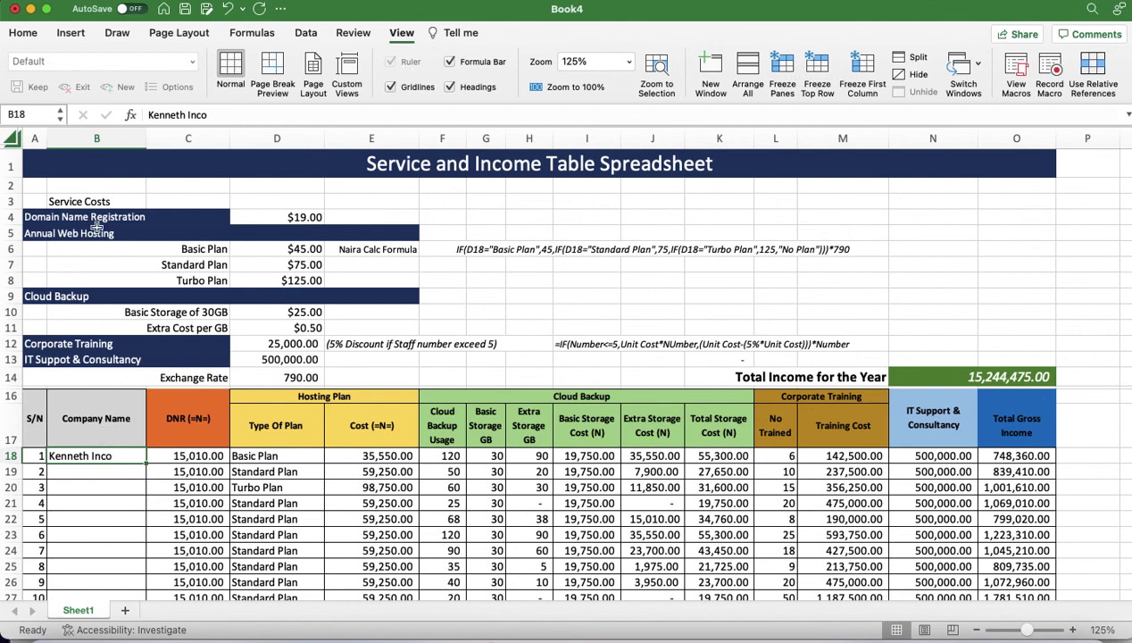
left_click(783, 70)
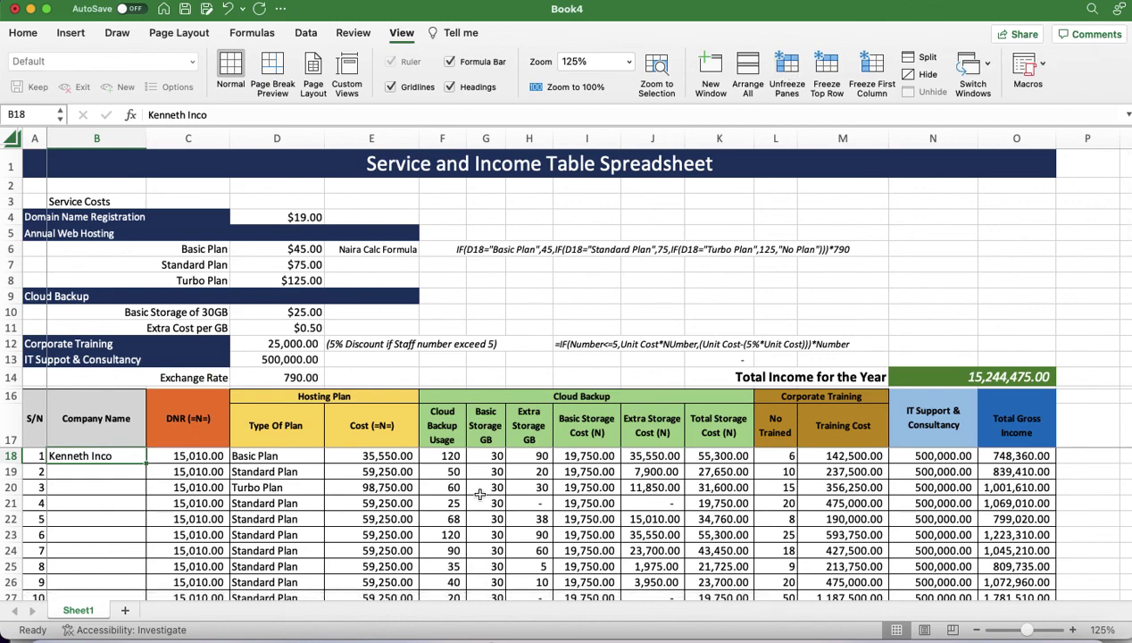
Check how the frozen heading rows and S/N column behave when moving through the sheet vertically and horizontally
scroll(480, 493, "down", 3)
scroll(480, 494, "up", 3)
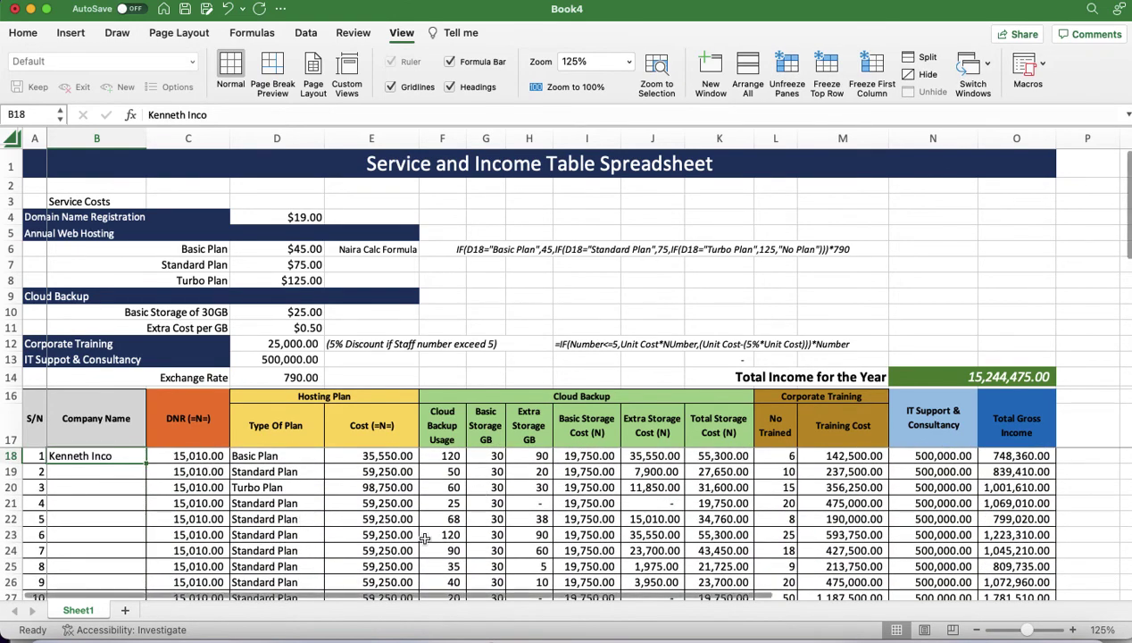
scroll(424, 538, "down", 4)
scroll(425, 538, "down", 15)
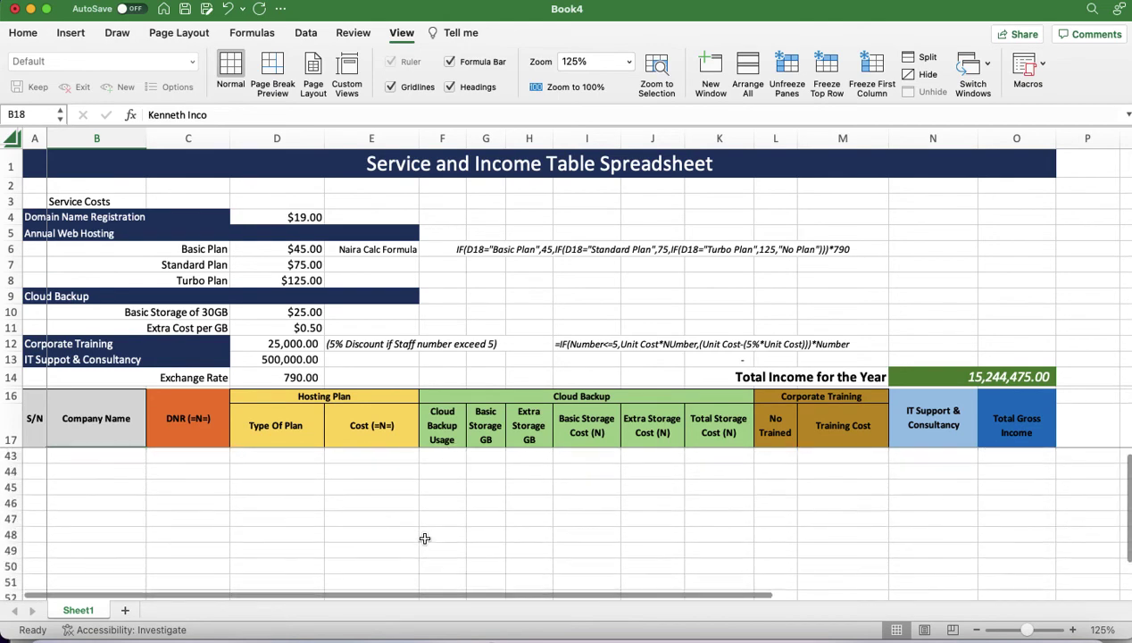
scroll(425, 538, "up", 17)
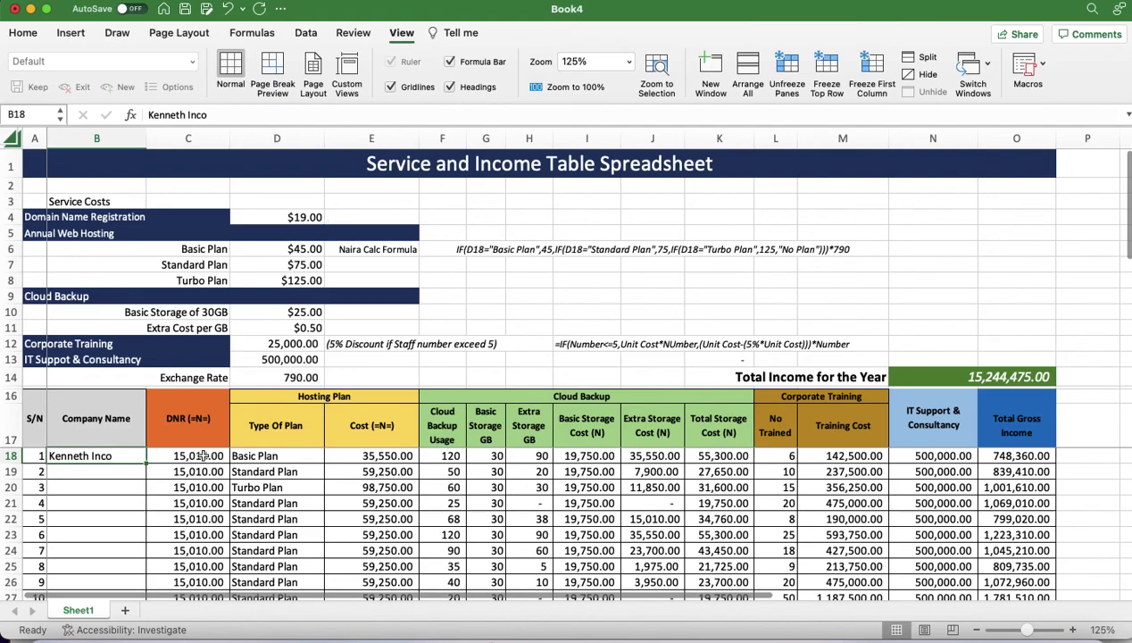
scroll(185, 466, "right", 2)
scroll(178, 467, "left", 2)
scroll(78, 488, "right", 3)
scroll(79, 488, "right", 3)
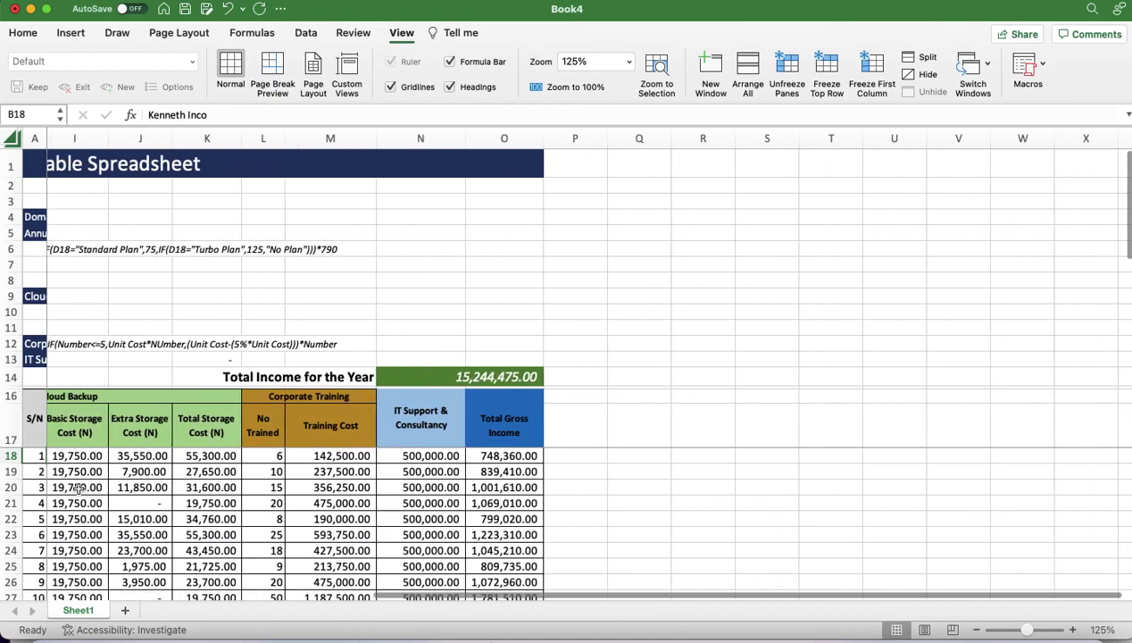
scroll(78, 487, "left", 6)
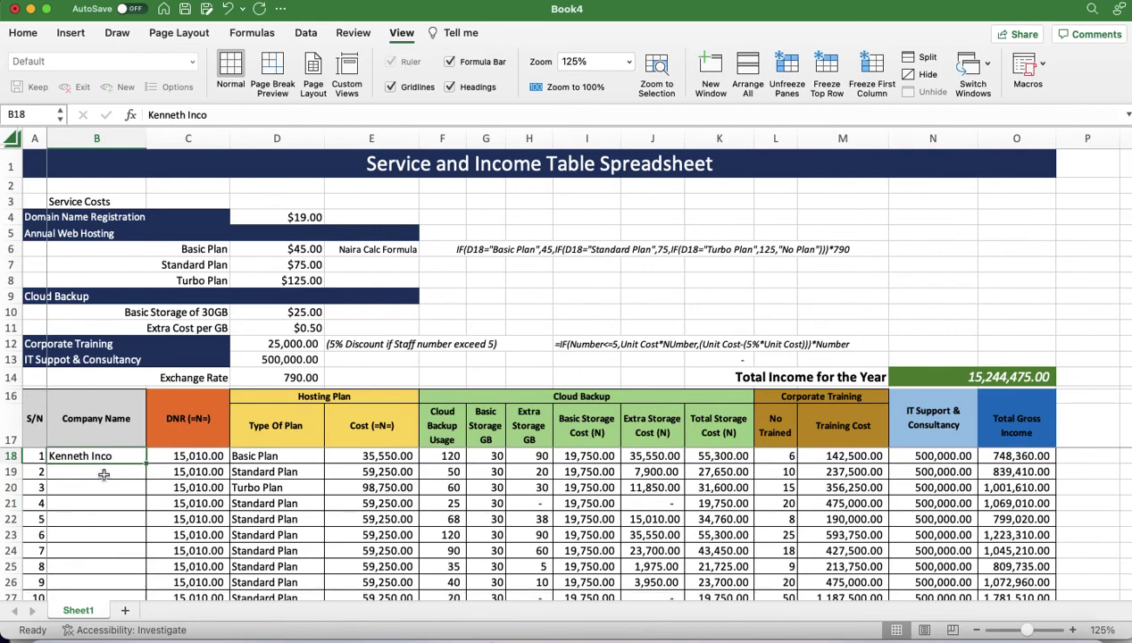
Enter the company names Gbundu Nig Ltd in B19 and Iya Nla PLC in B20
left_click(104, 473)
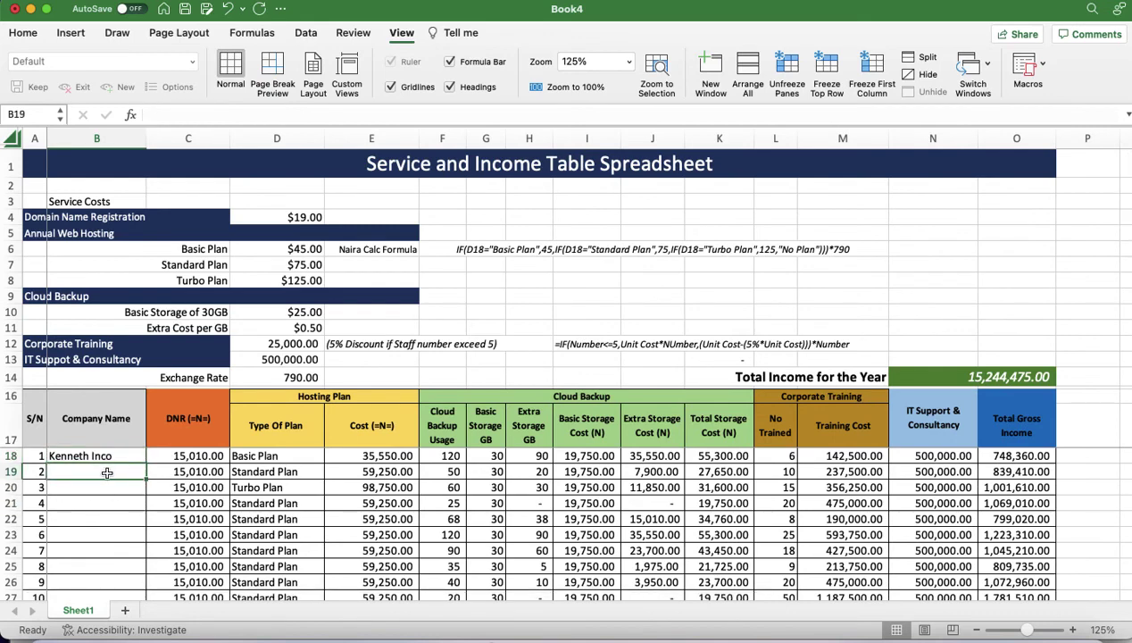
type("Gbundu Nig Ltd")
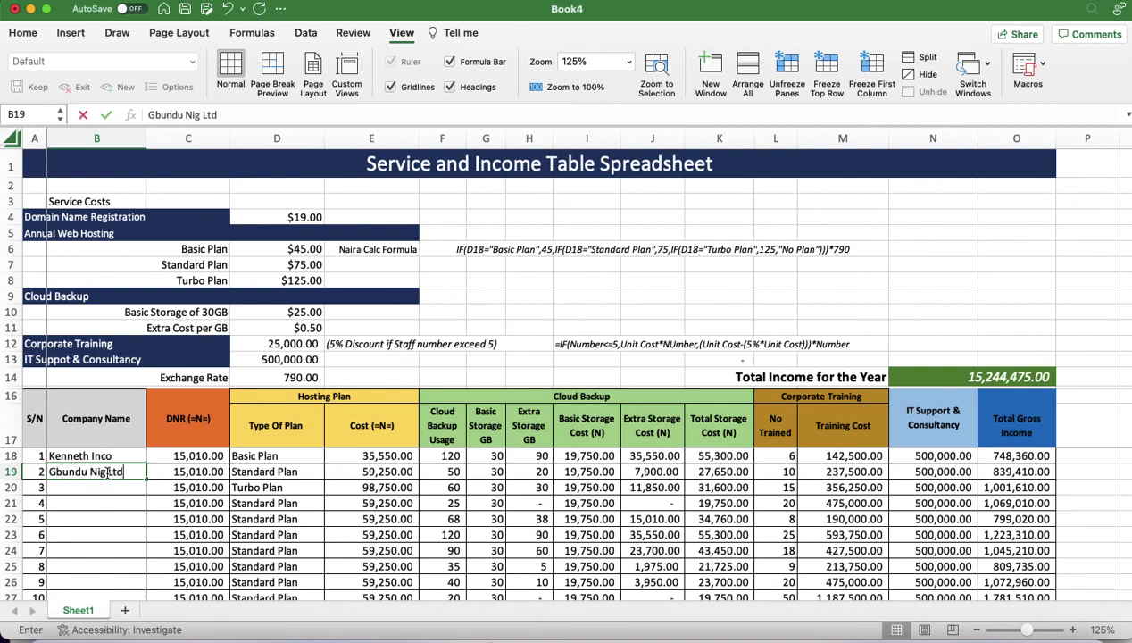
key("Return")
type("Iya")
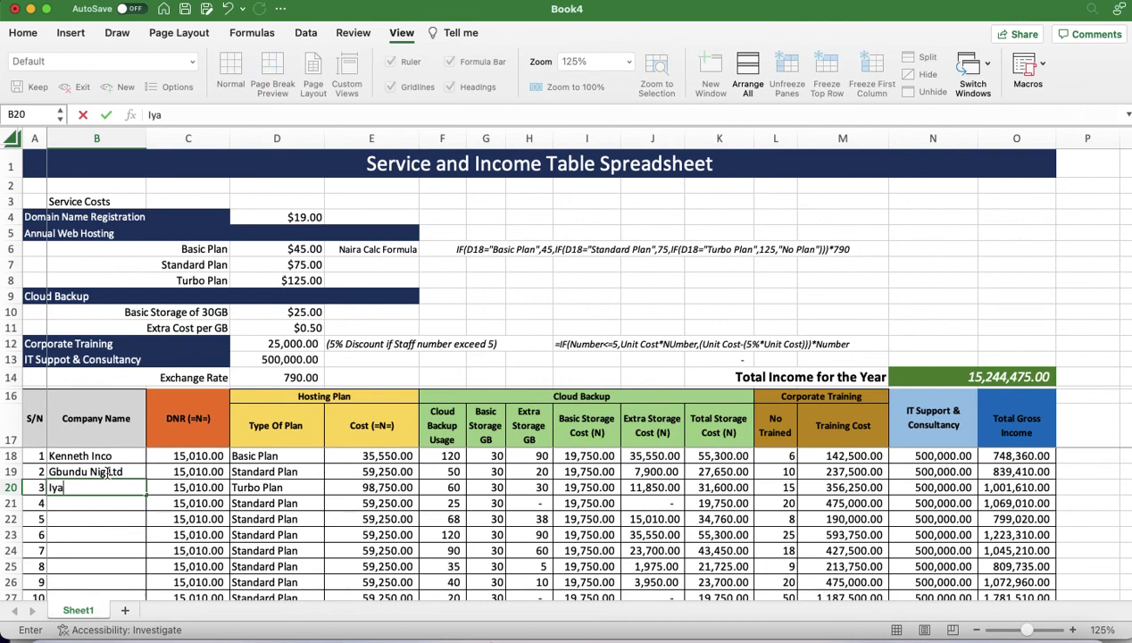
type("n Na")
key("Return")
Enter the company names Toltob Ventures in B21 and Ereke Connection in B22, correcting any misspelling
type("Tolto")
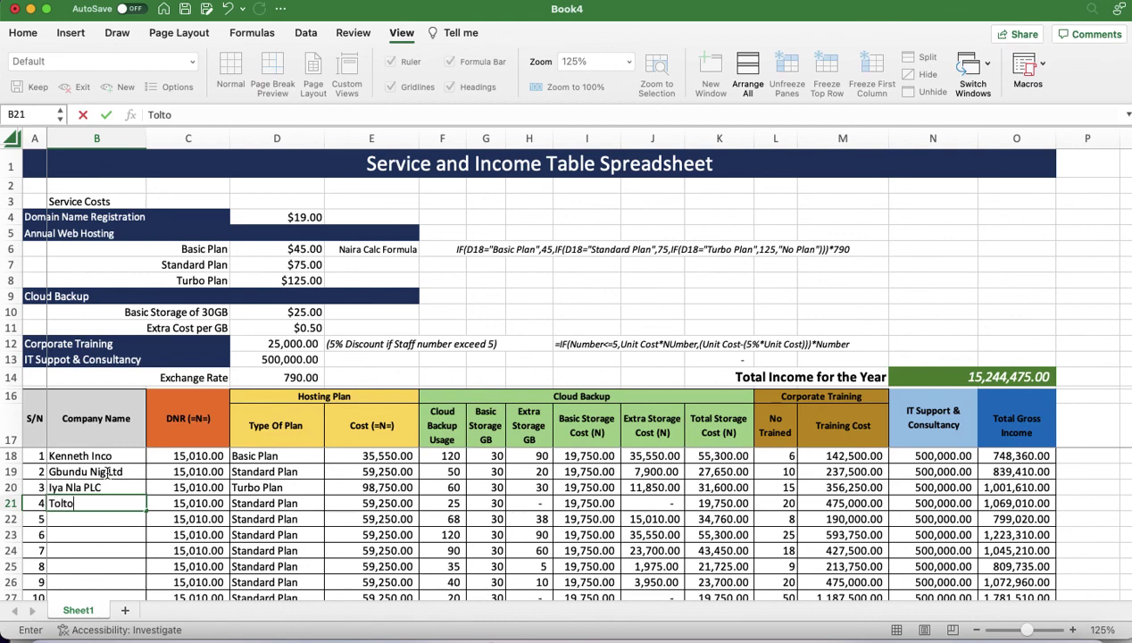
type("b Ventures")
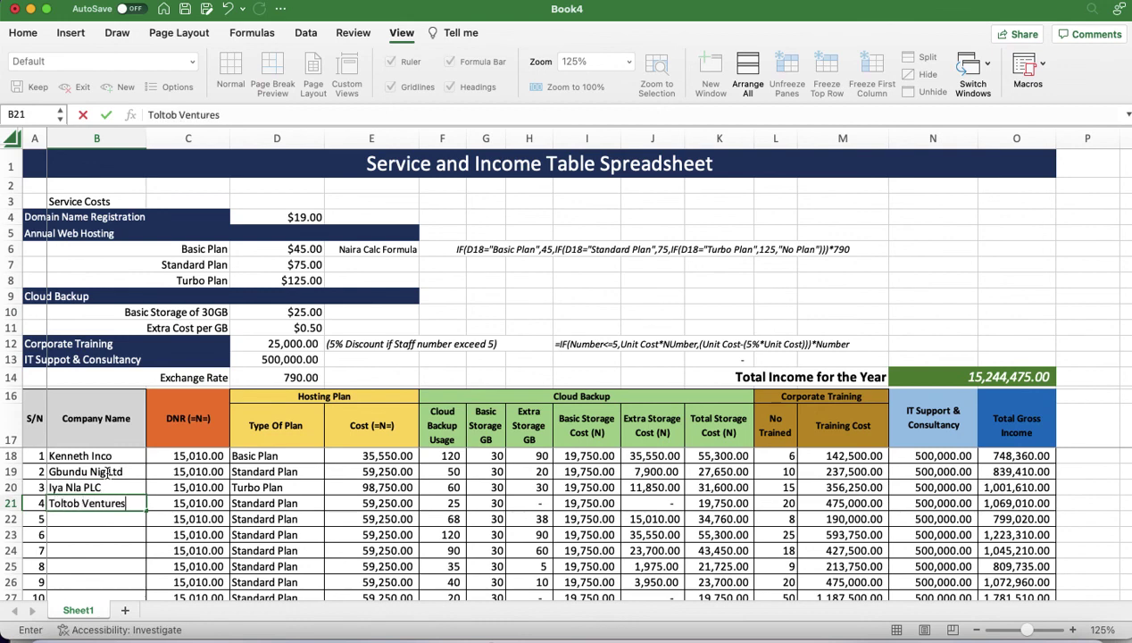
key("Return")
type("Ereke Copnnection")
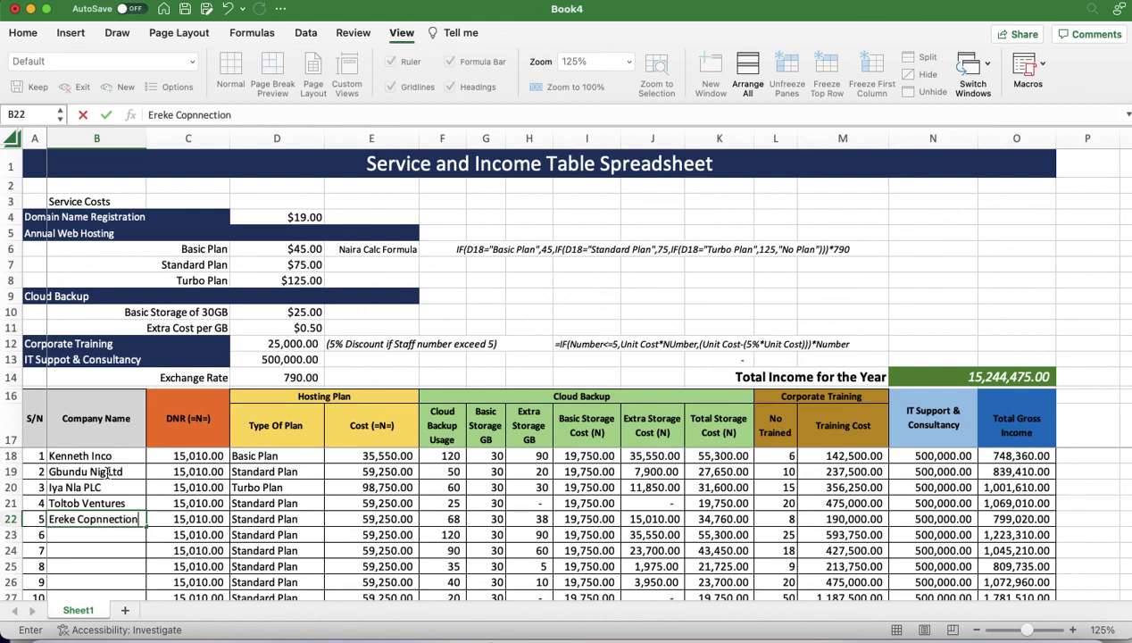
key("Return")
left_click(94, 522)
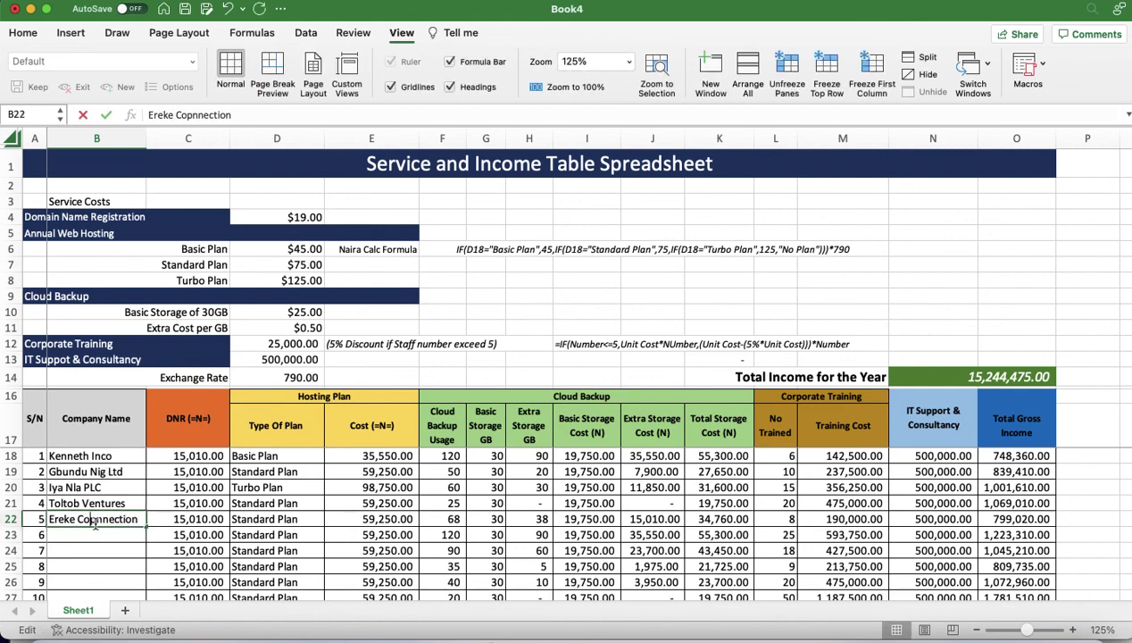
double_click(94, 522)
key("BackSpace")
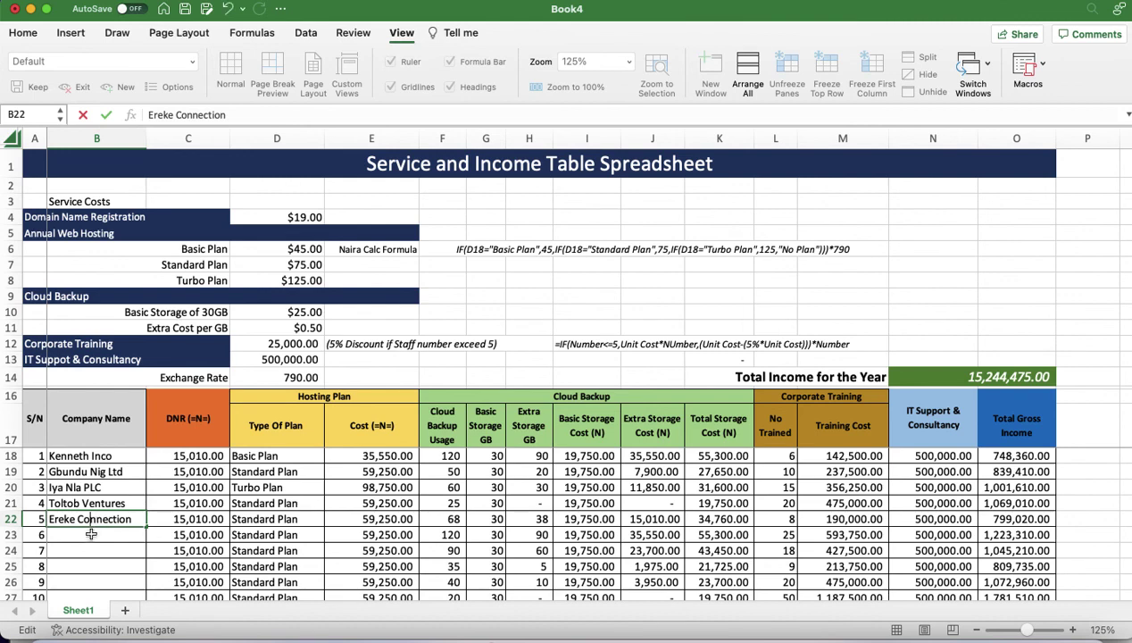
Enter the company names Uko & Sons Nig Ltd in B23 and Skelebe Nig Ent in B24
left_click(90, 534)
type("Uk")
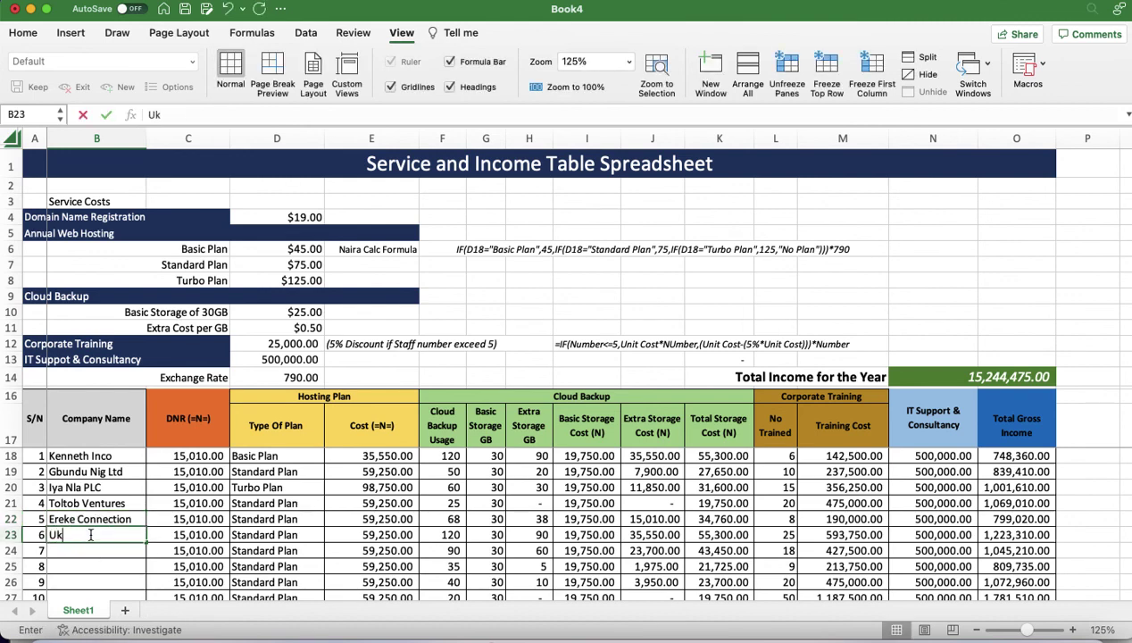
type("o Hl")
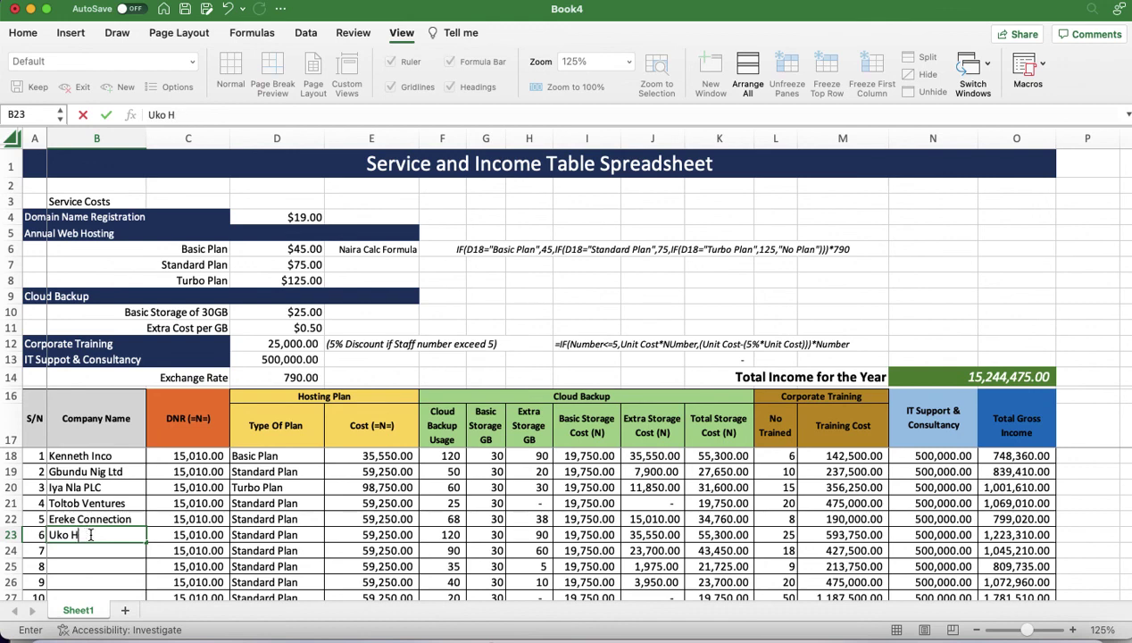
type("& Sons Nig Ltd")
key("Return")
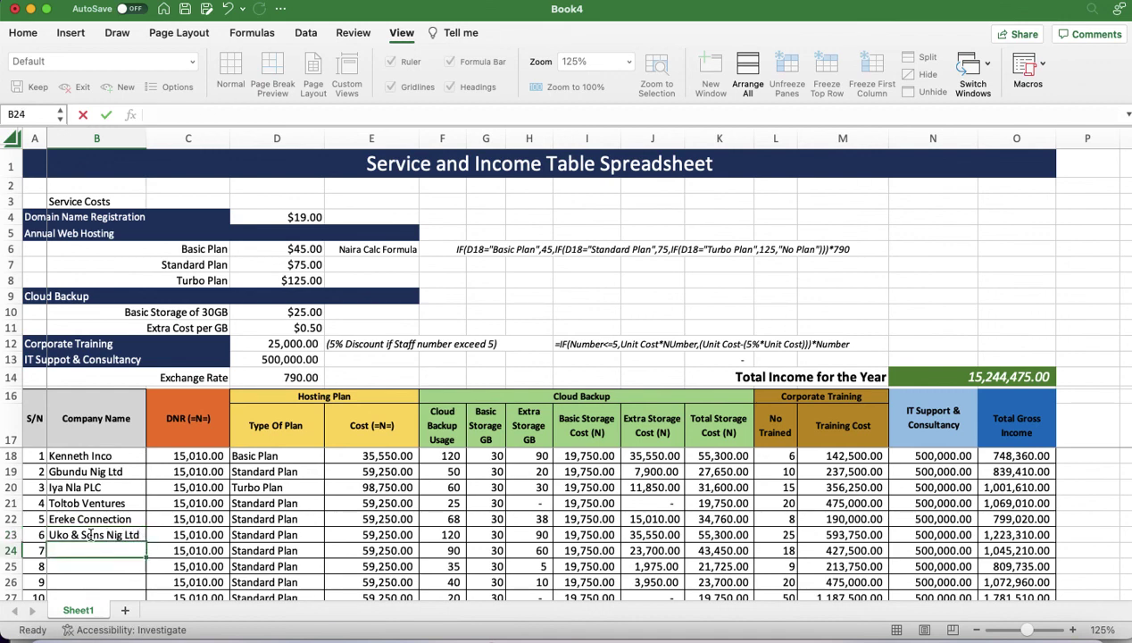
type("Skelebe")
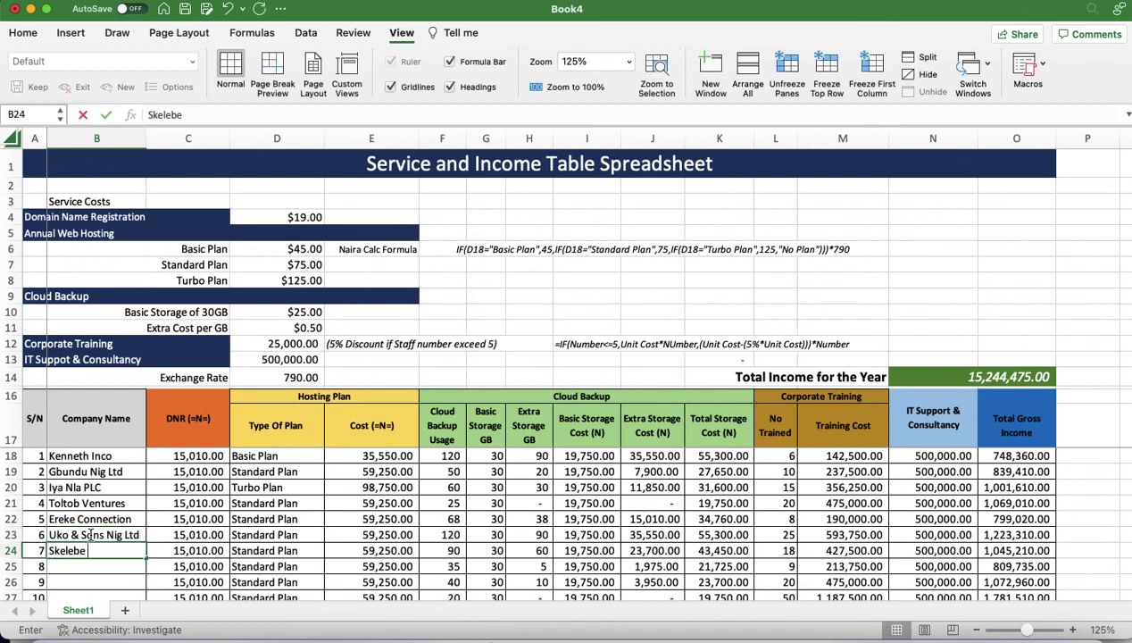
type(" Nig Ent")
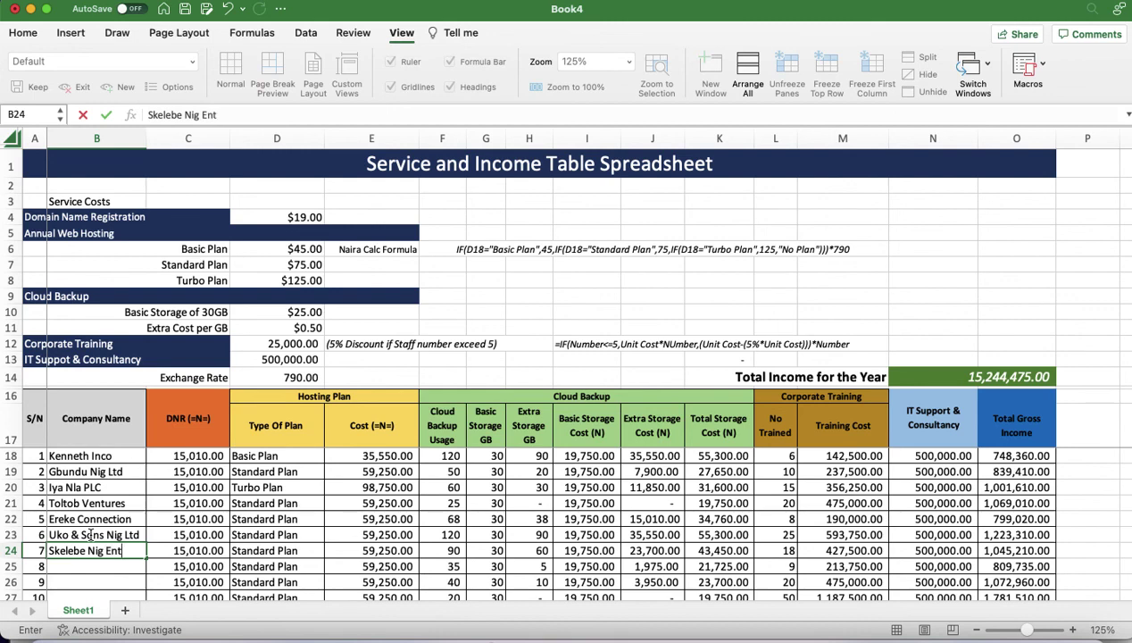
key("Return")
Enter the company names Debs Chinko Ltd in B25 and Ebi Npami now Pld in B26
type("Debs")
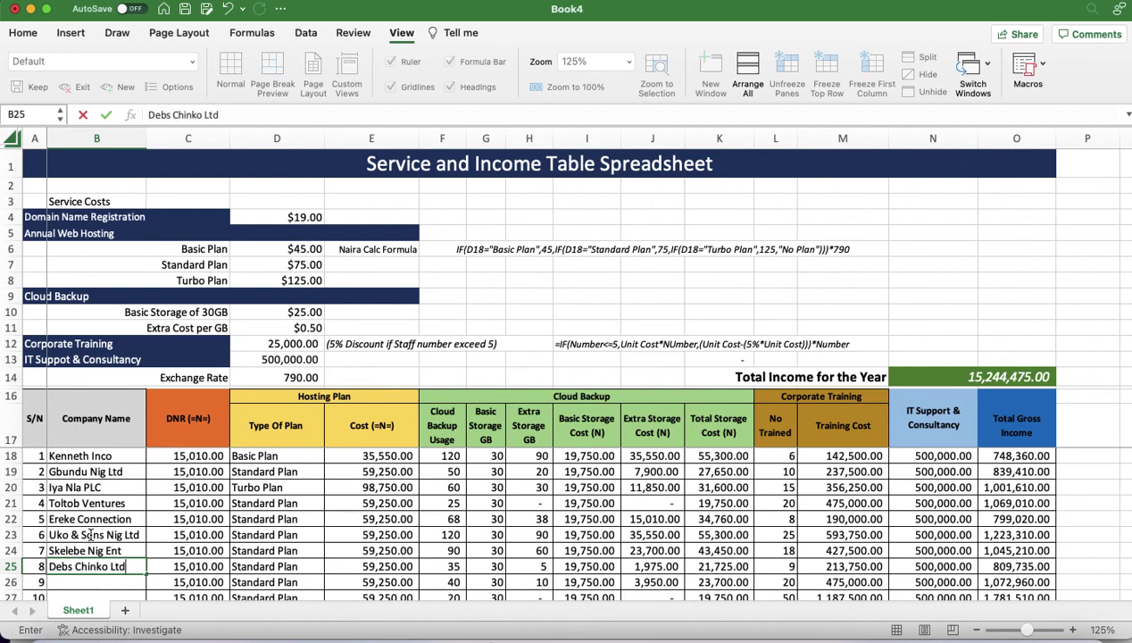
type("Chinko Ltd")
key("Return")
scroll(91, 533, "down", 5)
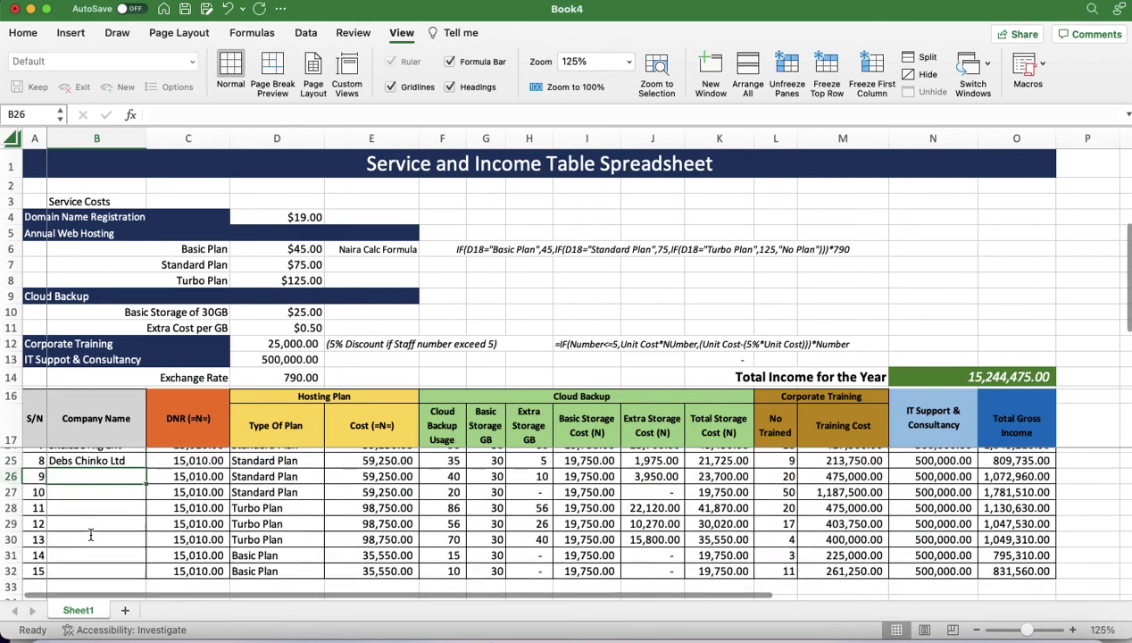
scroll(90, 533, "up", 1)
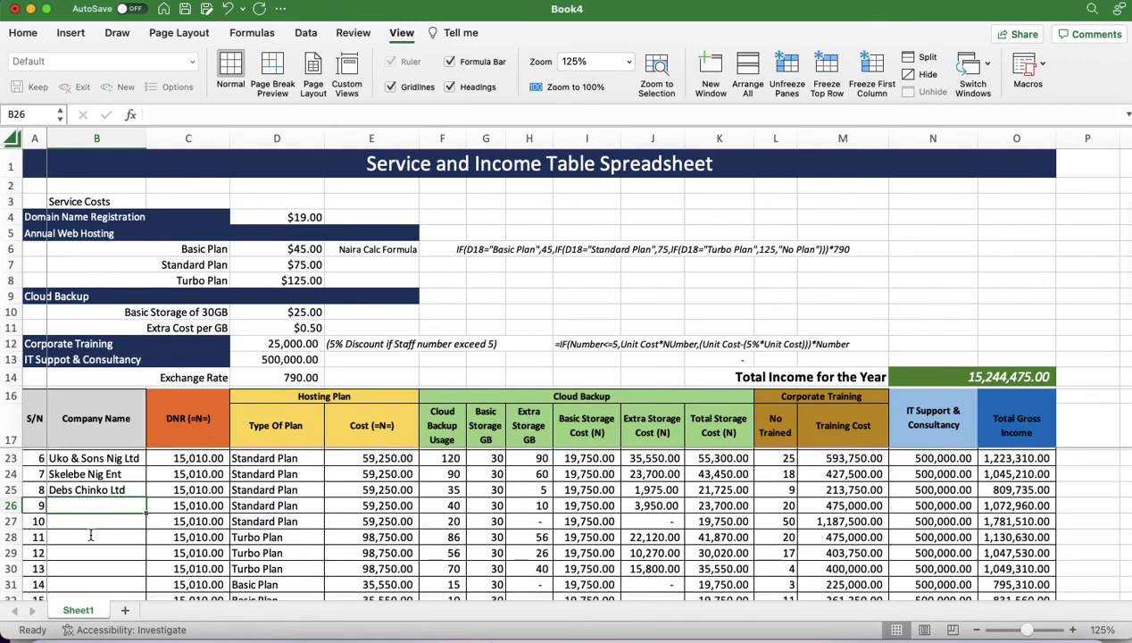
type("Ebi")
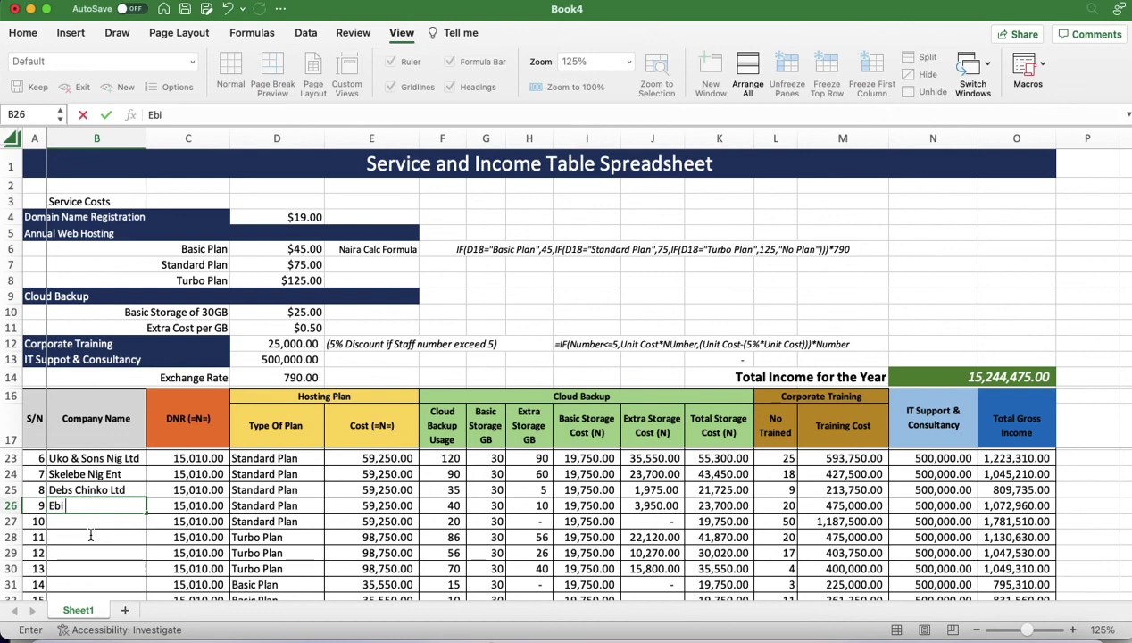
type(" Npami no")
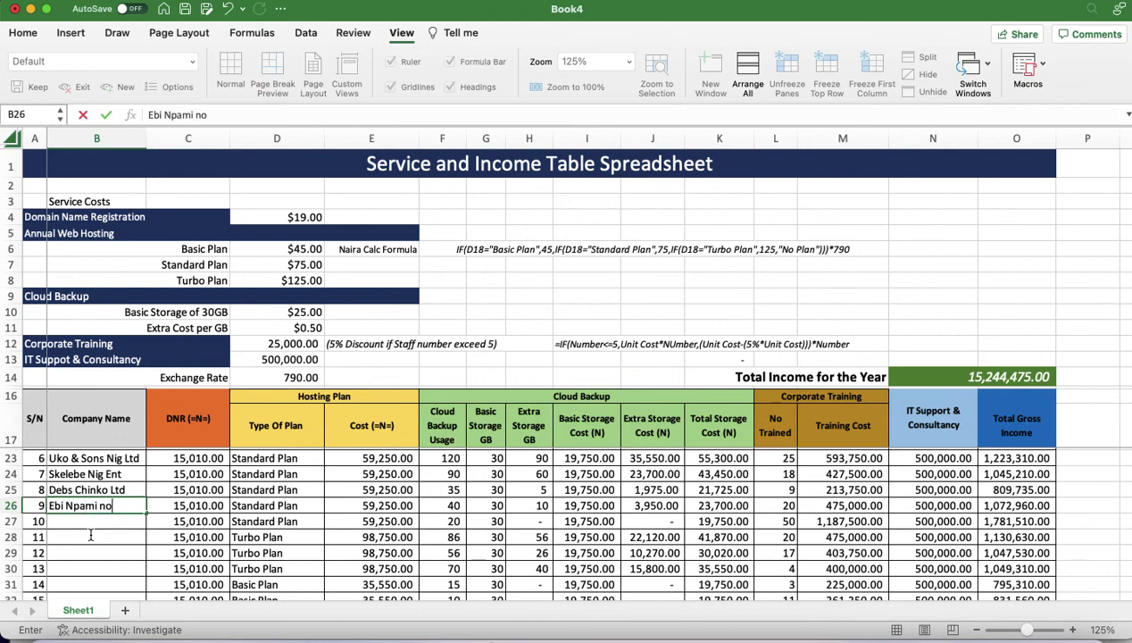
type("w Pld")
key("Return")
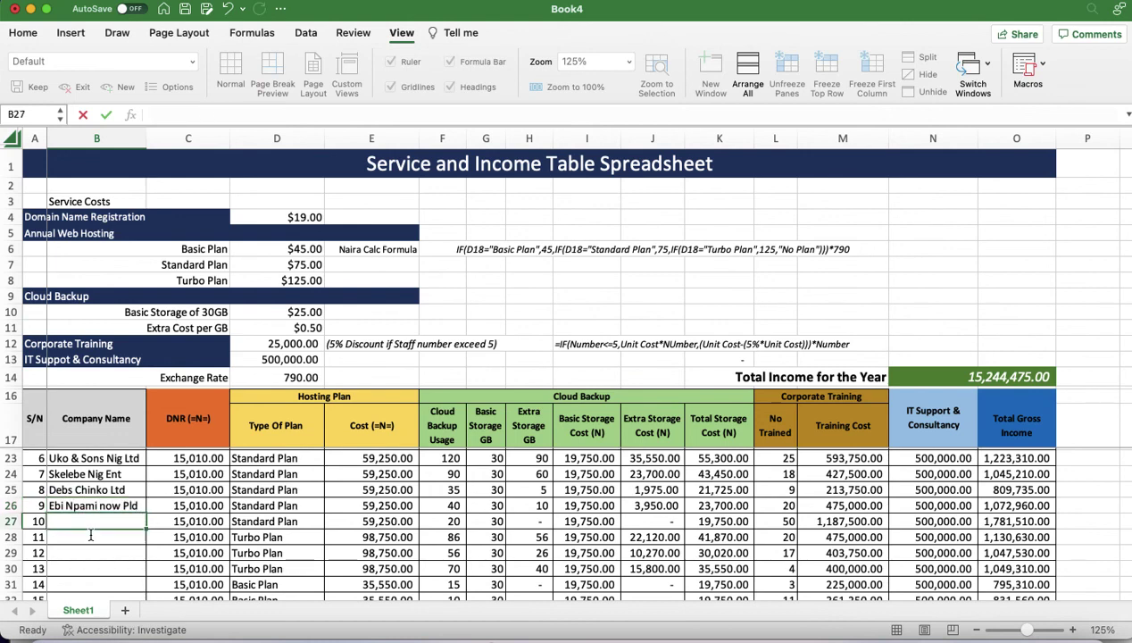
Enter the company name Agunagum Nig Ltd in B27, correcting the misspelled ending to Ltd
type("A")
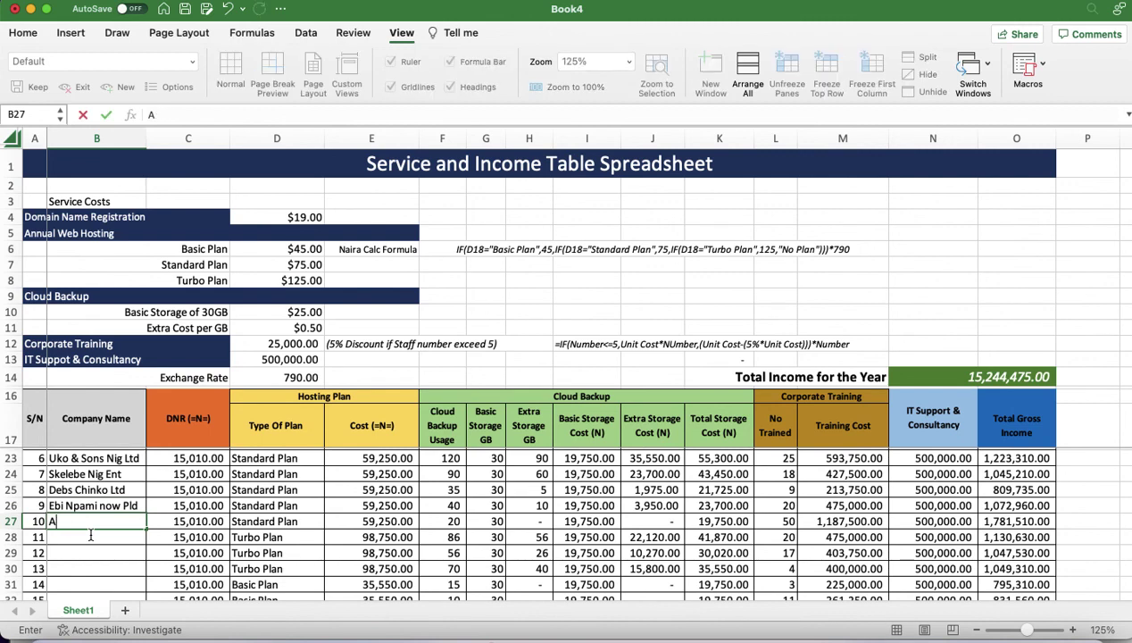
type("gunagum Ni")
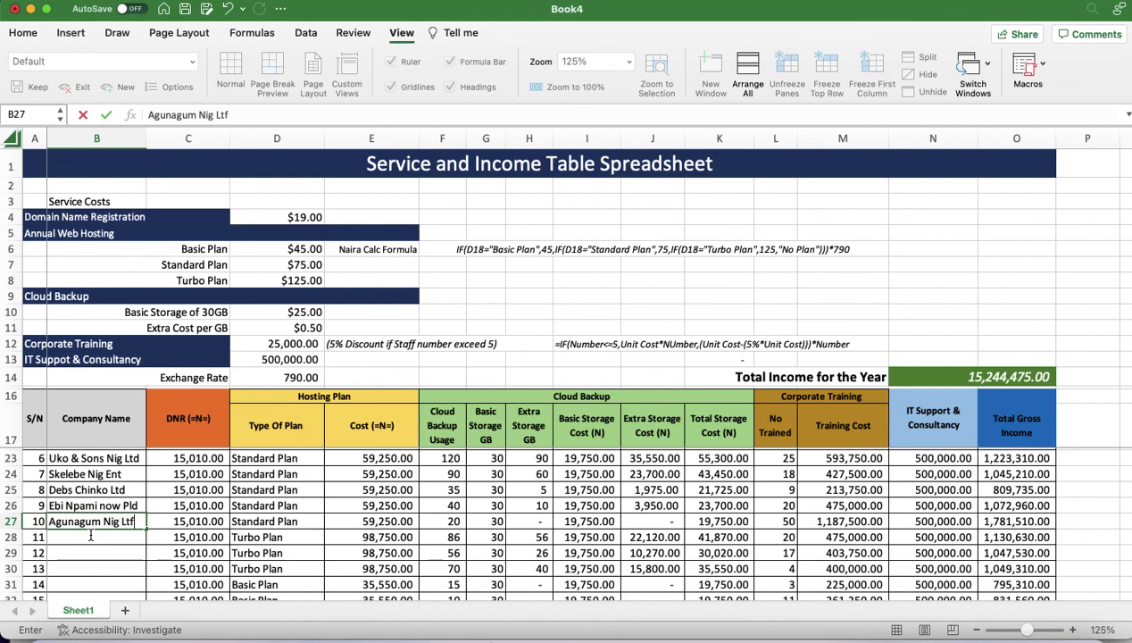
type("g Ltf")
key("Return")
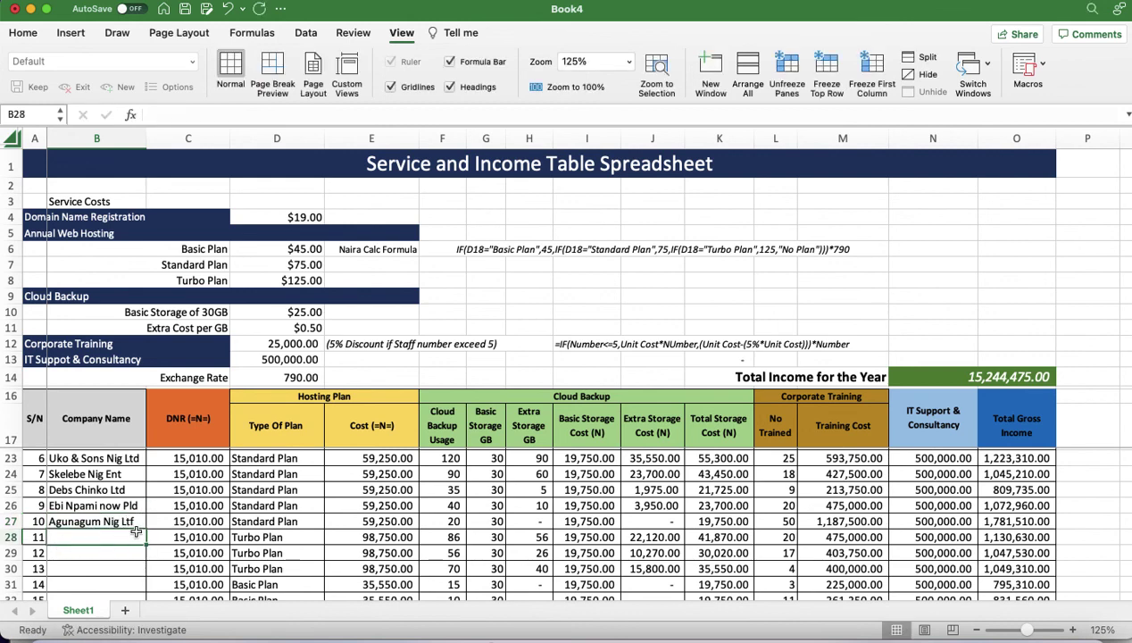
left_click(134, 521)
double_click(134, 521)
key("BackSpace")
type("d")
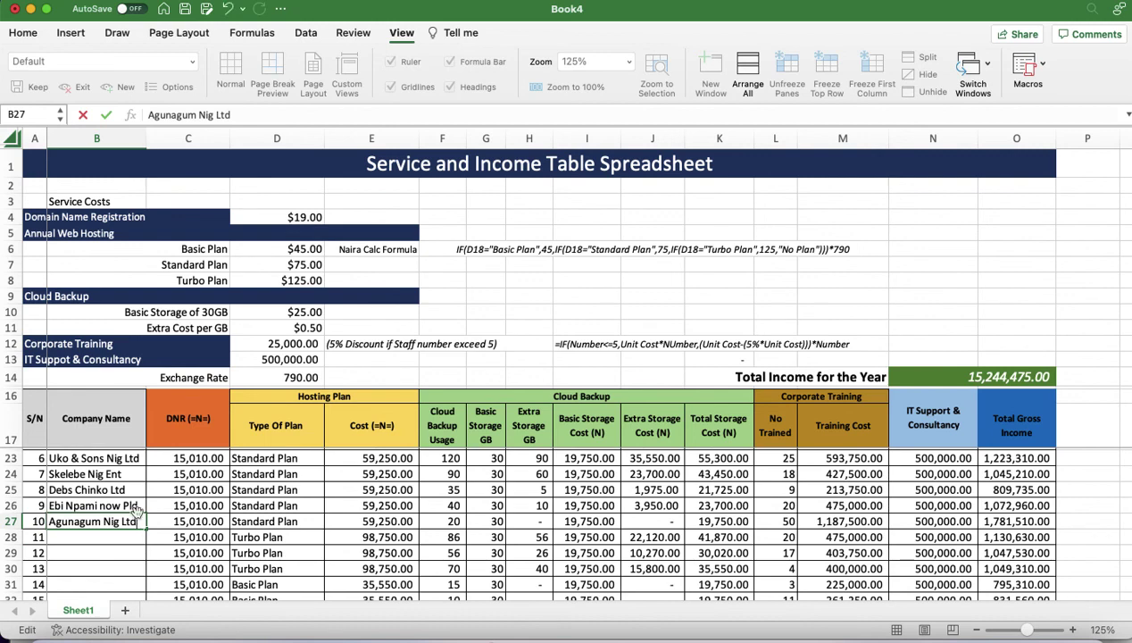
Correct the company name in B26 to Ebi Npami now Plc
left_click(136, 505)
double_click(138, 505)
key("BackSpace")
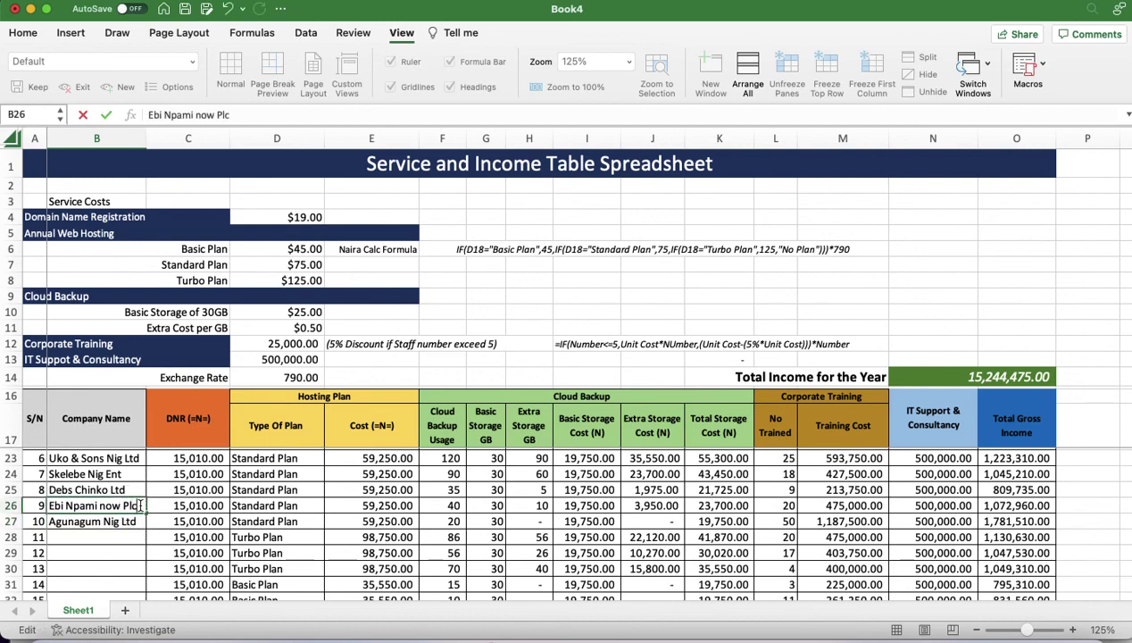
type("c")
key("Return")
Enter the company name Ralph Bush Beard Inc in B28 and widen column B to 17.33 so the name fits
left_click(98, 536)
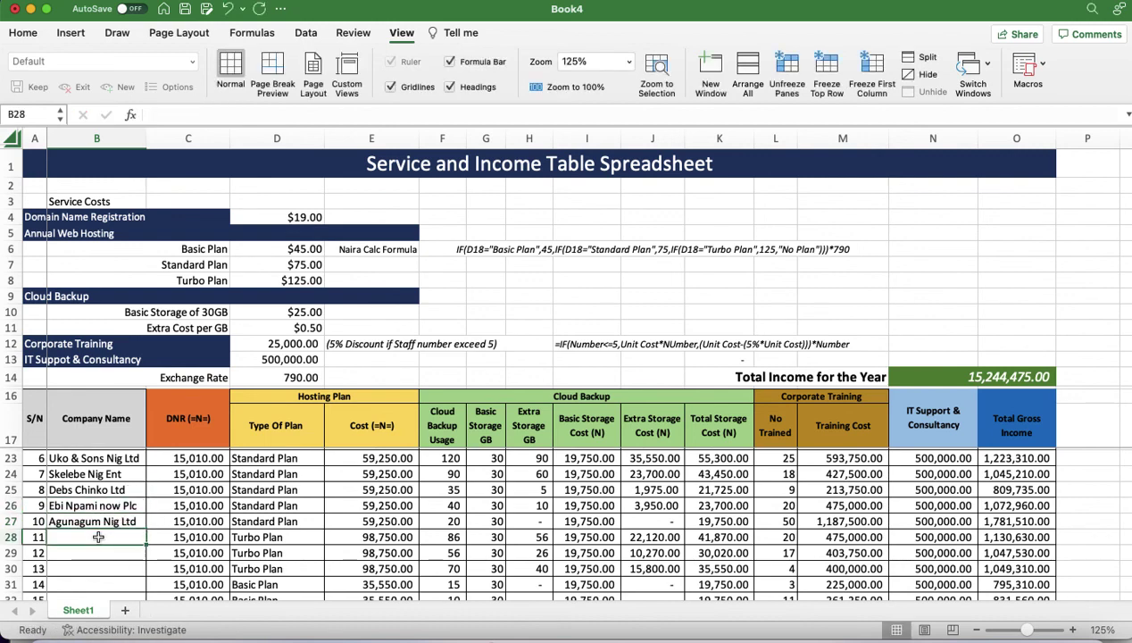
type("Ralph")
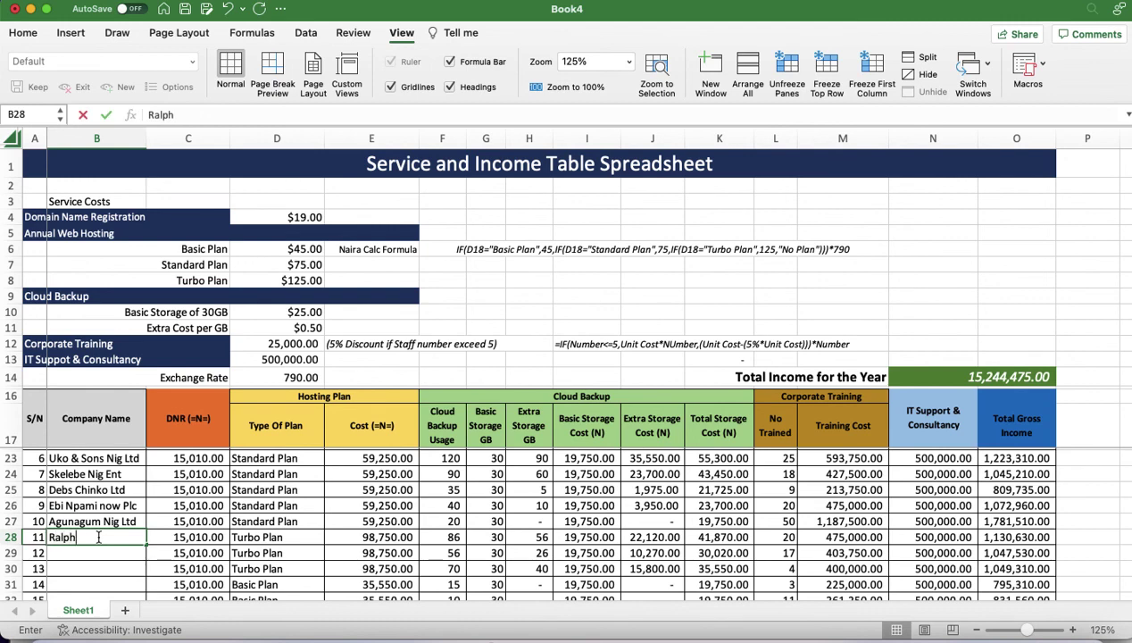
type(" Bush Be")
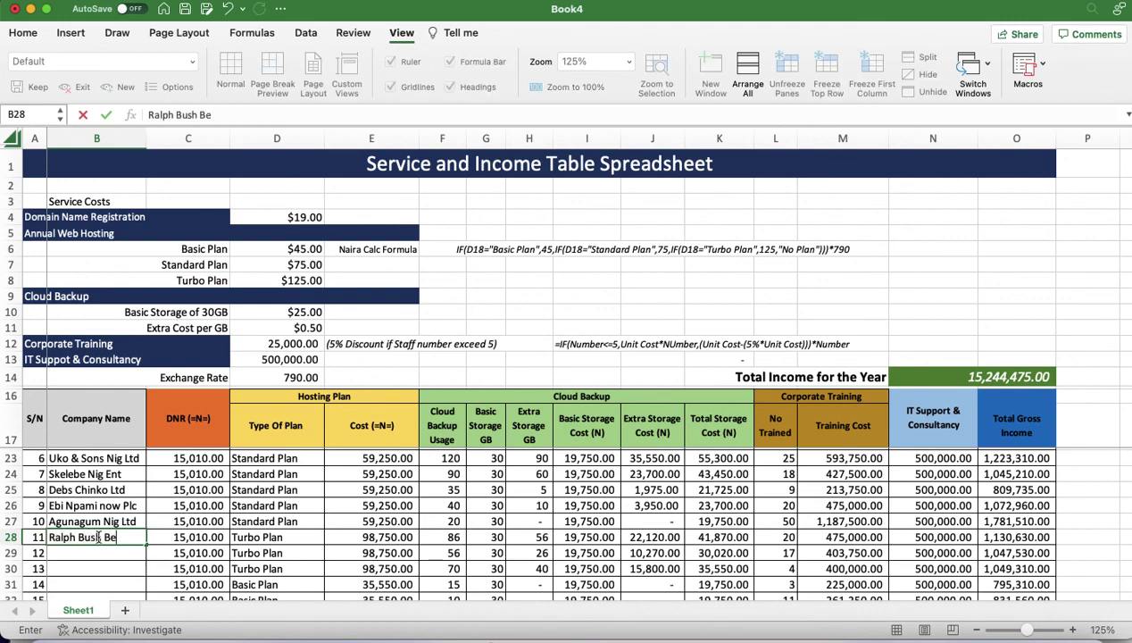
type("ard Inc")
key("Return")
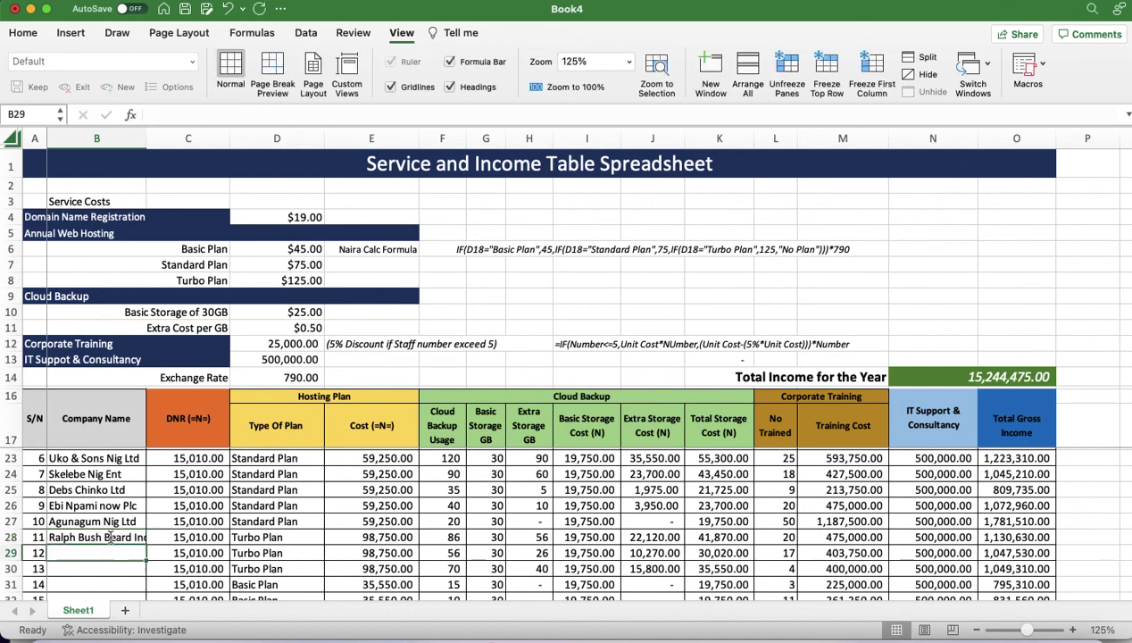
left_click(106, 536)
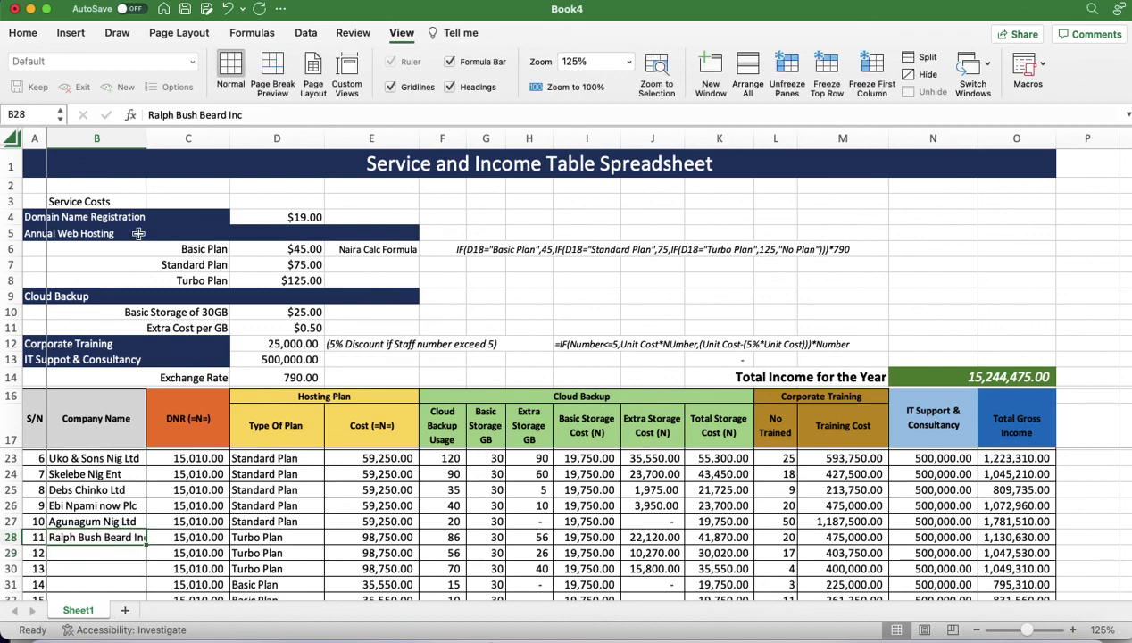
left_click_drag(146, 138, 154, 139)
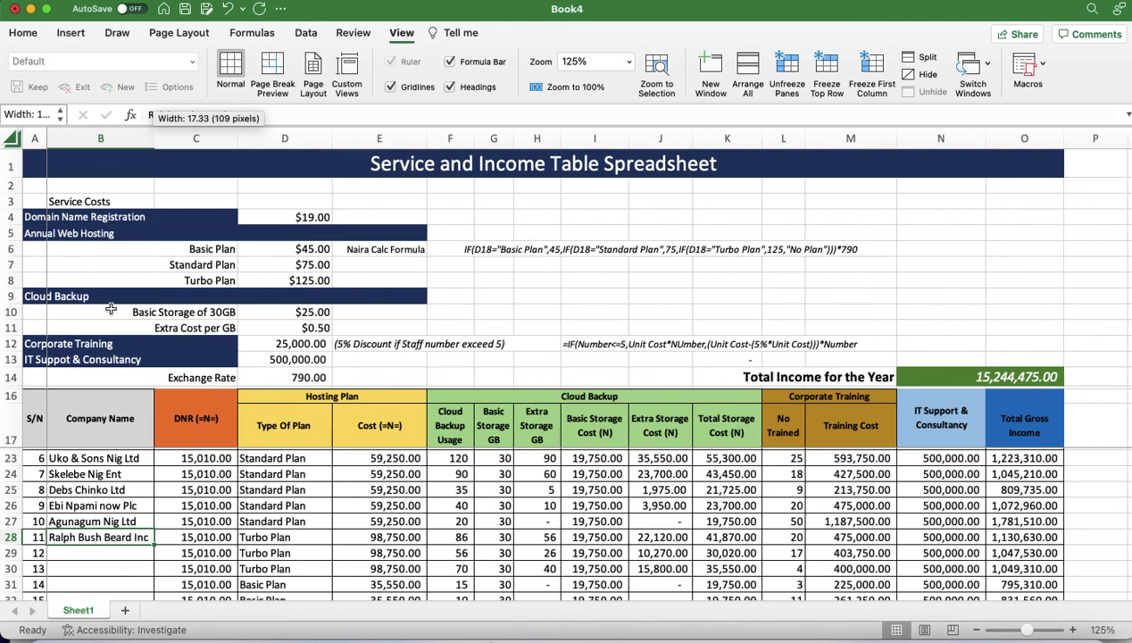
Enter the company name Nnamdi Oyinbo Ltd in B29
left_click(103, 551)
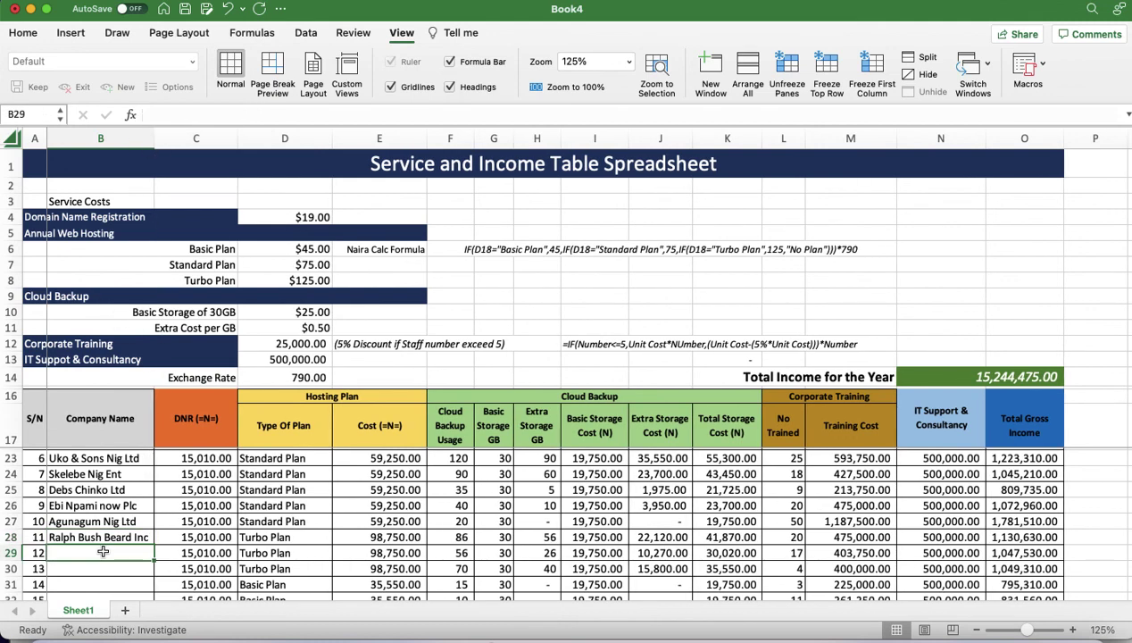
type("Nnamdi ")
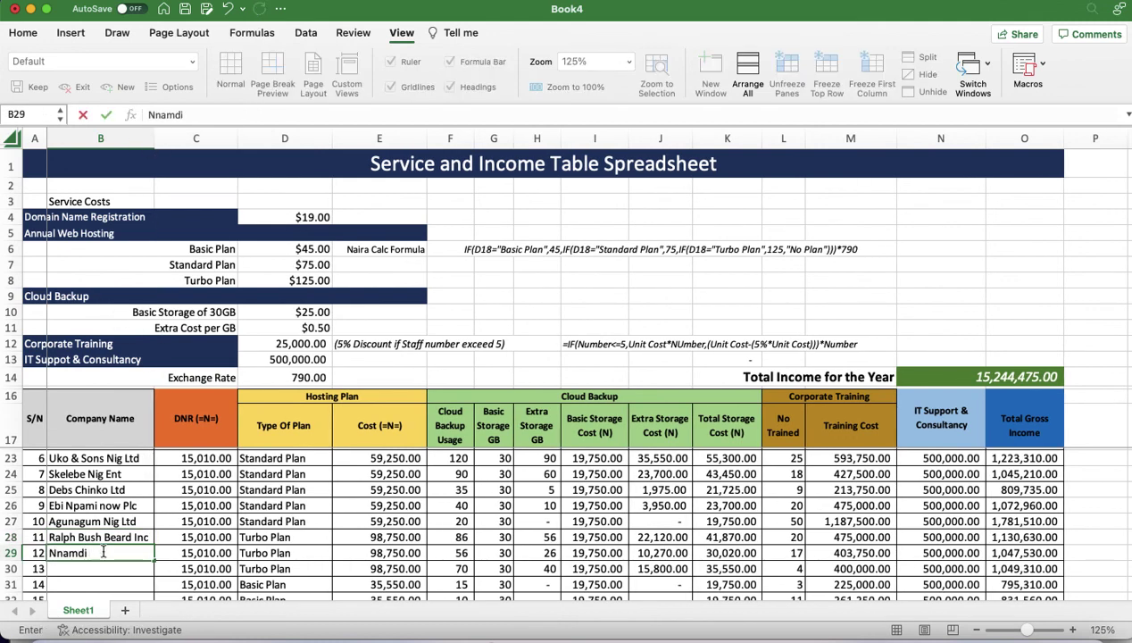
type("PO")
type("yinbo L")
type("td")
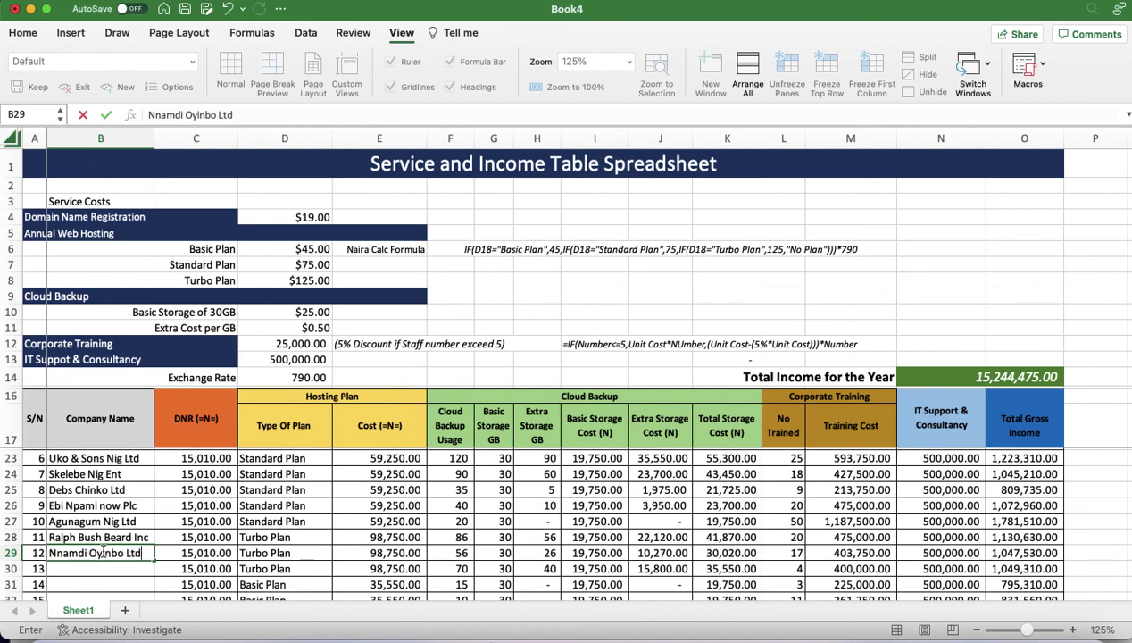
key("Return")
Enter the company name Rutherford Kitchen in B30, clearing the mistyped start
type("RFuther")
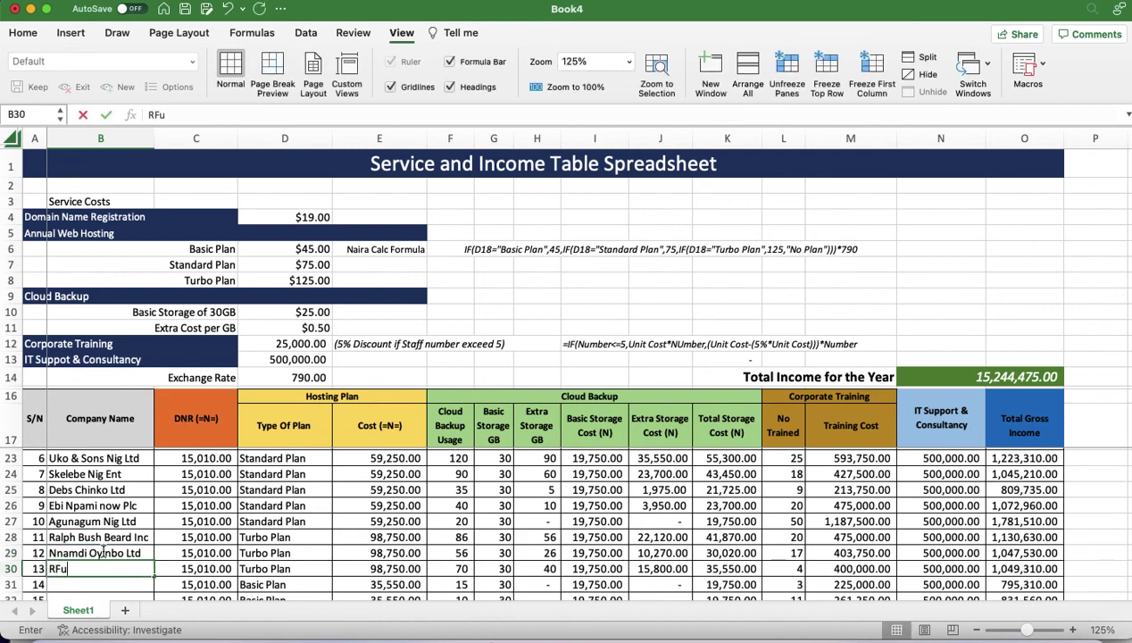
key("BackSpace")
key("BackSpace")
key("BackSpace")
key("BackSpace")
key("BackSpace")
key("BackSpace")
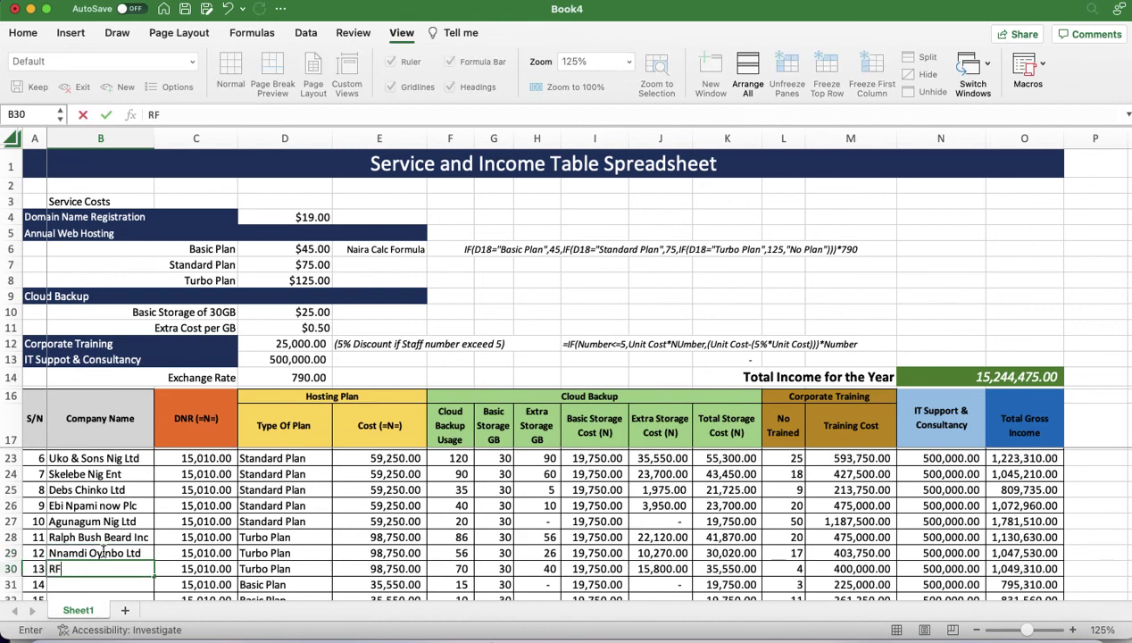
type("utherford")
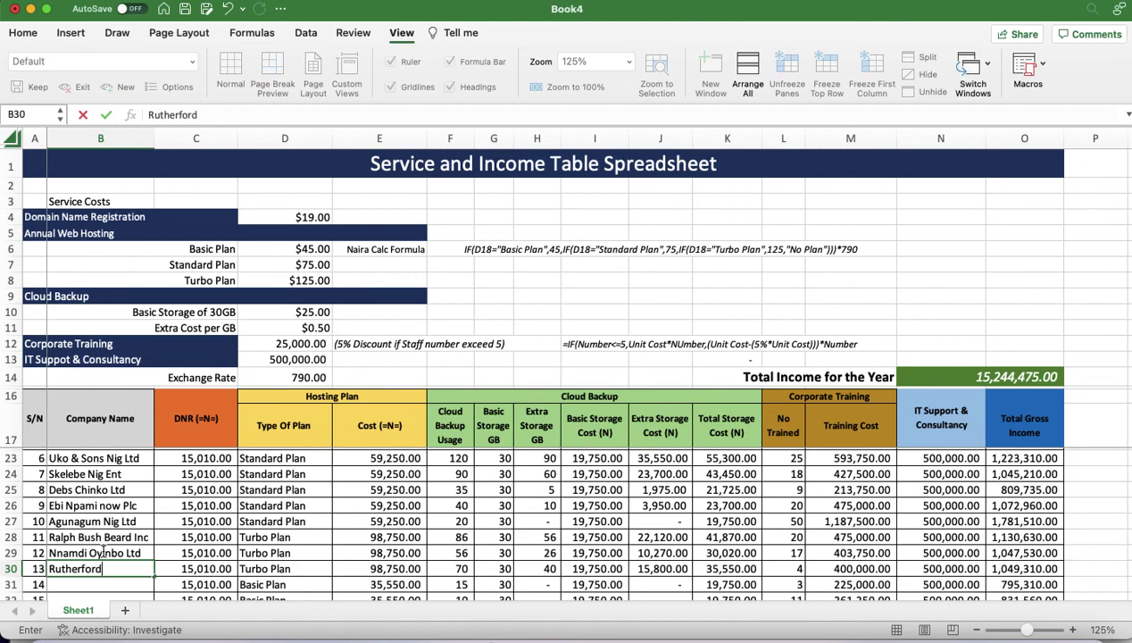
type(" Kitchen")
key("Return")
Enter the company names Bobbi Tech Inc in B31 and Onireke Plc in B32, replacing the suggested autocomplete entry
type("Bo")
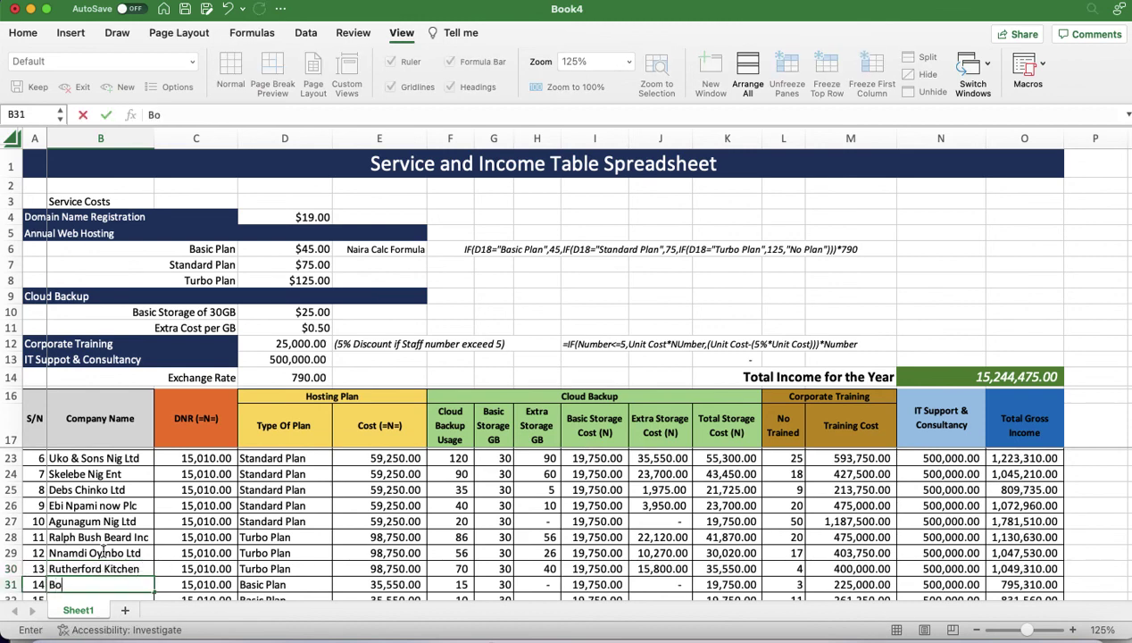
type("bbi Tech Inc")
key("Return")
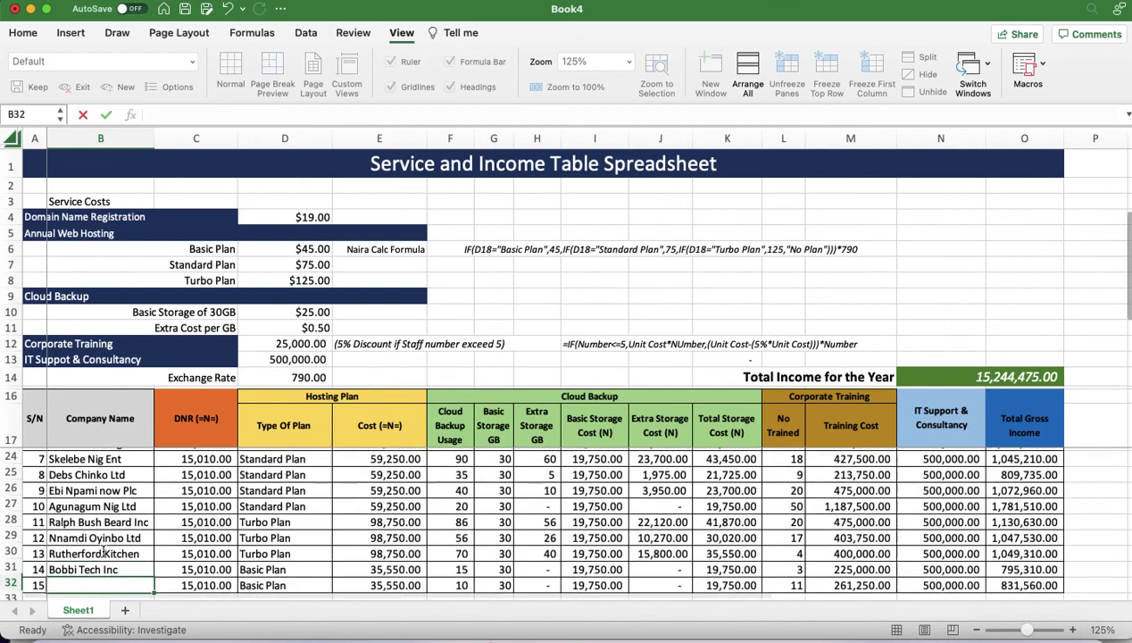
type("Toltob Ventures")
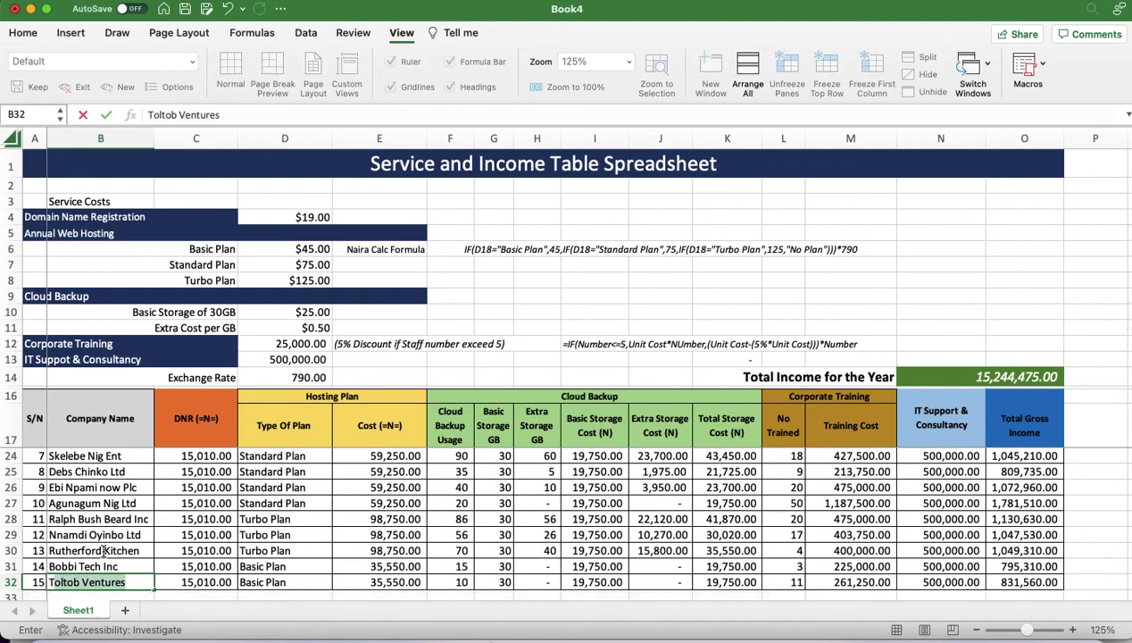
key("BackSpace")
key("BackSpace")
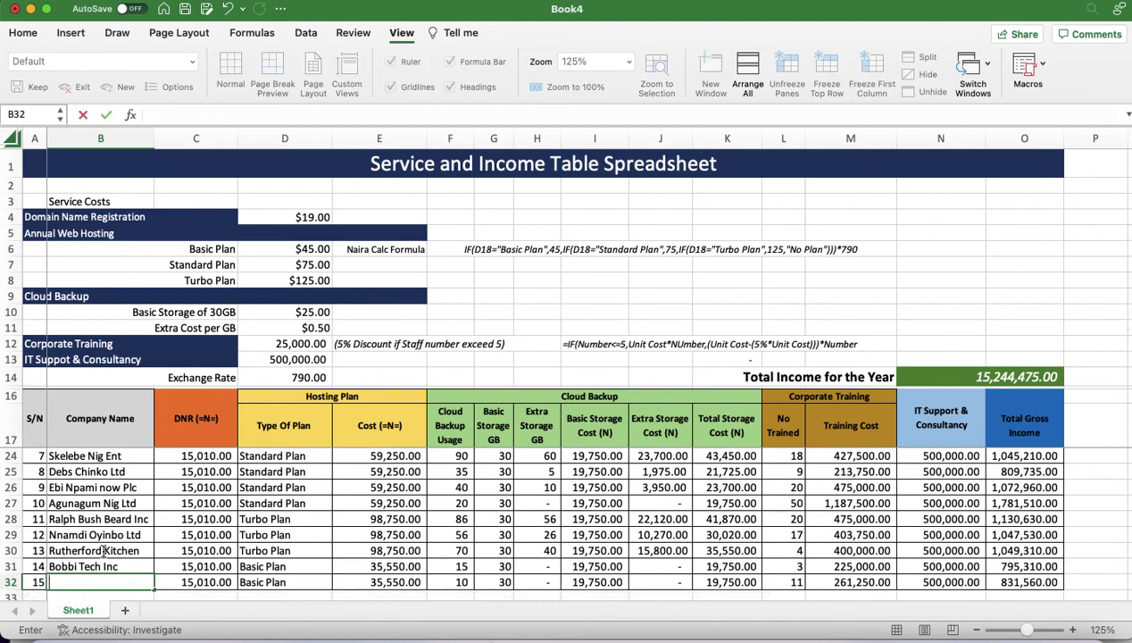
type("Onireke Er")
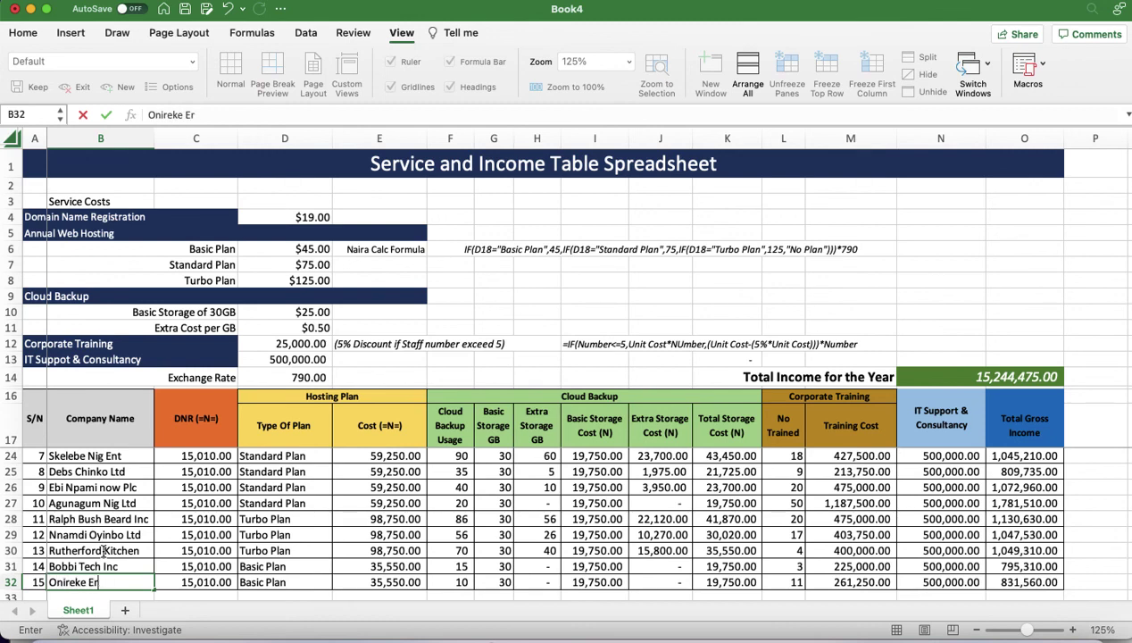
key("BackSpace")
key("BackSpace")
type("Plc")
key("Return")
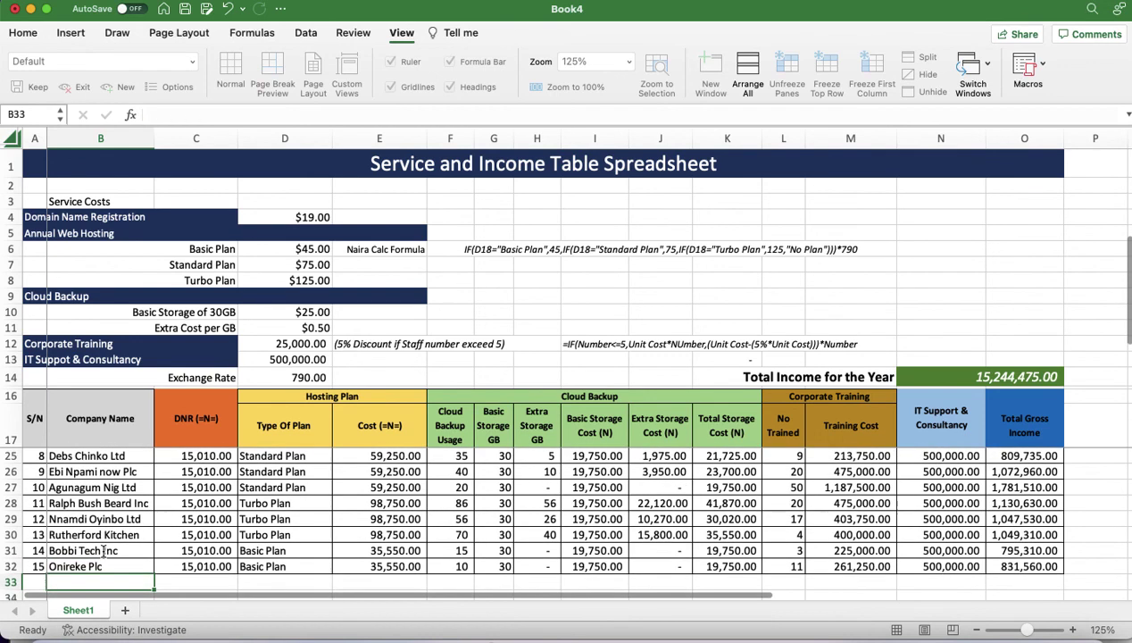
Review the completed table from the first to the last company row, including the total income for the year
scroll(335, 581, "up", 4)
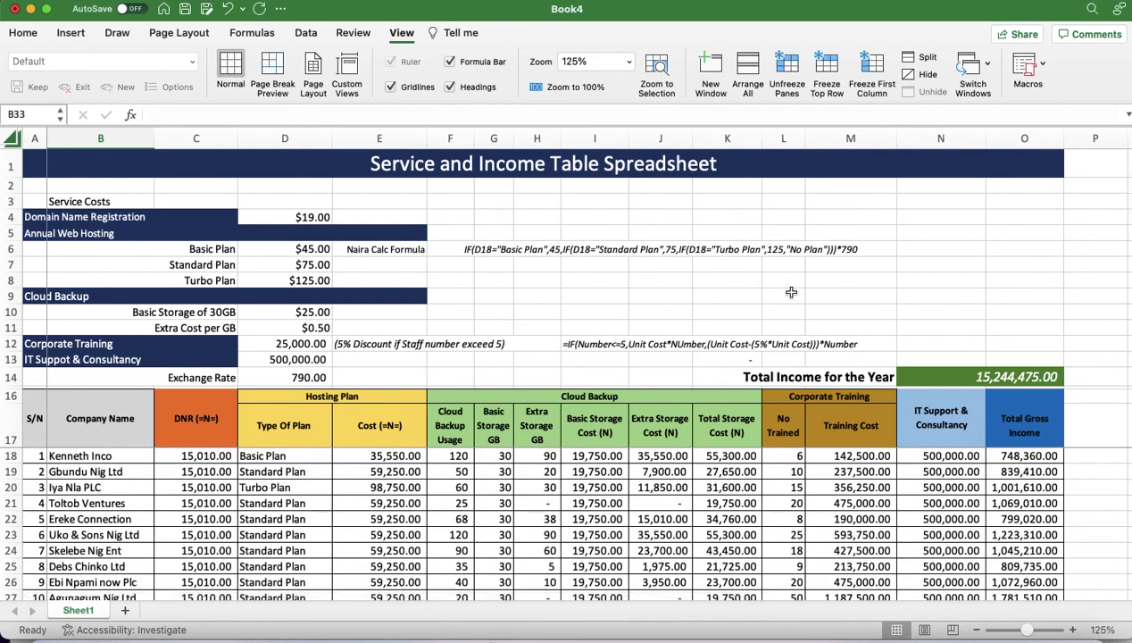
scroll(791, 292, "down", 2)
scroll(791, 292, "down", 2)
scroll(790, 292, "up", 4)
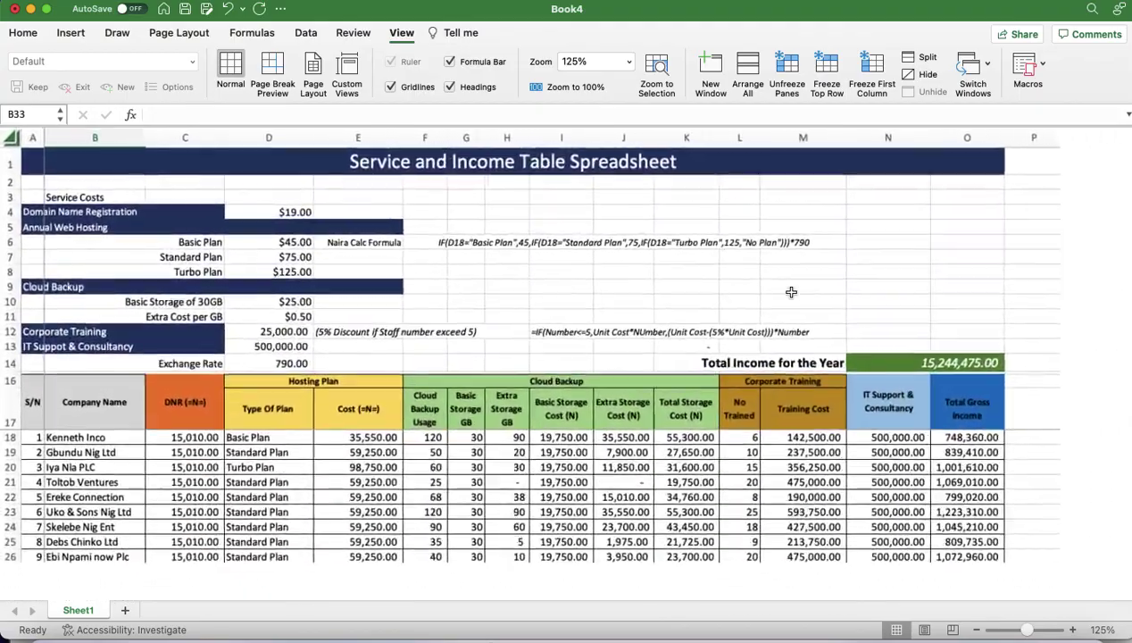
scroll(791, 291, "up", 2)
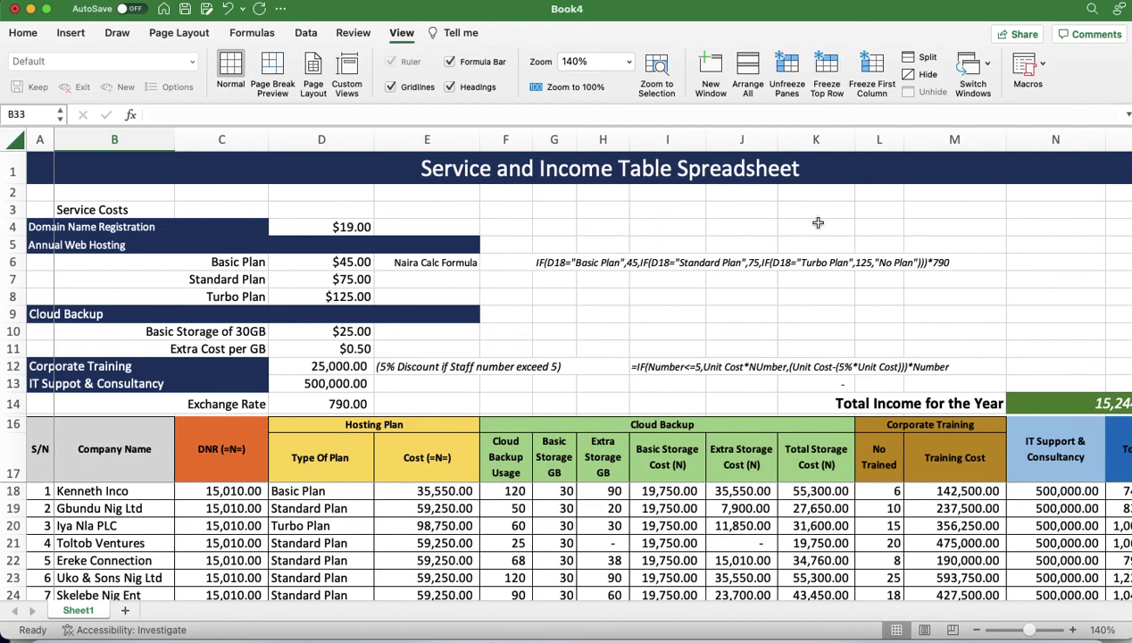
scroll(818, 222, "down", 4)
scroll(818, 223, "up", 1)
scroll(817, 223, "up", 4)
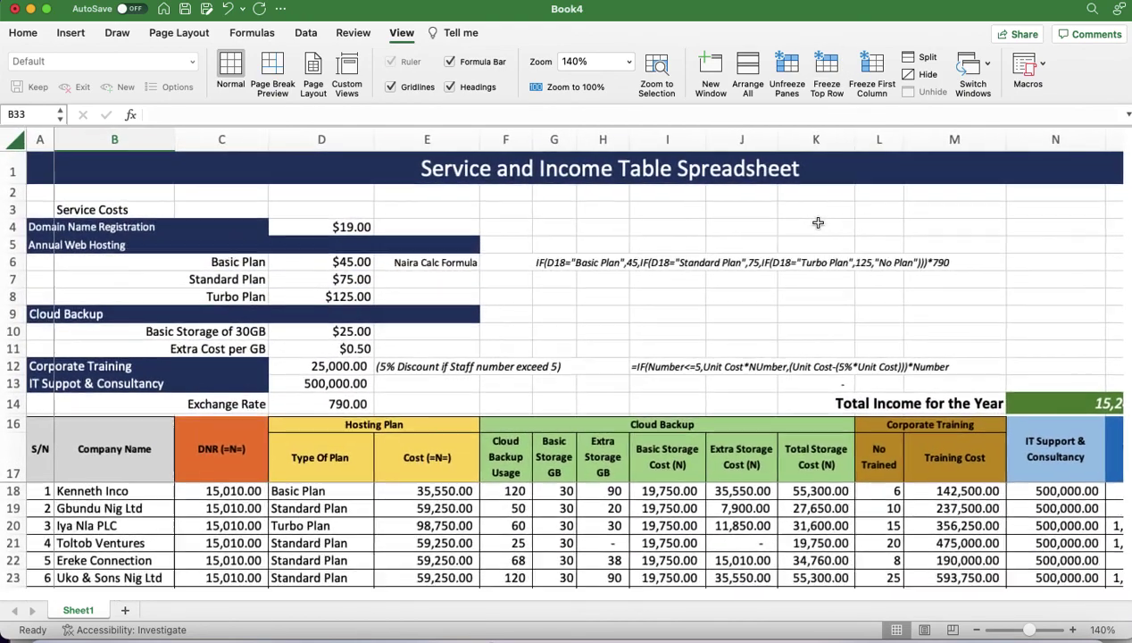
scroll(969, 341, "down", 2)
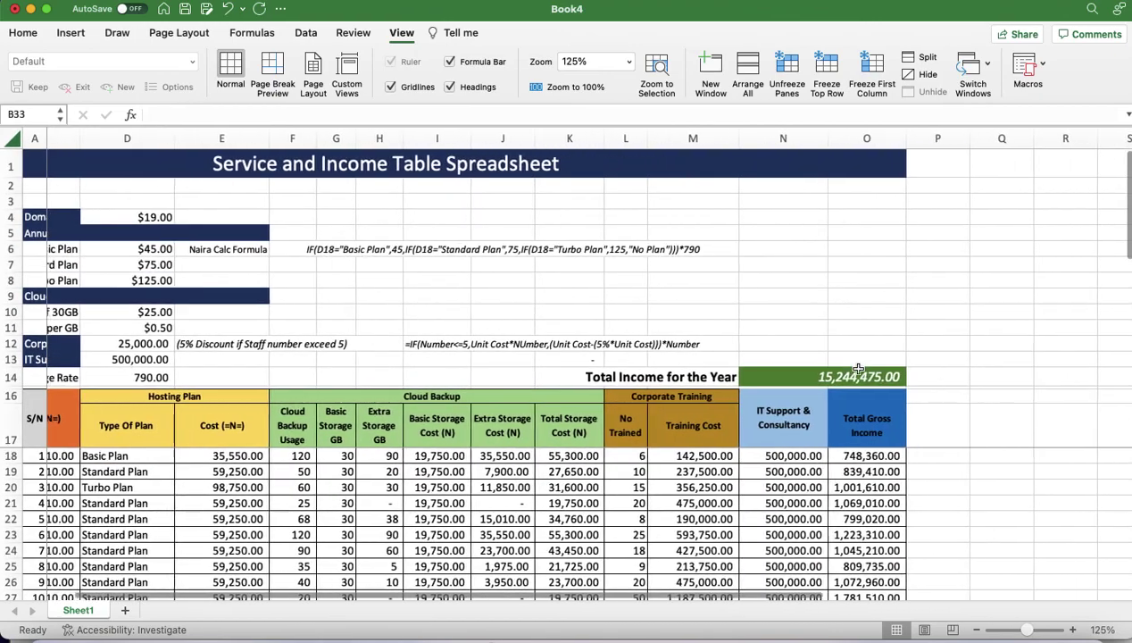